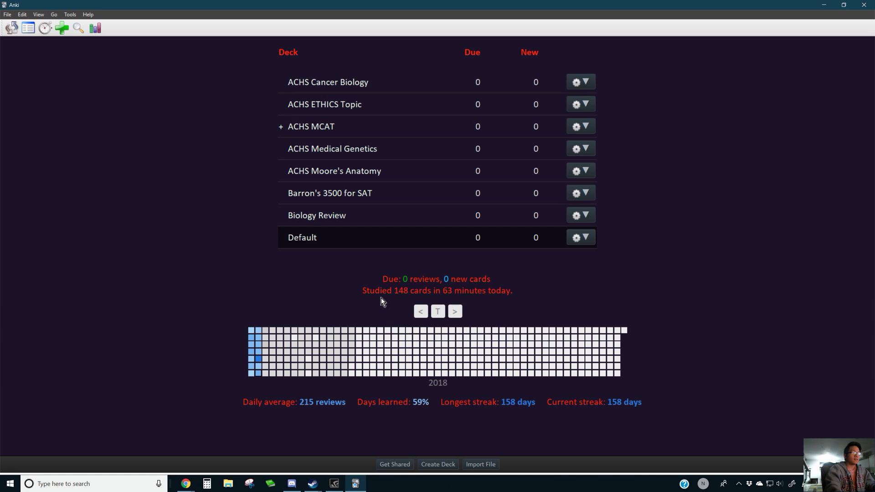
Create a new deck named "All Memory Palaces".
{"action": "left_click", "coordinate": [441, 465]}
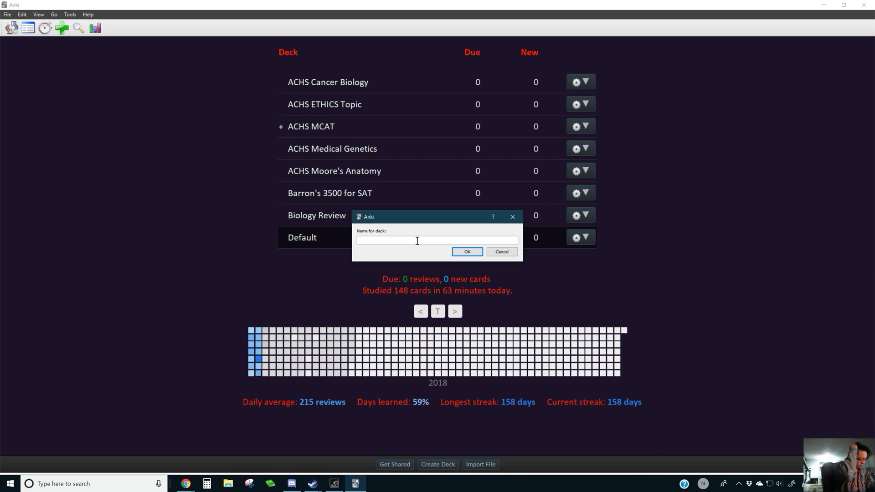
{"action": "type", "text": "Memory Palace "}
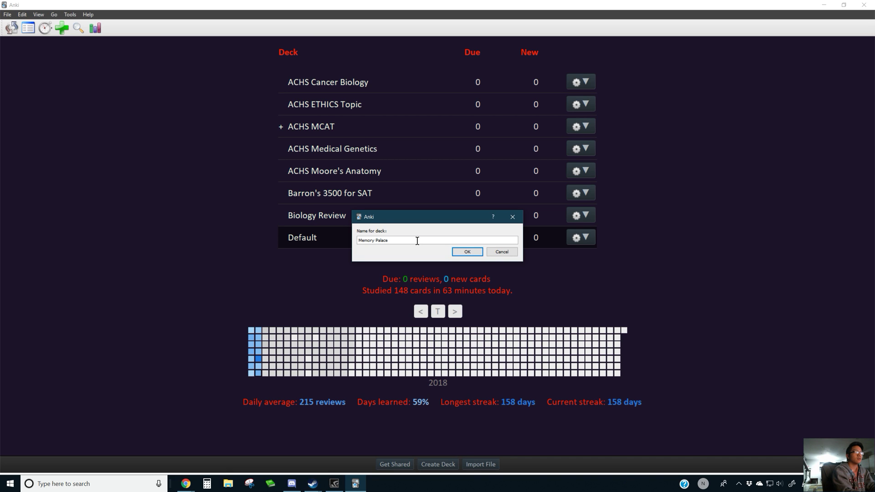
{"action": "type", "text": "Deck"}
{"action": "key", "text": "BackSpace"}
{"action": "key", "text": "BackSpace"}
{"action": "key", "text": "BackSpace"}
{"action": "key", "text": "BackSpace"}
{"action": "key", "text": "BackSpace"}
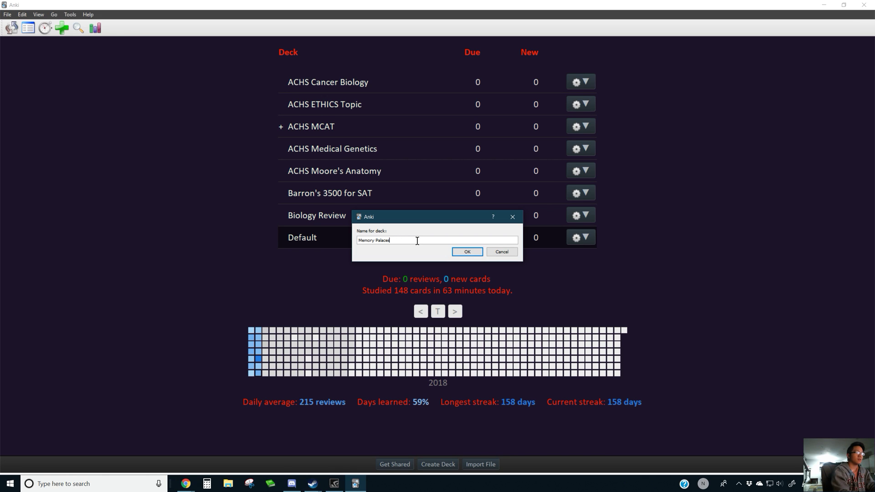
{"action": "type", "text": "All"}
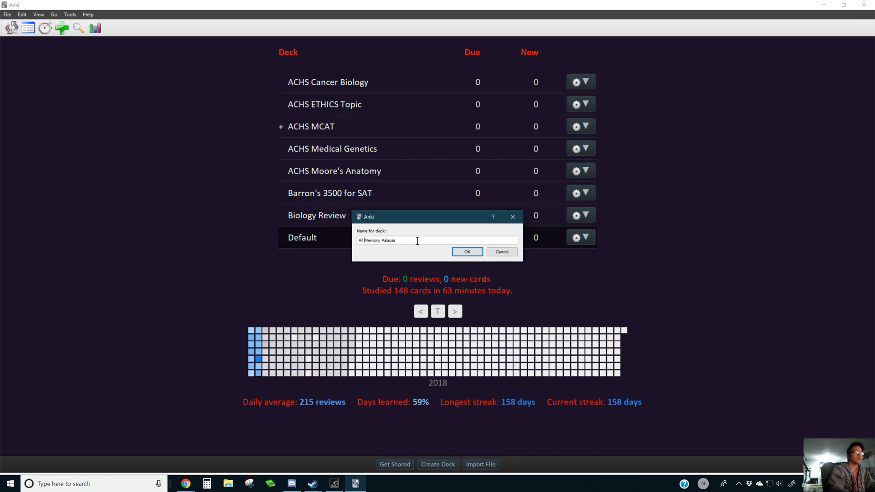
{"action": "left_click", "coordinate": [464, 256]}
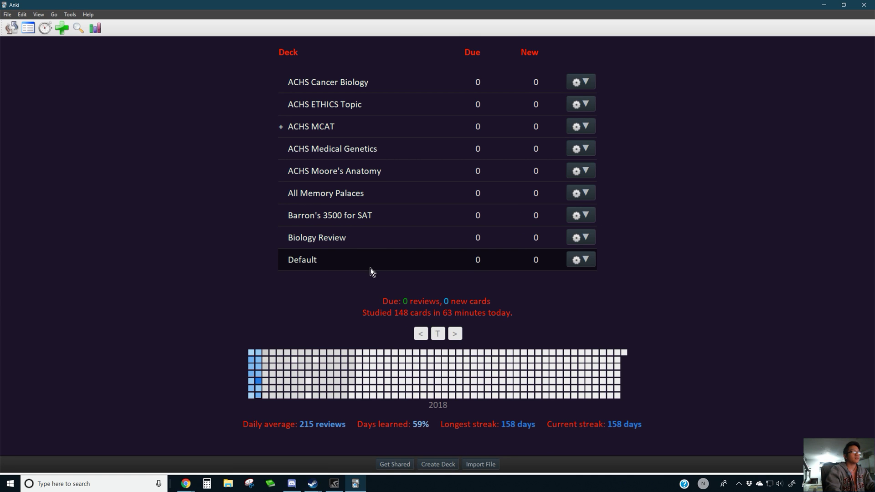
Open the All Memory Palaces deck and start adding a note to it in a maximized window.
{"action": "left_click_drag", "start_coordinate": [331, 118], "coordinate": [340, 61]}
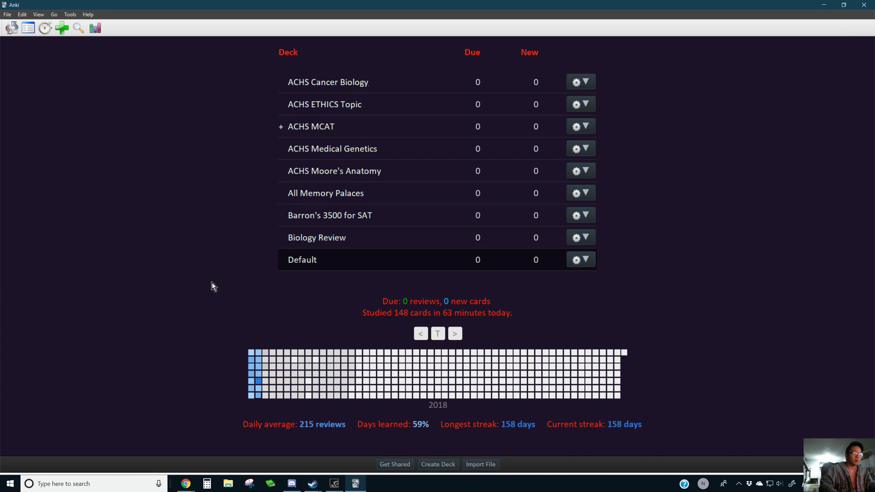
{"action": "left_click", "coordinate": [329, 195]}
{"action": "left_click", "coordinate": [62, 28]}
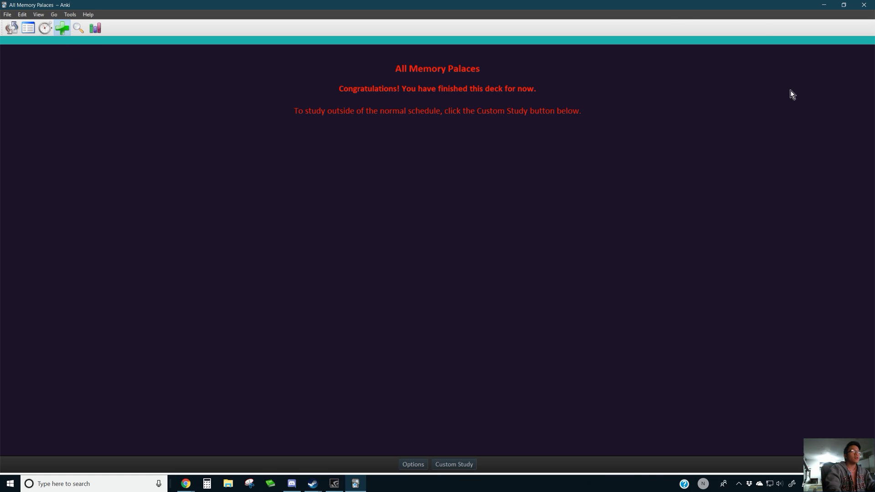
{"action": "double_click", "coordinate": [706, 4]}
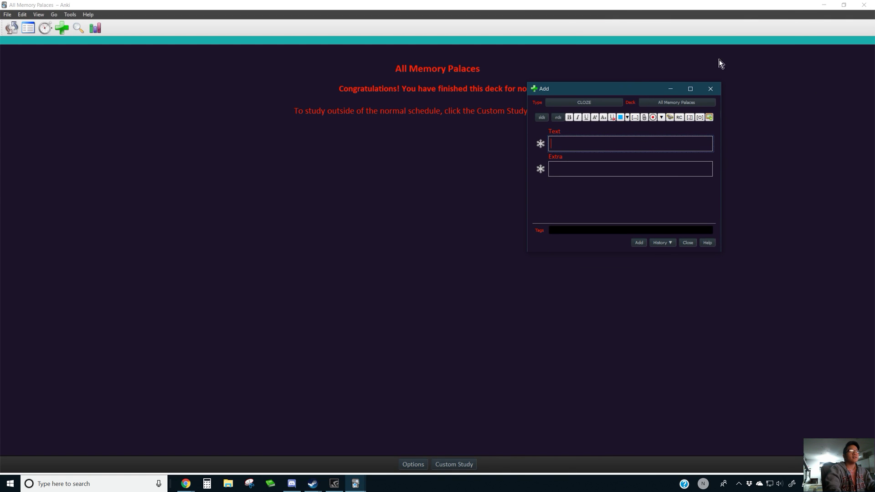
{"action": "left_click", "coordinate": [824, 5]}
{"action": "left_click", "coordinate": [690, 88]}
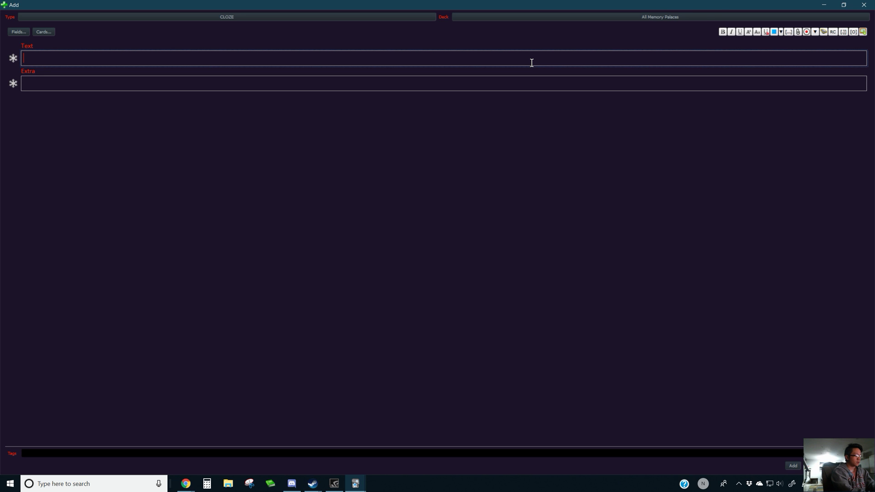
{"action": "type", "text": "What are AAs used for"}
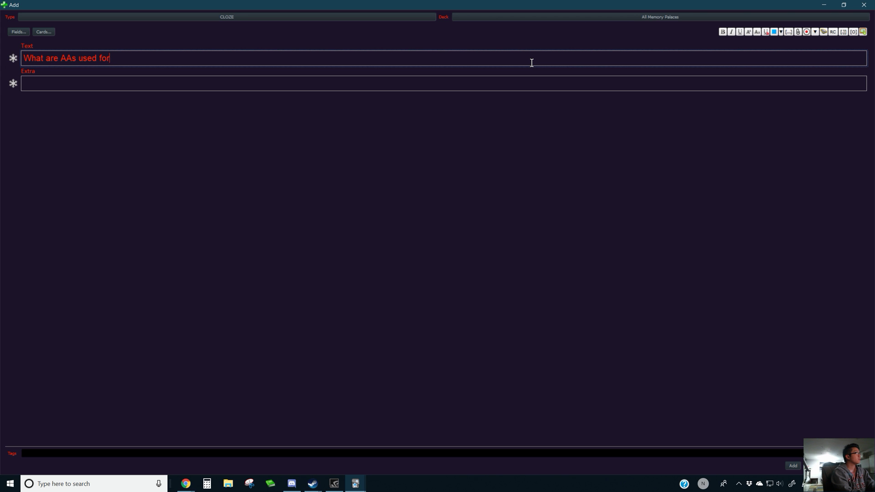
{"action": "key", "text": "BackSpace"}
{"action": "key", "text": "BackSpace"}
{"action": "key", "text": "BackSpace"}
{"action": "key", "text": "BackSpace"}
{"action": "key", "text": "BackSpace"}
{"action": "key", "text": "BackSpace"}
{"action": "key", "text": "BackSpace"}
{"action": "key", "text": "BackSpace"}
{"action": "key", "text": "BackSpace"}
{"action": "key", "text": "BackSpace"}
{"action": "key", "text": "BackSpace"}
{"action": "key", "text": "BackSpace"}
{"action": "key", "text": "BackSpace"}
{"action": "key", "text": "BackSpace"}
{"action": "key", "text": "BackSpace"}
{"action": "key", "text": "BackSpace"}
{"action": "key", "text": "BackSpace"}
{"action": "key", "text": "BackSpace"}
{"action": "key", "text": "BackSpace"}
{"action": "key", "text": "BackSpace"}
Enter the question "AAs are used to synthesize what?" in the note's Text field.
{"action": "type", "text": "AAs are used to synthesized"}
{"action": "key", "text": "BackSpace"}
{"action": "key", "text": "BackSpace"}
{"action": "key", "text": "BackSpace"}
{"action": "type", "text": "ze "}
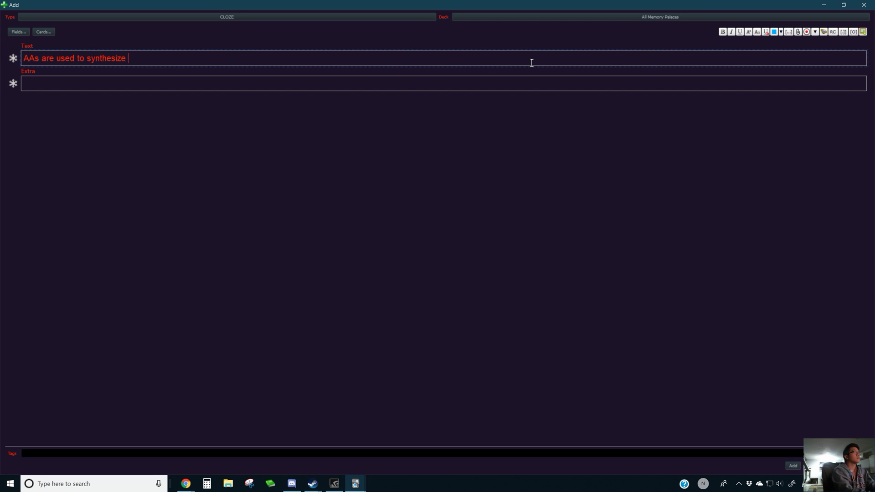
{"action": "type", "text": "what?"}
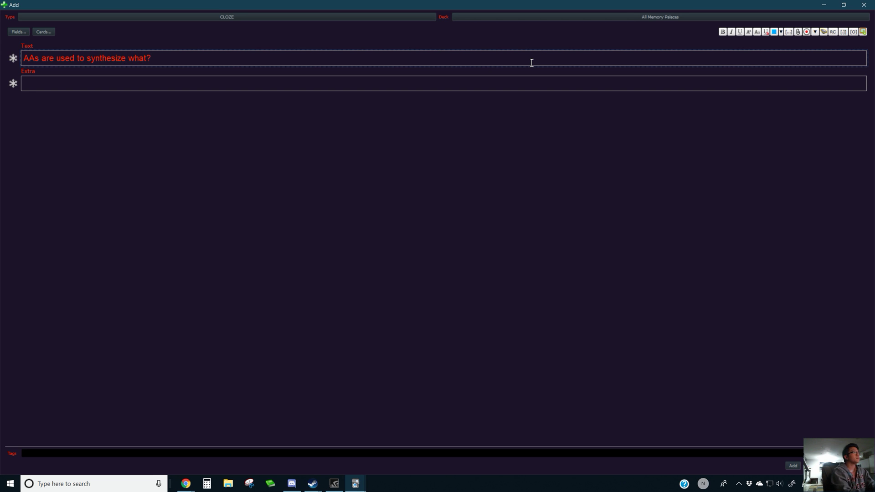
{"action": "key", "text": "ctrl+Left"}
{"action": "key", "text": "ctrl+Left"}
{"action": "key", "text": "ctrl+Left"}
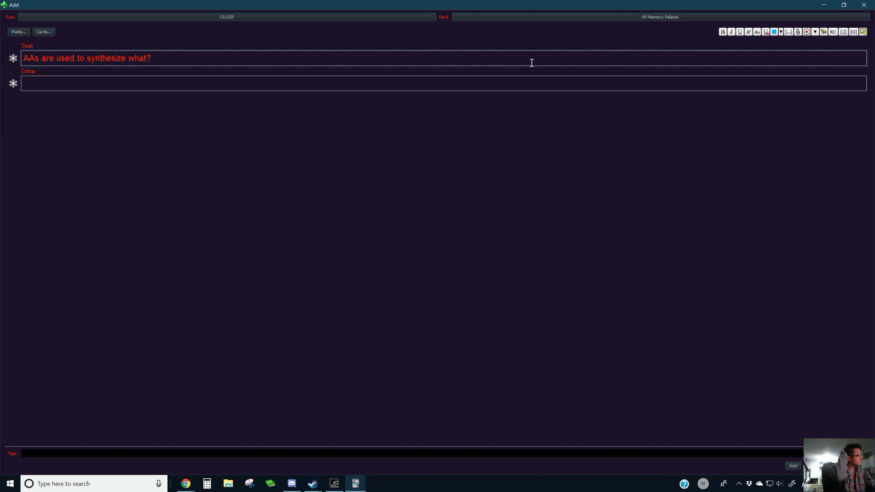
Append the hint "(4 types of products)" to the end of the question.
{"action": "key", "text": "End"}
{"action": "type", "text": "("}
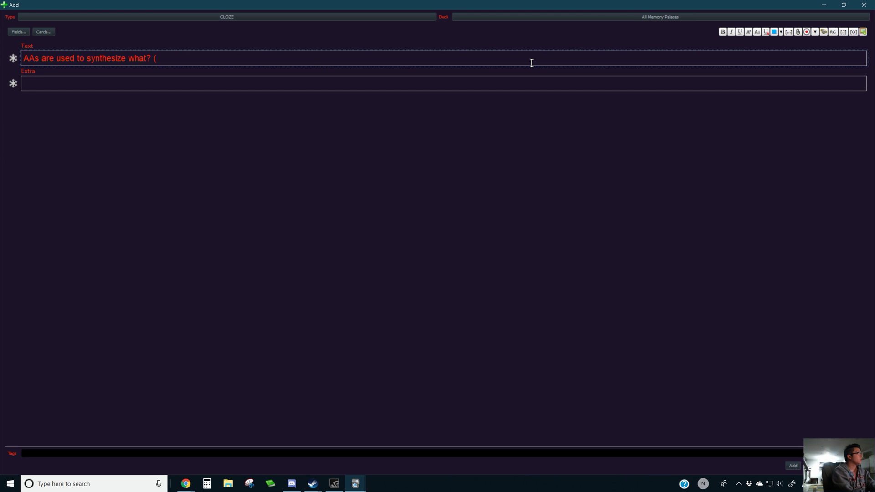
{"action": "type", "text": "4 fac"}
{"action": "key", "text": "BackSpace"}
{"action": "key", "text": "BackSpace"}
{"action": "type", "text": "produc"}
{"action": "key", "text": "BackSpace"}
{"action": "key", "text": "BackSpace"}
{"action": "key", "text": "BackSpace"}
{"action": "key", "text": "BackSpace"}
{"action": "key", "text": "BackSpace"}
{"action": "key", "text": "BackSpace"}
{"action": "type", "text": "types of produc"}
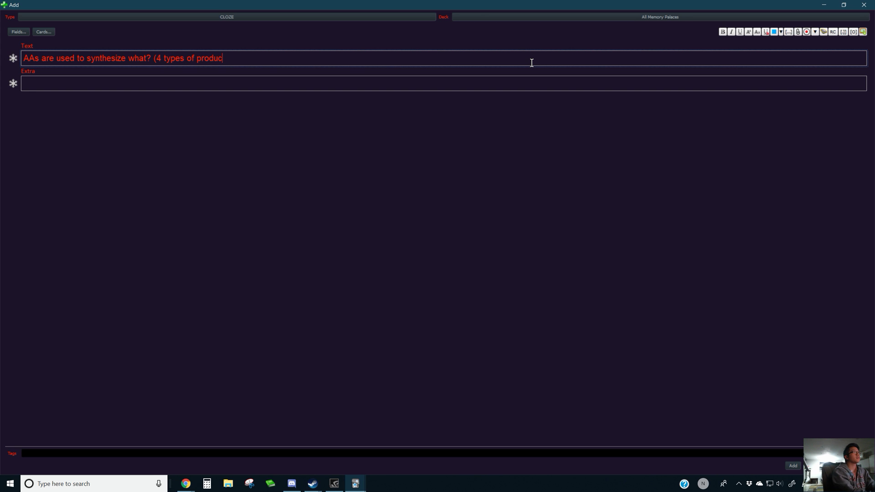
{"action": "type", "text": "ts)"}
List the answers "Nitrogenous compounds", "Proteins", "ketone bodies" and "glucose" on separate lines below the question.
{"action": "key", "text": "Return"}
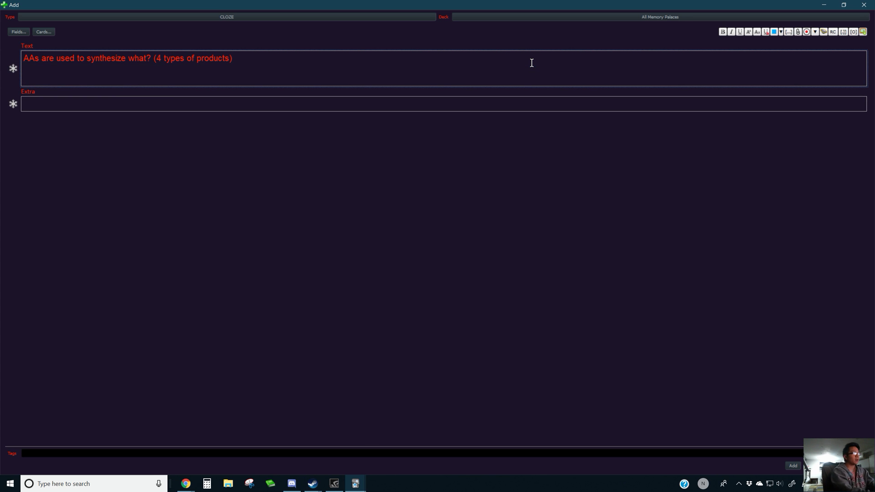
{"action": "type", "text": "Nitrogeno"}
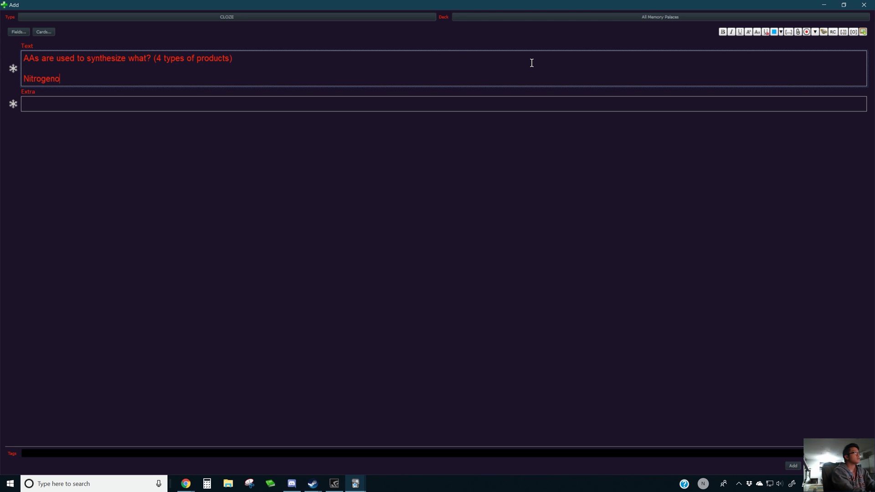
{"action": "type", "text": "us compounds"}
{"action": "key", "text": "Return"}
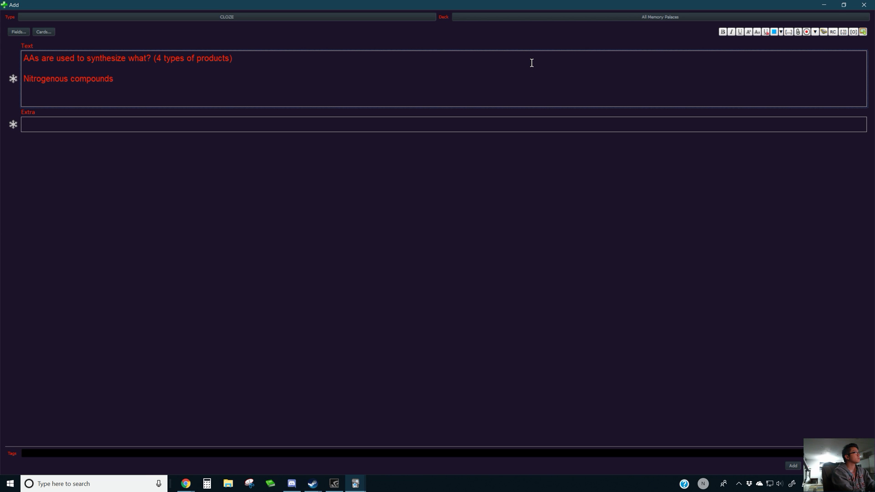
{"action": "type", "text": "Proteins"}
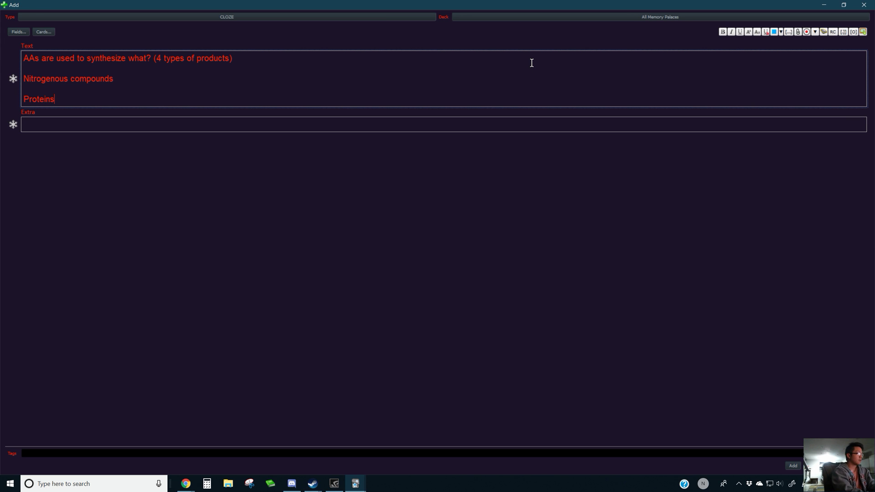
{"action": "key", "text": "Return"}
{"action": "key", "text": "Return"}
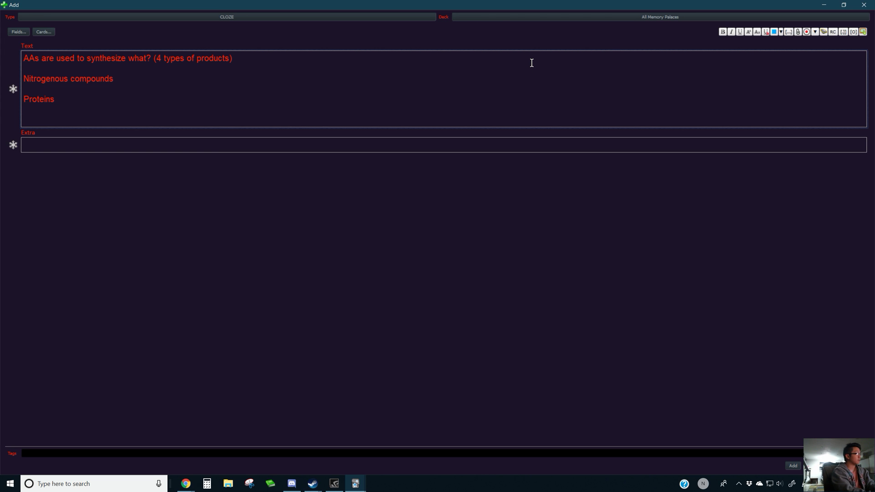
{"action": "type", "text": "ketone bodies"}
{"action": "key", "text": "Return"}
{"action": "type", "text": "glucose"}
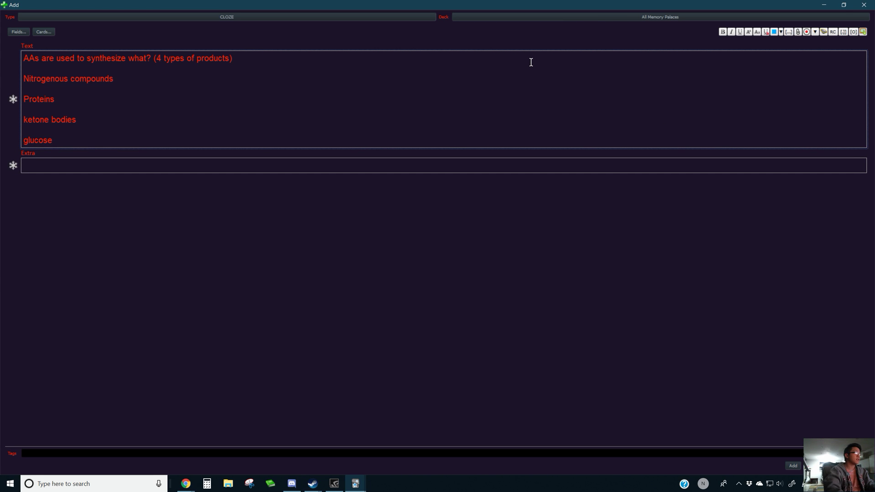
Turn the four answer lines together into one c1 cloze deletion and place the cursor in the Extra field.
{"action": "left_click_drag", "start_coordinate": [73, 137], "coordinate": [14, 72]}
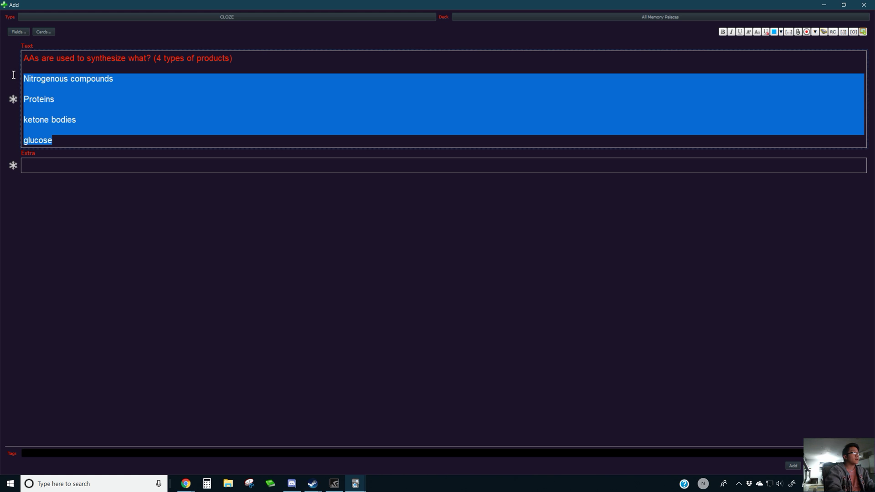
{"action": "key", "text": "ctrl+shift+c"}
{"action": "left_click", "coordinate": [161, 180]}
{"action": "left_click", "coordinate": [166, 202]}
{"action": "left_click", "coordinate": [161, 190]}
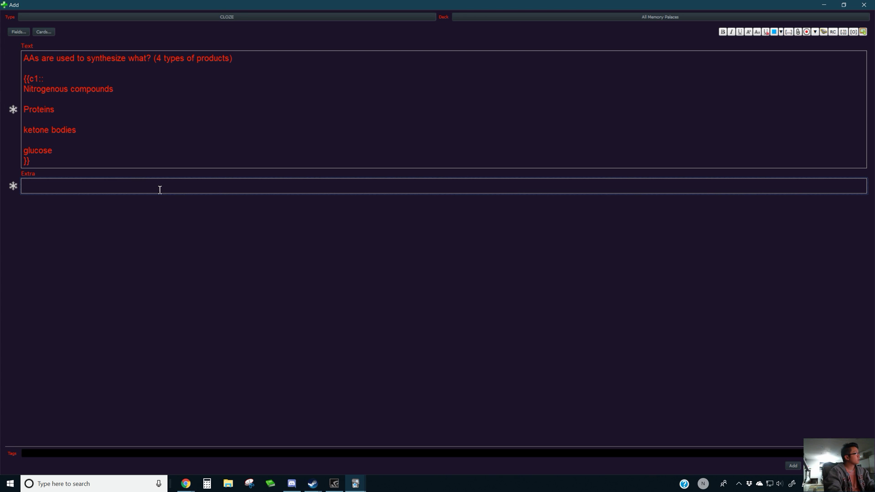
Switch to Discord, capture the skull picture as a screenshot, and paste it into the note's Extra field.
{"action": "key", "text": "alt+Tab"}
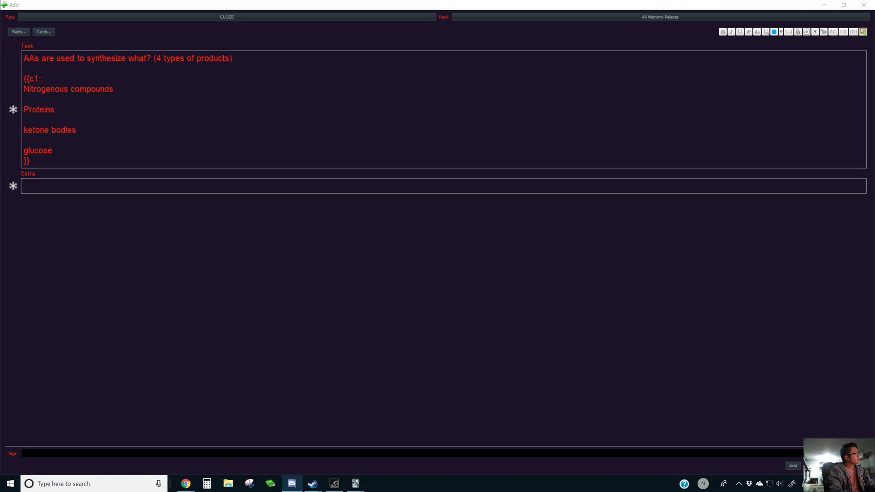
{"action": "key", "text": "ctrl+Print"}
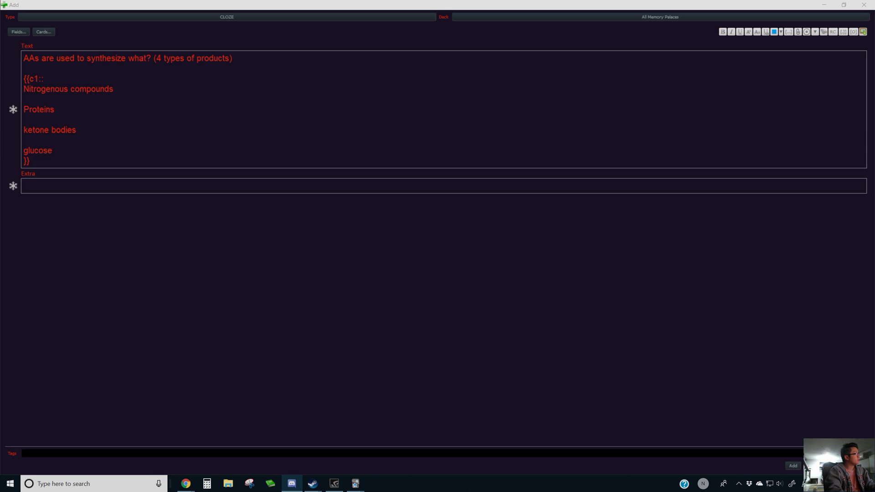
{"action": "left_click", "coordinate": [144, 185]}
{"action": "key", "text": "ctrl+v"}
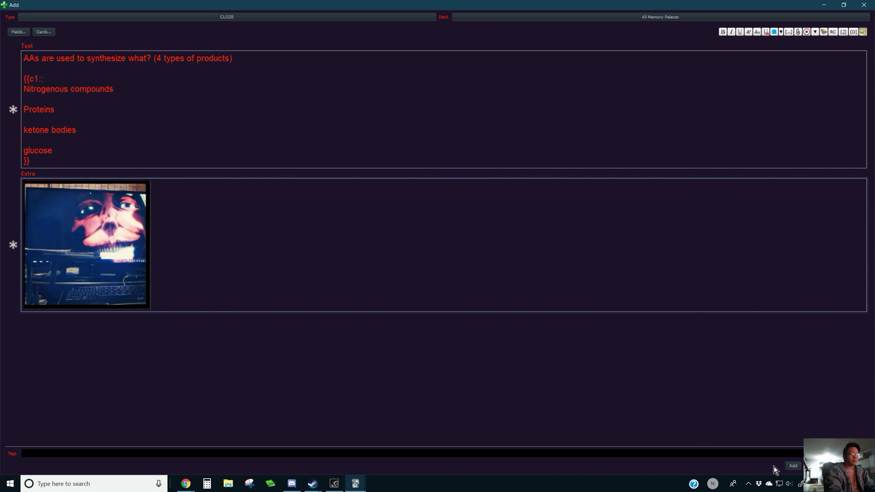
Add the finished amino acid note to the deck and place the cursor in the blank note's Text field.
{"action": "left_click", "coordinate": [792, 466]}
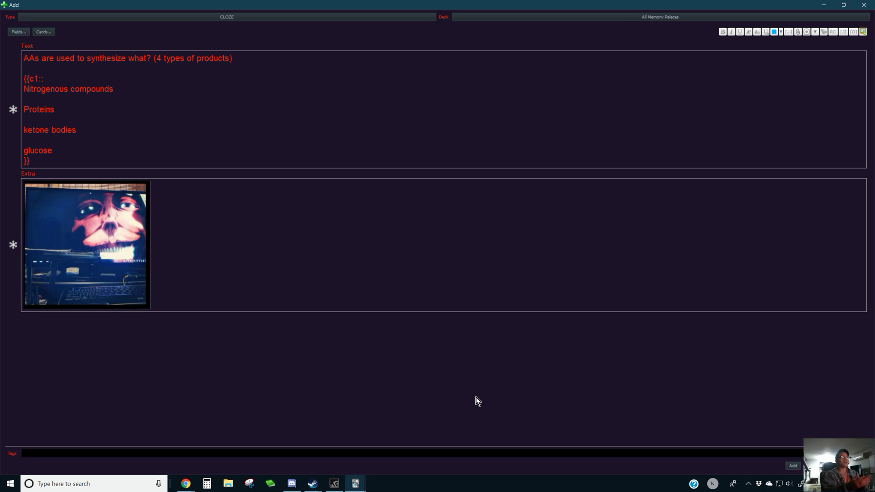
{"action": "left_click", "coordinate": [123, 148]}
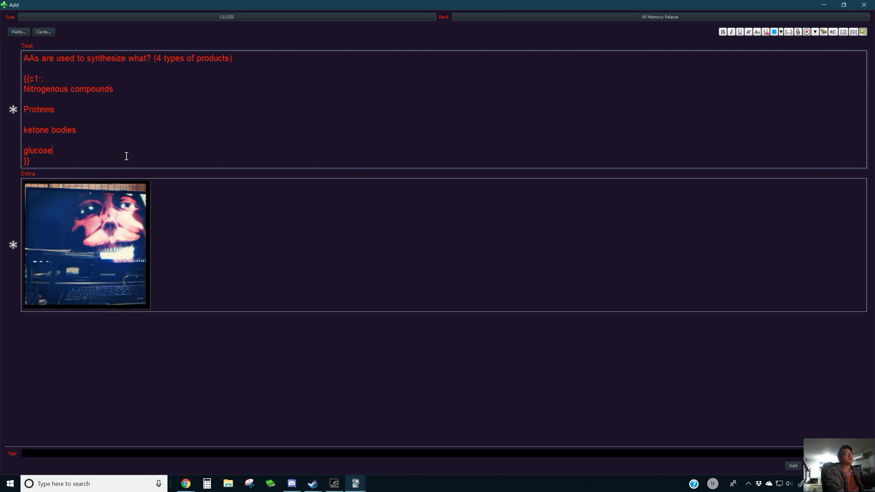
{"action": "left_click", "coordinate": [155, 277]}
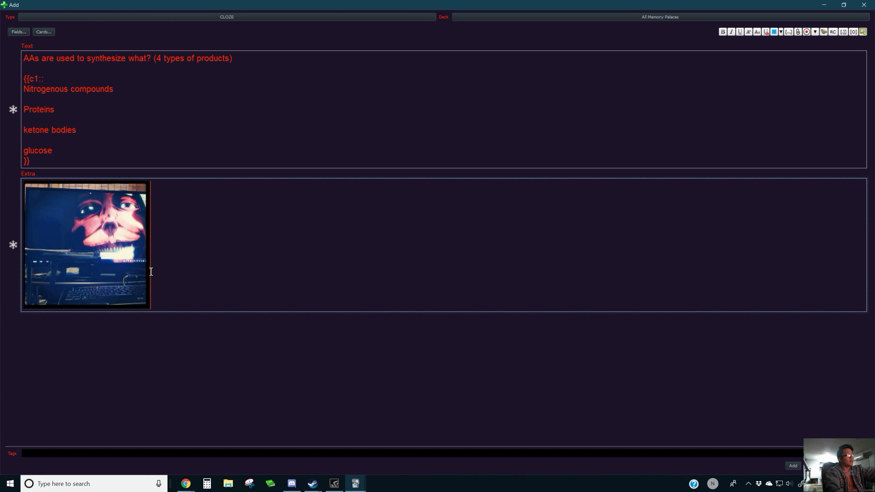
{"action": "left_click", "coordinate": [794, 466]}
{"action": "key", "text": "alt+Tab"}
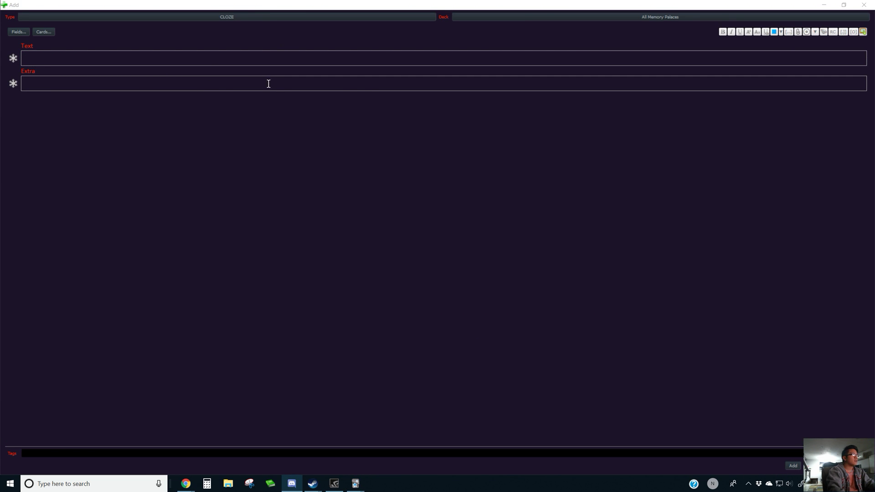
{"action": "left_click", "coordinate": [259, 60]}
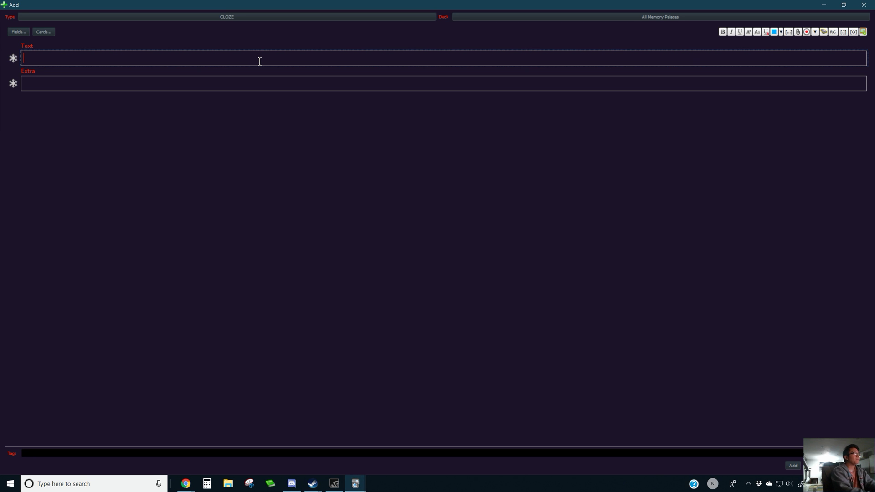
{"action": "type", "text": "Major Syste"}
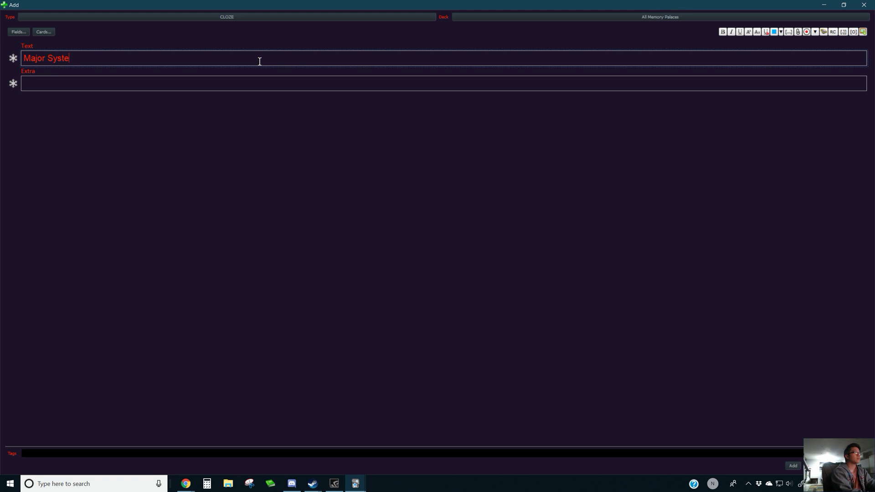
{"action": "type", "text": "m in b"}
{"action": "key", "text": "BackSpace"}
{"action": "key", "text": "BackSpace"}
{"action": "key", "text": "BackSpace"}
{"action": "key", "text": "BackSpace"}
{"action": "key", "text": "BackSpace"}
{"action": "key", "text": "BackSpace"}
{"action": "key", "text": "BackSpace"}
{"action": "key", "text": "BackSpace"}
{"action": "key", "text": "BackSpace"}
{"action": "key", "text": "BackSpace"}
{"action": "key", "text": "BackSpace"}
{"action": "key", "text": "BackSpace"}
{"action": "key", "text": "BackSpace"}
{"action": "key", "text": "BackSpace"}
{"action": "key", "text": "BackSpace"}
{"action": "key", "text": "BackSpace"}
{"action": "key", "text": "BackSpace"}
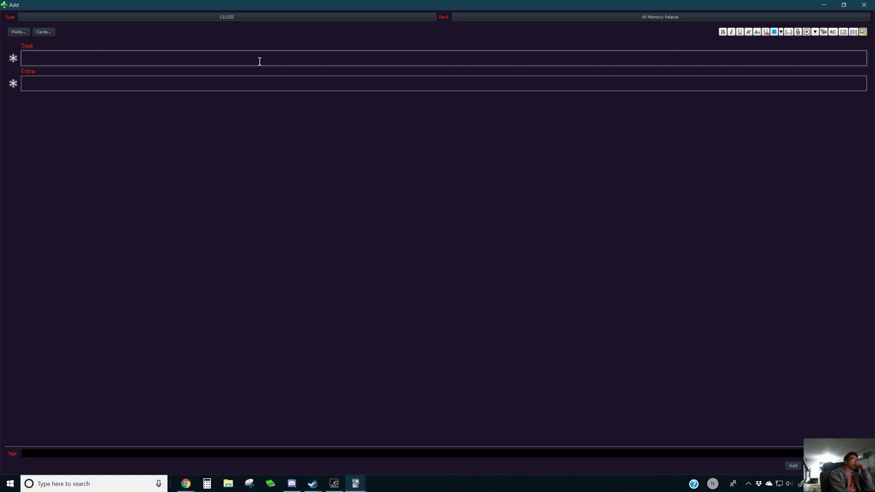
Enter the prompt "Name all numbers of the major system and their letter associations" in the new note's Text field.
{"action": "type", "text": "Name all numbers of the major system and"}
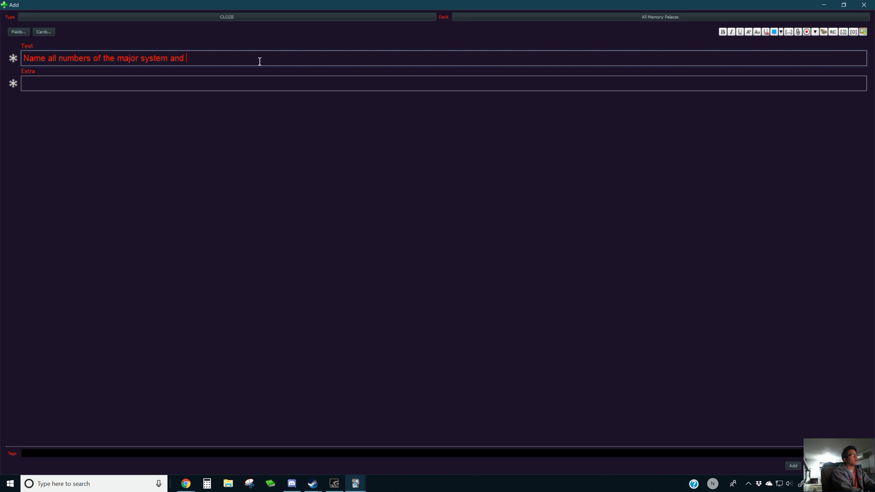
{"action": "type", "text": " their letter associations"}
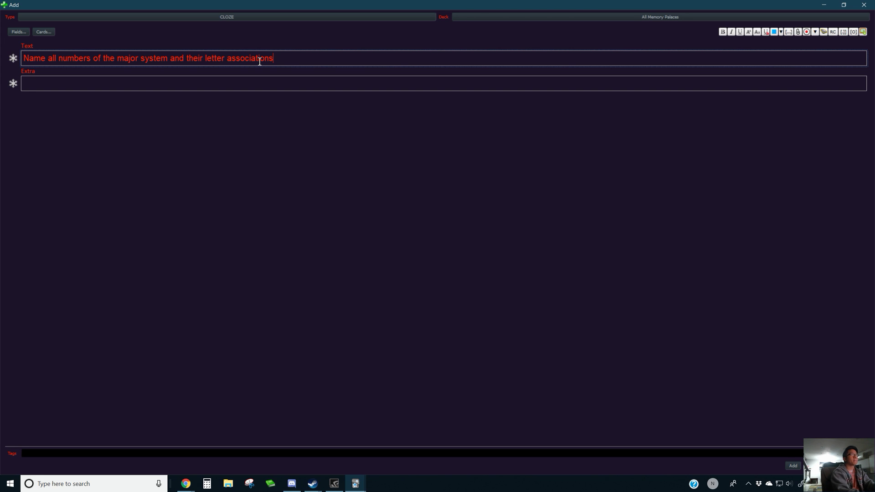
End the prompt with a colon, add the line "0: s,z,c" below it, and start a "1:" line.
{"action": "type", "text": ":"}
{"action": "key", "text": "Return"}
{"action": "key", "text": "Return"}
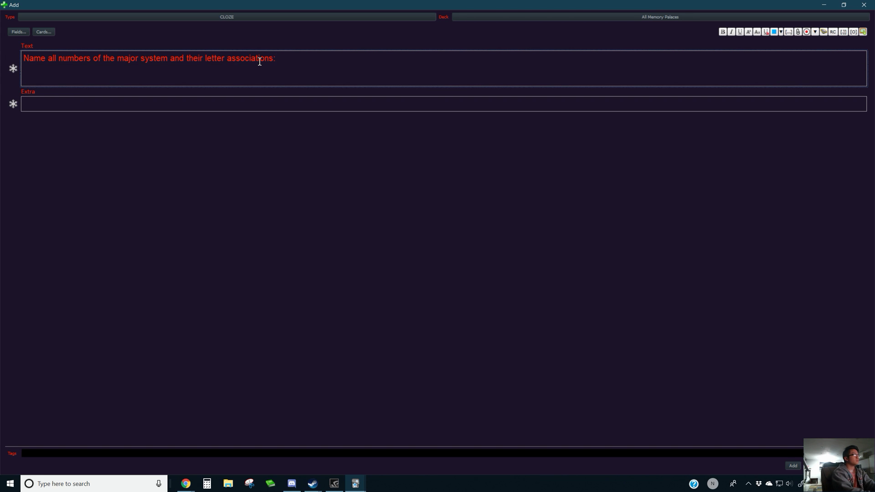
{"action": "type", "text": "0: s,z,c"}
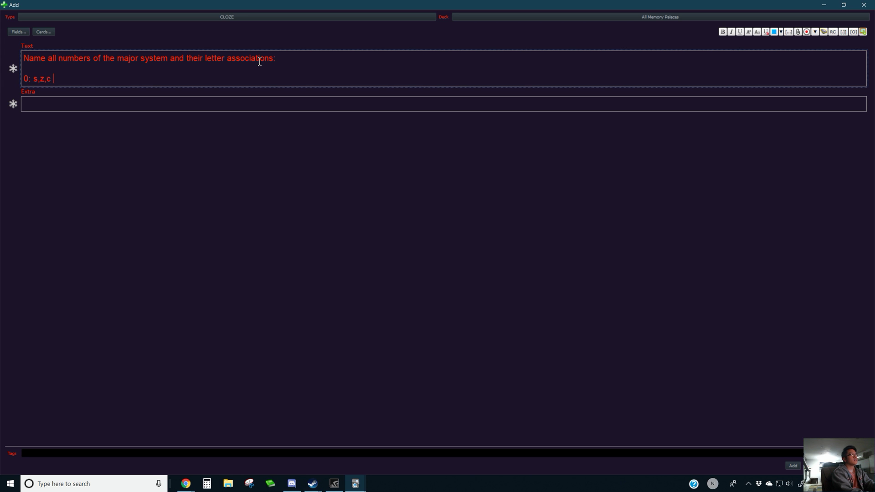
{"action": "key", "text": "Return"}
{"action": "key", "text": "Return"}
{"action": "type", "text": "1:"}
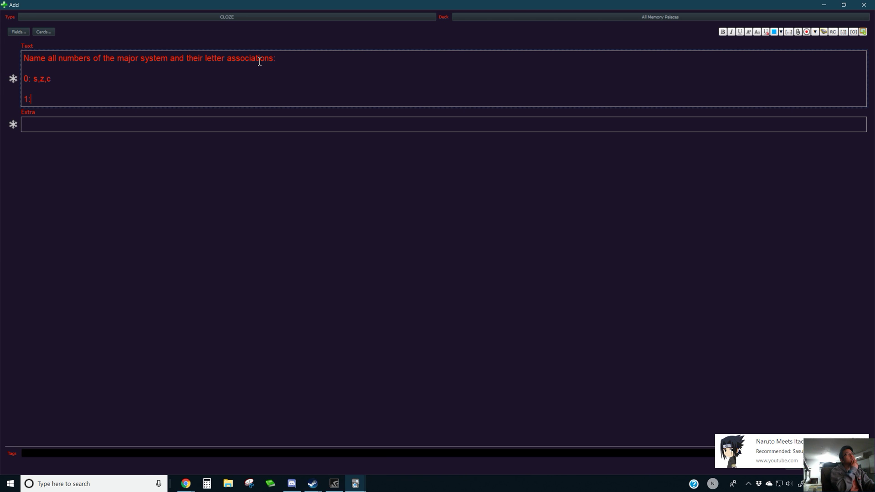
{"action": "left_click", "coordinate": [168, 56]}
{"action": "type", "text": "peg"}
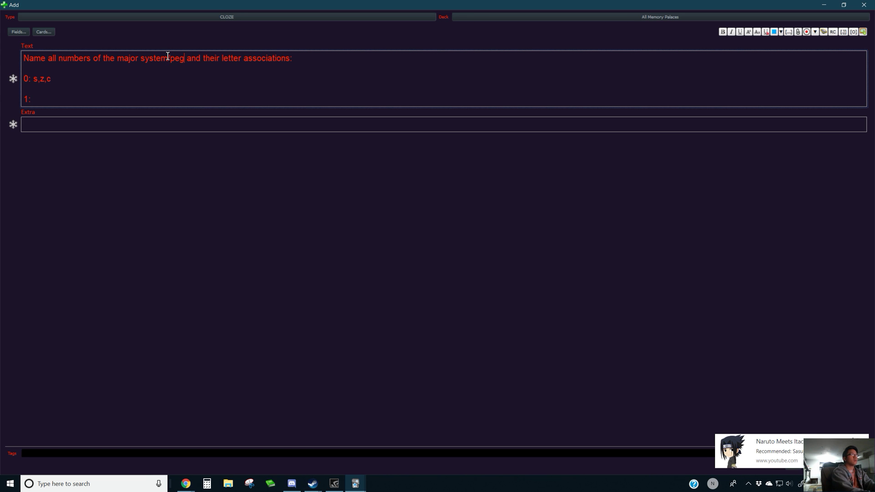
{"action": "key", "text": "BackSpace"}
{"action": "key", "text": "BackSpace"}
{"action": "key", "text": "BackSpace"}
{"action": "key", "text": "BackSpace"}
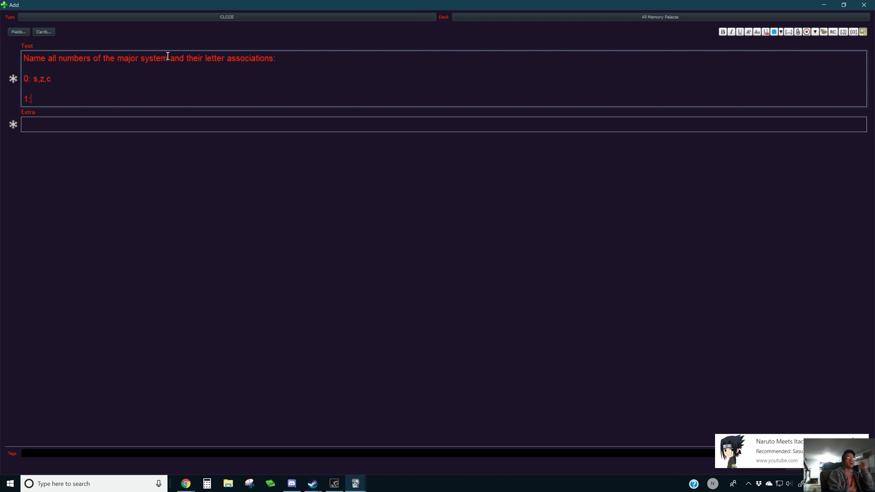
Complete the 1 line with "t,d,th" and start a "2:" line below it.
{"action": "type", "text": "t,d,th"}
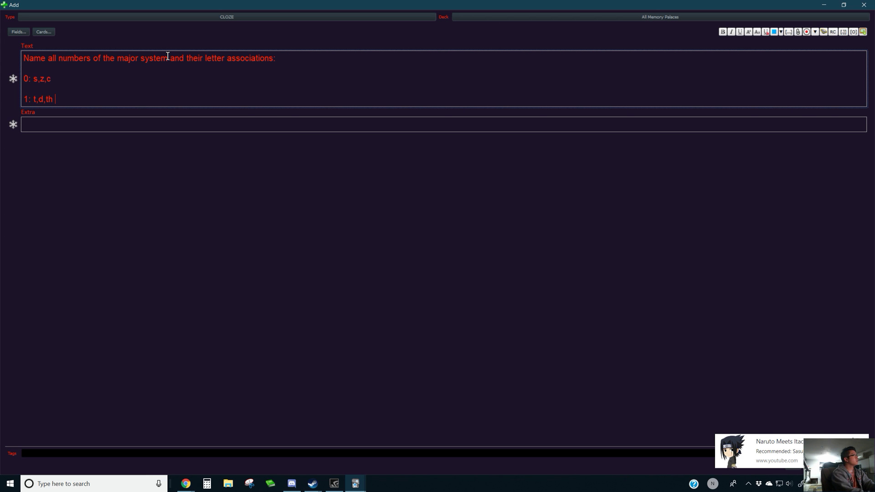
{"action": "key", "text": "Return"}
{"action": "key", "text": "Return"}
{"action": "type", "text": "2:"}
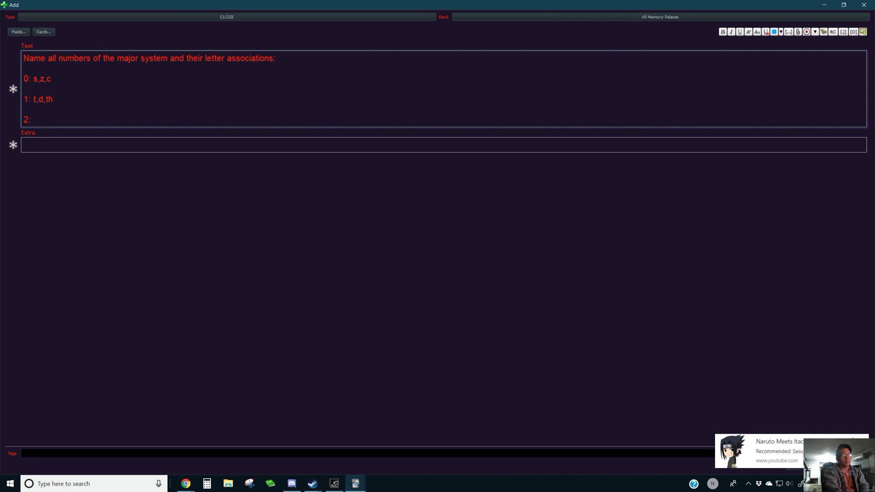
Dismiss the desktop notification and put the cursor back at the end of the "2:" line.
{"action": "left_click", "coordinate": [854, 441]}
{"action": "left_click", "coordinate": [636, 328]}
{"action": "left_click", "coordinate": [260, 116]}
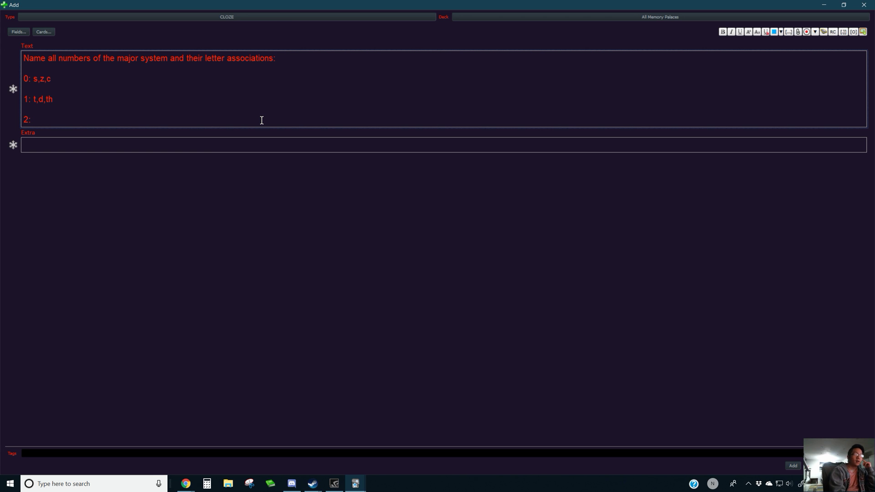
Complete the 2 line with "n" and add the lines "3: m" and "4: r" below it.
{"action": "type", "text": "n"}
{"action": "key", "text": "Return"}
{"action": "type", "text": "3: m"}
{"action": "key", "text": "Return"}
{"action": "type", "text": "4"}
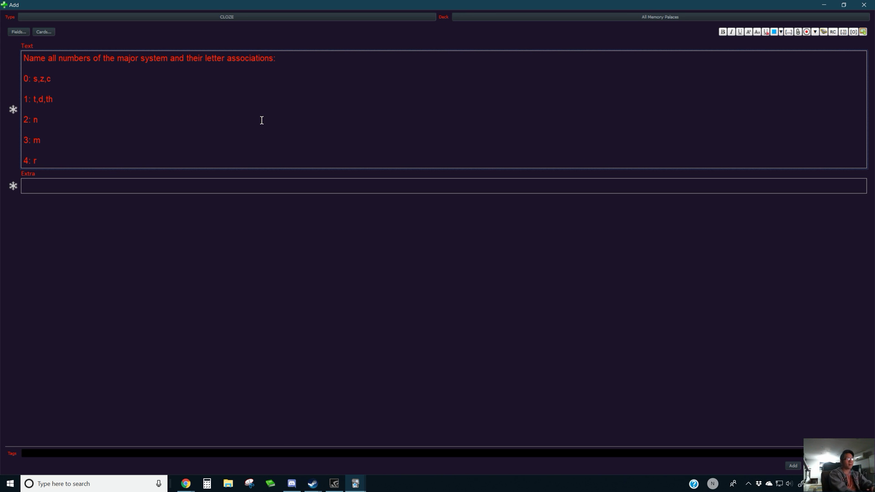
{"action": "type", "text": ": r"}
Continue the number list with the lines "5: L" and "6: j, soft g".
{"action": "key", "text": "Return"}
{"action": "type", "text": "5: "}
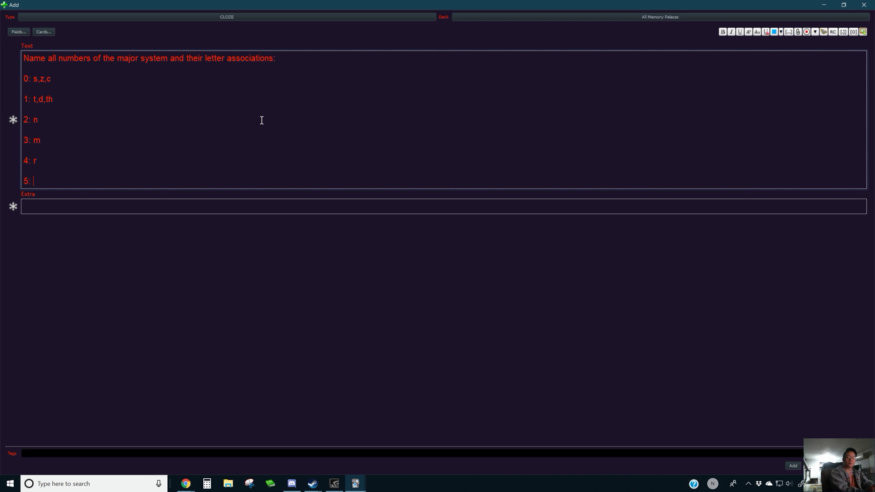
{"action": "type", "text": "L"}
{"action": "key", "text": "Return"}
{"action": "type", "text": "6: j,"}
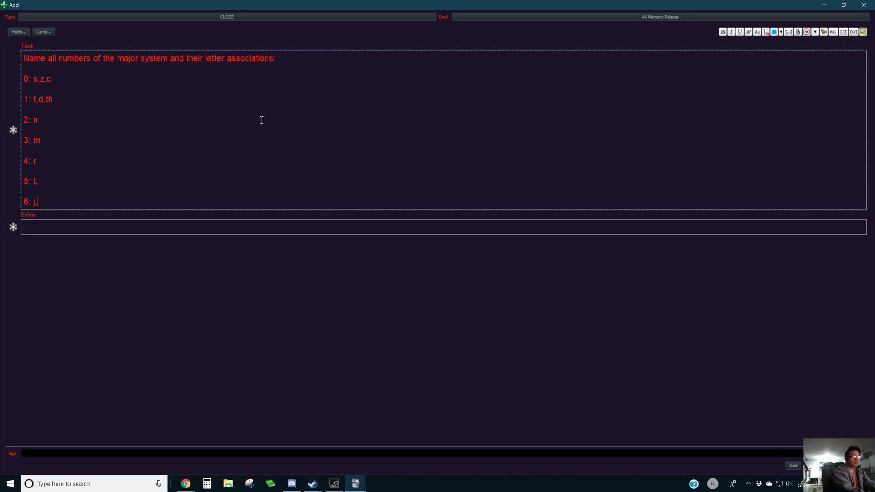
{"action": "type", "text": " soft g,"}
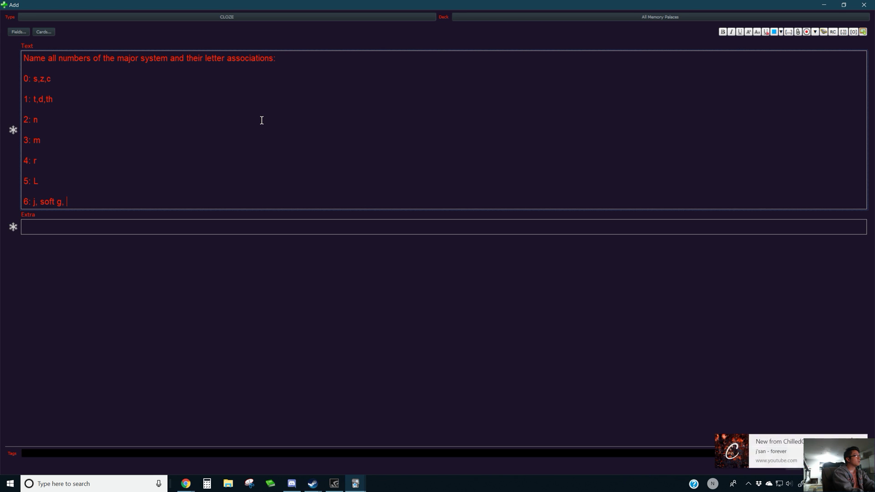
{"action": "type", "text": "soft ch"}
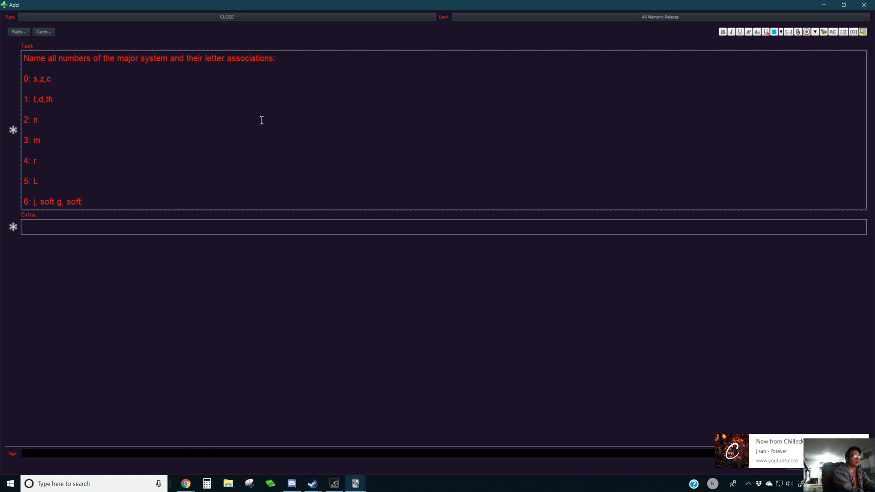
{"action": "key", "text": "BackSpace"}
{"action": "key", "text": "BackSpace"}
{"action": "key", "text": "BackSpace"}
{"action": "key", "text": "BackSpace"}
{"action": "key", "text": "BackSpace"}
{"action": "key", "text": "BackSpace"}
{"action": "key", "text": "BackSpace"}
{"action": "key", "text": "BackSpace"}
{"action": "key", "text": "BackSpace"}
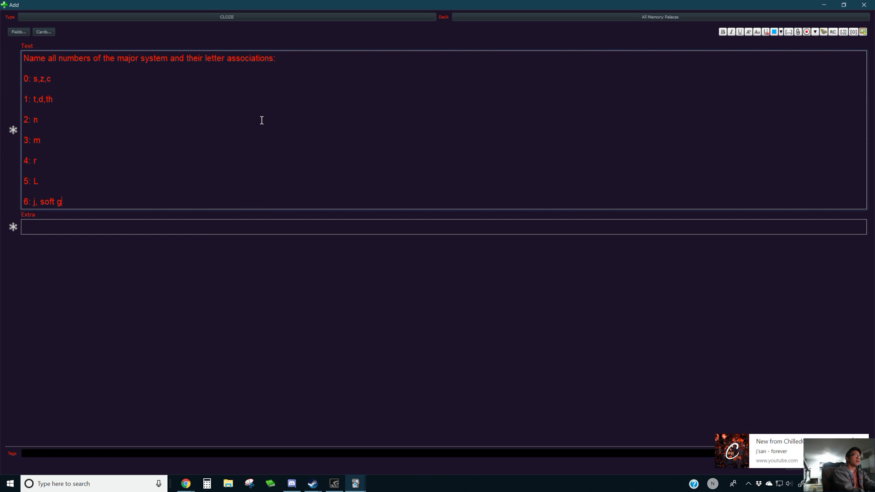
Add the lines "7: k, c" and "8: f, v" to the number list.
{"action": "key", "text": "Return"}
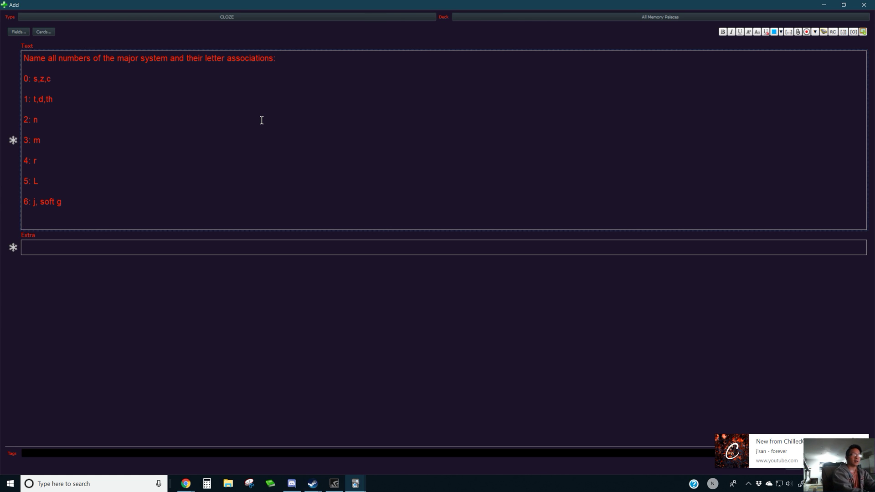
{"action": "type", "text": "7:"}
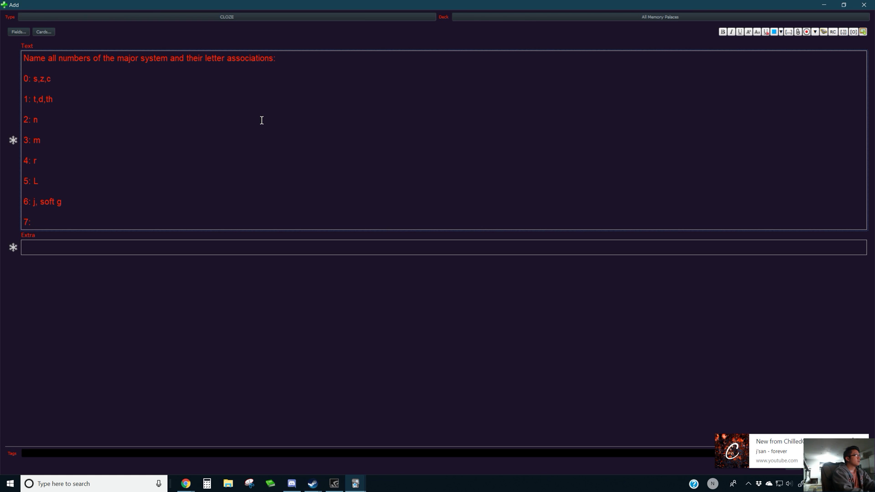
{"action": "type", "text": "k, c,"}
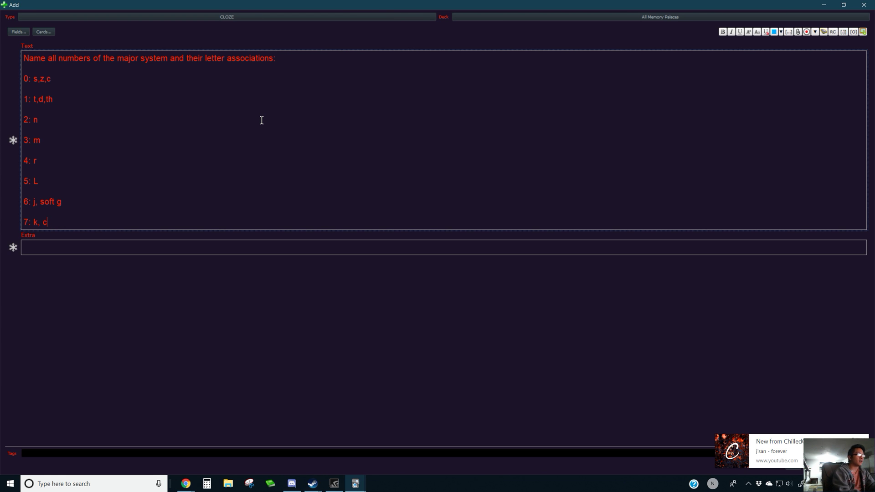
{"action": "key", "text": "Return"}
{"action": "type", "text": "8:"}
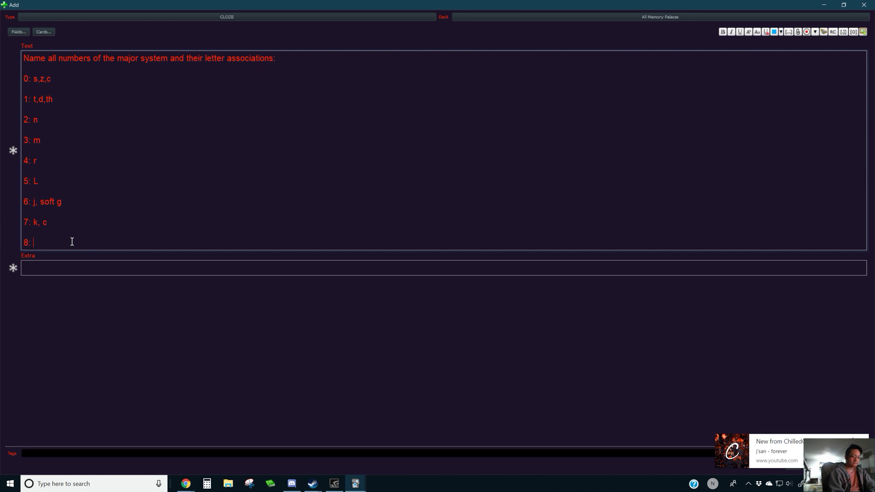
{"action": "type", "text": "f, v"}
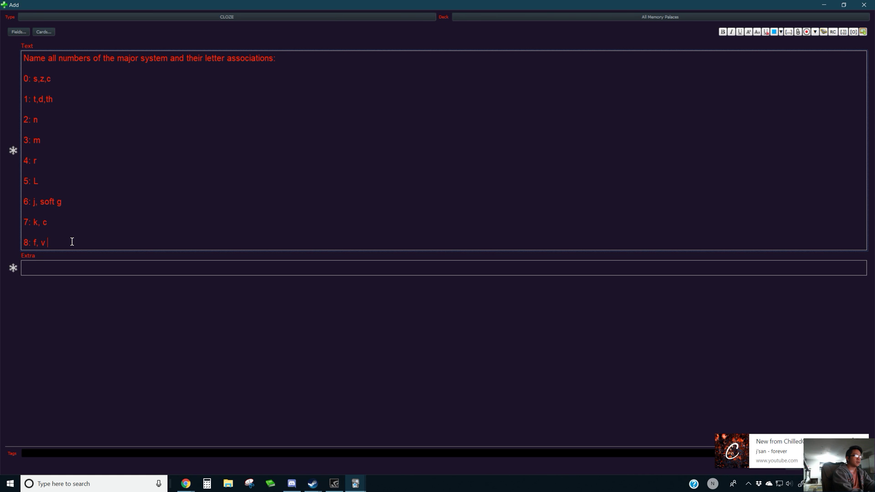
Finish the number list with the line "9: p, b", followed by an empty line.
{"action": "key", "text": "Return"}
{"action": "key", "text": "Return"}
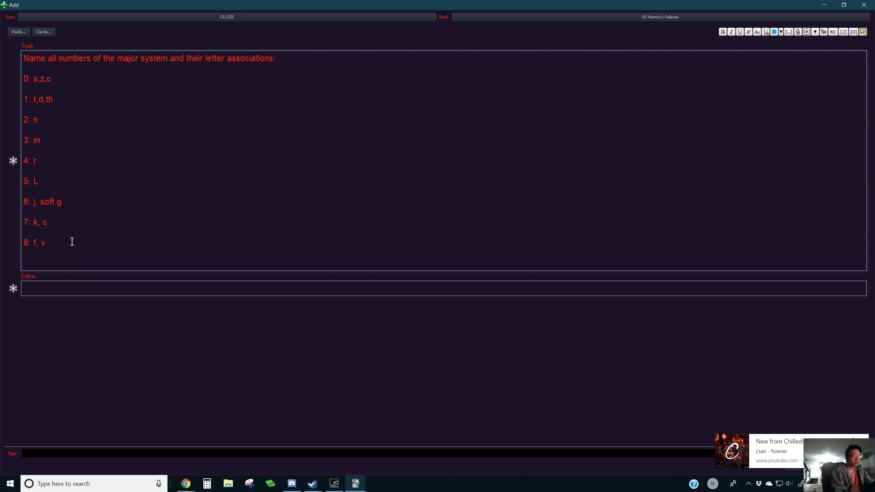
{"action": "type", "text": "9:"}
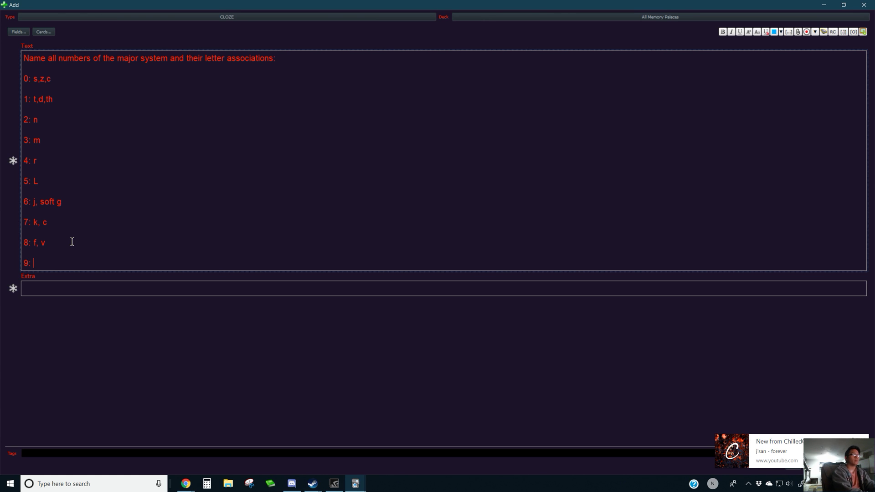
{"action": "type", "text": " p, b"}
{"action": "key", "text": "Return"}
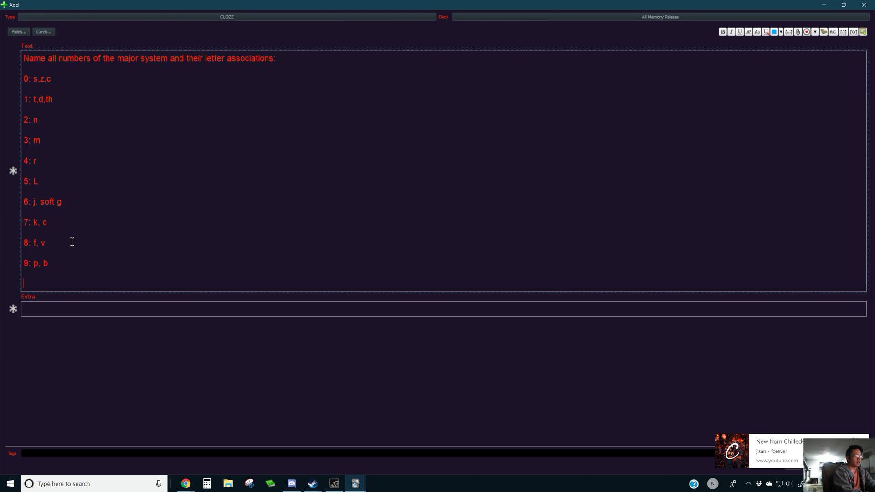
Turn the whole list from 0 to 9 into a single c1 cloze deletion.
{"action": "left_click_drag", "start_coordinate": [94, 262], "coordinate": [41, 78]}
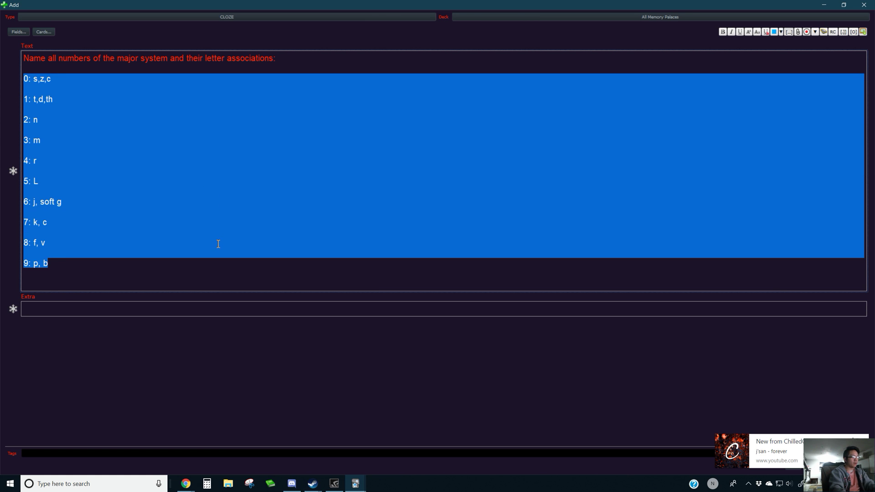
{"action": "key", "text": "ctrl+shift+c"}
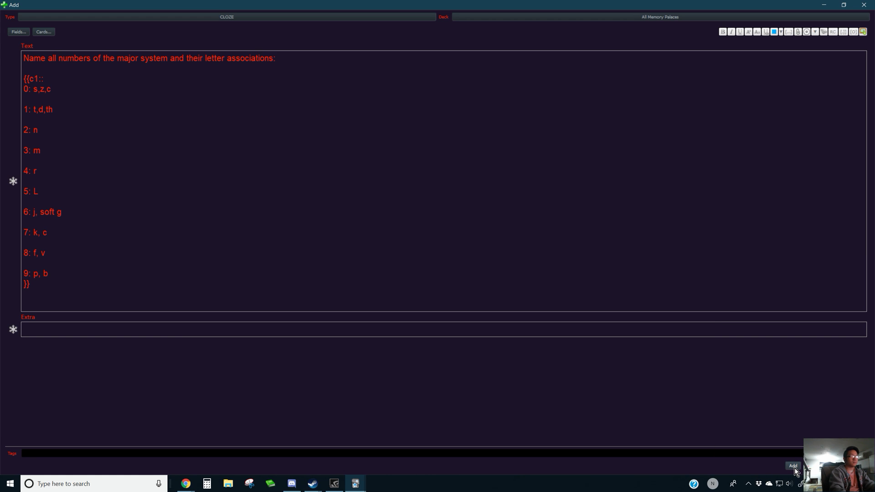
{"action": "left_click", "coordinate": [473, 244]}
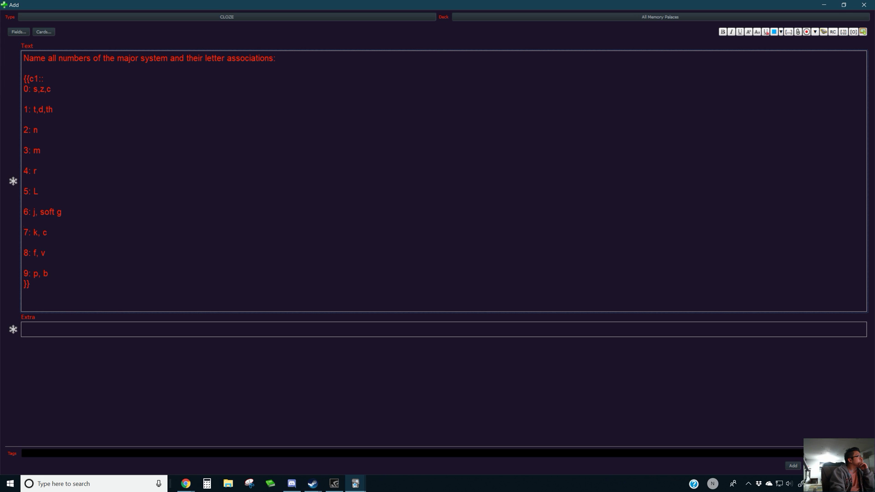
Switch to Discord, capture the memory palace picture as a screenshot, and paste it into the note's Extra field.
{"action": "key", "text": "alt+Tab"}
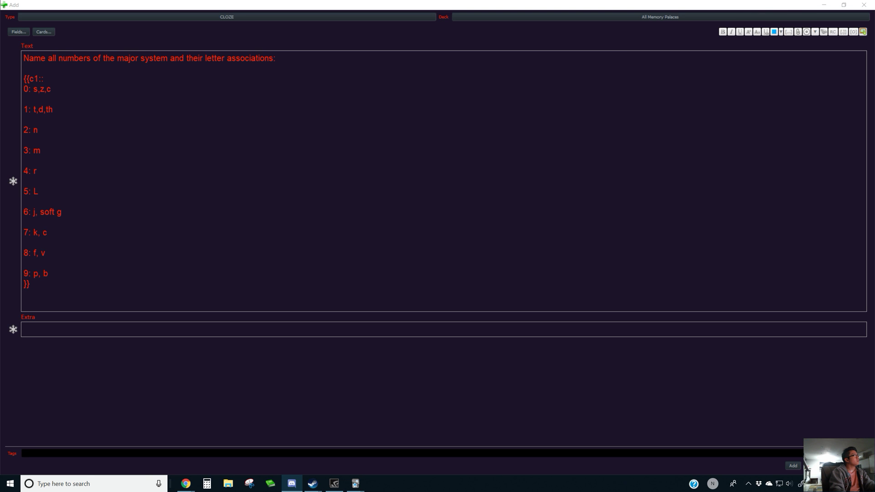
{"action": "key", "text": "ctrl+Print"}
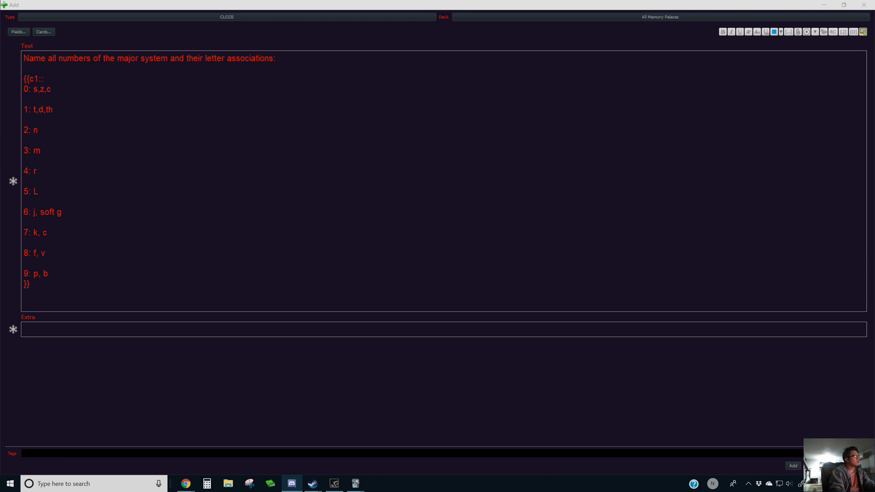
{"action": "left_click", "coordinate": [378, 325]}
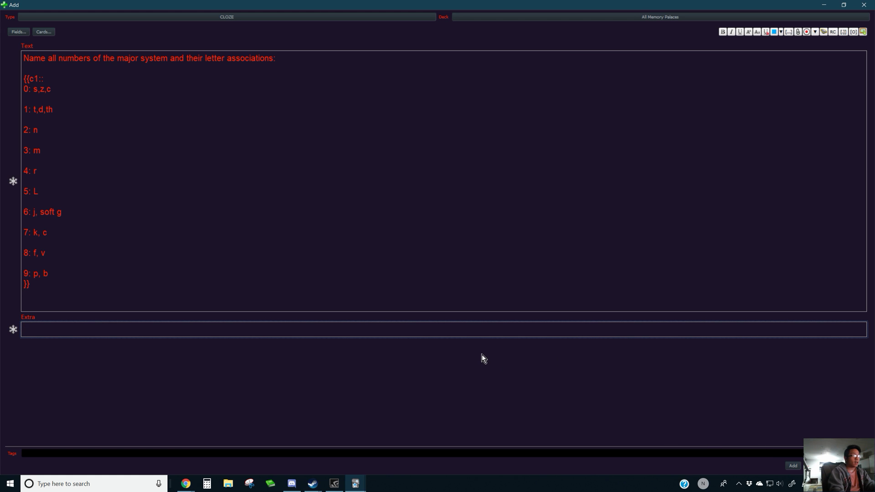
{"action": "left_click", "coordinate": [561, 370]}
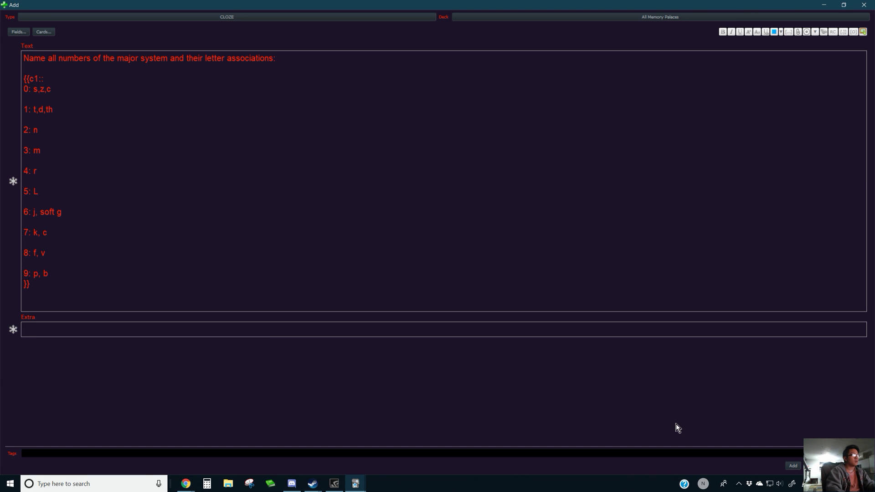
{"action": "left_click", "coordinate": [490, 336]}
{"action": "key", "text": "ctrl+v"}
Add the finished major system note to the deck and place the cursor in the blank note's Text field.
{"action": "left_click", "coordinate": [793, 466]}
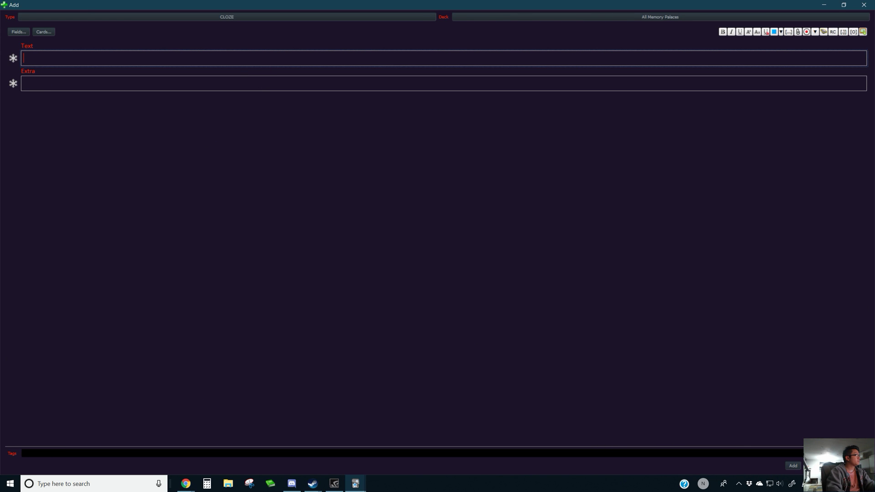
{"action": "key", "text": "alt+Tab"}
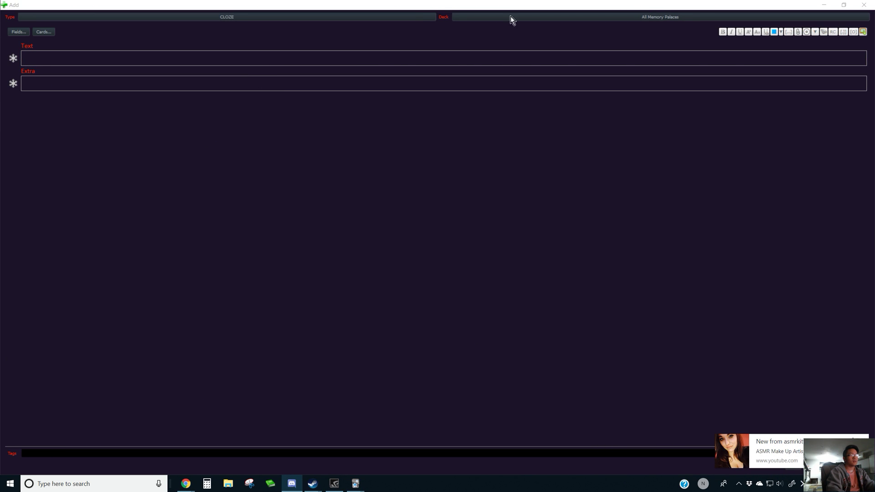
{"action": "left_click", "coordinate": [293, 58]}
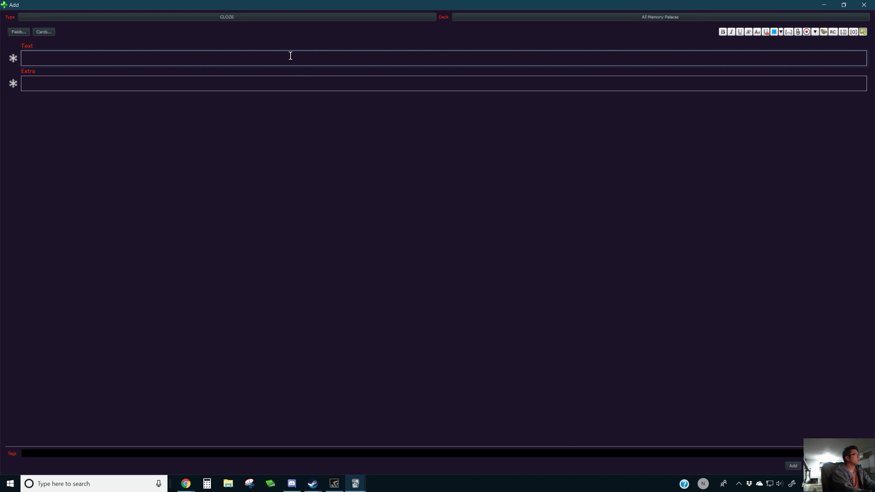
Enter the heading "Live attenuated vaccines:" in the Text field, followed by the spaced list entries "small pox" and "rabies".
{"action": "type", "text": "Live attenuated vacci"}
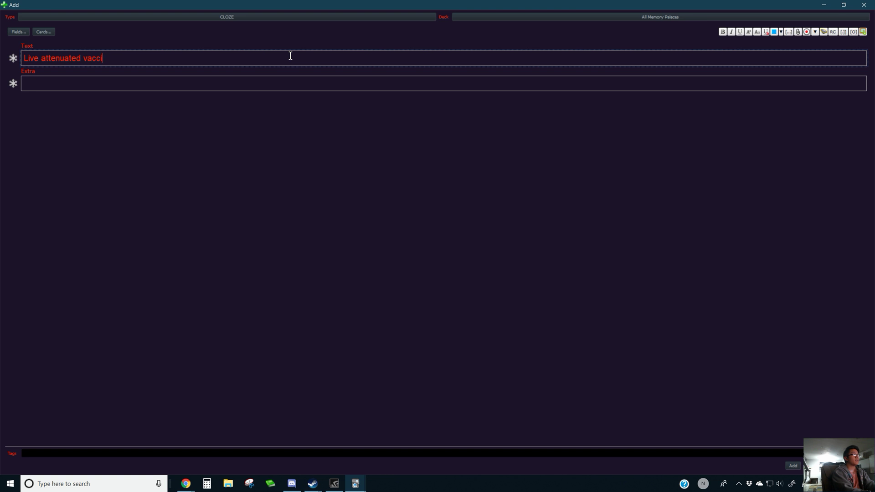
{"action": "type", "text": "nes:"}
{"action": "key", "text": "Return"}
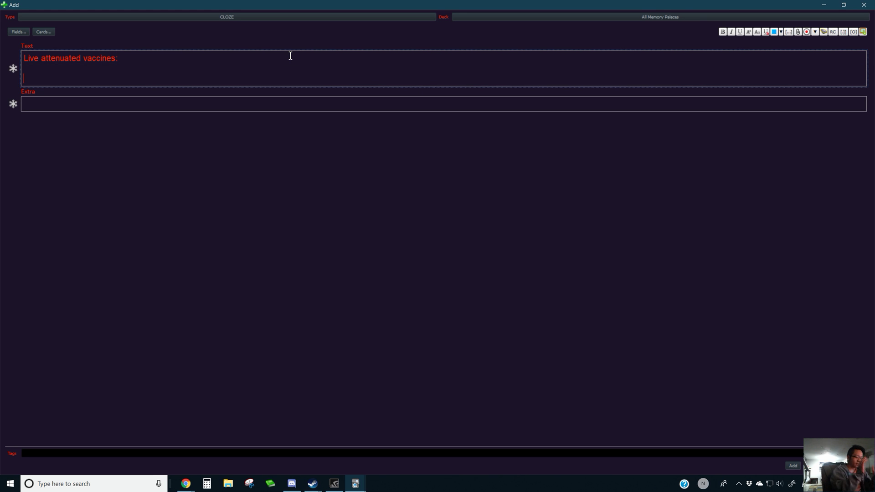
{"action": "type", "text": "small pox"}
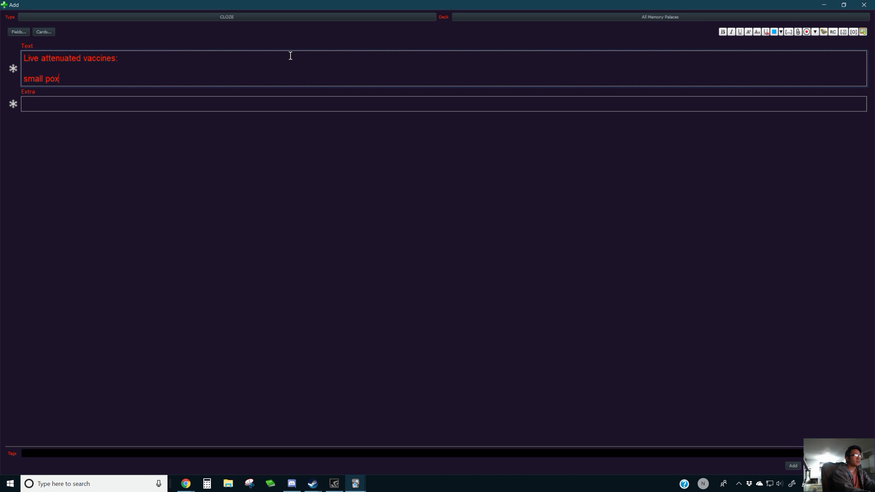
{"action": "key", "text": "Return"}
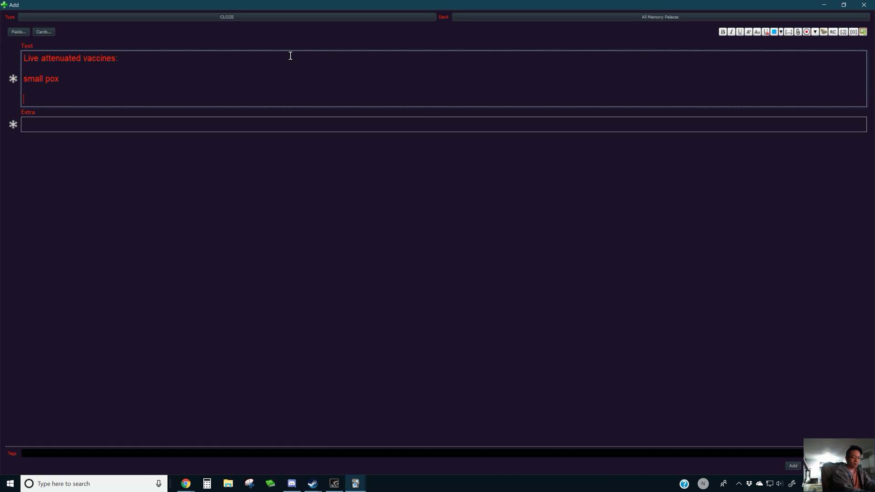
{"action": "type", "text": "rabies"}
{"action": "key", "text": "Return"}
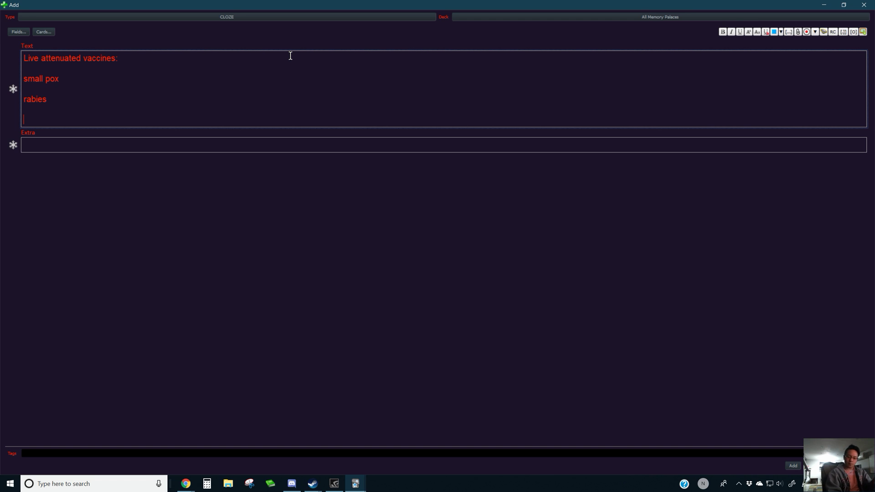
Continue the vaccine list with separate entries for "yellow fever", "polio" and "measles, mumps, and rubella".
{"action": "type", "text": "yellow fever,"}
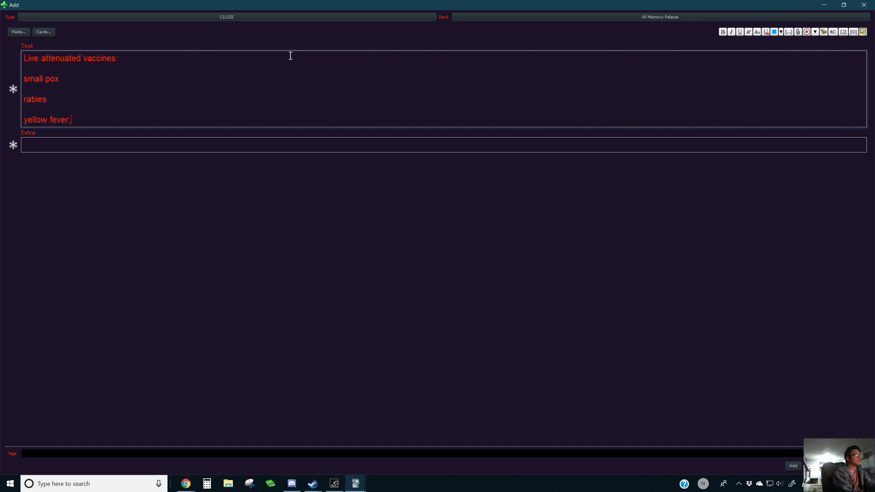
{"action": "key", "text": "Return"}
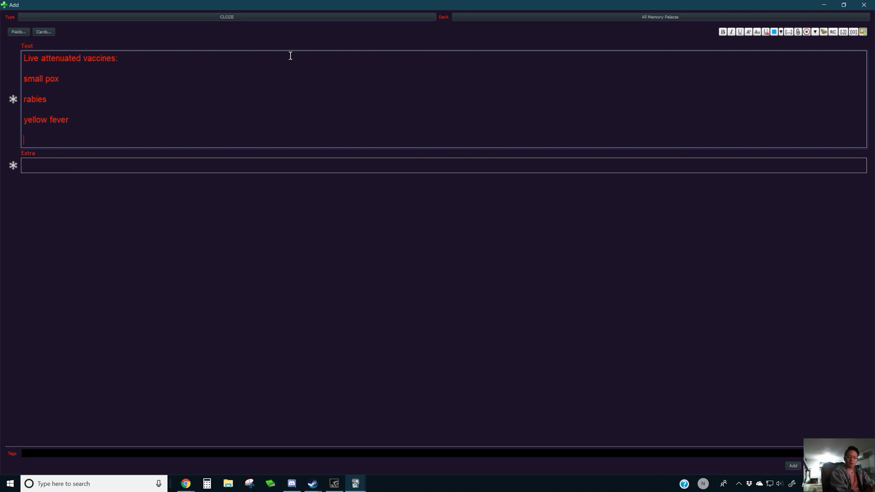
{"action": "type", "text": "polio"}
{"action": "key", "text": "Return"}
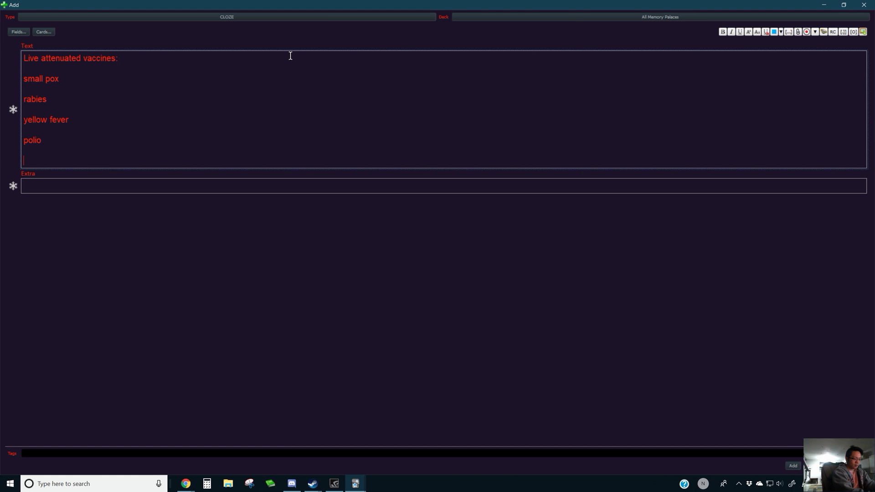
{"action": "type", "text": "measles, mu"}
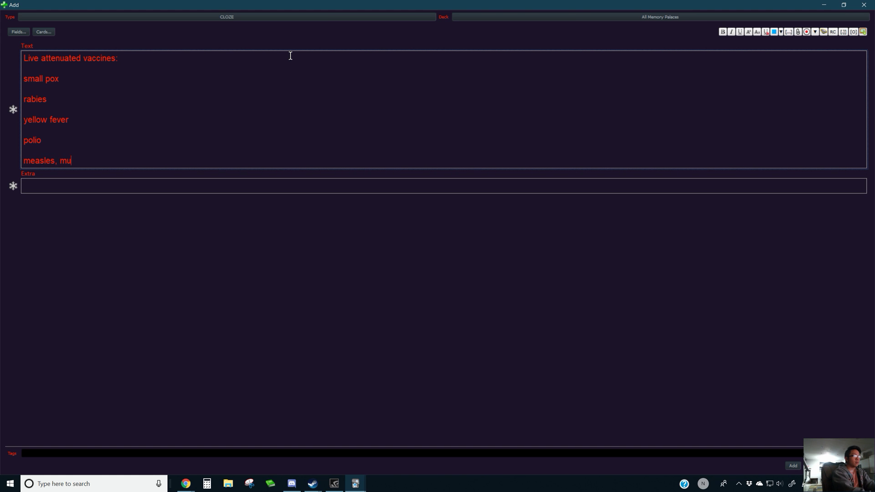
{"action": "type", "text": "mps, and "}
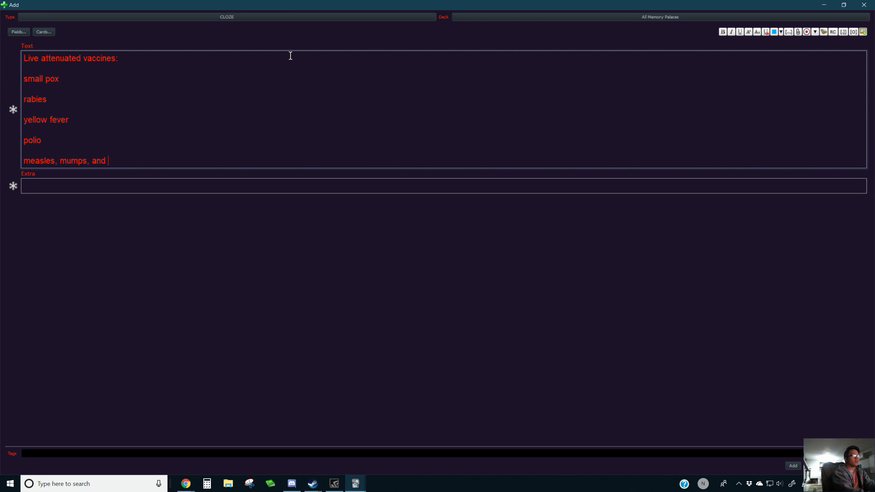
{"action": "type", "text": "rubella,"}
{"action": "key", "text": "BackSpace"}
{"action": "key", "text": "BackSpace"}
{"action": "key", "text": "Return"}
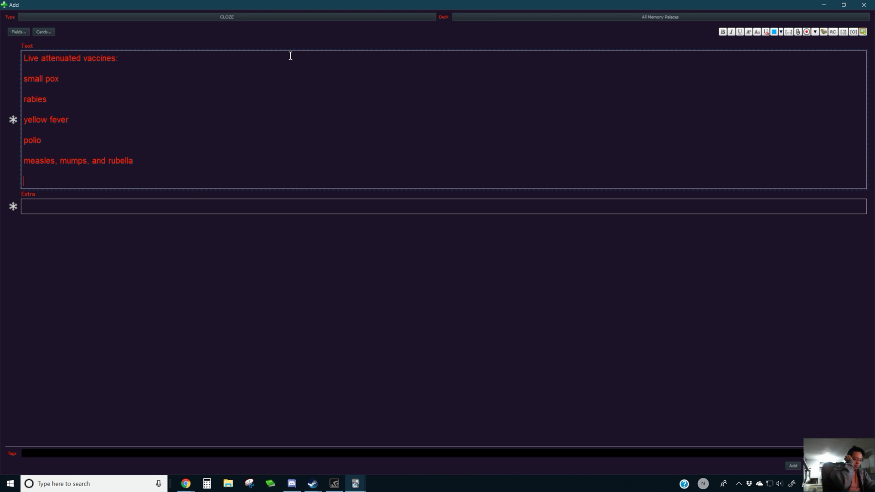
Add "rotavirus" to the end of the vaccine list and insert "varicella" above it, leaving an empty line at the end.
{"action": "type", "text": "roada"}
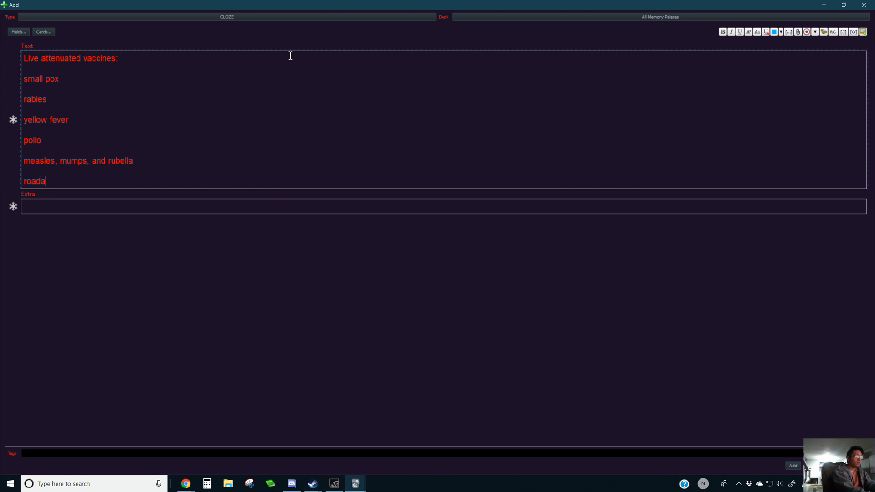
{"action": "type", "text": "virus"}
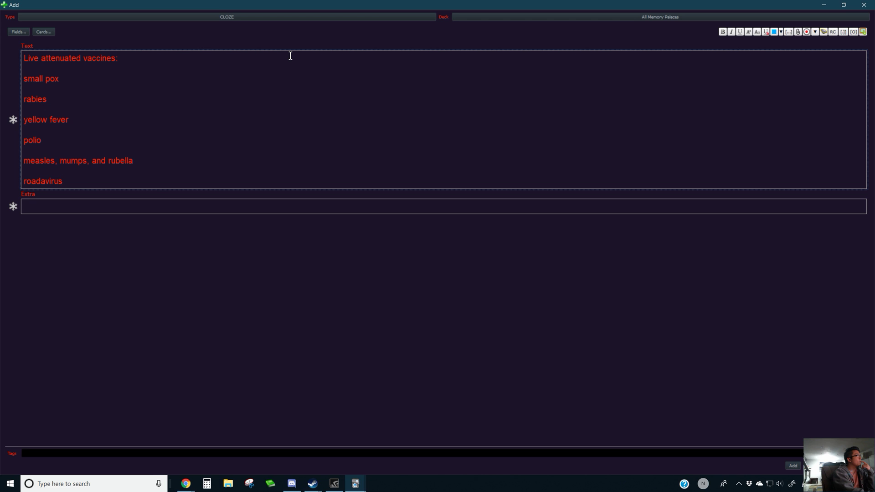
{"action": "key", "text": "BackSpace"}
{"action": "key", "text": "BackSpace"}
{"action": "key", "text": "BackSpace"}
{"action": "key", "text": "BackSpace"}
{"action": "key", "text": "BackSpace"}
{"action": "key", "text": "BackSpace"}
{"action": "key", "text": "BackSpace"}
{"action": "key", "text": "BackSpace"}
{"action": "type", "text": "tavirus"}
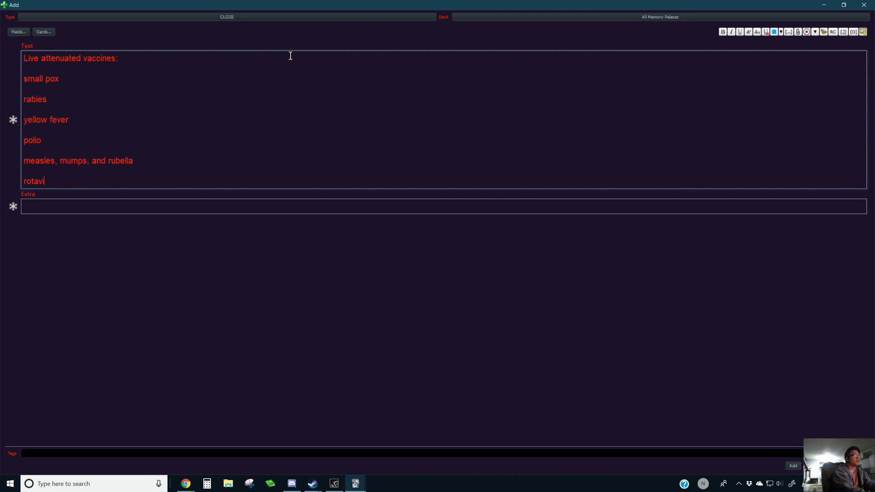
{"action": "key", "text": "Return"}
{"action": "key", "text": "Return"}
{"action": "type", "text": "varicella"}
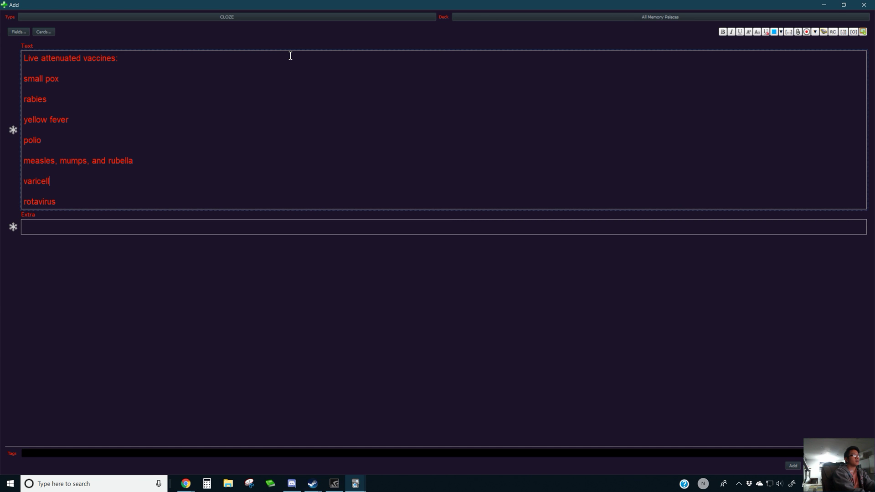
{"action": "key", "text": "Return"}
{"action": "key", "text": "Return"}
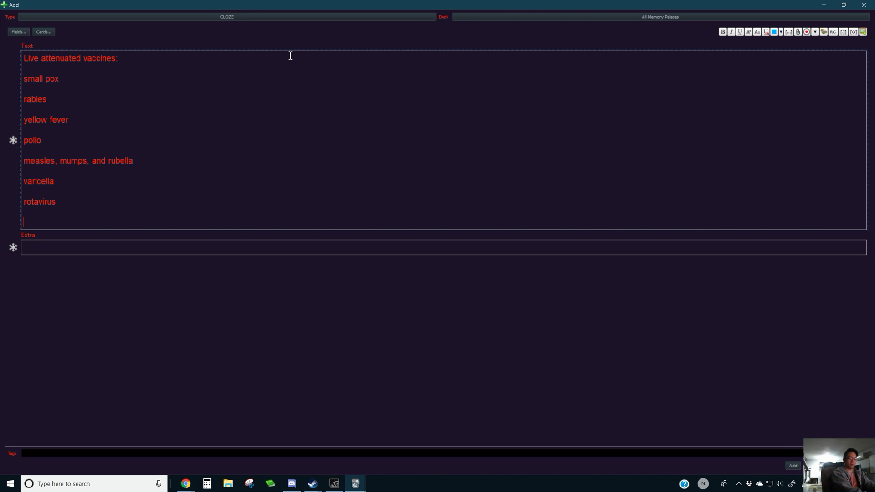
{"action": "type", "text": "tb"}
{"action": "key", "text": "Return"}
{"action": "key", "text": "Return"}
{"action": "key", "text": "BackSpace"}
{"action": "key", "text": "BackSpace"}
{"action": "key", "text": "BackSpace"}
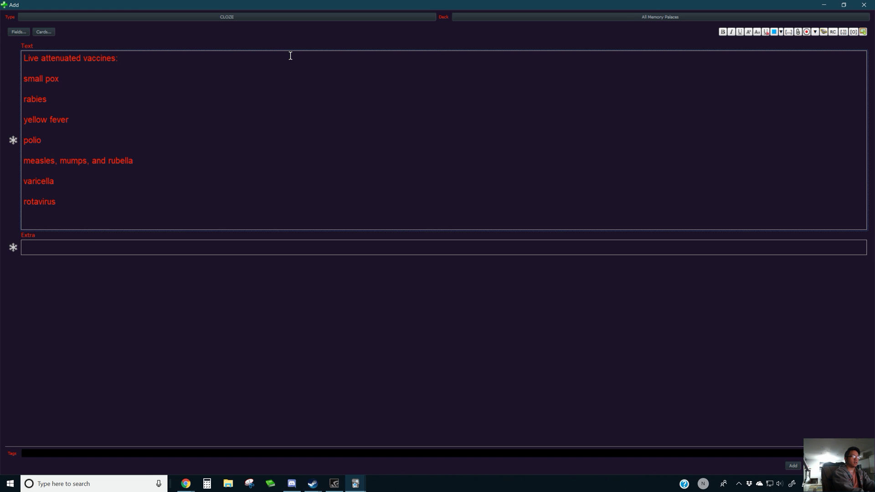
{"action": "type", "text": "TB"}
{"action": "key", "text": "Return"}
{"action": "key", "text": "BackSpace"}
{"action": "key", "text": "BackSpace"}
{"action": "key", "text": "BackSpace"}
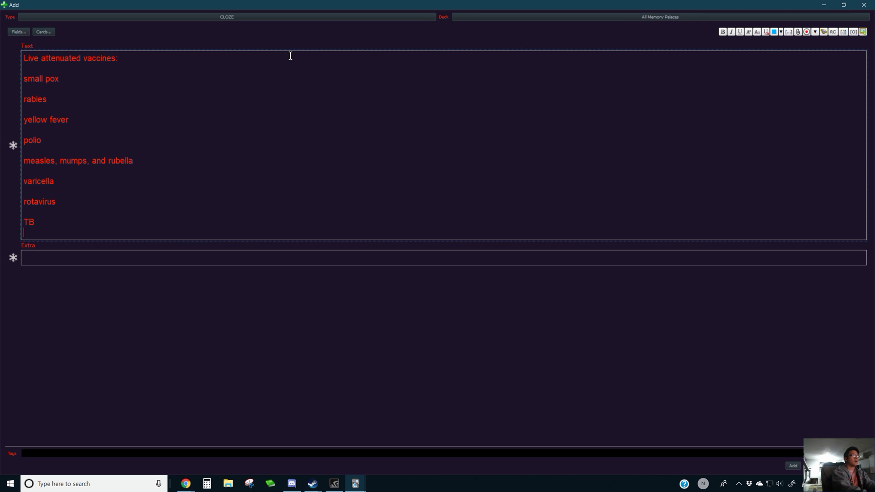
Open a new Chrome window, search Google for "tb virus", and look through the results.
{"action": "left_click", "coordinate": [186, 484]}
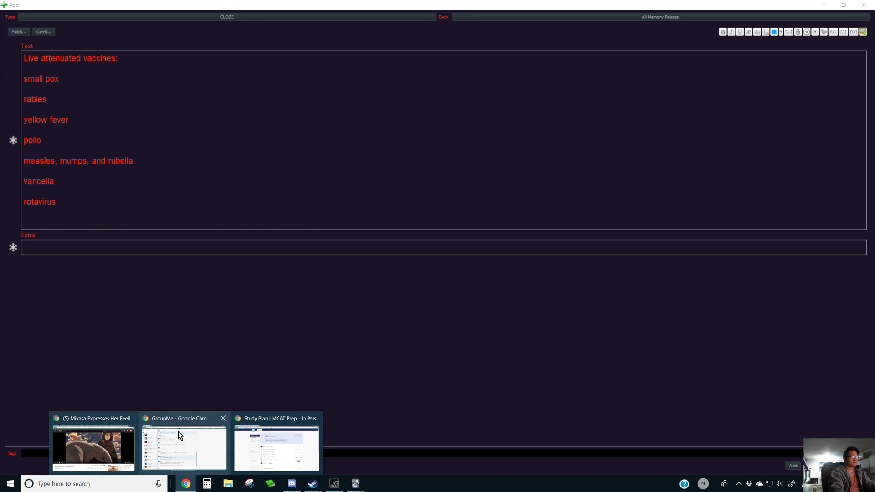
{"action": "right_click", "coordinate": [186, 484]}
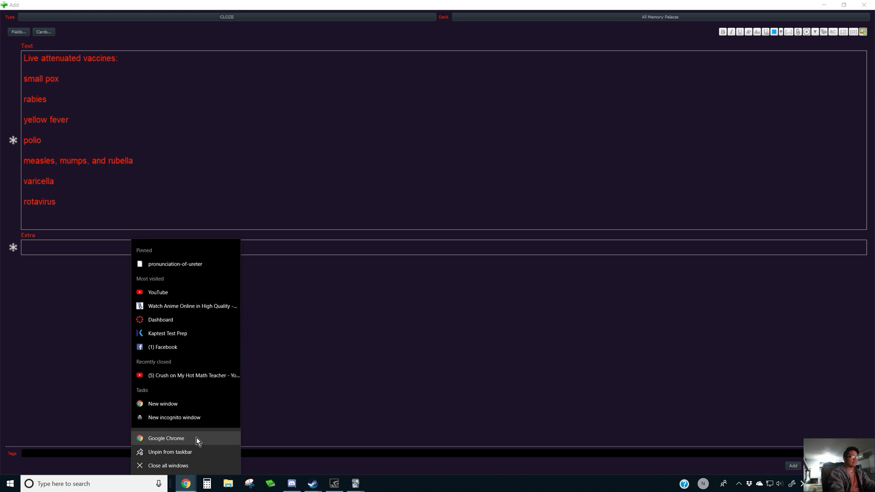
{"action": "left_click", "coordinate": [188, 404]}
{"action": "left_click_drag", "start_coordinate": [214, 68], "coordinate": [622, 229]}
{"action": "type", "text": "virus"}
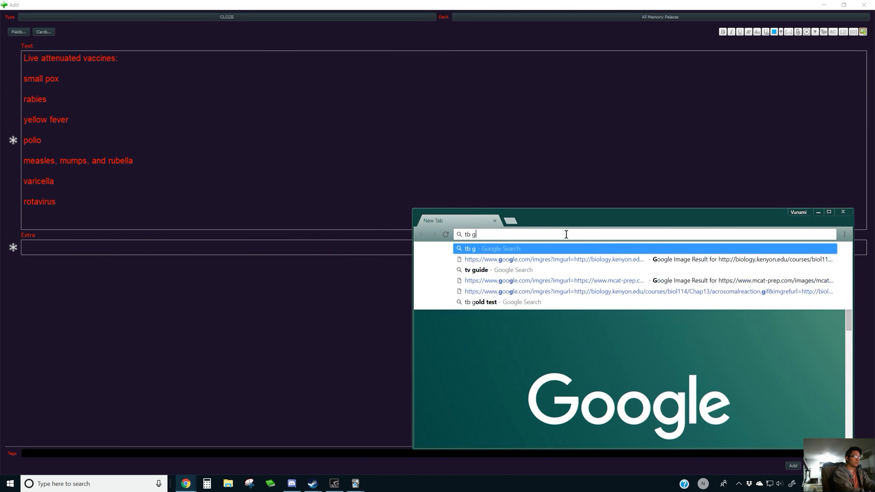
{"action": "key", "text": "Return"}
{"action": "scroll", "coordinate": [633, 349], "scroll_direction": "down", "scroll_amount": 2}
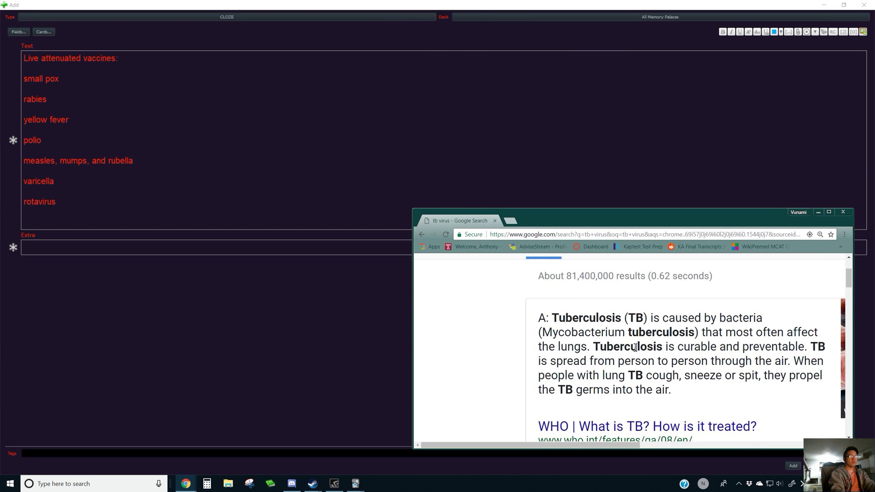
{"action": "scroll", "coordinate": [609, 346], "scroll_direction": "down", "scroll_amount": 5}
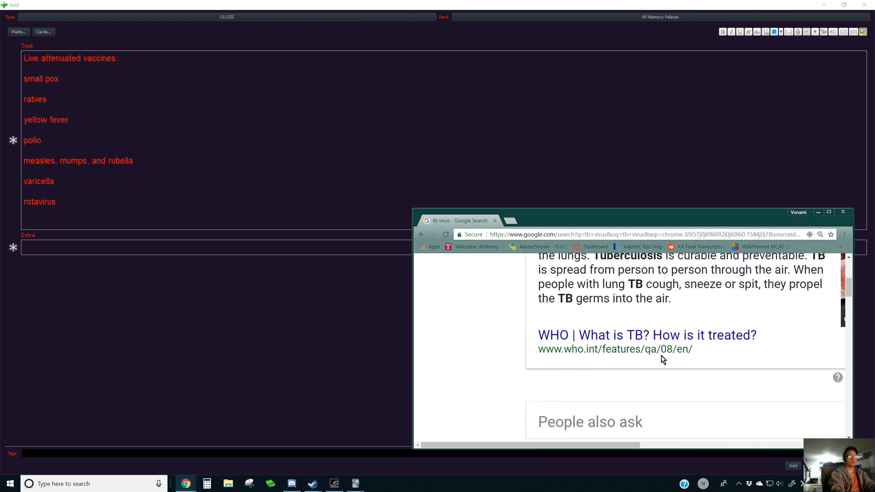
{"action": "scroll", "coordinate": [647, 326], "scroll_direction": "up", "scroll_amount": 5}
{"action": "scroll", "coordinate": [651, 325], "scroll_direction": "up", "scroll_amount": 3}
Change the Google search to "tb vaccine".
{"action": "left_click", "coordinate": [635, 283]}
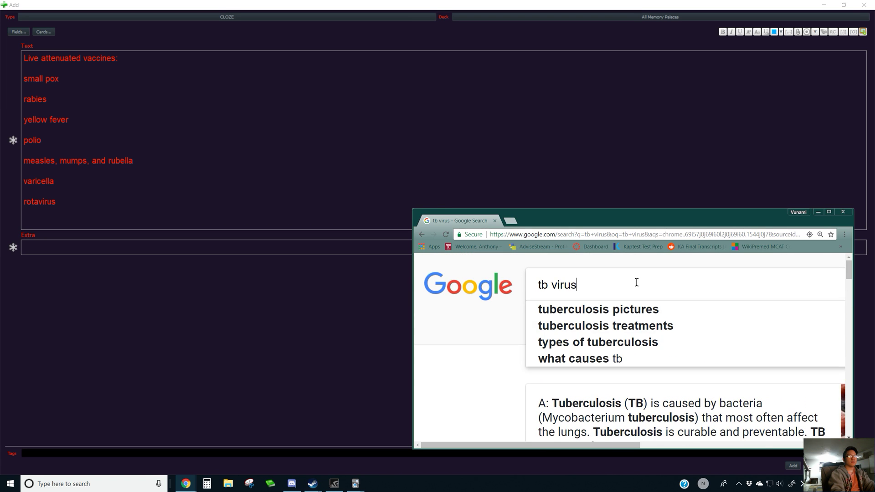
{"action": "key", "text": "BackSpace"}
{"action": "key", "text": "BackSpace"}
{"action": "key", "text": "BackSpace"}
{"action": "key", "text": "BackSpace"}
{"action": "type", "text": "accine"}
{"action": "key", "text": "Return"}
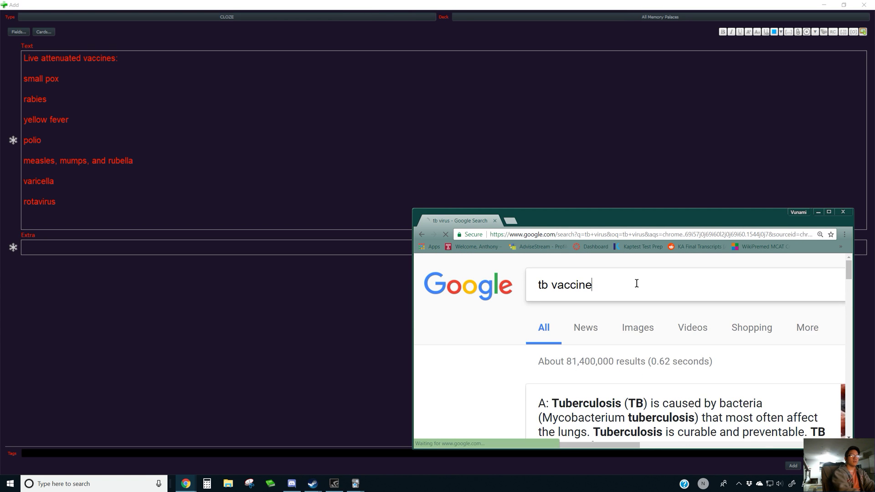
Copy the vaccine name "bacille Calmette-Guerin" from the search result and paste it into the Anki note as the last list entry.
{"action": "scroll", "coordinate": [645, 348], "scroll_direction": "down", "scroll_amount": 2}
{"action": "left_click_drag", "start_coordinate": [581, 319], "coordinate": [709, 319]}
{"action": "left_click", "coordinate": [99, 219]}
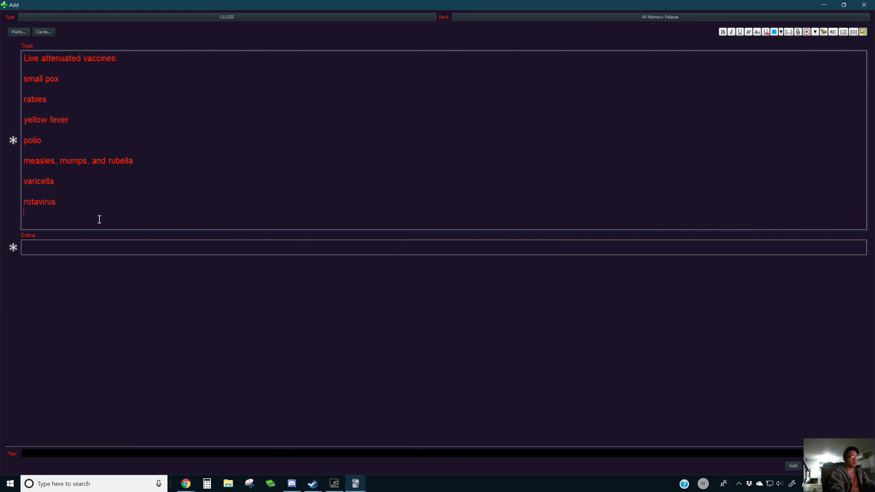
{"action": "left_click", "coordinate": [185, 484]}
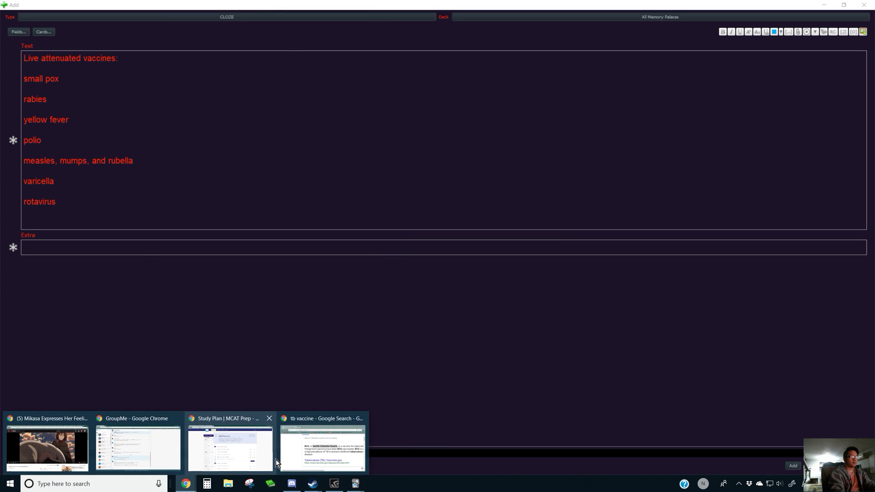
{"action": "left_click", "coordinate": [338, 452]}
{"action": "left_click", "coordinate": [665, 333]}
{"action": "left_click_drag", "start_coordinate": [581, 319], "coordinate": [708, 319]}
{"action": "key", "text": "ctrl+c"}
{"action": "left_click", "coordinate": [142, 219]}
{"action": "key", "text": "ctrl+v"}
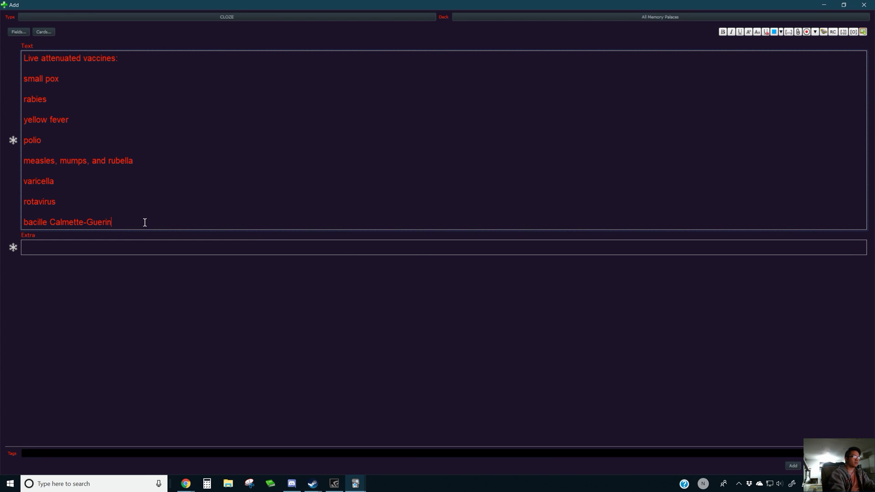
Append "(TB)" in capitals after "bacille Calmette-Guerin".
{"action": "type", "text": "(tb)"}
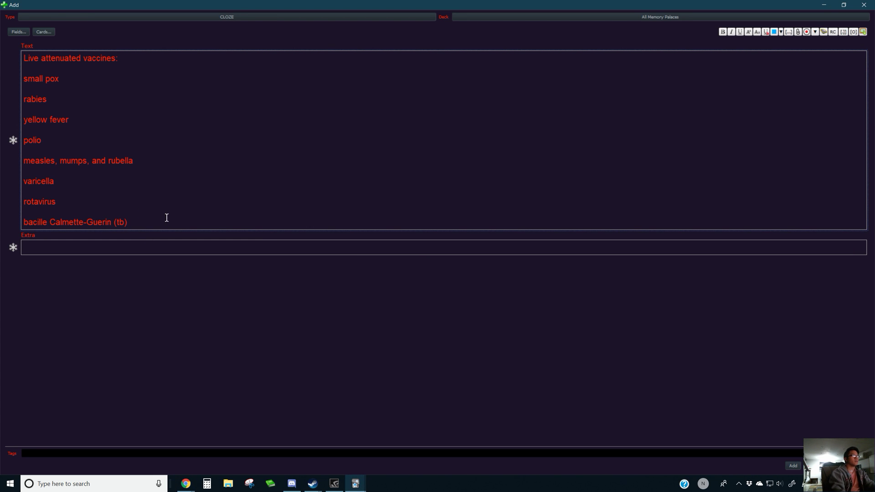
{"action": "key", "text": "BackSpace"}
{"action": "type", "text": "T"}
{"action": "key", "text": "Delete"}
{"action": "type", "text": "B"}
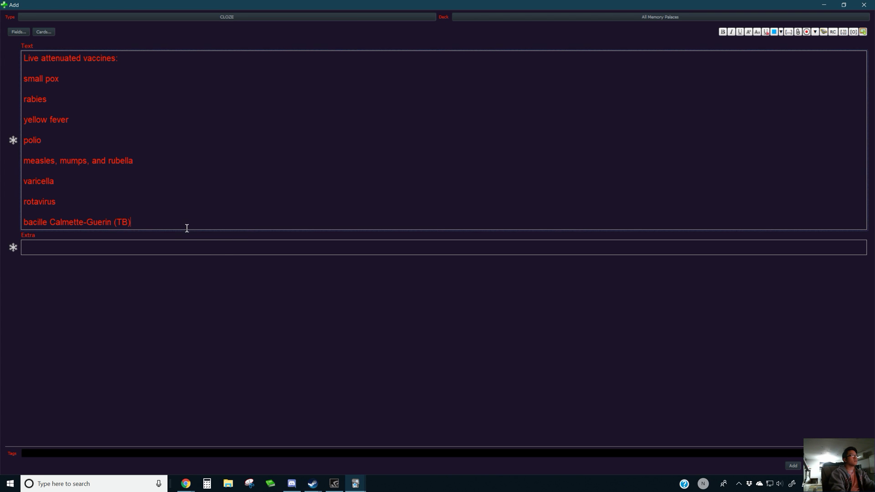
Turn the whole vaccine list from "small pox" to "bacille Calmette-Guerin (TB)" into a single c1 cloze deletion.
{"action": "left_click", "coordinate": [177, 270]}
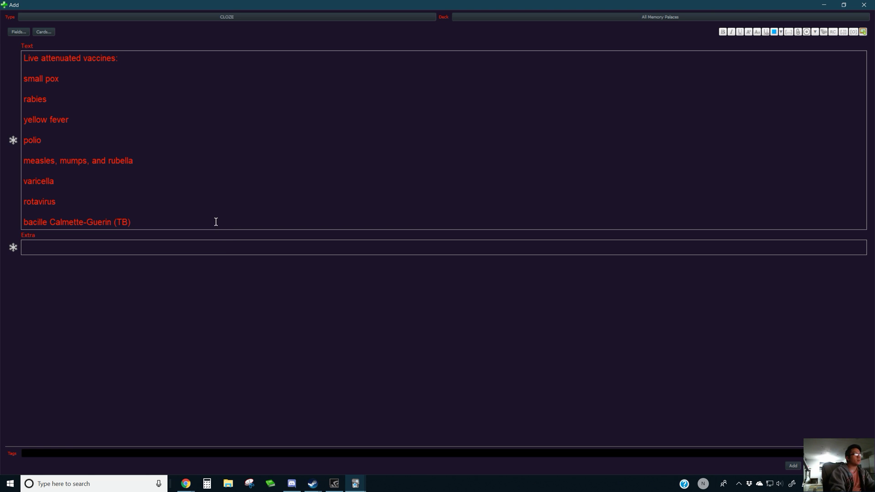
{"action": "left_click", "coordinate": [138, 221]}
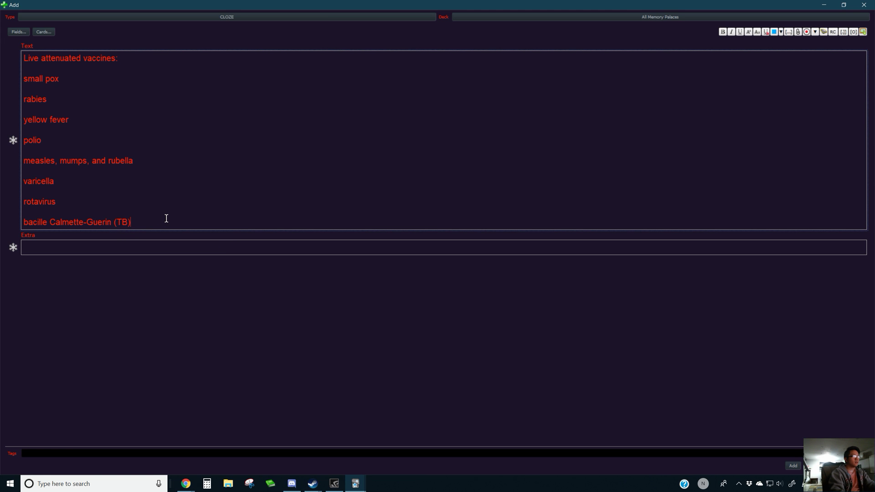
{"action": "triple_click", "coordinate": [167, 219]}
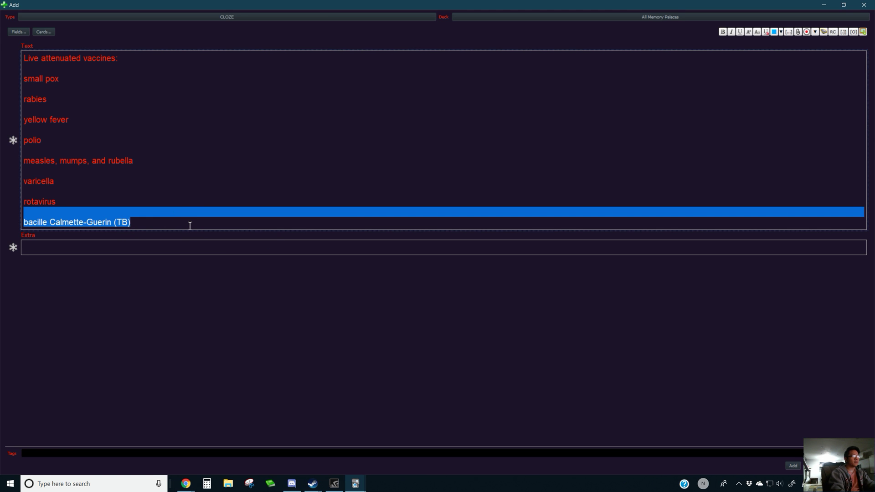
{"action": "left_click", "coordinate": [190, 226]}
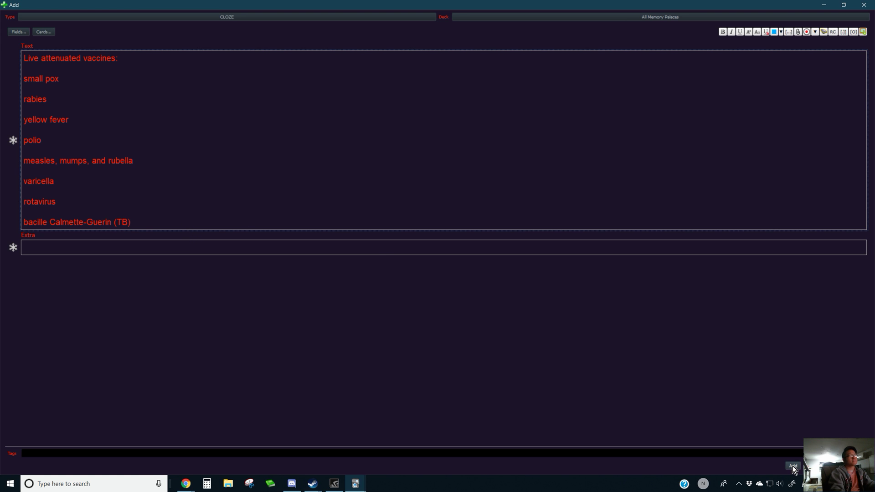
{"action": "left_click_drag", "start_coordinate": [199, 227], "coordinate": [228, 71]}
{"action": "key", "text": "ctrl+shift+c"}
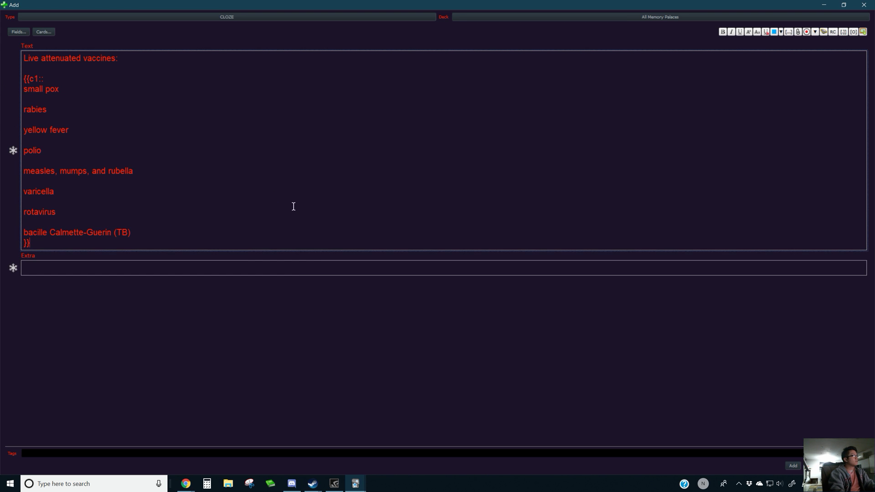
Paste a Discord screenshot of the "Overwatch: King's Row" memory palace story into the note's Extra field and add the vaccine note.
{"action": "key", "text": "alt+Tab"}
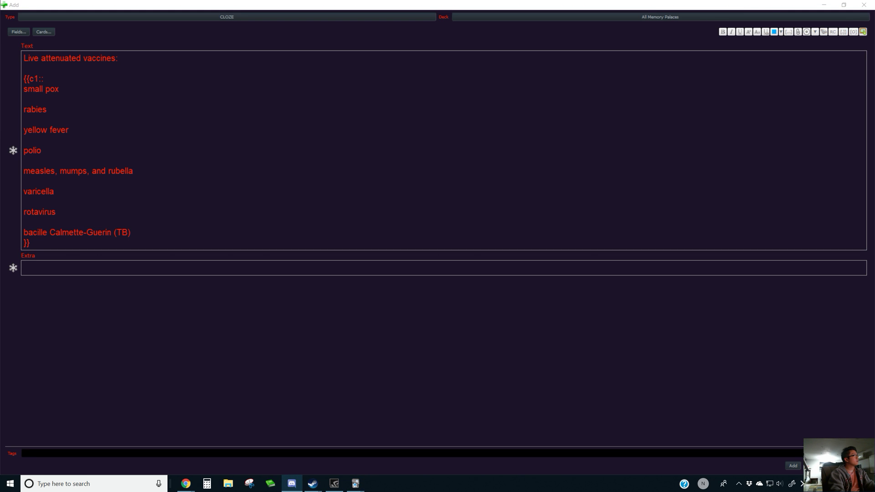
{"action": "key", "text": "ctrl+Print"}
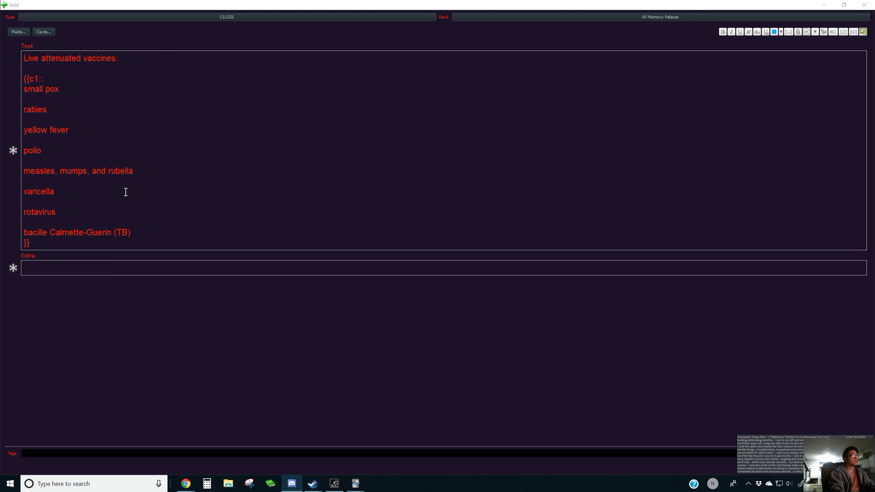
{"action": "left_click", "coordinate": [103, 269]}
{"action": "key", "text": "ctrl+v"}
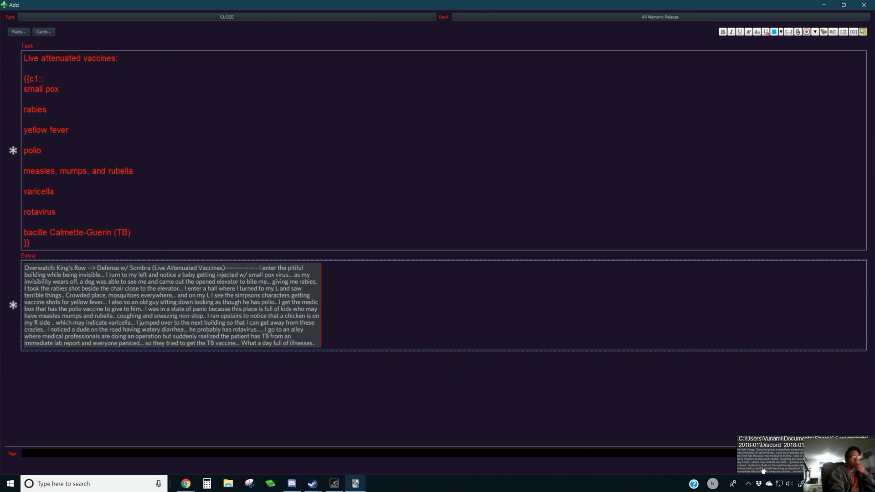
{"action": "left_click", "coordinate": [634, 405]}
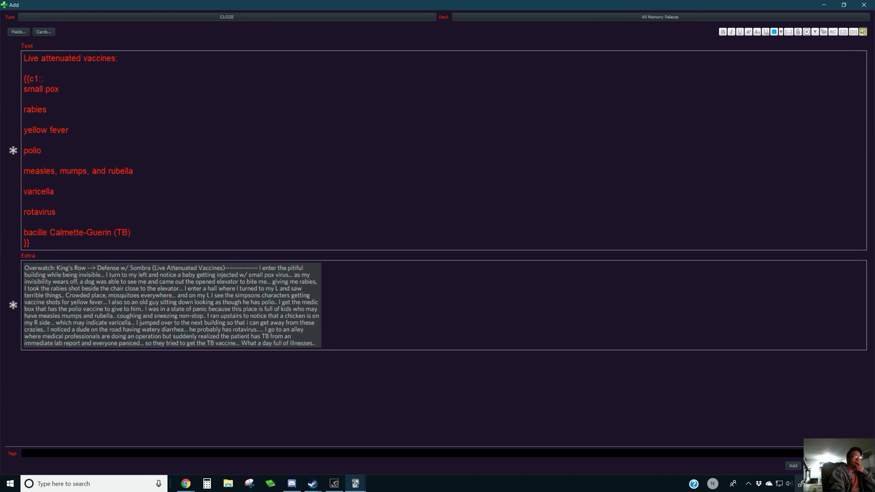
{"action": "left_click", "coordinate": [793, 466]}
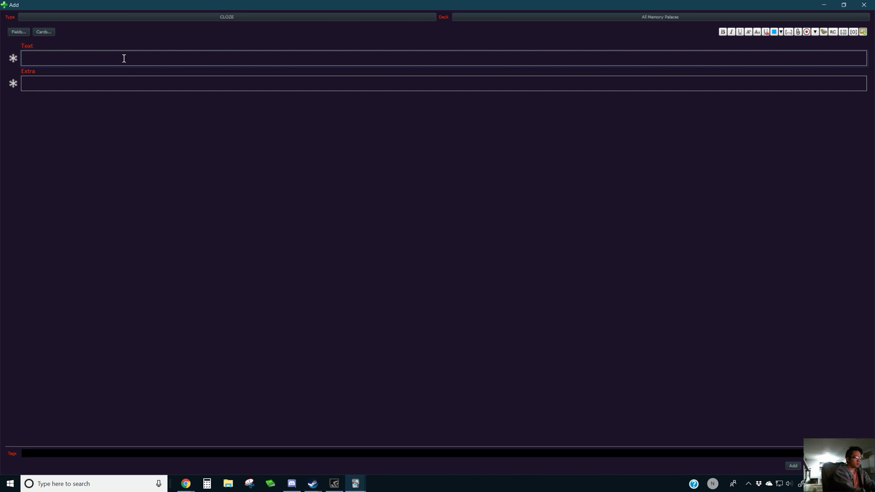
Head the new note "TRP Receptors:" and enter the first item "TRPV1: Capsaisin (threshold for pain)".
{"action": "type", "text": "TRP Receptors"}
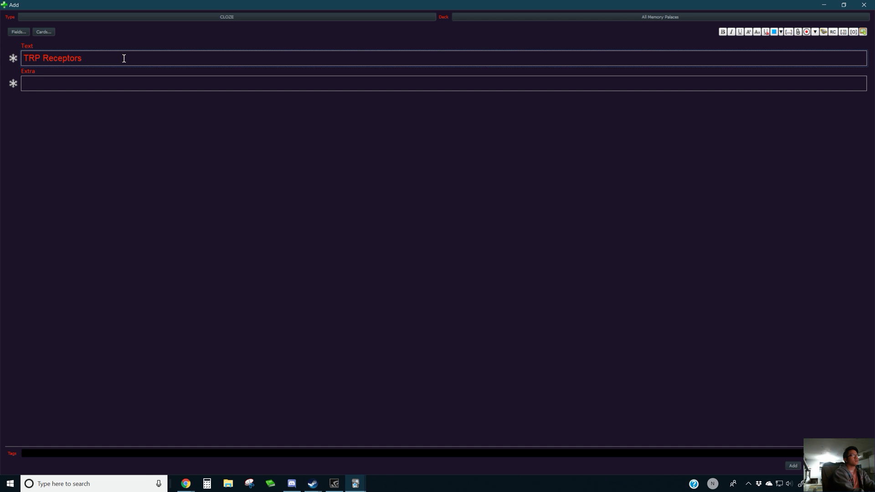
{"action": "type", "text": ":"}
{"action": "key", "text": "Return"}
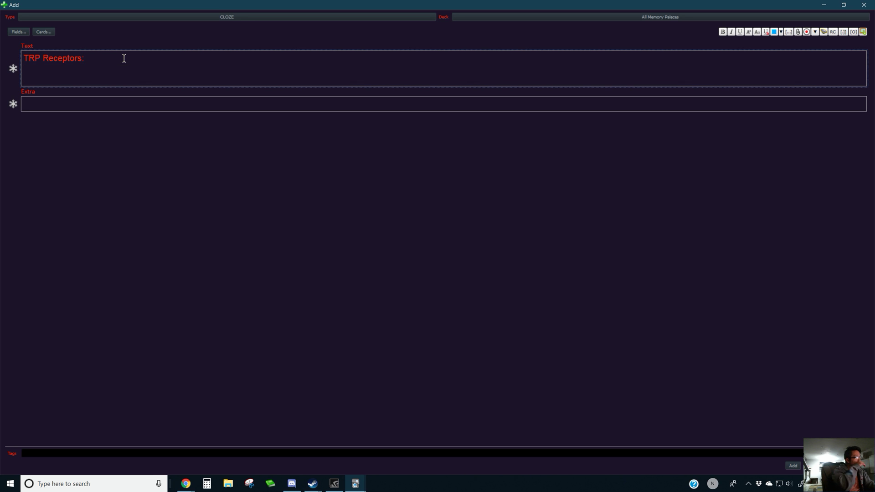
{"action": "type", "text": "TRP"}
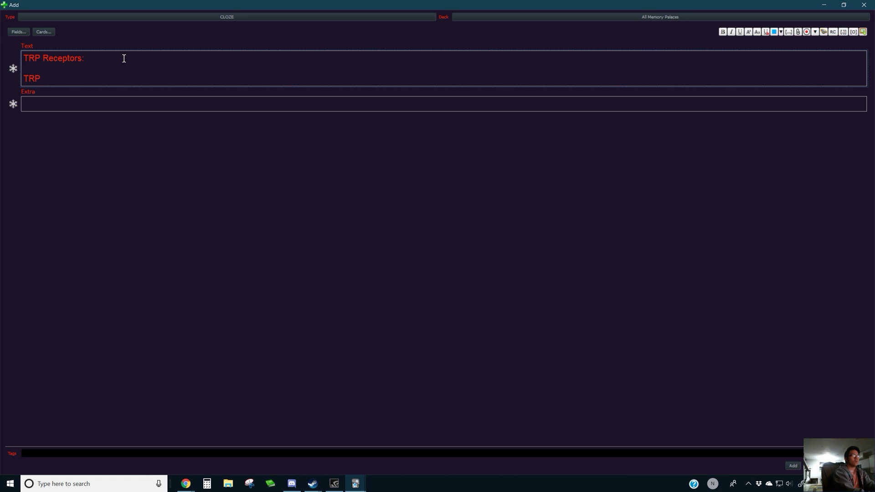
{"action": "type", "text": "V1: cap"}
{"action": "key", "text": "BackSpace"}
{"action": "key", "text": "BackSpace"}
{"action": "key", "text": "BackSpace"}
{"action": "type", "text": "Capsaisin"}
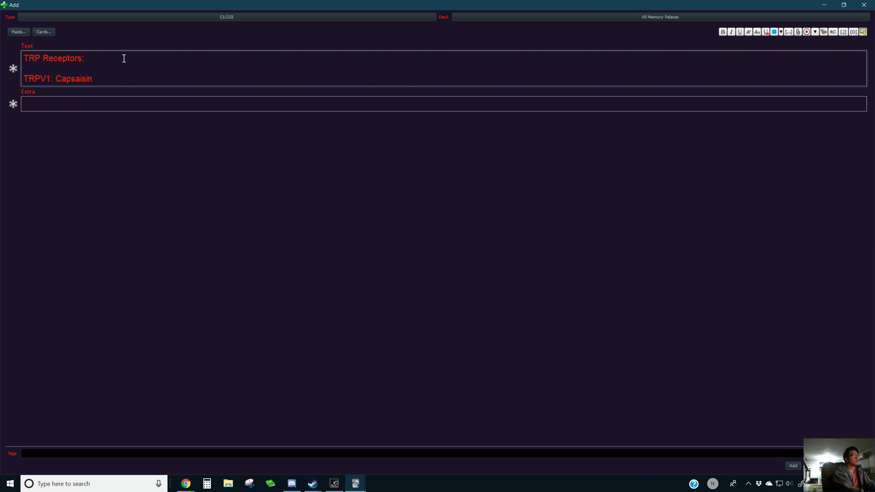
{"action": "type", "text": "(threshold for pain)"}
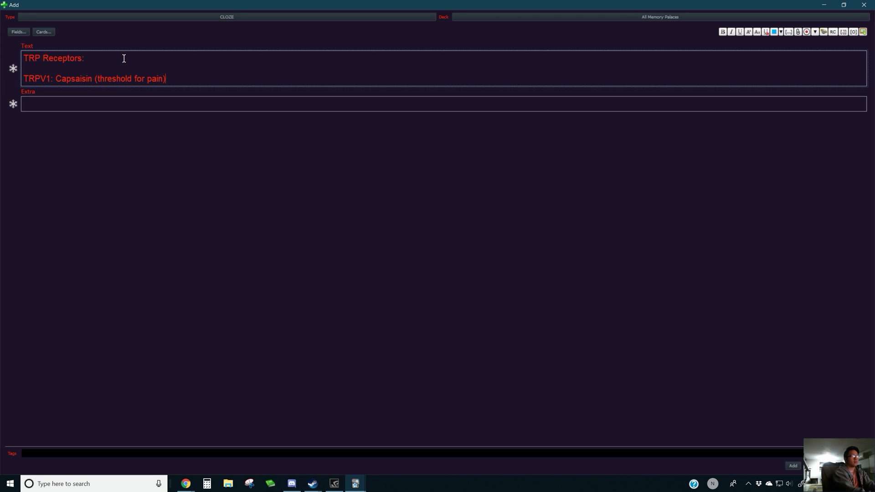
Extend the TRPV1 remark in parentheses to read "(threshold for pain d/t heat)".
{"action": "key", "text": "Return"}
{"action": "key", "text": "BackSpace"}
{"action": "key", "text": "BackSpace"}
{"action": "type", "text": "d/t hea"}
{"action": "key", "text": "BackSpace"}
{"action": "key", "text": "BackSpace"}
{"action": "key", "text": "BackSpace"}
{"action": "type", "text": "heat)"}
Add the entry "TRPV2: Most pain from extreme heat" below TRPV1.
{"action": "key", "text": "Return"}
{"action": "key", "text": "Return"}
{"action": "type", "text": "TRPV2:"}
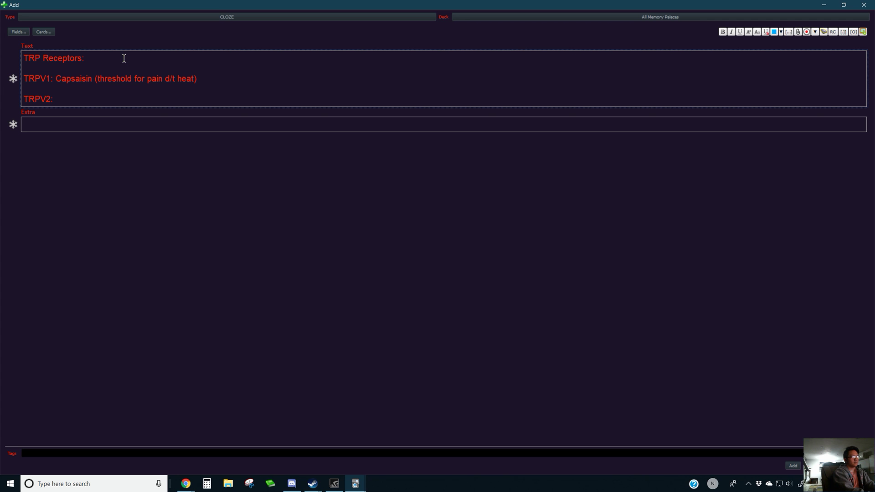
{"action": "type", "text": "Most pain from extreme heat"}
{"action": "key", "text": "Return"}
Add the entry "TRPV3: Warm" to the receptor list, with a capital W.
{"action": "type", "text": "TRPV3:"}
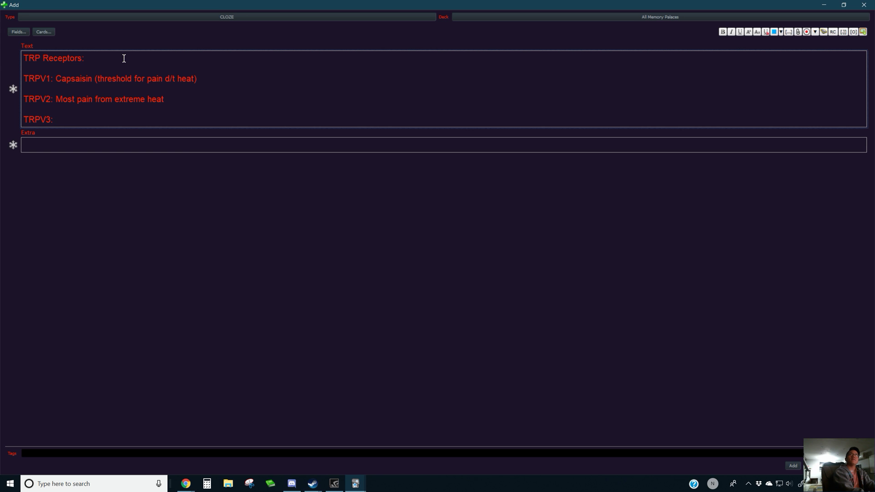
{"action": "type", "text": " warm"}
{"action": "key", "text": "BackSpace"}
{"action": "key", "text": "BackSpace"}
{"action": "key", "text": "BackSpace"}
{"action": "key", "text": "BackSpace"}
{"action": "type", "text": "Warm"}
Add the entry "TRPV4: Body temperature" on its own line below TRPV3.
{"action": "key", "text": "Return"}
{"action": "type", "text": "TRPV"}
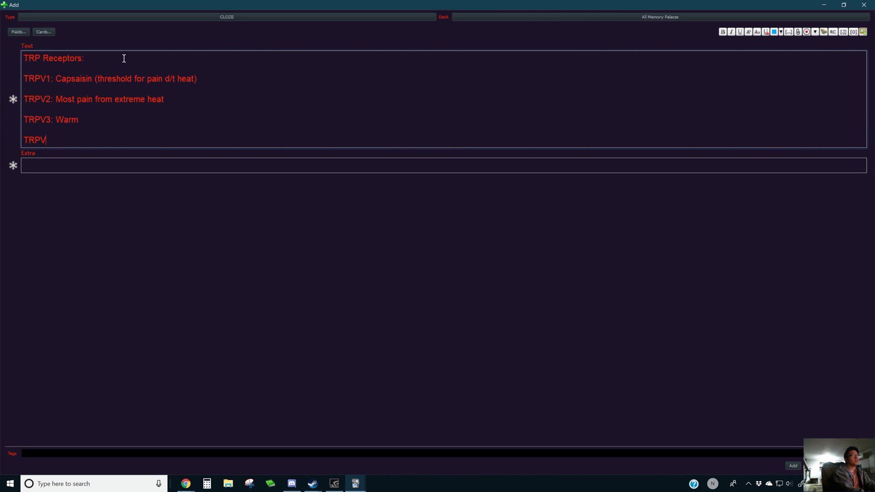
{"action": "type", "text": "4: Body temperature"}
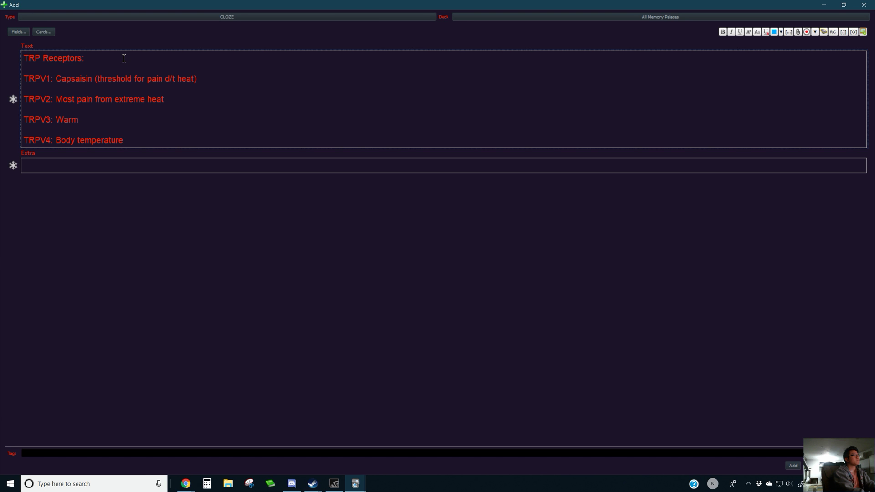
Add the entry "TRPM8: cool" on its own line below TRPV4.
{"action": "key", "text": "Return"}
{"action": "type", "text": "TRP"}
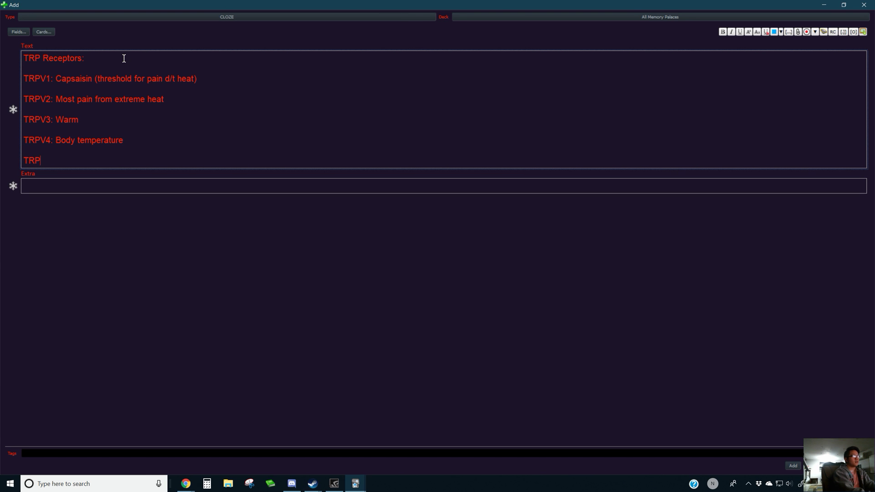
{"action": "type", "text": "V"}
{"action": "type", "text": "8"}
{"action": "key", "text": "BackSpace"}
{"action": "key", "text": "BackSpace"}
{"action": "type", "text": "M*"}
{"action": "key", "text": "BackSpace"}
{"action": "type", "text": "8: cool"}
Add the last receptor entry "TRPA1: Extremely cold" below TRPM8.
{"action": "key", "text": "Return"}
{"action": "type", "text": "TRP"}
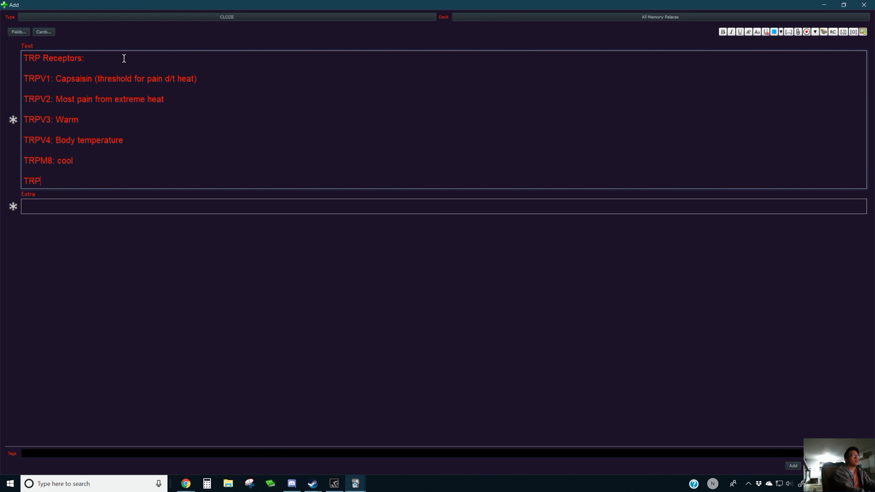
{"action": "type", "text": "A1: Extremely cold"}
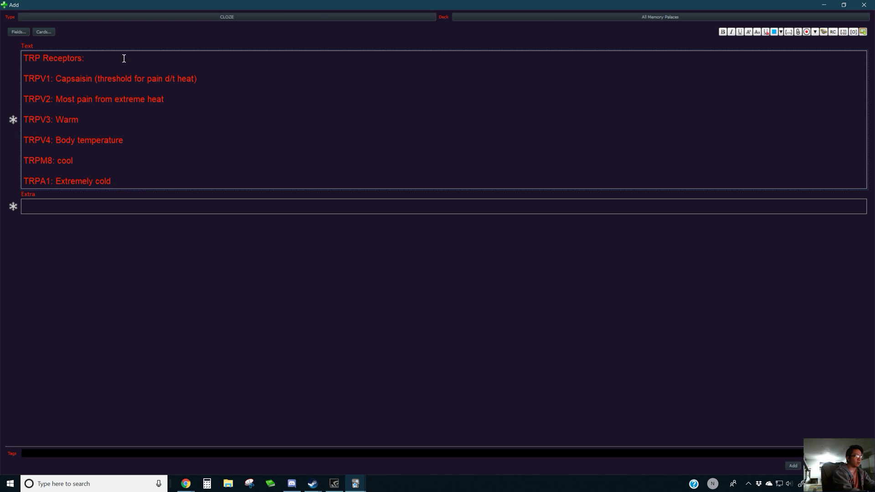
Turn the whole receptor list from TRPV1 to TRPA1 into a single c1 cloze deletion and move to the Extra field.
{"action": "left_click_drag", "start_coordinate": [123, 179], "coordinate": [12, 80]}
{"action": "key", "text": "ctrl+shift+c"}
{"action": "key", "text": "Tab"}
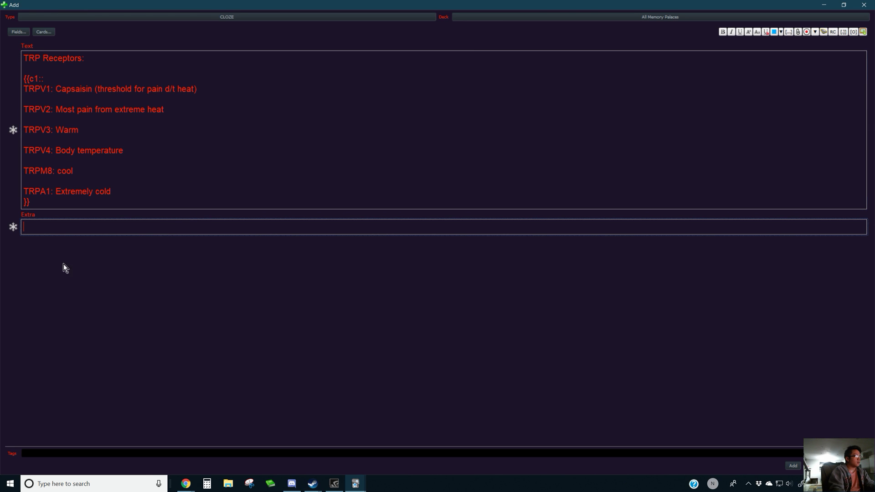
Paste a Discord screenshot of the "Overwatch: Route 66" gas station story into the Extra field and add the TRP note.
{"action": "key", "text": "alt+Tab"}
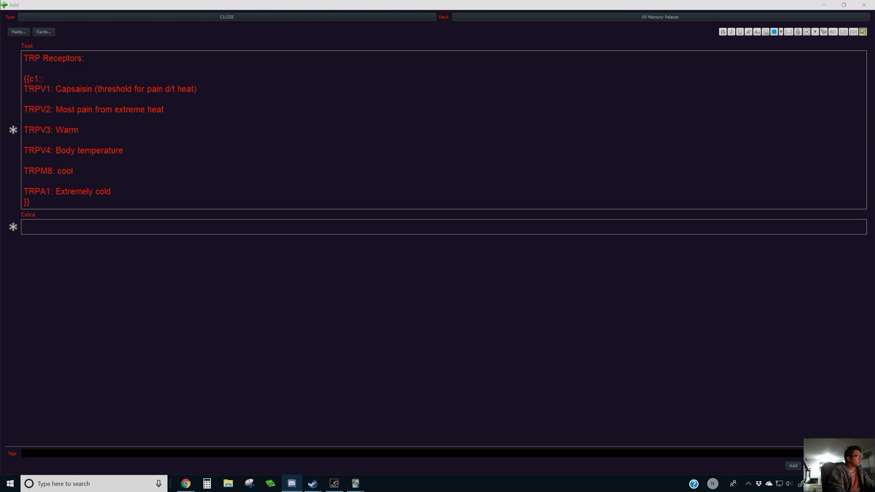
{"action": "left_click", "coordinate": [111, 225]}
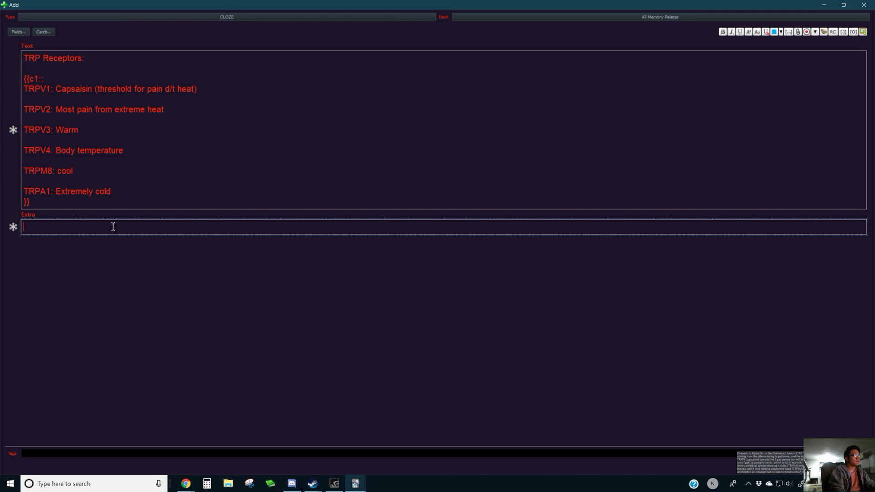
{"action": "key", "text": "ctrl+v"}
{"action": "left_click", "coordinate": [634, 394]}
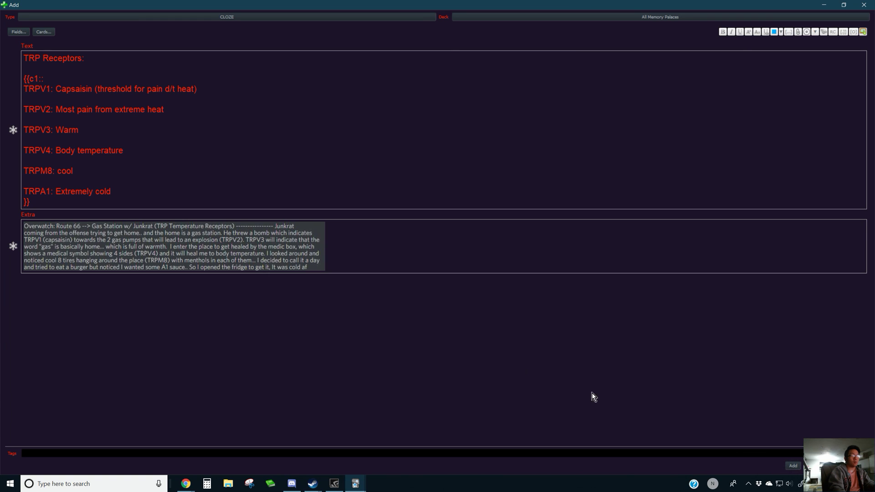
{"action": "left_click", "coordinate": [793, 467]}
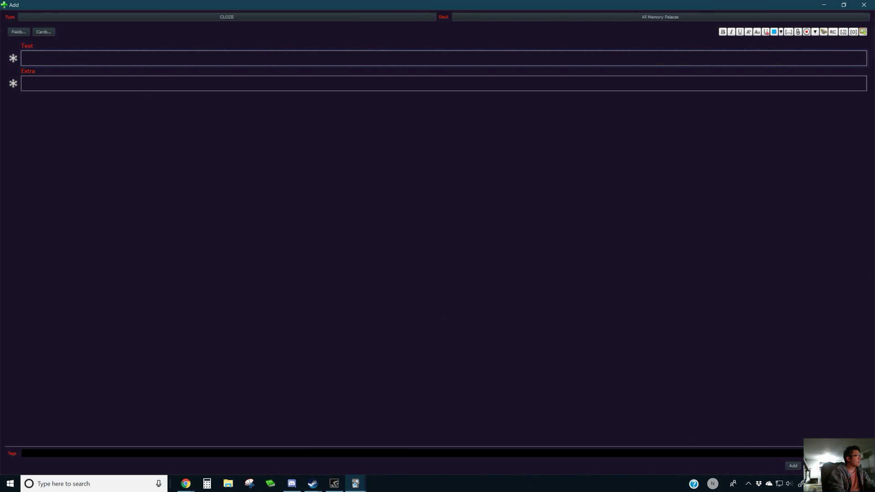
Check Discord for the next memory palace and begin a new note with the heading "Urea Cycle".
{"action": "key", "text": "alt+Tab"}
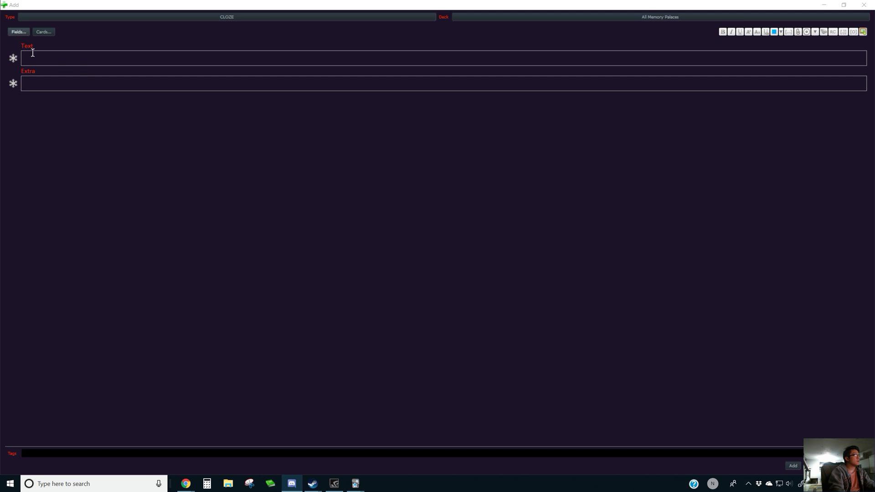
{"action": "left_click", "coordinate": [83, 57]}
{"action": "type", "text": "Urea Cycle "}
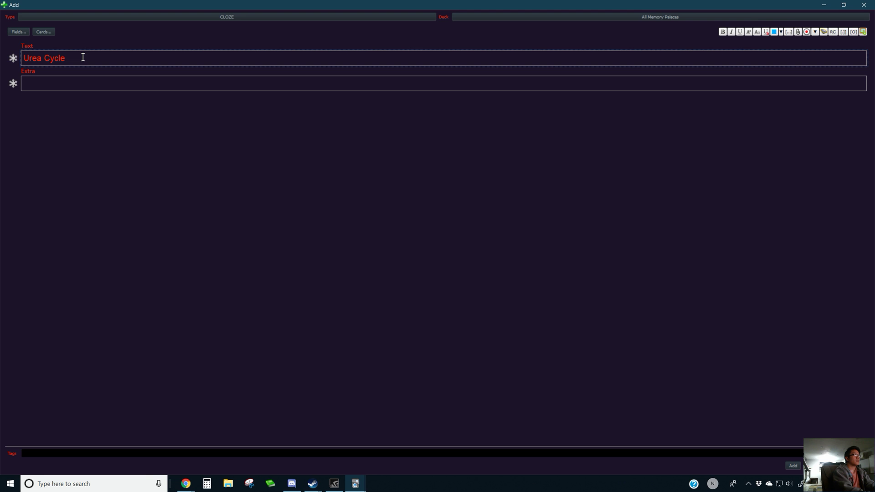
{"action": "type", "text": "from the beginning"}
{"action": "key", "text": "BackSpace"}
{"action": "key", "text": "BackSpace"}
{"action": "key", "text": "BackSpace"}
{"action": "key", "text": "BackSpace"}
{"action": "key", "text": "BackSpace"}
{"action": "key", "text": "BackSpace"}
{"action": "key", "text": "BackSpace"}
{"action": "key", "text": "BackSpace"}
{"action": "key", "text": "BackSpace"}
{"action": "key", "text": "BackSpace"}
{"action": "key", "text": "BackSpace"}
{"action": "key", "text": "BackSpace"}
{"action": "key", "text": "BackSpace"}
{"action": "key", "text": "BackSpace"}
{"action": "key", "text": "BackSpace"}
{"action": "key", "text": "BackSpace"}
{"action": "key", "text": "BackSpace"}
{"action": "key", "text": "BackSpace"}
{"action": "key", "text": "BackSpace"}
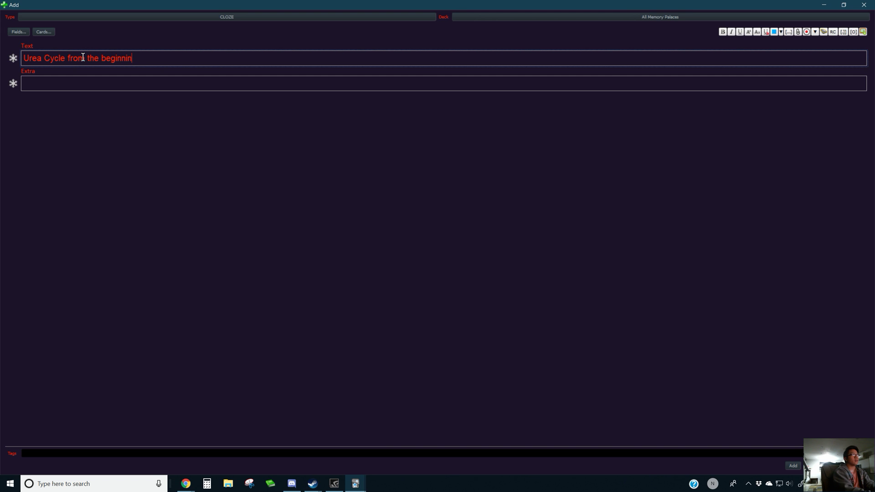
Finish the "Urea Cycle" heading with a colon and start the pathway line below it with "Acetyl CoA +".
{"action": "type", "text": ":"}
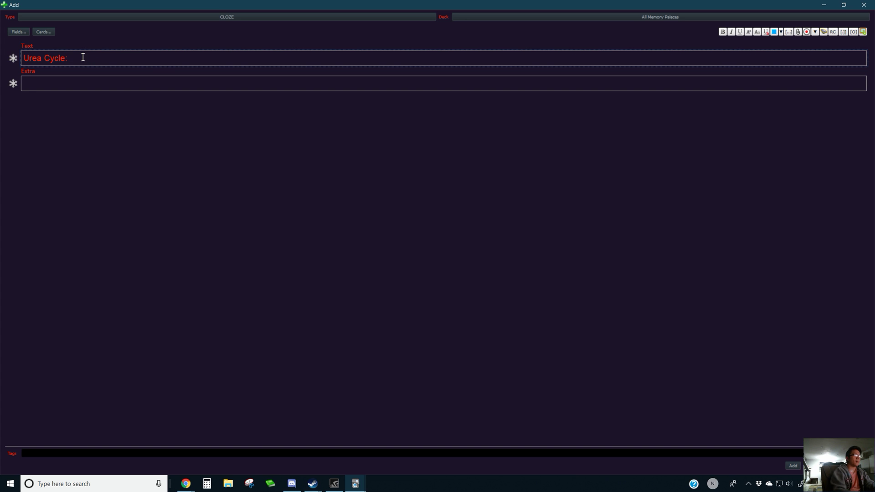
{"action": "key", "text": "Return"}
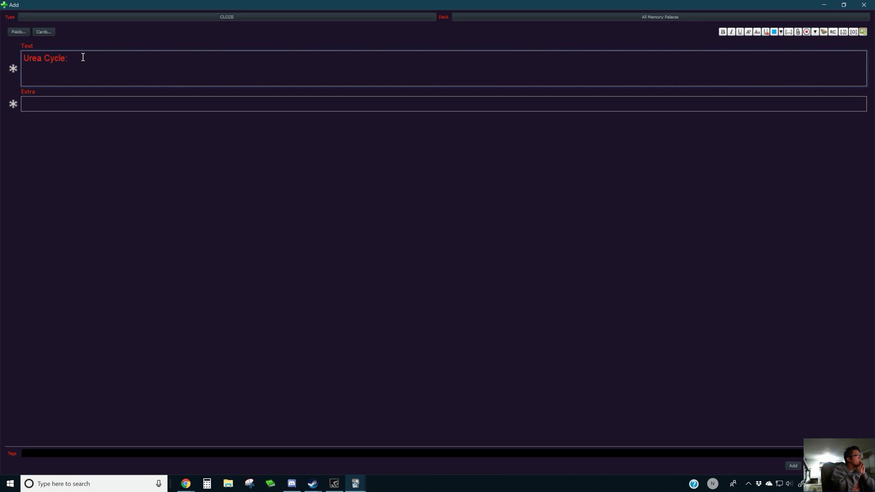
{"action": "key", "text": "Return"}
{"action": "type", "text": "Acetyl Coa"}
{"action": "key", "text": "BackSpace"}
{"action": "key", "text": "BackSpace"}
{"action": "type", "text": "A + "}
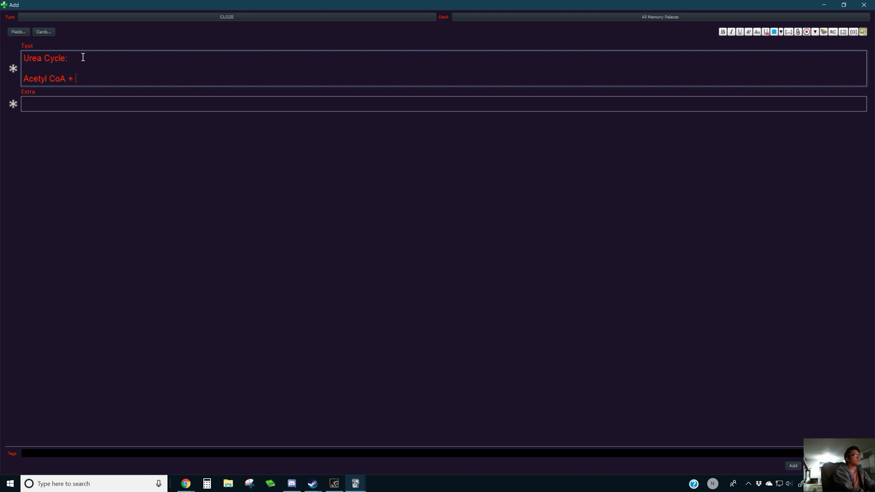
{"action": "type", "text": "N"}
{"action": "type", "text": "-"}
{"action": "type", "text": "acetyl"}
{"action": "key", "text": "BackSpace"}
{"action": "key", "text": "BackSpace"}
{"action": "key", "text": "BackSpace"}
{"action": "key", "text": "BackSpace"}
{"action": "key", "text": "BackSpace"}
{"action": "key", "text": "BackSpace"}
{"action": "key", "text": "BackSpace"}
{"action": "key", "text": "BackSpace"}
Continue the pathway line with "Glutamate = N-acetyl glutamate → + Arg would induce making carbamoyl phosphate".
{"action": "type", "text": "Glutamate"}
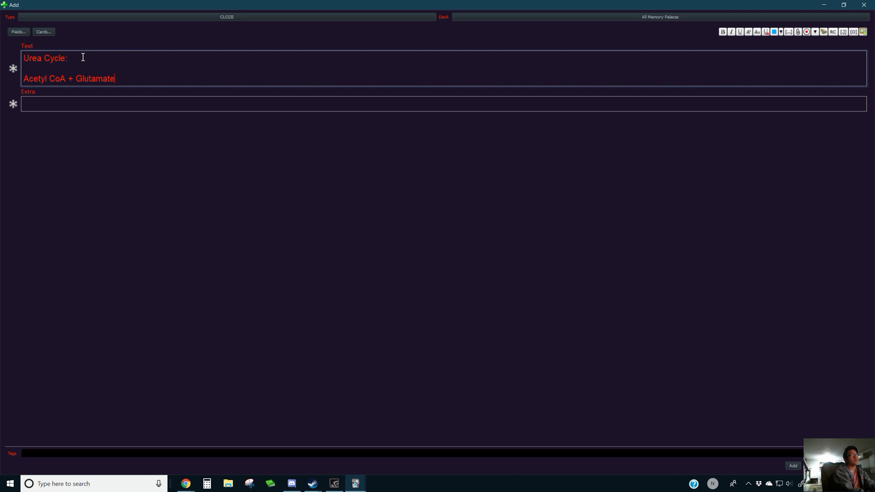
{"action": "type", "text": " = N-acetyl glutamate"}
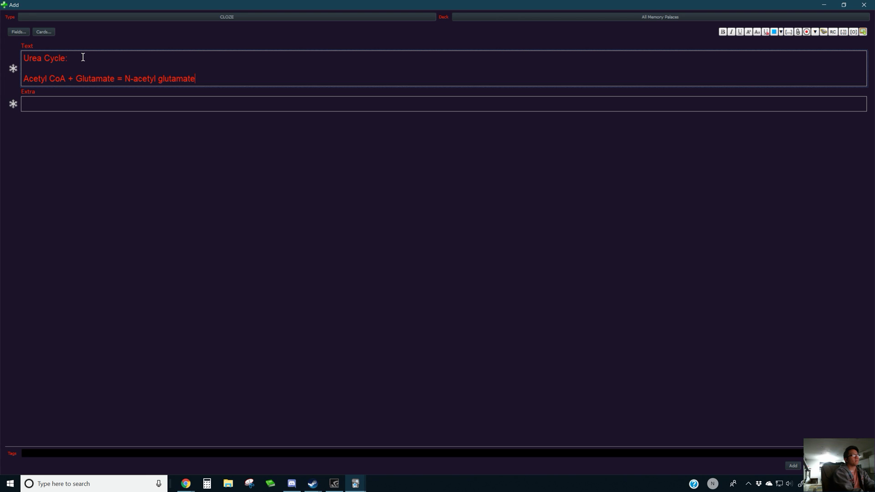
{"action": "key", "text": "Return"}
{"action": "key", "text": "BackSpace"}
{"action": "type", "text": "→"}
{"action": "type", "text": "Arg would in"}
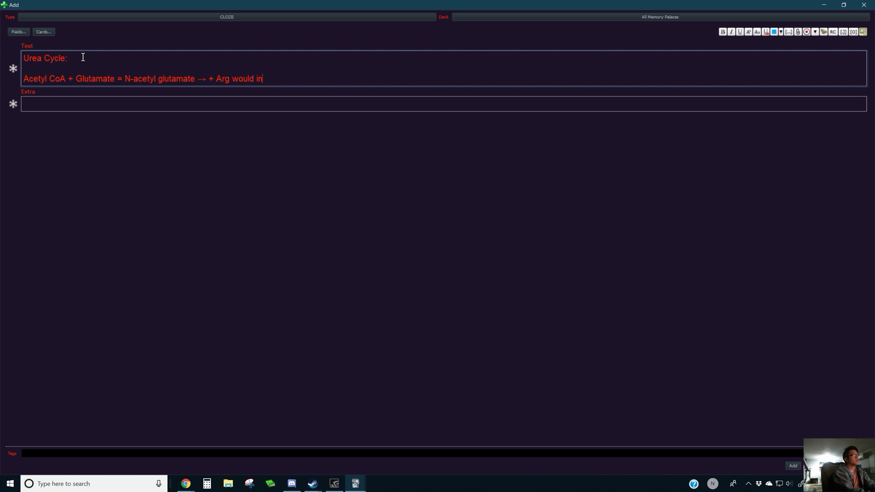
{"action": "type", "text": "duce making carbamoyl phosphate "}
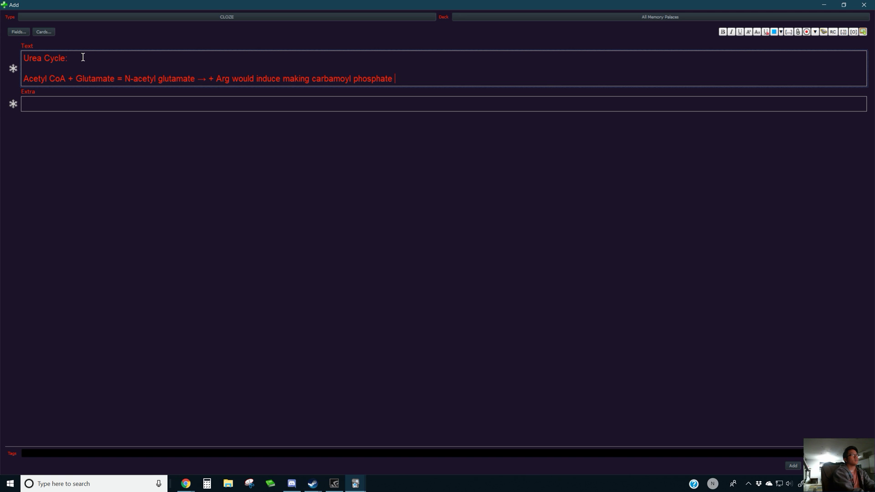
Continue the pathway line with "w/ 2 ATP → w/ ornithine from the Urea Cycle,".
{"action": "type", "text": "w/ 2 ATP"}
{"action": "type", "text": "."}
{"action": "key", "text": "BackSpace"}
{"action": "key", "text": "BackSpace"}
{"action": "type", "text": "f"}
{"action": "key", "text": "BackSpace"}
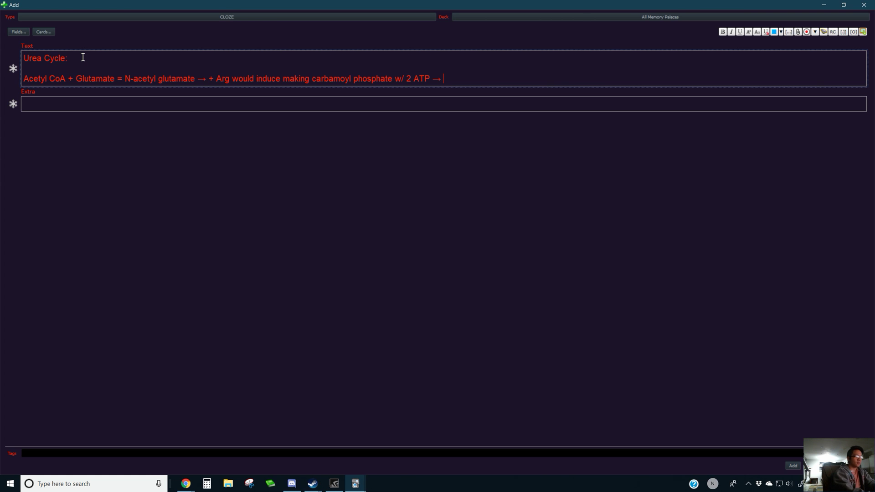
{"action": "type", "text": "w/ ornithine"}
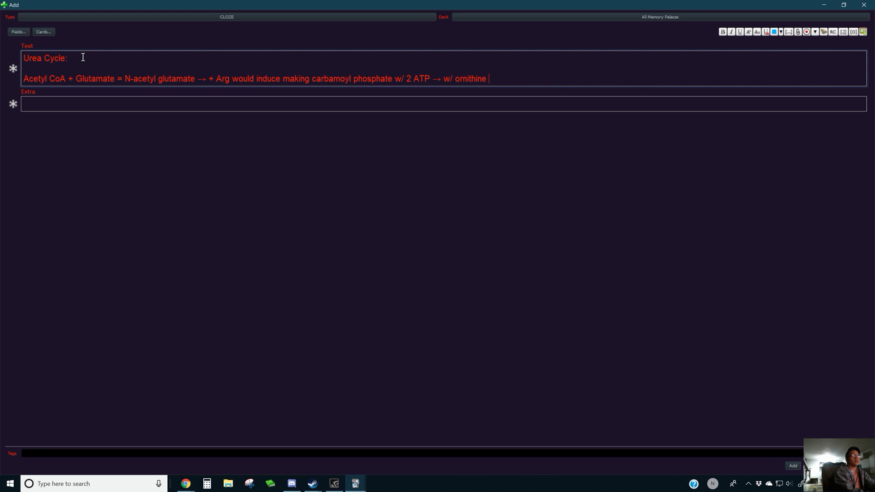
{"action": "type", "text": " from the Urea Cycle,"}
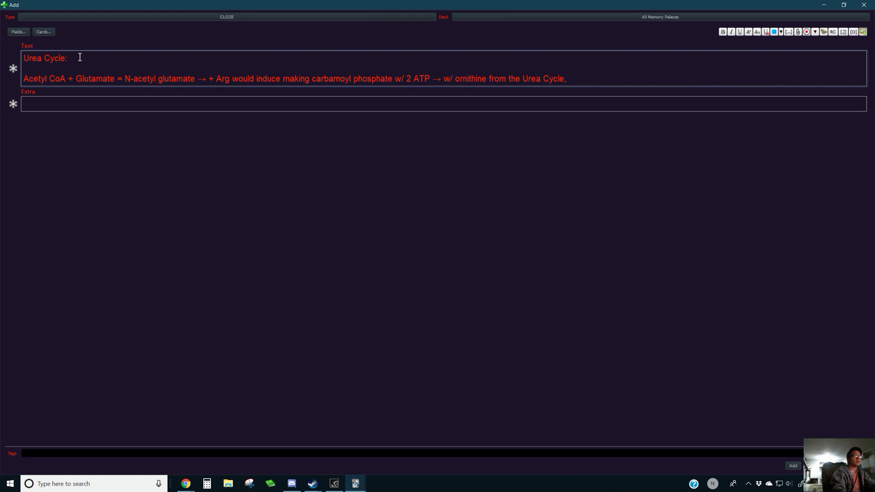
Extend the note's heading to read "Urea Cycle from the very beginning:".
{"action": "type", "text": "from the b="}
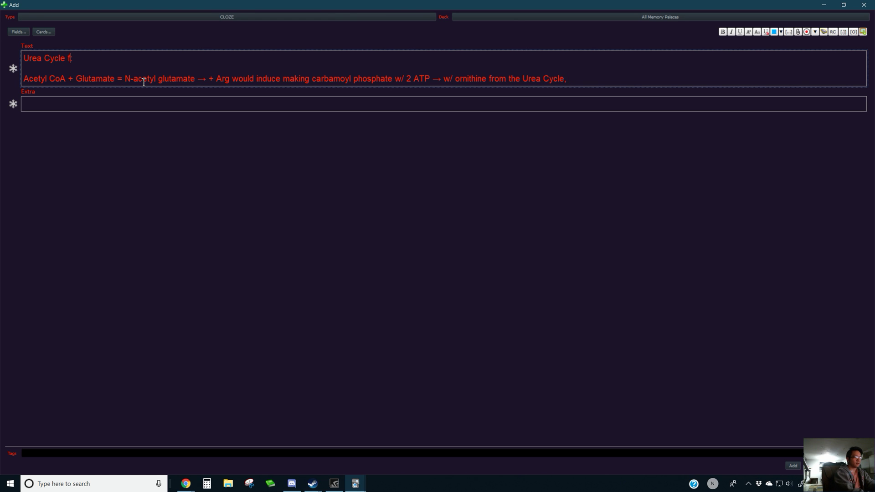
{"action": "key", "text": "BackSpace"}
{"action": "key", "text": "BackSpace"}
{"action": "type", "text": "very beginning"}
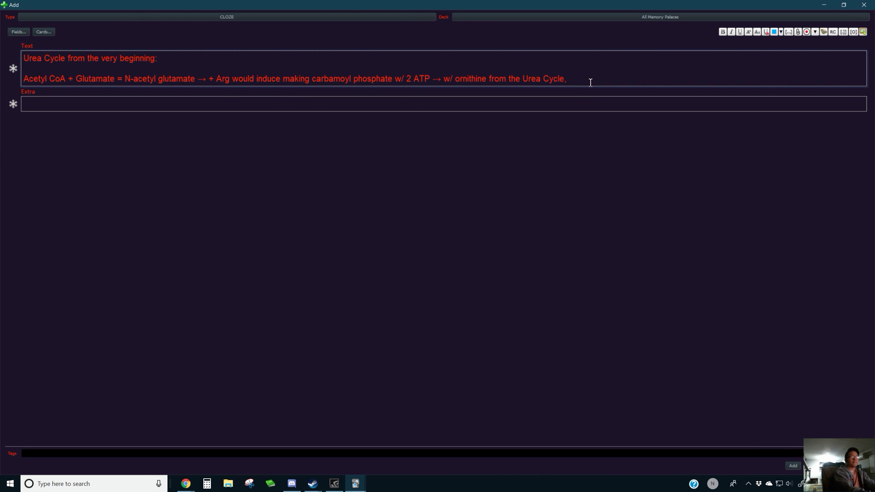
Continue the end of the pathway line with "we make citrulline. → In the cytosol,".
{"action": "type", "text": "we make citrull"}
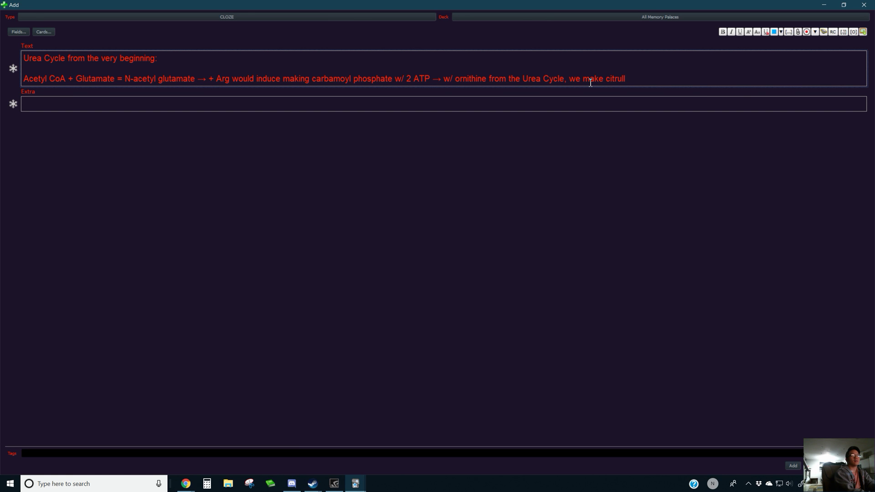
{"action": "type", "text": "ine"}
{"action": "key", "text": "BackSpace"}
{"action": "type", "text": ". →"}
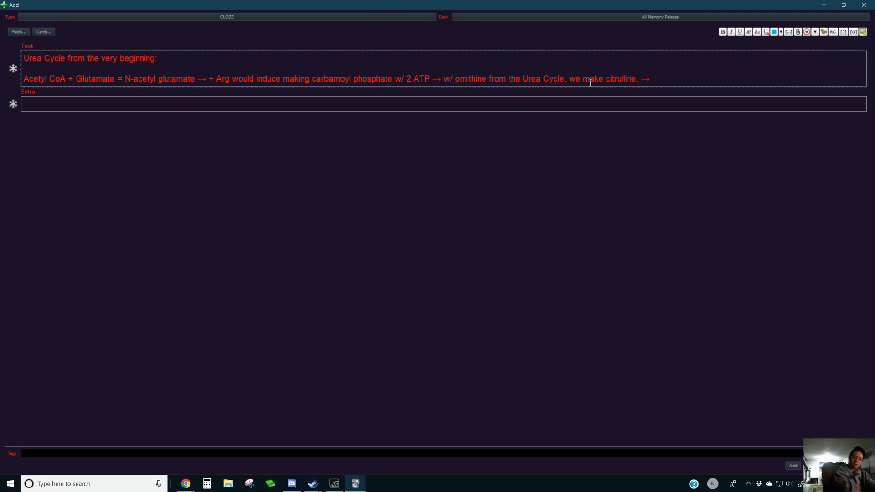
{"action": "type", "text": " In the c"}
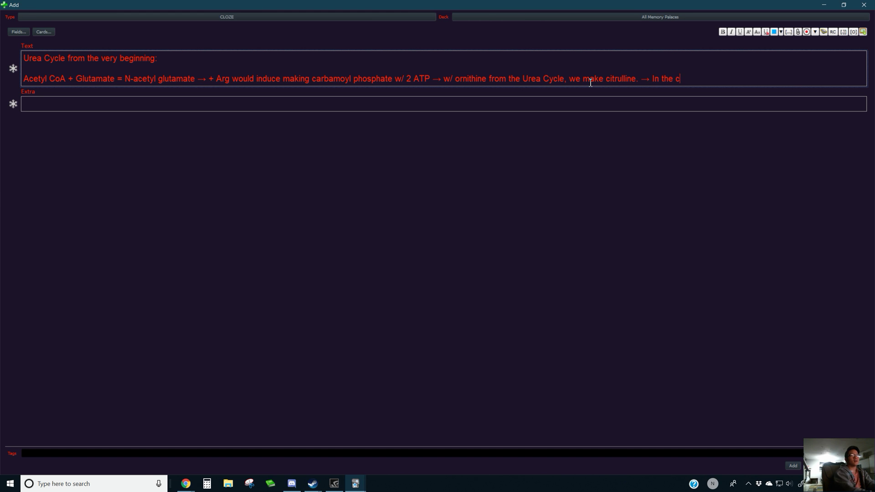
{"action": "type", "text": "ytosol, "}
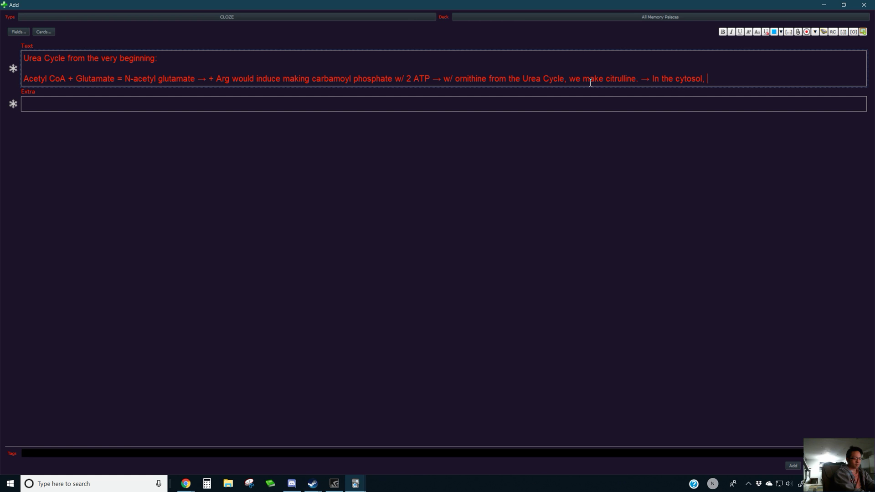
Add the cytosol reaction "citrulline w/ aspartate will make arginosuccinate" to the pathway line.
{"action": "type", "text": "citrulline"}
{"action": "key", "text": "BackSpace"}
{"action": "type", "text": "ine w/"}
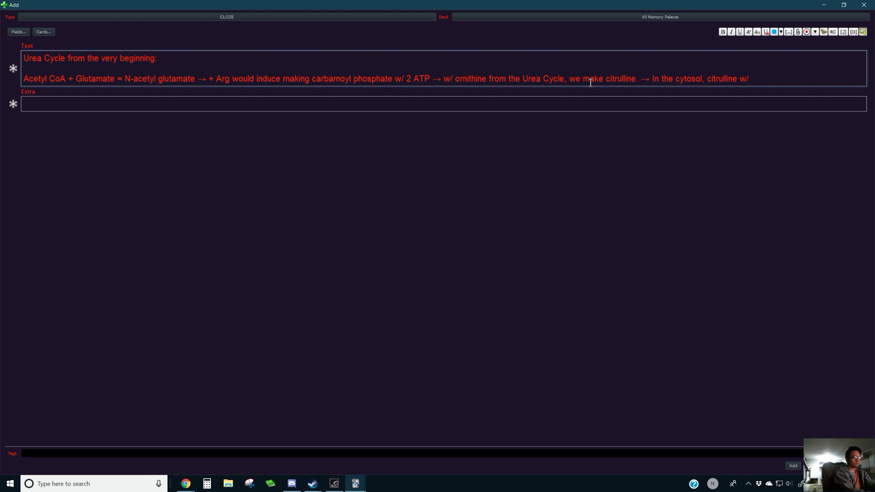
{"action": "type", "text": "aspartate"}
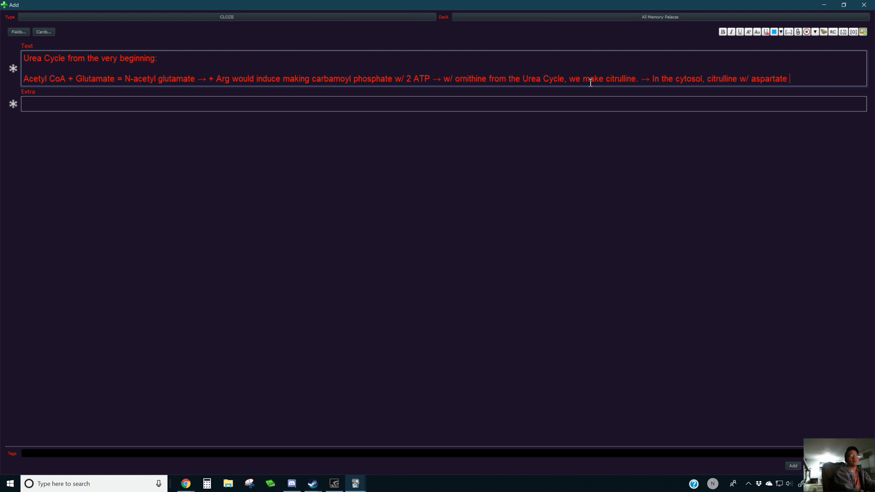
{"action": "type", "text": "will make arginosuccinate"}
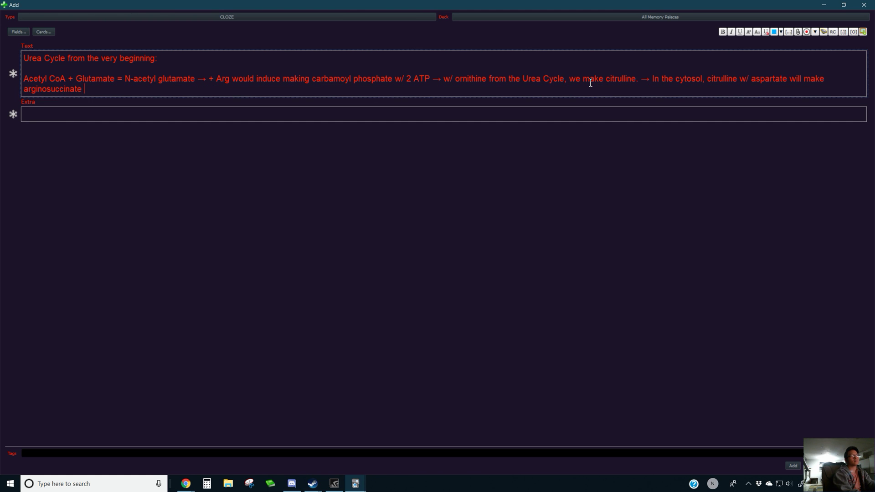
Append "→ fumerate + arginine are produced using lyase" to the pathway text.
{"action": "type", "text": " →"}
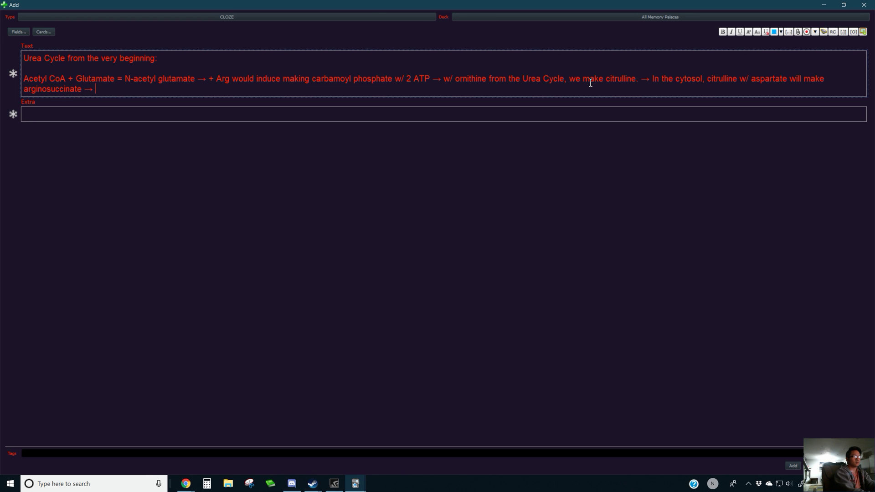
{"action": "type", "text": " fumerate and "}
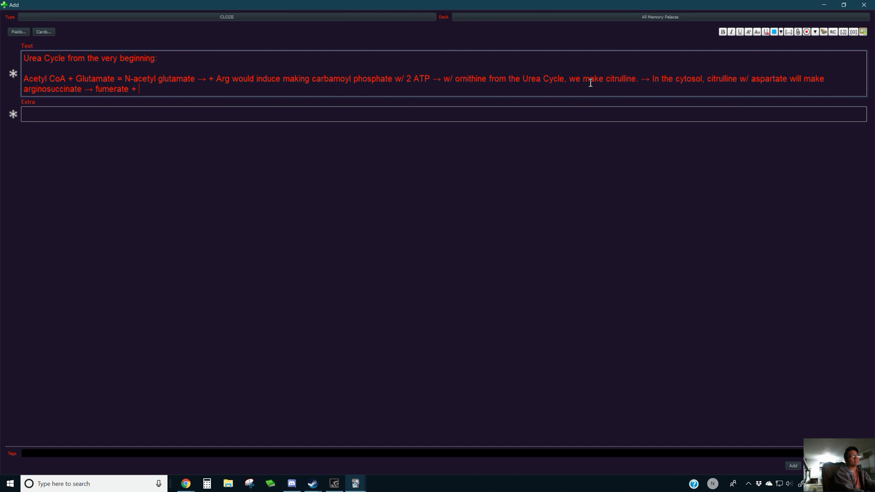
{"action": "type", "text": "inine are produced"}
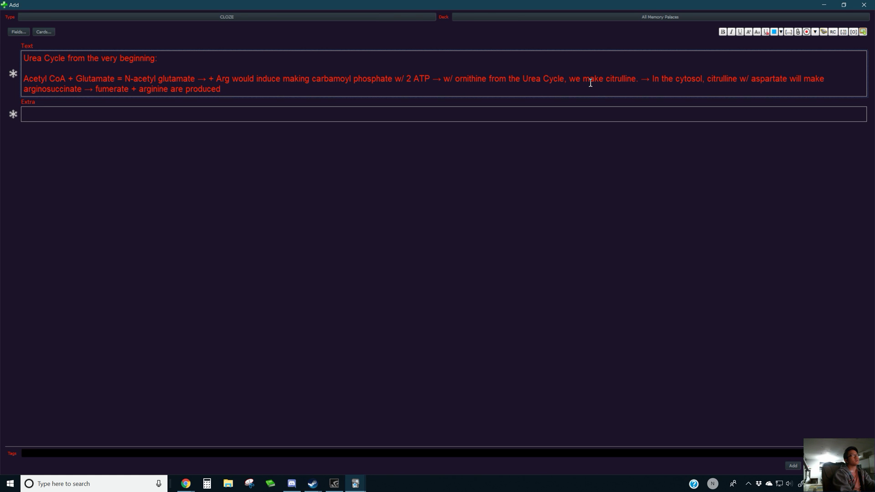
{"action": "type", "text": " using lyase"}
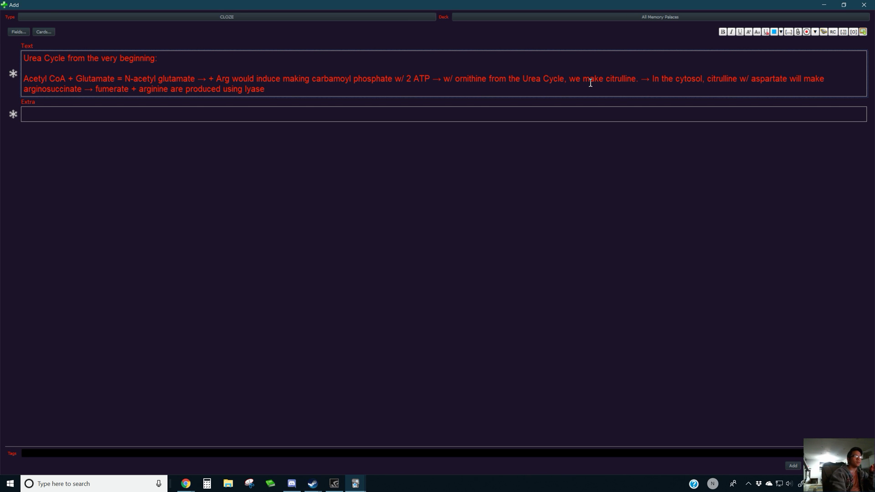
Switch to the Chrome window with the Google search and search for "lyase in urea cycle".
{"action": "mouse_move", "coordinate": [185, 484]}
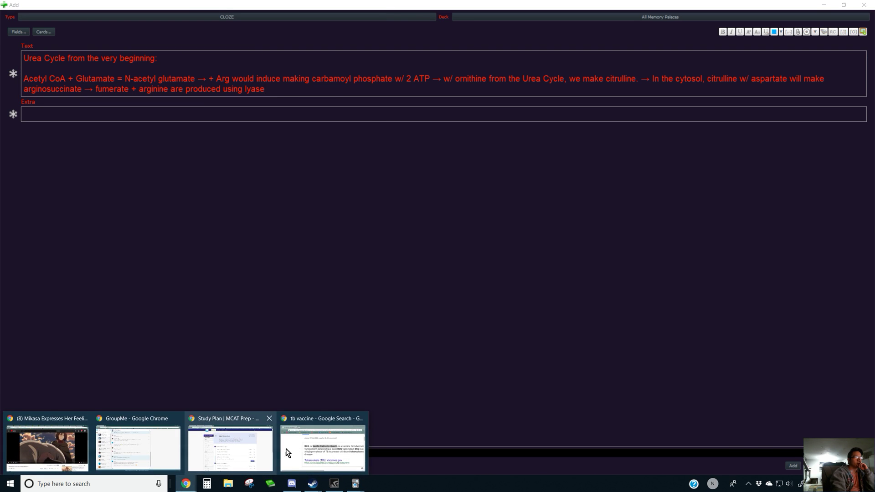
{"action": "left_click", "coordinate": [322, 444]}
{"action": "scroll", "coordinate": [629, 285], "scroll_direction": "up", "scroll_amount": 3}
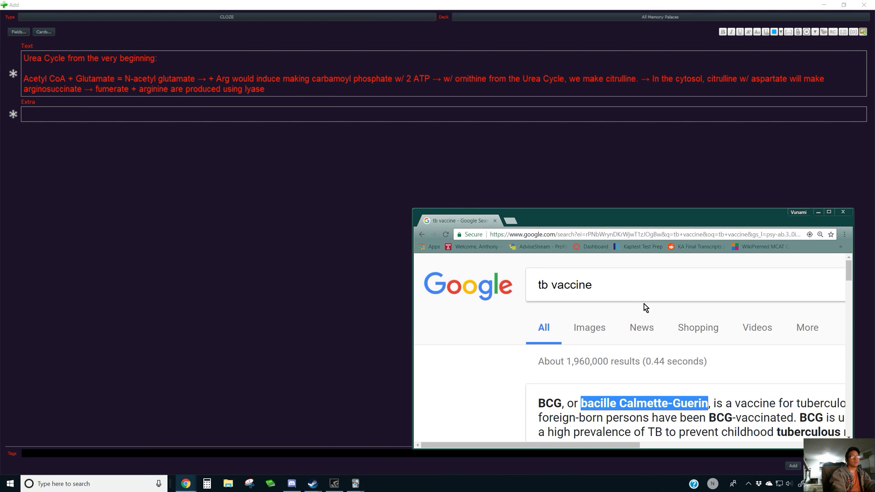
{"action": "left_click_drag", "start_coordinate": [663, 279], "coordinate": [397, 272]}
{"action": "type", "text": "lyase "}
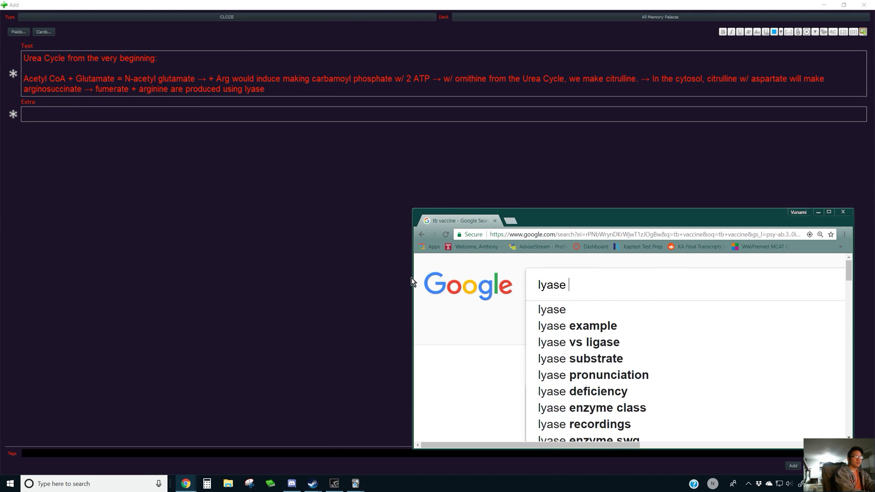
{"action": "type", "text": "in urea cycle"}
{"action": "key", "text": "Return"}
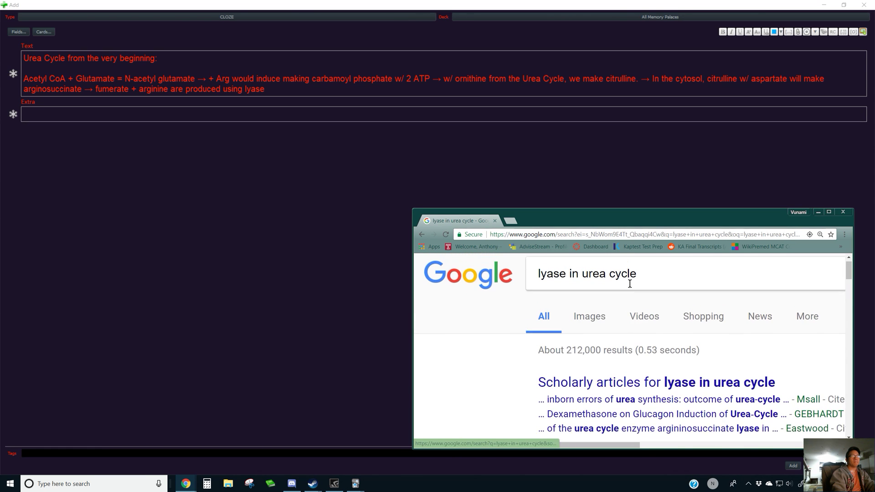
Examine the ResearchGate and SlideShare urea cycle diagrams in the image results for the lyase reaction, then return to the Anki note.
{"action": "left_click", "coordinate": [593, 328]}
{"action": "left_click", "coordinate": [829, 212]}
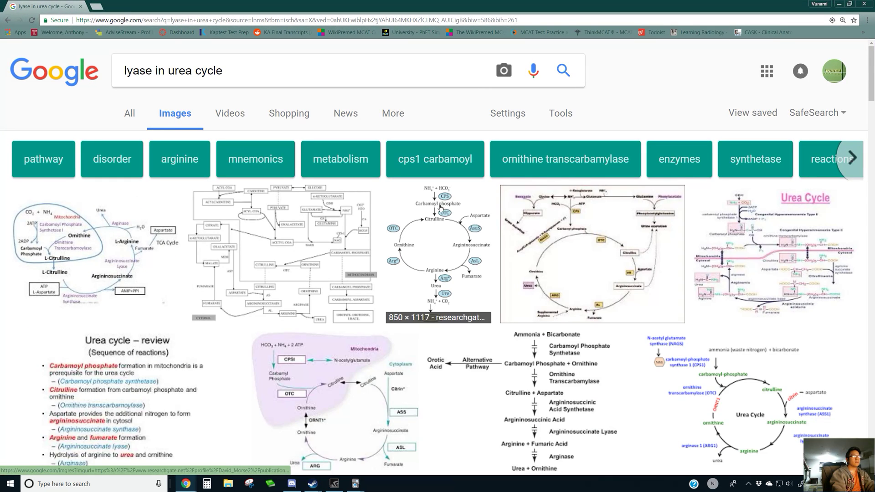
{"action": "left_click", "coordinate": [395, 195]}
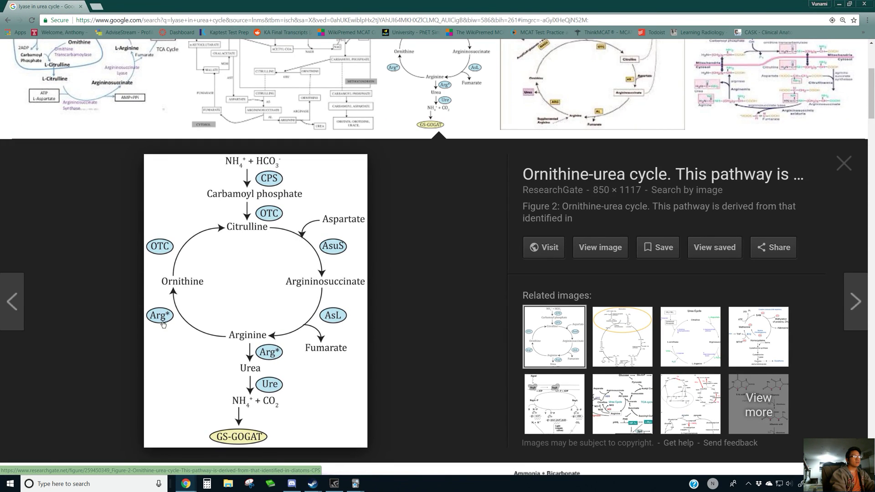
{"action": "left_click", "coordinate": [73, 90]}
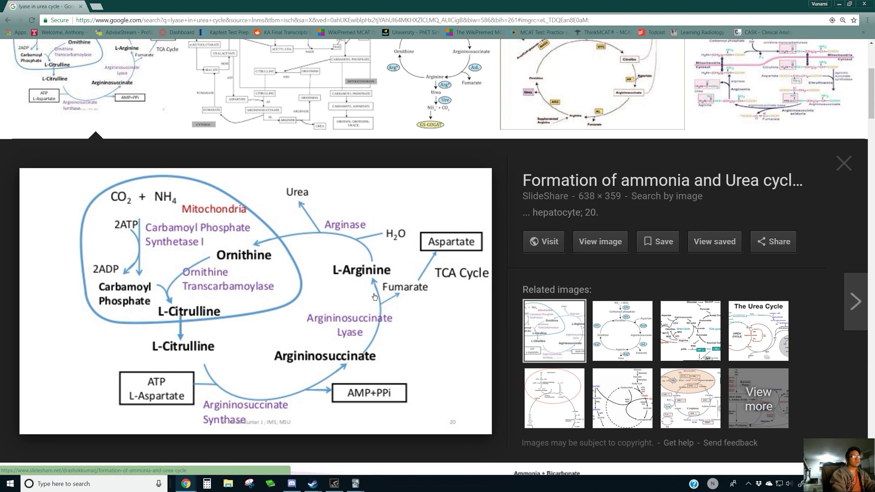
{"action": "left_click", "coordinate": [840, 4]}
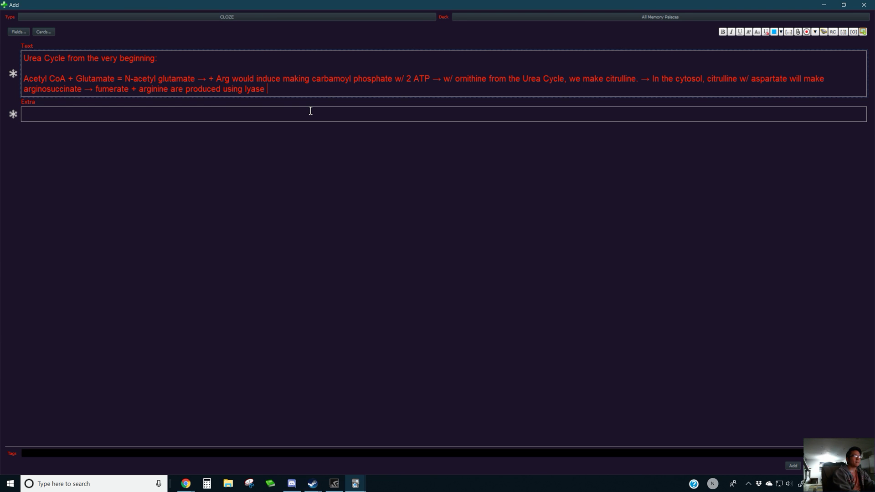
Append "→ arginine using arginase + H20 to make urea" to the pathway and check it against the SlideShare diagram in Chrome.
{"action": "type", "text": "→ arginine"}
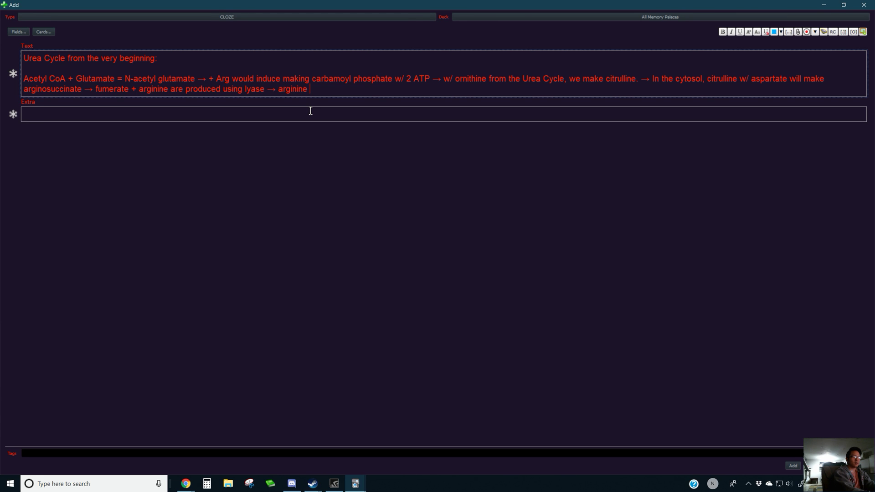
{"action": "type", "text": " using arginase + H20 to make urea"}
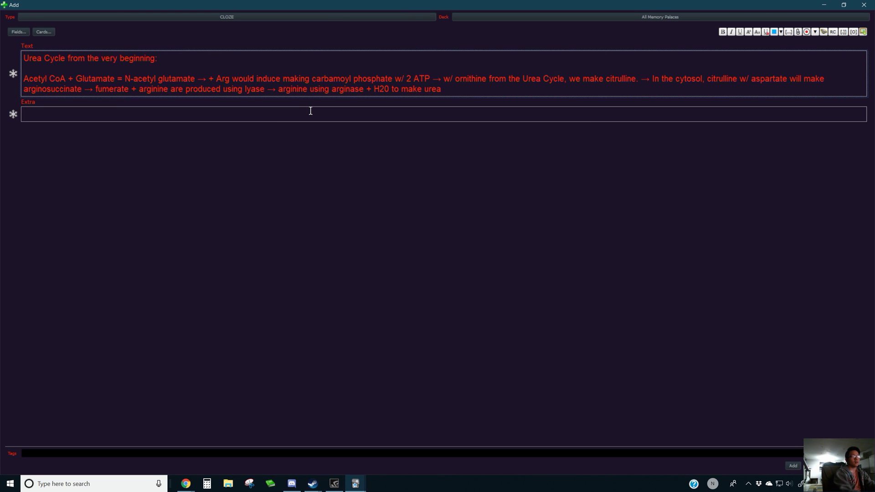
{"action": "left_click", "coordinate": [187, 487]}
{"action": "left_click", "coordinate": [322, 442]}
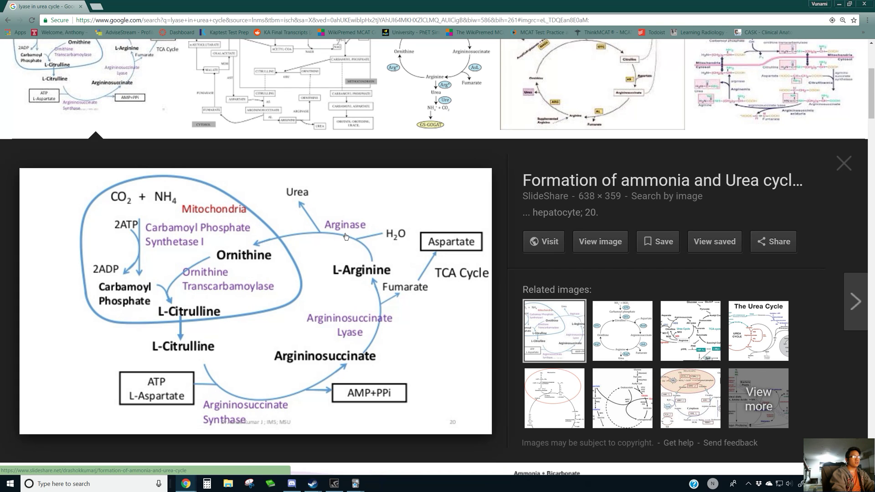
{"action": "key", "text": "alt+Tab"}
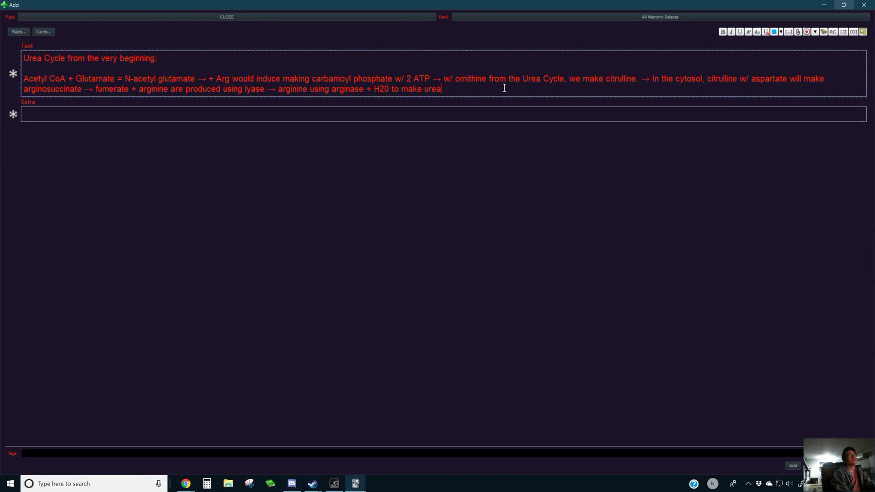
Wrap the whole pathway text below the heading in cloze c1 and add the Urea Cycle note to the deck.
{"action": "left_click_drag", "start_coordinate": [521, 95], "coordinate": [24, 78]}
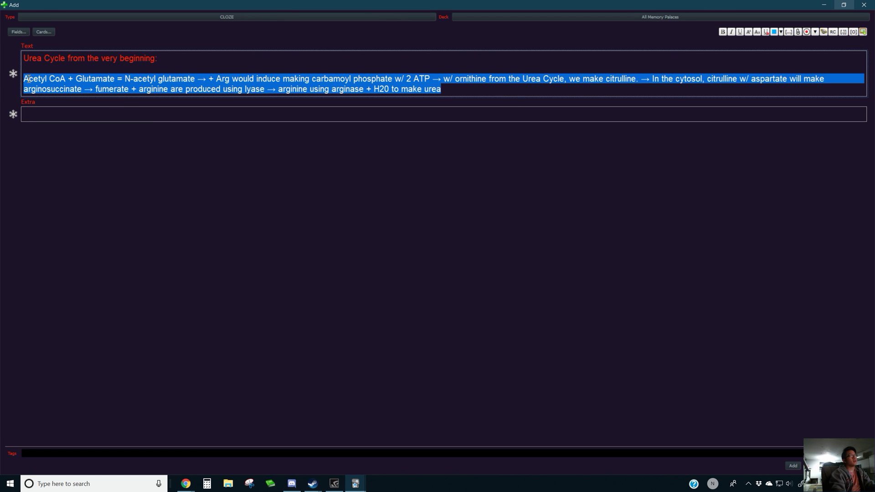
{"action": "key", "text": "ctrl+shift+c"}
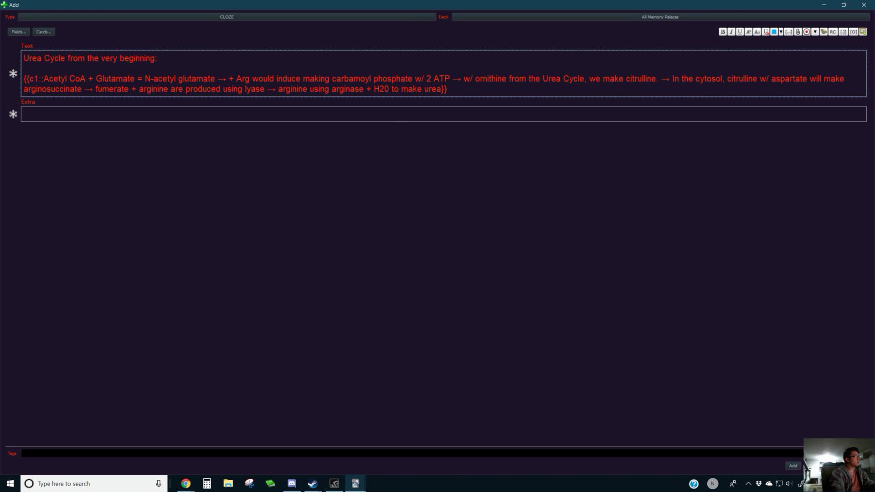
{"action": "key", "text": "alt+Tab"}
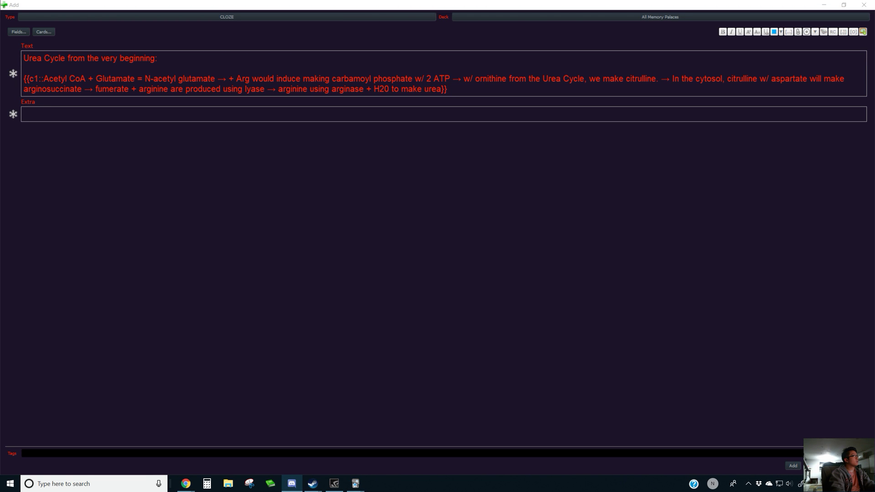
{"action": "left_click", "coordinate": [407, 358]}
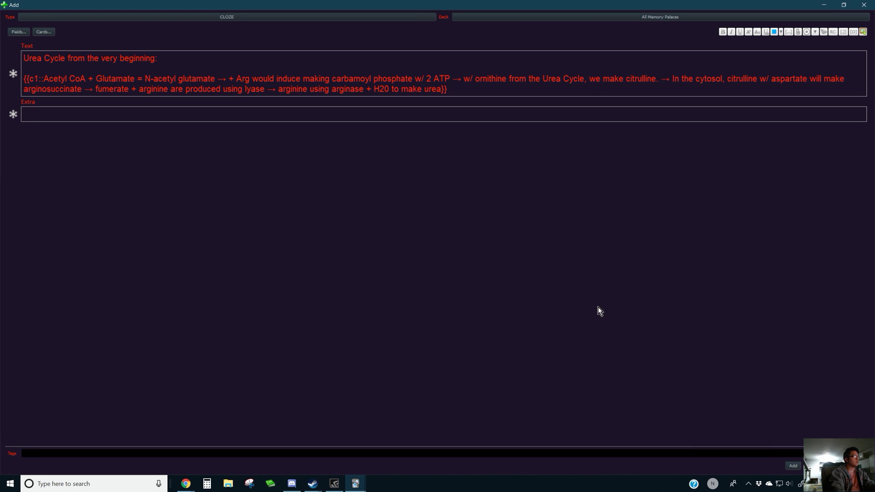
{"action": "left_click", "coordinate": [792, 467]}
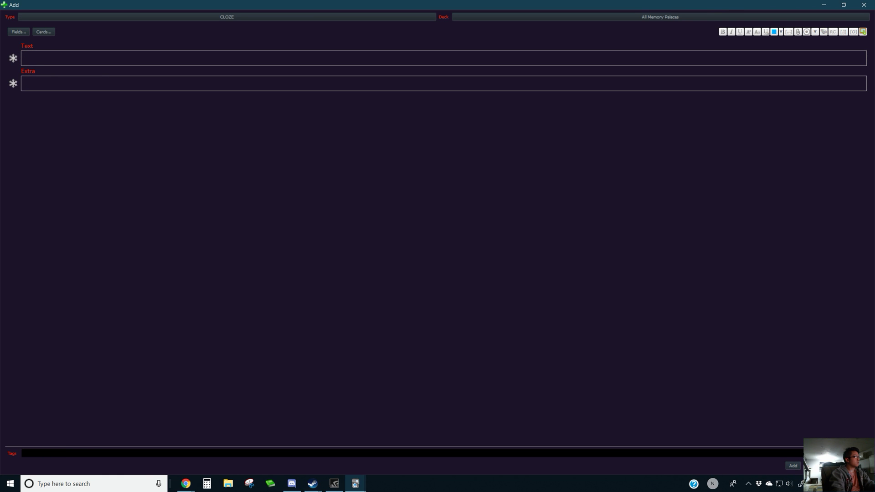
Enter the heading "Cell cycle + Regulation:" in the Text field of the new cloze note and start a line below it.
{"action": "left_click", "coordinate": [203, 59]}
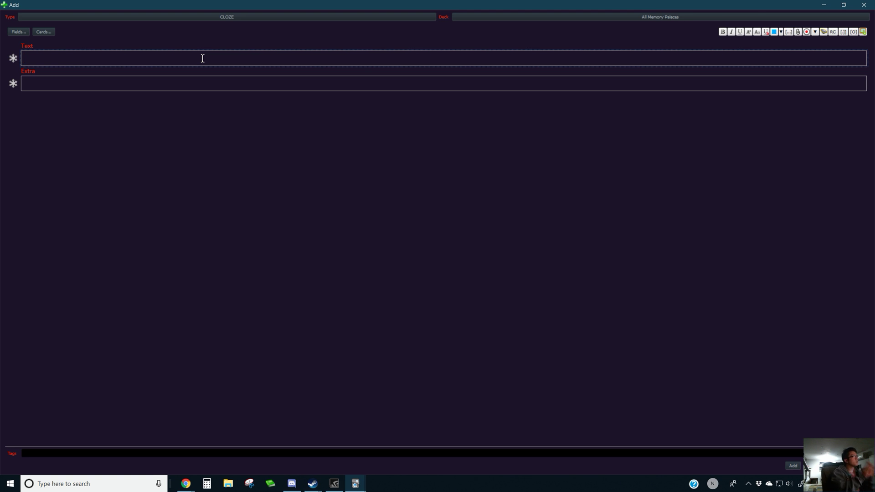
{"action": "type", "text": "cycle"}
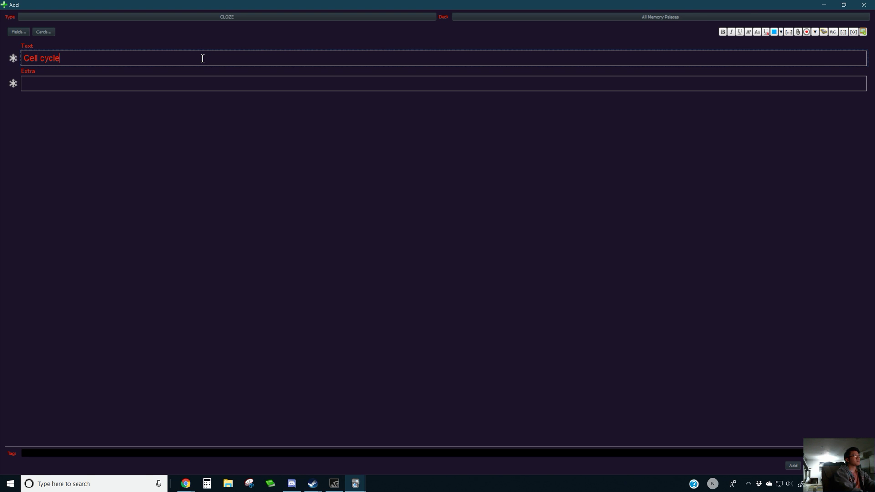
{"action": "type", "text": " + Regulation"}
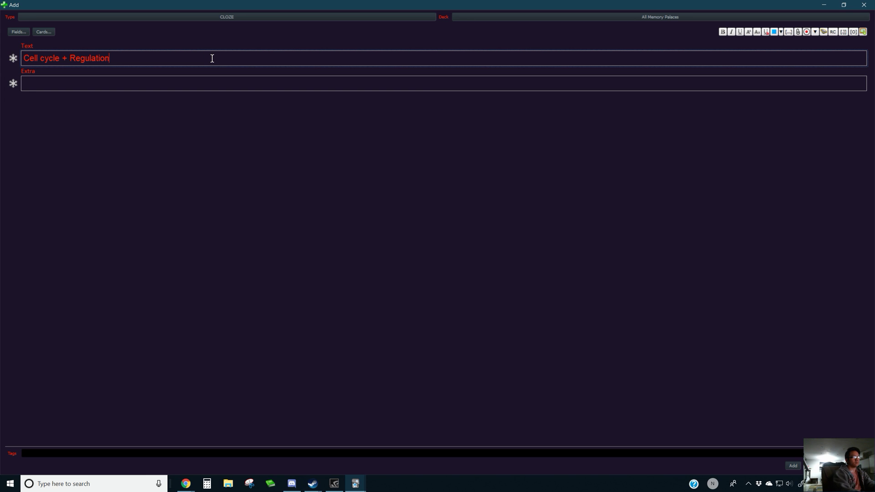
{"action": "type", "text": ":"}
{"action": "key", "text": "Return"}
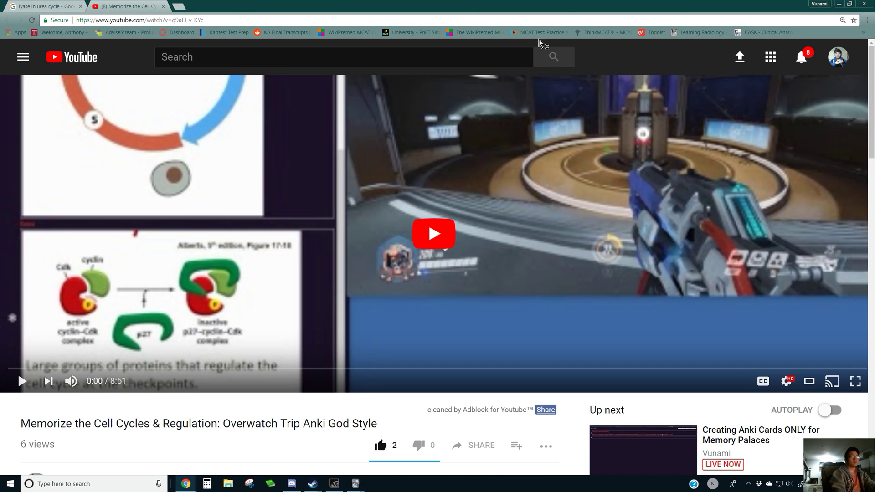
Switch to the Chrome window with the cell cycle video, shrink it over the Anki note, play it and set the system volume to 16.
{"action": "left_click_drag", "start_coordinate": [538, 6], "coordinate": [281, 127]}
{"action": "left_click_drag", "start_coordinate": [506, 362], "coordinate": [724, 430]}
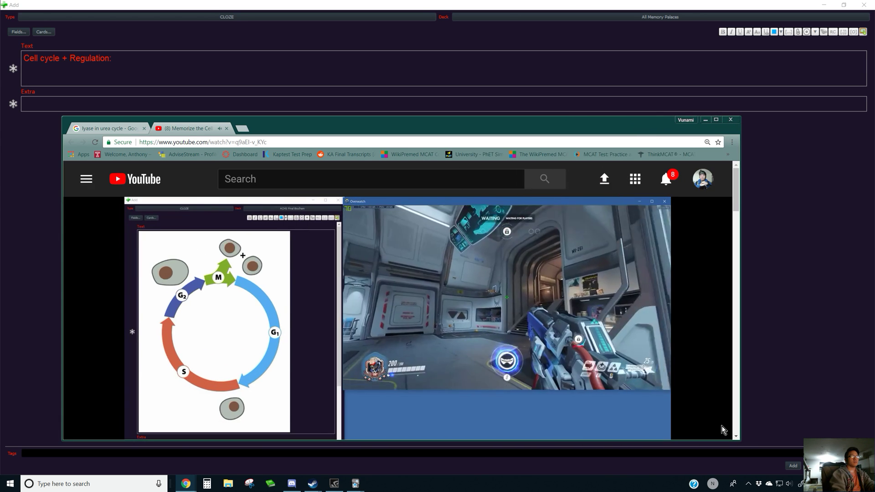
{"action": "key", "text": "XF86AudioLowerVolume"}
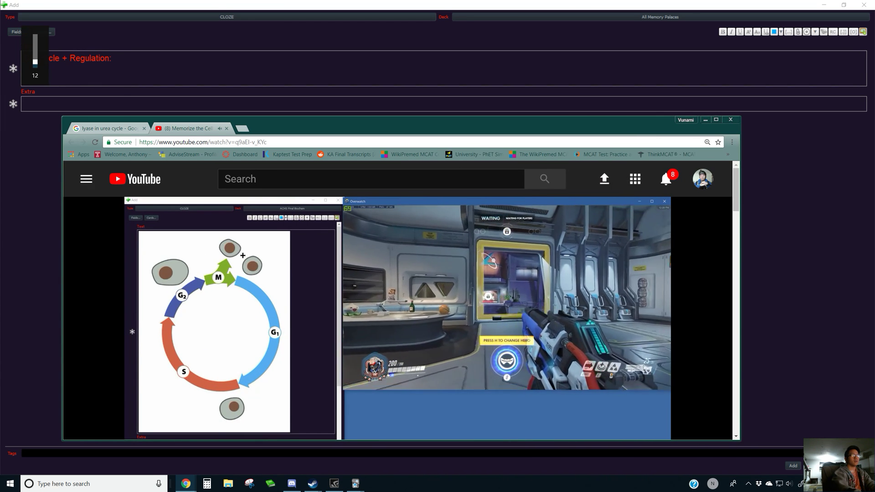
{"action": "key", "text": "XF86AudioRaiseVolume"}
{"action": "key", "text": "XF86AudioRaiseVolume"}
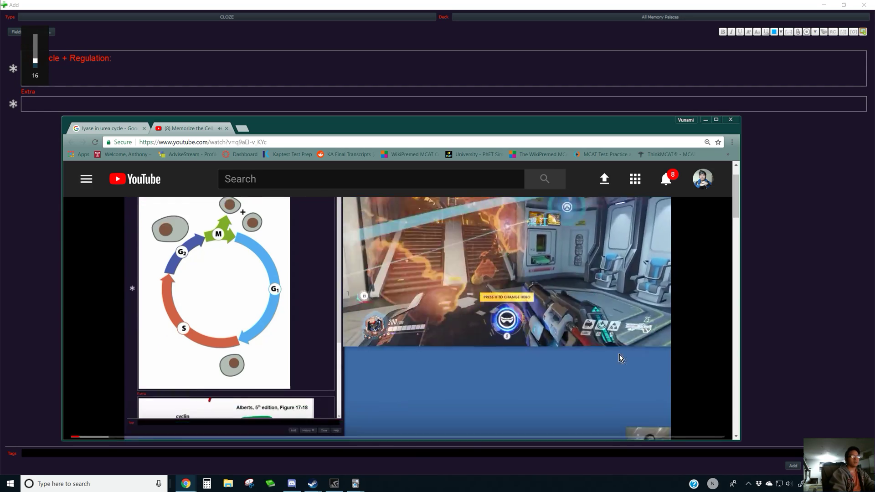
Skip the cell cycle video ahead to 1:56 and check the cell cycle diagram it shows.
{"action": "left_click_drag", "start_coordinate": [290, 130], "coordinate": [223, 105]}
{"action": "scroll", "coordinate": [302, 335], "scroll_direction": "down", "scroll_amount": 1}
{"action": "scroll", "coordinate": [310, 354], "scroll_direction": "up", "scroll_amount": 1}
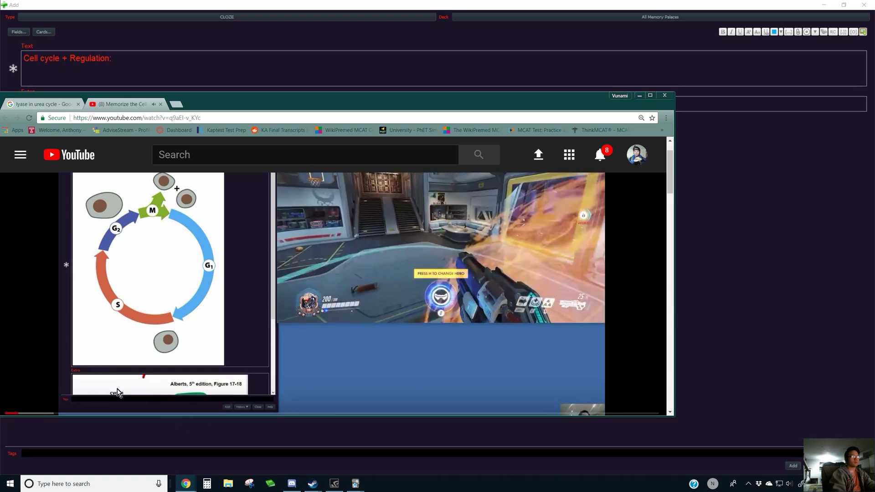
{"action": "scroll", "coordinate": [149, 368], "scroll_direction": "down", "scroll_amount": 1}
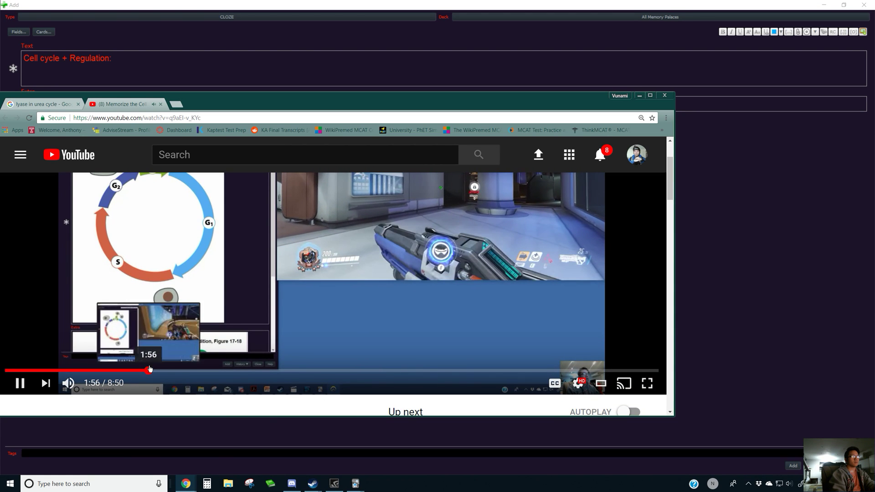
{"action": "left_click", "coordinate": [150, 368]}
{"action": "scroll", "coordinate": [248, 374], "scroll_direction": "up", "scroll_amount": 1}
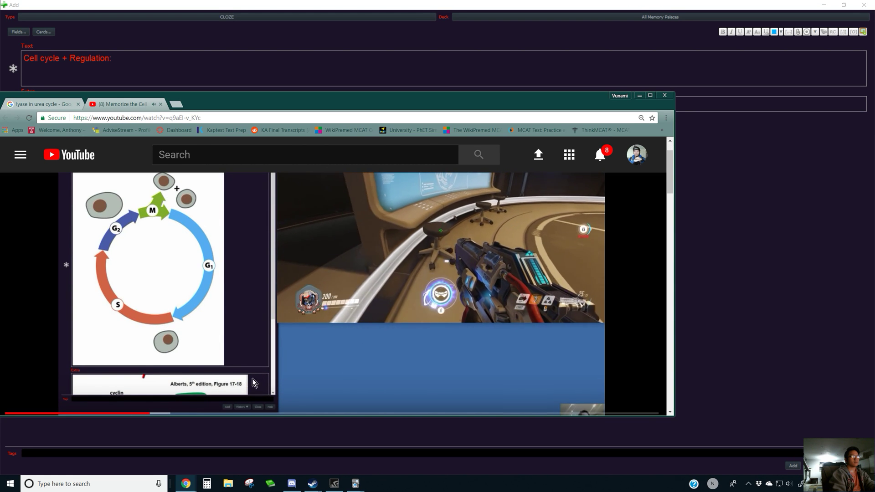
Restore the Anki Add window to a small size and arrange the video window below it so both are visible.
{"action": "left_click_drag", "start_coordinate": [387, 106], "coordinate": [442, 129]}
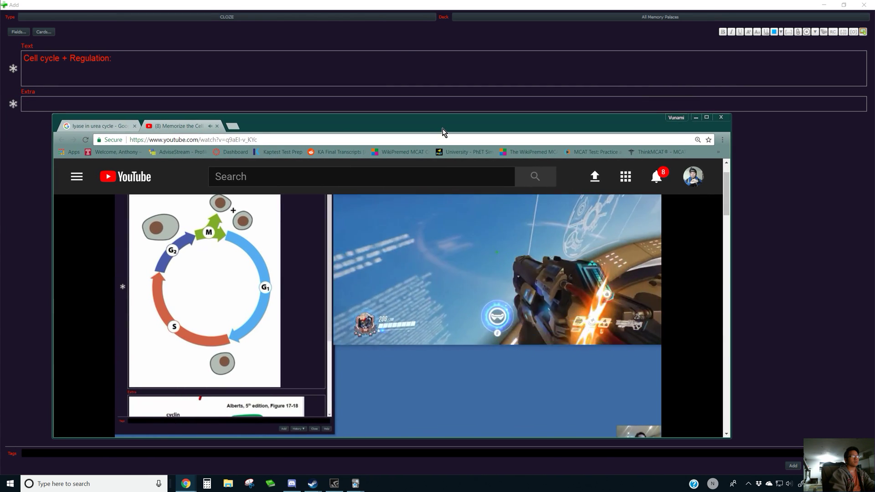
{"action": "left_click", "coordinate": [145, 74]}
{"action": "left_click_drag", "start_coordinate": [347, 4], "coordinate": [237, 11]}
{"action": "left_click_drag", "start_coordinate": [440, 129], "coordinate": [568, 204]}
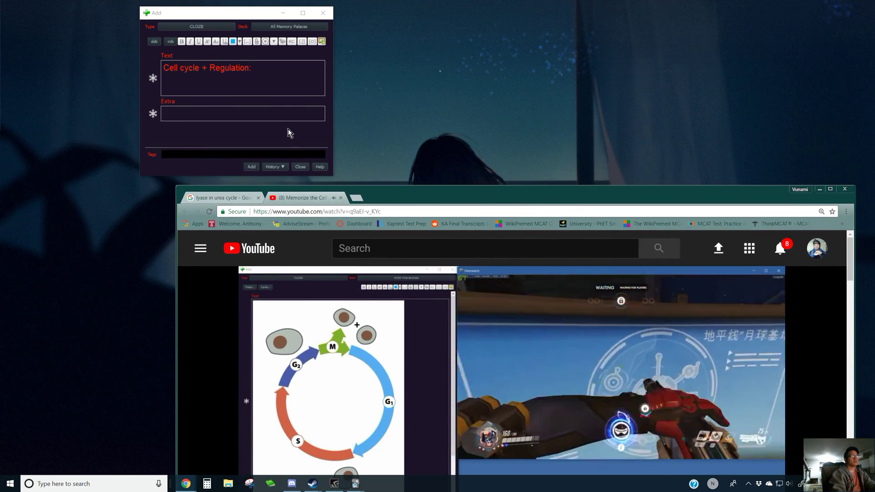
{"action": "left_click", "coordinate": [256, 110]}
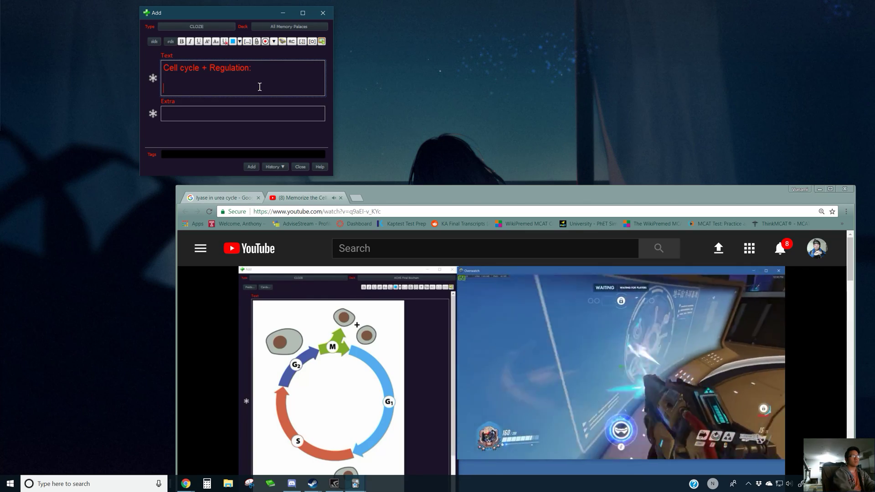
Rewind the cell cycle video to before the 1:28 mark and place its window back below the Anki note.
{"action": "left_click_drag", "start_coordinate": [489, 187], "coordinate": [504, 52]}
{"action": "scroll", "coordinate": [631, 290], "scroll_direction": "down", "scroll_amount": 2}
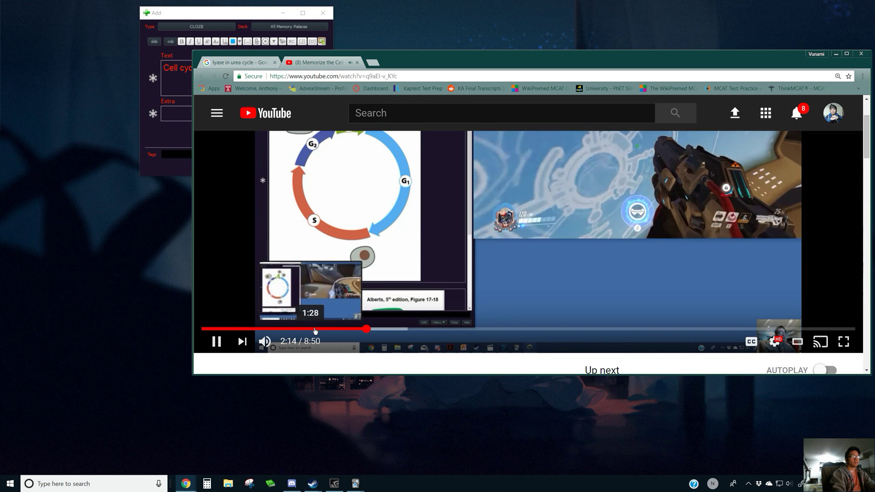
{"action": "left_click", "coordinate": [323, 329]}
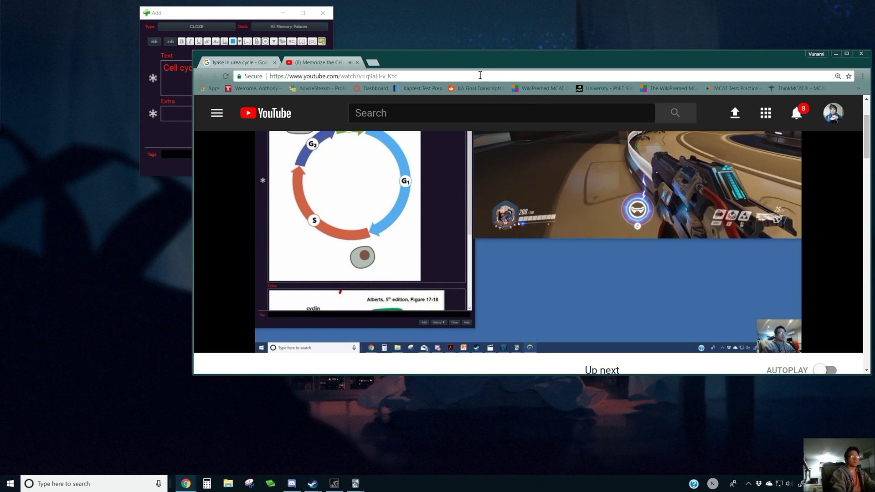
{"action": "left_click", "coordinate": [292, 329]}
{"action": "left_click_drag", "start_coordinate": [478, 64], "coordinate": [501, 182]}
{"action": "left_click", "coordinate": [227, 91]}
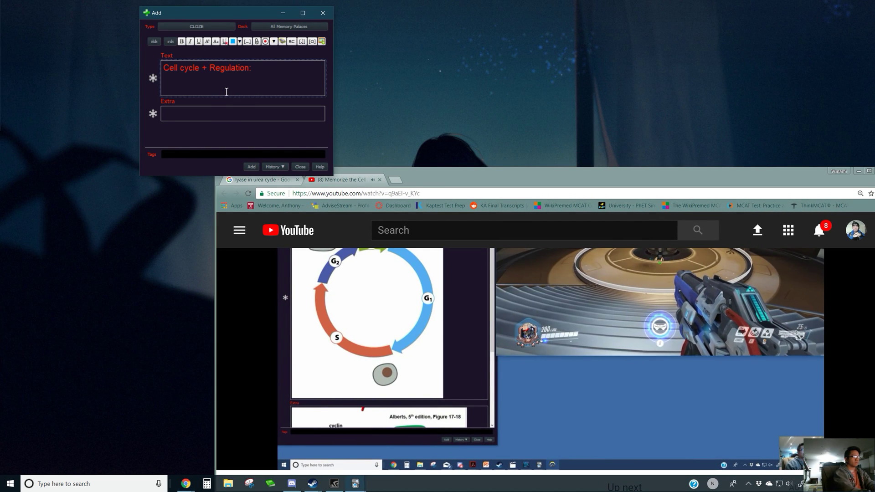
Write the line "G1 : growing, increasing mass" under the heading of the note.
{"action": "type", "text": "G1"}
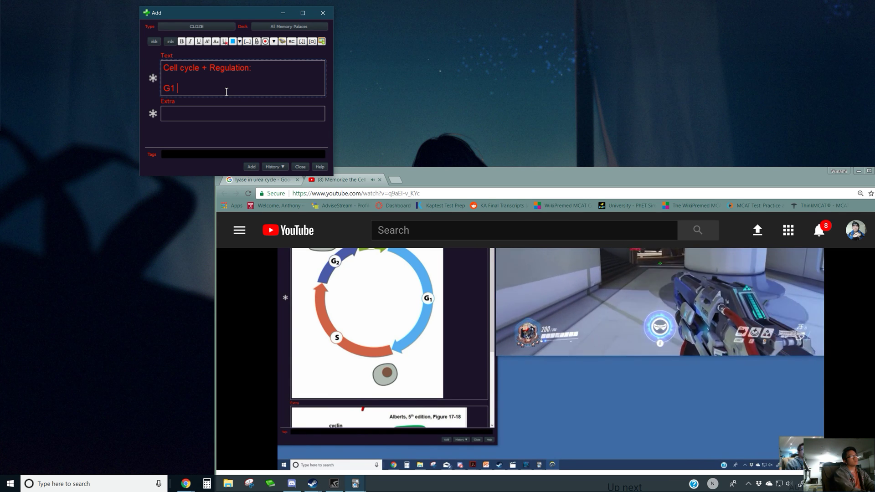
{"action": "type", "text": " :"}
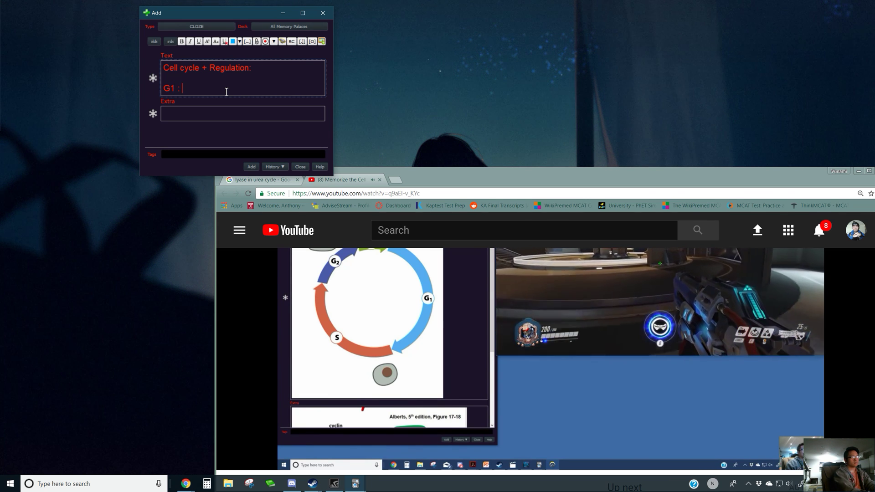
{"action": "type", "text": " growing"}
{"action": "key", "text": "Return"}
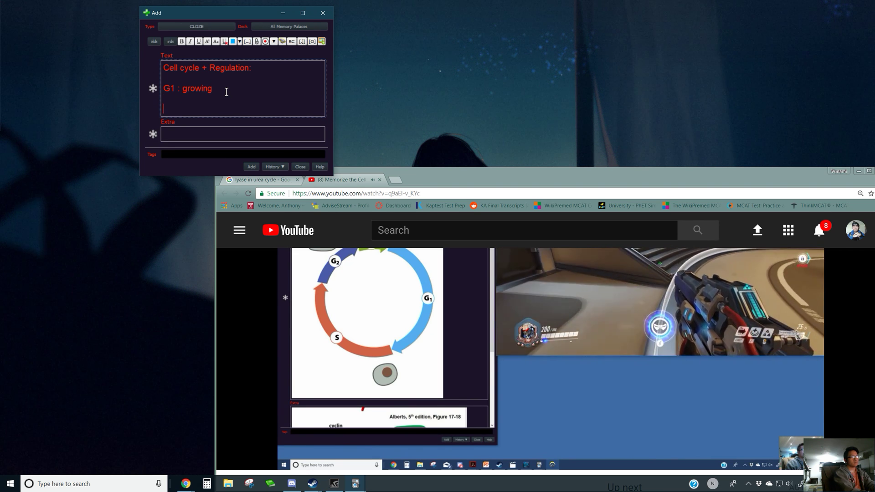
{"action": "key", "text": "BackSpace"}
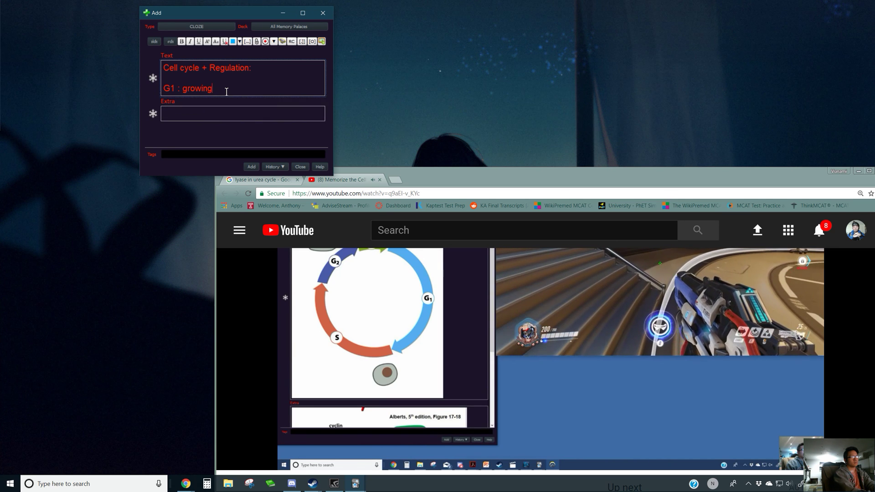
{"action": "type", "text": "increasing mass"}
{"action": "left_click", "coordinate": [213, 88]}
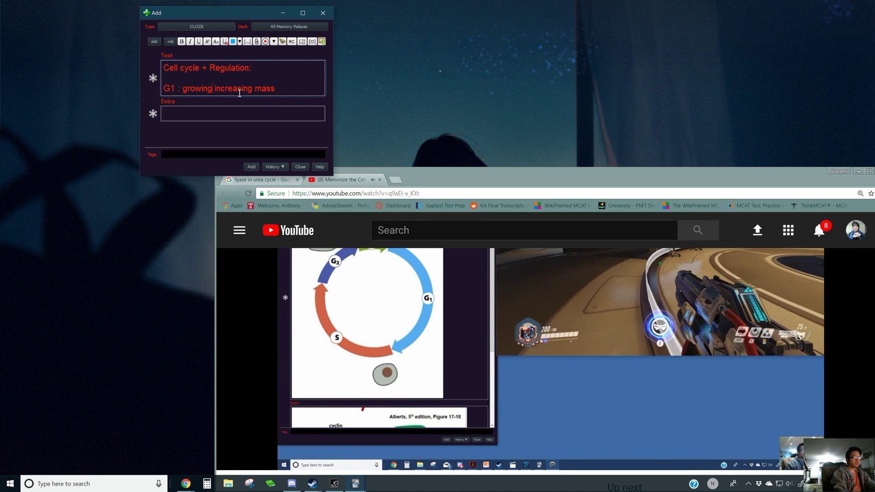
{"action": "type", "text": ","}
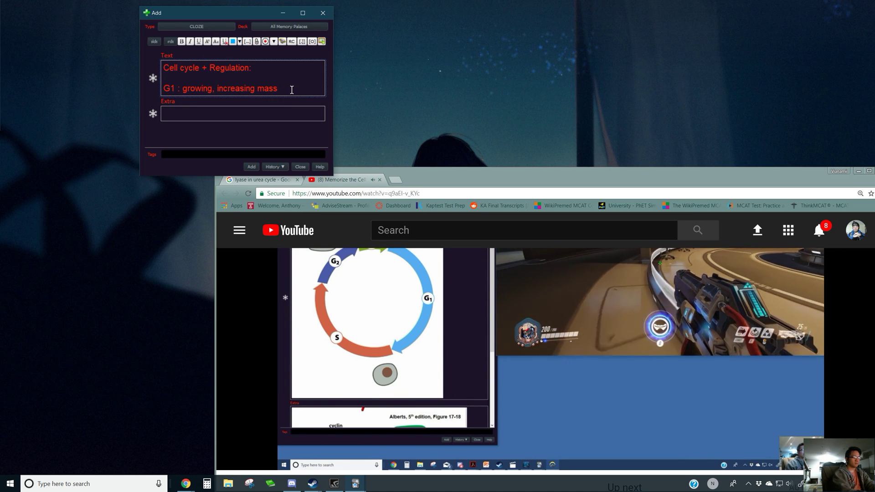
Append ", endpoint has checkpoint" to the G1 line and leave a blank line after it.
{"action": "type", "text": ","}
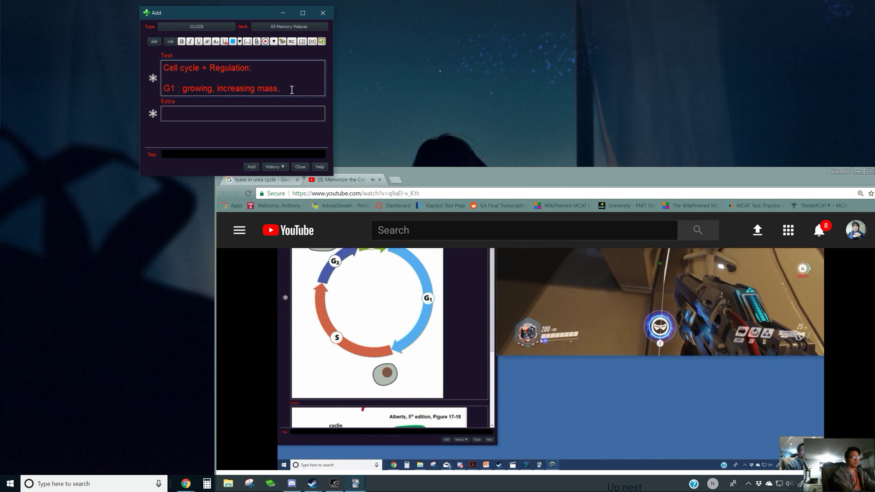
{"action": "type", "text": "endpo"}
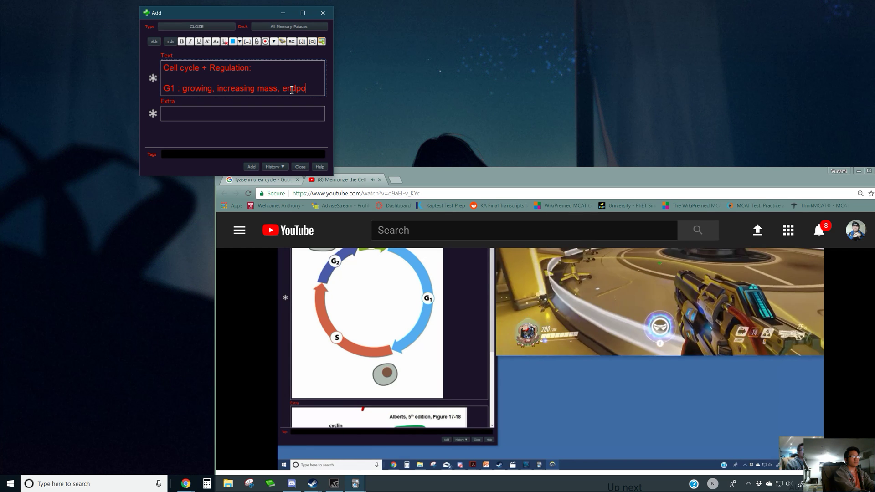
{"action": "type", "text": "int has "}
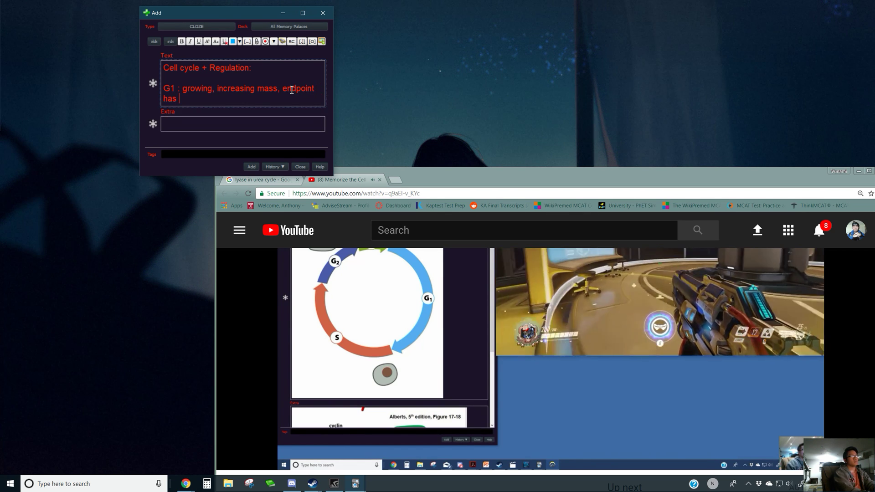
{"action": "type", "text": "checkpoint"}
{"action": "key", "text": "Return"}
{"action": "key", "text": "Return"}
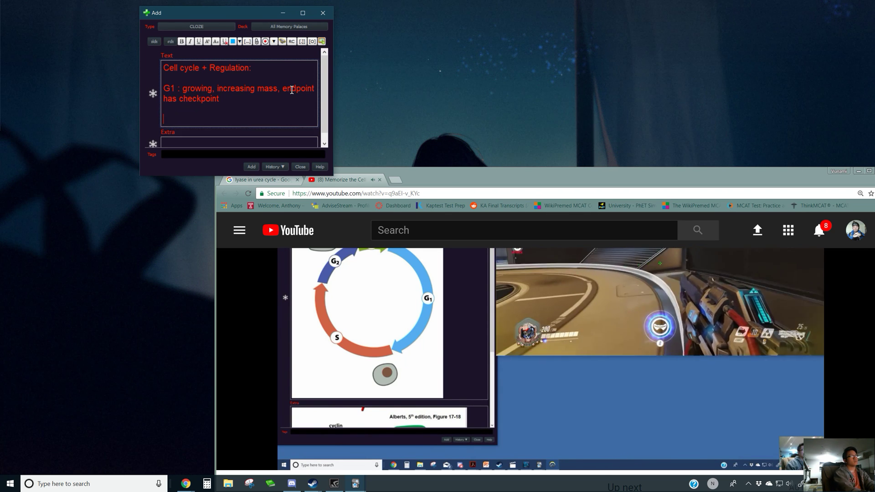
Write the S phase line as "S: 2N to 4N for 12 hours" below the G1 line.
{"action": "type", "text": "G"}
{"action": "key", "text": "BackSpace"}
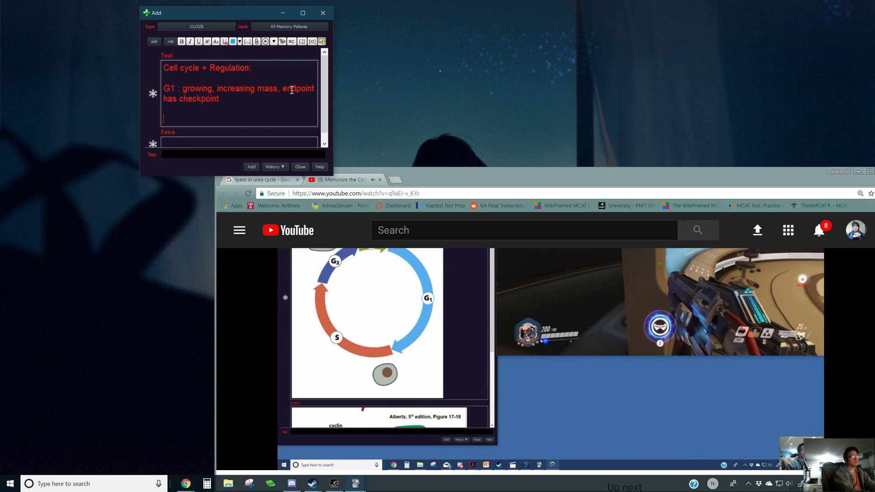
{"action": "type", "text": "S: "}
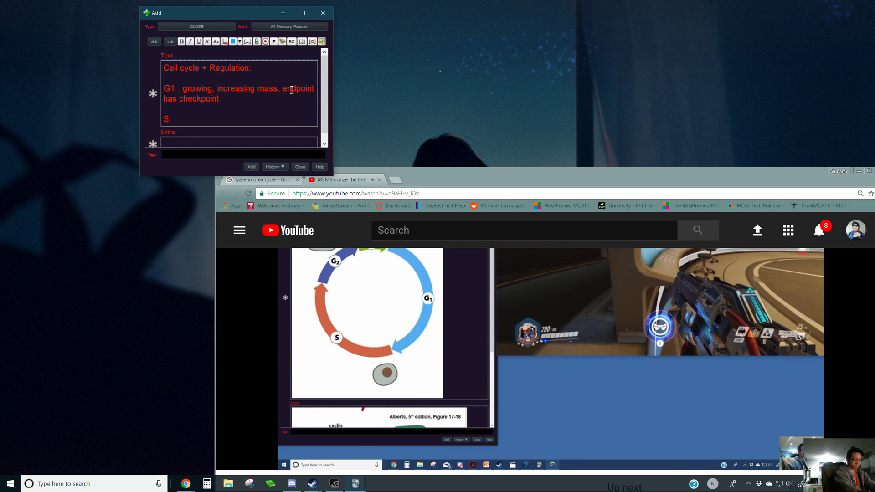
{"action": "type", "text": "N to 2N"}
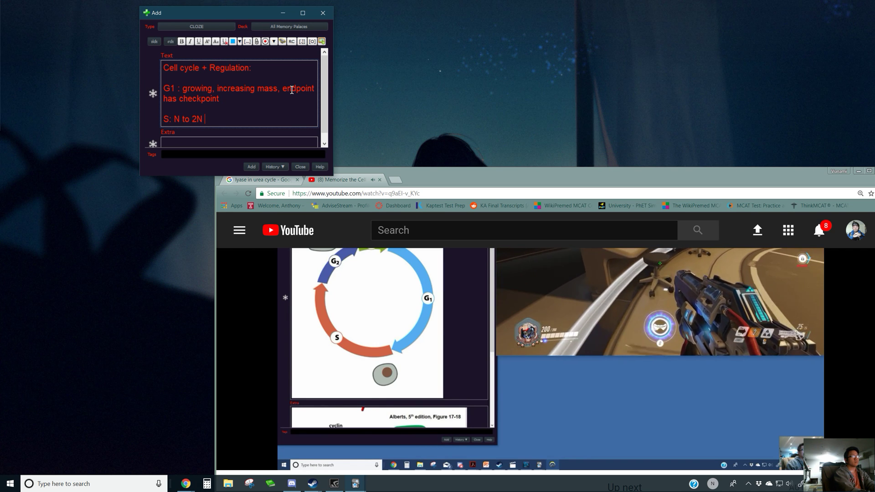
{"action": "key", "text": "BackSpace"}
{"action": "key", "text": "BackSpace"}
{"action": "key", "text": "BackSpace"}
{"action": "key", "text": "BackSpace"}
{"action": "key", "text": "BackSpace"}
{"action": "key", "text": "BackSpace"}
{"action": "key", "text": "BackSpace"}
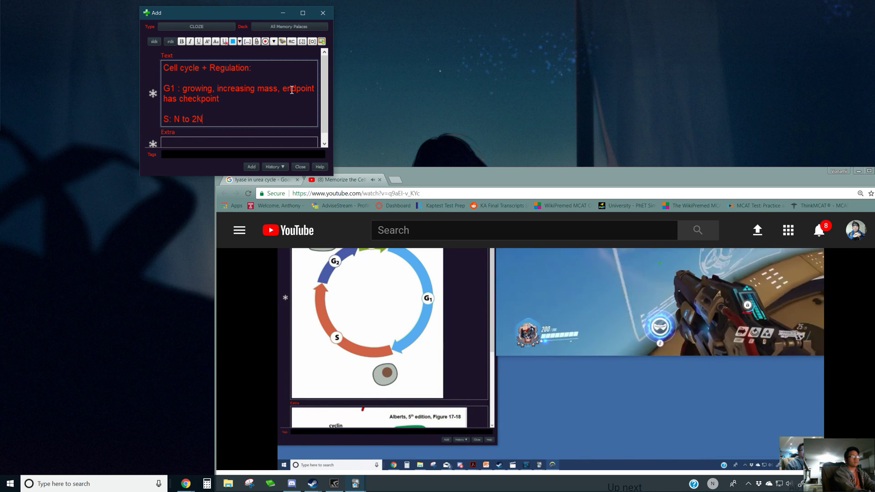
{"action": "type", "text": "2N to 5"}
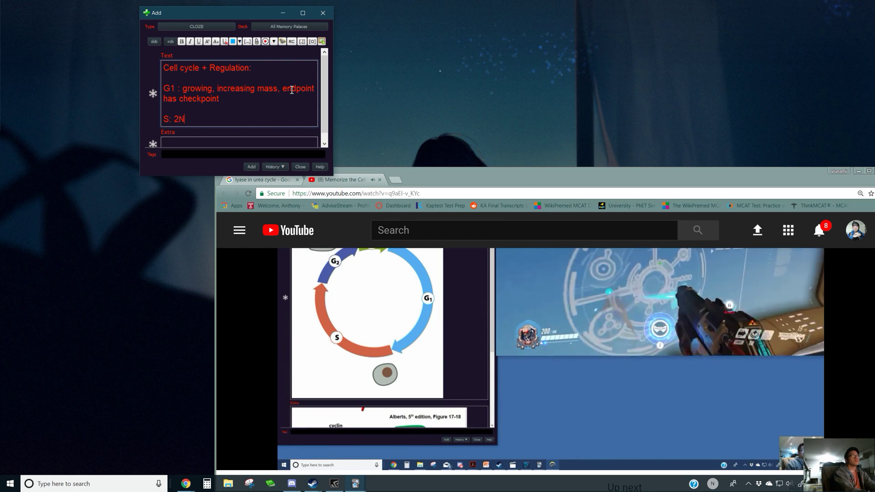
{"action": "key", "text": "BackSpace"}
{"action": "type", "text": "4N "}
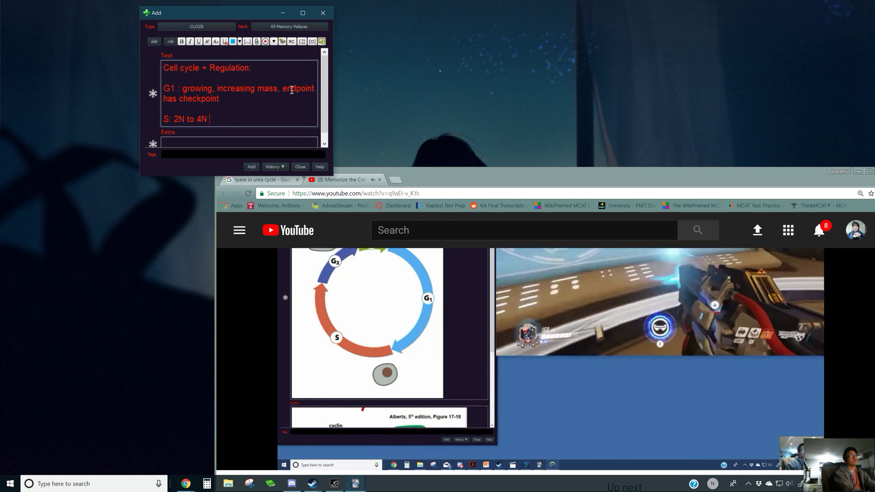
{"action": "type", "text": "for 12 hours"}
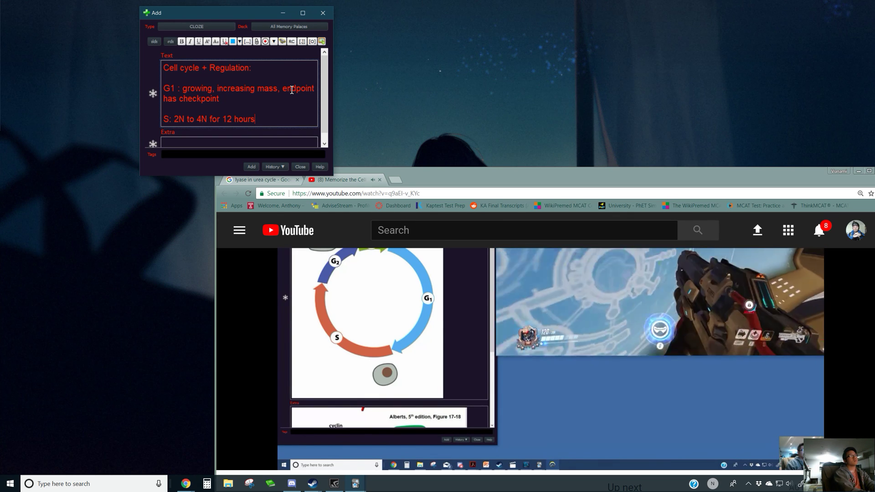
End the S phase line after "12 hours" and begin a new paragraph below it.
{"action": "type", "text": ", dvi"}
{"action": "key", "text": "BackSpace"}
{"action": "key", "text": "BackSpace"}
{"action": "key", "text": "BackSpace"}
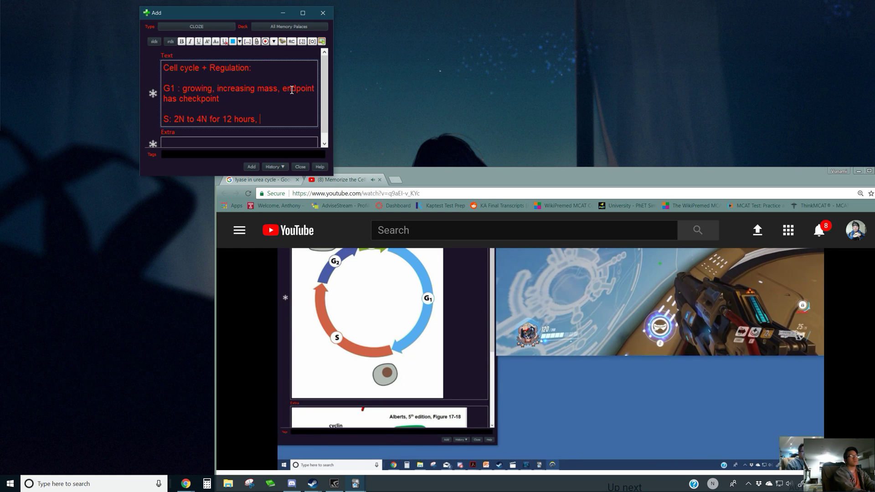
{"action": "key", "text": "BackSpace"}
{"action": "key", "text": "BackSpace"}
{"action": "key", "text": "Return"}
{"action": "key", "text": "Return"}
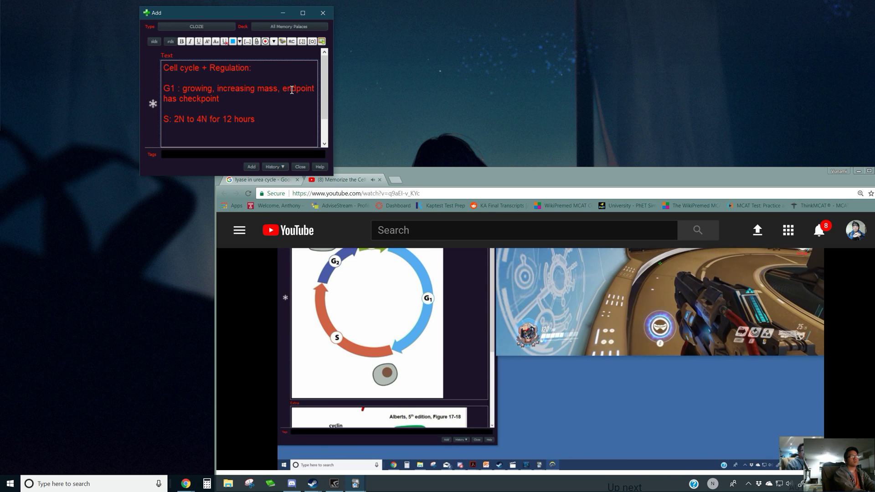
Write the G2 line as "G2: 4N and still increasing in mass" below the S phase line.
{"action": "type", "text": "G2:"}
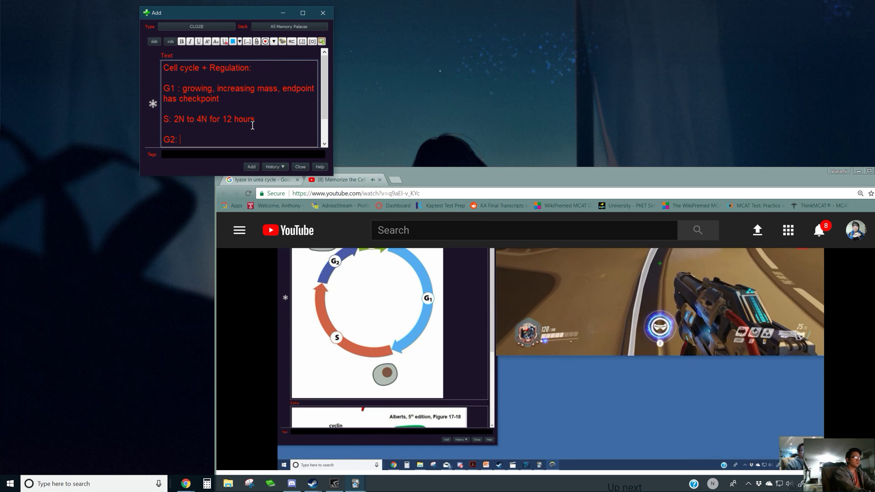
{"action": "type", "text": "4N "}
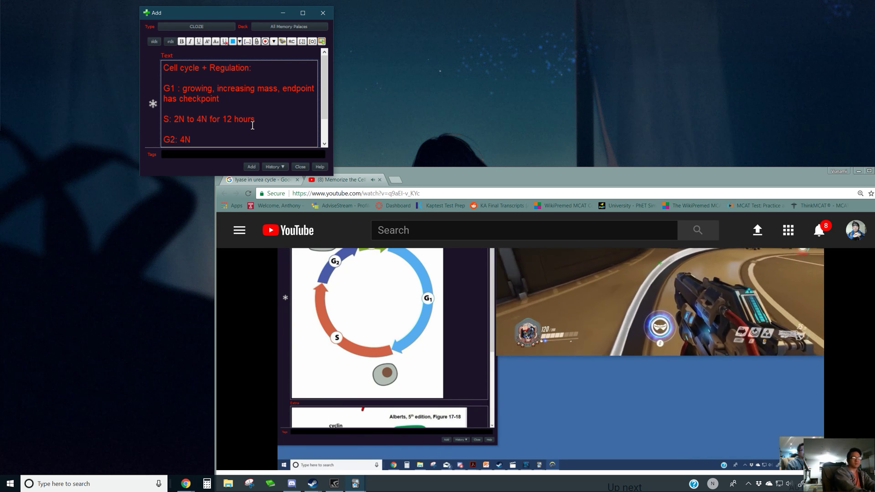
{"action": "type", "text": "i"}
{"action": "key", "text": "BackSpace"}
{"action": "type", "text": "and still increasing"}
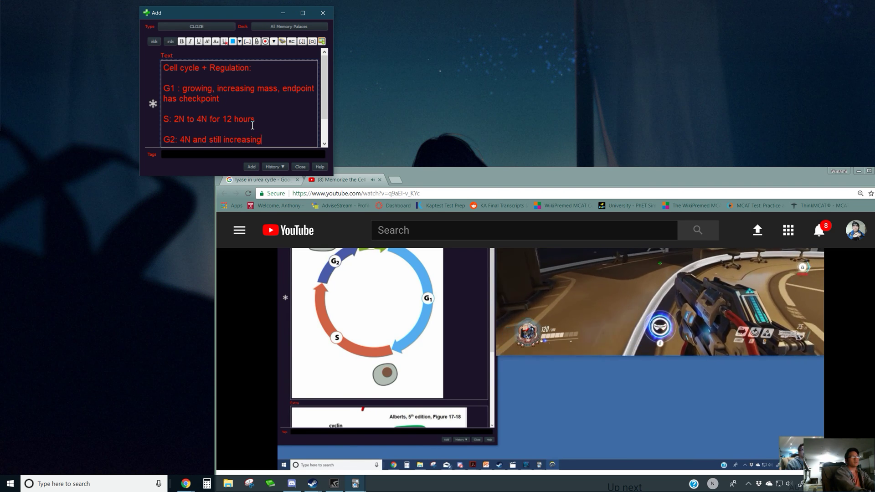
{"action": "type", "text": " in mass"}
{"action": "key", "text": "Return"}
{"action": "key", "text": "Return"}
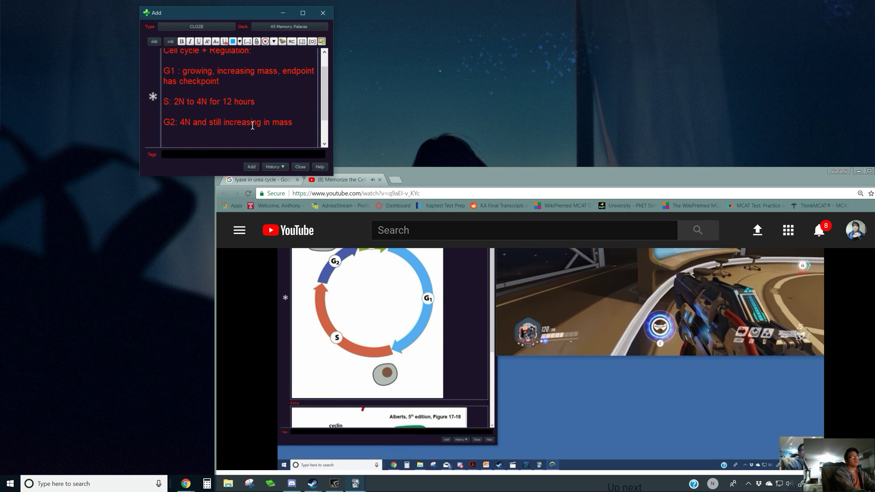
Append ", with a check point at the end" to the G2 line and leave a blank line after it.
{"action": "key", "text": "BackSpace"}
{"action": "key", "text": "BackSpace"}
{"action": "type", "text": ", with a "}
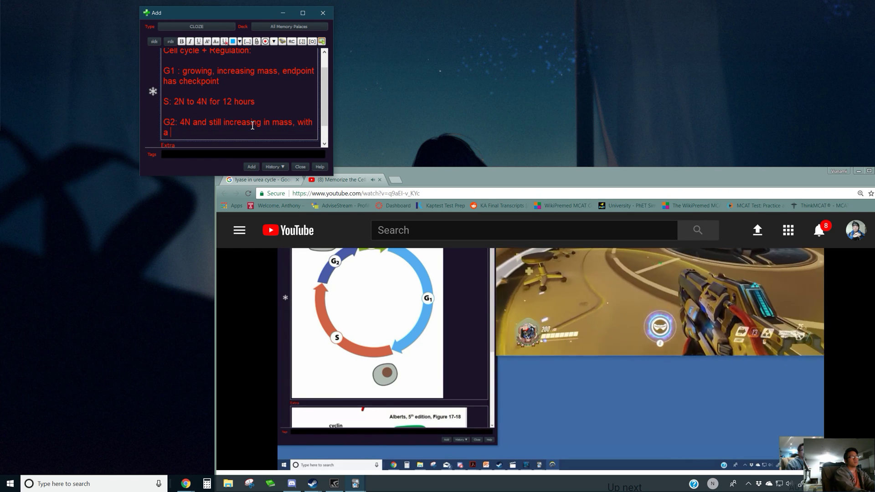
{"action": "type", "text": "check point at the end"}
{"action": "key", "text": "Return"}
{"action": "key", "text": "Return"}
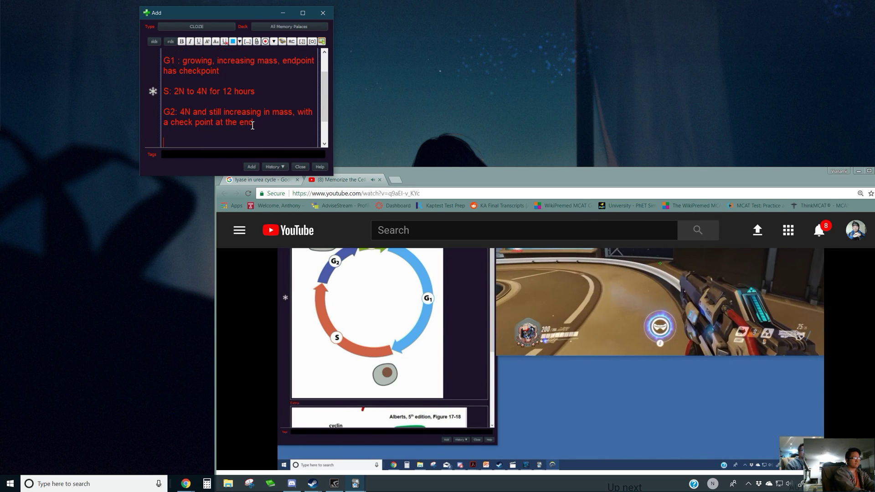
Start the M phase line with "M: 1 hour" below the G2 line.
{"action": "type", "text": "M:"}
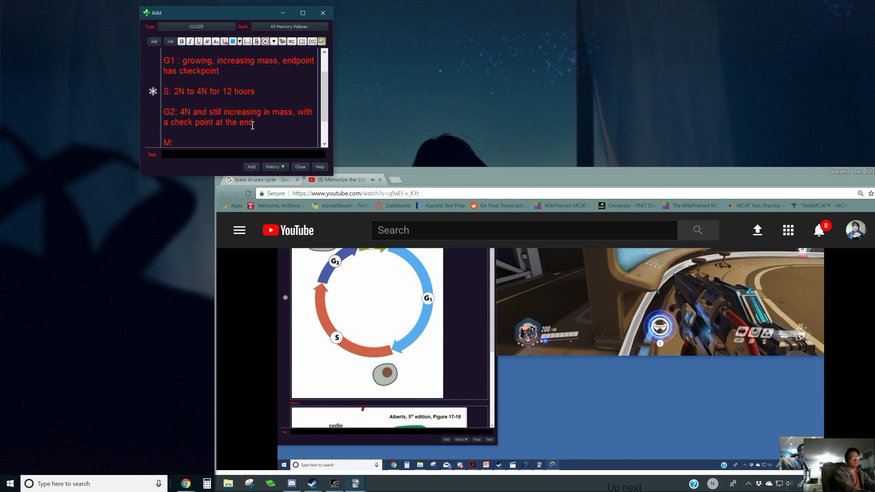
{"action": "type", "text": "dividing"}
{"action": "key", "text": "BackSpace"}
{"action": "key", "text": "BackSpace"}
{"action": "key", "text": "BackSpace"}
{"action": "key", "text": "BackSpace"}
{"action": "key", "text": "BackSpace"}
{"action": "key", "text": "BackSpace"}
{"action": "key", "text": "BackSpace"}
{"action": "key", "text": "BackSpace"}
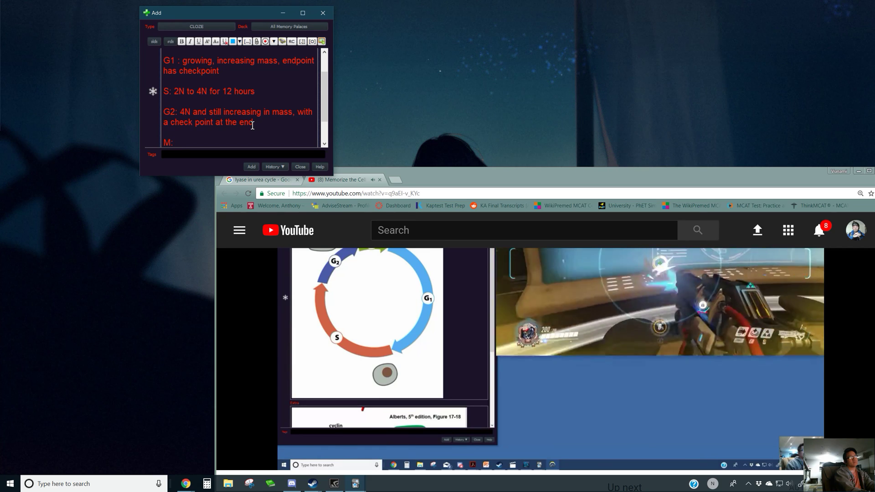
{"action": "type", "text": "1 hour"}
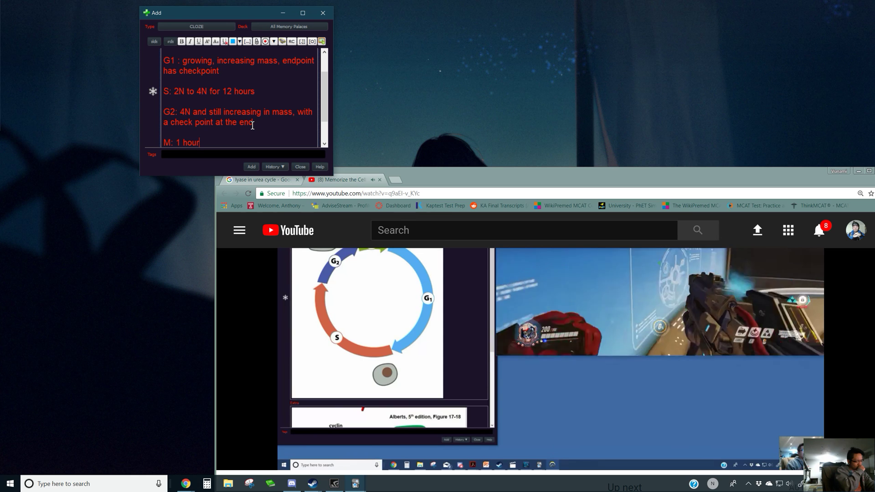
Continue the M line with "division, segregating cells from 4N to 2N.".
{"action": "type", "text": "a"}
{"action": "key", "text": "BackSpace"}
{"action": "type", "text": "division"}
{"action": "type", "text": ","}
{"action": "type", "text": " segr"}
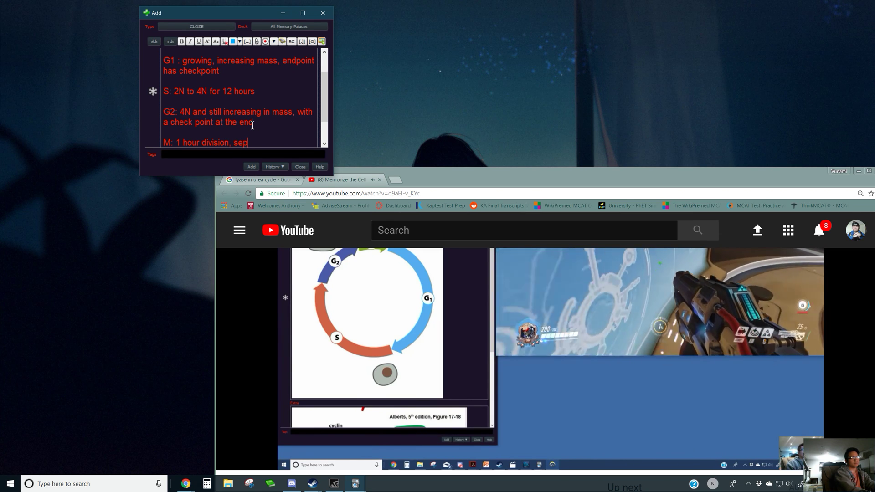
{"action": "type", "text": "egati"}
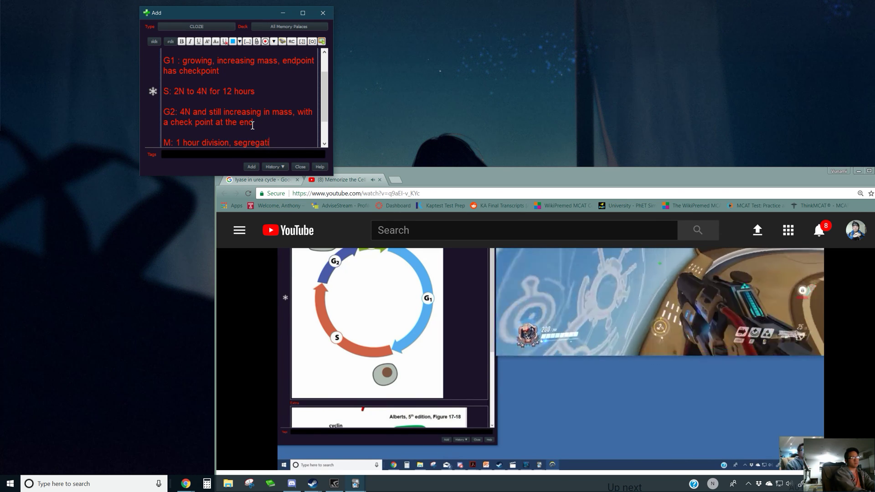
{"action": "type", "text": "ng cells f"}
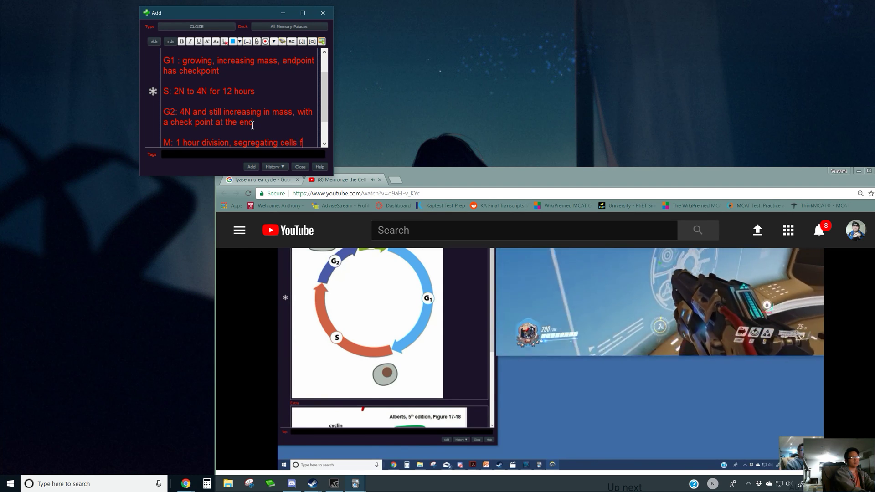
{"action": "type", "text": "rom 4N to 2N."}
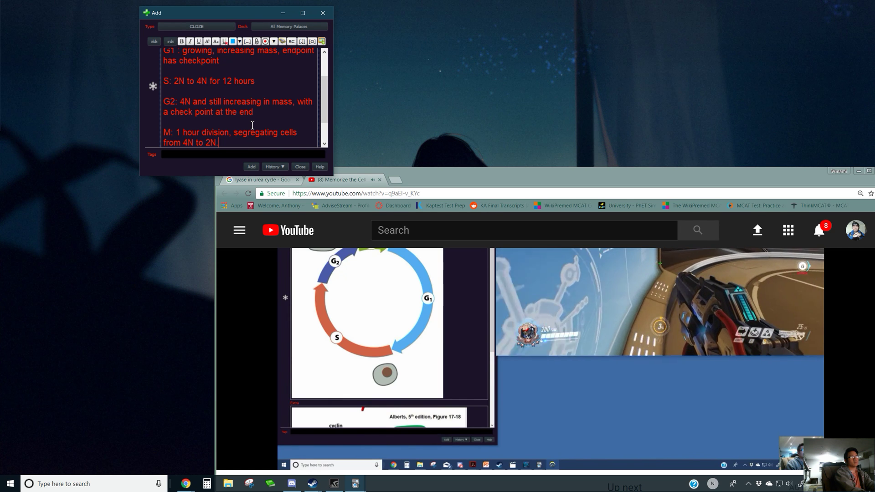
Replace ", segregating" with ". Dividing" in the M line and leave blank lines below it.
{"action": "left_click_drag", "start_coordinate": [280, 133], "coordinate": [235, 133]}
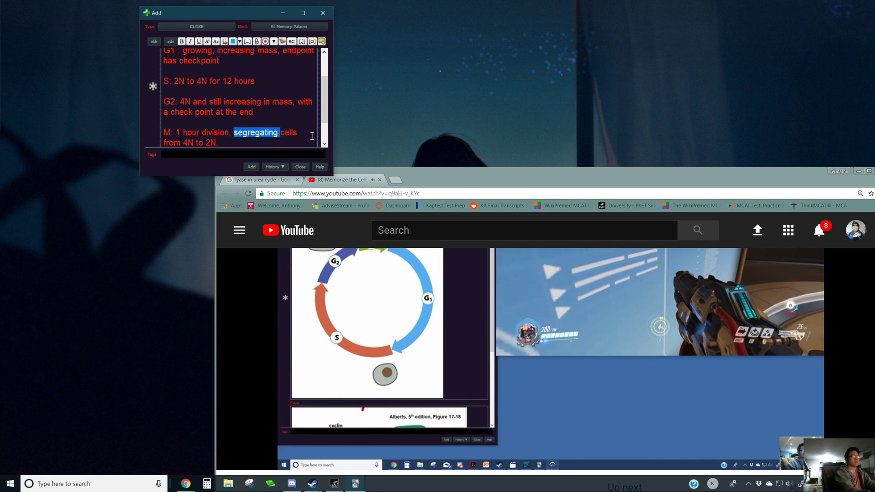
{"action": "key", "text": "BackSpace"}
{"action": "key", "text": "BackSpace"}
{"action": "key", "text": "BackSpace"}
{"action": "type", "text": ". Divi"}
{"action": "type", "text": "ding"}
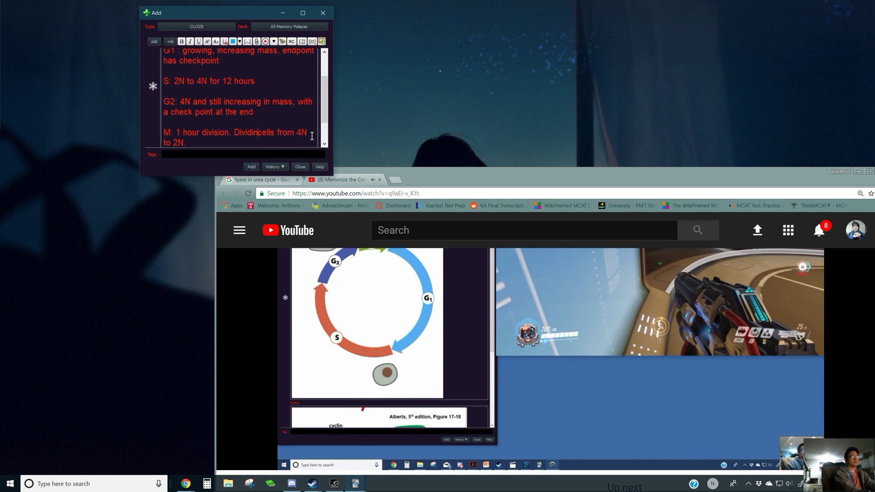
{"action": "key", "text": "ctrl+End"}
{"action": "key", "text": "Return"}
{"action": "key", "text": "Return"}
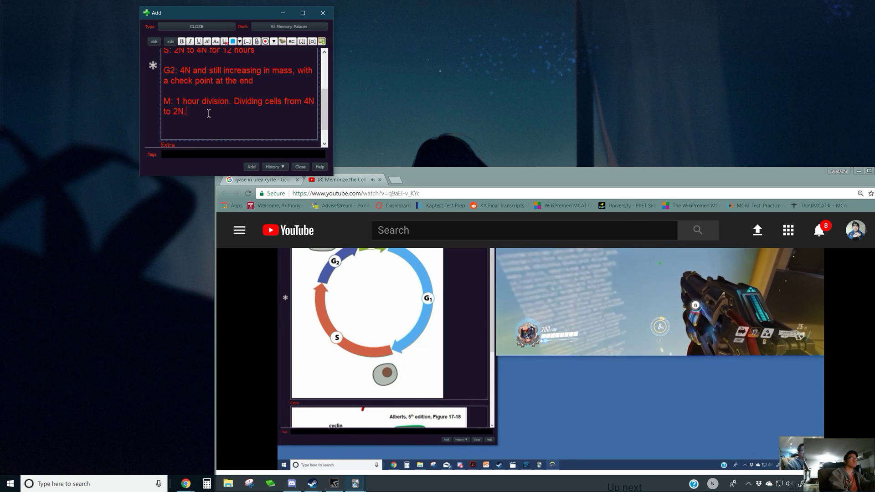
Append the sentence "Checkpoint right before Anaphase." to the end of the M line.
{"action": "type", "text": "Checkp"}
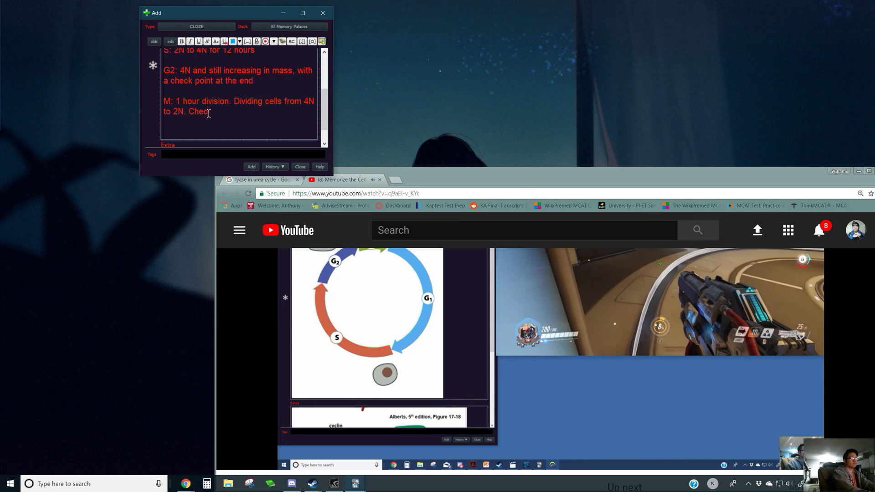
{"action": "type", "text": "oint "}
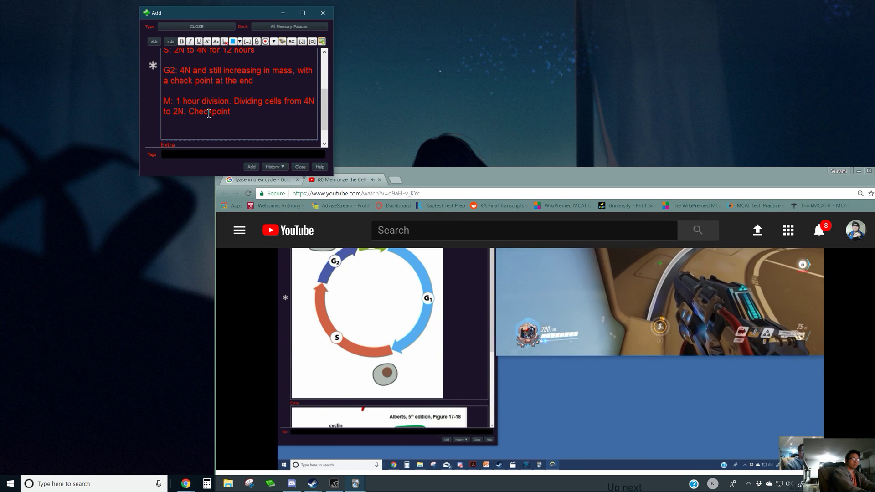
{"action": "type", "text": "rig"}
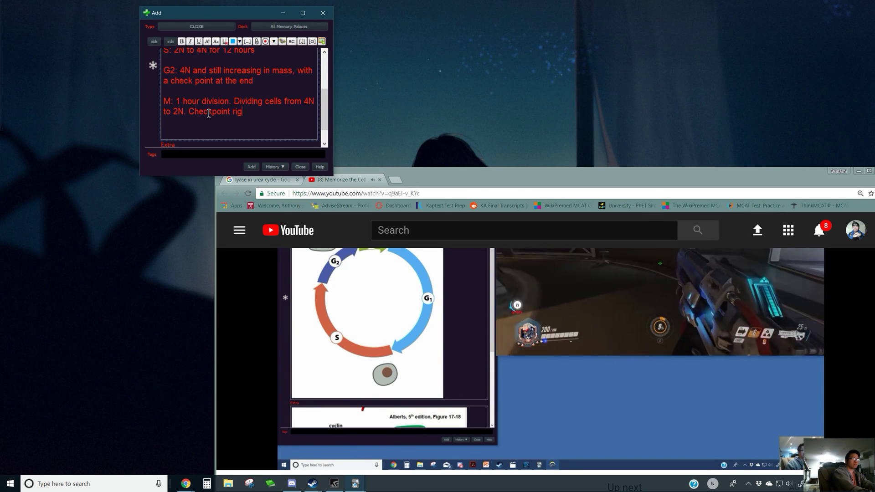
{"action": "type", "text": "ht before Anaph"}
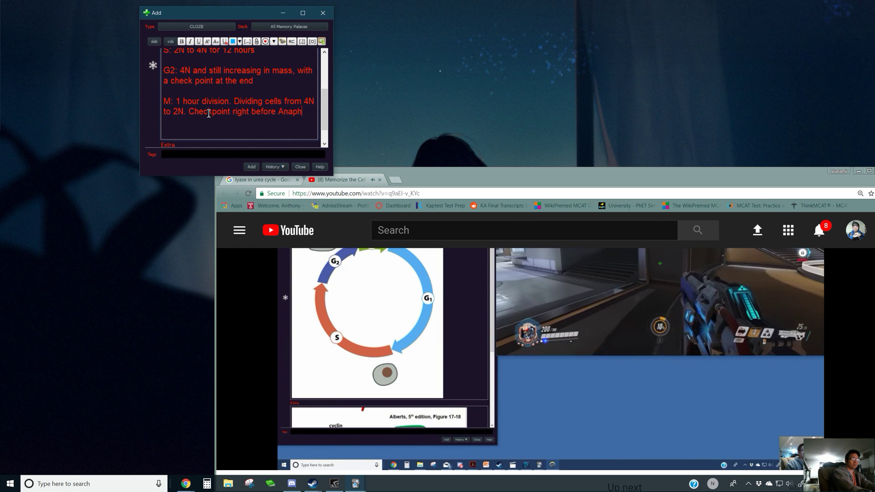
{"action": "type", "text": "ase."}
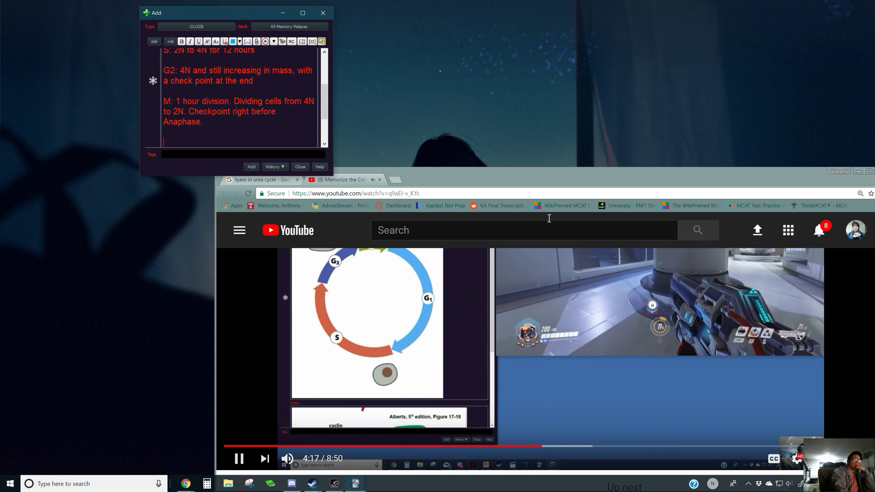
Rearrange the browser and Add windows so they no longer overlap the note text, and return to the blank line below the M paragraph.
{"action": "left_click", "coordinate": [579, 179]}
{"action": "left_click_drag", "start_coordinate": [579, 180], "coordinate": [536, 175]}
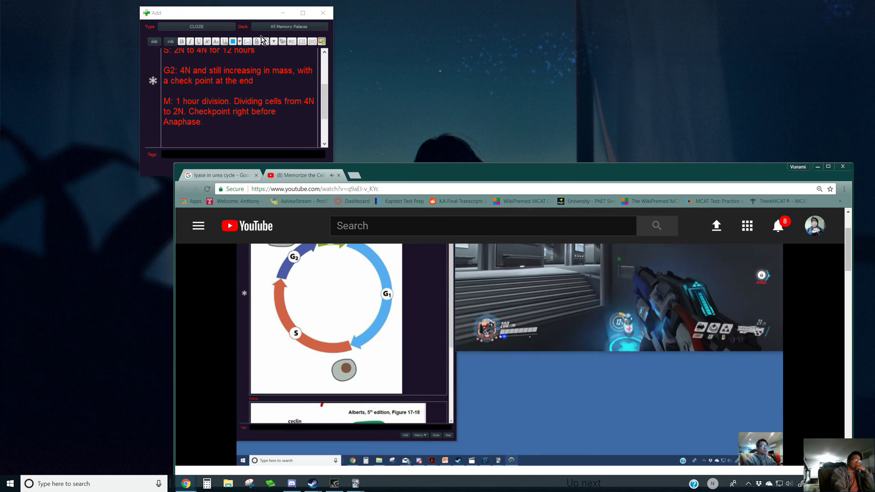
{"action": "left_click_drag", "start_coordinate": [269, 17], "coordinate": [134, 16]}
{"action": "left_click", "coordinate": [124, 132]}
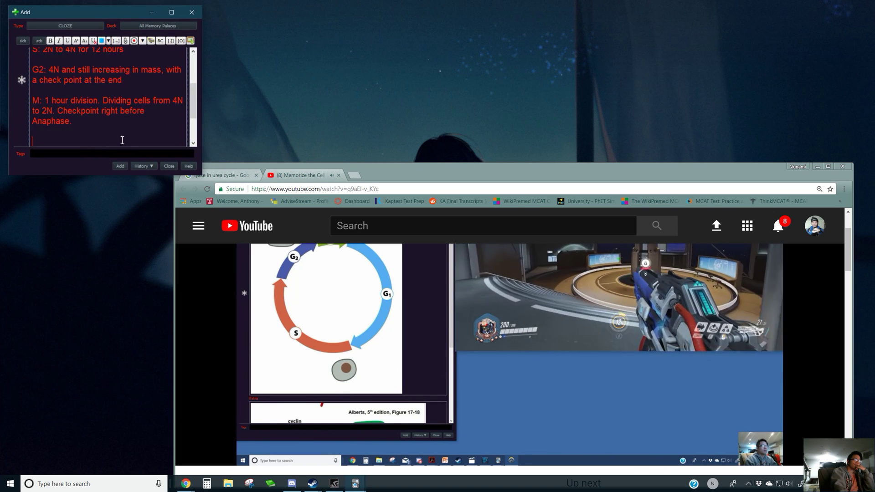
Skip ahead in the memory palace video to about 5:28, in the section on the Cdk, cyclin and p27 diagram.
{"action": "left_click", "coordinate": [523, 443]}
{"action": "left_click", "coordinate": [550, 442]}
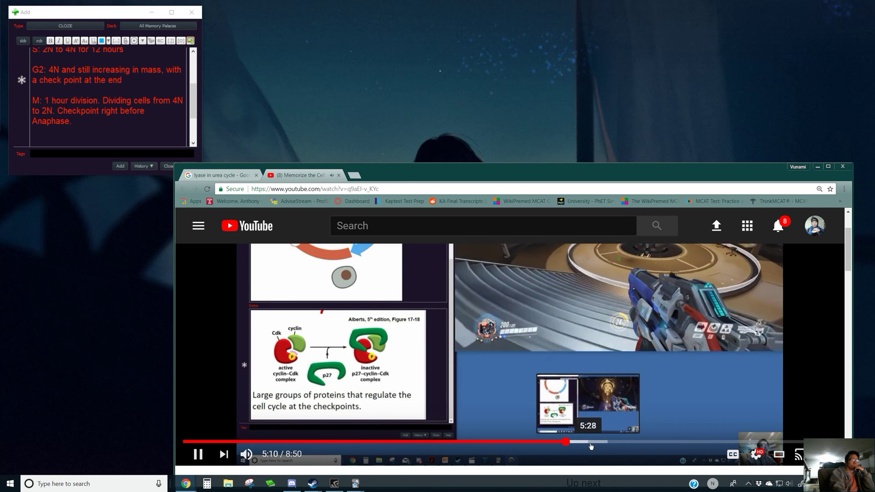
{"action": "left_click", "coordinate": [593, 447]}
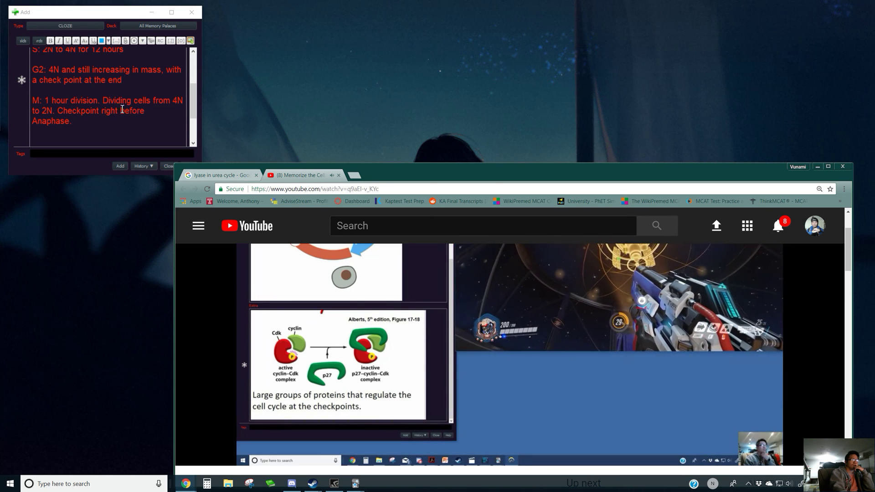
Write the line "CDK w/ p27 that regulates cell cycle" below the M paragraph of the note.
{"action": "left_click", "coordinate": [111, 142]}
{"action": "type", "text": "CDK w/ p2"}
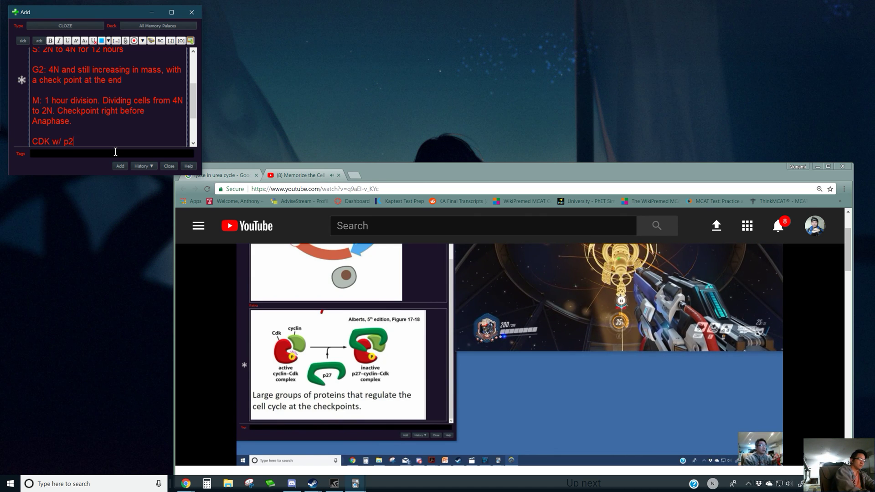
{"action": "type", "text": "7 that regulates"}
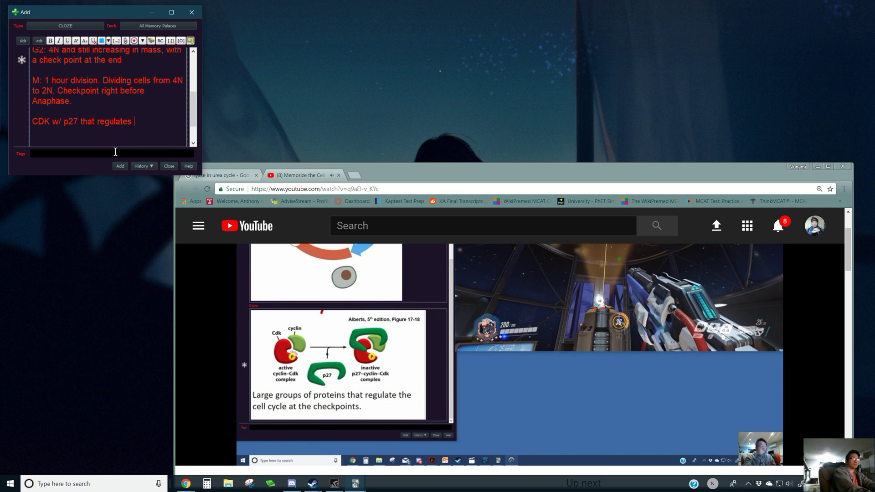
{"action": "type", "text": " cell cycle"}
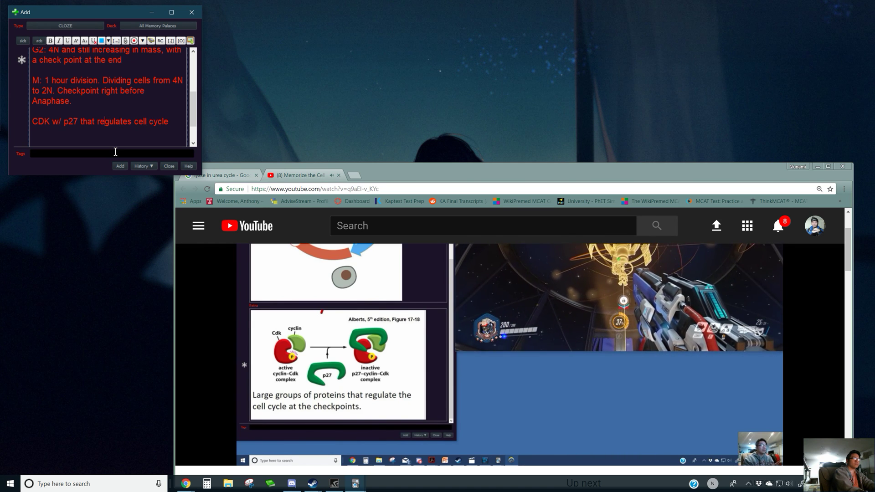
Insert ", p53, and p21" after "p27" in the CDK line and begin a new paragraph below it.
{"action": "type", "text": ", p53,"}
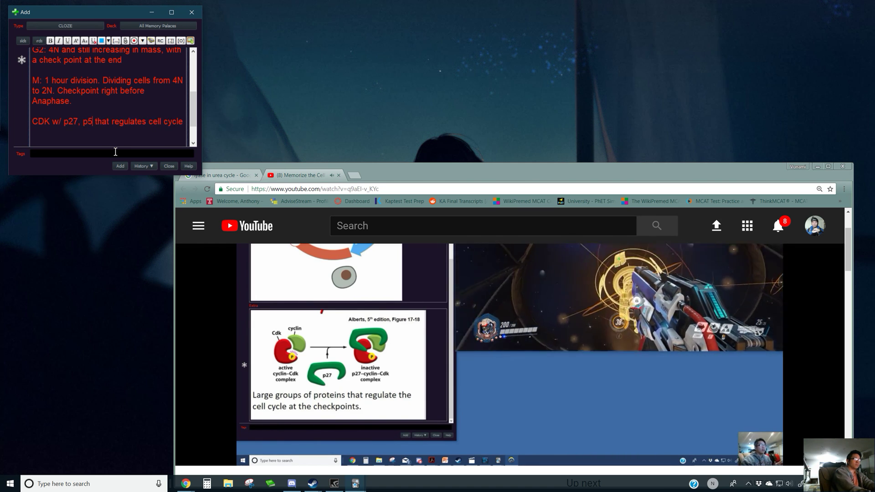
{"action": "type", "text": " and p"}
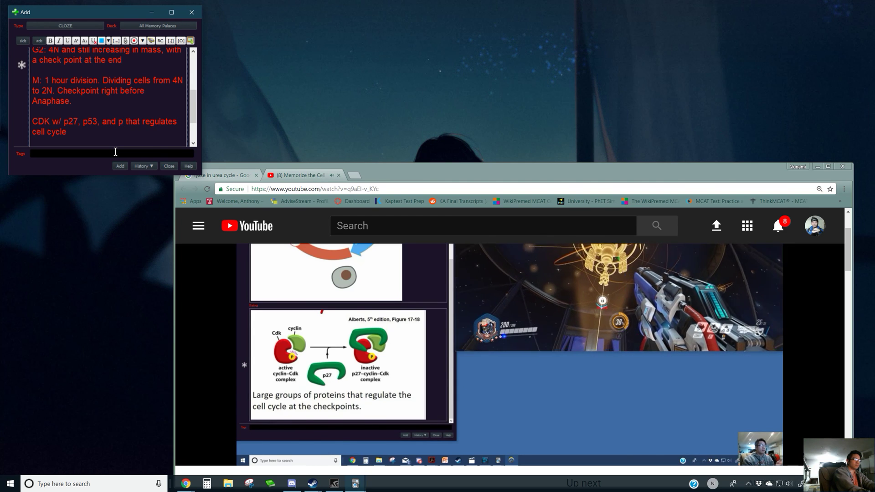
{"action": "type", "text": "21"}
{"action": "key", "text": "Return"}
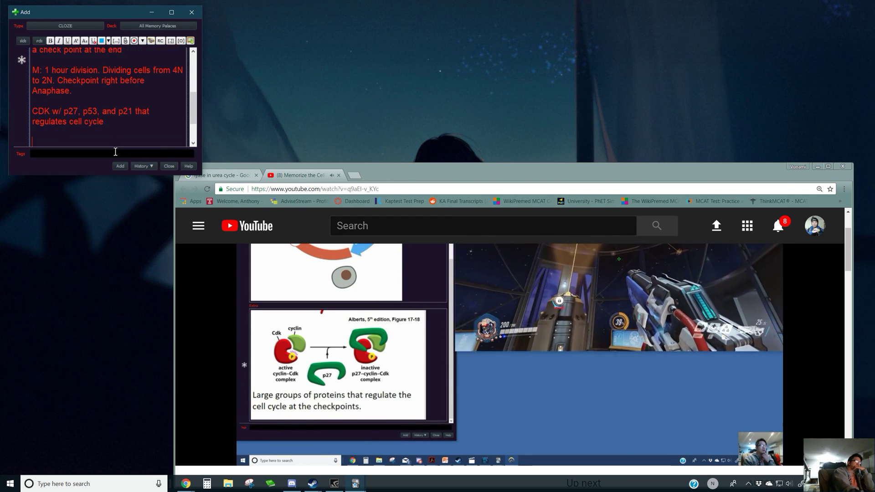
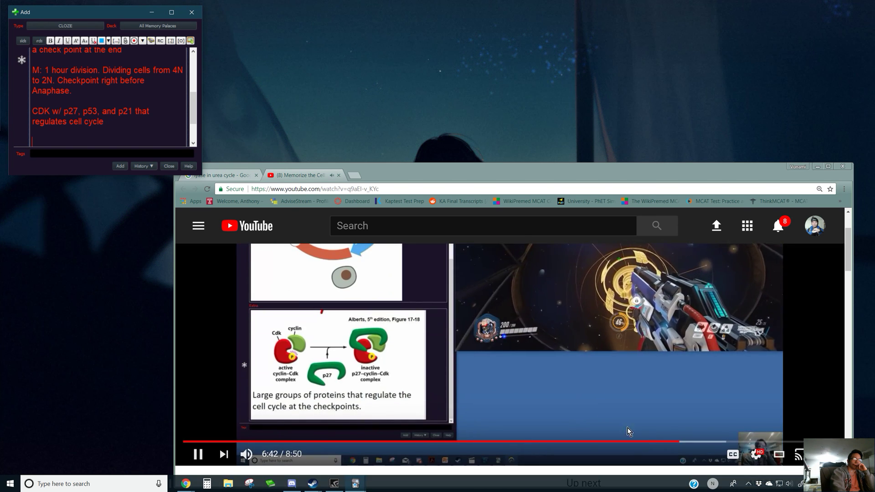
Skip ahead through the rest of the memory palace video in stages to about 8:04.
{"action": "left_click", "coordinate": [711, 442]}
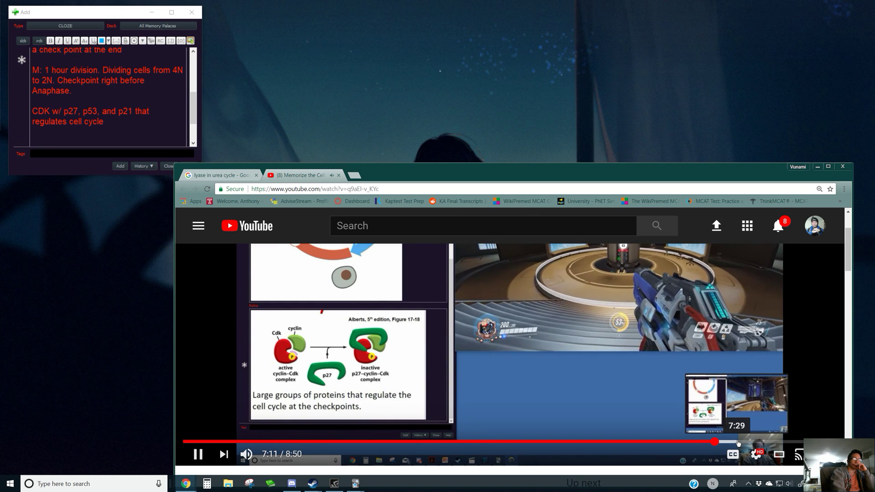
{"action": "left_click", "coordinate": [737, 442]}
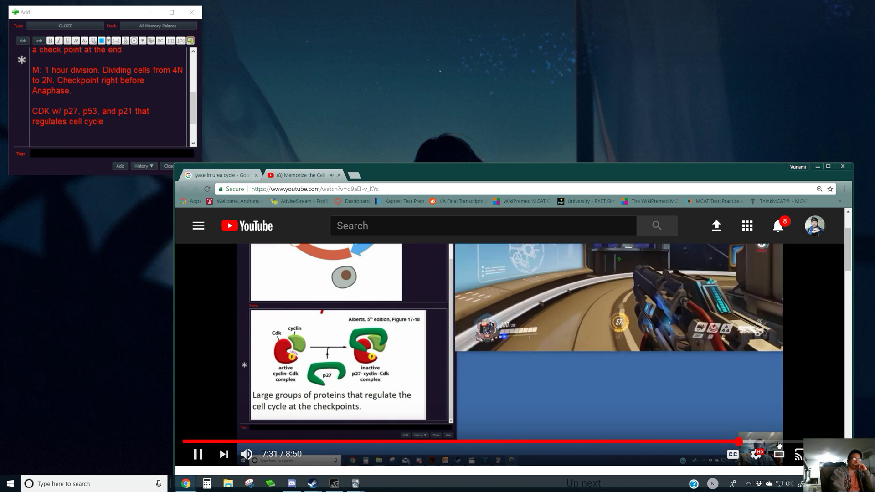
{"action": "left_click", "coordinate": [779, 442]}
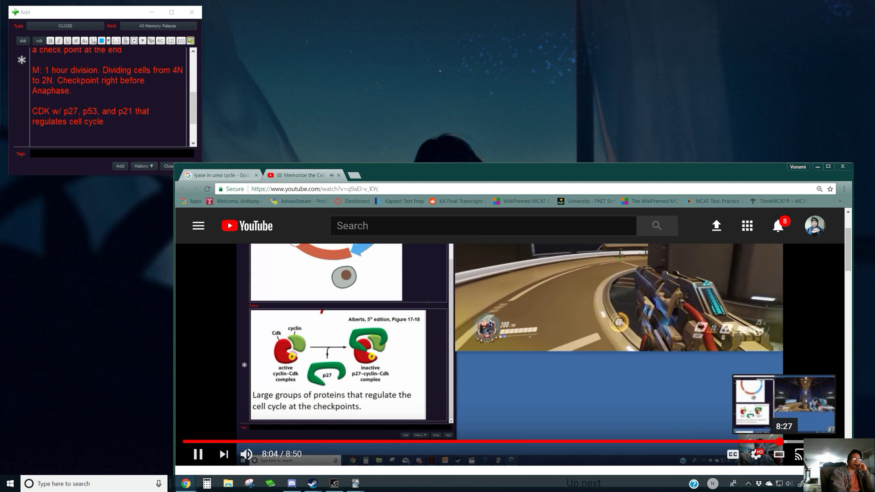
Skip ahead in the memory palace video to about 8:36, near its end, and pause it.
{"action": "left_click", "coordinate": [800, 442]}
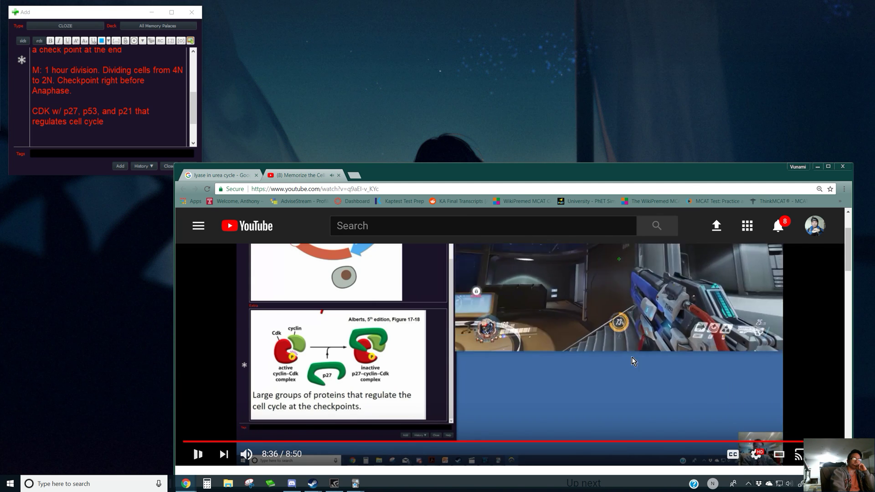
{"action": "scroll", "coordinate": [493, 419], "scroll_direction": "down", "scroll_amount": 10}
{"action": "scroll", "coordinate": [493, 420], "scroll_direction": "down", "scroll_amount": 2}
{"action": "scroll", "coordinate": [493, 420], "scroll_direction": "up", "scroll_amount": 6}
{"action": "scroll", "coordinate": [480, 420], "scroll_direction": "up", "scroll_amount": 5}
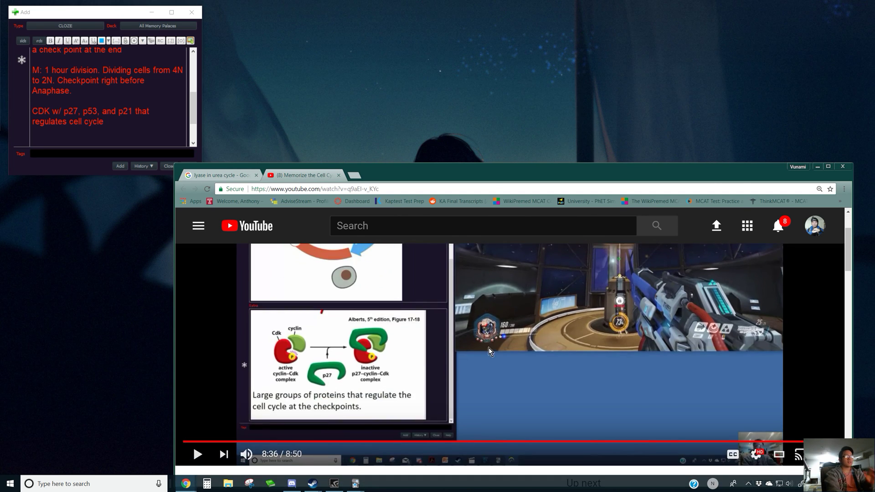
Arrange the Add note window and the browser side by side without overlap, and look through the finished cell cycle note.
{"action": "left_click", "coordinate": [106, 121]}
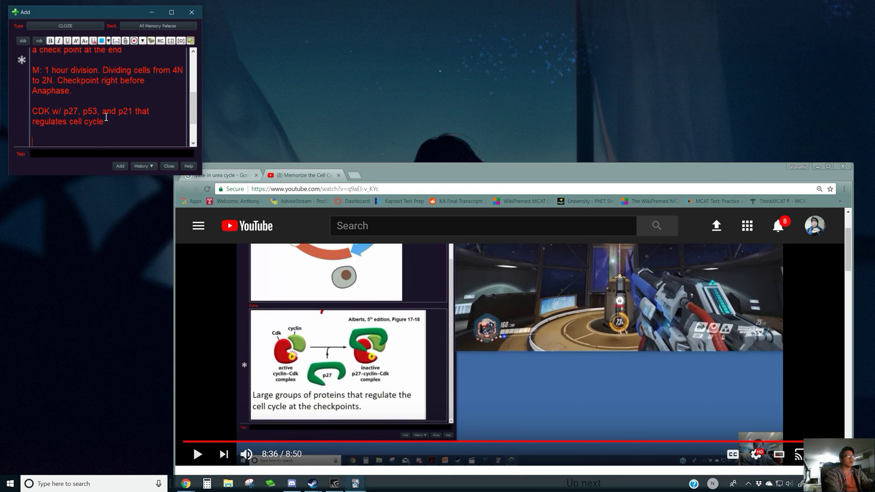
{"action": "scroll", "coordinate": [106, 122], "scroll_direction": "up", "scroll_amount": 8}
{"action": "left_click_drag", "start_coordinate": [471, 171], "coordinate": [508, 43]}
{"action": "left_click_drag", "start_coordinate": [116, 14], "coordinate": [122, 93]}
{"action": "scroll", "coordinate": [168, 199], "scroll_direction": "down", "scroll_amount": 6}
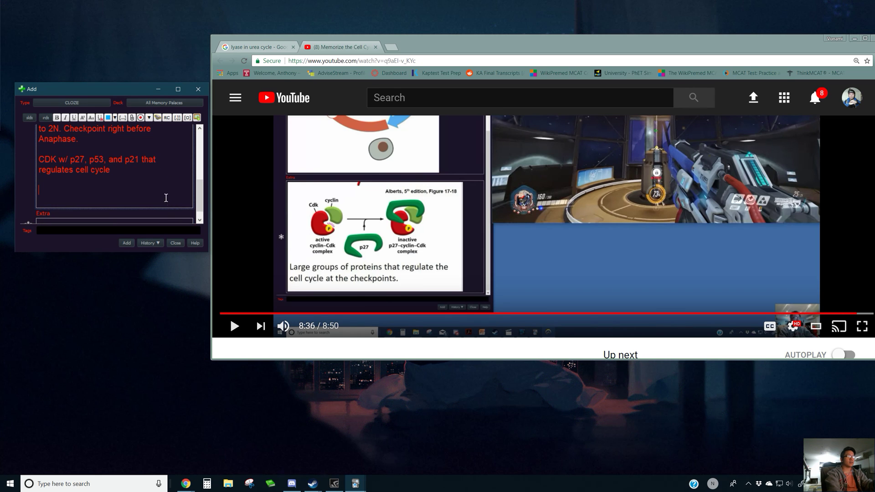
{"action": "scroll", "coordinate": [150, 177], "scroll_direction": "up", "scroll_amount": 6}
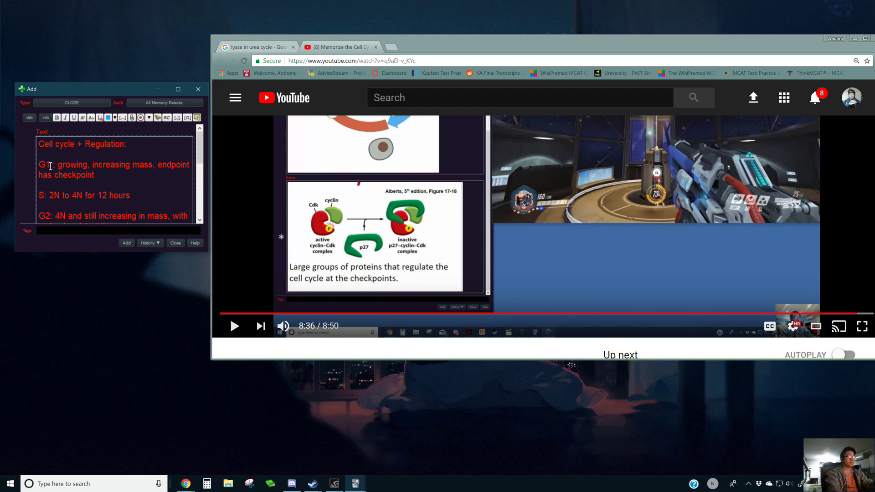
Wrap everything from the G1 paragraph through the CDK line in a single c1 cloze deletion and add the note to the deck.
{"action": "left_click_drag", "start_coordinate": [37, 168], "coordinate": [116, 157]}
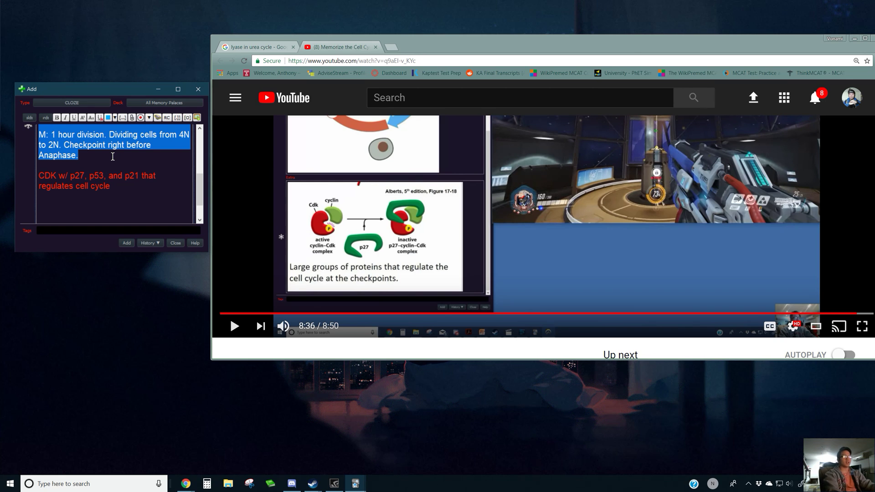
{"action": "left_click", "coordinate": [113, 156]}
{"action": "scroll", "coordinate": [48, 166], "scroll_direction": "up", "scroll_amount": 10}
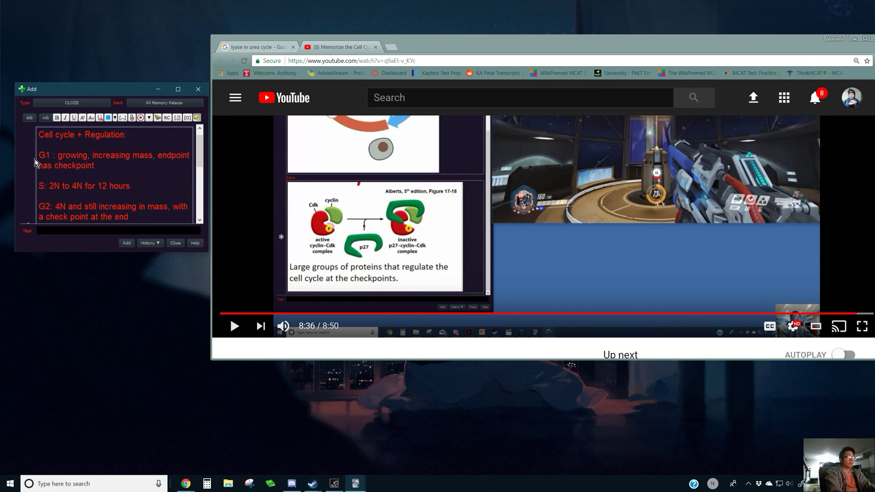
{"action": "left_click_drag", "start_coordinate": [38, 155], "coordinate": [128, 165]}
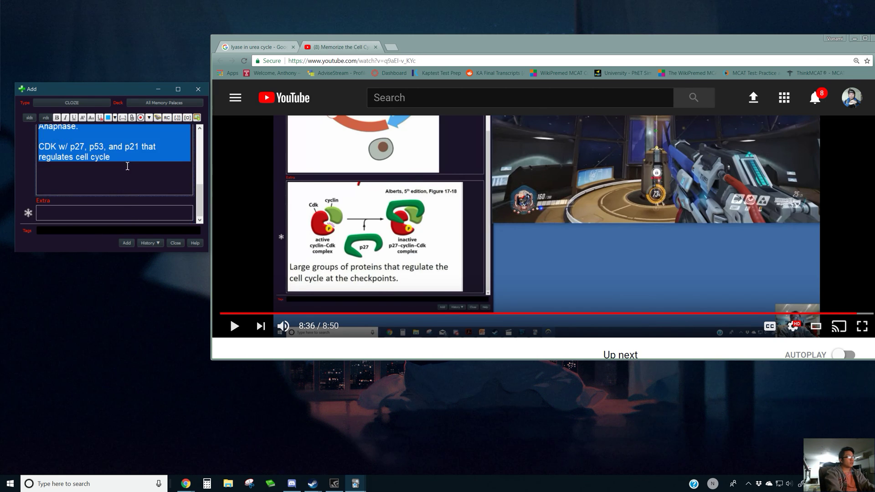
{"action": "key", "text": "ctrl+shift+c"}
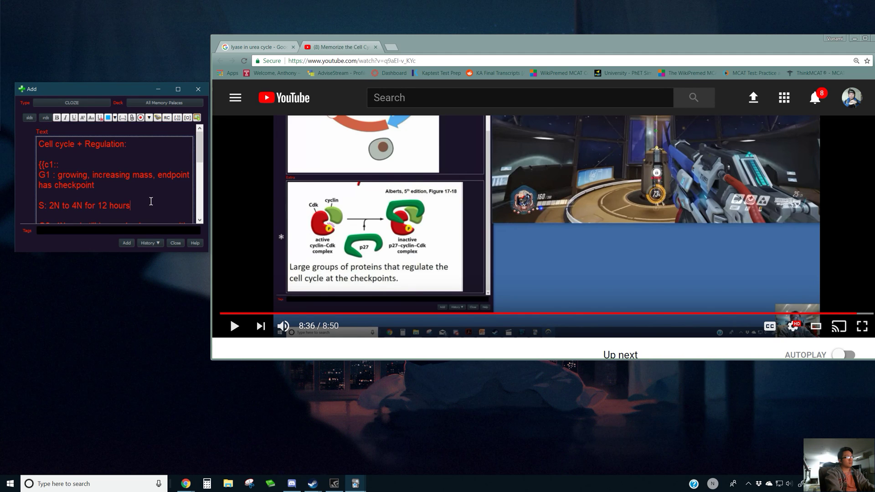
{"action": "left_click", "coordinate": [126, 243]}
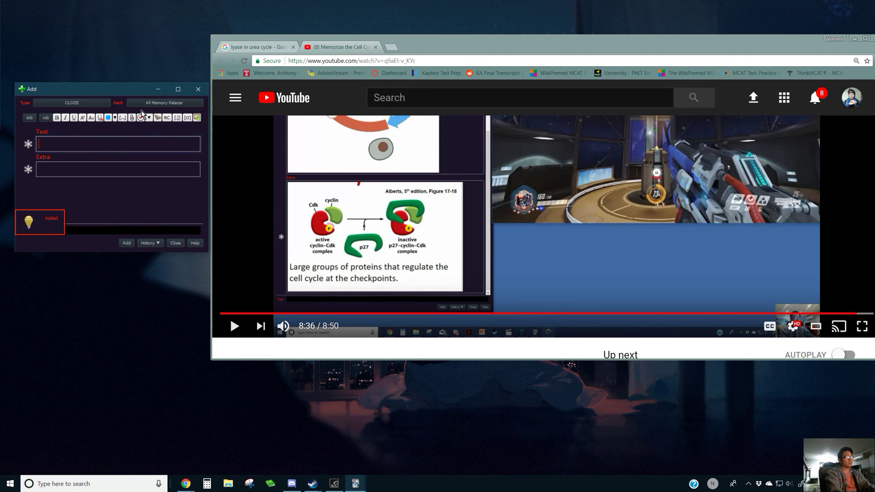
Close the finished cell cycle video tab and move the browser clear of the Add note window.
{"action": "left_click_drag", "start_coordinate": [348, 49], "coordinate": [183, 65]}
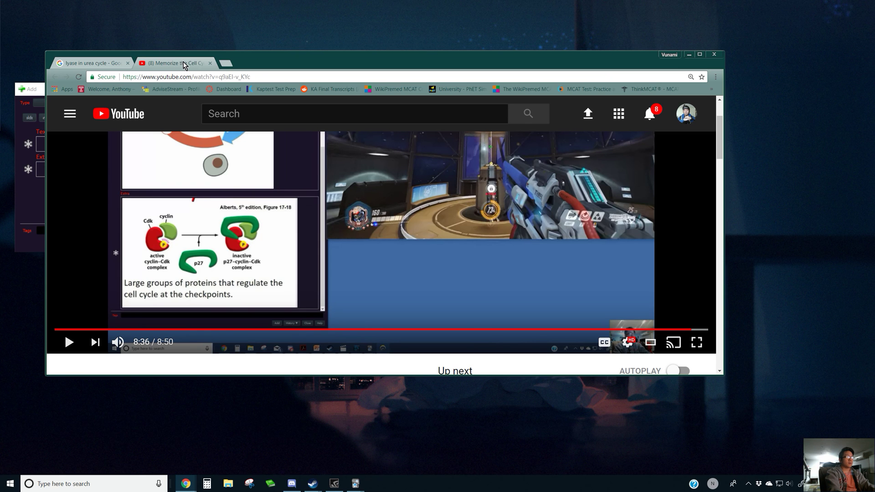
{"action": "left_click", "coordinate": [211, 63]}
{"action": "left_click_drag", "start_coordinate": [635, 63], "coordinate": [772, 37]}
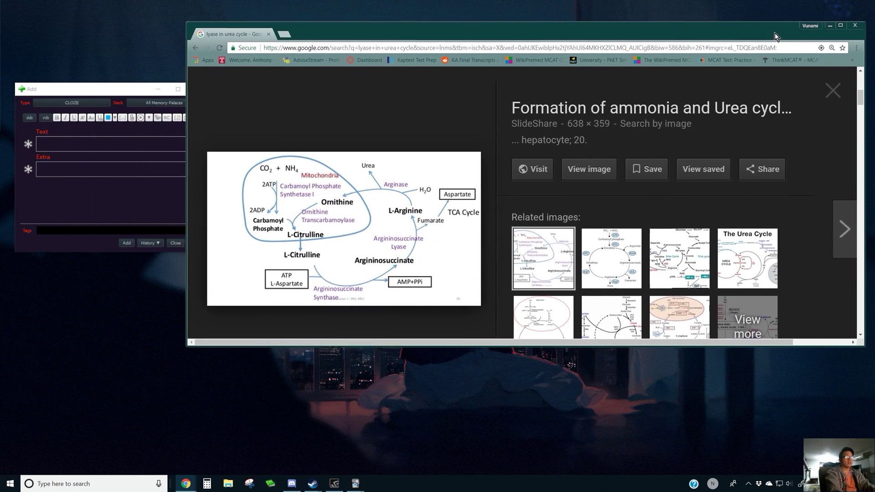
Narrow the browser and place it in the desktop's upper-left corner, with the Add note window enlarged on the right side.
{"action": "left_click_drag", "start_coordinate": [184, 26], "coordinate": [591, 42]}
{"action": "left_click_drag", "start_coordinate": [737, 50], "coordinate": [211, 93]}
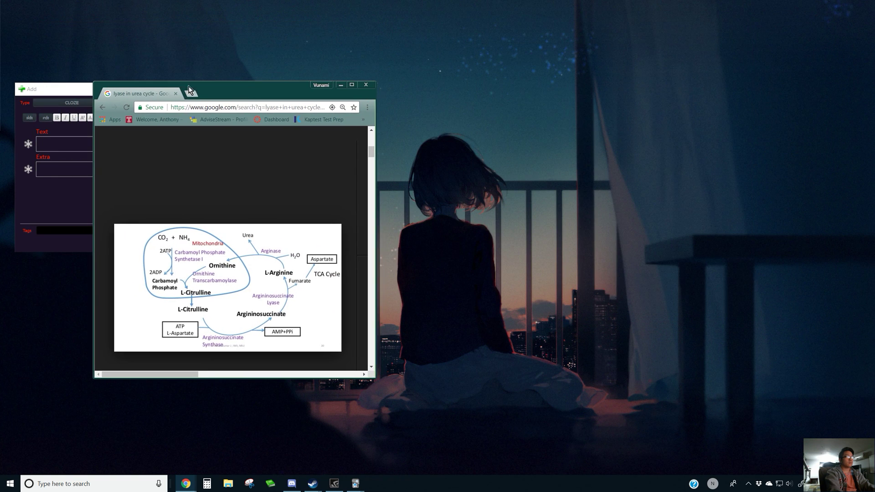
{"action": "left_click_drag", "start_coordinate": [52, 88], "coordinate": [640, 20]}
{"action": "left_click_drag", "start_coordinate": [257, 89], "coordinate": [163, 9]}
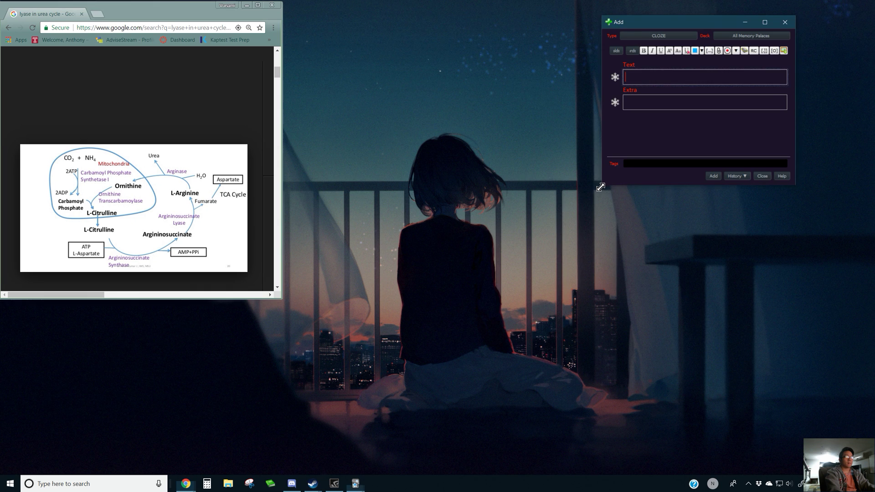
{"action": "left_click_drag", "start_coordinate": [600, 187], "coordinate": [452, 434]}
{"action": "left_click_drag", "start_coordinate": [593, 23], "coordinate": [654, 38]}
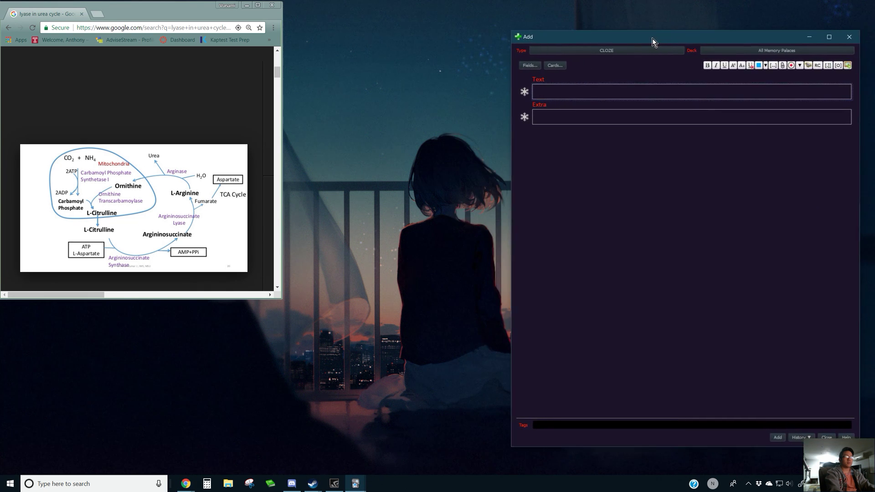
Start the new cloze note with the heading "Base Excision Repair:" and begin a new paragraph below it.
{"action": "key", "text": "alt+Tab"}
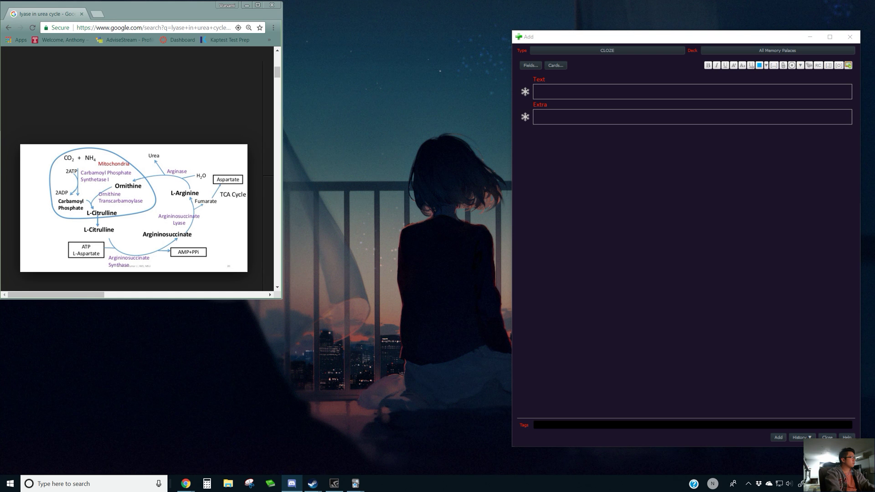
{"action": "left_click", "coordinate": [580, 85]}
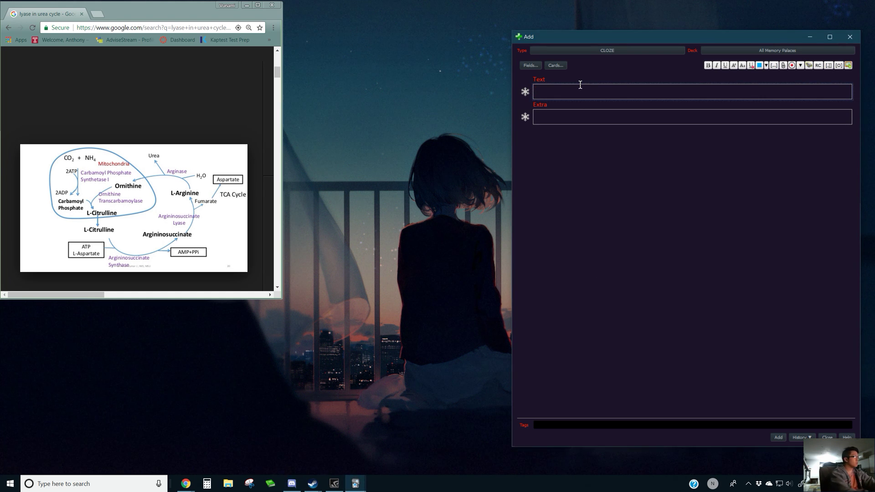
{"action": "type", "text": "Base E"}
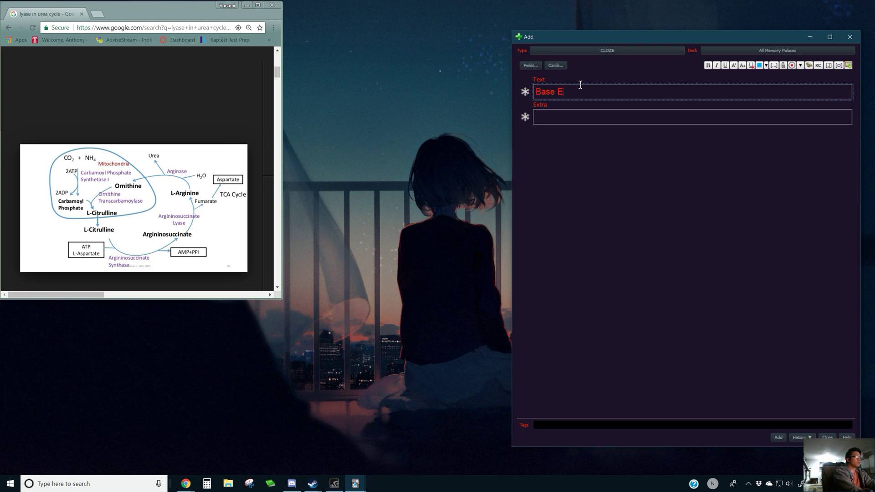
{"action": "type", "text": "xcision "}
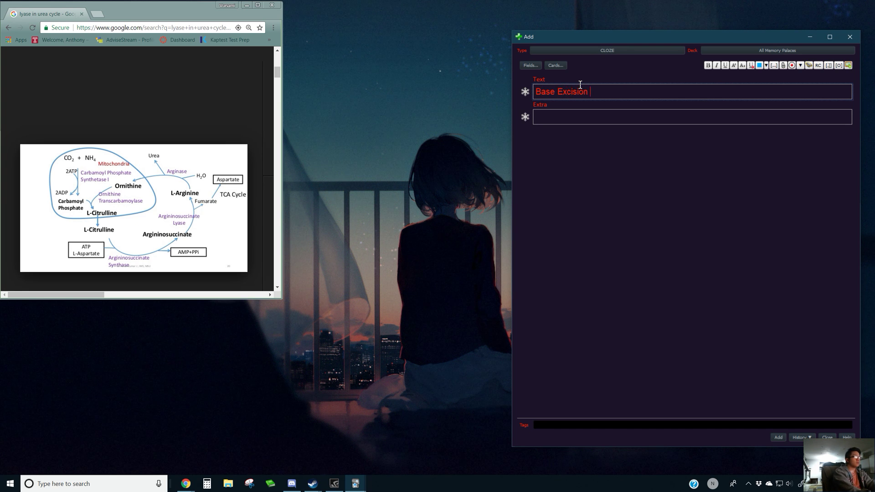
{"action": "type", "text": "Repair:"}
{"action": "key", "text": "Return"}
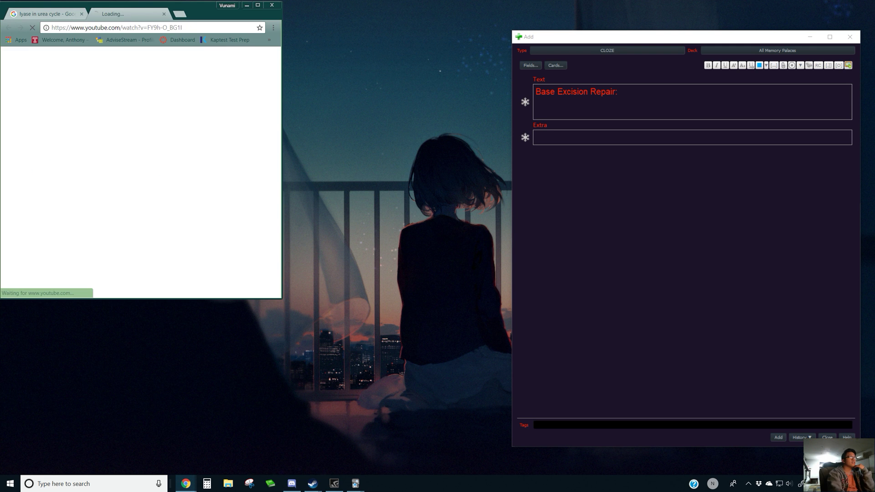
Enlarge the browser to fill the space beside the note and skip the Base Excision Repair video ahead to about 0:53.
{"action": "mouse_move", "coordinate": [214, 13]}
{"action": "left_mouse_down"}
{"action": "mouse_move", "coordinate": [253, 9]}
{"action": "mouse_move", "coordinate": [207, 9]}
{"action": "mouse_move", "coordinate": [218, 12]}
{"action": "left_mouse_up"}
{"action": "left_click_drag", "start_coordinate": [281, 294], "coordinate": [501, 462]}
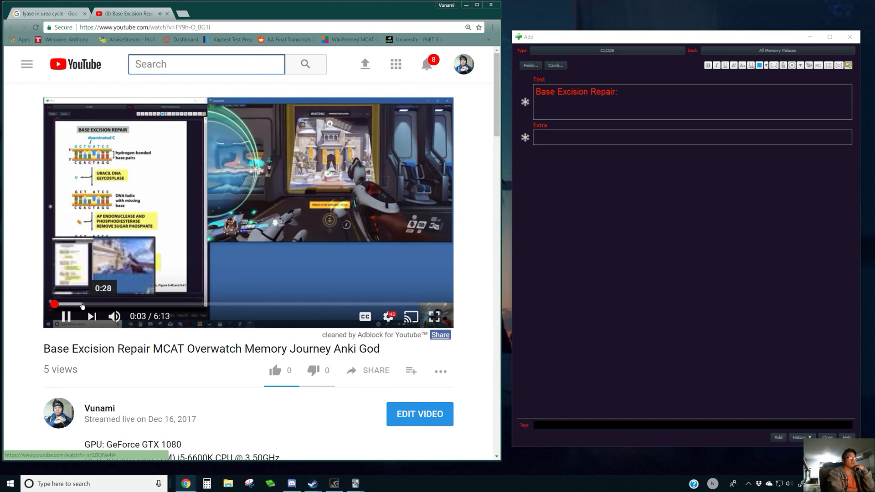
{"action": "left_click", "coordinate": [82, 304]}
{"action": "left_click", "coordinate": [107, 304]}
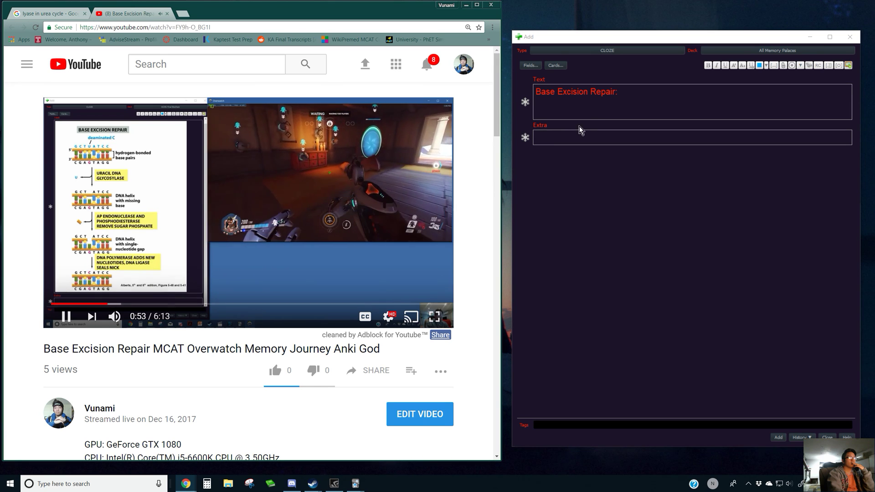
Put the cursor in the paragraph below the heading and adjust the system volume to about 34 for the video.
{"action": "left_click", "coordinate": [593, 112]}
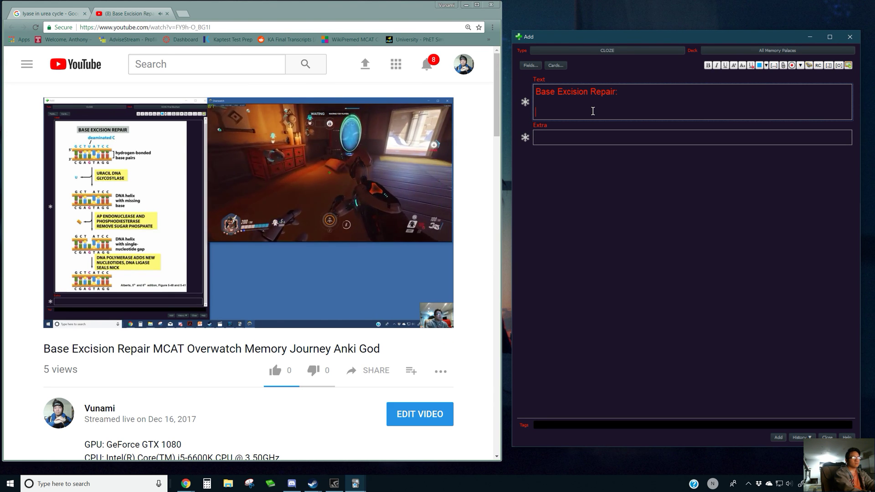
{"action": "key", "text": "XF86AudioLowerVolume"}
{"action": "key", "text": "XF86AudioRaiseVolume"}
{"action": "key", "text": "XF86AudioRaiseVolume"}
{"action": "key", "text": "XF86AudioRaiseVolume"}
{"action": "key", "text": "XF86AudioRaiseVolume"}
{"action": "key", "text": "XF86AudioRaiseVolume"}
{"action": "key", "text": "XF86AudioRaiseVolume"}
{"action": "key", "text": "XF86AudioRaiseVolume"}
{"action": "key", "text": "XF86AudioRaiseVolume"}
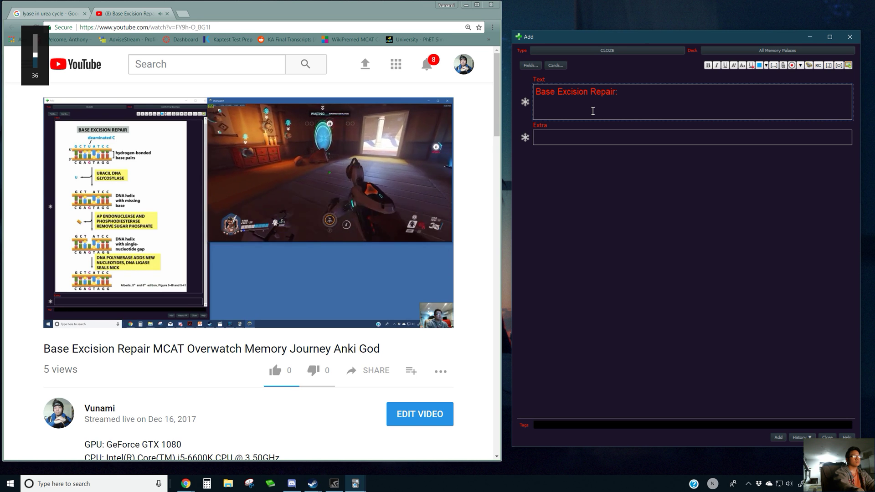
{"action": "key", "text": "XF86AudioLowerVolume"}
{"action": "key", "text": "XF86AudioLowerVolume"}
{"action": "key", "text": "XF86AudioLowerVolume"}
{"action": "key", "text": "XF86AudioLowerVolume"}
{"action": "key", "text": "XF86AudioLowerVolume"}
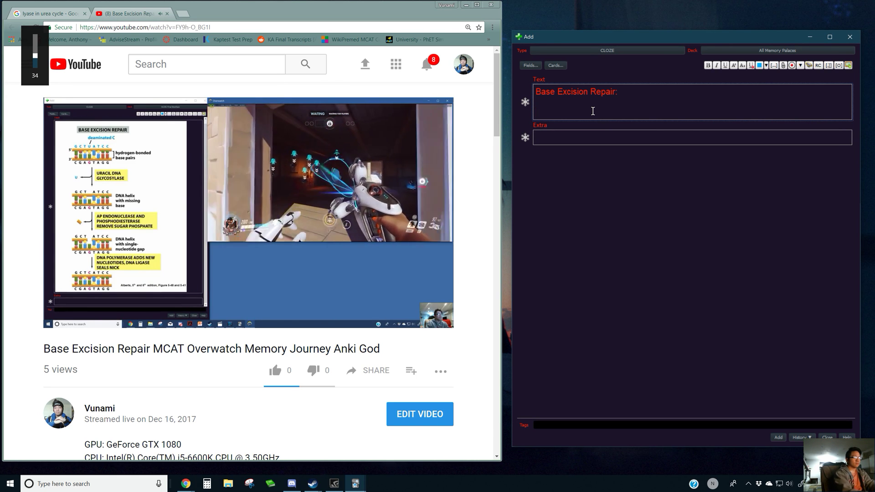
{"action": "key", "text": "XF86AudioLowerVolume"}
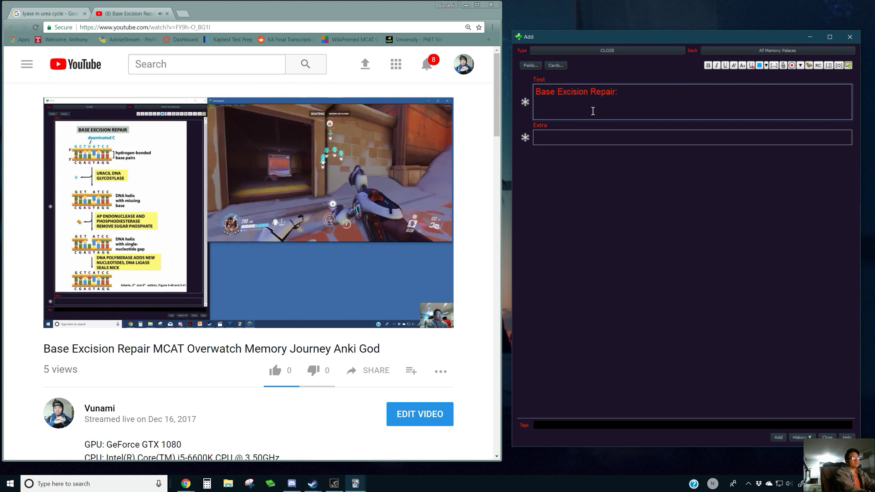
Extend the note's heading to "Base Excision Repair Steps:" and return to the paragraph below it.
{"action": "left_click", "coordinate": [616, 91]}
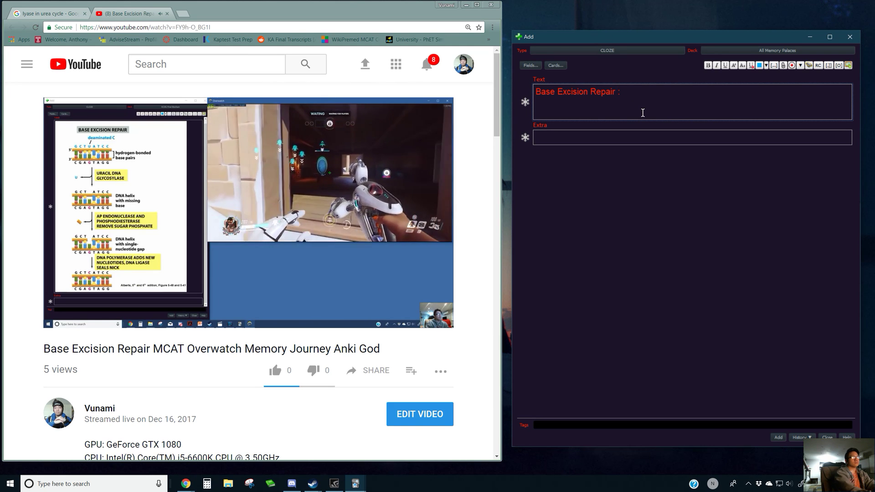
{"action": "type", "text": "Steps"}
{"action": "key", "text": "End"}
{"action": "key", "text": "Return"}
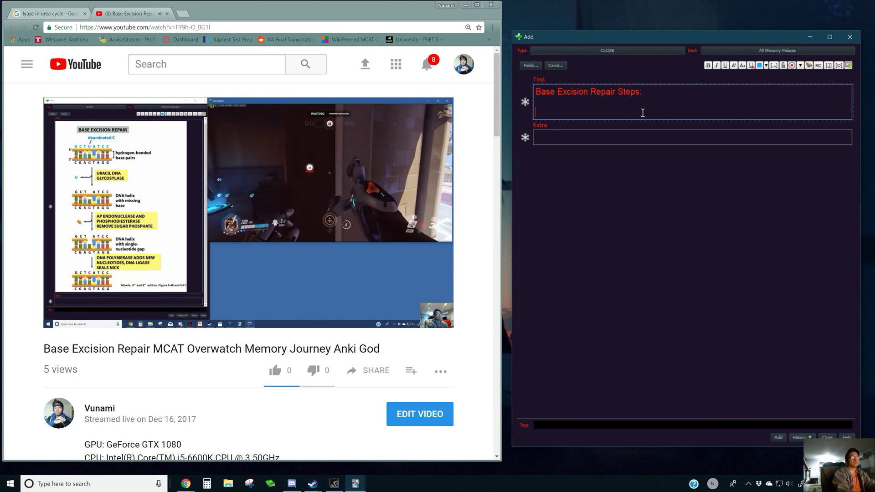
Write "C to U mutation occurred d/t UV radiation" as the first line below the heading.
{"action": "type", "text": "C to U"}
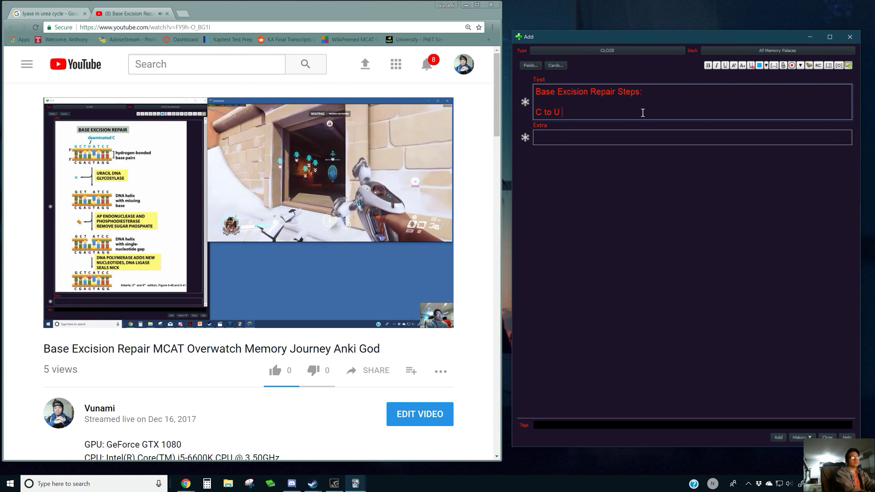
{"action": "type", "text": " mutation "}
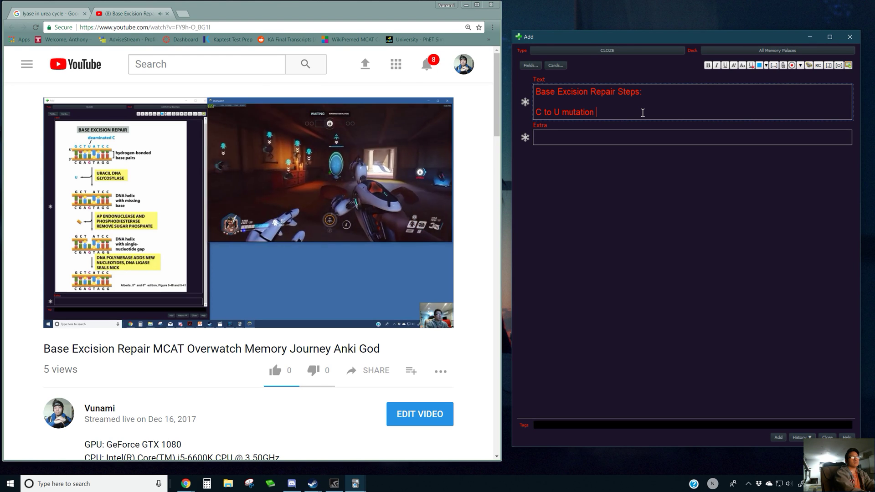
{"action": "type", "text": "occurred "}
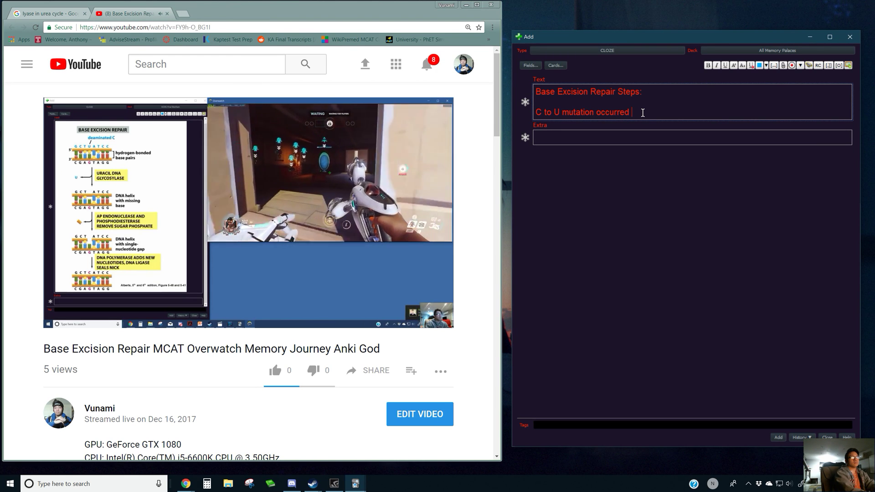
{"action": "type", "text": "d/t"}
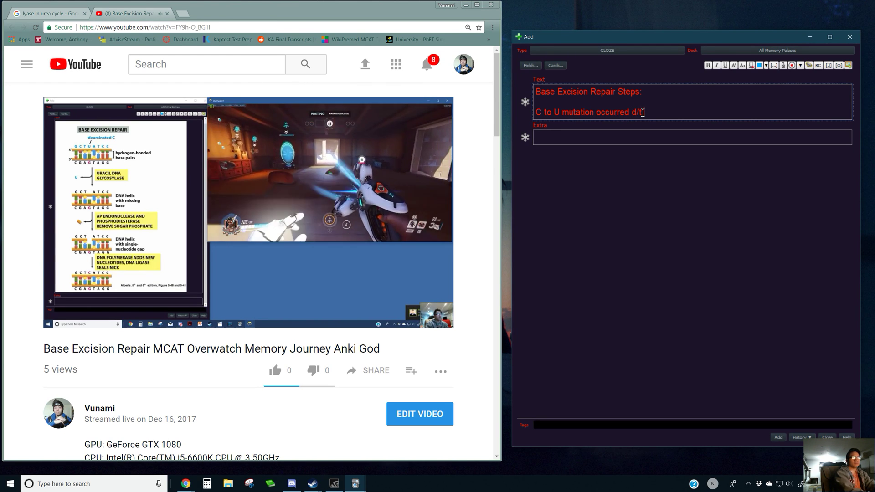
{"action": "type", "text": " UV radiatio"}
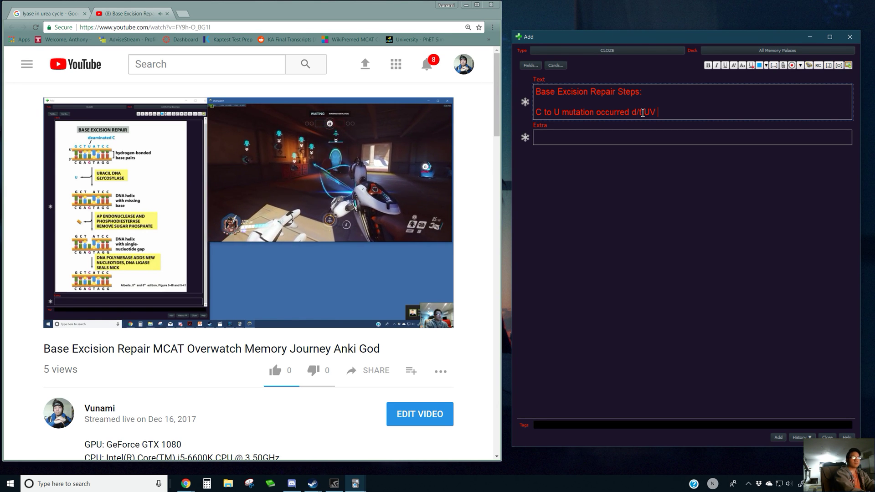
{"action": "key", "text": "BackSpace"}
{"action": "key", "text": "BackSpace"}
{"action": "key", "text": "BackSpace"}
{"action": "key", "text": "BackSpace"}
{"action": "key", "text": "BackSpace"}
{"action": "key", "text": "BackSpace"}
{"action": "key", "text": "BackSpace"}
{"action": "key", "text": "BackSpace"}
{"action": "key", "text": "BackSpace"}
{"action": "key", "text": "BackSpace"}
{"action": "key", "text": "BackSpace"}
{"action": "key", "text": "BackSpace"}
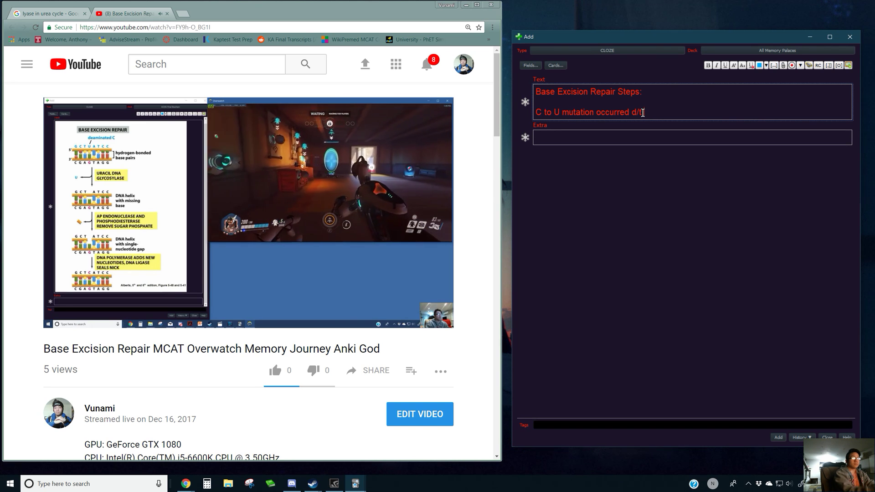
{"action": "type", "text": "UV radiation"}
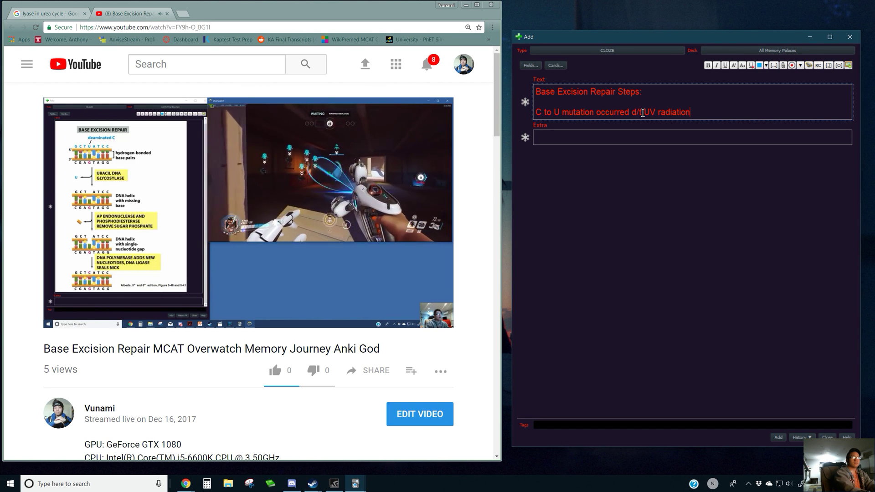
Change the note's heading to "Base Excision Repair Purpose + Steps:" and return to a new paragraph below the mutation line.
{"action": "key", "text": "Return"}
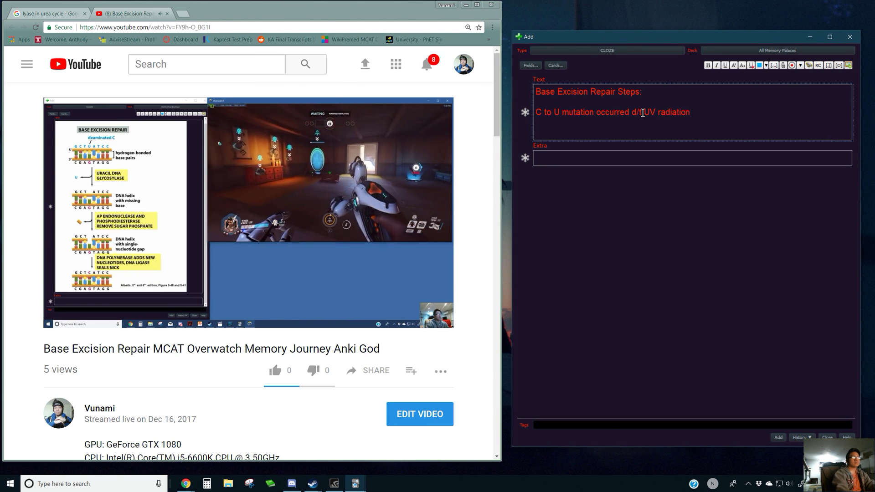
{"action": "left_click", "coordinate": [617, 92]}
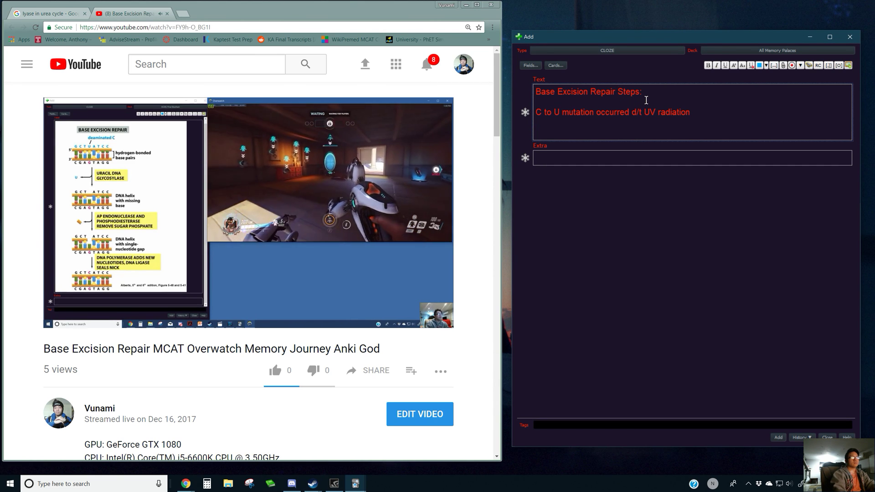
{"action": "type", "text": "Purpose "}
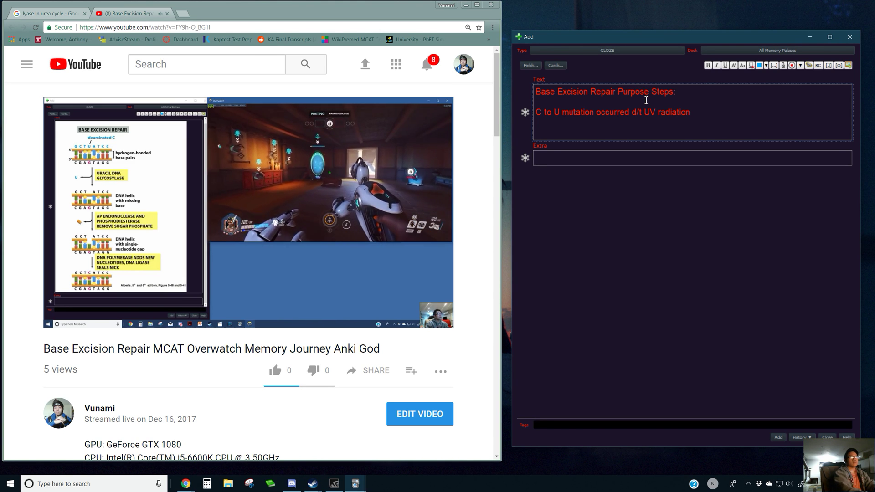
{"action": "type", "text": "+"}
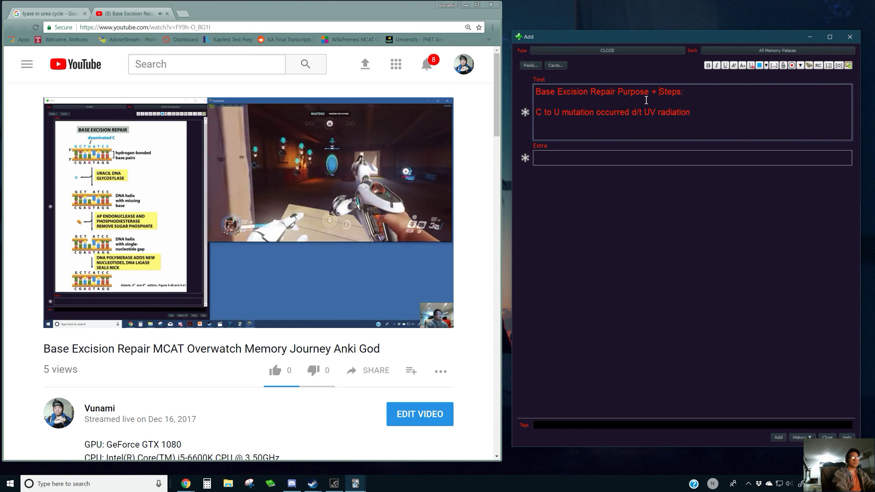
{"action": "left_click", "coordinate": [665, 131]}
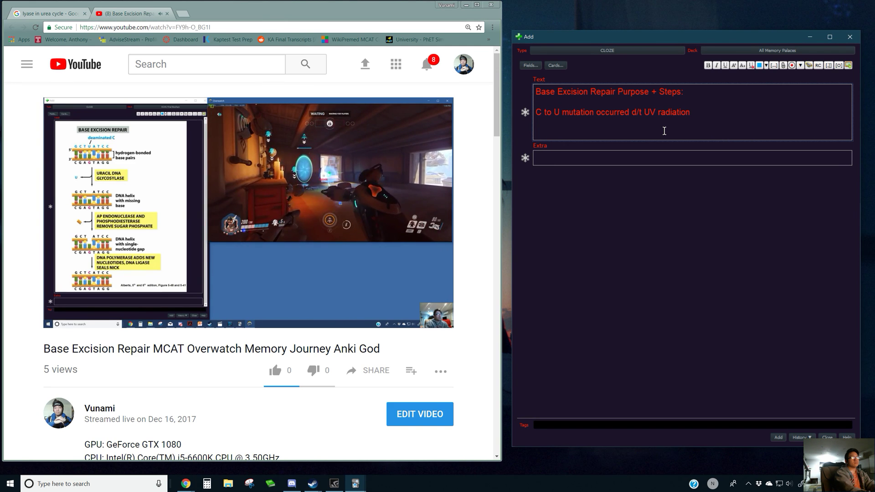
Write "Uracil removed by glycosylase" below the mutation line and start a new paragraph.
{"action": "type", "text": "Uracil"}
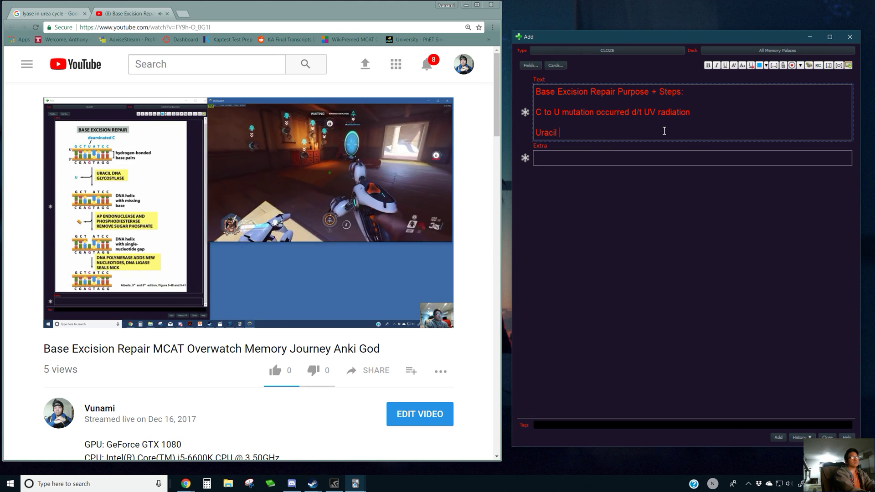
{"action": "type", "text": " removed"}
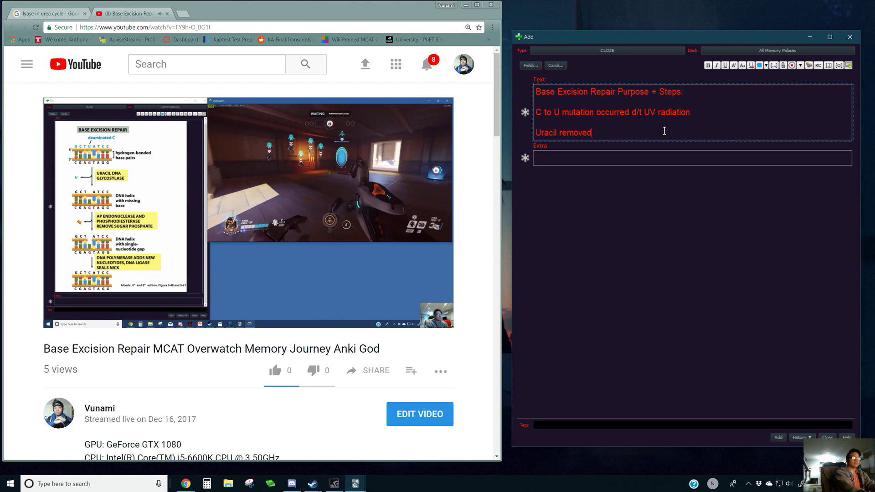
{"action": "key", "text": "Return"}
{"action": "key", "text": "Return"}
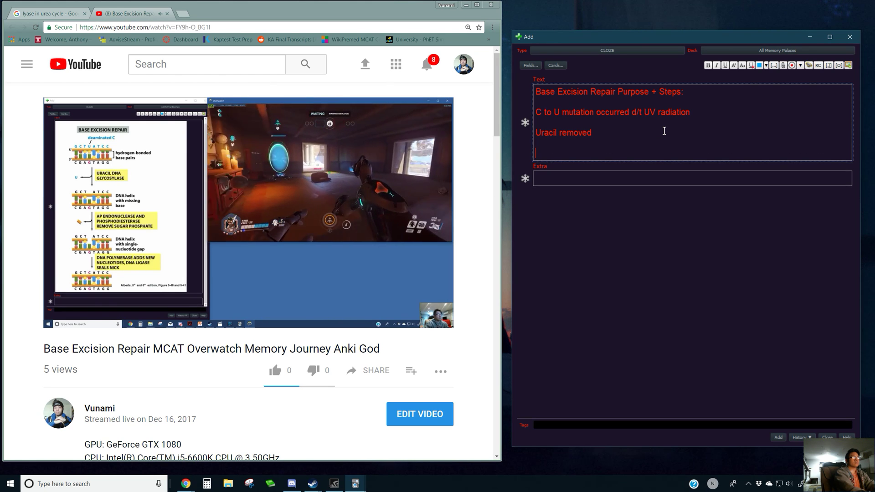
{"action": "key", "text": "BackSpace"}
{"action": "key", "text": "BackSpace"}
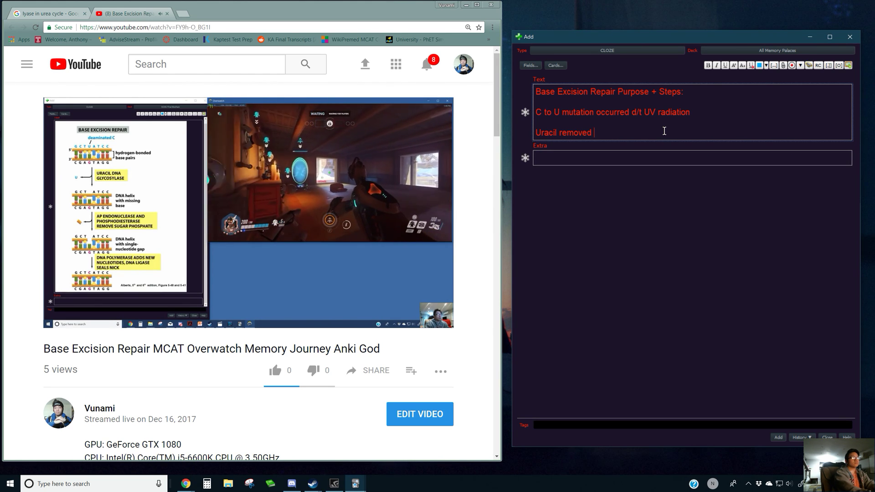
{"action": "type", "text": "by glyc"}
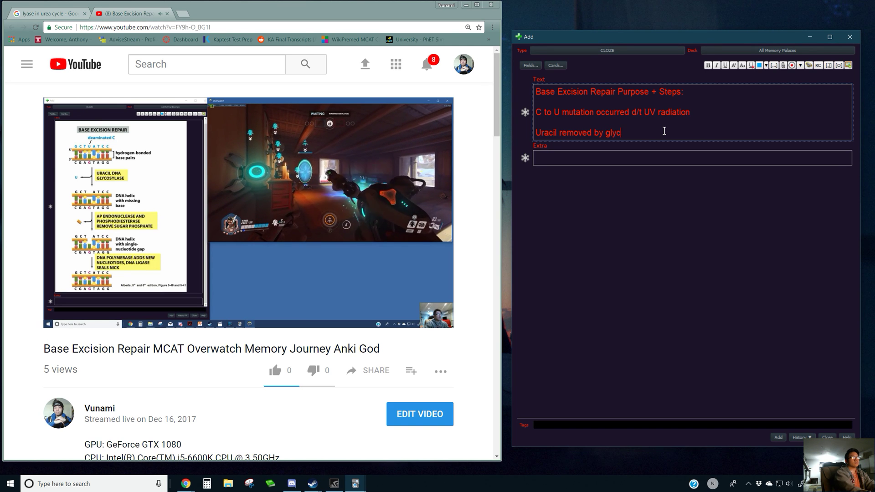
{"action": "type", "text": "osyla"}
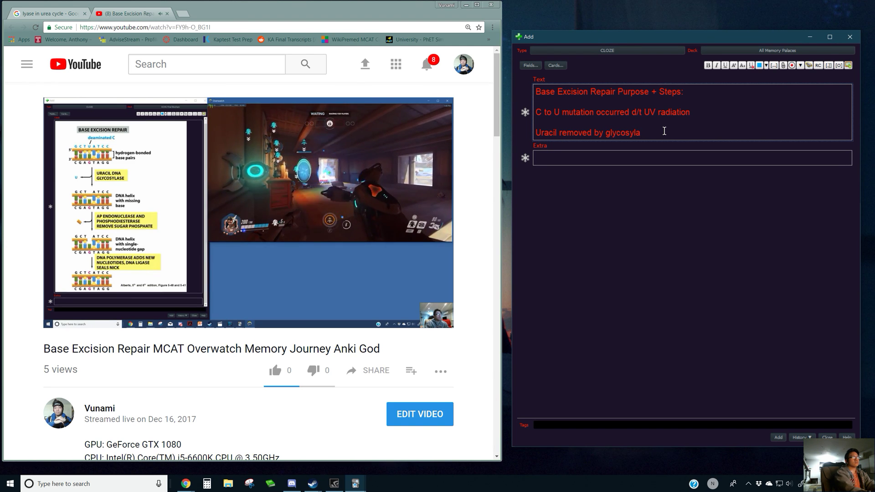
{"action": "type", "text": "se"}
{"action": "key", "text": "Return"}
{"action": "key", "text": "Return"}
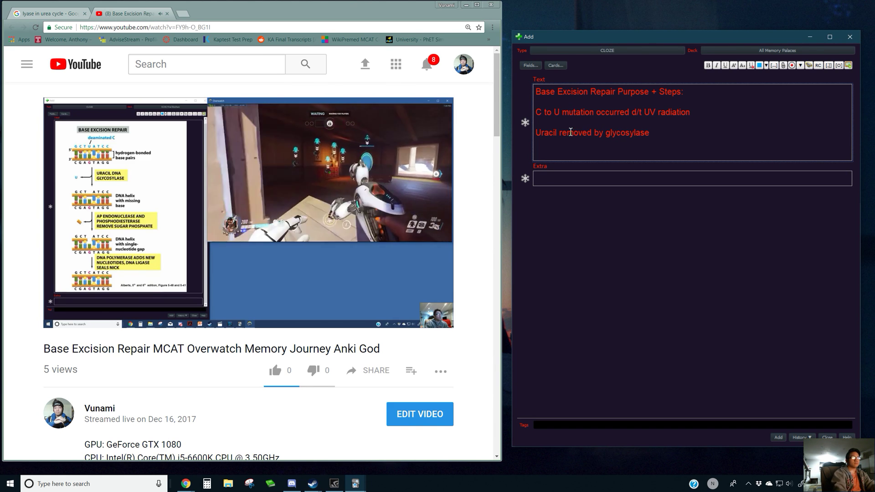
Number the uracil line "1.)" and begin the paragraph below it with "2.)".
{"action": "left_click", "coordinate": [538, 133]}
{"action": "type", "text": "1 )"}
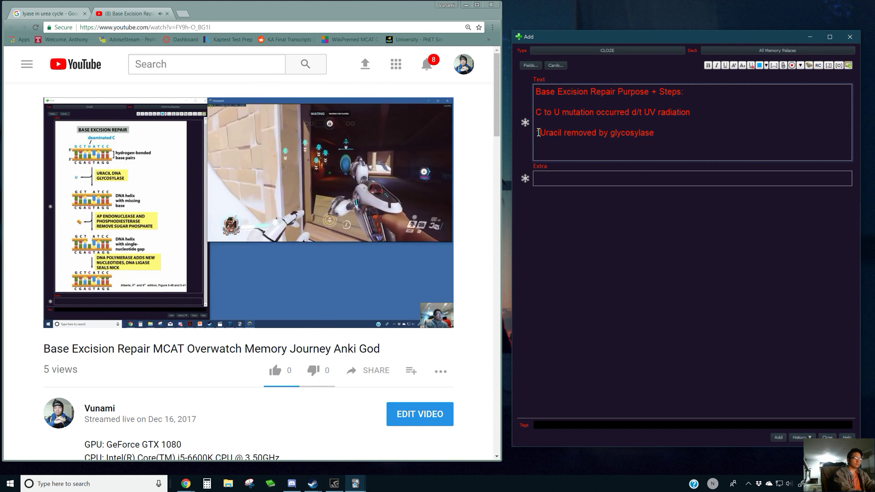
{"action": "key", "text": "Down"}
{"action": "type", "text": "2"}
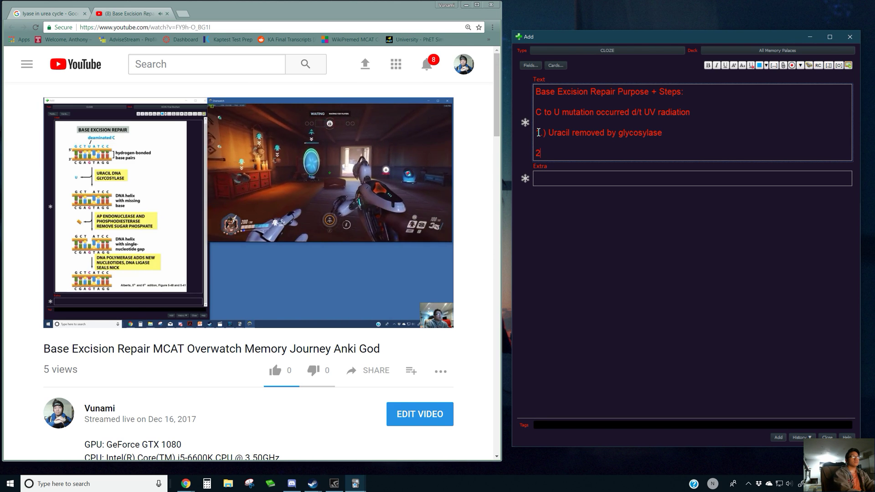
{"action": "type", "text": ".)"}
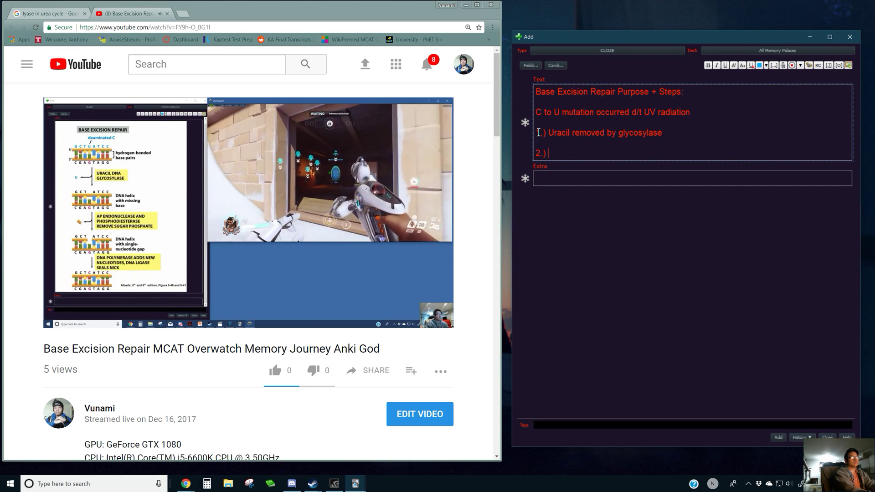
Write "phosphodiesterase and endonuclease to remove sugar phosphate" as item 2 and start item "3.)".
{"action": "type", "text": " phosphodiesterase"}
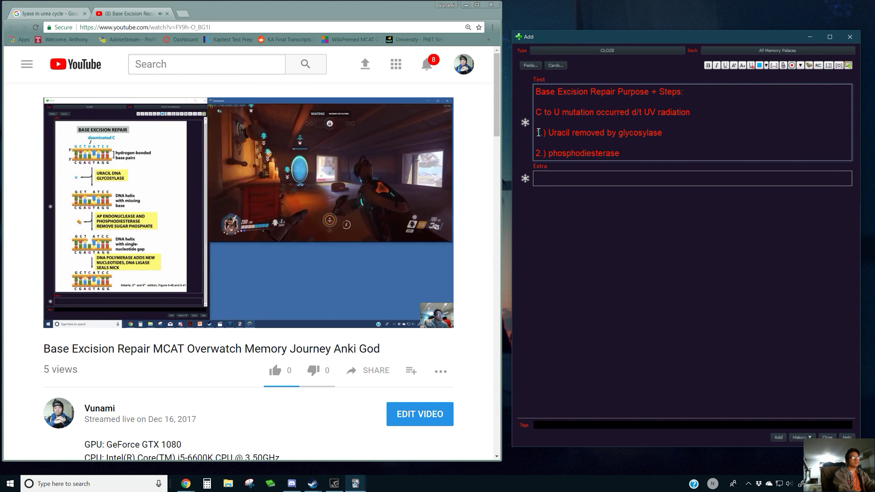
{"action": "type", "text": "and "}
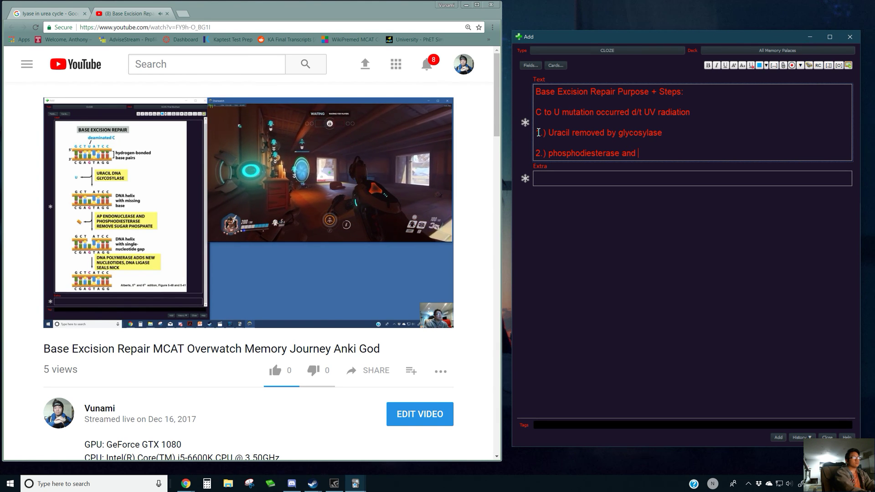
{"action": "type", "text": "pho"}
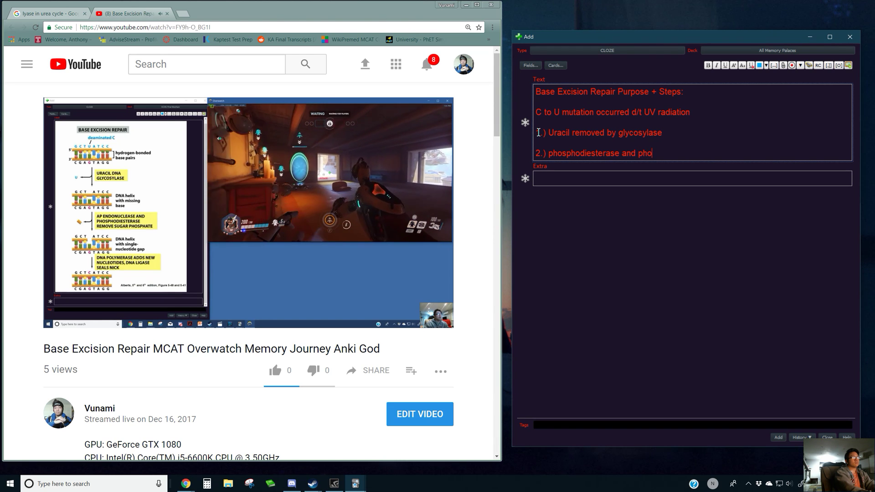
{"action": "key", "text": "BackSpace"}
{"action": "key", "text": "BackSpace"}
{"action": "key", "text": "BackSpace"}
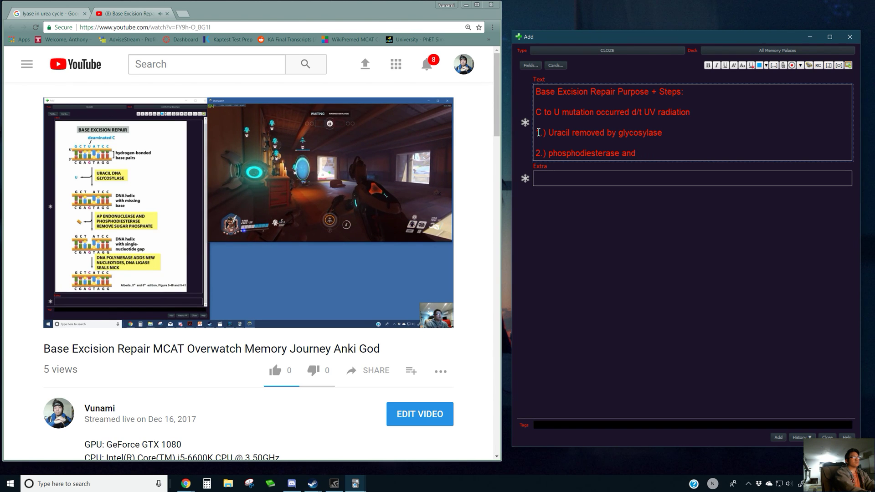
{"action": "type", "text": "sug"}
{"action": "key", "text": "BackSpace"}
{"action": "key", "text": "BackSpace"}
{"action": "key", "text": "BackSpace"}
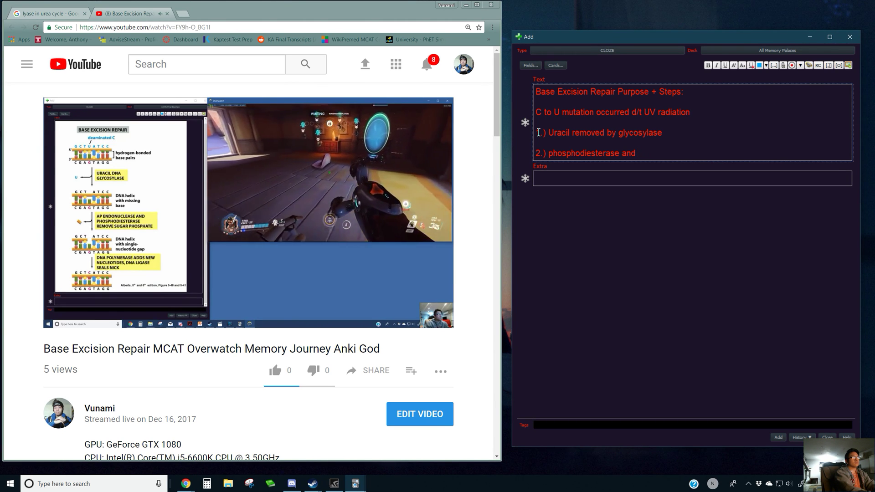
{"action": "type", "text": "endonuclease "}
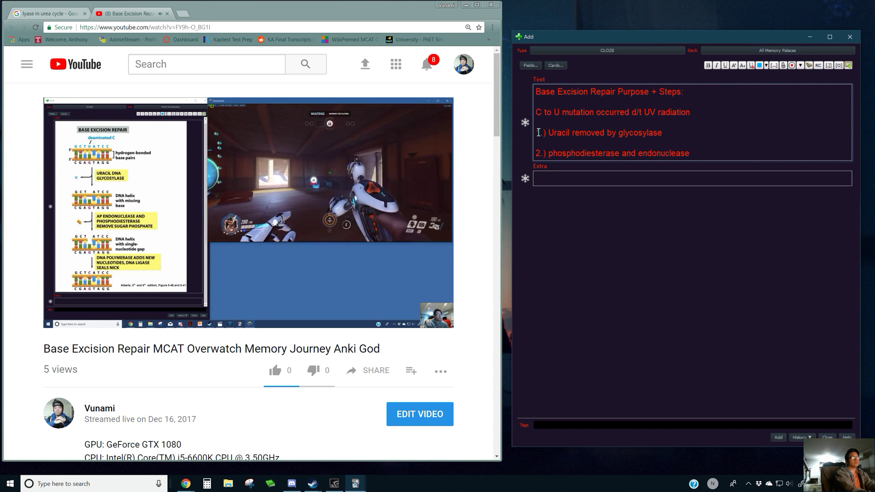
{"action": "type", "text": "to remo"}
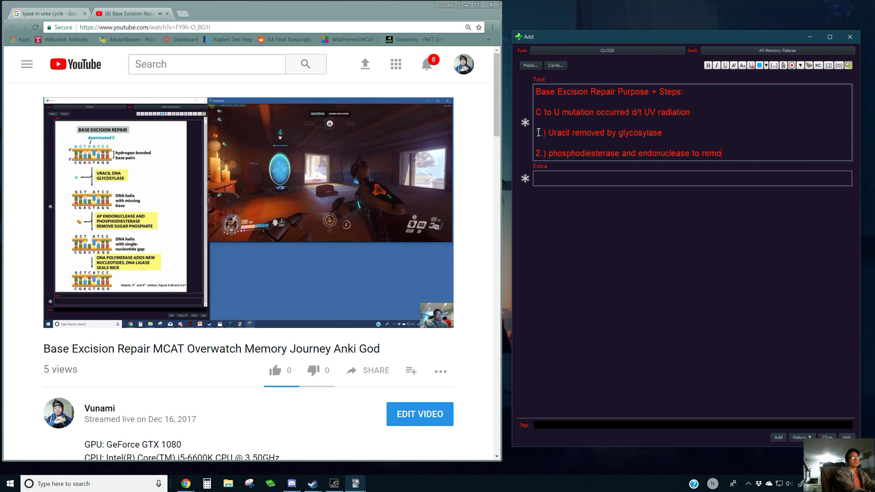
{"action": "type", "text": "ve sugar phosphate"}
{"action": "key", "text": "Return"}
{"action": "type", "text": "3."}
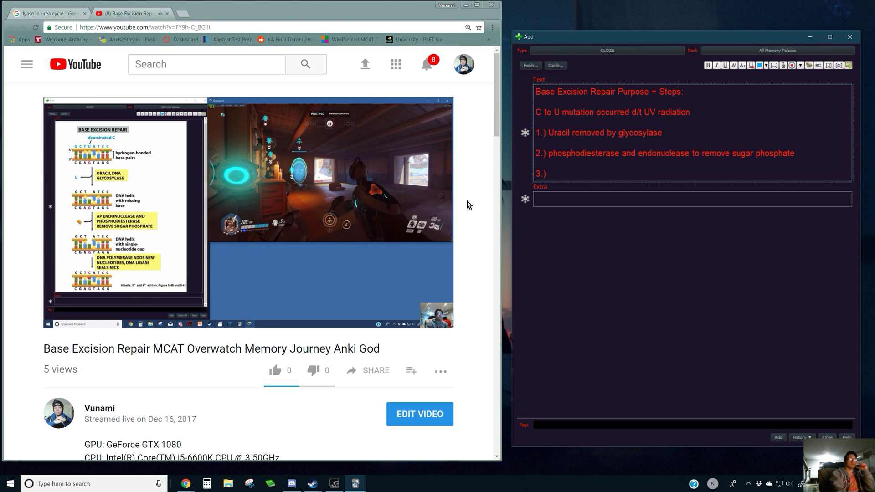
Insert "AP" before "endonuclease" in item 2 and return to the end of item 3.
{"action": "left_click", "coordinate": [638, 154]}
{"action": "type", "text": "AP"}
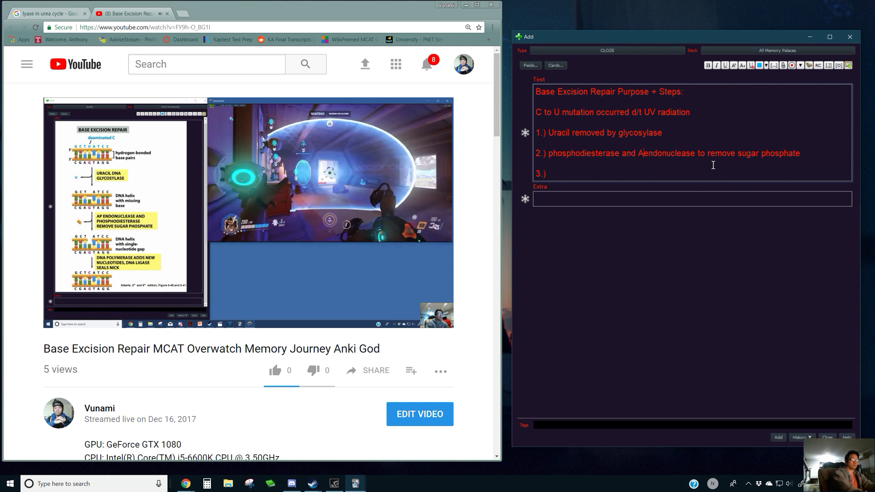
{"action": "key", "text": "ctrl+End"}
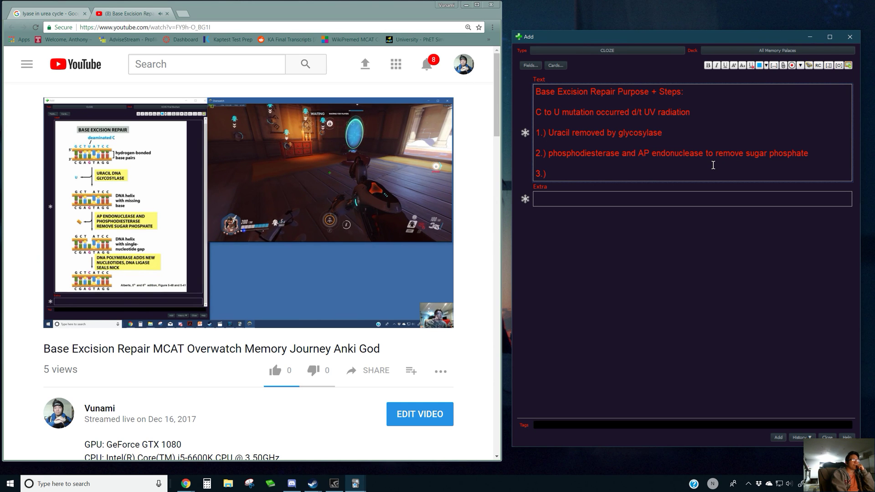
Write "DNA polymerase and Ligase used to seal nick" as the text of item 3.
{"action": "type", "text": "DNA polymer"}
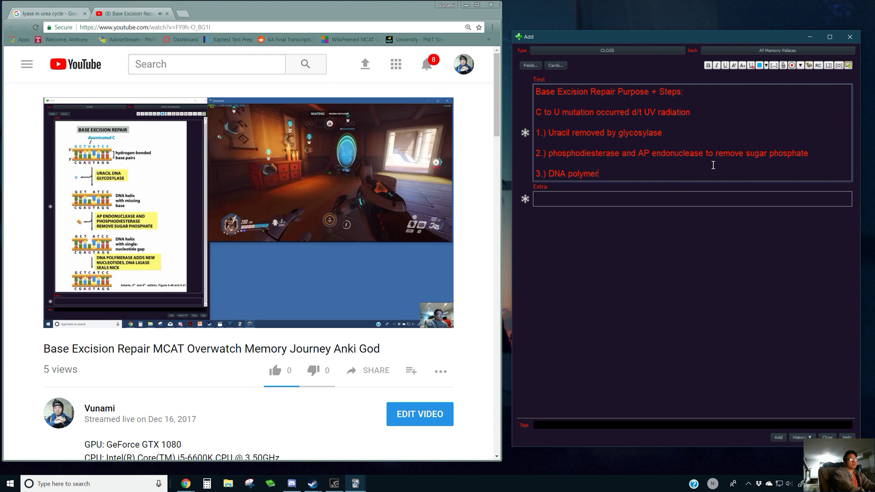
{"action": "type", "text": "ase adds"}
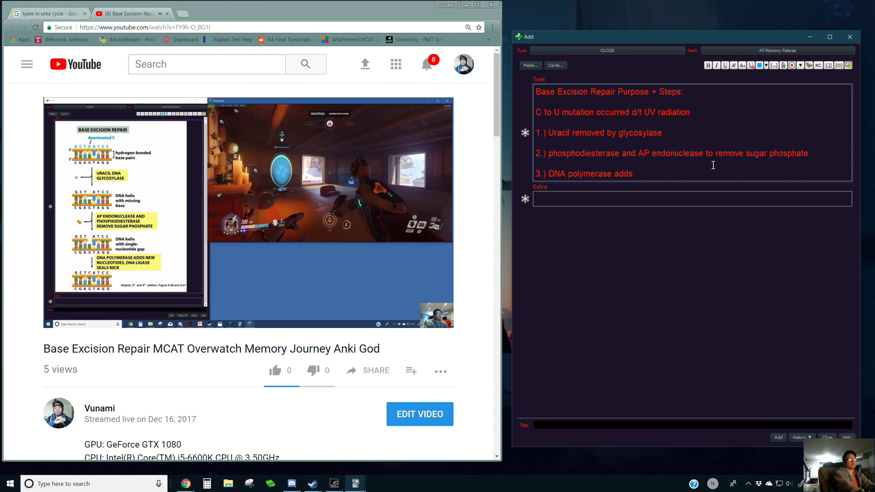
{"action": "key", "text": "BackSpace"}
{"action": "key", "text": "BackSpace"}
{"action": "type", "text": "nd"}
{"action": "key", "text": "BackSpace"}
{"action": "key", "text": "BackSpace"}
{"action": "type", "text": "nd Ligase used to seal nick"}
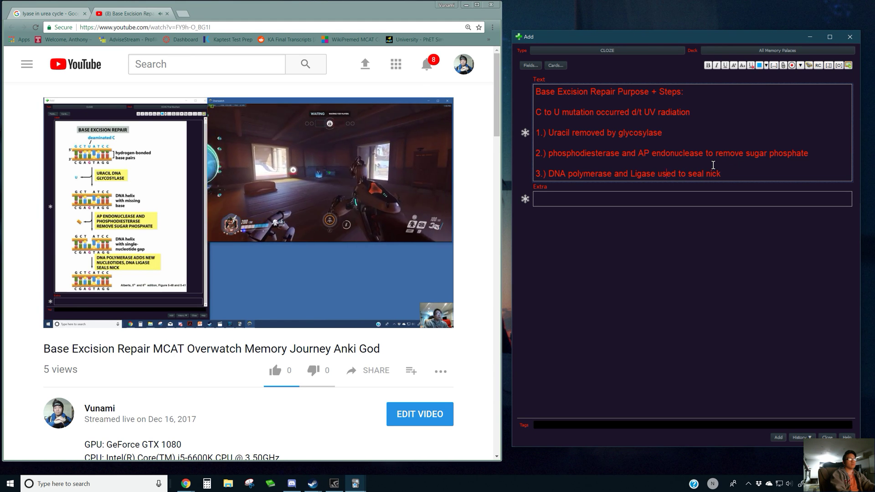
Split item 3 after "DNA polymerase" so that "and Ligase used to seal nick" stands in its own paragraph.
{"action": "key", "text": "Left"}
{"action": "key", "text": "Left"}
{"action": "key", "text": "Left"}
{"action": "key", "text": "Left"}
{"action": "key", "text": "Left"}
{"action": "key", "text": "Left"}
{"action": "key", "text": "Left"}
{"action": "key", "text": "Left"}
{"action": "key", "text": "Left"}
{"action": "key", "text": "Left"}
{"action": "key", "text": "Left"}
{"action": "key", "text": "Left"}
{"action": "key", "text": "Left"}
{"action": "key", "text": "Left"}
{"action": "key", "text": "Left"}
{"action": "key", "text": "Return"}
{"action": "key", "text": "Return"}
{"action": "key", "text": "Up"}
{"action": "key", "text": "Up"}
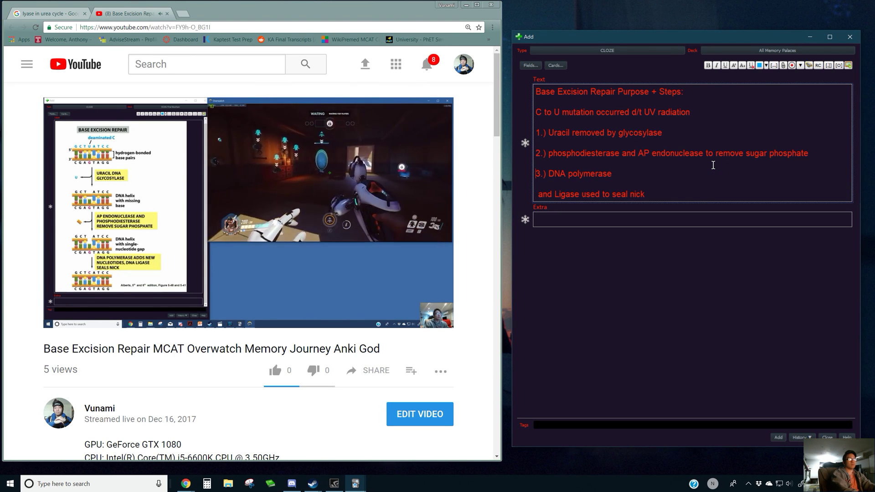
Complete item 3 with "adds new nucleotides" and replace "and" before "Ligase" with the number "4.)".
{"action": "left_click", "coordinate": [613, 176]}
{"action": "type", "text": "adds new nucleotides"}
{"action": "key", "text": "Down"}
{"action": "key", "text": "Down"}
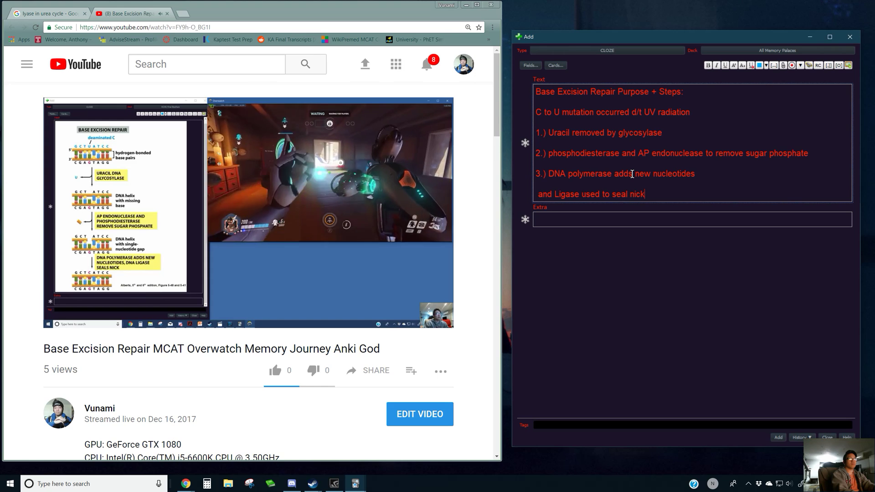
{"action": "left_click_drag", "start_coordinate": [555, 196], "coordinate": [530, 199]}
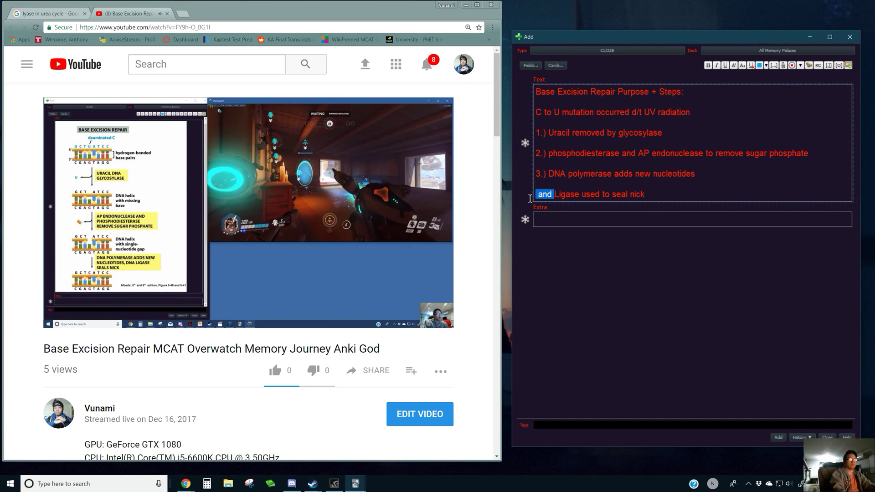
{"action": "type", "text": "4.)"}
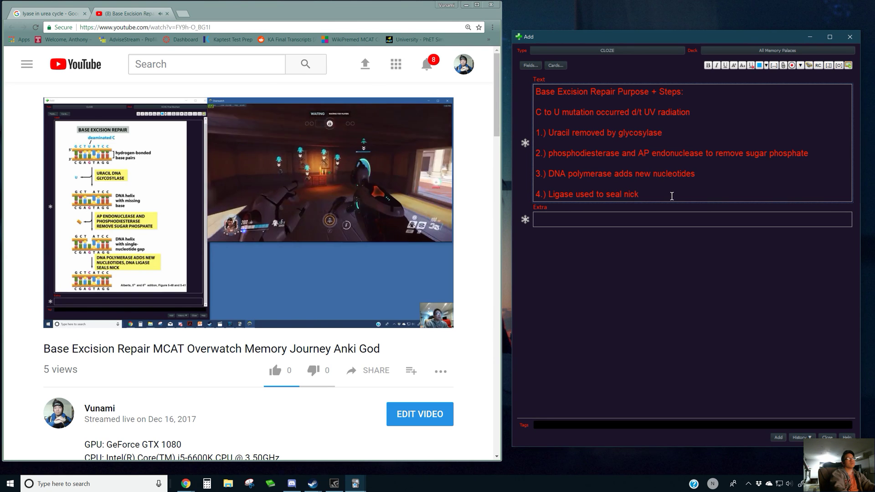
Enclose all lines below the heading in cloze c1 and copy the Base Excision Repair video's URL into the note's Extra field.
{"action": "left_click_drag", "start_coordinate": [672, 196], "coordinate": [535, 112]}
{"action": "key", "text": "ctrl+shift+c"}
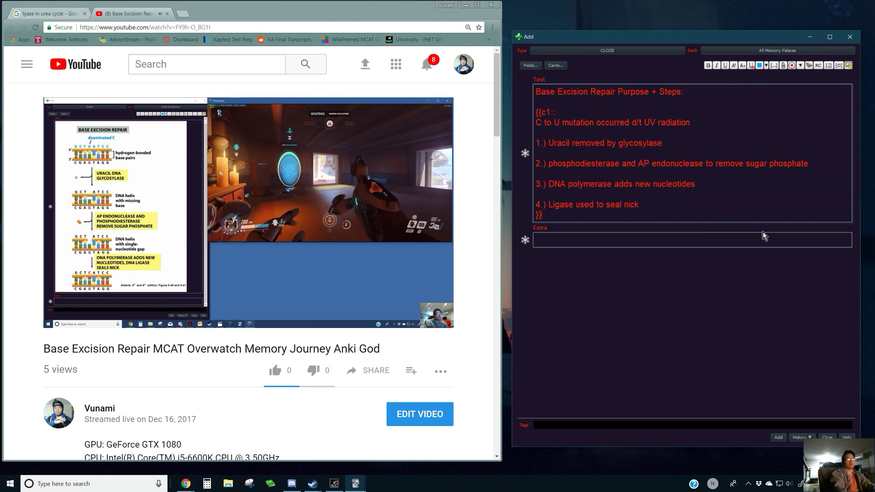
{"action": "mouse_move", "coordinate": [248, 287]}
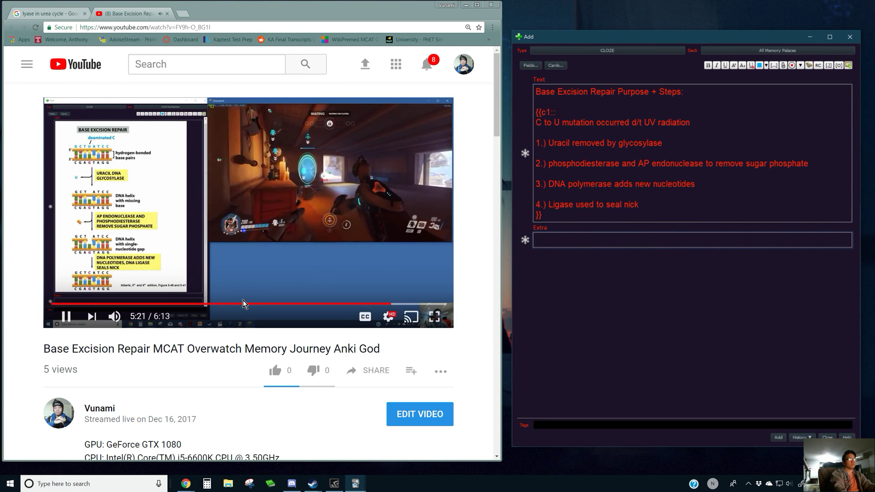
{"action": "left_click", "coordinate": [206, 27]}
{"action": "left_click", "coordinate": [561, 241]}
{"action": "key", "text": "ctrl+v"}
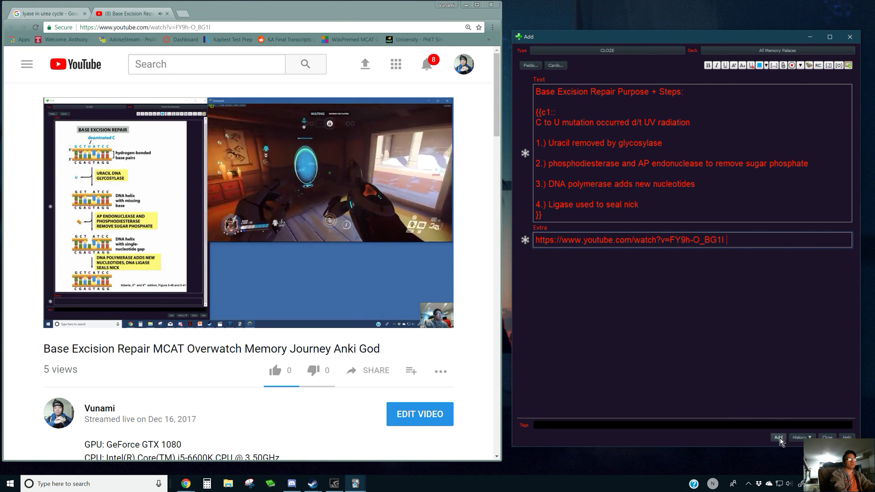
Pause the Base Excision Repair video and add the finished Base Excision Repair note to the All Memory Palaces deck.
{"action": "mouse_move", "coordinate": [260, 187]}
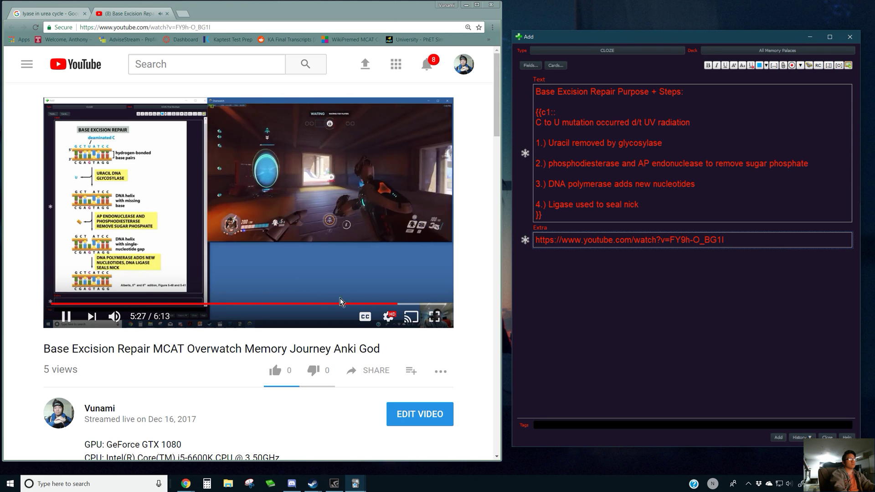
{"action": "left_click", "coordinate": [212, 255]}
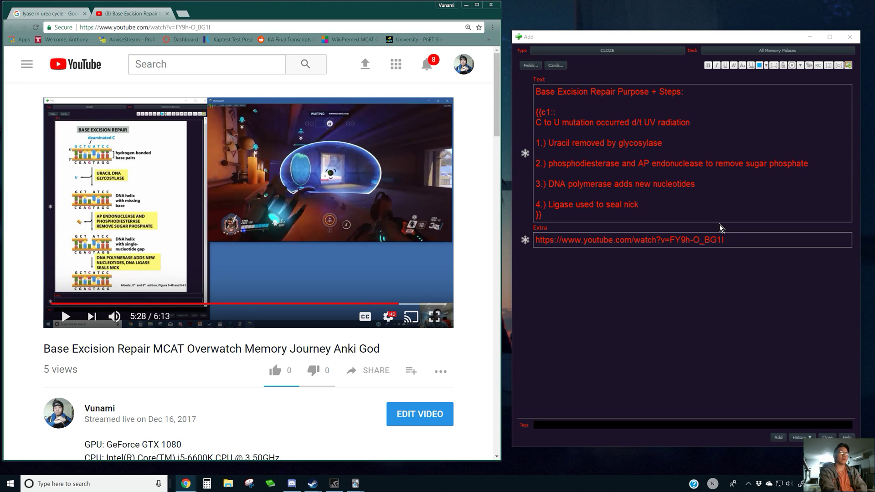
{"action": "left_click", "coordinate": [720, 214]}
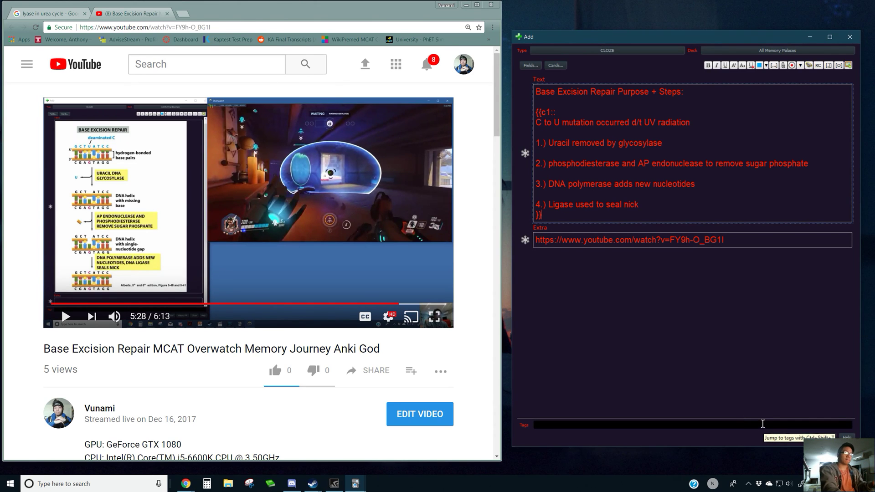
{"action": "left_click", "coordinate": [778, 438]}
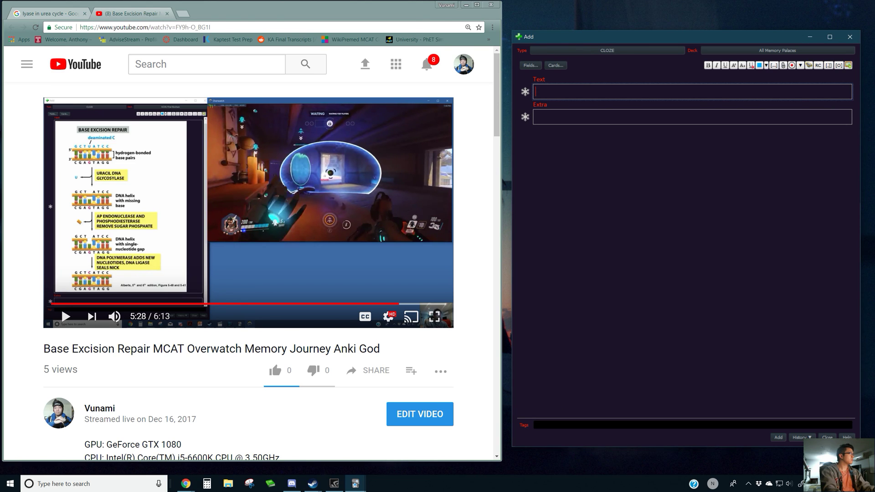
Replace the Base Excision Repair video with "Learn 3 Main Brain Structures In OverWatch w/ Anki God" and play it full screen from about 0:35.
{"action": "key", "text": "alt+Tab"}
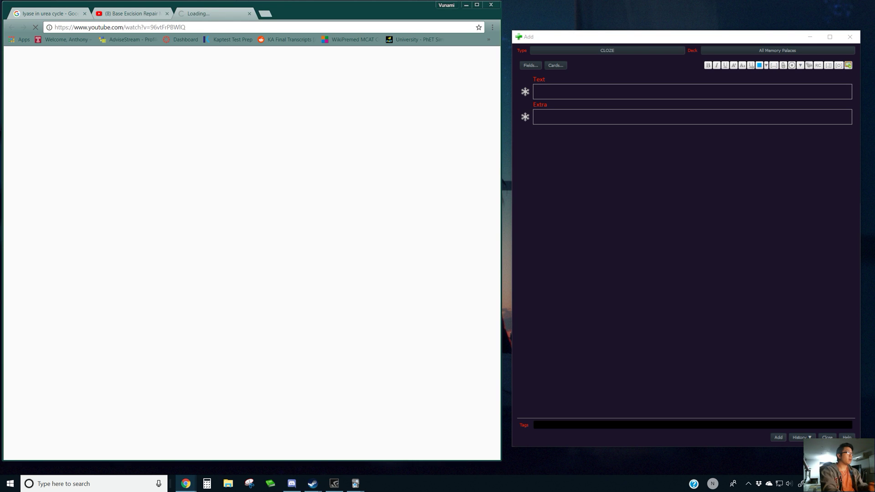
{"action": "middle_click", "coordinate": [123, 13]}
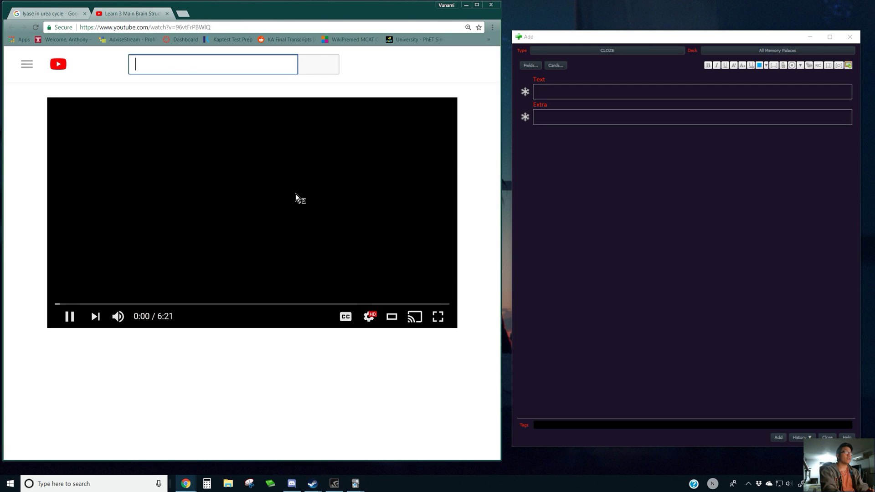
{"action": "left_click", "coordinate": [224, 232]}
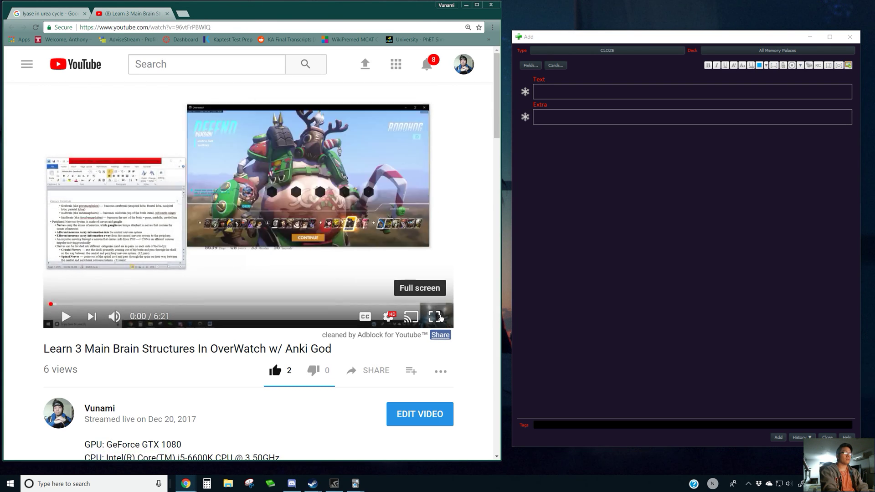
{"action": "left_click", "coordinate": [88, 302]}
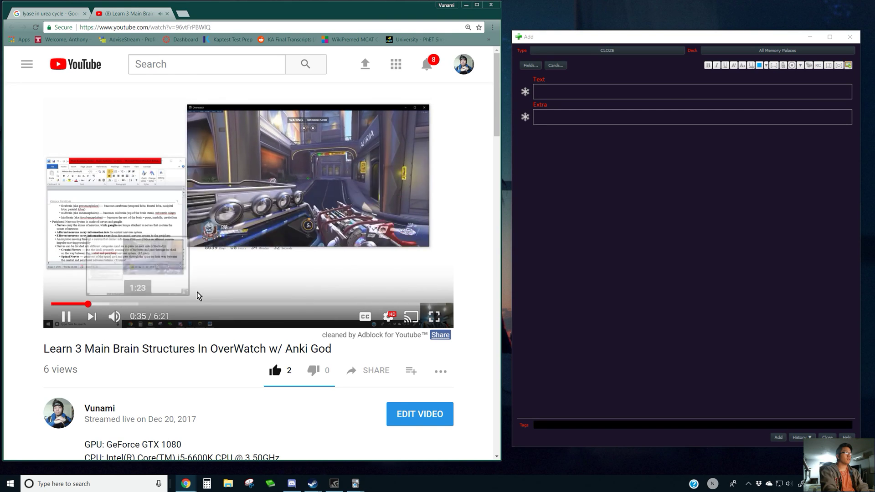
{"action": "left_click", "coordinate": [623, 93]}
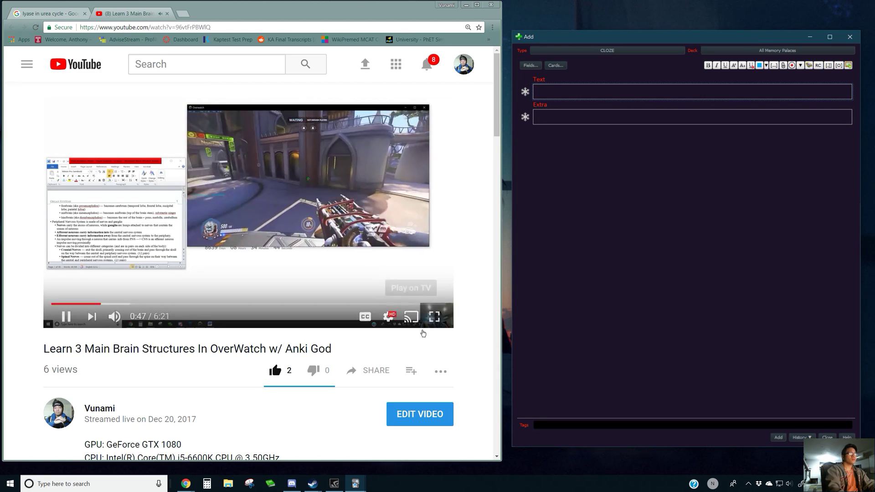
{"action": "left_click", "coordinate": [435, 318]}
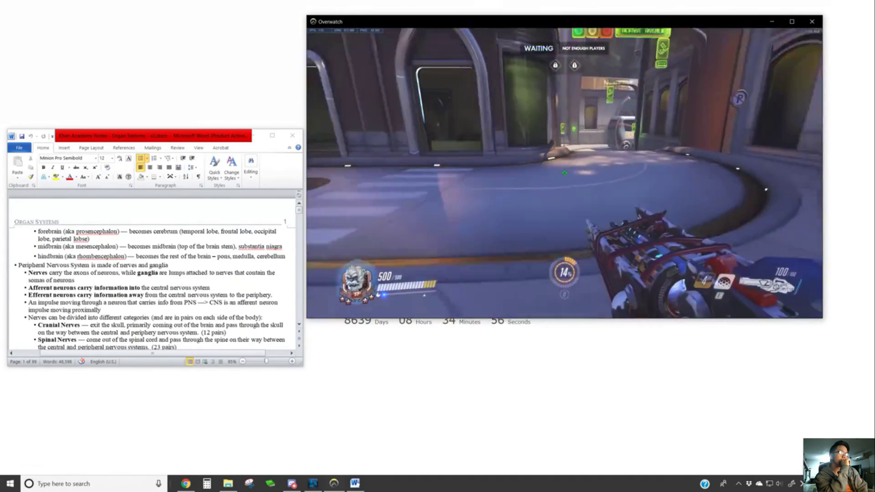
{"action": "key", "text": "w"}
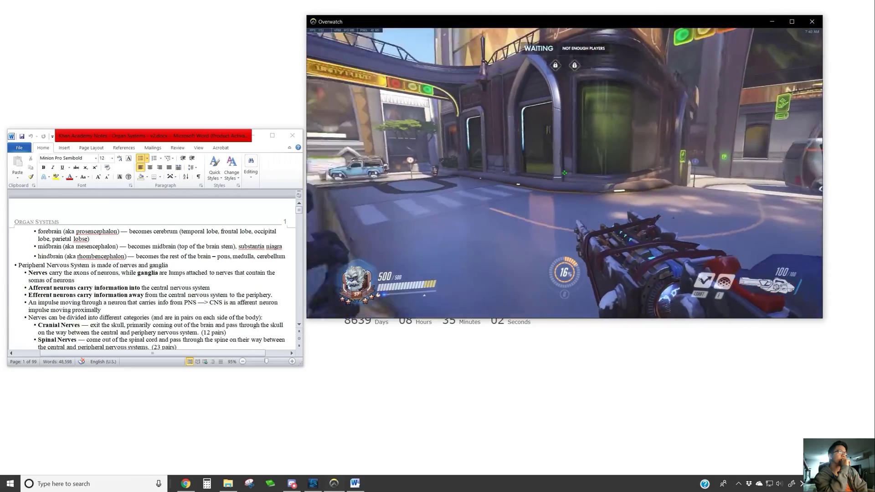
{"action": "key", "text": "shift"}
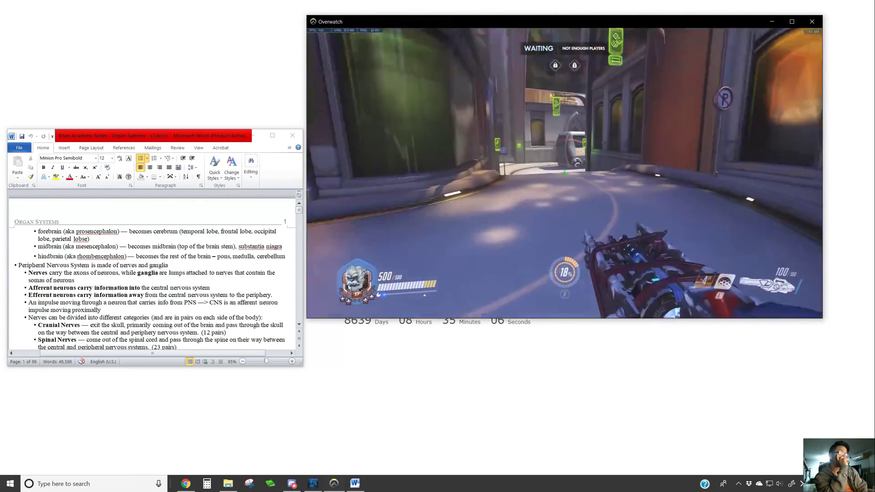
{"action": "key", "text": "w"}
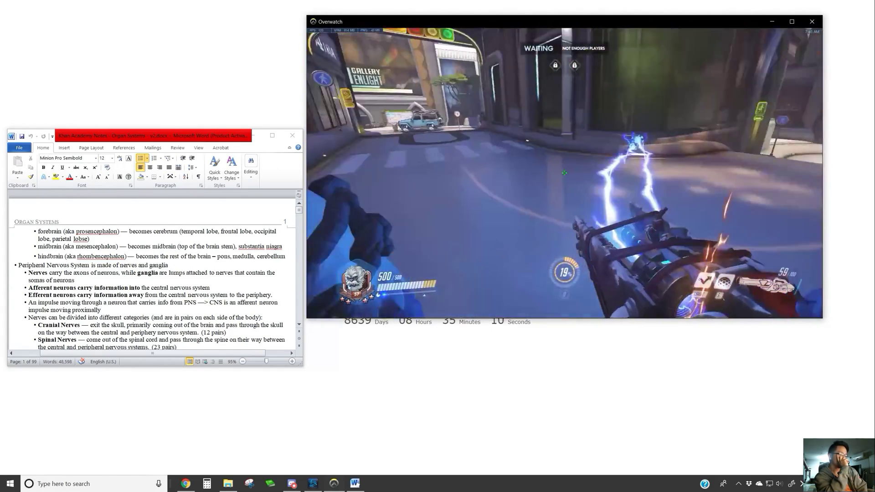
{"action": "key", "text": "w"}
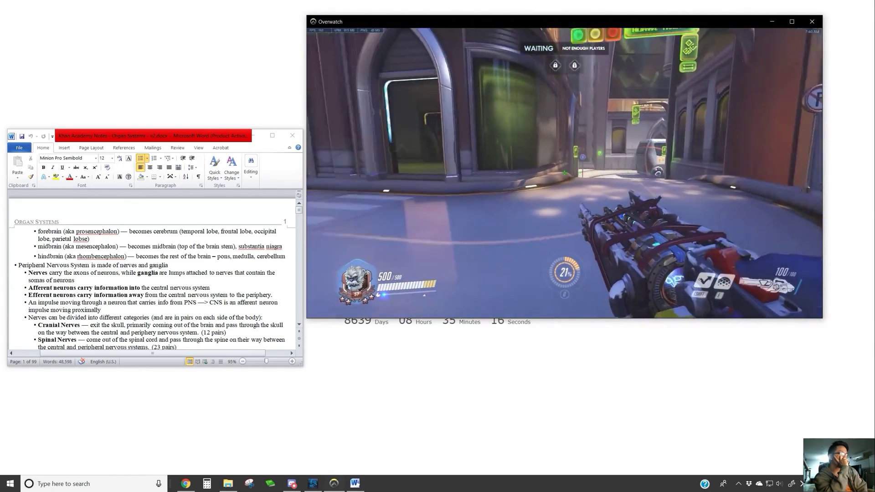
{"action": "key", "text": "w"}
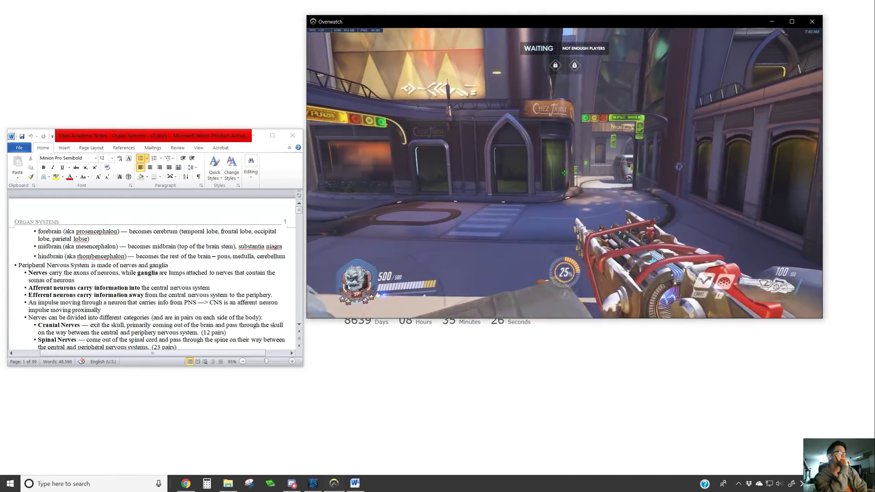
{"action": "key", "text": "shift"}
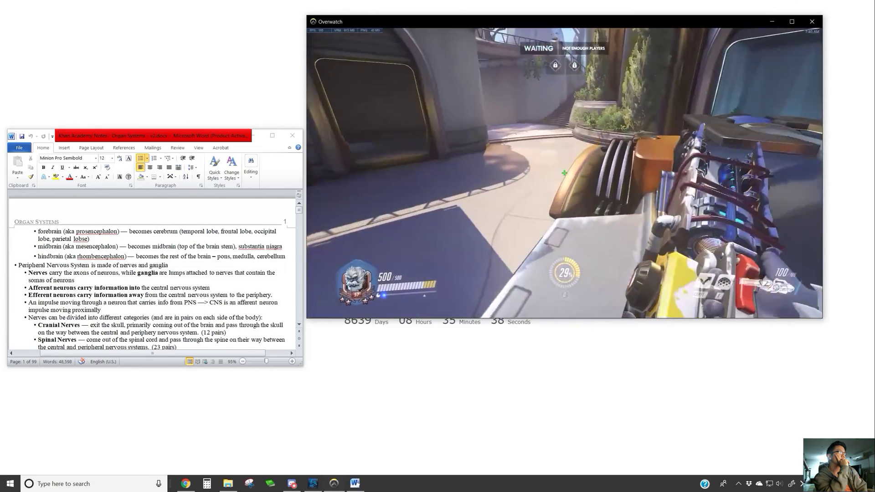
{"action": "key", "text": "r"}
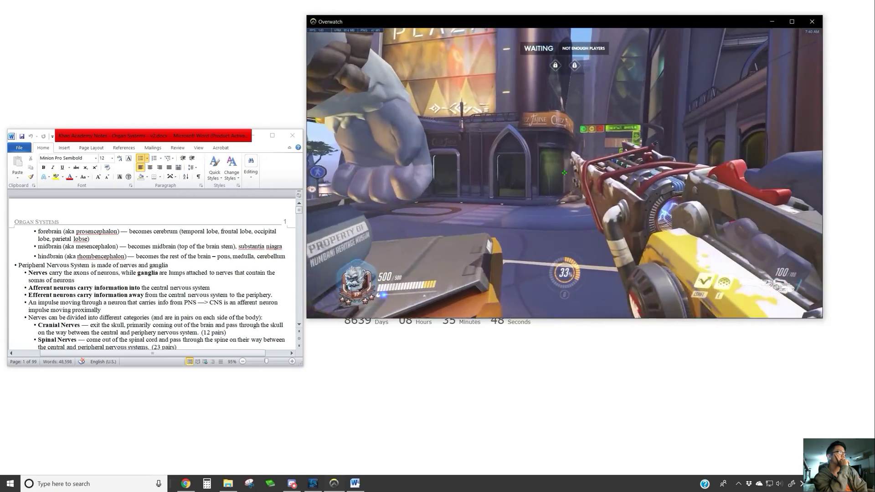
{"action": "key", "text": "c"}
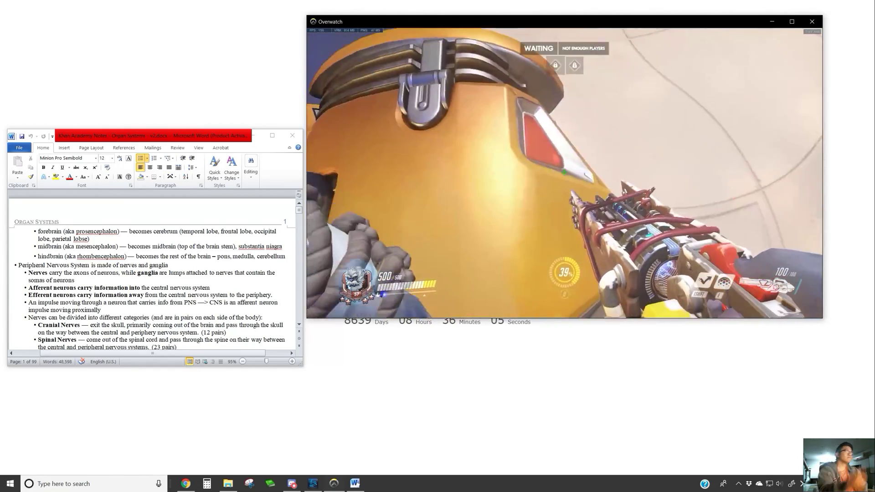
Take the video out of full screen and enter "3 main brain structures:" as the heading in the new cloze card's Text field.
{"action": "mouse_move", "coordinate": [576, 463]}
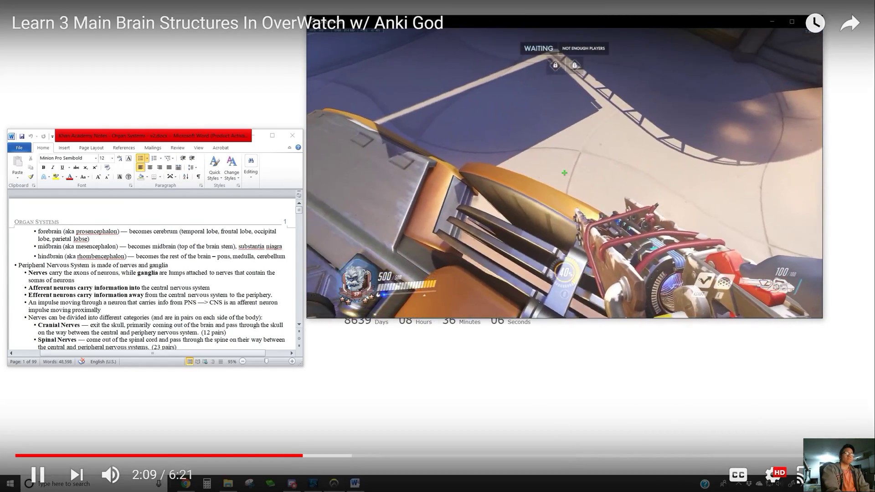
{"action": "left_click", "coordinate": [801, 475]}
{"action": "left_click", "coordinate": [619, 94]}
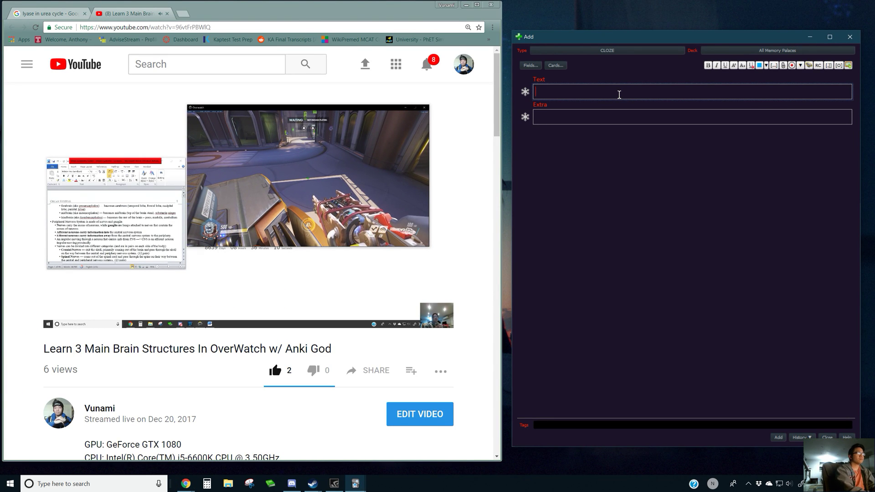
{"action": "type", "text": "3 "}
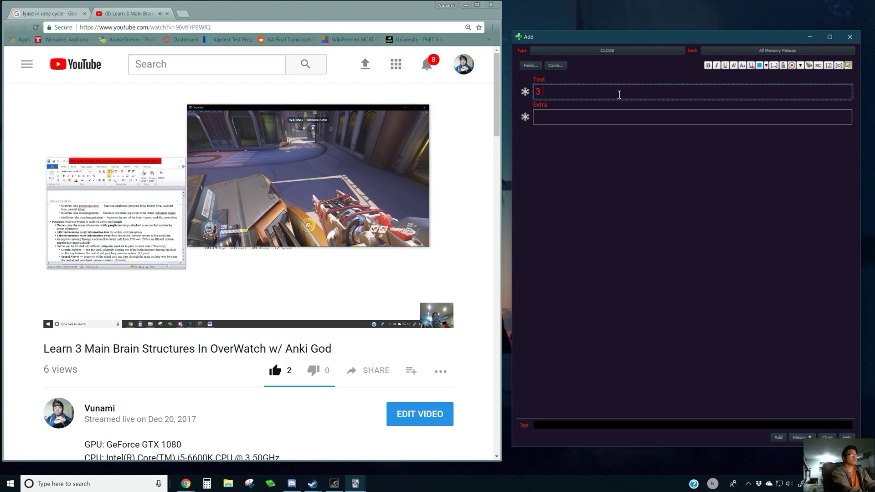
{"action": "type", "text": "main brain "}
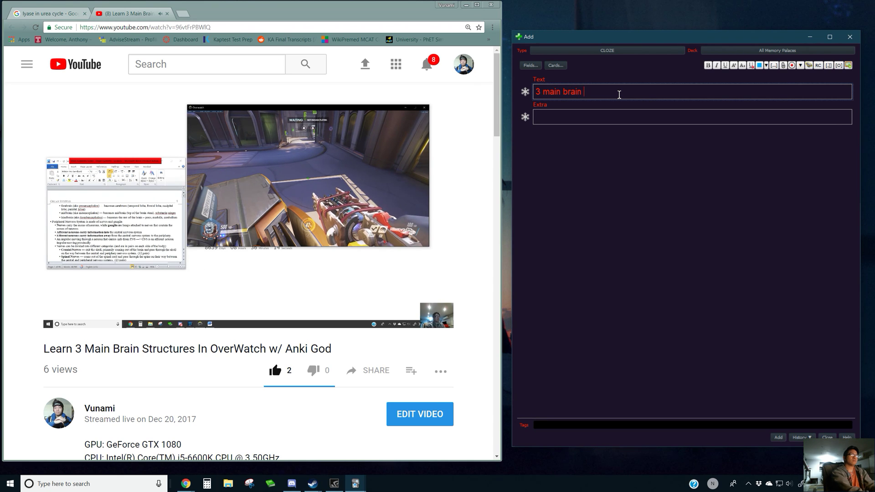
{"action": "type", "text": "structures:"}
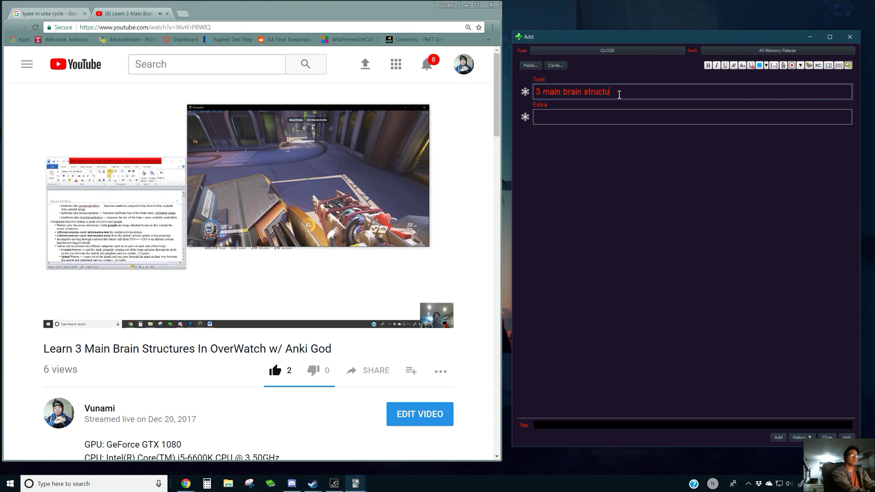
Below the heading, list prosencephalon, mesencephalon and rhombencephalon on separate lines with blank lines between them.
{"action": "key", "text": "Return"}
{"action": "type", "text": "prosencephalon"}
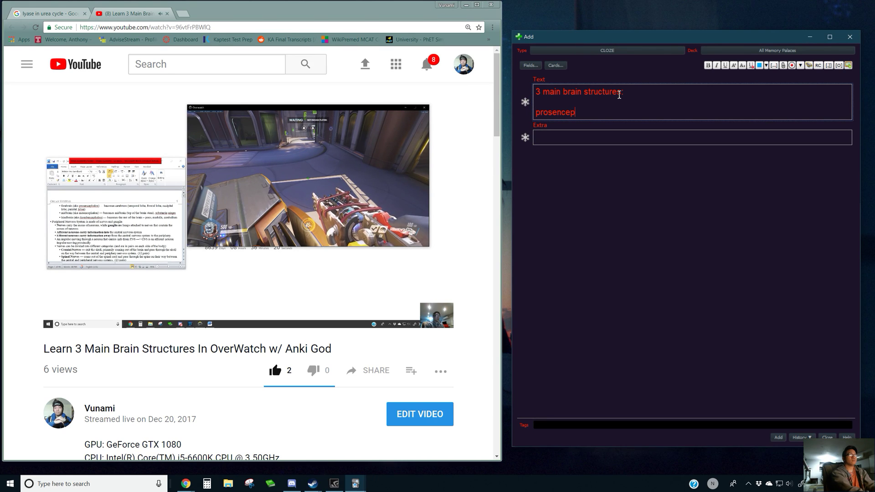
{"action": "key", "text": "Return"}
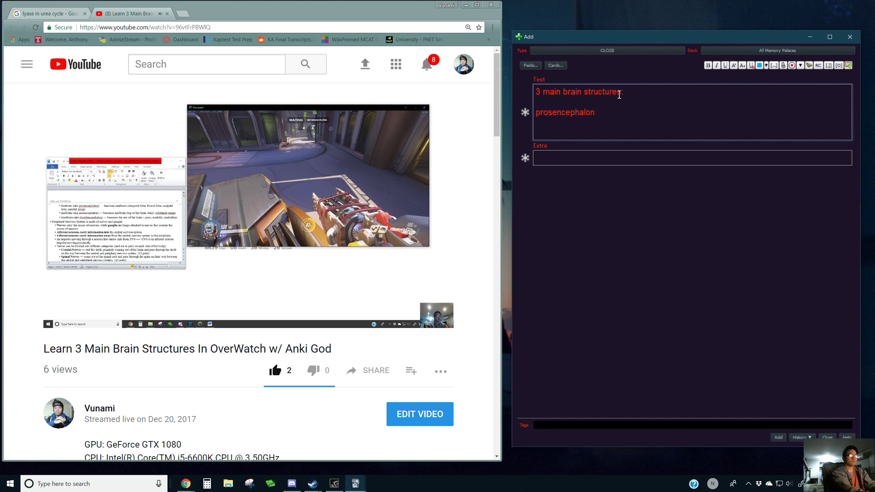
{"action": "type", "text": "mesencephalon"}
{"action": "key", "text": "Return"}
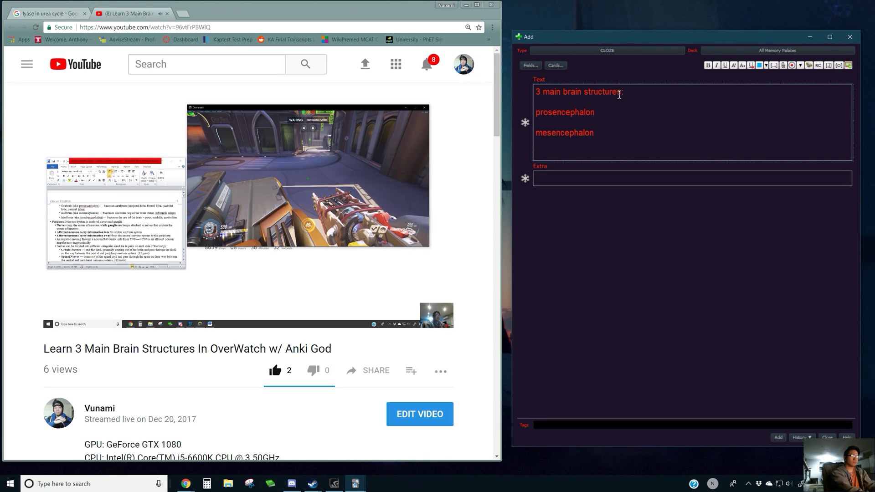
{"action": "type", "text": "rhomb"}
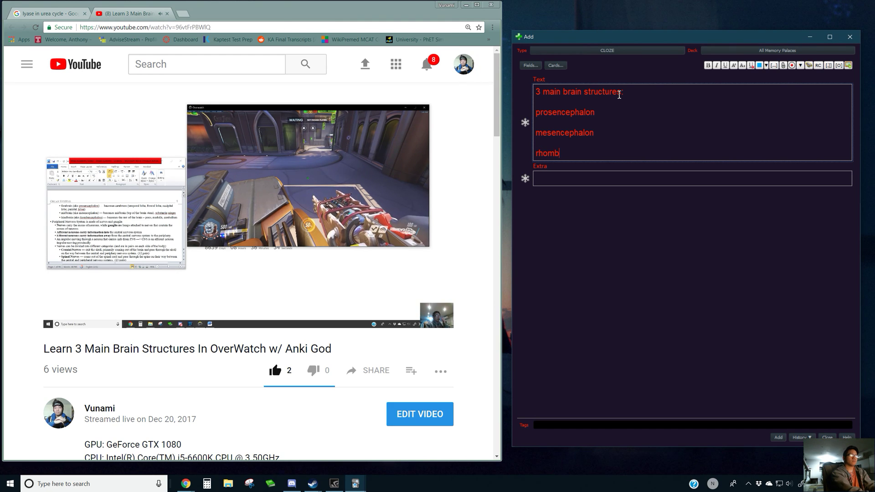
{"action": "type", "text": "en"}
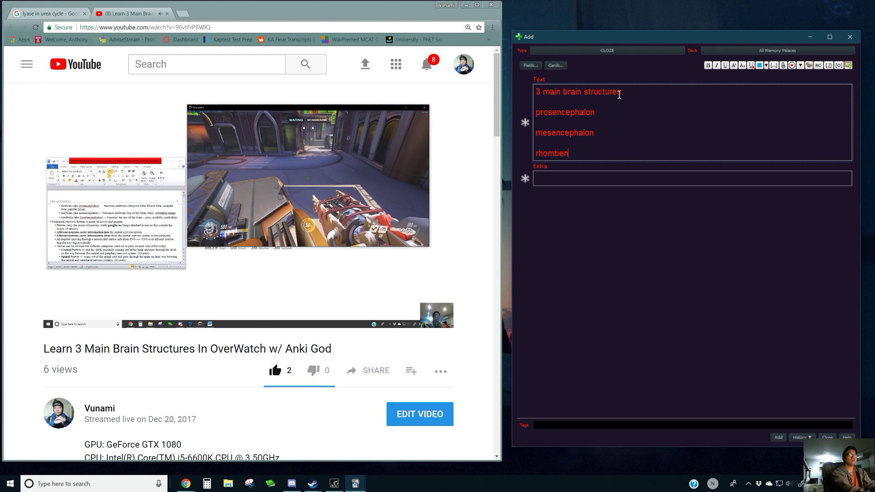
{"action": "type", "text": "cephalon"}
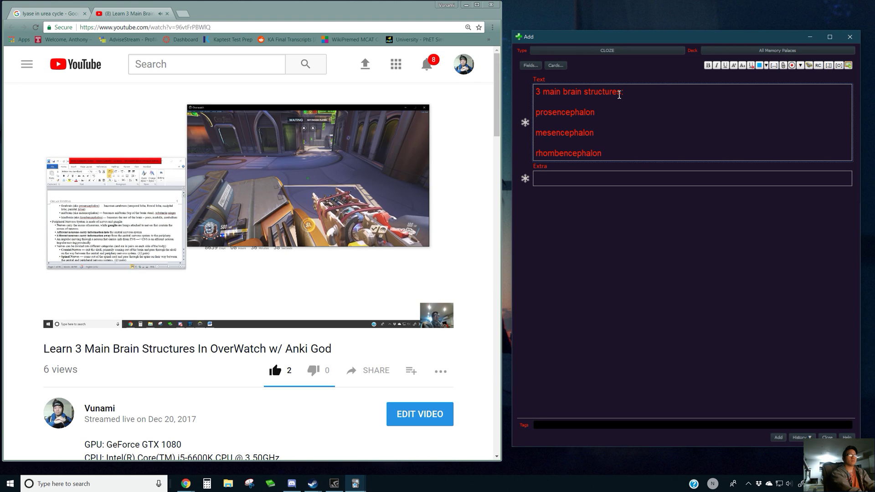
Add a colon after each of the three listed brain structure names.
{"action": "key", "text": "Up"}
{"action": "key", "text": "Up"}
{"action": "key", "text": "Up"}
{"action": "key", "text": "Up"}
{"action": "type", "text": "::"}
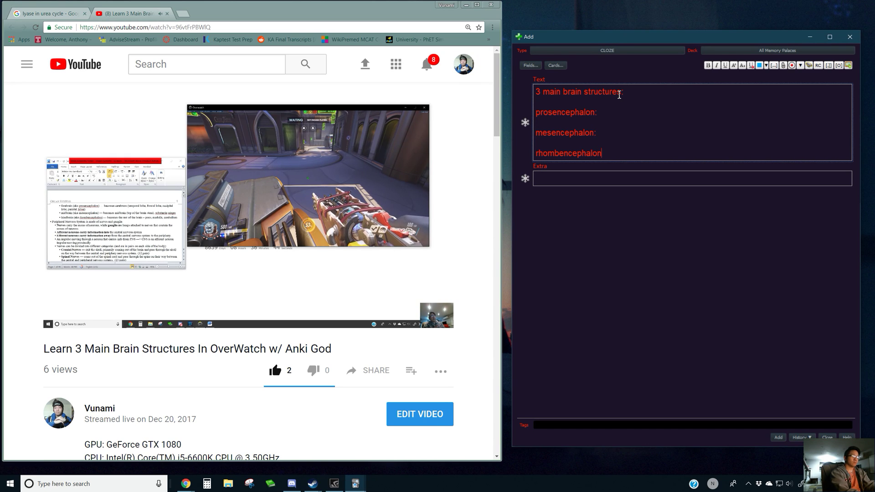
{"action": "key", "text": "BackSpace"}
{"action": "type", "text": ":"}
Describe the prosencephalon as "cerebrum w/ all lobes" on its line.
{"action": "key", "text": "Up"}
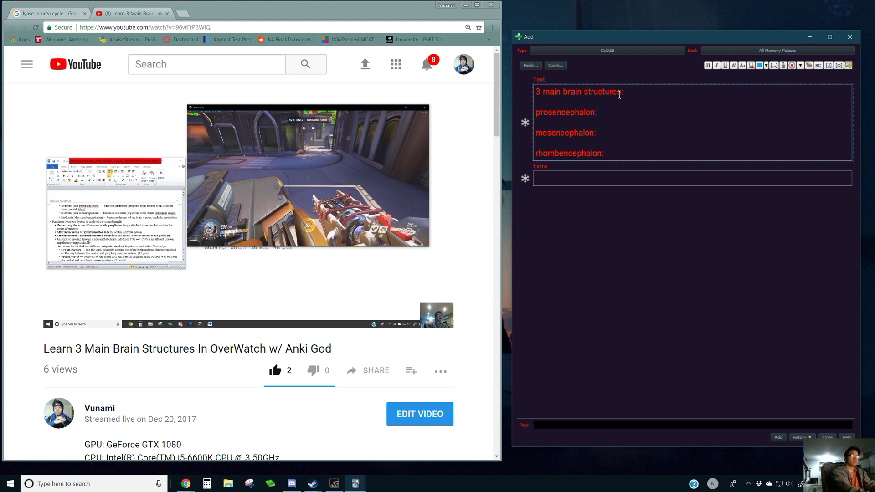
{"action": "type", "text": "cerebrum"}
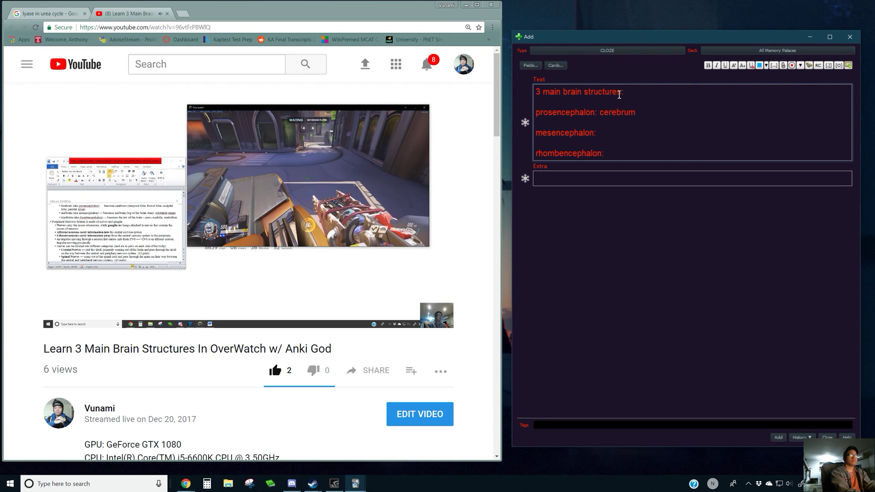
{"action": "type", "text": " w/ all lobes"}
Describe the mesencephalon as "midbrain (tectum, tegmentum) and substantia nigra" on its line.
{"action": "key", "text": "Down"}
{"action": "key", "text": "Down"}
{"action": "type", "text": "mid"}
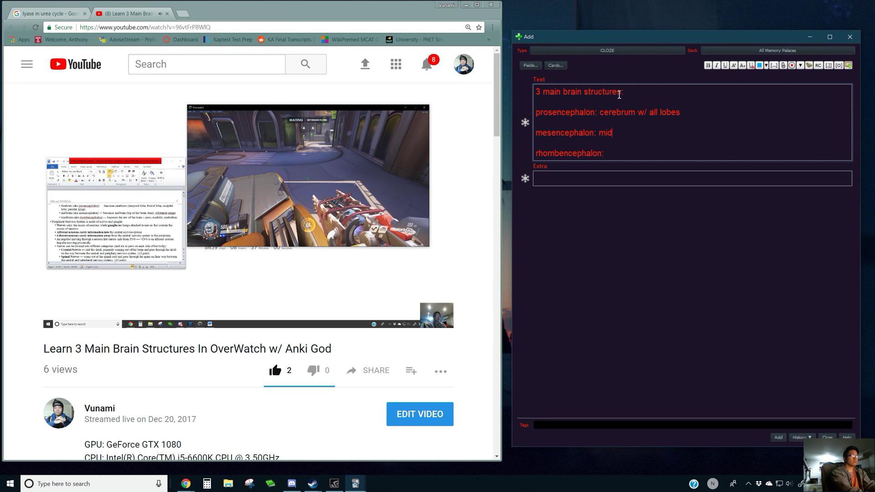
{"action": "type", "text": "brain (tectu"}
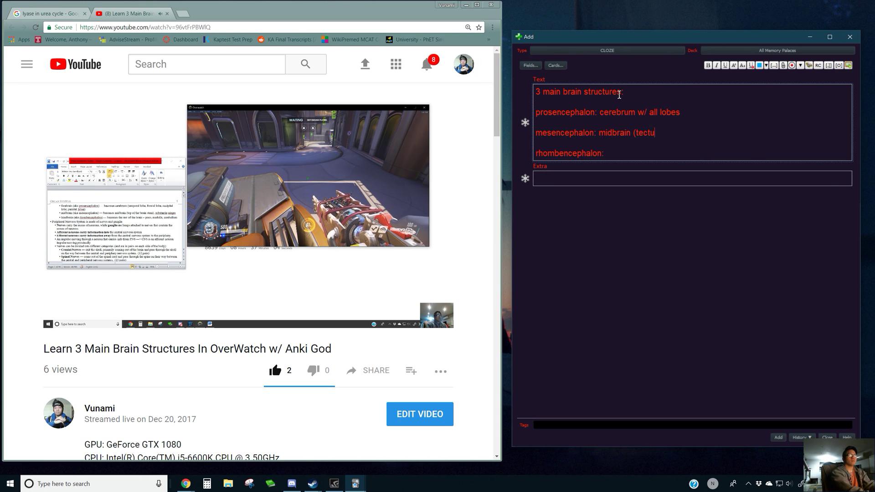
{"action": "type", "text": "m, tegmentum) and"}
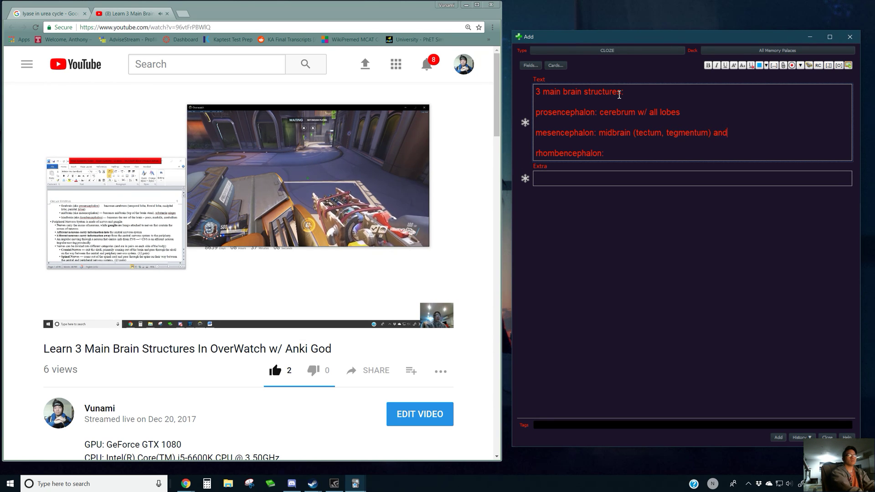
{"action": "type", "text": " su"}
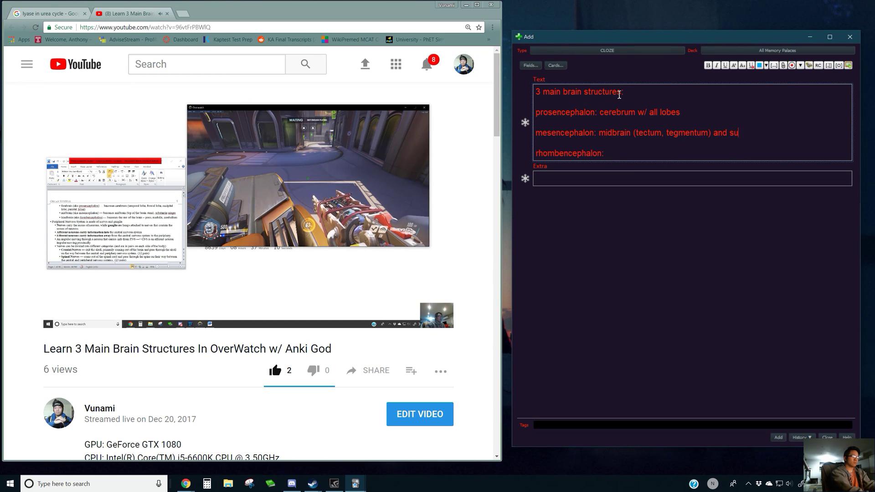
{"action": "type", "text": "bstantia nigra"}
Describe the rhombencephalon as "hindbrain (cerebellum, pons, medulla)" on its line.
{"action": "key", "text": "Down"}
{"action": "key", "text": "Down"}
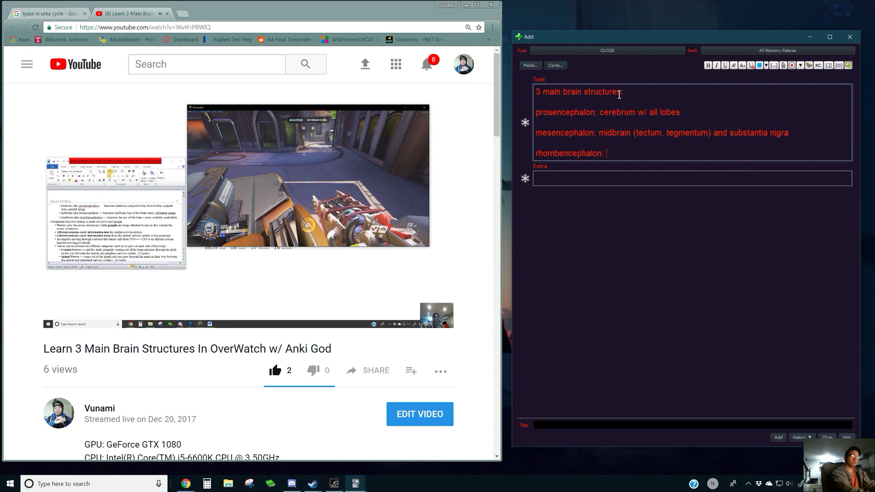
{"action": "type", "text": "h"}
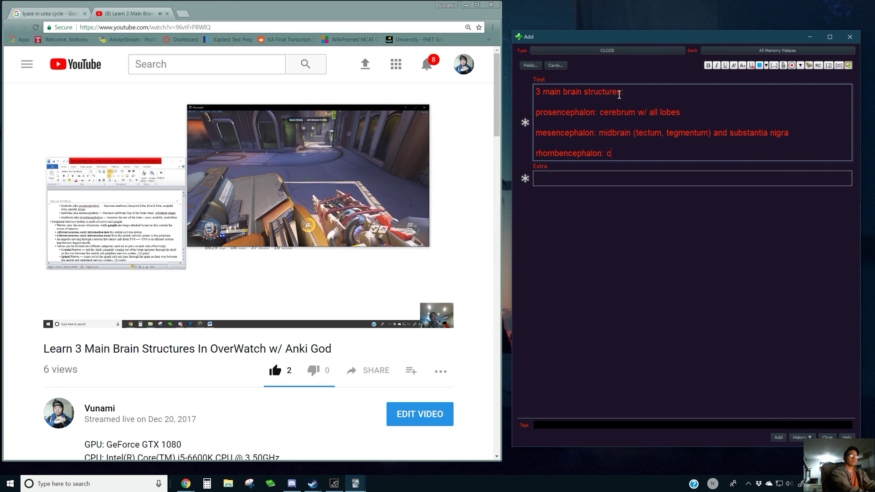
{"action": "key", "text": "BackSpace"}
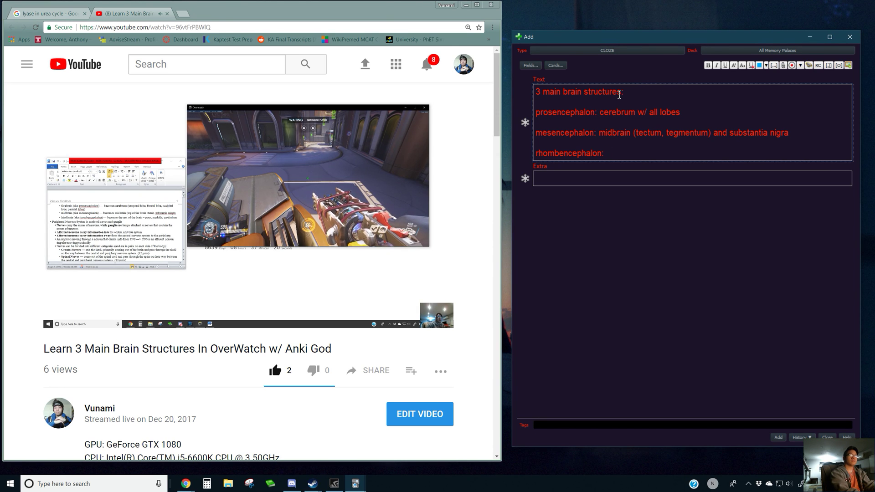
{"action": "type", "text": "hindbr"}
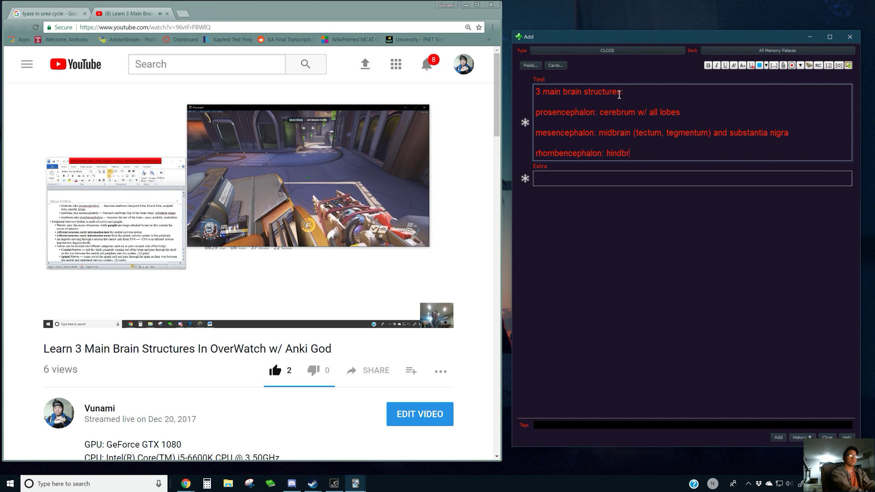
{"action": "type", "text": "ain ("}
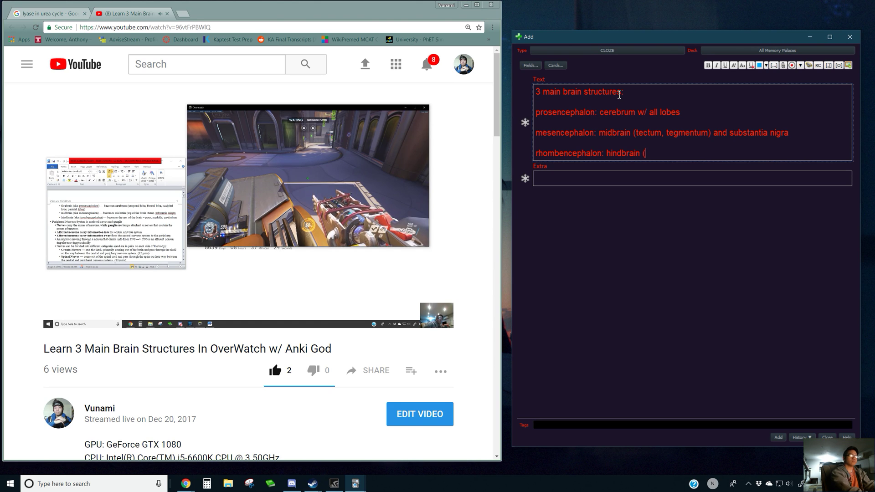
{"action": "type", "text": "cerebellum"}
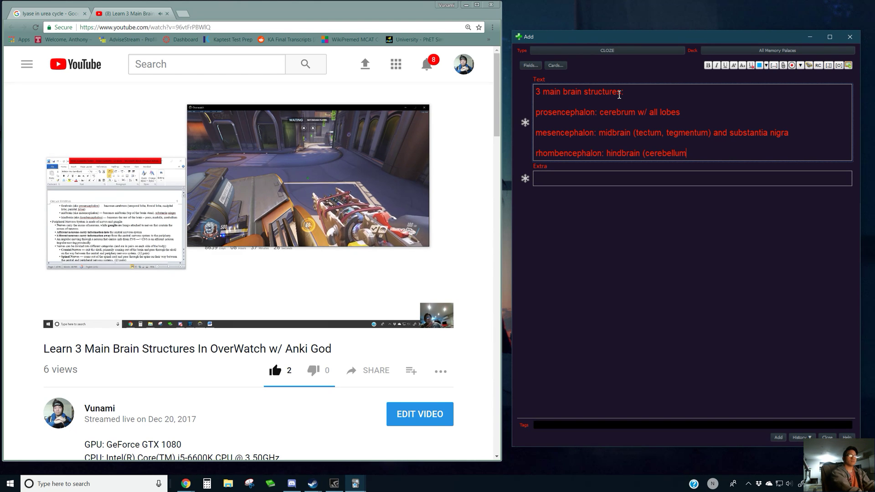
{"action": "type", "text": ", pons, me"}
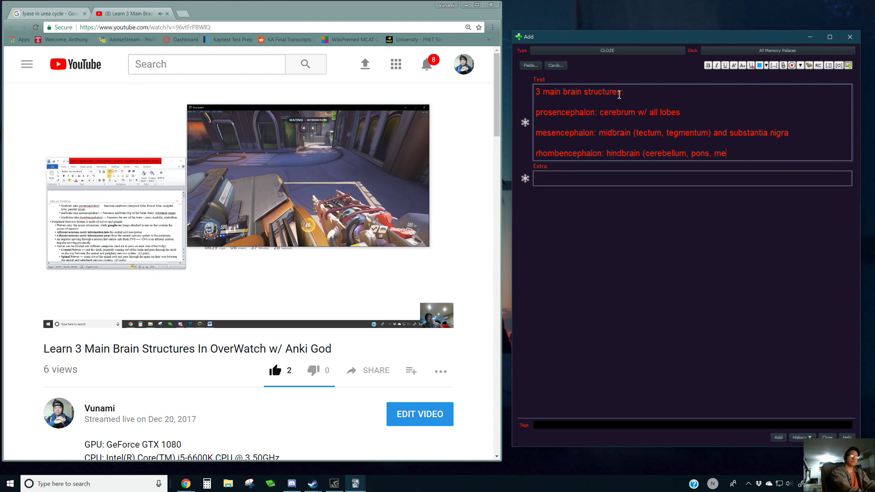
{"action": "type", "text": "dulla)"}
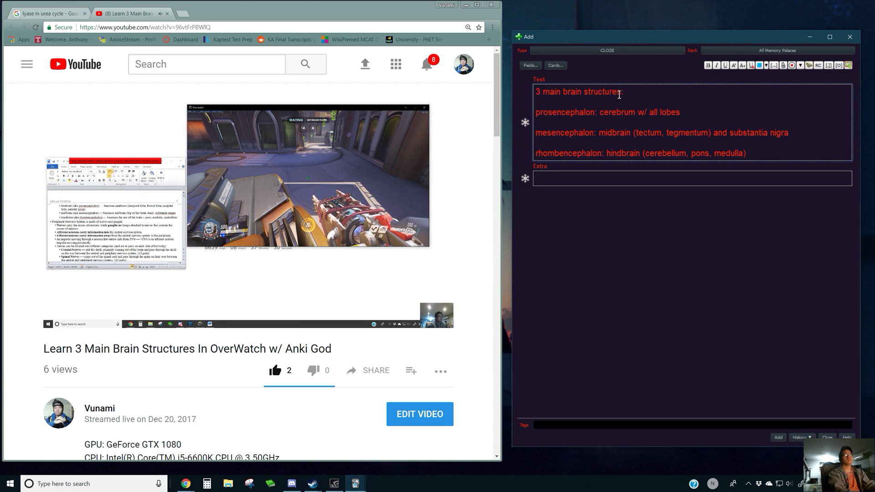
Wrap the three brain structure lines together in a single c1 cloze deletion.
{"action": "key", "text": "Return"}
{"action": "left_click_drag", "start_coordinate": [772, 157], "coordinate": [529, 113]}
{"action": "left_click", "coordinate": [774, 65]}
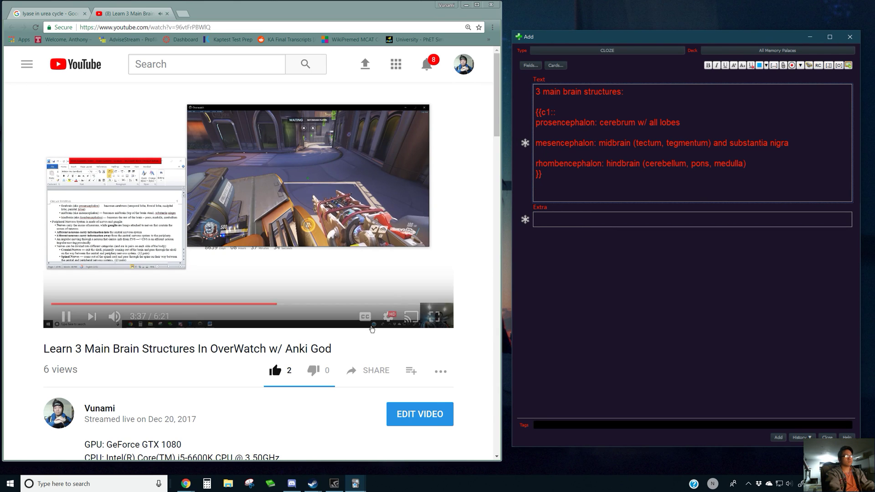
Pause the brain structures video and copy its YouTube URL into the card's Extra field.
{"action": "left_click", "coordinate": [270, 178]}
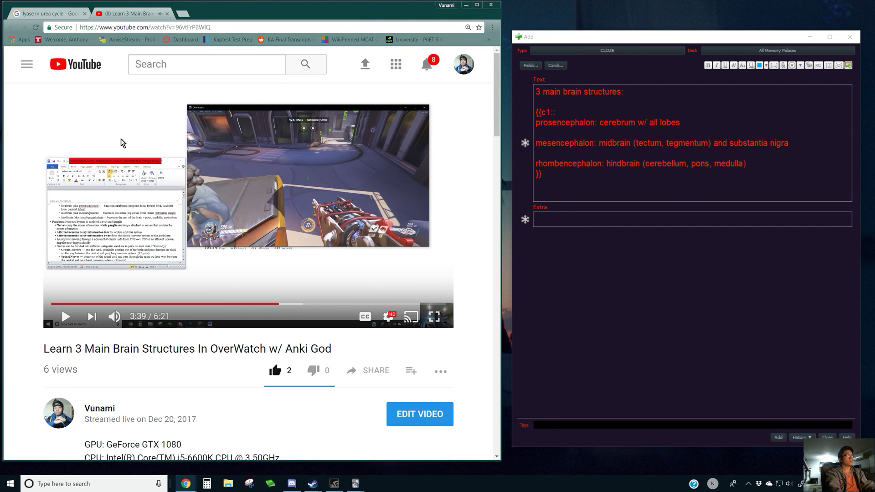
{"action": "left_click", "coordinate": [143, 27]}
{"action": "key", "text": "ctrl+c"}
{"action": "left_click", "coordinate": [651, 219]}
{"action": "key", "text": "ctrl+v"}
{"action": "left_click", "coordinate": [697, 194]}
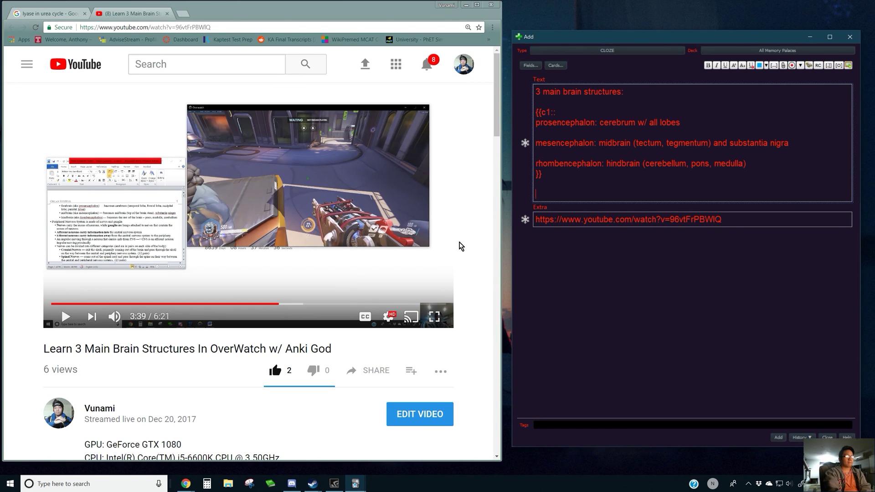
Close the brain structures video and open "Memorize Bronsted Lowry & Lewis Acid/Base In Overwatch" in a new browser tab.
{"action": "left_click", "coordinate": [452, 239]}
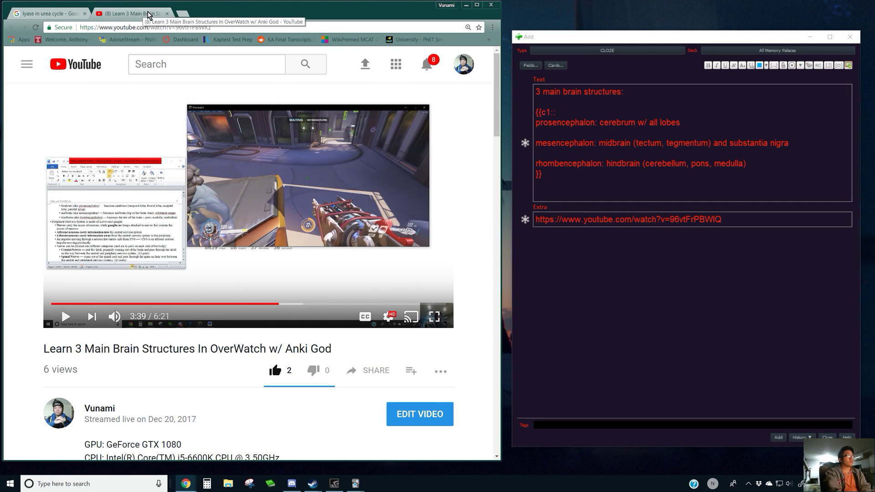
{"action": "left_click", "coordinate": [167, 13]}
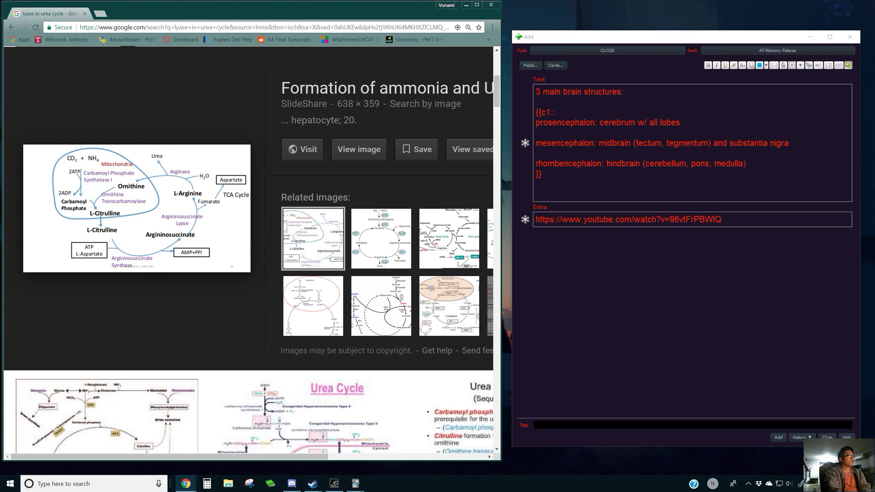
{"action": "key", "text": "alt+Tab"}
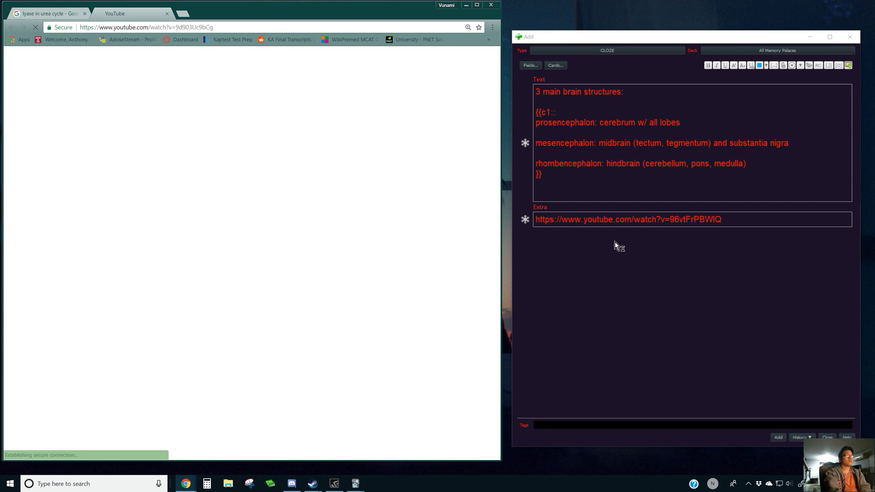
Add the finished brain structures card to the All Memory Palaces deck and look over the acid/base video's page.
{"action": "left_click", "coordinate": [778, 438]}
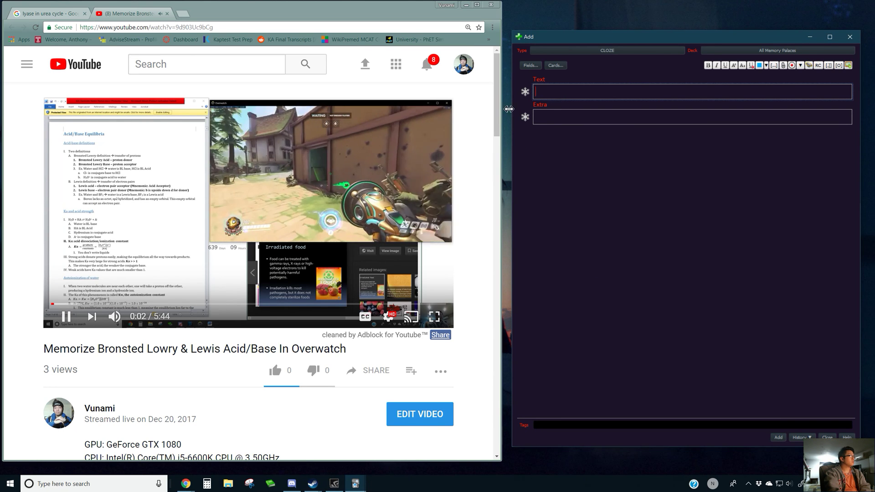
{"action": "scroll", "coordinate": [275, 211], "scroll_direction": "down", "scroll_amount": 2}
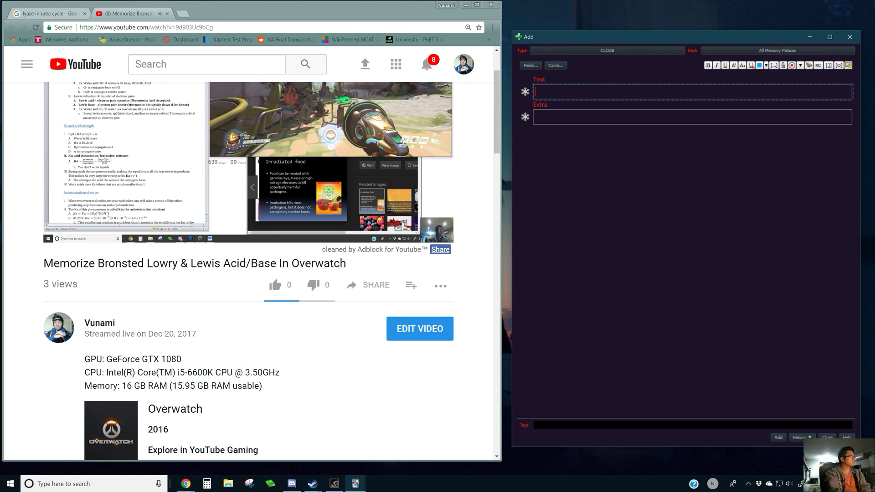
{"action": "key", "text": "alt+Tab"}
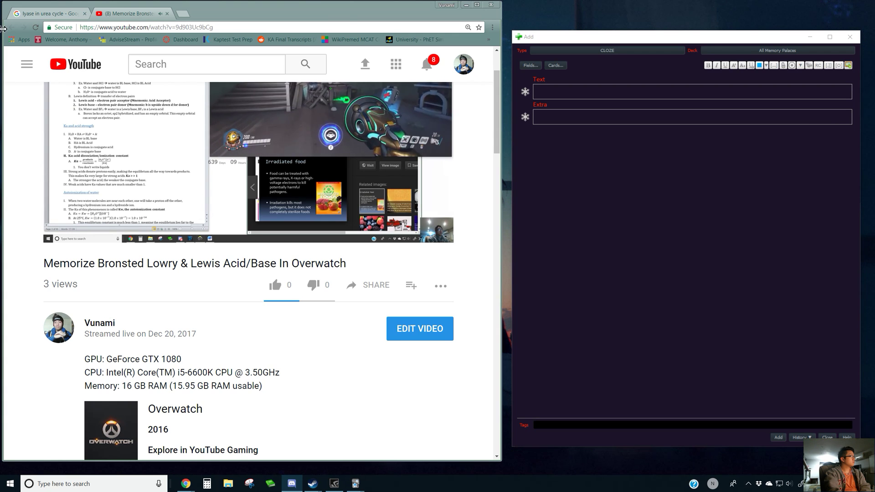
Pause the acid/base video at 0:18 to view its opening scene, and resume playback.
{"action": "scroll", "coordinate": [343, 261], "scroll_direction": "up", "scroll_amount": 2}
{"action": "left_click", "coordinate": [255, 230]}
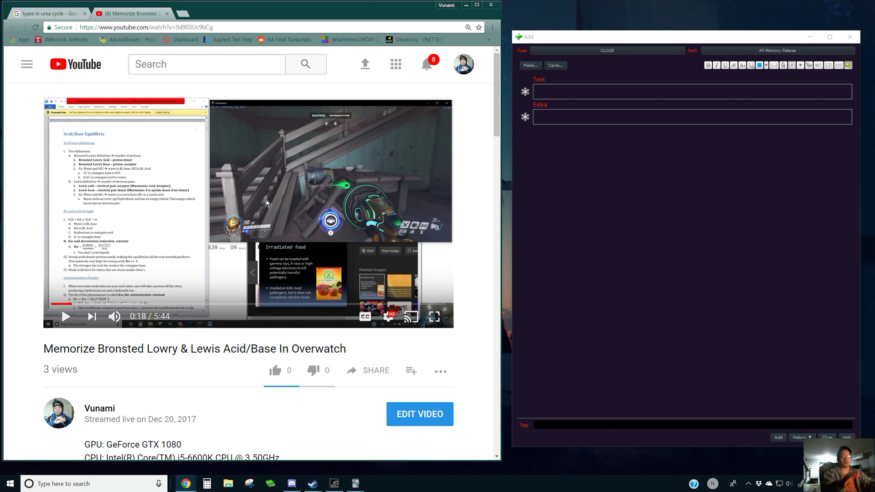
{"action": "left_click", "coordinate": [293, 181]}
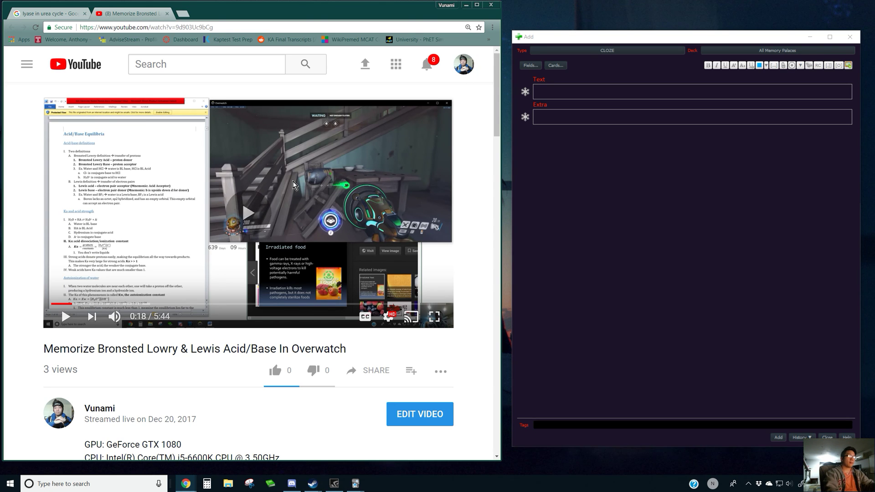
Widen the browser window slightly and move the Add window so the two no longer overlap.
{"action": "left_click_drag", "start_coordinate": [501, 298], "coordinate": [512, 299]}
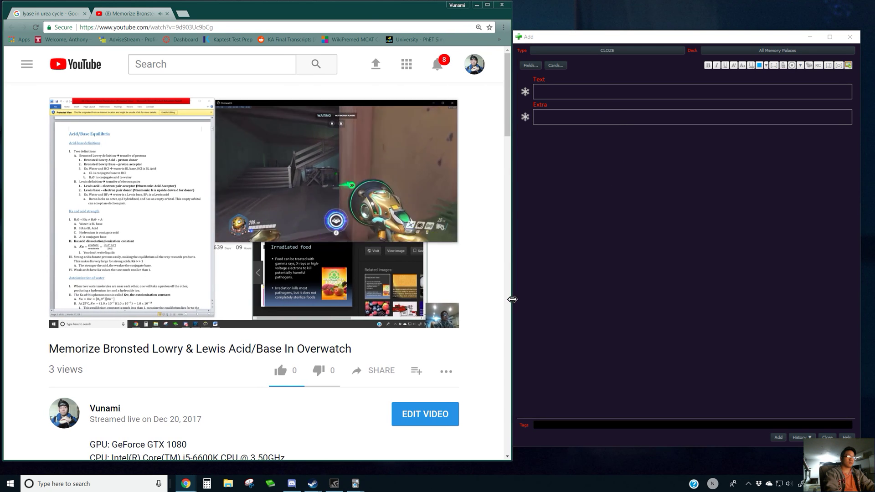
{"action": "left_click_drag", "start_coordinate": [706, 41], "coordinate": [720, 45]}
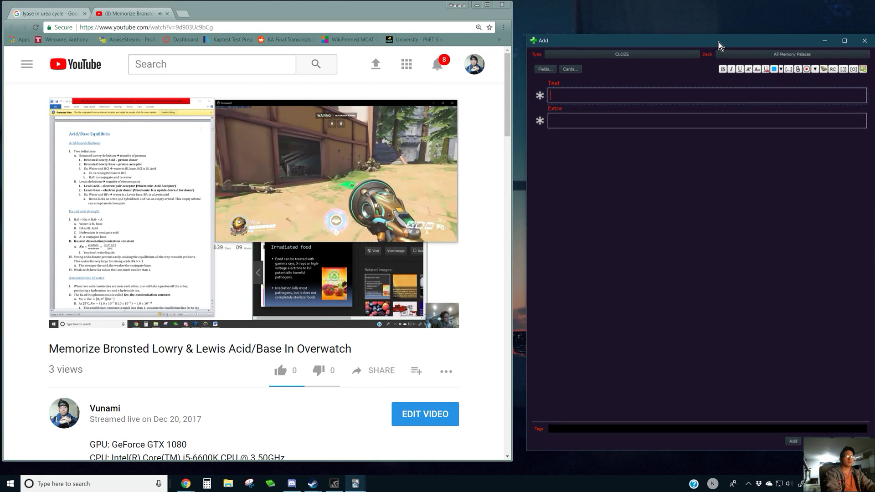
{"action": "left_click_drag", "start_coordinate": [626, 41], "coordinate": [619, 83]}
Pause the acid/base video at 0:27, like it and return to the empty card's Text field.
{"action": "mouse_move", "coordinate": [319, 215]}
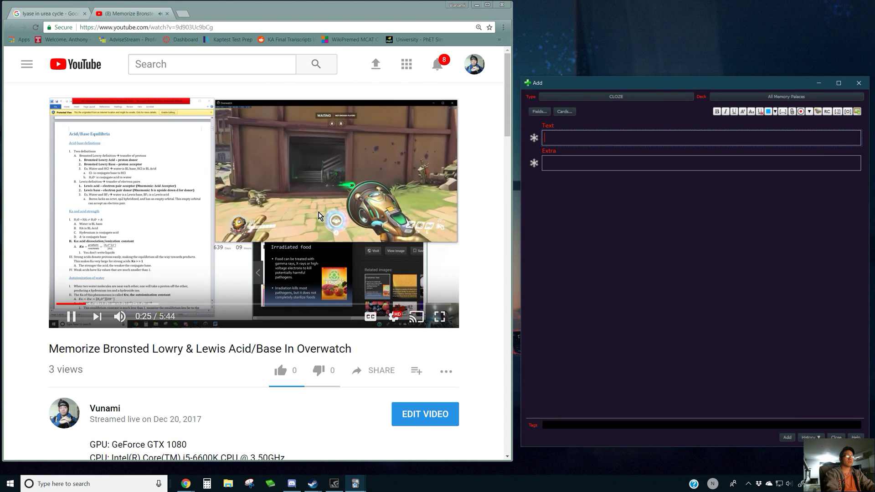
{"action": "left_click", "coordinate": [372, 179]}
{"action": "left_click", "coordinate": [371, 180]}
{"action": "left_click", "coordinate": [657, 142]}
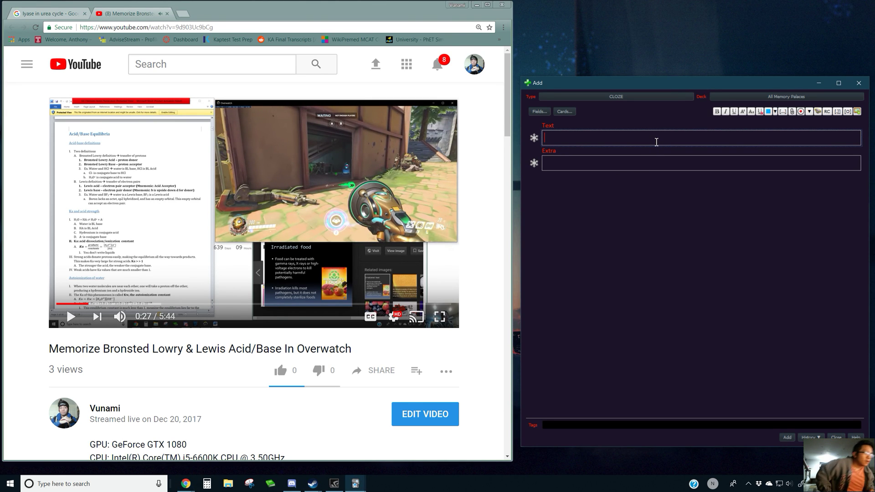
{"action": "left_click", "coordinate": [280, 370]}
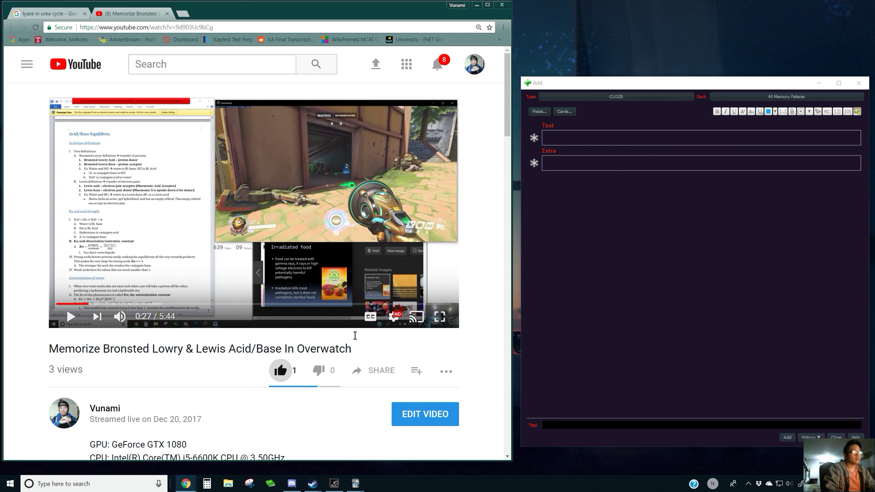
{"action": "left_click", "coordinate": [565, 142]}
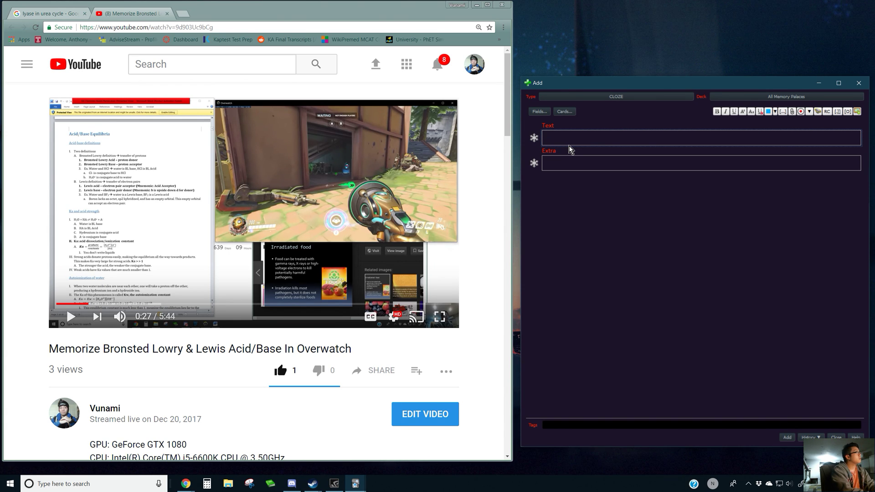
{"action": "type", "text": "Bronsted"}
{"action": "key", "text": "BackSpace"}
{"action": "key", "text": "BackSpace"}
{"action": "key", "text": "BackSpace"}
{"action": "key", "text": "BackSpace"}
{"action": "key", "text": "BackSpace"}
{"action": "key", "text": "BackSpace"}
{"action": "key", "text": "BackSpace"}
{"action": "key", "text": "BackSpace"}
{"action": "type", "text": "What"}
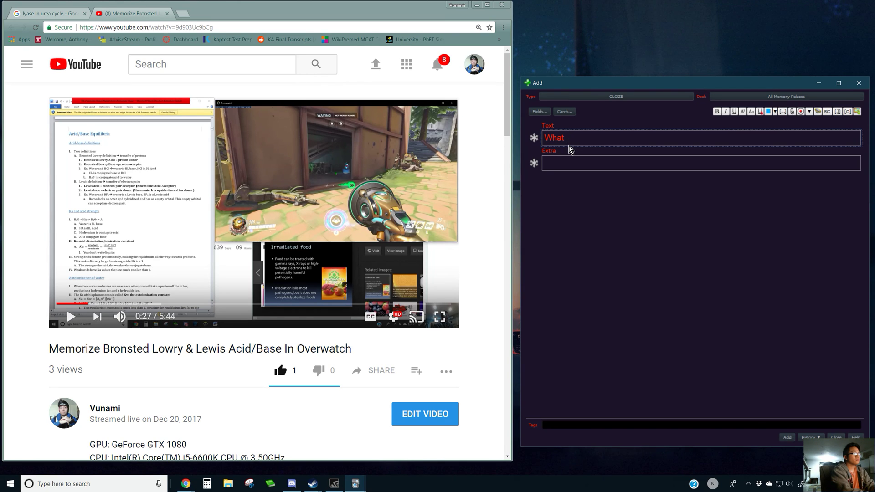
{"action": "key", "text": "BackSpace"}
{"action": "key", "text": "BackSpace"}
{"action": "key", "text": "BackSpace"}
{"action": "key", "text": "BackSpace"}
{"action": "key", "text": "BackSpace"}
{"action": "type", "text": "Name th"}
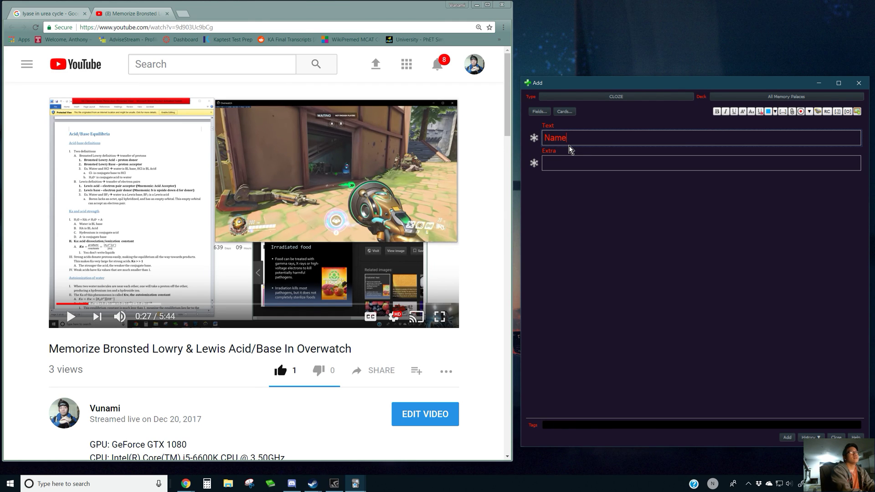
{"action": "key", "text": "BackSpace"}
{"action": "key", "text": "BackSpace"}
{"action": "key", "text": "BackSpace"}
{"action": "key", "text": "BackSpace"}
{"action": "key", "text": "BackSpace"}
{"action": "key", "text": "BackSpace"}
{"action": "key", "text": "BackSpace"}
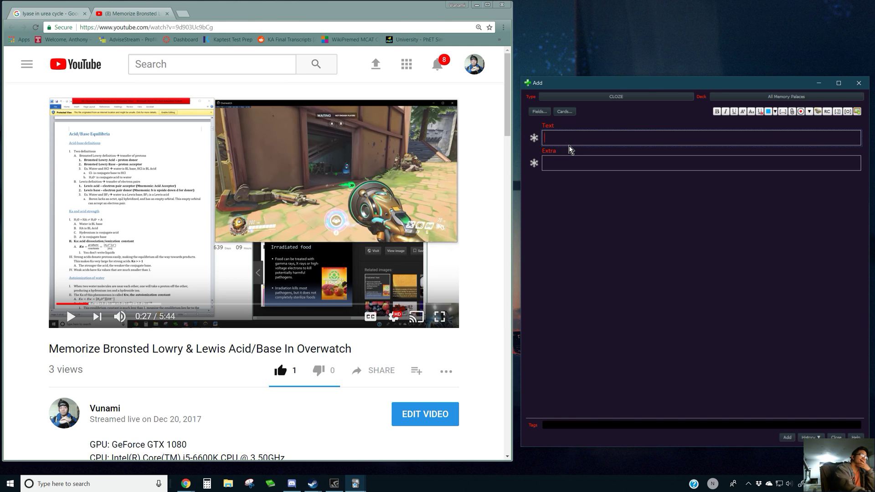
{"action": "type", "text": "Name the"}
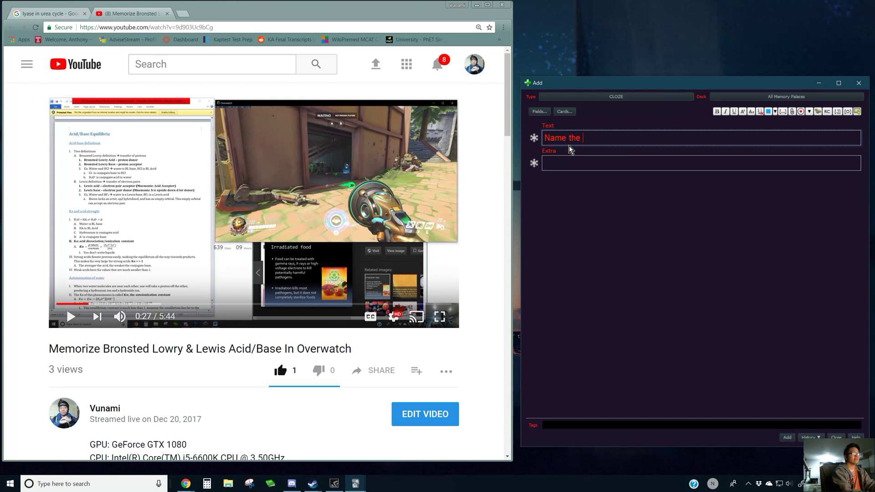
{"action": "key", "text": "BackSpace"}
{"action": "key", "text": "BackSpace"}
{"action": "key", "text": "BackSpace"}
{"action": "key", "text": "BackSpace"}
{"action": "key", "text": "BackSpace"}
{"action": "key", "text": "BackSpace"}
{"action": "key", "text": "BackSpace"}
{"action": "key", "text": "BackSpace"}
Write the card text "Bronsted Lowry Acid or Base?" with separate lines "Proton Acceptor: Base" and "Proton Donor: Acid".
{"action": "type", "text": "Bronsted Lowry"}
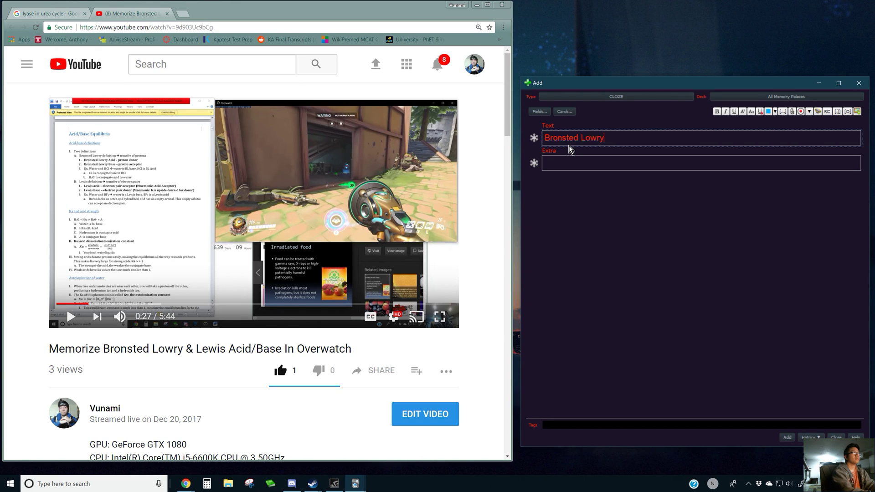
{"action": "type", "text": " Acid or Base?"}
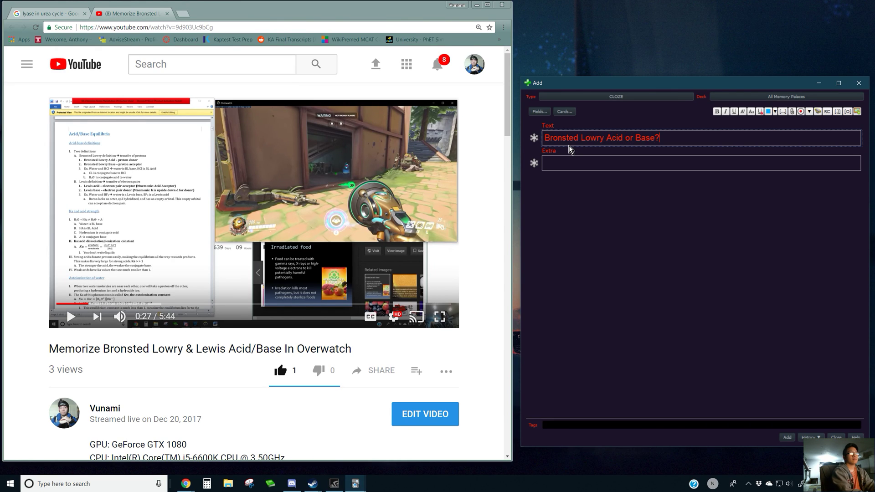
{"action": "key", "text": "Return"}
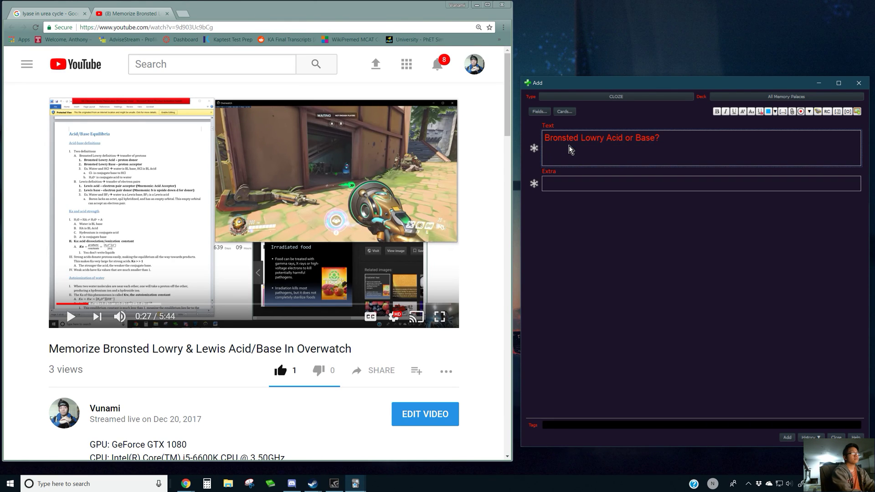
{"action": "type", "text": "P"}
{"action": "type", "text": "on Acceptor:"}
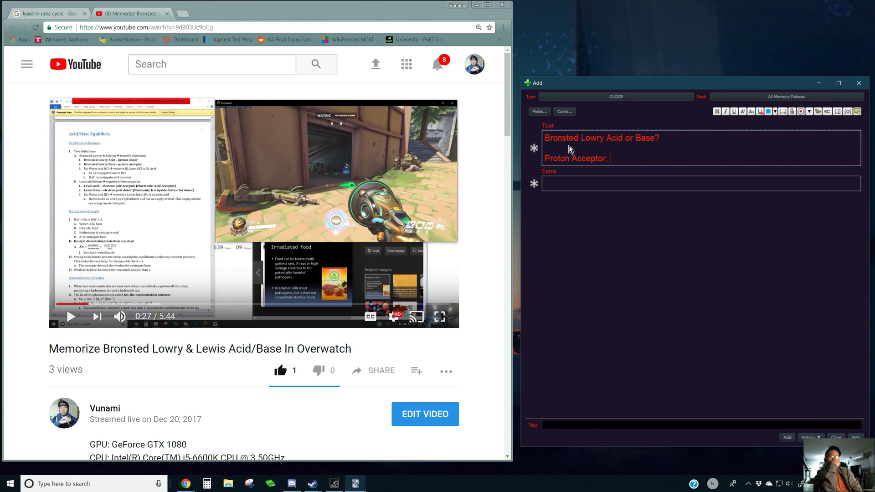
{"action": "type", "text": "Base"}
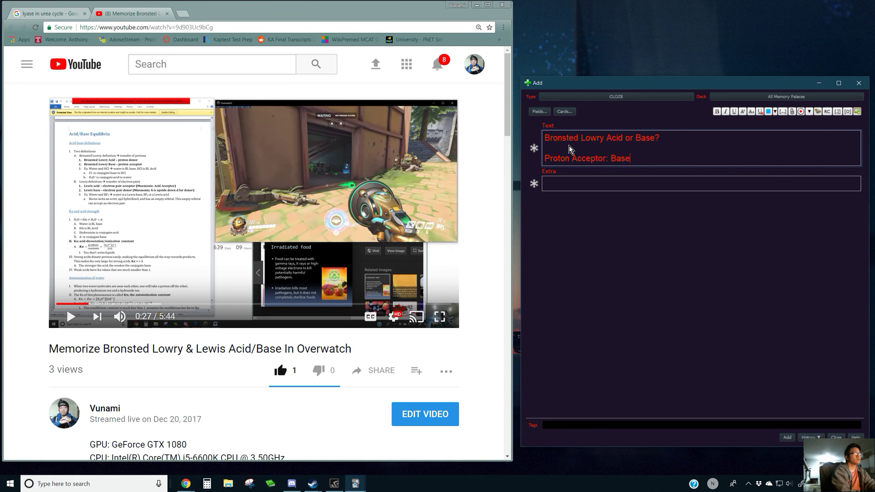
{"action": "key", "text": "Return"}
{"action": "key", "text": "Return"}
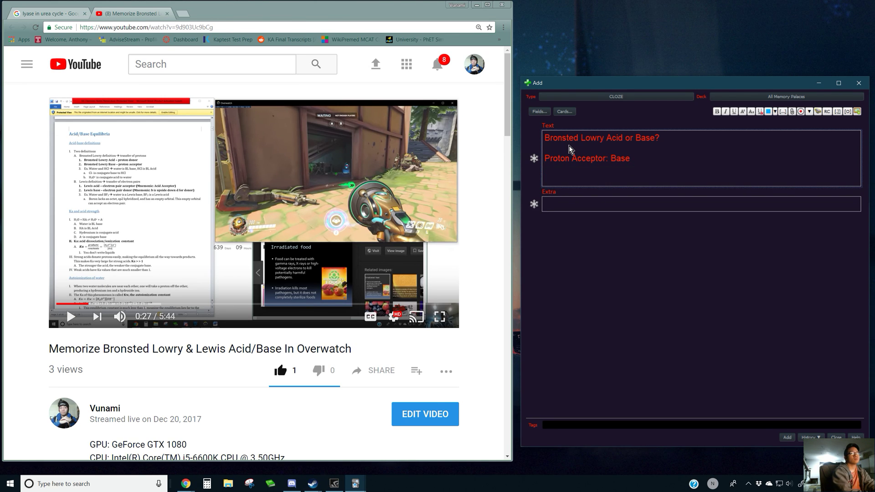
{"action": "type", "text": "Proton Donor: Acid"}
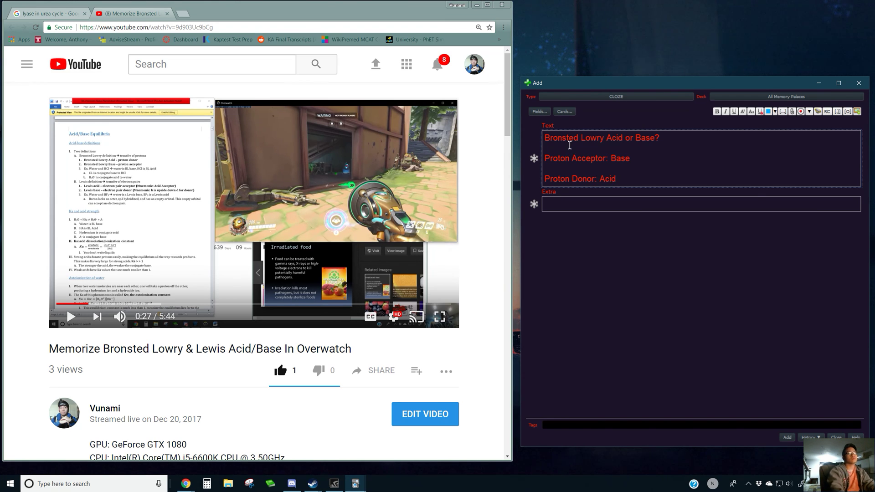
Make "Acid" the c1 and "Base" the c2 cloze deletion, and add the Bronsted Lowry card to the deck.
{"action": "double_click", "coordinate": [608, 179]}
{"action": "key", "text": "ctrl+shift+c"}
{"action": "double_click", "coordinate": [620, 158]}
{"action": "key", "text": "ctrl+shift+c"}
{"action": "left_click", "coordinate": [669, 178]}
{"action": "key", "text": "Return"}
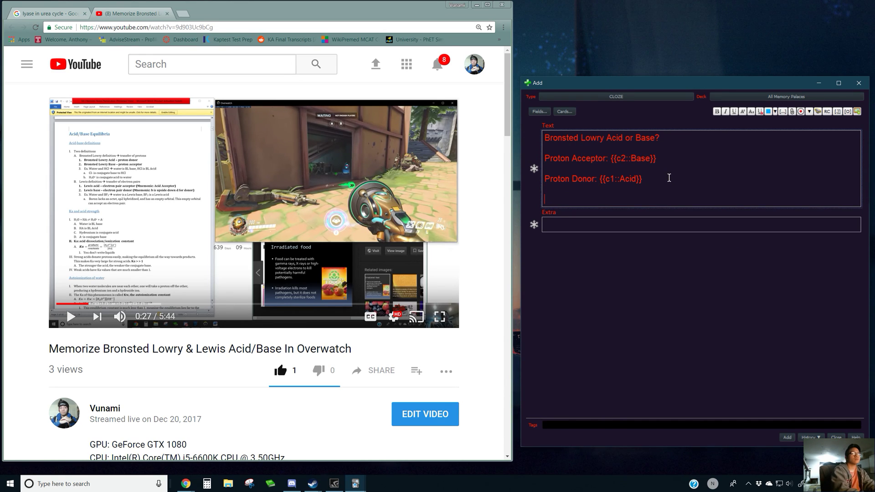
{"action": "left_click", "coordinate": [787, 437]}
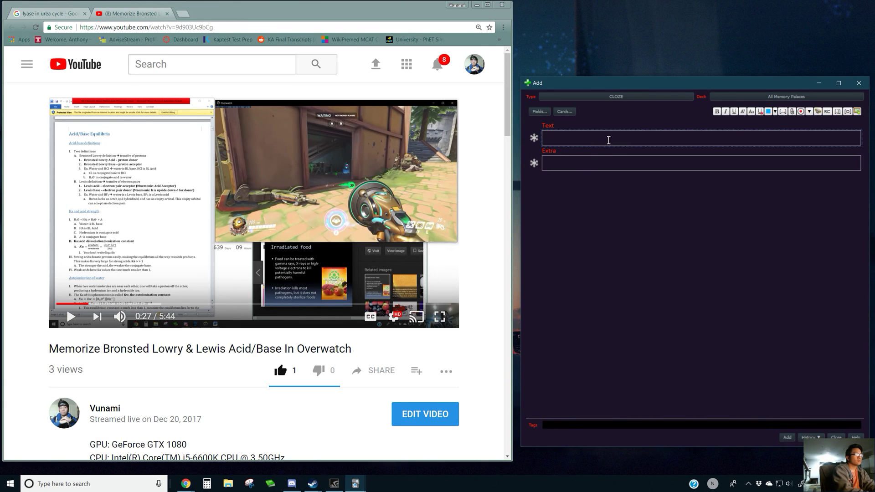
Start a new card with the question "Lewis Acid or Base?" and the lines "Electron acceptor:" and "Electron donor:".
{"action": "type", "text": "Lewis Aci"}
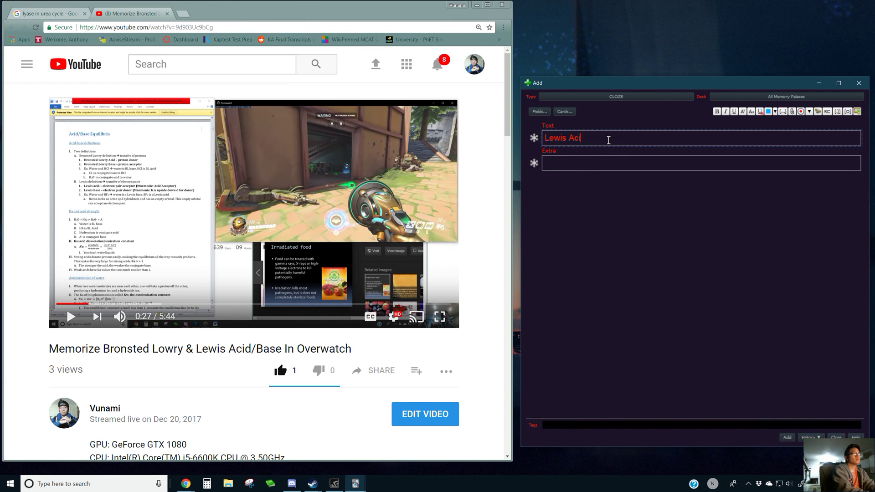
{"action": "type", "text": "d or Base?"}
{"action": "key", "text": "Return"}
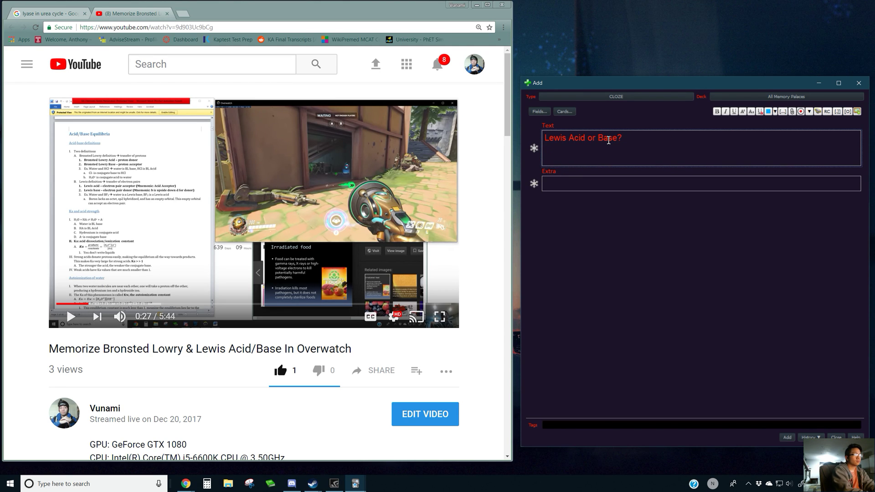
{"action": "type", "text": "Electron acceptor"}
{"action": "key", "text": "Return"}
{"action": "type", "text": "Electron donor"}
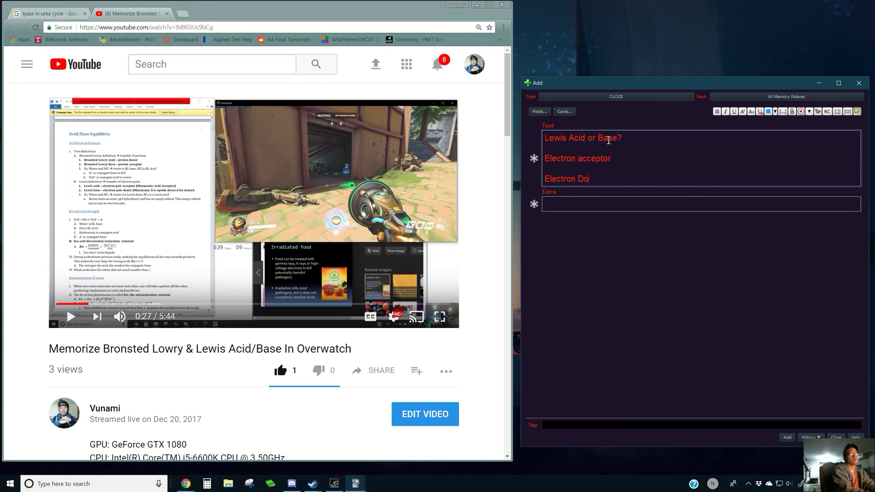
{"action": "type", "text": ":"}
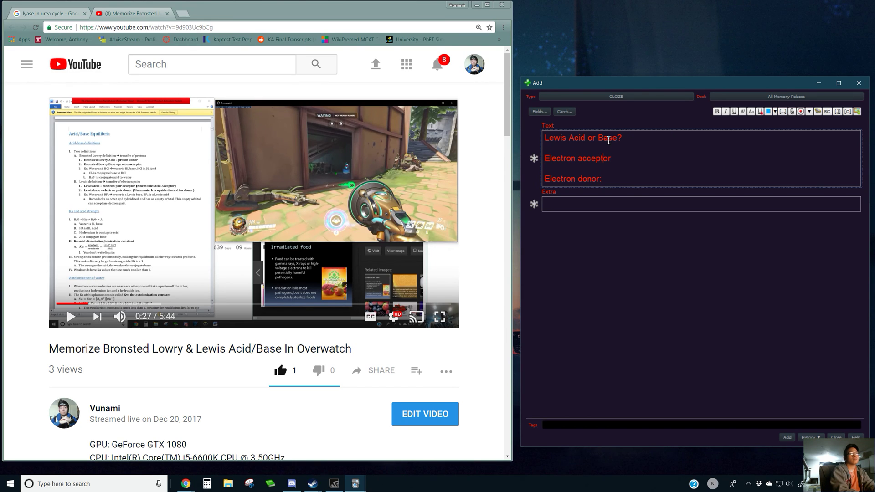
{"action": "type", "text": ":"}
{"action": "left_click", "coordinate": [632, 161]}
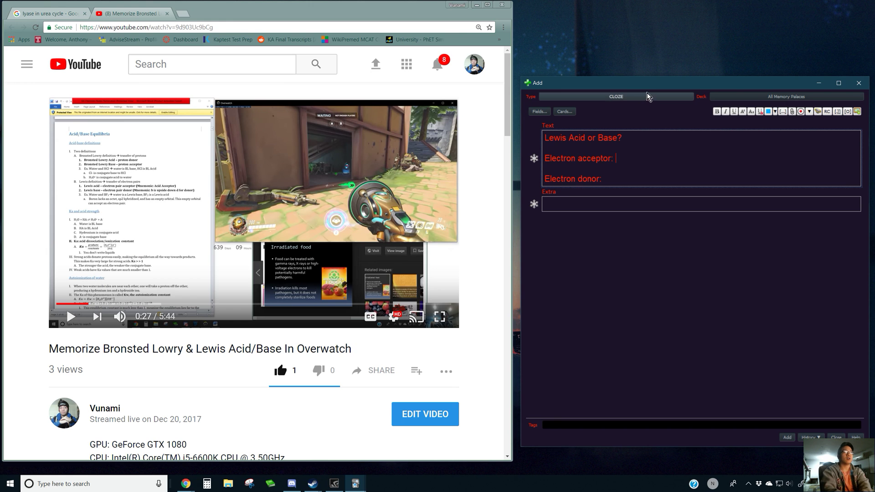
Move the Add window higher and fill in "Acid" for the electron acceptor and "Base" for the electron donor.
{"action": "left_click_drag", "start_coordinate": [685, 88], "coordinate": [681, 46]}
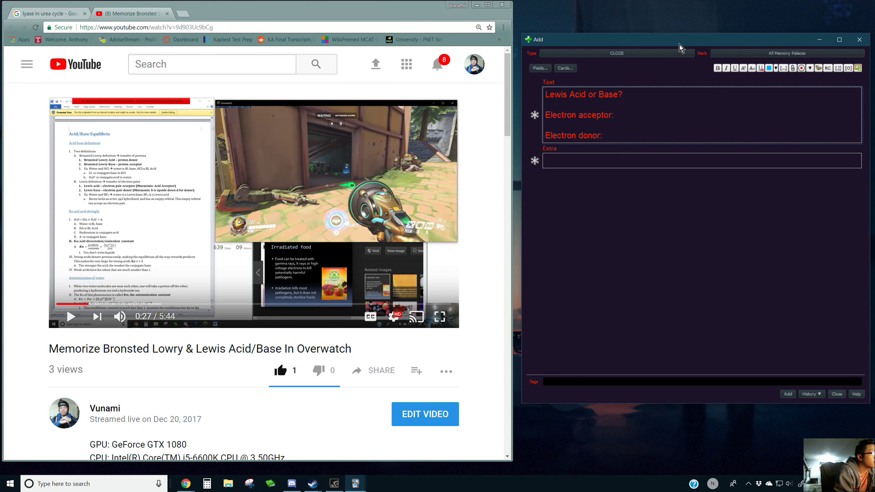
{"action": "type", "text": "Acid"}
{"action": "key", "text": "Down"}
{"action": "key", "text": "Down"}
{"action": "type", "text": "Base"}
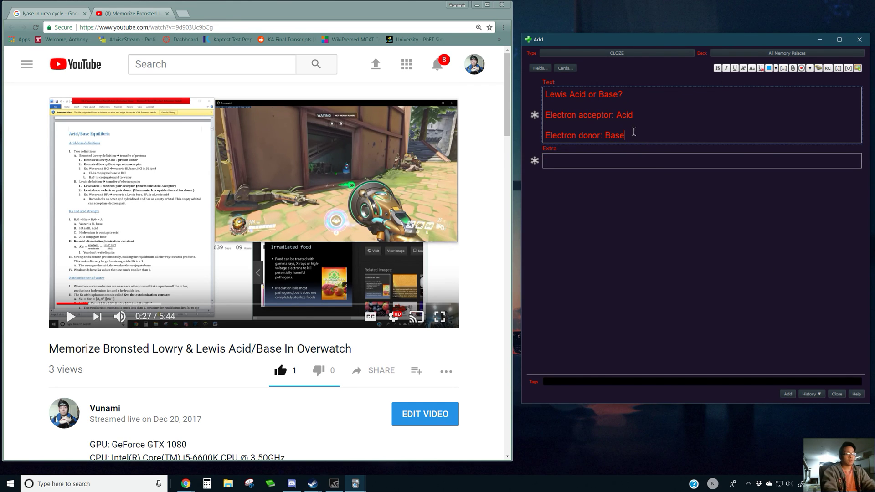
Turn the answers "Acid" and "Base" into separate cloze deletions and add the Lewis card to the deck.
{"action": "left_click_drag", "start_coordinate": [626, 135], "coordinate": [611, 110]}
{"action": "left_click", "coordinate": [612, 109]}
{"action": "double_click", "coordinate": [625, 115]}
{"action": "key", "text": "ctrl+shift+c"}
{"action": "double_click", "coordinate": [615, 136]}
{"action": "key", "text": "ctrl+shift+c"}
{"action": "left_click", "coordinate": [788, 395]}
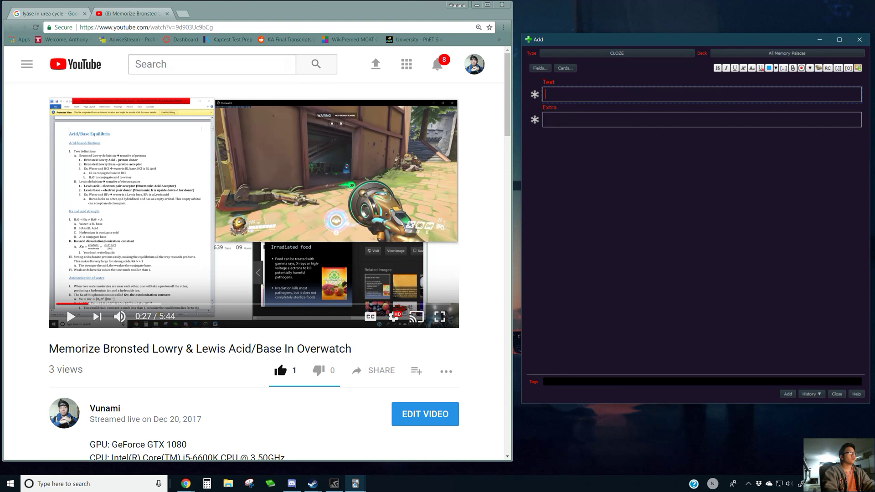
Close the acid/base video and open "Memorizing Basic Chemistry Molecules" in a browser tab.
{"action": "left_click", "coordinate": [133, 20]}
{"action": "key", "text": "ctrl+w"}
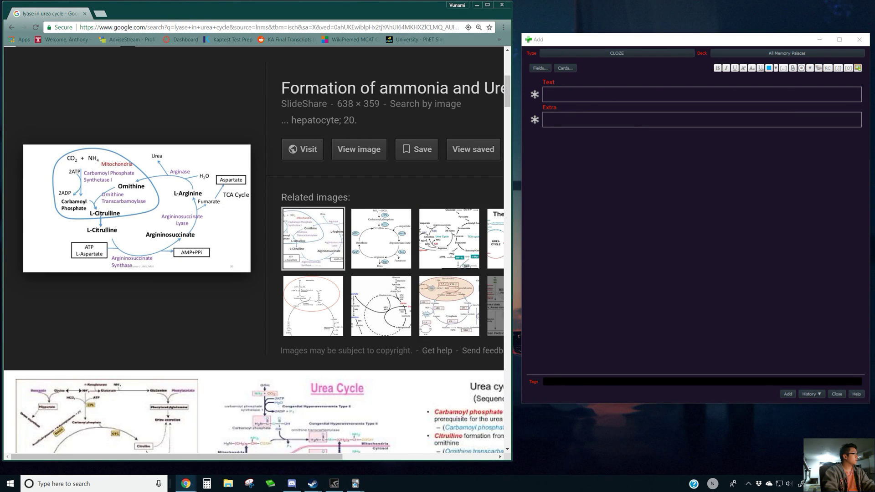
{"action": "key", "text": "ctrl+shift+t"}
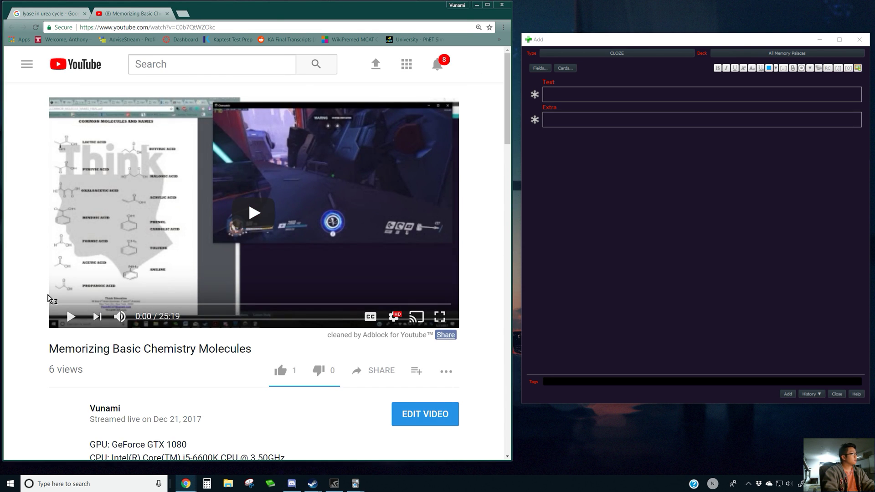
Watch the opening of the basic chemistry molecules video and pause it at 1:10.
{"action": "left_click", "coordinate": [231, 234]}
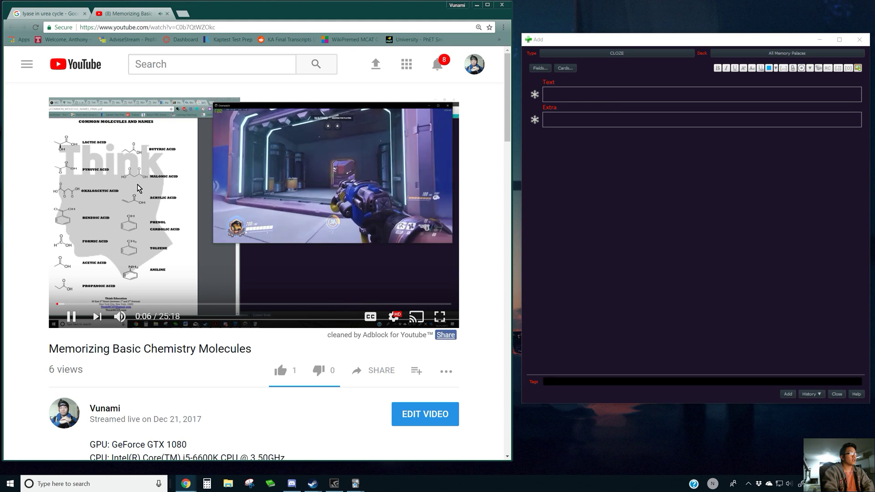
{"action": "left_click", "coordinate": [227, 268]}
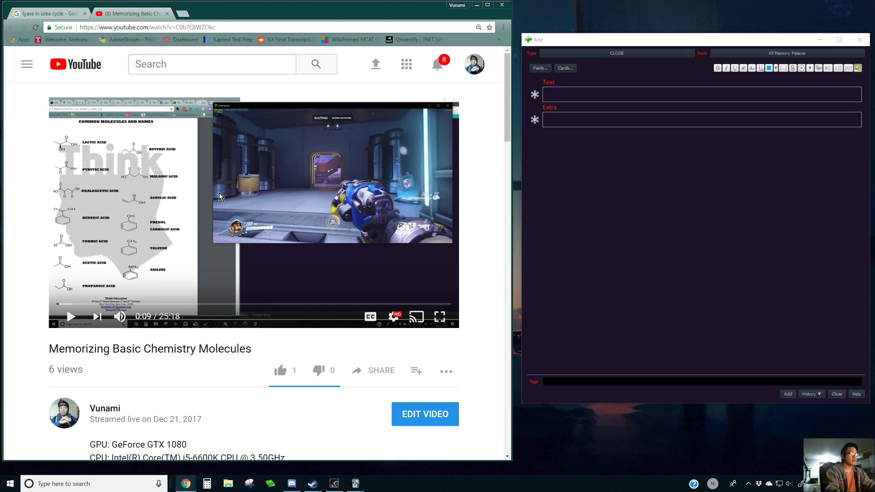
{"action": "left_click", "coordinate": [231, 204]}
{"action": "left_click", "coordinate": [577, 97]}
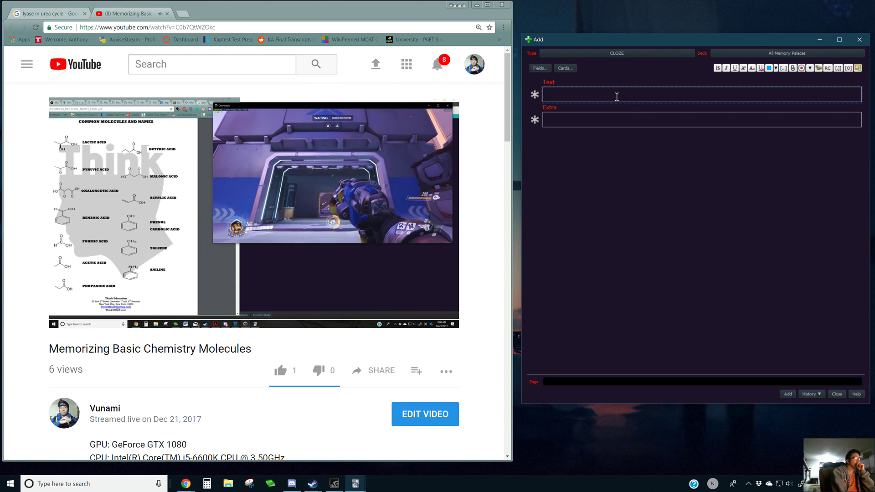
{"action": "left_click", "coordinate": [369, 199]}
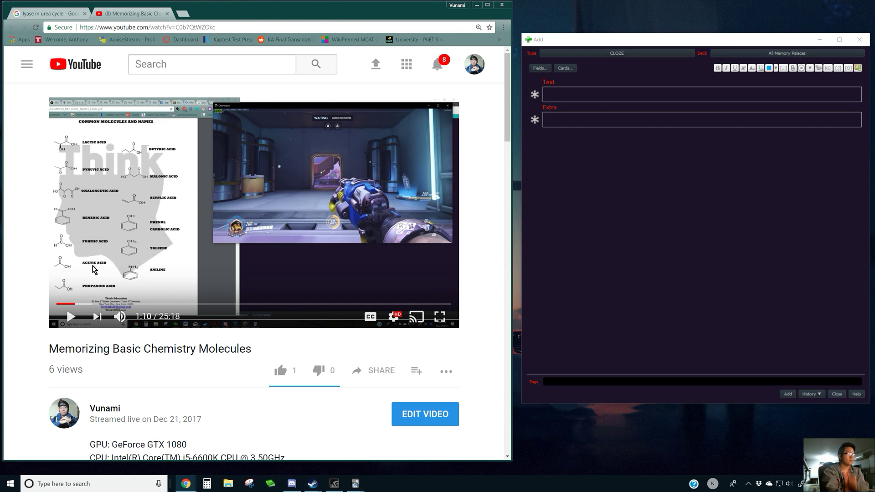
Close the basic chemistry molecules video, reopen "How I memorized Every Physics Formula in the MCAT" and play it from near its start.
{"action": "left_click", "coordinate": [166, 13]}
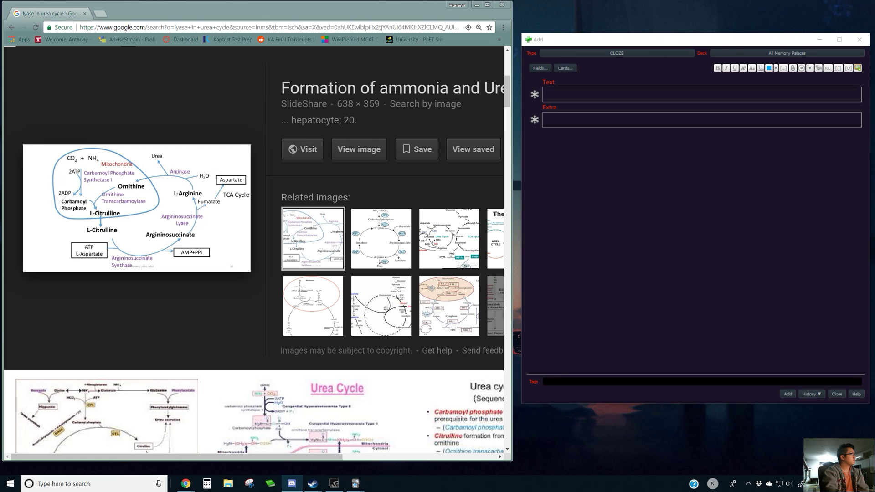
{"action": "key", "text": "ctrl+shift+t"}
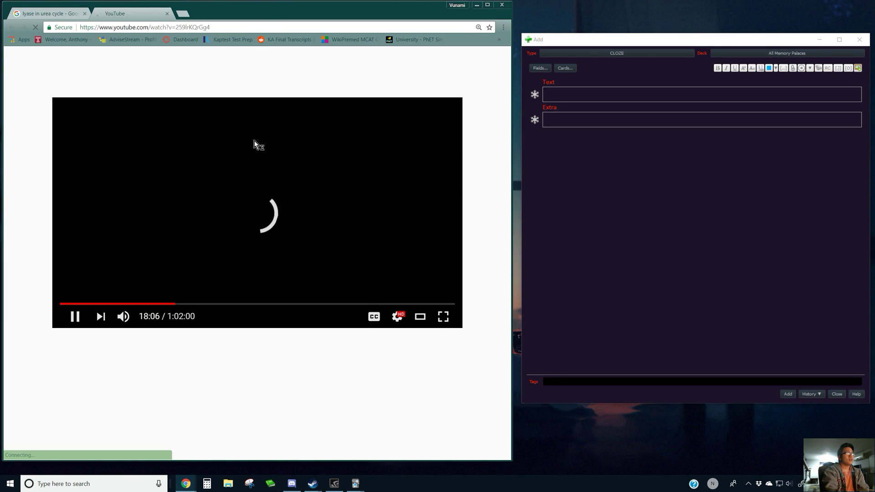
{"action": "left_click", "coordinate": [73, 304]}
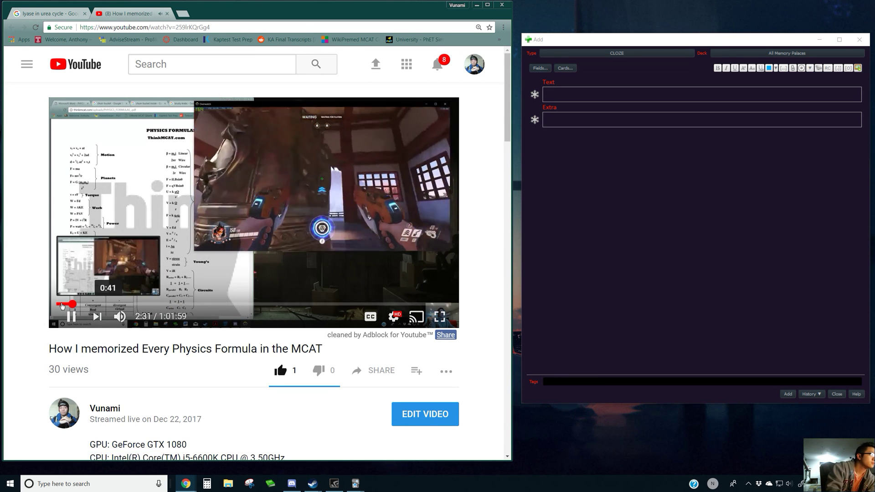
{"action": "left_click", "coordinate": [59, 303]}
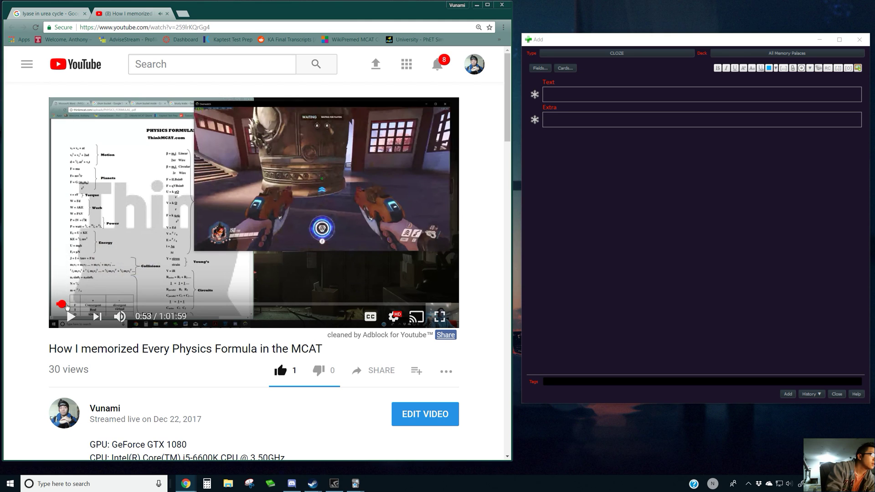
{"action": "left_click", "coordinate": [197, 250]}
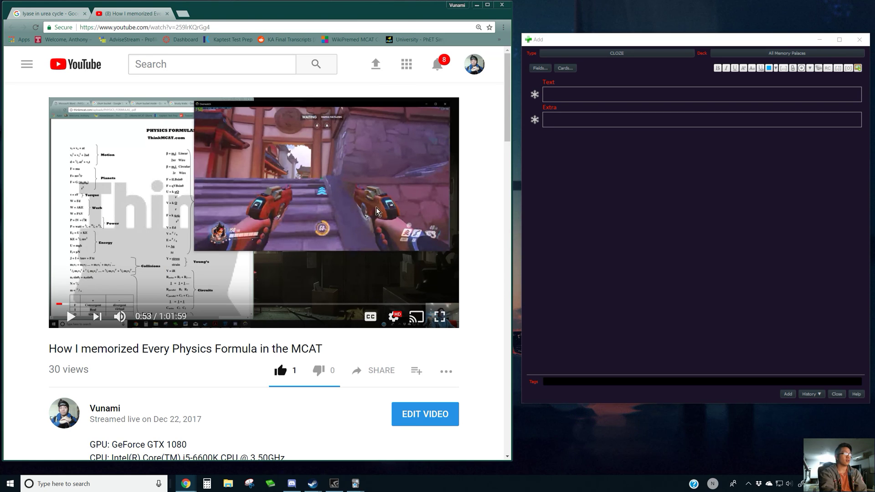
{"action": "left_click", "coordinate": [630, 93]}
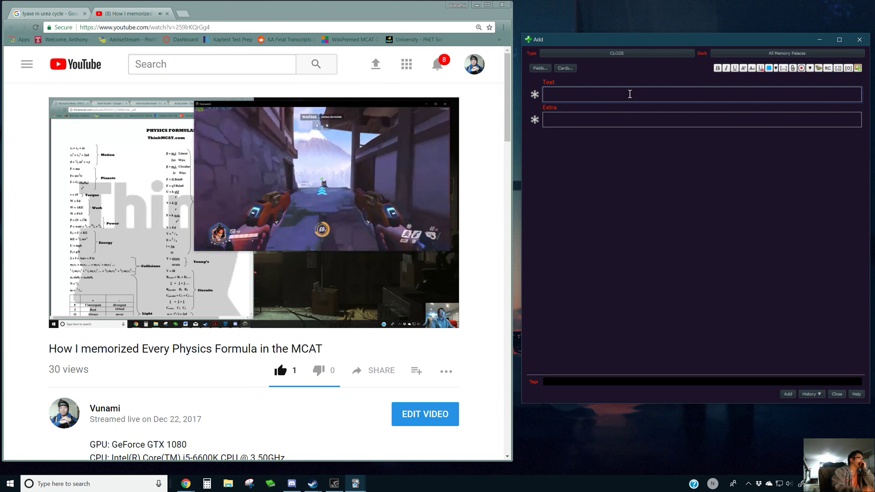
Set the physics formula video's playback speed to 2 and adjust the system volume.
{"action": "key", "text": "XF86AudioLowerVolume"}
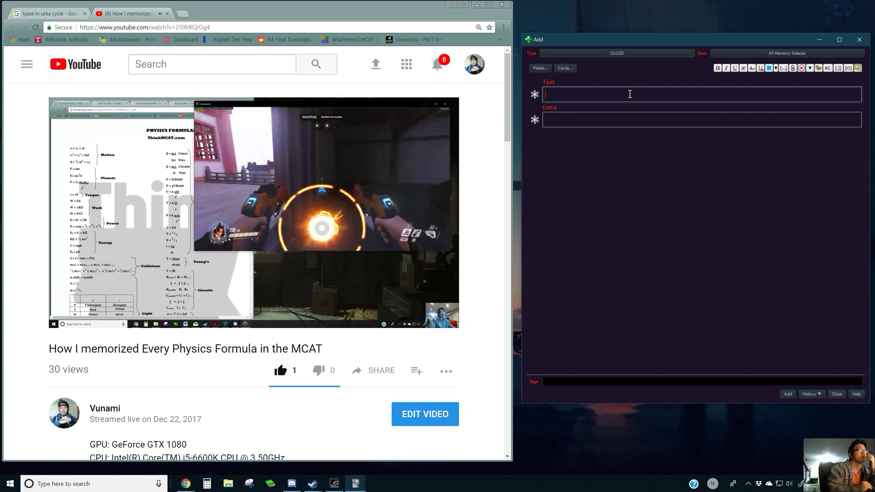
{"action": "left_click", "coordinate": [394, 315]}
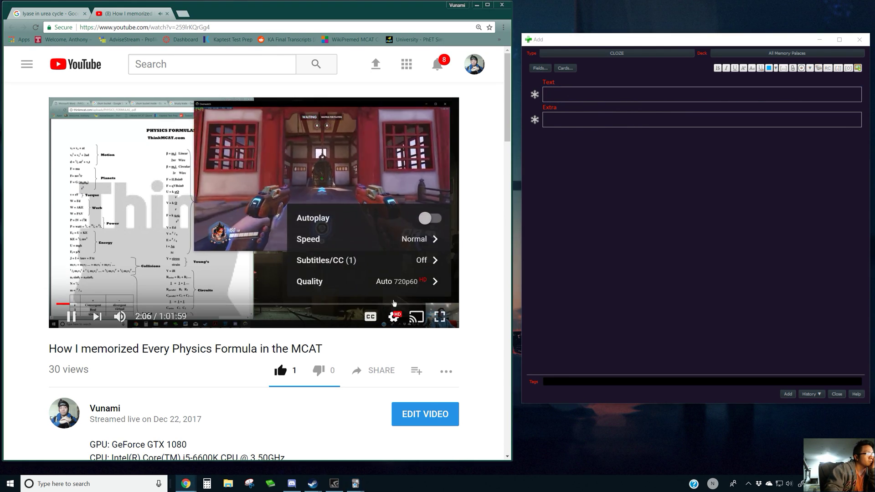
{"action": "left_click", "coordinate": [406, 240]}
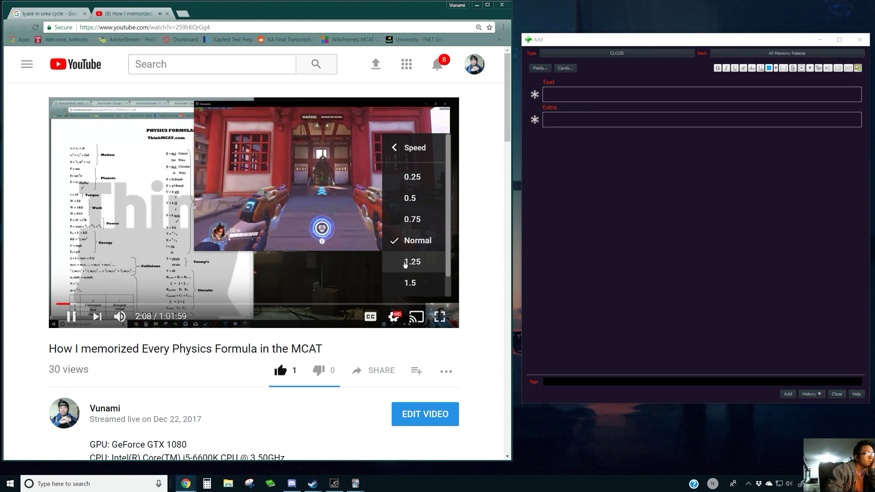
{"action": "scroll", "coordinate": [407, 266], "scroll_direction": "down", "scroll_amount": 1}
{"action": "left_click", "coordinate": [415, 285]}
{"action": "left_click", "coordinate": [396, 318]}
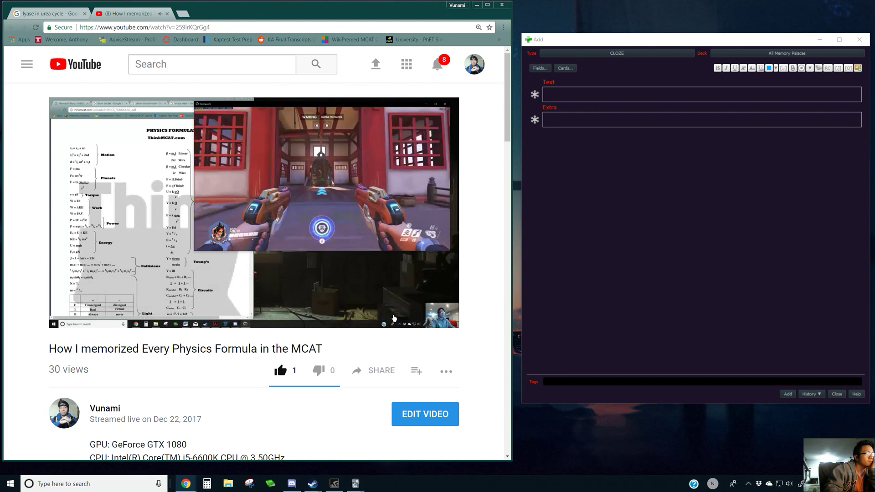
{"action": "key", "text": "XF86AudioLowerVolume"}
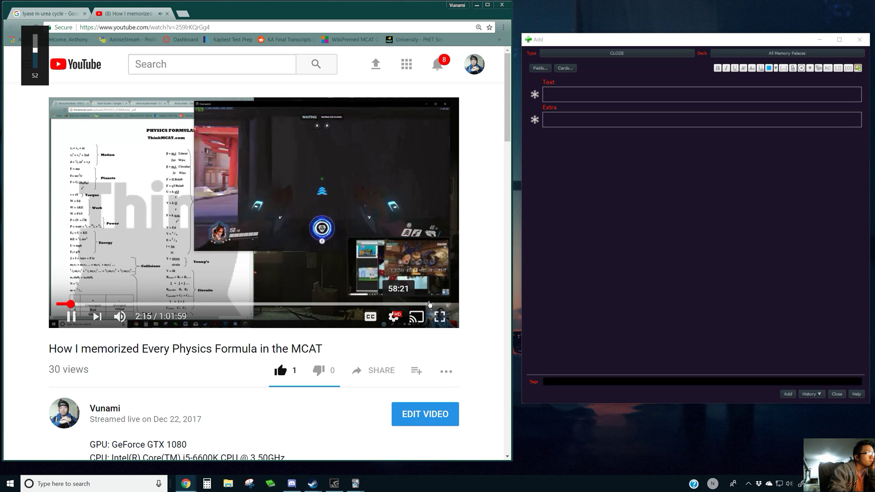
{"action": "key", "text": "XF86AudioRaiseVolume"}
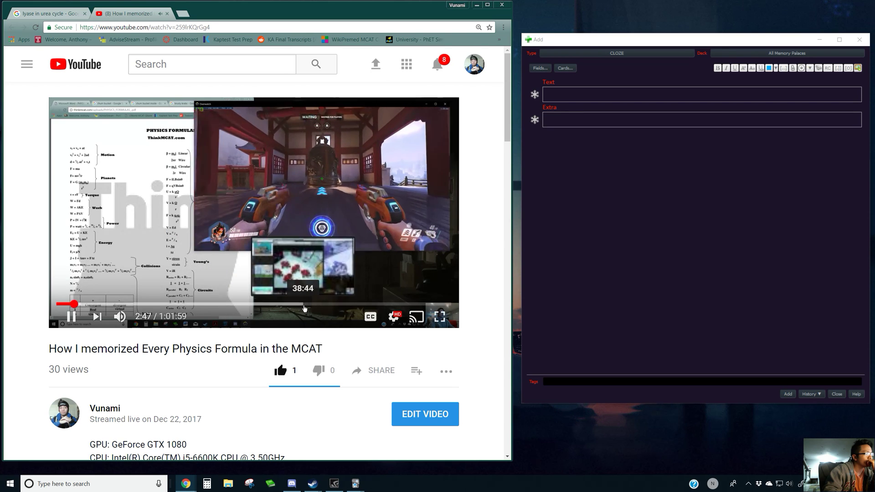
Skim the physics formula video around 38:44 and 28 minutes, and return to about 3 minutes.
{"action": "left_click", "coordinate": [305, 308]}
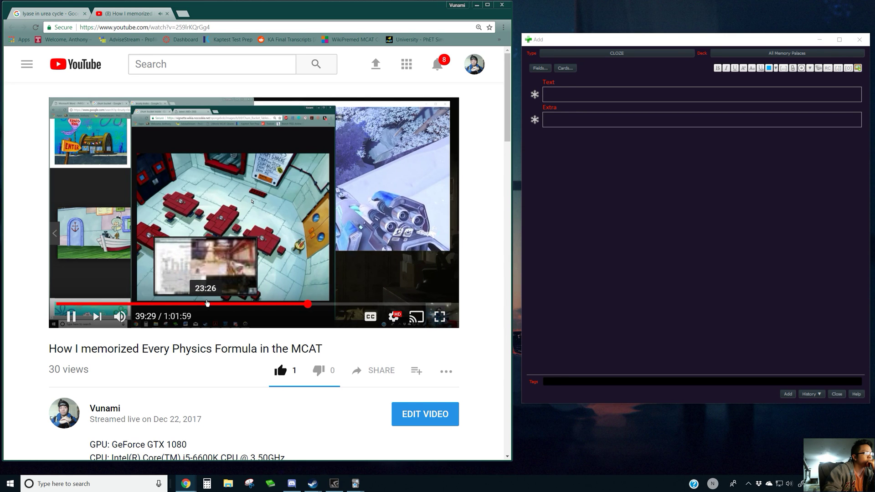
{"action": "left_click", "coordinate": [234, 301]}
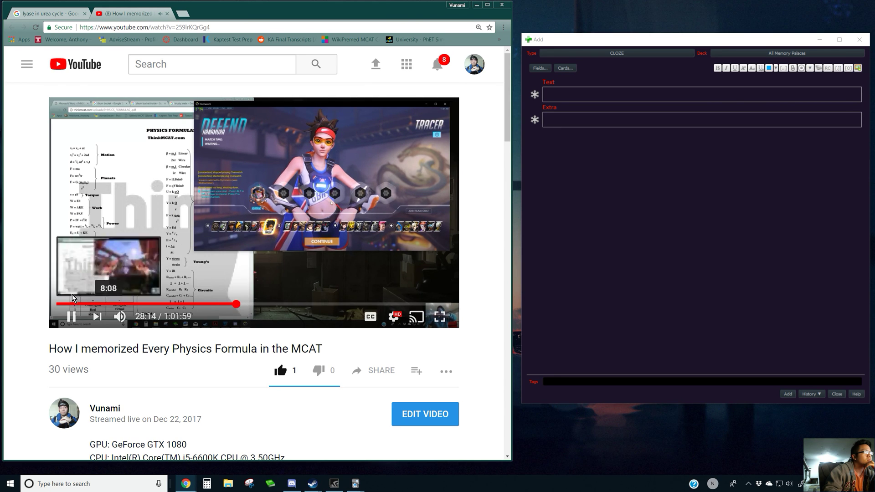
{"action": "left_click", "coordinate": [78, 305]}
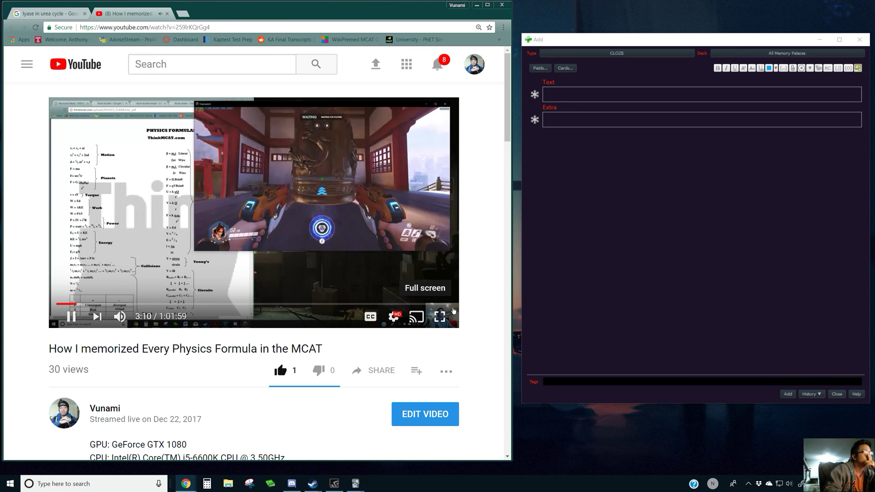
{"action": "left_click", "coordinate": [610, 232]}
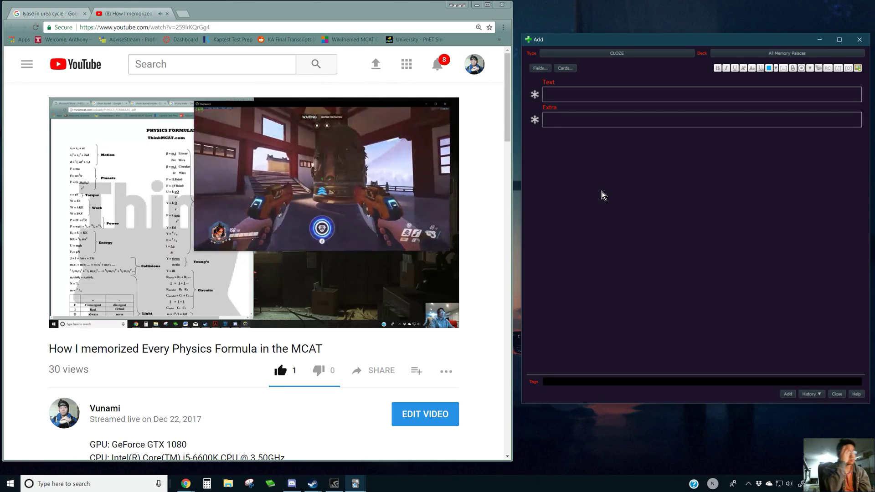
Show the physics formula video in full screen and set its quality to 1440p60.
{"action": "left_click", "coordinate": [436, 316]}
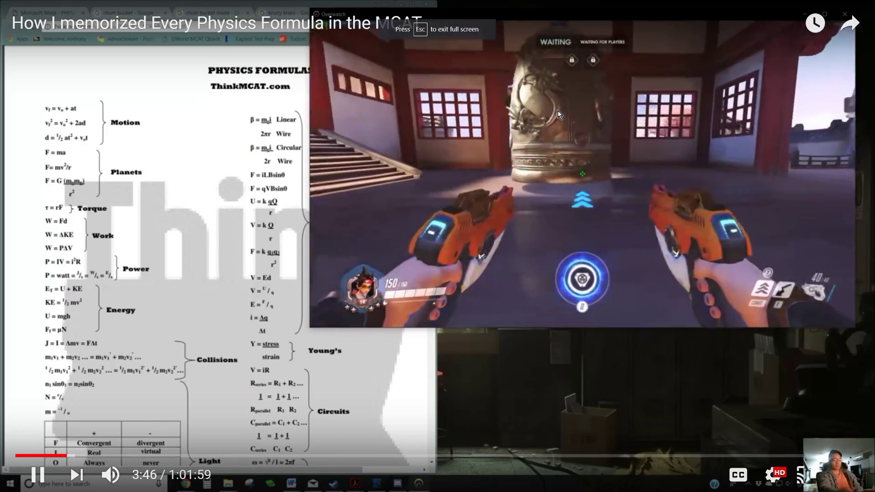
{"action": "left_click", "coordinate": [772, 474]}
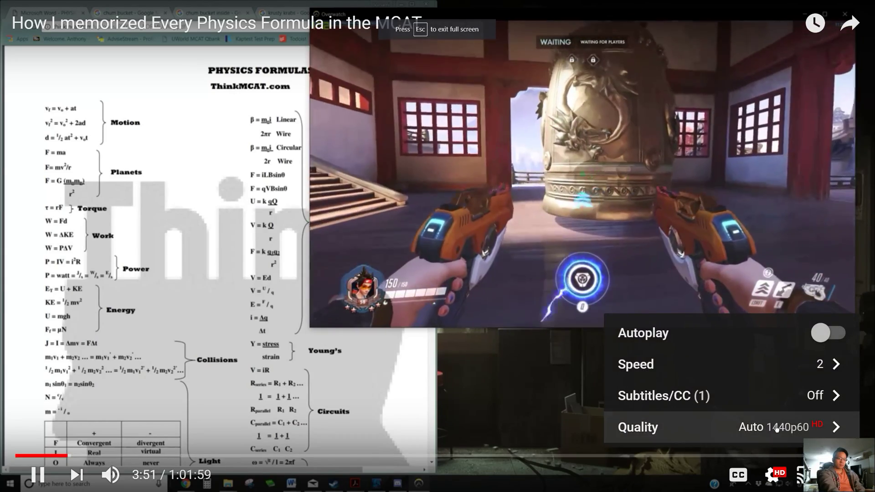
{"action": "left_click", "coordinate": [775, 428]}
{"action": "left_click", "coordinate": [809, 237]}
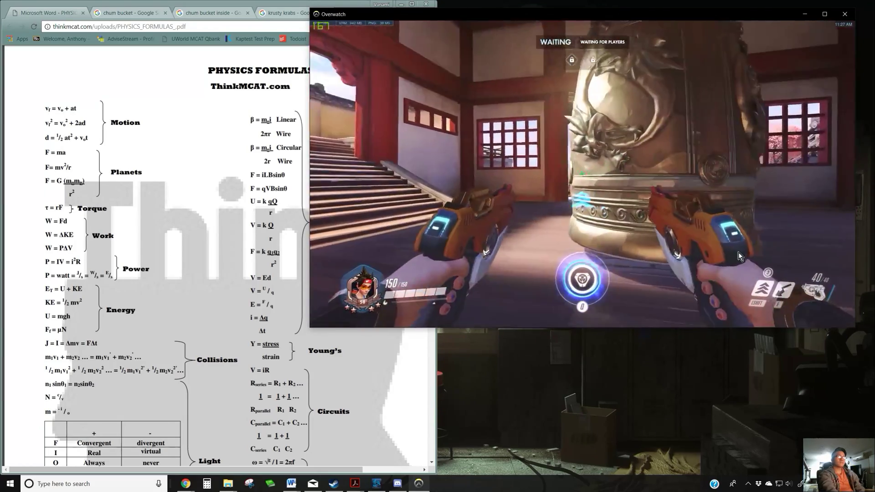
{"action": "mouse_move", "coordinate": [674, 303]}
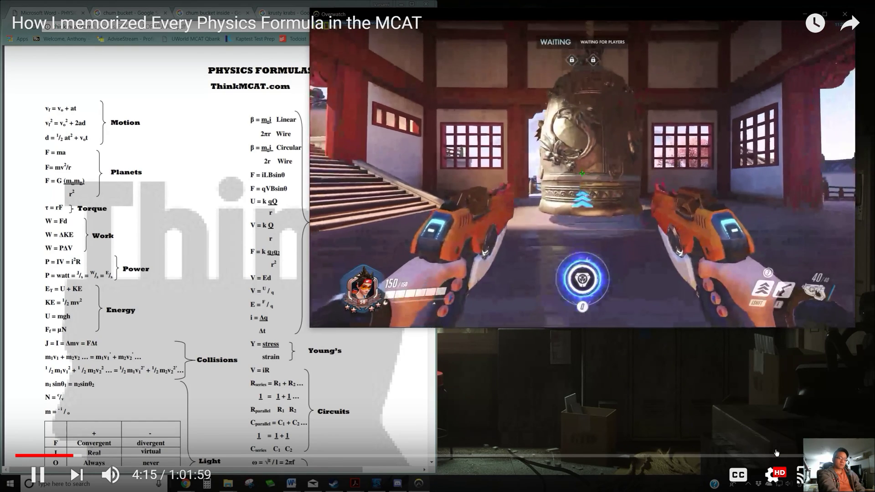
{"action": "left_click", "coordinate": [771, 475]}
{"action": "left_click", "coordinate": [787, 428]}
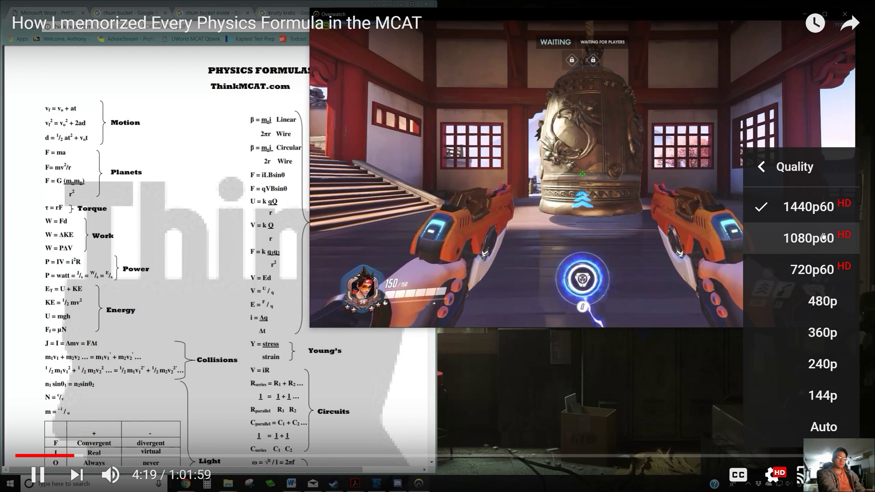
{"action": "left_click", "coordinate": [801, 204]}
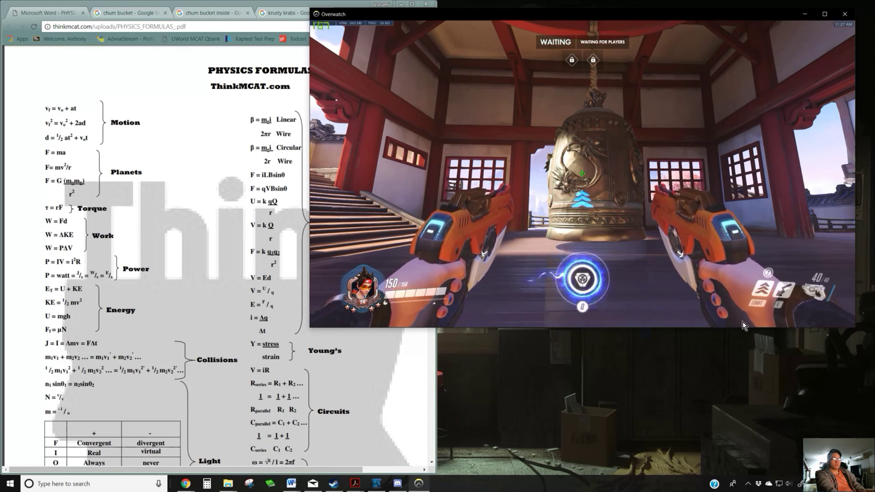
Turn on the video's captions and skip ahead to 10:21.
{"action": "key", "text": "c"}
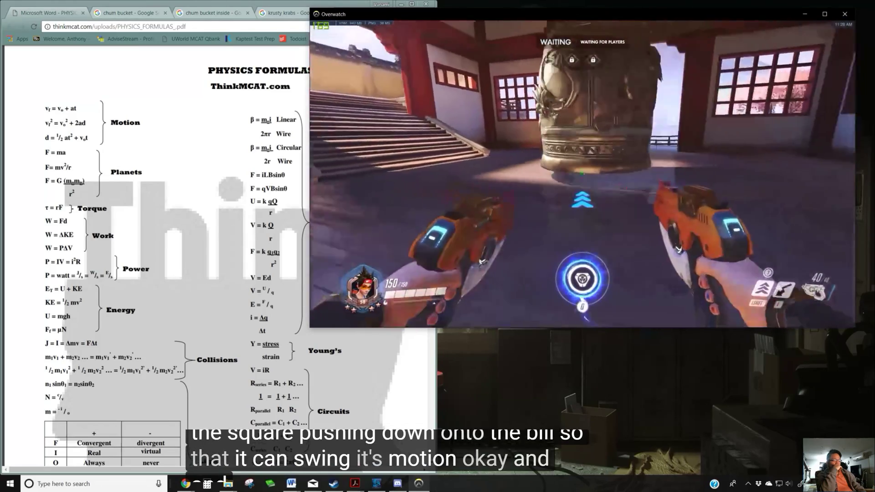
{"action": "mouse_move", "coordinate": [160, 287]}
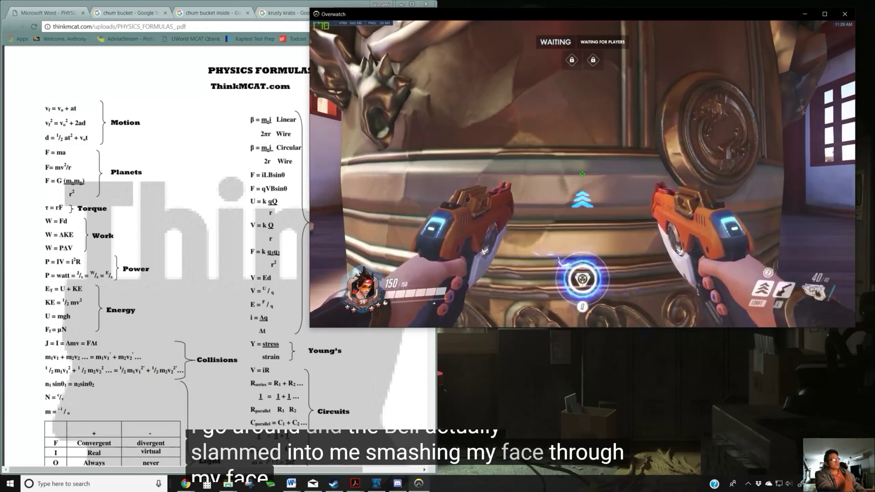
{"action": "mouse_move", "coordinate": [127, 413]}
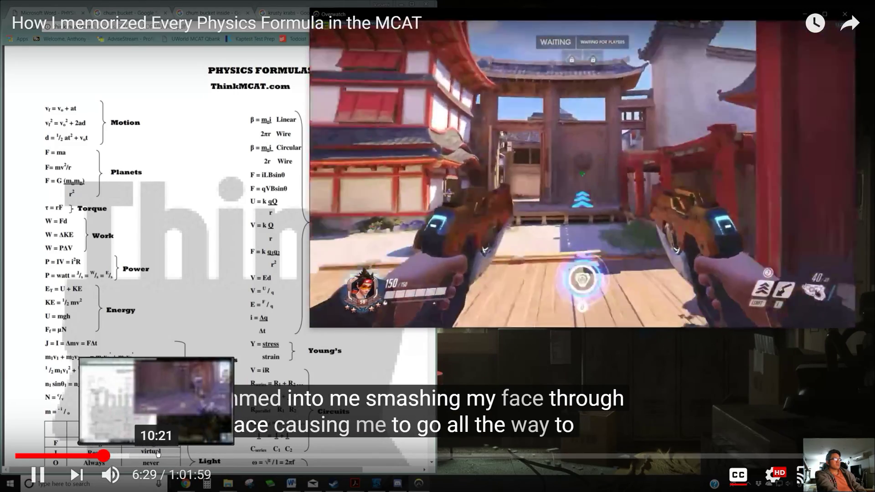
{"action": "left_click", "coordinate": [156, 456]}
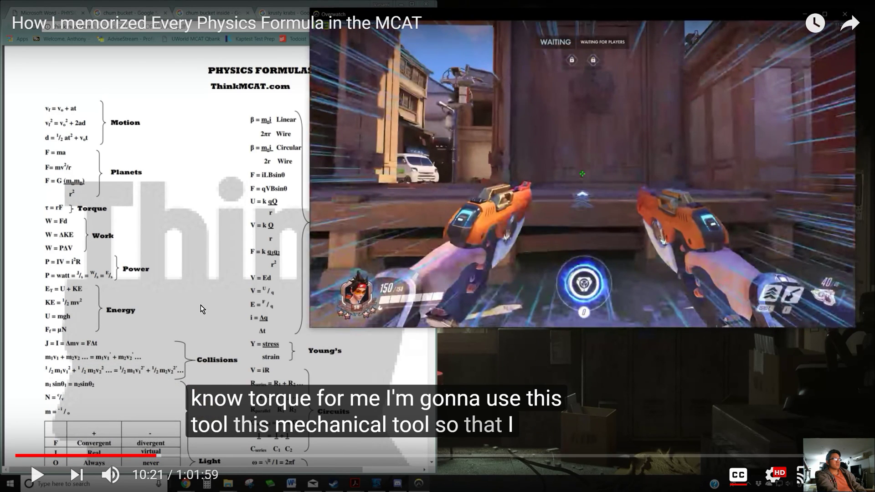
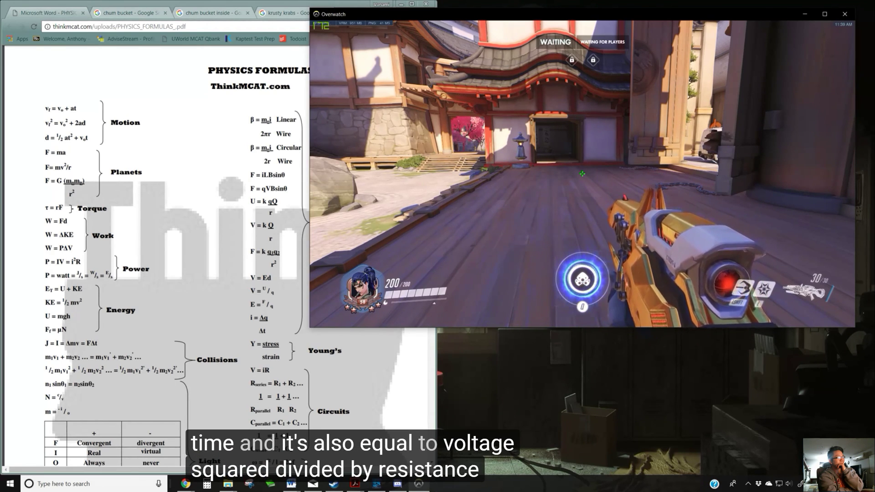
{"action": "key", "text": "w"}
{"action": "key", "text": "w"}
{"action": "key", "text": "v"}
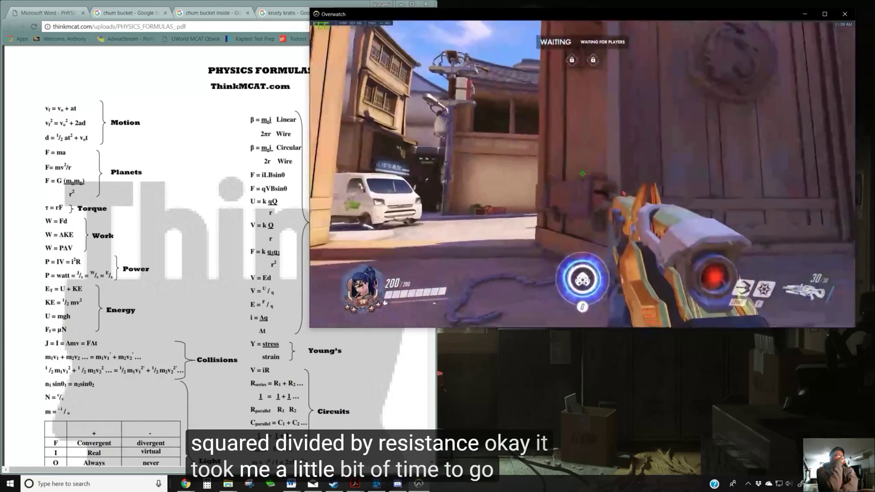
{"action": "key", "text": "v"}
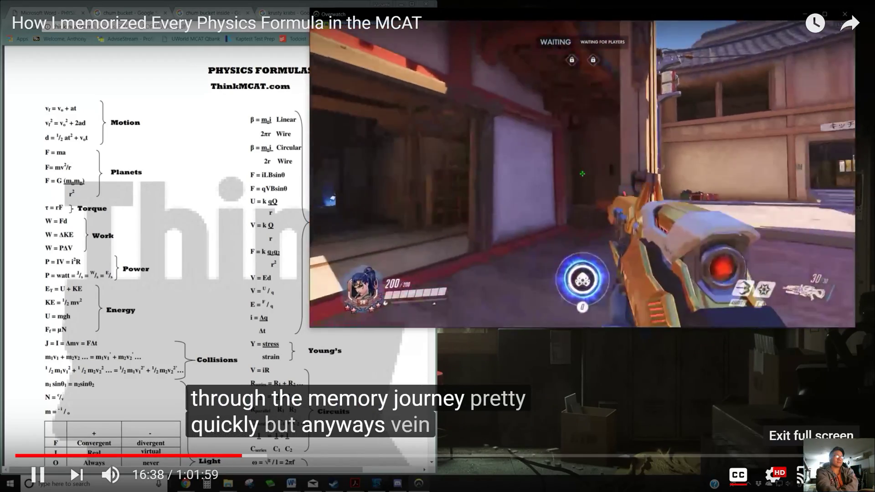
Exit full screen and enter "Name all physics formulas in Hanamura/Spongebob" as the new card's text in the Add window.
{"action": "left_click", "coordinate": [857, 475]}
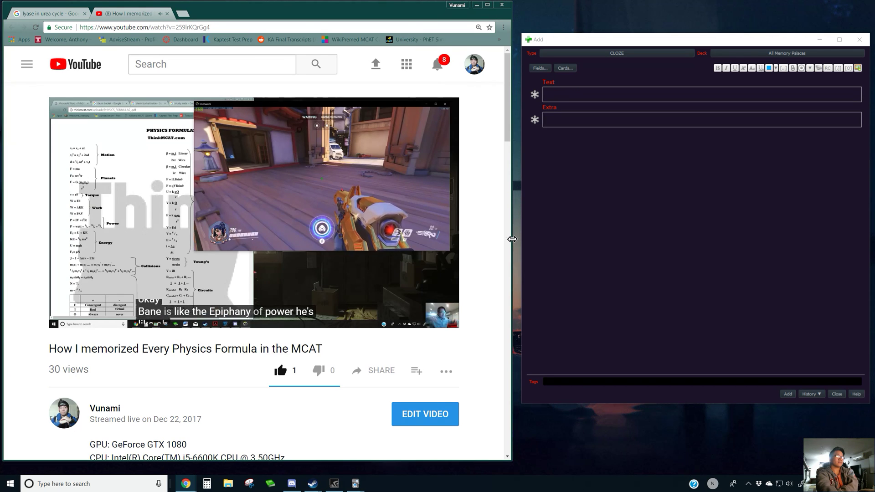
{"action": "mouse_move", "coordinate": [512, 239]}
{"action": "left_mouse_down"}
{"action": "mouse_move", "coordinate": [504, 239]}
{"action": "mouse_move", "coordinate": [562, 240]}
{"action": "mouse_move", "coordinate": [500, 240]}
{"action": "mouse_move", "coordinate": [517, 237]}
{"action": "left_mouse_up"}
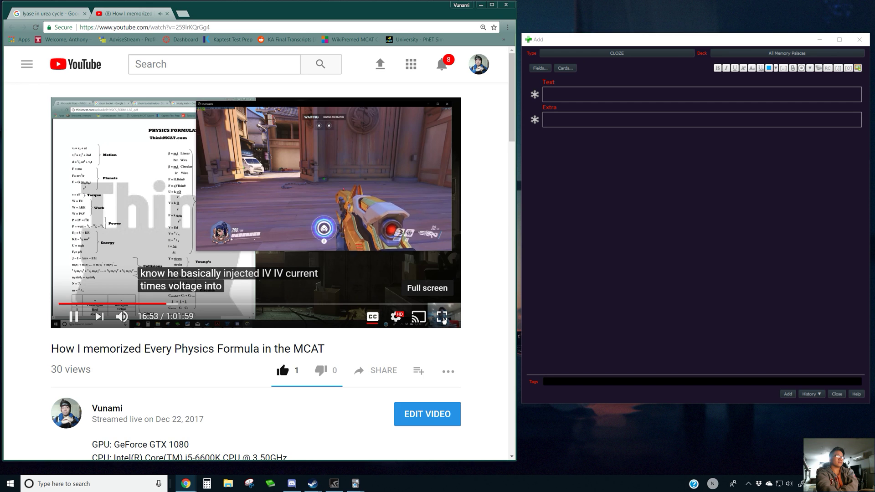
{"action": "left_click", "coordinate": [610, 95]}
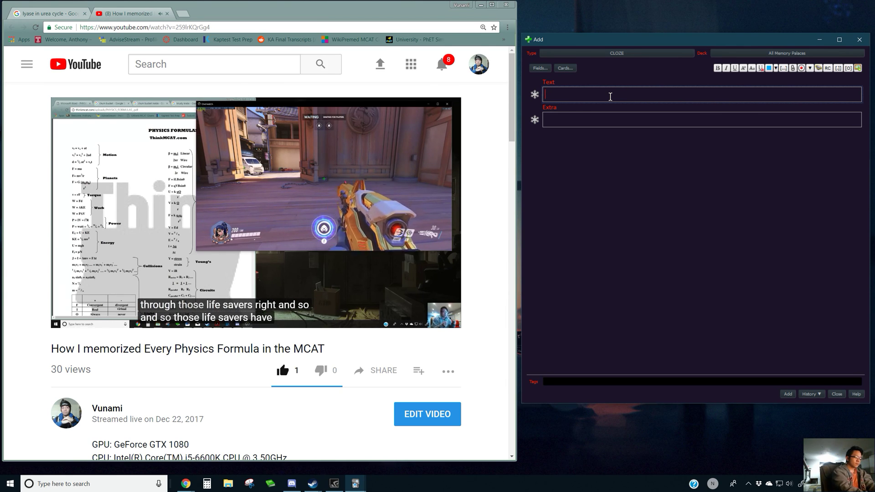
{"action": "type", "text": "ysics formulas in Hanamura"}
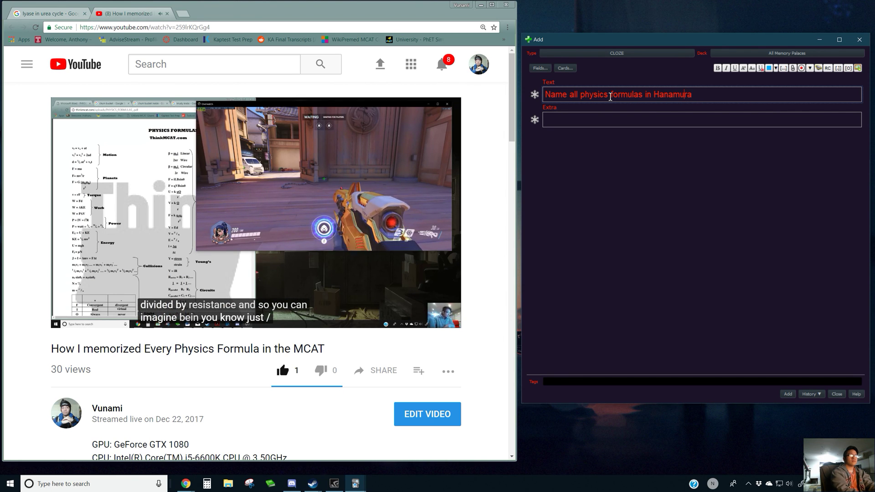
{"action": "type", "text": "/S"}
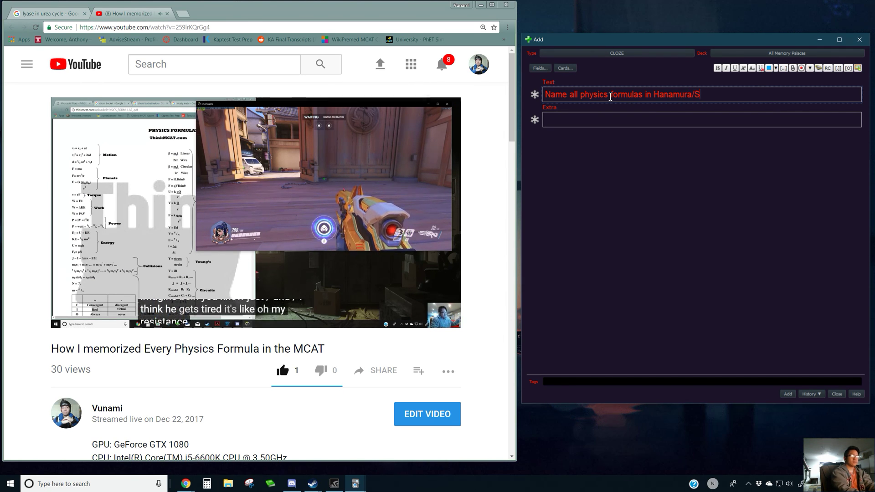
{"action": "type", "text": "pongebob"}
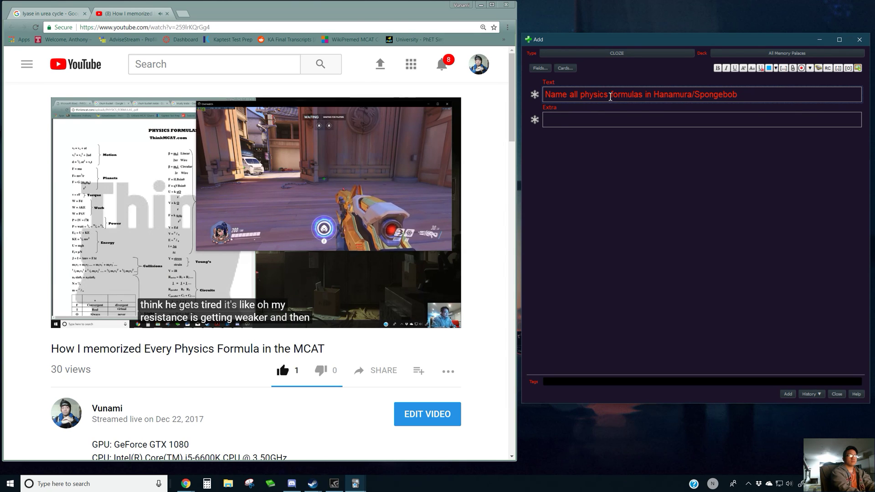
Add blank lines below "Name all physics formulas in Hanamura/Spongebob" in the new card's text.
{"action": "type", "text": "/"}
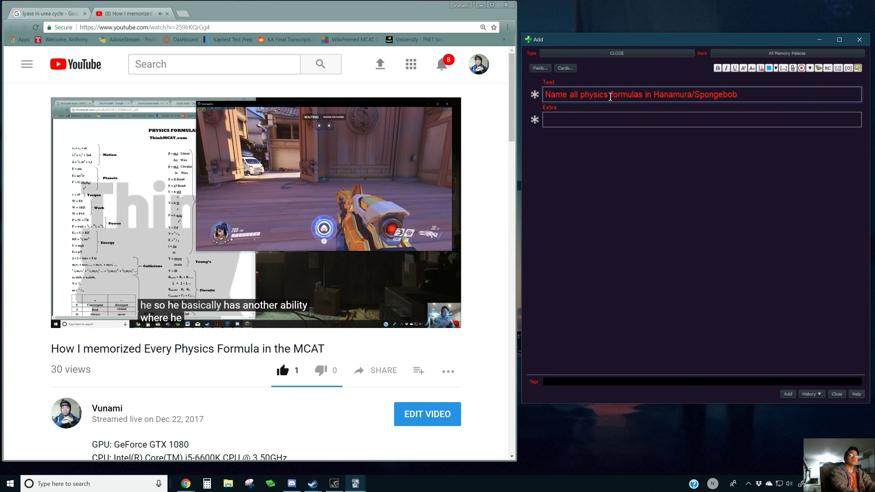
{"action": "key", "text": "Return"}
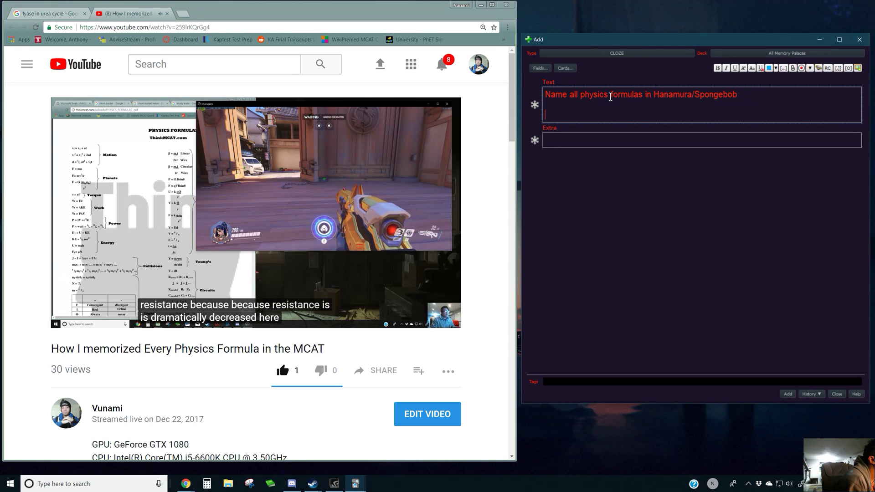
{"action": "key", "text": "Return"}
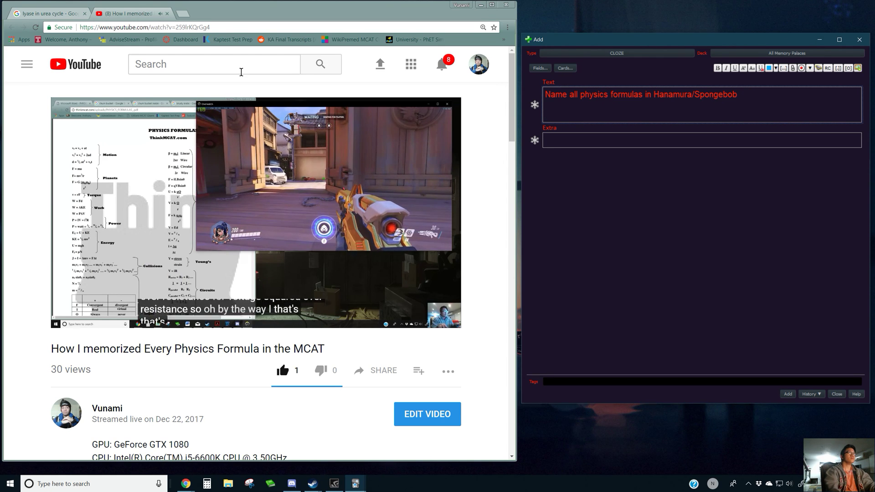
Open a new browser tab and detach it into its own window, moved clear of the video.
{"action": "left_click", "coordinate": [224, 29]}
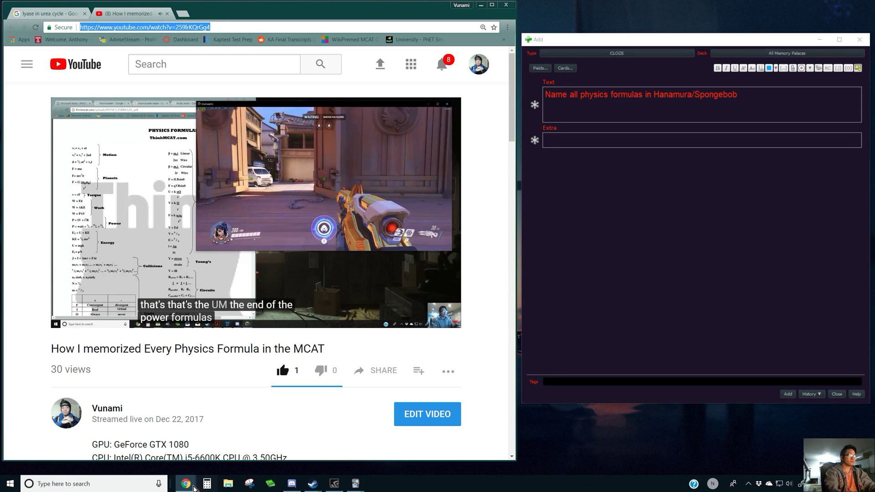
{"action": "left_click", "coordinate": [183, 14]}
{"action": "left_click_drag", "start_coordinate": [204, 15], "coordinate": [291, 205]}
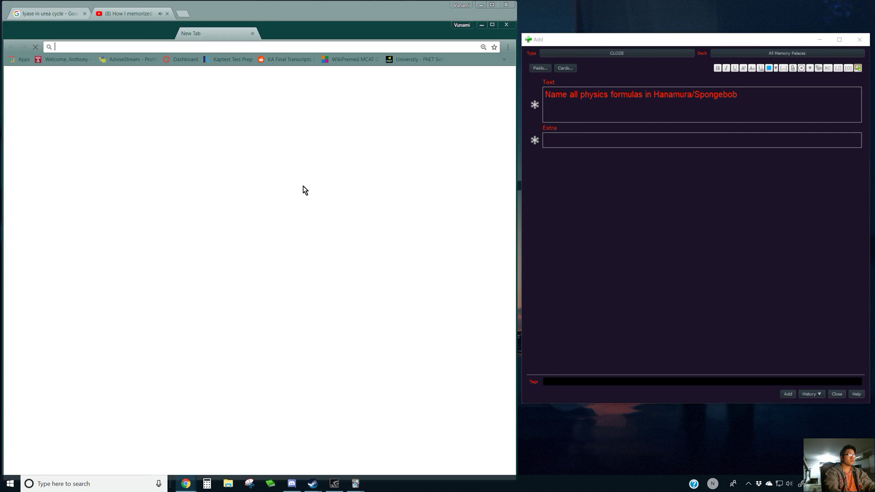
{"action": "left_click_drag", "start_coordinate": [215, 89], "coordinate": [214, 0]}
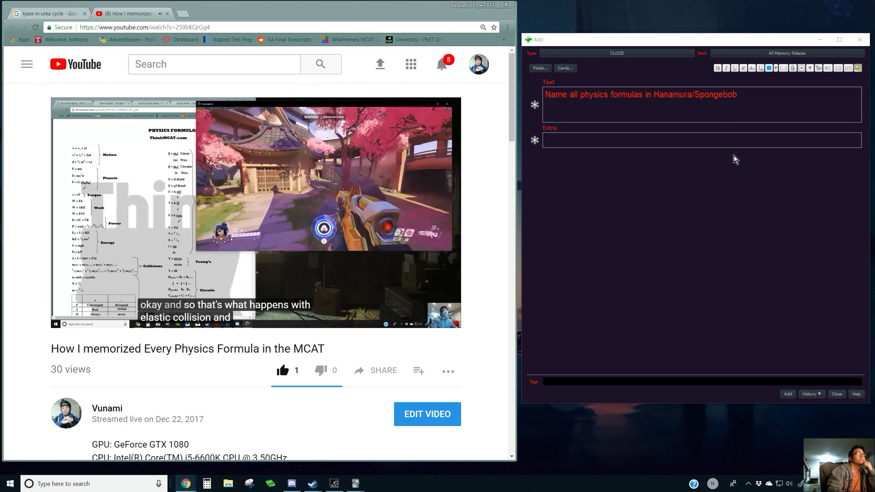
End the card's first line with a colon after "Spongebob" and add another line break.
{"action": "left_click", "coordinate": [715, 118]}
{"action": "type", "text": ":"}
{"action": "key", "text": "Return"}
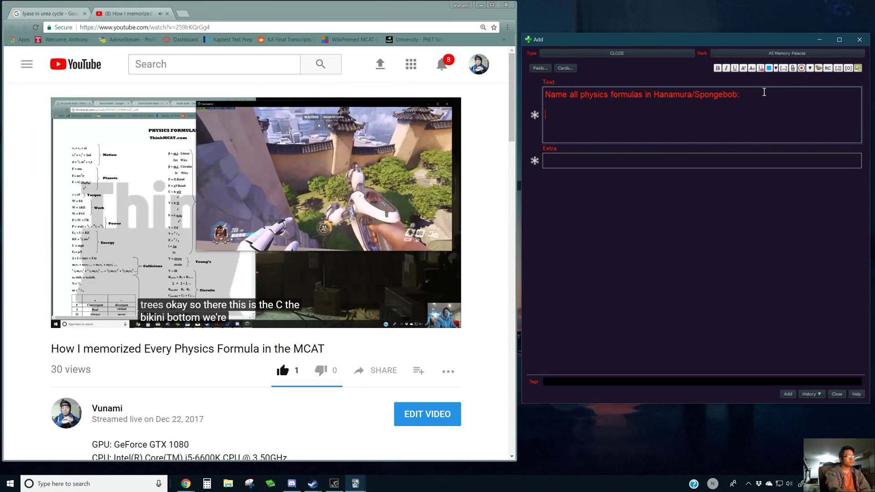
Show the physics formula video in full screen.
{"action": "left_click", "coordinate": [439, 315]}
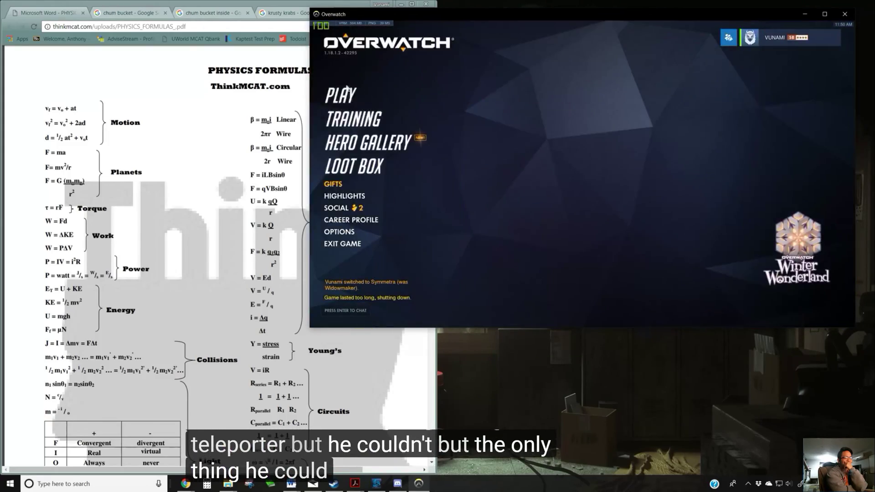
{"action": "left_click", "coordinate": [346, 96]}
{"action": "left_click", "coordinate": [767, 168]}
{"action": "left_click", "coordinate": [797, 86]}
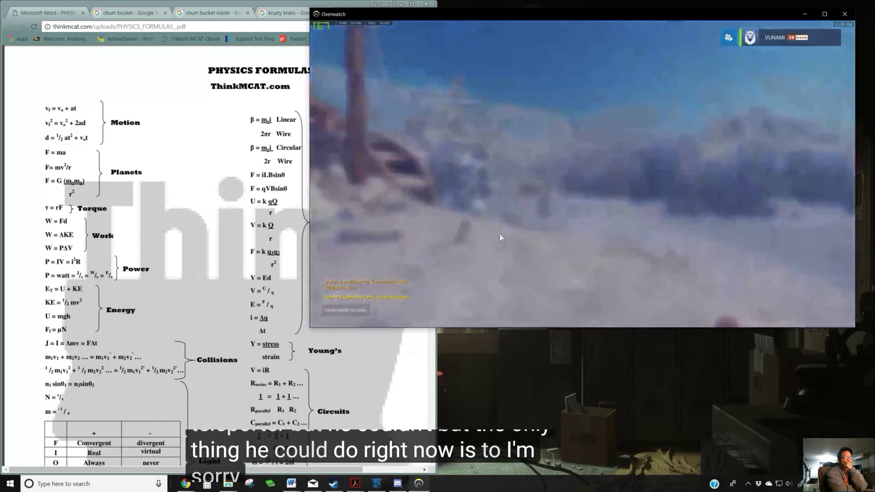
{"action": "left_click", "coordinate": [571, 281]}
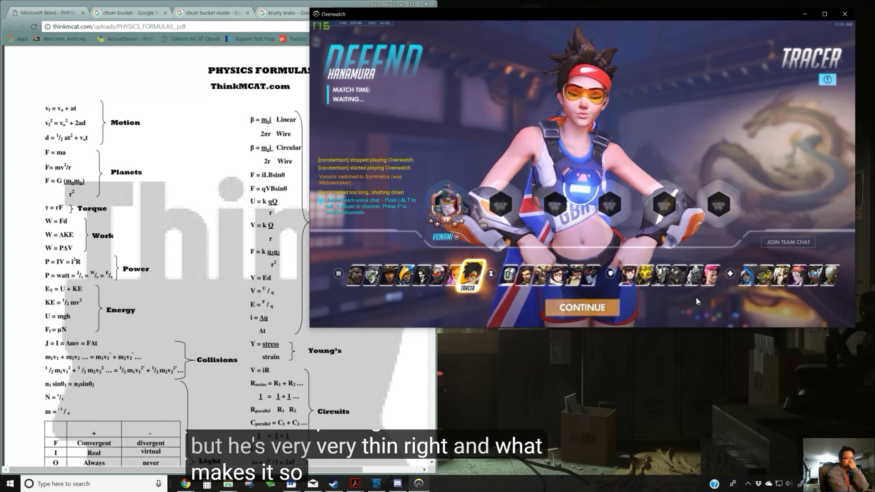
{"action": "left_click", "coordinate": [406, 276]}
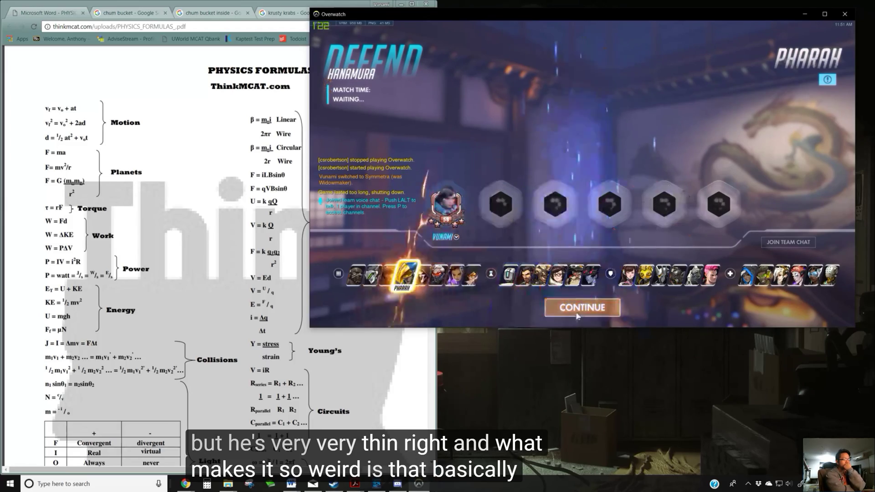
{"action": "left_click", "coordinate": [582, 308]}
{"action": "key", "text": "w"}
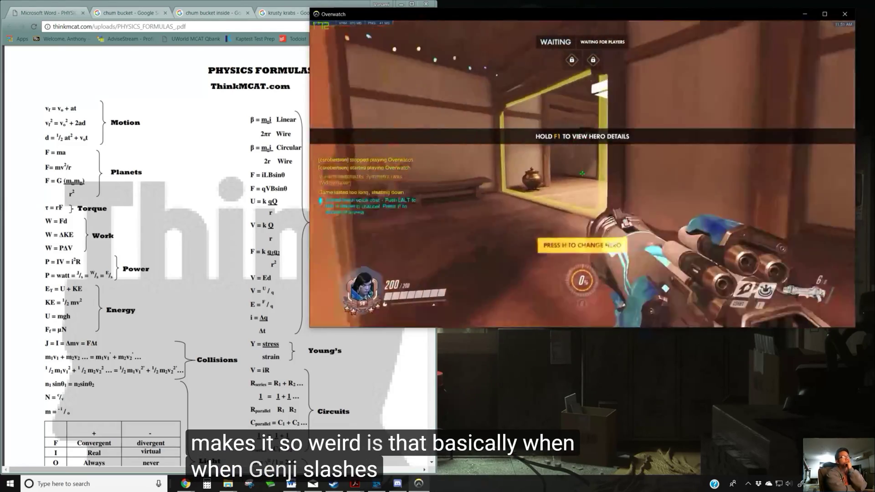
{"action": "key", "text": "w"}
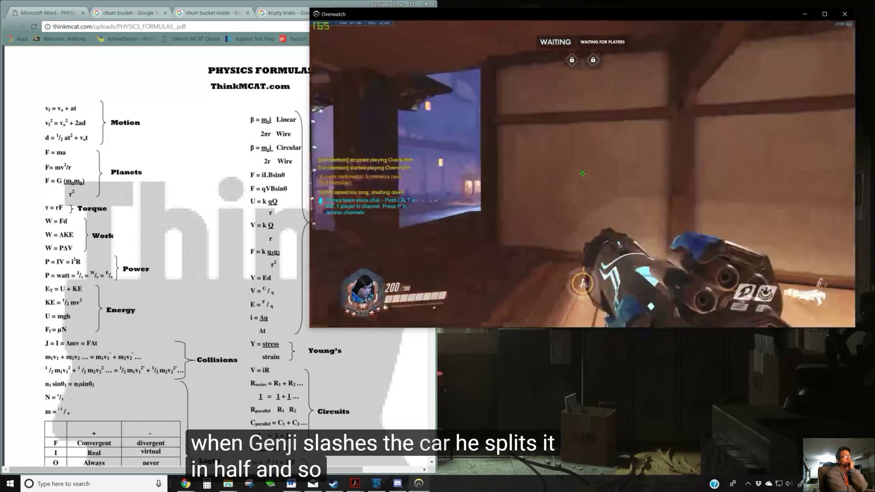
{"action": "key", "text": "w"}
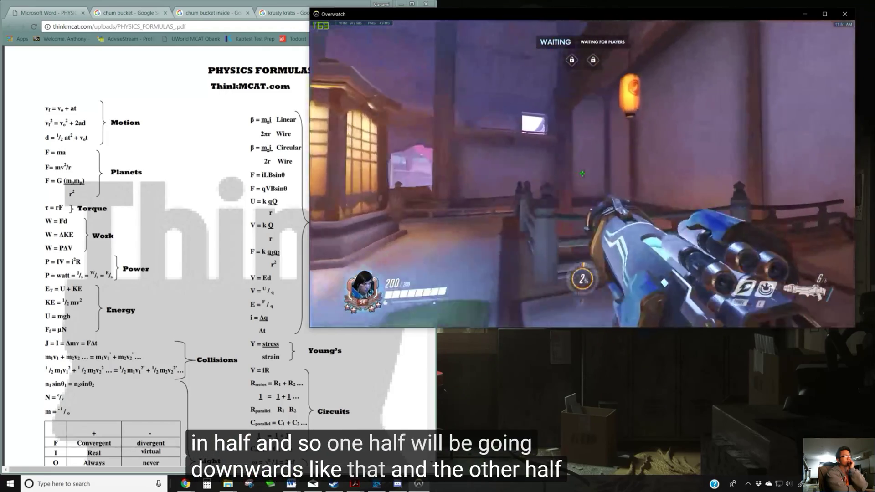
{"action": "key", "text": "w"}
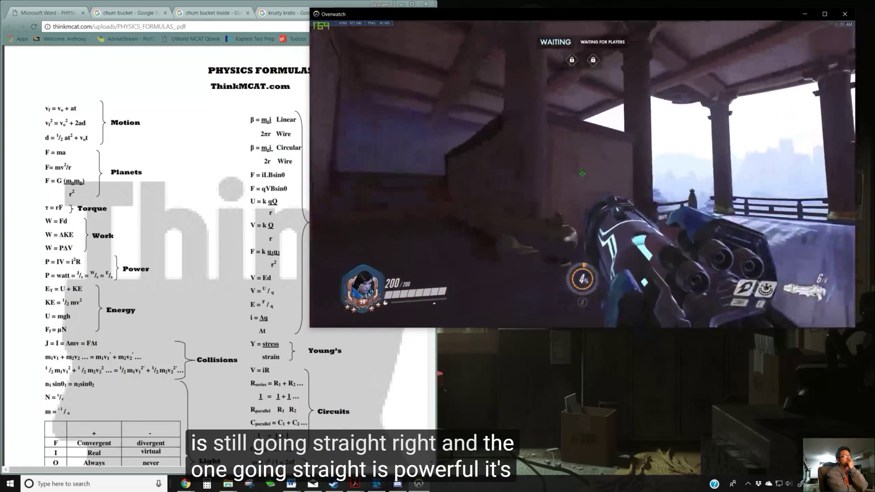
{"action": "key", "text": "w"}
{"action": "key", "text": "space"}
{"action": "key", "text": "s"}
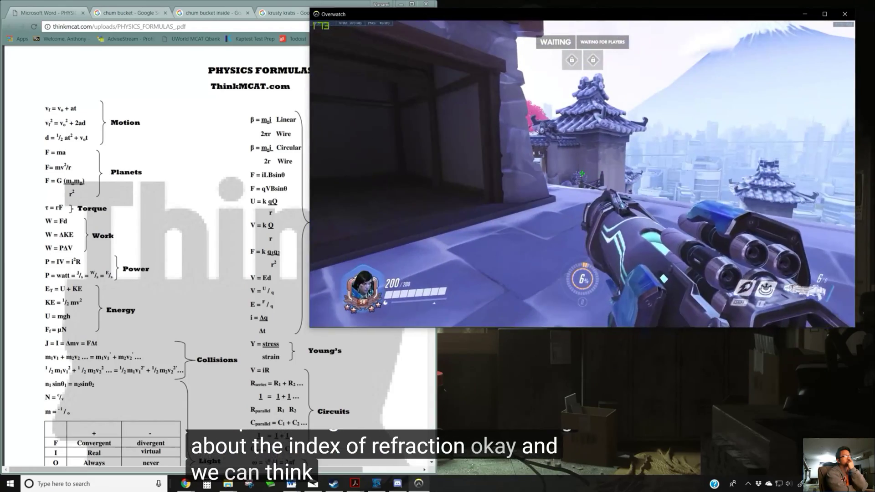
{"action": "key", "text": "w"}
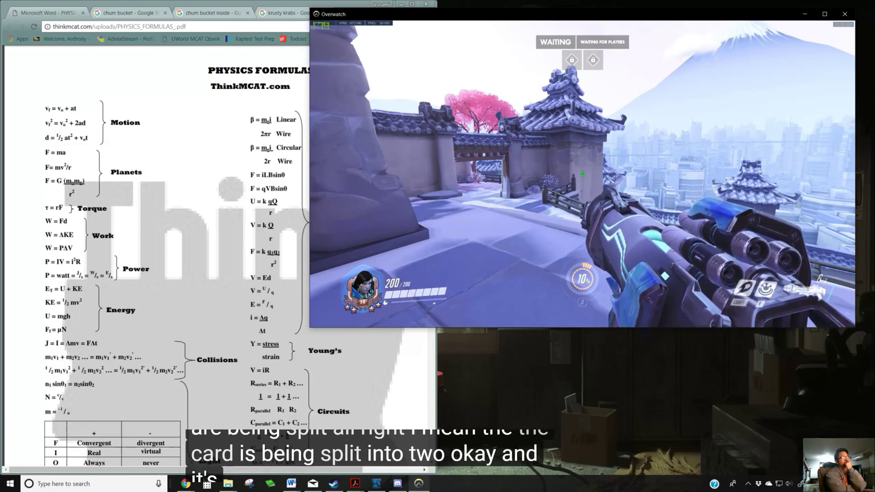
{"action": "key", "text": "w"}
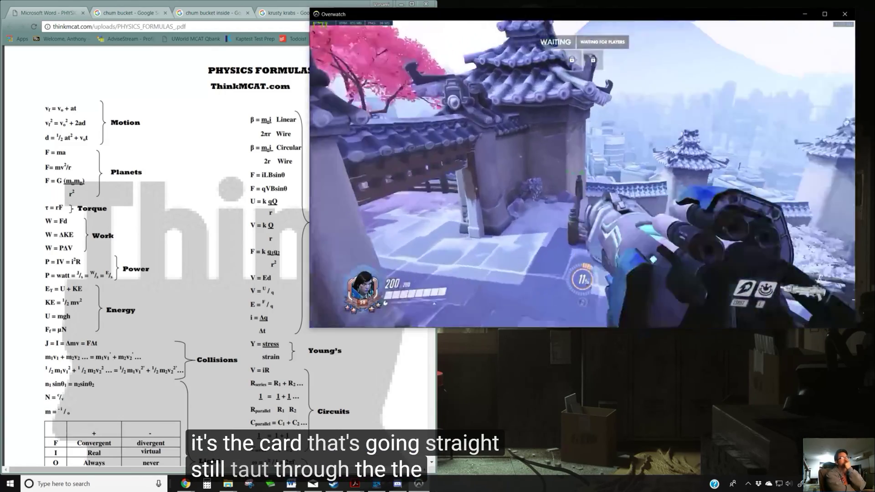
{"action": "key", "text": "w"}
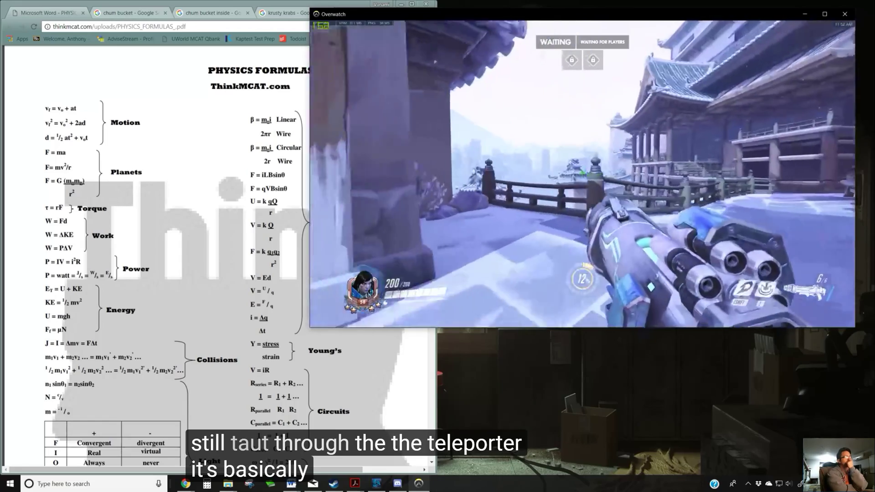
{"action": "key", "text": "w"}
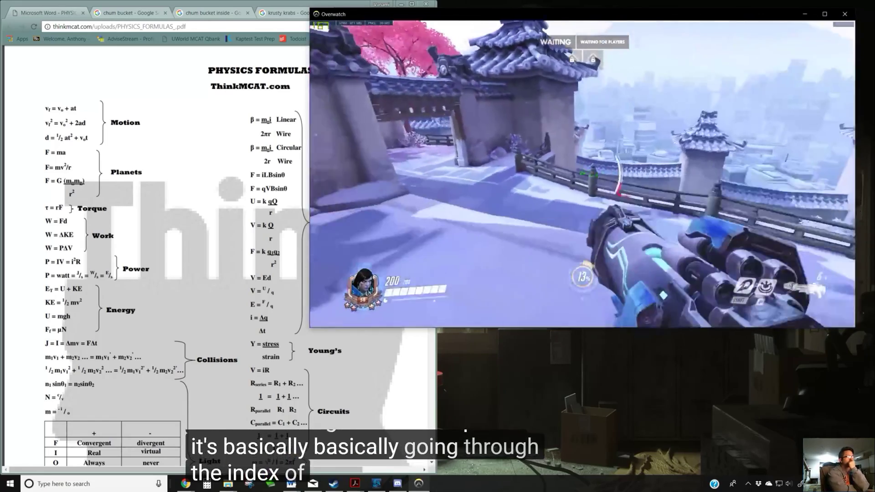
{"action": "key", "text": "s"}
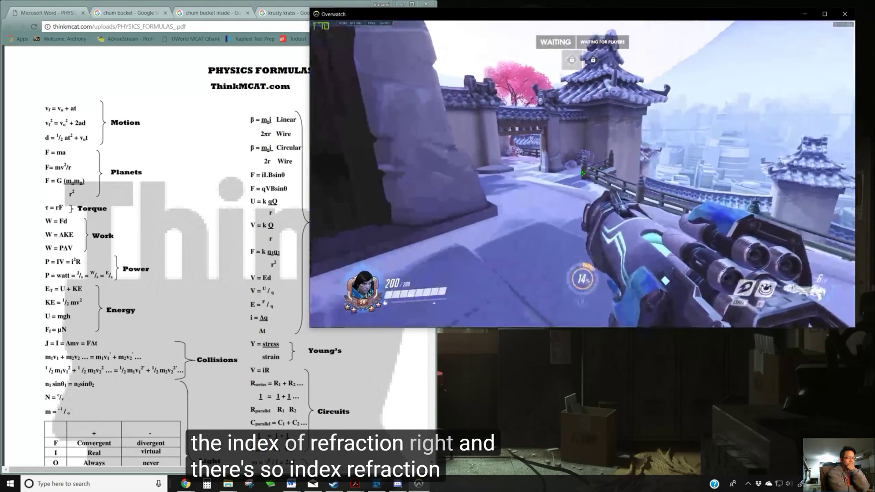
{"action": "key", "text": "w"}
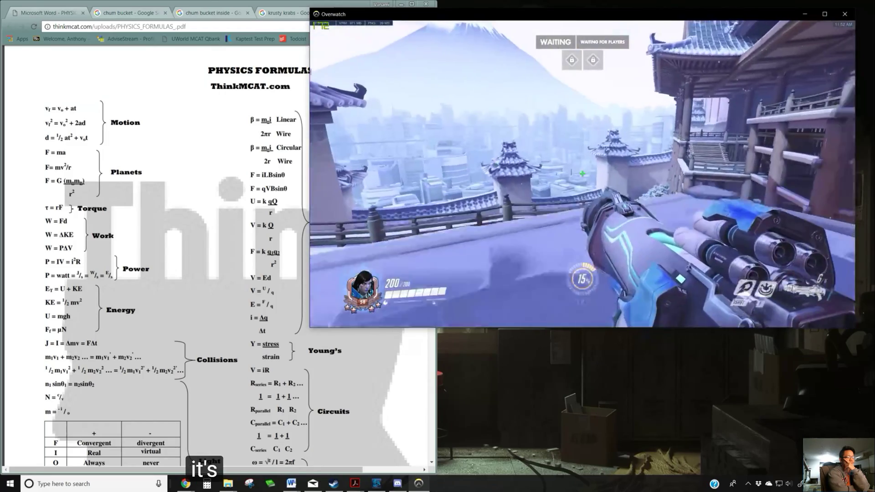
{"action": "key", "text": "w"}
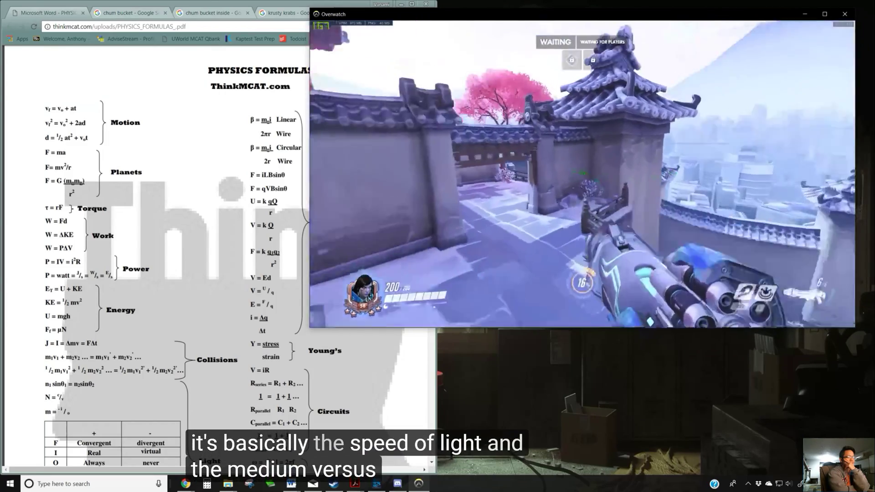
{"action": "key", "text": "w"}
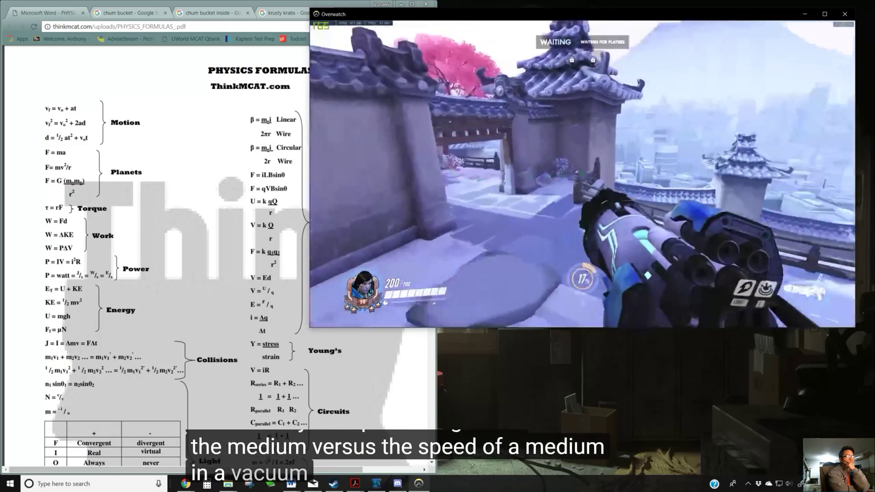
{"action": "key", "text": "d"}
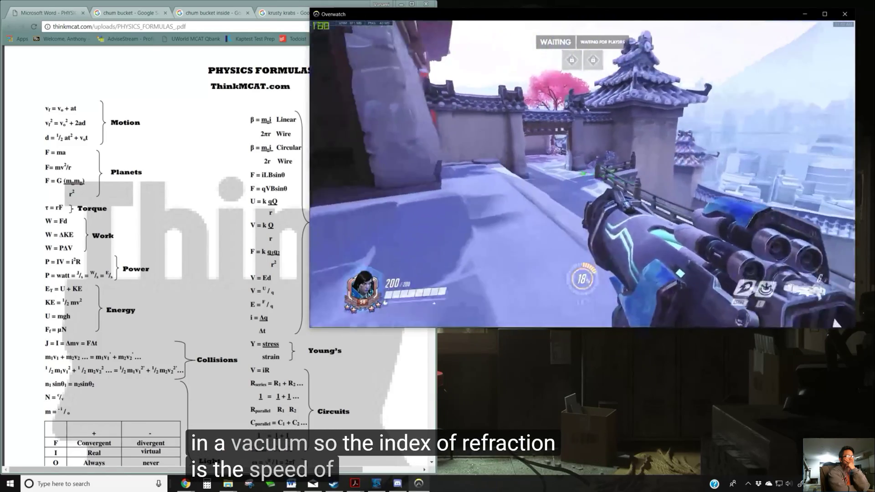
{"action": "key", "text": "w"}
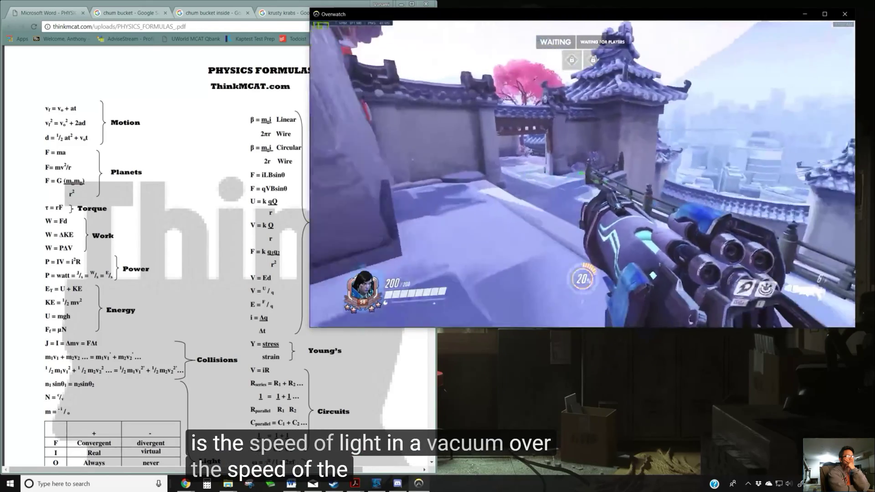
{"action": "key", "text": "w"}
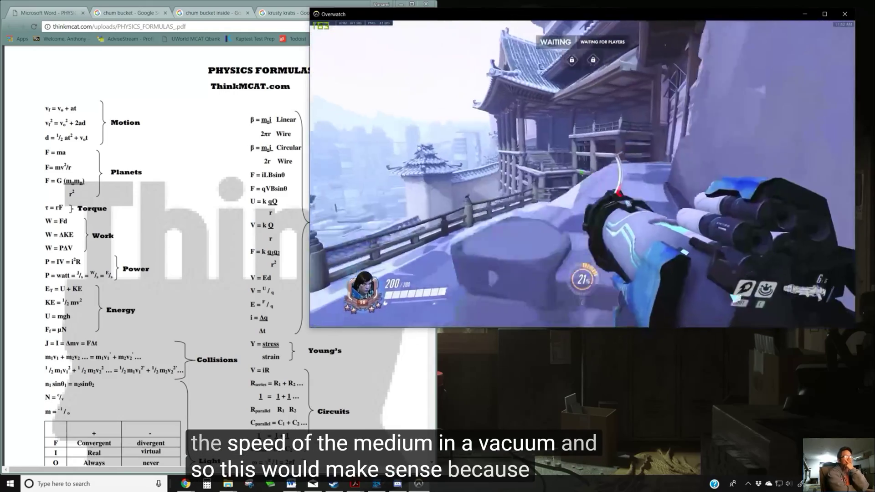
{"action": "key", "text": "s"}
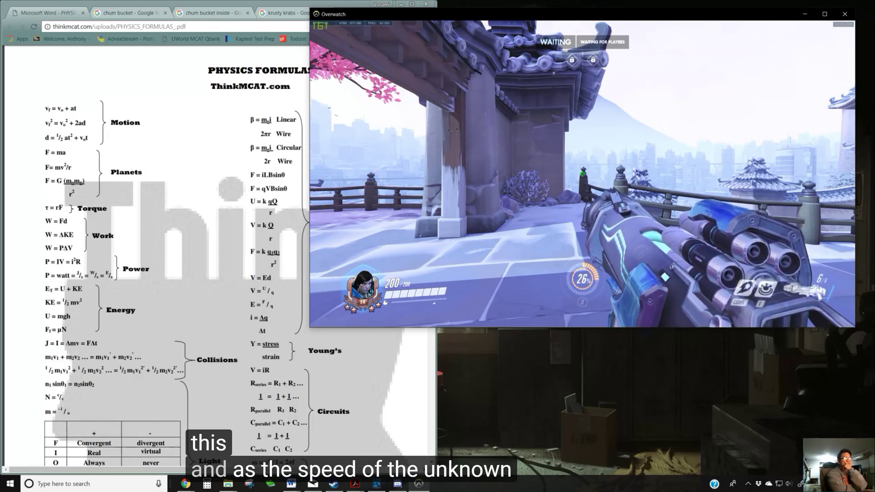
{"action": "key", "text": "w"}
{"action": "key", "text": "space"}
{"action": "key", "text": "w"}
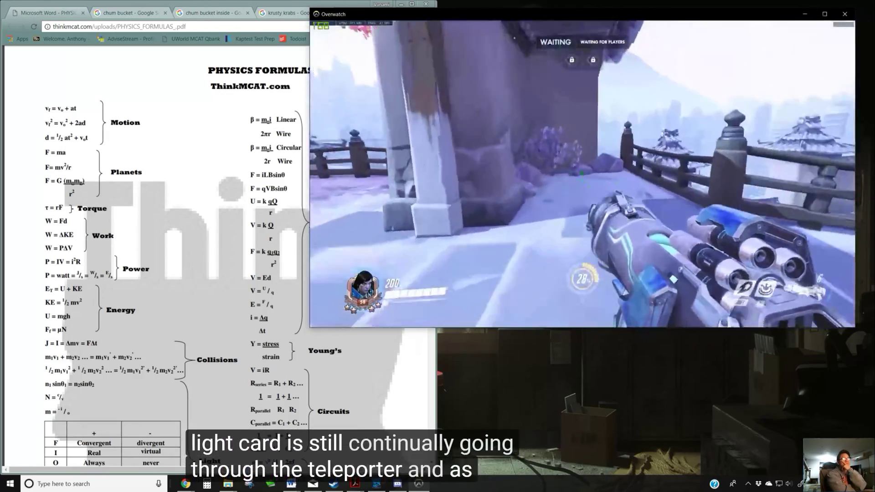
{"action": "key", "text": "w"}
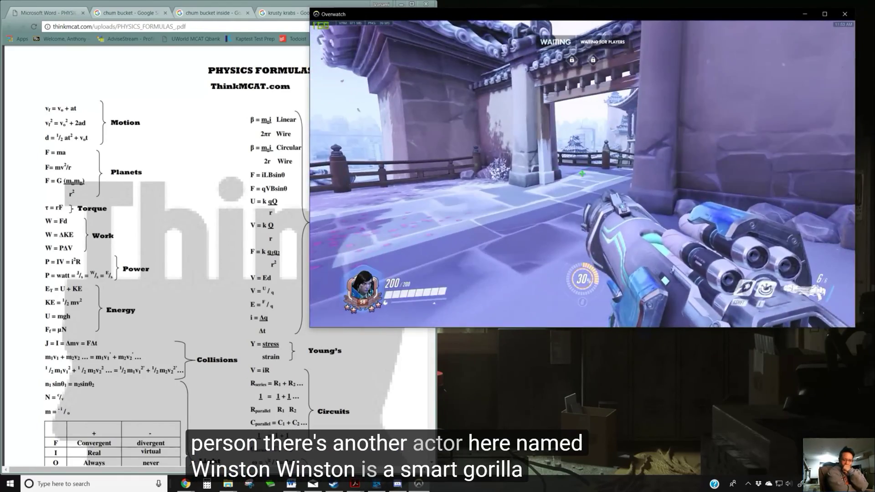
{"action": "key", "text": "w"}
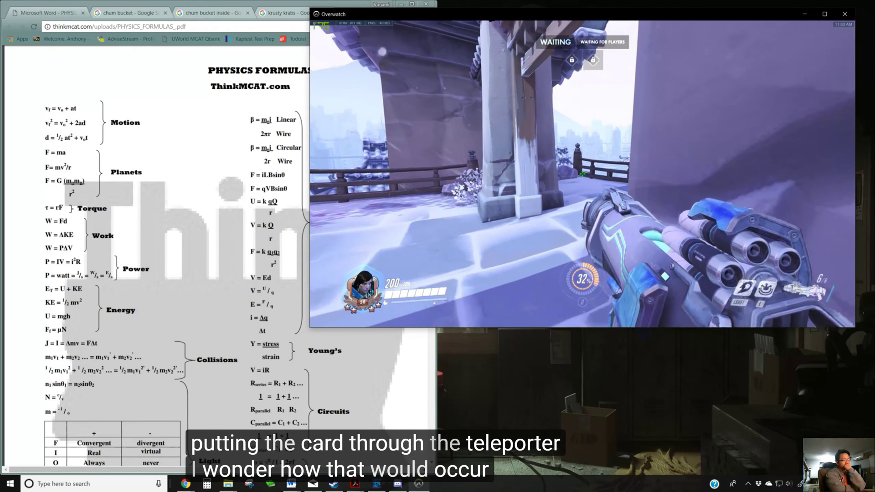
{"action": "key", "text": "w"}
{"action": "key", "text": "d"}
{"action": "key", "text": "d"}
{"action": "key", "text": "w"}
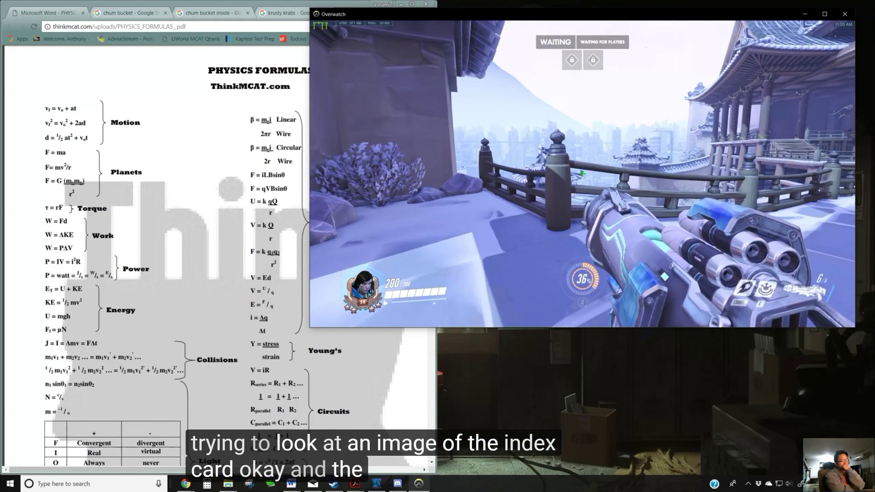
{"action": "key", "text": "a"}
{"action": "key", "text": "s"}
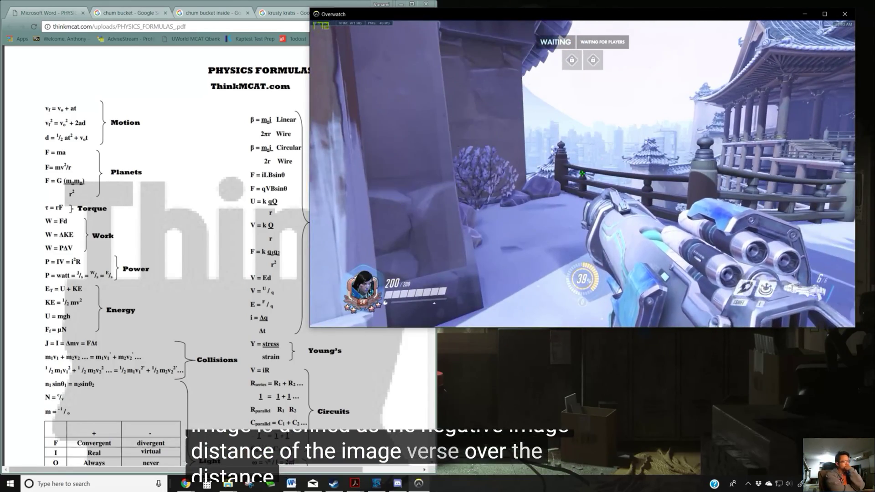
{"action": "key", "text": "s"}
{"action": "key", "text": "s"}
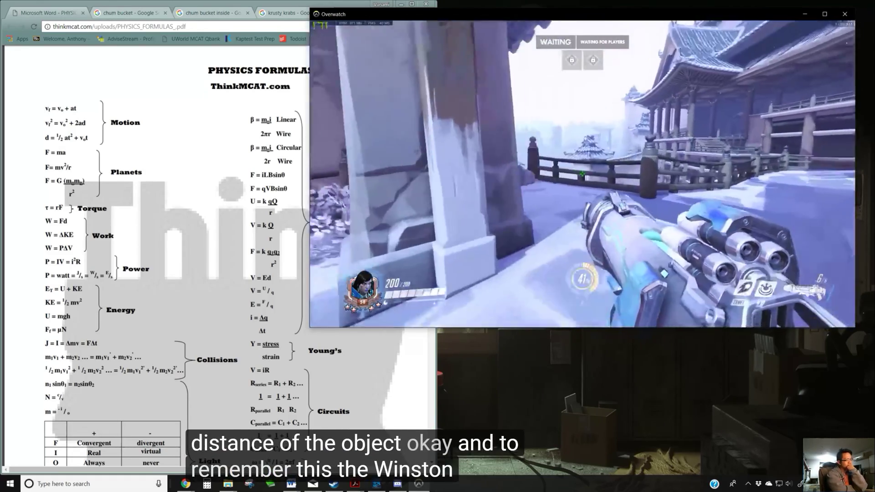
{"action": "key", "text": "w"}
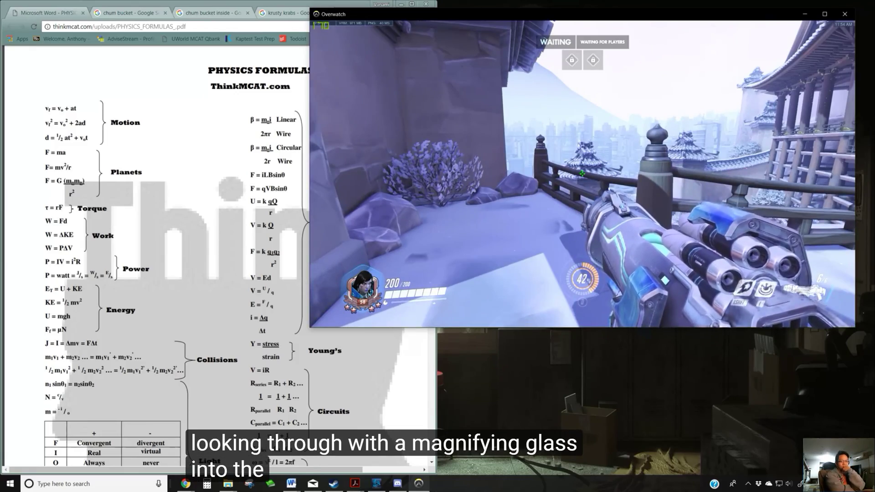
Exit the video's full-screen view and continue in the card's text below "Name all physics formulas in Hanamura/Spongebob:".
{"action": "key", "text": "w"}
{"action": "left_click", "coordinate": [582, 174]}
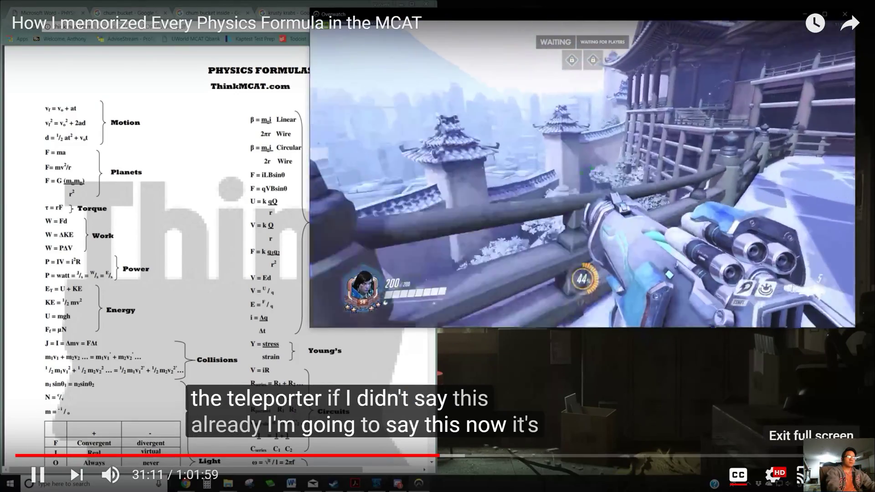
{"action": "left_click", "coordinate": [855, 472]}
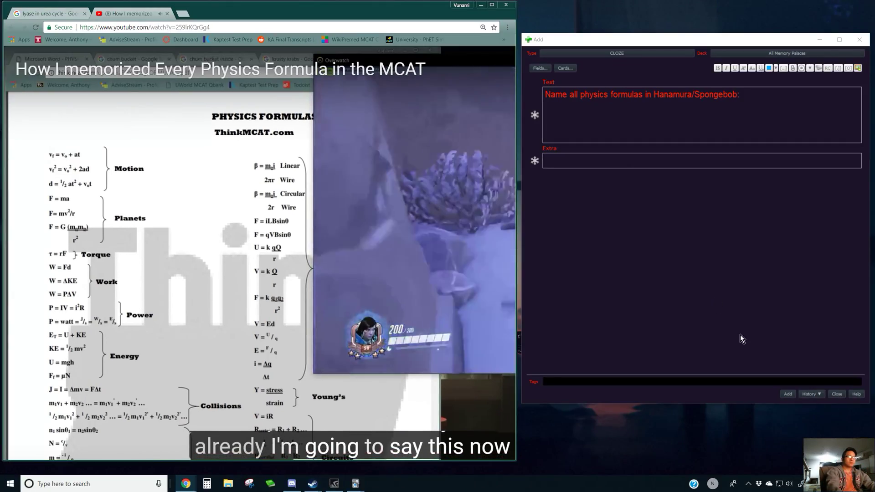
{"action": "left_click", "coordinate": [605, 126]}
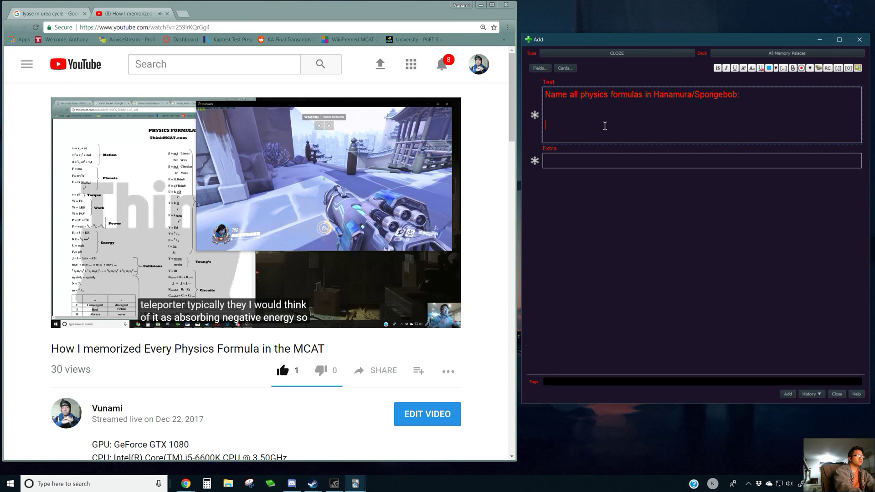
{"action": "type", "text": "N ="}
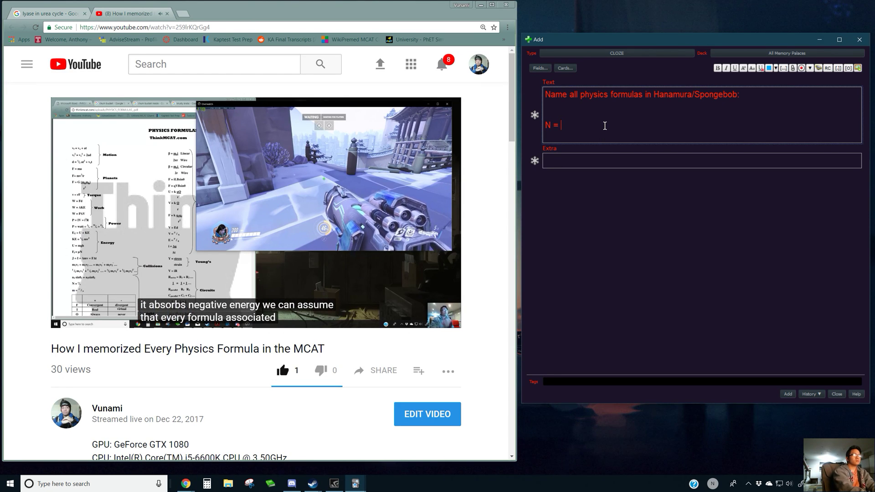
{"action": "key", "text": "BackSpace"}
{"action": "key", "text": "BackSpace"}
{"action": "key", "text": "BackSpace"}
{"action": "key", "text": "BackSpace"}
{"action": "key", "text": "BackSpace"}
{"action": "key", "text": "BackSpace"}
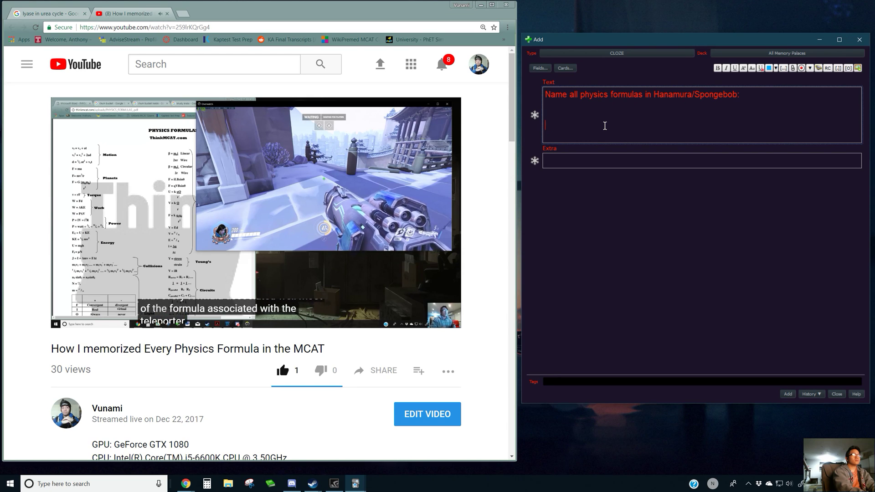
{"action": "type", "text": "Inde"}
{"action": "key", "text": "BackSpace"}
{"action": "key", "text": "BackSpace"}
{"action": "key", "text": "BackSpace"}
{"action": "key", "text": "BackSpace"}
Enter the formula "N = c / v" as the first formula under the card's heading and start another line.
{"action": "type", "text": "N ="}
{"action": "key", "text": "BackSpace"}
{"action": "type", "text": "="}
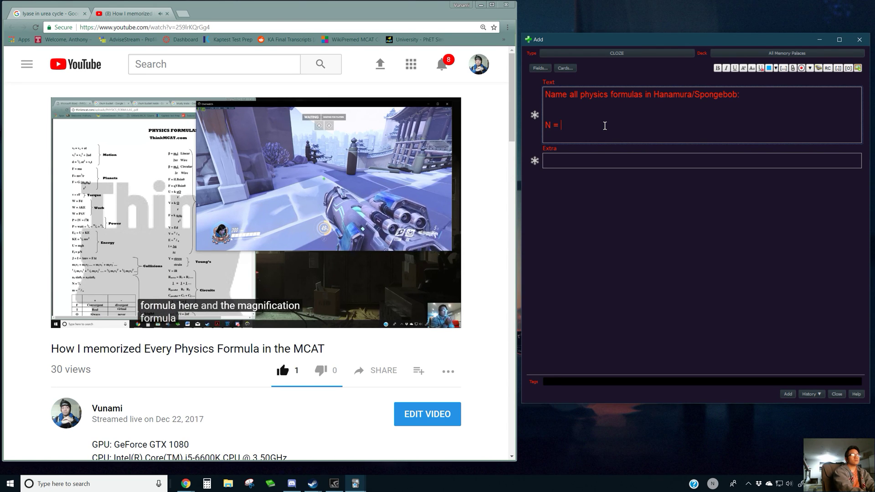
{"action": "type", "text": " c/"}
{"action": "key", "text": "BackSpace"}
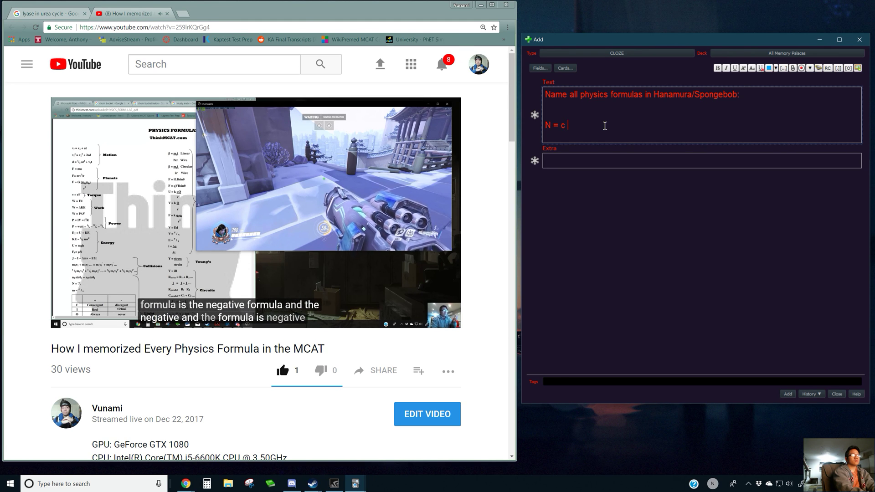
{"action": "type", "text": "/ v"}
{"action": "key", "text": "Return"}
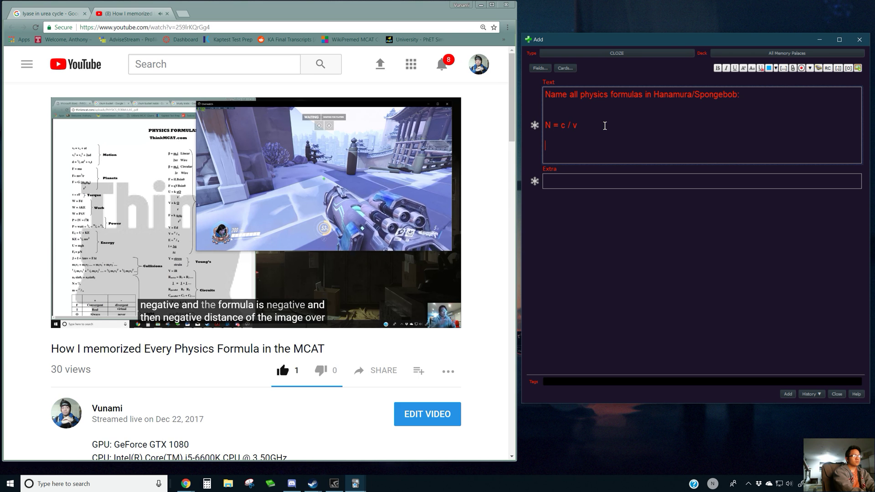
Add the formula "magnification = - i / o" on the line below "N = c / v".
{"action": "type", "text": "magnification ="}
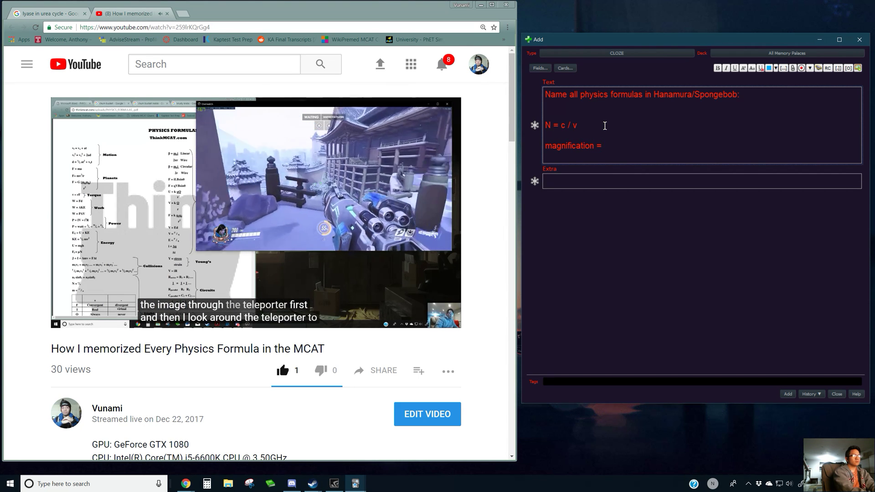
{"action": "type", "text": " - i "}
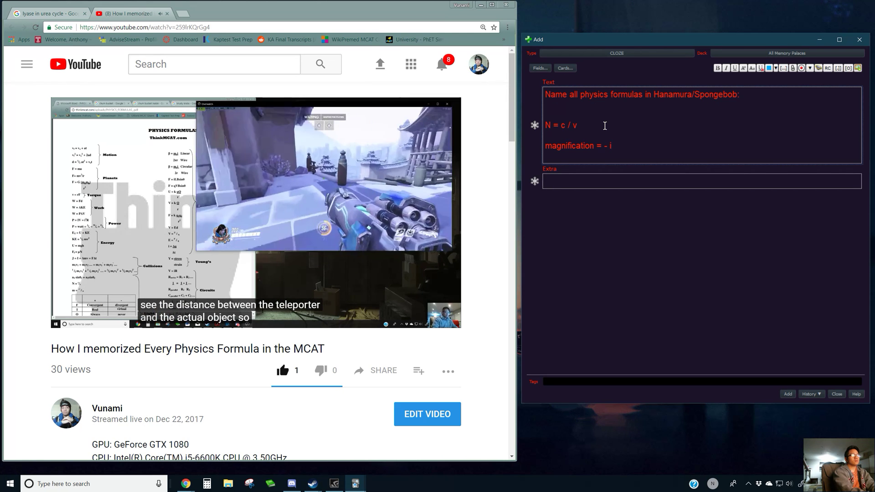
{"action": "type", "text": "/ o"}
{"action": "key", "text": "Return"}
{"action": "key", "text": "Return"}
Add the formula "F = ma" below the magnification formula, followed by a new line.
{"action": "type", "text": "F "}
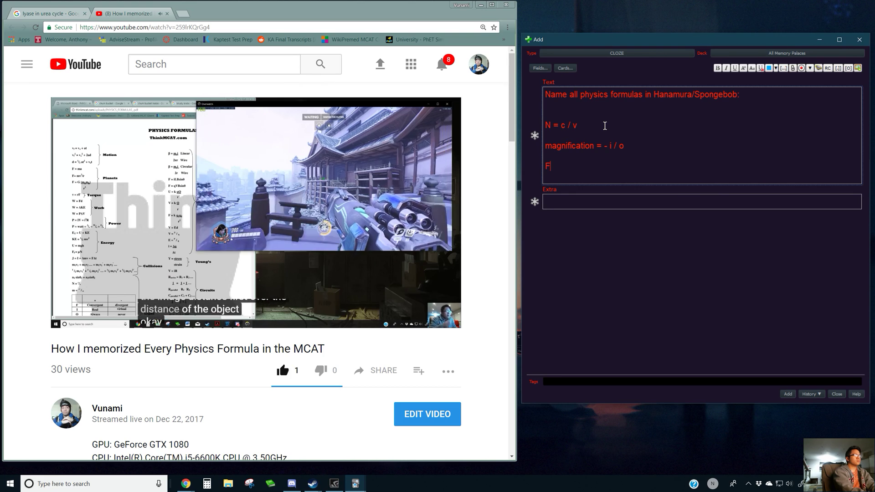
{"action": "type", "text": "= ma"}
{"action": "key", "text": "Return"}
{"action": "key", "text": "Return"}
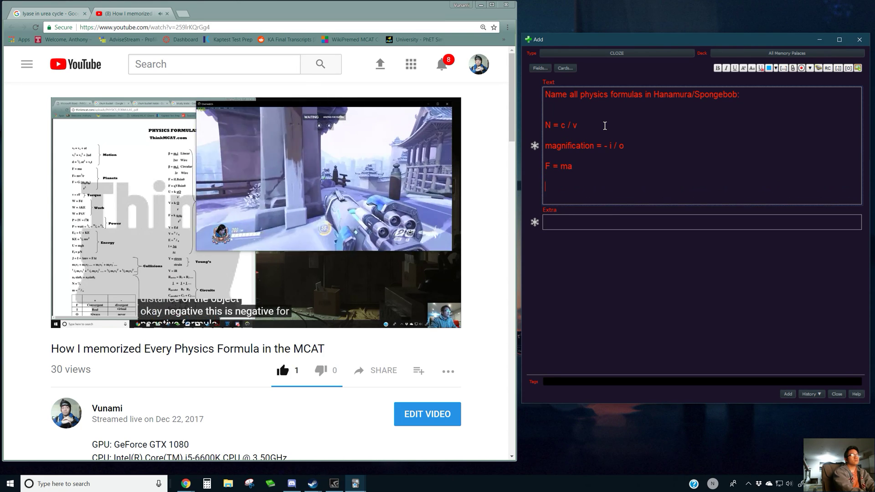
{"action": "key", "text": "BackSpace"}
{"action": "key", "text": "Return"}
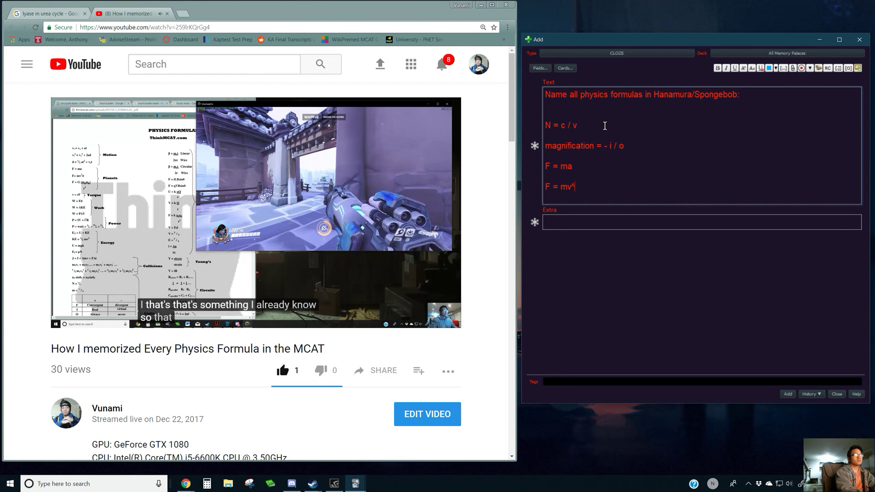
Complete the centripetal force formula as F = mv²/r, formatting the exponent 2 as superscript.
{"action": "left_click", "coordinate": [743, 68]}
{"action": "type", "text": "2"}
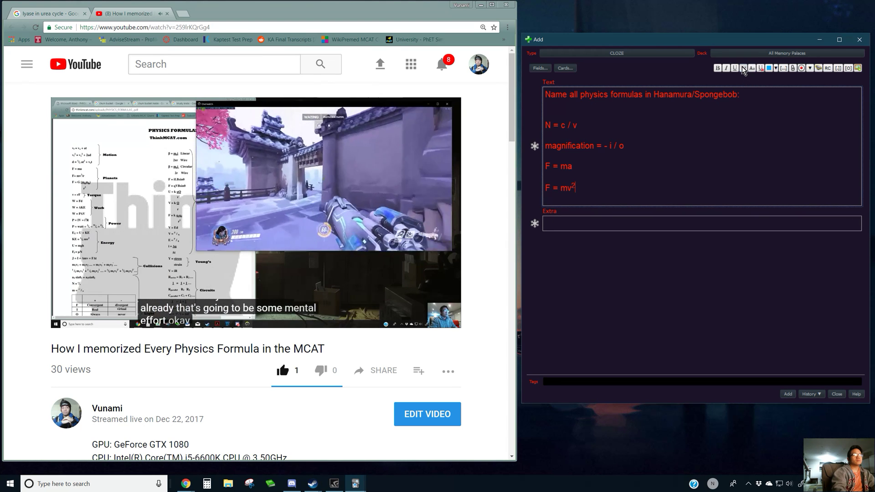
{"action": "left_click", "coordinate": [744, 68]}
{"action": "type", "text": "/"}
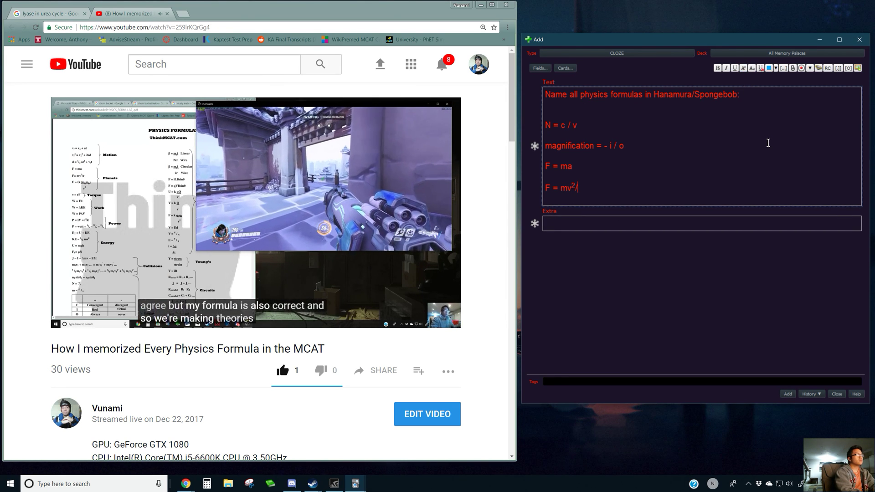
{"action": "type", "text": "r"}
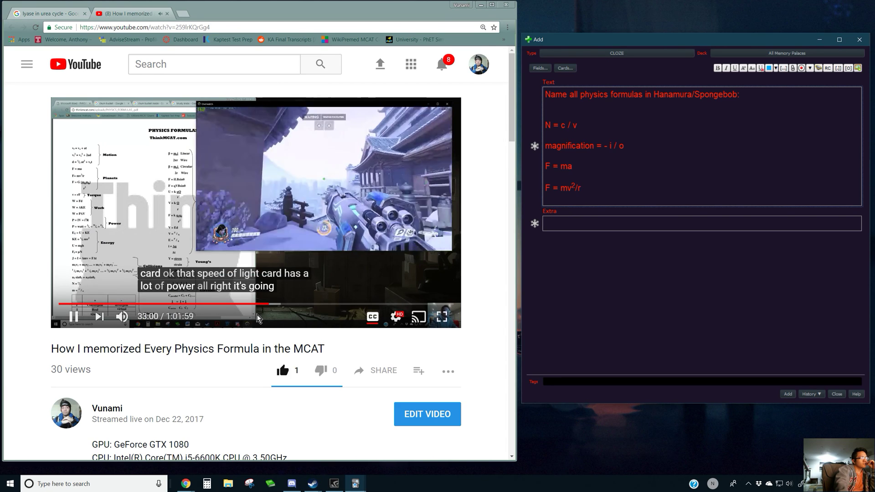
Skip the video back slightly and start a new line below the F = mv²/r formula in the card.
{"action": "left_click", "coordinate": [267, 305]}
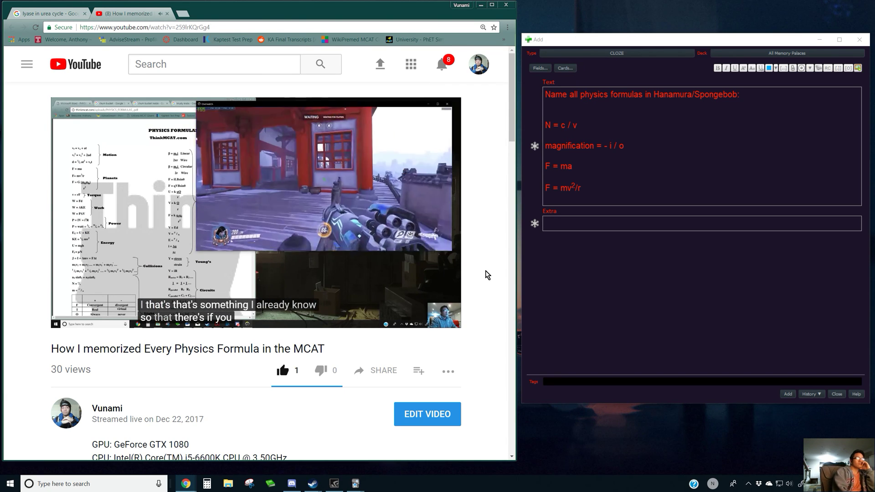
{"action": "left_click", "coordinate": [637, 204]}
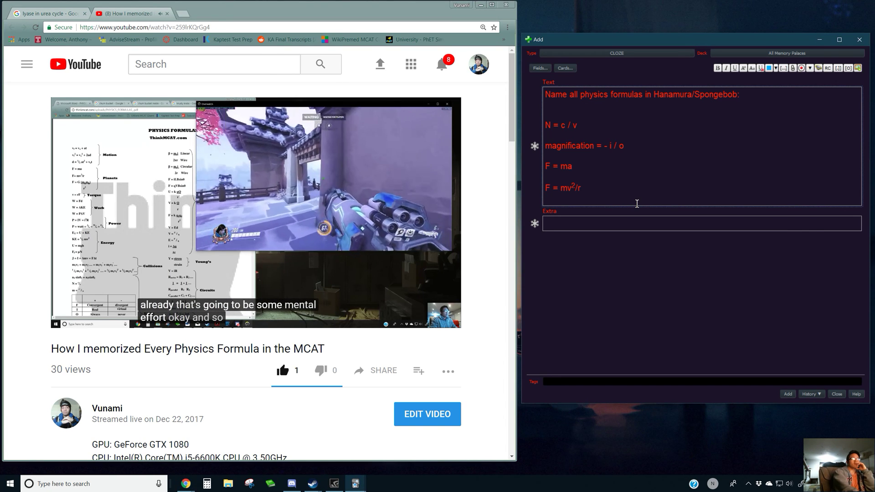
{"action": "key", "text": "Return"}
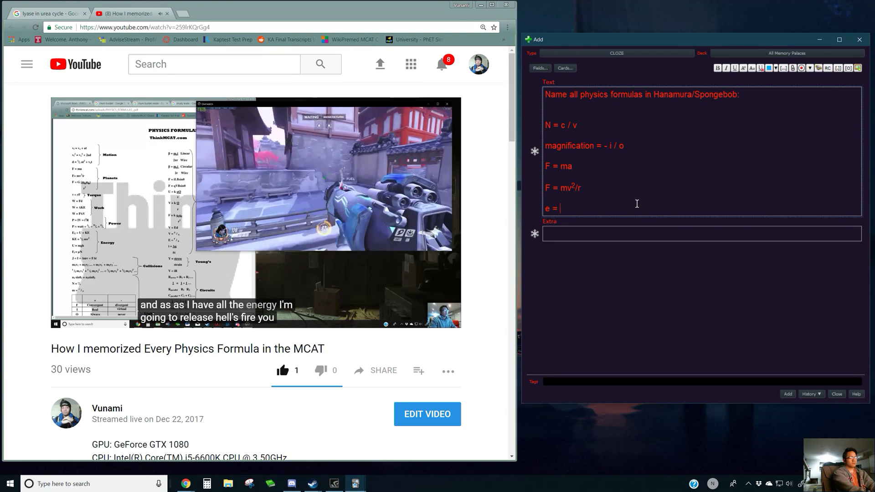
Write the formula "energy (e) = hf" on the new line and add a line break after it.
{"action": "type", "text": "hf"}
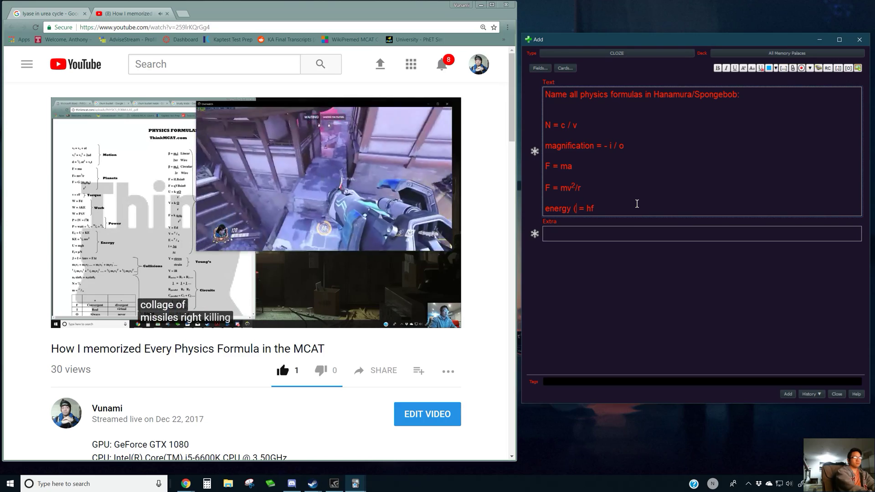
{"action": "type", "text": ")"}
{"action": "key", "text": "Right"}
{"action": "key", "text": "Right"}
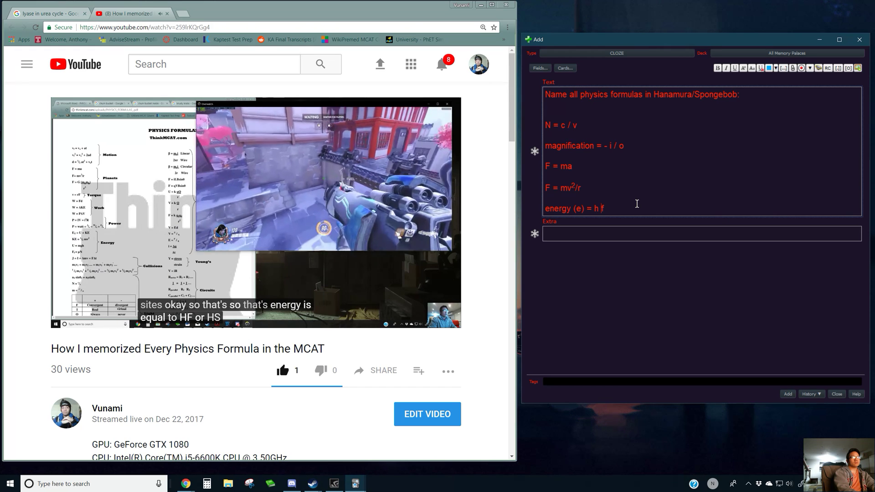
{"action": "key", "text": "Right"}
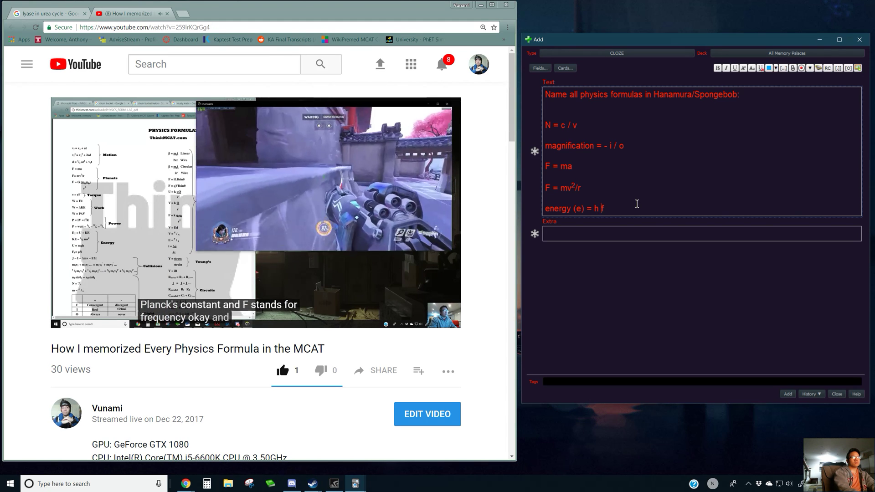
{"action": "key", "text": "Return"}
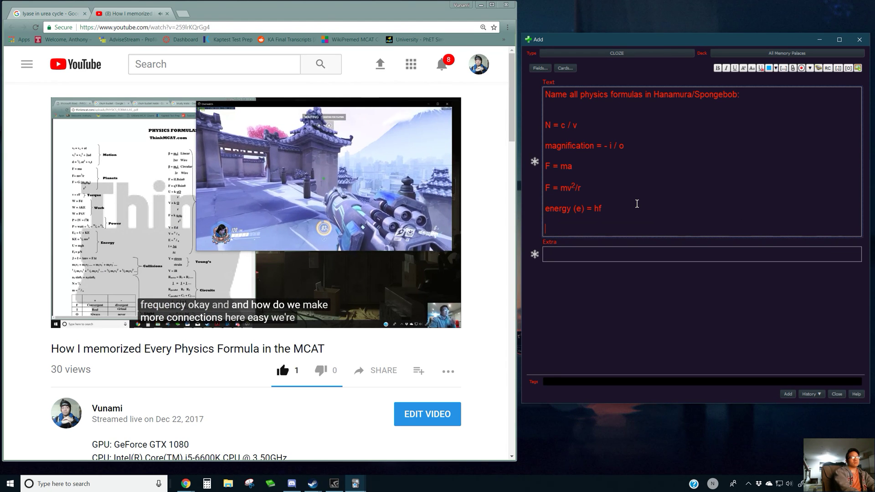
Add the line "plank's constant = 6.626 E -34" below the energy formula.
{"action": "type", "text": "planc"}
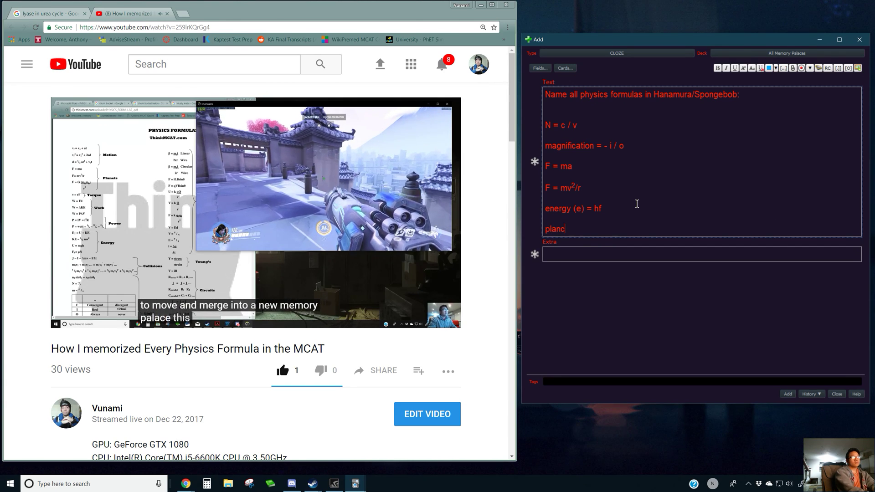
{"action": "key", "text": "BackSpace"}
{"action": "type", "text": "k's constant ="}
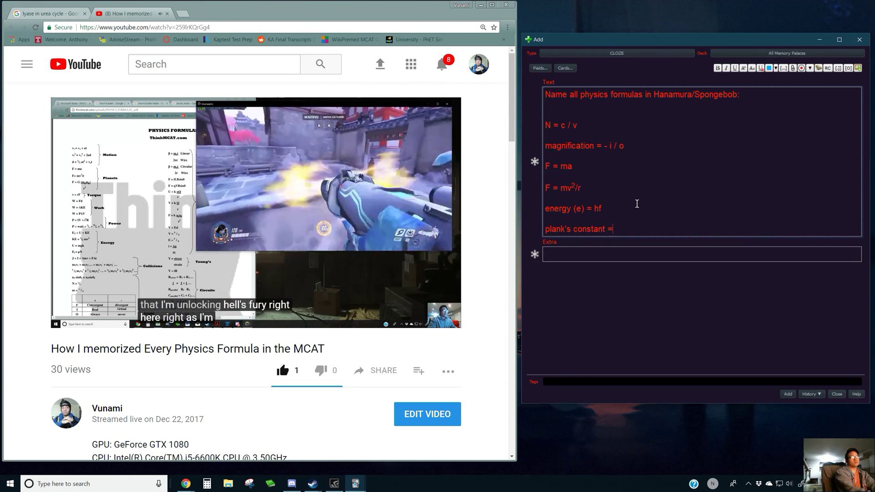
{"action": "type", "text": " 6.626 E"}
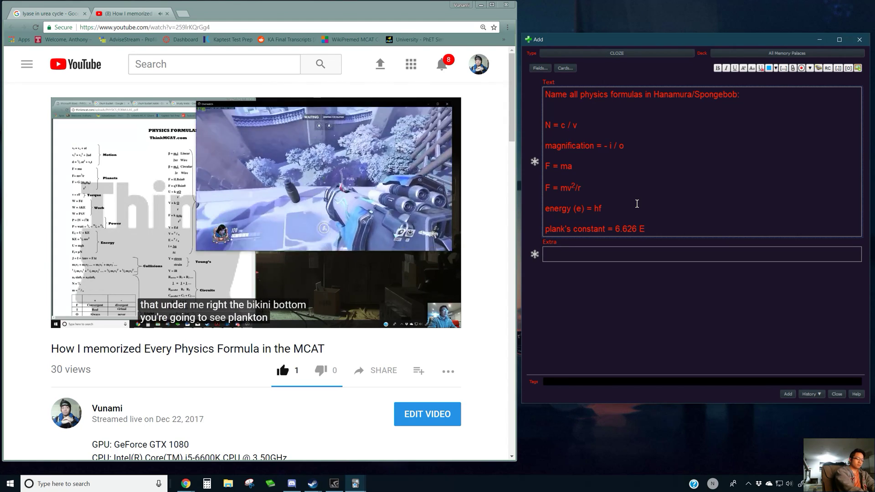
{"action": "type", "text": "4"}
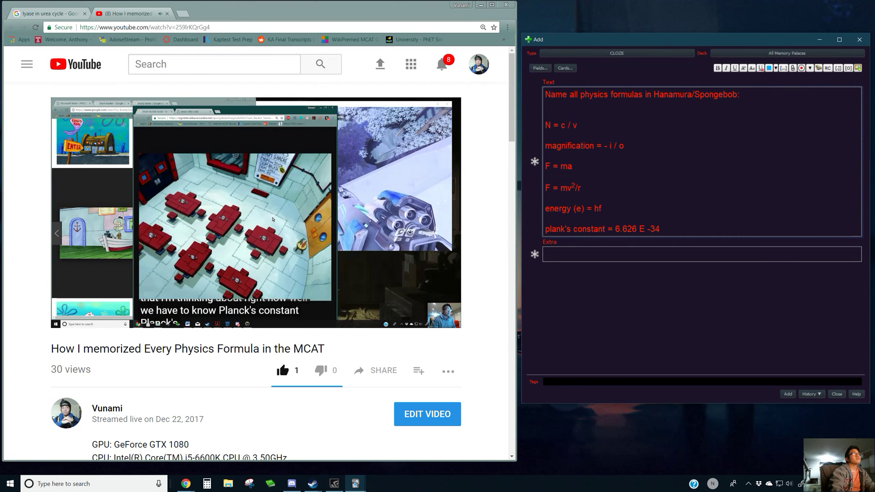
Round the coefficient of plank's constant to 6.63 and start a new line below it.
{"action": "key", "text": "alt+Tab"}
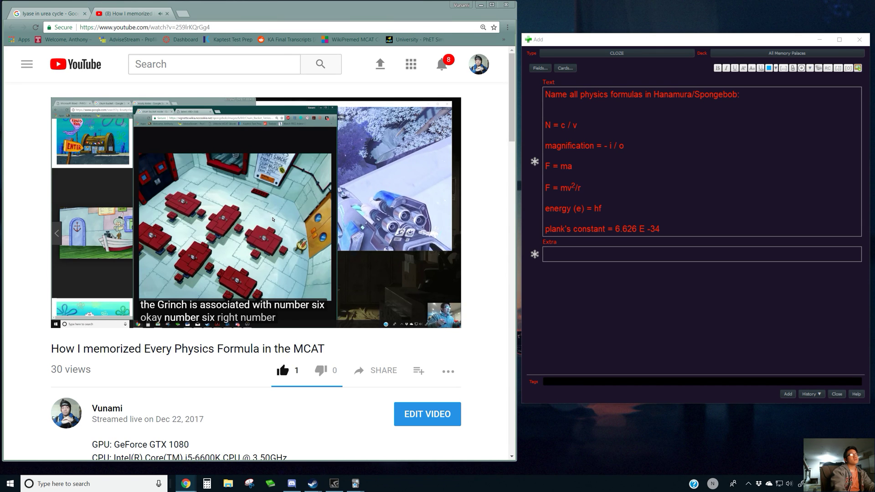
{"action": "left_click", "coordinate": [695, 229]}
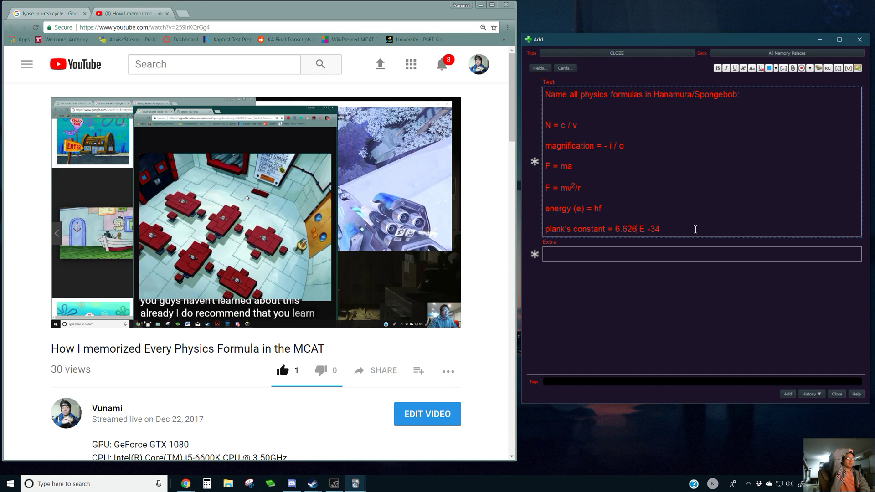
{"action": "key", "text": "BackSpace"}
{"action": "key", "text": "BackSpace"}
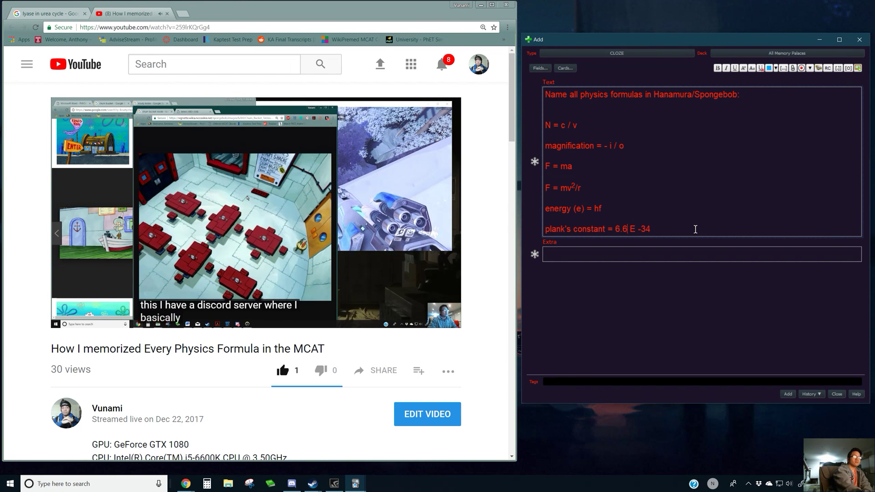
{"action": "type", "text": "3"}
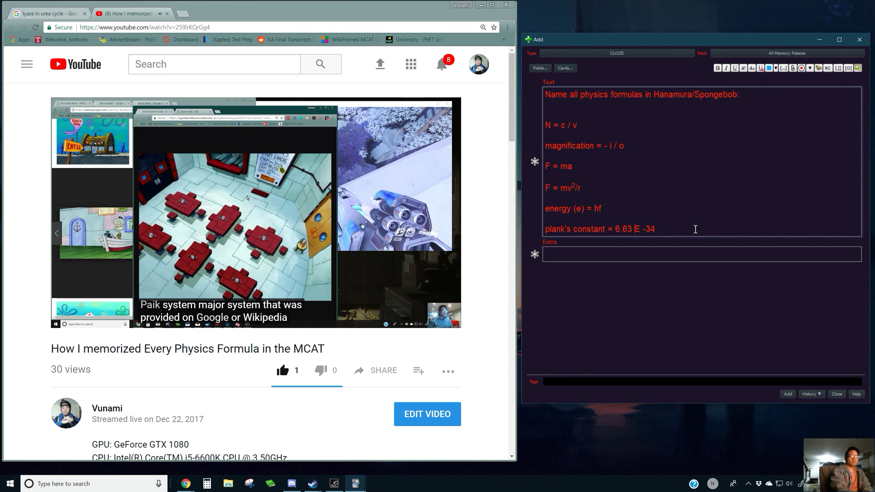
{"action": "key", "text": "Return"}
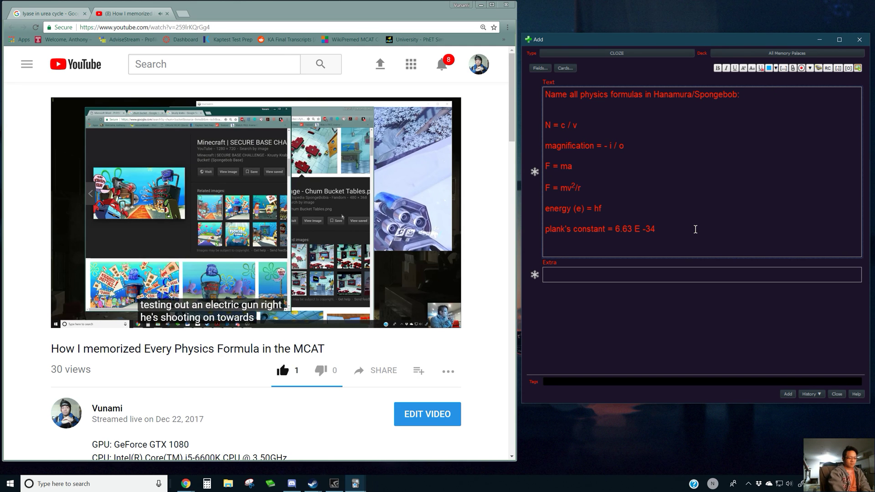
{"action": "type", "text": "tric field ="}
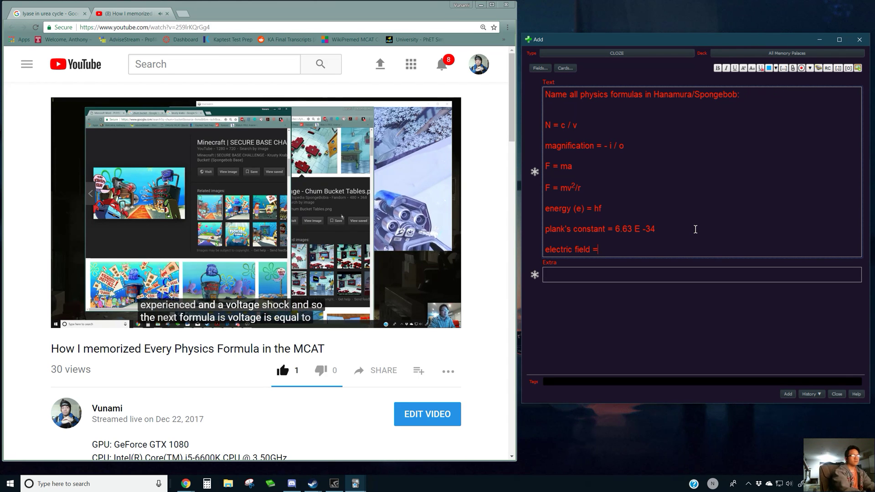
{"action": "key", "text": "BackSpace"}
{"action": "key", "text": "BackSpace"}
{"action": "key", "text": "BackSpace"}
{"action": "key", "text": "BackSpace"}
{"action": "key", "text": "BackSpace"}
{"action": "key", "text": "BackSpace"}
{"action": "key", "text": "BackSpace"}
{"action": "key", "text": "BackSpace"}
{"action": "key", "text": "BackSpace"}
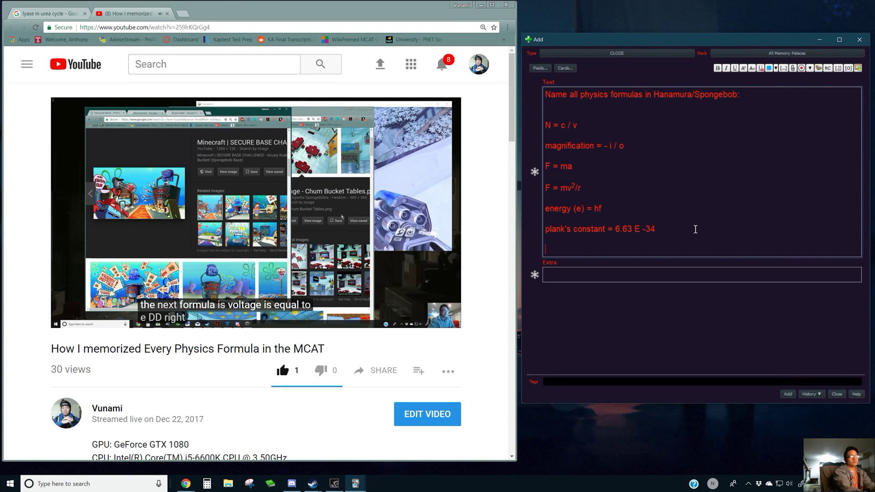
Add the voltage formula "V = e d" below the line for plank's constant.
{"action": "type", "text": "V = e d"}
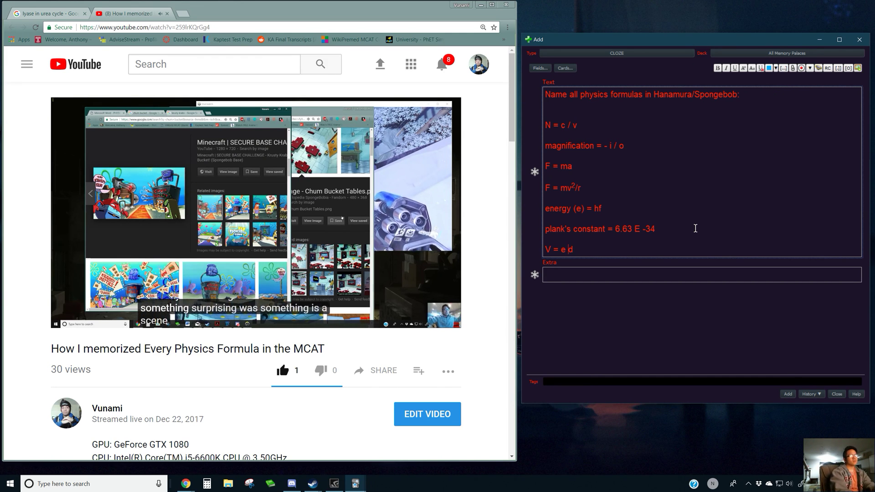
Complete the voltage formula as "V = e*d" and start a new line below it.
{"action": "key", "text": "Right"}
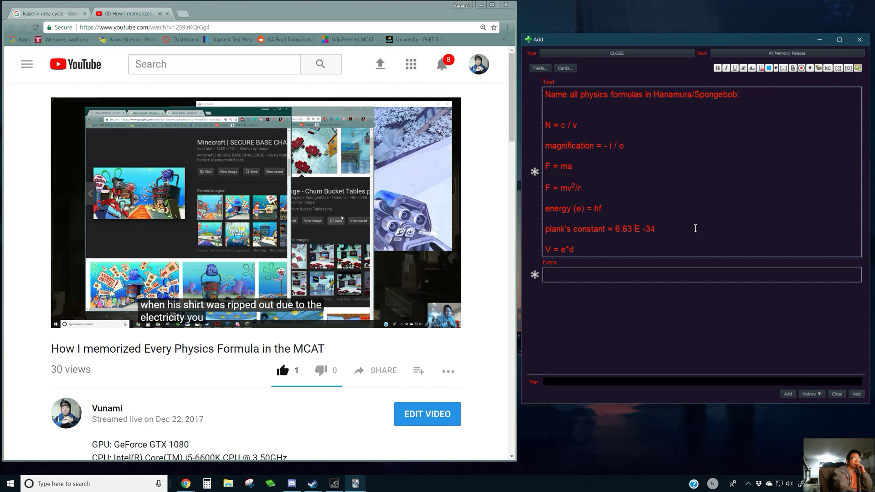
{"action": "key", "text": "Return"}
{"action": "key", "text": "Return"}
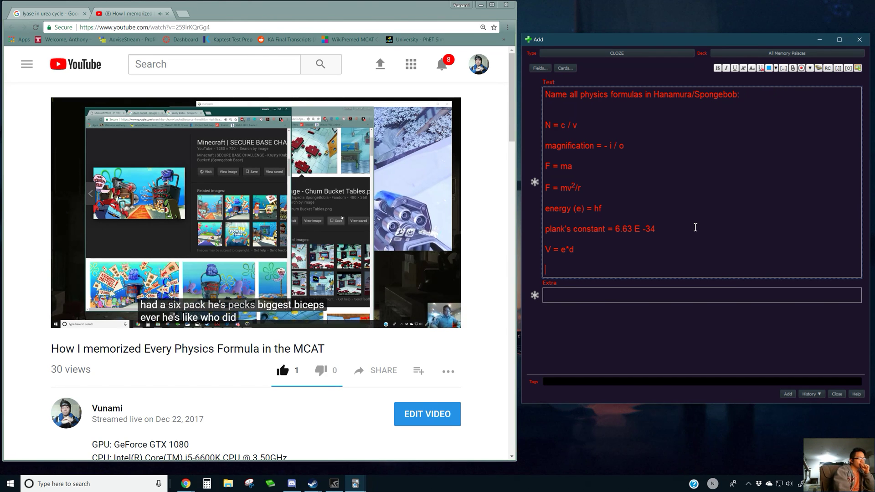
Write the formula "electric field = F / charge" on the new line, with spaces around the slash.
{"action": "key", "text": "alt+Tab"}
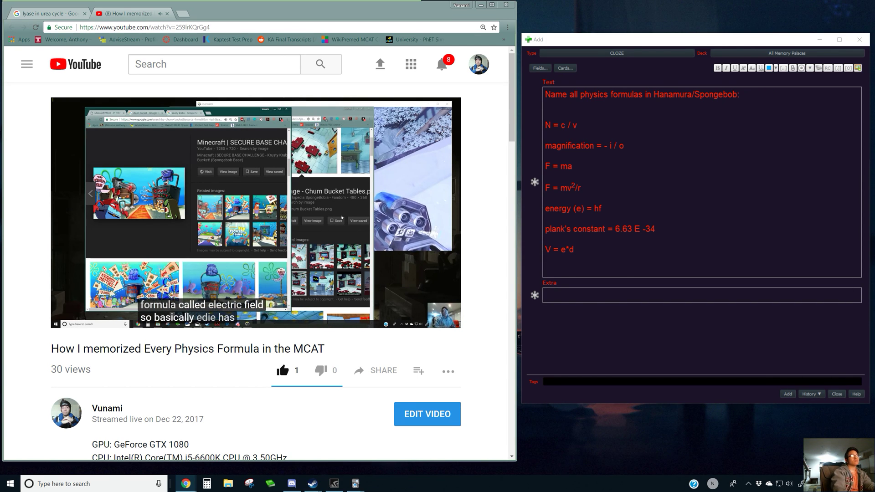
{"action": "left_click", "coordinate": [570, 270]}
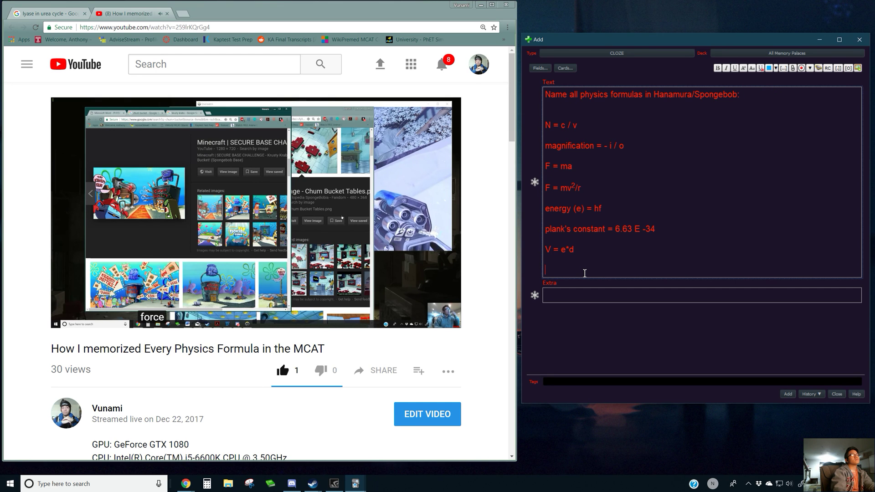
{"action": "type", "text": "electri"}
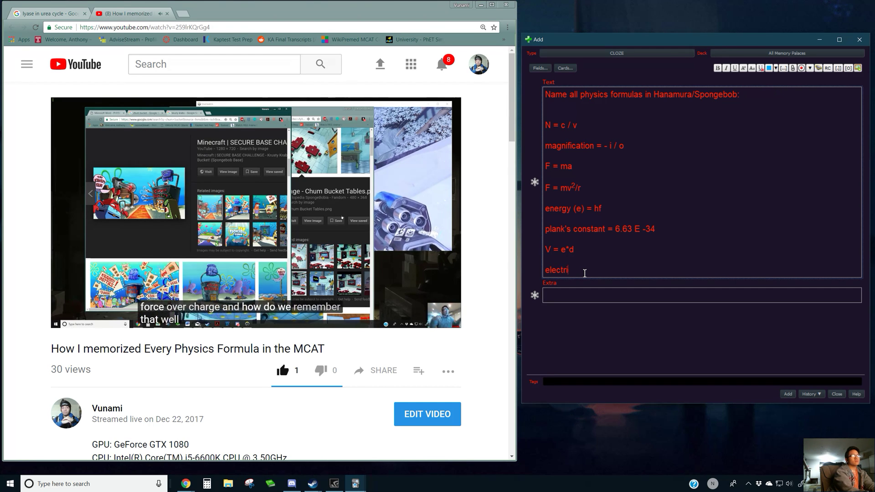
{"action": "type", "text": "c field"}
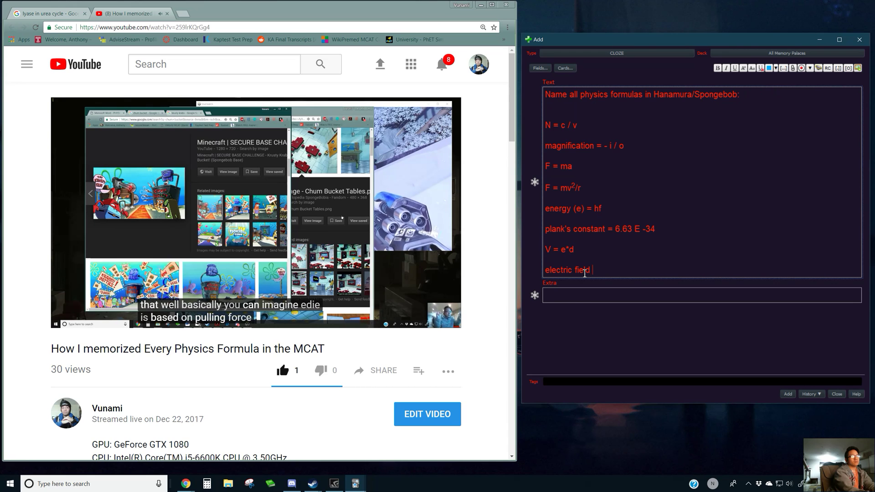
{"action": "type", "text": " = F/"}
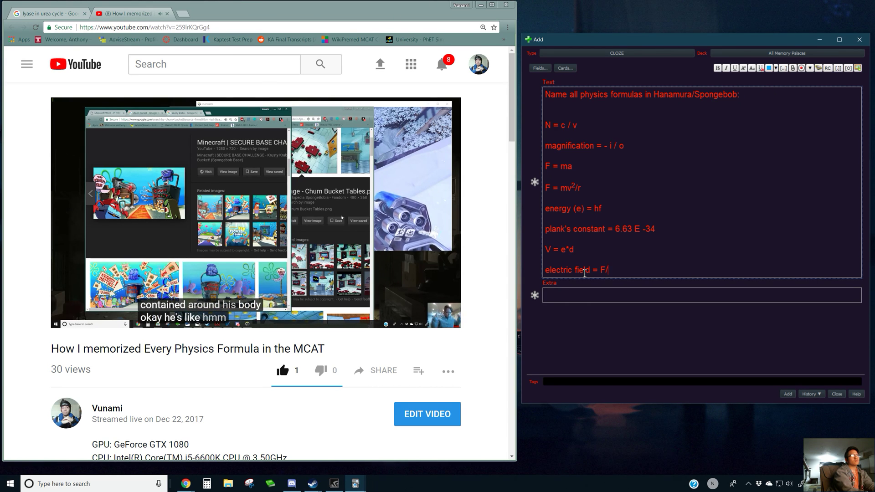
{"action": "type", "text": "ge"}
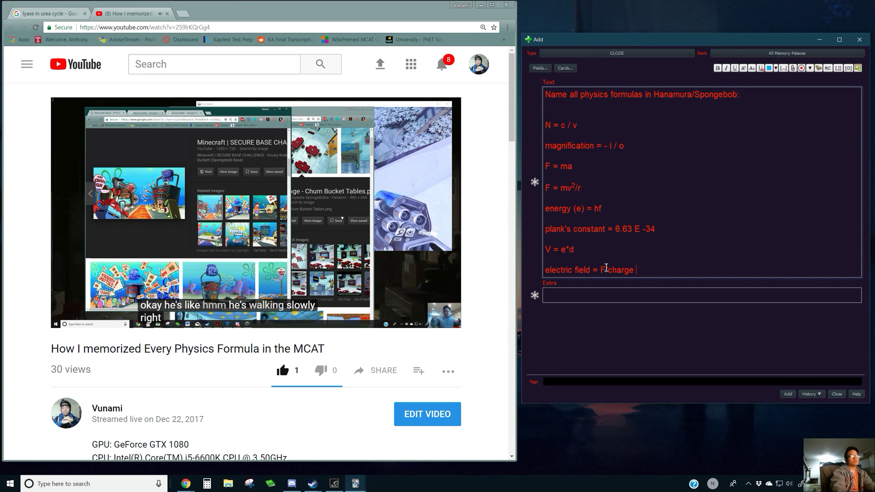
{"action": "left_click", "coordinate": [605, 270]}
{"action": "left_click", "coordinate": [659, 267]}
{"action": "left_click", "coordinate": [603, 238]}
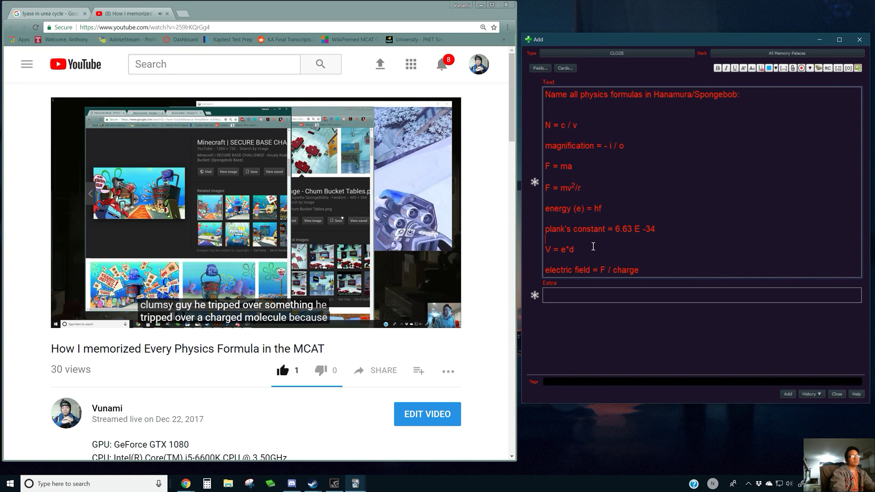
{"action": "left_click_drag", "start_coordinate": [641, 271], "coordinate": [615, 273]}
{"action": "left_click", "coordinate": [661, 261]}
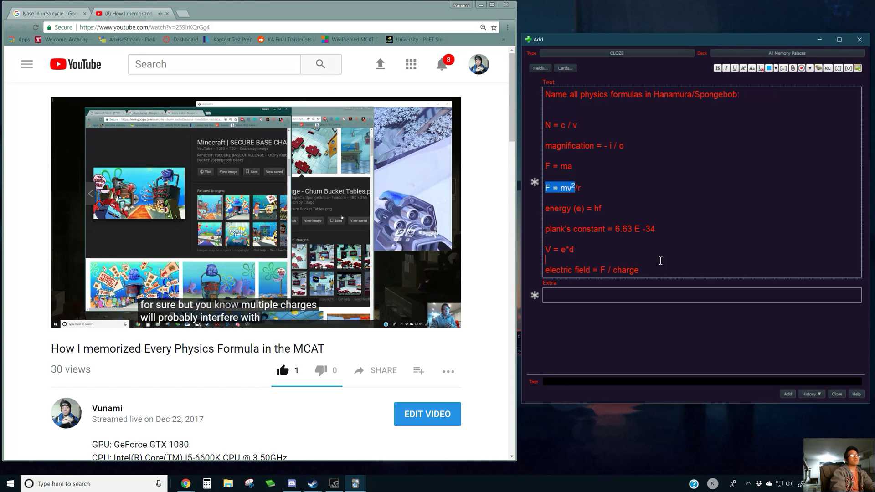
{"action": "left_click", "coordinate": [568, 188]}
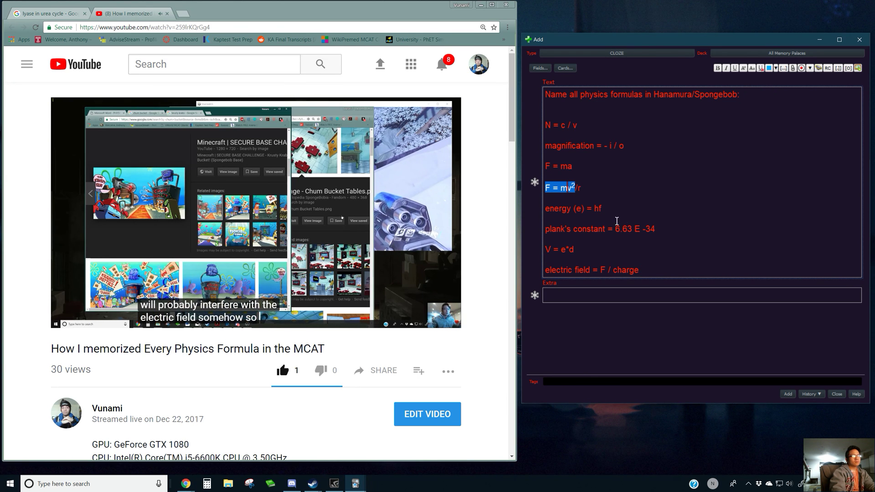
{"action": "left_click", "coordinate": [657, 268]}
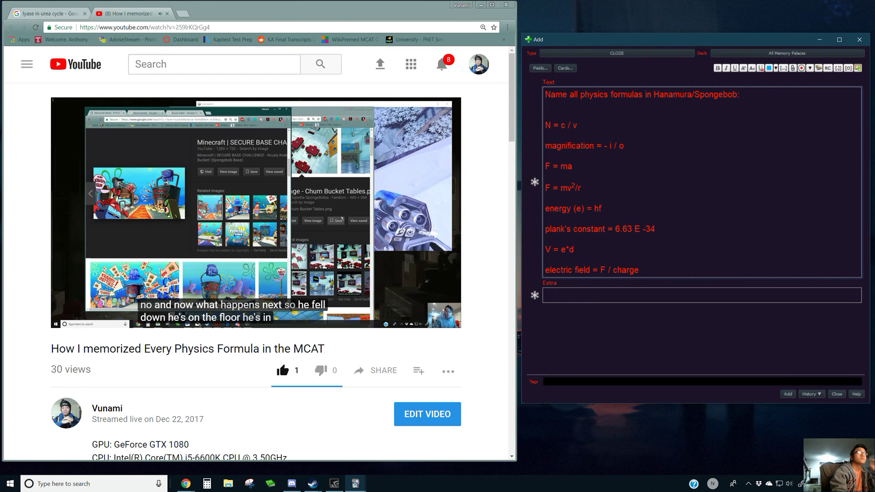
Spell out the variables of the voltage formula so it reads "V (voltage) = E (electric field) * d (distance)".
{"action": "key", "text": "alt+Tab"}
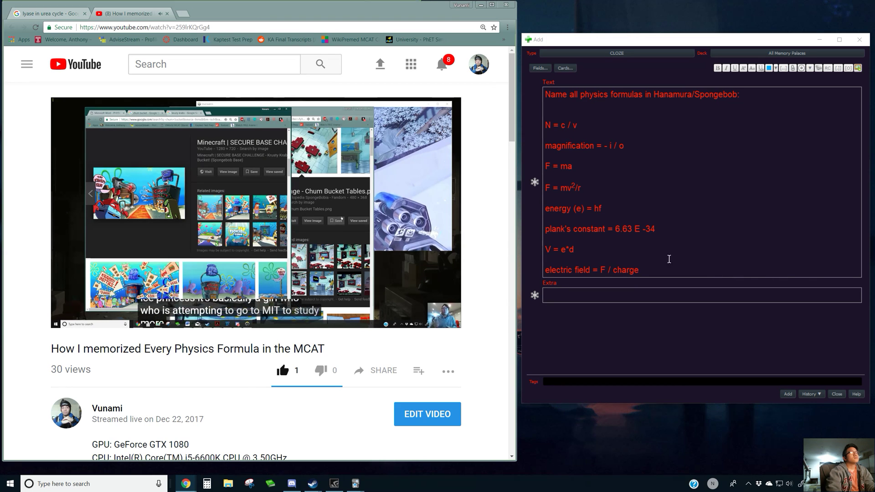
{"action": "left_click", "coordinate": [578, 254]}
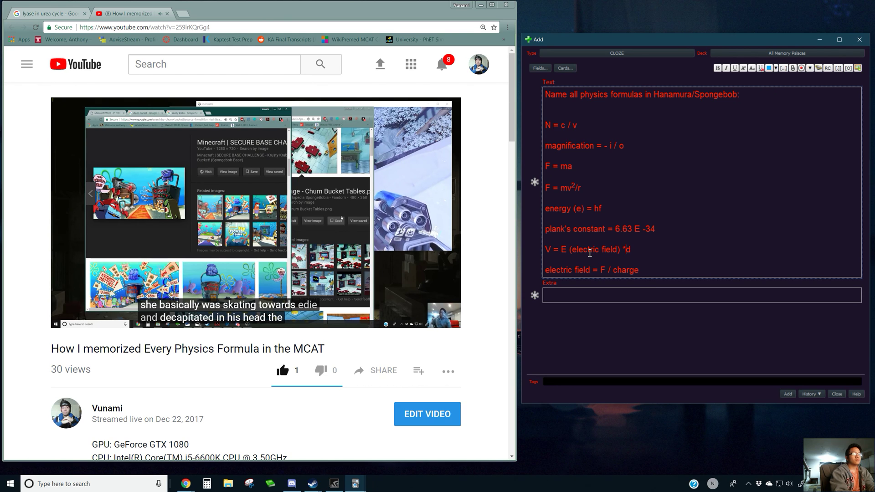
{"action": "key", "text": "BackSpace"}
{"action": "type", "text": "d ("}
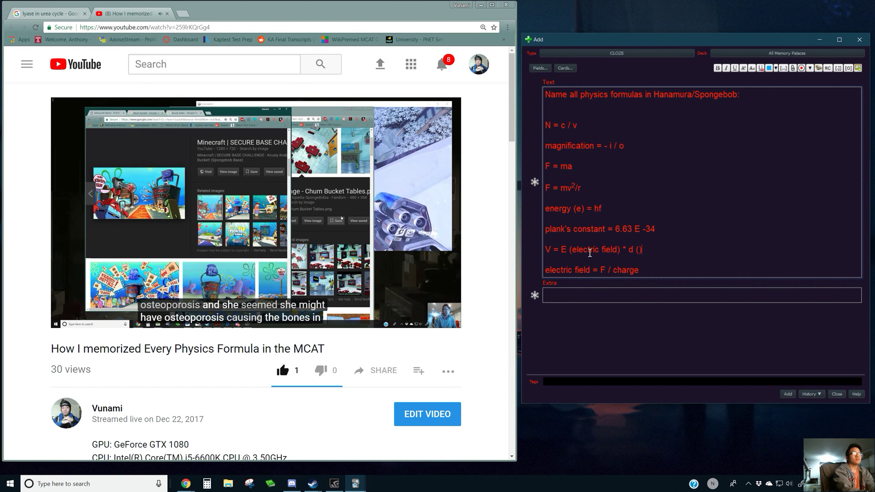
{"action": "type", "text": "distance)"}
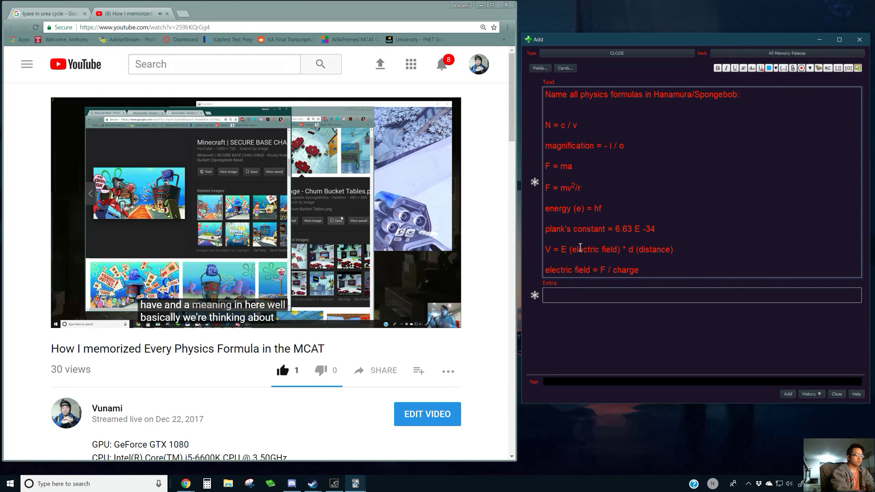
{"action": "type", "text": "(voltage) "}
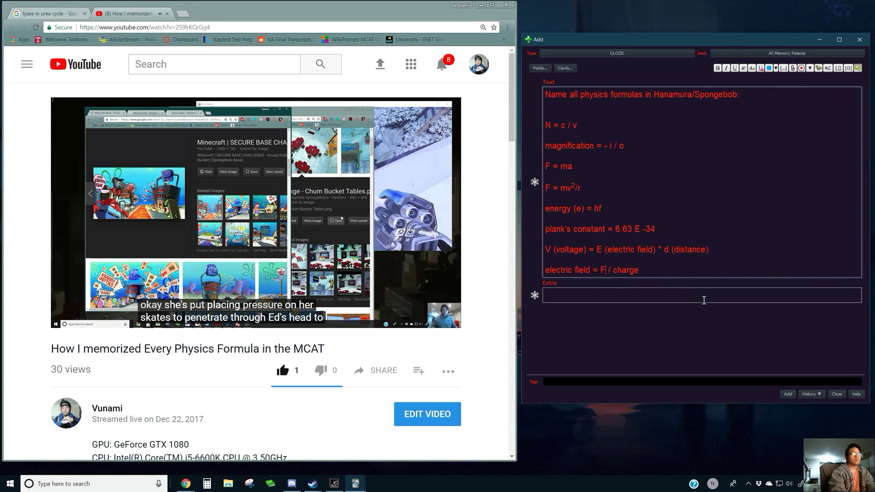
Rewrite the right side of the electric field formula as "Force / q (charge)".
{"action": "type", "text": "ce"}
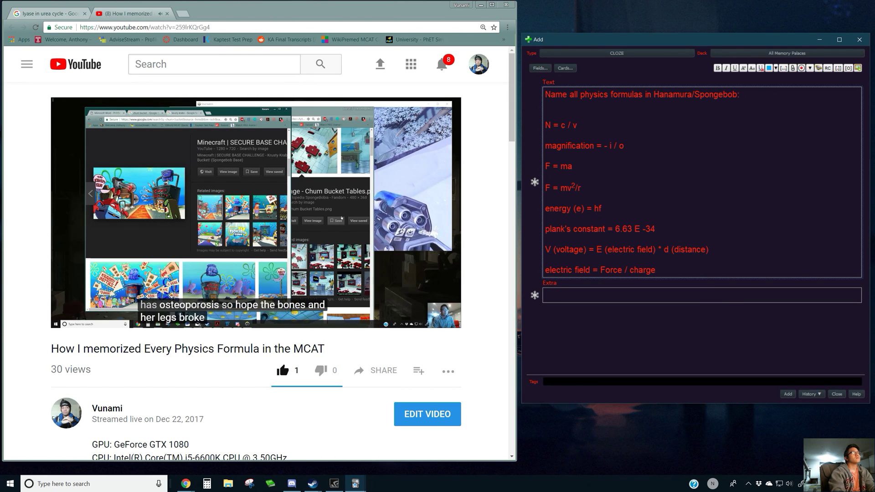
{"action": "key", "text": "alt+Tab"}
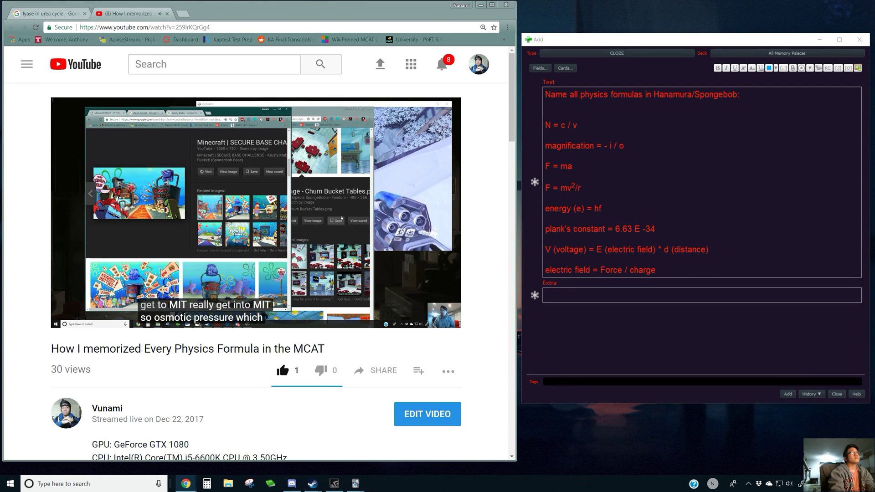
{"action": "left_click_drag", "start_coordinate": [691, 270], "coordinate": [630, 274]}
{"action": "type", "text": "q "}
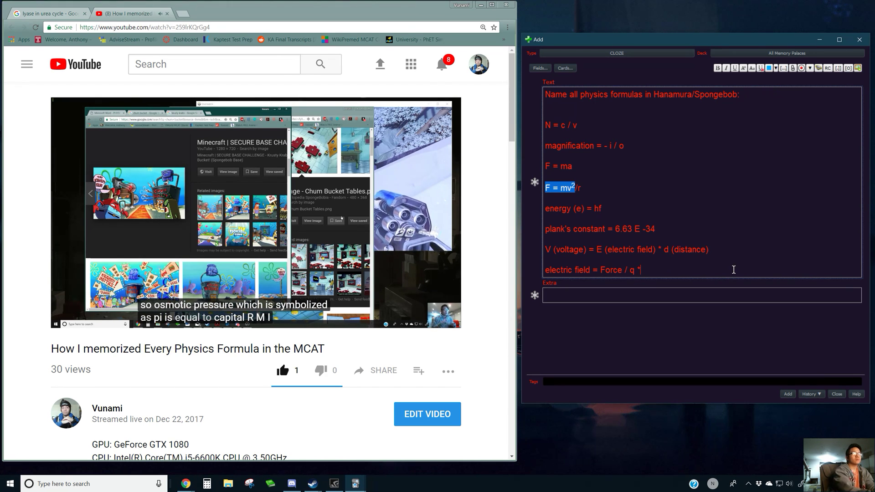
{"action": "type", "text": "(charge)"}
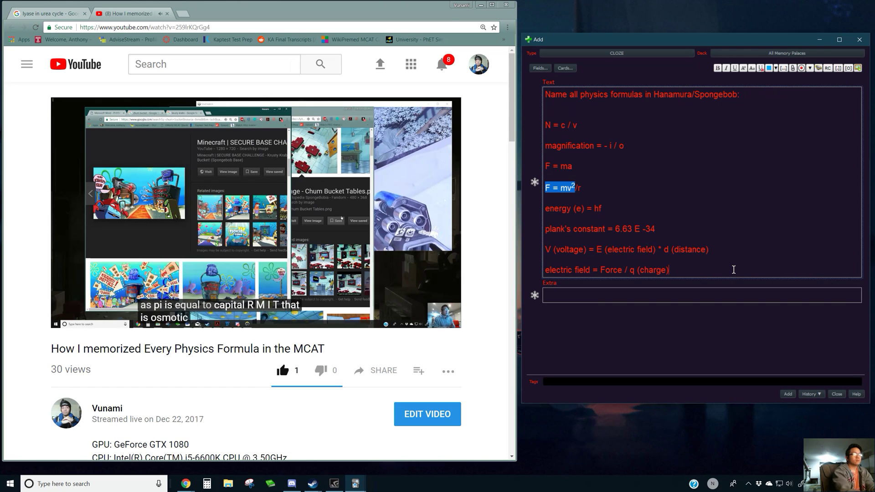
Add the formula "pi = RMIT" below the electric field formula, replaying the osmotic pressure passage of the video to check it.
{"action": "key", "text": "Return"}
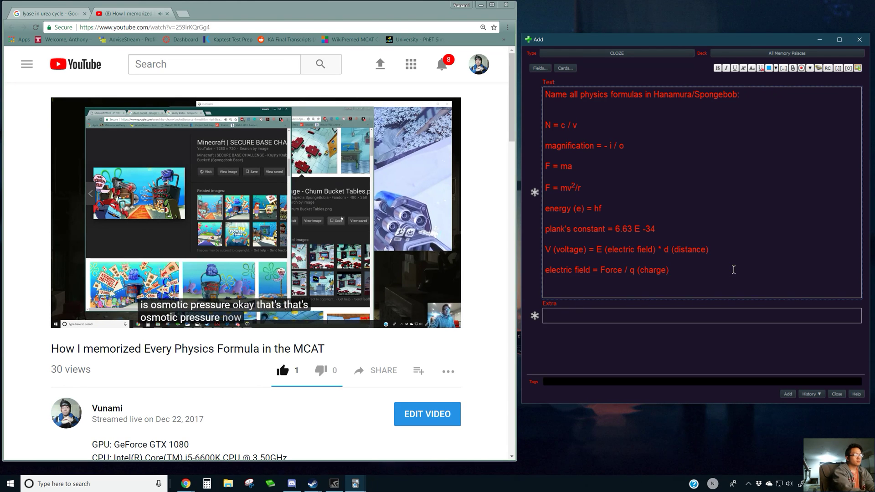
{"action": "type", "text": "pi = MIT"}
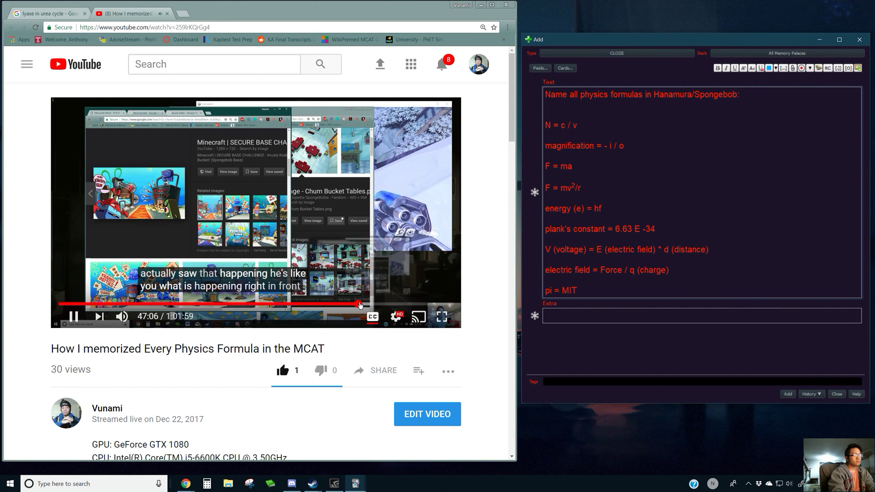
{"action": "left_click", "coordinate": [357, 306]}
{"action": "left_click", "coordinate": [613, 292]}
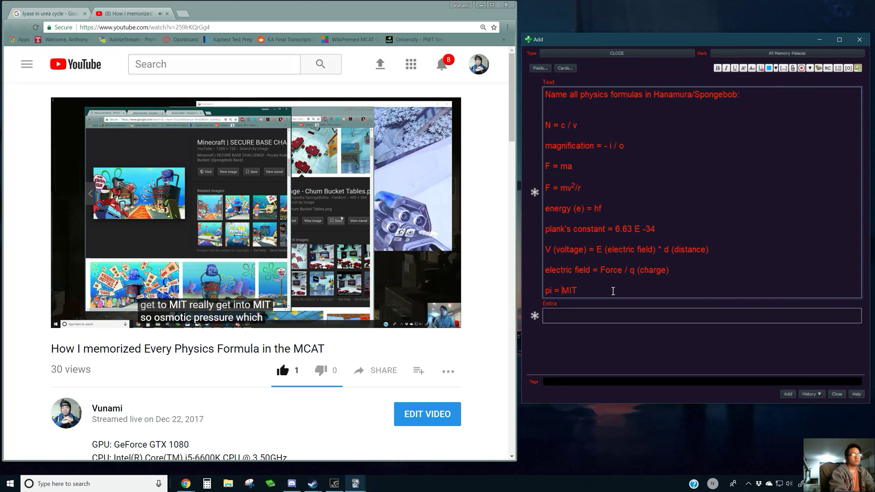
{"action": "key", "text": "Left"}
{"action": "key", "text": "Left"}
{"action": "key", "text": "Left"}
{"action": "type", "text": "R"}
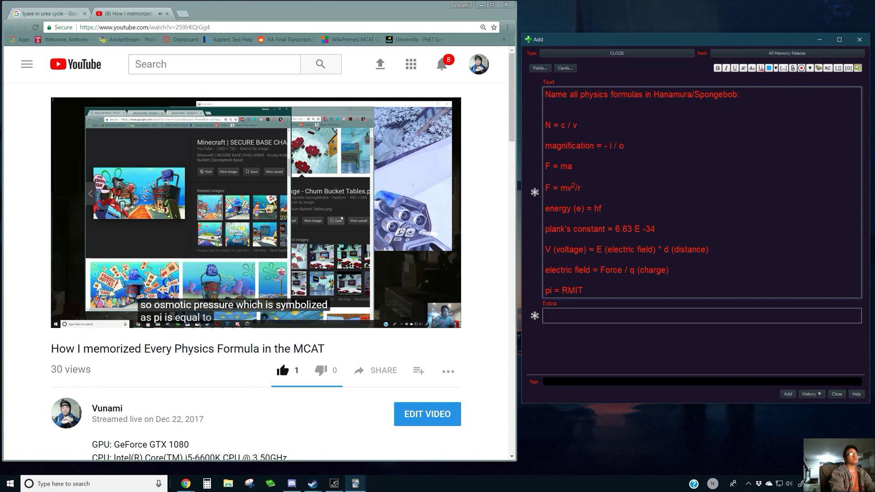
Add the line "buoyancy force = density * gravity *volume" below the pi formula.
{"action": "key", "text": "alt+Tab"}
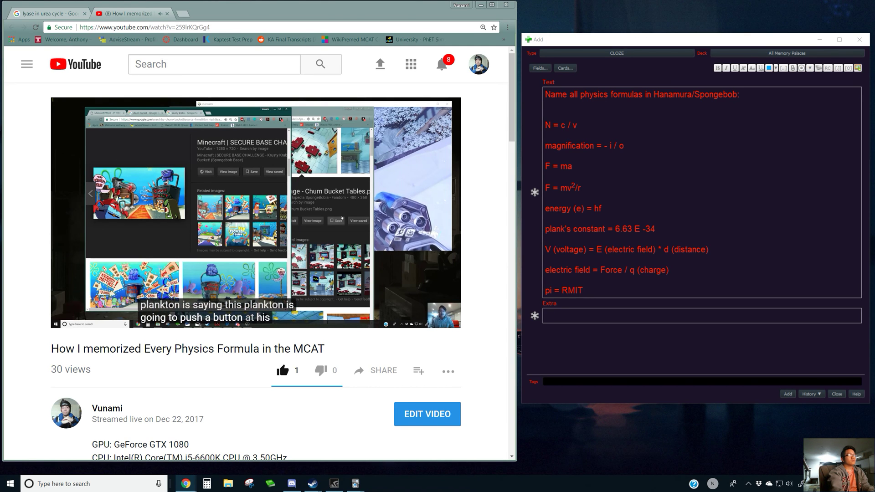
{"action": "left_click", "coordinate": [606, 284]}
{"action": "key", "text": "Return"}
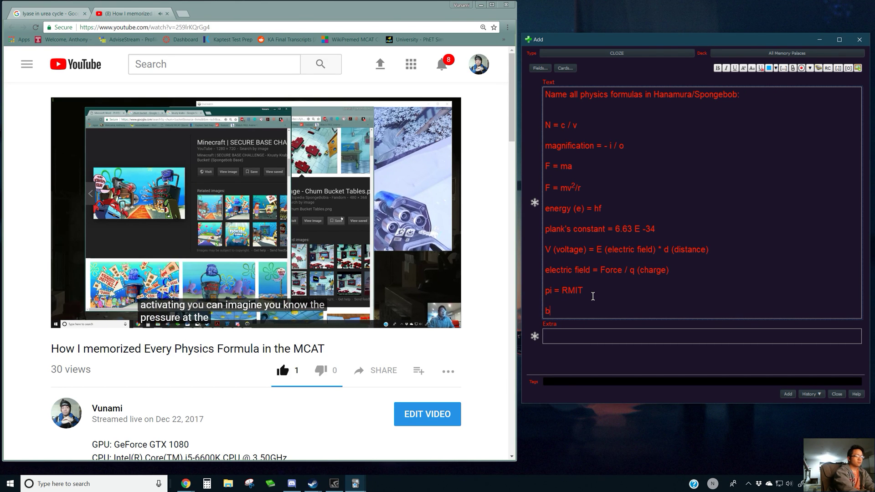
{"action": "type", "text": "buoyancy force ="}
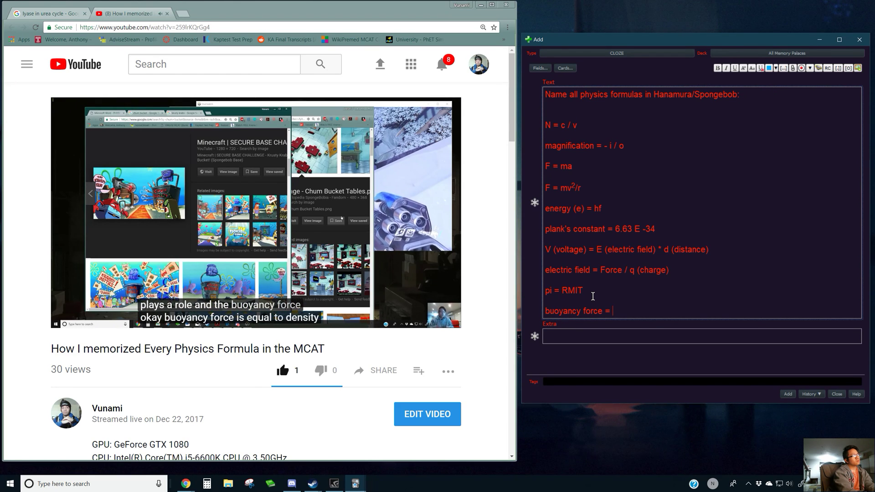
{"action": "type", "text": "sity"}
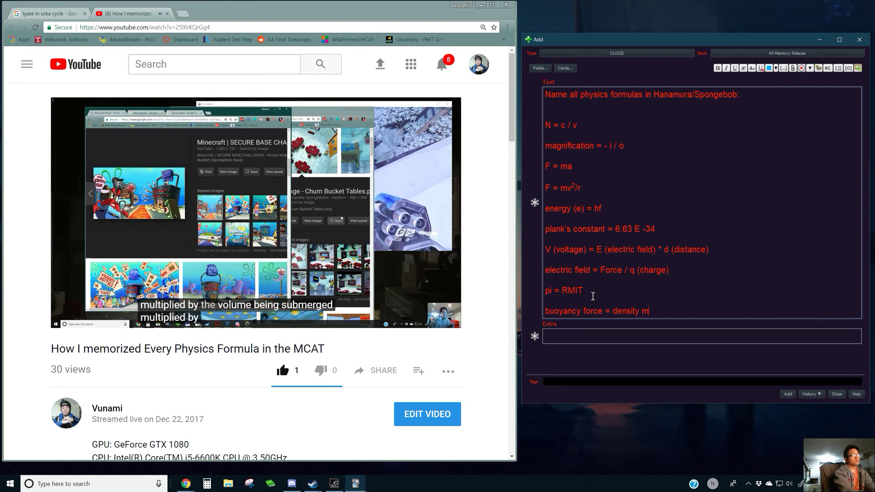
{"action": "type", "text": " * "}
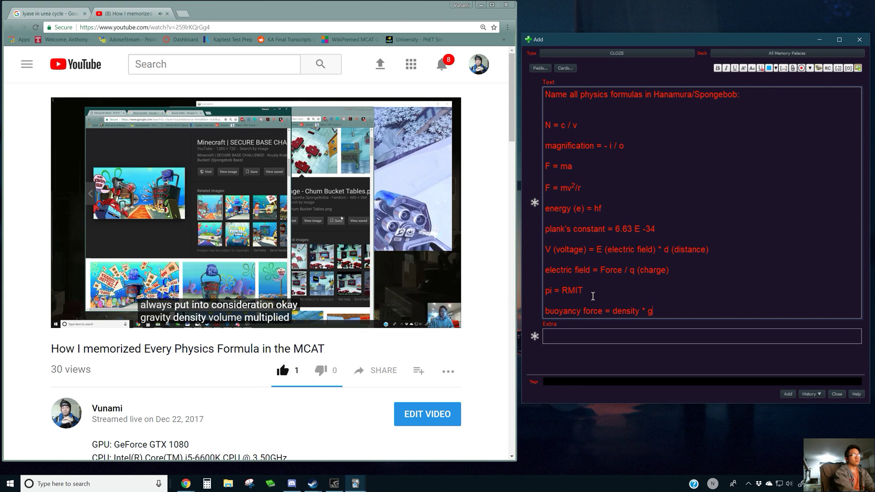
{"action": "type", "text": "gravity *"}
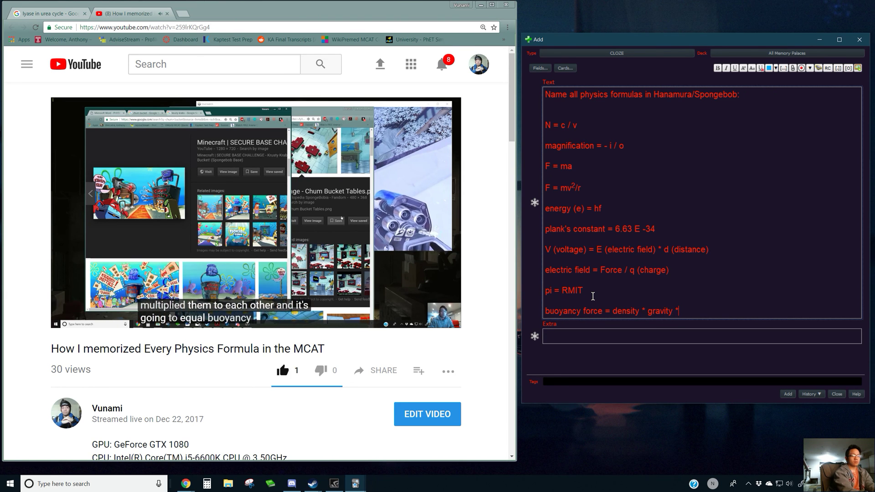
{"action": "type", "text": "volume"}
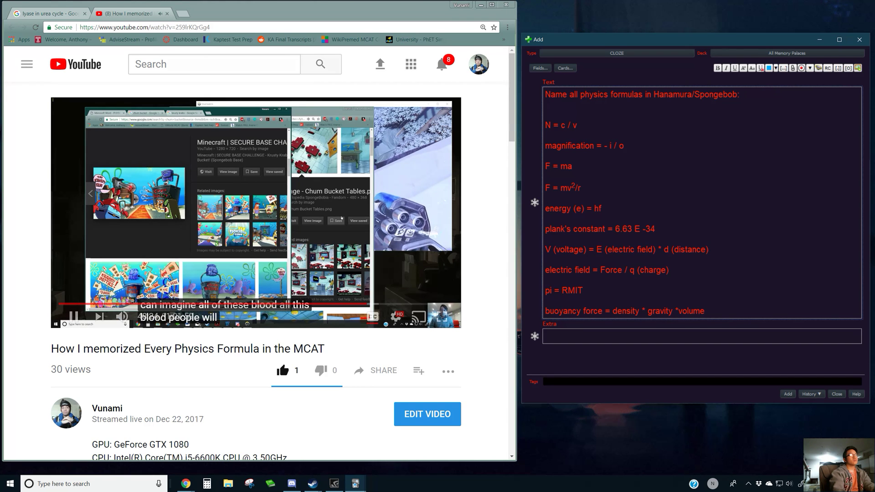
Insert the word "fluid" before "density" in the buoyancy force formula.
{"action": "key", "text": "alt+Tab"}
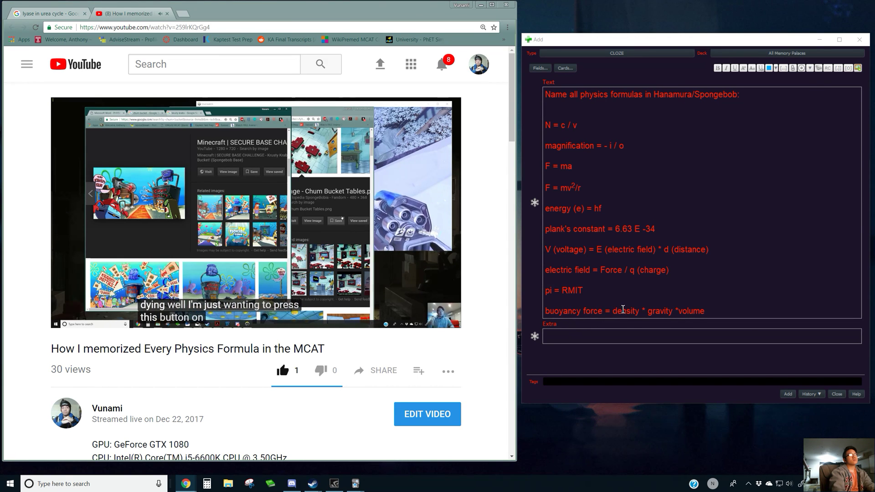
{"action": "left_click", "coordinate": [601, 313]}
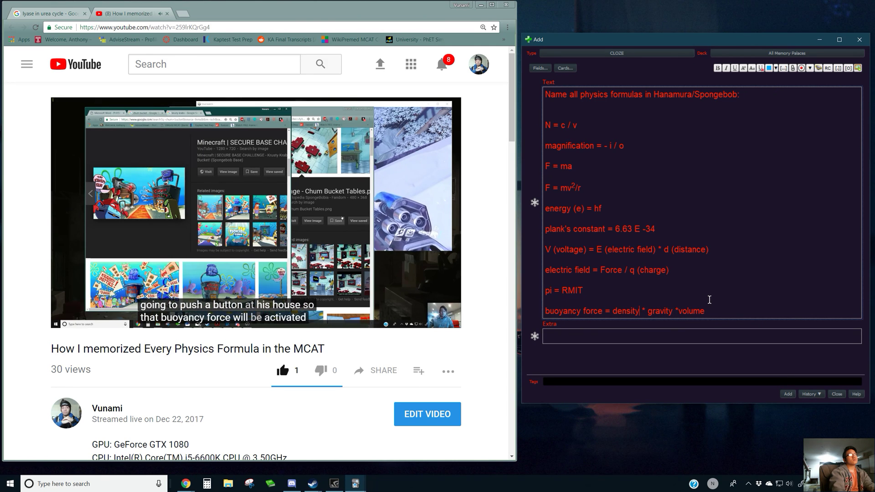
{"action": "type", "text": "fluid"}
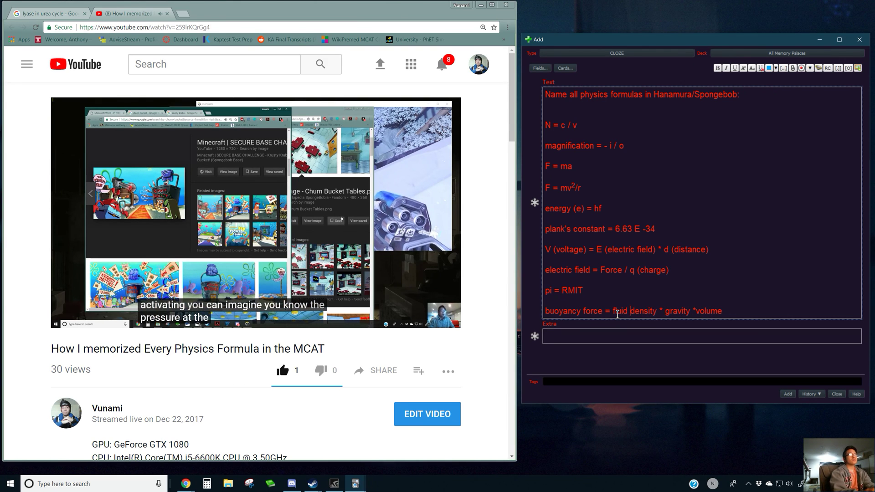
Append "submerged" after "volume" in the buoyancy force formula and start a new line below it.
{"action": "key", "text": "Right"}
{"action": "key", "text": "Right"}
{"action": "key", "text": "Right"}
{"action": "key", "text": "Right"}
{"action": "key", "text": "Right"}
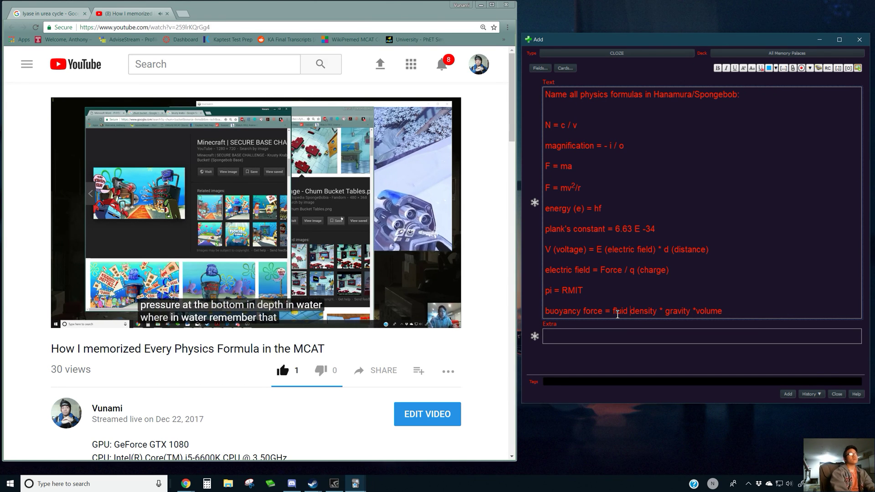
{"action": "key", "text": "Right"}
{"action": "key", "text": "Right"}
{"action": "key", "text": "Right"}
{"action": "key", "text": "Right"}
{"action": "key", "text": "Right"}
{"action": "key", "text": "Right"}
{"action": "key", "text": "Right"}
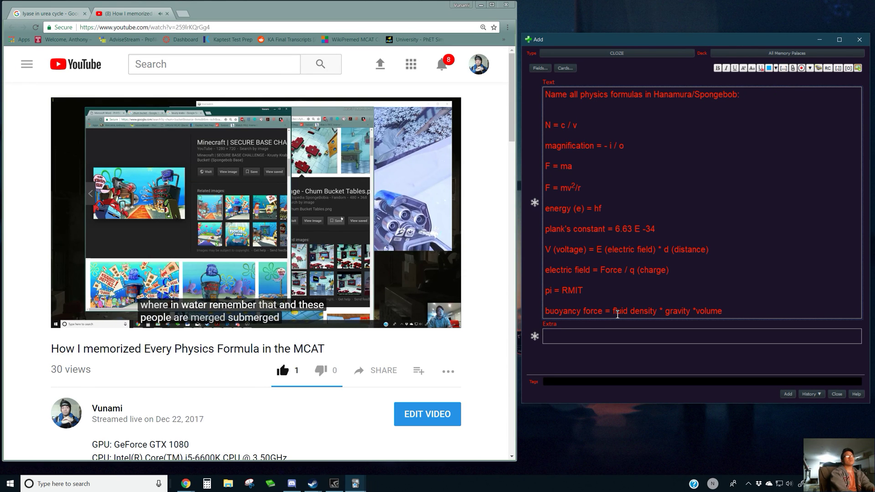
{"action": "key", "text": "End"}
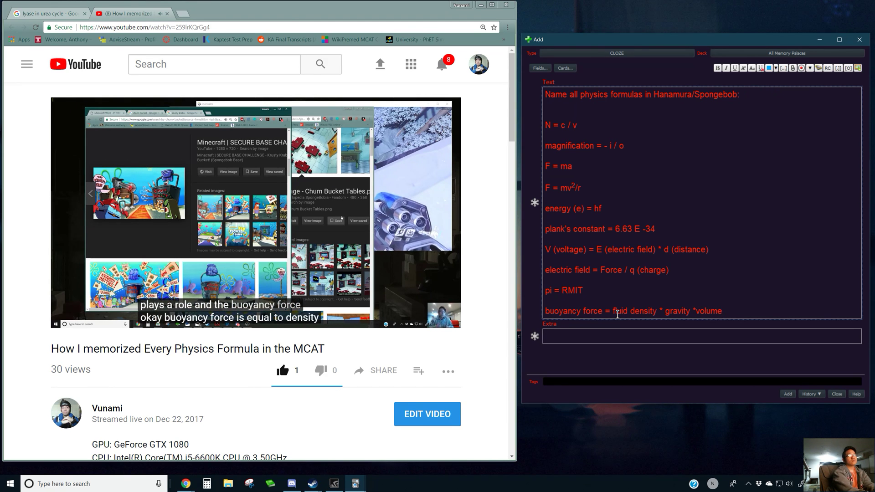
{"action": "type", "text": "displaced"}
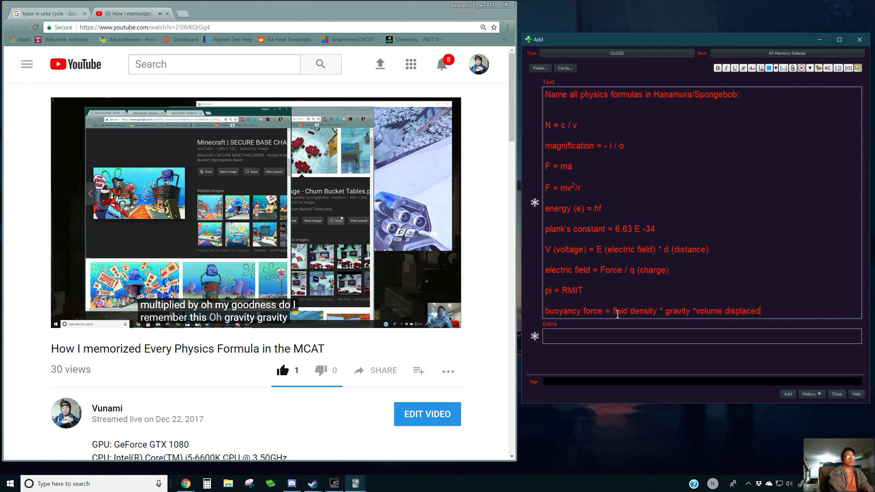
{"action": "key", "text": "BackSpace"}
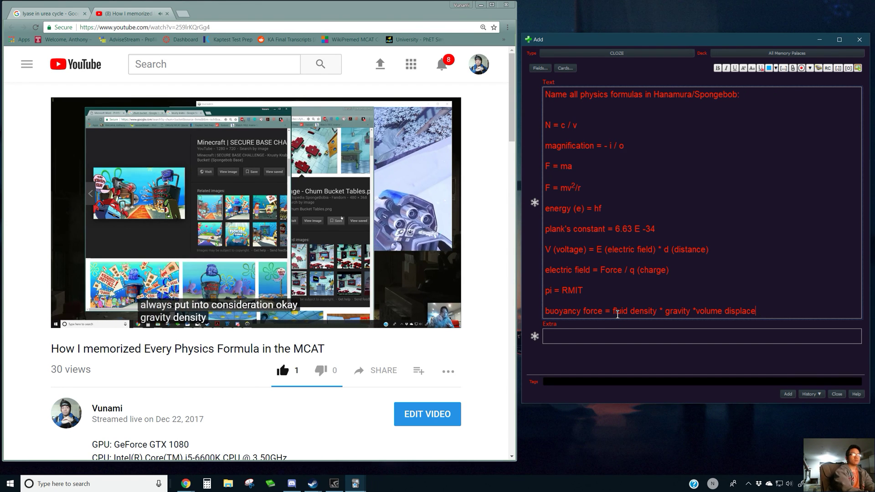
{"action": "type", "text": "d"}
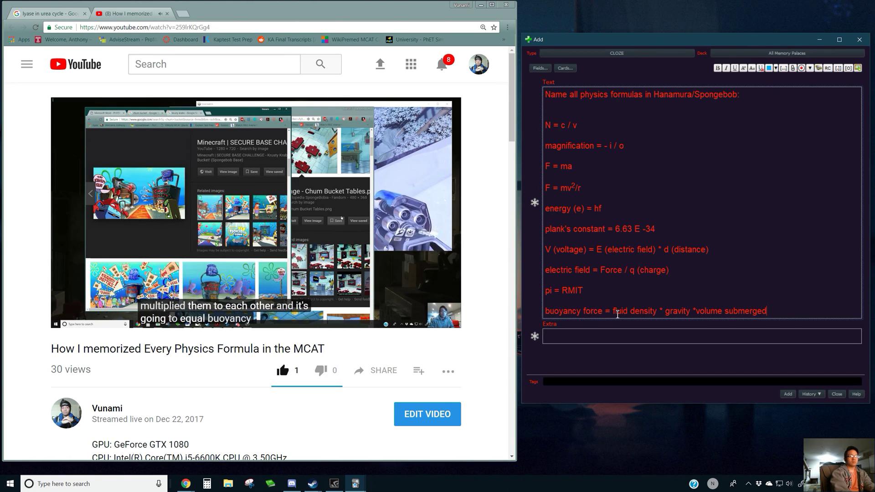
{"action": "key", "text": "Return"}
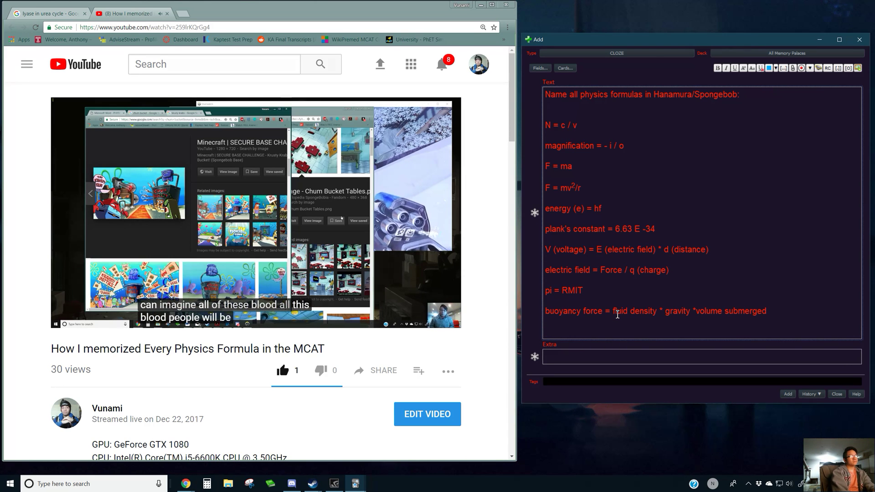
Add a subscript "c" to the F in the formula F = mv²/r.
{"action": "key", "text": "Up"}
{"action": "left_click", "coordinate": [551, 187]}
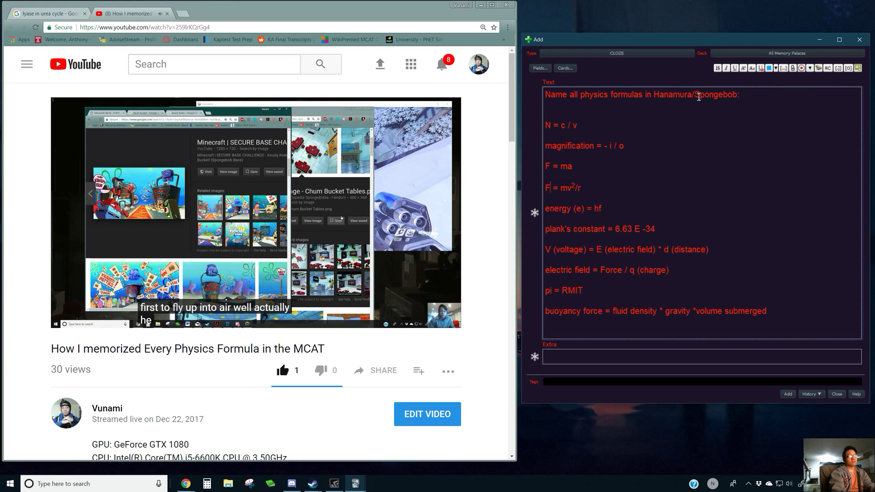
{"action": "left_click", "coordinate": [752, 70]}
{"action": "type", "text": "c"}
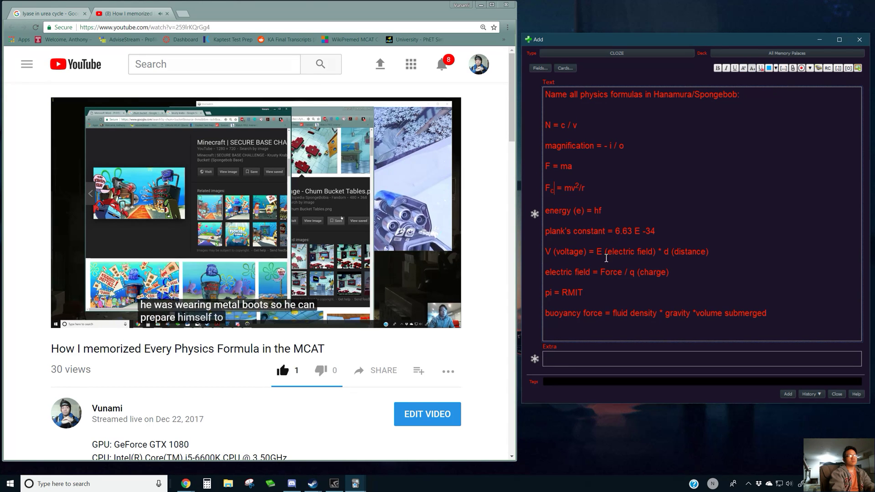
Add the line "G = -RTln*Keq" below the buoyancy force formula and start a new line.
{"action": "left_click", "coordinate": [588, 345]}
{"action": "left_click", "coordinate": [591, 329]}
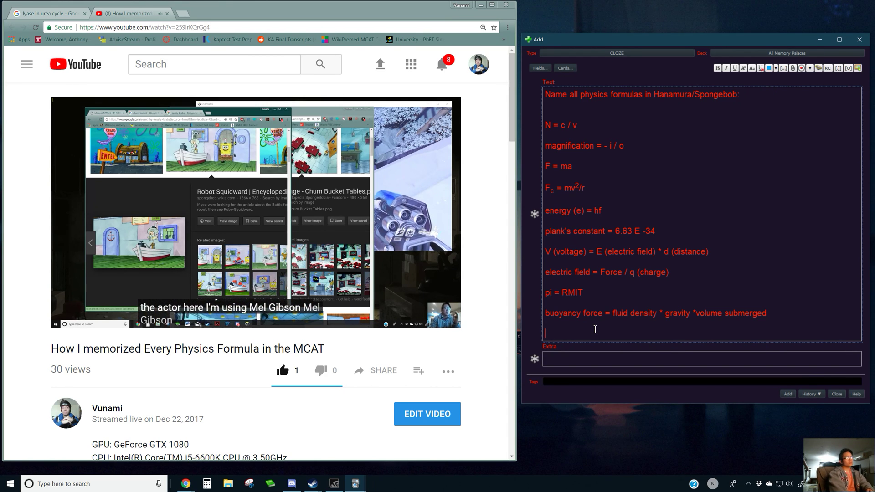
{"action": "type", "text": "G"}
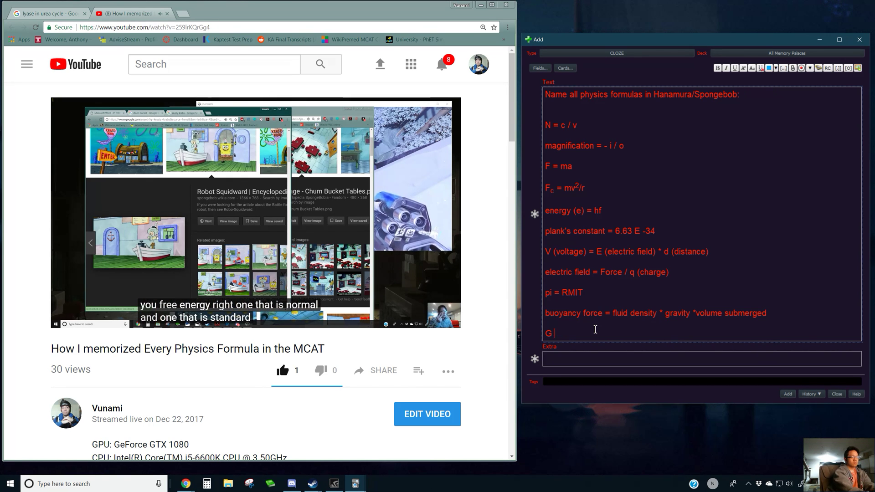
{"action": "key", "text": "BackSpace"}
{"action": "key", "text": "BackSpace"}
{"action": "key", "text": "BackSpace"}
{"action": "type", "text": "G"}
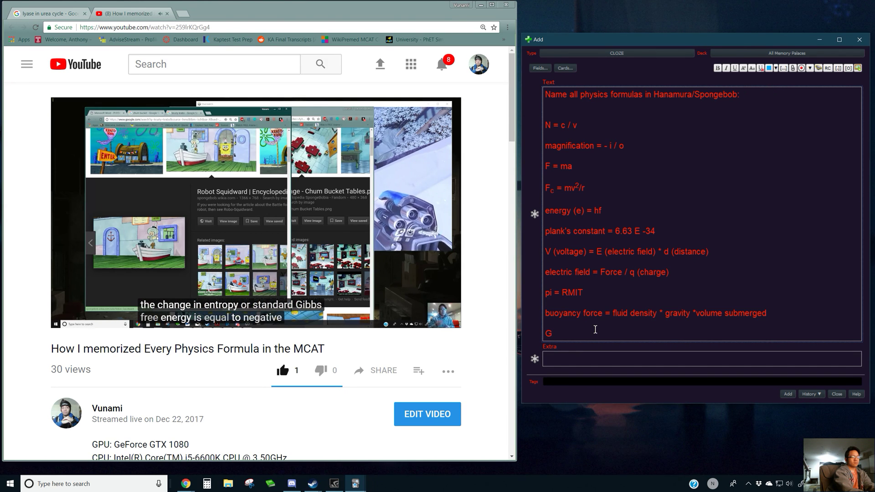
{"action": "type", "text": "= -RTln"}
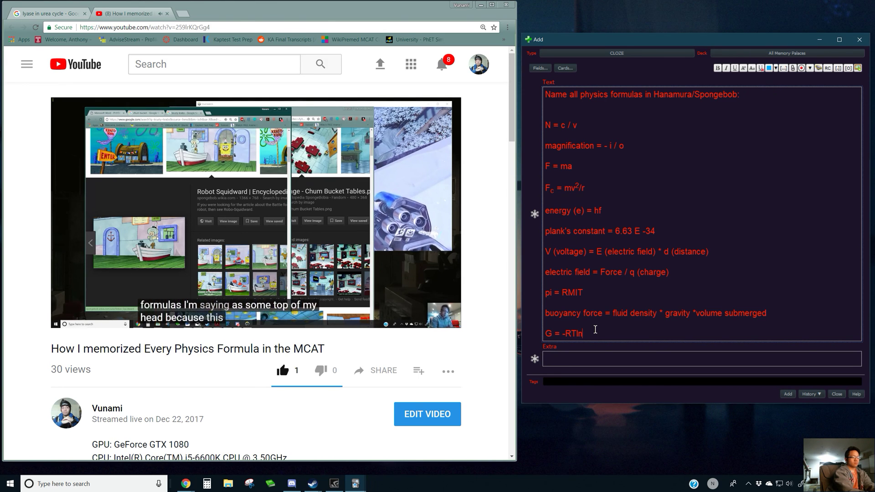
{"action": "type", "text": "*Ke"}
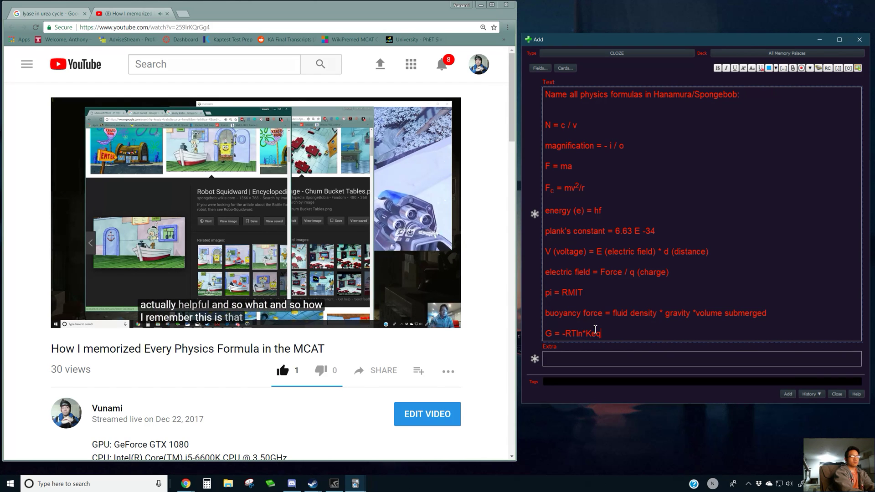
{"action": "type", "text": "q"}
{"action": "key", "text": "Return"}
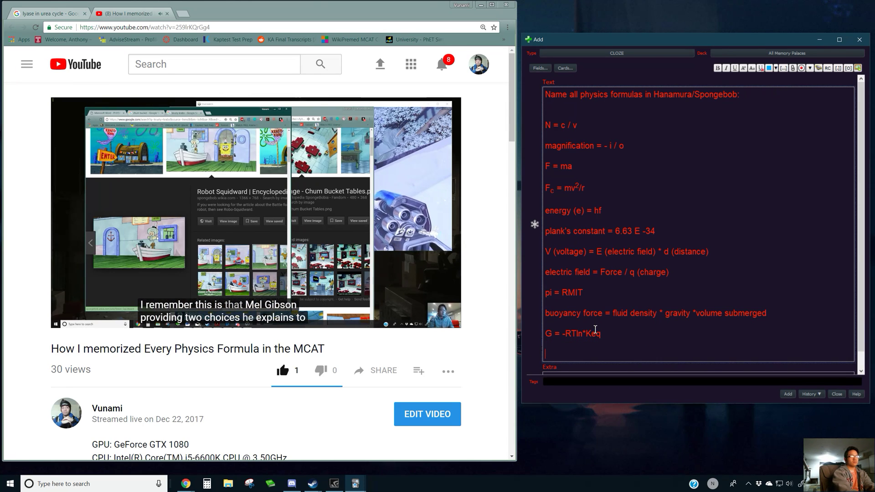
Begin a line reading "standard free energy =" below the G = -RTln*Keq formula.
{"action": "type", "text": "G"}
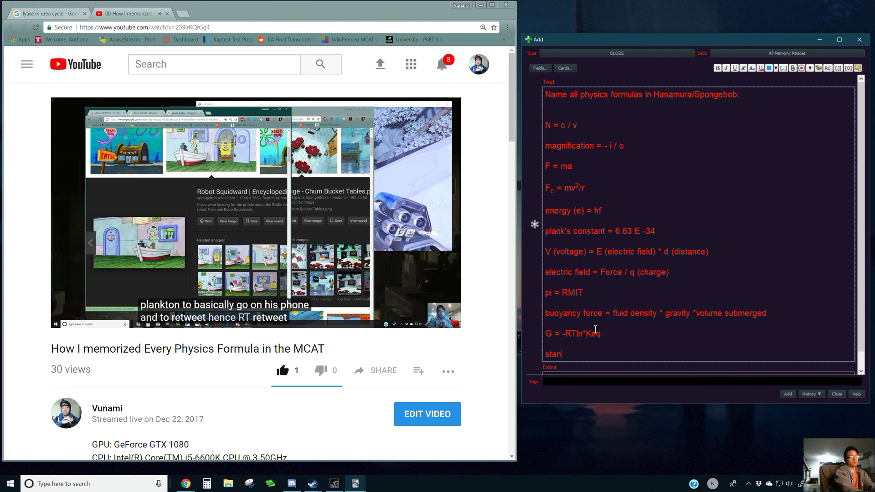
{"action": "type", "text": "g"}
{"action": "key", "text": "BackSpace"}
{"action": "key", "text": "BackSpace"}
{"action": "key", "text": "BackSpace"}
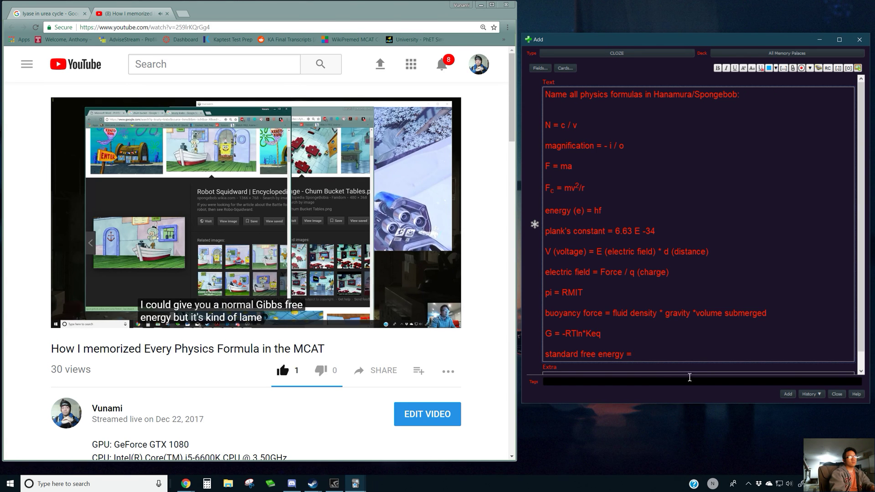
Copy the word "standard" from the last line and insert it before "G = -RTln*Keq".
{"action": "left_click_drag", "start_coordinate": [579, 355], "coordinate": [543, 355]}
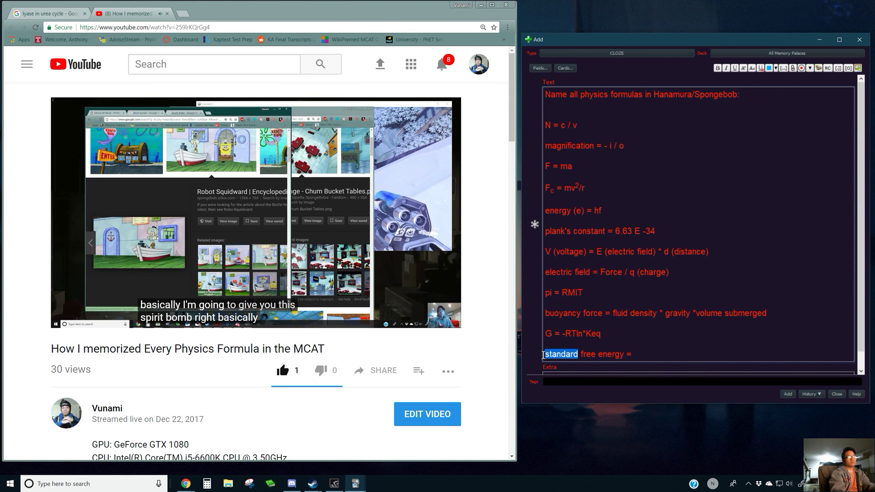
{"action": "key", "text": "ctrl+c"}
{"action": "left_click", "coordinate": [547, 337]}
{"action": "key", "text": "ctrl+v"}
{"action": "key", "text": "shift+End"}
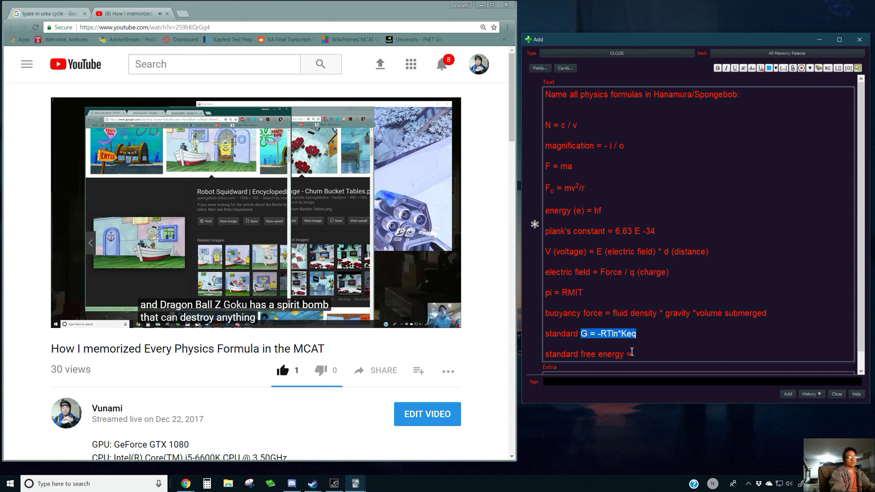
Rewrite the last line as "G = change in enthalpy - T* change in entropy" and start a new line.
{"action": "left_click_drag", "start_coordinate": [625, 354], "coordinate": [564, 352]}
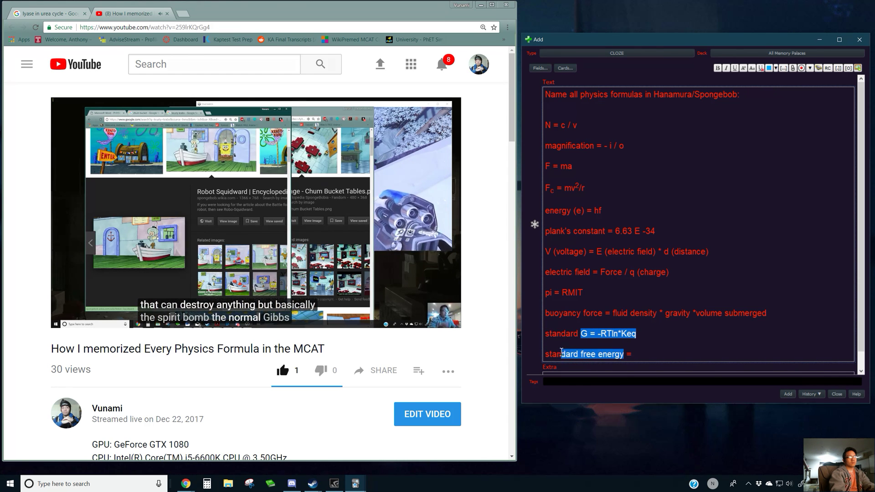
{"action": "type", "text": "G"}
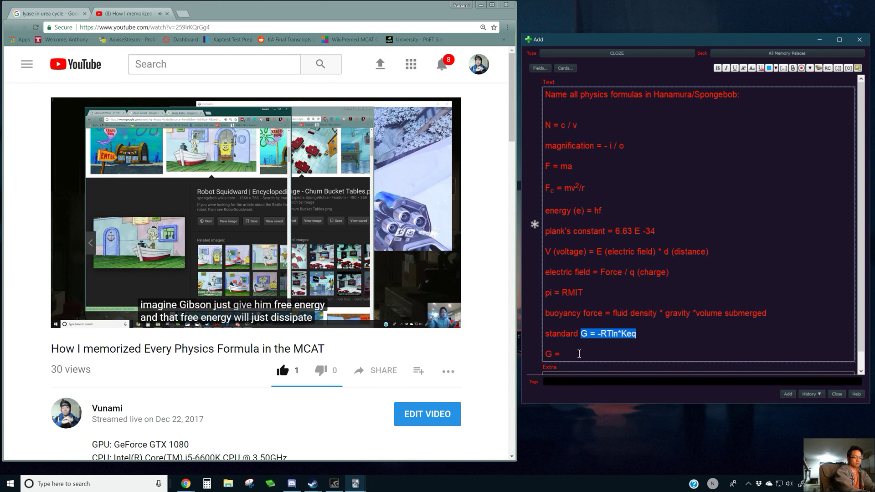
{"action": "mouse_move", "coordinate": [324, 306]}
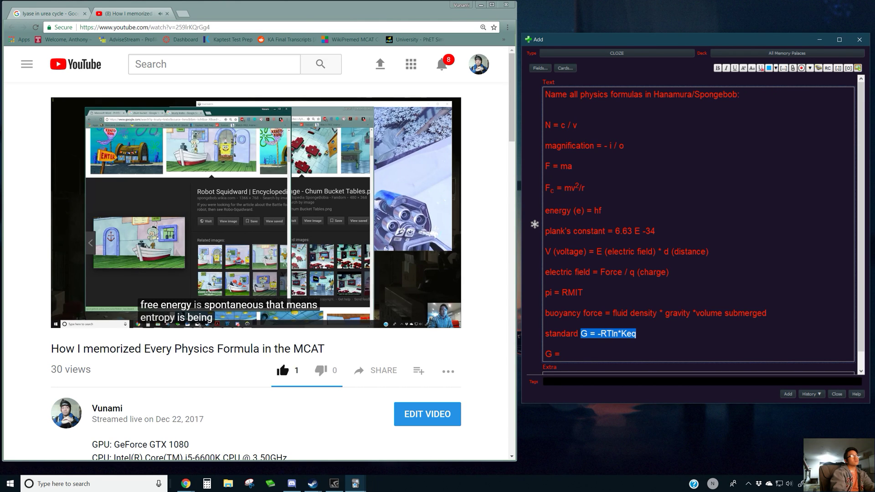
{"action": "key", "text": "alt+Tab"}
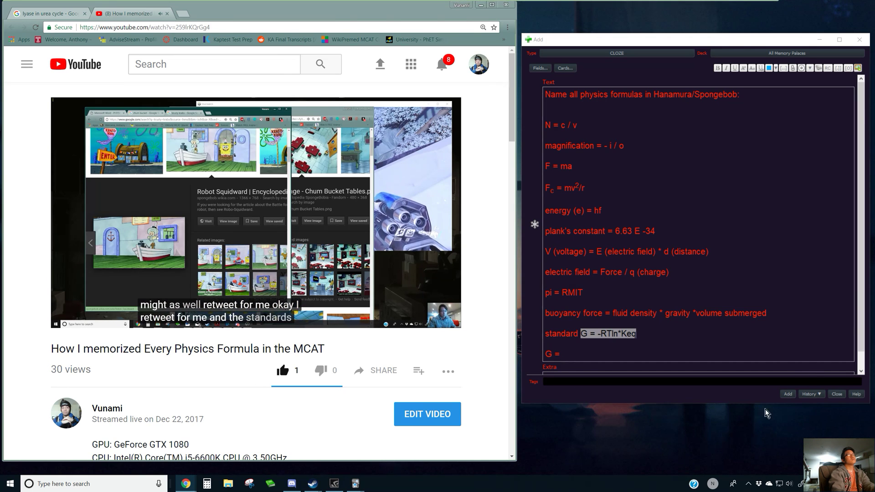
{"action": "left_click", "coordinate": [598, 356]}
{"action": "type", "text": "change in enthalp"}
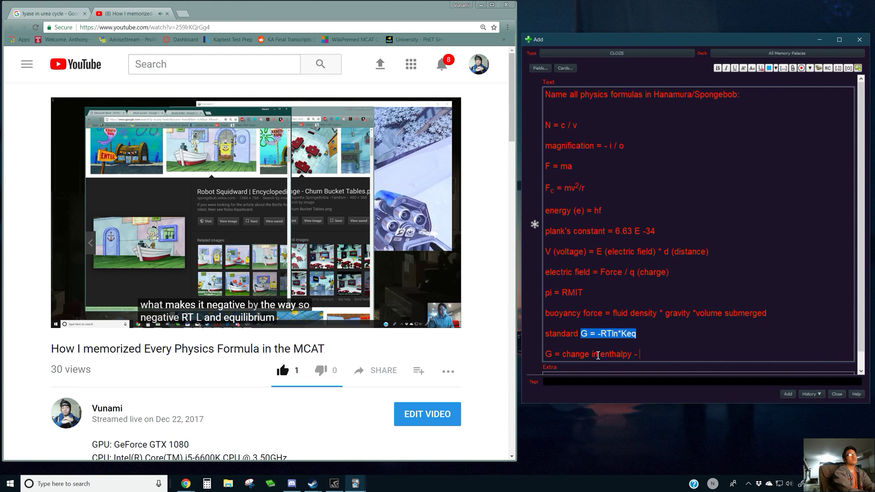
{"action": "type", "text": "y - T* change in entropy"}
{"action": "key", "text": "Return"}
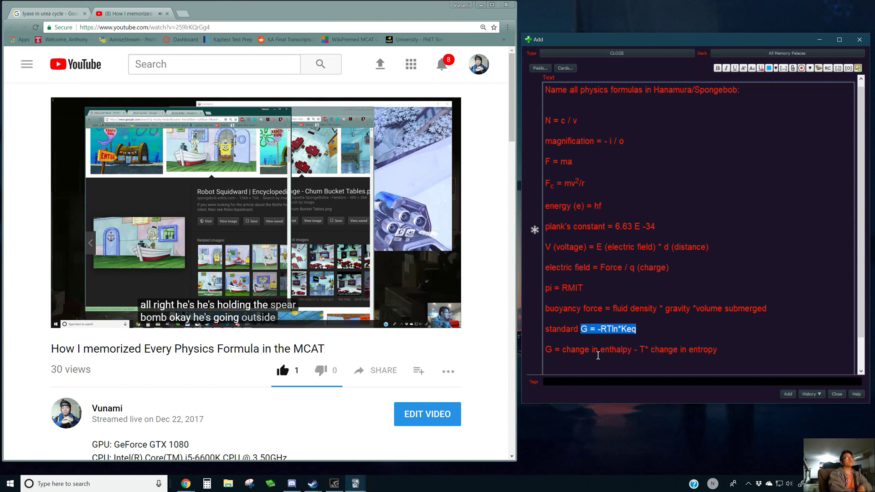
Shorten "Keq" to "K" in the standard G formula and add the line "Hooke's Law = distance * constant" at the end.
{"action": "key", "text": "alt+Tab"}
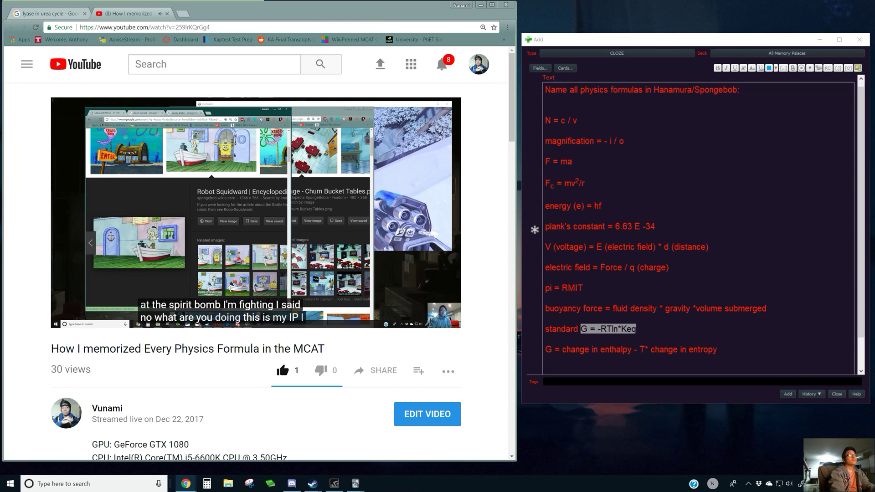
{"action": "left_click", "coordinate": [652, 330]}
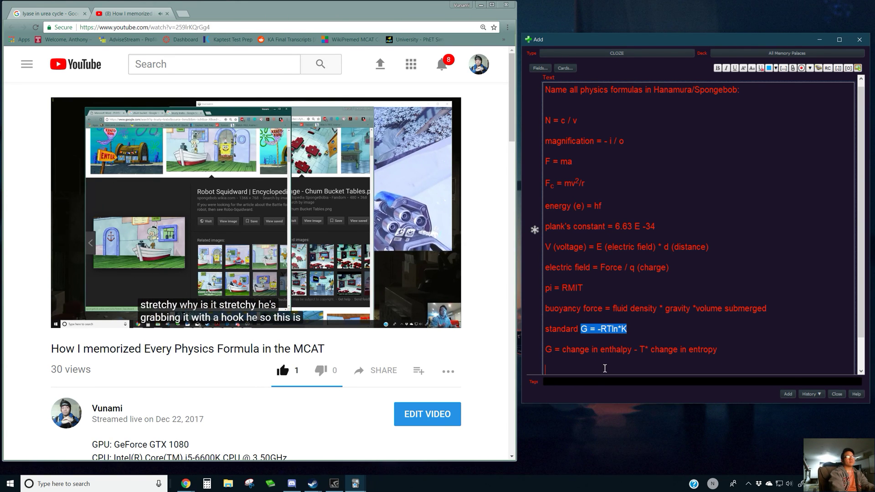
{"action": "type", "text": "Hook's"}
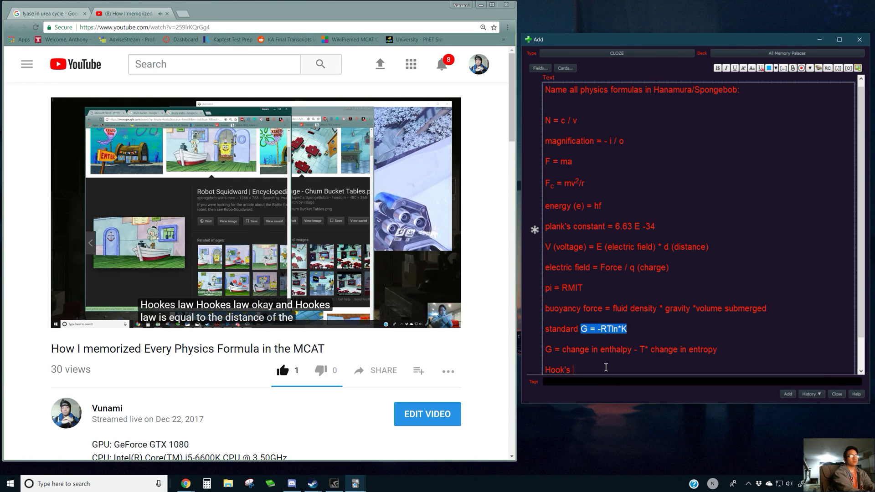
{"action": "key", "text": "BackSpace"}
{"action": "key", "text": "BackSpace"}
{"action": "key", "text": "BackSpace"}
{"action": "type", "text": "e's Law = distance *"}
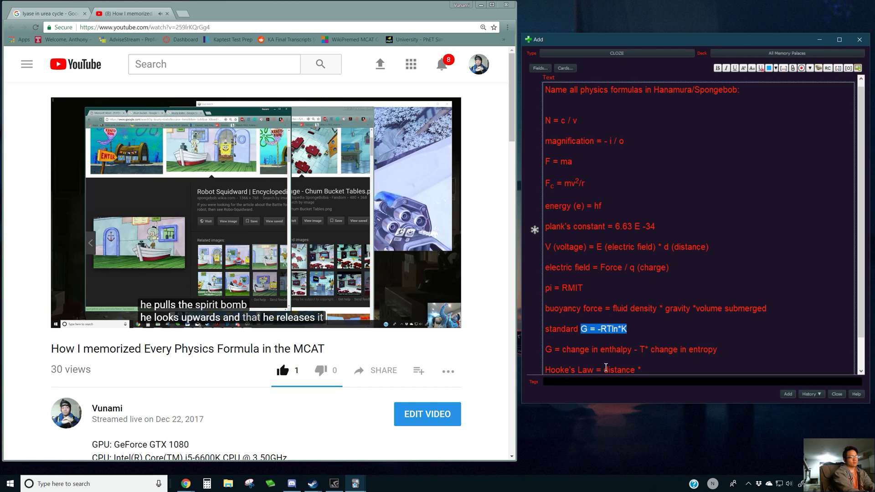
{"action": "type", "text": "k"}
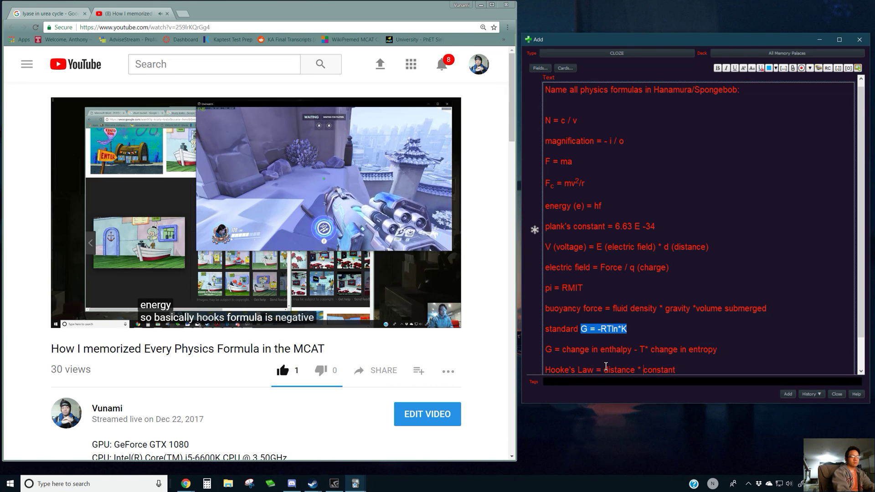
Insert an opening parenthesis before "constant" in the Hooke's Law formula.
{"action": "type", "text": "k"}
{"action": "key", "text": "Left"}
{"action": "key", "text": "Left"}
{"action": "key", "text": "Left"}
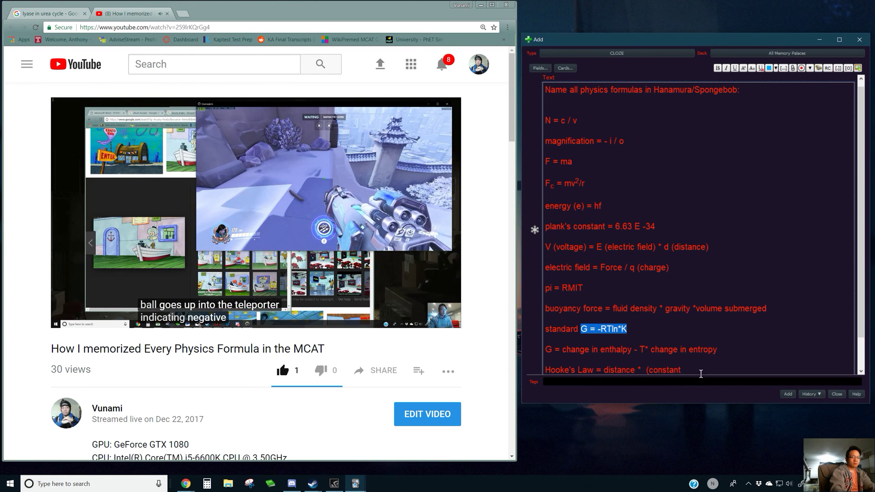
Replace the right side of the Hooke's Law formula so the line reads "Hooke's Law = - k (constant) * distance".
{"action": "left_click_drag", "start_coordinate": [698, 376], "coordinate": [614, 365]}
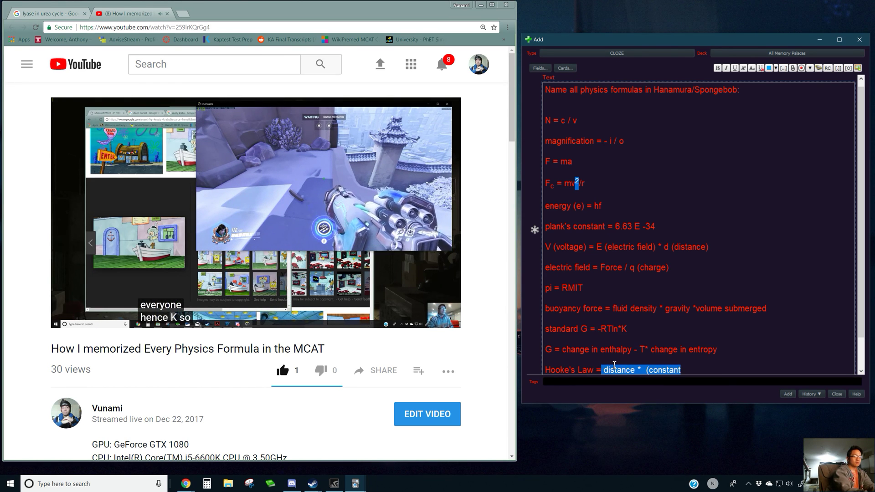
{"action": "key", "text": "BackSpace"}
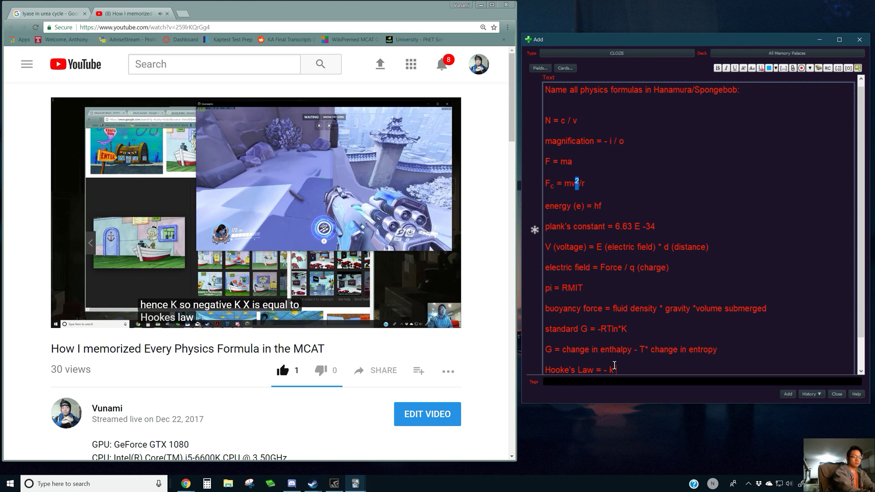
{"action": "key", "text": "ctrl+z"}
{"action": "type", "text": "- k (cons"}
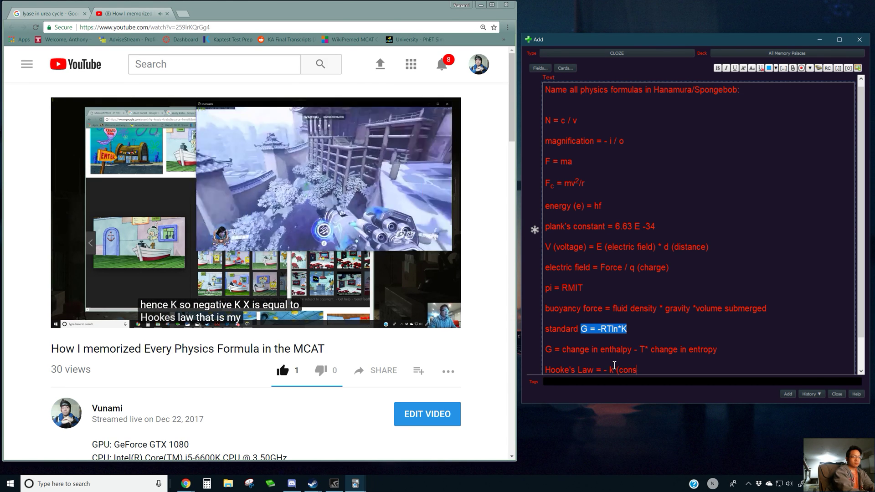
{"action": "type", "text": "tant) * "}
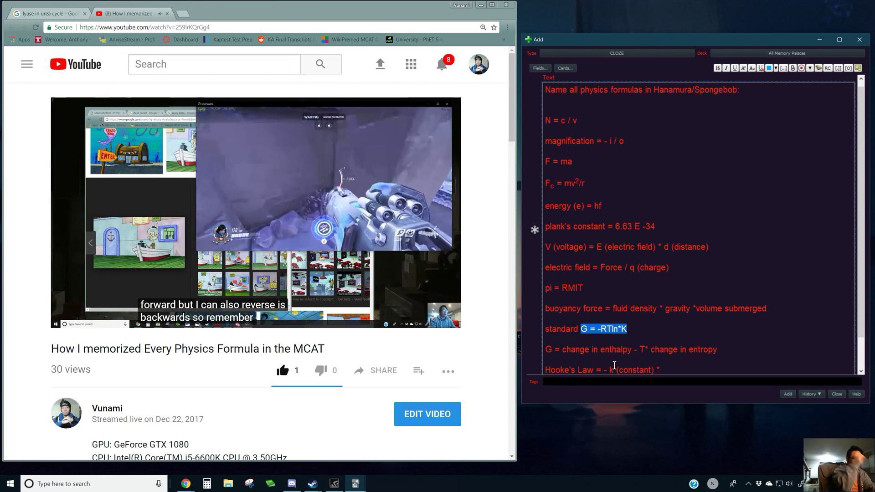
{"action": "type", "text": "distance"}
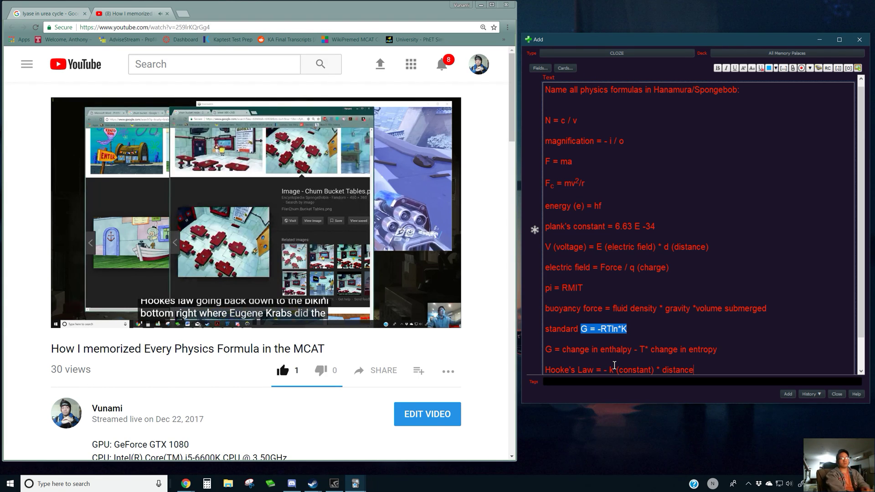
{"action": "left_click", "coordinate": [595, 366]}
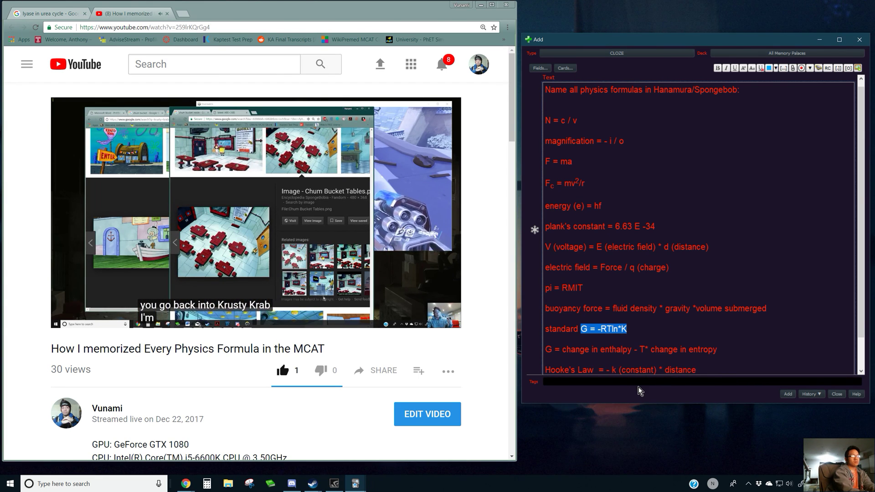
{"action": "key", "text": "BackSpace"}
{"action": "key", "text": "Up"}
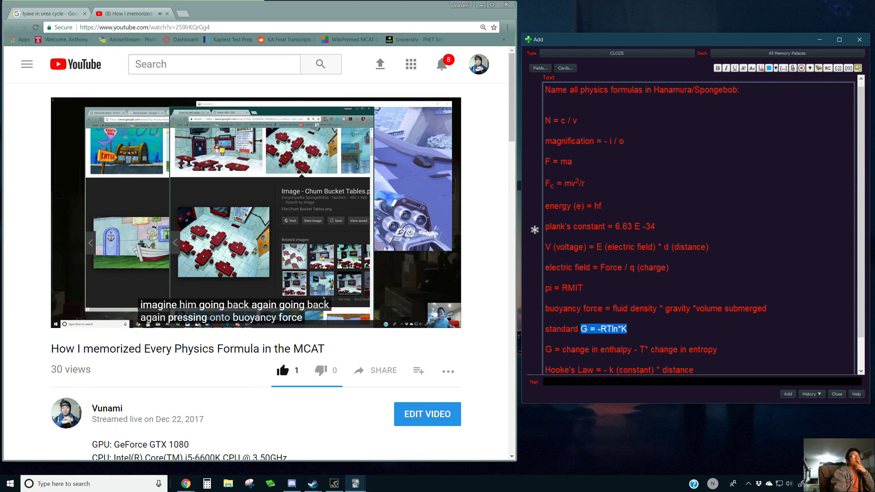
Expand "G" in the standard G formula so the line reads "standard Gibbs free energy = -RTln*K".
{"action": "key", "text": "alt+Tab"}
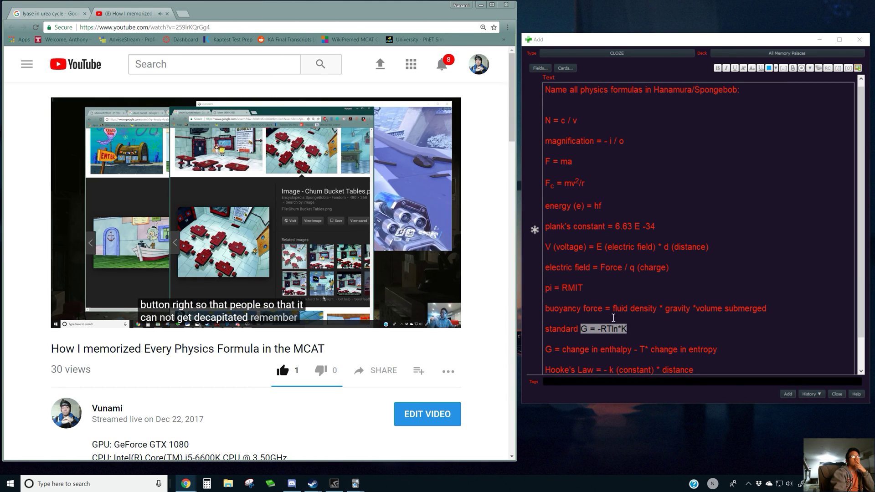
{"action": "key", "text": "alt+Tab"}
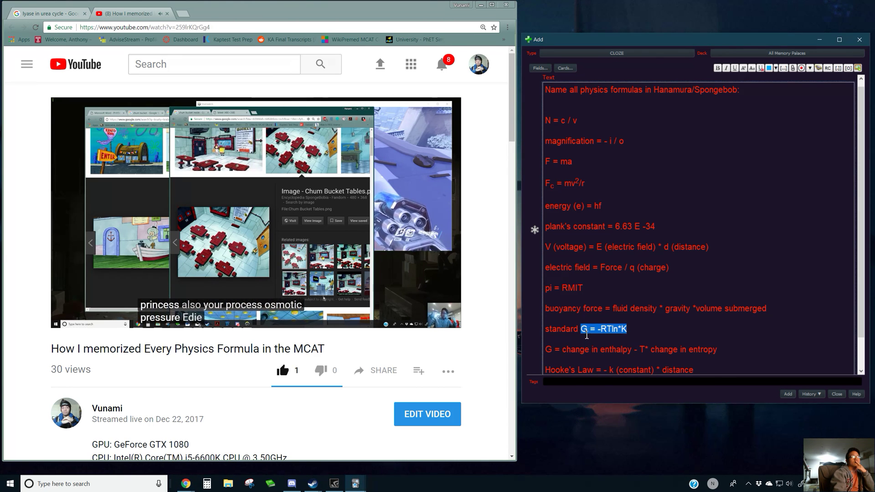
{"action": "scroll", "coordinate": [589, 345], "scroll_direction": "down", "scroll_amount": 1}
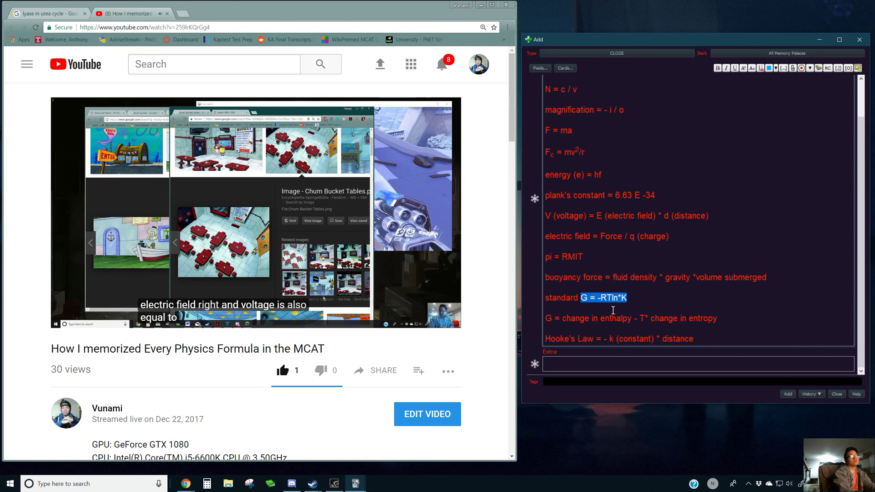
{"action": "key", "text": "Left"}
{"action": "key", "text": "Right"}
{"action": "type", "text": "ibbs "}
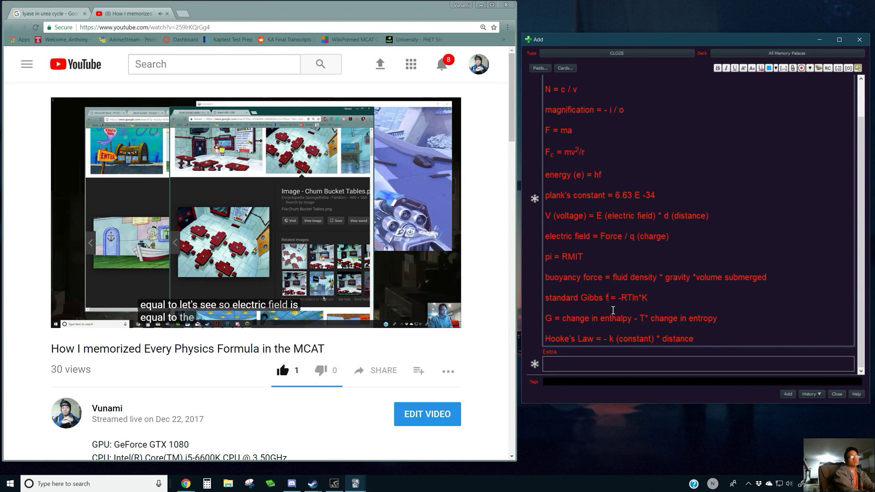
{"action": "type", "text": "free energy"}
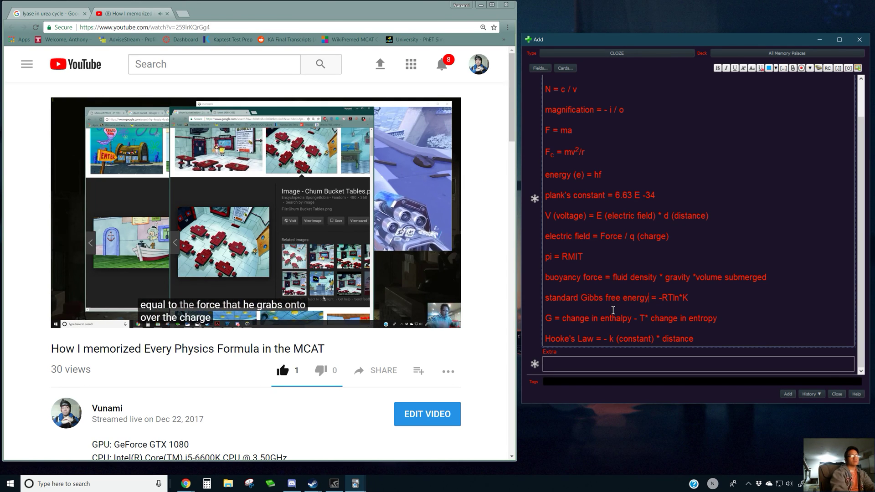
{"action": "left_click", "coordinate": [766, 321]}
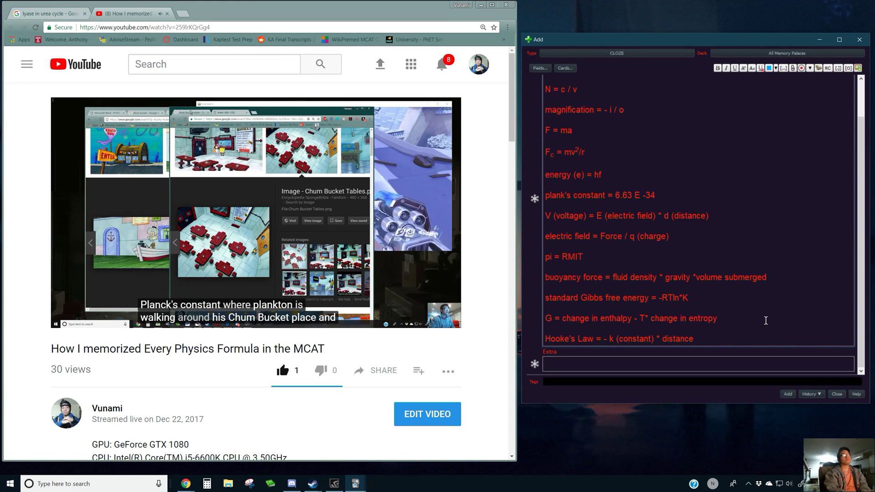
Move the formulas "F = ma" and "Fc = mv2/r" to the top of the list, directly below the heading.
{"action": "scroll", "coordinate": [766, 318], "scroll_direction": "up", "scroll_amount": 2}
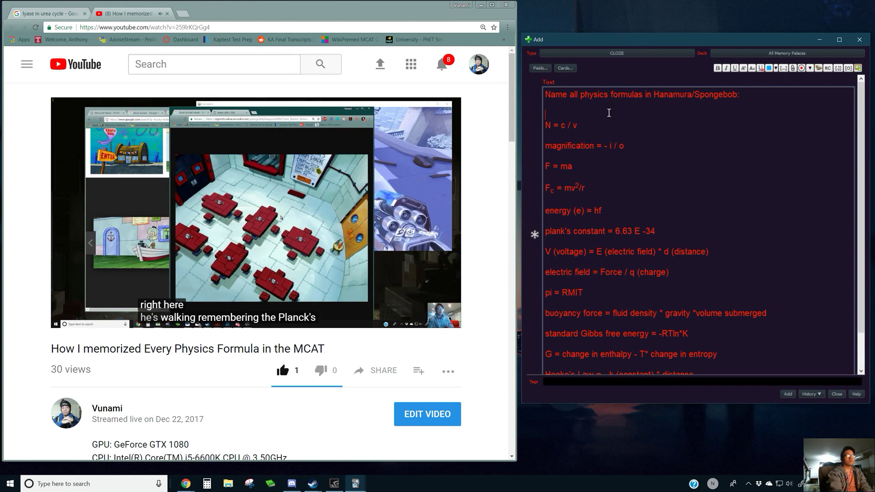
{"action": "type", "text": "F = ma"}
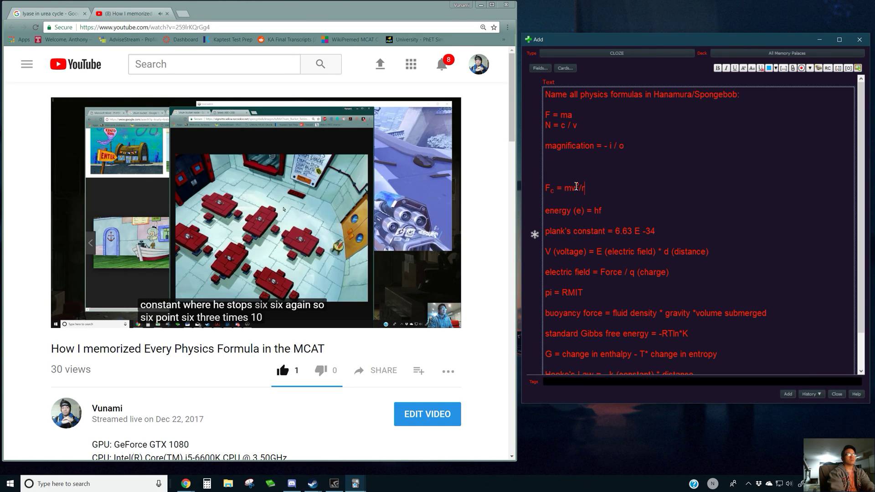
{"action": "triple_click", "coordinate": [585, 187]}
{"action": "key", "text": "ctrl+c"}
{"action": "left_click", "coordinate": [604, 117]}
{"action": "key", "text": "Return"}
{"action": "key", "text": "Return"}
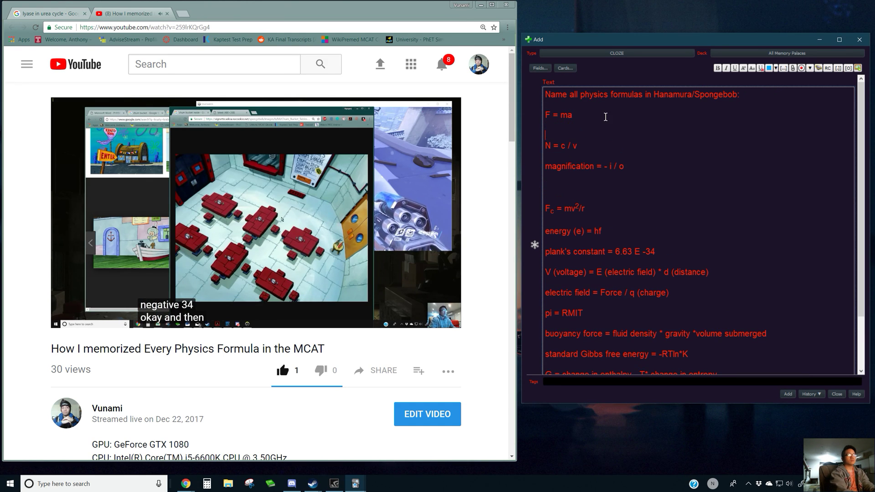
{"action": "key", "text": "ctrl+v"}
{"action": "left_click", "coordinate": [603, 223]}
{"action": "triple_click", "coordinate": [603, 223]}
{"action": "key", "text": "BackSpace"}
{"action": "key", "text": "BackSpace"}
{"action": "key", "text": "BackSpace"}
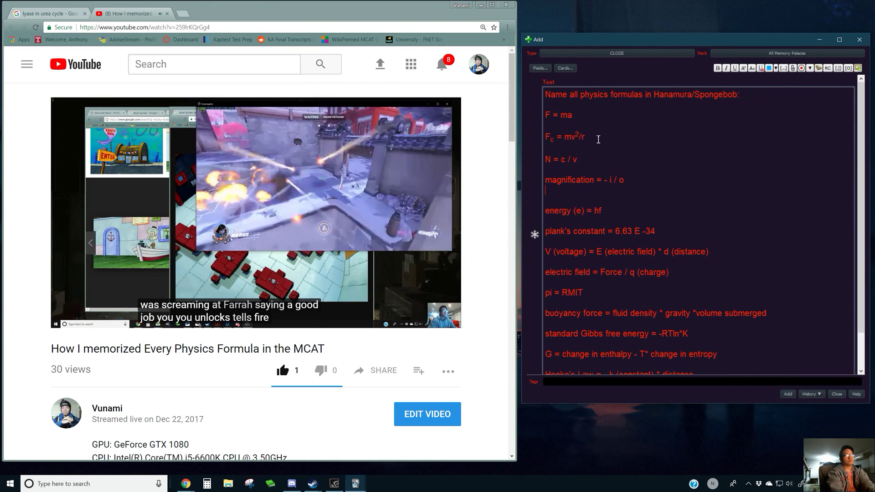
Add a new line "Centripetal acceleration: velocity" below the Fc formula.
{"action": "left_click", "coordinate": [601, 145]}
{"action": "key", "text": "Return"}
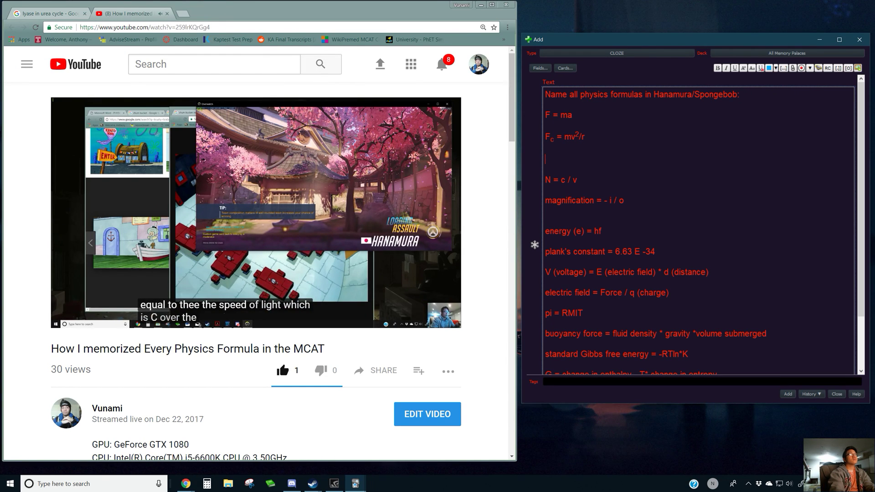
{"action": "left_click", "coordinate": [292, 13]}
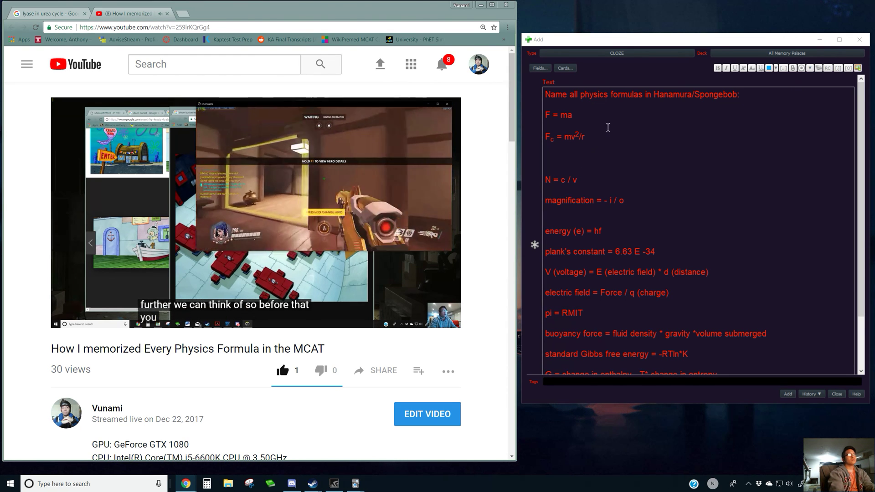
{"action": "left_click", "coordinate": [612, 153]}
{"action": "type", "text": "Centri"}
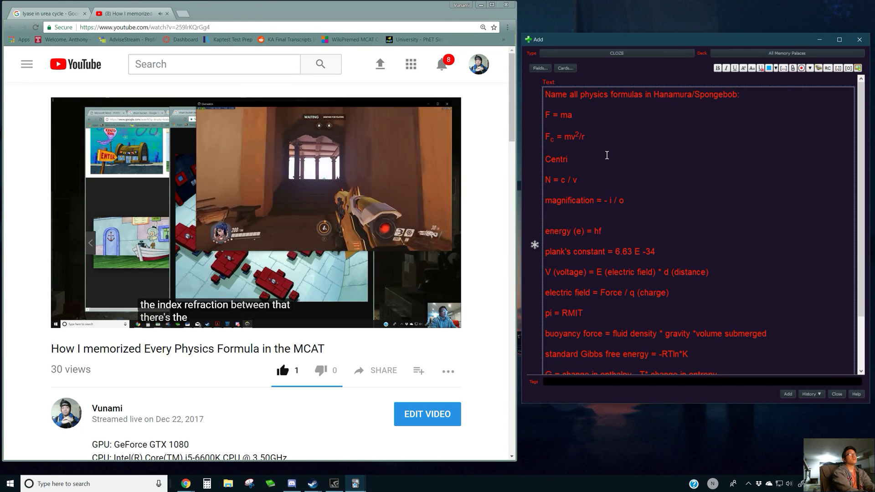
{"action": "type", "text": "petal accelerat"}
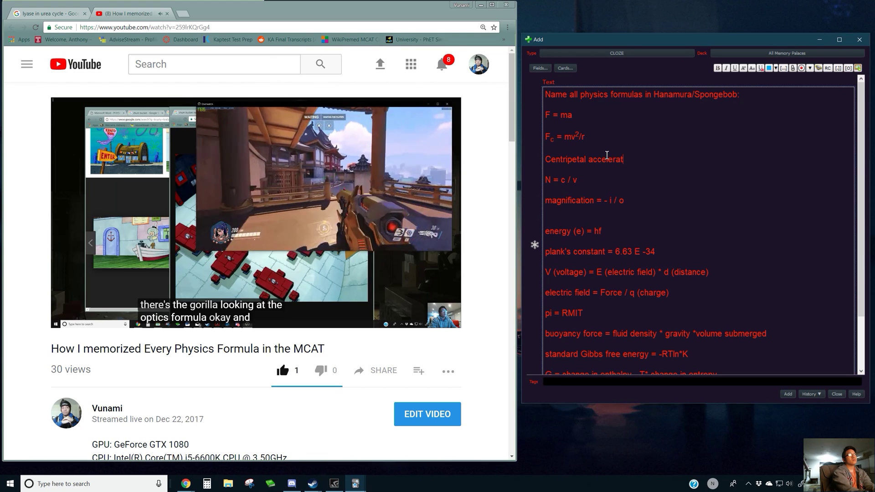
{"action": "type", "text": "v"}
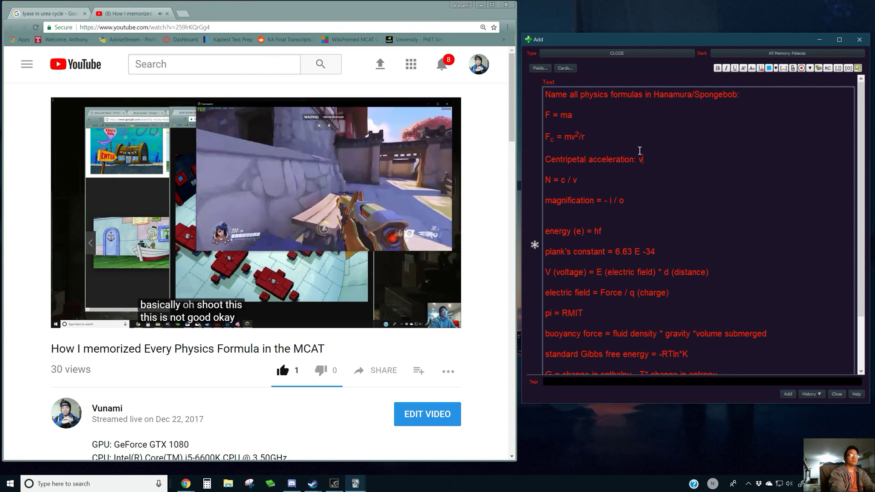
{"action": "type", "text": "elocity"}
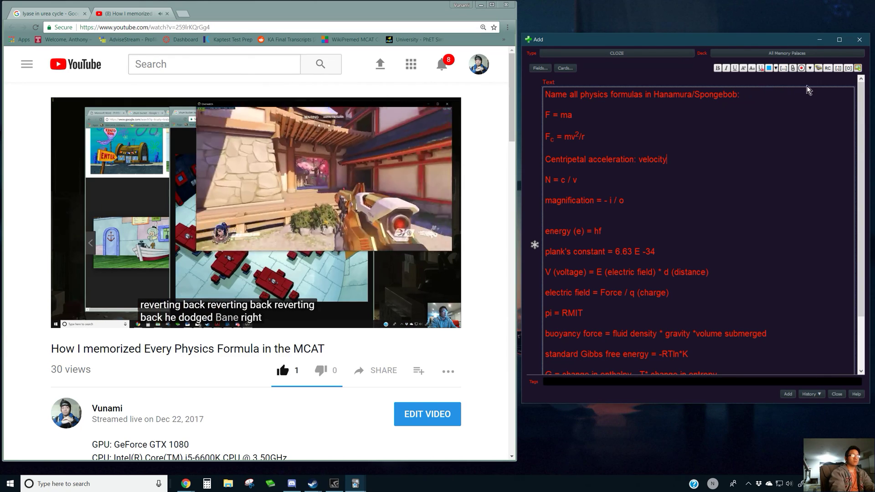
Complete the centripetal acceleration formula with a superscript 2 after "velocity" followed by "/ r".
{"action": "left_click", "coordinate": [744, 68]}
{"action": "type", "text": "2"}
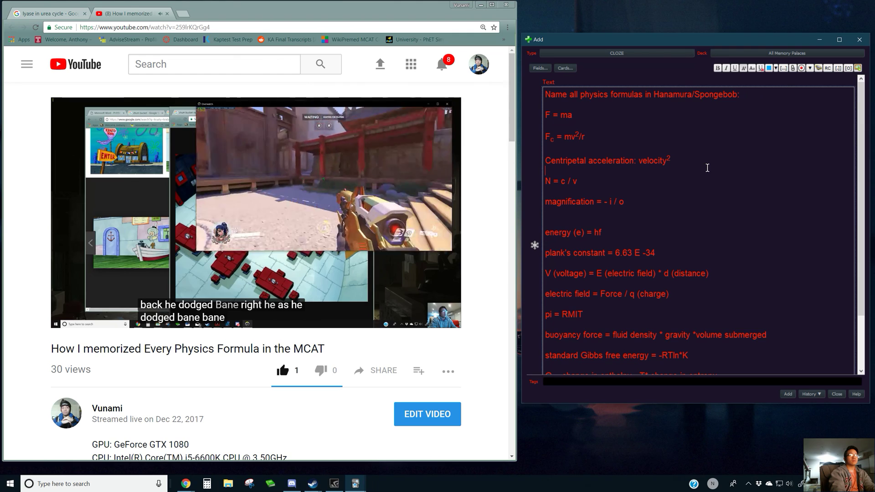
{"action": "left_click", "coordinate": [745, 70]}
{"action": "left_click", "coordinate": [697, 160]}
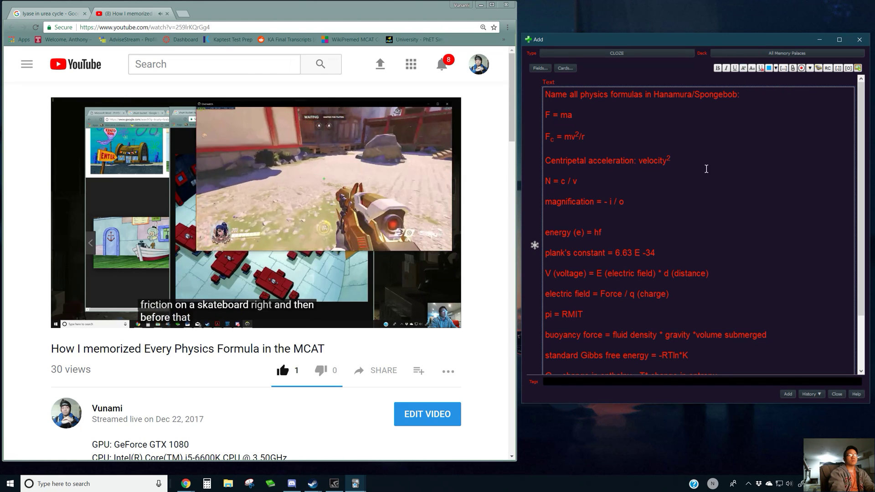
{"action": "type", "text": "/ "}
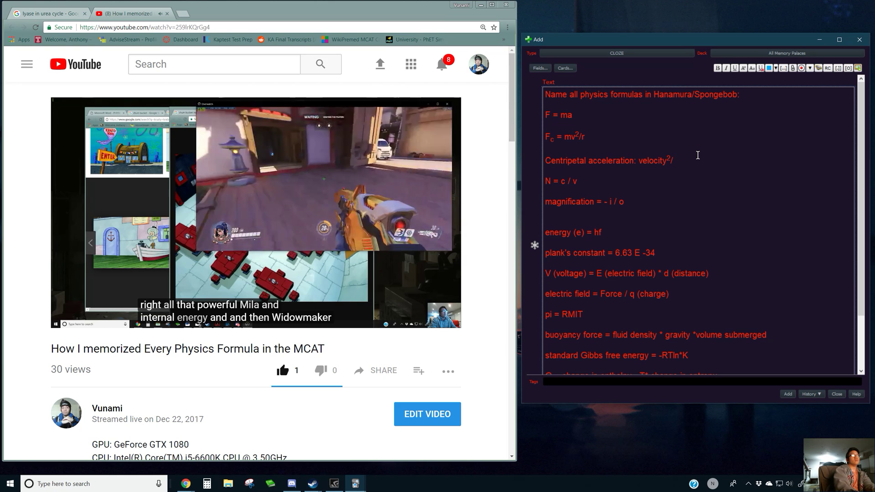
{"action": "type", "text": "r"}
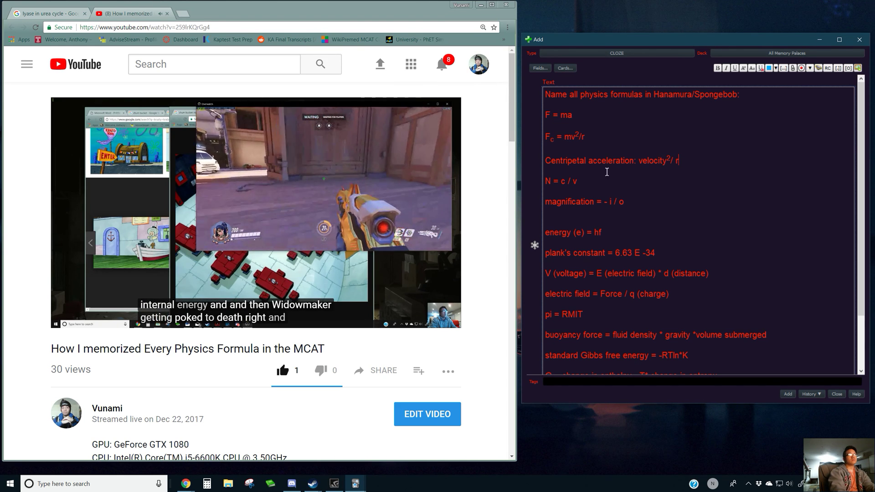
{"action": "key", "text": "Down"}
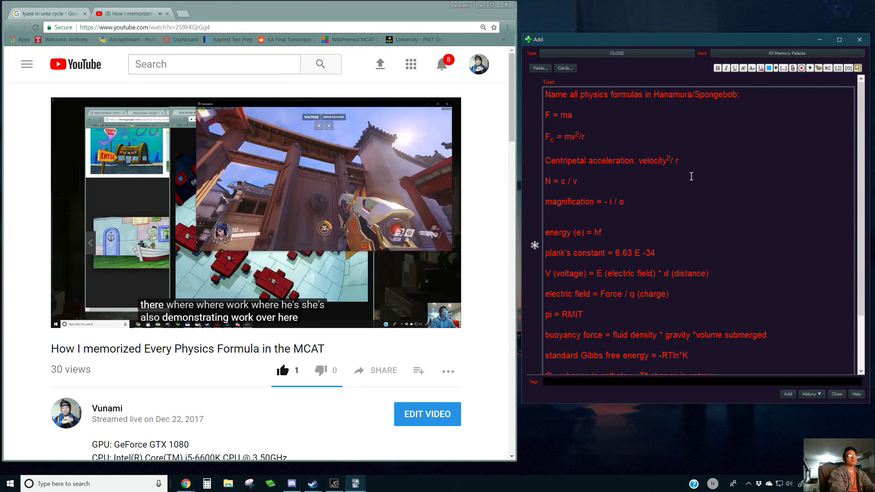
Insert the copied image of the gravitational force formula F = GMm/r² on a new line below the centripetal acceleration formula.
{"action": "key", "text": "alt+Tab"}
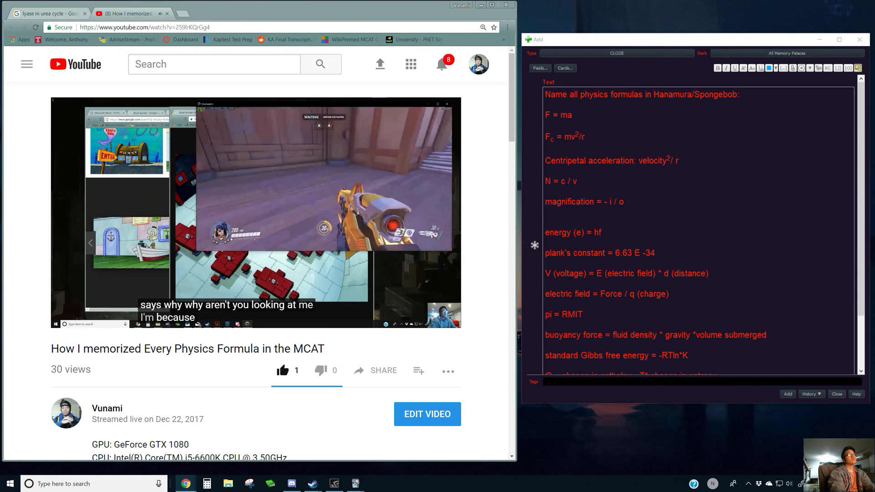
{"action": "left_click", "coordinate": [666, 185]}
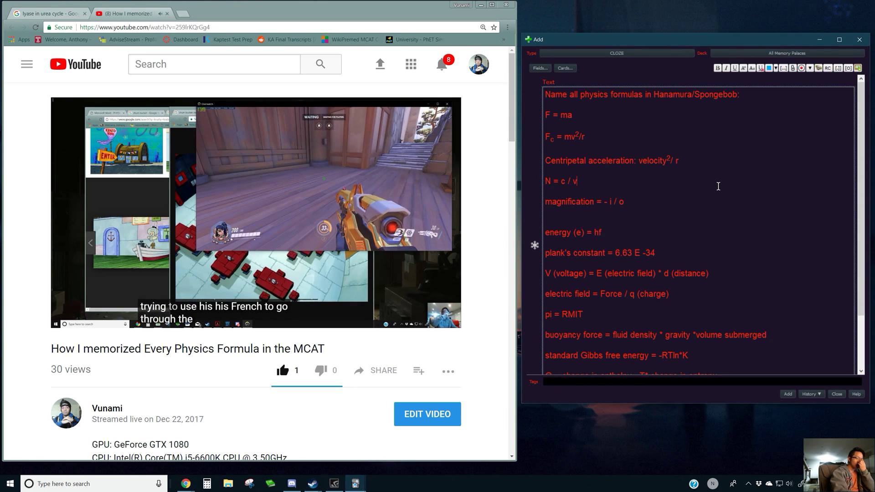
{"action": "key", "text": "alt+Tab"}
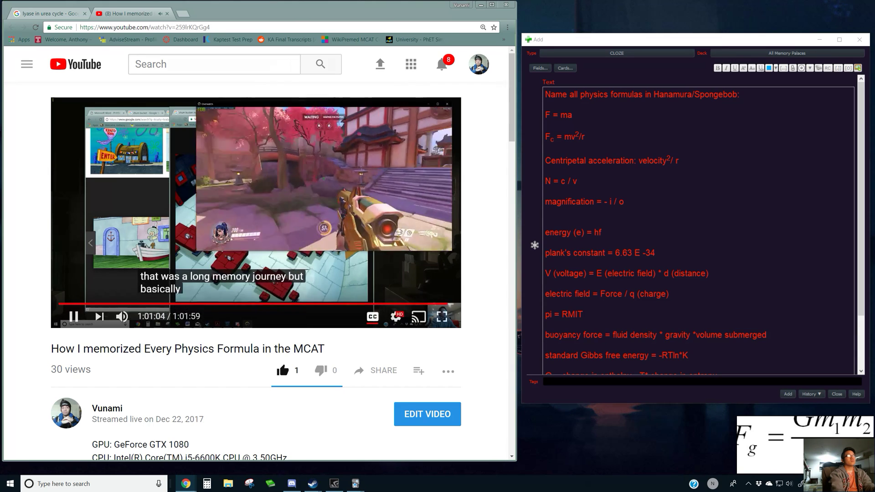
{"action": "left_click", "coordinate": [647, 185]}
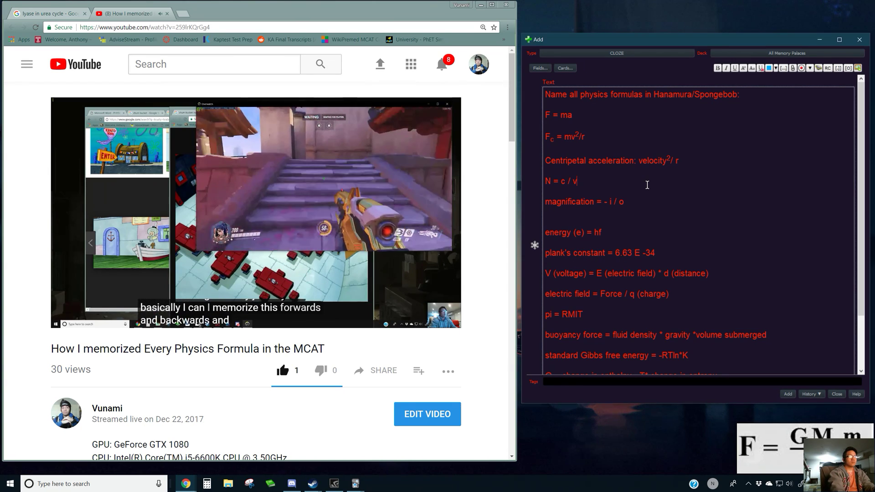
{"action": "left_click", "coordinate": [726, 163]}
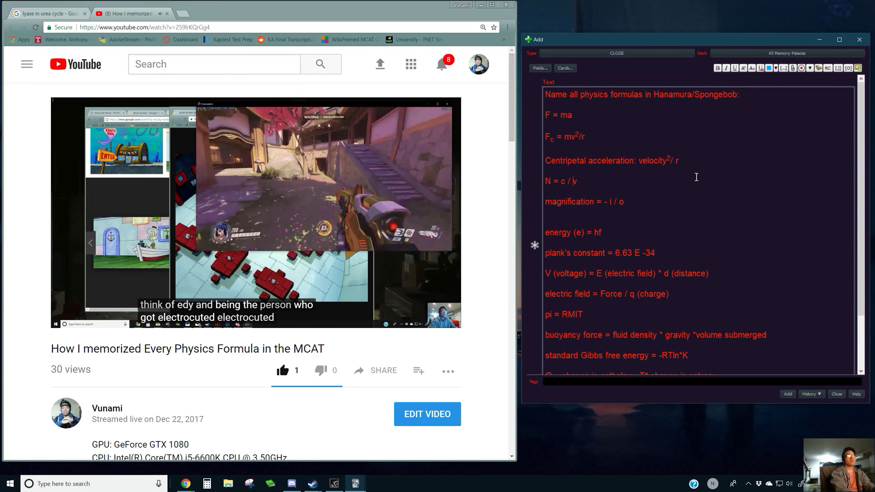
{"action": "key", "text": "Home"}
{"action": "key", "text": "Return"}
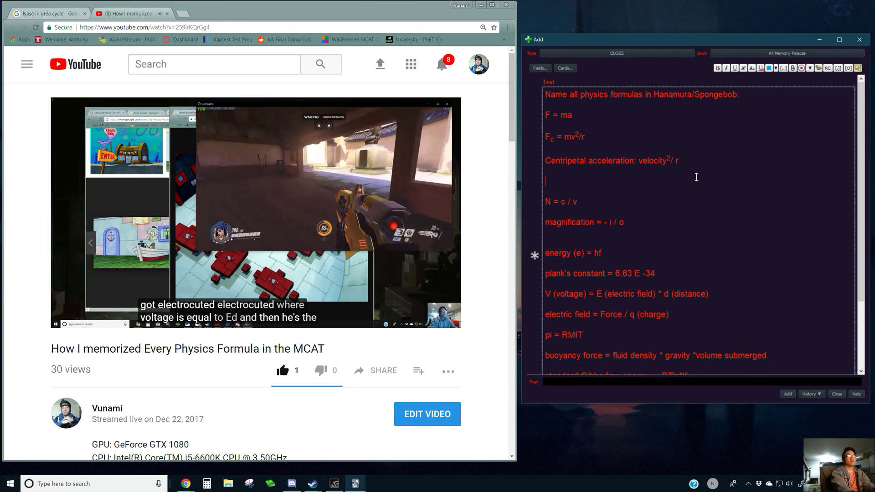
{"action": "key", "text": "ctrl+v"}
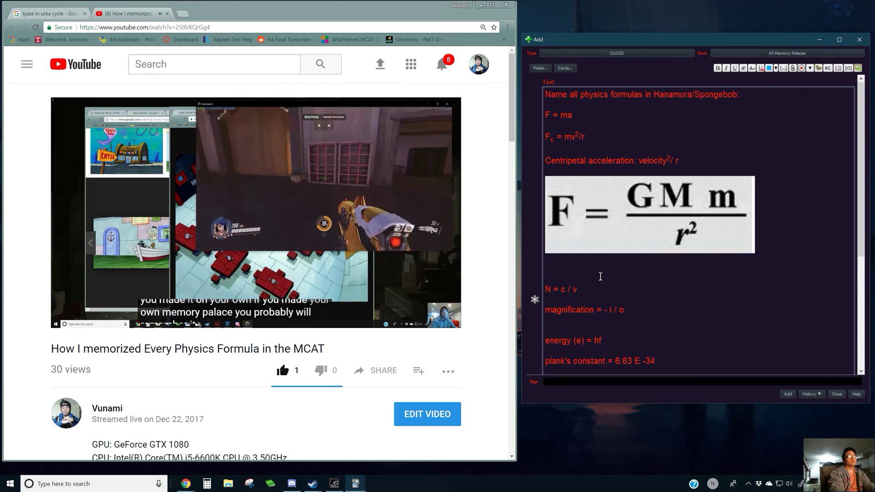
Add the formula "torque = rF" on a new line below the gravitational force image.
{"action": "type", "text": "torque ="}
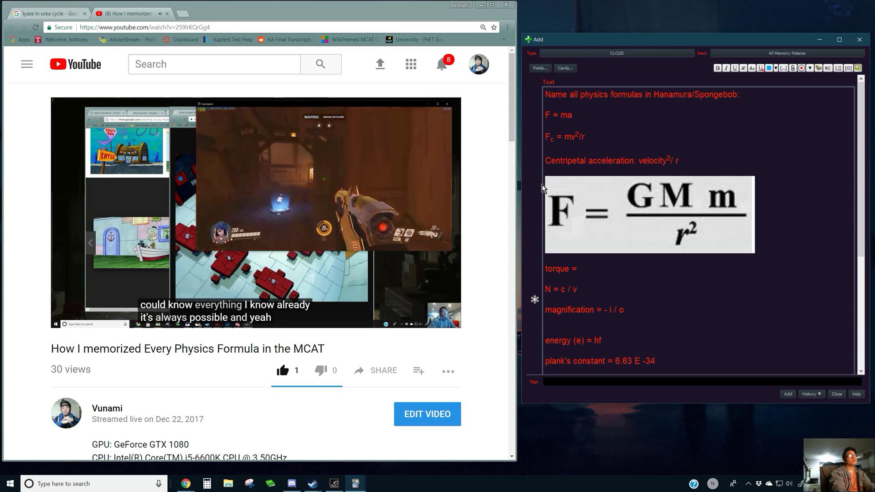
{"action": "type", "text": "rF"}
{"action": "key", "text": "Return"}
{"action": "scroll", "coordinate": [651, 275], "scroll_direction": "down", "scroll_amount": 1}
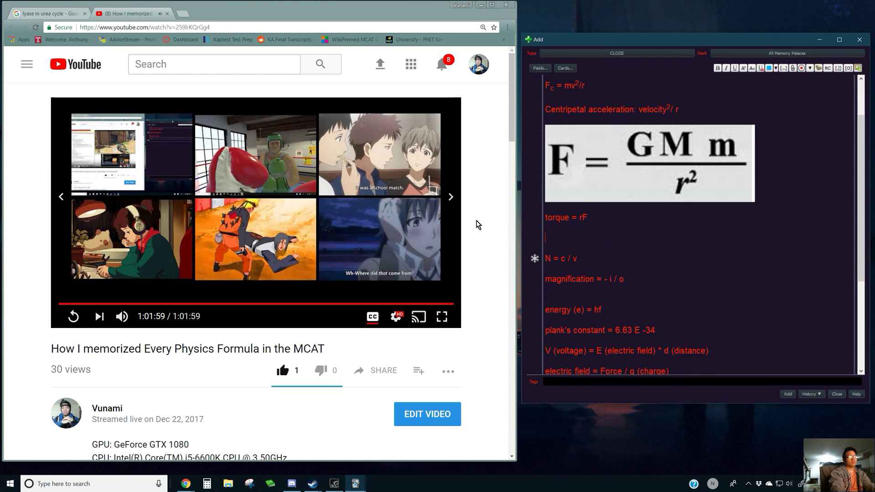
Minimize the browser with the finished video and move the Add window toward the middle of the desktop.
{"action": "scroll", "coordinate": [227, 325], "scroll_direction": "down", "scroll_amount": 5}
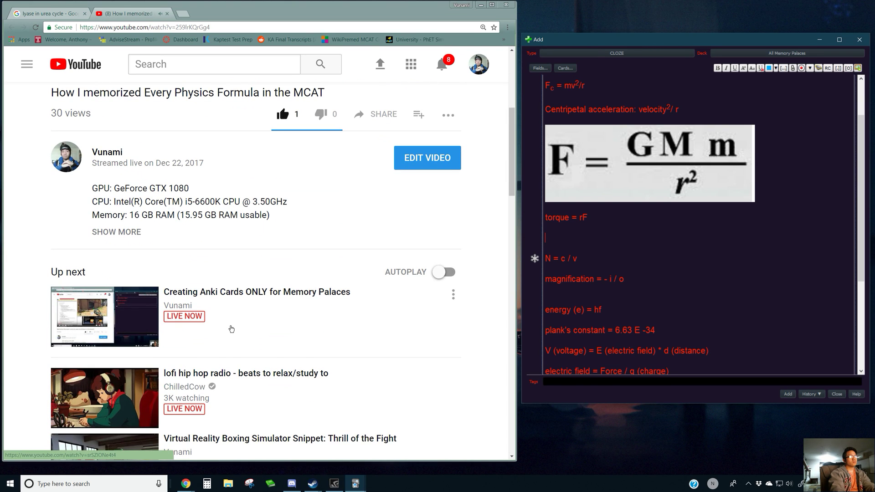
{"action": "scroll", "coordinate": [215, 334], "scroll_direction": "up", "scroll_amount": 5}
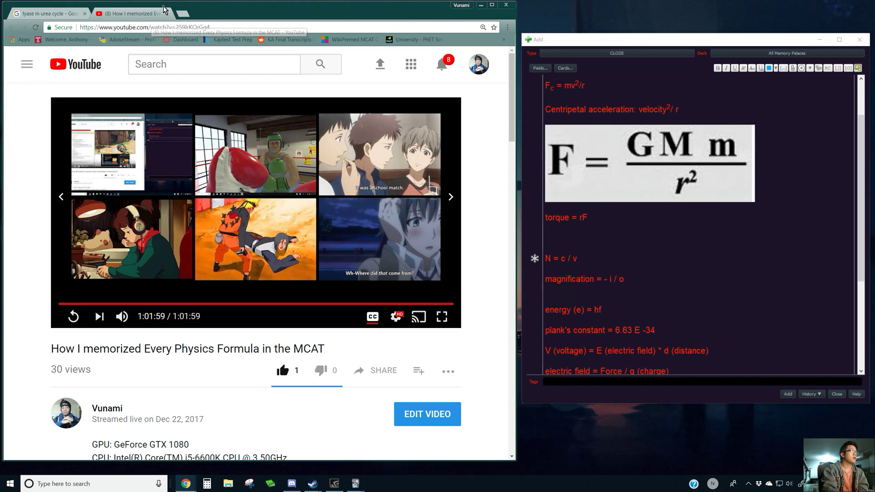
{"action": "left_click", "coordinate": [167, 14]}
{"action": "left_click", "coordinate": [481, 5]}
{"action": "left_click_drag", "start_coordinate": [593, 41], "coordinate": [509, 28]}
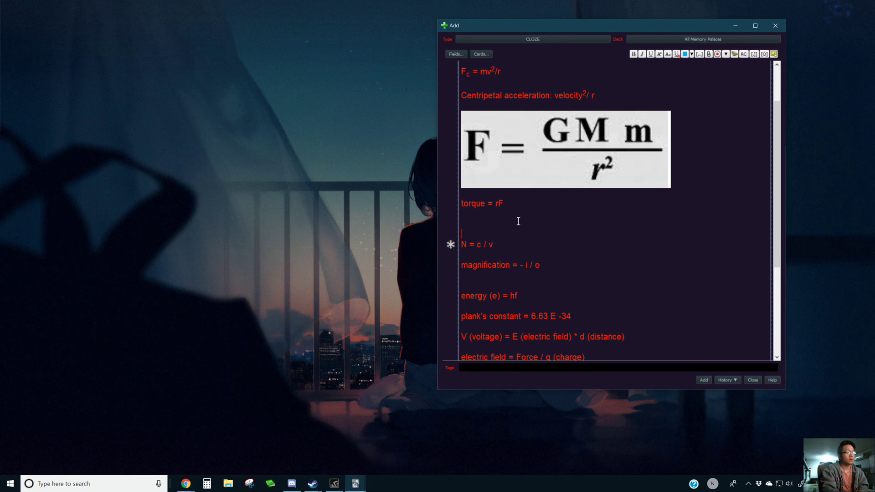
Remove the extra blank lines after the torque formula and between the magnification and energy formulas.
{"action": "key", "text": "BackSpace"}
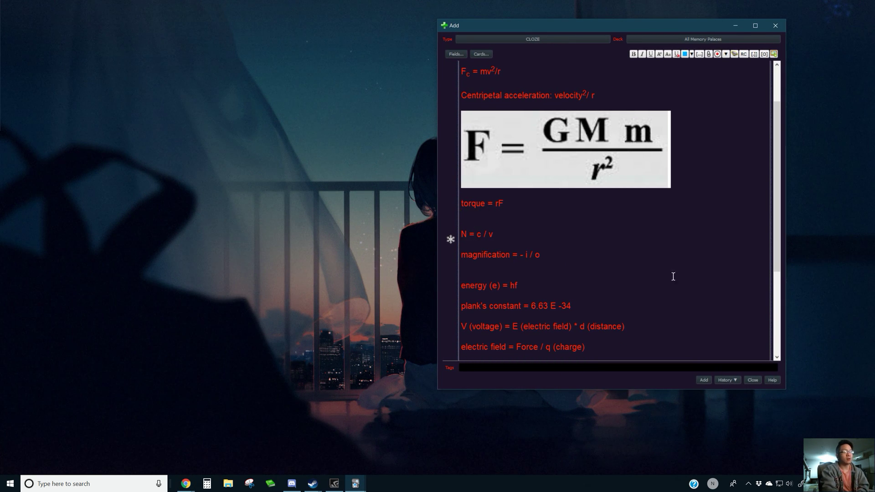
{"action": "scroll", "coordinate": [672, 276], "scroll_direction": "up", "scroll_amount": 2}
{"action": "left_click_drag", "start_coordinate": [778, 211], "coordinate": [759, 321]}
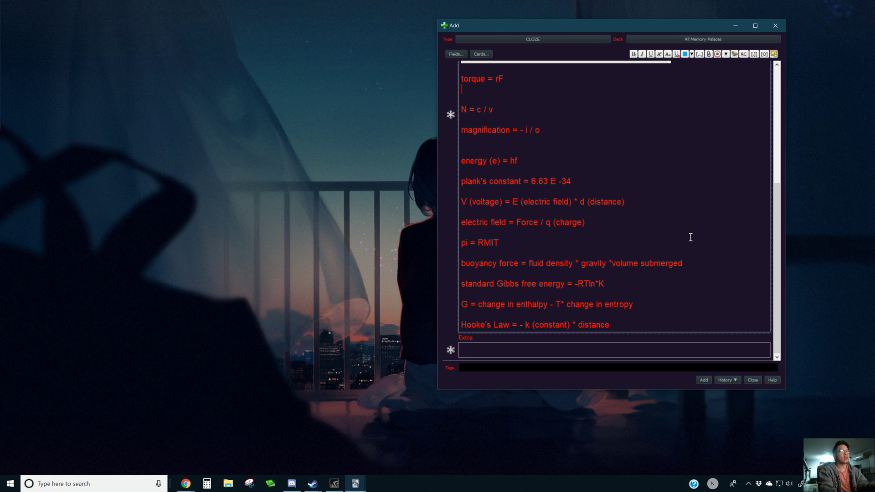
{"action": "scroll", "coordinate": [568, 247], "scroll_direction": "up", "scroll_amount": 6}
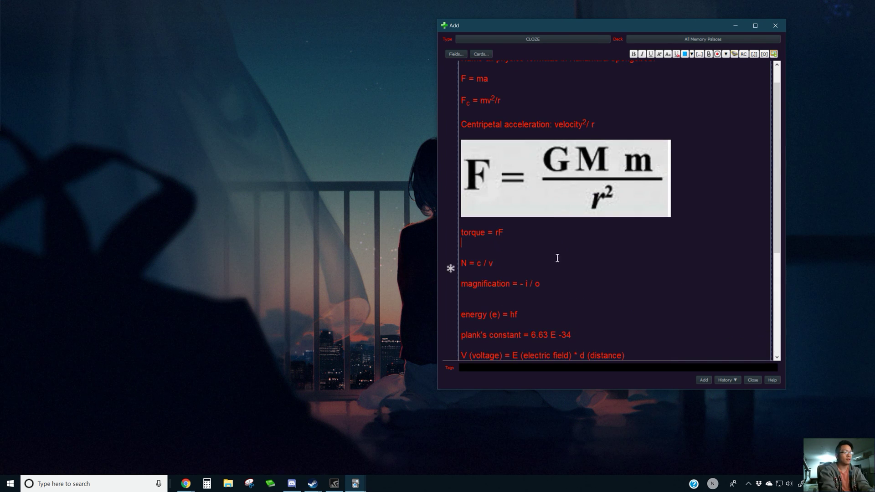
{"action": "key", "text": "BackSpace"}
{"action": "key", "text": "BackSpace"}
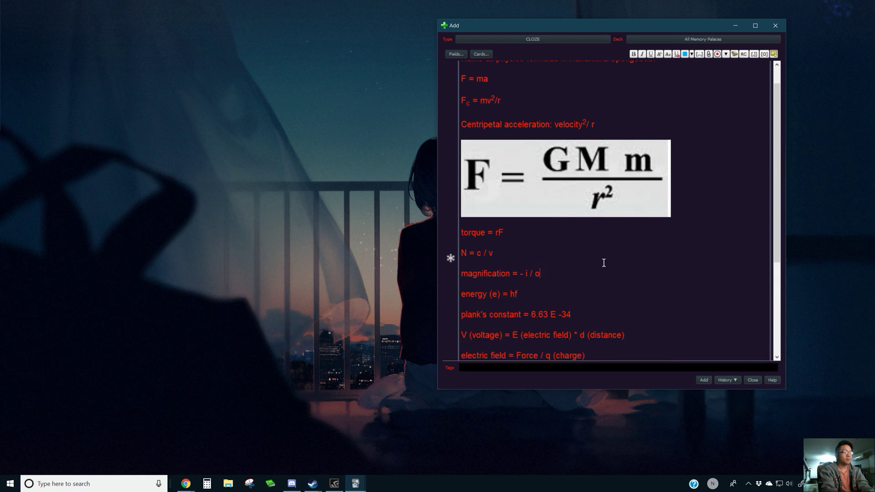
{"action": "scroll", "coordinate": [601, 266], "scroll_direction": "down", "scroll_amount": 5}
{"action": "scroll", "coordinate": [609, 246], "scroll_direction": "up", "scroll_amount": 6}
{"action": "scroll", "coordinate": [652, 251], "scroll_direction": "down", "scroll_amount": 5}
{"action": "scroll", "coordinate": [657, 273], "scroll_direction": "up", "scroll_amount": 5}
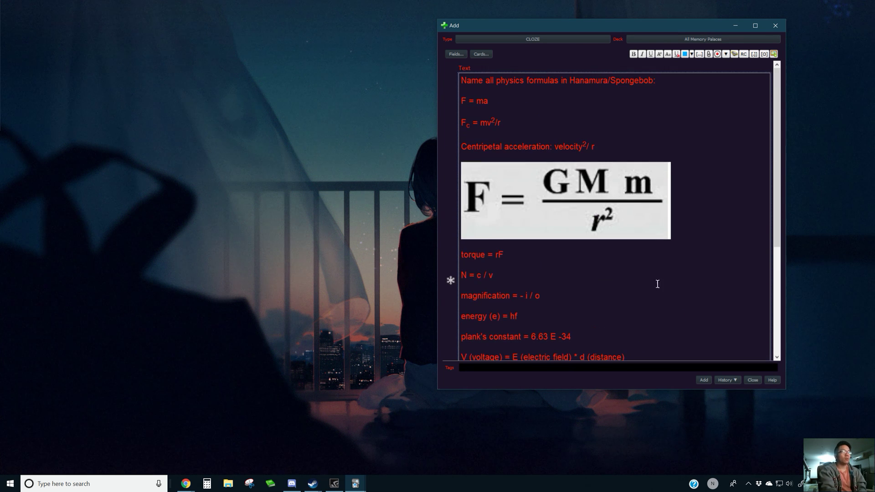
{"action": "left_click", "coordinate": [521, 113]}
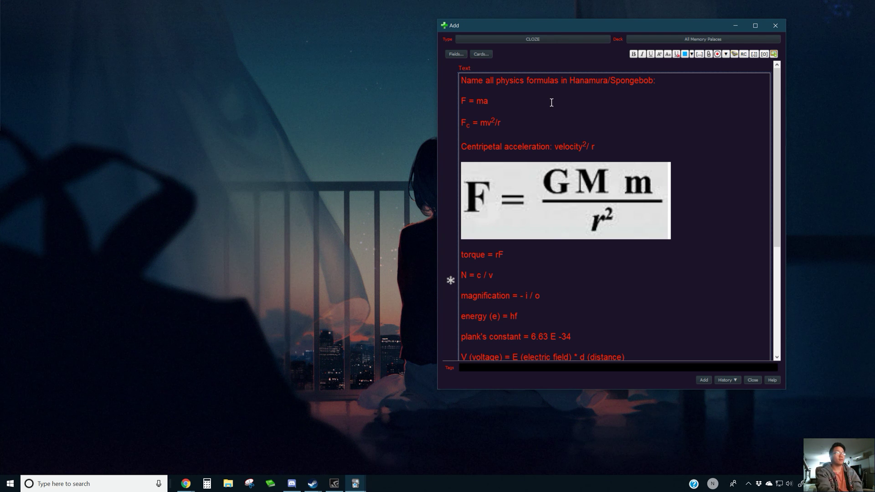
{"action": "left_click", "coordinate": [505, 123]}
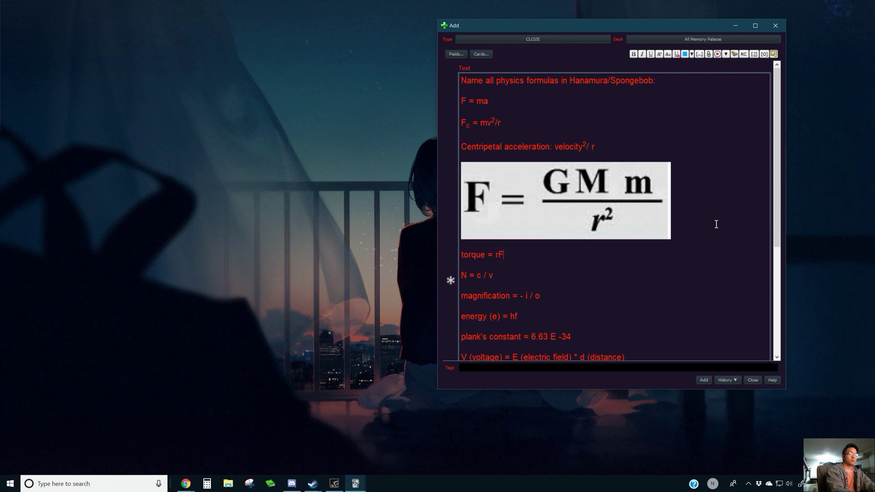
Add the formula "Work = Fd*cos(theta)" on a new line below the torque formula.
{"action": "key", "text": "Return"}
{"action": "key", "text": "Return"}
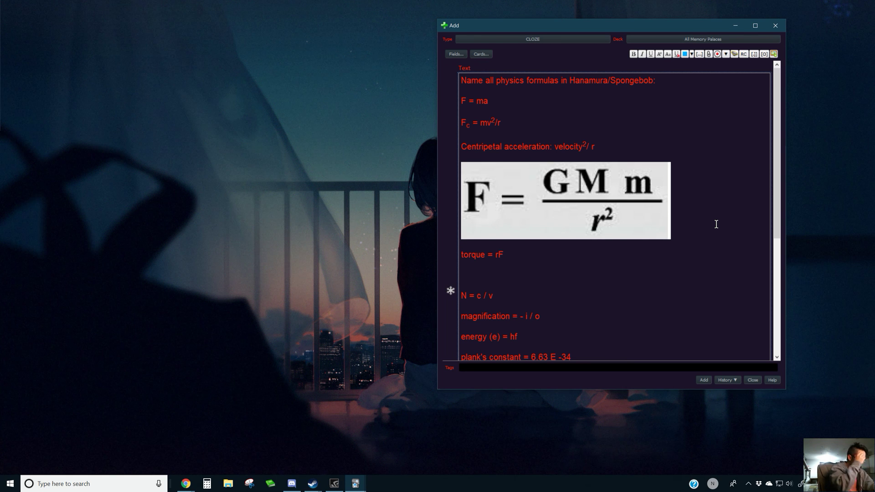
{"action": "type", "text": "W "}
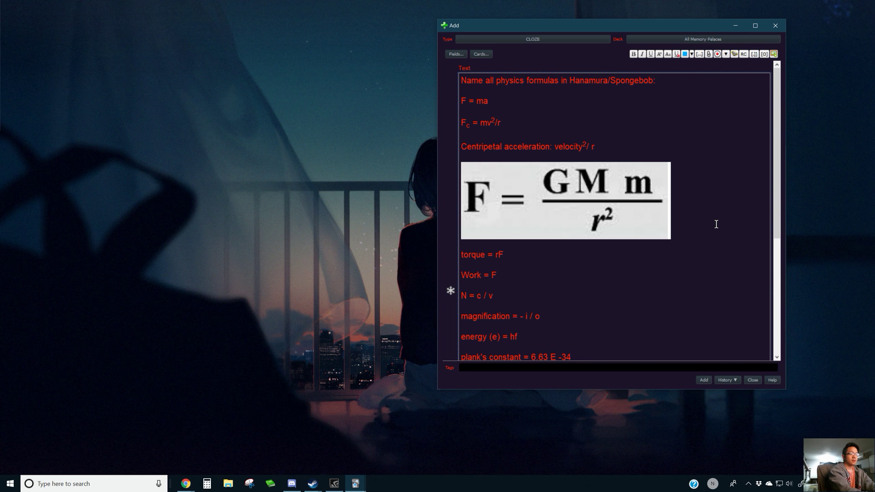
{"action": "type", "text": "rk = Fdco"}
{"action": "type", "text": "s theta"}
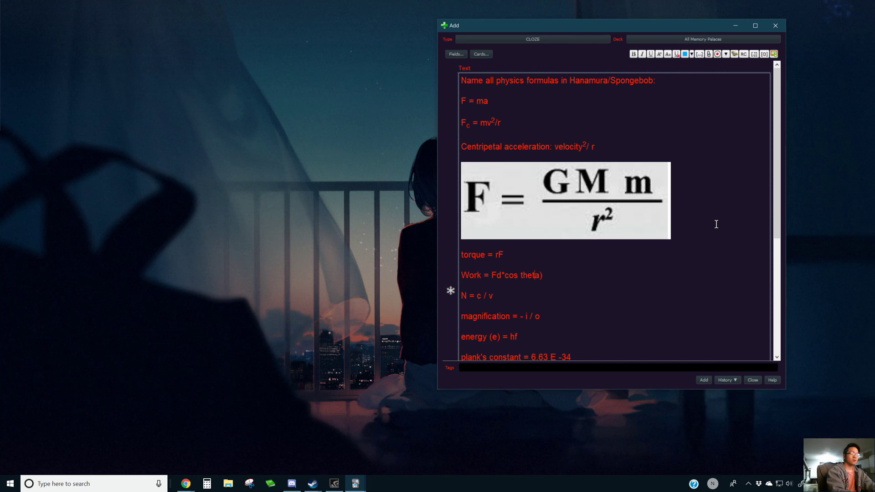
{"action": "key", "text": "BackSpace"}
{"action": "type", "text": "("}
{"action": "key", "text": "Right"}
{"action": "key", "text": "Right"}
{"action": "key", "text": "Right"}
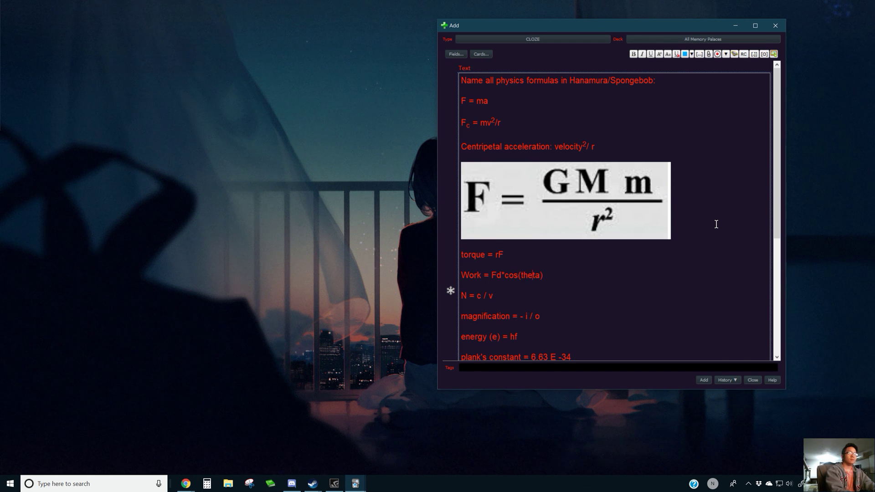
{"action": "key", "text": "Right"}
Add the formula "Work = kinetic energy" below the Fd*cos(theta) work formula.
{"action": "key", "text": "Return"}
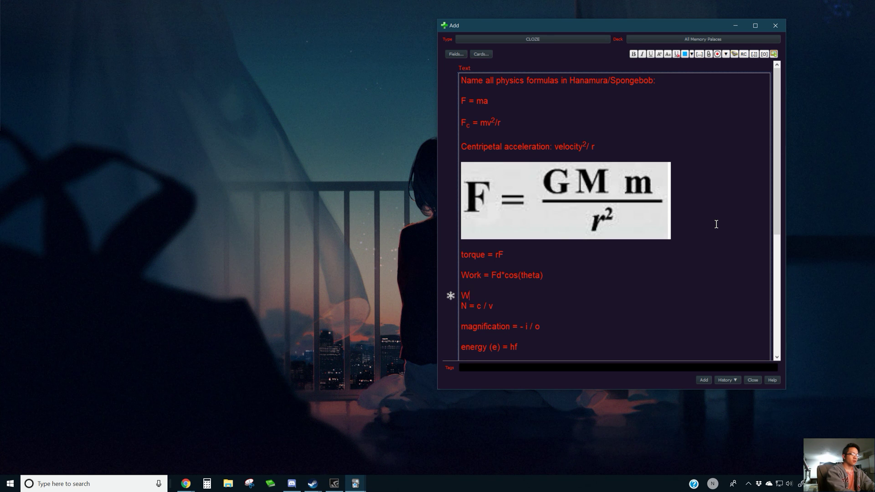
{"action": "type", "text": "Work"}
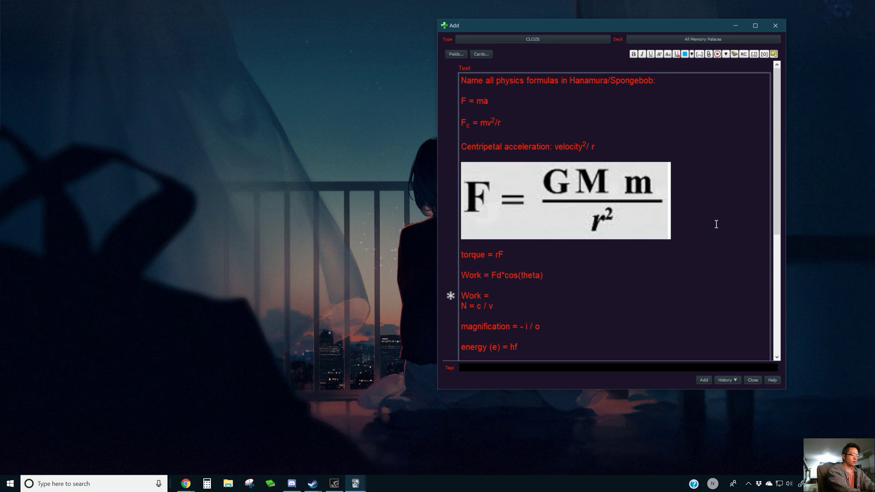
{"action": "type", "text": " = 1/2kine"}
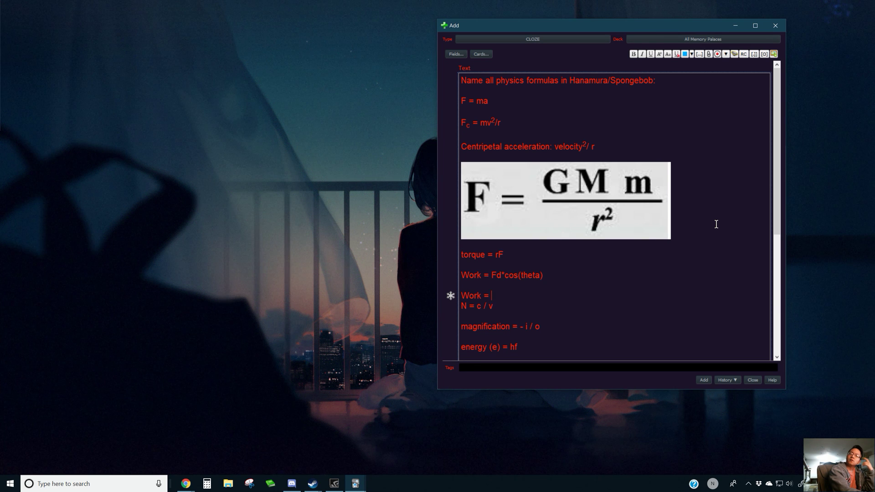
{"action": "type", "text": "kinetic energy"}
{"action": "key", "text": "Return"}
{"action": "key", "text": "Return"}
Add the formula "Work = Pressure* change in volume" below the kinetic energy formula.
{"action": "type", "text": "Work = "}
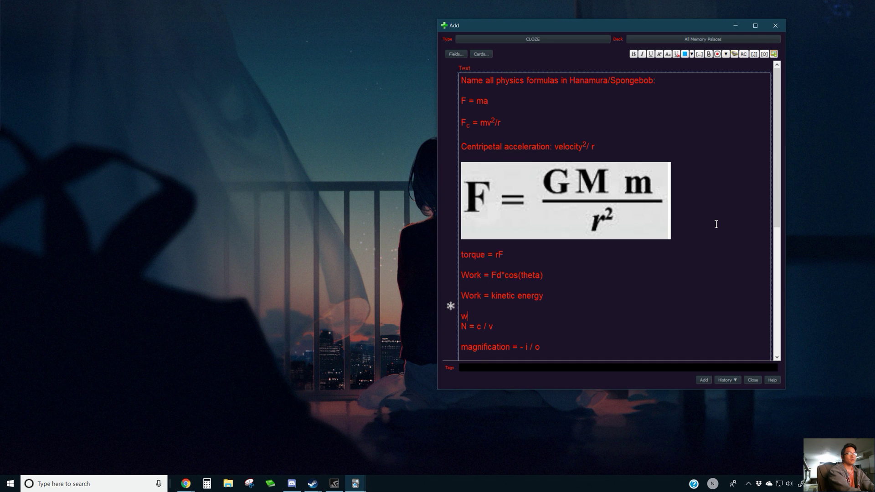
{"action": "type", "text": "Pressure"}
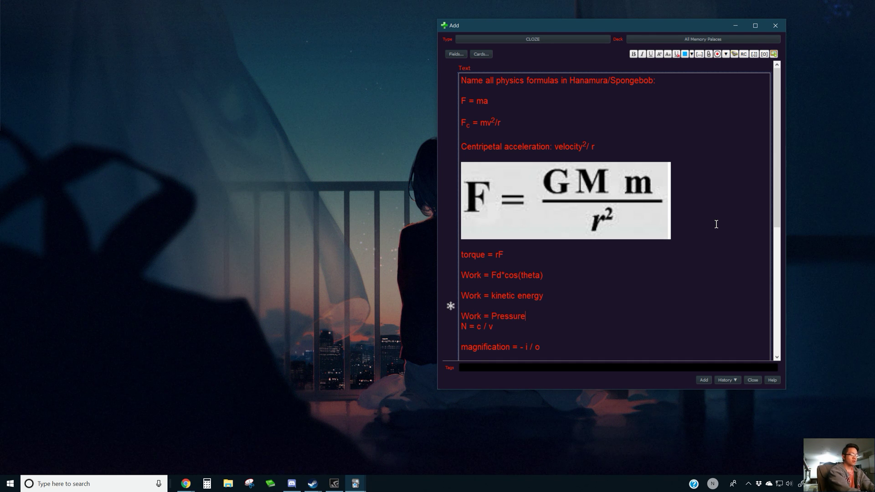
{"action": "type", "text": "* change in"}
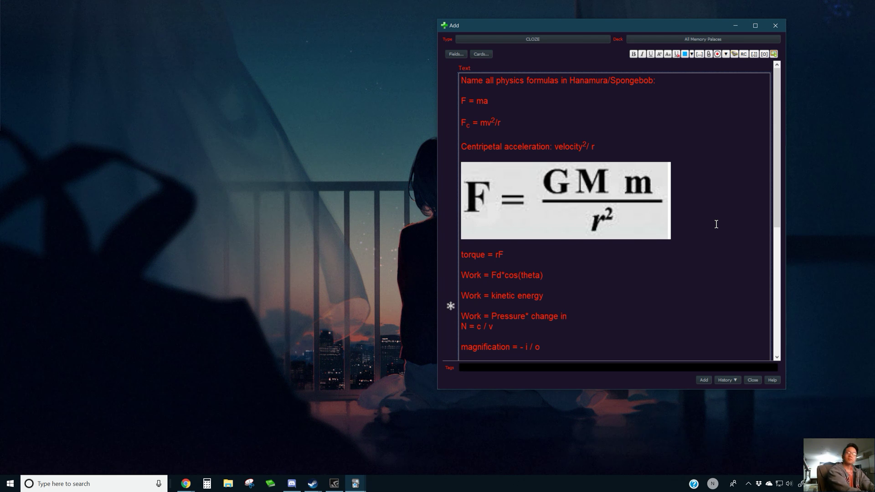
{"action": "type", "text": " V"}
{"action": "key", "text": "BackSpace"}
{"action": "type", "text": "volume"}
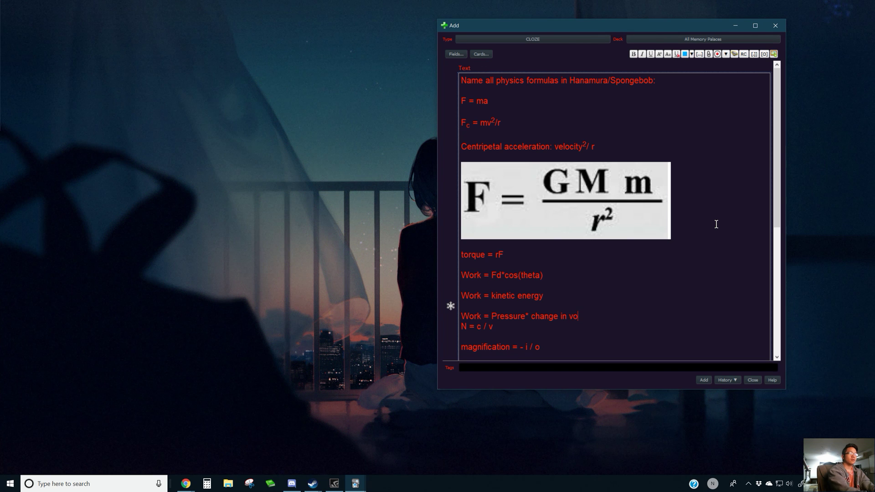
Start a power formula with "Power = IV =" on a separate line between the pressure work formula and "N = c / v".
{"action": "key", "text": "Return"}
{"action": "key", "text": "Return"}
{"action": "key", "text": "BackSpace"}
{"action": "key", "text": "Return"}
{"action": "key", "text": "Return"}
{"action": "key", "text": "Up"}
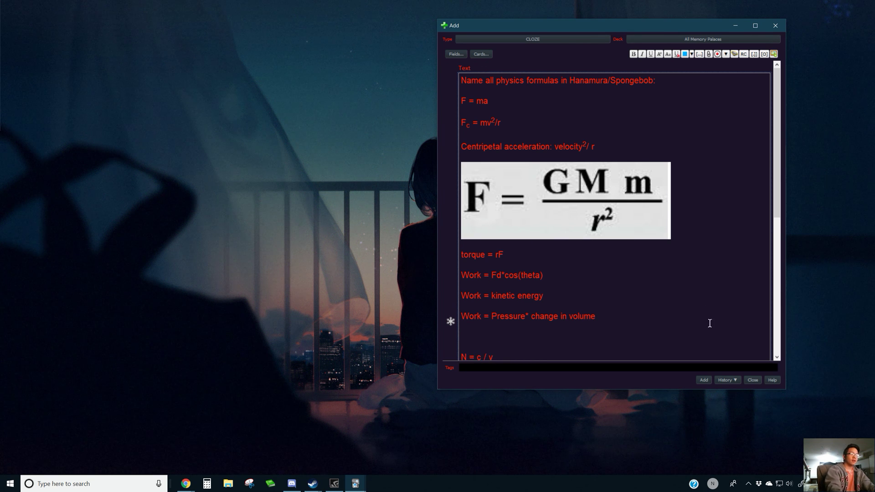
{"action": "scroll", "coordinate": [638, 231], "scroll_direction": "down", "scroll_amount": 3}
{"action": "type", "text": "Power ="}
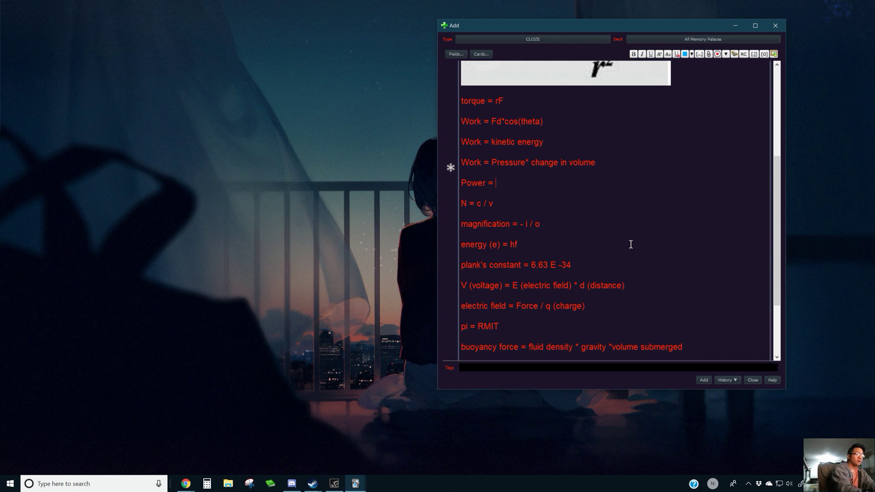
{"action": "type", "text": "IV = "}
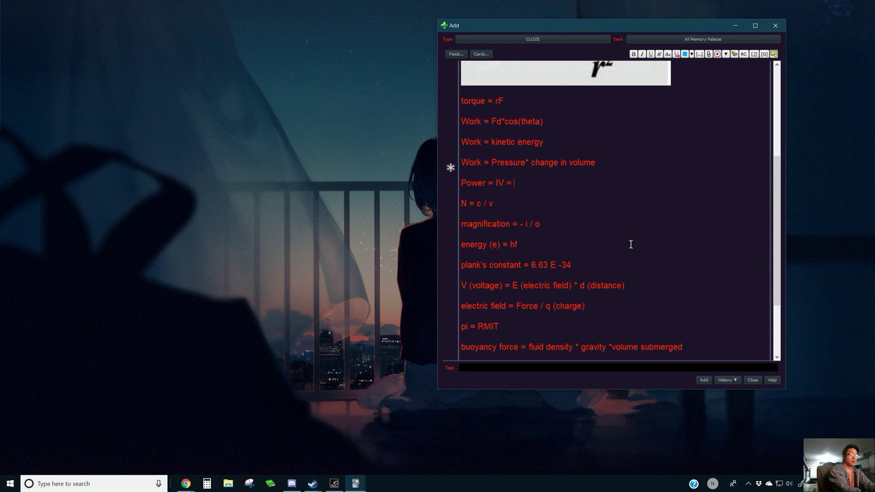
Extend the power formula with "I", a superscript 2, "/R" and another equals sign.
{"action": "type", "text": "I"}
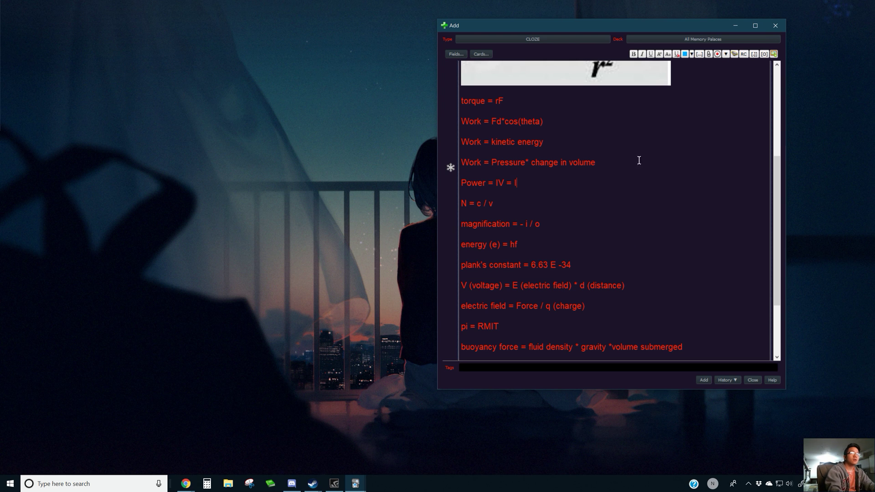
{"action": "left_click", "coordinate": [660, 55]}
{"action": "type", "text": "2"}
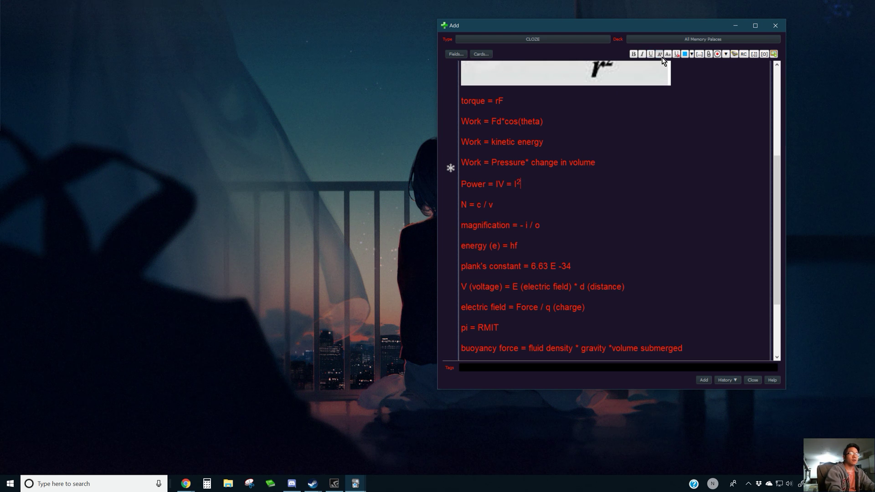
{"action": "type", "text": "/R"}
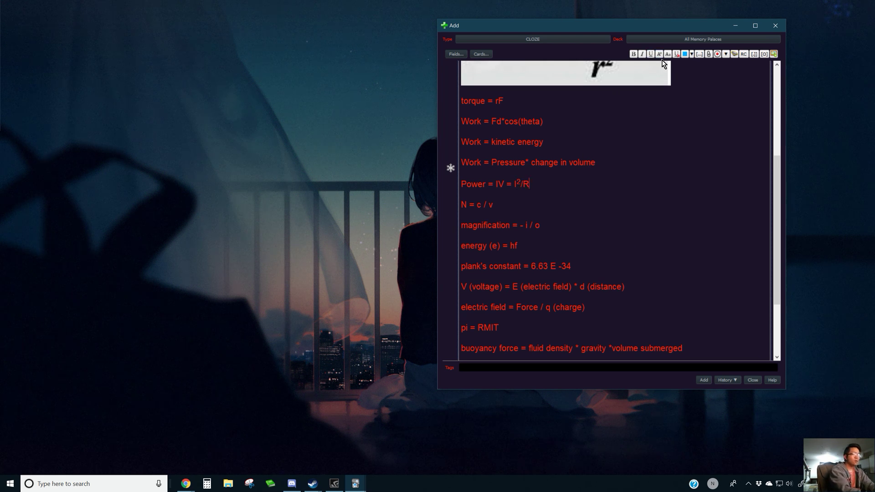
{"action": "type", "text": " = V"}
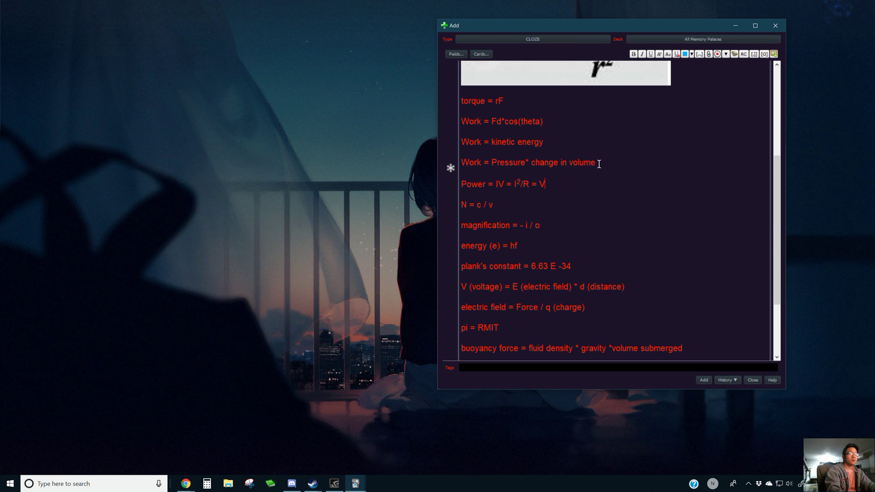
{"action": "key", "text": "BackSpace"}
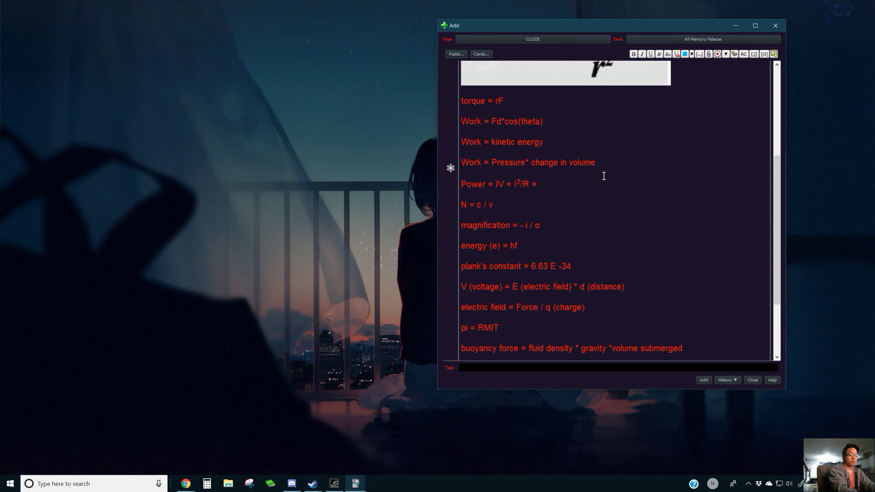
Try "R/v" as the last expression of the power formula, experimenting with superscript and subscript, and erase it.
{"action": "type", "text": "R/"}
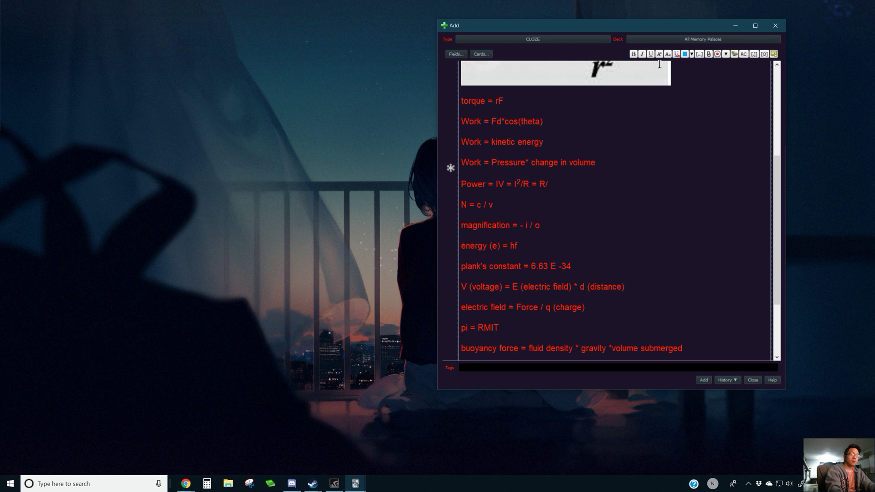
{"action": "left_click", "coordinate": [658, 54]}
{"action": "type", "text": "V"}
{"action": "key", "text": "BackSpace"}
{"action": "left_click", "coordinate": [659, 54]}
{"action": "type", "text": "v"}
{"action": "key", "text": "BackSpace"}
{"action": "type", "text": "v"}
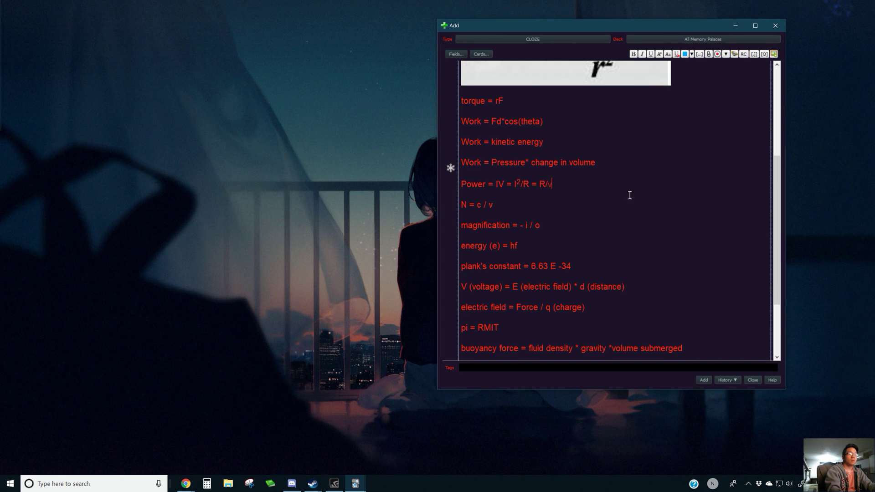
{"action": "key", "text": "BackSpace"}
{"action": "key", "text": "BackSpace"}
{"action": "left_click", "coordinate": [669, 57]}
{"action": "type", "text": "/"}
{"action": "key", "text": "BackSpace"}
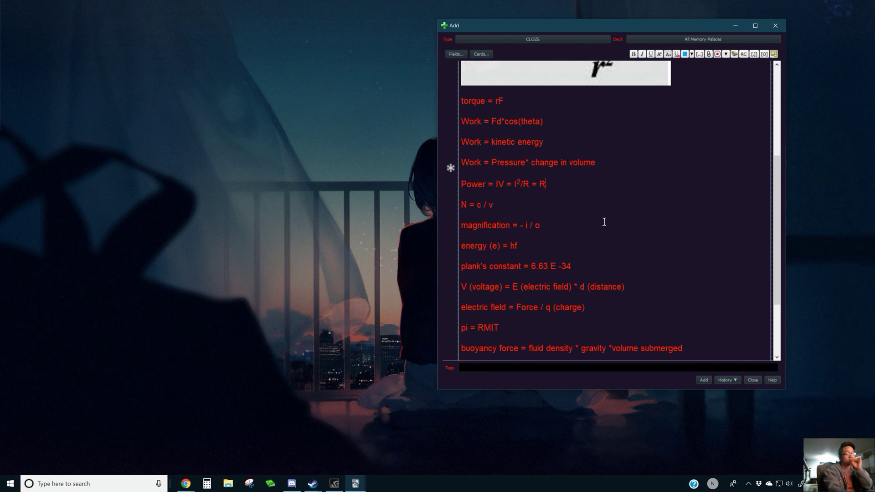
{"action": "key", "text": "BackSpace"}
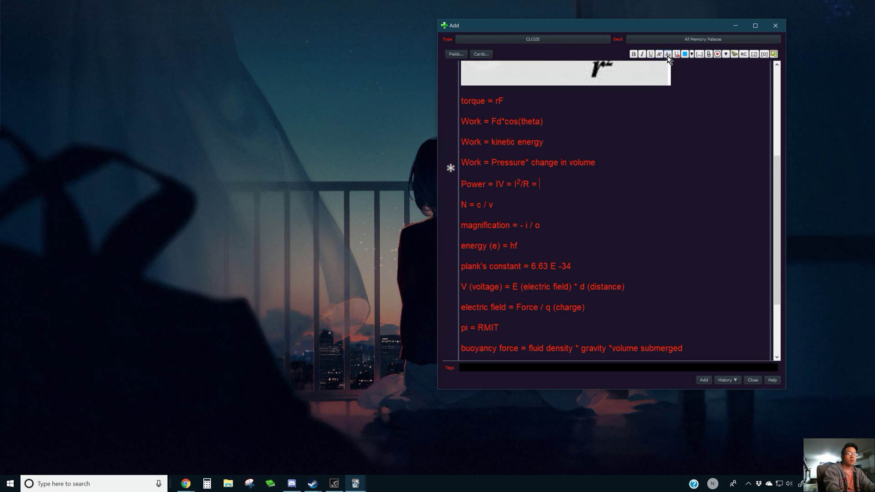
{"action": "key", "text": "ctrl+equal"}
{"action": "type", "text": "R"}
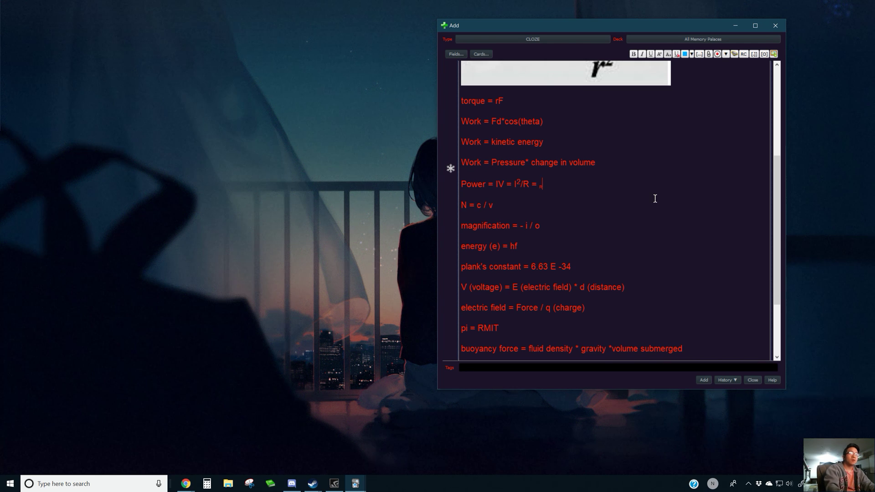
{"action": "left_click", "coordinate": [668, 56]}
{"action": "type", "text": "rrr"}
{"action": "key", "text": "BackSpace"}
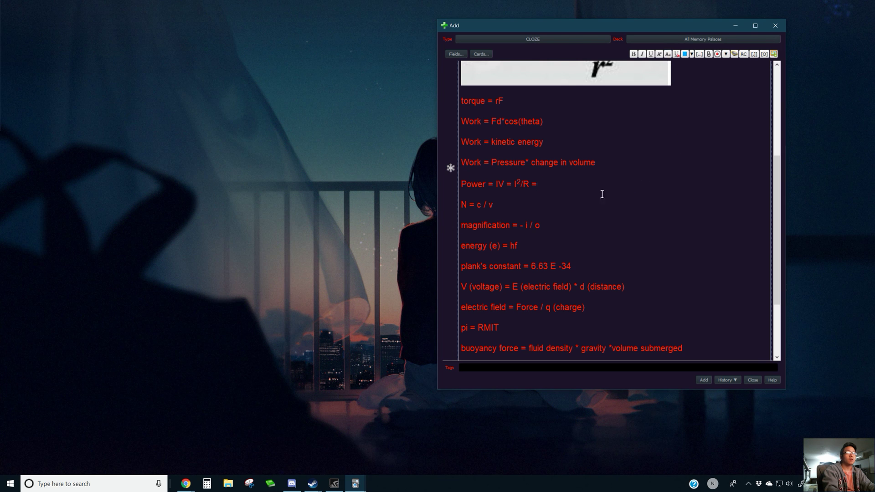
{"action": "type", "text": "rrr"}
{"action": "left_click", "coordinate": [560, 207]}
{"action": "left_click", "coordinate": [565, 188]}
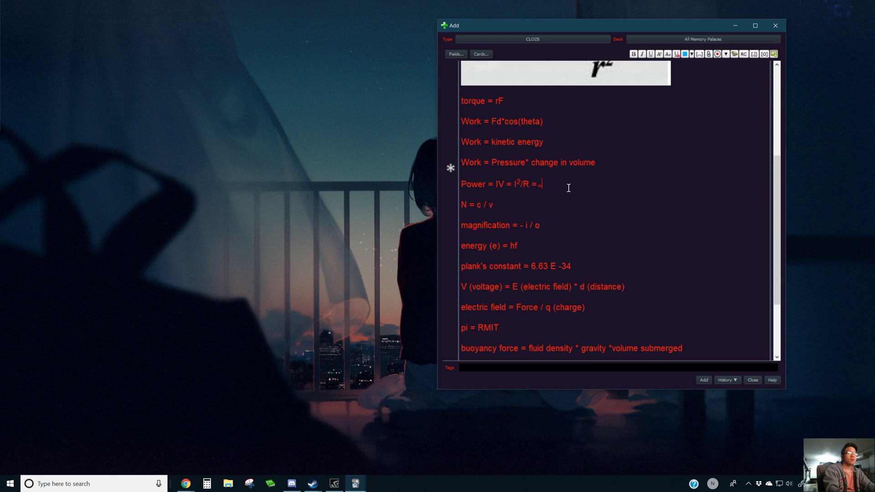
Erase the subscript attempt and the trailing equals sign so the power formula ends at "/R".
{"action": "key", "text": "BackSpace"}
{"action": "key", "text": "BackSpace"}
{"action": "key", "text": "BackSpace"}
{"action": "key", "text": "BackSpace"}
Add a separate formula "Power = R / V" with a superscript 2 after the V, between the first power formula and "N = c / v".
{"action": "left_click", "coordinate": [539, 201]}
{"action": "key", "text": "Return"}
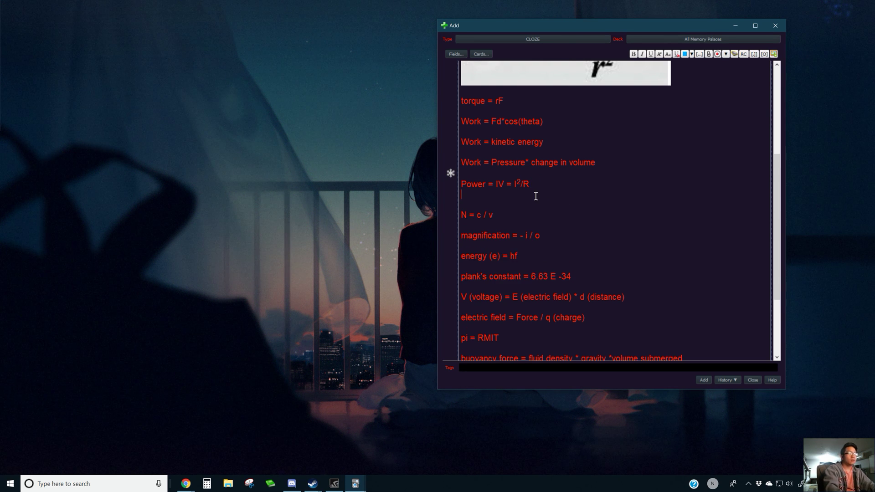
{"action": "type", "text": "Power = "}
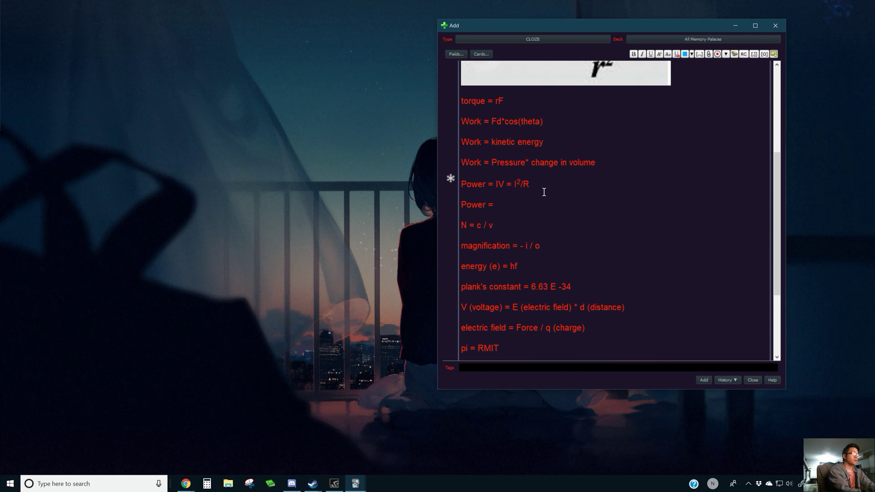
{"action": "type", "text": "R"}
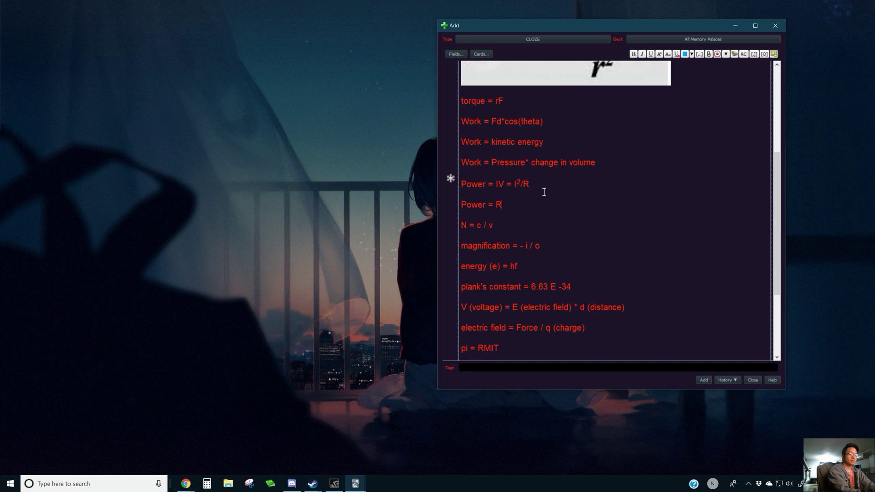
{"action": "type", "text": " / V"}
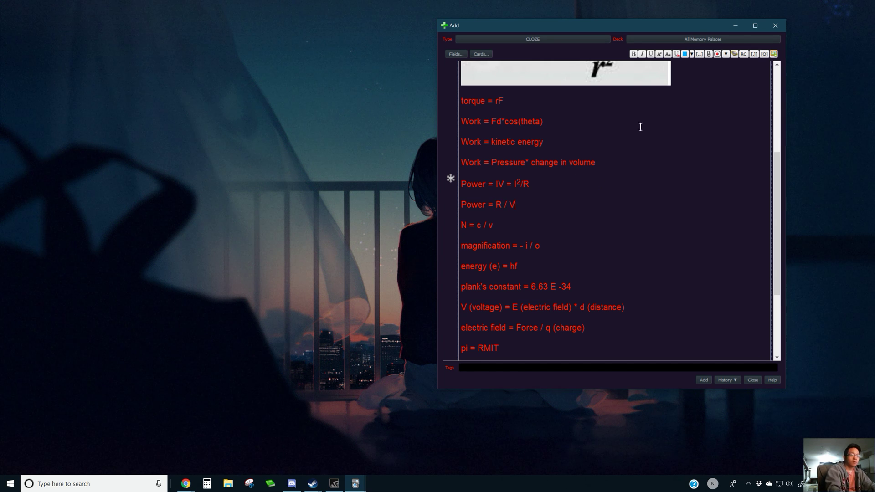
{"action": "left_click", "coordinate": [660, 55]}
{"action": "type", "text": "2"}
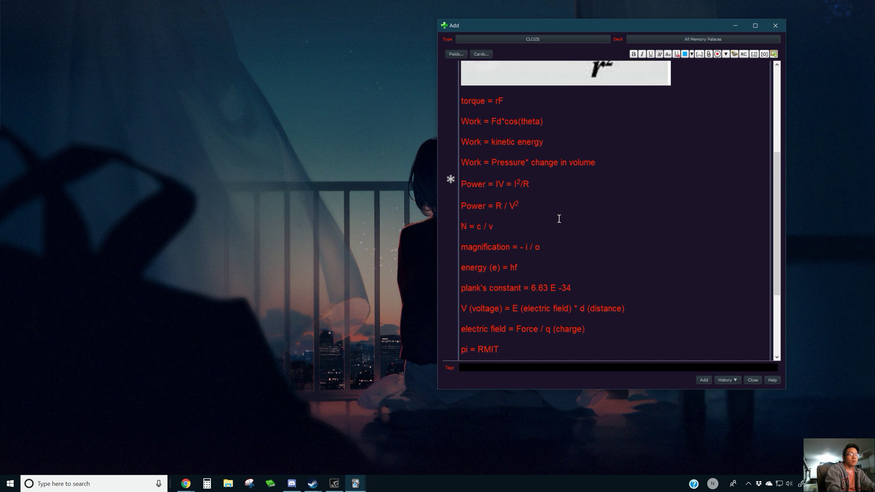
{"action": "left_click_drag", "start_coordinate": [492, 209], "coordinate": [451, 190]}
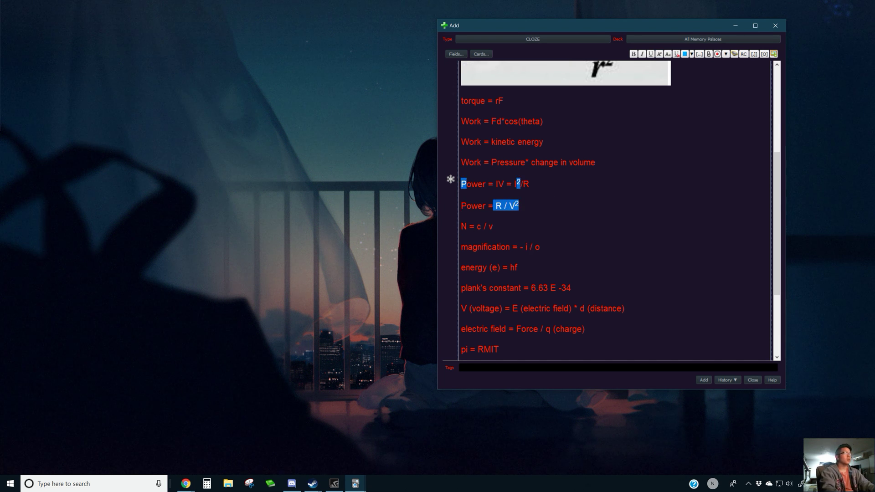
{"action": "key", "text": "alt+Tab"}
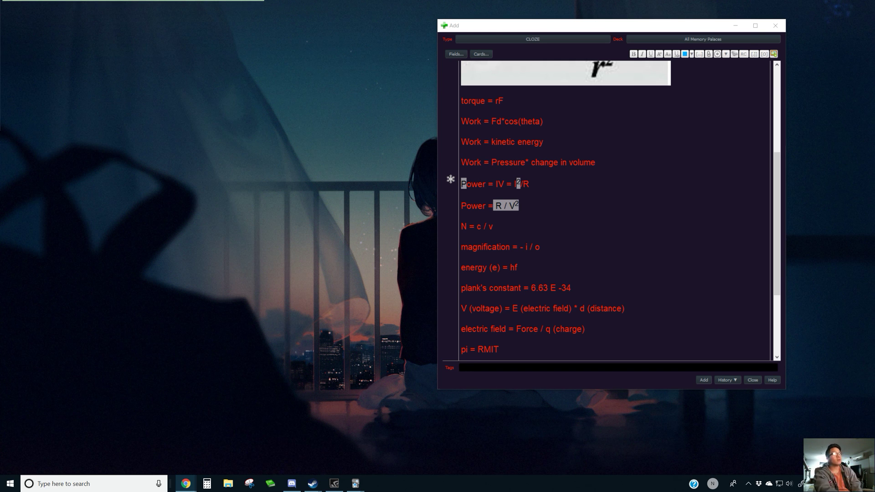
{"action": "left_click", "coordinate": [533, 231]}
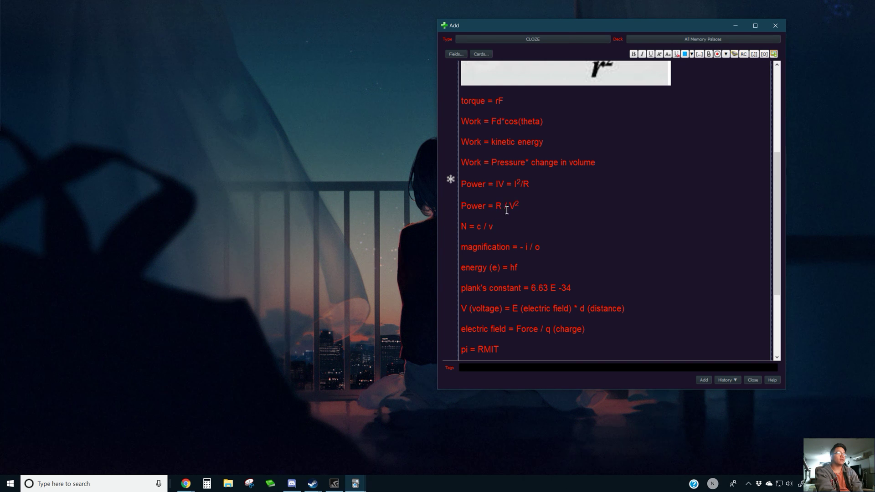
{"action": "key", "text": "alt+Tab"}
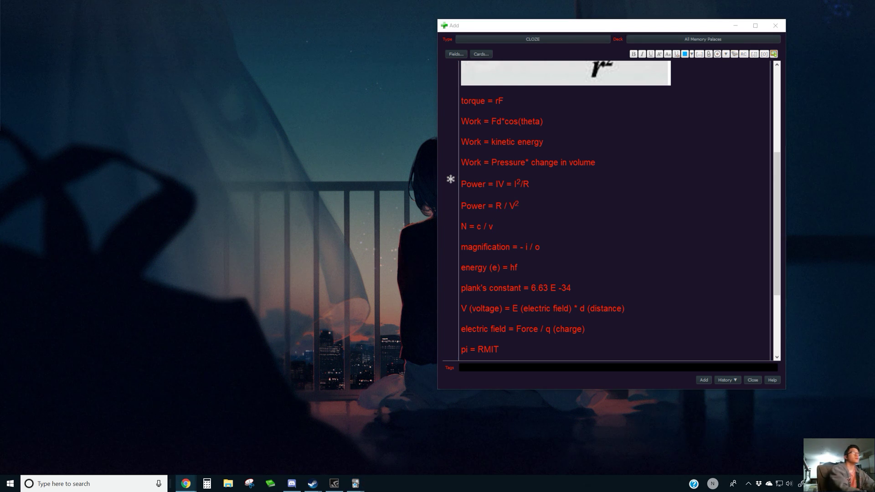
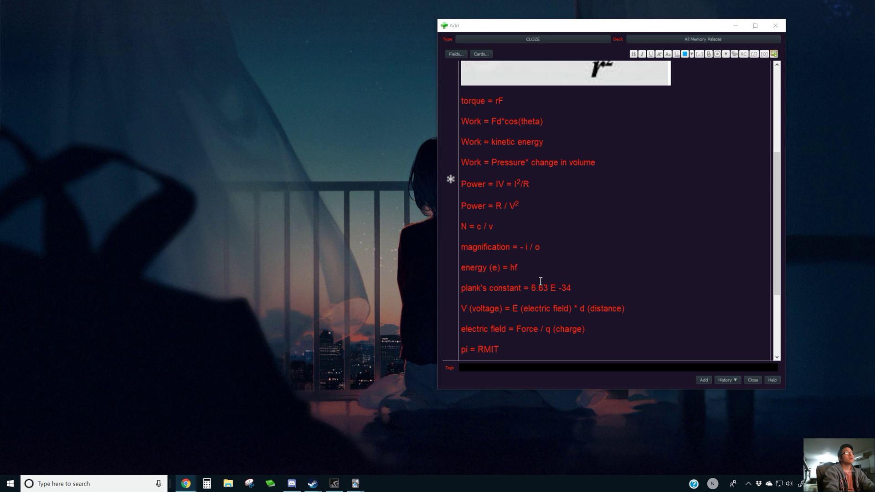
Replace the slash between the superscript 2 and "R" in the first power formula with "*".
{"action": "left_click", "coordinate": [524, 182]}
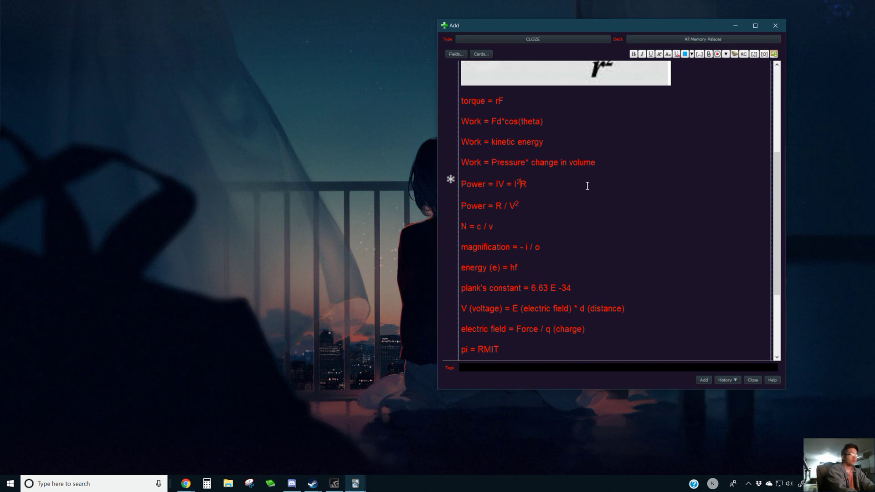
{"action": "type", "text": "*"}
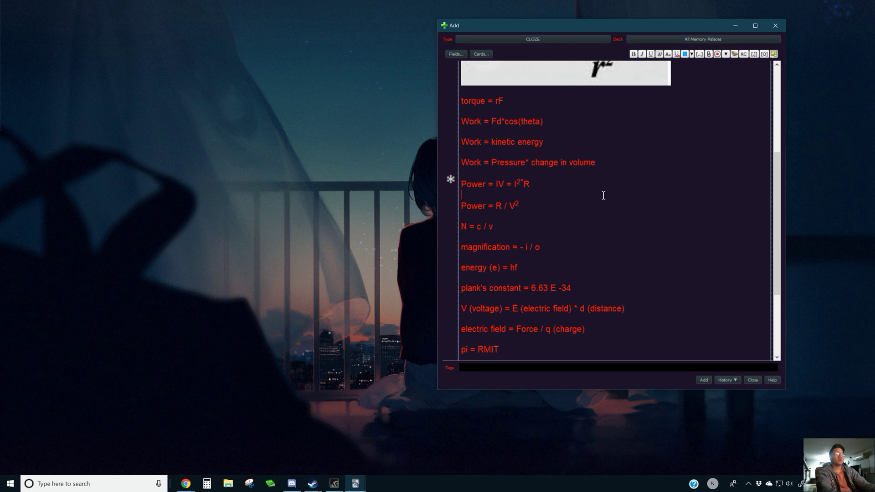
Rewrite the second Power formula, below Power = IV, as V²/R with the 2 in superscript.
{"action": "left_click", "coordinate": [604, 196]}
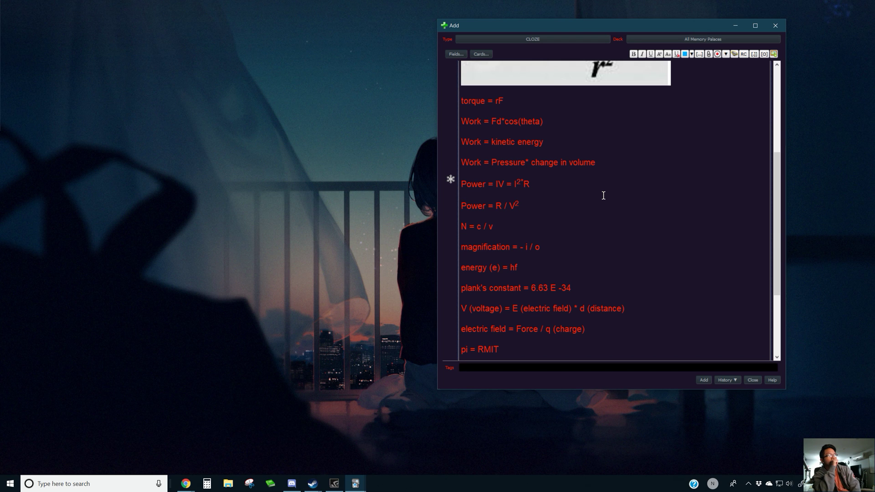
{"action": "left_click", "coordinate": [546, 212]}
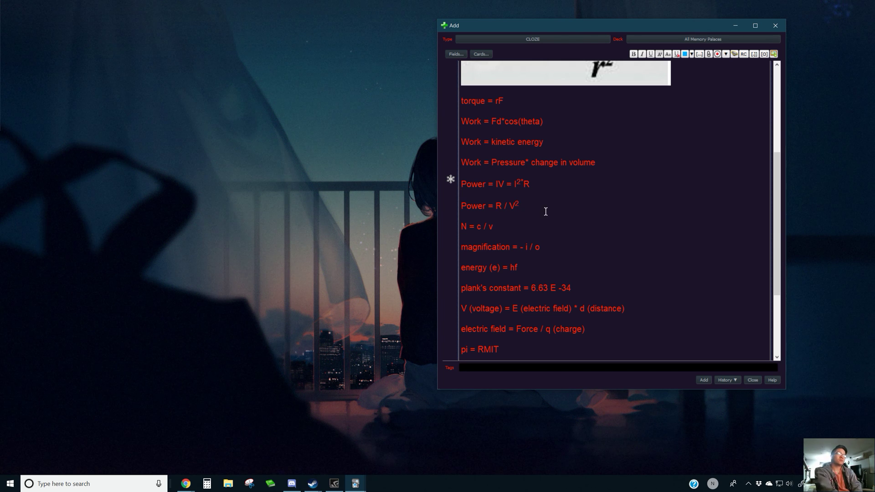
{"action": "key", "text": "BackSpace"}
{"action": "key", "text": "BackSpace"}
{"action": "key", "text": "BackSpace"}
{"action": "key", "text": "BackSpace"}
{"action": "key", "text": "BackSpace"}
{"action": "key", "text": "BackSpace"}
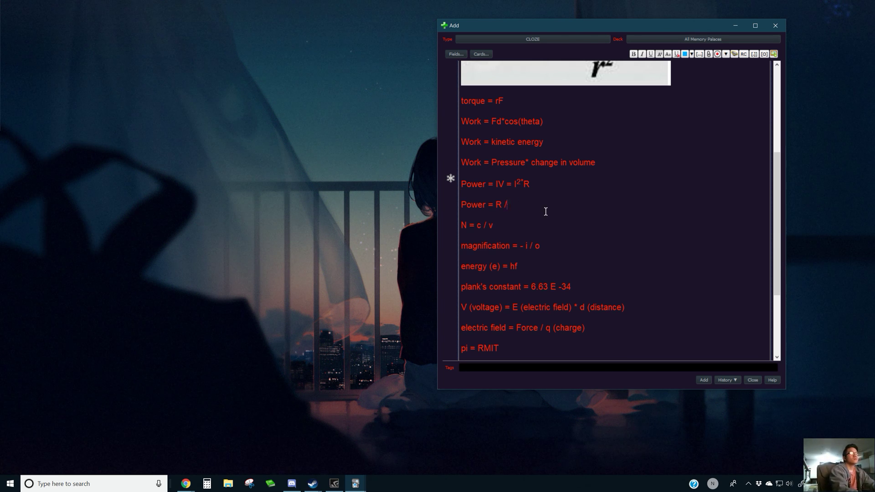
{"action": "type", "text": "V"}
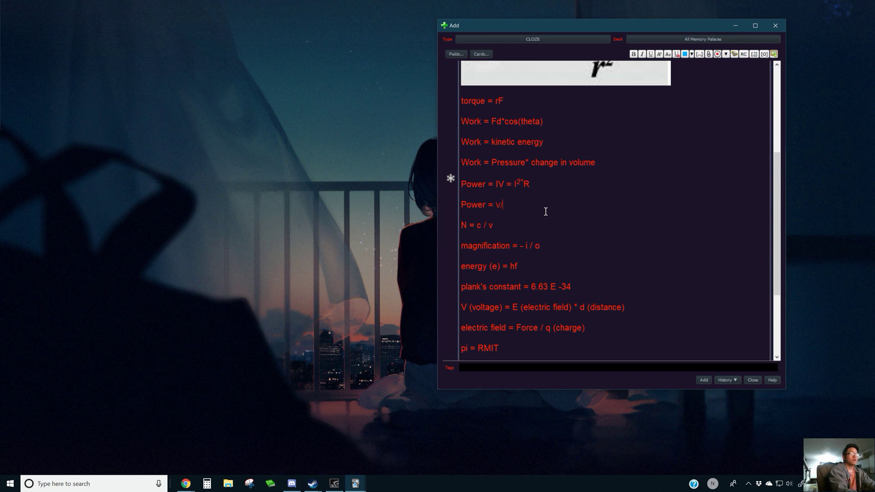
{"action": "key", "text": "BackSpace"}
{"action": "type", "text": "V/"}
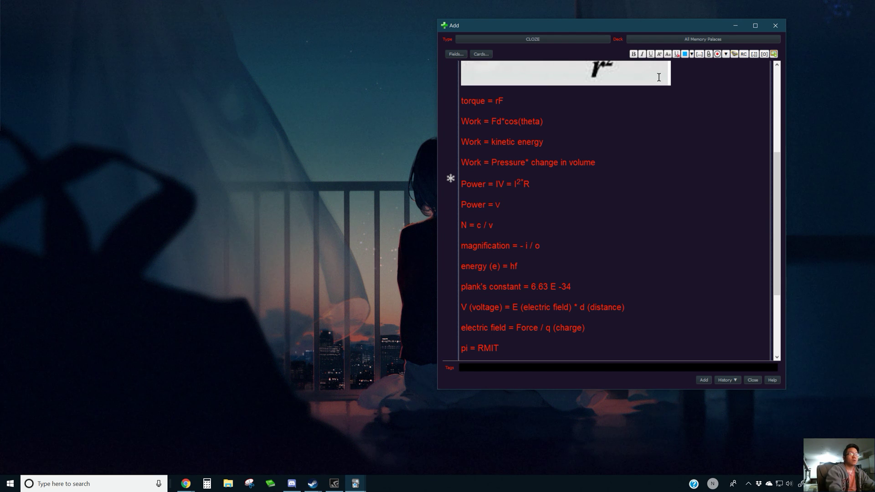
{"action": "left_click", "coordinate": [659, 54]}
{"action": "type", "text": "2"}
{"action": "left_click", "coordinate": [660, 55]}
{"action": "type", "text": "/R"}
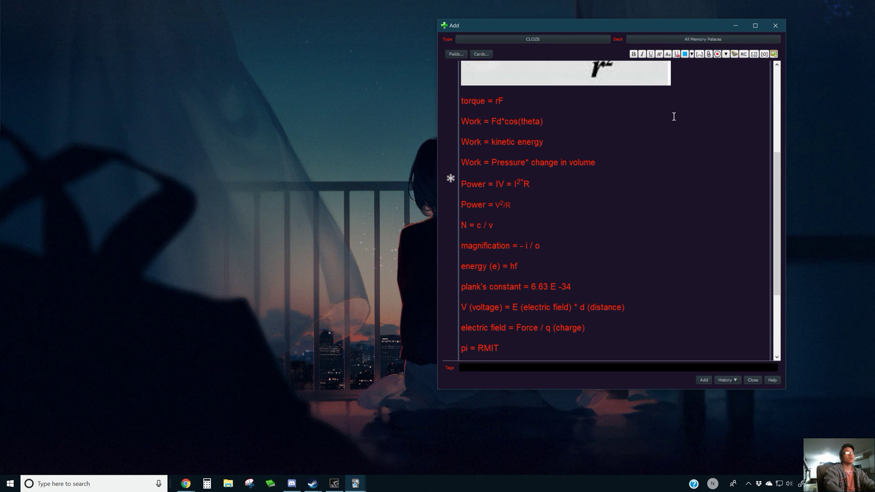
{"action": "left_click", "coordinate": [550, 233]}
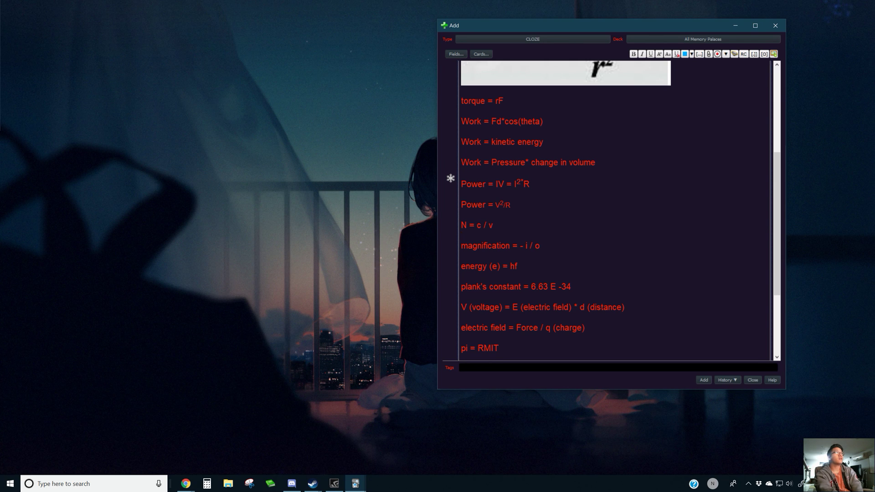
{"action": "key", "text": "alt+Tab"}
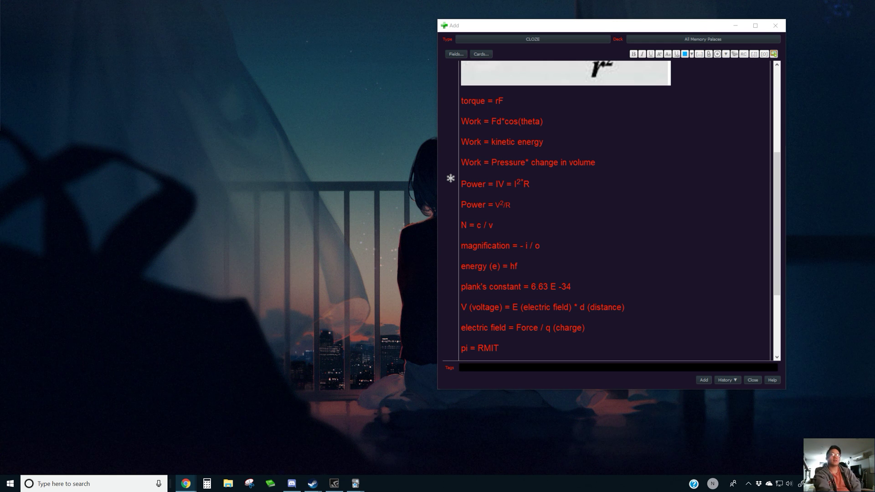
{"action": "left_click", "coordinate": [564, 212]}
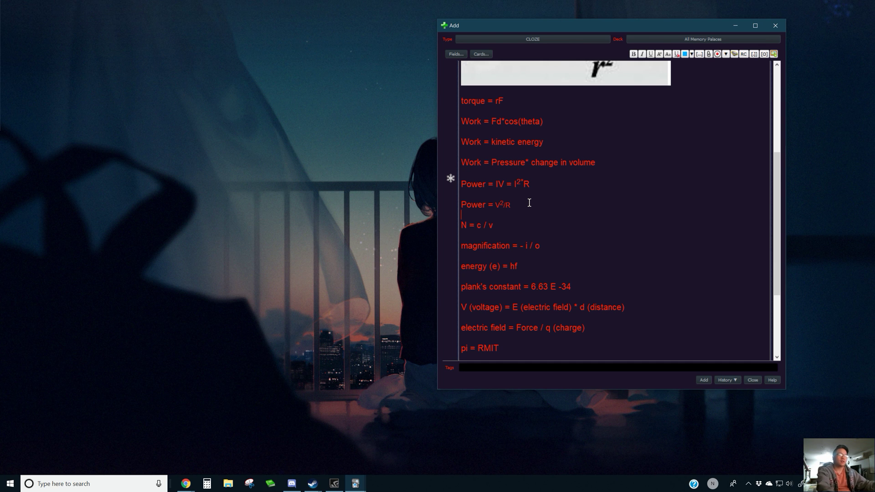
{"action": "key", "text": "shift+Home"}
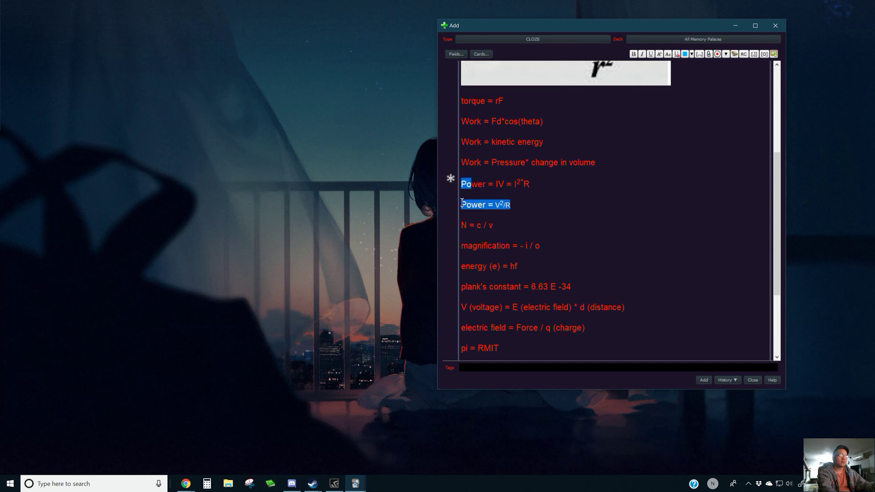
{"action": "left_click", "coordinate": [529, 207]}
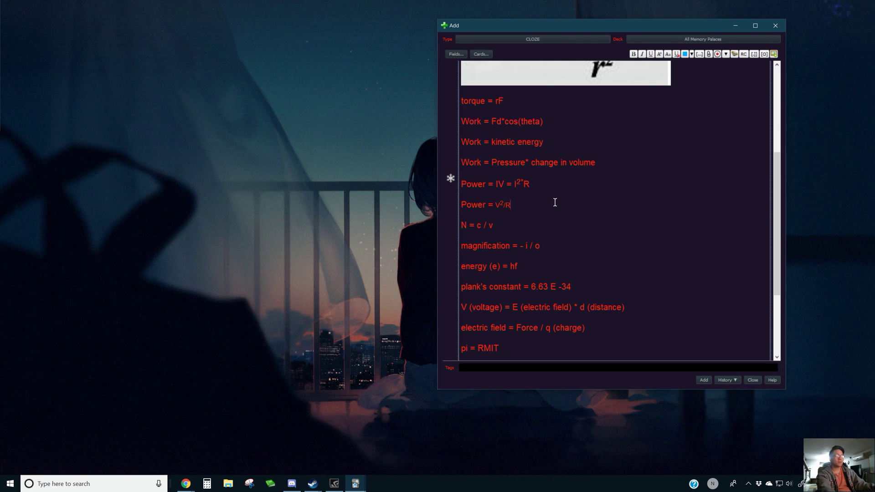
{"action": "left_click_drag", "start_coordinate": [554, 202], "coordinate": [460, 180]}
{"action": "left_click", "coordinate": [523, 227]}
{"action": "left_click_drag", "start_coordinate": [525, 224], "coordinate": [447, 219]}
{"action": "left_click", "coordinate": [557, 222]}
Replace the gravitation formula image below the centripetal acceleration line with the text "Gravitational Force".
{"action": "scroll", "coordinate": [553, 202], "scroll_direction": "down", "scroll_amount": 2}
{"action": "scroll", "coordinate": [599, 226], "scroll_direction": "up", "scroll_amount": 5}
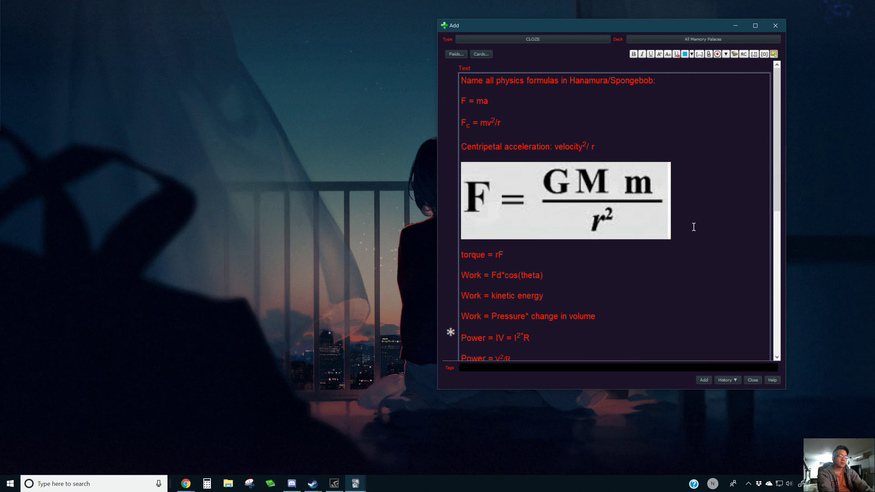
{"action": "key", "text": "BackSpace"}
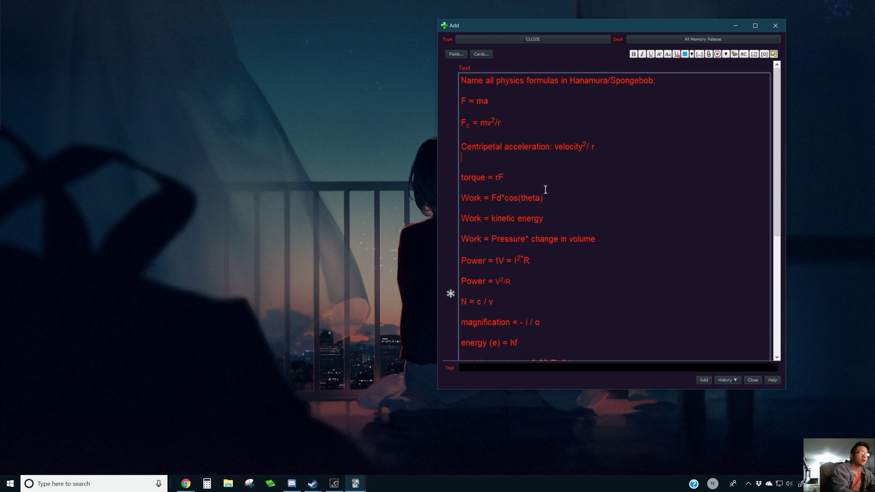
{"action": "type", "text": "Gravi"}
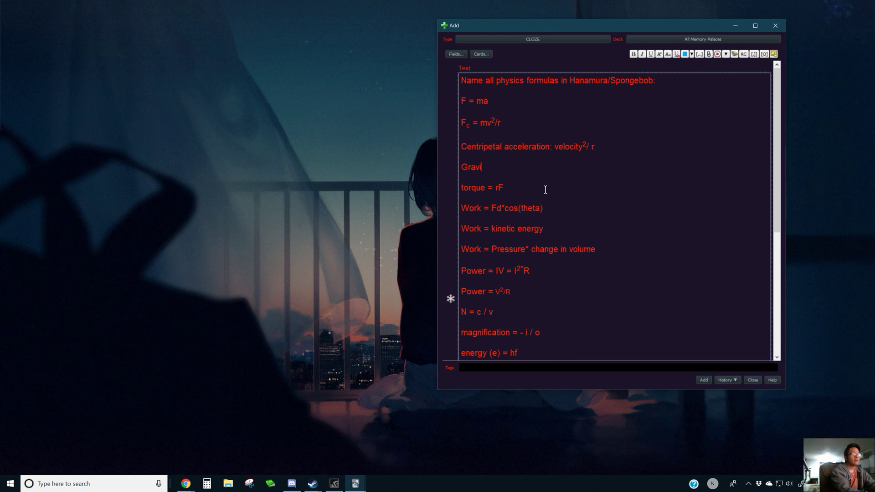
{"action": "type", "text": "tational Force"}
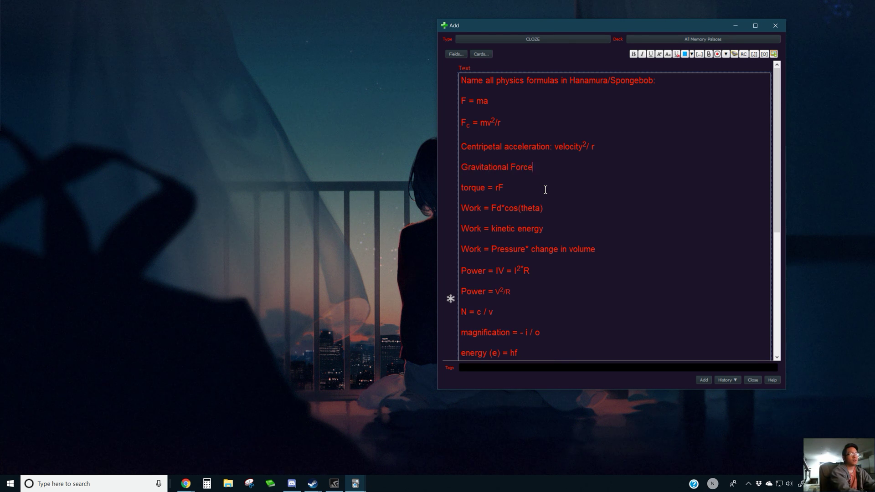
Extend the Gravitational Force line with "= G( + )", leaving both terms inside the parentheses empty.
{"action": "type", "text": " = G"}
{"action": "type", "text": "("}
{"action": "type", "text": "r"}
{"action": "type", "text": " + r)"}
{"action": "key", "text": "BackSpace"}
{"action": "key", "text": "BackSpace"}
{"action": "key", "text": "BackSpace"}
{"action": "key", "text": "BackSpace"}
{"action": "key", "text": "BackSpace"}
{"action": "key", "text": "BackSpace"}
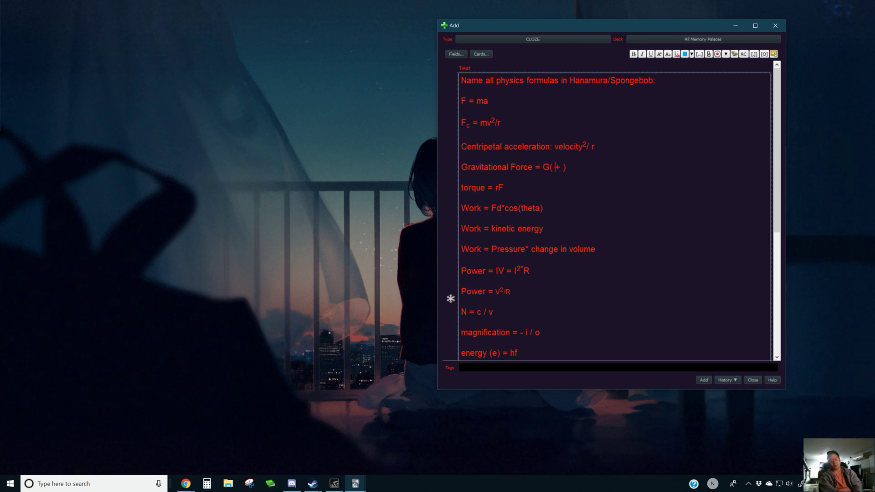
Fill in the masses and the divisor so the gravitational force formula reads G(m + m) / r², with the 2 in superscript.
{"action": "type", "text": "m+ "}
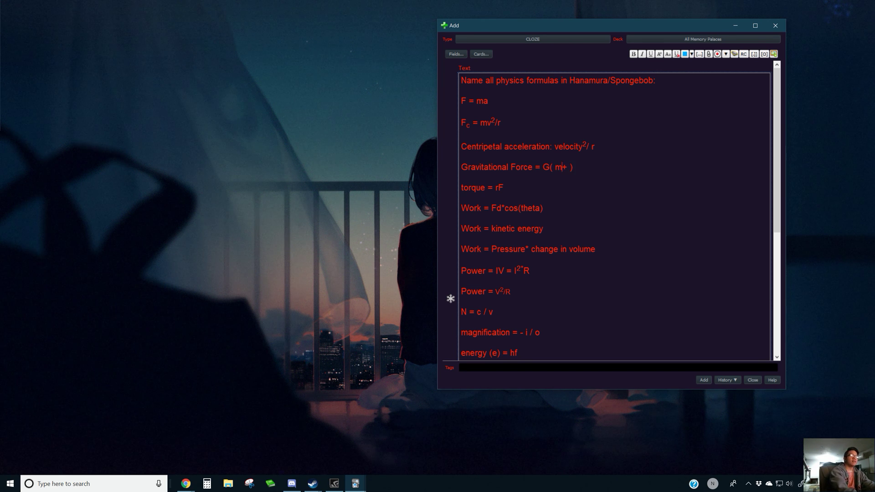
{"action": "type", "text": "m"}
{"action": "key", "text": "Left"}
{"action": "key", "text": "Left"}
{"action": "key", "text": "Right"}
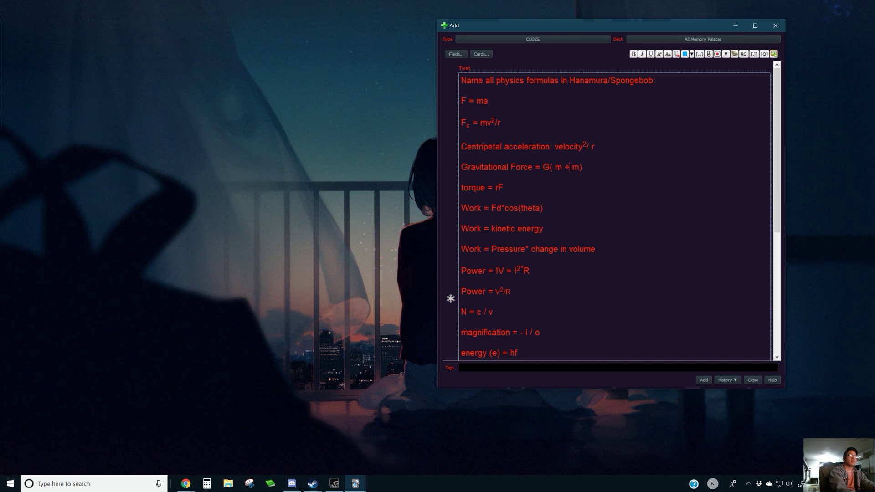
{"action": "left_click", "coordinate": [556, 168]}
{"action": "key", "text": "BackSpace"}
{"action": "type", "text": "/"}
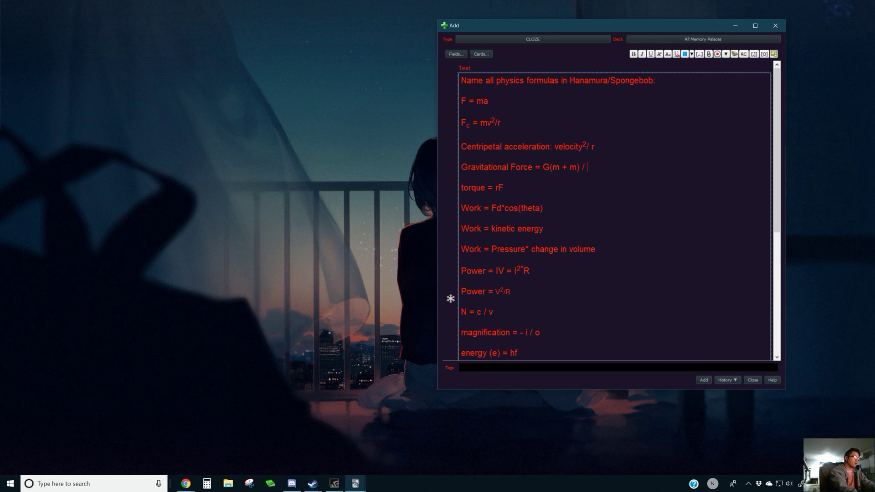
{"action": "type", "text": " r"}
{"action": "left_click", "coordinate": [659, 54]}
{"action": "type", "text": "2"}
{"action": "left_click", "coordinate": [604, 190]}
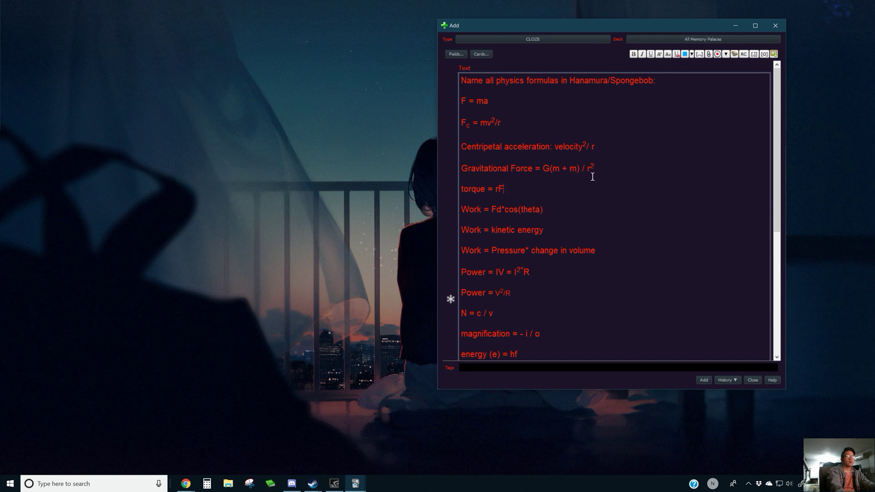
Change the first mass in the gravitational force formula to a capital M.
{"action": "key", "text": "alt+Tab"}
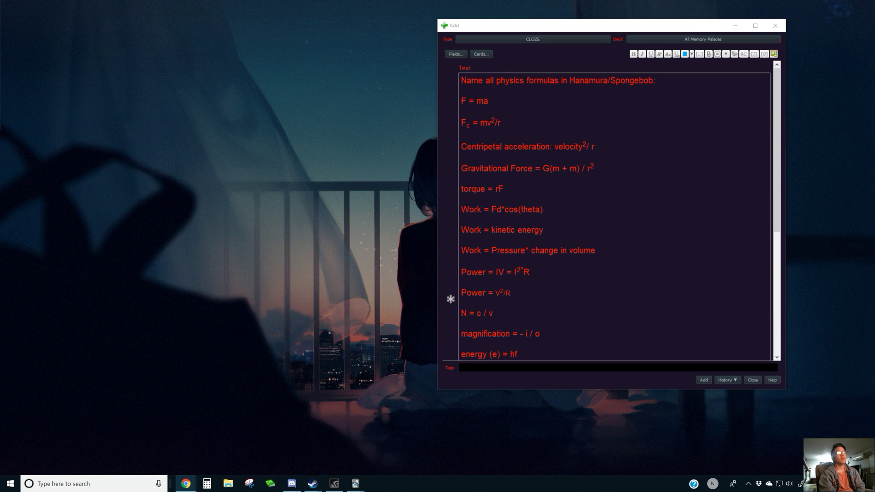
{"action": "left_click", "coordinate": [526, 186]}
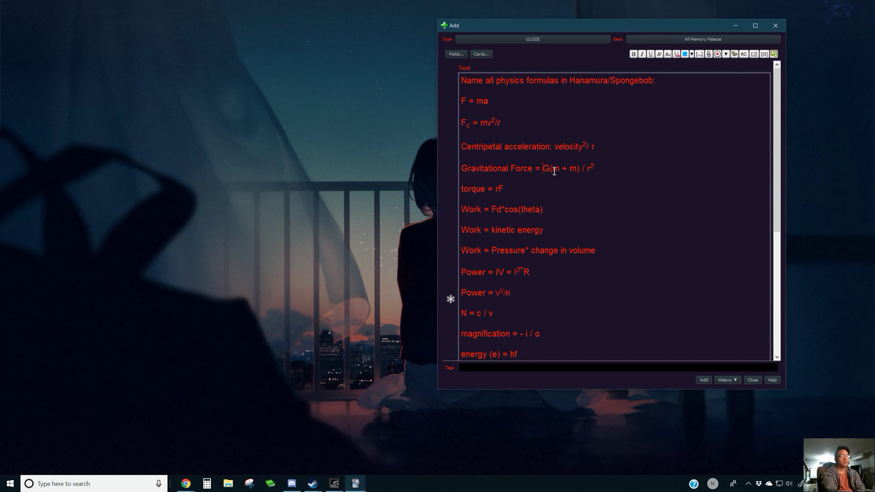
{"action": "key", "text": "BackSpace"}
{"action": "type", "text": "M"}
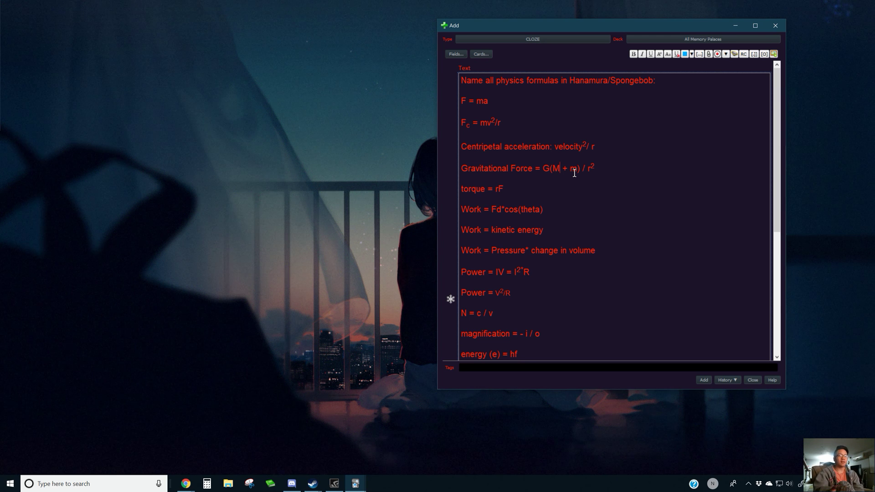
Wrap all formulas from F = ma through Hooke's Law in one c1 cloze deletion, leaving out the title line.
{"action": "scroll", "coordinate": [611, 226], "scroll_direction": "down", "scroll_amount": 5}
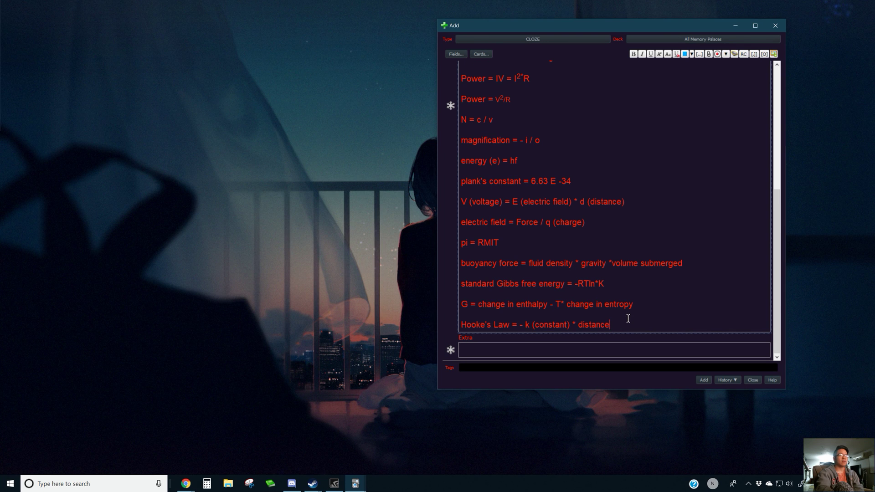
{"action": "scroll", "coordinate": [628, 315], "scroll_direction": "up", "scroll_amount": 5}
{"action": "scroll", "coordinate": [597, 267], "scroll_direction": "down", "scroll_amount": 3}
{"action": "scroll", "coordinate": [598, 267], "scroll_direction": "down", "scroll_amount": 1}
{"action": "key", "text": "ctrl+a"}
{"action": "scroll", "coordinate": [620, 329], "scroll_direction": "up", "scroll_amount": 4}
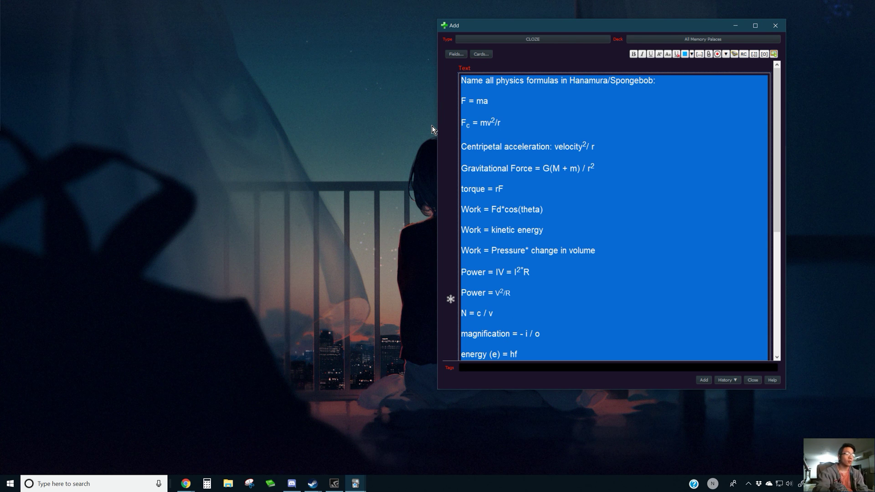
{"action": "left_click", "coordinate": [617, 178]}
{"action": "left_click_drag", "start_coordinate": [462, 100], "coordinate": [633, 345]}
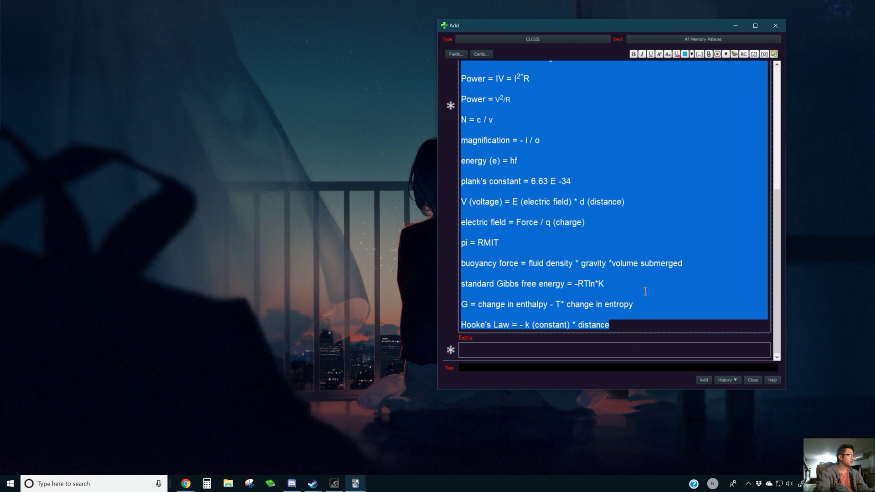
{"action": "key", "text": "ctrl+shift+c"}
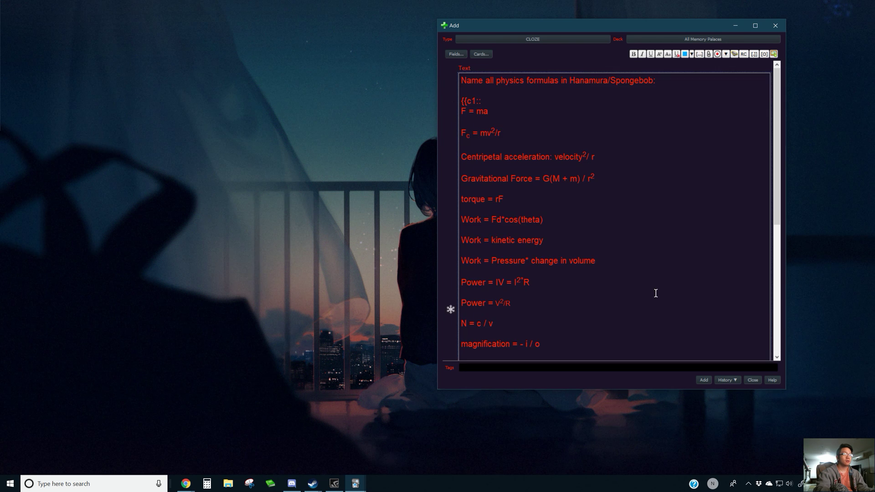
{"action": "scroll", "coordinate": [633, 279], "scroll_direction": "down", "scroll_amount": 10}
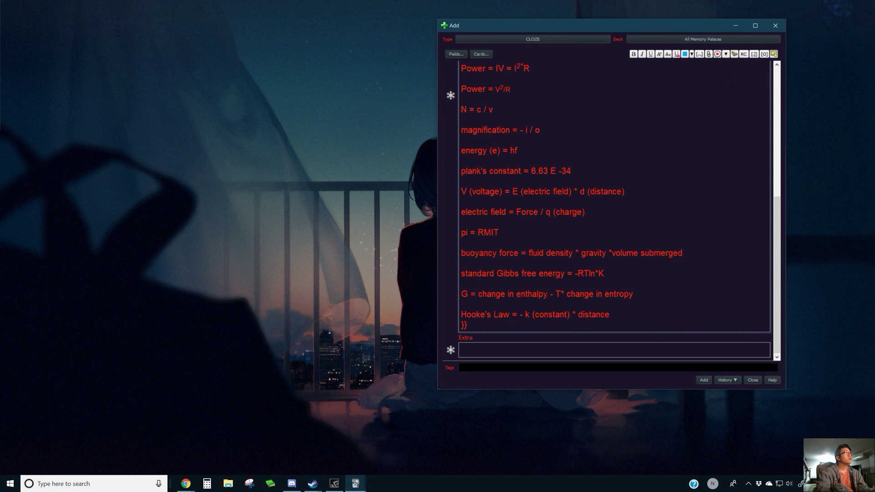
Paste the YouTube video link into the Extra field and add the note to the All Memory Palaces deck.
{"action": "left_click", "coordinate": [185, 484]}
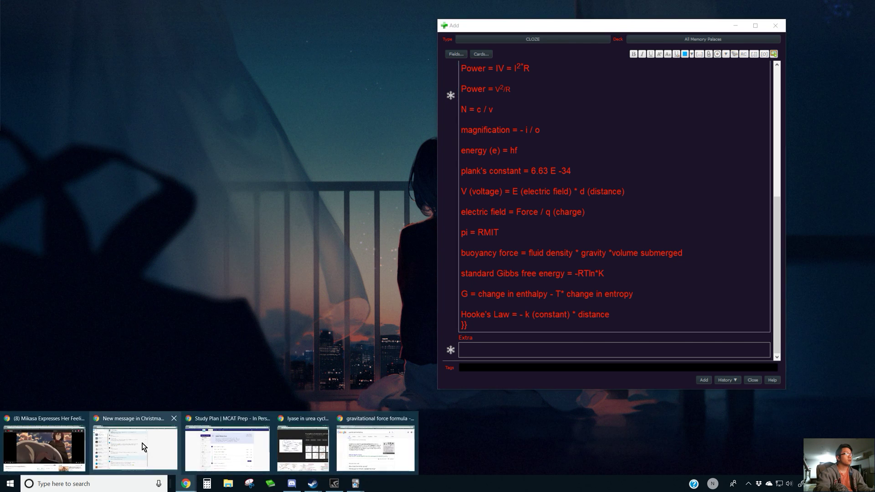
{"action": "middle_click", "coordinate": [310, 430]}
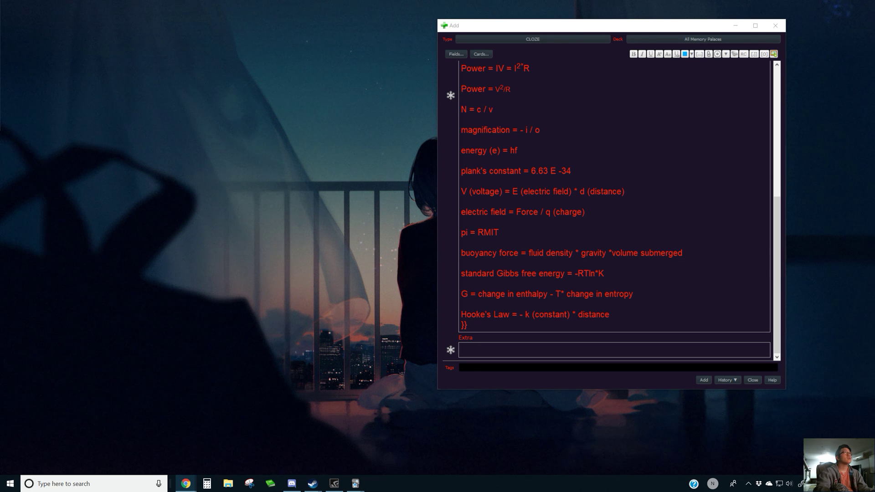
{"action": "left_click", "coordinate": [591, 350]}
{"action": "key", "text": "ctrl+v"}
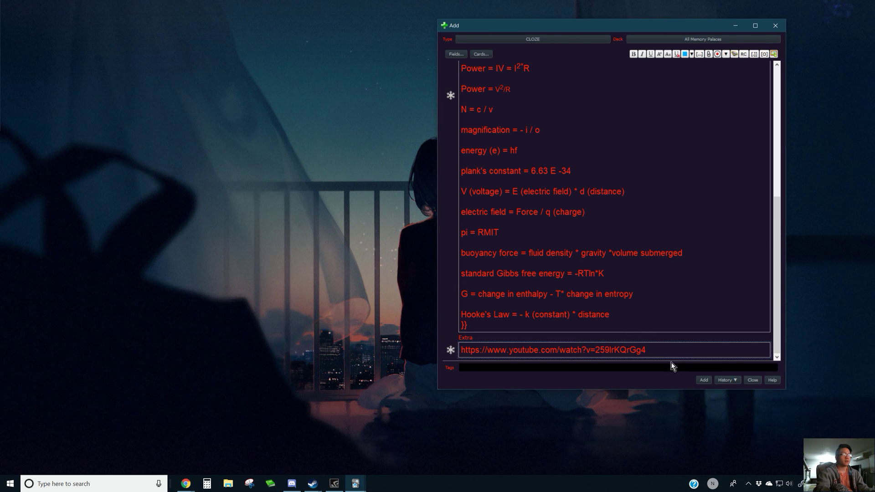
{"action": "left_click", "coordinate": [703, 381]}
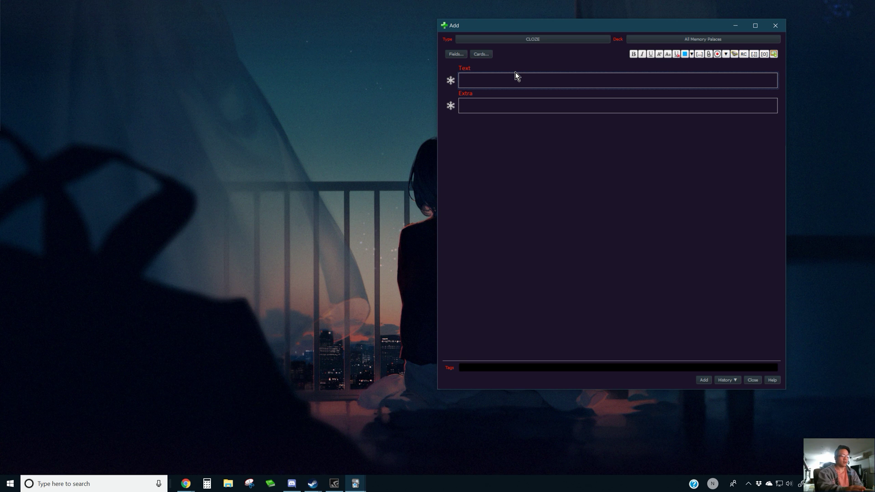
{"action": "left_click_drag", "start_coordinate": [516, 72], "coordinate": [521, 90]}
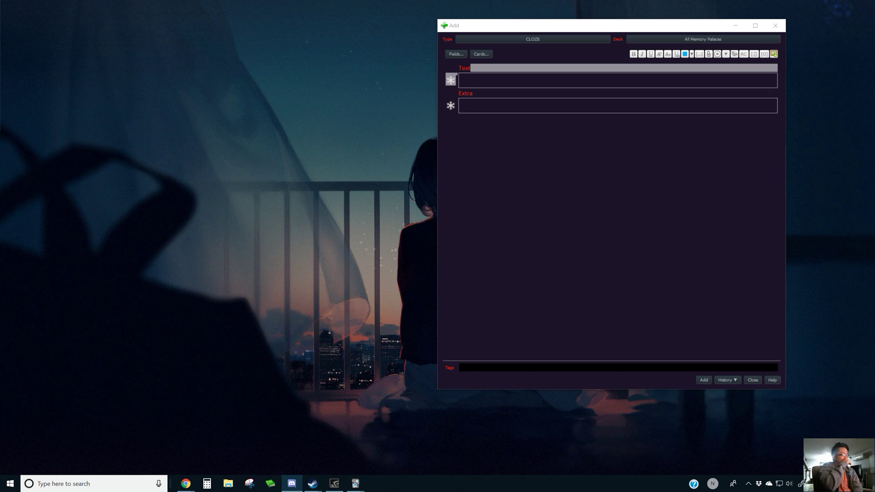
{"action": "left_click", "coordinate": [607, 82]}
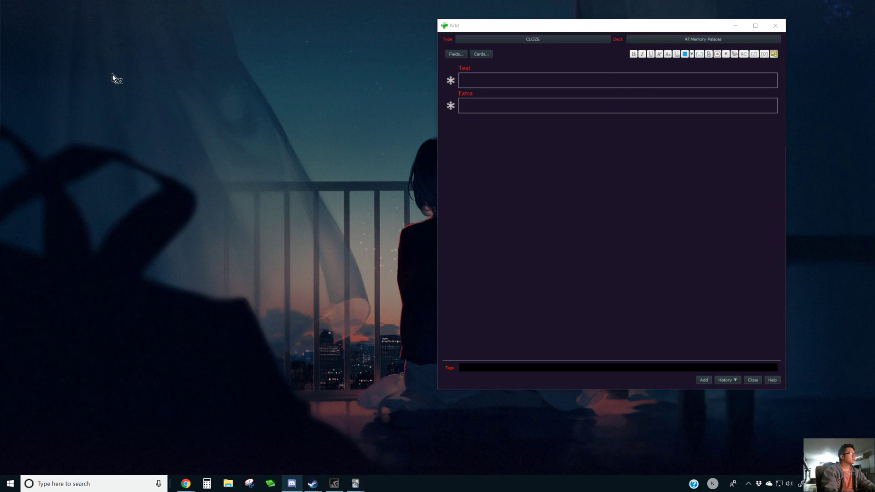
Arrange the browser with the YouTube sleep stages video beside the Add window and bring up the video's description.
{"action": "left_click_drag", "start_coordinate": [641, 0], "coordinate": [176, 1]}
{"action": "left_click_drag", "start_coordinate": [508, 5], "coordinate": [262, 14]}
{"action": "left_click_drag", "start_coordinate": [566, 27], "coordinate": [650, 22]}
{"action": "left_click", "coordinate": [327, 220]}
{"action": "scroll", "coordinate": [226, 356], "scroll_direction": "down", "scroll_amount": 2}
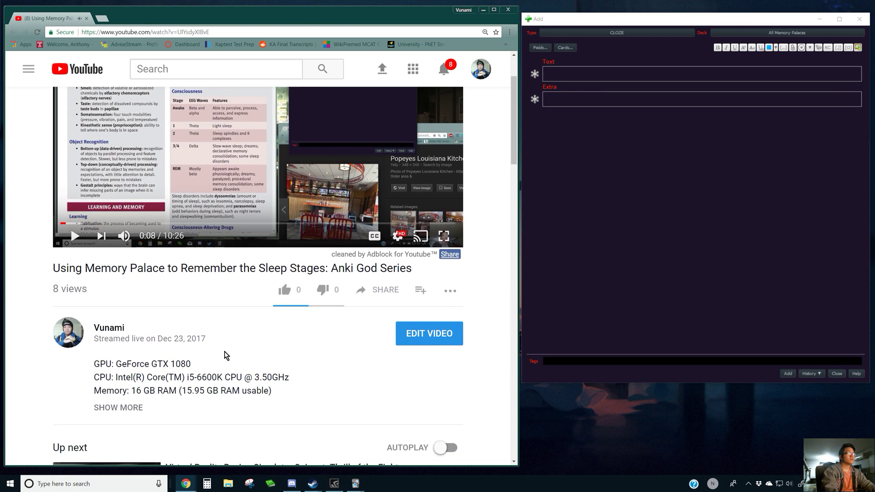
Like the sleep stages video and play it to review the table of stages, EEG waves and features.
{"action": "left_click", "coordinate": [285, 289]}
{"action": "scroll", "coordinate": [301, 319], "scroll_direction": "down", "scroll_amount": 4}
{"action": "scroll", "coordinate": [351, 370], "scroll_direction": "up", "scroll_amount": 6}
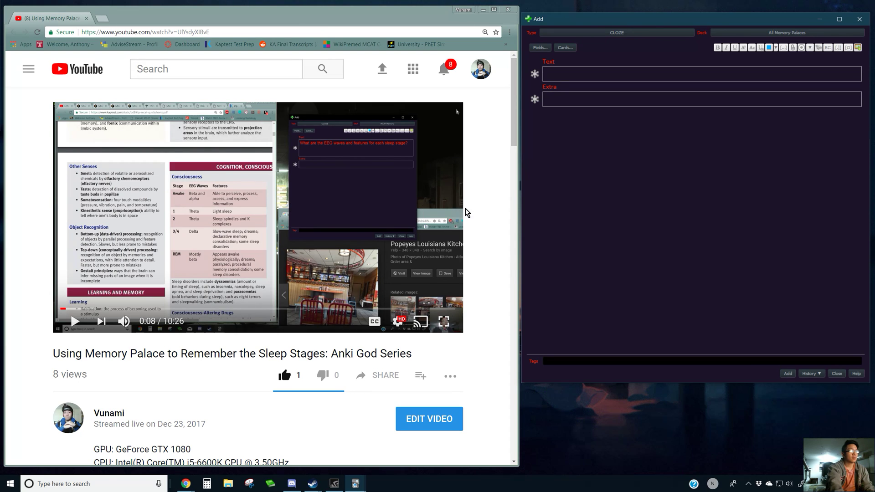
{"action": "left_click", "coordinate": [486, 211]}
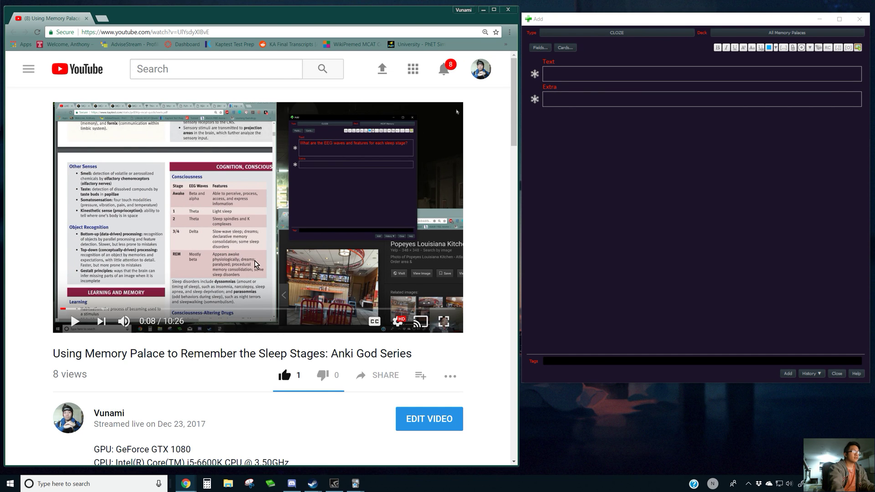
{"action": "left_click", "coordinate": [335, 236]}
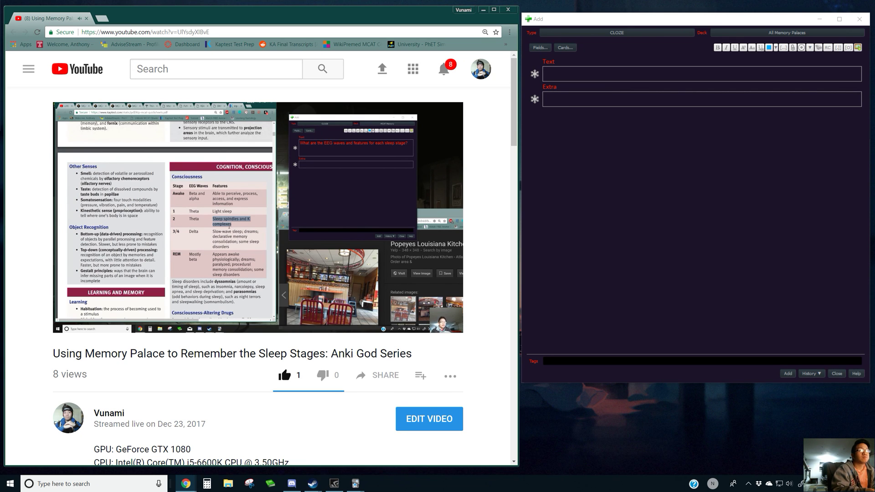
{"action": "left_click", "coordinate": [608, 72]}
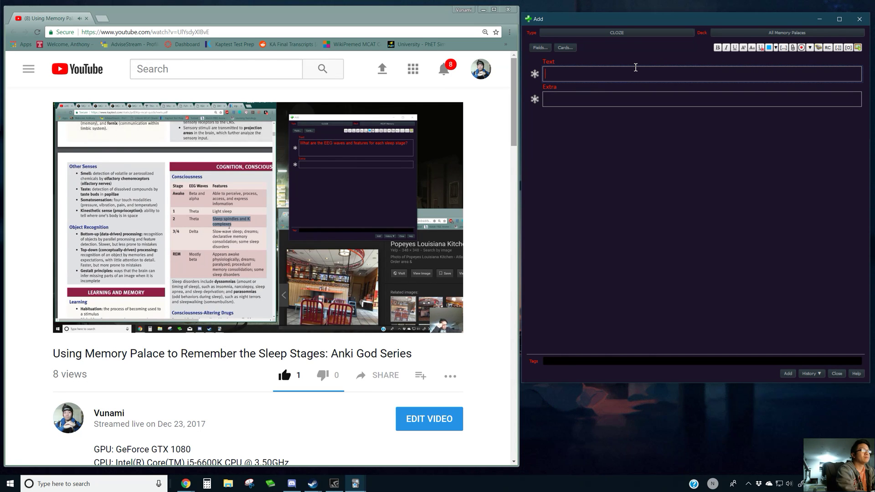
{"action": "type", "text": "Sle"}
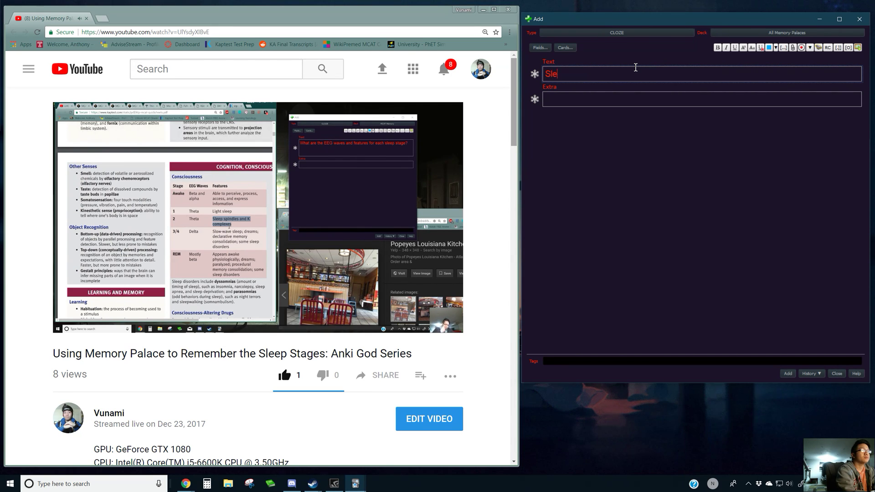
{"action": "type", "text": "ep Stages"}
{"action": "key", "text": "BackSpace"}
{"action": "key", "text": "BackSpace"}
{"action": "key", "text": "BackSpace"}
{"action": "key", "text": "BackSpace"}
{"action": "key", "text": "BackSpace"}
{"action": "key", "text": "BackSpace"}
{"action": "key", "text": "BackSpace"}
{"action": "key", "text": "BackSpace"}
{"action": "key", "text": "BackSpace"}
{"action": "key", "text": "BackSpace"}
{"action": "key", "text": "BackSpace"}
{"action": "key", "text": "BackSpace"}
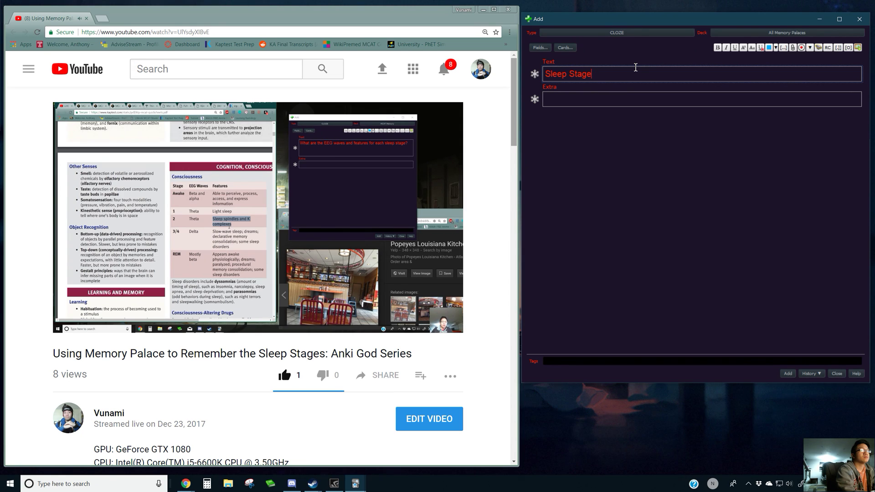
{"action": "type", "text": "name"}
{"action": "key", "text": "BackSpace"}
{"action": "key", "text": "BackSpace"}
{"action": "key", "text": "BackSpace"}
{"action": "key", "text": "BackSpace"}
Enter "Name all the Sleep Stages, EEG Waves, and their features:" as the note's Text prompt, followed by a blank line.
{"action": "type", "text": "Name all "}
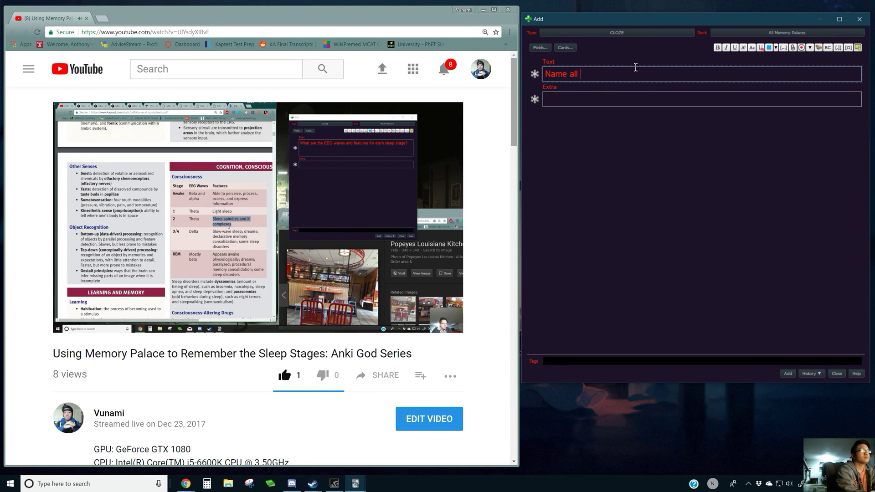
{"action": "type", "text": "the Sleep "}
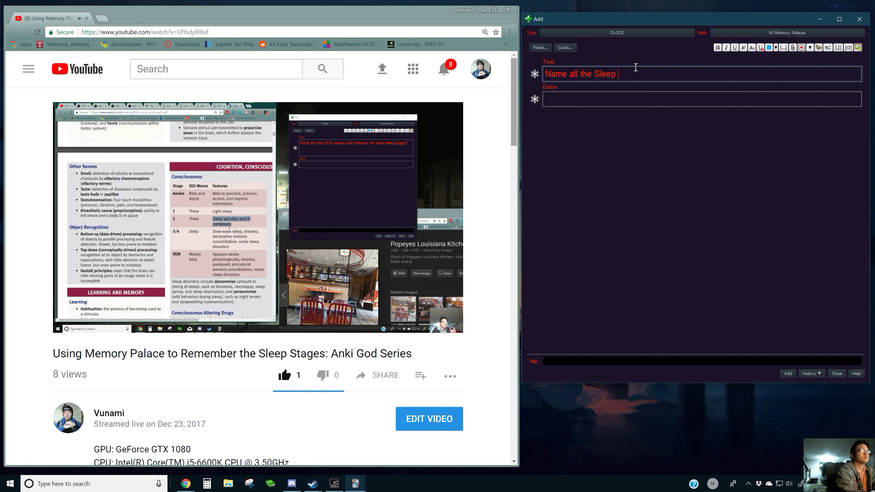
{"action": "type", "text": "Stages"}
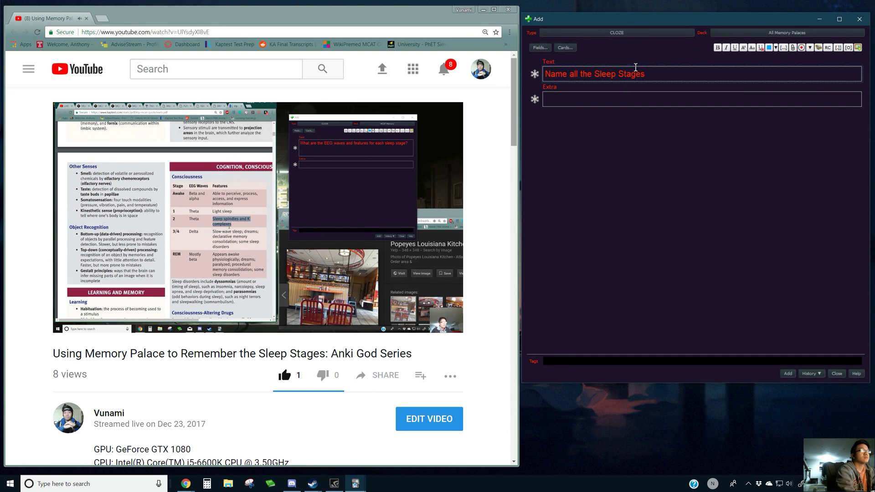
{"action": "type", "text": ", "}
{"action": "type", "text": "Wake"}
{"action": "key", "text": "BackSpace"}
{"action": "key", "text": "BackSpace"}
{"action": "key", "text": "BackSpace"}
{"action": "key", "text": "BackSpace"}
{"action": "type", "text": "EEG Waves, and their"}
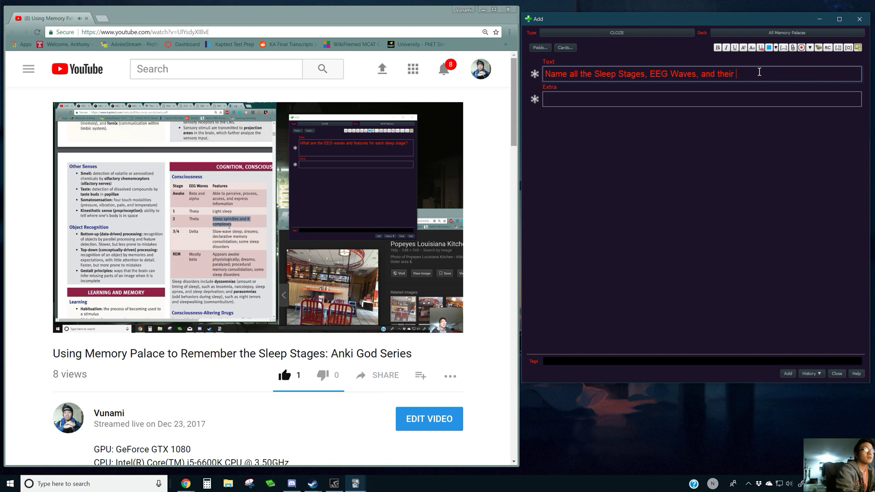
{"action": "type", "text": "features:"}
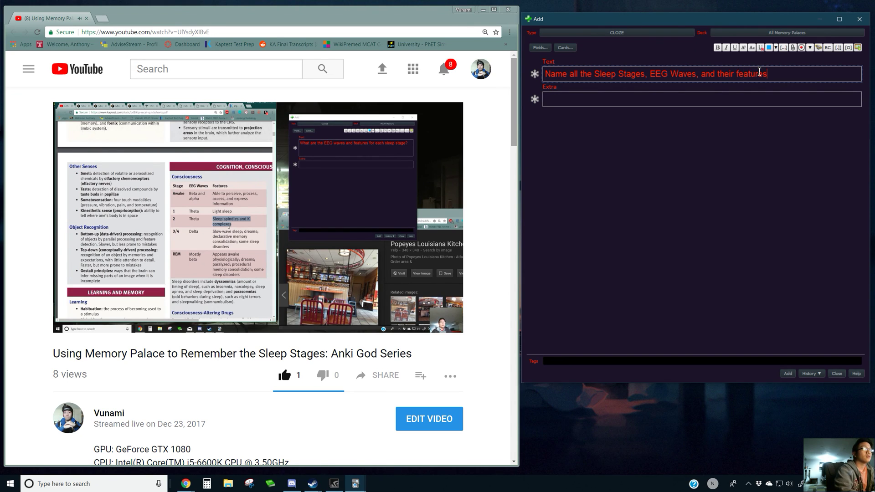
{"action": "key", "text": "Return"}
{"action": "key", "text": "Return"}
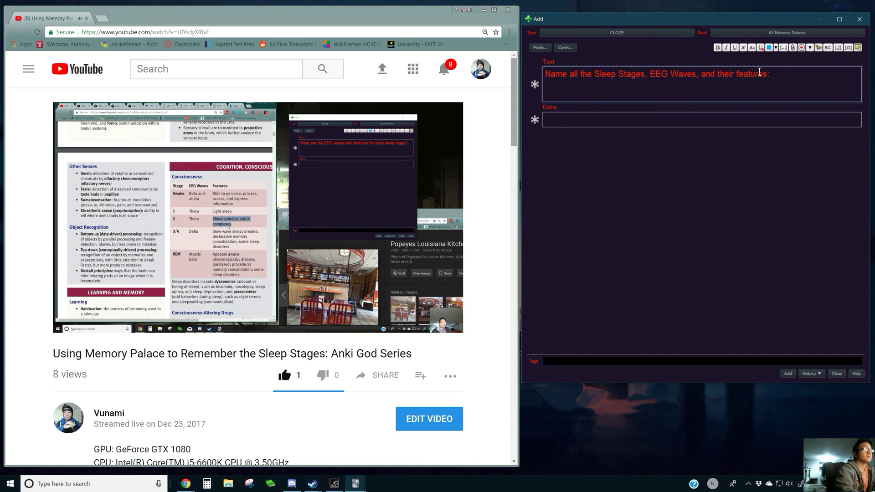
Add the line "Awake: Beta then Alpha to perceive information" below the prompt, followed by a blank line.
{"action": "type", "text": "Awake"}
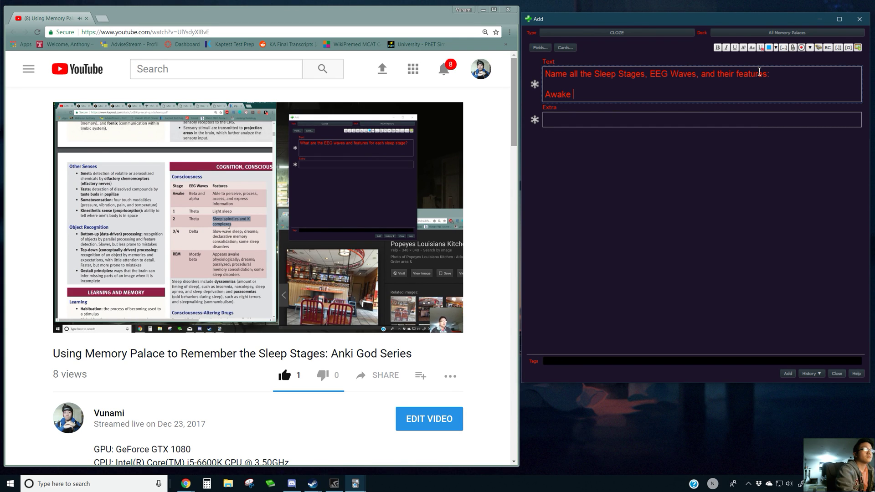
{"action": "type", "text": " :"}
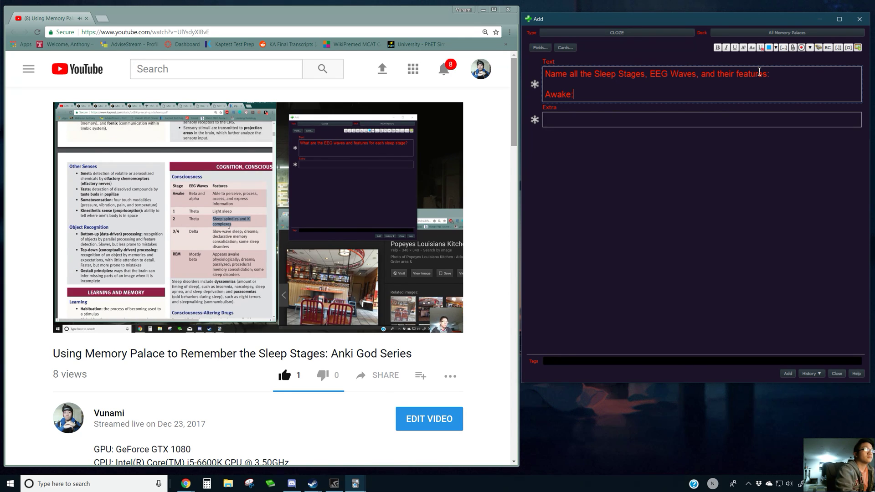
{"action": "type", "text": "A"}
{"action": "key", "text": "BackSpace"}
{"action": "type", "text": "Beta"}
{"action": "key", "text": "BackSpace"}
{"action": "key", "text": "BackSpace"}
{"action": "type", "text": "ta"}
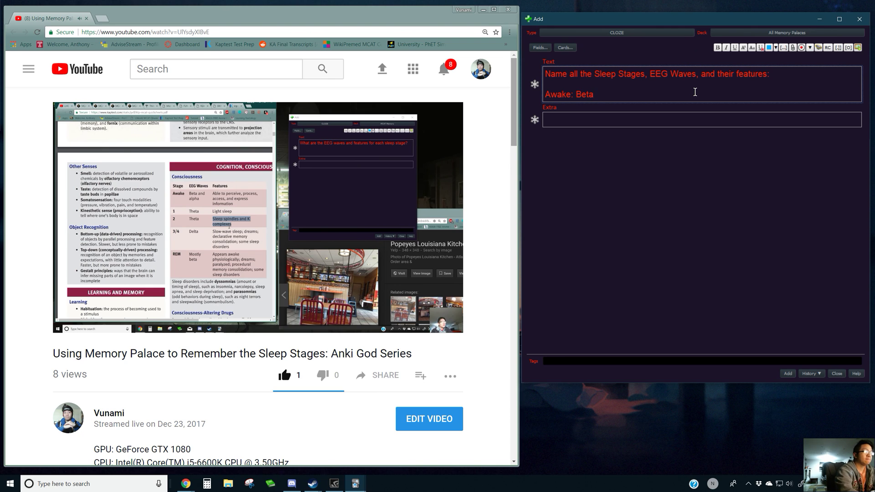
{"action": "type", "text": "then Alpha"}
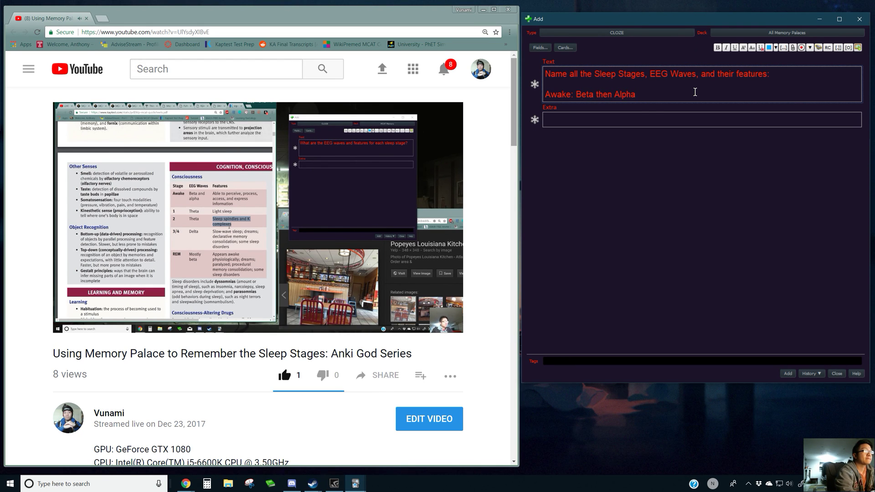
{"action": "type", "text": " to "}
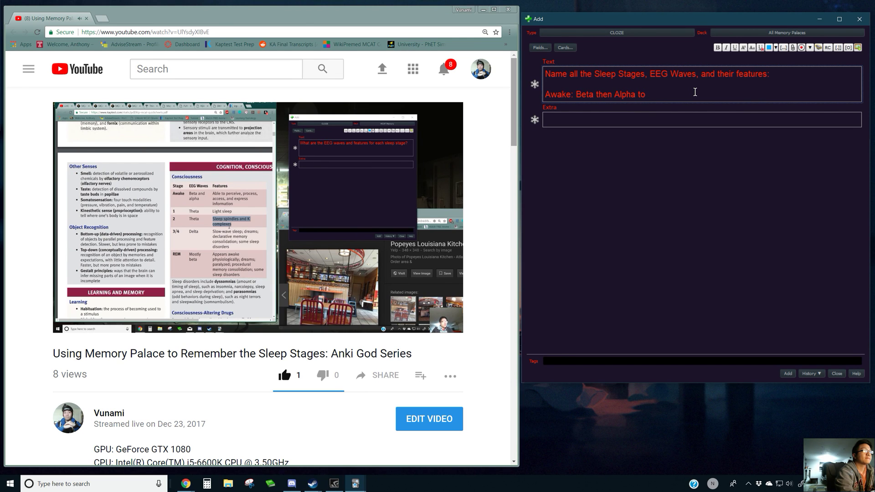
{"action": "type", "text": "perceive information"}
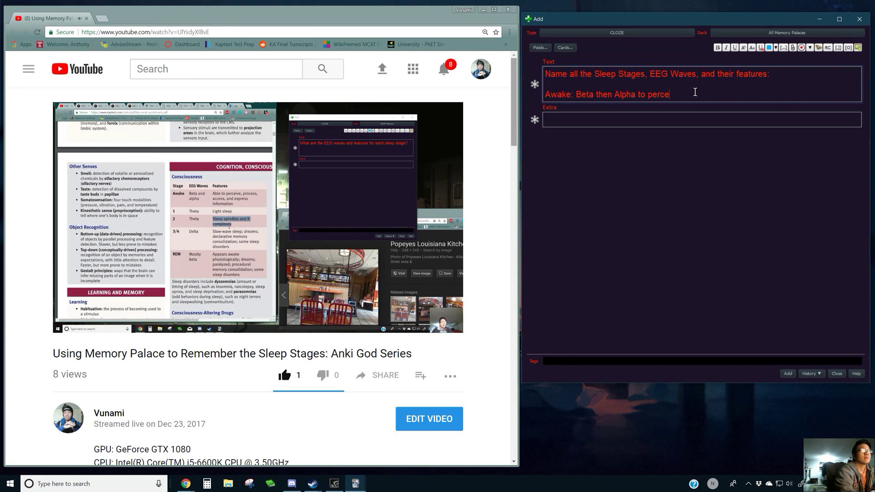
{"action": "key", "text": "Return"}
{"action": "key", "text": "Return"}
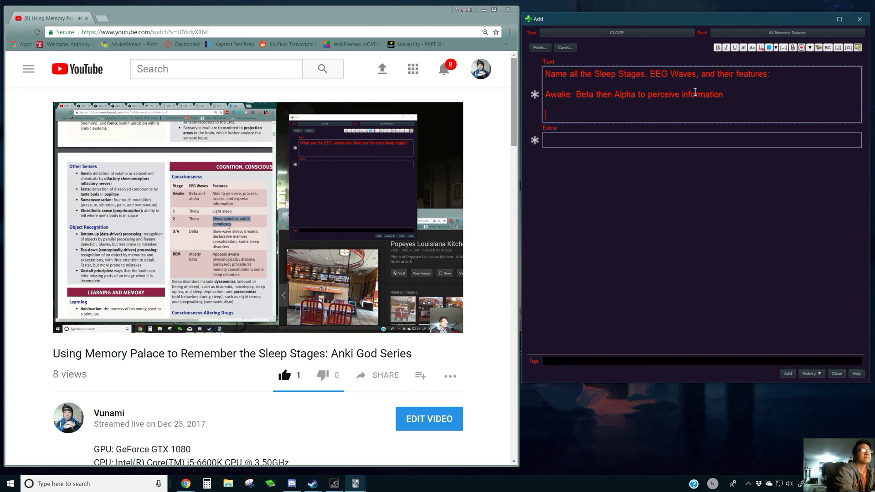
Add the line "Stage 1: Theta (Light Sleep)" under the Awake line, followed by a blank line.
{"action": "type", "text": "Stage 1: "}
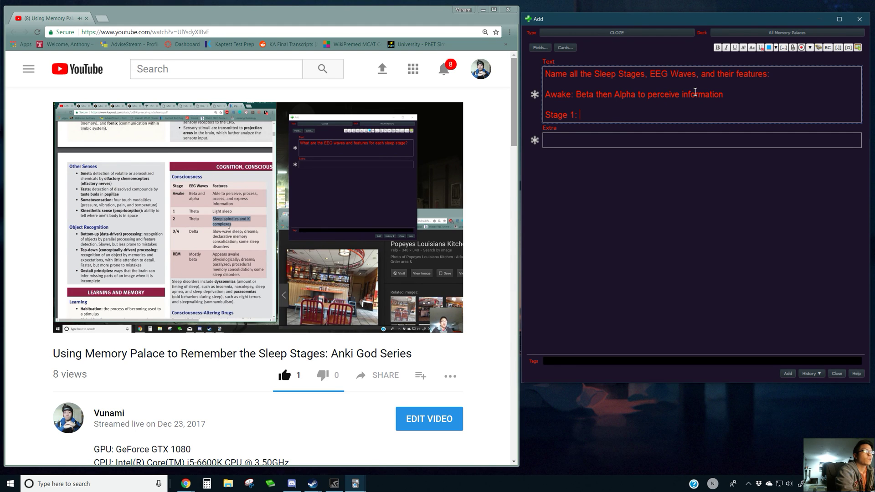
{"action": "type", "text": "Teta"}
{"action": "key", "text": "BackSpace"}
{"action": "key", "text": "BackSpace"}
{"action": "key", "text": "BackSpace"}
{"action": "type", "text": "heta"}
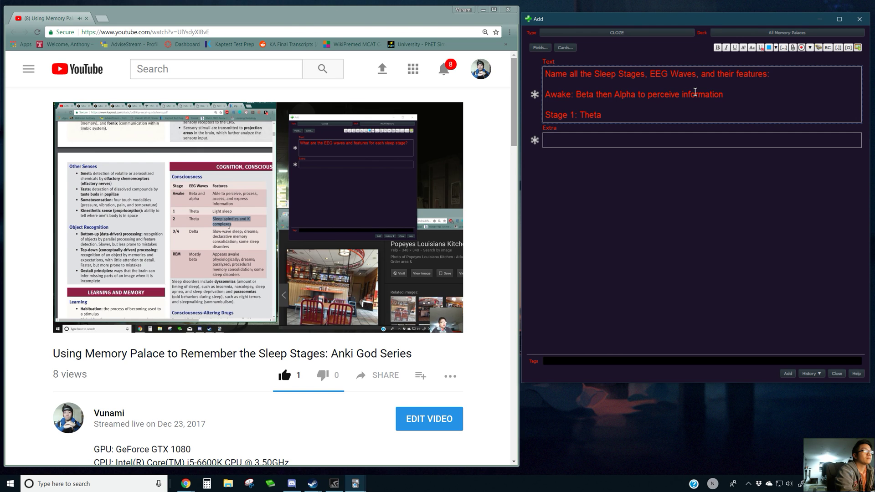
{"action": "type", "text": " (Light Sleep)"}
{"action": "key", "text": "Return"}
{"action": "key", "text": "Return"}
Add the line "Stage 2: Theta (Sleep Spindles + K complexes)" under Stage 1, followed by a blank line.
{"action": "type", "text": "Stage 2:"}
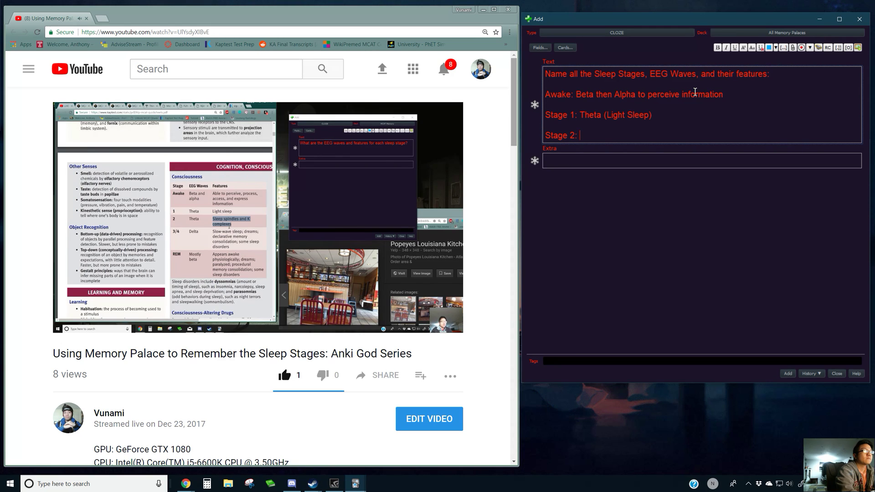
{"action": "type", "text": " Theta"}
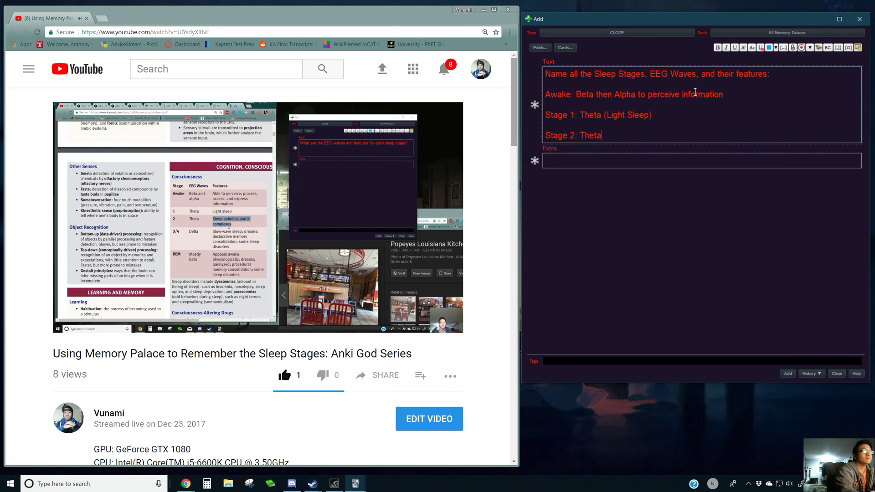
{"action": "type", "text": " (Sleep Spindles + "}
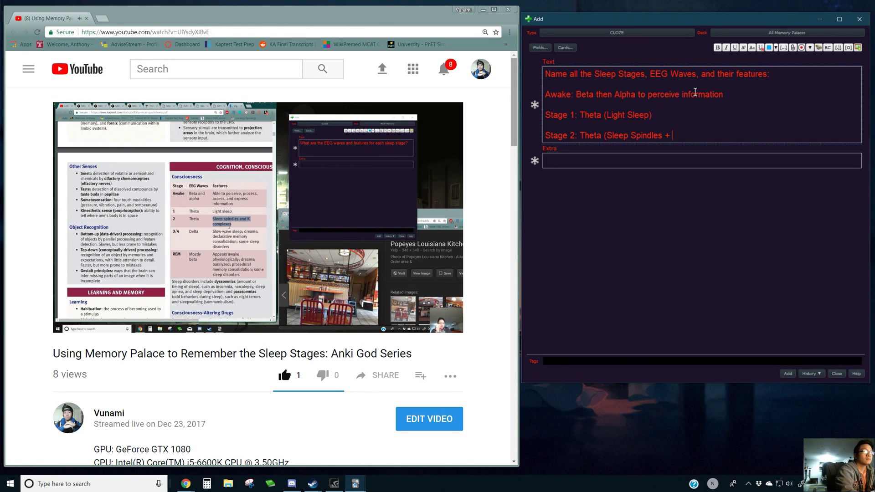
{"action": "type", "text": "K comple"}
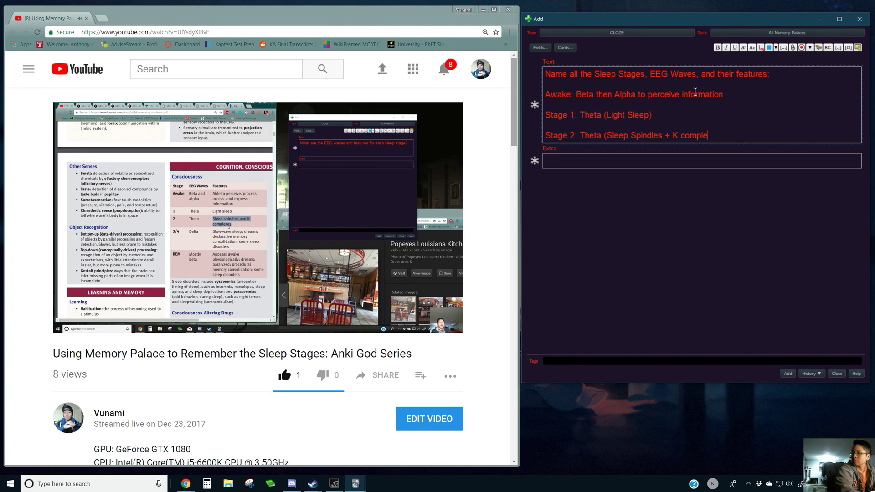
{"action": "type", "text": "xes)"}
{"action": "key", "text": "Return"}
{"action": "key", "text": "Return"}
Add the line "Stage 3: Delta (SWS + Dreams)" under Stage 2.
{"action": "type", "text": "Stage 3"}
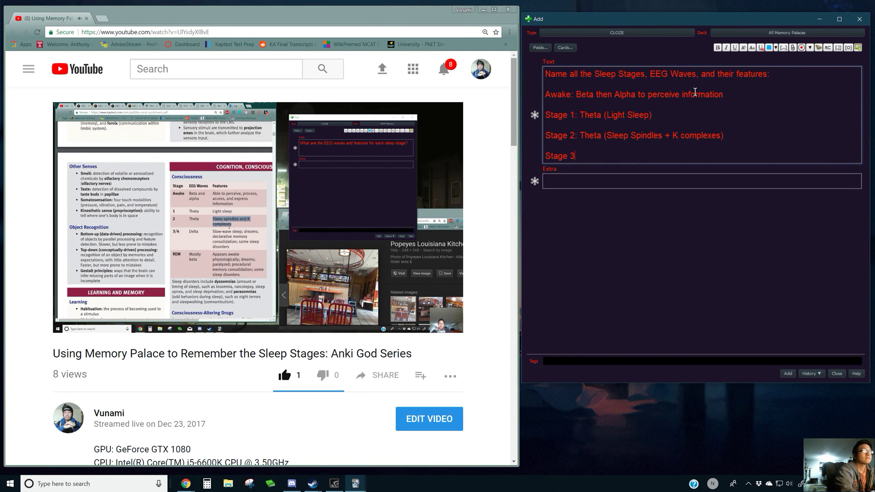
{"action": "type", "text": ": Delta ("}
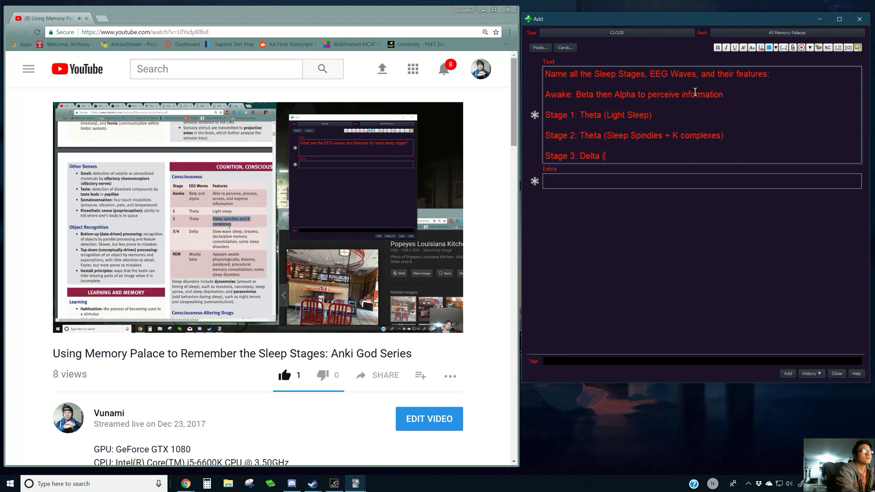
{"action": "type", "text": "SWS"}
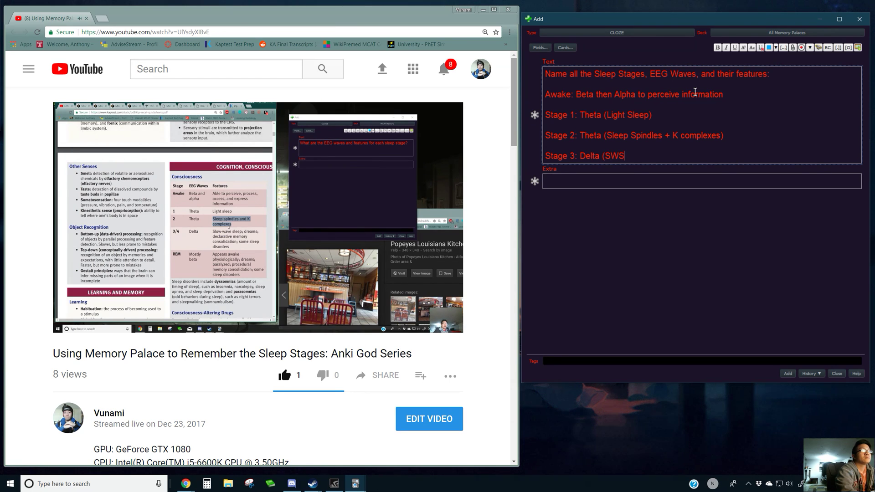
{"action": "type", "text": " +"}
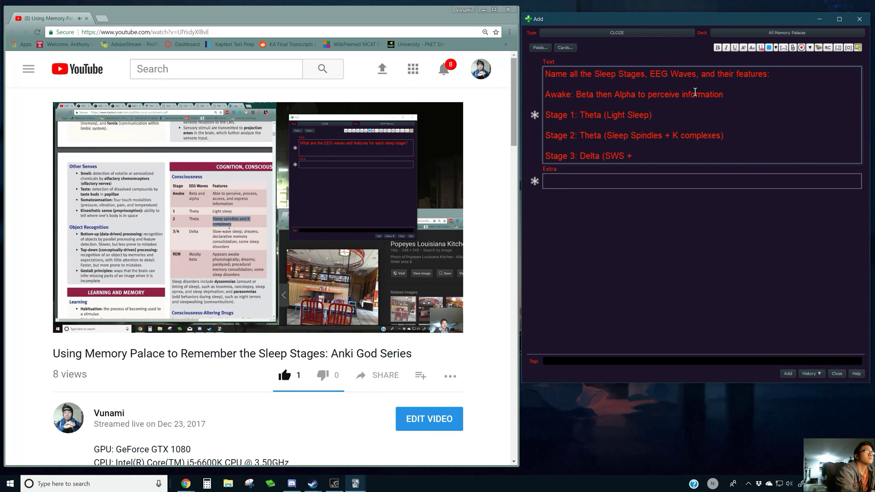
{"action": "type", "text": "Dreams)"}
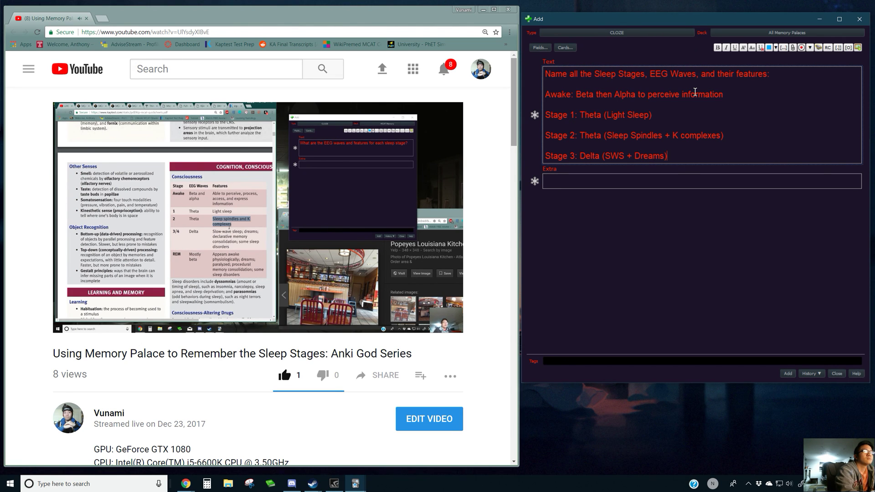
Replace "Dreams" with "Memory Consolidation" in the parentheses of the Stage 3 line.
{"action": "key", "text": "Return"}
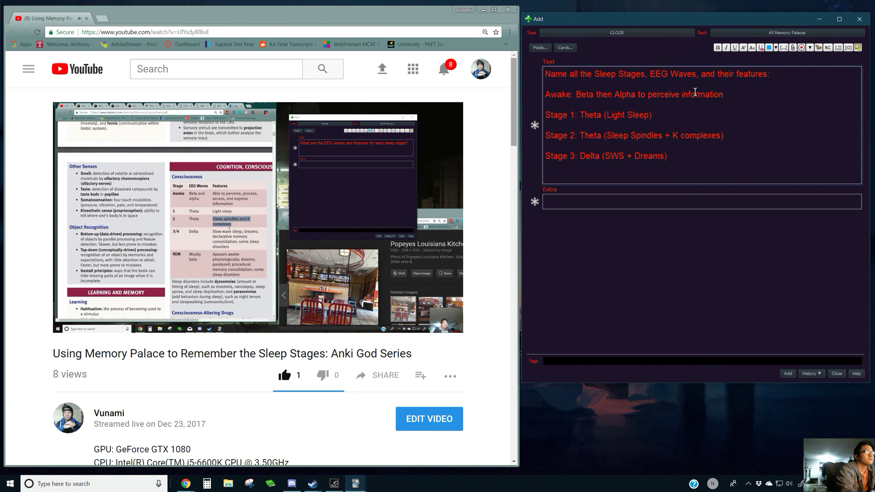
{"action": "key", "text": "BackSpace"}
{"action": "key", "text": "BackSpace"}
{"action": "key", "text": "BackSpace"}
{"action": "key", "text": "BackSpace"}
{"action": "key", "text": "BackSpace"}
{"action": "key", "text": "BackSpace"}
{"action": "key", "text": "BackSpace"}
{"action": "key", "text": "BackSpace"}
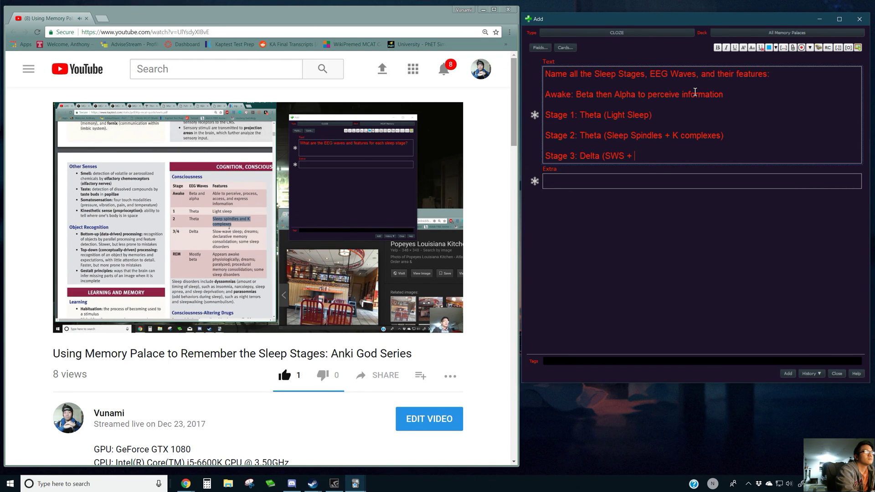
{"action": "type", "text": "Dre"}
{"action": "key", "text": "BackSpace"}
{"action": "key", "text": "BackSpace"}
{"action": "key", "text": "BackSpace"}
{"action": "type", "text": "Dream"}
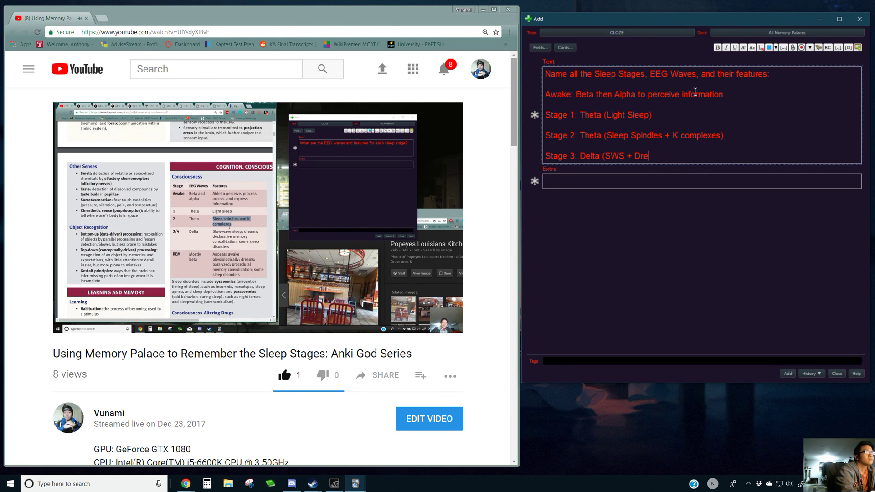
{"action": "key", "text": "BackSpace"}
{"action": "key", "text": "BackSpace"}
{"action": "key", "text": "BackSpace"}
{"action": "key", "text": "BackSpace"}
{"action": "key", "text": "BackSpace"}
{"action": "type", "text": "Memo"}
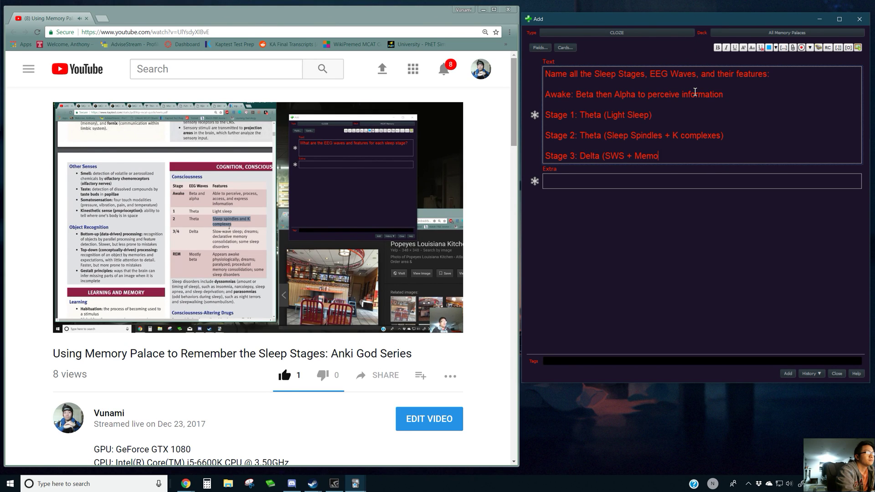
{"action": "type", "text": "ry Consolitation"}
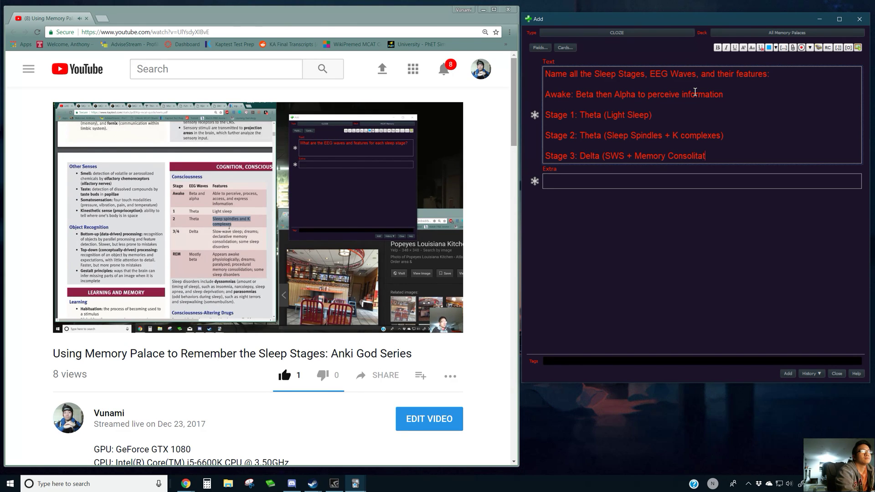
{"action": "key", "text": "BackSpace"}
{"action": "key", "text": "BackSpace"}
{"action": "key", "text": "BackSpace"}
{"action": "key", "text": "BackSpace"}
{"action": "key", "text": "BackSpace"}
{"action": "key", "text": "BackSpace"}
{"action": "type", "text": "dation)"}
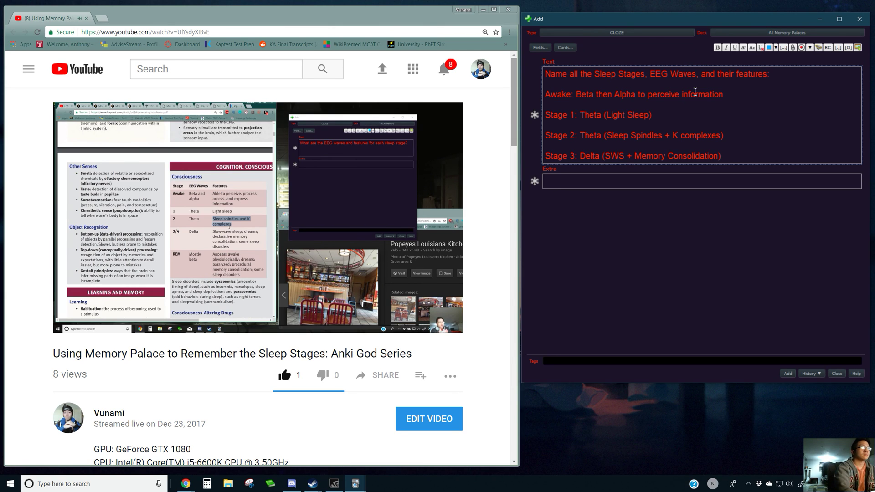
Start a REM line below Stage 3 with "REM: Mostly Beta (".
{"action": "key", "text": "Return"}
{"action": "type", "text": "RE"}
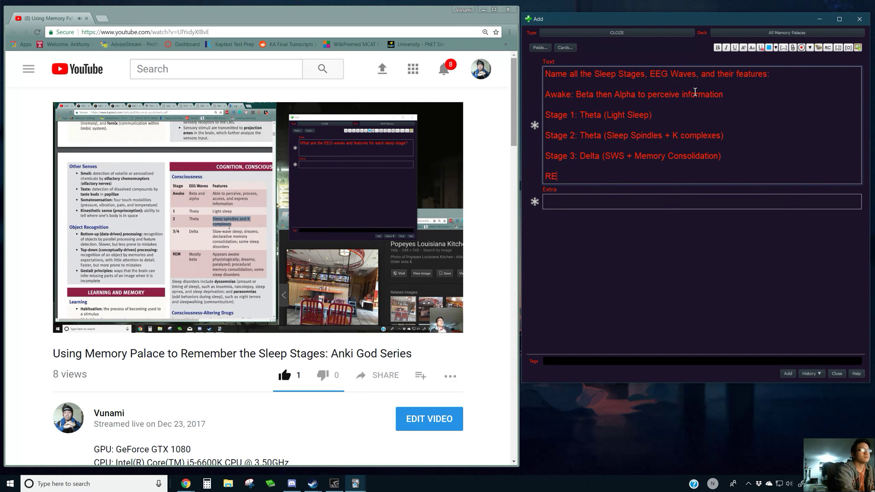
{"action": "type", "text": "M: Mostly Be"}
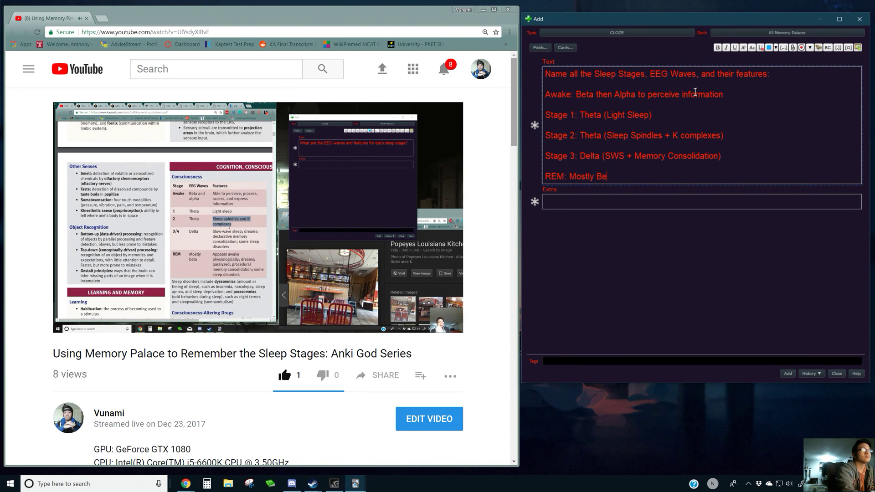
{"action": "type", "text": "ta ("}
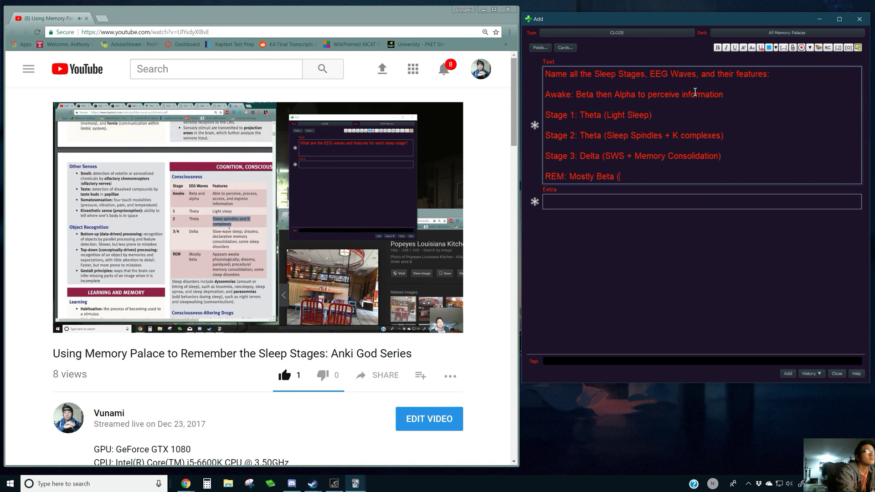
Remove "+ Memory Consolidation" from the Stage 3 line so it reads "Stage 3: Delta (SWS)".
{"action": "left_click_drag", "start_coordinate": [718, 157], "coordinate": [631, 163]}
{"action": "key", "text": "BackSpace"}
{"action": "key", "text": "BackSpace"}
{"action": "key", "text": "BackSpace"}
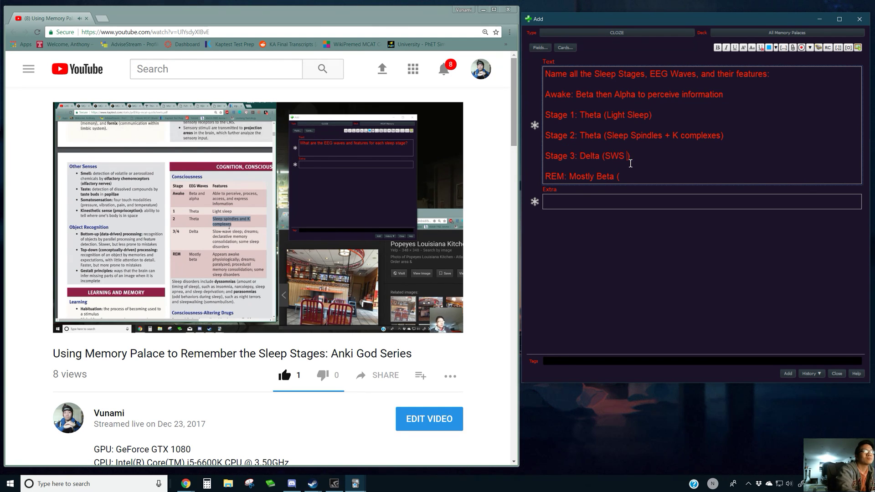
Complete the REM line with "Dreams + Paralyzed)" and wrap all lines from Awake to REM in a single c1 cloze.
{"action": "type", "text": "Dreams +"}
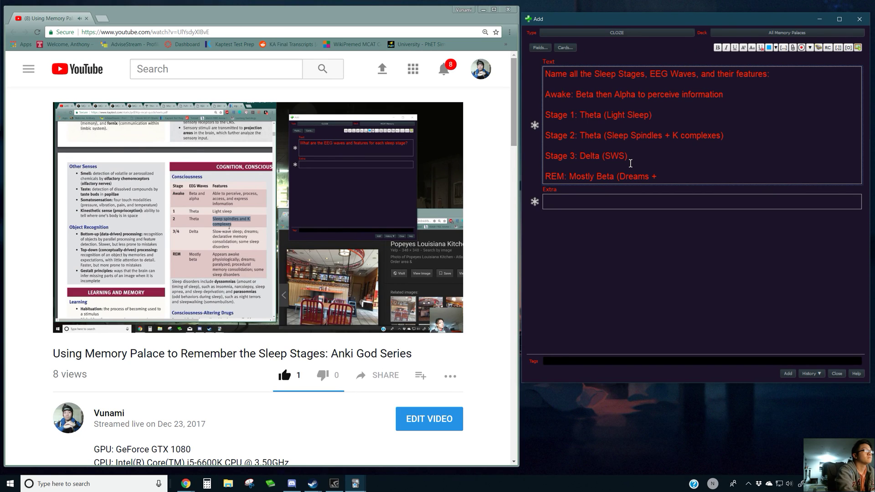
{"action": "type", "text": " ParalyzedO"}
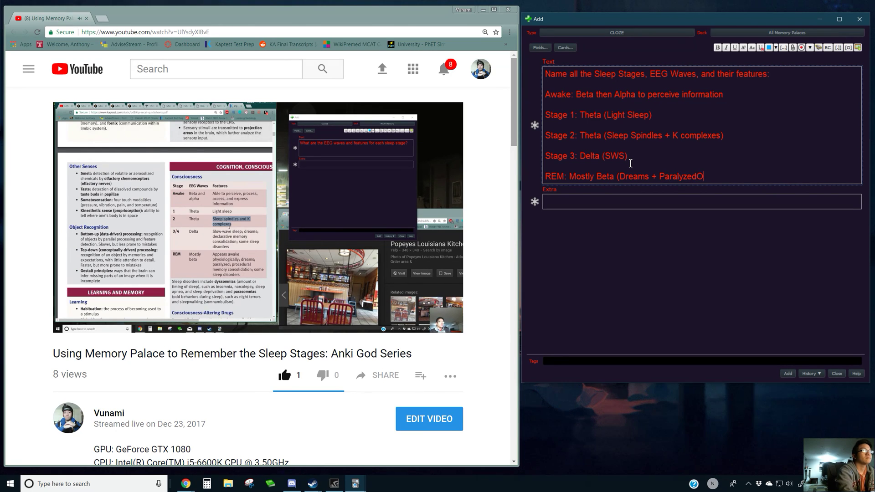
{"action": "key", "text": "BackSpace"}
{"action": "type", "text": ")"}
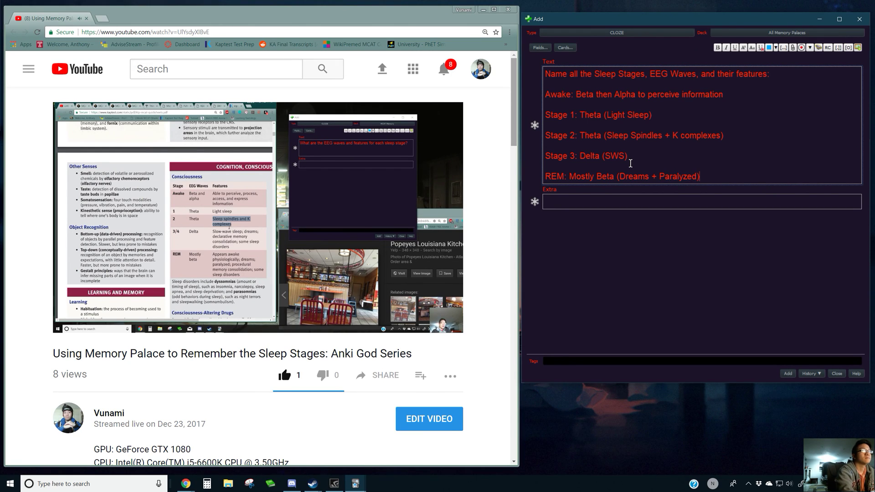
{"action": "left_click_drag", "start_coordinate": [730, 179], "coordinate": [538, 97]}
{"action": "key", "text": "ctrl+shift+c"}
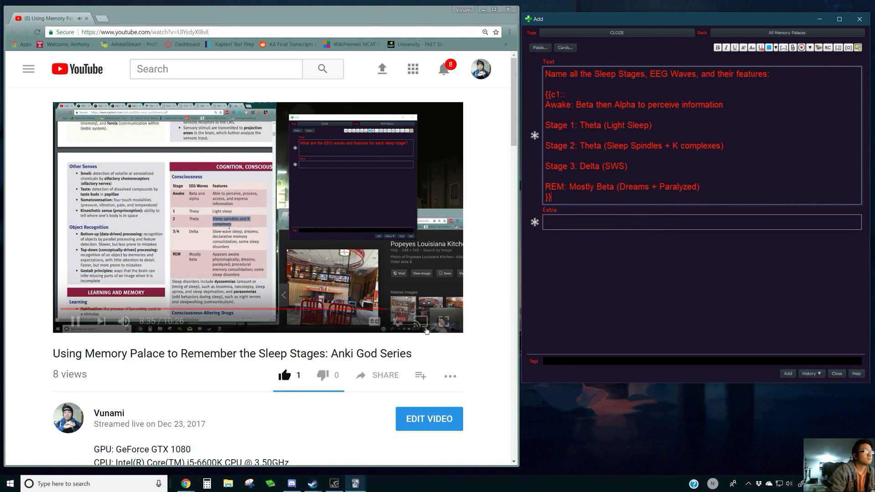
Copy the sleep stages video's URL into the Extra field and add the note to the deck.
{"action": "left_click", "coordinate": [228, 31]}
{"action": "key", "text": "ctrl+c"}
{"action": "left_click", "coordinate": [618, 221]}
{"action": "key", "text": "ctrl+v"}
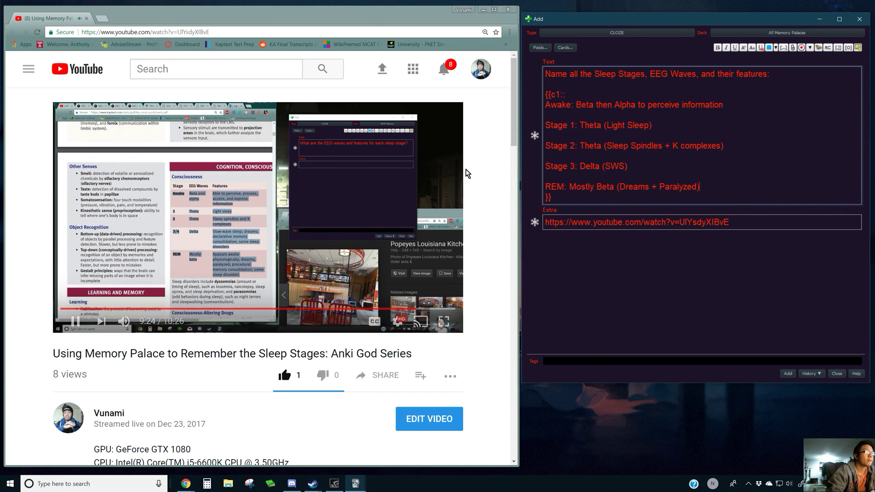
{"action": "left_click", "coordinate": [470, 255]}
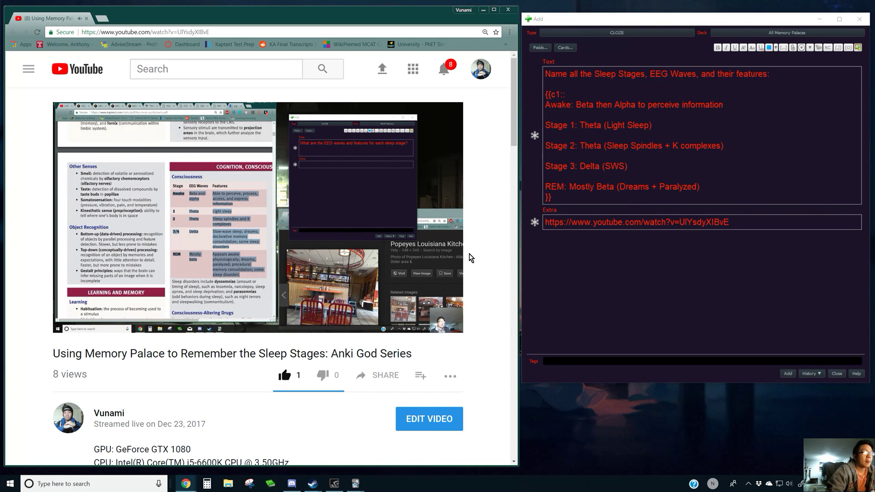
{"action": "left_click", "coordinate": [787, 374]}
Close the sleep stages video's browser tab and move the Add window slightly up into the screen's corner.
{"action": "left_click", "coordinate": [220, 252]}
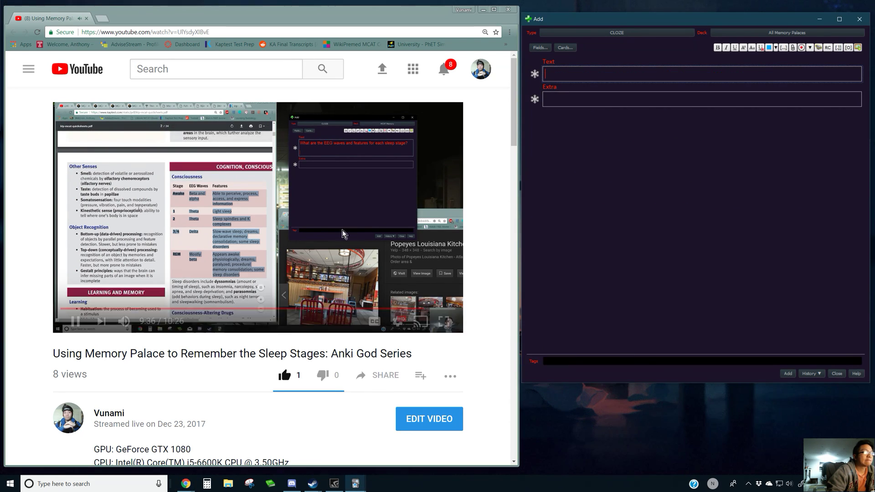
{"action": "left_click", "coordinate": [245, 188]}
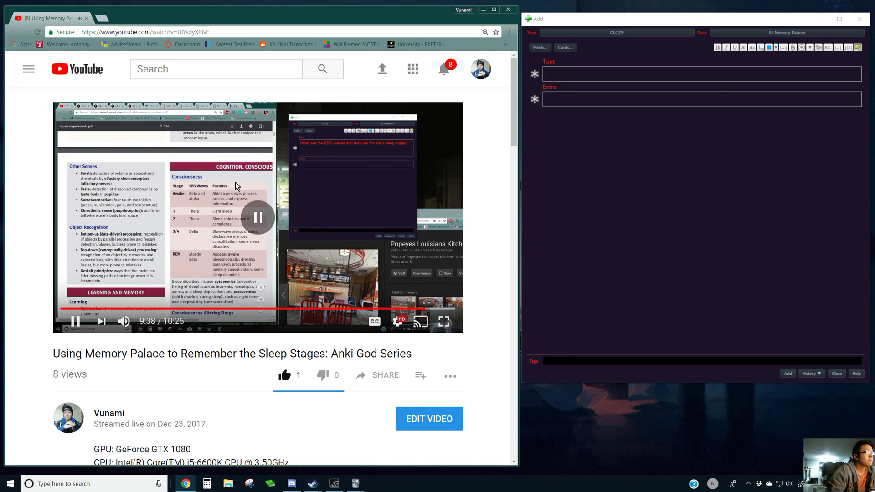
{"action": "middle_click", "coordinate": [70, 23]}
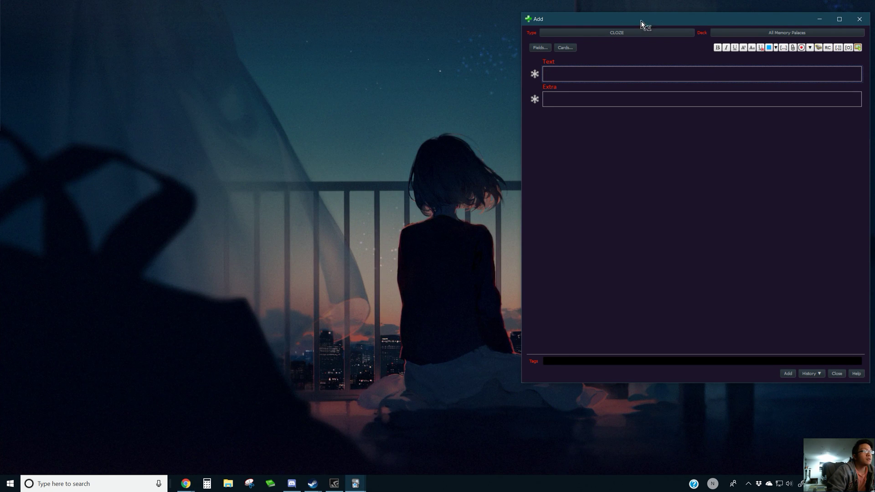
{"action": "mouse_move", "coordinate": [658, 20]}
{"action": "left_mouse_down"}
{"action": "mouse_move", "coordinate": [653, 7]}
{"action": "mouse_move", "coordinate": [661, 12]}
{"action": "left_mouse_up"}
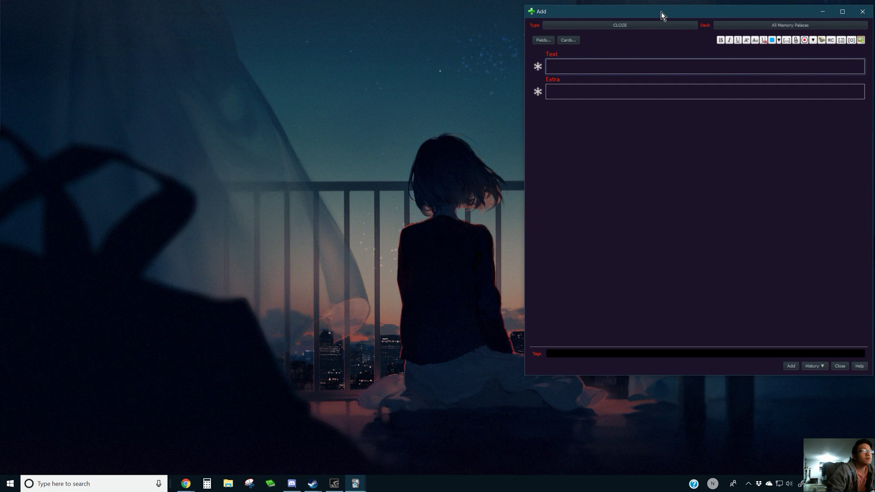
Switch to the browser with the video "Counter Strike Used to Memorize Explicit Vs Implicit Memory" and keep its window beside the Add window.
{"action": "key", "text": "alt+Tab"}
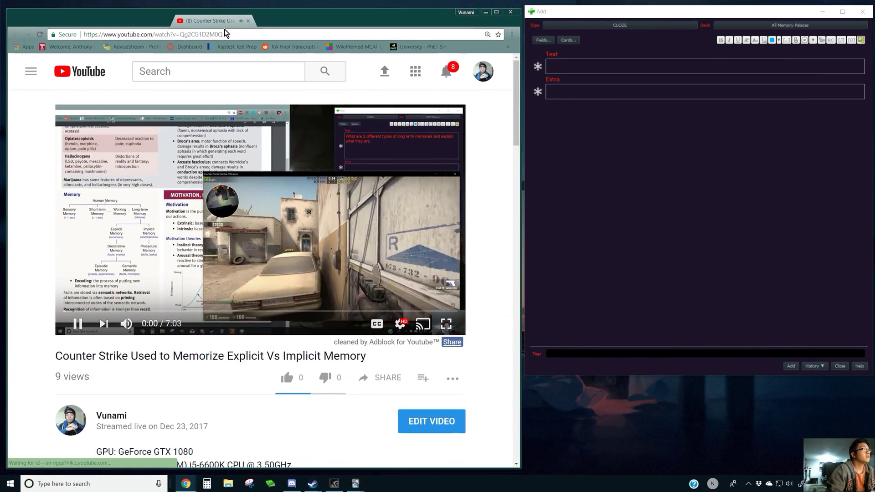
{"action": "double_click", "coordinate": [223, 26]}
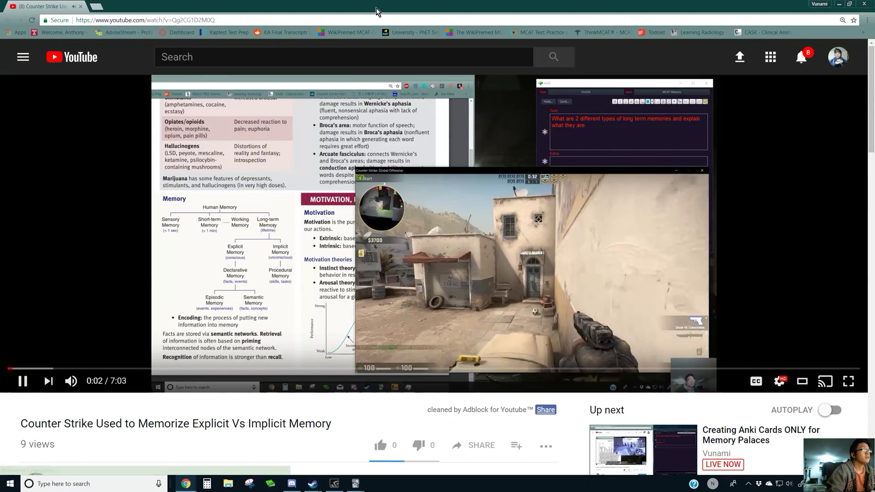
{"action": "double_click", "coordinate": [376, 10]}
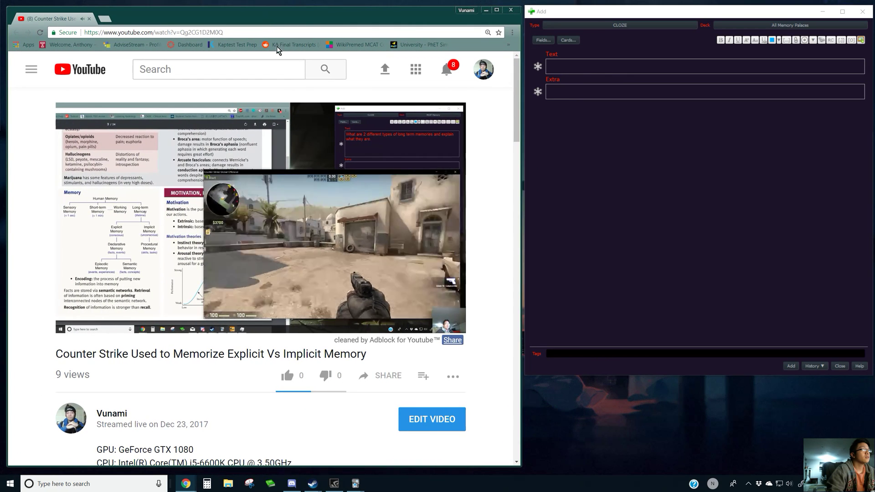
Lower the system volume to 30 and like the Explicit Vs Implicit Memory video.
{"action": "left_click", "coordinate": [650, 71]}
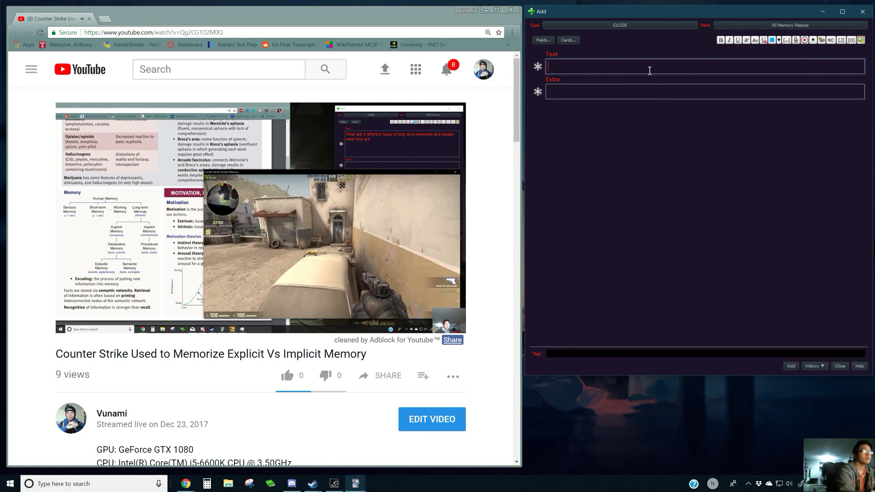
{"action": "key", "text": "XF86AudioLowerVolume"}
{"action": "key", "text": "XF86AudioLowerVolume"}
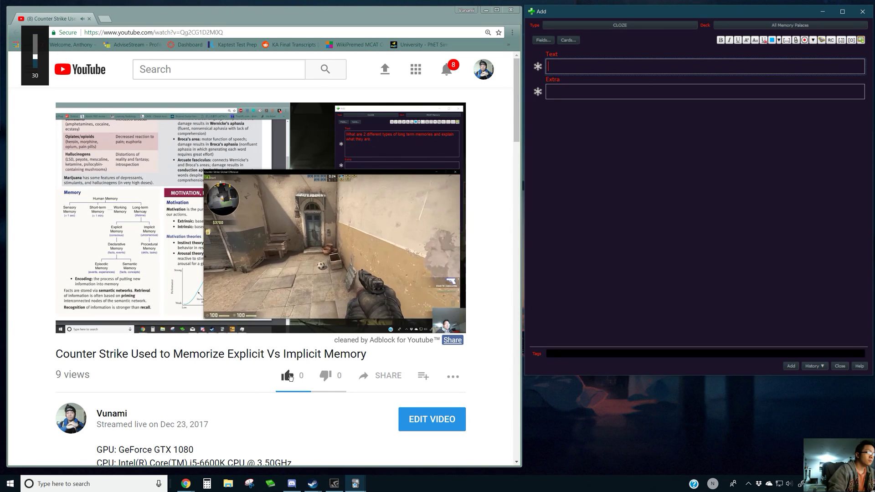
{"action": "left_click", "coordinate": [289, 377]}
{"action": "left_click", "coordinate": [641, 67]}
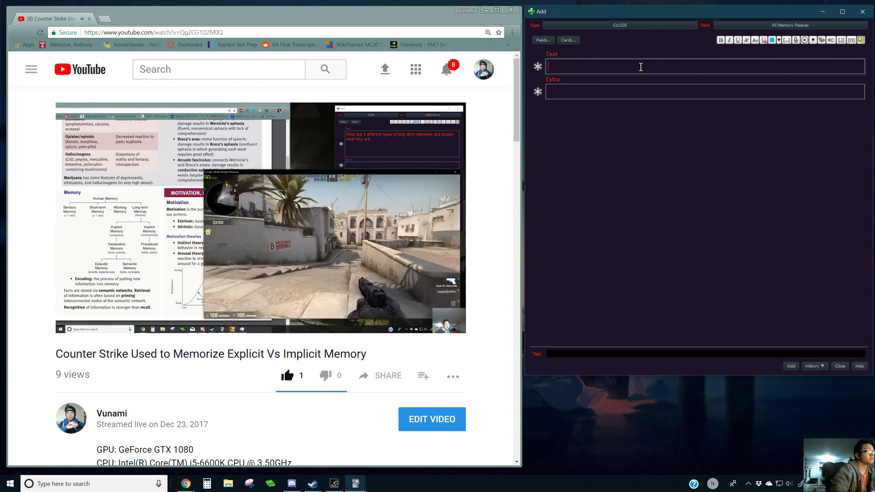
Set the video's playback speed to 1.5.
{"action": "left_click", "coordinate": [401, 322]}
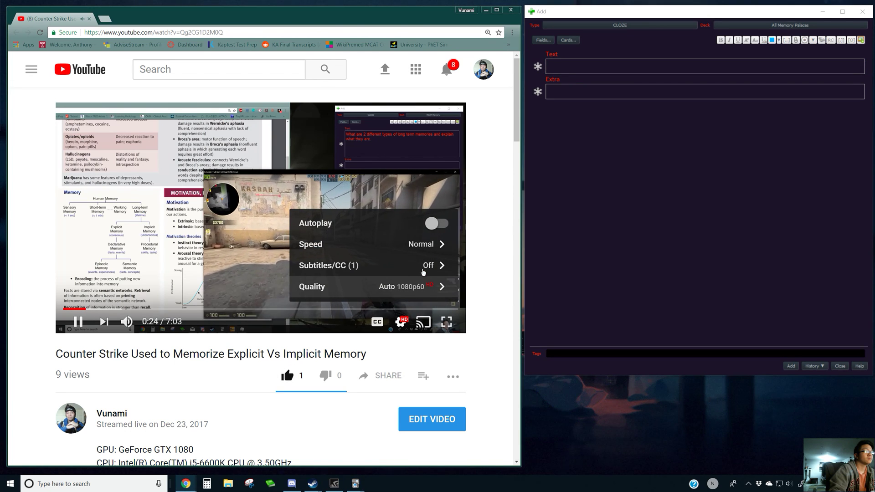
{"action": "left_click", "coordinate": [424, 245]}
{"action": "scroll", "coordinate": [402, 204], "scroll_direction": "down", "scroll_amount": 3}
{"action": "scroll", "coordinate": [401, 204], "scroll_direction": "up", "scroll_amount": 3}
{"action": "left_click", "coordinate": [415, 266]}
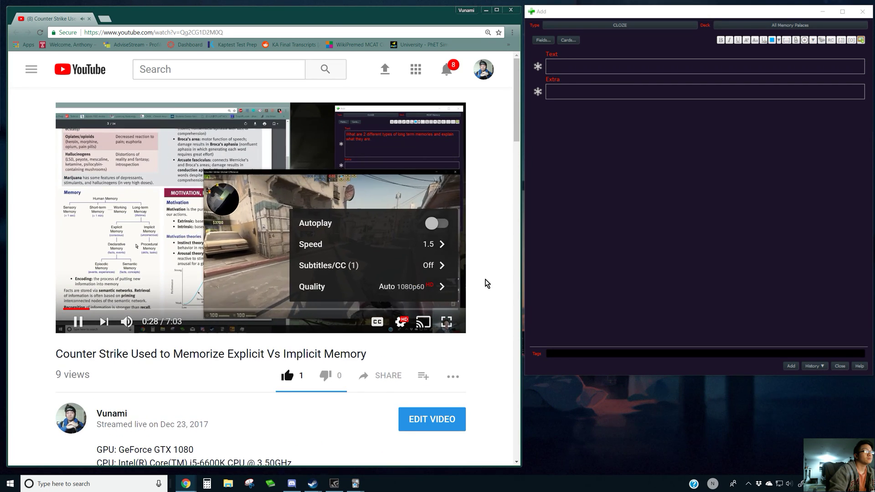
Write the prompt "Episodic Memory is (implicit/explicit)" in the Text field, with the answer "explicit" below it after a blank line.
{"action": "left_click", "coordinate": [619, 68]}
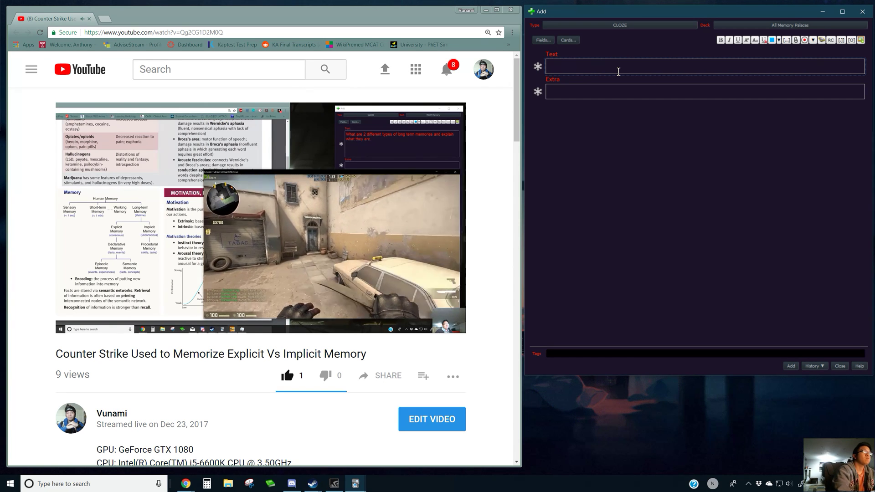
{"action": "type", "text": "Is"}
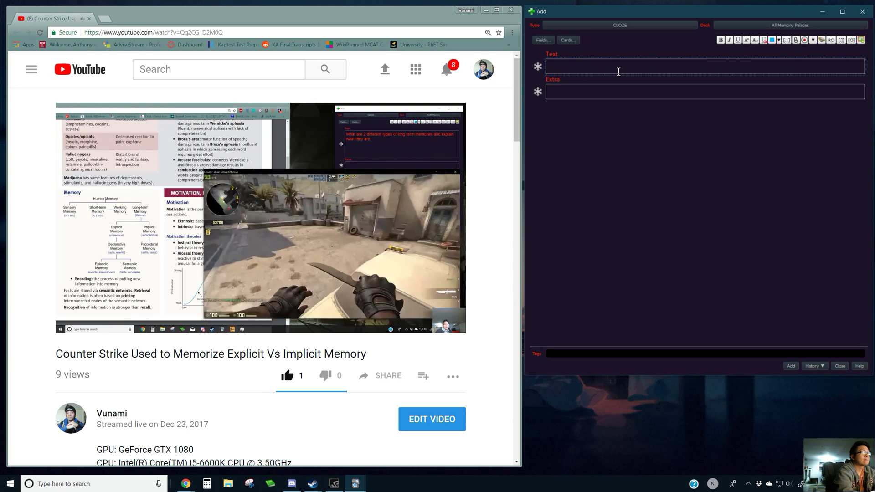
{"action": "type", "text": "Episod"}
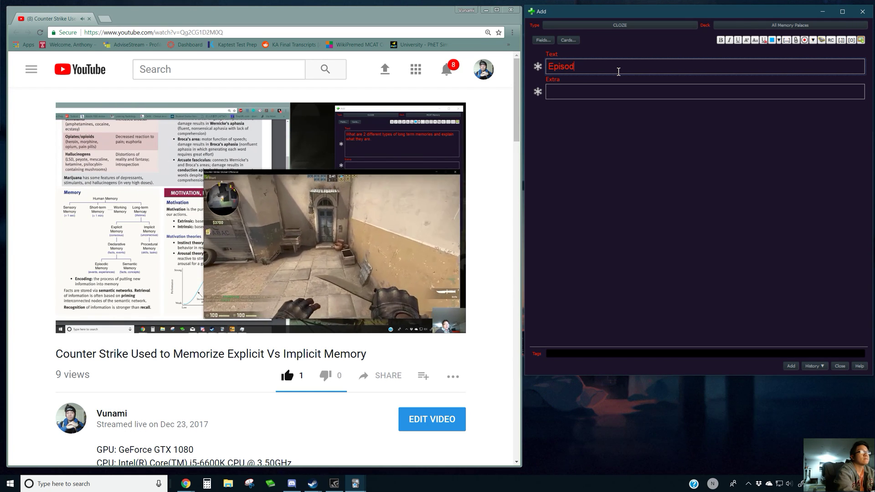
{"action": "type", "text": "ic Memory is (implicit/explicit"}
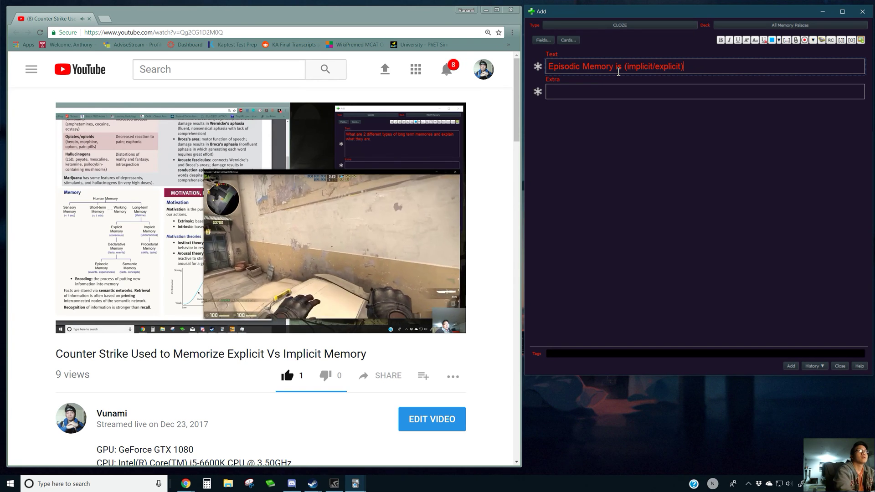
{"action": "key", "text": "Return"}
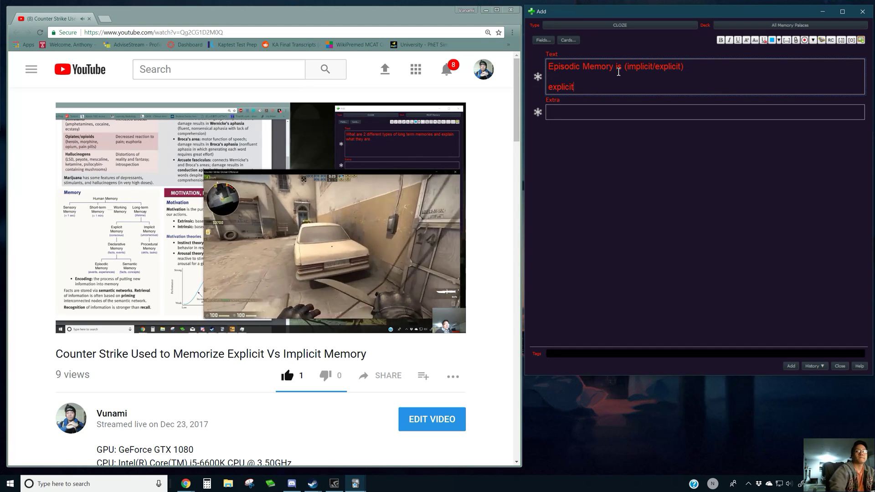
Turn the answer "explicit" into a c1 cloze and add the episodic memory note to the deck.
{"action": "key", "text": "shift+Home"}
{"action": "key", "text": "ctrl+shift+c"}
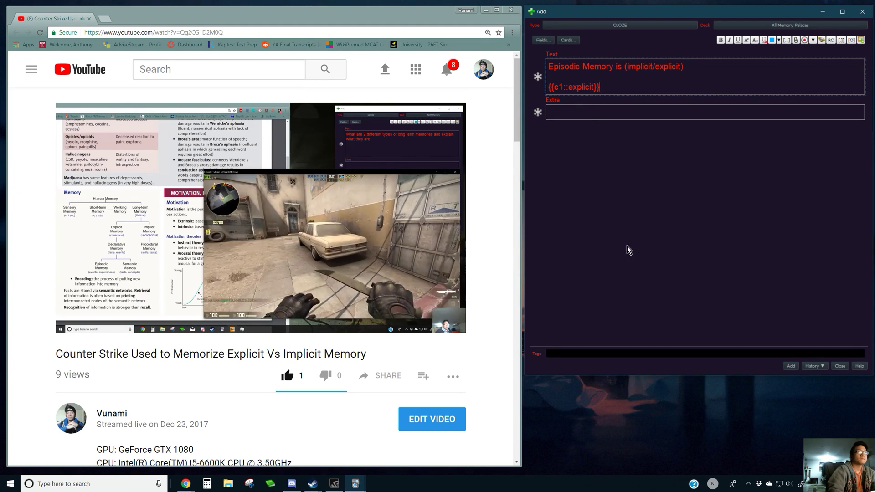
{"action": "left_click", "coordinate": [791, 367]}
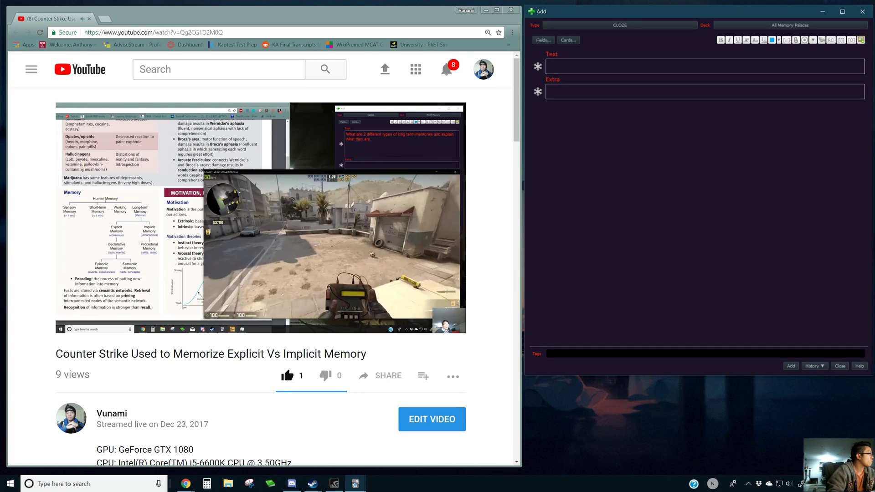
Write the heading "4 stages of cognitive development by Piaget:" in the new note's Text field, followed by a blank line.
{"action": "key", "text": "alt+Tab"}
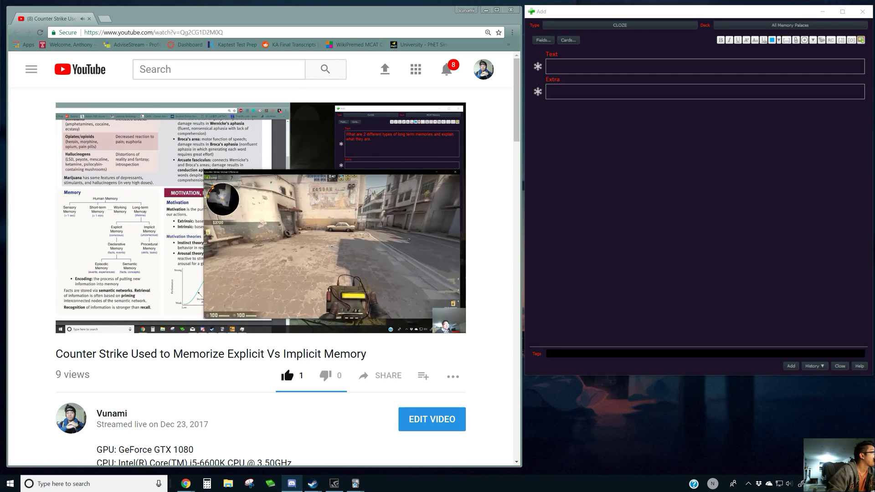
{"action": "left_click", "coordinate": [655, 66]}
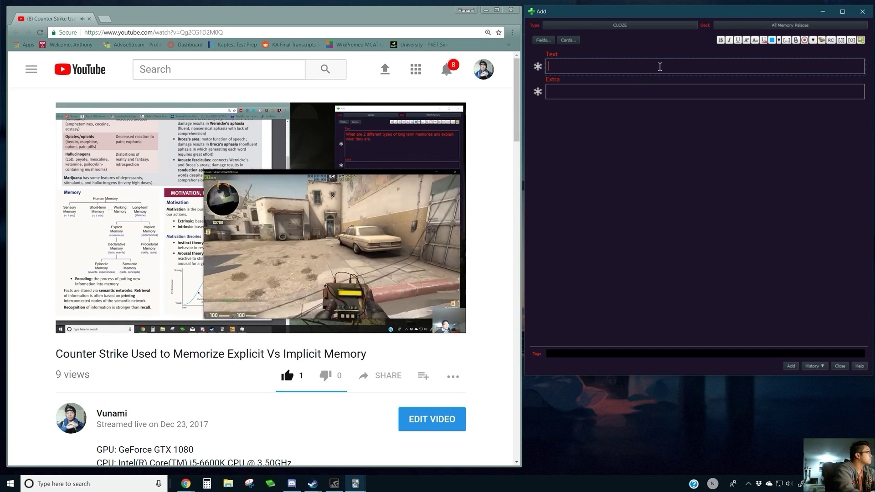
{"action": "type", "text": "4 sta"}
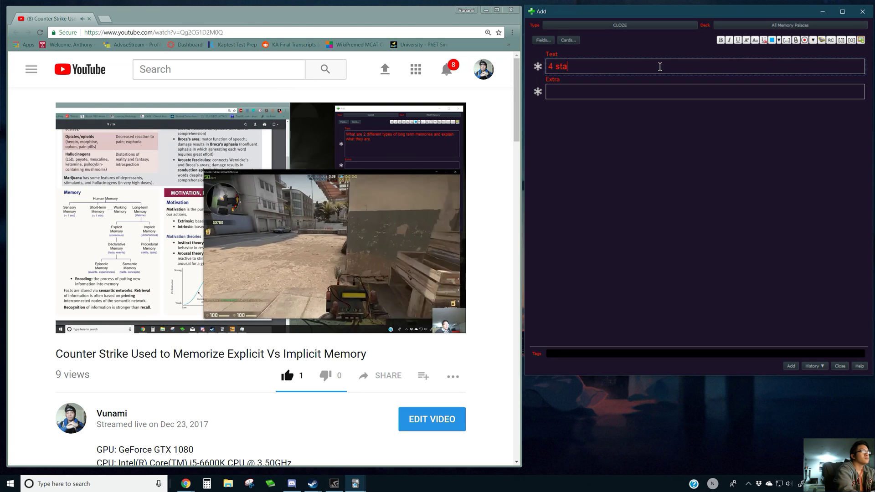
{"action": "type", "text": "ges of cogni"}
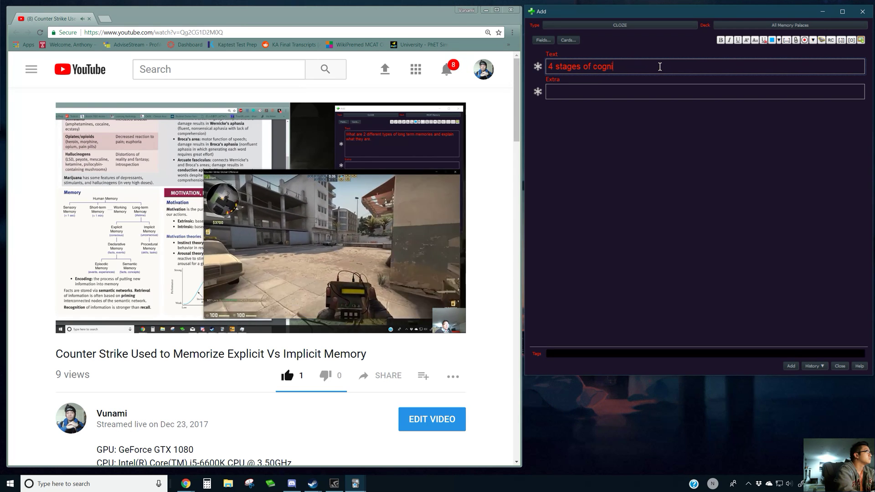
{"action": "type", "text": "tive development"}
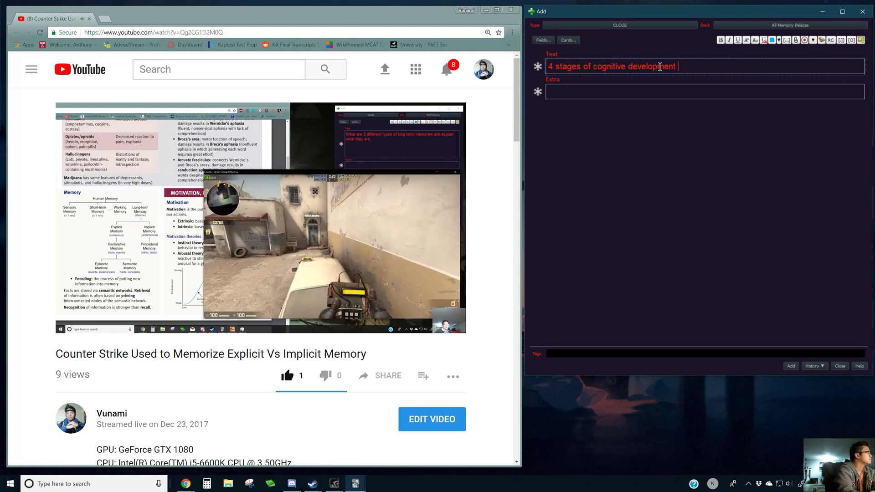
{"action": "type", "text": " from"}
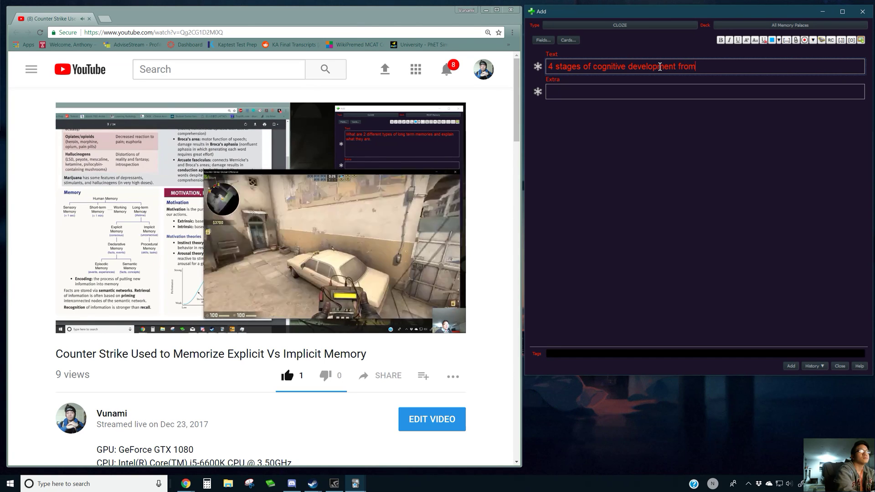
{"action": "key", "text": "BackSpace"}
{"action": "key", "text": "BackSpace"}
{"action": "key", "text": "BackSpace"}
{"action": "key", "text": "BackSpace"}
{"action": "type", "text": "by Pia"}
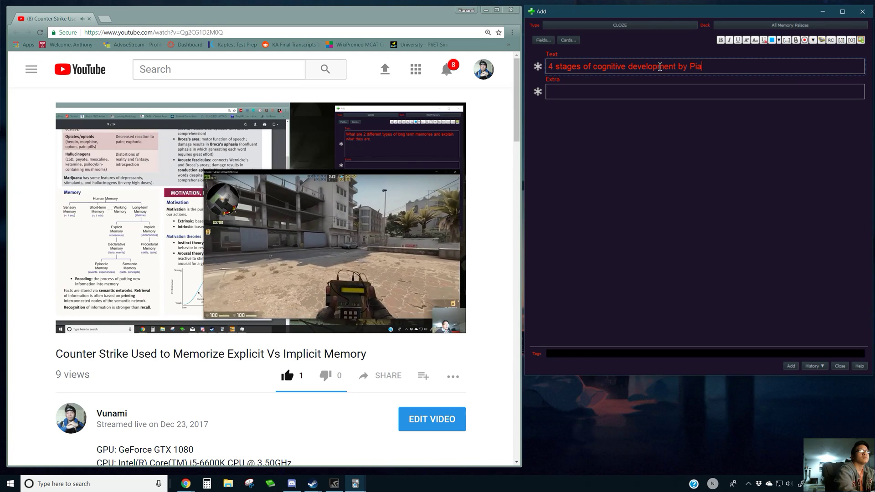
{"action": "type", "text": "get:"}
{"action": "key", "text": "Return"}
{"action": "key", "text": "Return"}
List the stages "Sensorimotor", "Pre-operational", "Concrete Operational" and "Formal Operational" under the heading, separated by blank lines.
{"action": "type", "text": "Sensorim"}
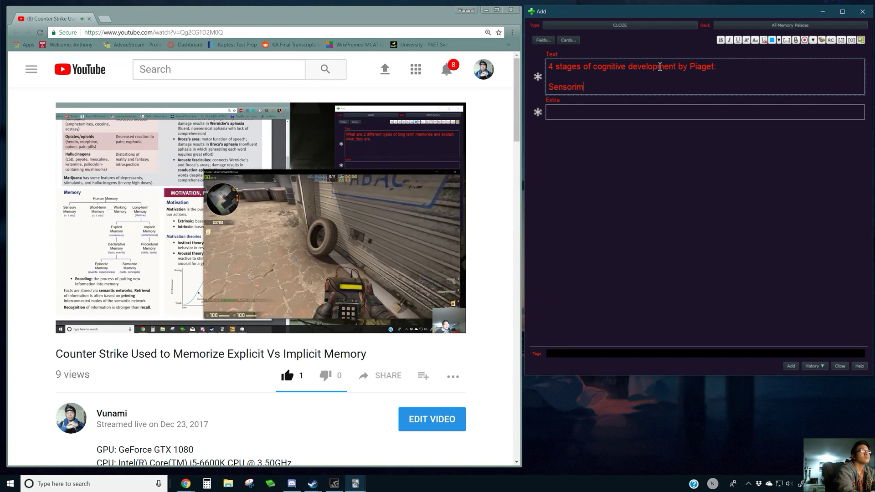
{"action": "type", "text": "otor"}
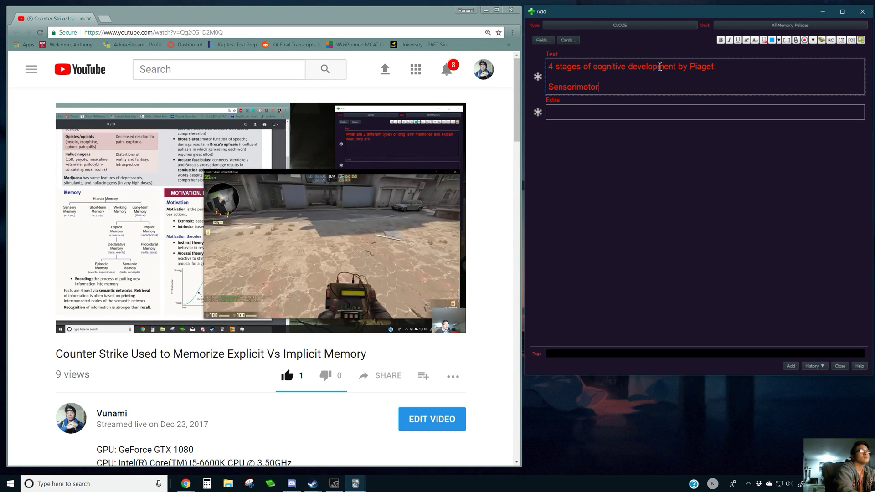
{"action": "key", "text": "Return"}
{"action": "key", "text": "Return"}
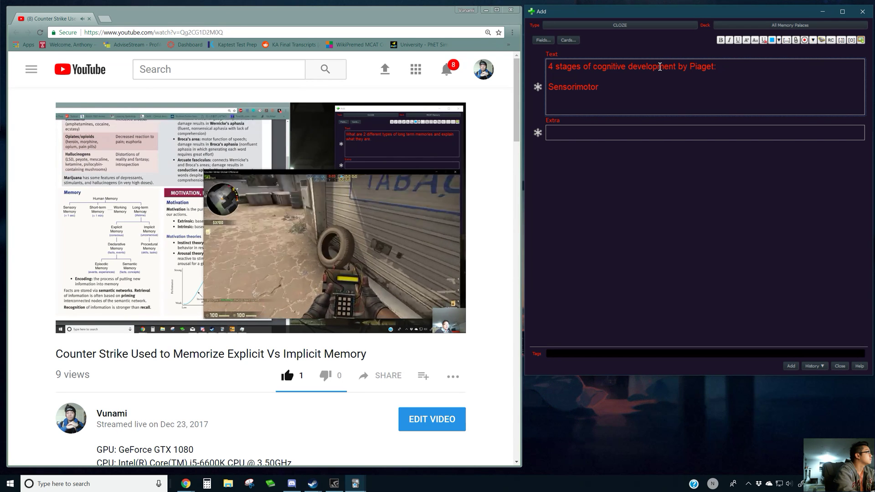
{"action": "type", "text": "P"}
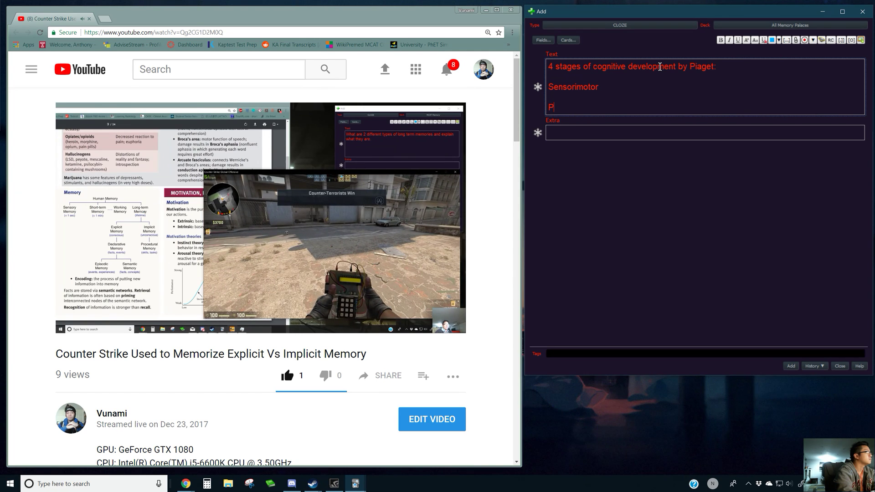
{"action": "type", "text": "re-operational"}
{"action": "key", "text": "Return"}
{"action": "key", "text": "Return"}
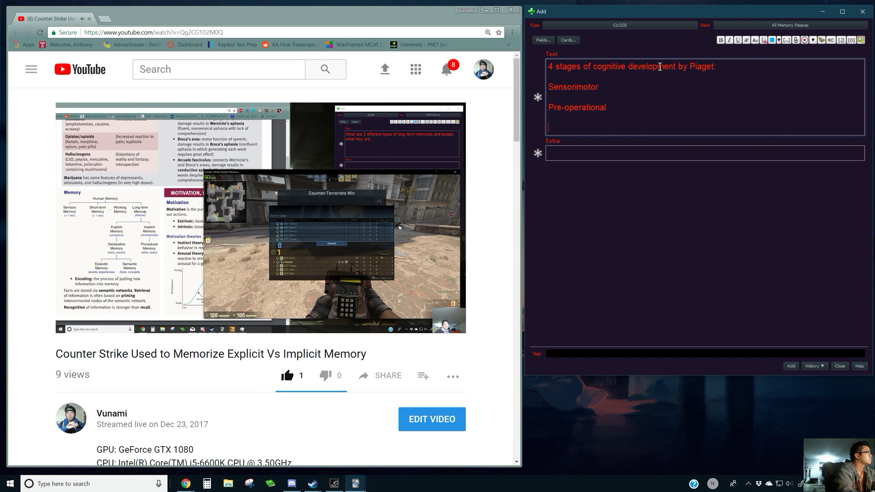
{"action": "type", "text": "Concre"}
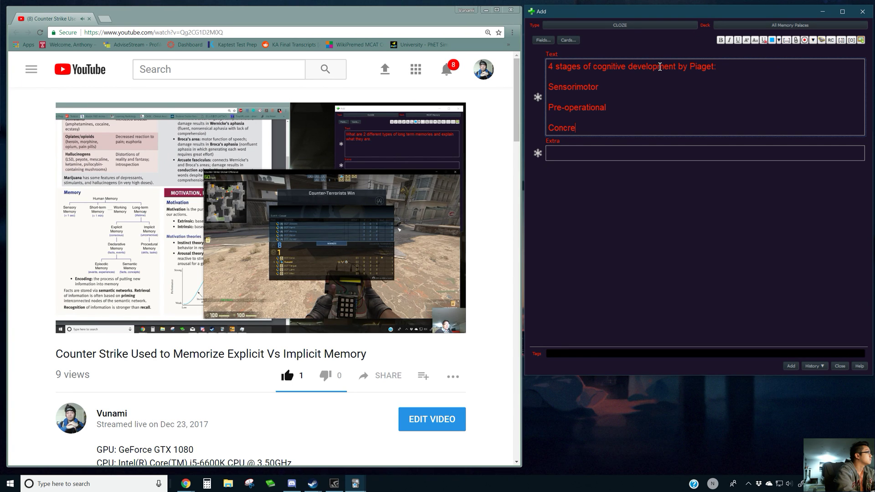
{"action": "type", "text": "te Operational"}
{"action": "key", "text": "Return"}
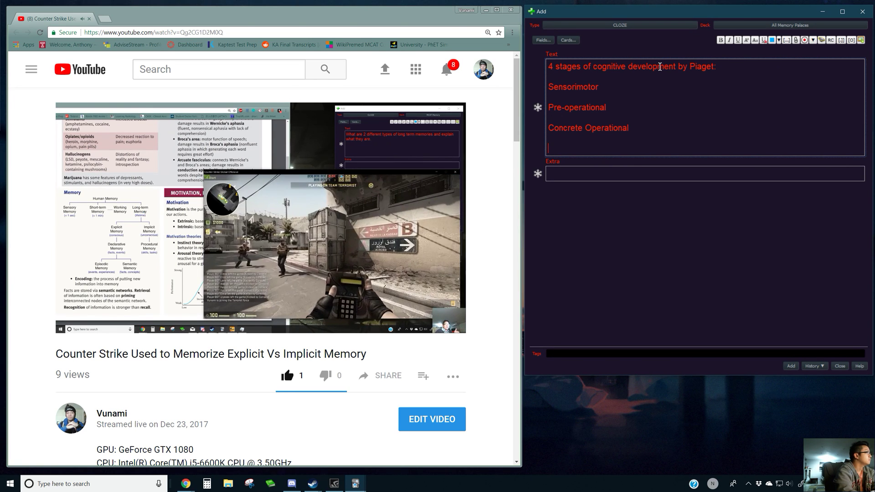
{"action": "type", "text": "Formal Operational"}
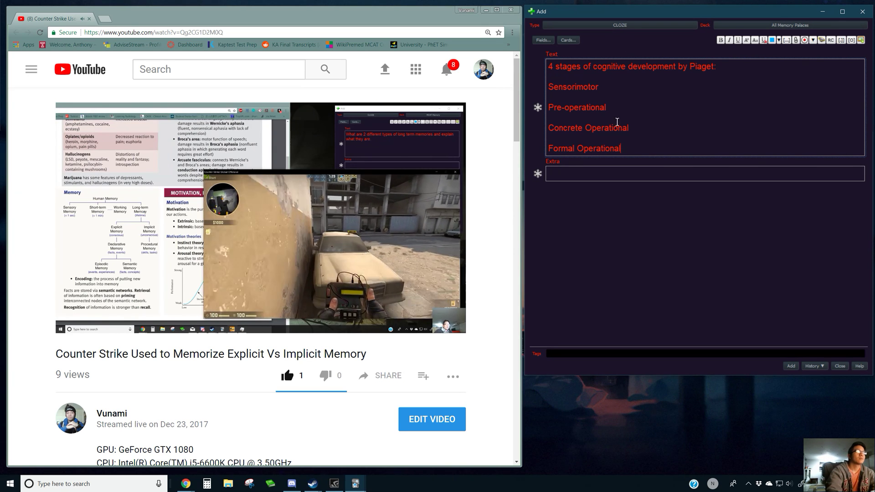
Turn the four listed stages into a single c1 cloze and add the Piaget note to the deck.
{"action": "left_click_drag", "start_coordinate": [639, 149], "coordinate": [555, 95]}
{"action": "key", "text": "ctrl+shift+c"}
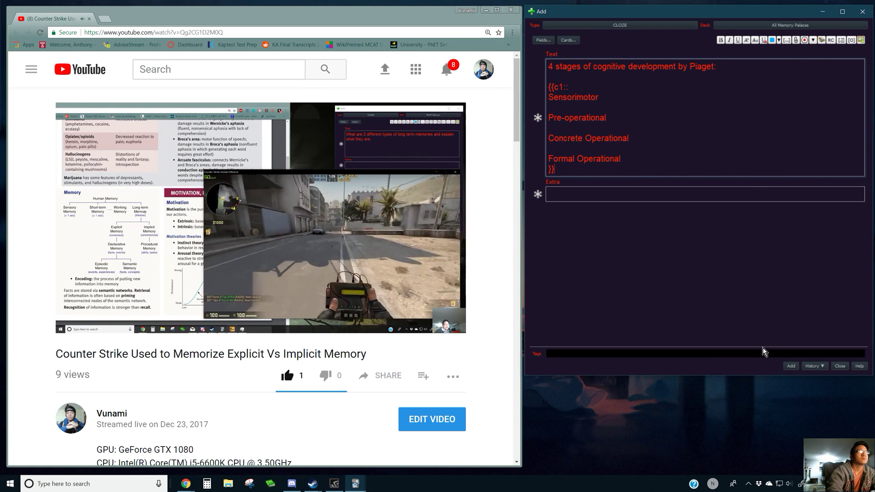
{"action": "left_click", "coordinate": [792, 366]}
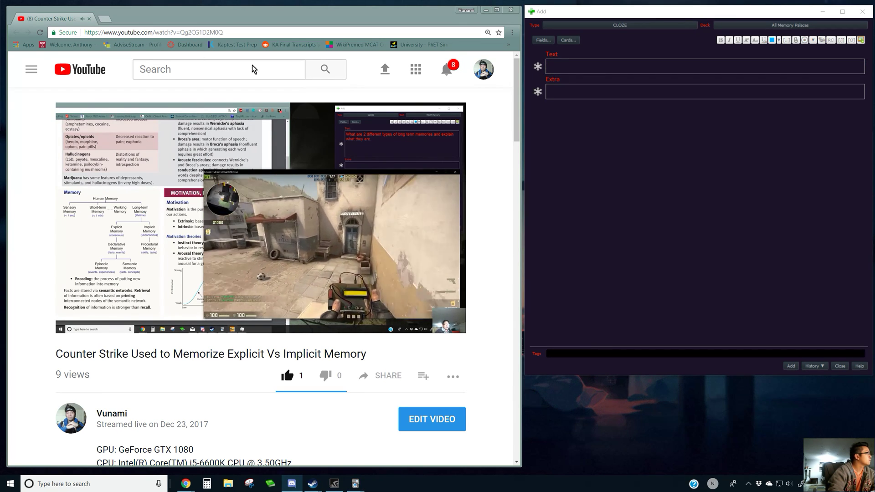
Write "7 Universal Emotions" in the Text field of the new note.
{"action": "left_click", "coordinate": [584, 69]}
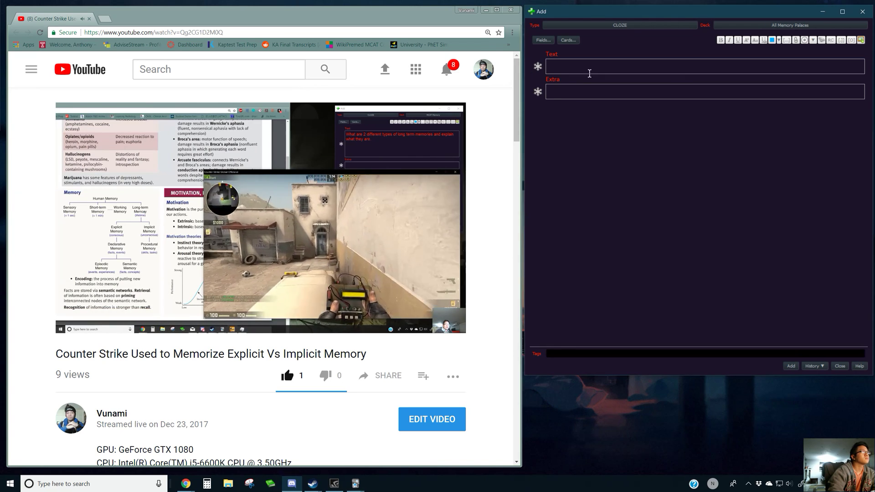
{"action": "type", "text": "7"}
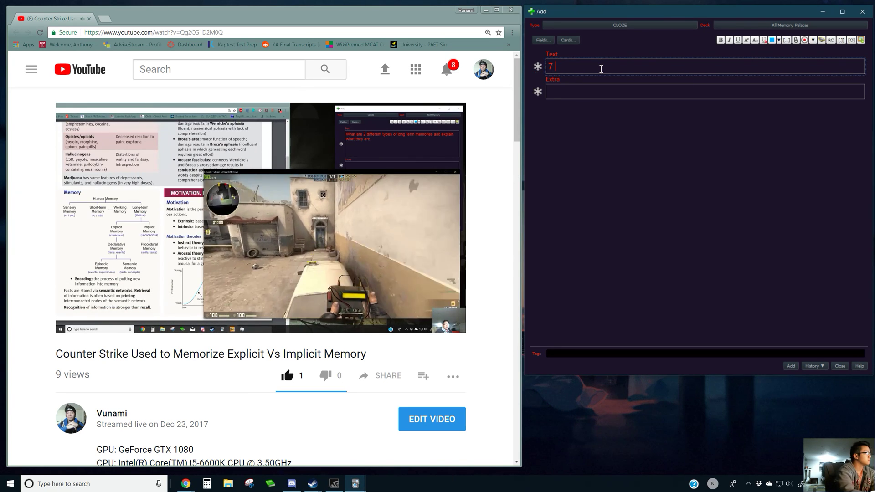
{"action": "type", "text": " Universal Emotions"}
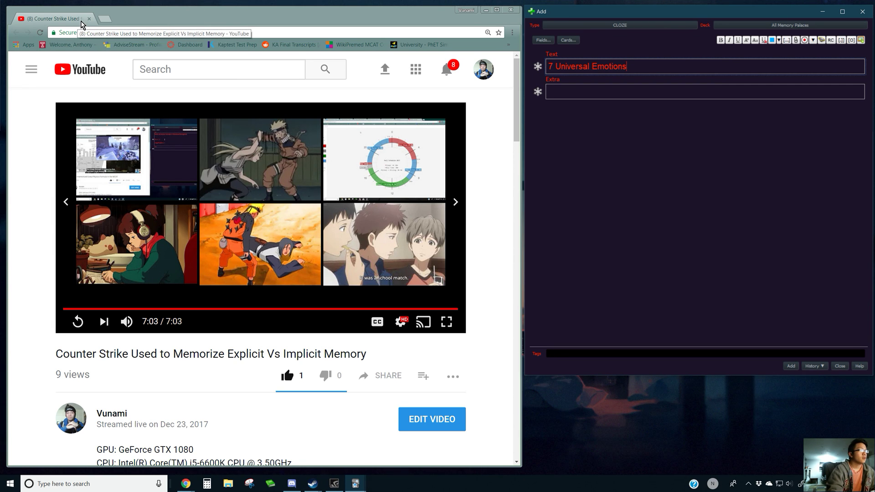
Close the browser tab with the finished Explicit Vs Implicit Memory video.
{"action": "mouse_move", "coordinate": [132, 18]}
{"action": "left_mouse_down"}
{"action": "mouse_move", "coordinate": [152, 23]}
{"action": "mouse_move", "coordinate": [128, 20]}
{"action": "mouse_move", "coordinate": [134, 23]}
{"action": "left_mouse_up"}
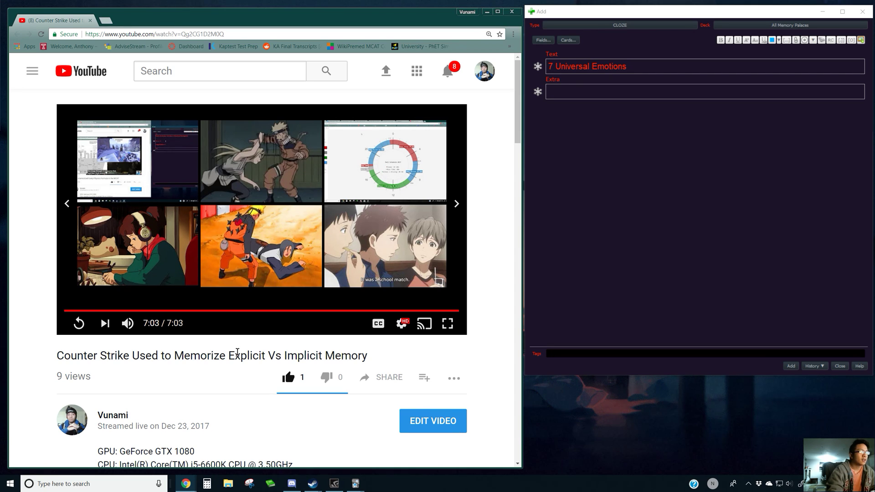
{"action": "left_click_drag", "start_coordinate": [176, 356], "coordinate": [387, 357]}
{"action": "left_click", "coordinate": [377, 361]}
{"action": "left_click", "coordinate": [90, 20]}
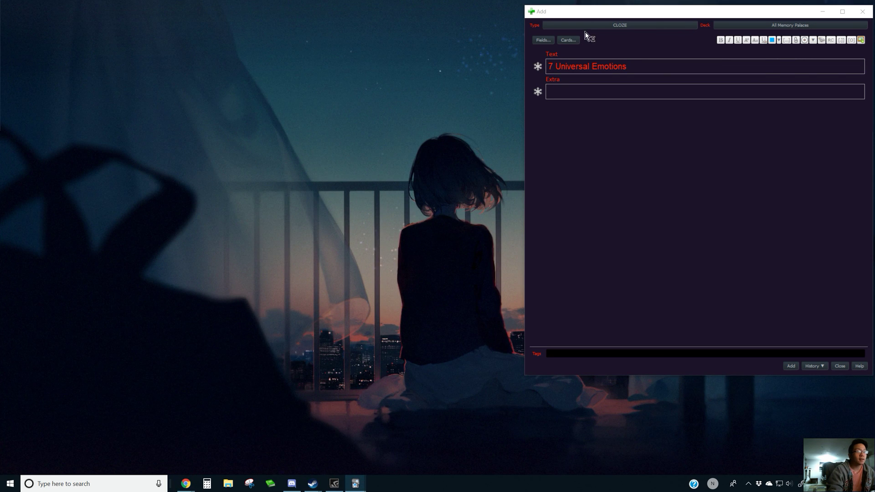
Move the Add window slightly lower on the desktop.
{"action": "mouse_move", "coordinate": [638, 12]}
{"action": "left_mouse_down"}
{"action": "mouse_move", "coordinate": [617, 22]}
{"action": "mouse_move", "coordinate": [634, 20]}
{"action": "left_mouse_up"}
{"action": "left_click", "coordinate": [392, 266]}
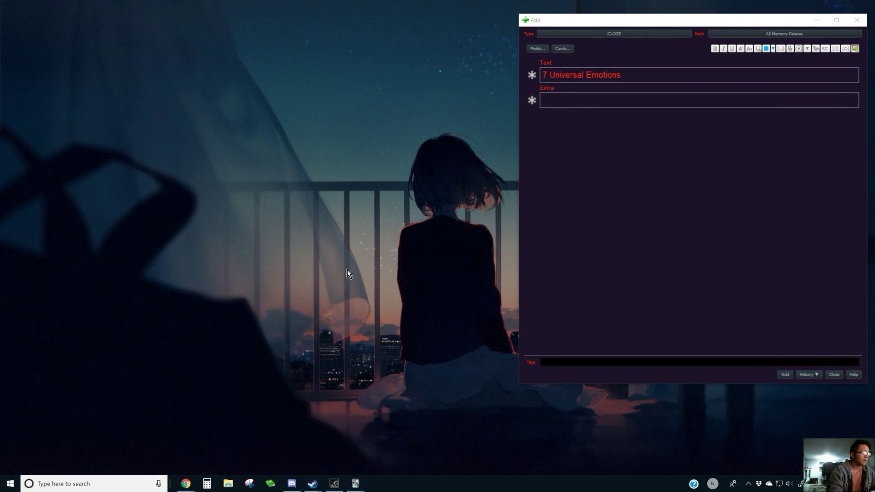
{"action": "left_click_drag", "start_coordinate": [628, 21], "coordinate": [633, 21]}
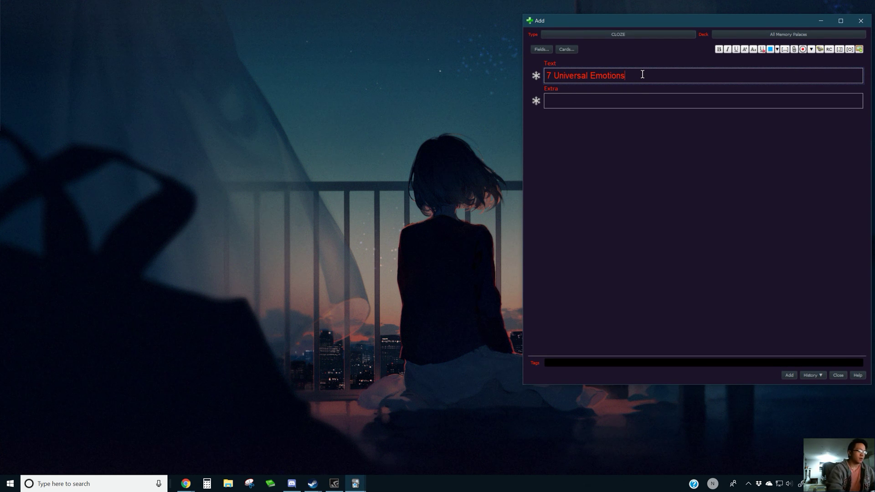
End the "7 Universal Emotions" heading with a colon and list "Surprise" and "Sad" below it, separated by blank lines.
{"action": "type", "text": ":"}
{"action": "key", "text": "Return"}
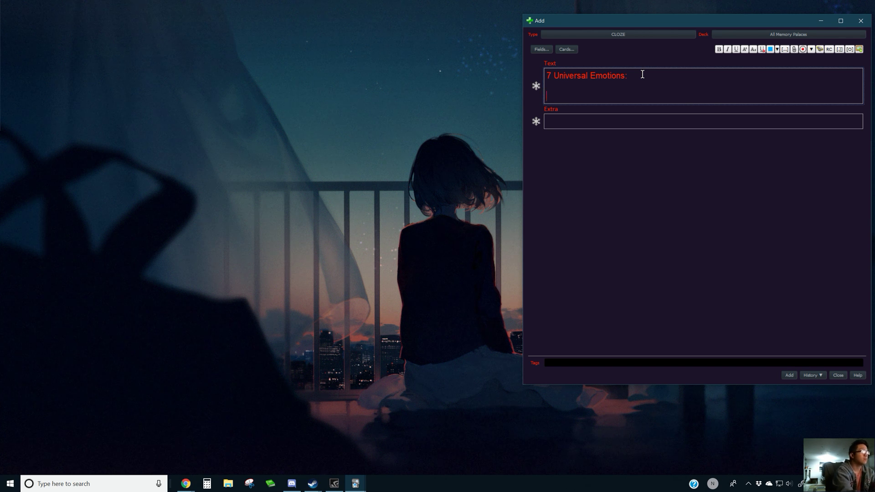
{"action": "type", "text": "Surp"}
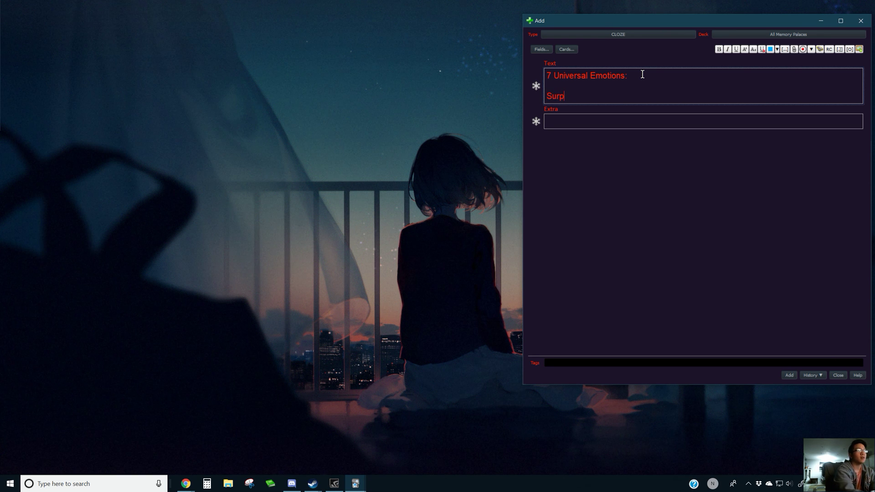
{"action": "type", "text": "rise"}
{"action": "key", "text": "Return"}
{"action": "key", "text": "Return"}
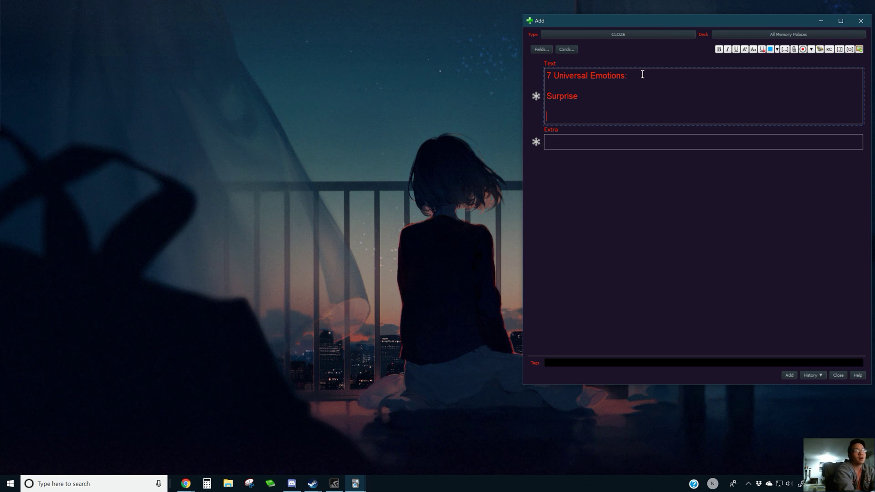
{"action": "type", "text": "sad"}
{"action": "key", "text": "BackSpace"}
{"action": "key", "text": "BackSpace"}
{"action": "key", "text": "BackSpace"}
{"action": "type", "text": "Sad"}
{"action": "key", "text": "Return"}
{"action": "key", "text": "Return"}
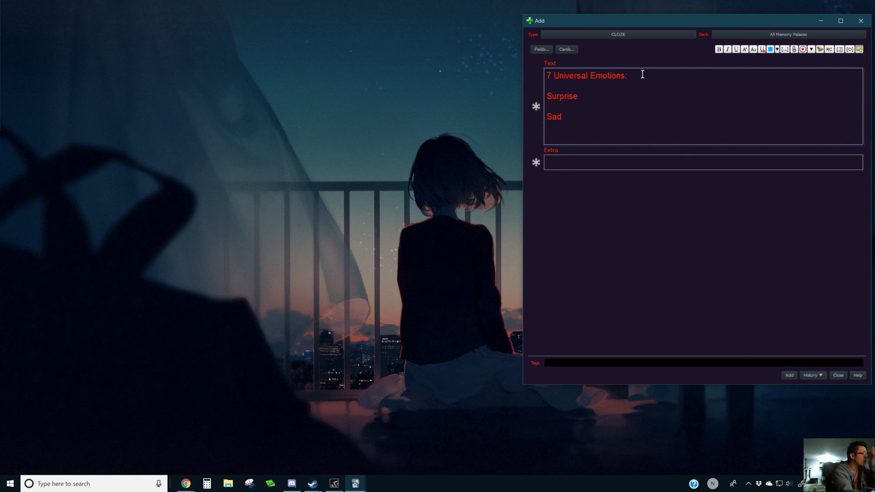
Add "Happy" and "Angry" to the list of emotions, separated by a blank line.
{"action": "type", "text": "Happy"}
{"action": "key", "text": "Return"}
{"action": "key", "text": "Return"}
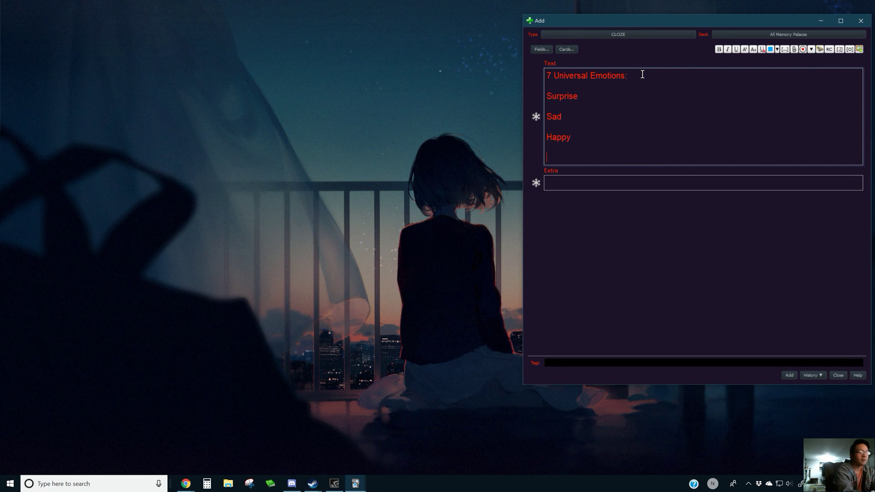
{"action": "type", "text": "Angry"}
{"action": "key", "text": "Return"}
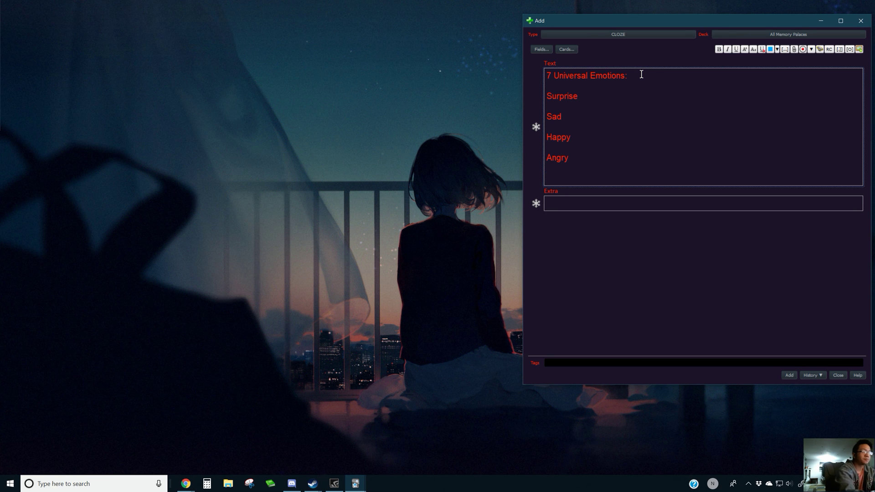
{"action": "left_click", "coordinate": [591, 99]}
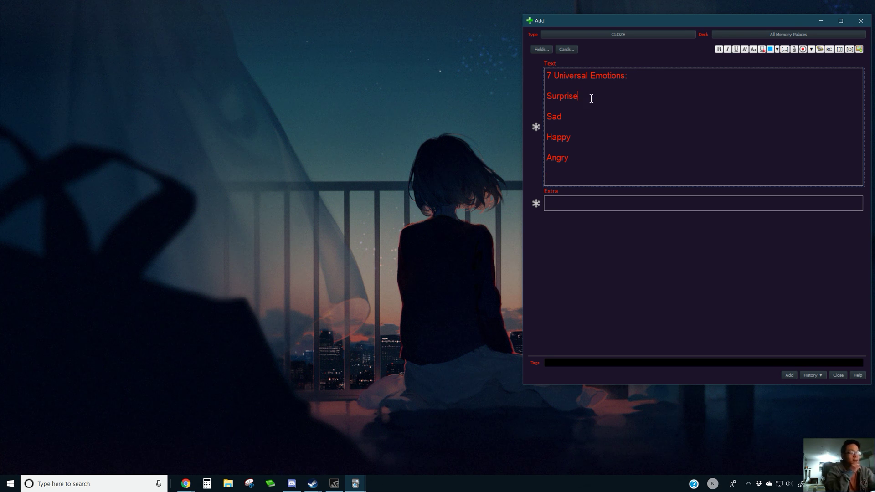
{"action": "left_click", "coordinate": [569, 118]}
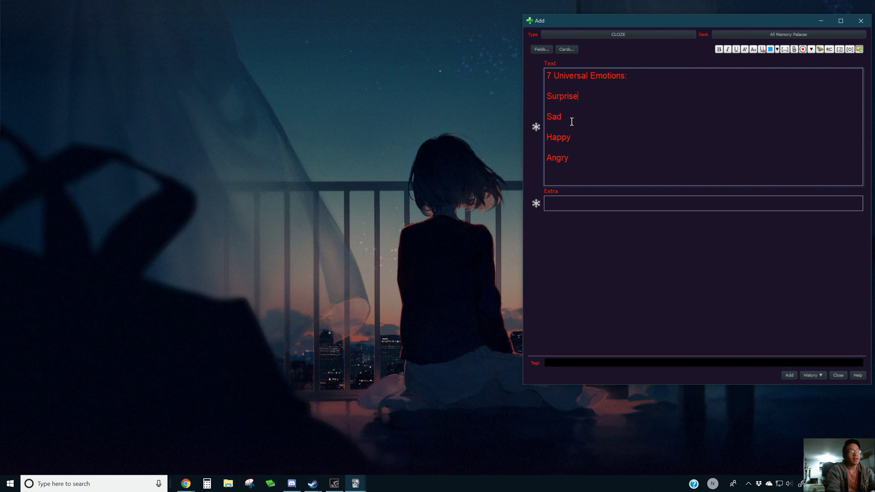
{"action": "left_click", "coordinate": [586, 135]}
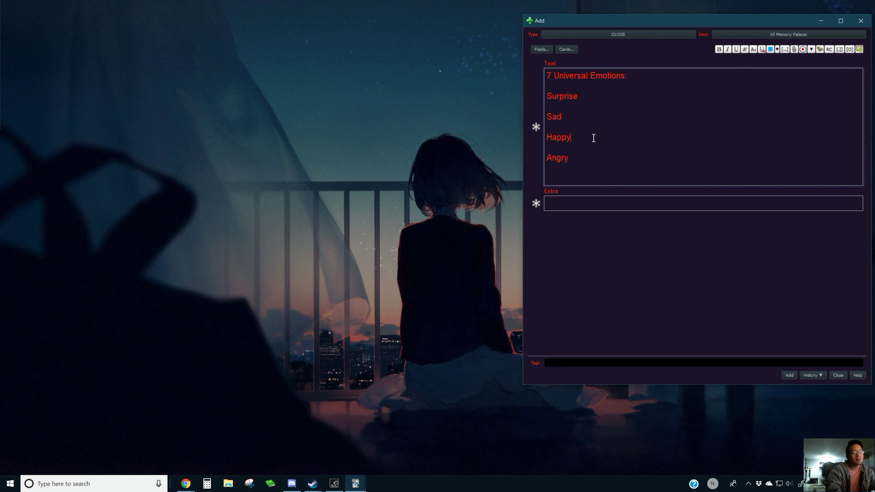
{"action": "left_click", "coordinate": [590, 179]}
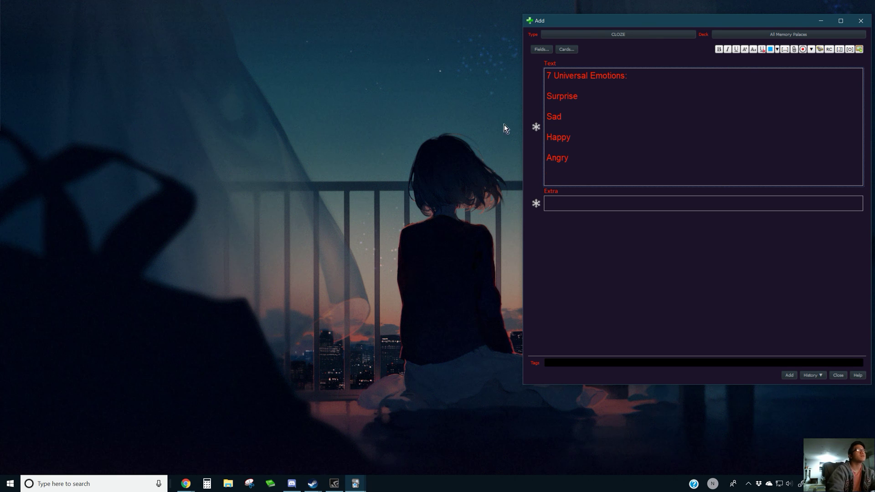
{"action": "key", "text": "alt+Tab"}
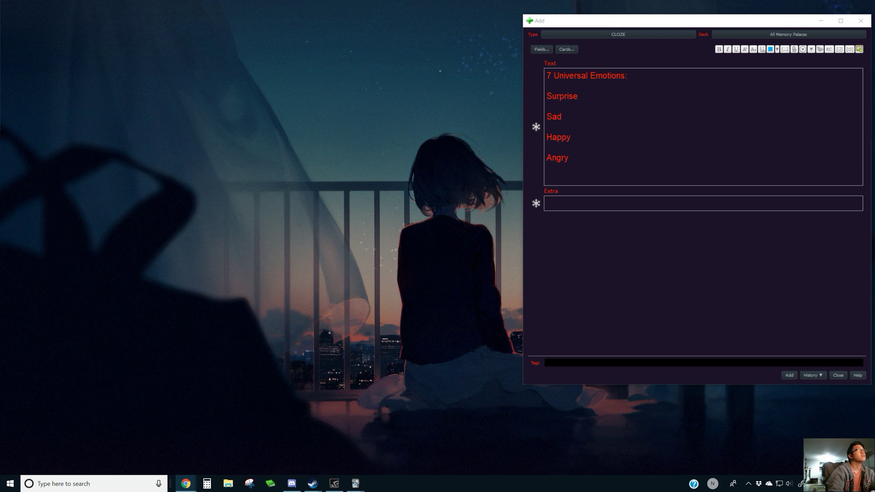
Add "Disgust" below "Angry" in the emotions list, followed by a blank line.
{"action": "left_click", "coordinate": [586, 175]}
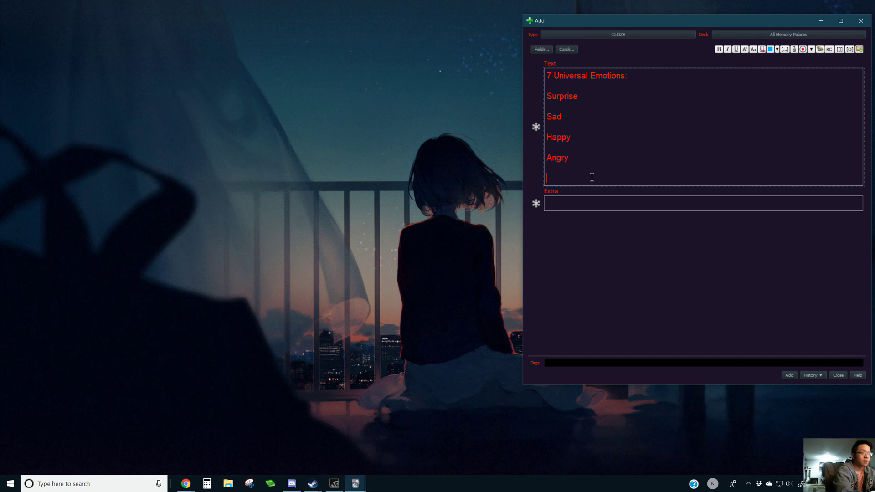
{"action": "type", "text": "Disgust"}
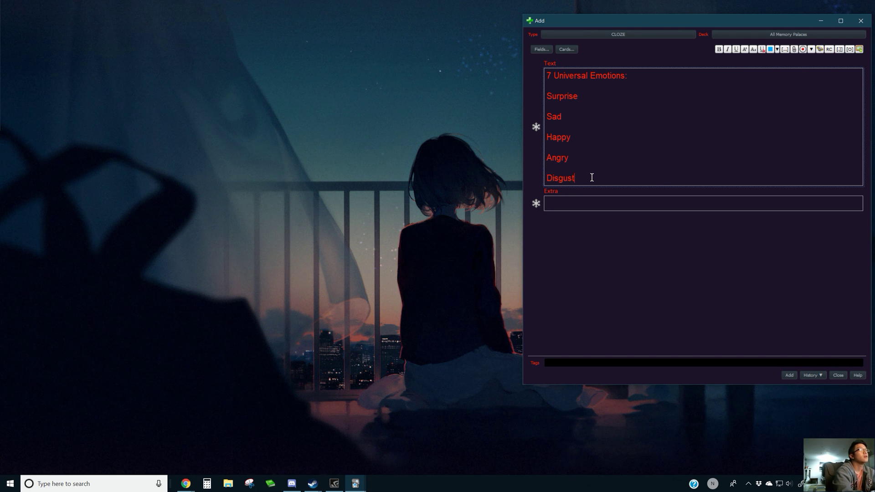
{"action": "key", "text": "Return"}
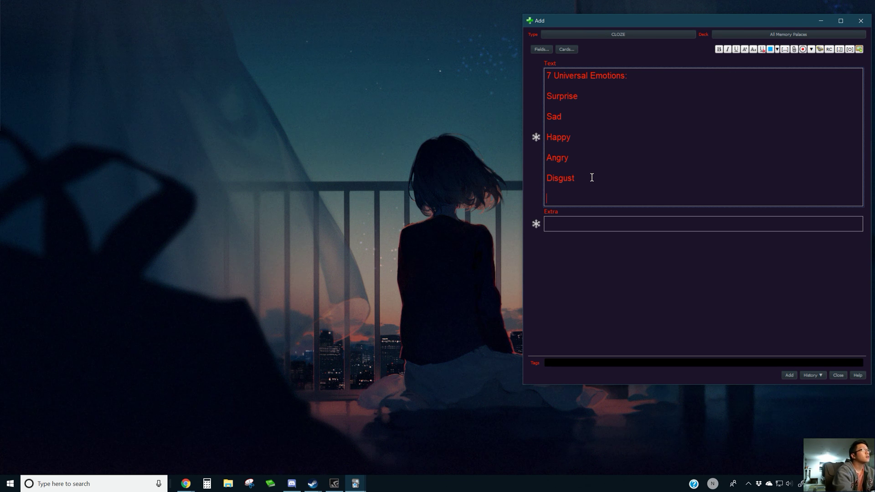
Change the list entry "Happy" to "Happiness".
{"action": "left_click", "coordinate": [581, 142]}
{"action": "key", "text": "BackSpace"}
{"action": "type", "text": "iness"}
{"action": "key", "text": "Down"}
{"action": "key", "text": "Down"}
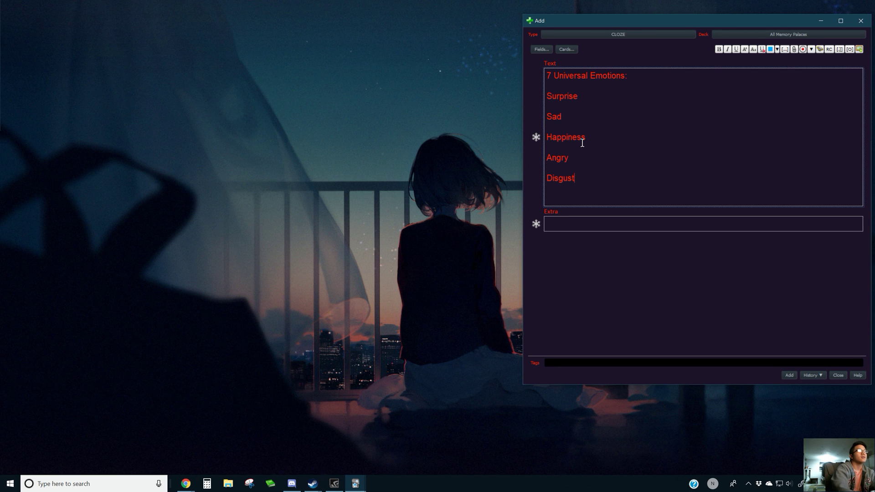
Add "Contempt" with a capital C below "Disgust", followed by a blank line.
{"action": "key", "text": "Down"}
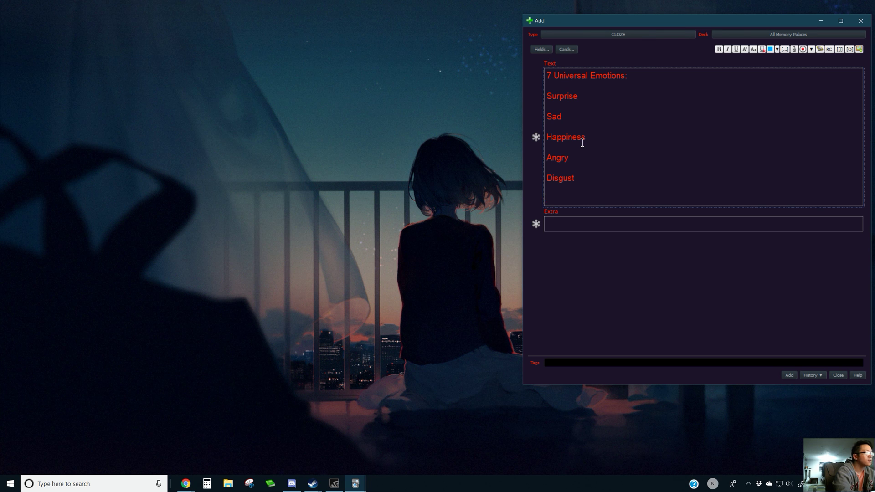
{"action": "type", "text": "contempt"}
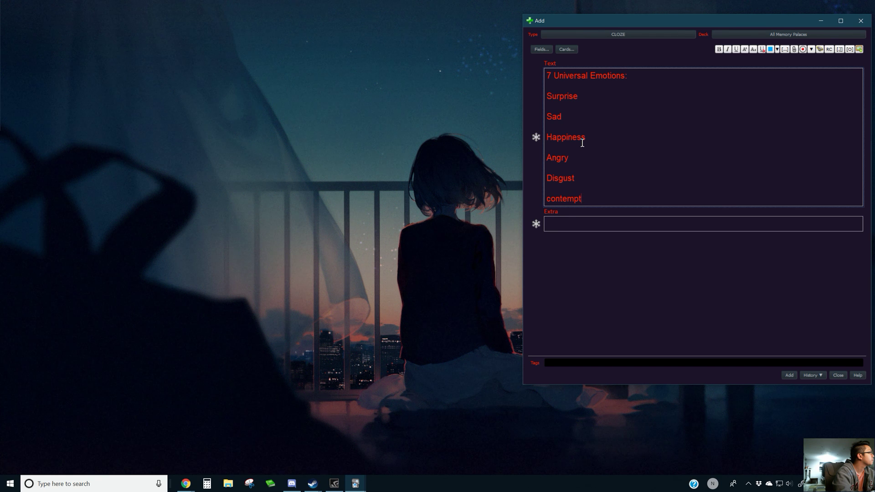
{"action": "key", "text": "Return"}
{"action": "key", "text": "Return"}
{"action": "key", "text": "BackSpace"}
{"action": "key", "text": "BackSpace"}
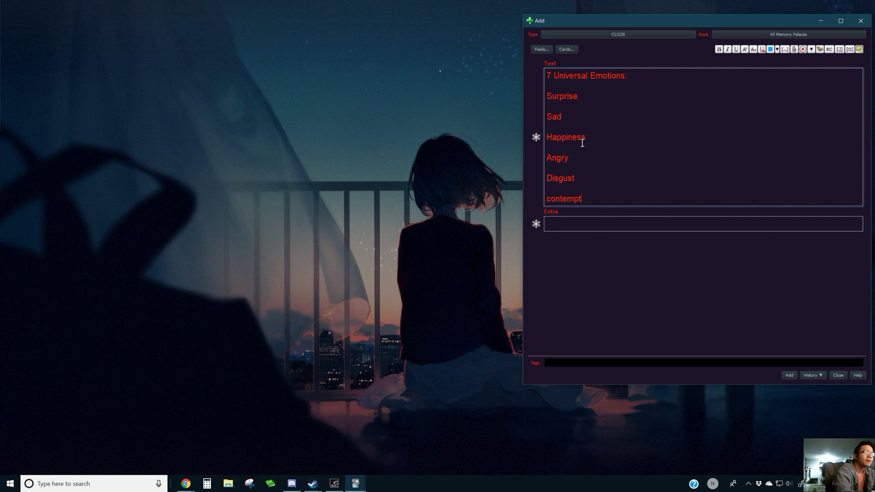
{"action": "key", "text": "Home"}
{"action": "key", "text": "Delete"}
{"action": "type", "text": "C"}
{"action": "key", "text": "End"}
{"action": "key", "text": "Return"}
{"action": "key", "text": "Return"}
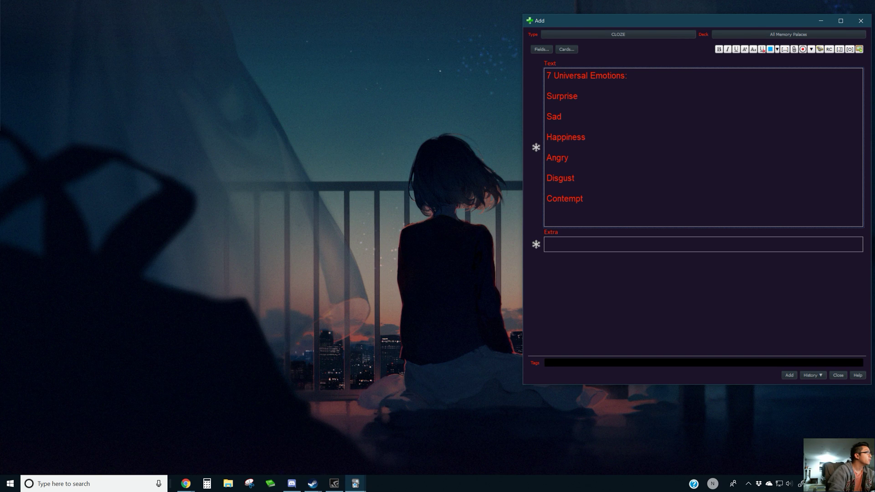
Add "Fear" as the last entry of the emotions list.
{"action": "key", "text": "alt+Tab"}
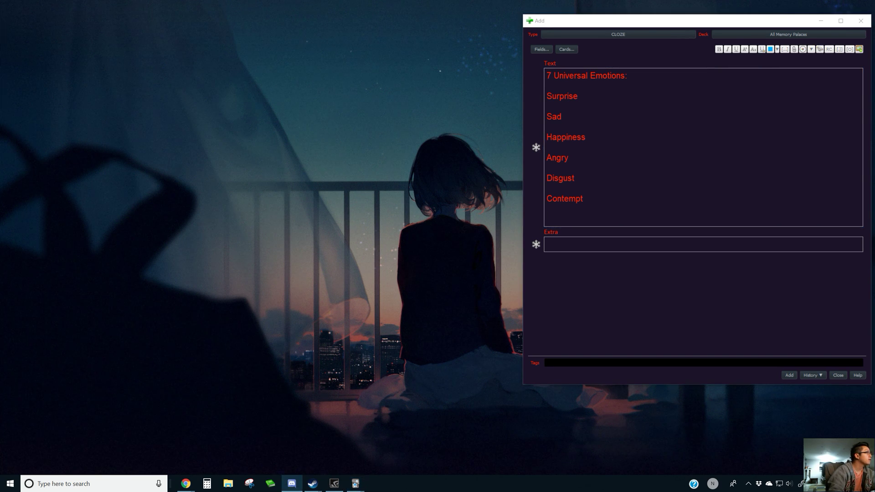
{"action": "left_click", "coordinate": [576, 215]}
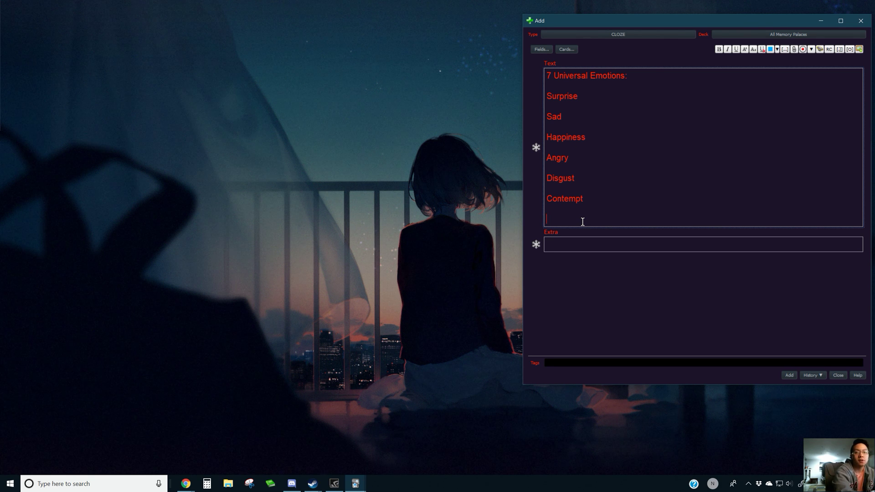
{"action": "type", "text": "Fear"}
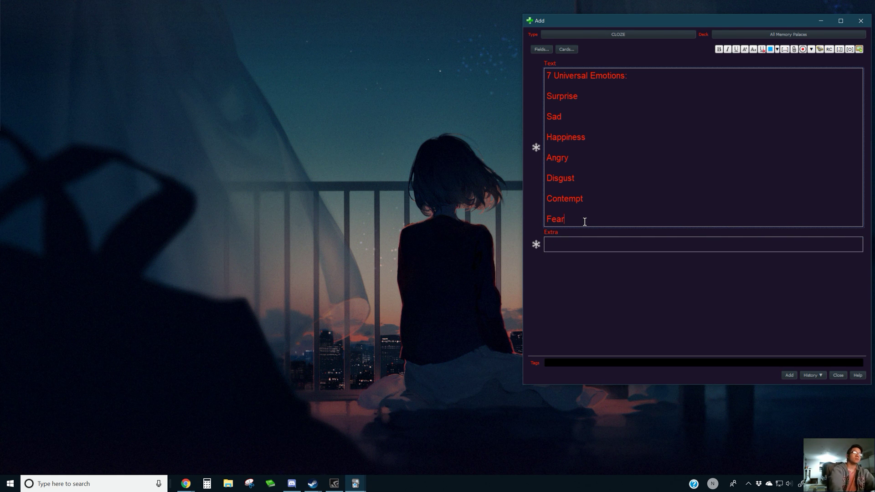
Turn the whole list from "Surprise" to "Fear" into one cloze deletion and add the card.
{"action": "left_click_drag", "start_coordinate": [583, 222], "coordinate": [523, 92]}
{"action": "key", "text": "ctrl+shift+c"}
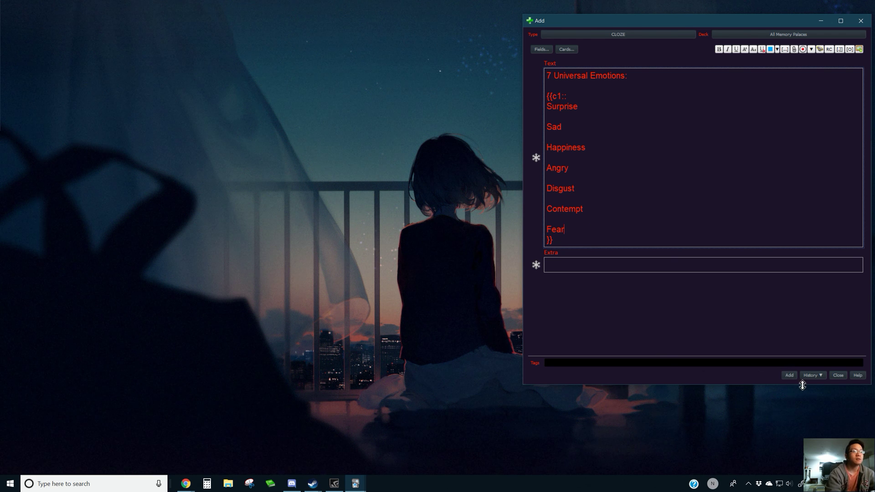
{"action": "left_click", "coordinate": [790, 375]}
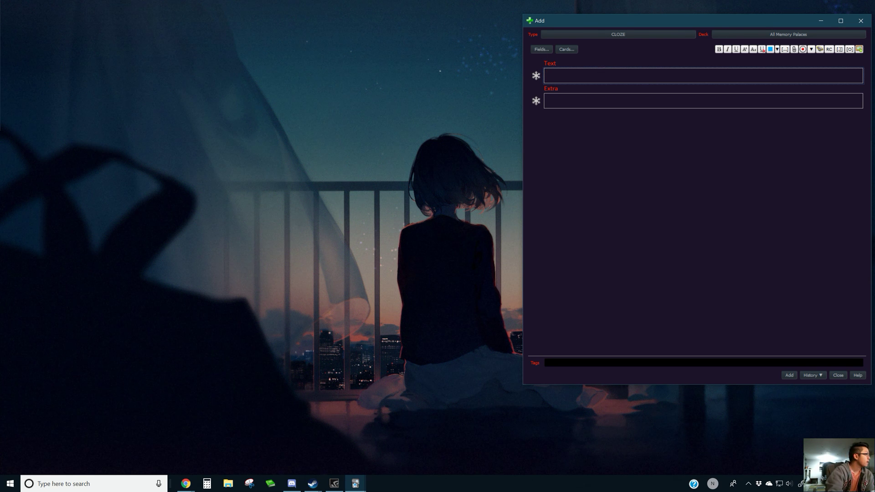
Enter the question "What is a saggital cut?" in the new card's Text field, leaving a blank line below it.
{"action": "key", "text": "alt+Tab"}
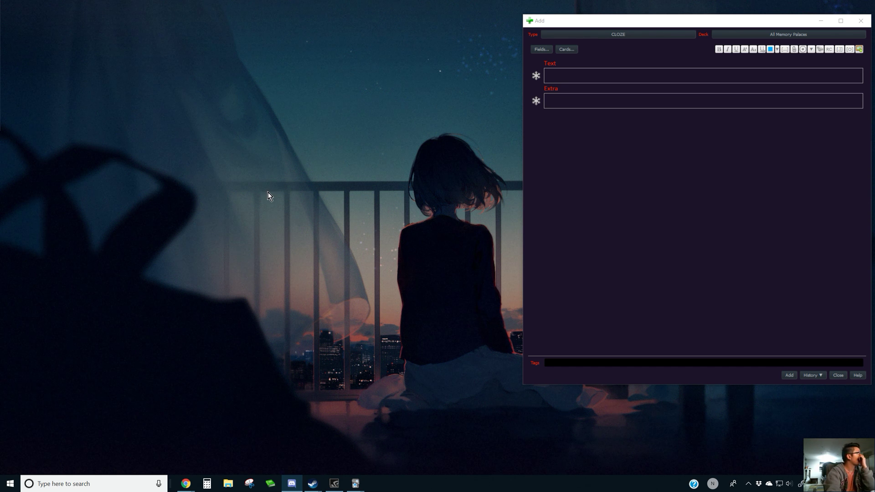
{"action": "left_click", "coordinate": [608, 78]}
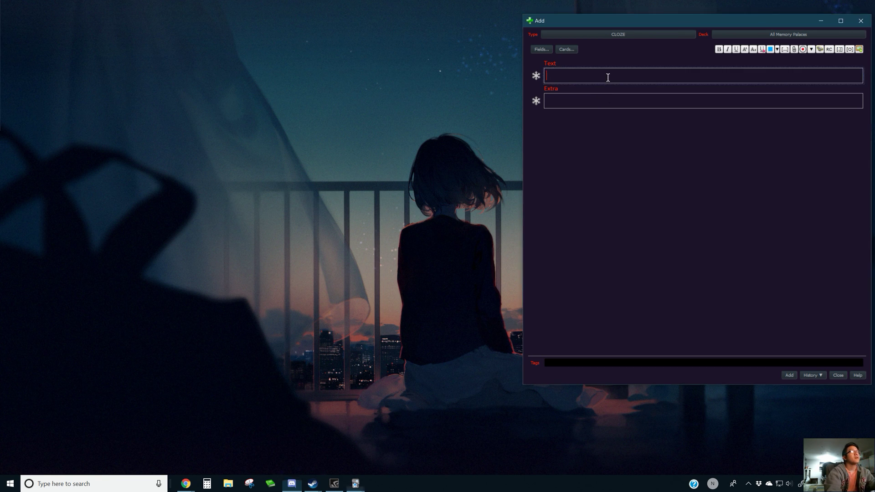
{"action": "type", "text": "What is a saggital cut?"}
{"action": "key", "text": "Return"}
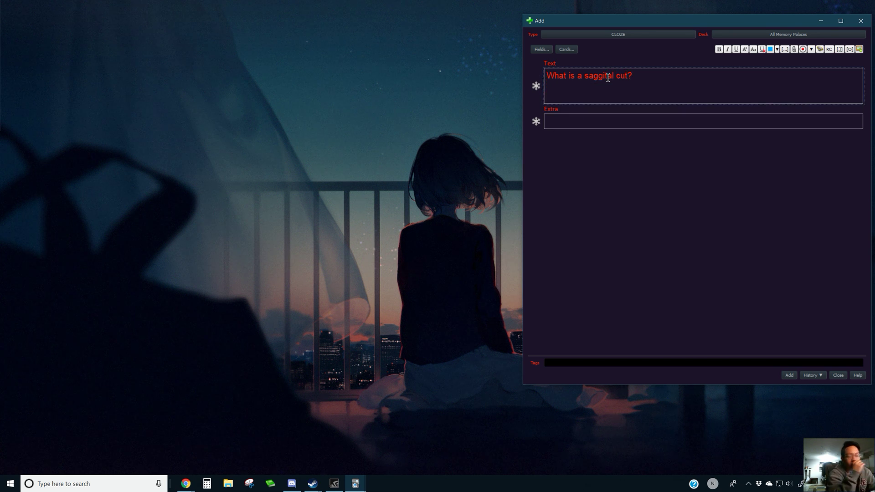
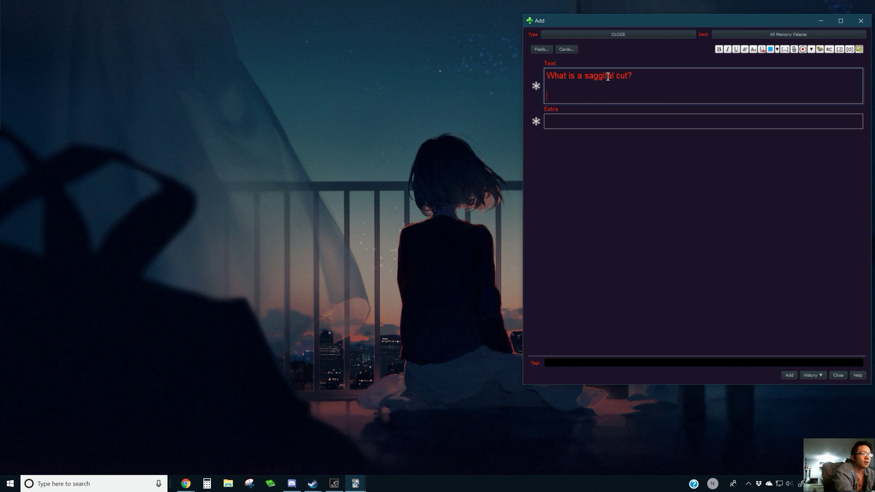
{"action": "type", "text": "A"}
{"action": "key", "text": "BackSpace"}
Switch to the Chrome window with the universal emotions search and place it beside the Add window.
{"action": "key", "text": "alt+Tab"}
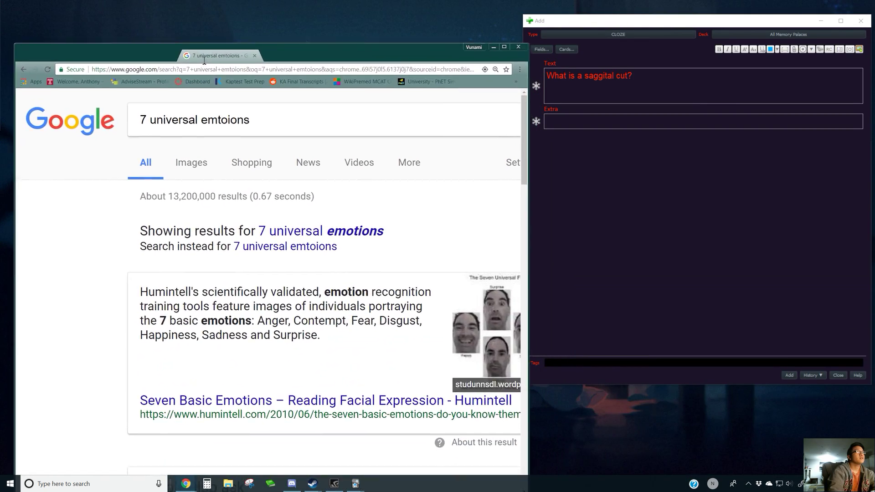
{"action": "left_click_drag", "start_coordinate": [205, 61], "coordinate": [196, 1]}
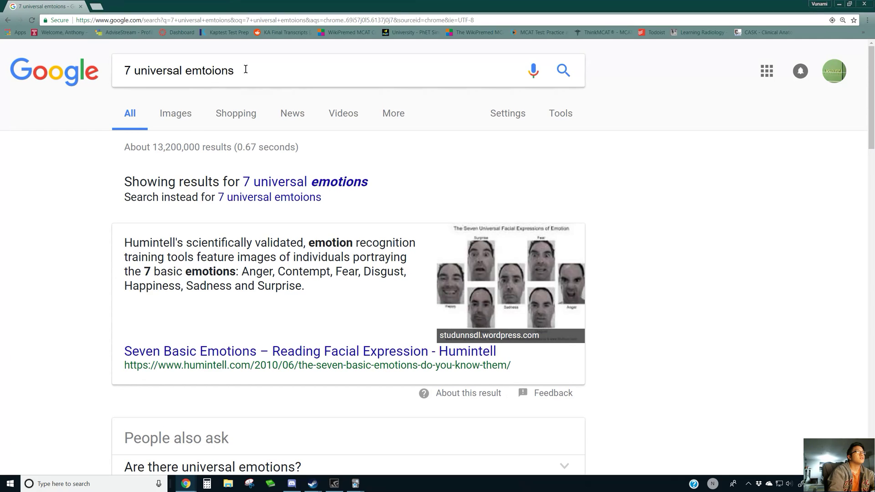
{"action": "left_click_drag", "start_coordinate": [318, 9], "coordinate": [252, 18]}
Search Google for "saggital cut" and switch to the results for the corrected spelling "sagittal cut".
{"action": "left_click_drag", "start_coordinate": [231, 89], "coordinate": [64, 80]}
{"action": "type", "text": "saggical"}
{"action": "key", "text": "BackSpace"}
{"action": "key", "text": "BackSpace"}
{"action": "key", "text": "BackSpace"}
{"action": "type", "text": "tal cut"}
{"action": "key", "text": "Return"}
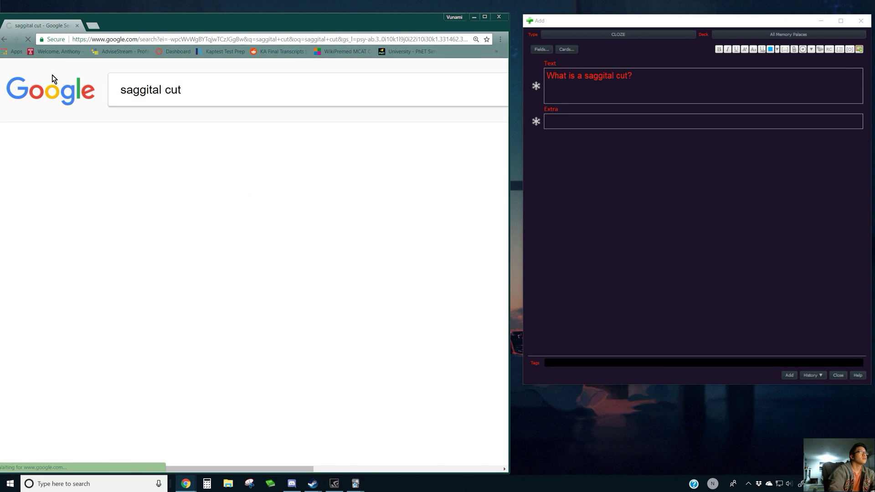
{"action": "left_click", "coordinate": [259, 201]}
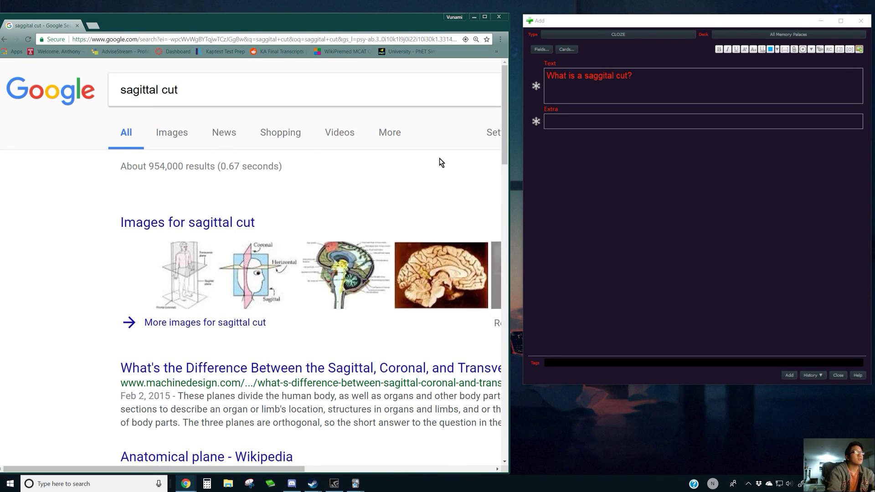
Open the image results and enlarge the Pinterest diagram of the Transverse, Frontal and Sagittal planes.
{"action": "left_click", "coordinate": [172, 131]}
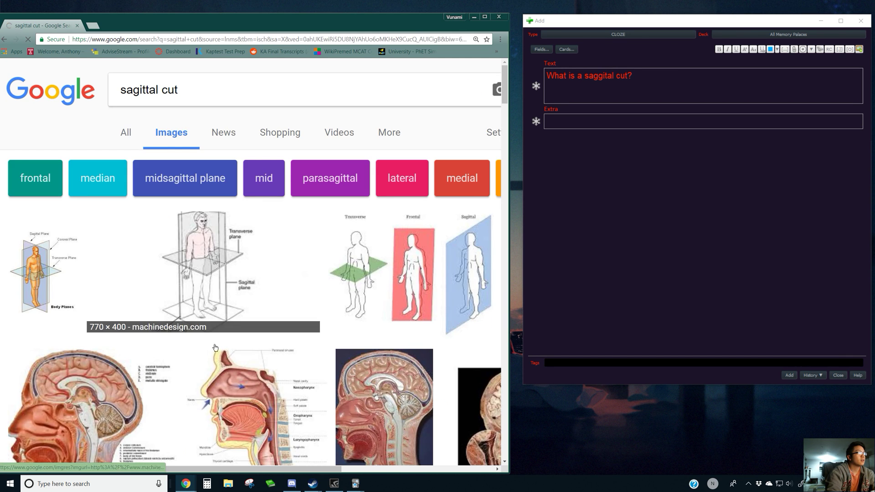
{"action": "scroll", "coordinate": [385, 271], "scroll_direction": "down", "scroll_amount": 2}
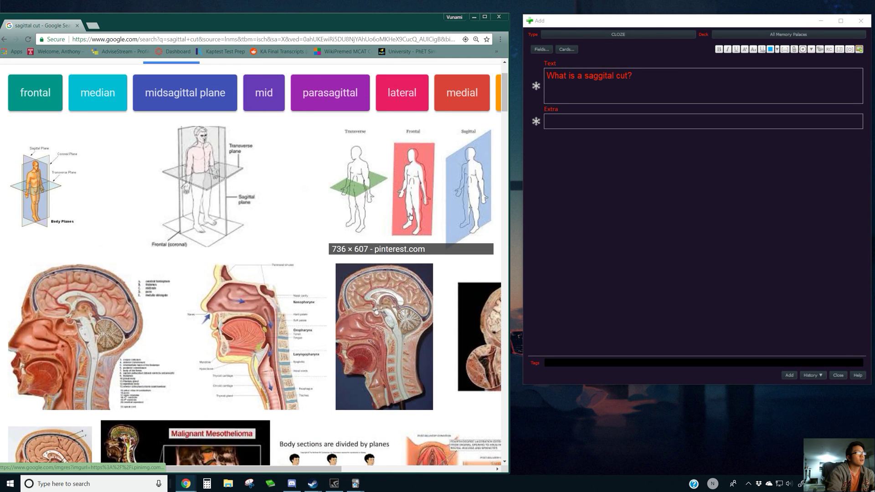
{"action": "left_click", "coordinate": [407, 217]}
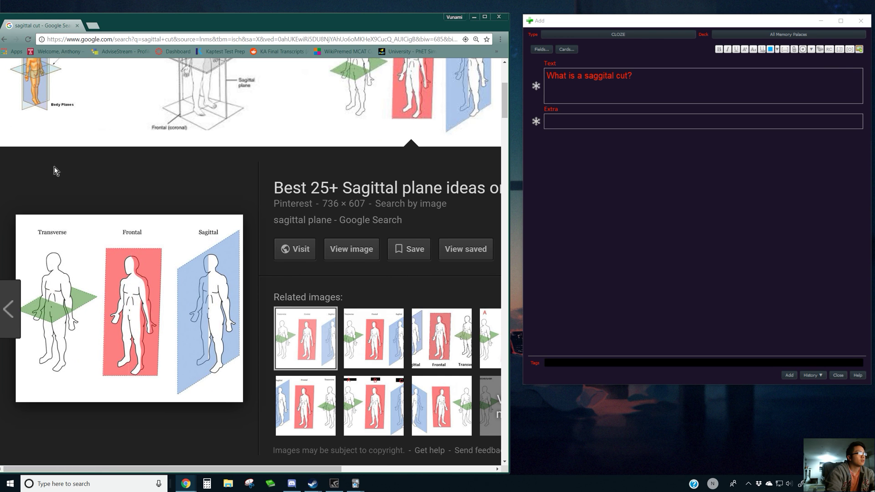
Capture the enlarged body planes diagram as a screenshot and paste it below the sagittal cut question in the Text field.
{"action": "key", "text": "ctrl+Print"}
{"action": "left_click_drag", "start_coordinate": [29, 218], "coordinate": [236, 403]}
{"action": "left_click", "coordinate": [654, 98]}
{"action": "key", "text": "ctrl+v"}
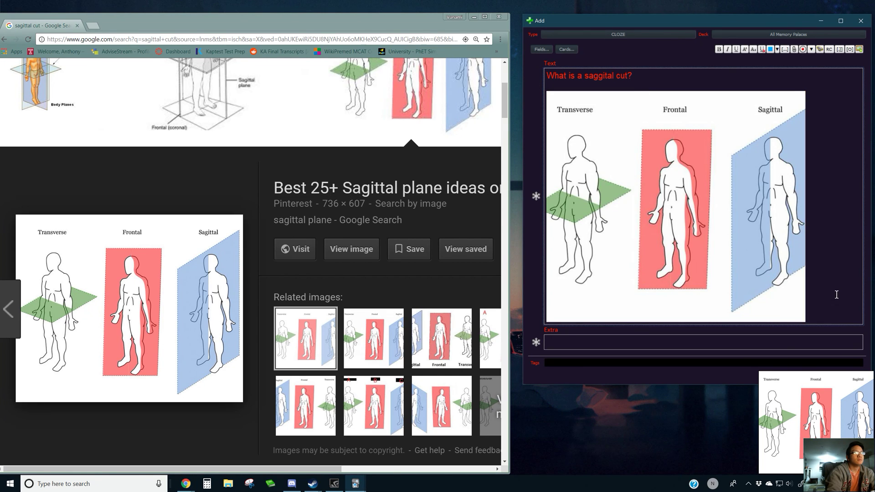
Wrap the pasted diagram in a cloze deletion and add the card, shifting the Add window slightly up and left.
{"action": "key", "text": "ctrl+shift+c"}
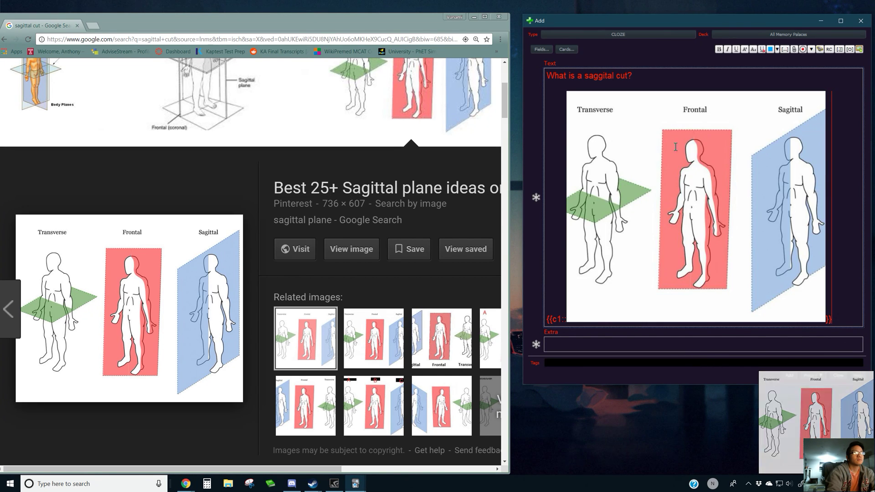
{"action": "left_click_drag", "start_coordinate": [680, 20], "coordinate": [654, 15]}
{"action": "left_click", "coordinate": [764, 370]}
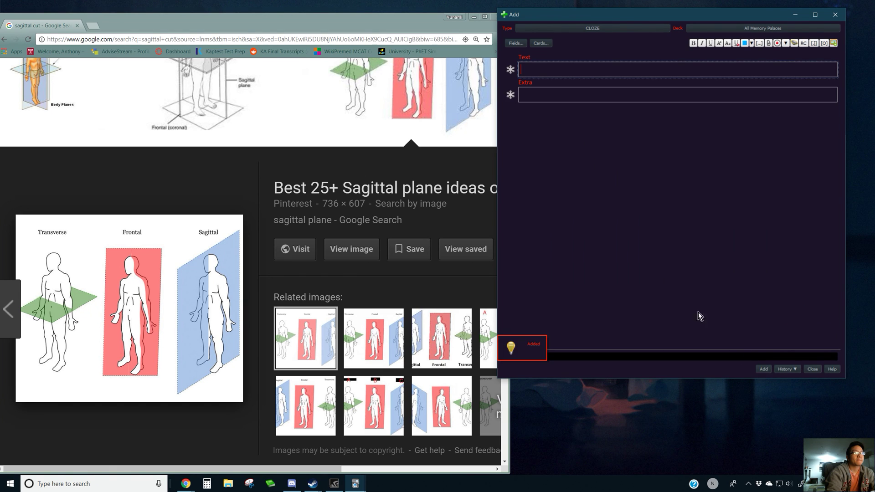
Close the browser window with the sagittal cut images and move the Add window back toward the right edge of the desktop.
{"action": "left_click_drag", "start_coordinate": [344, 19], "coordinate": [413, 23]}
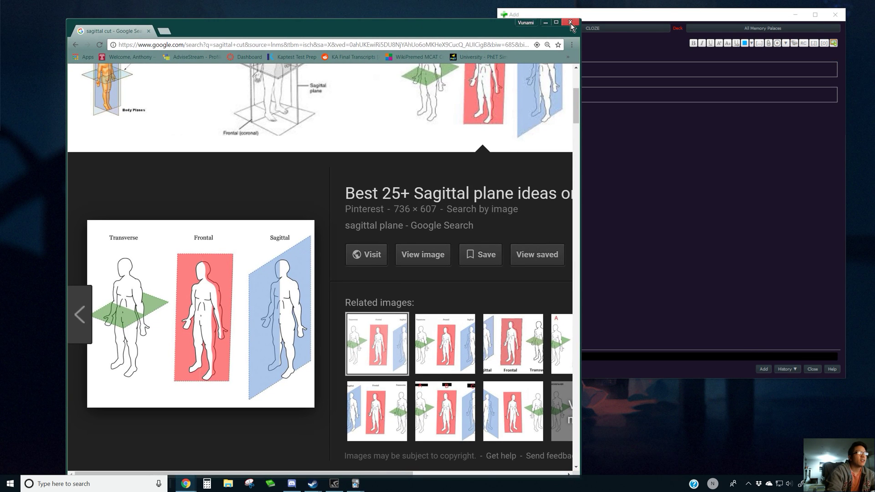
{"action": "left_click", "coordinate": [570, 22]}
{"action": "left_click_drag", "start_coordinate": [582, 15], "coordinate": [603, 28]}
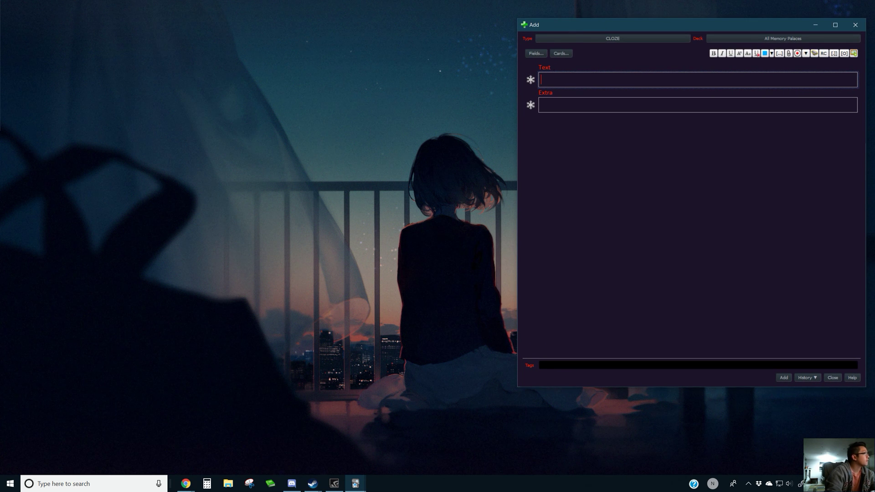
Enter the heading "Early Embryogenesis:" in the new card's Text field, followed by a blank line.
{"action": "key", "text": "alt+Tab"}
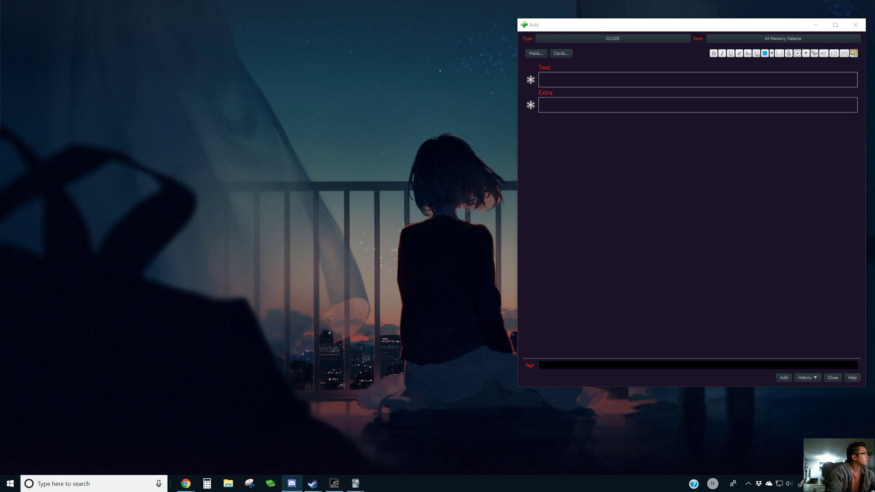
{"action": "left_click", "coordinate": [605, 76]}
{"action": "type", "text": "Early Embryogenesis:"}
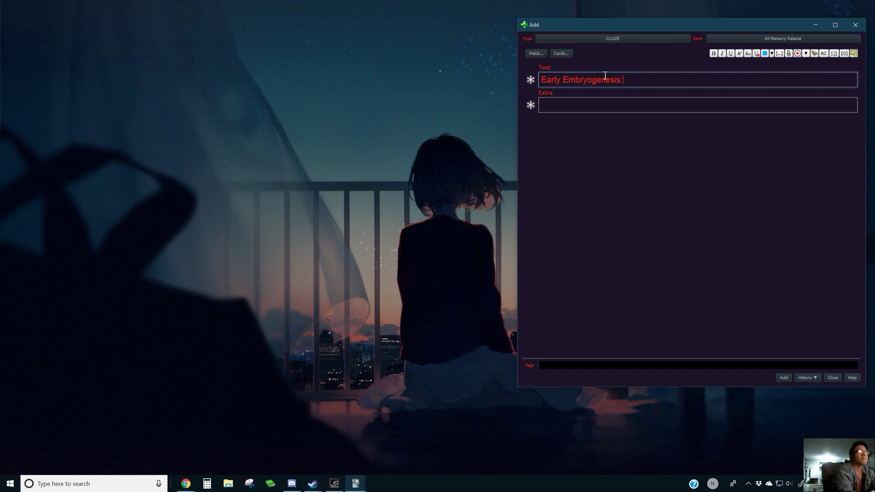
{"action": "key", "text": "Return"}
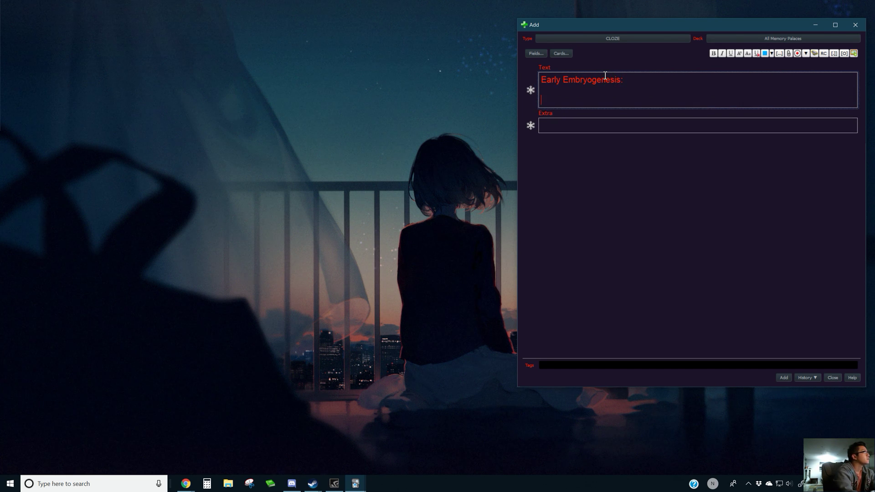
List "Zygote" and "Morula" as the first two stages in the Text field, separated by a blank line.
{"action": "type", "text": "Zygote"}
{"action": "key", "text": "Return"}
{"action": "key", "text": "Return"}
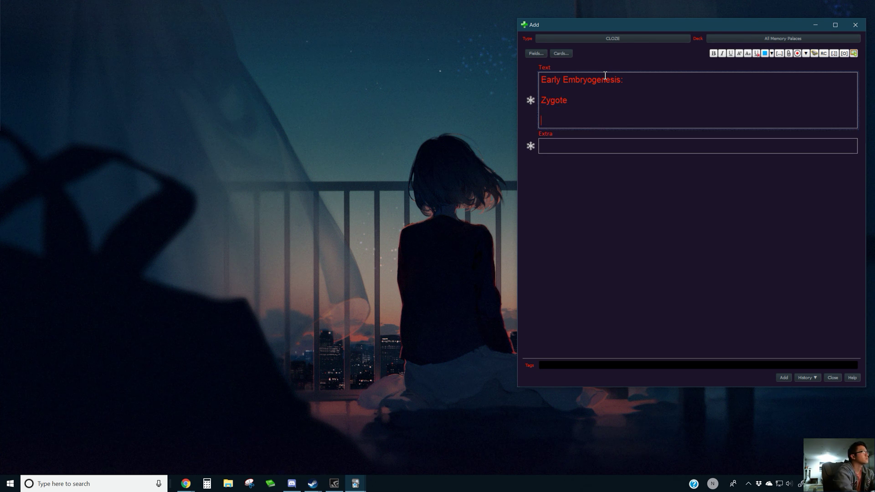
{"action": "key", "text": "BackSpace"}
{"action": "key", "text": "BackSpace"}
{"action": "key", "text": "Return"}
{"action": "key", "text": "Return"}
{"action": "type", "text": "Morula"}
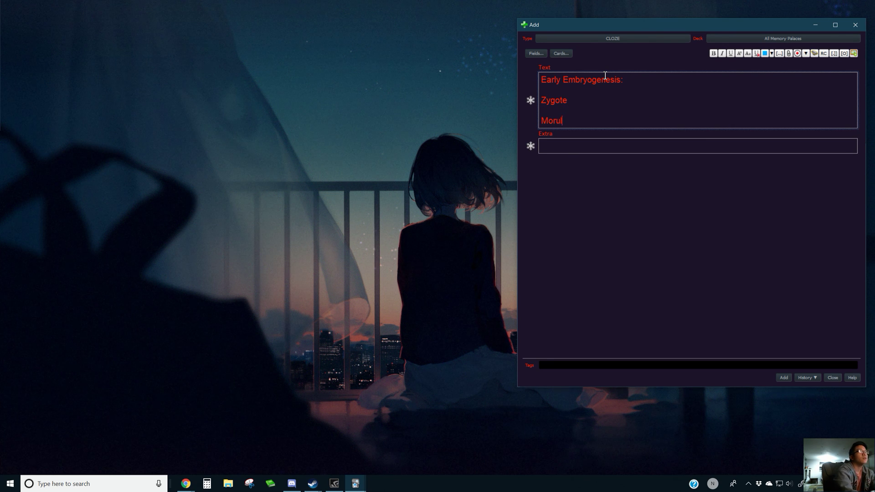
Add a third stage line reading "Prophoblast w/ embryocoel" below Morula.
{"action": "key", "text": "Return"}
{"action": "type", "text": "B"}
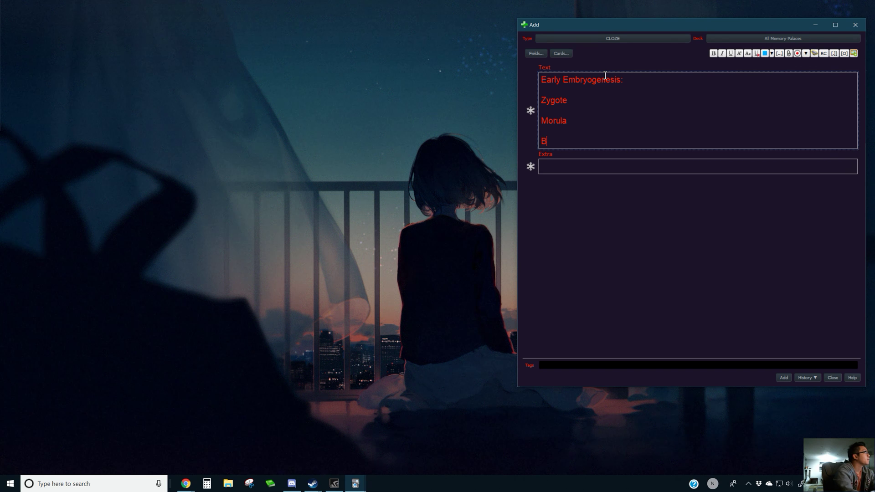
{"action": "key", "text": "BackSpace"}
{"action": "type", "text": "Prophoblast w/ "}
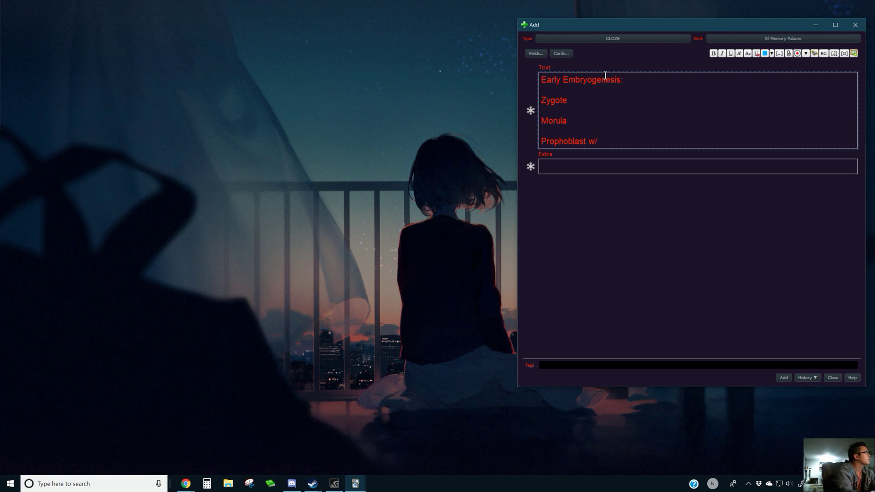
{"action": "type", "text": "embryocoel"}
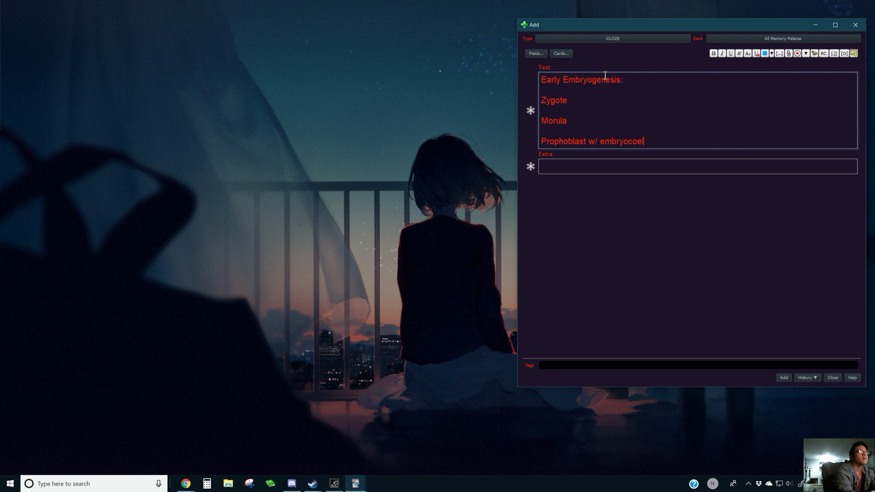
Correct the third stage line to read "Trophoblast w/ embryoblast".
{"action": "left_click", "coordinate": [546, 141]}
{"action": "type", "text": "T"}
{"action": "key", "text": "Left"}
{"action": "key", "text": "BackSpace"}
{"action": "left_click", "coordinate": [666, 148]}
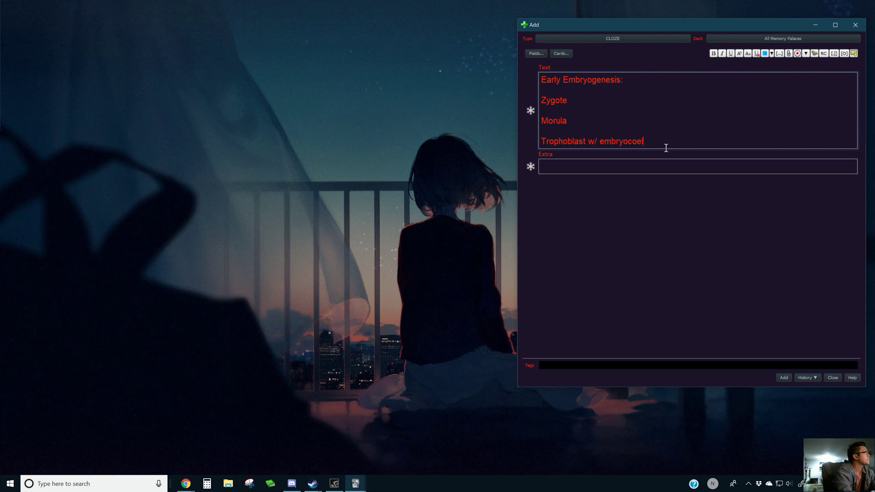
{"action": "key", "text": "BackSpace"}
{"action": "key", "text": "BackSpace"}
{"action": "key", "text": "BackSpace"}
{"action": "key", "text": "BackSpace"}
{"action": "type", "text": "blast"}
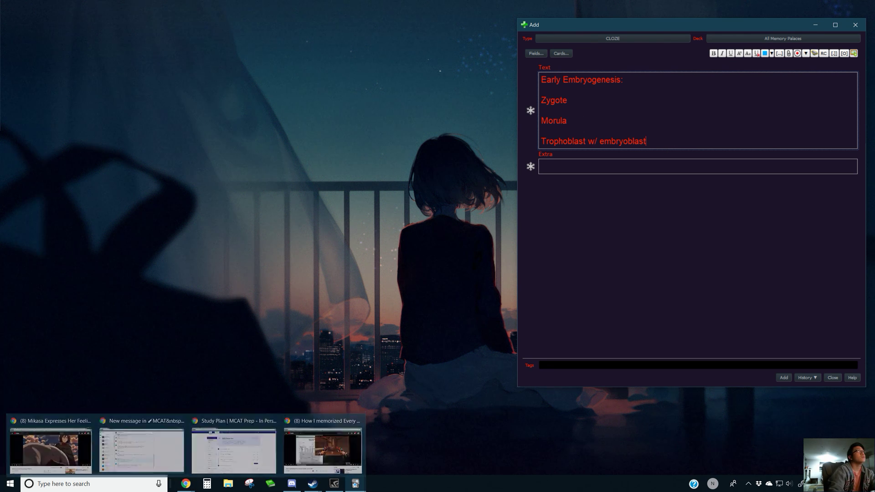
Switch to the Chrome window with YouTube, place it beside the Add window, and search for "early embryogenesis".
{"action": "left_click_drag", "start_coordinate": [534, 1], "coordinate": [185, 32]}
{"action": "left_click_drag", "start_coordinate": [219, 4], "coordinate": [203, 21]}
{"action": "left_click", "coordinate": [192, 80]}
{"action": "type", "text": "ear"}
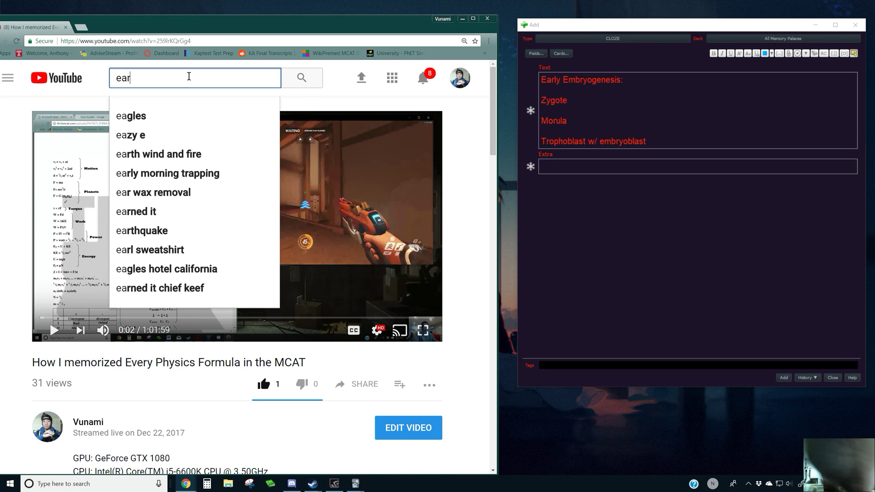
{"action": "type", "text": "ly embryogene"}
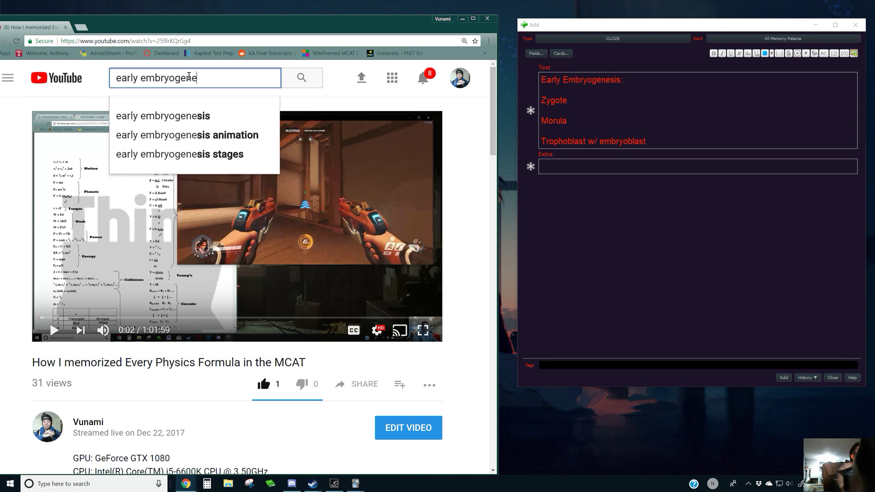
{"action": "type", "text": "sis"}
{"action": "key", "text": "Return"}
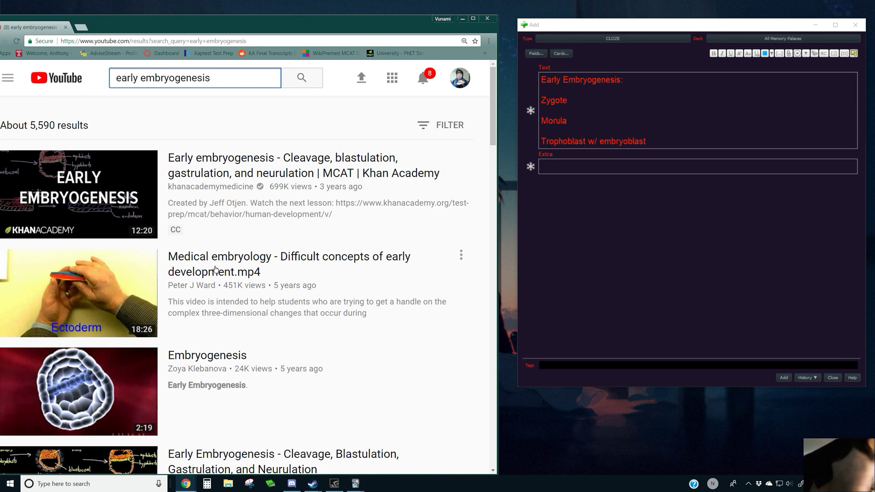
{"action": "scroll", "coordinate": [113, 197], "scroll_direction": "down", "scroll_amount": 3}
{"action": "scroll", "coordinate": [113, 197], "scroll_direction": "up", "scroll_amount": 3}
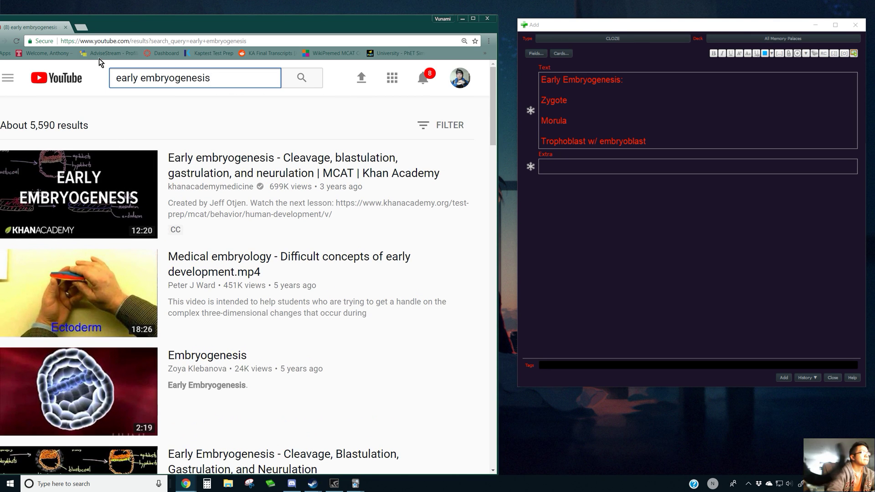
Reuse the query "early embryogenesis" for a Google search and show the image results.
{"action": "triple_click", "coordinate": [215, 77]}
{"action": "key", "text": "ctrl+c"}
{"action": "left_click", "coordinate": [140, 41]}
{"action": "key", "text": "ctrl+v"}
{"action": "key", "text": "Return"}
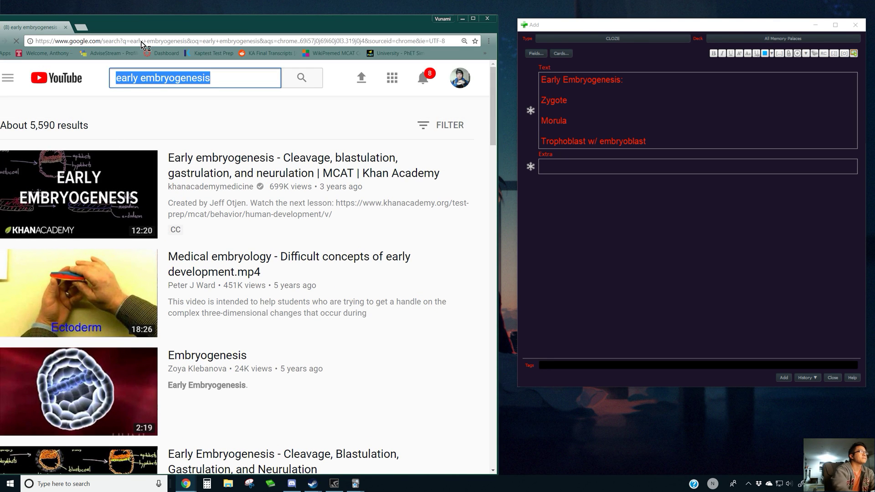
{"action": "left_click", "coordinate": [211, 135]}
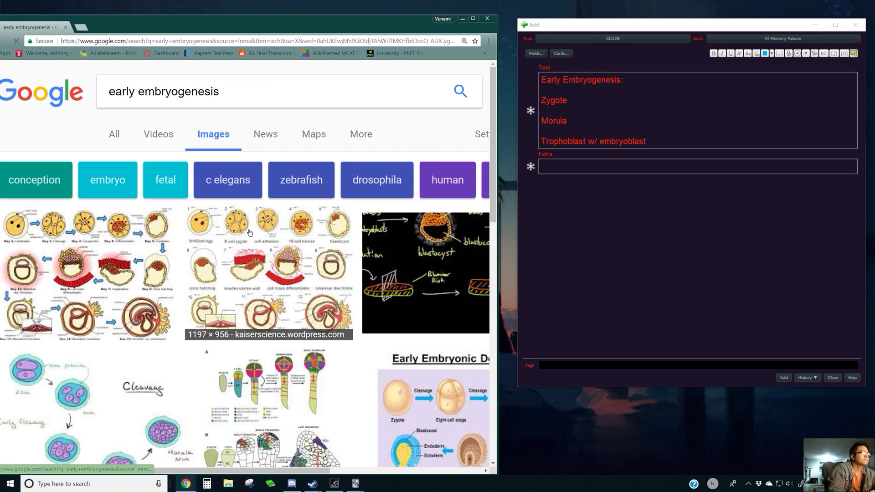
Open the Wikimedia "Human embryogenesis -2" diagram at full size and widen the browser window up to the Add window.
{"action": "left_click", "coordinate": [240, 276]}
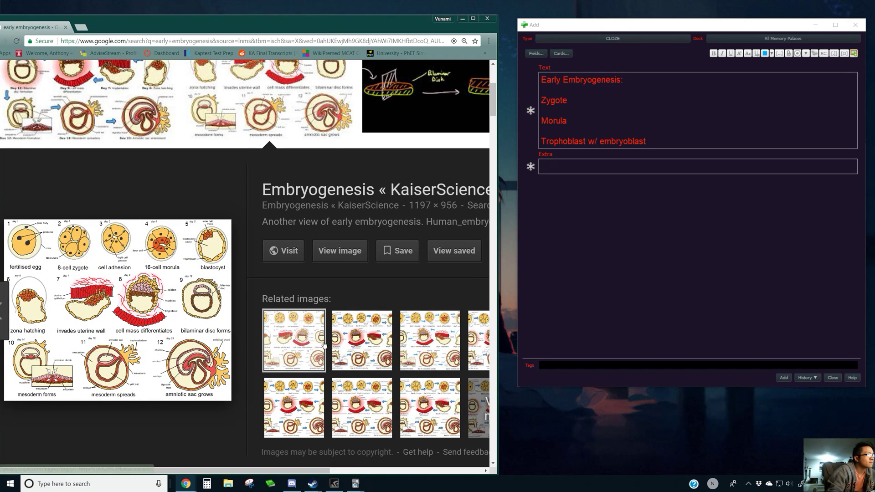
{"action": "left_click", "coordinate": [346, 347]}
{"action": "left_click", "coordinate": [459, 324]}
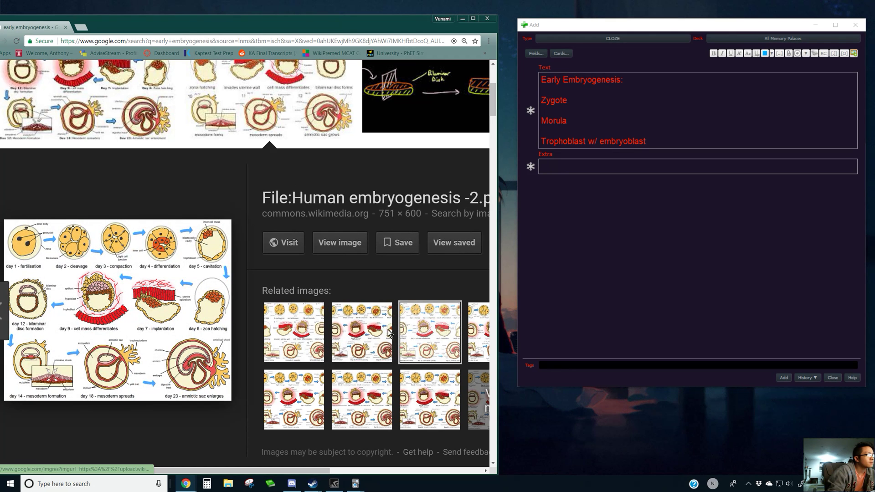
{"action": "left_click", "coordinate": [327, 252]}
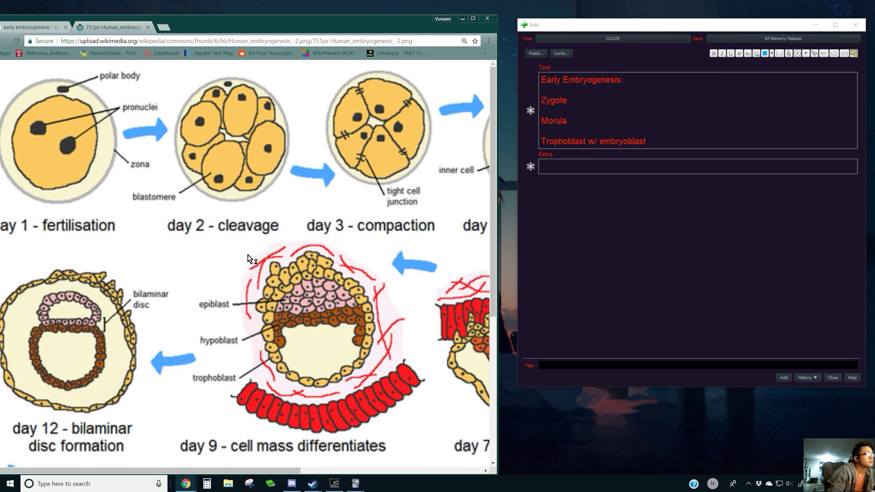
{"action": "left_click_drag", "start_coordinate": [497, 182], "coordinate": [519, 184]}
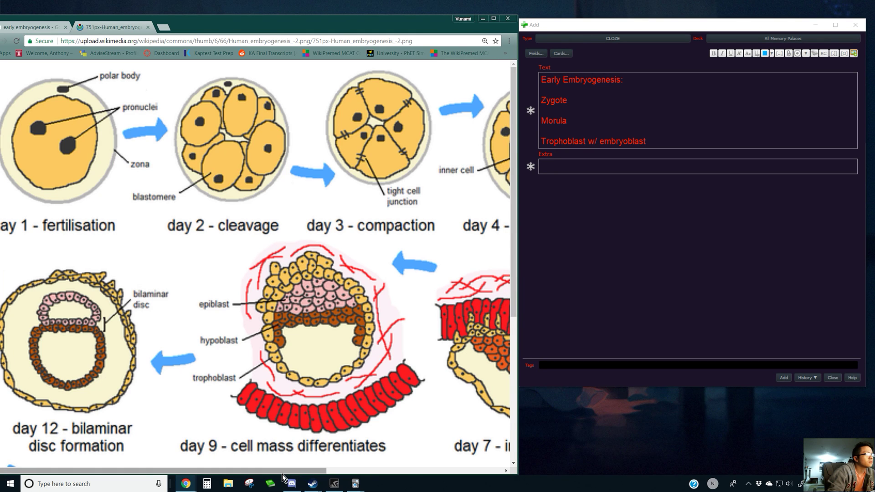
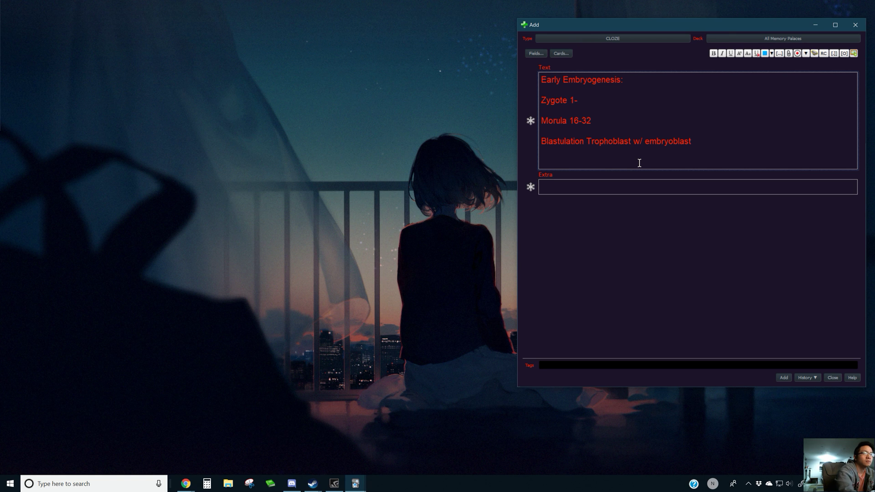
Complete the Zygote range as 1-15 and extend the third stage to "Blastulation : Trophoblast w/ embryoblast then blastocoel", followed by a new line.
{"action": "type", "text": "15"}
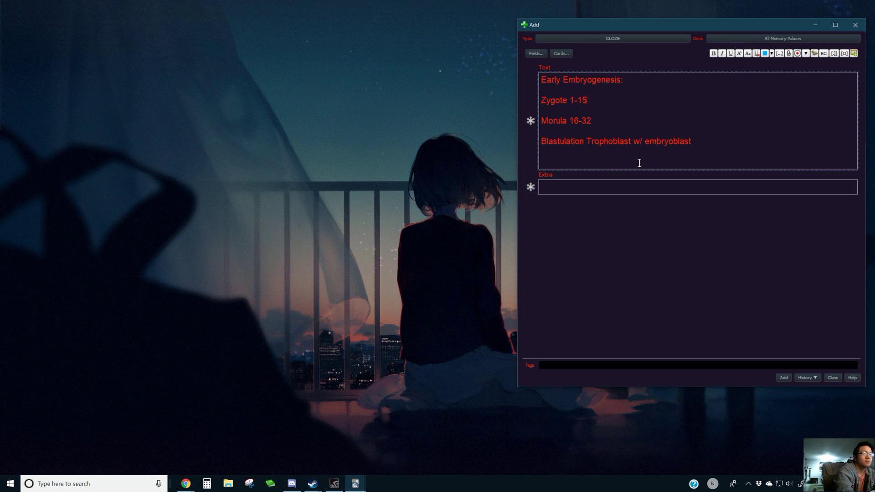
{"action": "key", "text": "Down"}
{"action": "key", "text": "Down"}
{"action": "key", "text": "Down"}
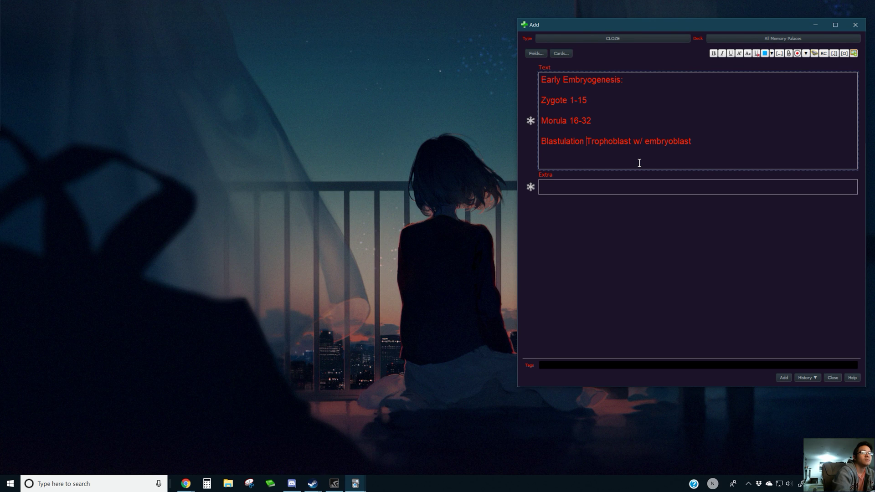
{"action": "type", "text": ": "}
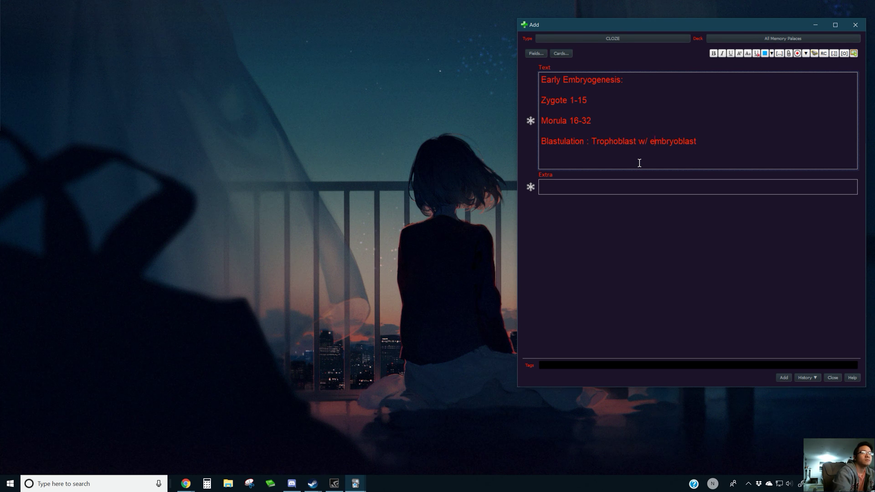
{"action": "type", "text": " then bl"}
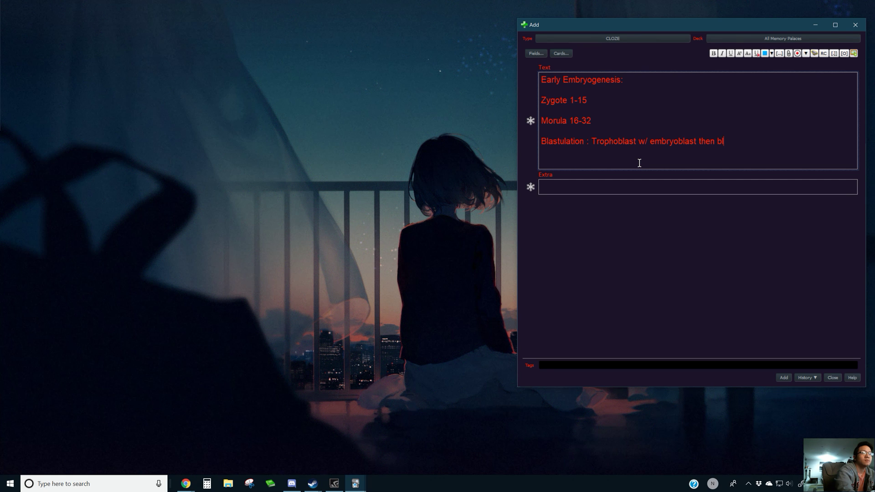
{"action": "type", "text": "astocoel"}
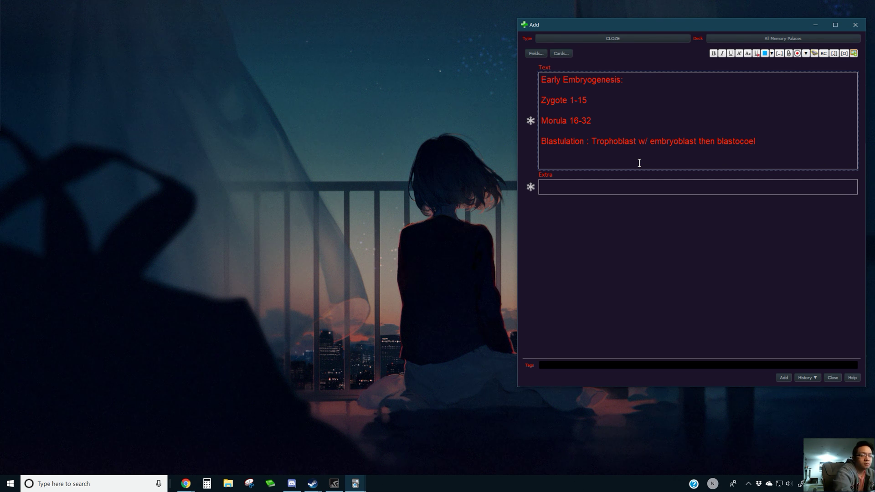
{"action": "key", "text": "Return"}
{"action": "key", "text": "Return"}
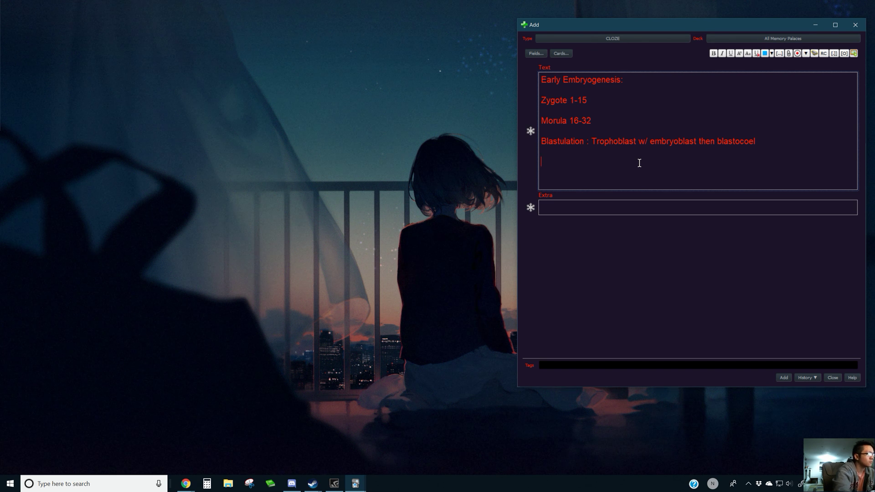
Examine the implantation and later stages in the browser's embryogenesis diagram, then return to the Add window.
{"action": "left_click", "coordinate": [185, 484]}
{"action": "left_click", "coordinate": [405, 450]}
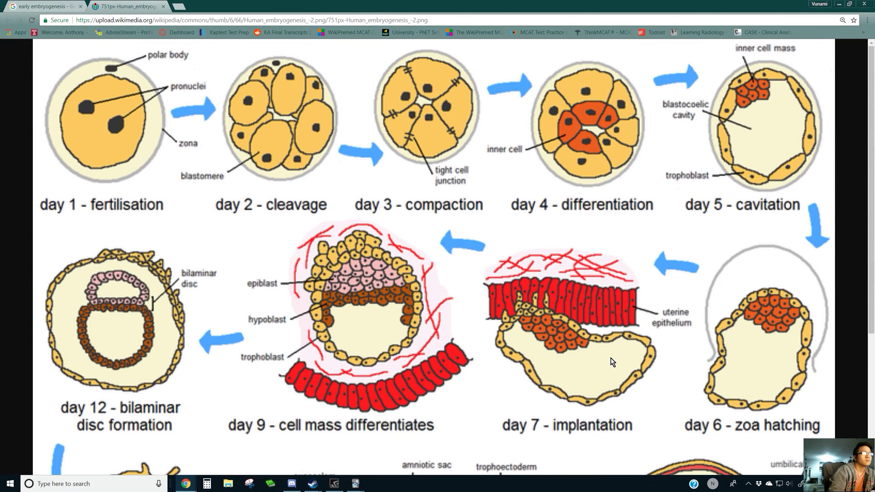
{"action": "scroll", "coordinate": [612, 362], "scroll_direction": "down", "scroll_amount": 3}
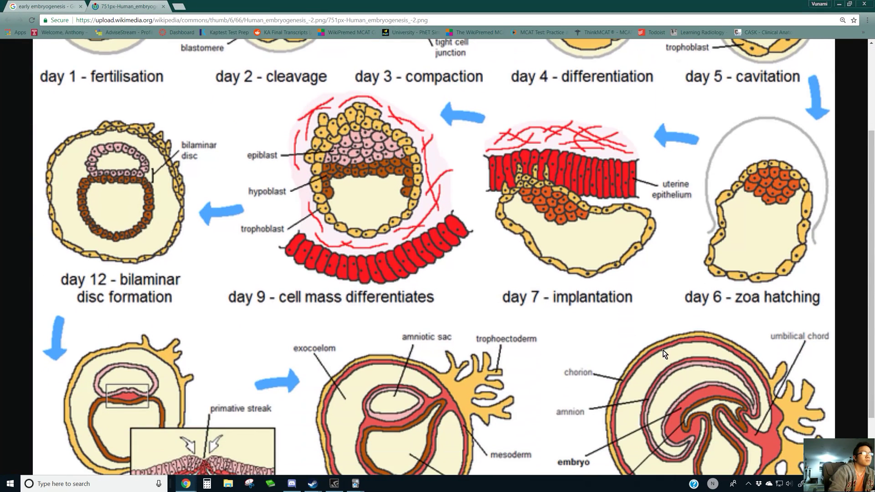
{"action": "left_click", "coordinate": [840, 5]}
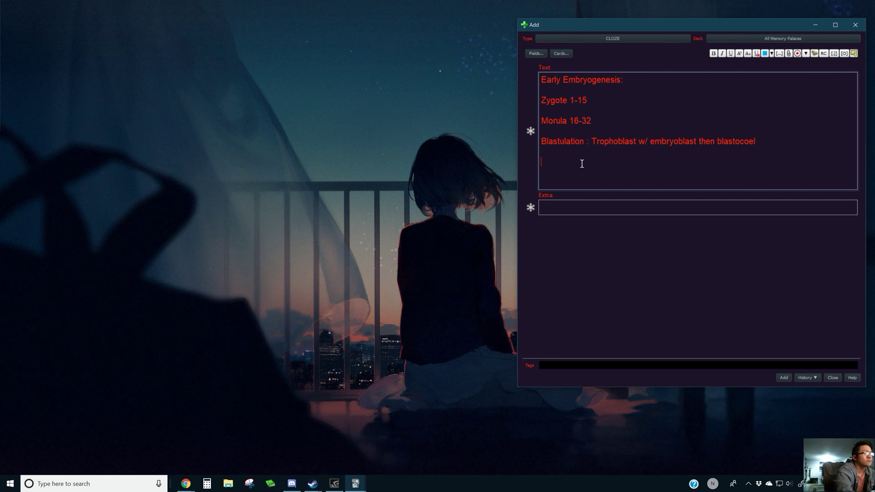
Add the line "Gastrulation: Blastopore formed, implantation into the uterine lining → Epiblast, hypoblast" to the Text field.
{"action": "type", "text": "Gasturulat"}
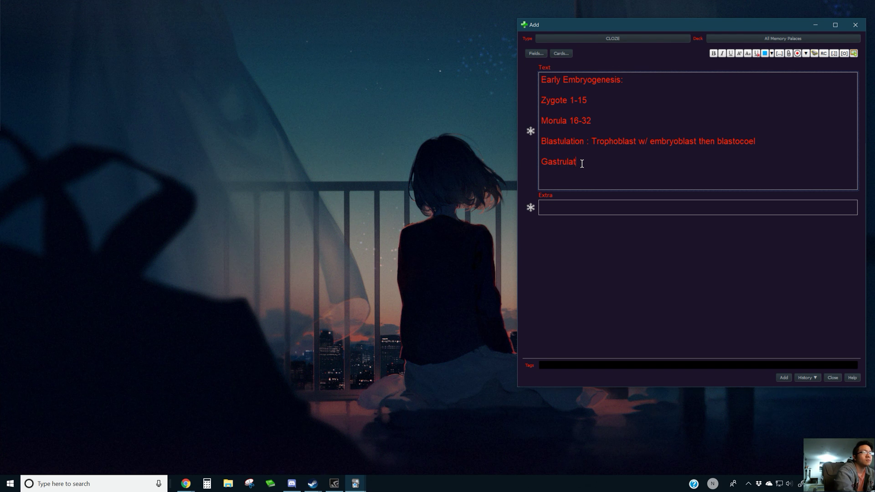
{"action": "type", "text": "ion: "}
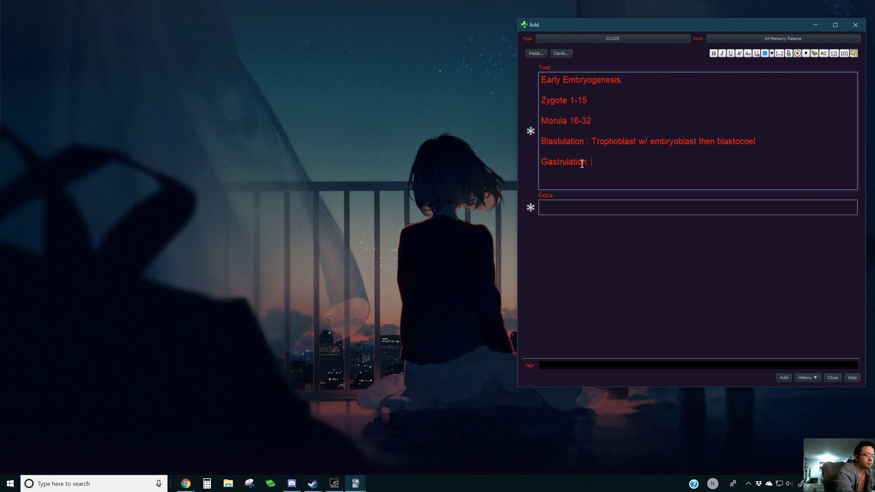
{"action": "type", "text": "Blastopore "}
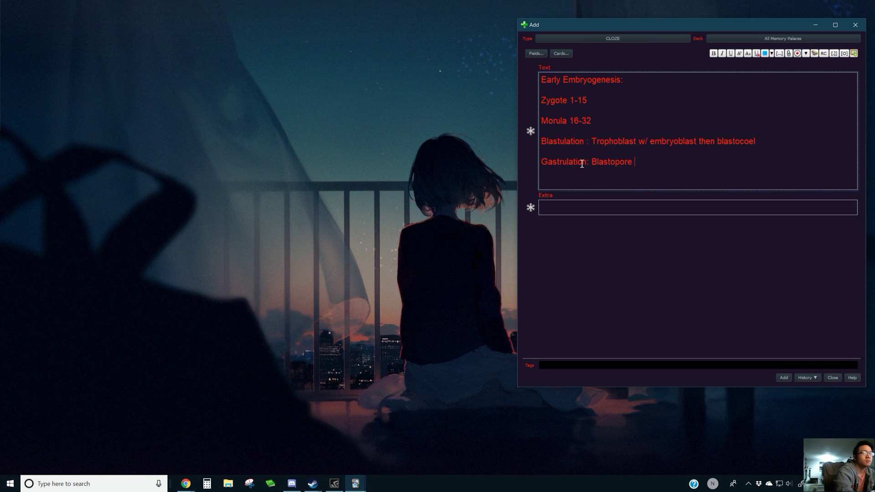
{"action": "type", "text": "formed, implantatio"}
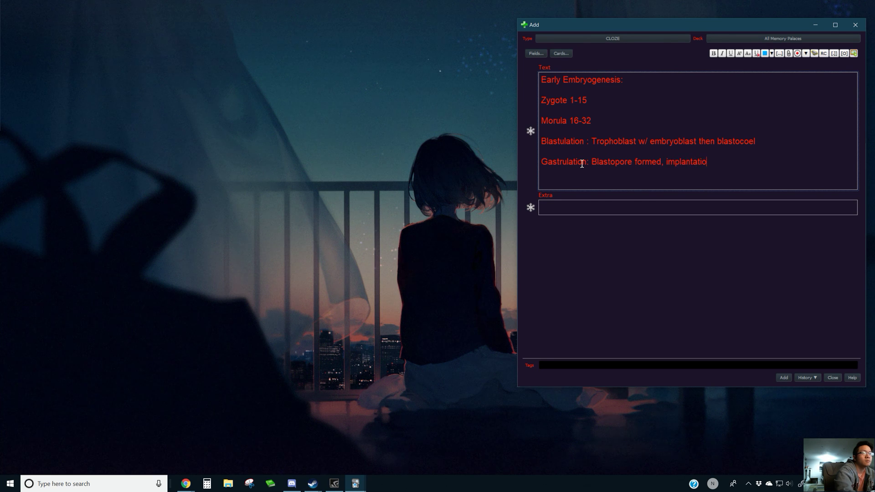
{"action": "type", "text": "n into the uterine lining."}
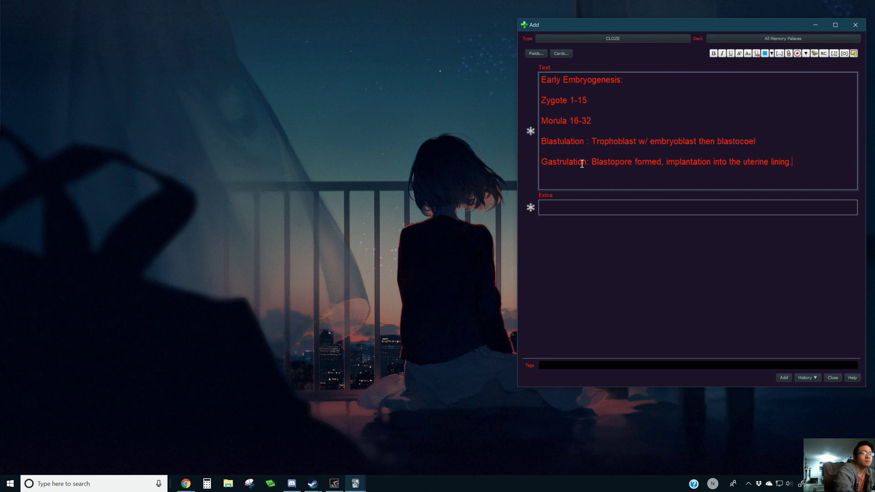
{"action": "type", "text": " -> "}
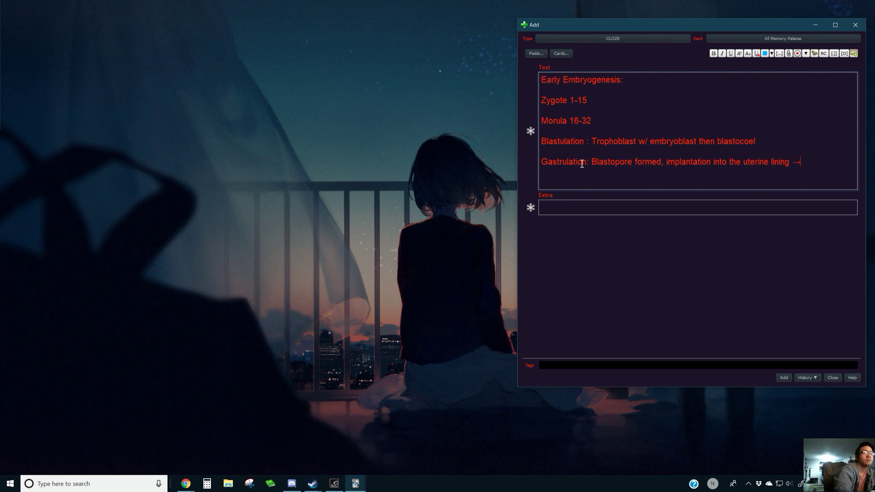
{"action": "type", "text": "Epiblast"}
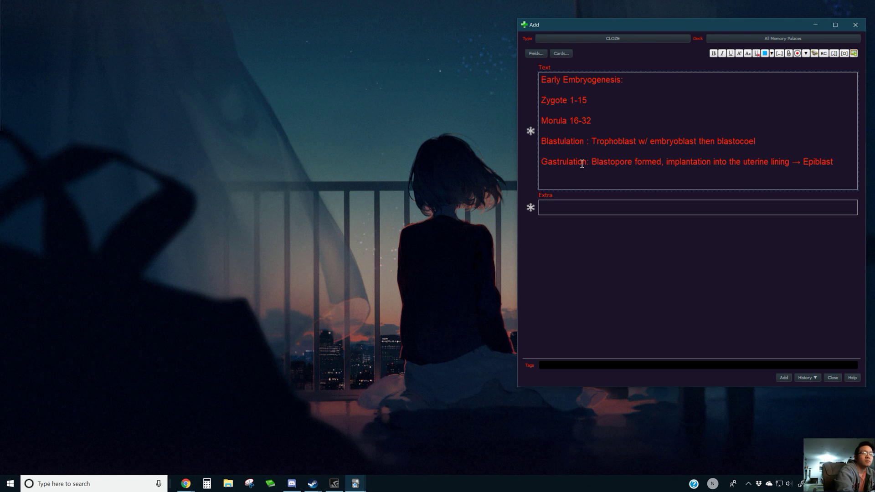
{"action": "type", "text": ", hypoblast"}
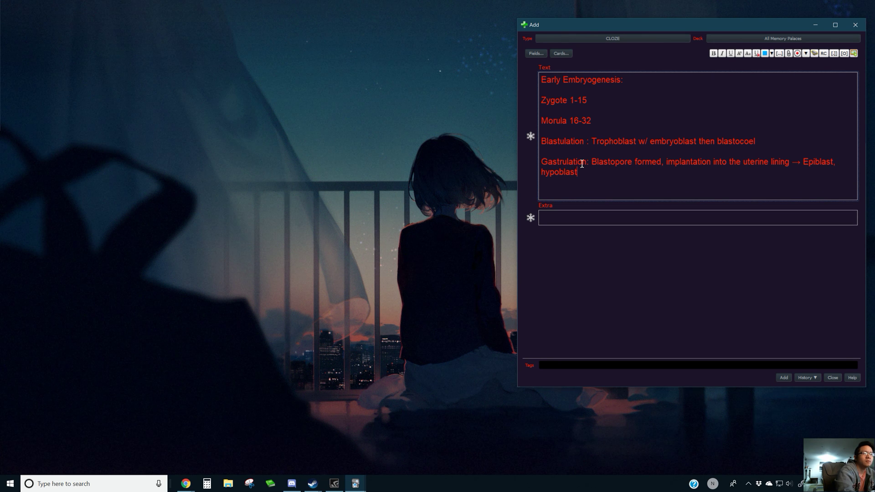
Finish the Gastrulation line with "formed." and start a new paragraph below it, separated by a blank line.
{"action": "type", "text": " formed"}
{"action": "key", "text": "Return"}
{"action": "key", "text": "Return"}
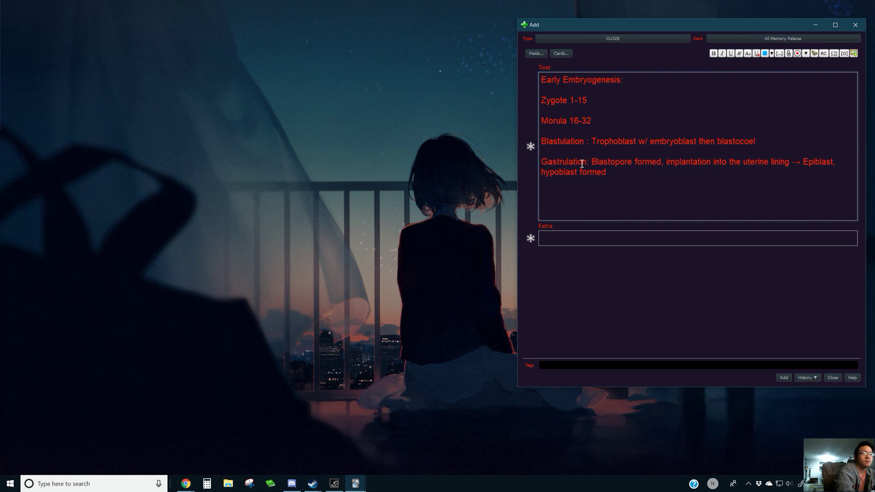
{"action": "key", "text": "BackSpace"}
{"action": "key", "text": "BackSpace"}
{"action": "type", "text": "."}
{"action": "key", "text": "Return"}
{"action": "key", "text": "Return"}
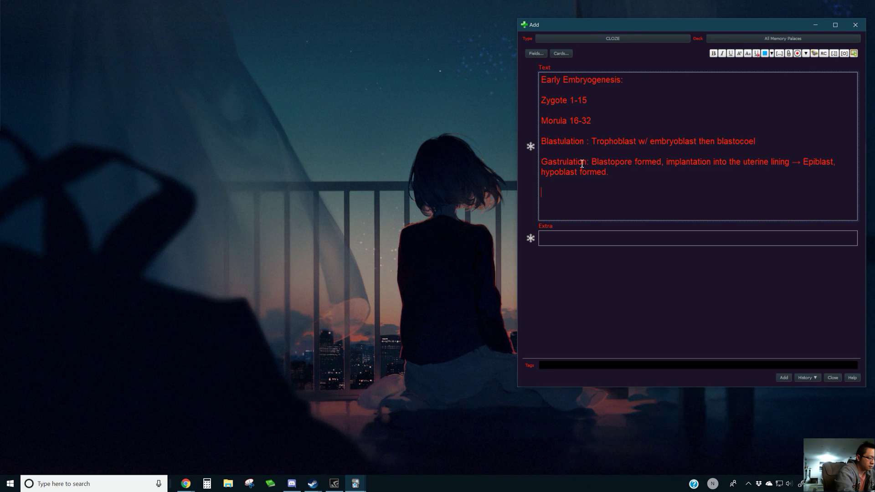
Add the line "Mesoderm, Endoderm, and Ectoderm formed" below the Gastrulation entry, without extra blank lines after it.
{"action": "type", "text": "Mesod"}
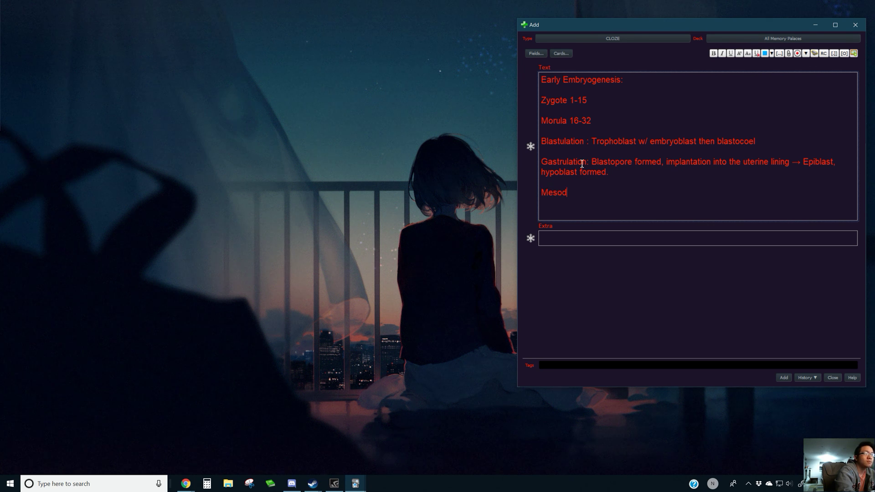
{"action": "type", "text": "erm, Endoderm, and Ecto"}
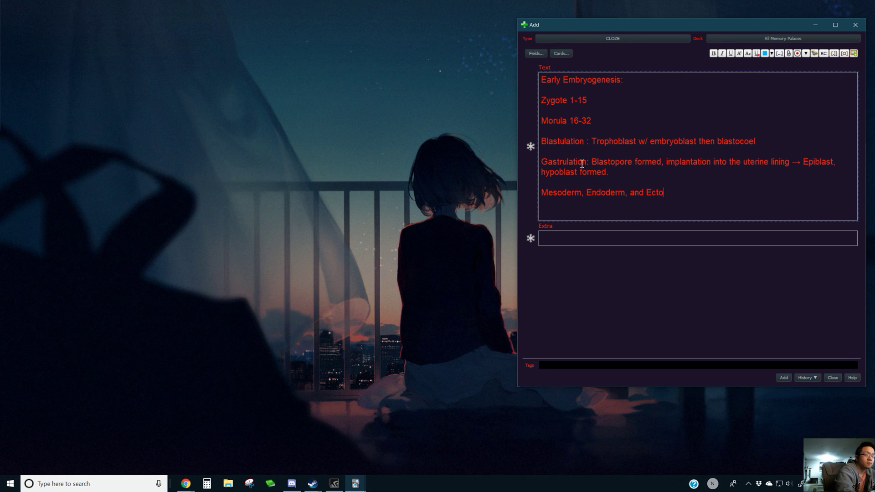
{"action": "type", "text": "derm formed"}
{"action": "key", "text": "Return"}
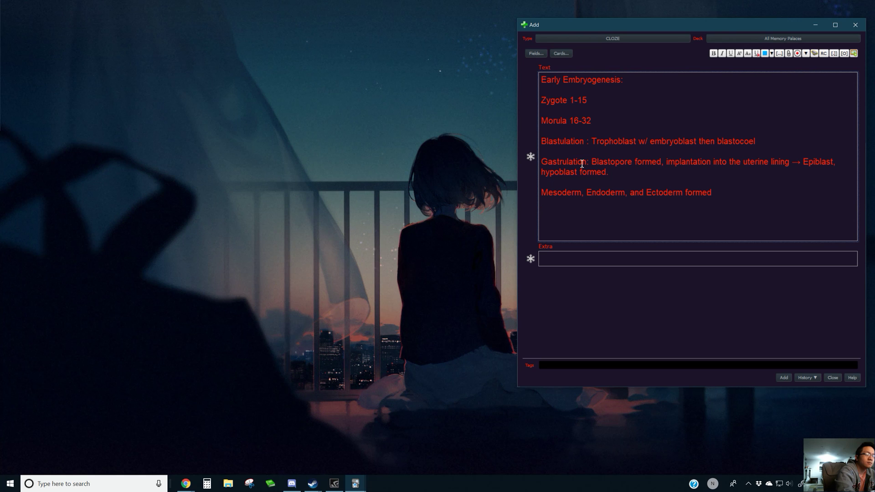
{"action": "key", "text": "BackSpace"}
{"action": "key", "text": "BackSpace"}
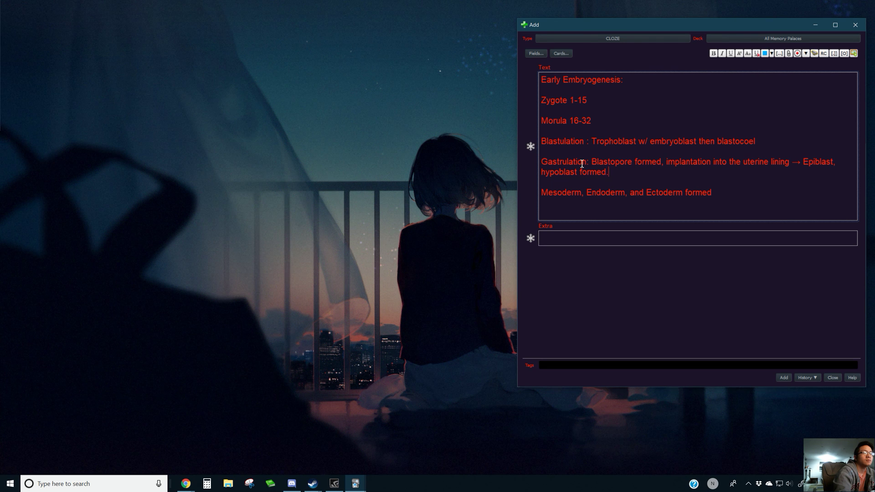
Replace the period ending the Gastrulation entry with "→ Bilaminar disc" and keep only one blank line before the Mesoderm line.
{"action": "key", "text": "Return"}
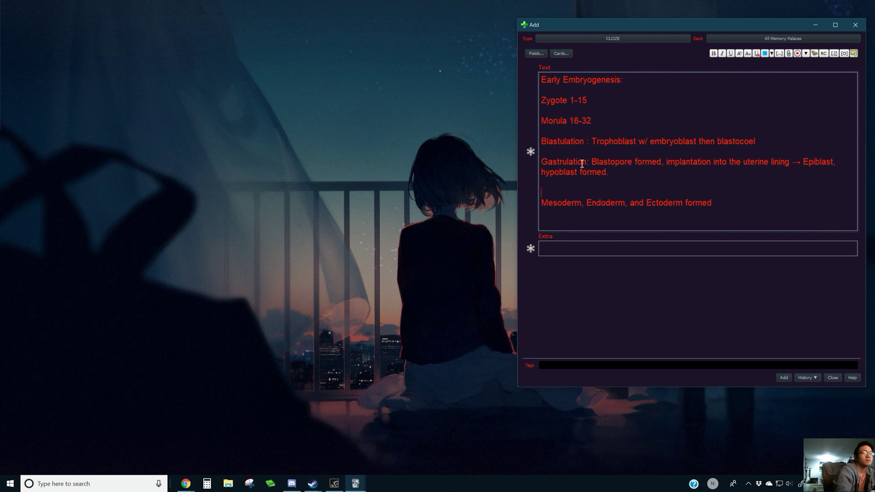
{"action": "key", "text": "Right"}
{"action": "key", "text": "Right"}
{"action": "key", "text": "Right"}
{"action": "key", "text": "Right"}
{"action": "key", "text": "Right"}
{"action": "key", "text": "Right"}
{"action": "key", "text": "Right"}
{"action": "key", "text": "Right"}
{"action": "key", "text": "Right"}
{"action": "key", "text": "Right"}
{"action": "key", "text": "Right"}
{"action": "key", "text": "Right"}
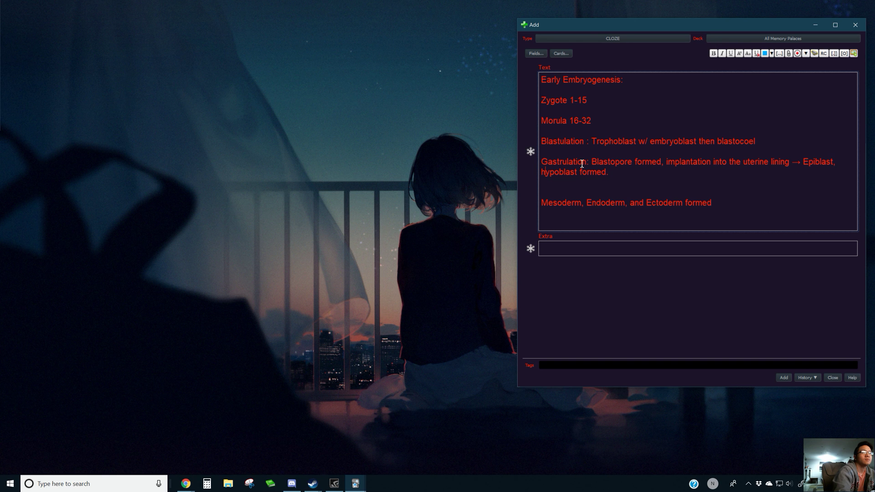
{"action": "key", "text": "Right"}
{"action": "key", "text": "BackSpace"}
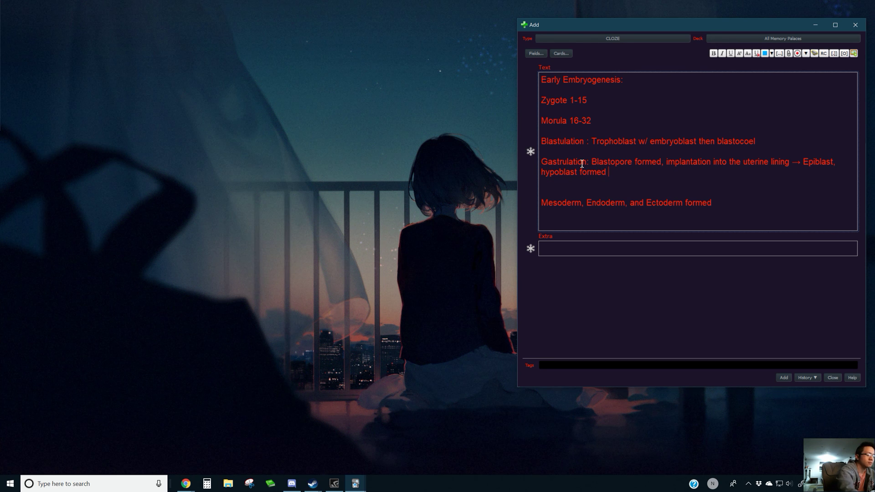
{"action": "type", "text": "→ "}
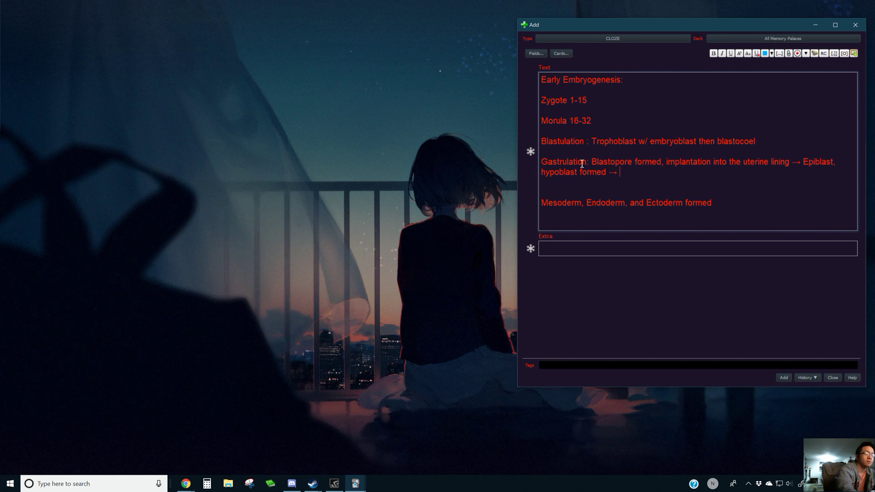
{"action": "type", "text": "Bil"}
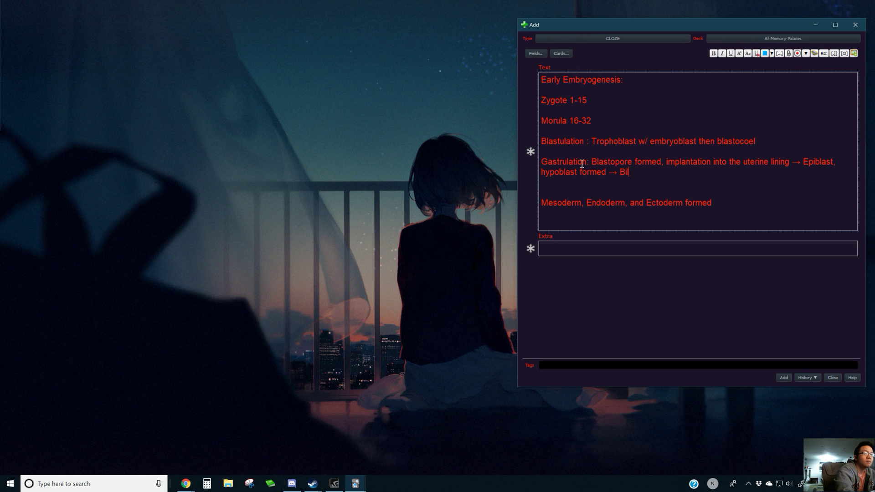
{"action": "type", "text": "aminar disck"}
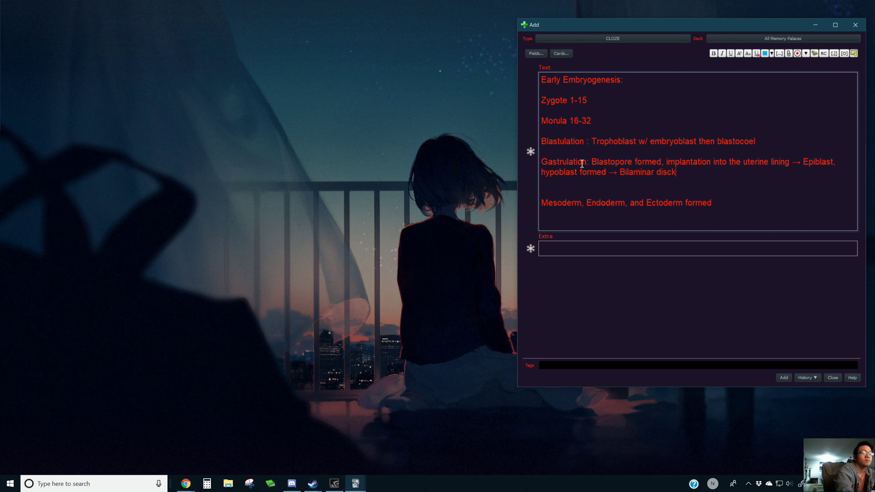
{"action": "key", "text": "BackSpace"}
{"action": "key", "text": "BackSpace"}
{"action": "key", "text": "BackSpace"}
{"action": "type", "text": "isc"}
{"action": "key", "text": "Down"}
{"action": "key", "text": "Down"}
{"action": "key", "text": "BackSpace"}
{"action": "key", "text": "Down"}
{"action": "key", "text": "Down"}
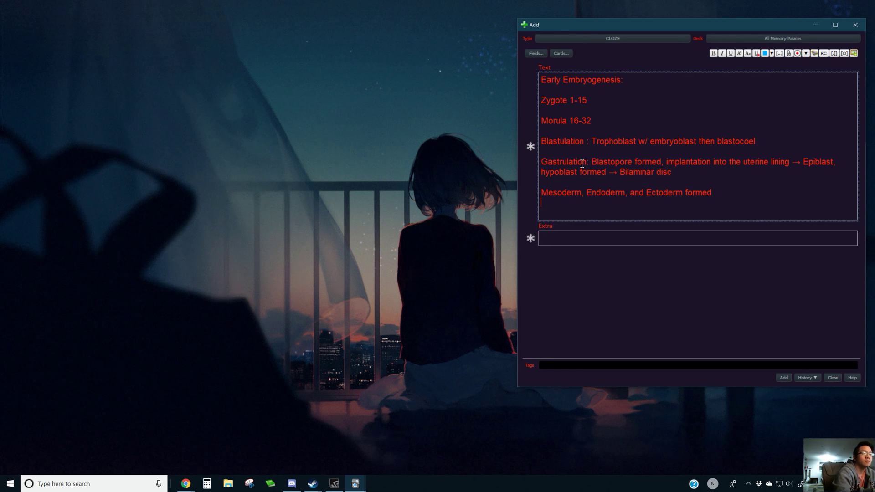
Add the line "Neurolation w/ notochord, neural plate, then neural tube" below the Mesoderm line, after a blank line.
{"action": "key", "text": "Return"}
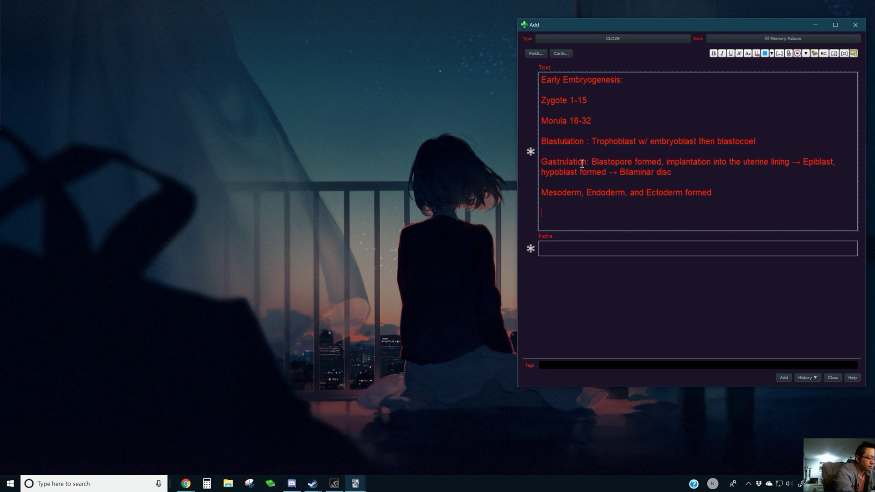
{"action": "type", "text": "Neur"}
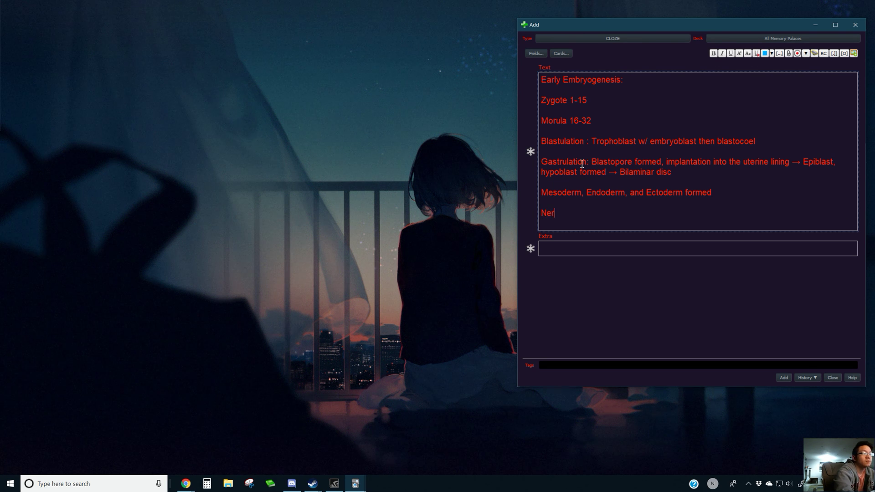
{"action": "type", "text": "ulat"}
{"action": "key", "text": "BackSpace"}
{"action": "key", "text": "BackSpace"}
{"action": "key", "text": "BackSpace"}
{"action": "key", "text": "BackSpace"}
{"action": "type", "text": "olation w/ noto"}
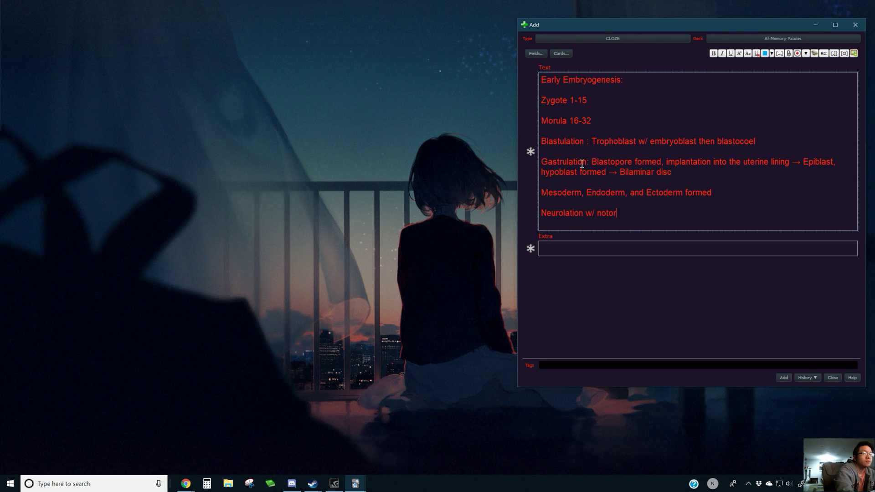
{"action": "type", "text": "chord"}
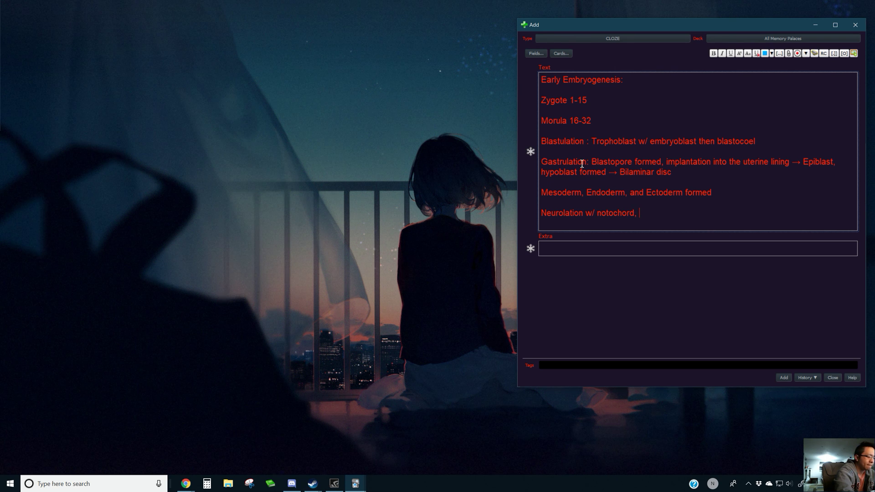
{"action": "type", "text": ", neural tube,"}
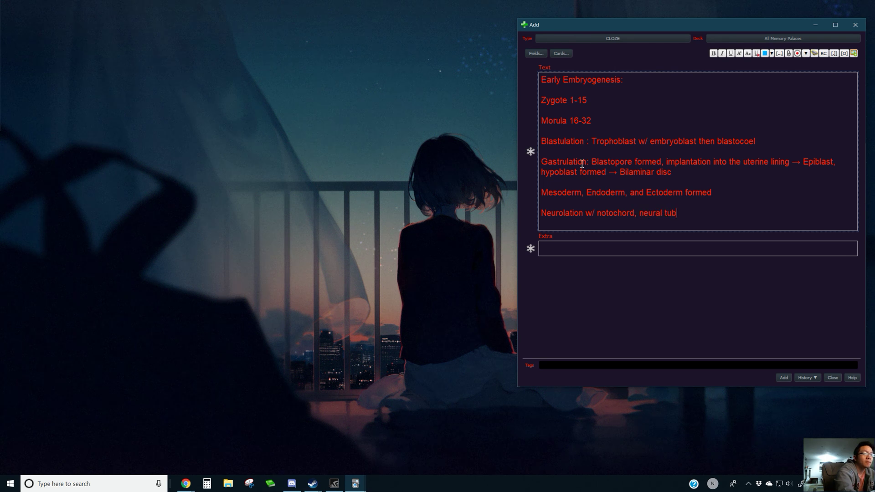
{"action": "key", "text": "BackSpace"}
{"action": "key", "text": "BackSpace"}
{"action": "key", "text": "BackSpace"}
{"action": "key", "text": "BackSpace"}
{"action": "key", "text": "BackSpace"}
{"action": "key", "text": "BackSpace"}
{"action": "type", "text": "plate, ten"}
{"action": "key", "text": "BackSpace"}
{"action": "key", "text": "BackSpace"}
{"action": "key", "text": "BackSpace"}
{"action": "type", "text": "hen "}
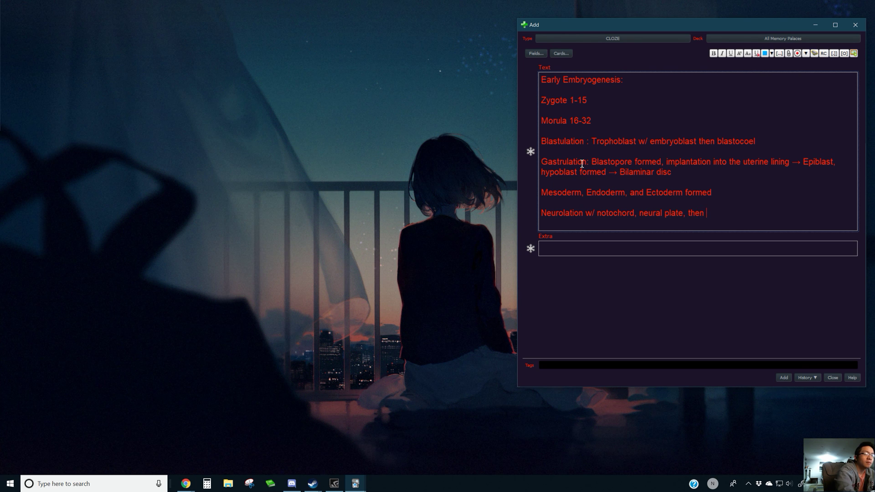
{"action": "type", "text": "neural tube"}
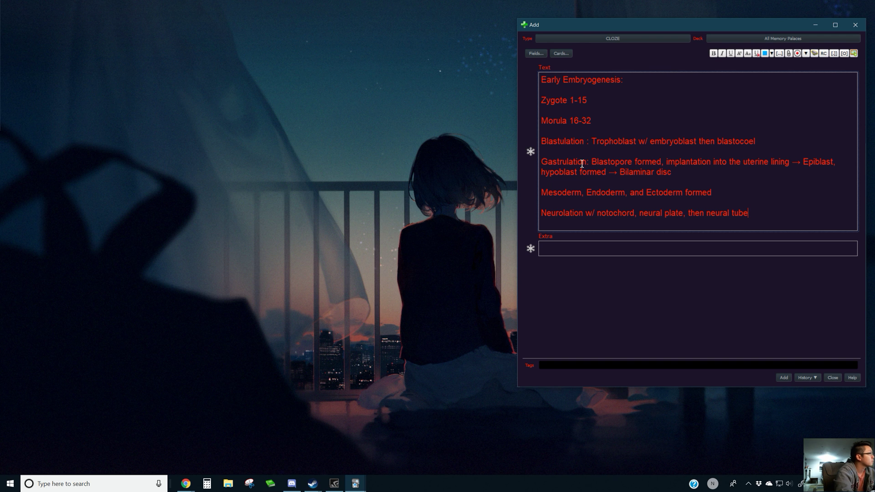
Extend the Gastrulation entry after "Bilaminar disc" with "for primitive streak to form".
{"action": "left_click", "coordinate": [705, 176]}
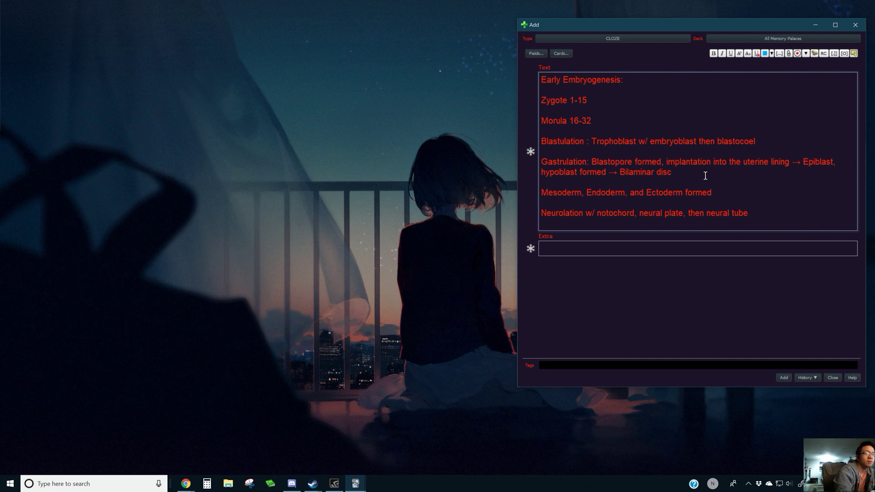
{"action": "type", "text": "for prim"}
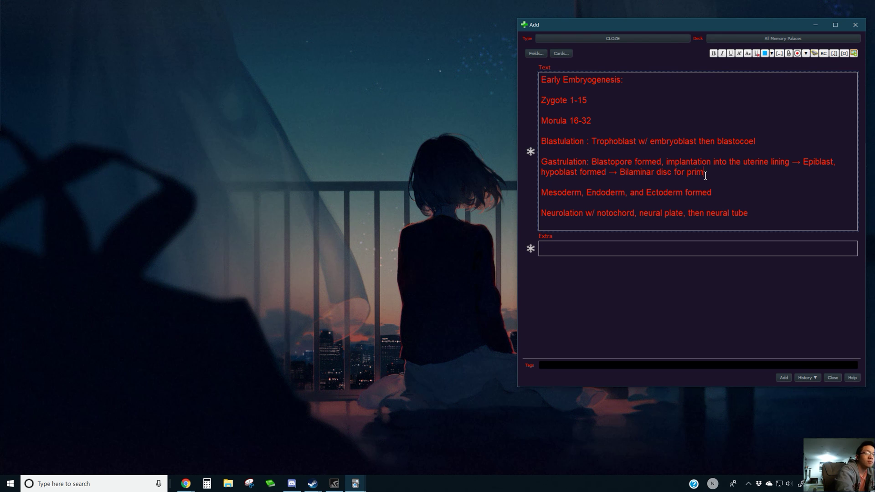
{"action": "type", "text": "itive str"}
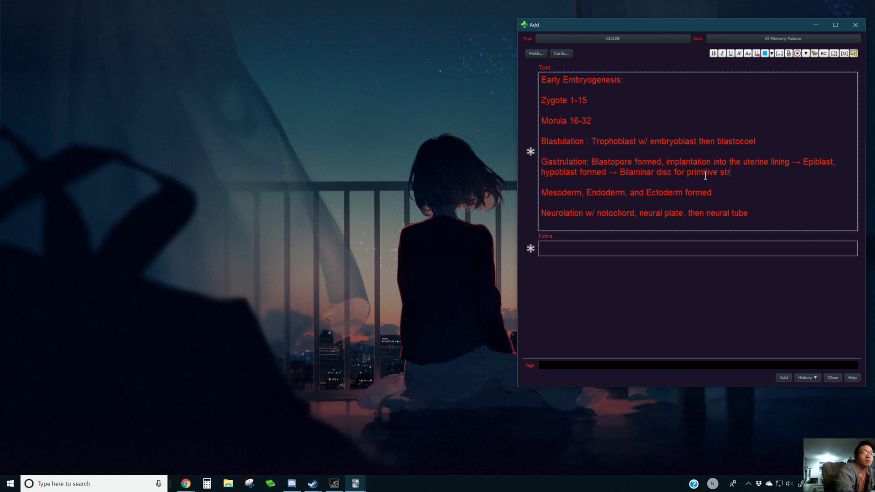
{"action": "type", "text": "eak to form"}
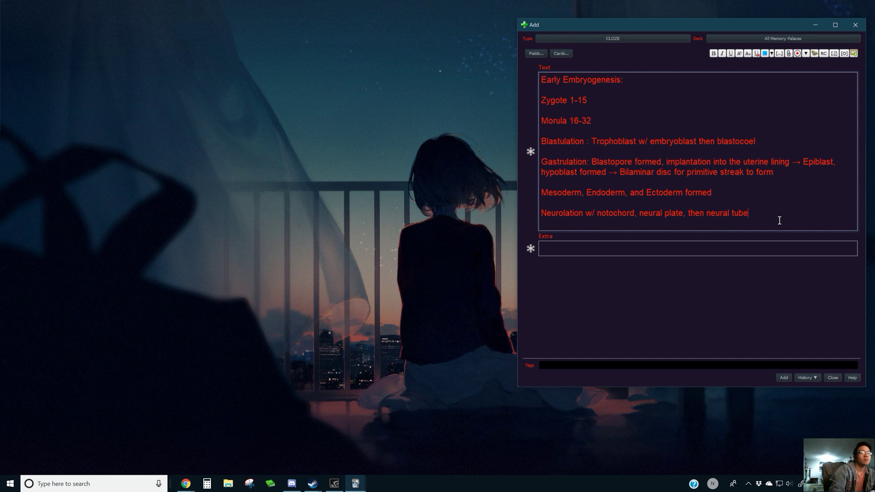
Extend the Neurolation line with "→ neural crests" and start a new line below it.
{"action": "type", "text": "→ "}
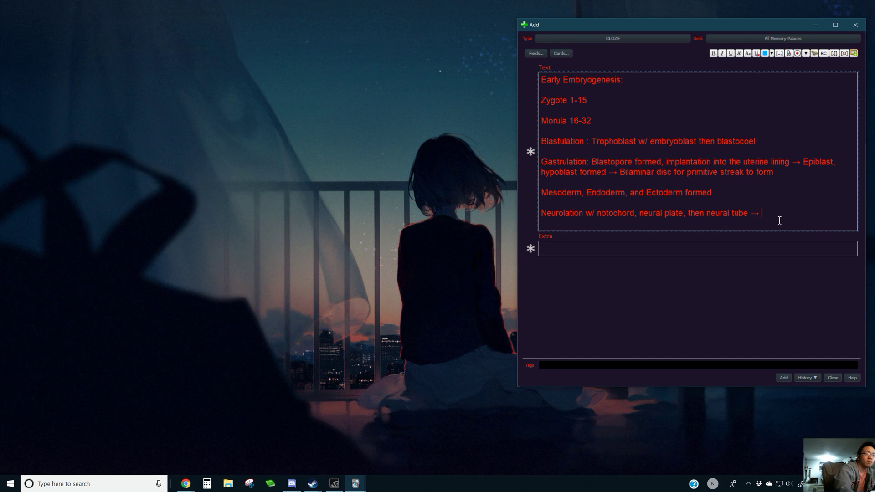
{"action": "type", "text": "neural crest"}
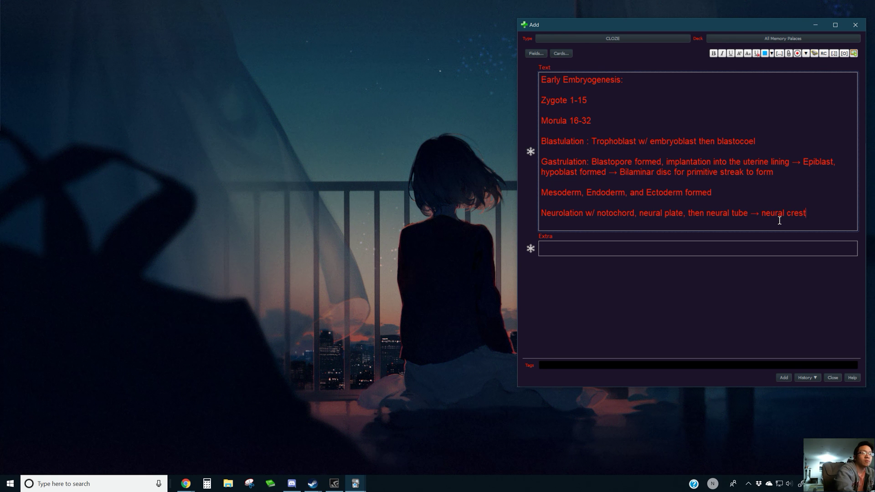
{"action": "type", "text": "s"}
{"action": "key", "text": "Return"}
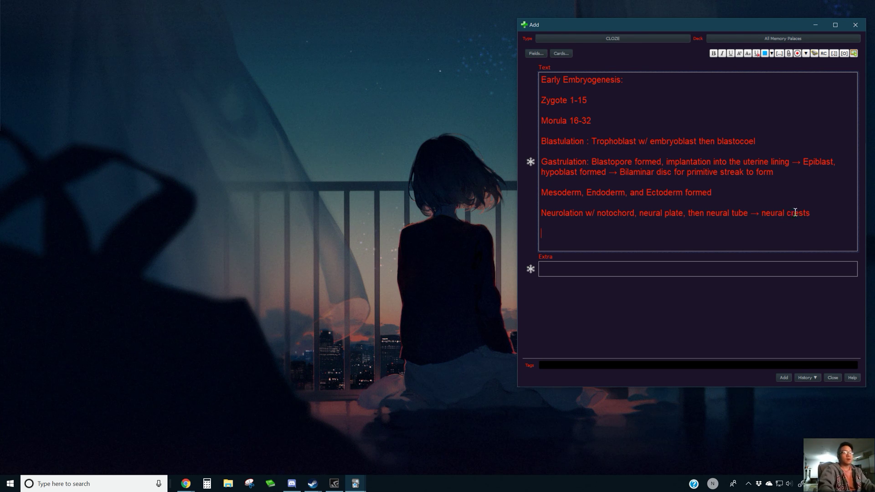
Turn the whole list from Zygote through neural crests into a single c1 cloze deletion and add the card to the deck.
{"action": "left_click_drag", "start_coordinate": [813, 213], "coordinate": [529, 102]}
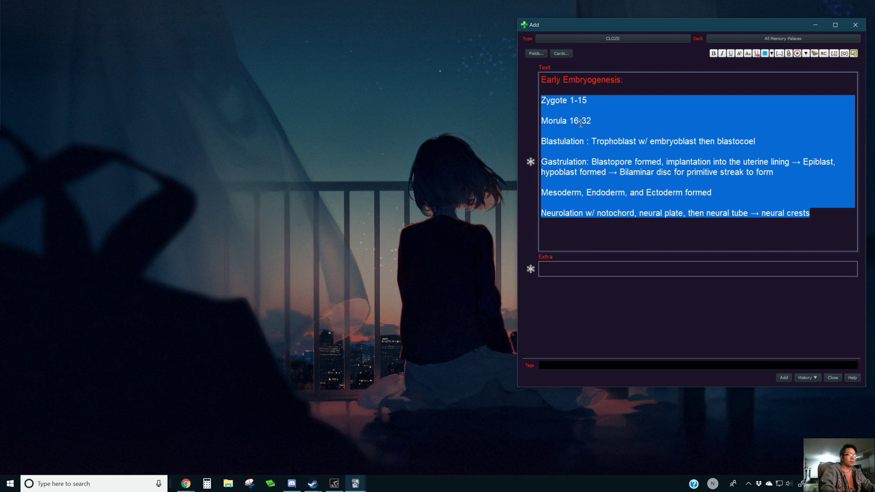
{"action": "key", "text": "ctrl+shift+c"}
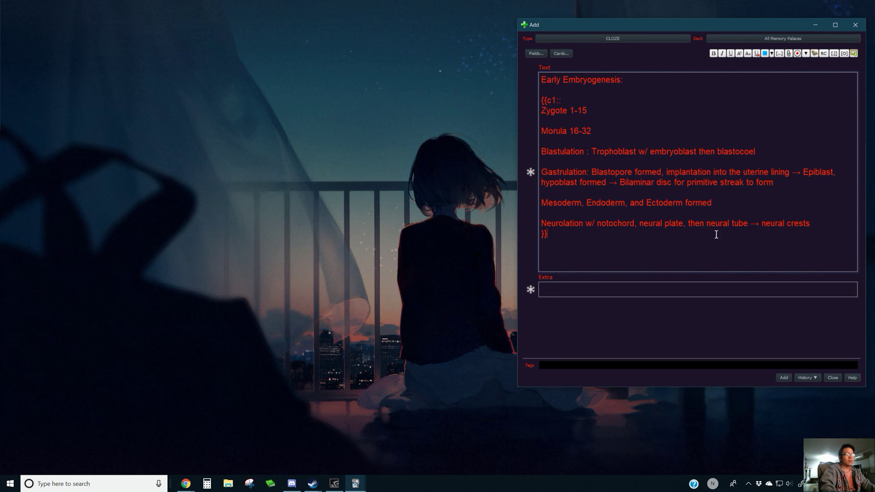
{"action": "left_click", "coordinate": [789, 377]}
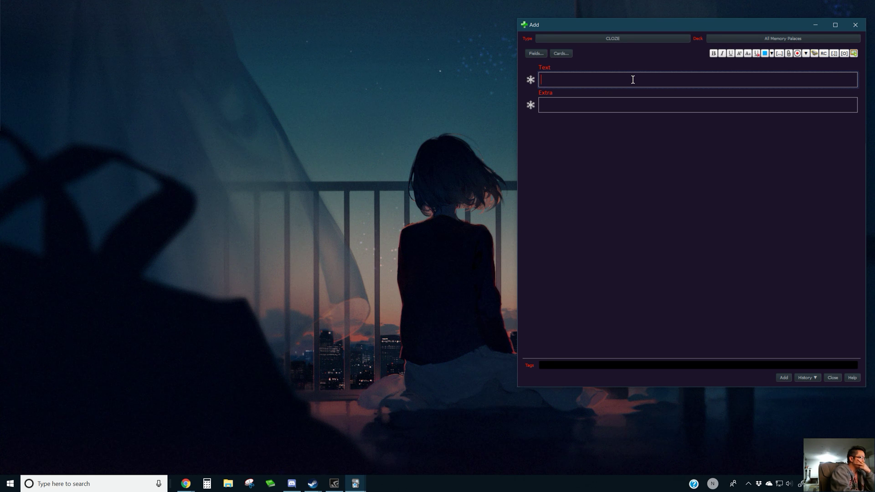
Enter the title "Doctor's Office w/ pyrimidines + Purines" in the Text field of a new card.
{"action": "type", "text": "Doco"}
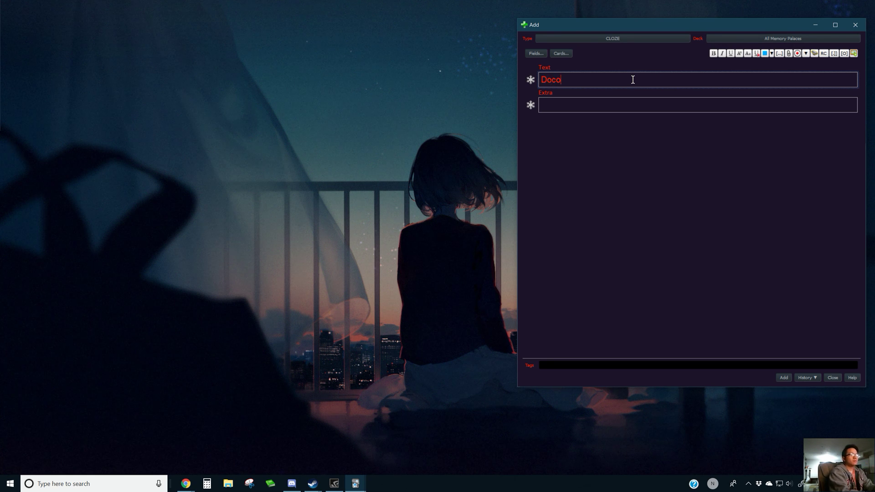
{"action": "key", "text": "BackSpace"}
{"action": "type", "text": "tor's Office "}
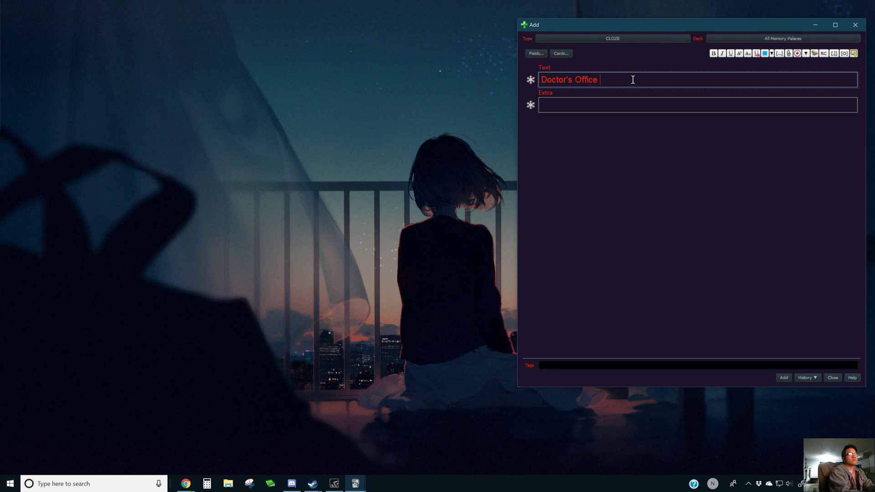
{"action": "type", "text": "w/"}
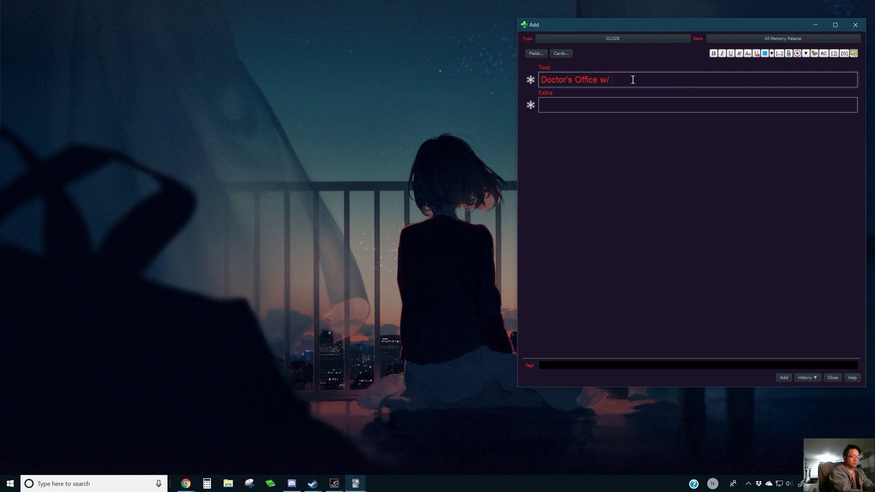
{"action": "type", "text": " pyrimidines a"}
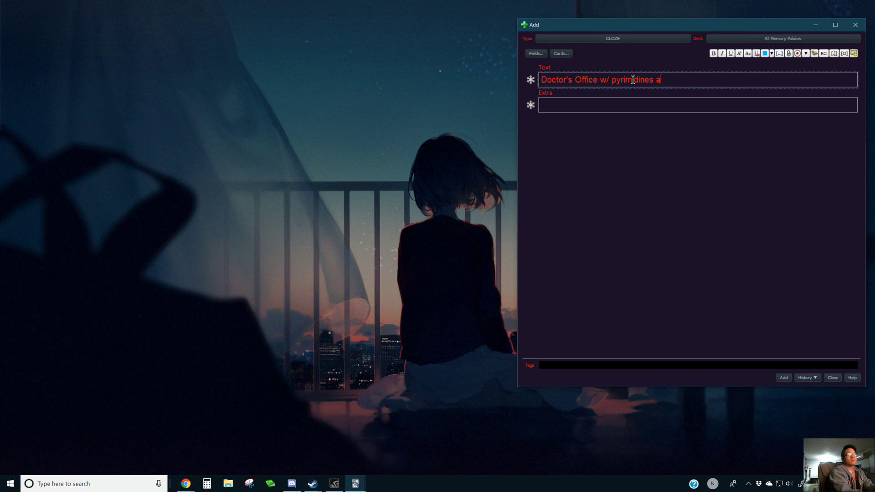
{"action": "key", "text": "BackSpace"}
{"action": "type", "text": "+ Purines"}
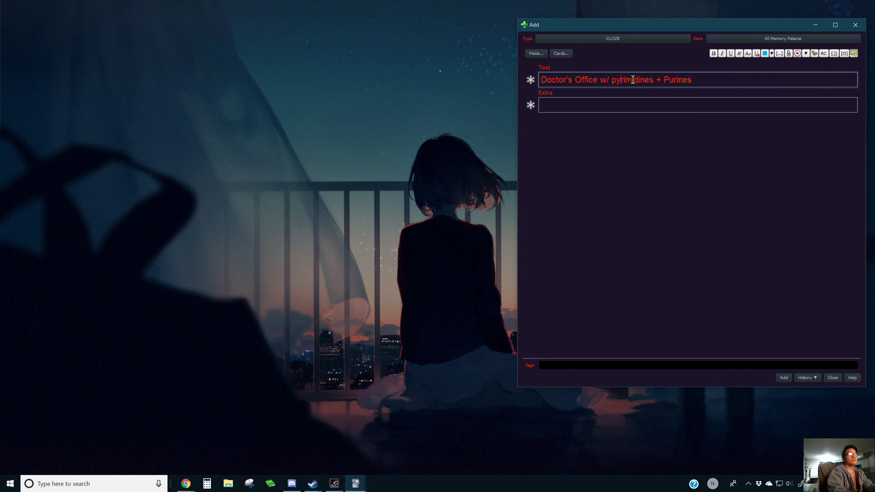
Capitalize "Pyrimidines" in the card title, end the title with a colon and start a new line below it.
{"action": "key", "text": "BackSpace"}
{"action": "type", "text": "P"}
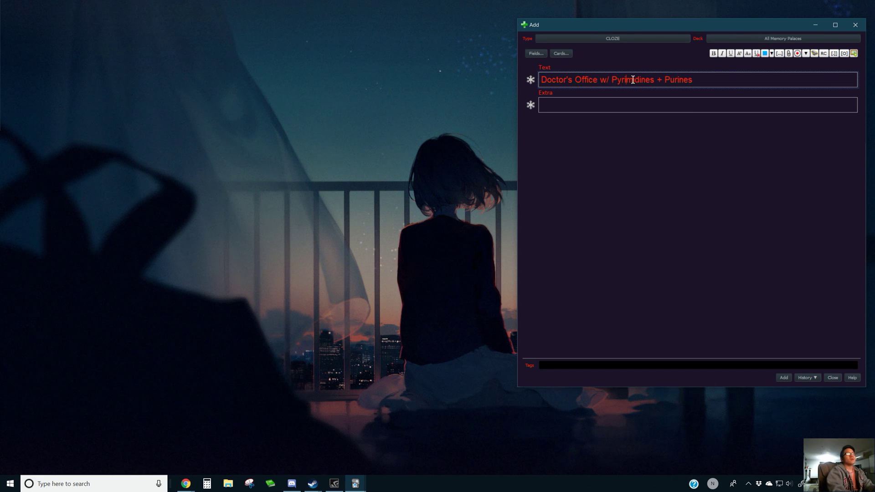
{"action": "type", "text": ":"}
{"action": "key", "text": "Return"}
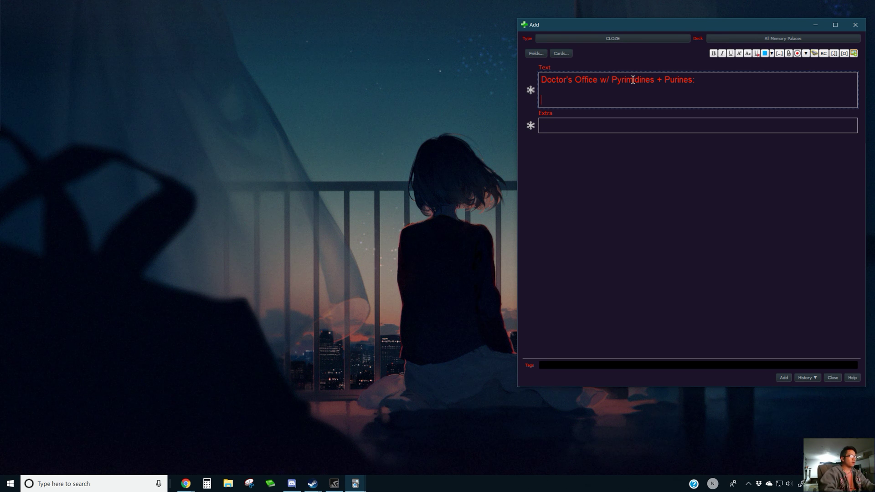
Add the entry "Cytosine (NH2 at the top)" under the title and start a new line below it.
{"action": "type", "text": "Cyt"}
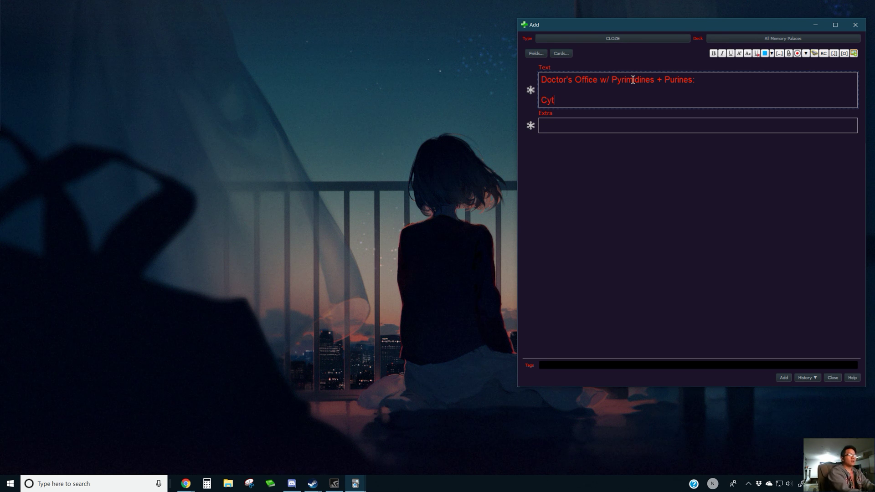
{"action": "type", "text": "osine"}
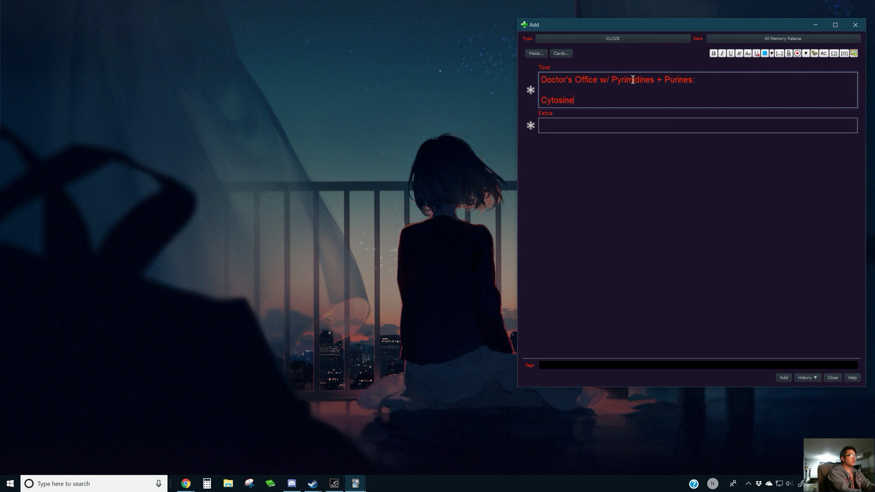
{"action": "type", "text": " (NH2 at the top)"}
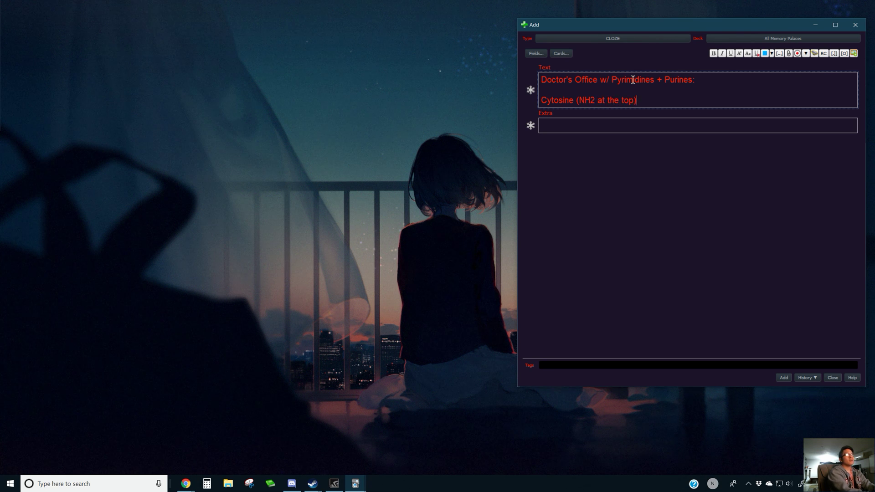
{"action": "key", "text": "Return"}
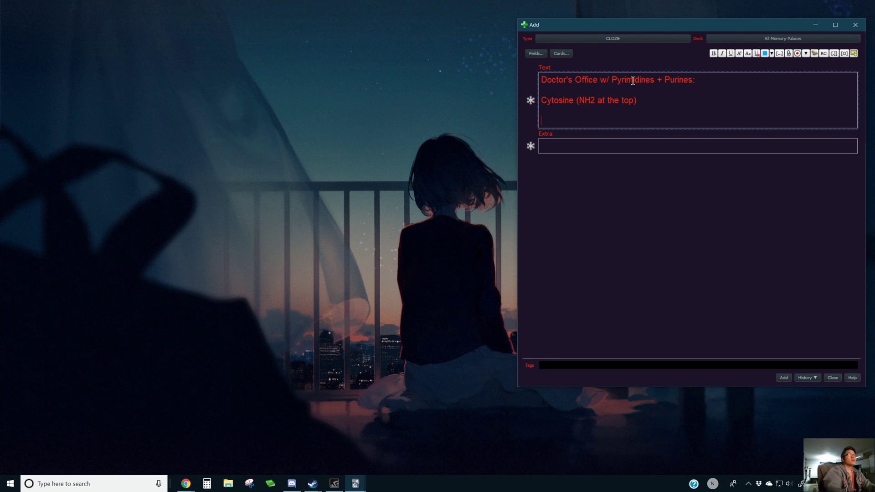
Switch to Chrome, place its window beside the card, and open the full-size purines and pyrimidines structure image from the search result.
{"action": "key", "text": "alt+Tab"}
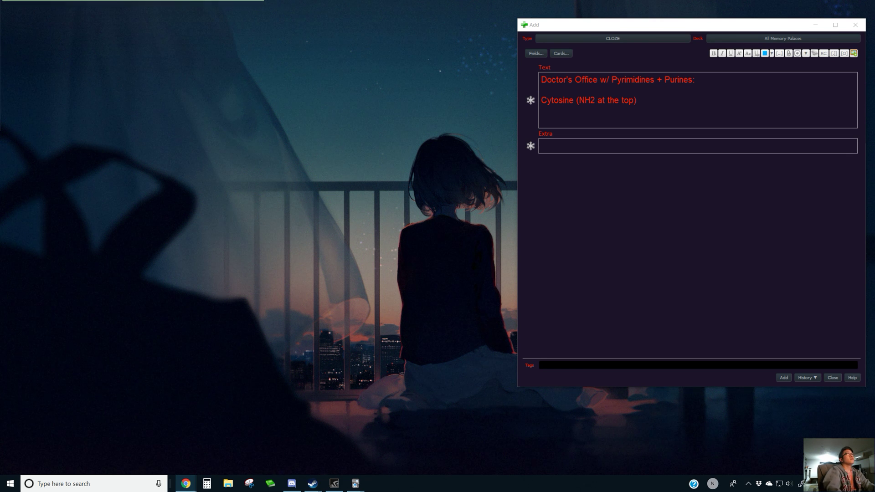
{"action": "left_click_drag", "start_coordinate": [379, 191], "coordinate": [100, 2]}
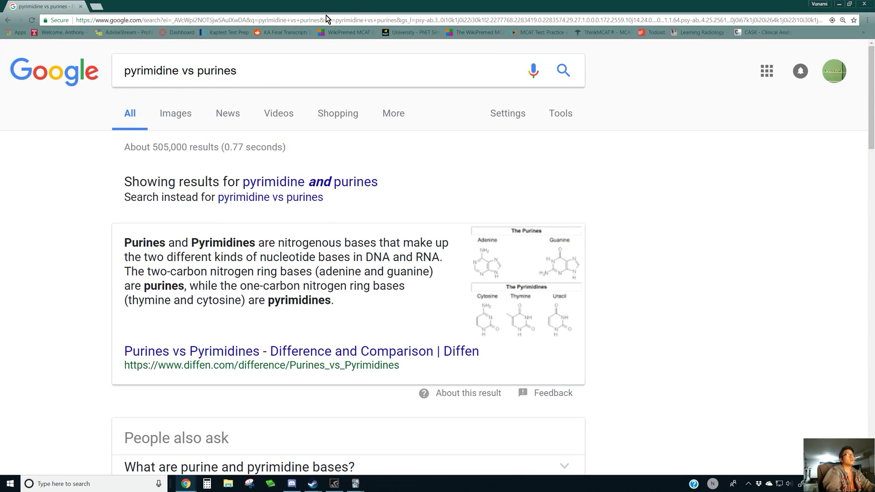
{"action": "left_click_drag", "start_coordinate": [326, 15], "coordinate": [259, 15]}
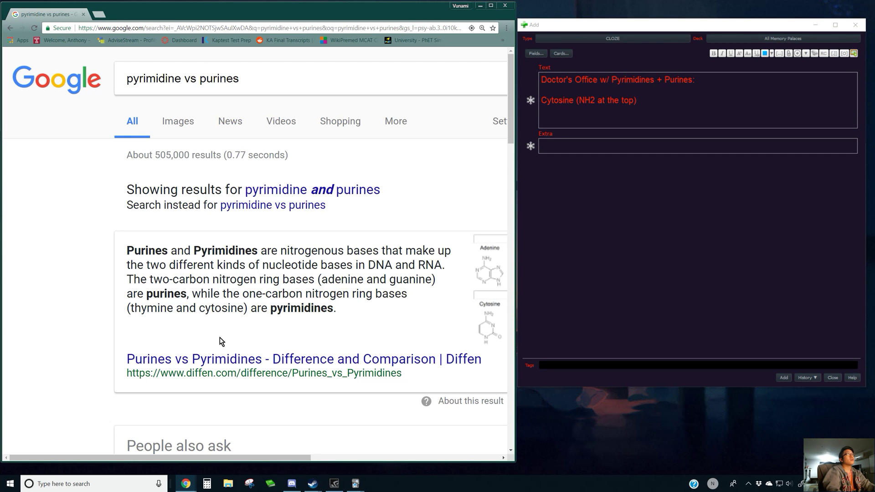
{"action": "left_click_drag", "start_coordinate": [231, 458], "coordinate": [326, 441]}
{"action": "left_click", "coordinate": [375, 305]}
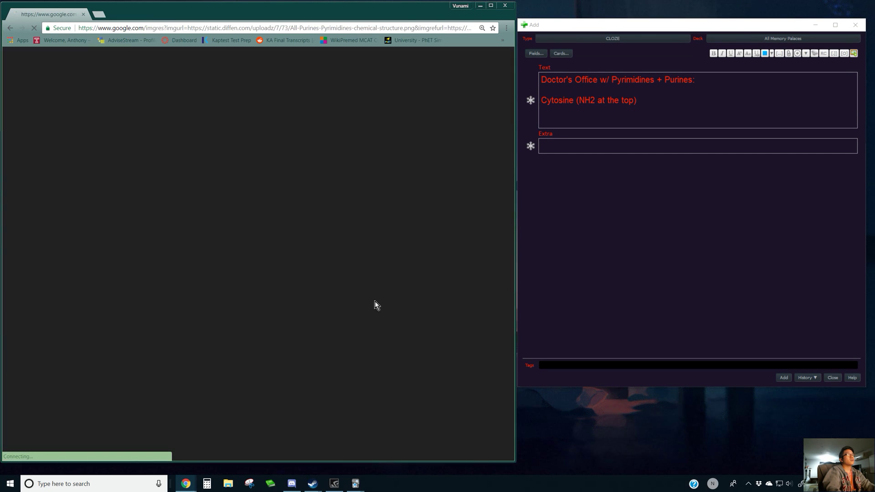
{"action": "left_click", "coordinate": [347, 205]}
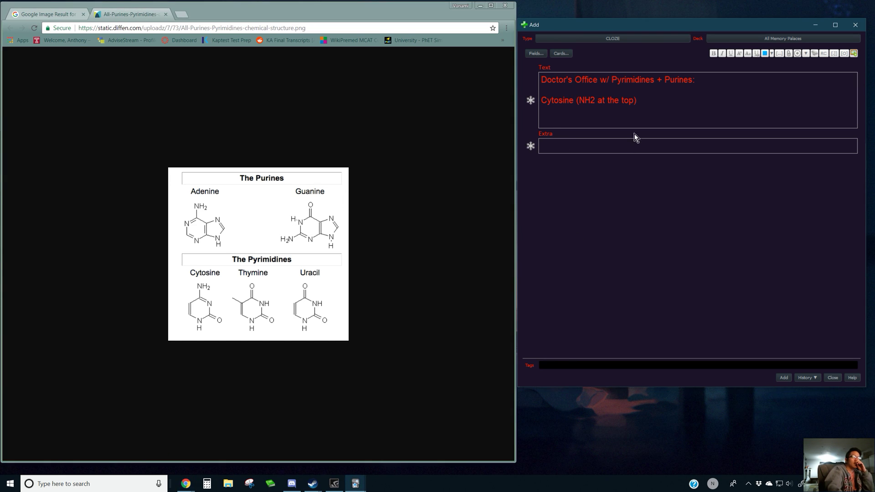
{"action": "left_click", "coordinate": [651, 119]}
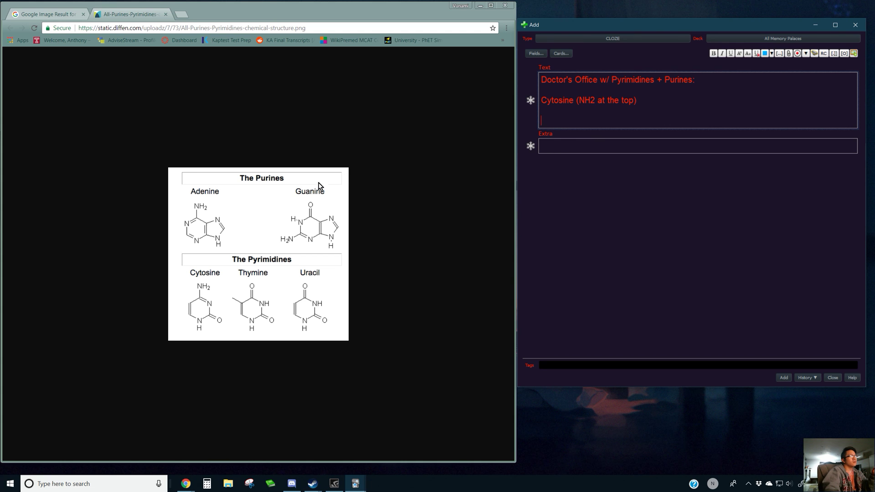
Search Google for "thymine" in a new browser tab and show the image results.
{"action": "left_click", "coordinate": [181, 14]}
{"action": "type", "text": "thymine"}
{"action": "key", "text": "Return"}
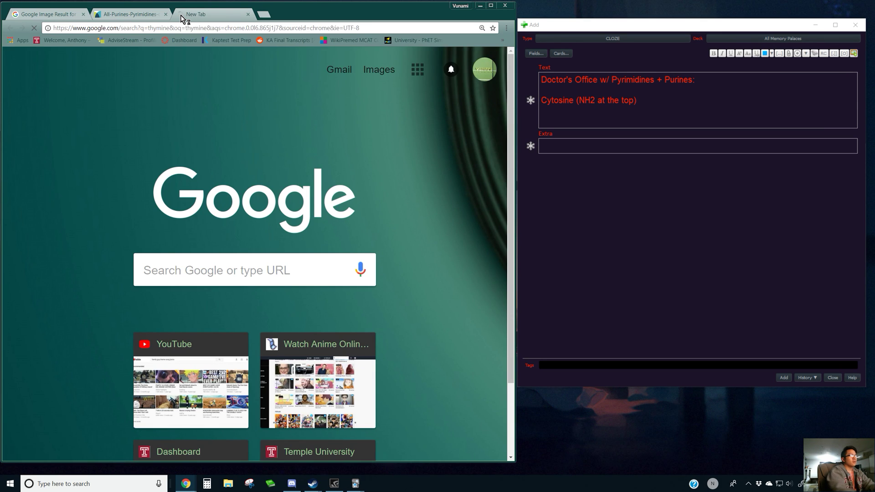
{"action": "left_click", "coordinate": [182, 122]}
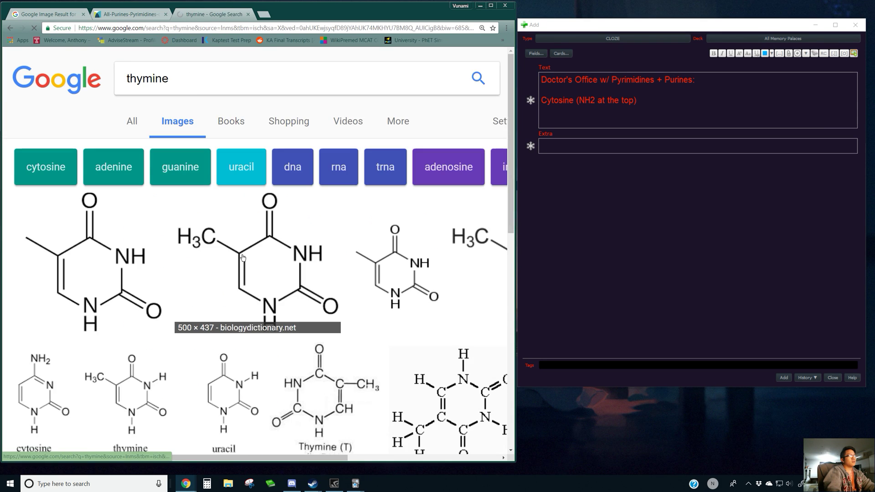
Look through the thymine structure images for the ring numbering and the position of the CH3 group.
{"action": "scroll", "coordinate": [401, 307], "scroll_direction": "down", "scroll_amount": 8}
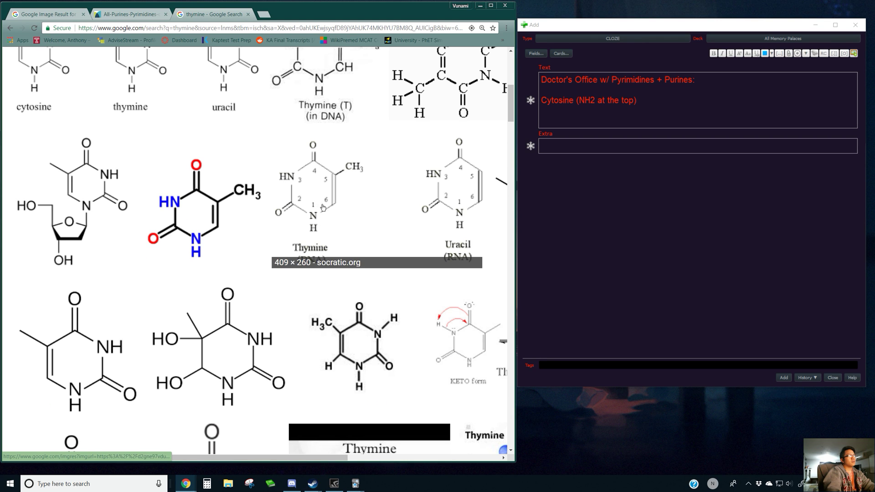
{"action": "scroll", "coordinate": [330, 286], "scroll_direction": "up", "scroll_amount": 4}
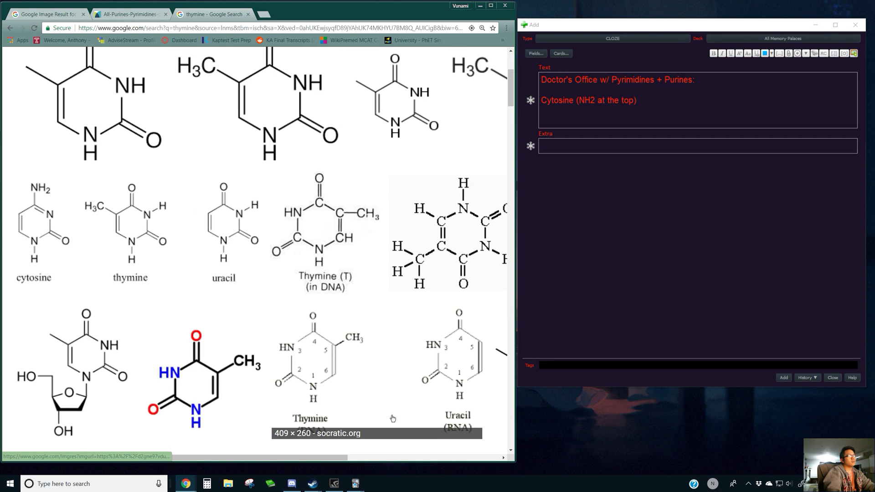
{"action": "scroll", "coordinate": [391, 422], "scroll_direction": "down", "scroll_amount": 1}
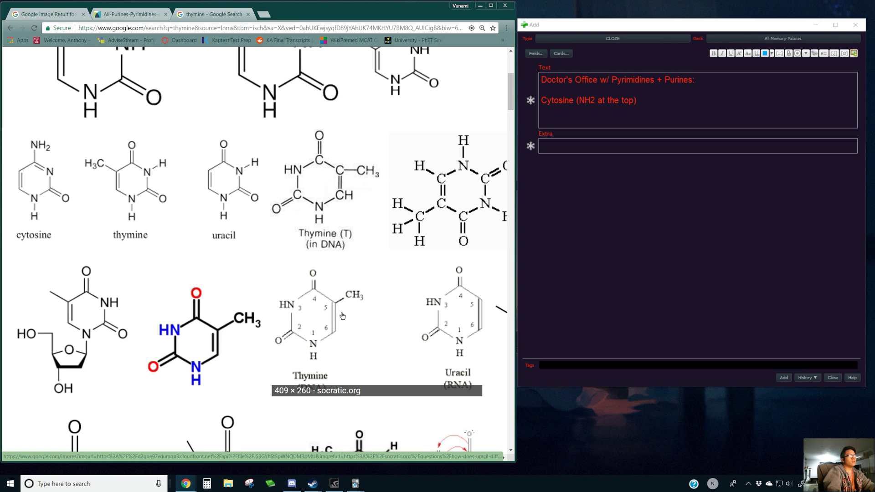
{"action": "scroll", "coordinate": [336, 264], "scroll_direction": "up", "scroll_amount": 2}
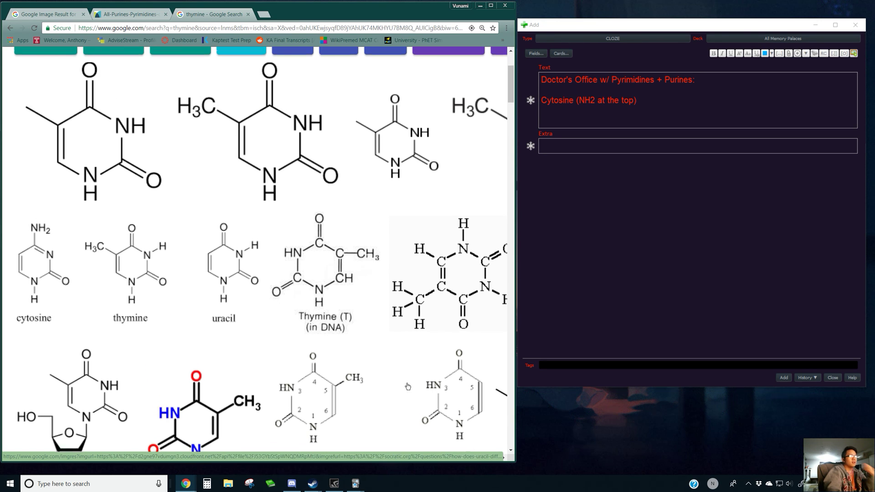
{"action": "scroll", "coordinate": [368, 372], "scroll_direction": "down", "scroll_amount": 1}
{"action": "scroll", "coordinate": [368, 372], "scroll_direction": "up", "scroll_amount": 1}
{"action": "scroll", "coordinate": [369, 370], "scroll_direction": "down", "scroll_amount": 1}
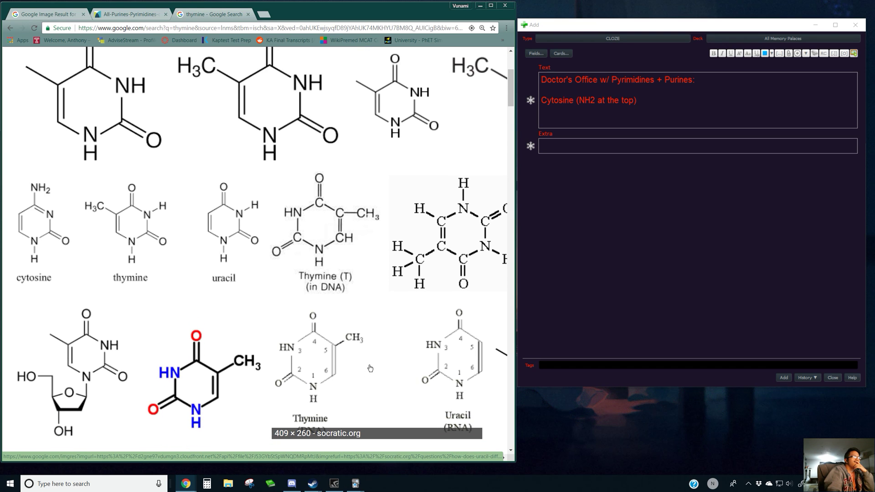
{"action": "scroll", "coordinate": [370, 368], "scroll_direction": "down", "scroll_amount": 1}
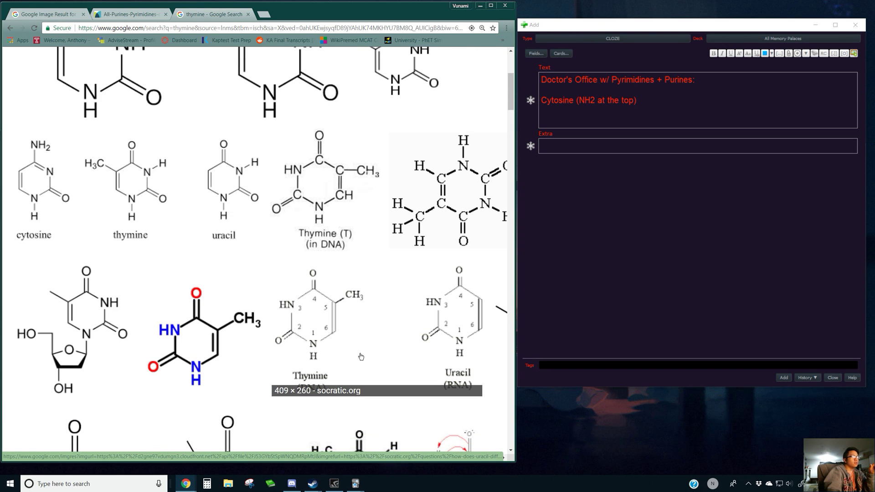
{"action": "scroll", "coordinate": [358, 355], "scroll_direction": "down", "scroll_amount": 2}
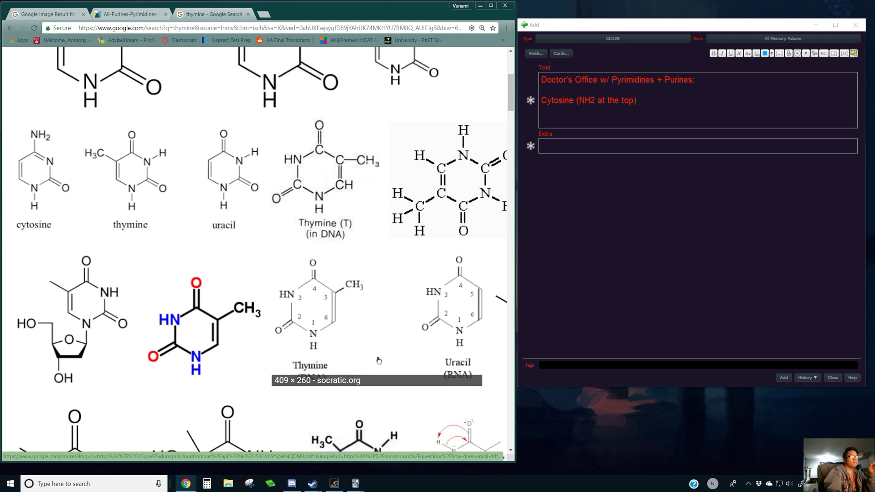
{"action": "scroll", "coordinate": [321, 390], "scroll_direction": "down", "scroll_amount": 5}
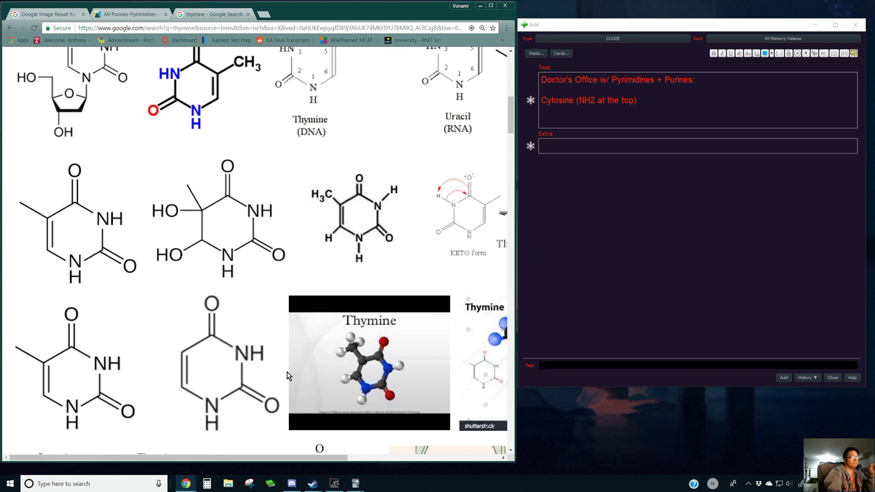
{"action": "scroll", "coordinate": [300, 365], "scroll_direction": "down", "scroll_amount": 5}
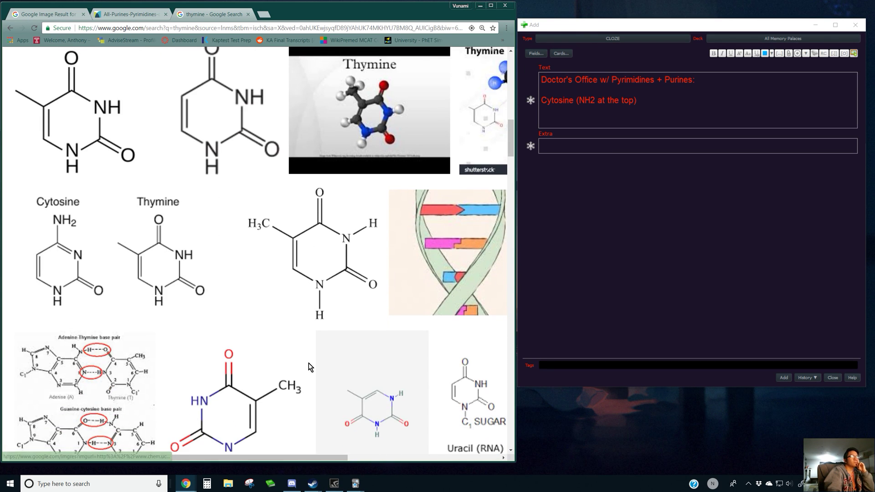
{"action": "scroll", "coordinate": [312, 365], "scroll_direction": "down", "scroll_amount": 2}
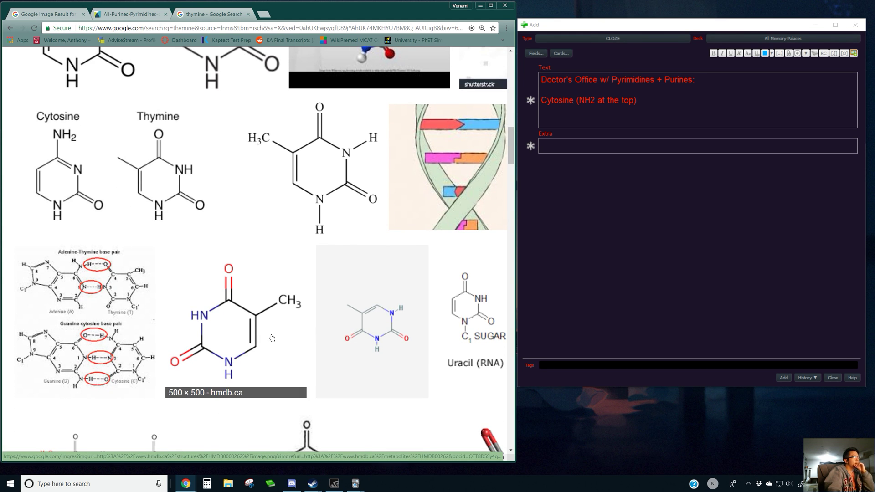
{"action": "scroll", "coordinate": [292, 342], "scroll_direction": "up", "scroll_amount": 7}
{"action": "scroll", "coordinate": [296, 344], "scroll_direction": "up", "scroll_amount": 3}
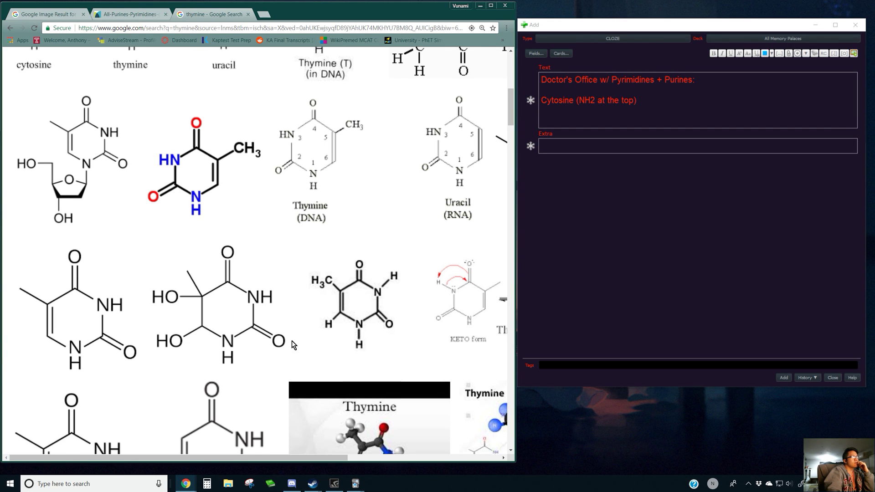
{"action": "scroll", "coordinate": [294, 346], "scroll_direction": "up", "scroll_amount": 1}
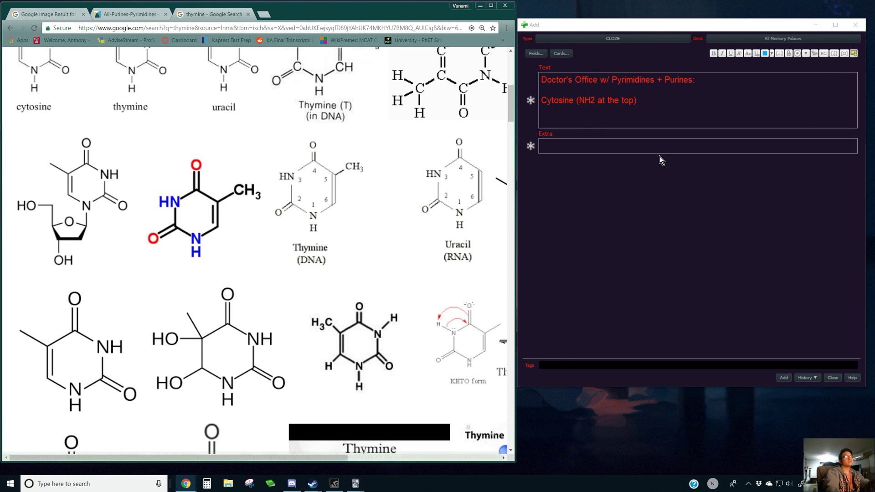
Add the entry "Thymine (CH3 at 5th position)" to the card and begin the next one with "Adenine (NH2 top".
{"action": "left_click", "coordinate": [589, 126]}
{"action": "type", "text": "Thymine "}
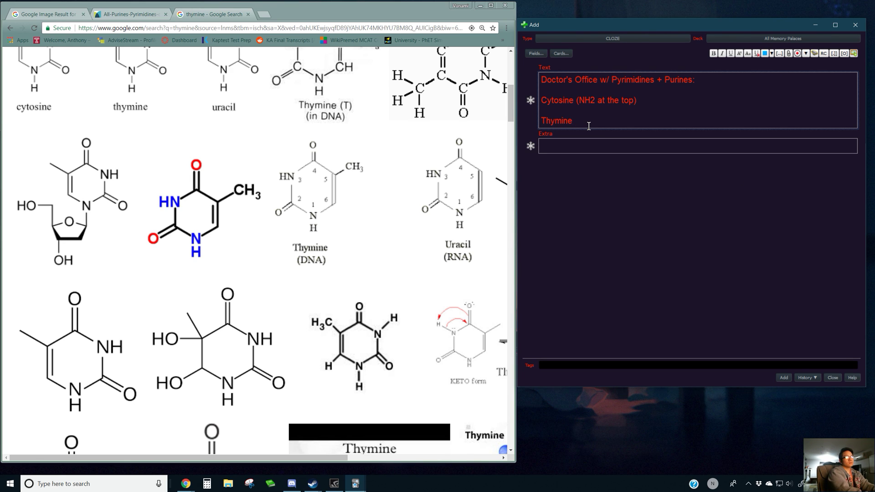
{"action": "type", "text": "(CH3 at 5th position)"}
{"action": "key", "text": "Return"}
{"action": "key", "text": "Return"}
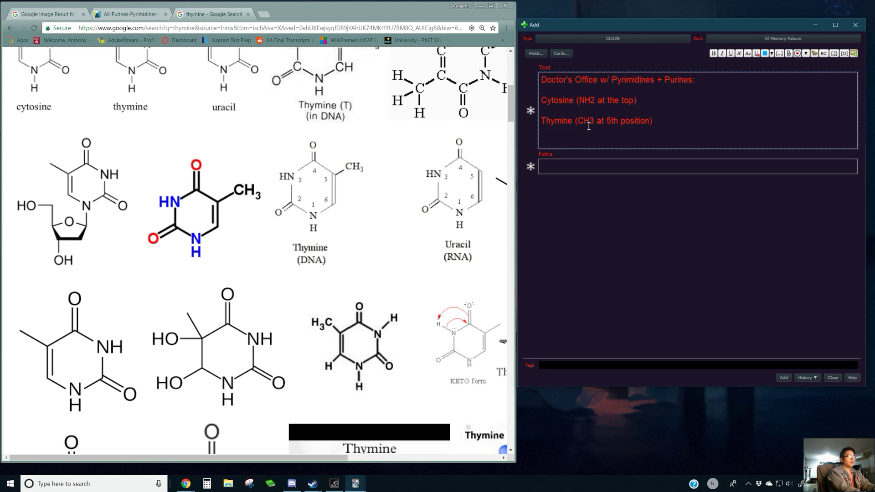
{"action": "type", "text": "Adenine ("}
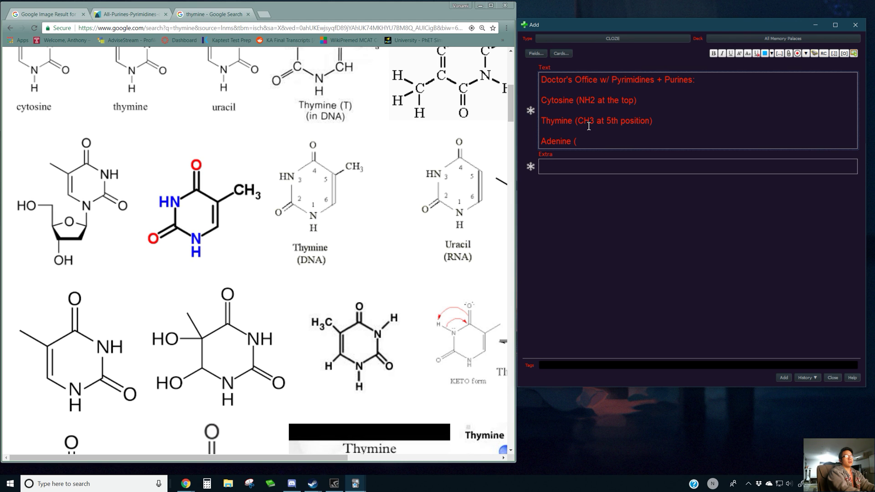
{"action": "type", "text": "NH2 top"}
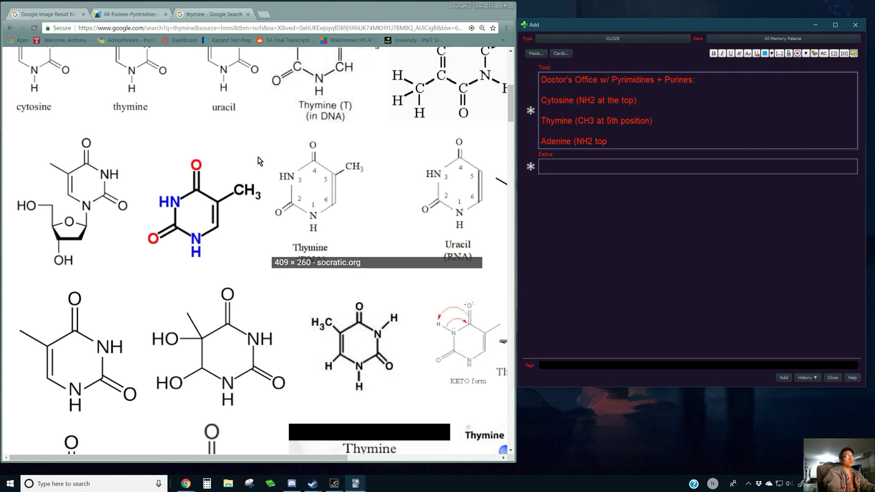
Replace the thymine image search with "adenine" and view the structure images for the NH2 group's position.
{"action": "scroll", "coordinate": [297, 202], "scroll_direction": "up", "scroll_amount": 5}
{"action": "scroll", "coordinate": [267, 316], "scroll_direction": "down", "scroll_amount": 5}
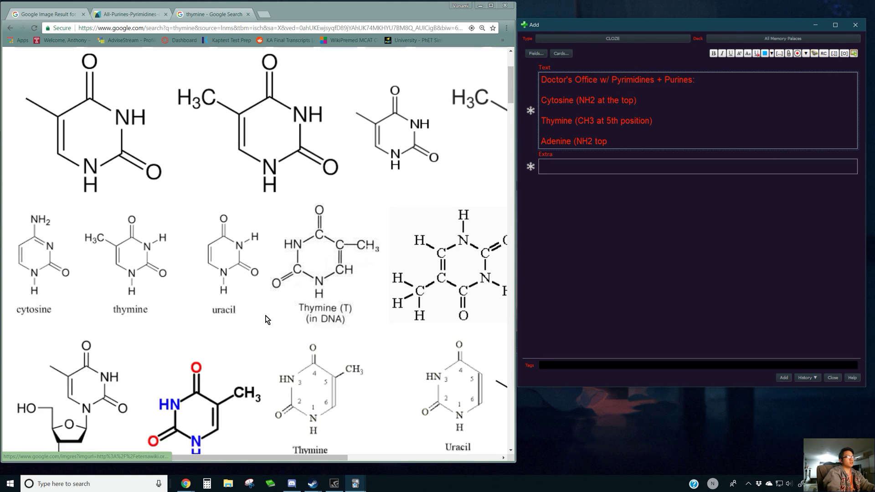
{"action": "scroll", "coordinate": [267, 315], "scroll_direction": "down", "scroll_amount": 8}
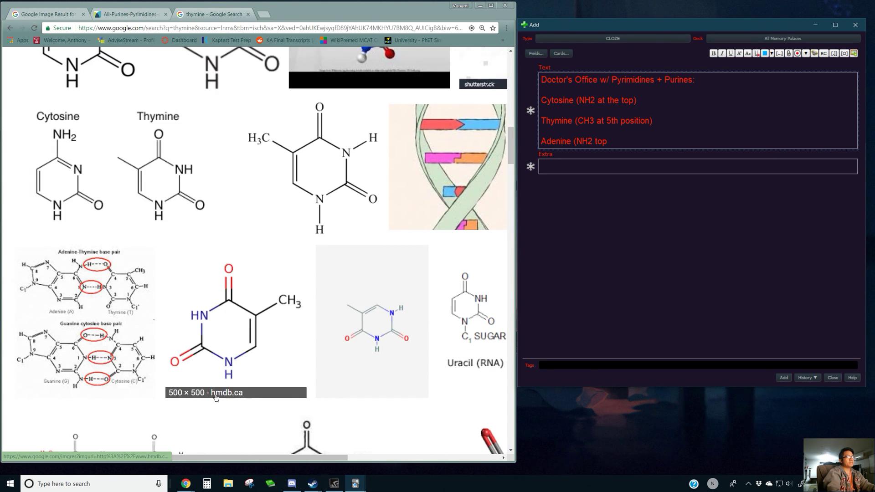
{"action": "scroll", "coordinate": [118, 346], "scroll_direction": "up", "scroll_amount": 4}
{"action": "scroll", "coordinate": [117, 346], "scroll_direction": "up", "scroll_amount": 9}
{"action": "left_click_drag", "start_coordinate": [171, 76], "coordinate": [42, 68]}
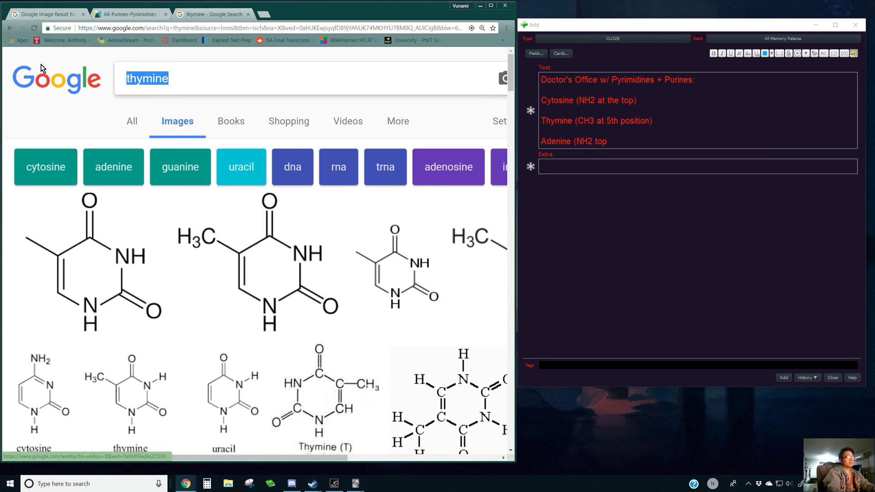
{"action": "type", "text": "adenine"}
{"action": "key", "text": "Return"}
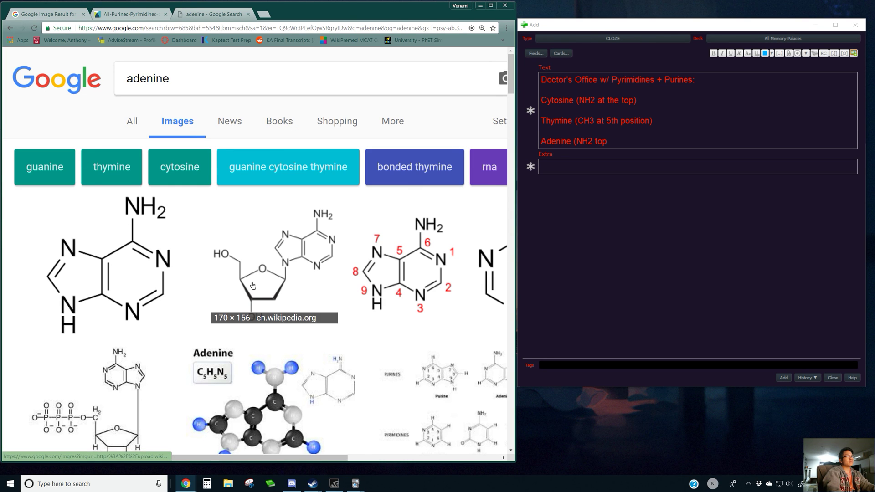
{"action": "scroll", "coordinate": [153, 313], "scroll_direction": "down", "scroll_amount": 1}
{"action": "scroll", "coordinate": [154, 313], "scroll_direction": "up", "scroll_amount": 1}
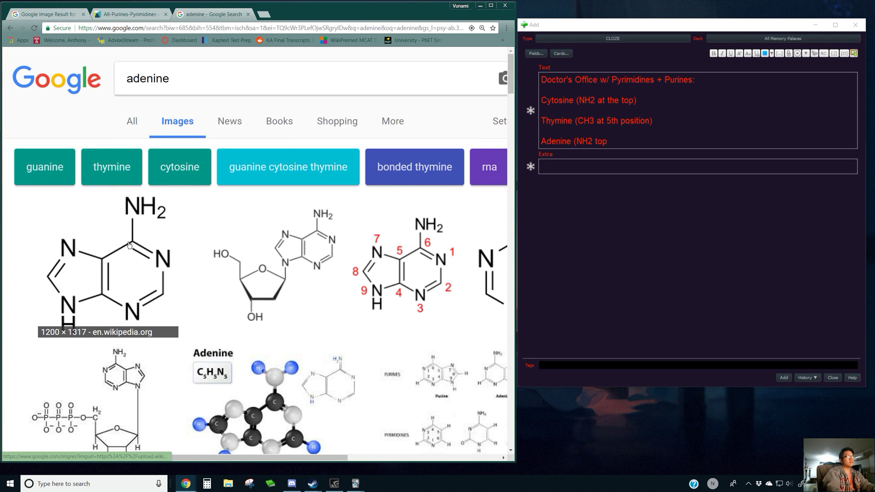
Look further through the adenine structure images and enlarge the Sigma-Aldrich one showing the NH2 group.
{"action": "scroll", "coordinate": [178, 296], "scroll_direction": "down", "scroll_amount": 3}
{"action": "scroll", "coordinate": [336, 379], "scroll_direction": "down", "scroll_amount": 3}
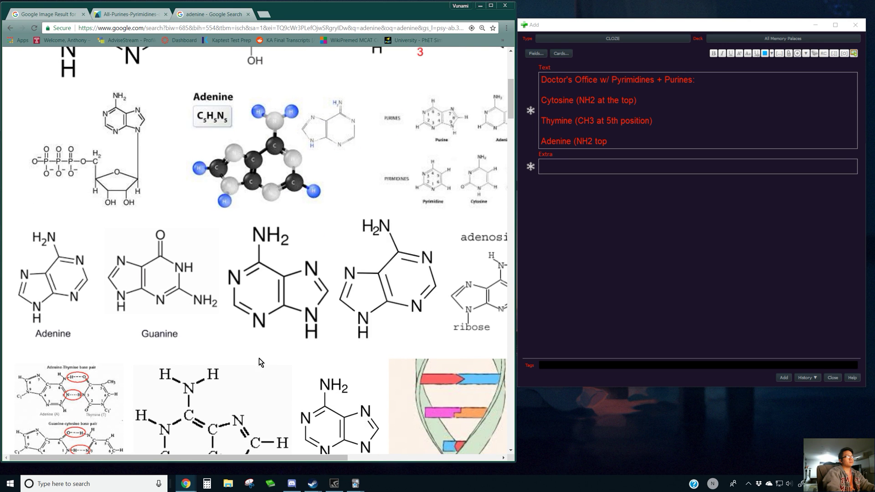
{"action": "left_click", "coordinate": [272, 321]}
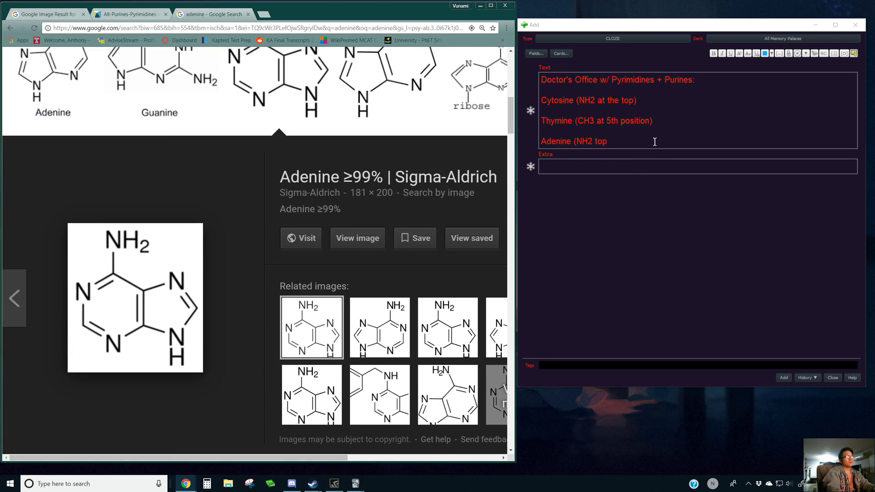
Complete the card's entry as "Adenine (NH2 6th position top)" and extend the Thymine entry with "L arm" after "position".
{"action": "left_click", "coordinate": [620, 143]}
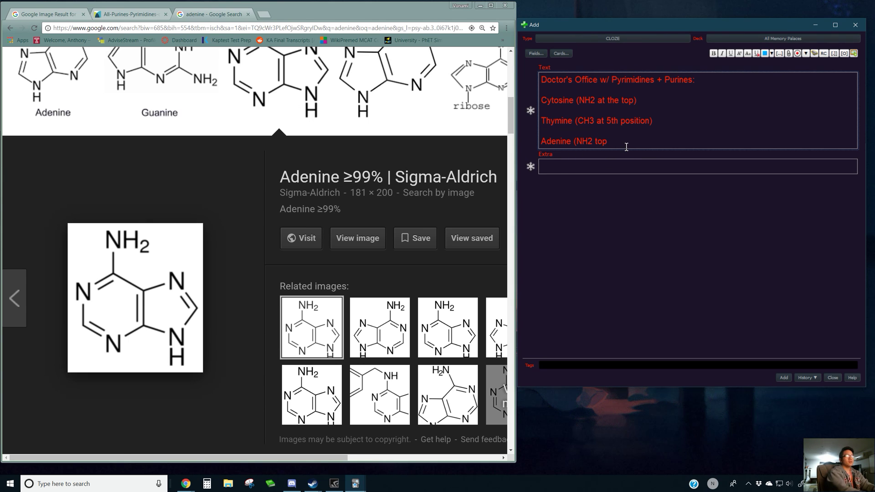
{"action": "key", "text": "BackSpace"}
{"action": "key", "text": "BackSpace"}
{"action": "key", "text": "BackSpace"}
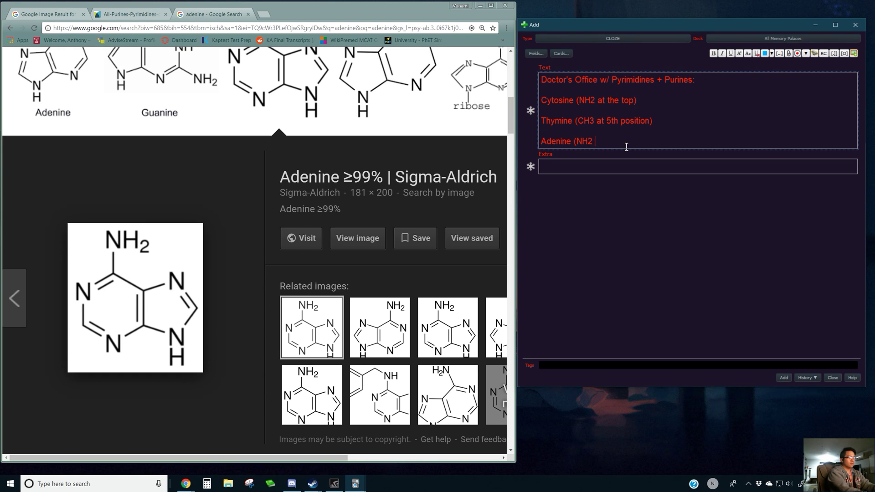
{"action": "type", "text": "6th position"}
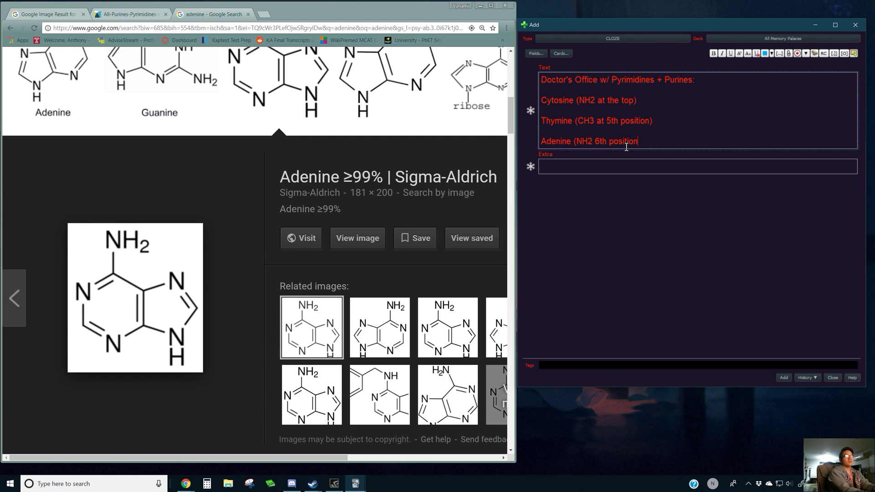
{"action": "type", "text": " top"}
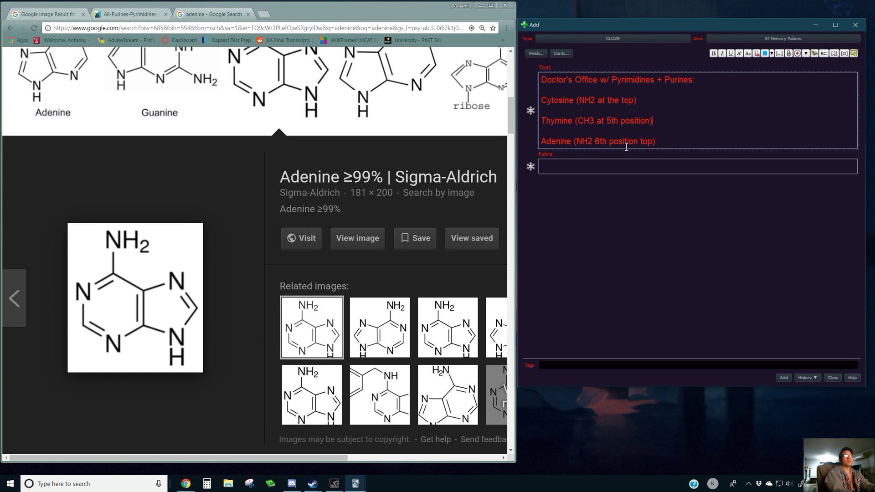
{"action": "key", "text": "Up"}
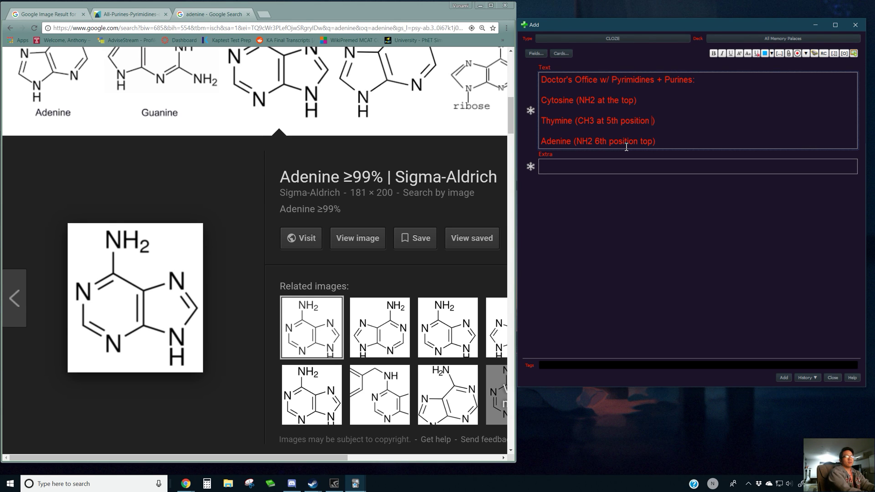
{"action": "type", "text": "L arm"}
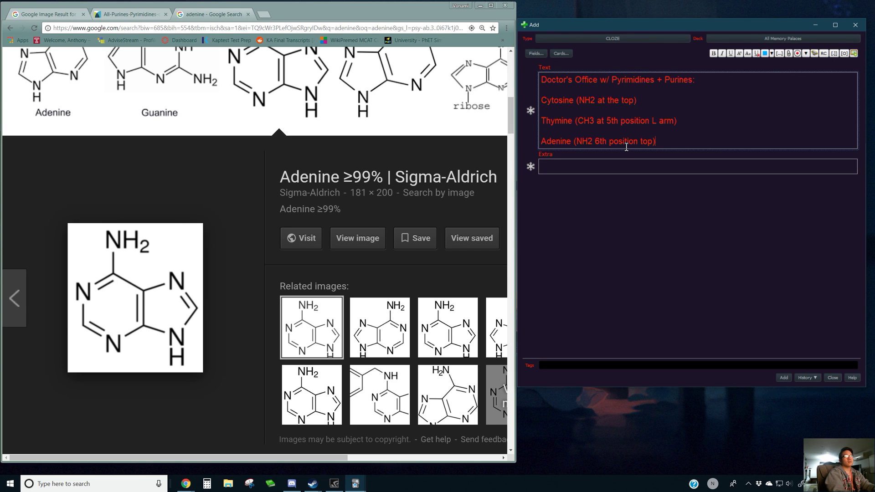
Start a new entry "Guanine:" beneath the Adenine entry on the card.
{"action": "key", "text": "Return"}
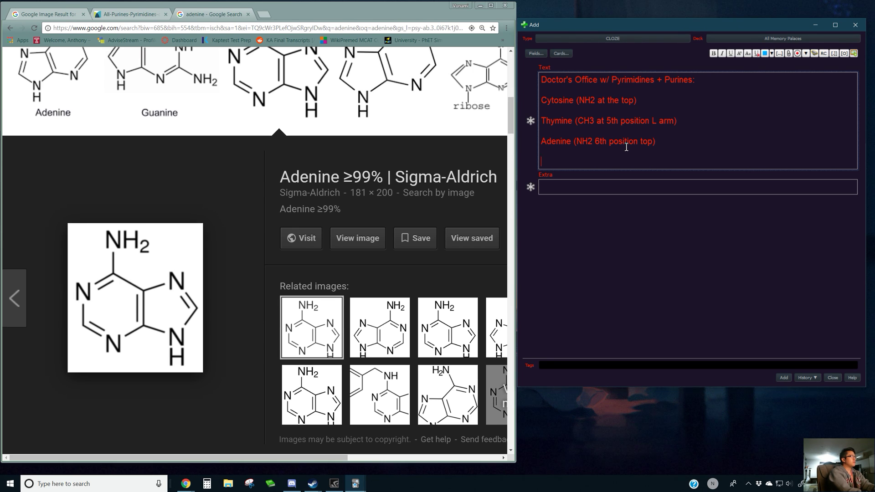
{"action": "type", "text": "Cytosine"}
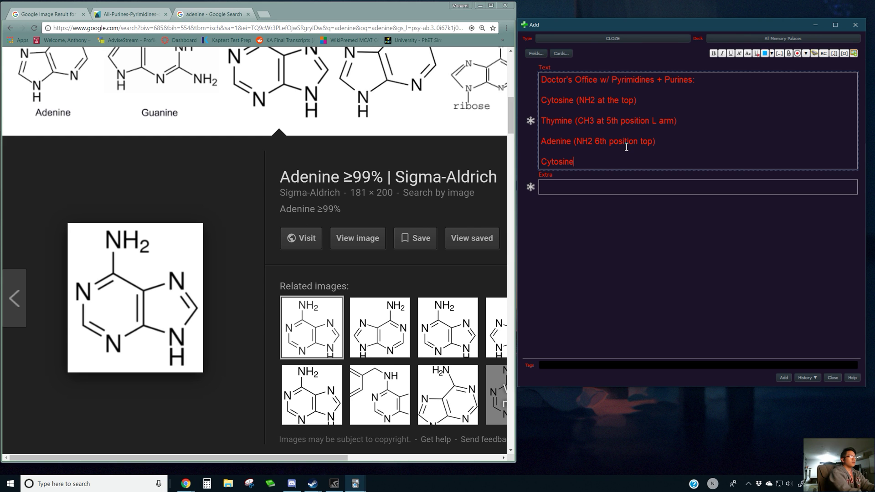
{"action": "key", "text": "BackSpace"}
{"action": "key", "text": "BackSpace"}
{"action": "key", "text": "BackSpace"}
{"action": "key", "text": "BackSpace"}
{"action": "key", "text": "BackSpace"}
{"action": "key", "text": "BackSpace"}
{"action": "key", "text": "BackSpace"}
{"action": "key", "text": "BackSpace"}
{"action": "type", "text": "Guanosine"}
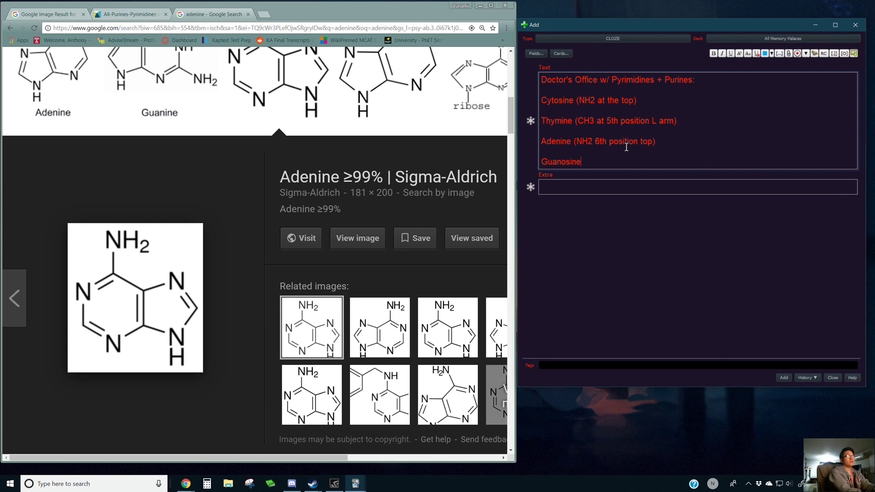
{"action": "scroll", "coordinate": [315, 199], "scroll_direction": "up", "scroll_amount": 4}
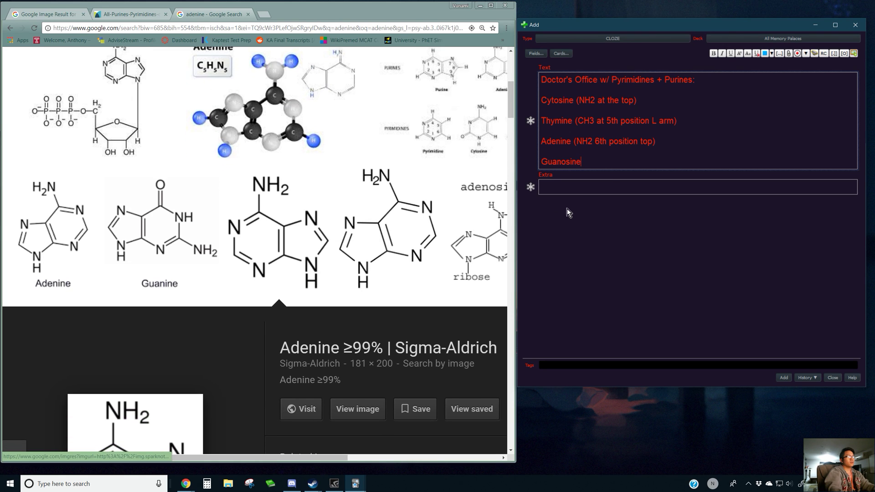
{"action": "key", "text": "BackSpace"}
{"action": "key", "text": "BackSpace"}
{"action": "key", "text": "BackSpace"}
{"action": "key", "text": "BackSpace"}
{"action": "key", "text": "BackSpace"}
{"action": "type", "text": "ine"}
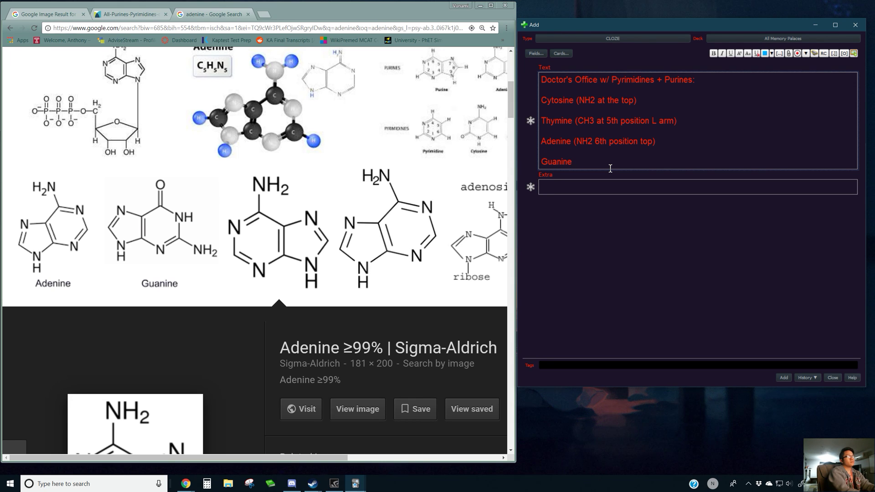
{"action": "type", "text": ":"}
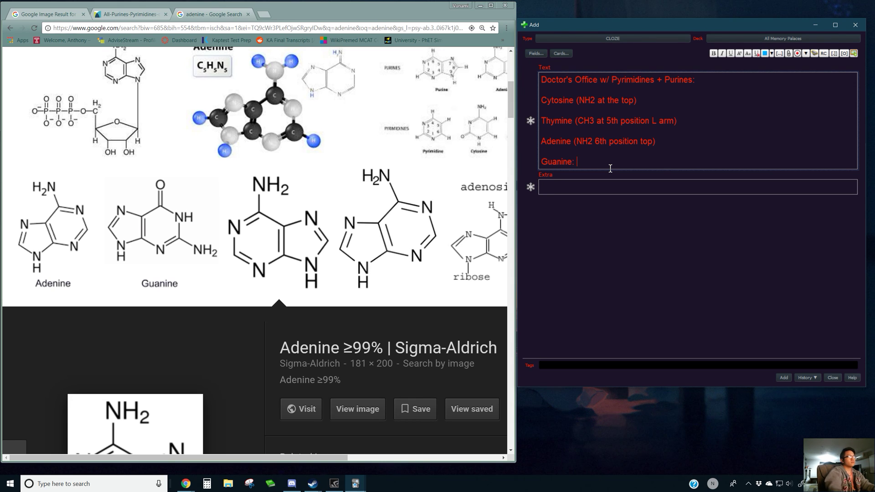
Replace the adenine image search with "guanine" and enlarge the numbered guanine structure from Wikipedia.
{"action": "scroll", "coordinate": [364, 225], "scroll_direction": "up", "scroll_amount": 7}
{"action": "left_click_drag", "start_coordinate": [177, 79], "coordinate": [2, 80]}
{"action": "type", "text": "guanine"}
{"action": "key", "text": "Return"}
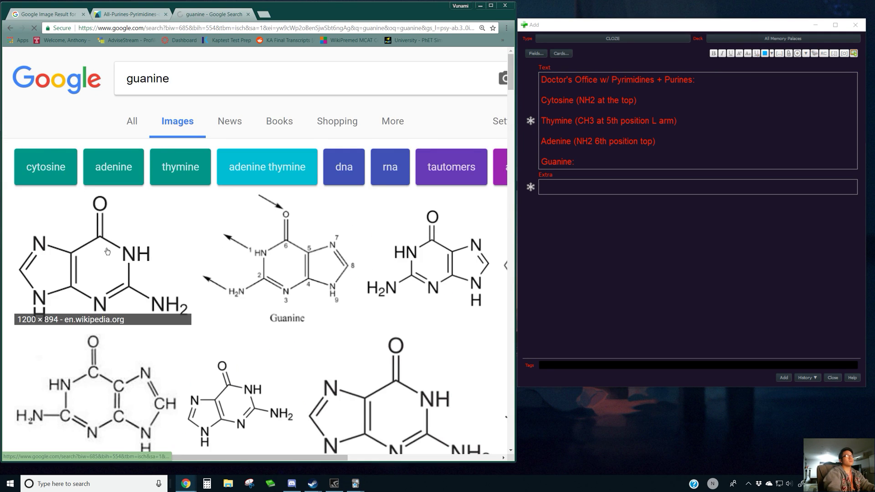
{"action": "scroll", "coordinate": [328, 264], "scroll_direction": "down", "scroll_amount": 3}
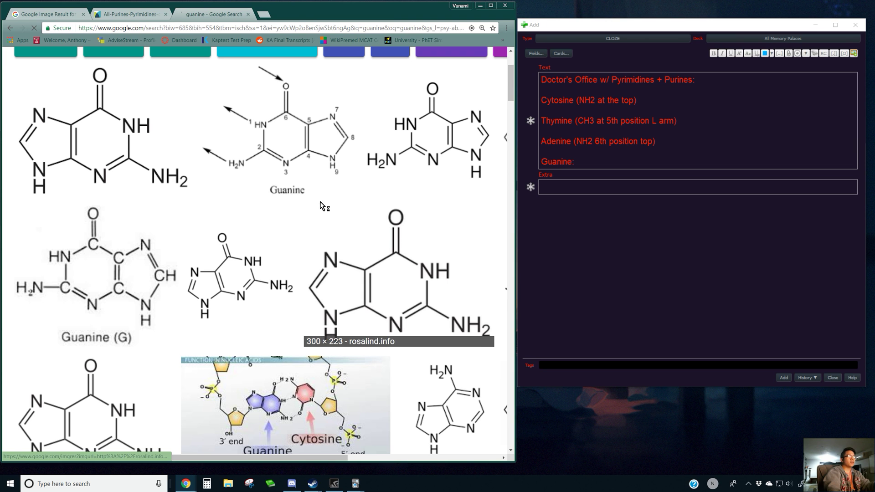
{"action": "left_click", "coordinate": [323, 175]}
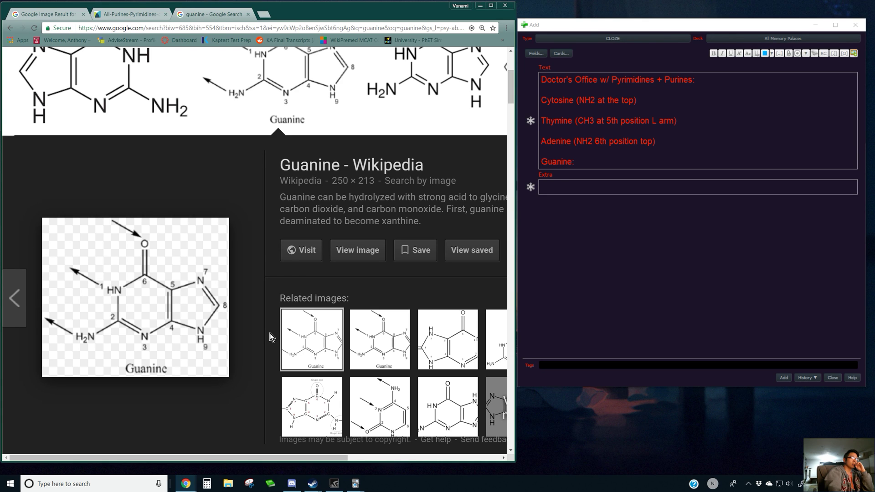
Complete the guanine entry as "Guanine (NH2 2nd position Back R + O at 6th position top)".
{"action": "left_click", "coordinate": [631, 164]}
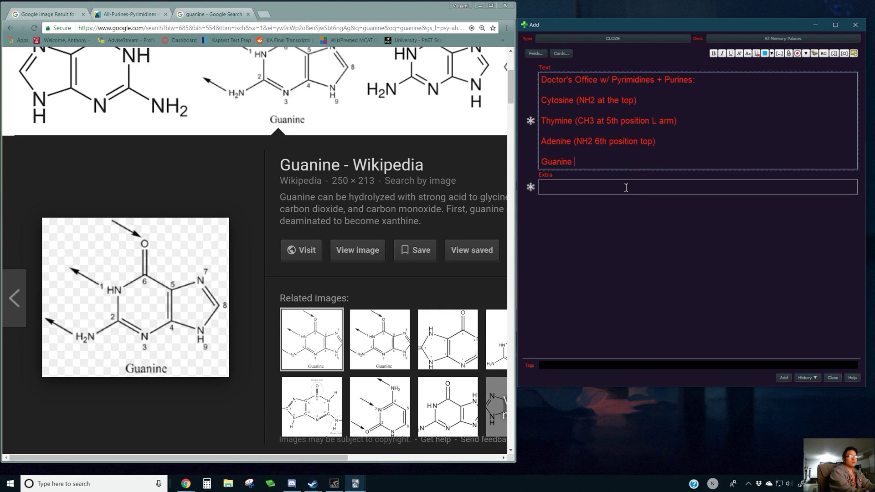
{"action": "key", "text": "BackSpace"}
{"action": "type", "text": "(NH2 "}
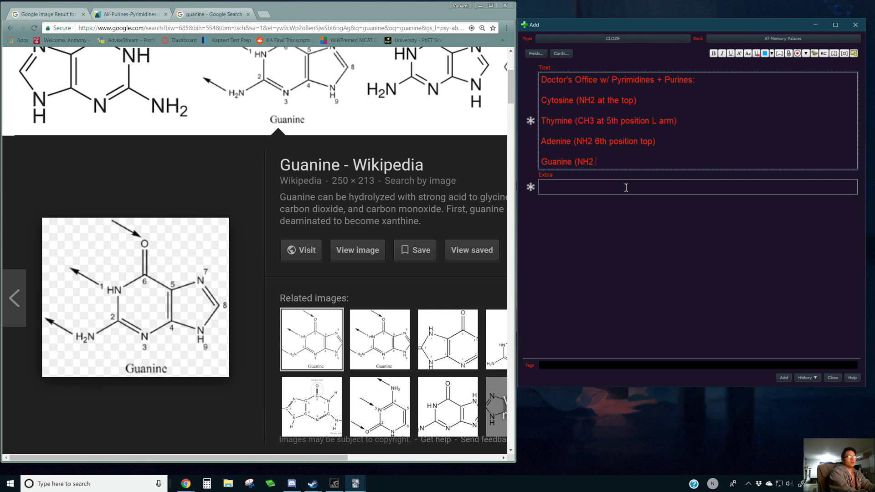
{"action": "type", "text": "2nd position Back R)"}
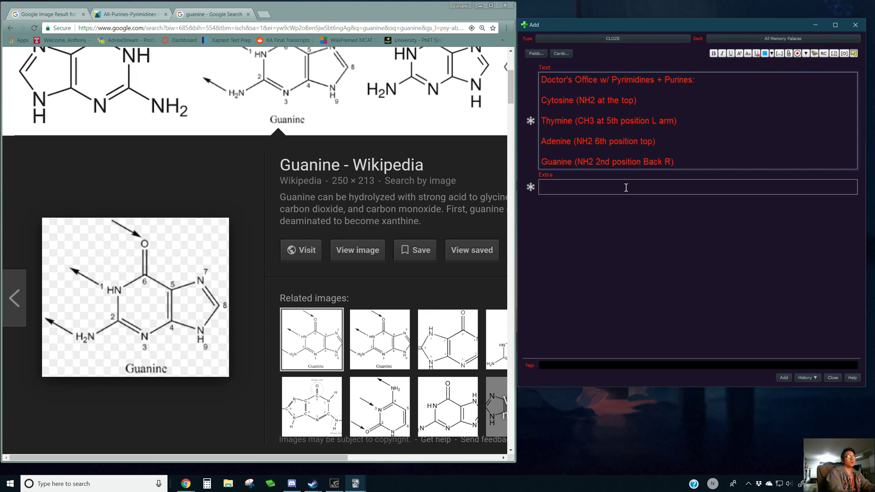
{"action": "key", "text": "Left"}
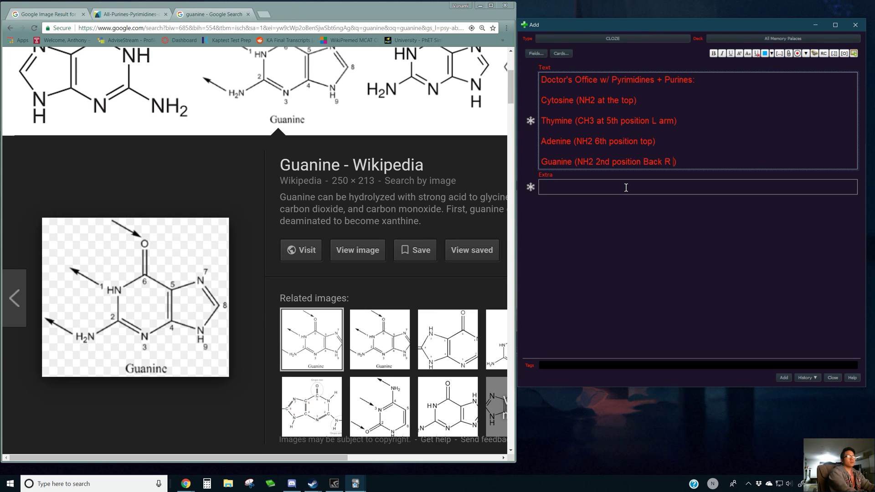
{"action": "type", "text": "+ "}
{"action": "type", "text": "O "}
{"action": "type", "text": "at "}
{"action": "type", "text": "6th positio"}
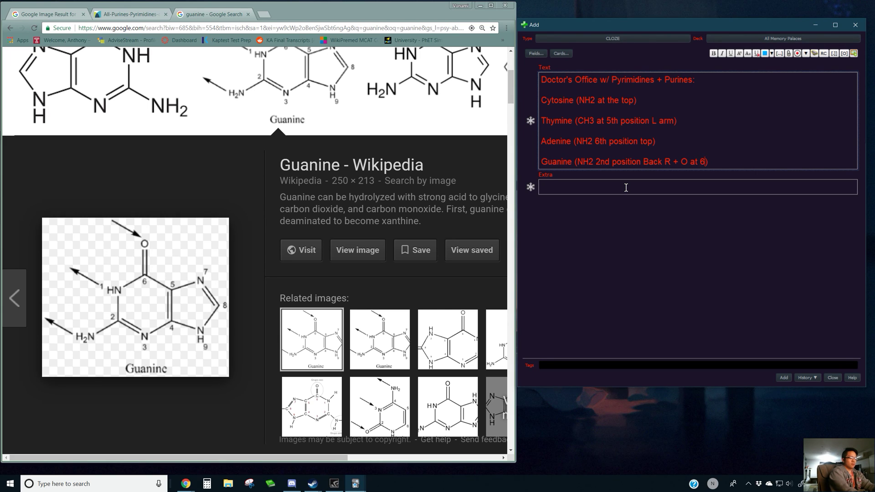
{"action": "type", "text": "n top"}
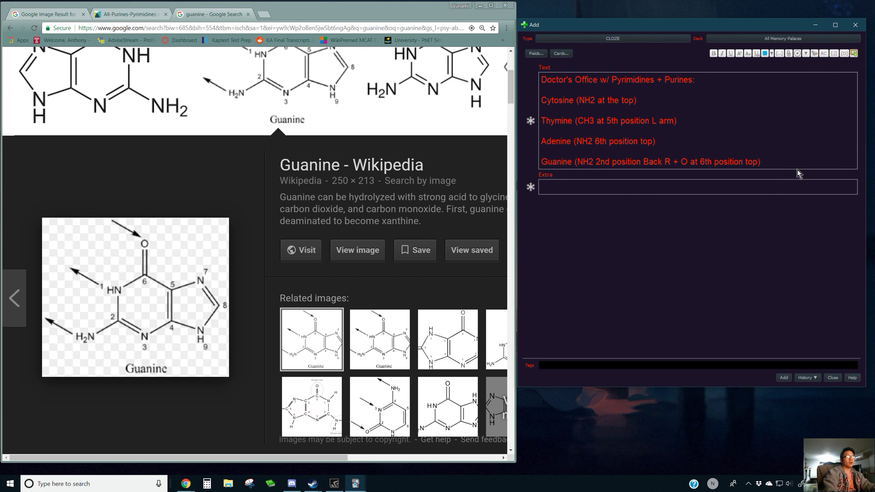
{"action": "key", "text": "Return"}
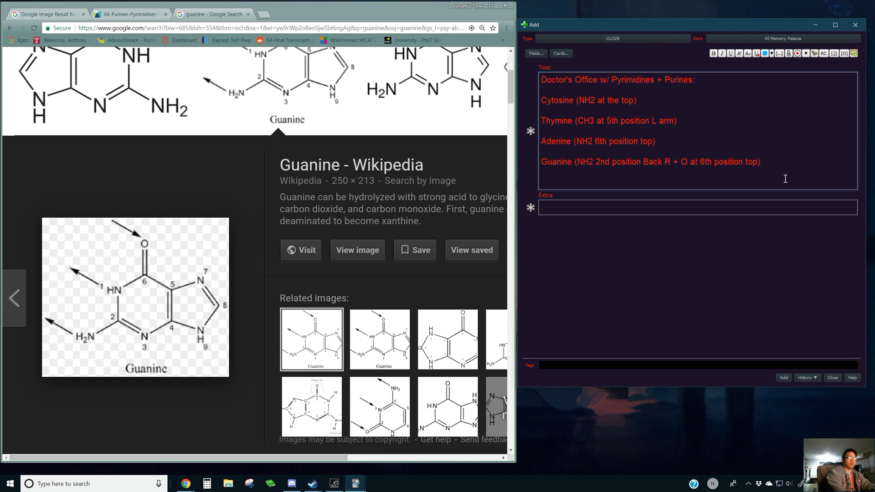
{"action": "key", "text": "BackSpace"}
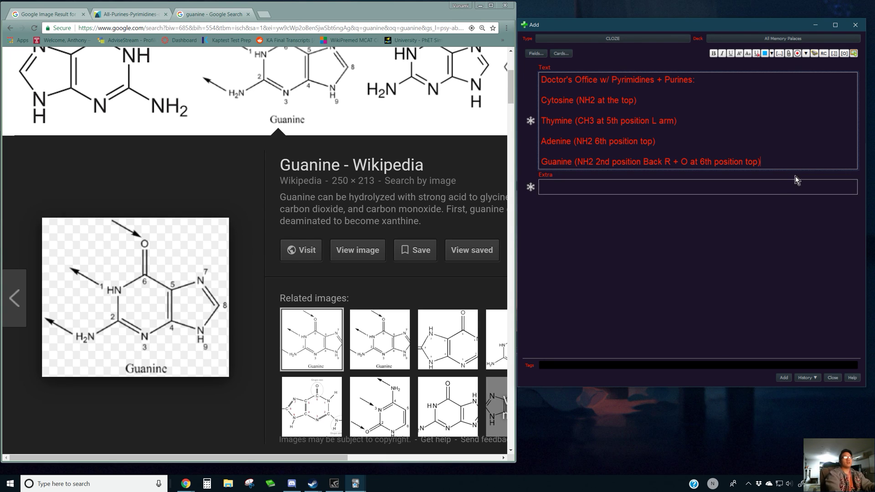
{"action": "left_click_drag", "start_coordinate": [795, 176], "coordinate": [540, 101]}
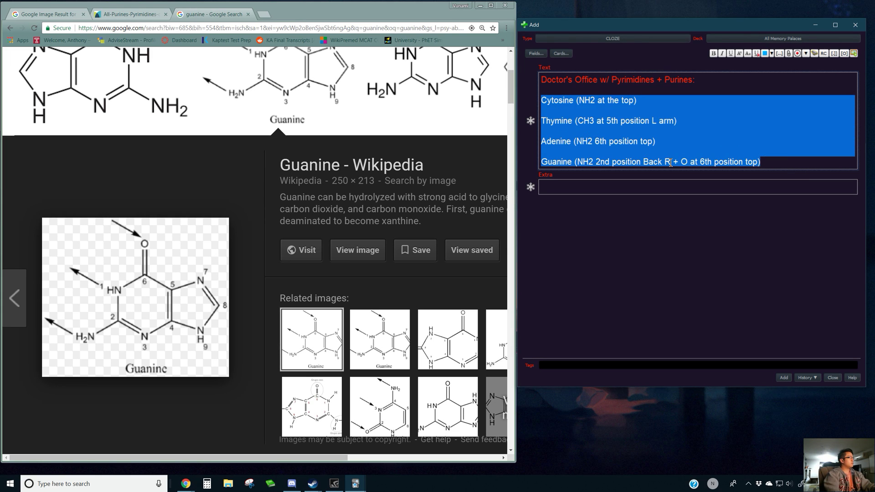
{"action": "left_click", "coordinate": [775, 185]}
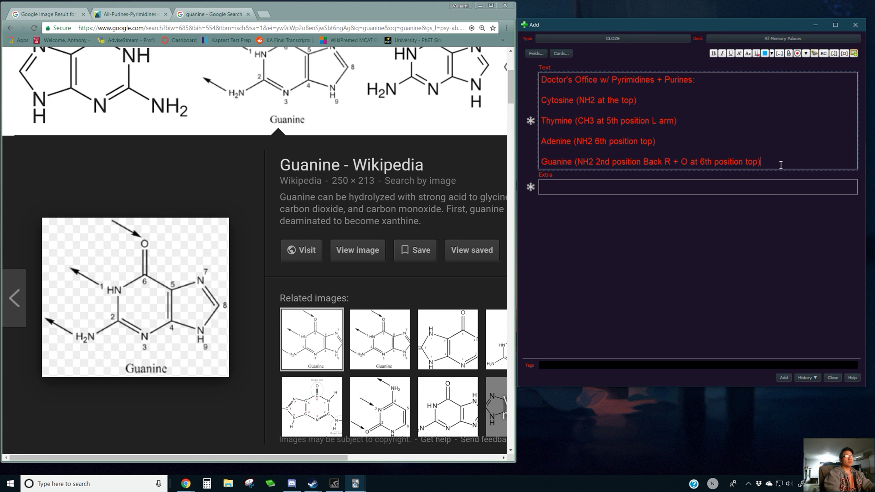
Replace the guanine image search with "uracil" and enlarge the image comparing uracil (RNA) with thymine (DNA).
{"action": "scroll", "coordinate": [219, 190], "scroll_direction": "up", "scroll_amount": 5}
{"action": "left_click_drag", "start_coordinate": [197, 85], "coordinate": [120, 82]}
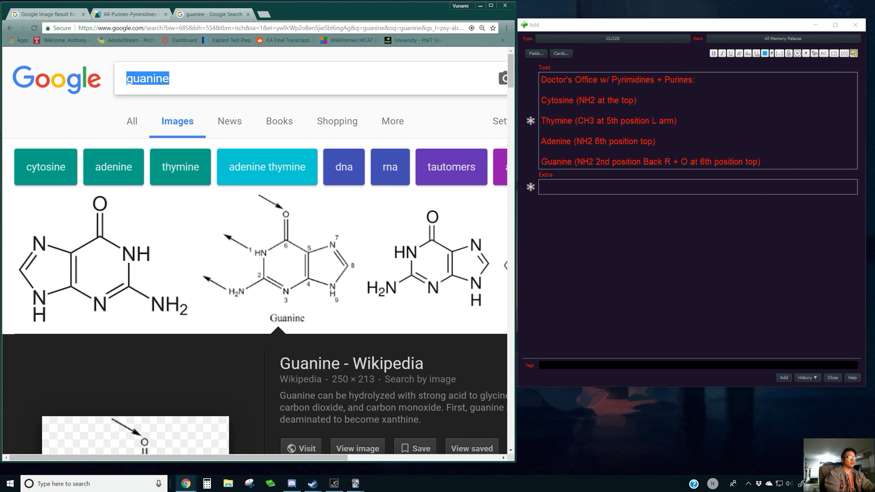
{"action": "type", "text": "uracil"}
{"action": "key", "text": "Return"}
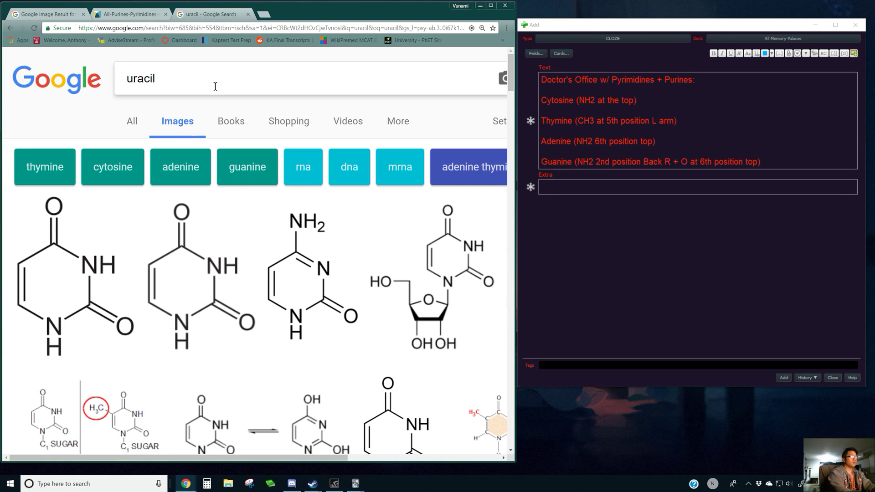
{"action": "scroll", "coordinate": [159, 205], "scroll_direction": "down", "scroll_amount": 3}
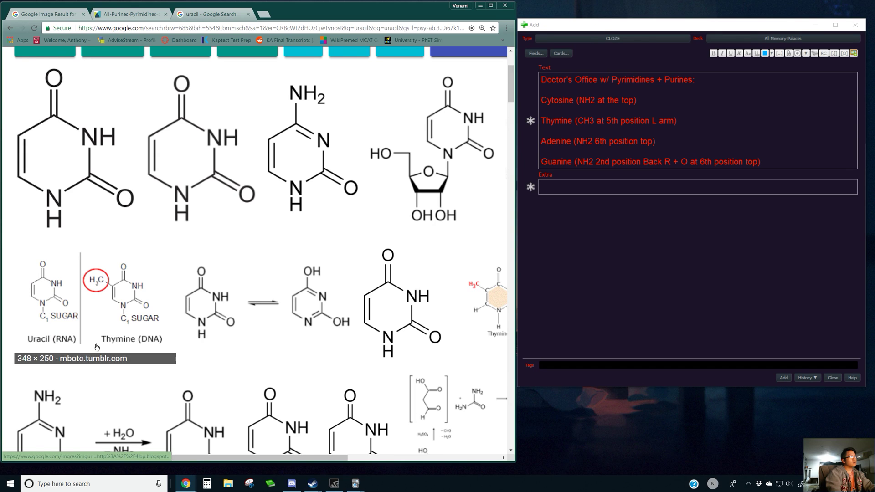
{"action": "left_click", "coordinate": [129, 337]}
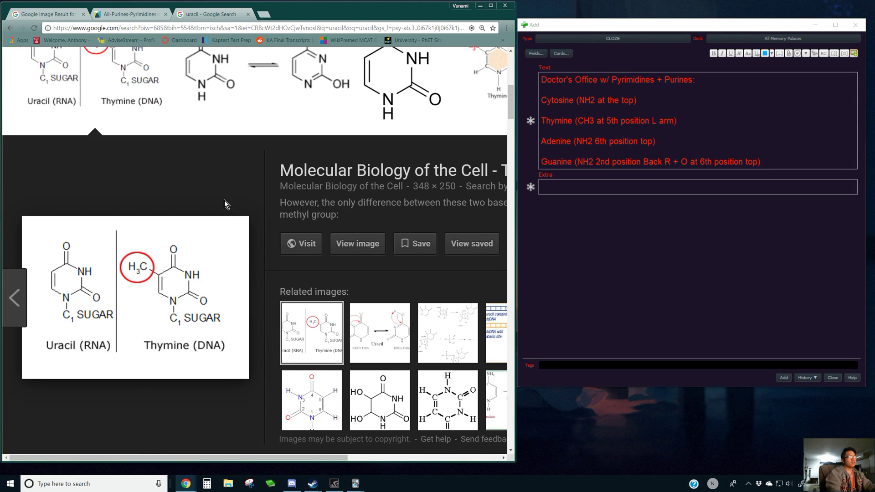
Start a new entry "Uracil:" beneath the Guanine entry, leaving no extra blank lines between the other entries.
{"action": "left_click", "coordinate": [806, 181]}
{"action": "left_click", "coordinate": [803, 159]}
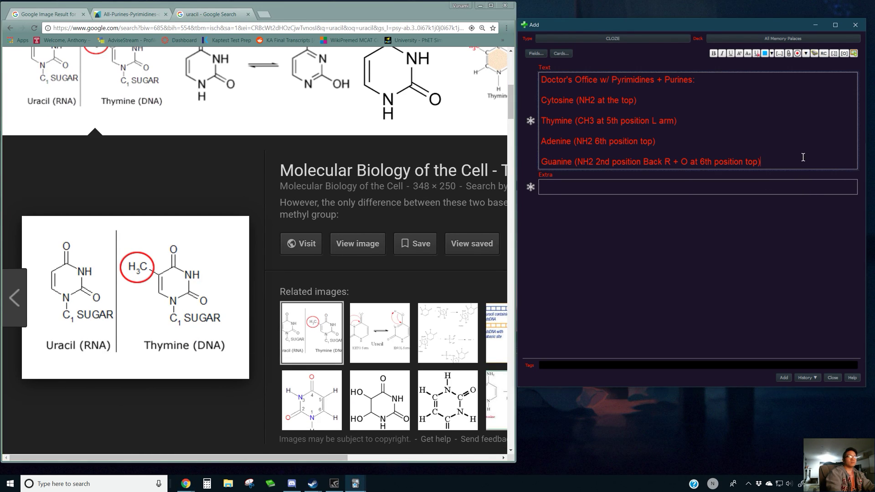
{"action": "key", "text": "Return"}
{"action": "key", "text": "Return"}
{"action": "key", "text": "Up"}
{"action": "key", "text": "Up"}
{"action": "key", "text": "Return"}
{"action": "key", "text": "Return"}
{"action": "key", "text": "Up"}
{"action": "key", "text": "Up"}
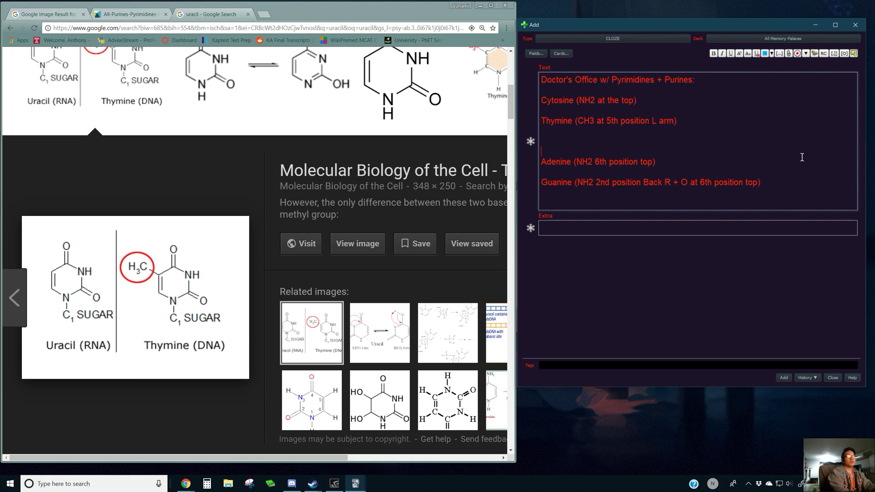
{"action": "key", "text": "BackSpace"}
{"action": "key", "text": "BackSpace"}
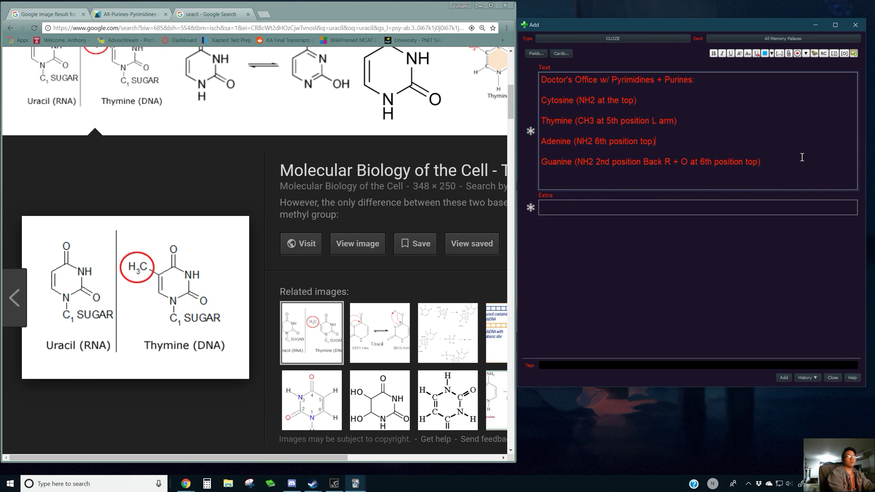
{"action": "type", "text": "Uracil:"}
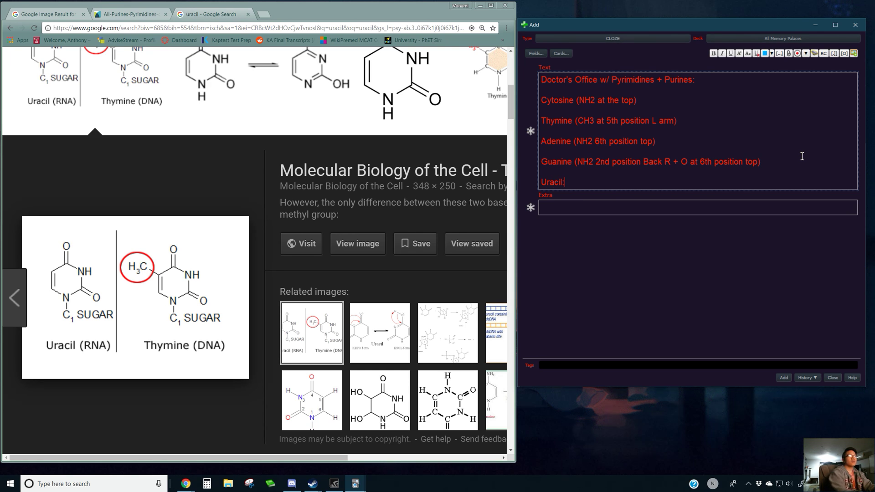
Complete the uracil entry as "Uracil: (Like thymine, but no methyl group)".
{"action": "type", "text": " ("}
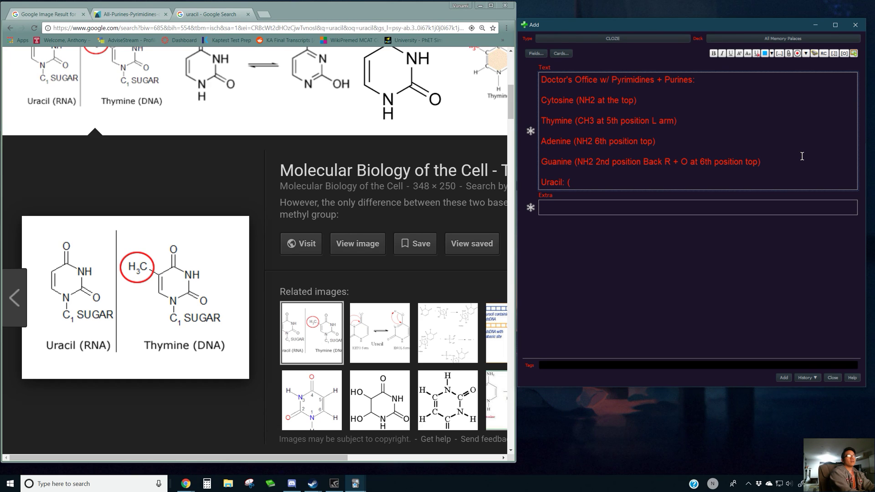
{"action": "type", "text": "Like thymine, but no "}
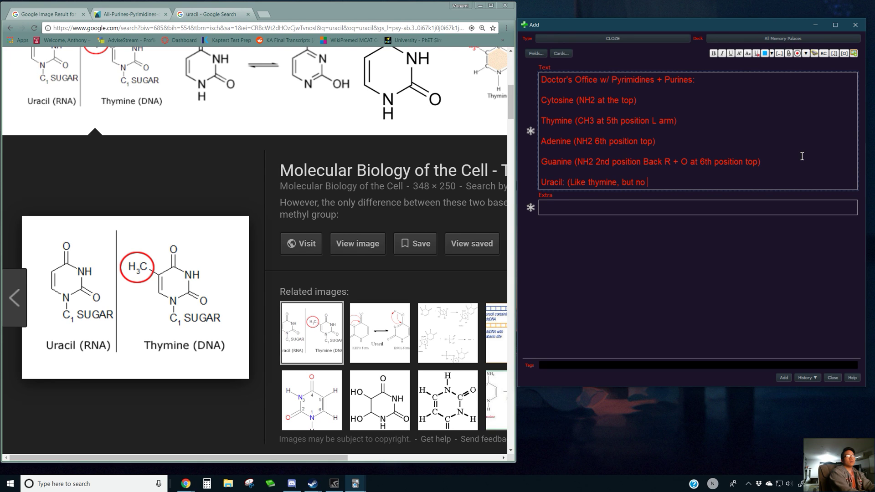
{"action": "type", "text": "methyl group)"}
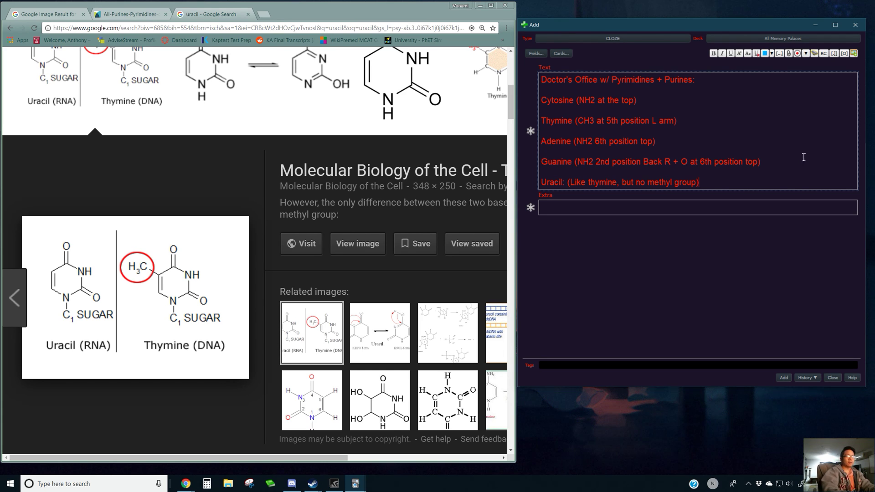
Turn all entries from Cytosine through Uracil into one cloze deletion and add the card to the deck.
{"action": "left_click_drag", "start_coordinate": [702, 183], "coordinate": [534, 99]}
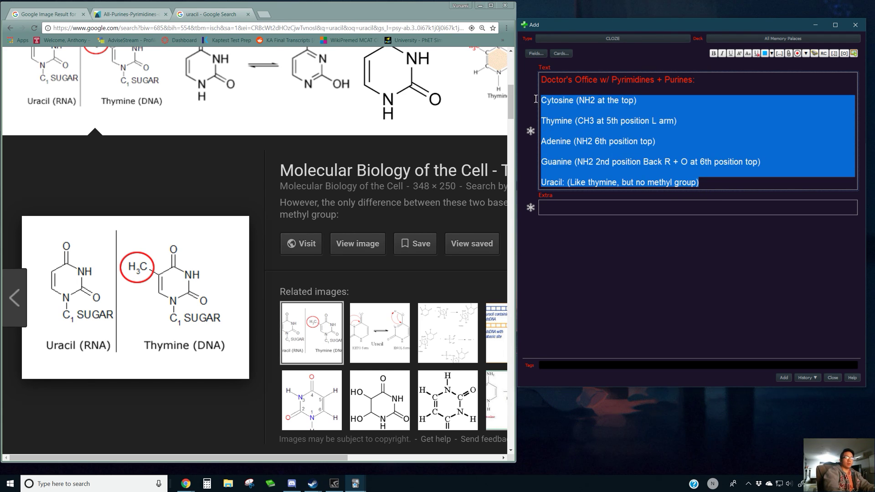
{"action": "key", "text": "ctrl+shift+c"}
{"action": "left_click", "coordinate": [783, 380]}
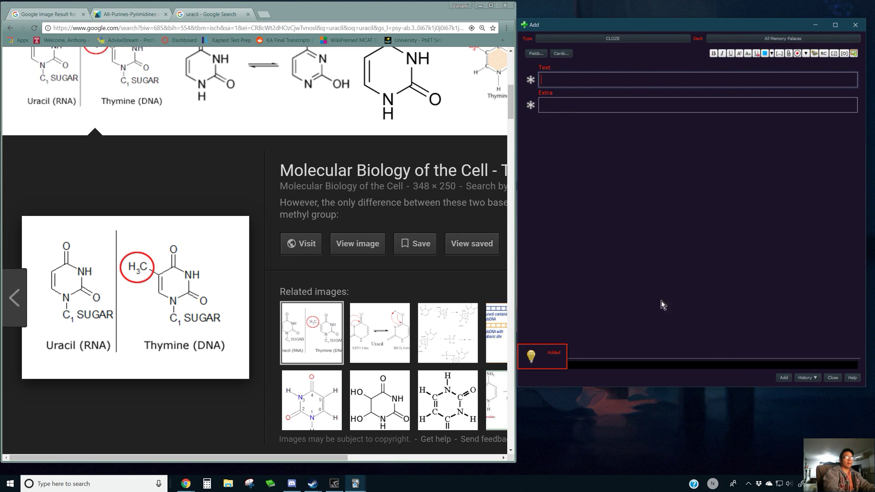
Close the uracil image search and nudge the card entry window slightly away from the browser.
{"action": "left_click", "coordinate": [208, 193]}
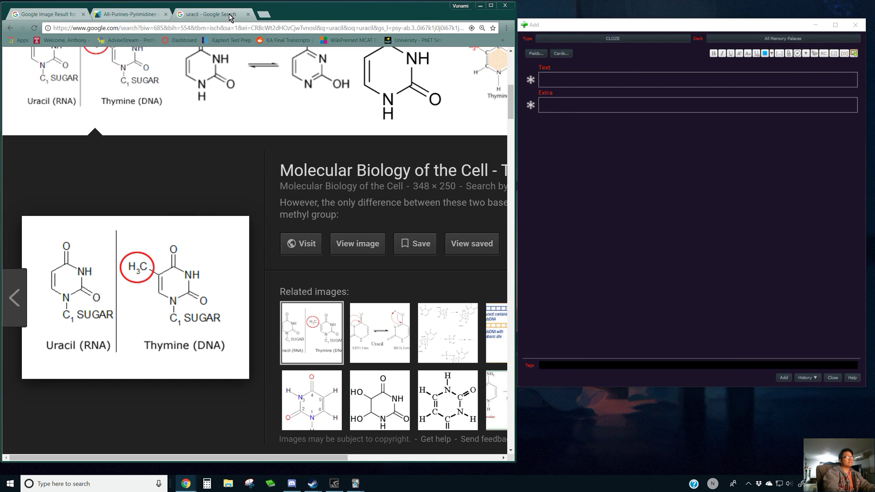
{"action": "middle_click", "coordinate": [229, 17]}
{"action": "left_click", "coordinate": [667, 162]}
{"action": "mouse_move", "coordinate": [698, 23]}
{"action": "left_mouse_down"}
{"action": "mouse_move", "coordinate": [707, 36]}
{"action": "mouse_move", "coordinate": [704, 24]}
{"action": "left_mouse_up"}
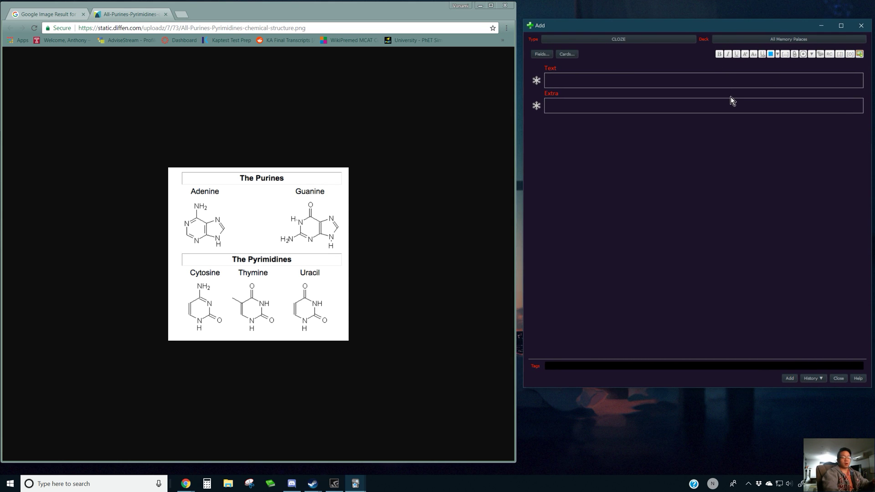
{"action": "left_click", "coordinate": [404, 301]}
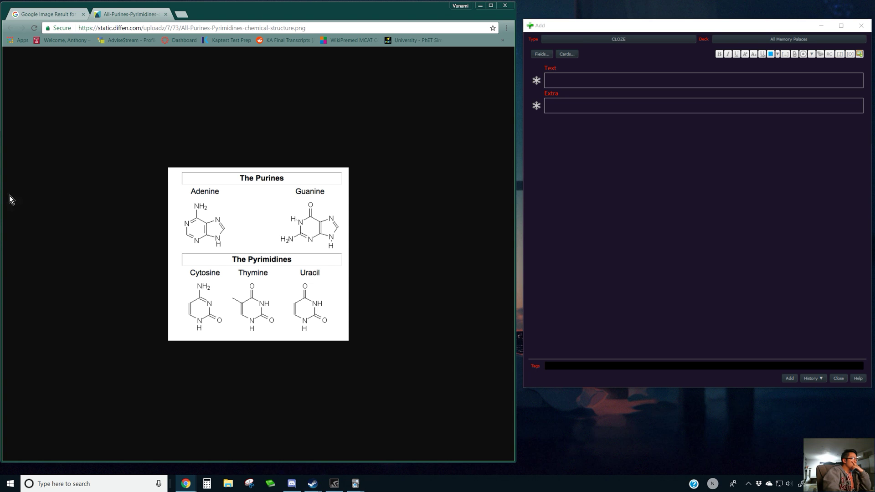
Title the new cloze card "Spermatogenesis:" in its Text field and start a new line beneath it.
{"action": "left_click", "coordinate": [608, 77]}
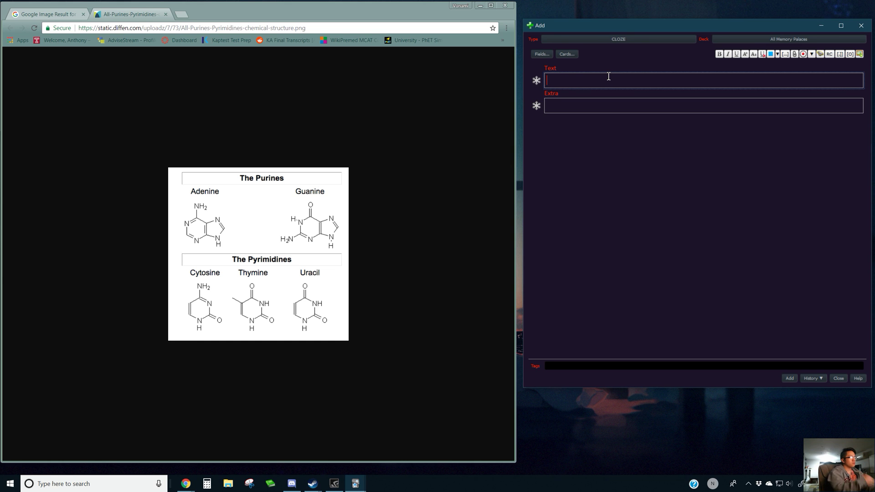
{"action": "type", "text": "Spermatoge"}
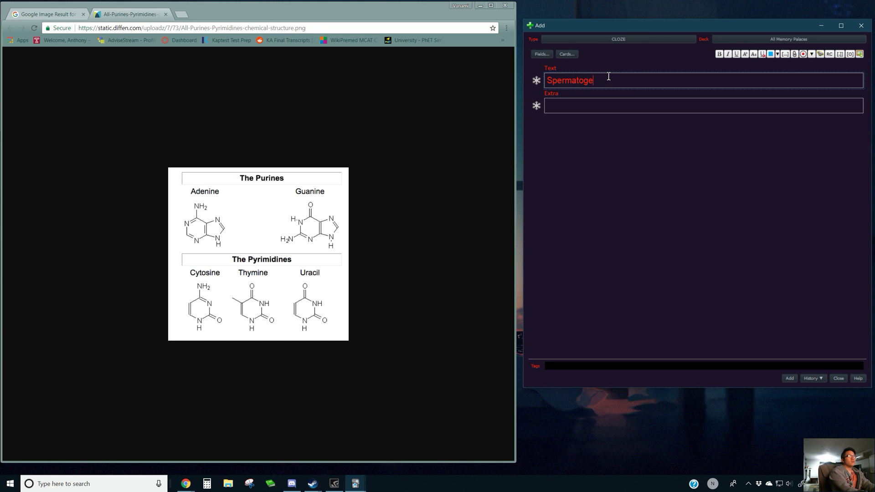
{"action": "type", "text": "nesis and"}
{"action": "key", "text": "BackSpace"}
{"action": "key", "text": "BackSpace"}
{"action": "key", "text": "BackSpace"}
{"action": "type", "text": "+"}
{"action": "key", "text": "BackSpace"}
{"action": "key", "text": "BackSpace"}
{"action": "key", "text": "BackSpace"}
{"action": "type", "text": ":"}
{"action": "key", "text": "Return"}
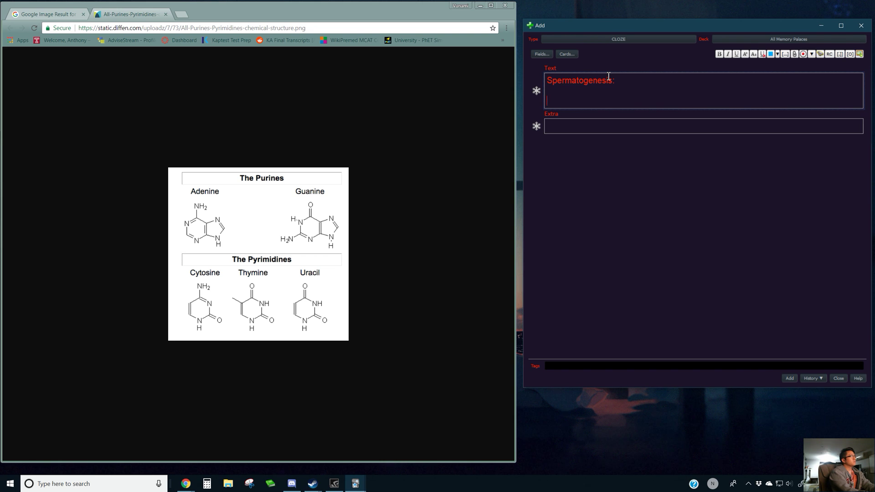
{"action": "type", "text": "Spermatogoni"}
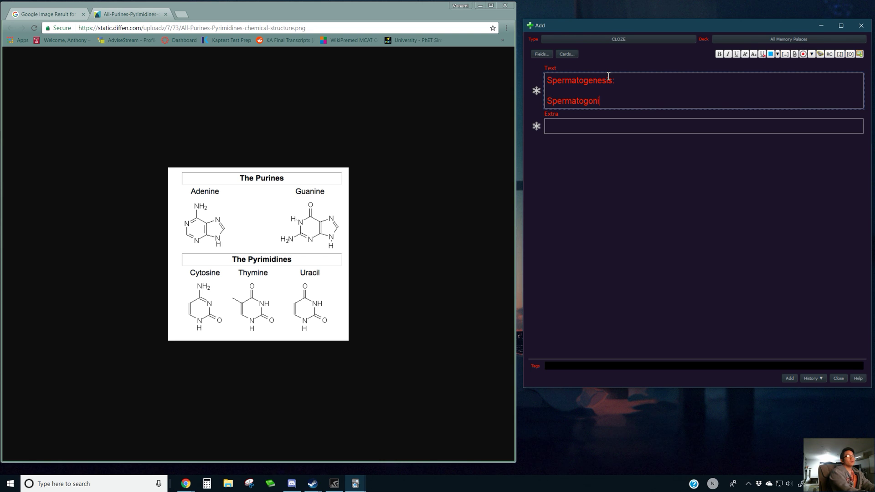
{"action": "type", "text": "a"}
{"action": "key", "text": "BackSpace"}
{"action": "key", "text": "BackSpace"}
{"action": "key", "text": "BackSpace"}
{"action": "key", "text": "BackSpace"}
{"action": "key", "text": "BackSpace"}
{"action": "key", "text": "BackSpace"}
{"action": "key", "text": "BackSpace"}
{"action": "key", "text": "BackSpace"}
{"action": "key", "text": "BackSpace"}
{"action": "key", "text": "BackSpace"}
{"action": "key", "text": "BackSpace"}
{"action": "key", "text": "BackSpace"}
{"action": "key", "text": "BackSpace"}
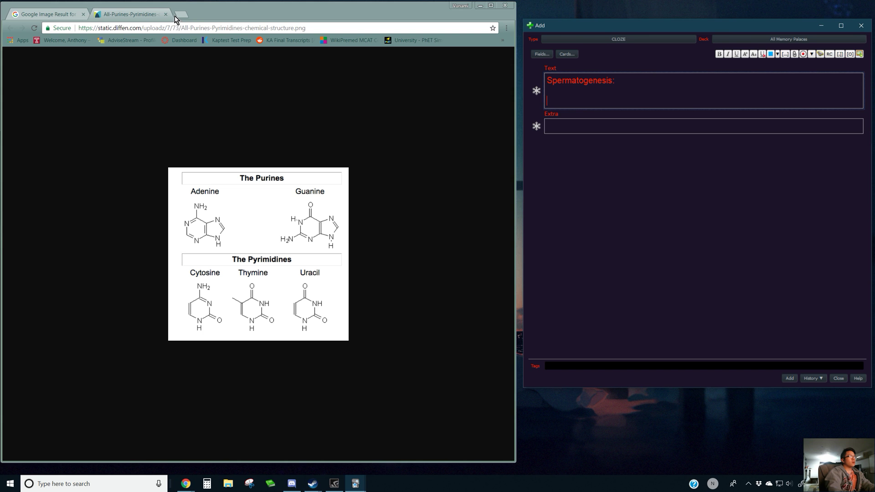
Search Google Images for "spermatogenesis" and open the source page of the SexInfo Online diagram showing Meiosis I and II.
{"action": "left_click", "coordinate": [179, 26]}
{"action": "type", "text": "sperma"}
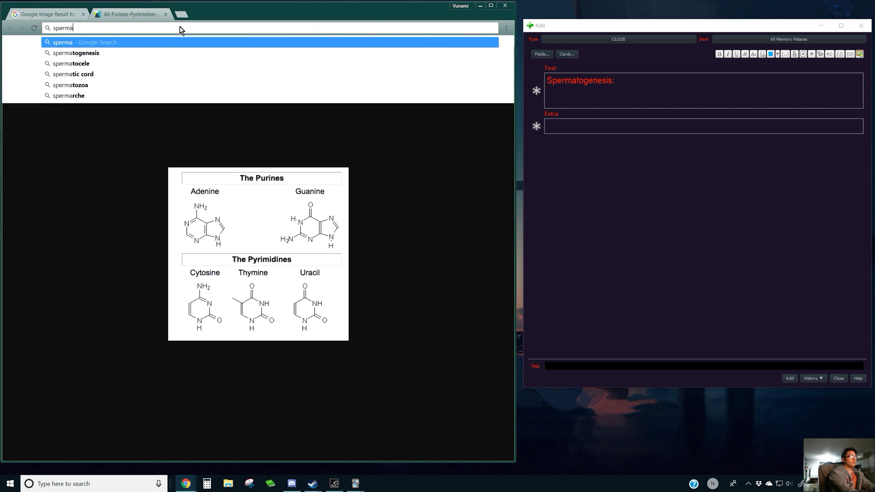
{"action": "key", "text": "Down"}
{"action": "key", "text": "Return"}
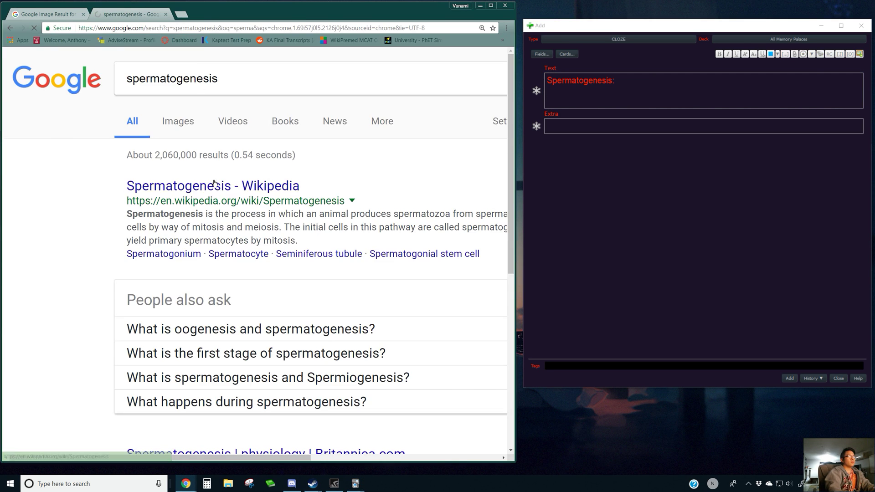
{"action": "left_click", "coordinate": [187, 124]}
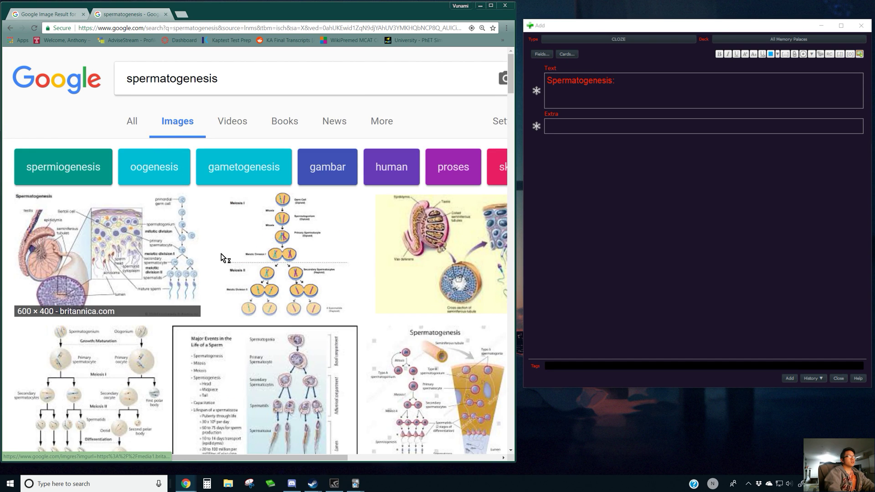
{"action": "left_click", "coordinate": [222, 258]}
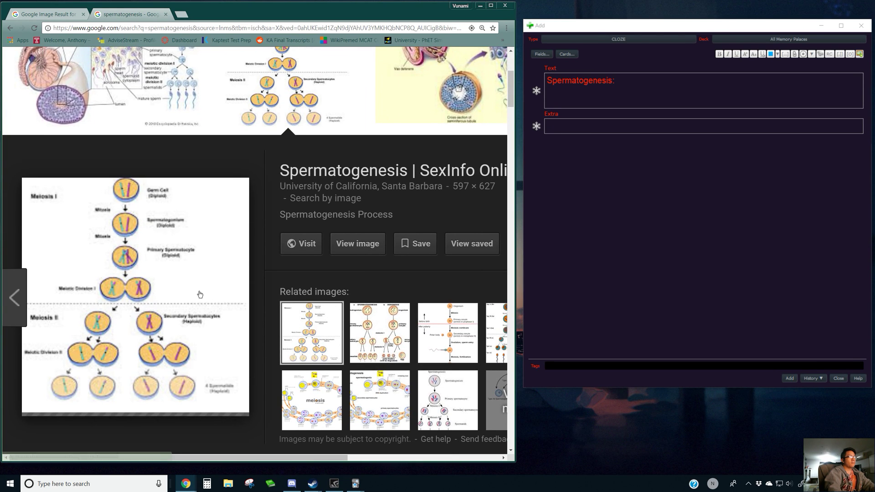
{"action": "left_click", "coordinate": [192, 315]}
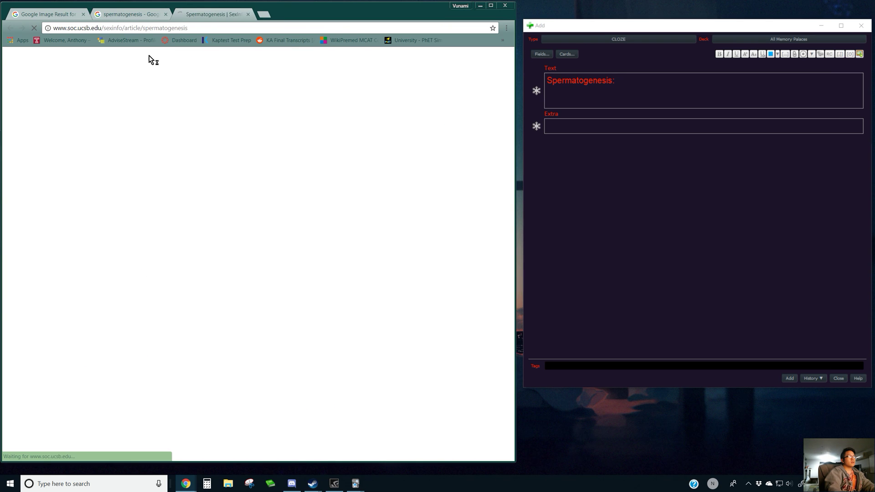
Look through the spermatogenesis article and view its meiosis diagram at full size from the image results.
{"action": "scroll", "coordinate": [384, 272], "scroll_direction": "down", "scroll_amount": 4}
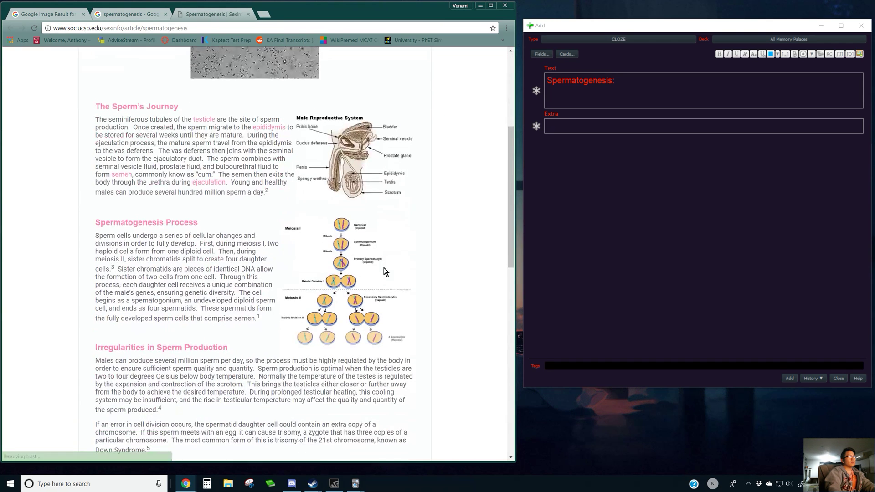
{"action": "scroll", "coordinate": [384, 272], "scroll_direction": "down", "scroll_amount": 2}
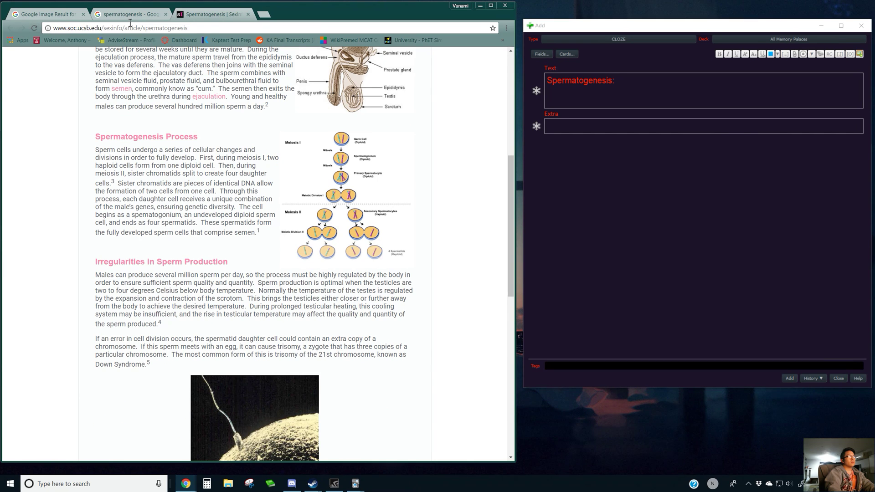
{"action": "left_click", "coordinate": [130, 14]}
{"action": "left_click", "coordinate": [352, 245]}
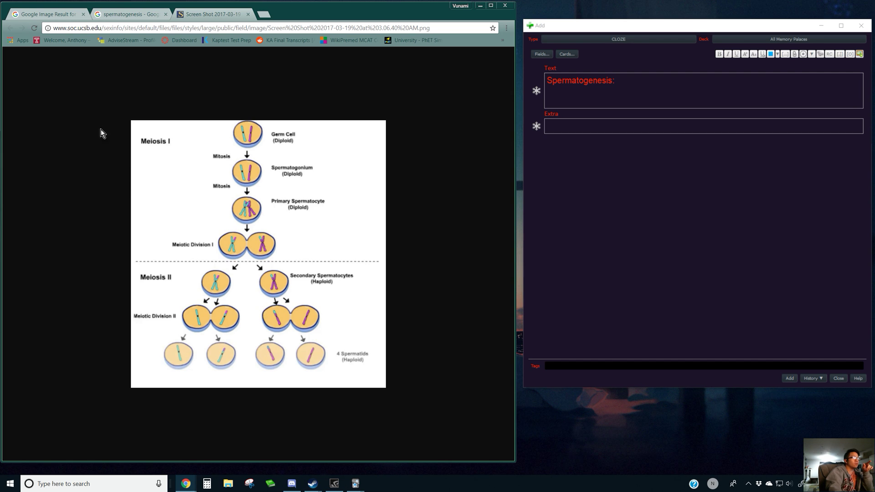
{"action": "middle_click", "coordinate": [202, 18]}
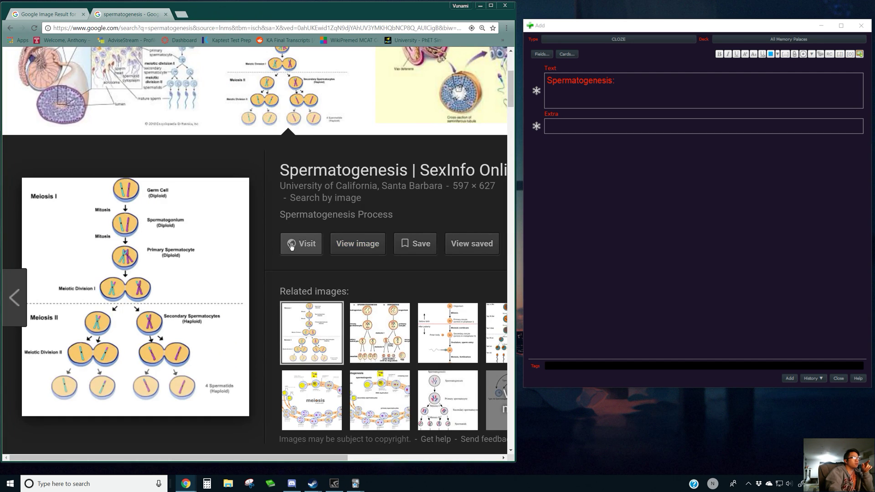
Open the Britannica spermatogenesis diagram at full size from the image results.
{"action": "scroll", "coordinate": [274, 251], "scroll_direction": "up", "scroll_amount": 3}
{"action": "scroll", "coordinate": [136, 137], "scroll_direction": "down", "scroll_amount": 3}
{"action": "left_click", "coordinate": [104, 78]}
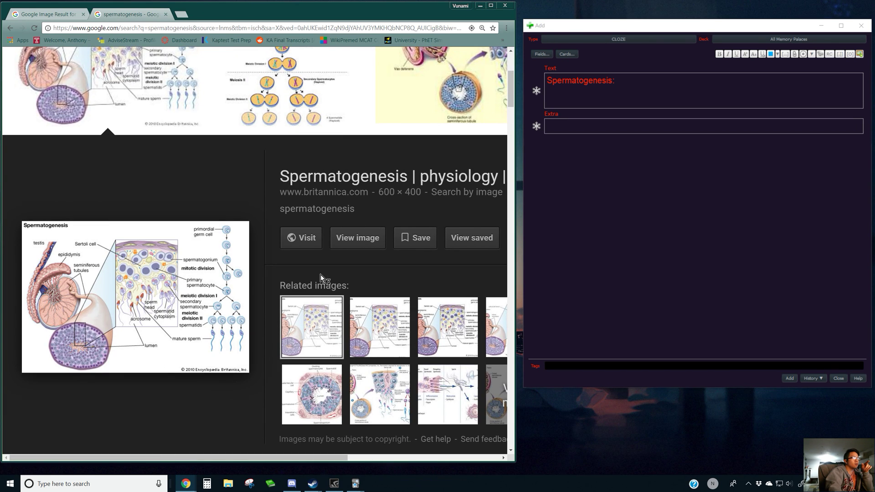
{"action": "left_click", "coordinate": [351, 238]}
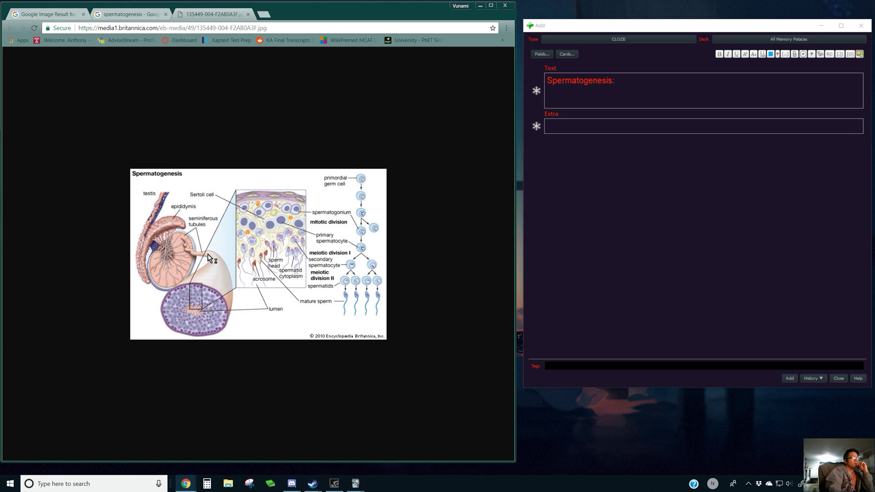
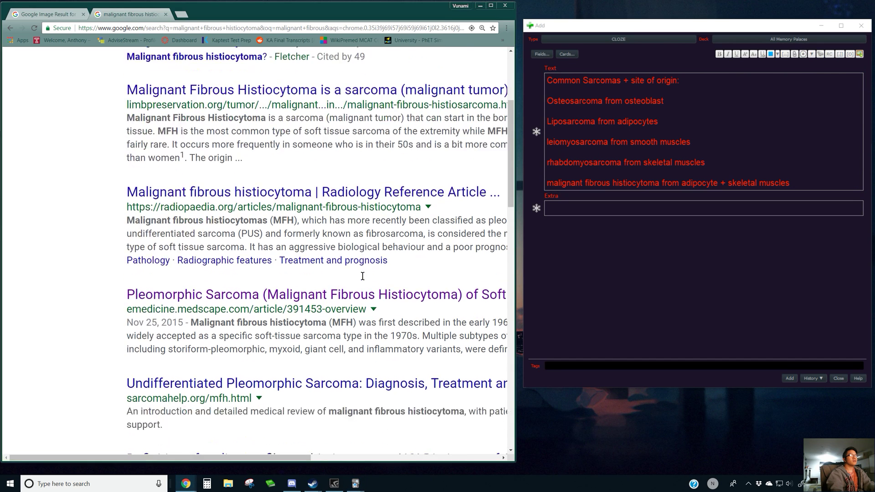
Skim the malignant fibrous histiocytoma results and search Google for "malignant fibrous histiocytoma from".
{"action": "scroll", "coordinate": [328, 271], "scroll_direction": "down", "scroll_amount": 4}
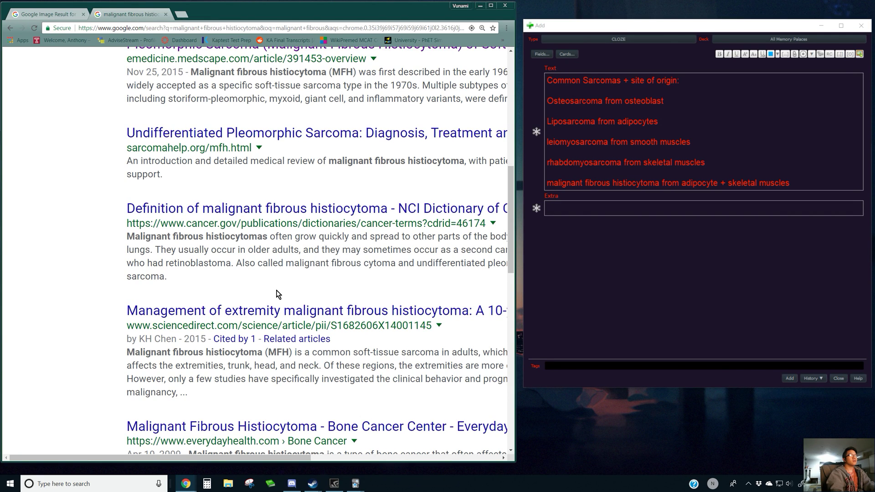
{"action": "scroll", "coordinate": [279, 292], "scroll_direction": "up", "scroll_amount": 10}
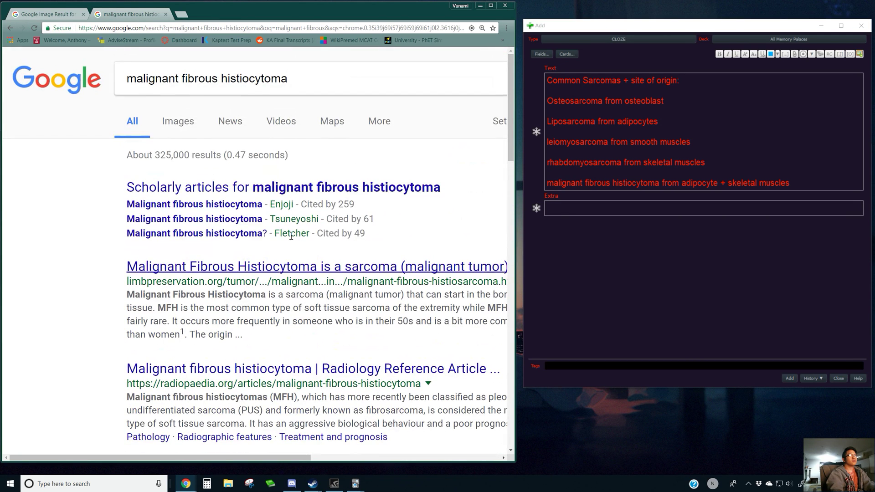
{"action": "left_click", "coordinate": [334, 75]}
{"action": "type", "text": "from"}
{"action": "key", "text": "Return"}
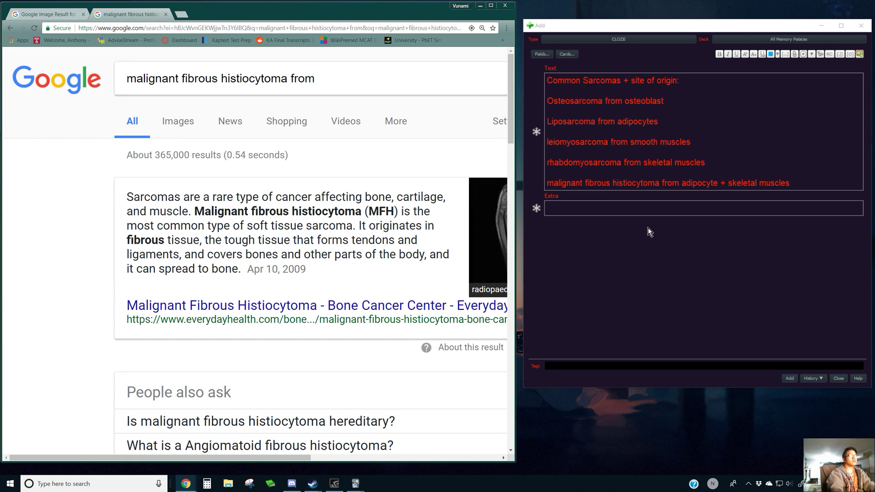
Replace "skeletal muscles" with "fibrous tissue" in the card's malignant fibrous histiocytoma line.
{"action": "left_click", "coordinate": [802, 182]}
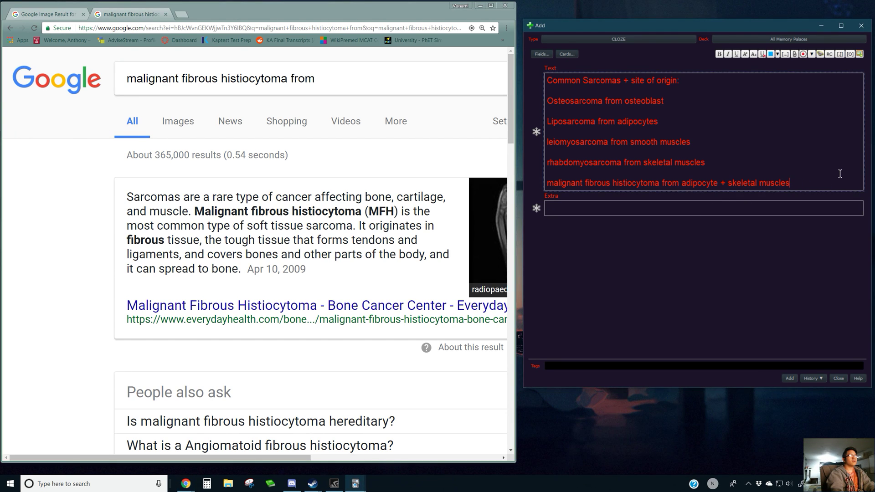
{"action": "key", "text": "BackSpace"}
{"action": "key", "text": "BackSpace"}
{"action": "key", "text": "BackSpace"}
{"action": "key", "text": "BackSpace"}
{"action": "key", "text": "BackSpace"}
{"action": "key", "text": "BackSpace"}
{"action": "key", "text": "BackSpace"}
{"action": "key", "text": "BackSpace"}
{"action": "key", "text": "BackSpace"}
{"action": "key", "text": "BackSpace"}
{"action": "key", "text": "BackSpace"}
{"action": "key", "text": "BackSpace"}
{"action": "key", "text": "BackSpace"}
{"action": "key", "text": "BackSpace"}
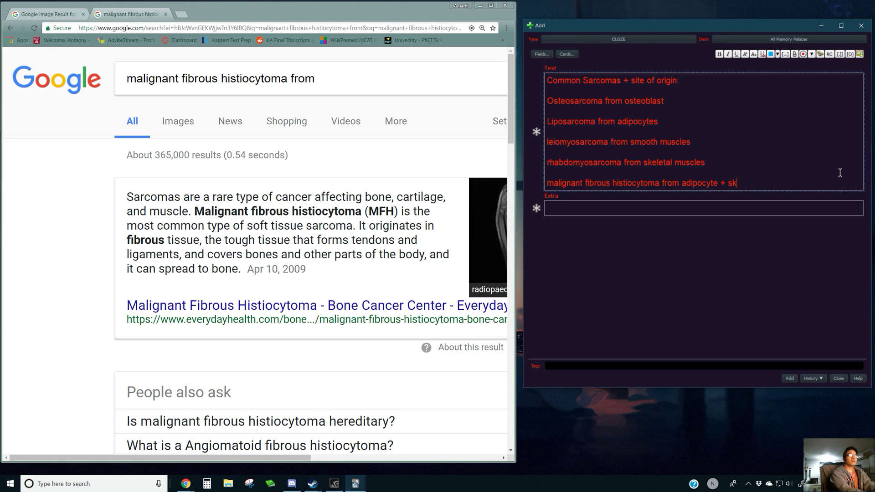
{"action": "key", "text": "BackSpace"}
{"action": "key", "text": "BackSpace"}
{"action": "type", "text": "fibrous tissu"}
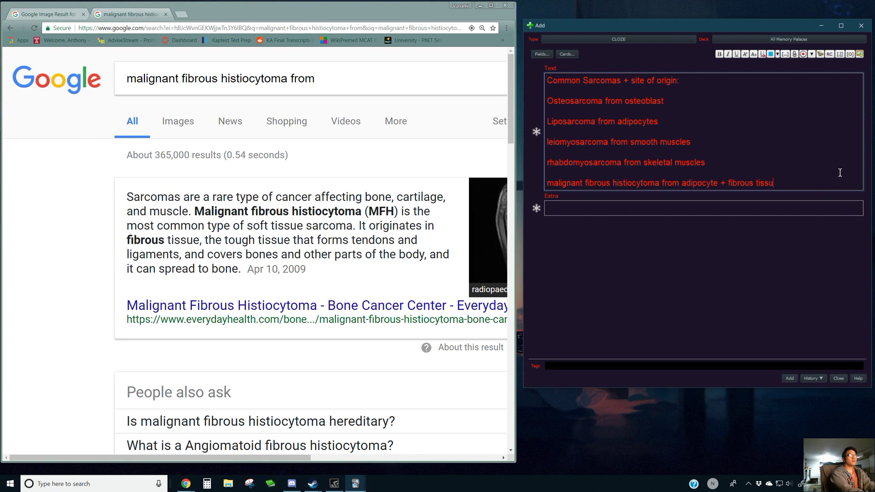
{"action": "type", "text": "e"}
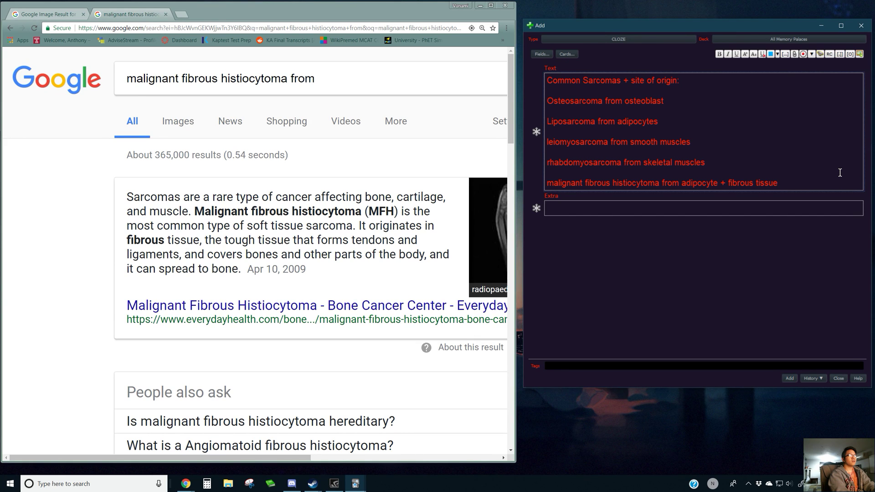
Expand the question on whether malignant fibrous histiocytoma is hereditary and examine the search results below it.
{"action": "scroll", "coordinate": [336, 347], "scroll_direction": "down", "scroll_amount": 5}
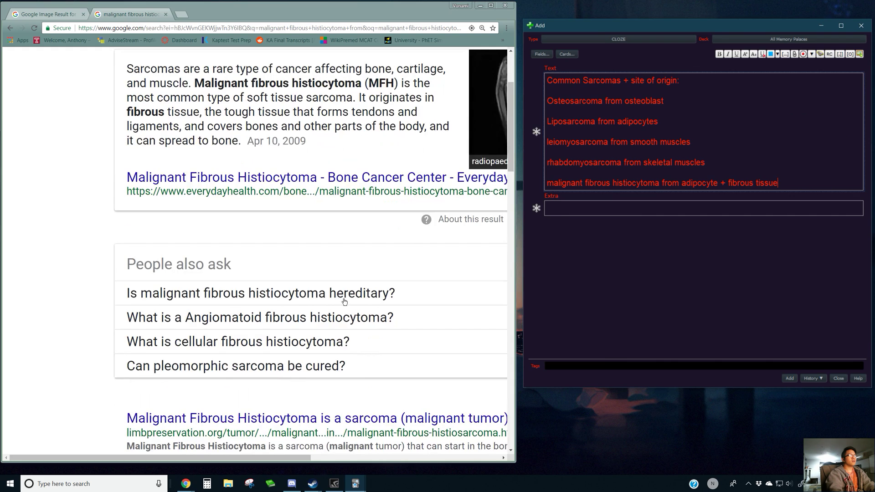
{"action": "left_click", "coordinate": [397, 122]}
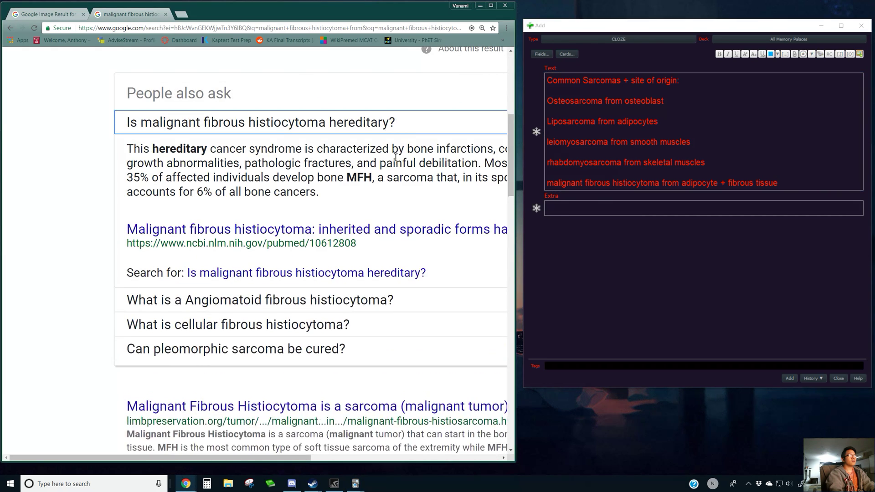
{"action": "scroll", "coordinate": [356, 205], "scroll_direction": "down", "scroll_amount": 3}
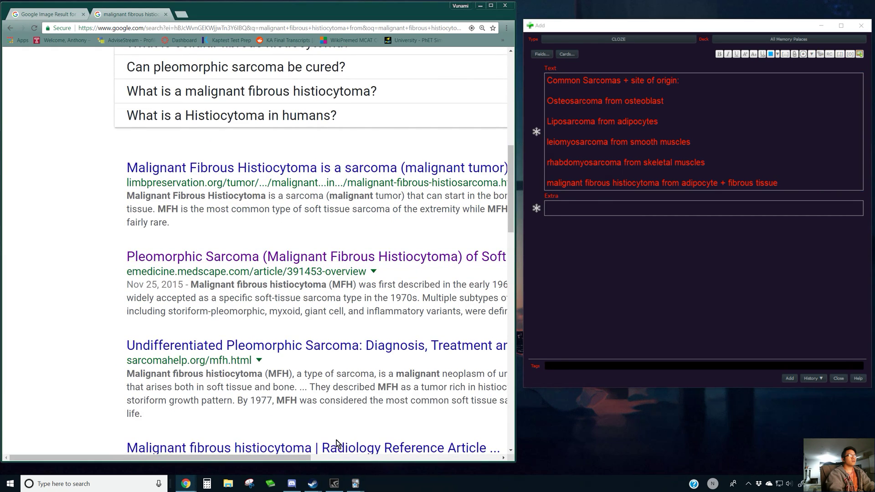
{"action": "left_click_drag", "start_coordinate": [301, 461], "coordinate": [362, 460]}
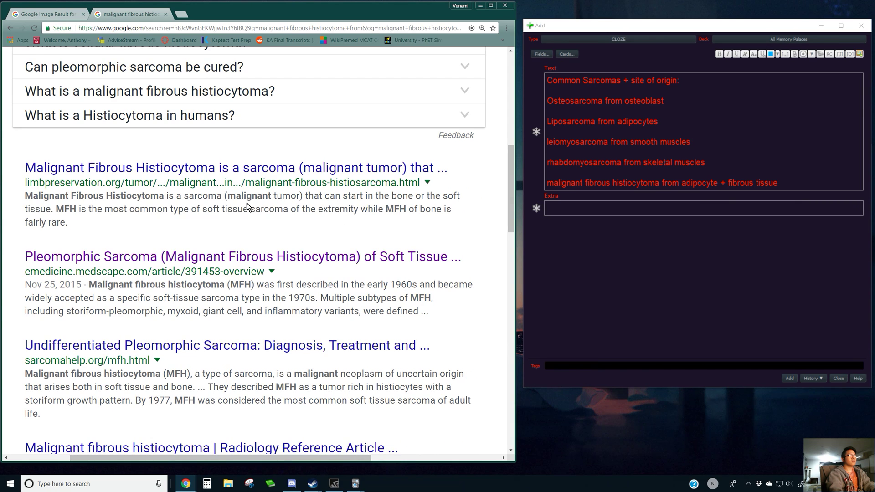
Replace "adipocyte" with "bones" in the card's malignant fibrous histiocytoma line.
{"action": "left_click", "coordinate": [716, 185]}
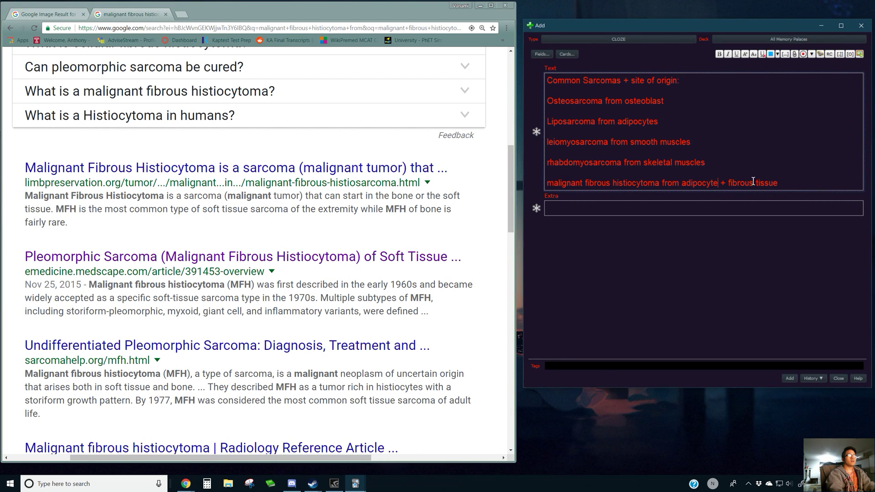
{"action": "double_click", "coordinate": [716, 183]}
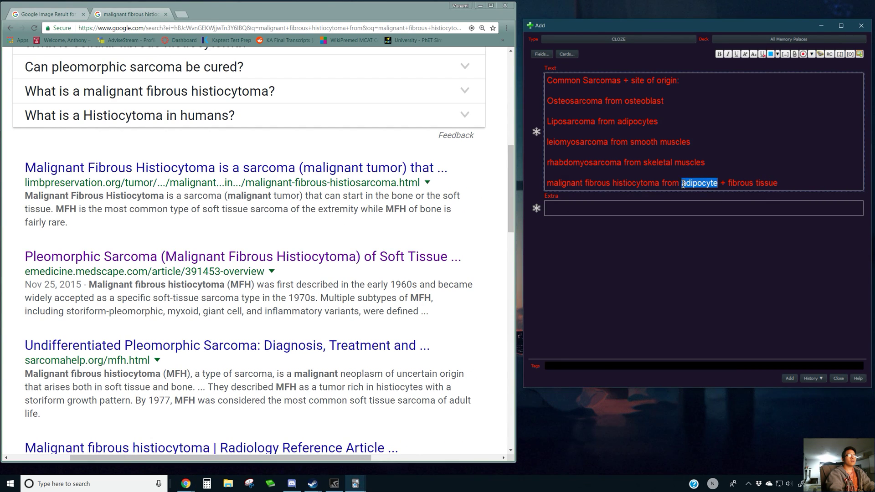
{"action": "type", "text": "bones"}
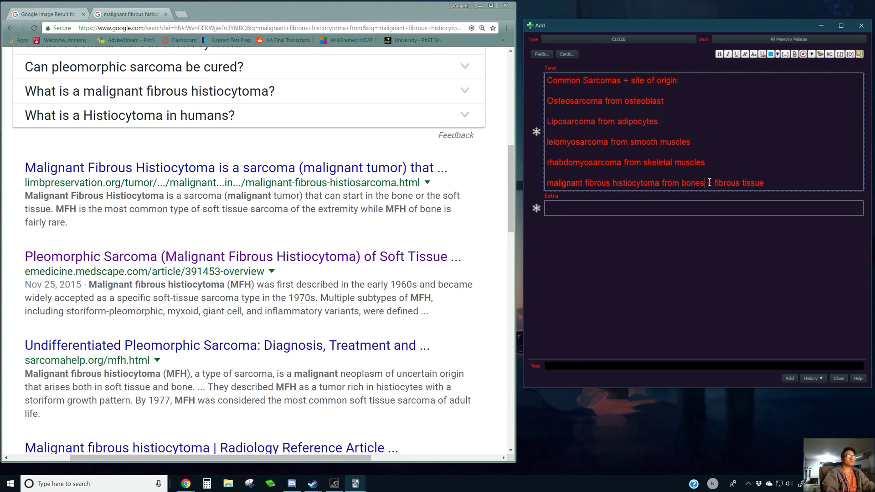
Change "bones" back to "adipocyte" in the card's malignant fibrous histiocytoma line.
{"action": "key", "text": "BackSpace"}
{"action": "key", "text": "BackSpace"}
{"action": "key", "text": "BackSpace"}
{"action": "key", "text": "BackSpace"}
{"action": "key", "text": "BackSpace"}
{"action": "type", "text": "adip"}
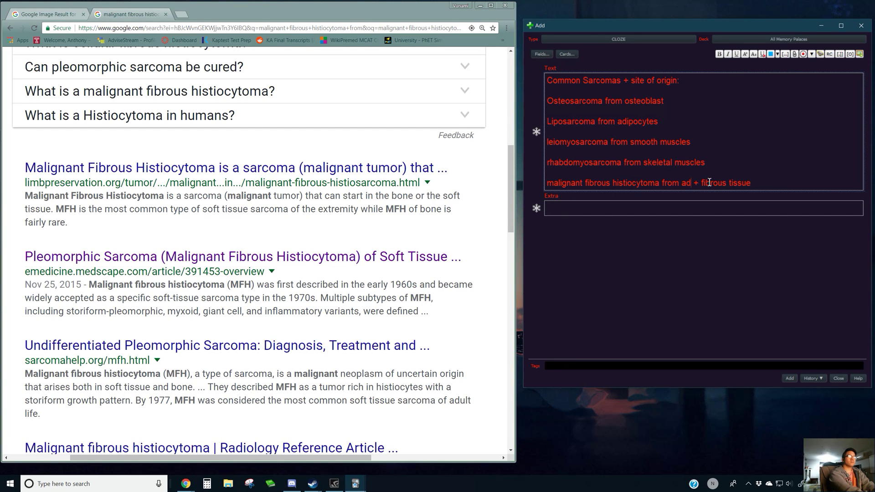
{"action": "type", "text": "ocyte"}
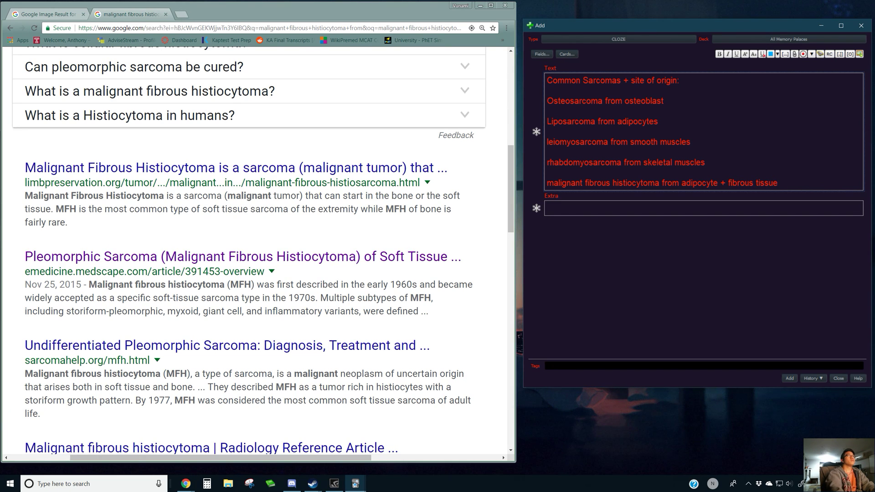
Examine the Google result excerpts for the tissues malignant fibrous histiocytoma arises from, highlighting the relevant phrases.
{"action": "key", "text": "alt+Tab"}
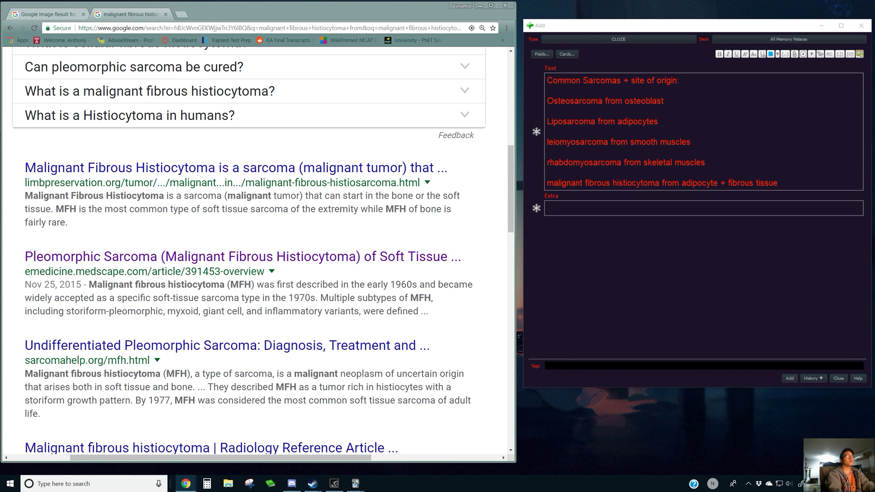
{"action": "scroll", "coordinate": [231, 352], "scroll_direction": "down", "scroll_amount": 1}
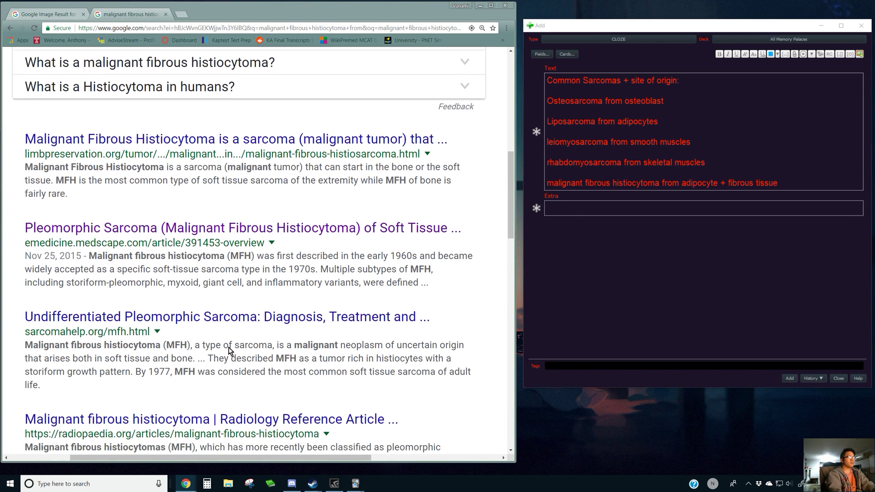
{"action": "scroll", "coordinate": [230, 351], "scroll_direction": "down", "scroll_amount": 2}
{"action": "scroll", "coordinate": [103, 273], "scroll_direction": "down", "scroll_amount": 1}
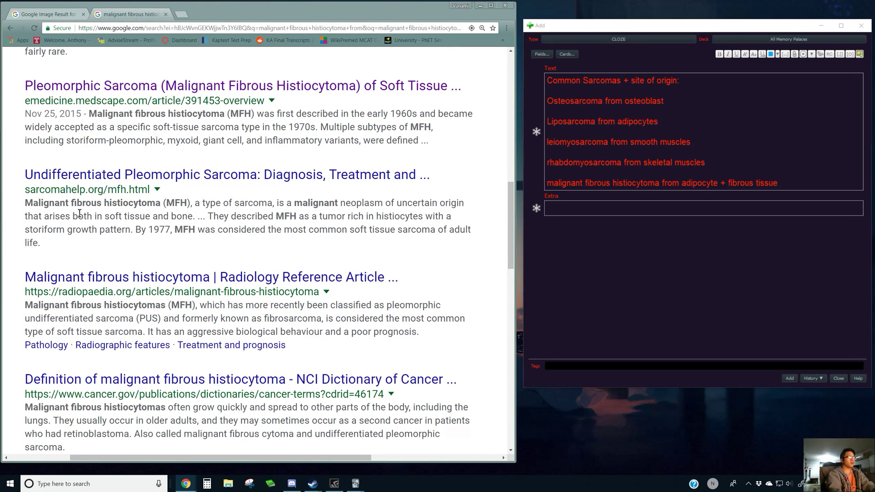
{"action": "left_click_drag", "start_coordinate": [103, 217], "coordinate": [193, 217]}
{"action": "scroll", "coordinate": [193, 217], "scroll_direction": "down", "scroll_amount": 1}
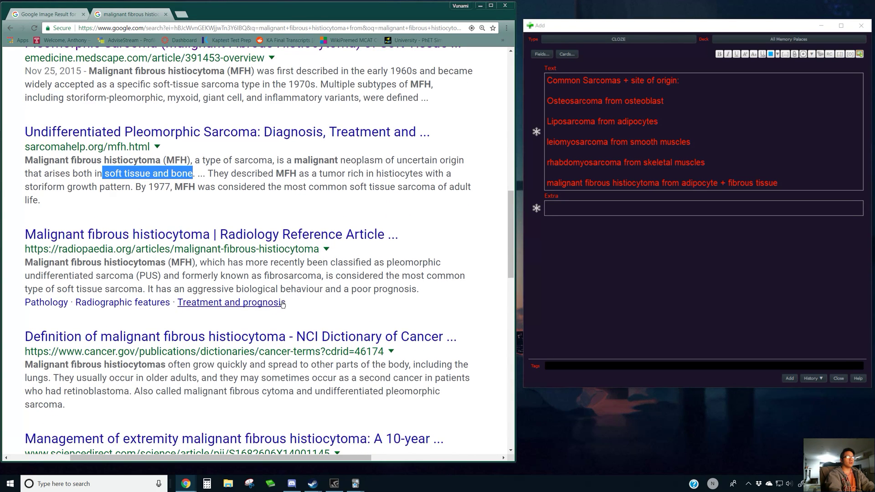
{"action": "scroll", "coordinate": [217, 285], "scroll_direction": "down", "scroll_amount": 2}
{"action": "scroll", "coordinate": [217, 286], "scroll_direction": "down", "scroll_amount": 2}
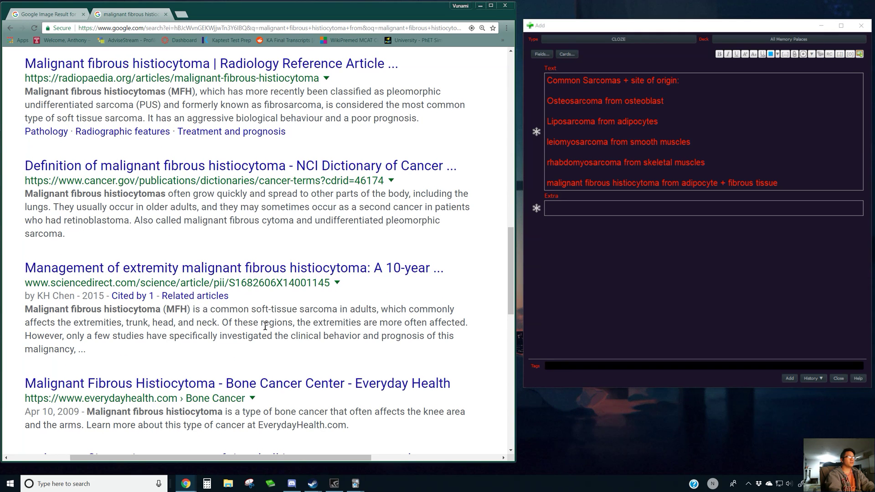
{"action": "scroll", "coordinate": [196, 337], "scroll_direction": "down", "scroll_amount": 1}
{"action": "scroll", "coordinate": [195, 301], "scroll_direction": "down", "scroll_amount": 1}
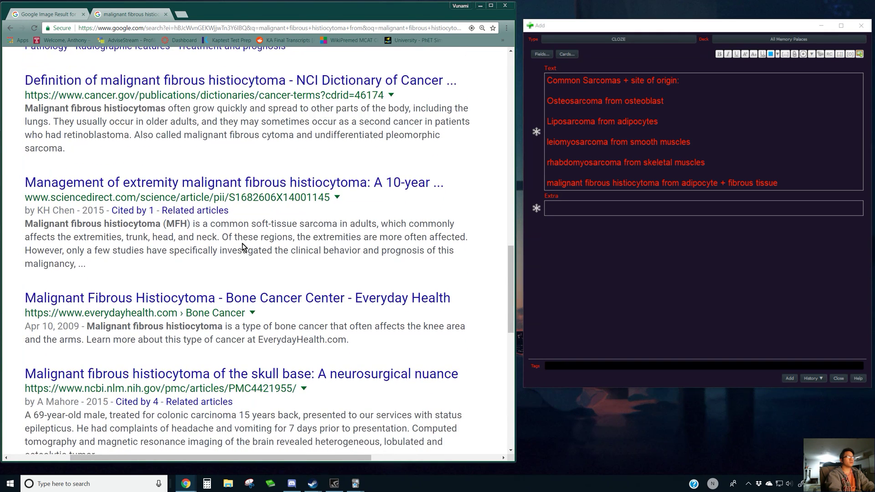
{"action": "mouse_move", "coordinate": [162, 237]}
{"action": "left_mouse_down"}
{"action": "mouse_move", "coordinate": [191, 267]}
{"action": "mouse_move", "coordinate": [309, 296]}
{"action": "mouse_move", "coordinate": [336, 284]}
{"action": "left_mouse_up"}
{"action": "left_click", "coordinate": [190, 267]}
{"action": "scroll", "coordinate": [190, 266], "scroll_direction": "down", "scroll_amount": 1}
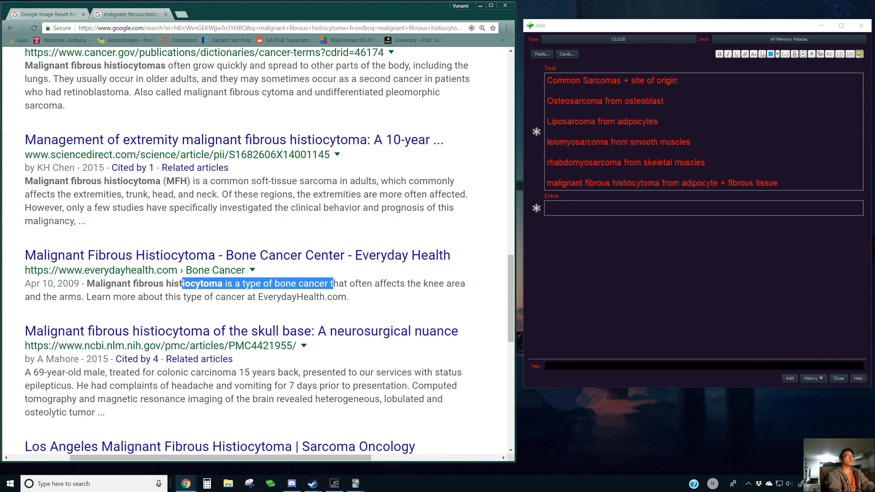
Replace "fibrous tissue" with "muscle cell + bone" in the card's malignant fibrous histiocytoma line.
{"action": "key", "text": "alt+Tab"}
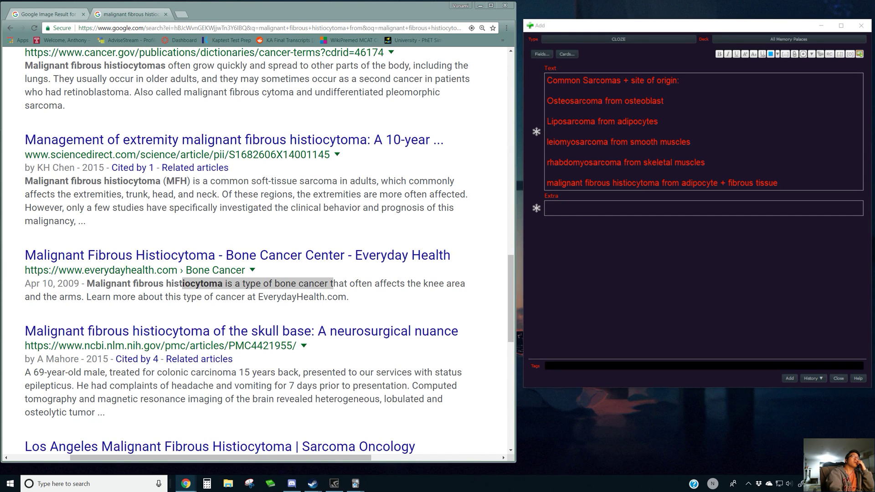
{"action": "left_click", "coordinate": [719, 180]}
{"action": "left_click_drag", "start_coordinate": [728, 183], "coordinate": [752, 184]}
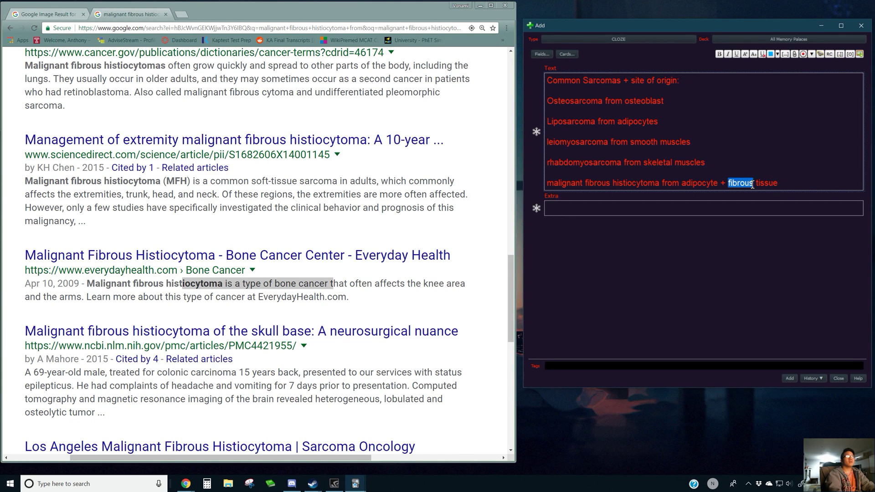
{"action": "key", "text": "BackSpace"}
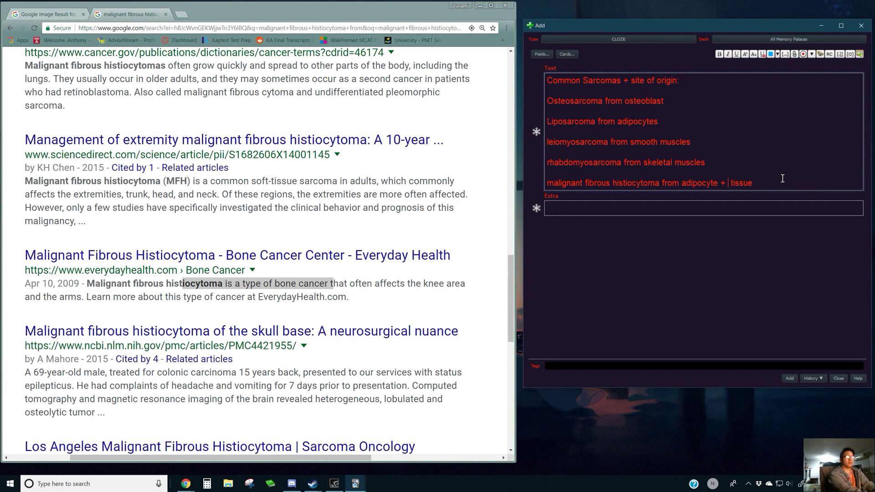
{"action": "type", "text": "muscle"}
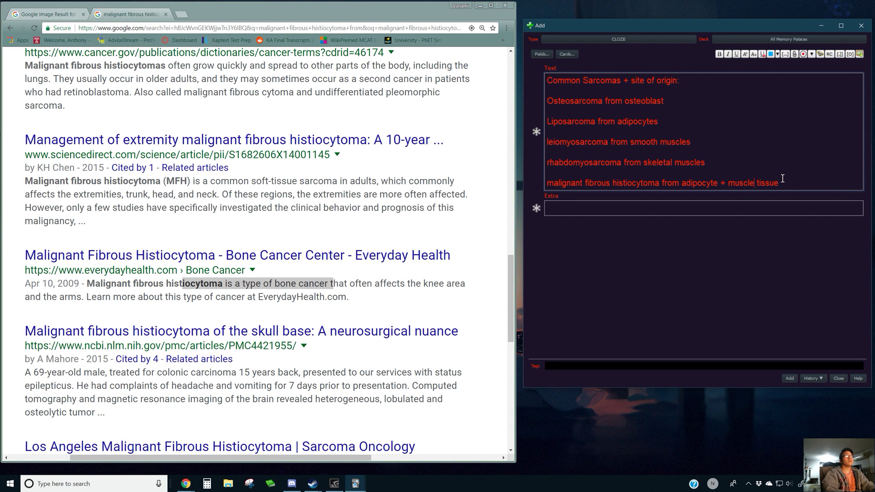
{"action": "left_click_drag", "start_coordinate": [799, 184], "coordinate": [756, 184]}
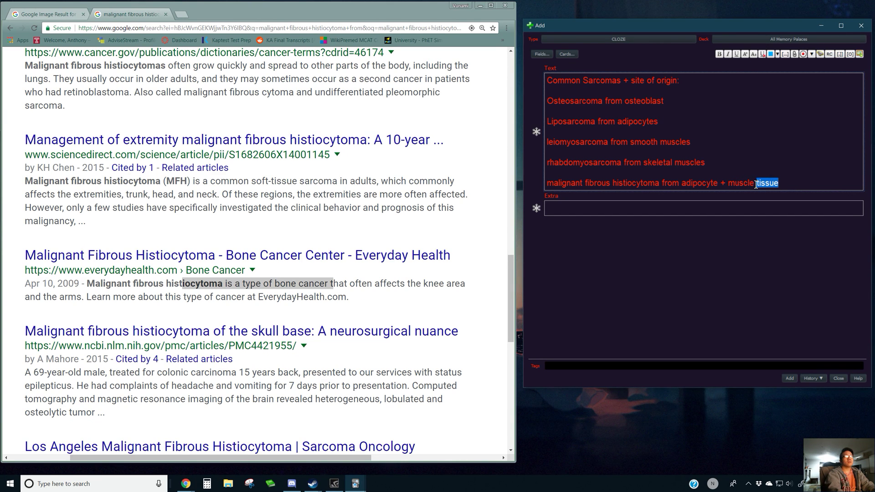
{"action": "type", "text": "cell"}
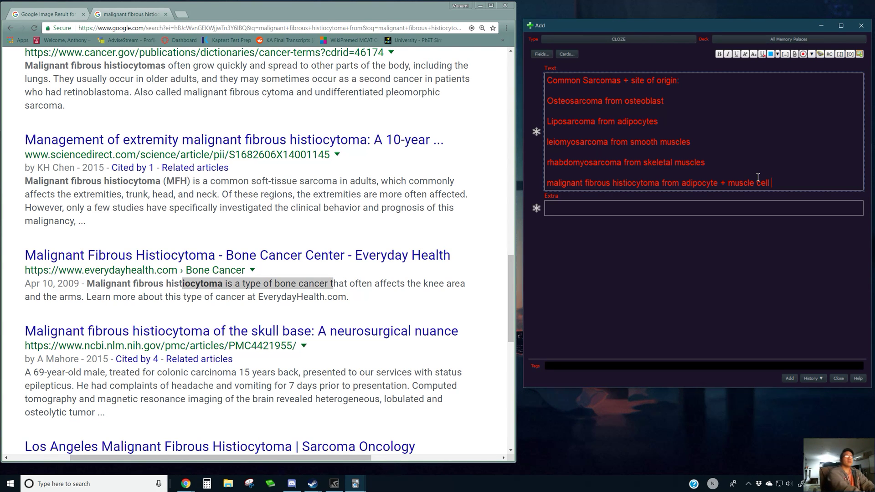
{"action": "type", "text": " +bone"}
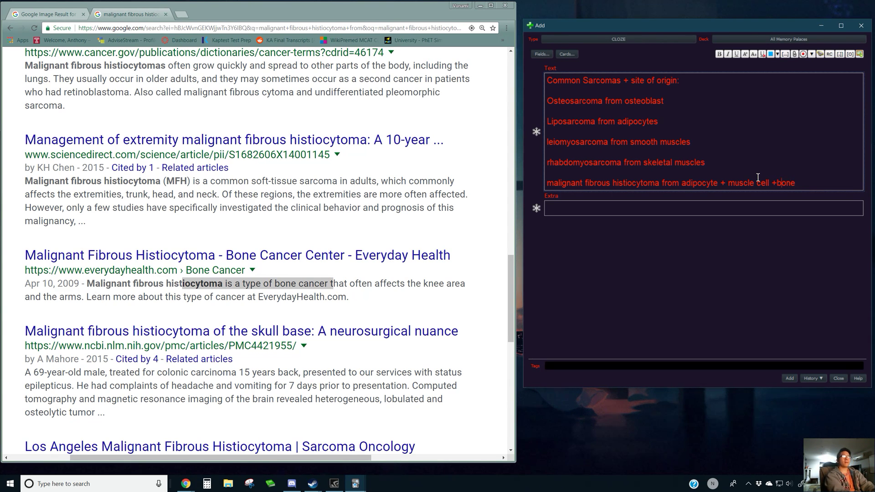
{"action": "key", "text": "Left"}
{"action": "key", "text": "Right"}
Add the line "fibrosarcoma from fibroblast (connective tissue)" below the malignant fibrous histiocytoma line.
{"action": "key", "text": "Return"}
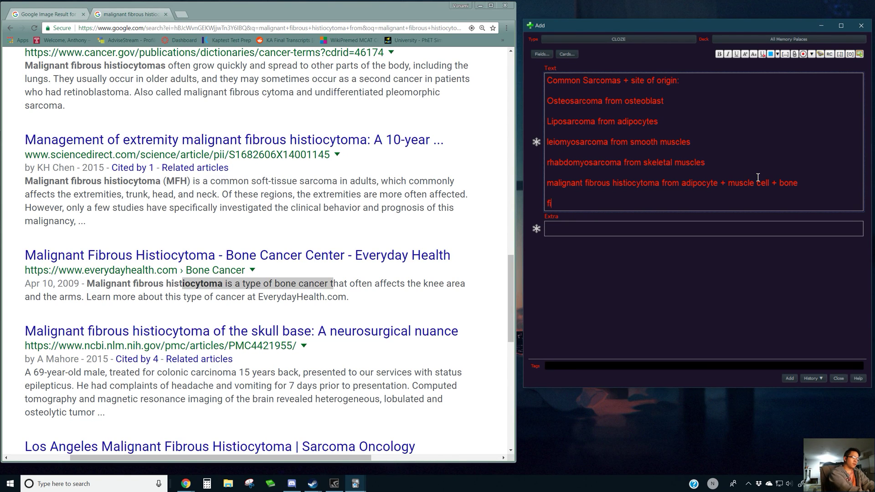
{"action": "type", "text": "fibro"}
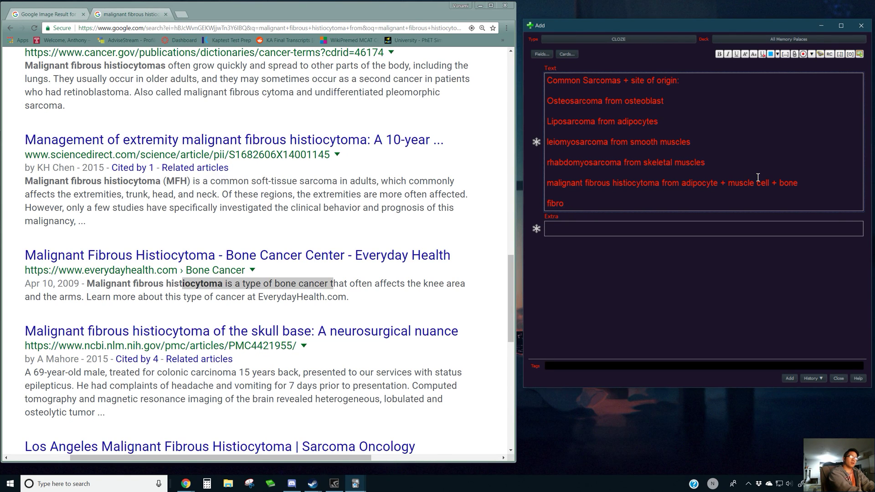
{"action": "type", "text": "sarcoma"}
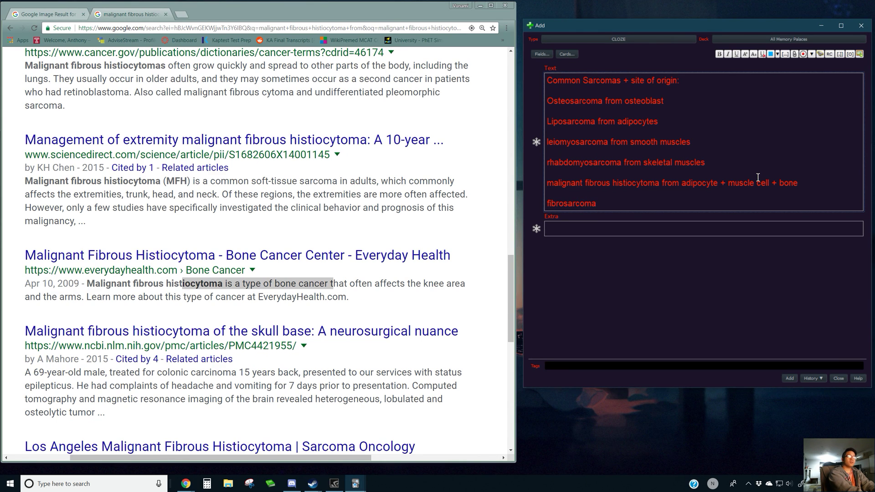
{"action": "type", "text": " from fibroblast"}
{"action": "key", "text": "BackSpace"}
{"action": "type", "text": "(connec"}
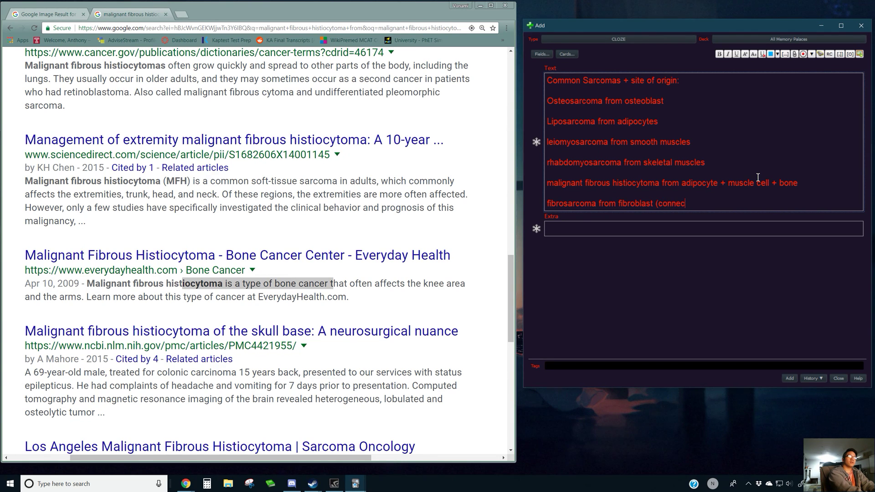
{"action": "type", "text": "tive tissue)"}
Add the line "angiosarcoma from endothelial cells (lining of blood vessels)" below the fibrosarcoma line.
{"action": "key", "text": "Return"}
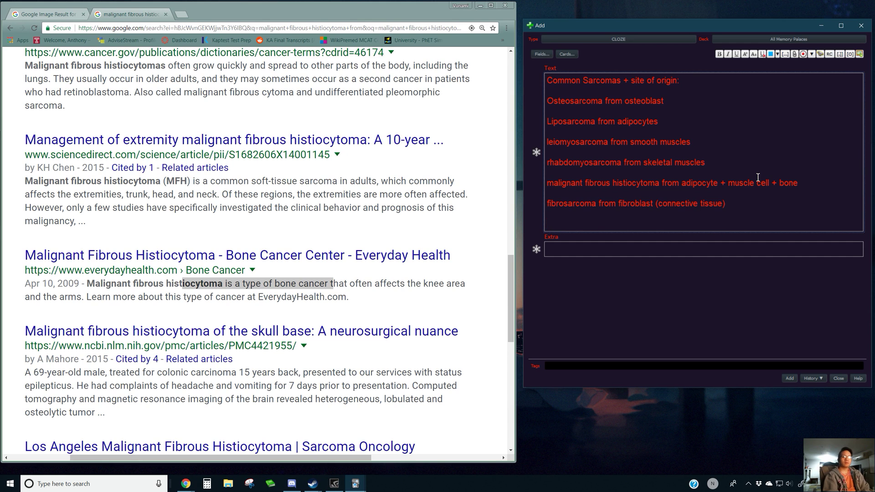
{"action": "type", "text": "angiosarcoma"}
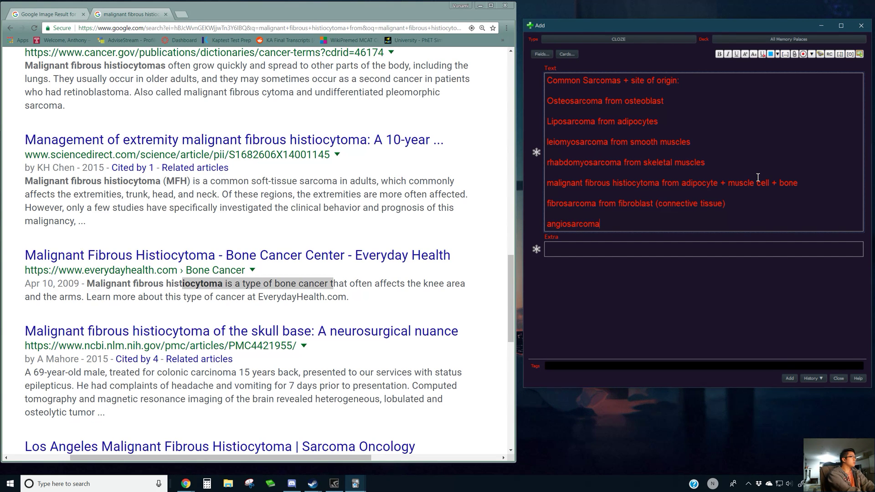
{"action": "type", "text": " from endothelial cells "}
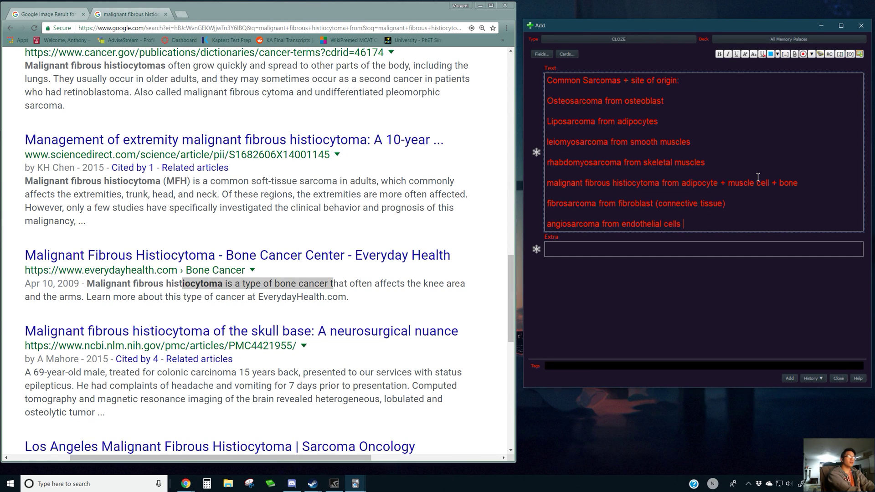
{"action": "type", "text": "(specif"}
{"action": "key", "text": "BackSpace"}
{"action": "key", "text": "BackSpace"}
{"action": "key", "text": "BackSpace"}
{"action": "key", "text": "BackSpace"}
{"action": "key", "text": "BackSpace"}
{"action": "key", "text": "BackSpace"}
{"action": "key", "text": "BackSpace"}
{"action": "type", "text": "lining of blood vessels)"}
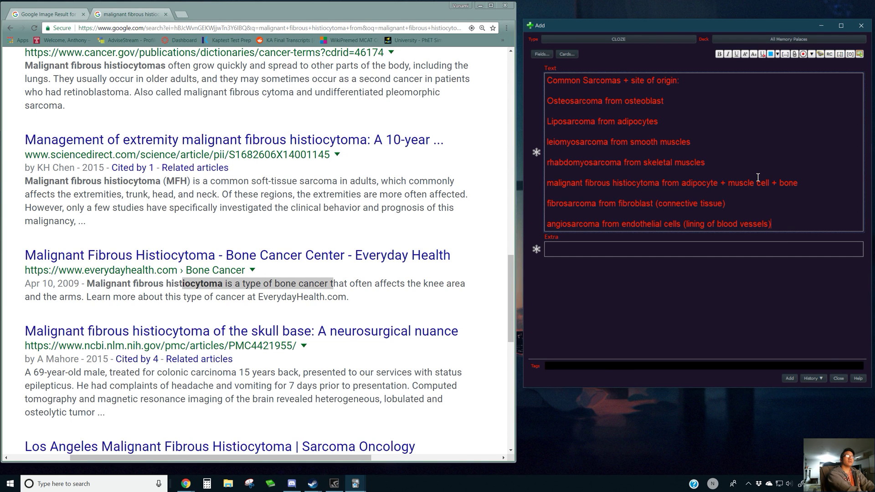
Add the line "chondrosarcoma from chondrocytes (cartilage forming cells)" at the end of the list, followed by a blank line.
{"action": "key", "text": "Return"}
{"action": "type", "text": "ch"}
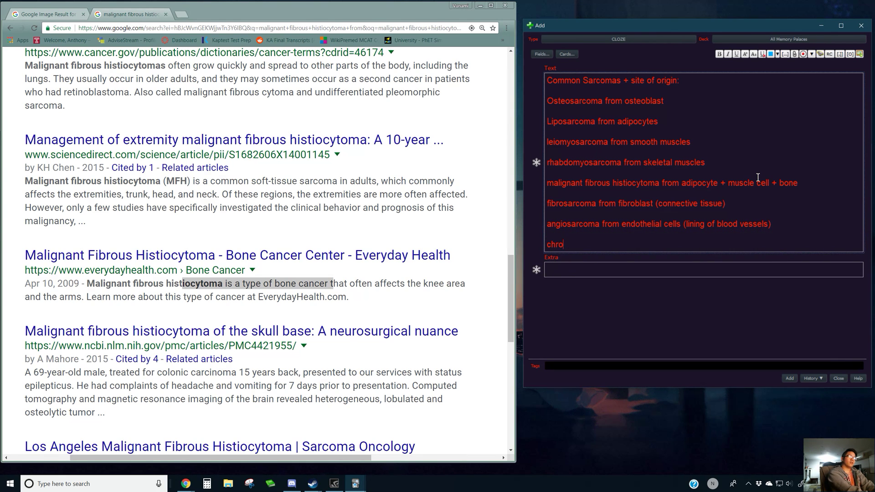
{"action": "type", "text": "ondrosarcoma"}
{"action": "type", "text": "om "}
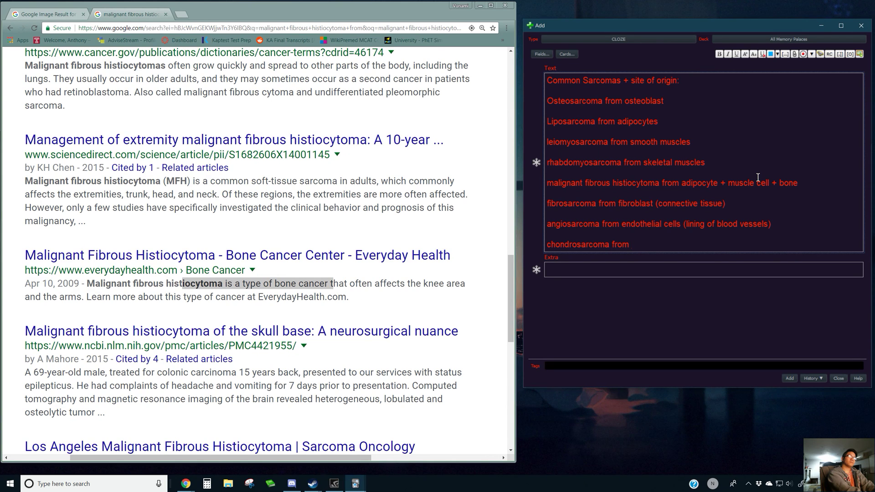
{"action": "type", "text": "chondrocytes"}
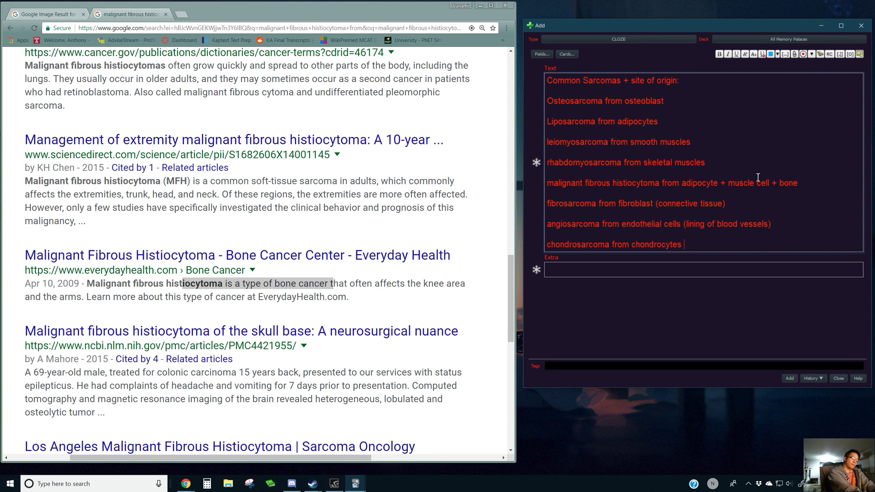
{"action": "type", "text": "("}
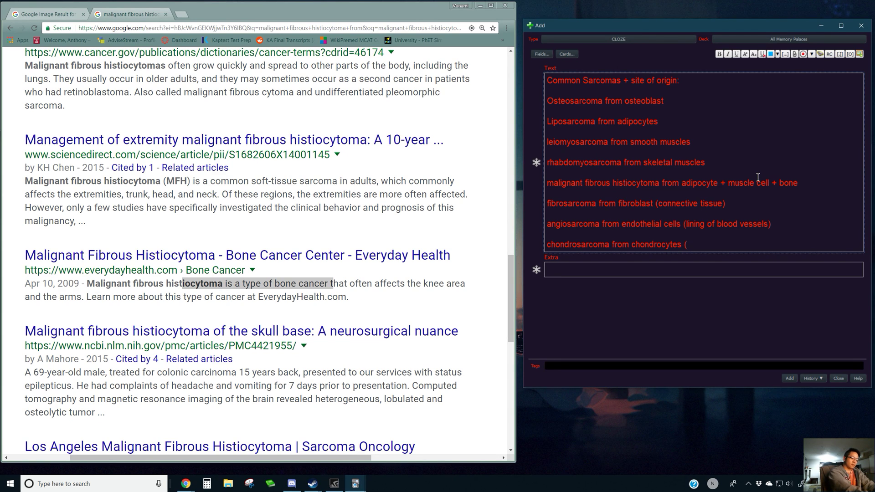
{"action": "type", "text": "cartilage forming cells)"}
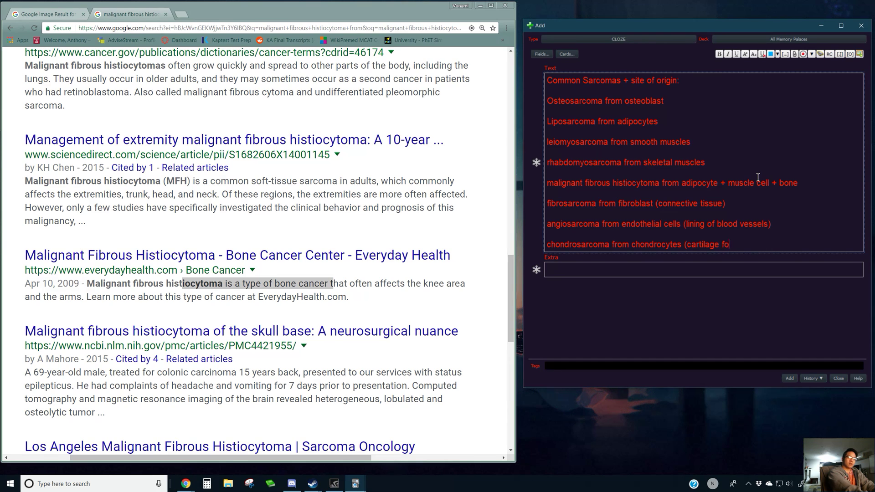
{"action": "key", "text": "Return"}
{"action": "key", "text": "Return"}
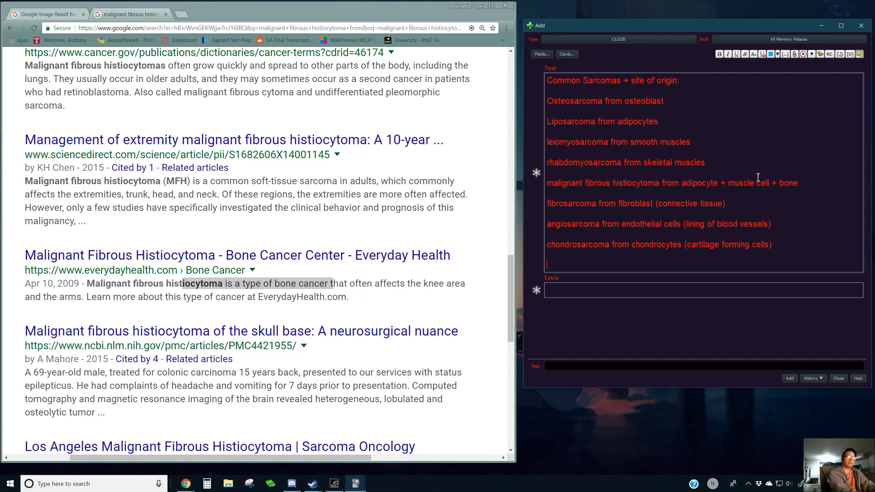
Turn the whole sarcoma list, from osteosarcoma to chondrosarcoma, into a single c1 cloze deletion.
{"action": "left_click_drag", "start_coordinate": [810, 246], "coordinate": [533, 98]}
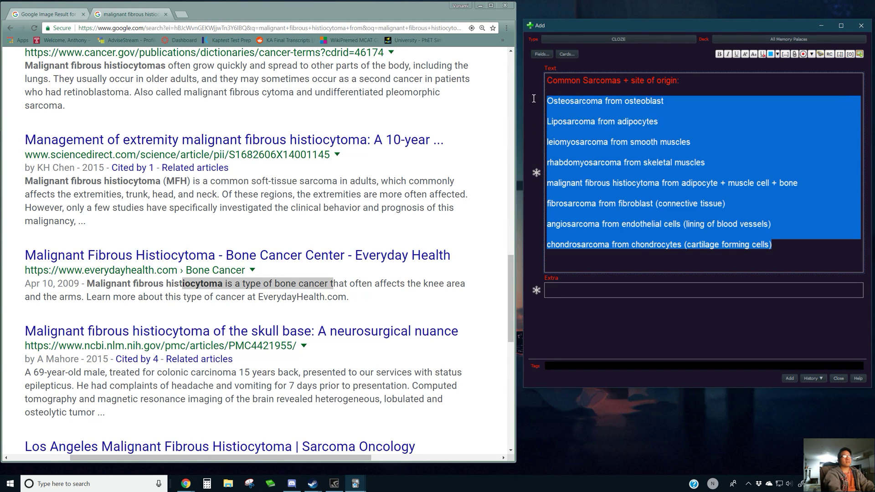
{"action": "key", "text": "ctrl+shift+c"}
{"action": "key", "text": "Down"}
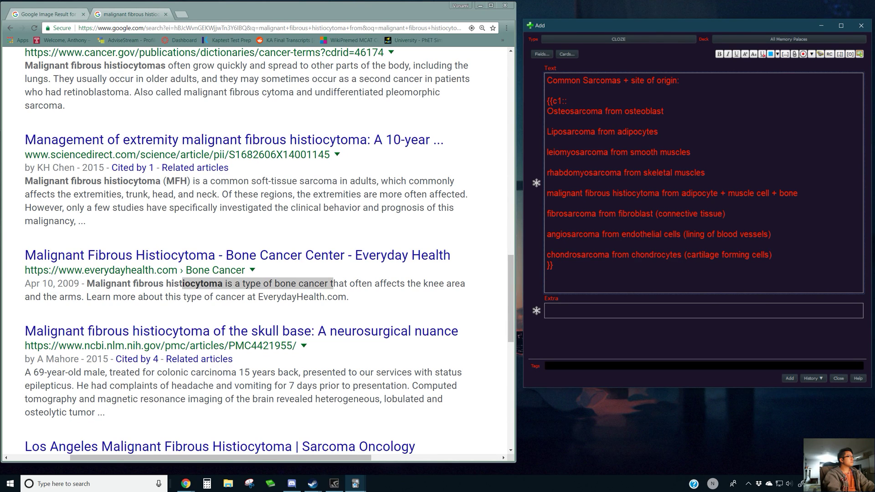
Enter "Hint: Family Guy" as the card's extra information and add the card to the deck.
{"action": "key", "text": "alt+Tab"}
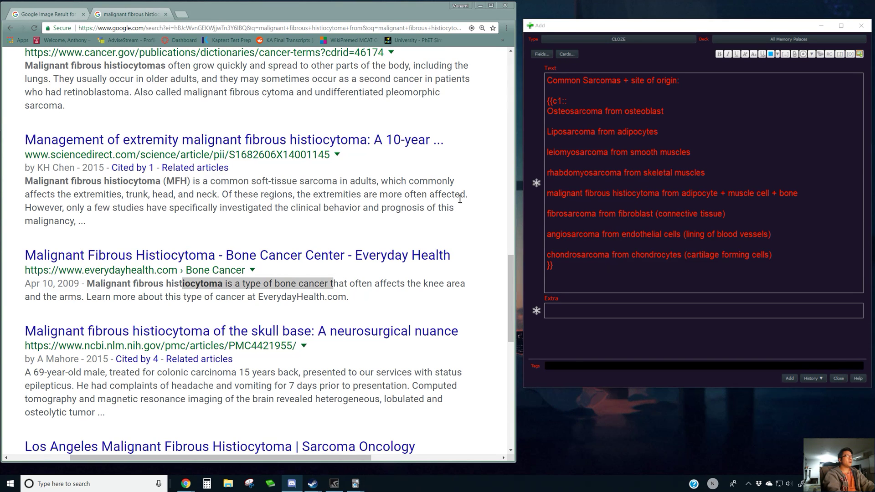
{"action": "left_click", "coordinate": [629, 279]}
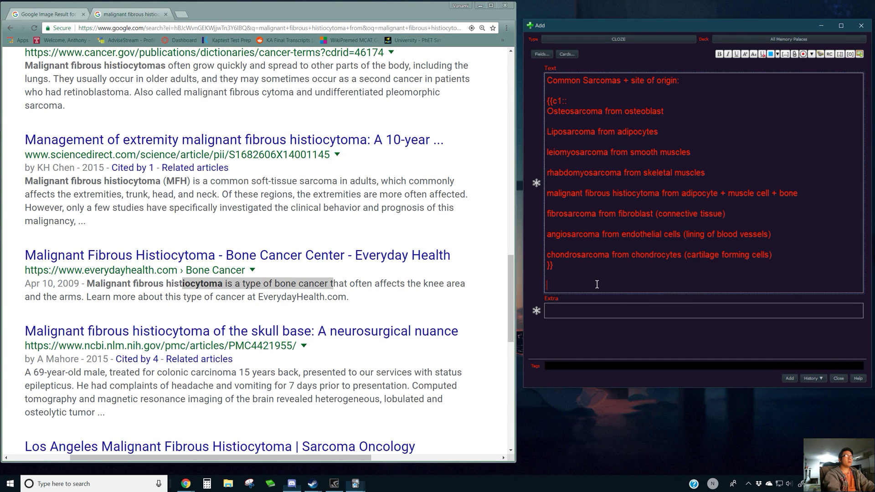
{"action": "left_click", "coordinate": [653, 314]}
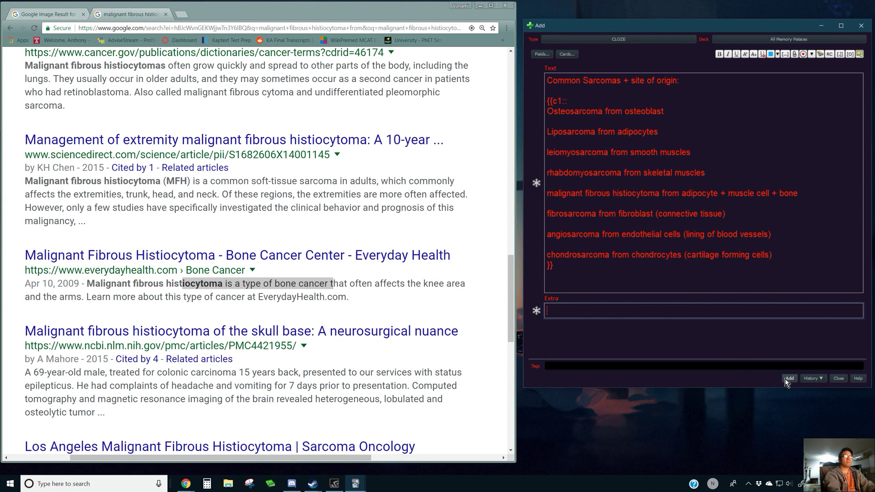
{"action": "type", "text": "Hint: Family "}
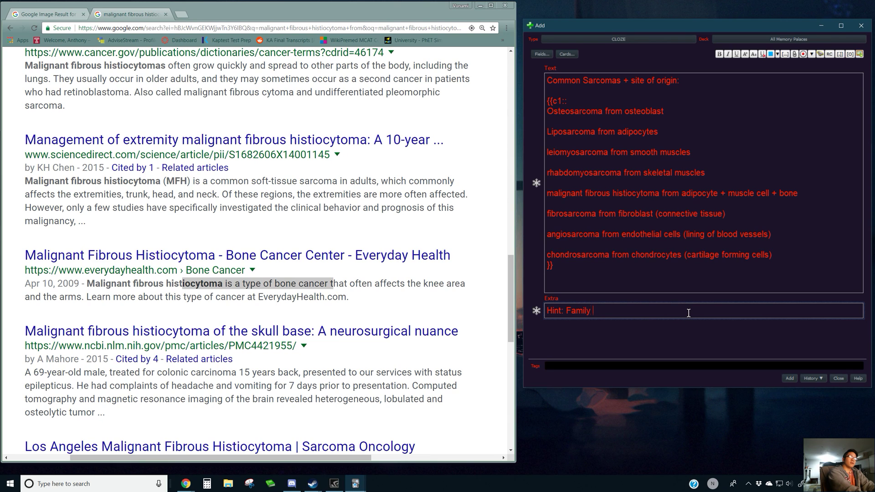
{"action": "type", "text": "Guy"}
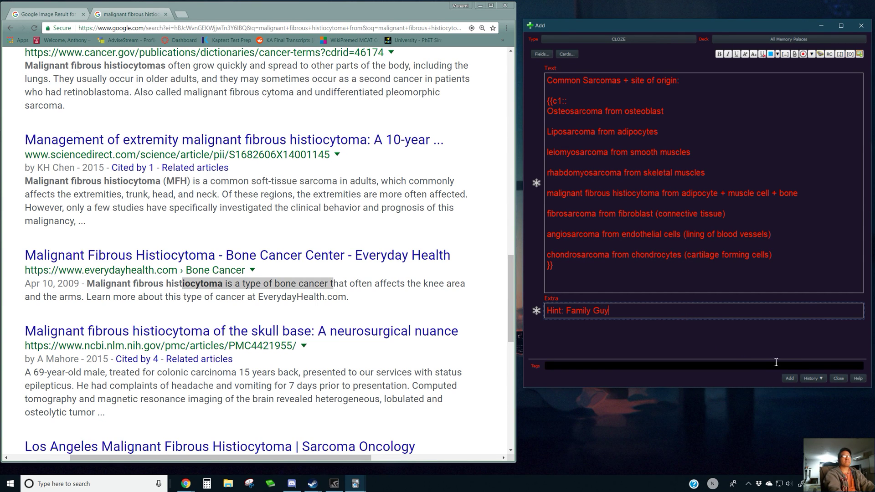
{"action": "left_click", "coordinate": [791, 378]}
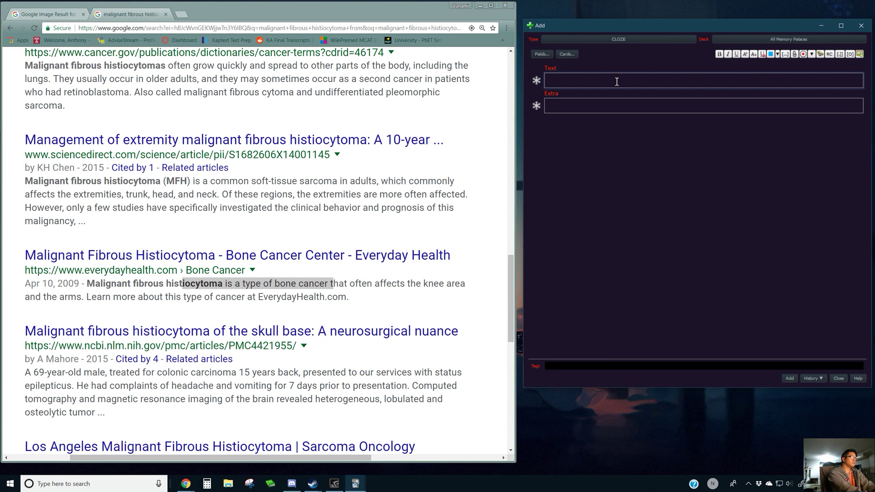
Start a new cloze card with the heading "Common Hematopoietic Malignancies:" and a new line below it.
{"action": "type", "text": "Common Hema"}
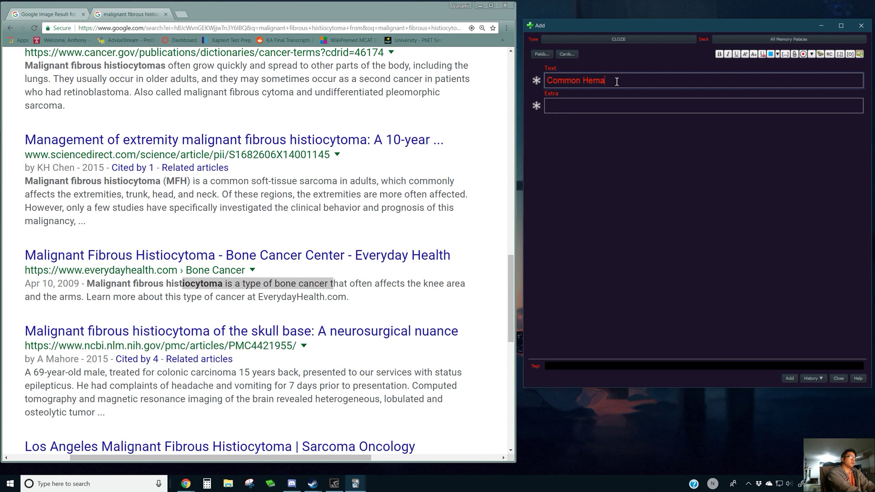
{"action": "type", "text": "topoietic Malignancies"}
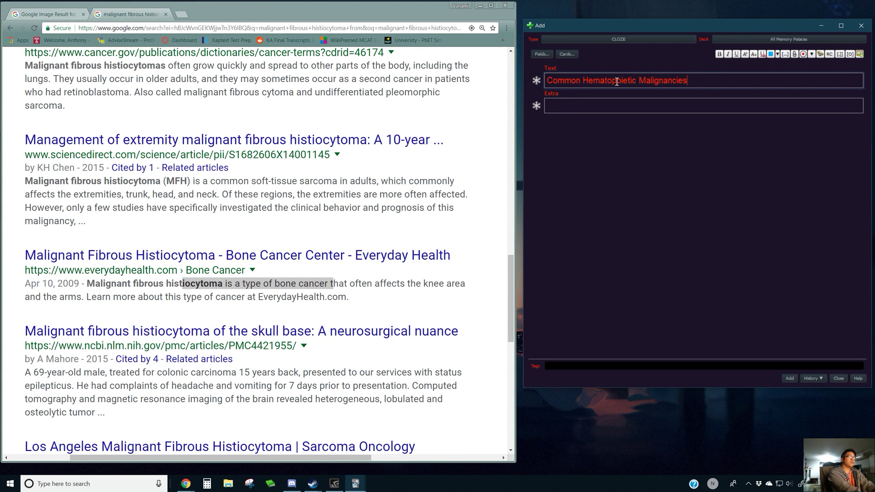
{"action": "type", "text": ":"}
{"action": "key", "text": "Return"}
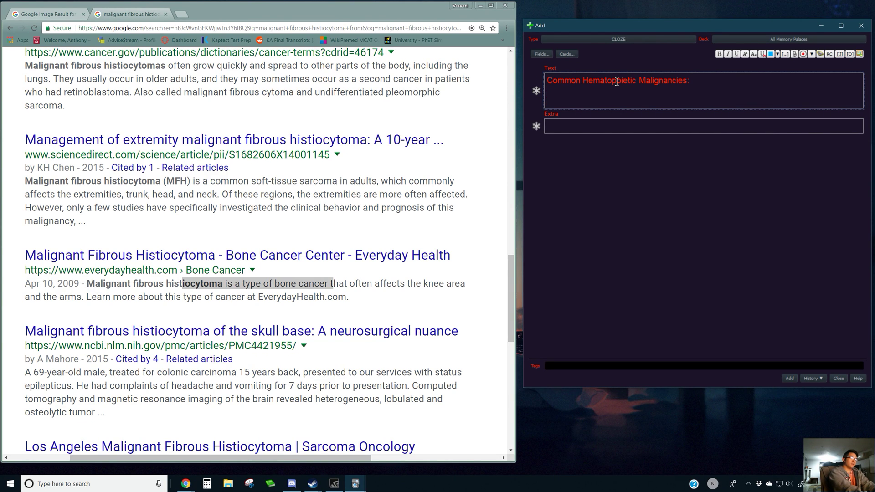
Enter "Lymphoma" as the first item below the heading, removing the extra word "Leukosarcoma" typed after it.
{"action": "type", "text": "Lympho"}
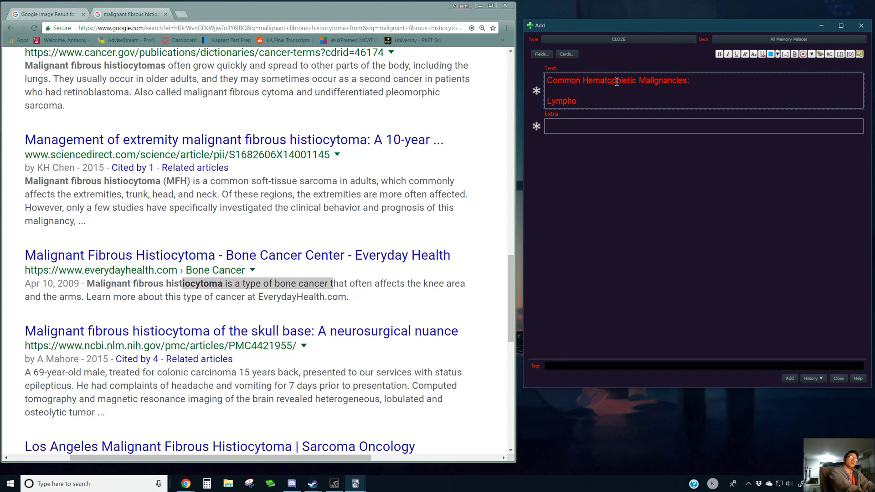
{"action": "type", "text": "ma Leukosarcoma"}
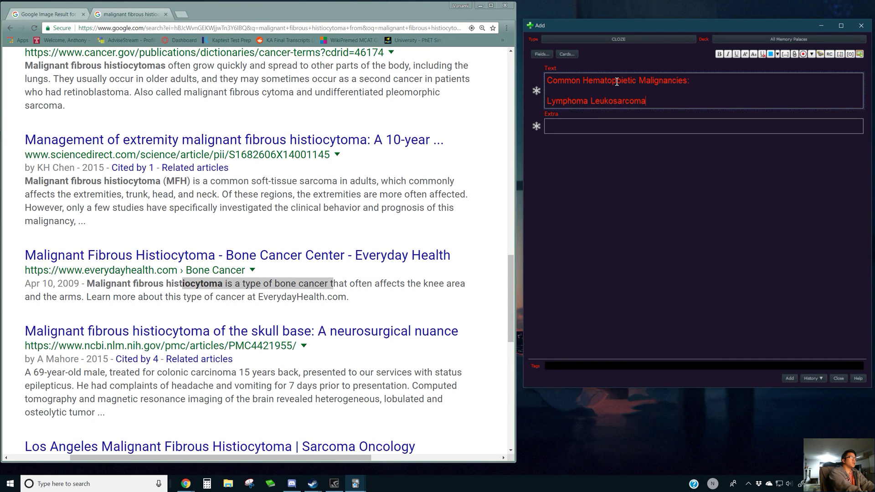
{"action": "key", "text": "BackSpace"}
{"action": "key", "text": "BackSpace"}
{"action": "key", "text": "BackSpace"}
{"action": "key", "text": "BackSpace"}
{"action": "key", "text": "BackSpace"}
{"action": "key", "text": "BackSpace"}
{"action": "key", "text": "BackSpace"}
{"action": "key", "text": "BackSpace"}
{"action": "key", "text": "BackSpace"}
{"action": "key", "text": "BackSpace"}
{"action": "key", "text": "BackSpace"}
{"action": "key", "text": "BackSpace"}
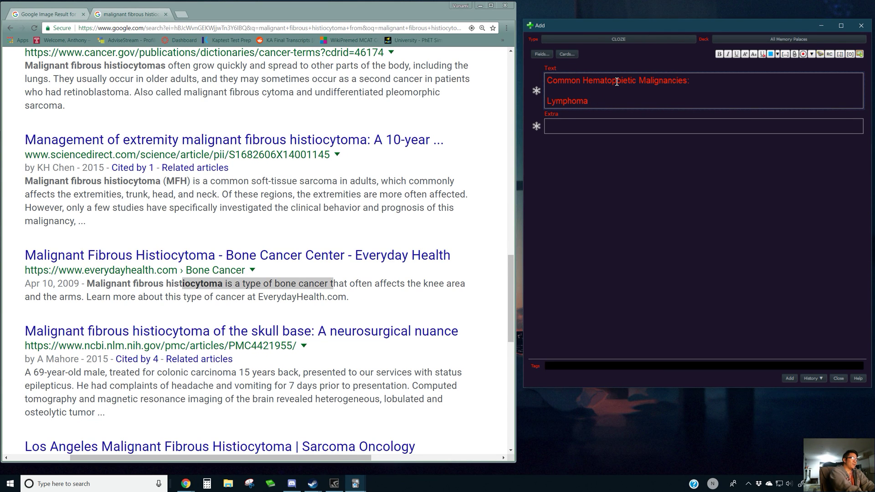
Clear the item line below the heading, removing "Lymphoma" and the word "Leukemia" added after it.
{"action": "type", "text": "Leukem"}
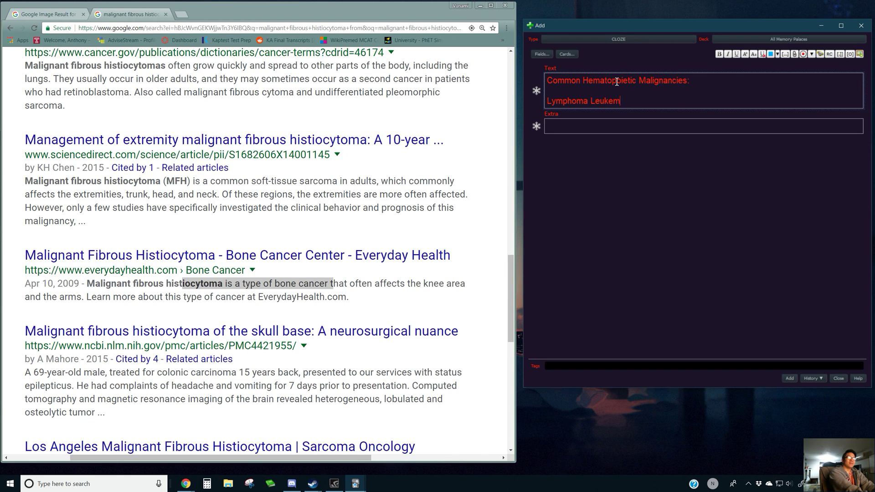
{"action": "type", "text": "ia"}
{"action": "key", "text": "BackSpace"}
{"action": "key", "text": "BackSpace"}
{"action": "key", "text": "BackSpace"}
{"action": "key", "text": "BackSpace"}
{"action": "key", "text": "BackSpace"}
{"action": "key", "text": "BackSpace"}
{"action": "key", "text": "BackSpace"}
{"action": "key", "text": "BackSpace"}
{"action": "key", "text": "BackSpace"}
{"action": "key", "text": "BackSpace"}
{"action": "key", "text": "BackSpace"}
{"action": "key", "text": "BackSpace"}
{"action": "key", "text": "BackSpace"}
{"action": "key", "text": "BackSpace"}
{"action": "key", "text": "BackSpace"}
{"action": "key", "text": "BackSpace"}
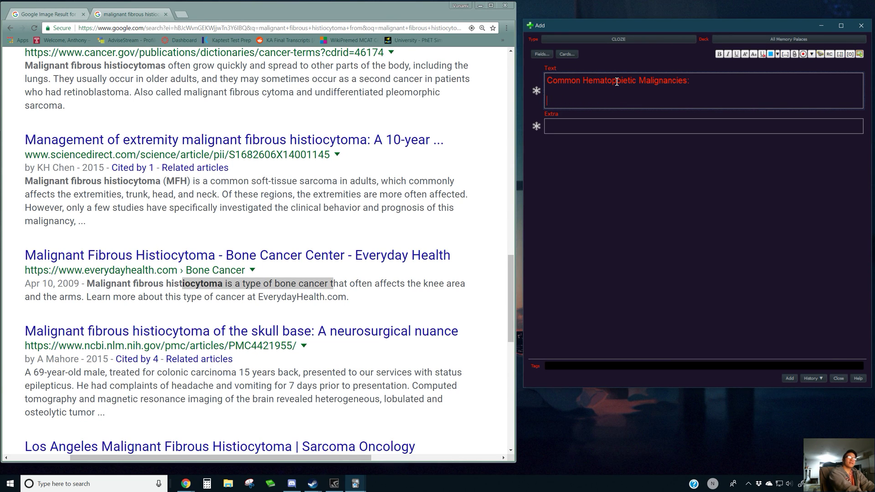
Enter "Chronic/Acute lympathic leukemia" as the first item below the heading and start a new line.
{"action": "type", "text": "Chronic/a"}
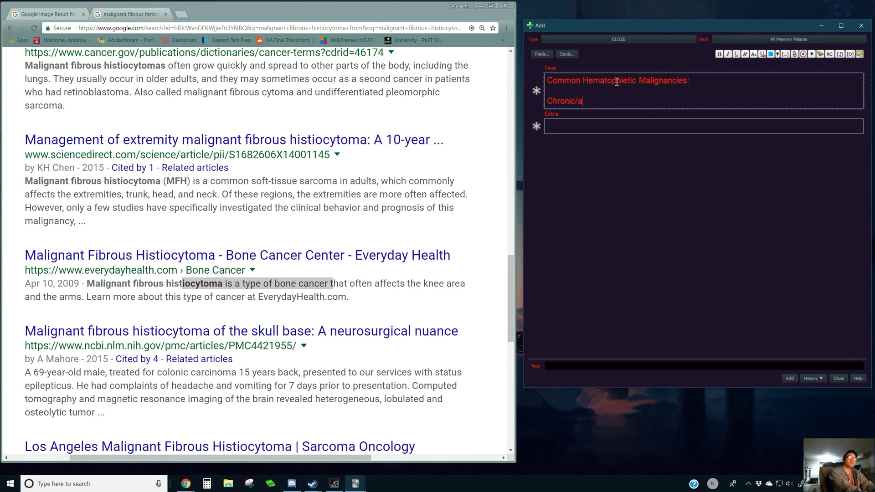
{"action": "key", "text": "BackSpace"}
{"action": "type", "text": "Acute lympa"}
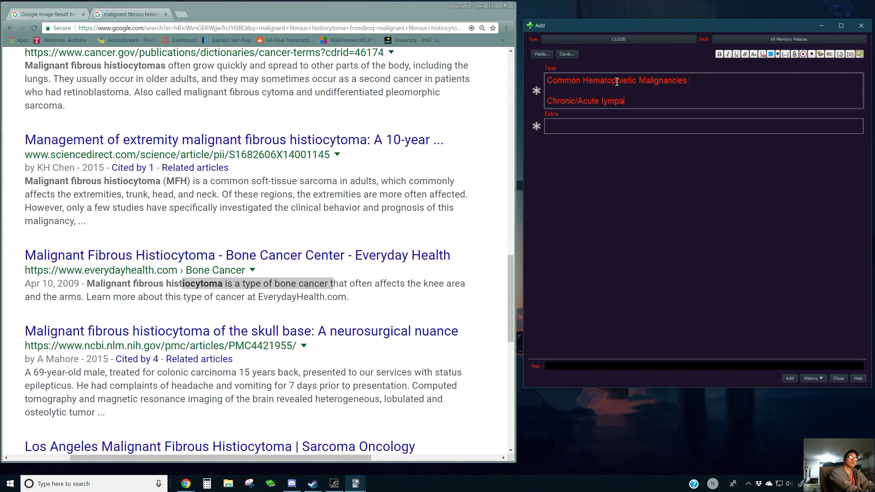
{"action": "type", "text": "thic leukemia"}
{"action": "key", "text": "Return"}
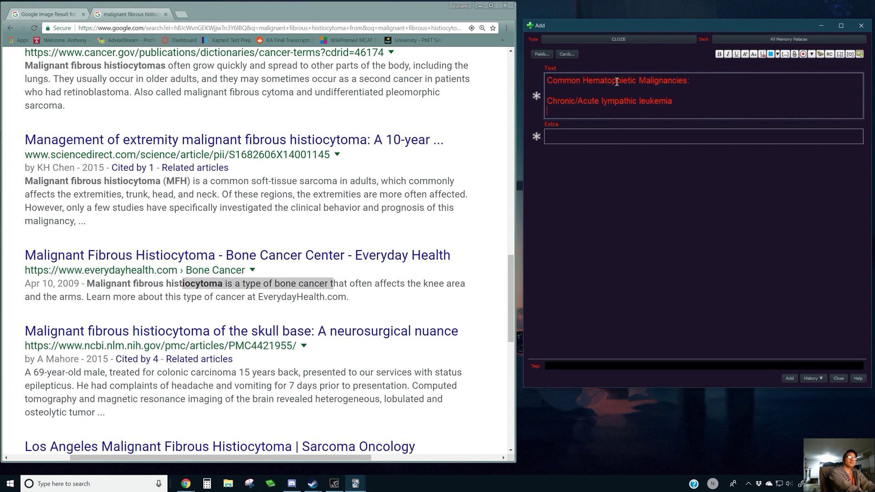
Enter "Hodgkin's Lymphoma" as the second item of the malignancy list and start a new line.
{"action": "type", "text": "Chron"}
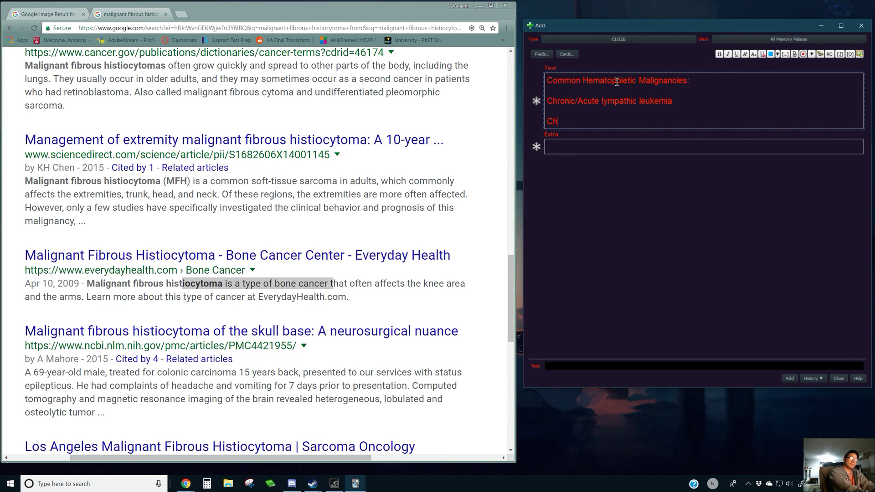
{"action": "key", "text": "BackSpace"}
{"action": "key", "text": "BackSpace"}
{"action": "key", "text": "BackSpace"}
{"action": "key", "text": "BackSpace"}
{"action": "key", "text": "BackSpace"}
{"action": "type", "text": "Hodge"}
{"action": "key", "text": "BackSpace"}
{"action": "type", "text": "kin's "}
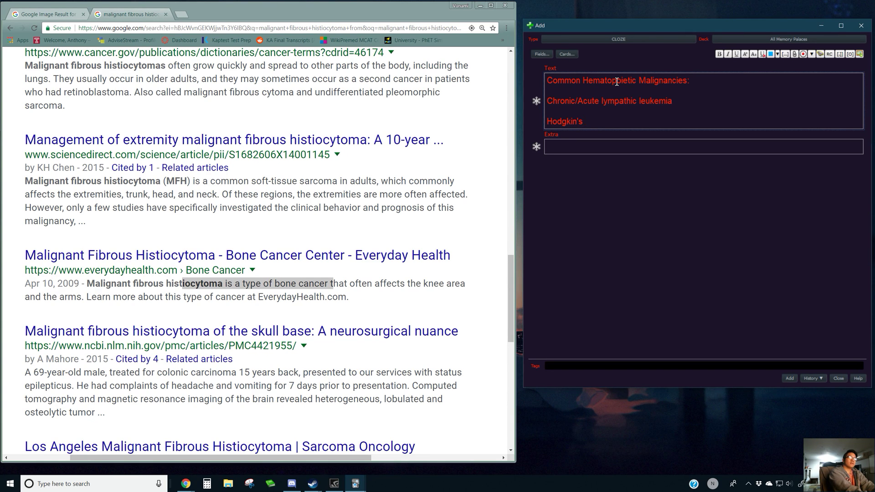
{"action": "type", "text": "Lymphoma"}
{"action": "key", "text": "Return"}
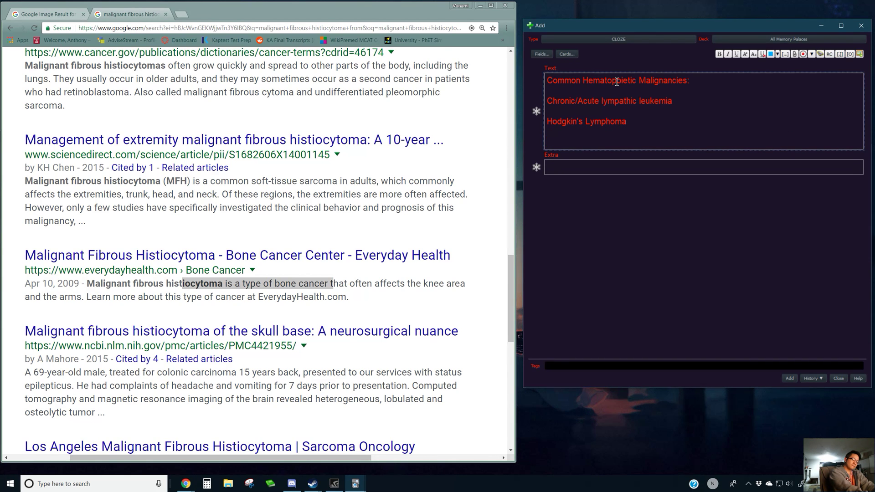
Add "Chronic/Acute myelogenous leukemia" and "Nonhodgkin's Lymphoma" as the third and fourth items of the list.
{"action": "type", "text": "Chronic"}
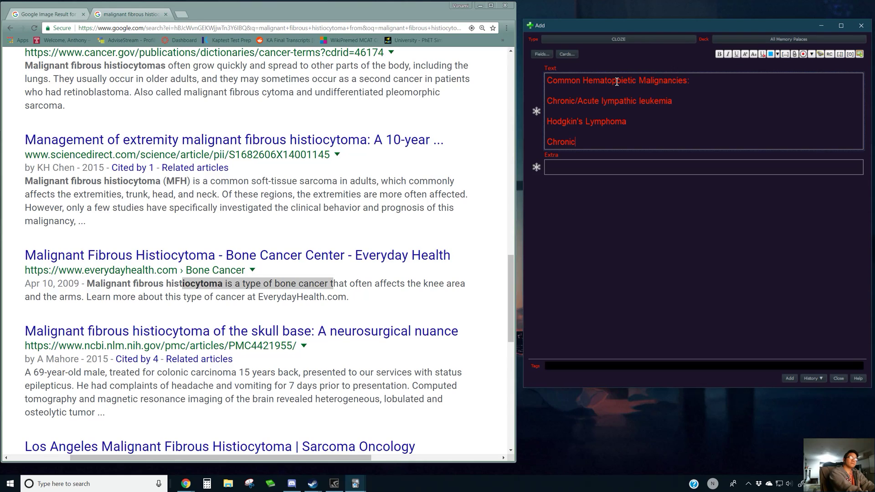
{"action": "type", "text": "/Acute"}
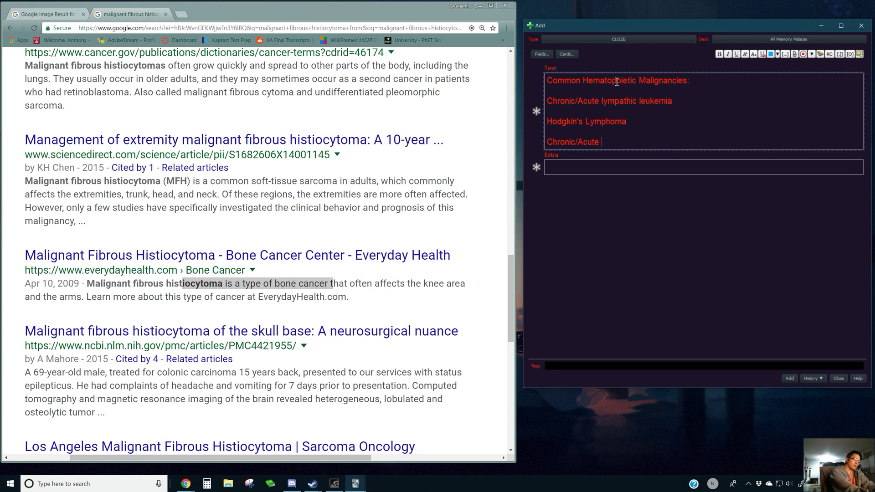
{"action": "type", "text": "mye"}
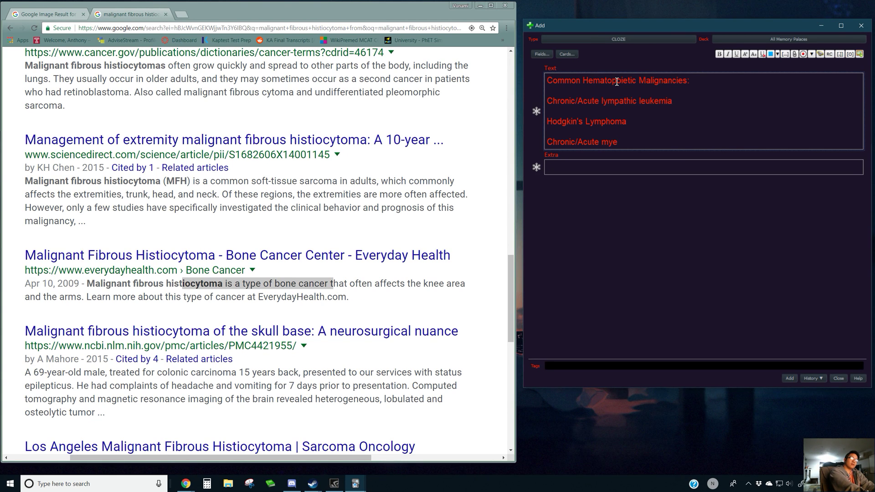
{"action": "type", "text": "logenous "}
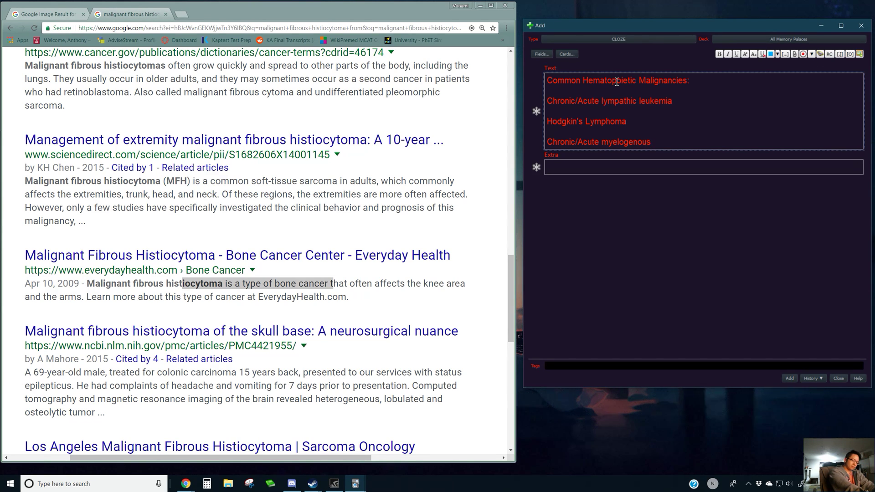
{"action": "type", "text": "leukemia"}
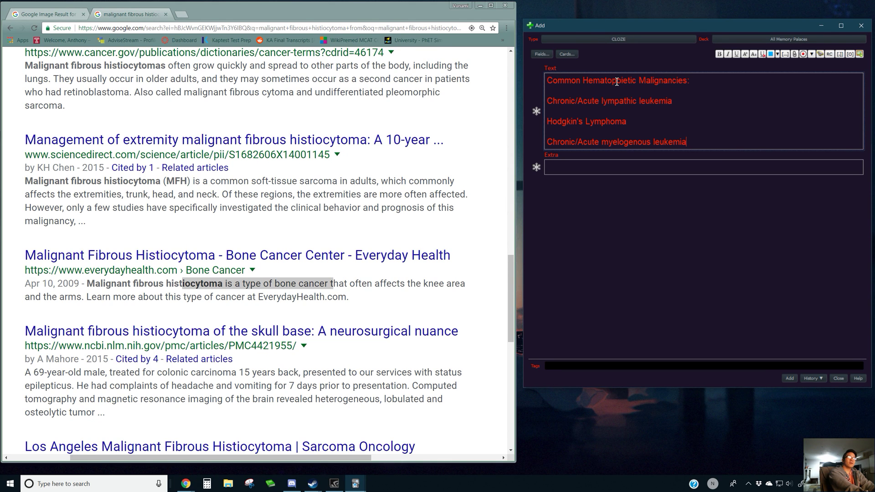
{"action": "key", "text": "Return"}
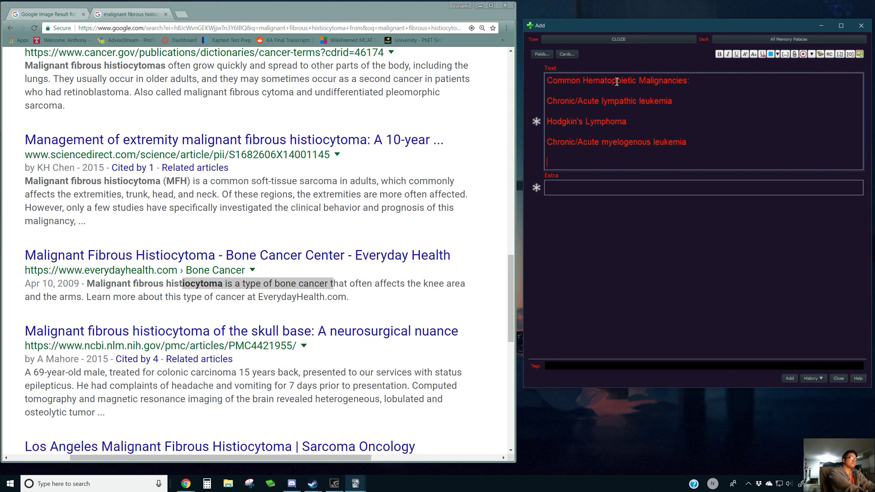
{"action": "type", "text": "Nonhodgkin's Loymphoma"}
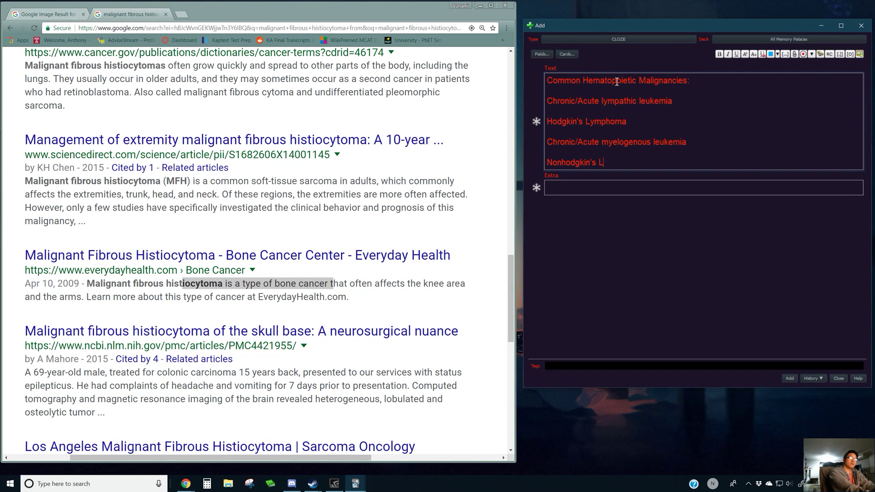
{"action": "key", "text": "Return"}
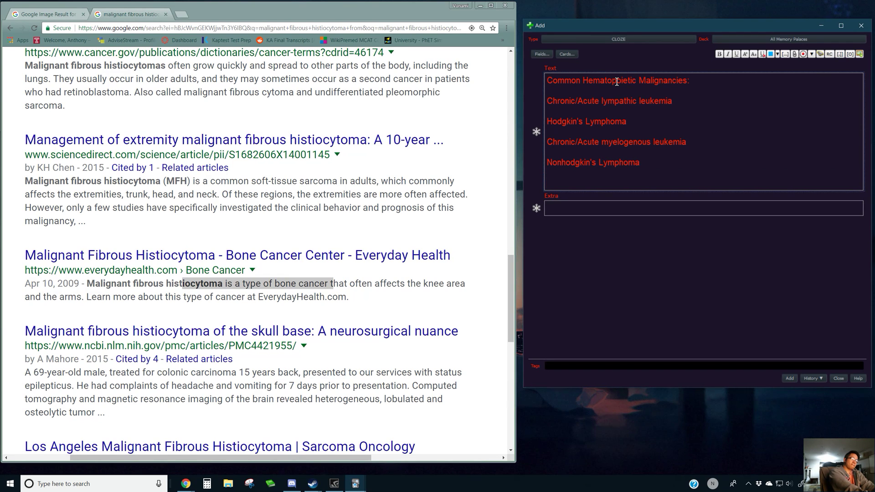
Enter "Multiple myeloma" as the fifth item of the list, correcting the spelling of its second word.
{"action": "type", "text": "Multiple myelo"}
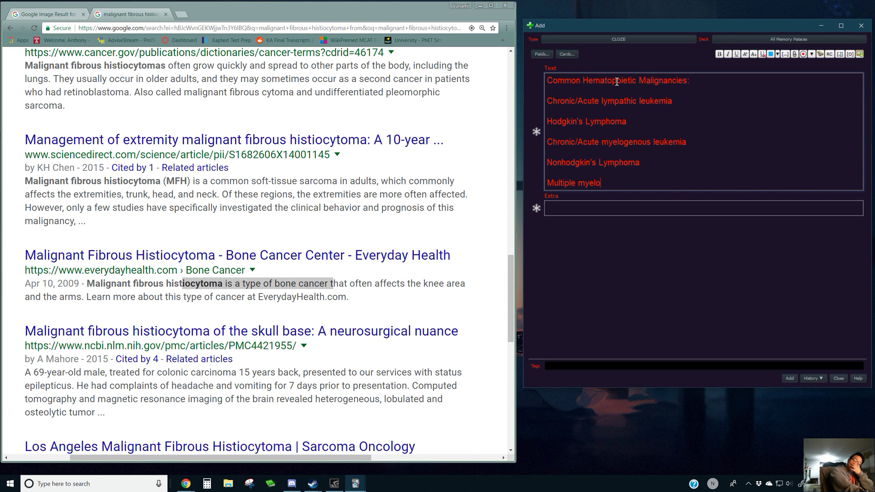
{"action": "type", "text": "genous"}
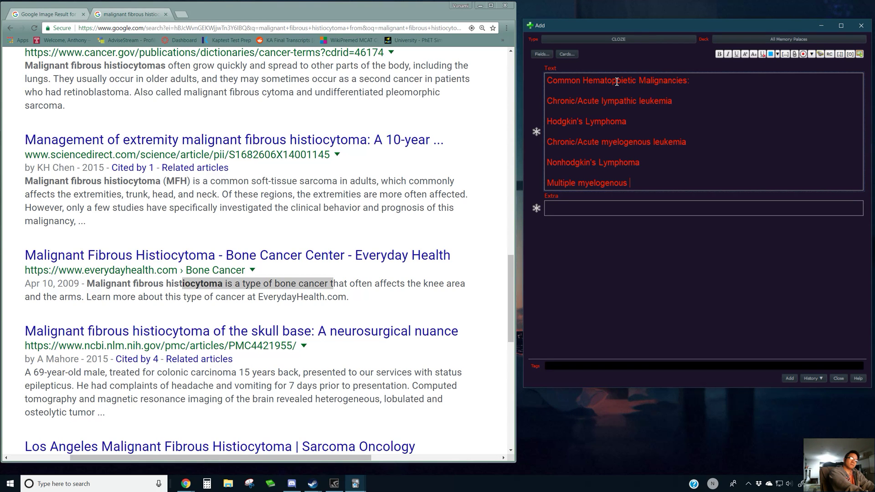
{"action": "key", "text": "BackSpace"}
{"action": "key", "text": "BackSpace"}
{"action": "key", "text": "BackSpace"}
{"action": "key", "text": "BackSpace"}
{"action": "key", "text": "BackSpace"}
{"action": "key", "text": "BackSpace"}
{"action": "key", "text": "BackSpace"}
{"action": "type", "text": "ma"}
{"action": "key", "text": "BackSpace"}
{"action": "type", "text": "oma"}
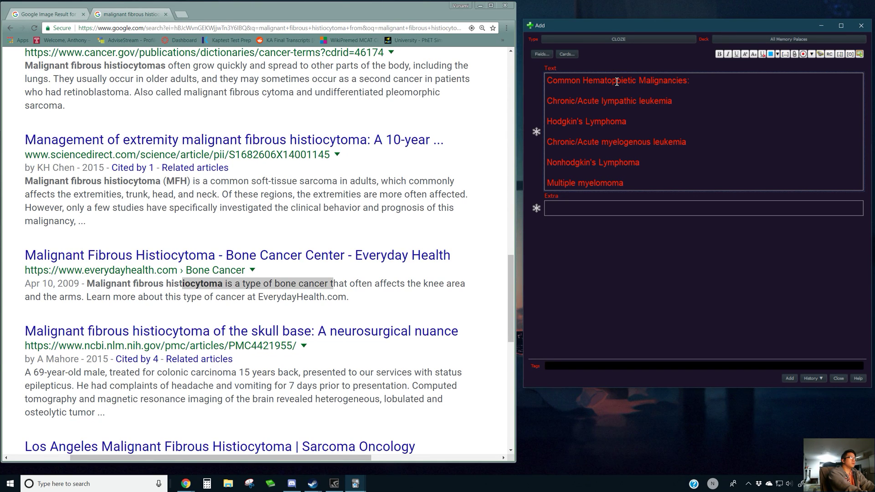
{"action": "key", "text": "BackSpace"}
{"action": "key", "text": "BackSpace"}
{"action": "key", "text": "BackSpace"}
{"action": "type", "text": "oma"}
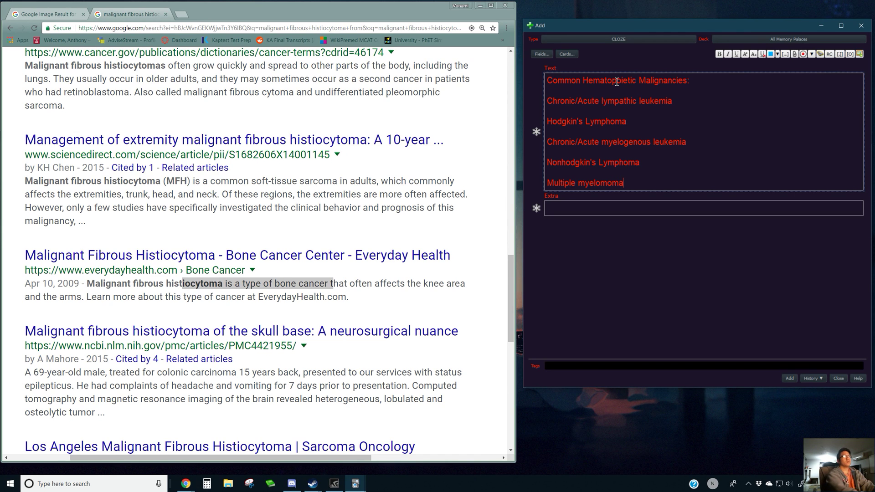
{"action": "key", "text": "BackSpace"}
{"action": "key", "text": "BackSpace"}
{"action": "key", "text": "BackSpace"}
{"action": "key", "text": "BackSpace"}
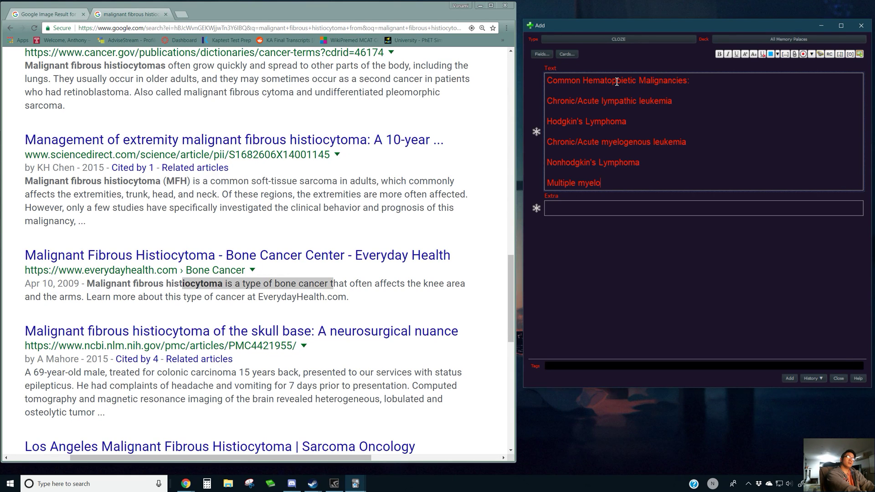
{"action": "type", "text": "ma"}
{"action": "key", "text": "Return"}
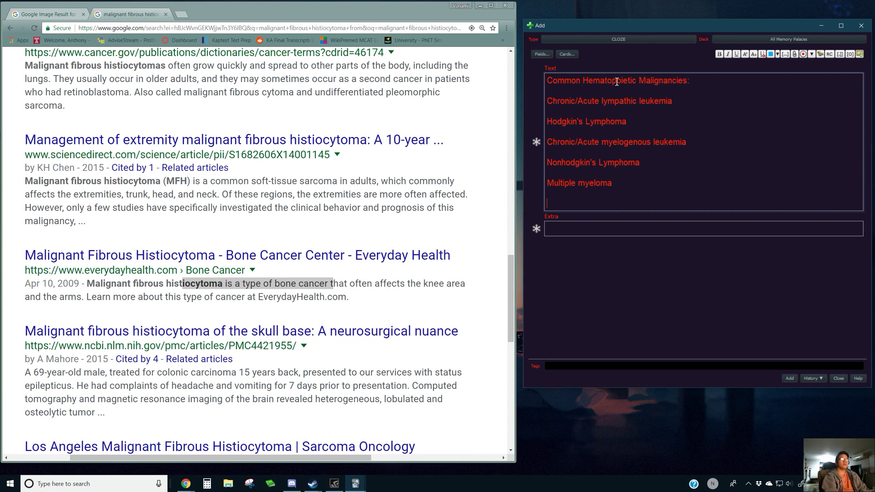
Turn the whole hematopoietic list, from chronic/acute lympathic leukemia to multiple myeloma, into a single c1 cloze deletion.
{"action": "left_click_drag", "start_coordinate": [633, 183], "coordinate": [546, 103]}
{"action": "key", "text": "ctrl+shift+c"}
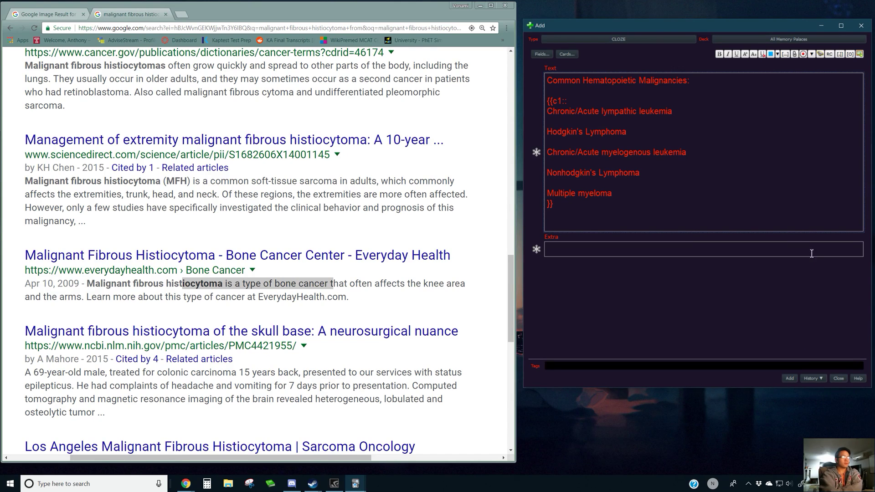
Enter "Hint: VR Train" as the card's extra information and add the card to the deck.
{"action": "left_click", "coordinate": [712, 254]}
{"action": "type", "text": "Hint:"}
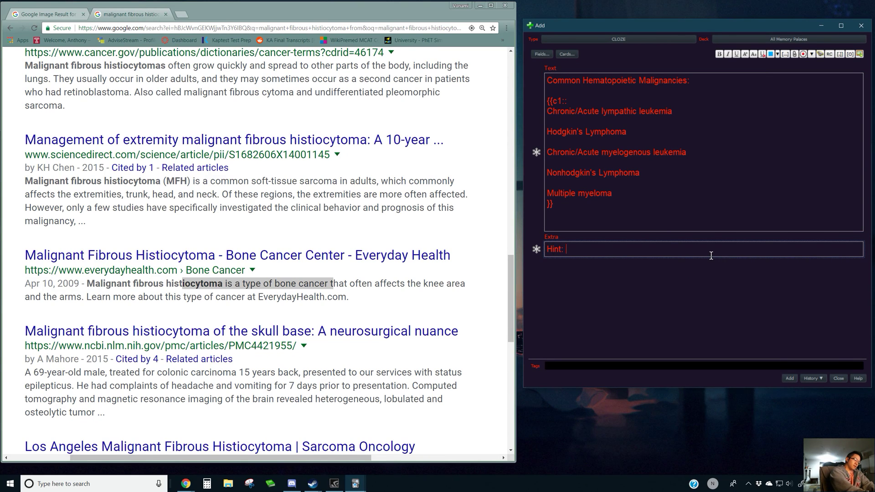
{"action": "type", "text": " VR Train"}
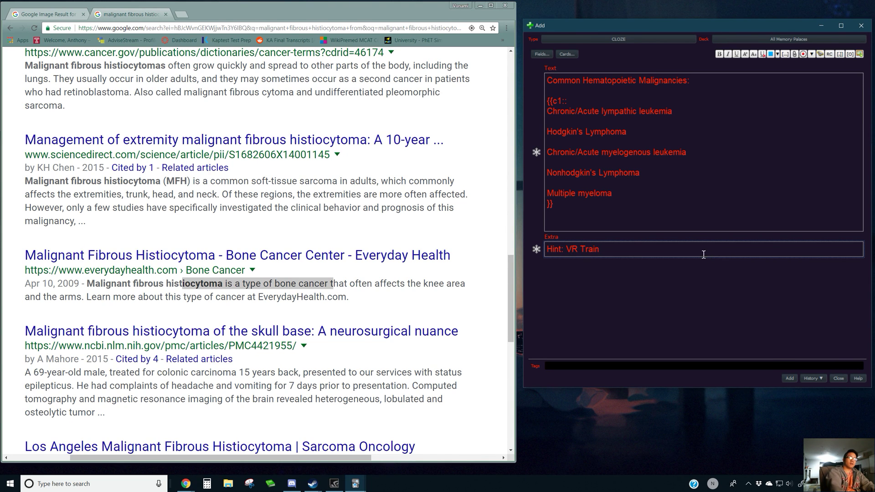
{"action": "left_click", "coordinate": [790, 378]}
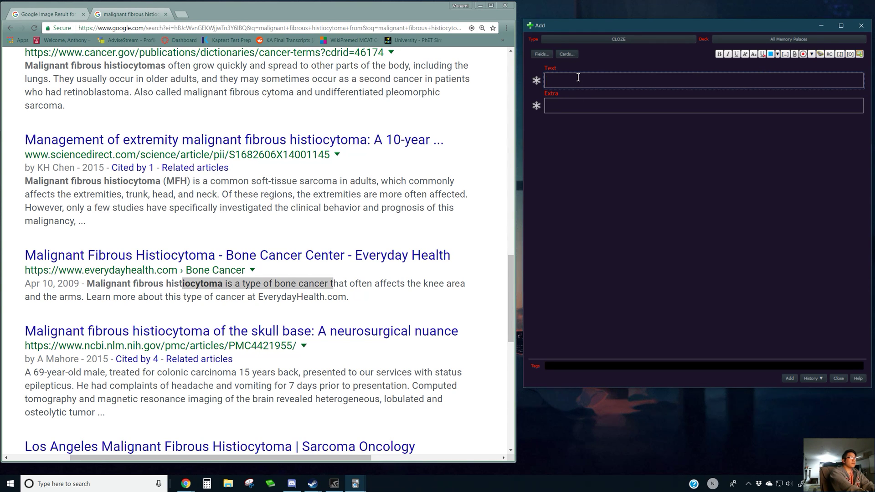
Start a new cloze card with the heading "Neuroectodermal Malignancies:" and a new line below it.
{"action": "type", "text": "Neuroectodermal Malignancies w/"}
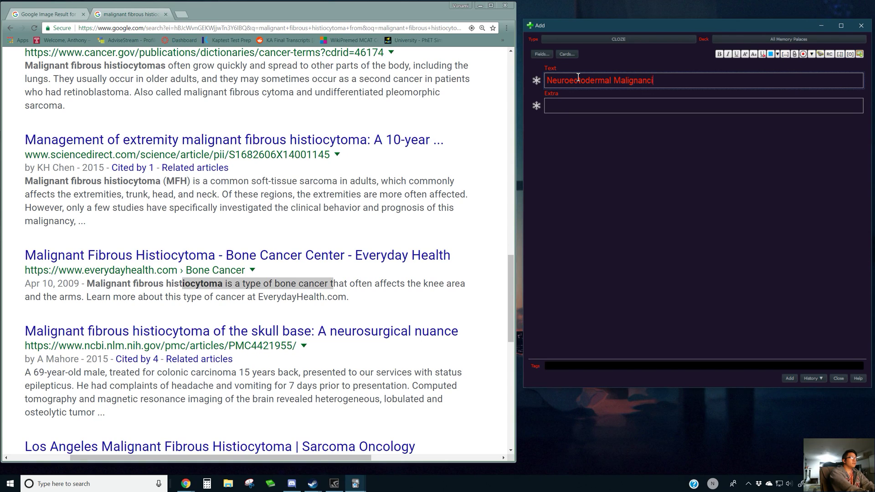
{"action": "key", "text": "BackSpace"}
{"action": "key", "text": "BackSpace"}
{"action": "key", "text": "BackSpace"}
{"action": "type", "text": ":"}
{"action": "key", "text": "Return"}
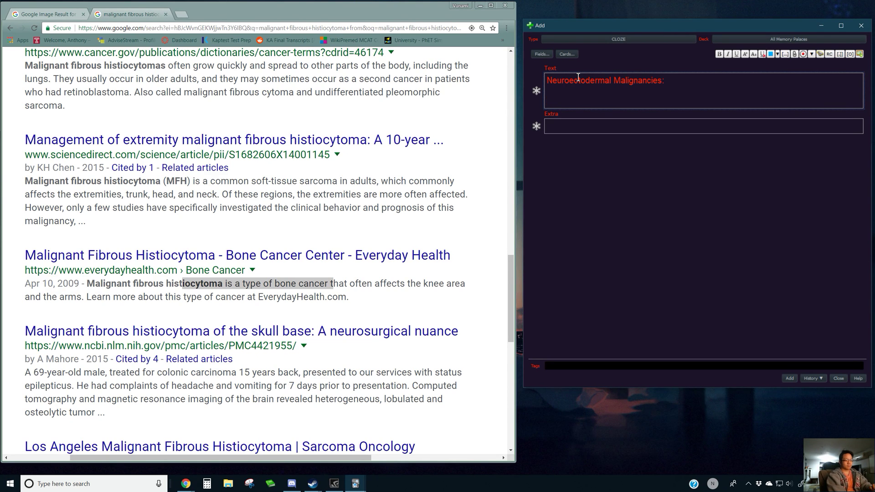
Enter "Glioblastoma Multiforme from highly progressed astrocytoma" as the first item below the heading and start a new line.
{"action": "type", "text": "Glioblast"}
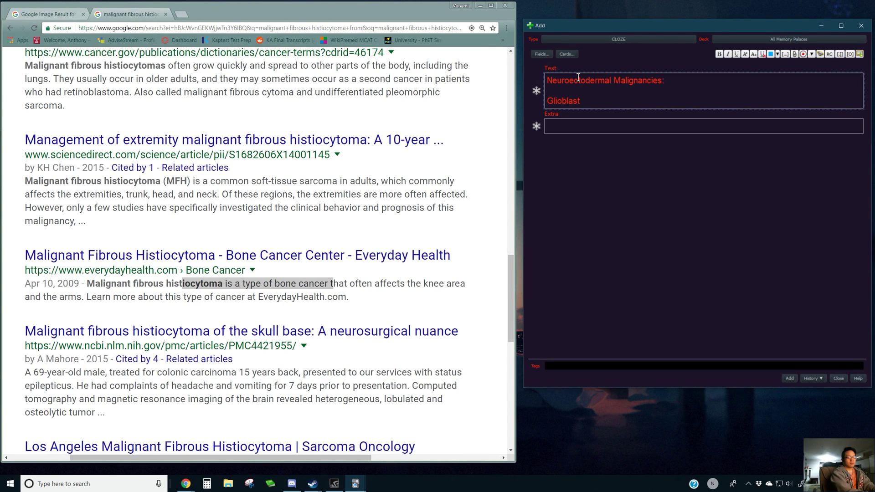
{"action": "type", "text": "oma Multiforme"}
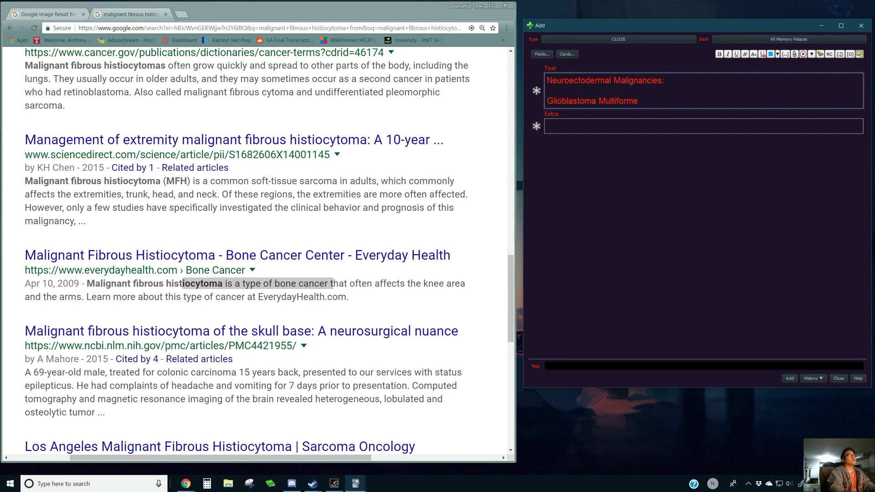
{"action": "key", "text": "alt+Tab"}
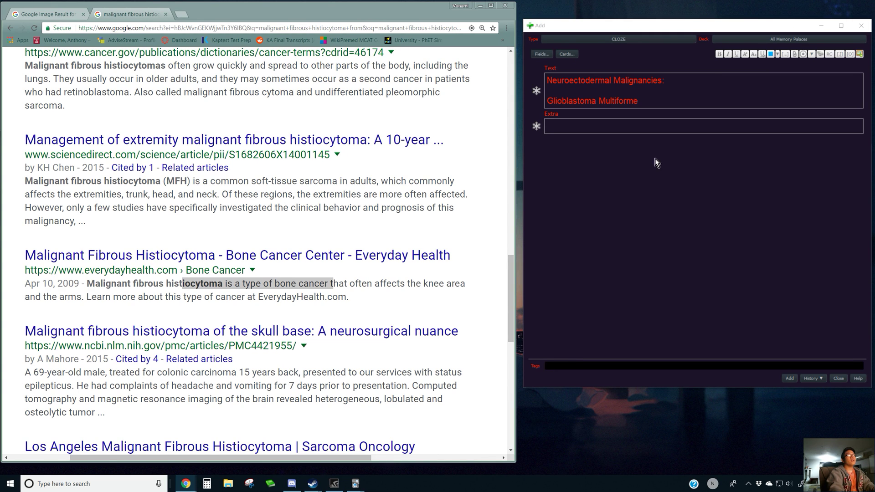
{"action": "left_click", "coordinate": [666, 104]}
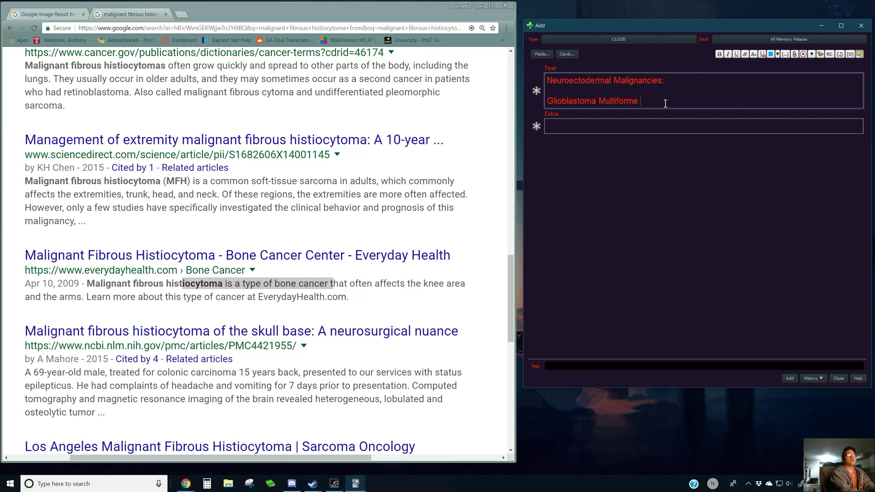
{"action": "type", "text": "from highly progress"}
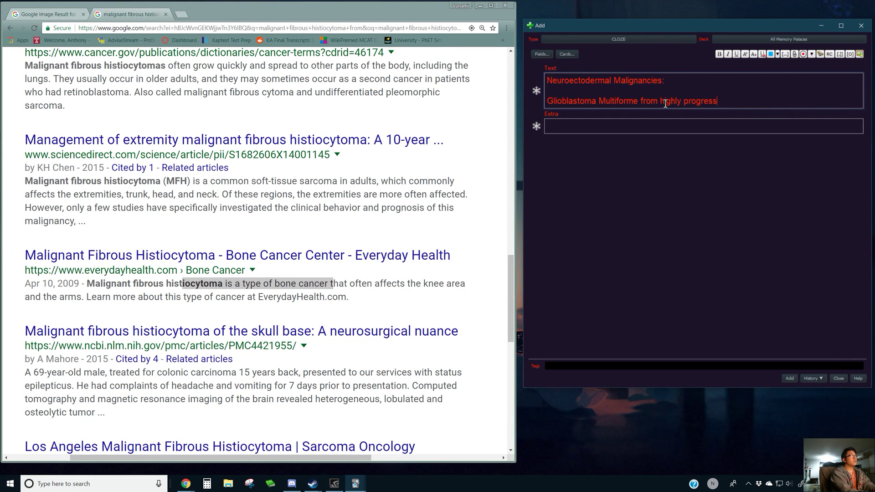
{"action": "type", "text": "ed astrocytoma"}
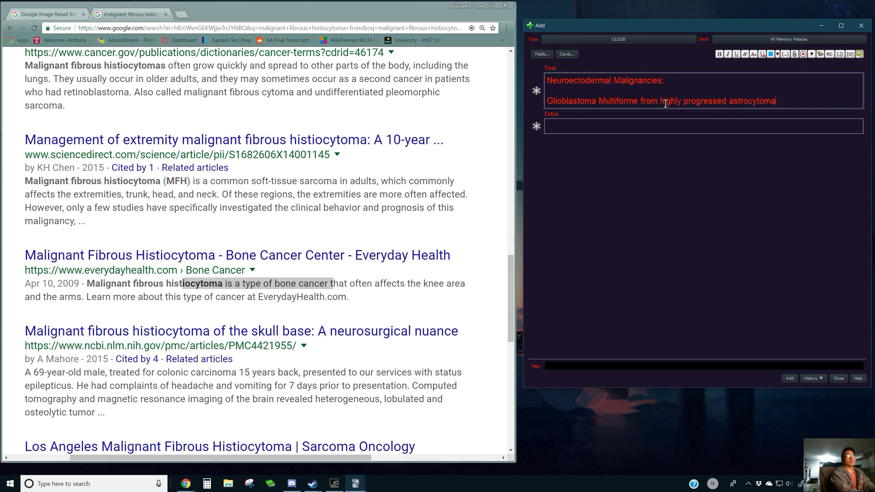
{"action": "key", "text": "Return"}
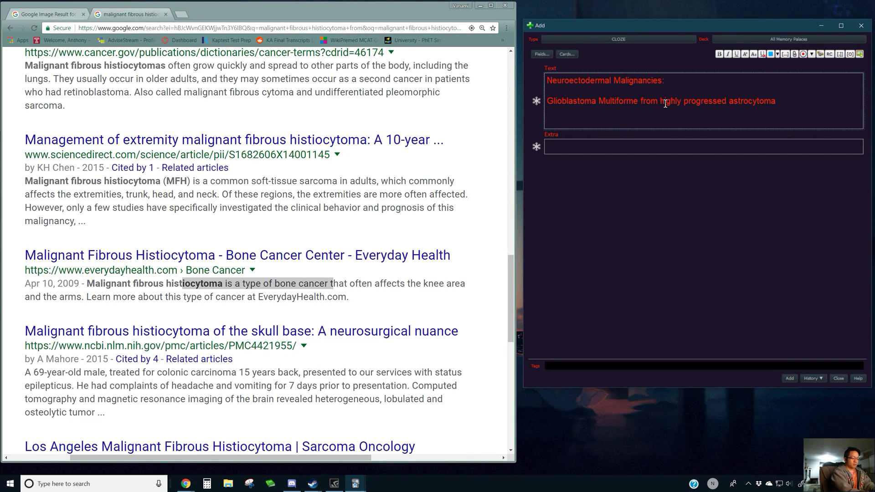
Begin the second list item with "Astrocytoma from" below the glioblastoma line.
{"action": "type", "text": "Astro"}
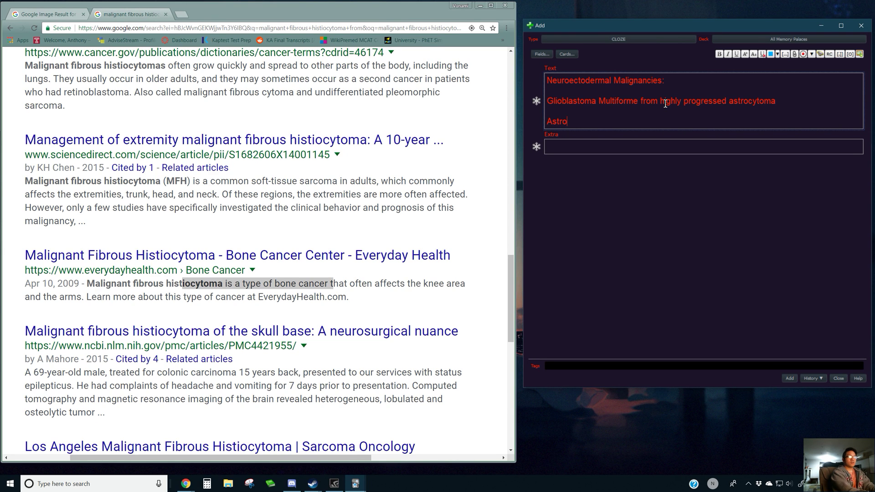
{"action": "type", "text": "cytoma"}
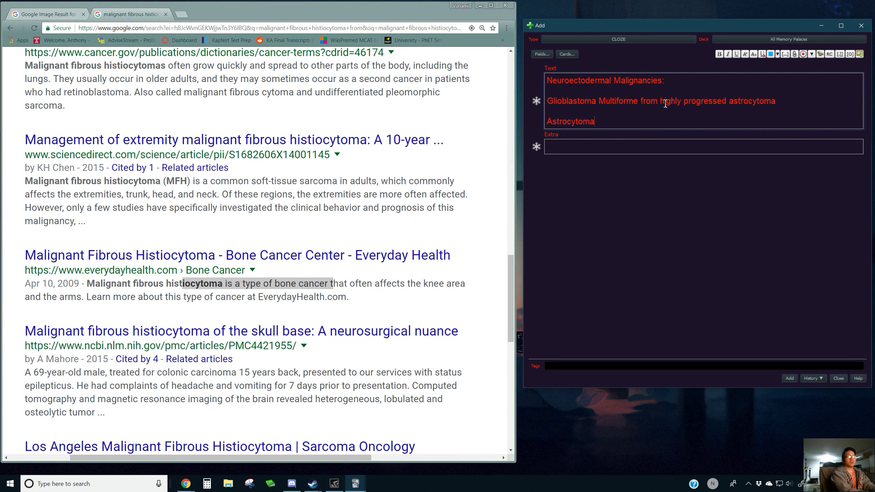
{"action": "type", "text": " from"}
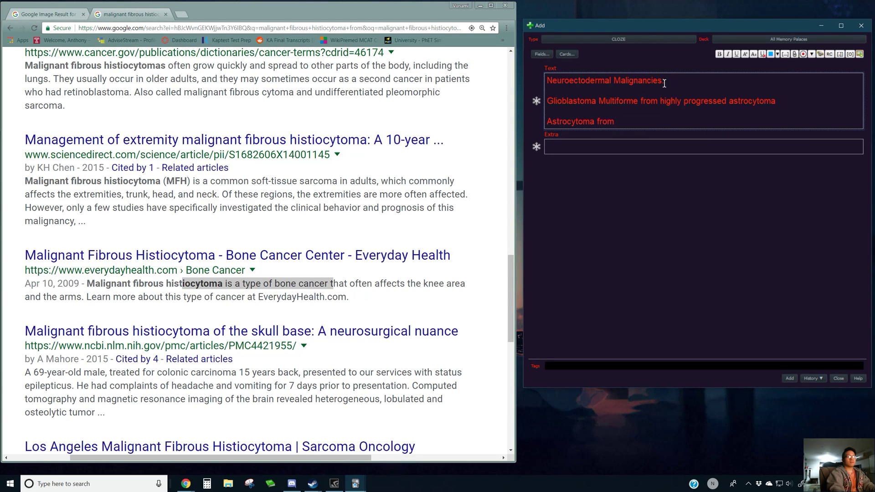
Expand the card's heading to read "Common Neuroectodermal Malignancies + Sites of Origin:".
{"action": "left_click", "coordinate": [665, 82]}
{"action": "left_click", "coordinate": [663, 81]}
{"action": "type", "text": "+"}
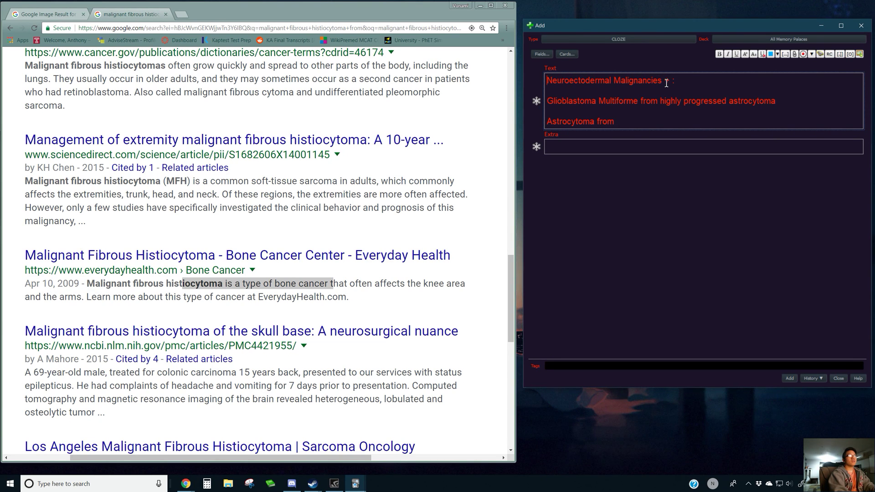
{"action": "key", "text": "Home"}
{"action": "type", "text": "Common "}
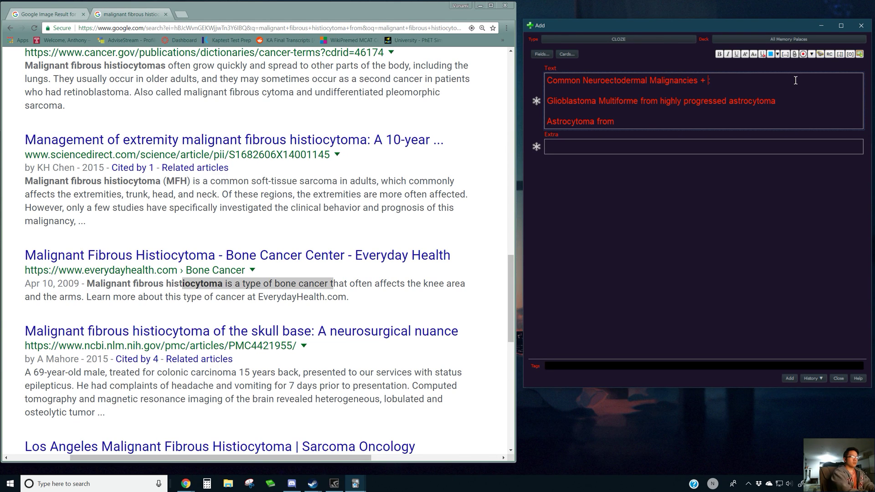
{"action": "type", "text": "Sites of Orig"}
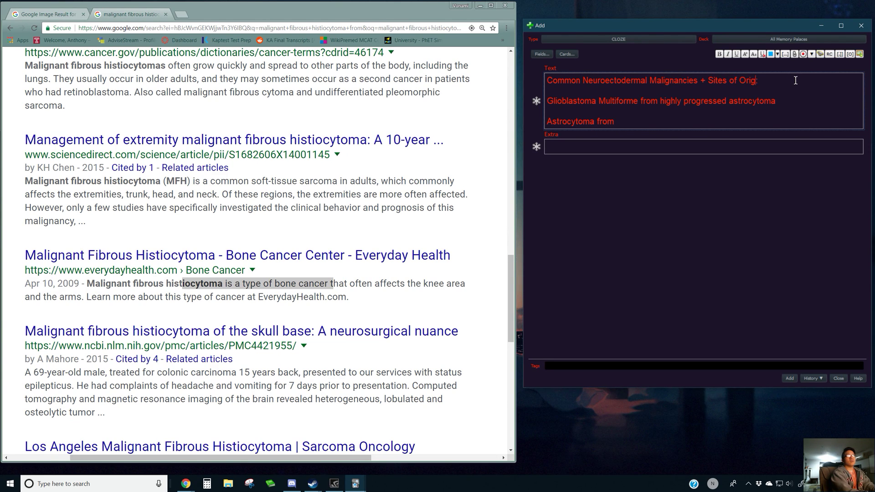
{"action": "type", "text": "in"}
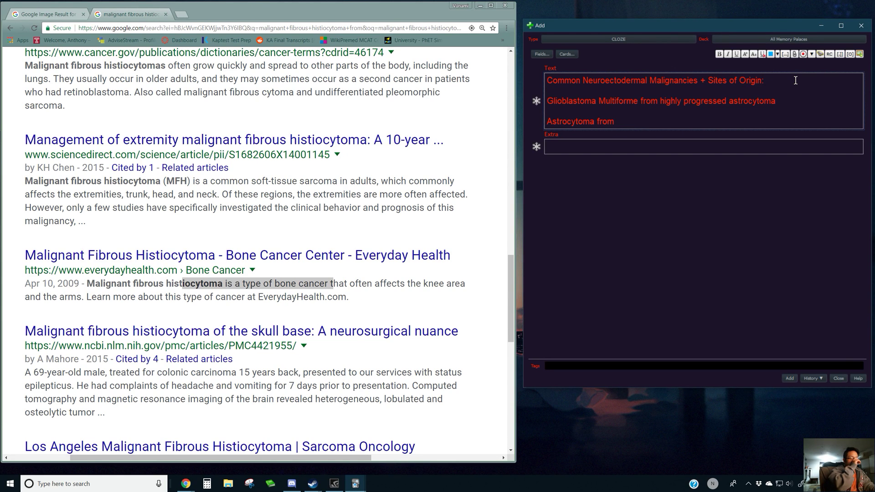
Complete the astrocytoma item with "astrocytes, which is a type of glial cells" and start a new item below a blank line.
{"action": "key", "text": "Down"}
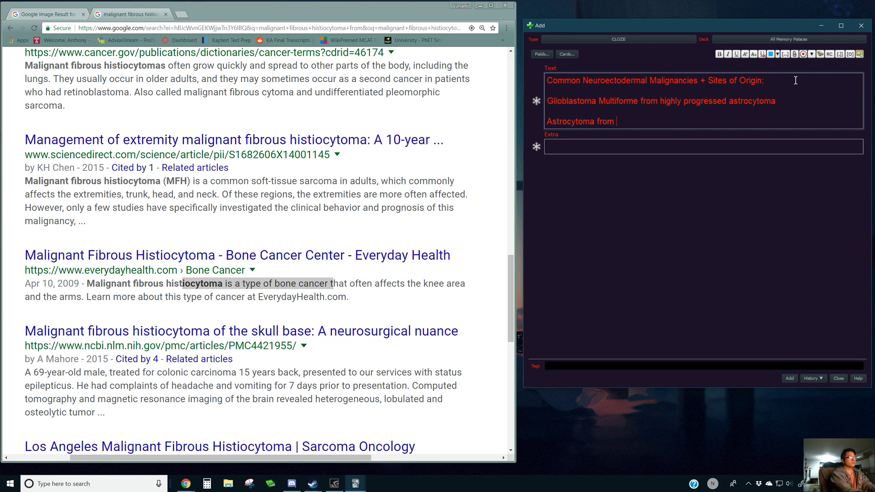
{"action": "type", "text": "astrocytes"}
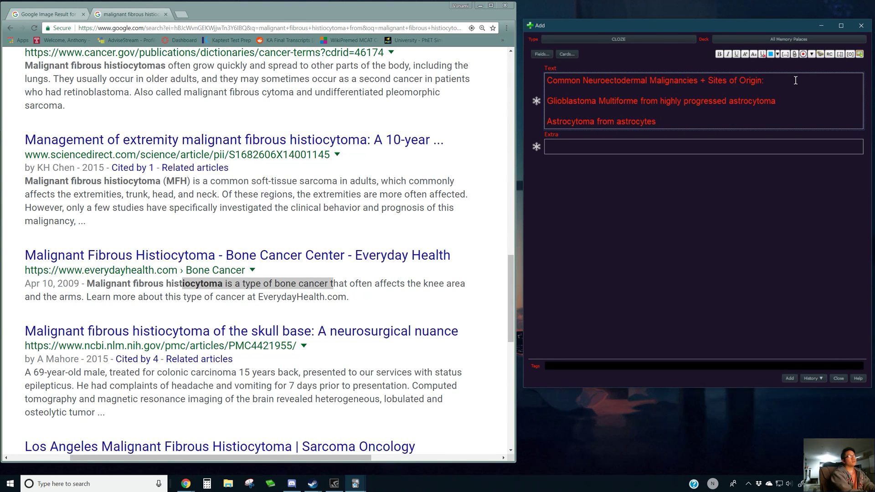
{"action": "type", "text": ", which is a type of gl"}
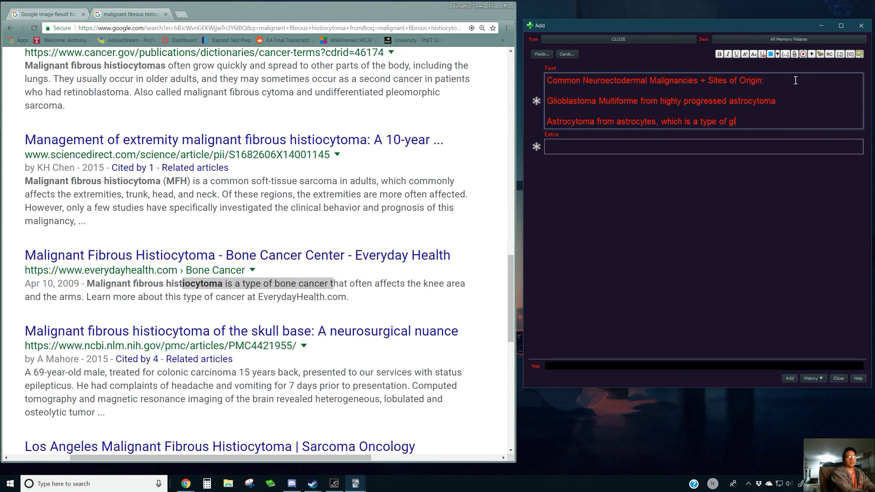
{"action": "type", "text": "ial cells"}
{"action": "key", "text": "Return"}
{"action": "key", "text": "Return"}
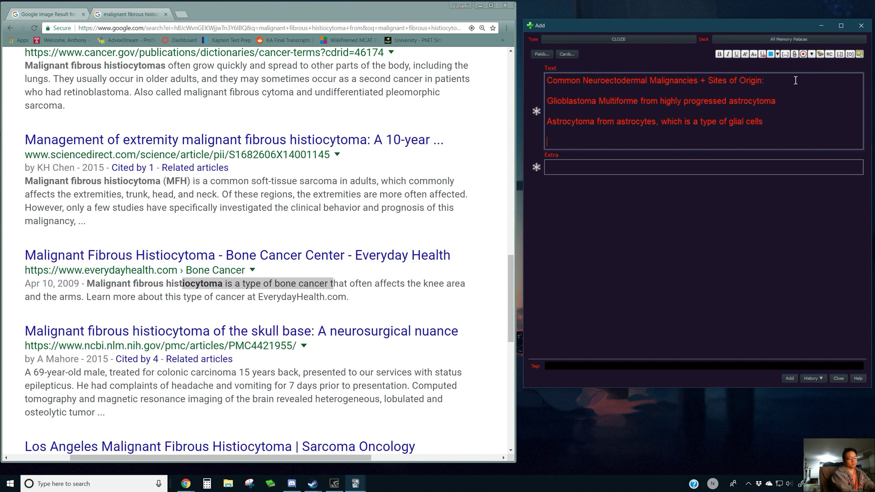
{"action": "type", "text": "sc"}
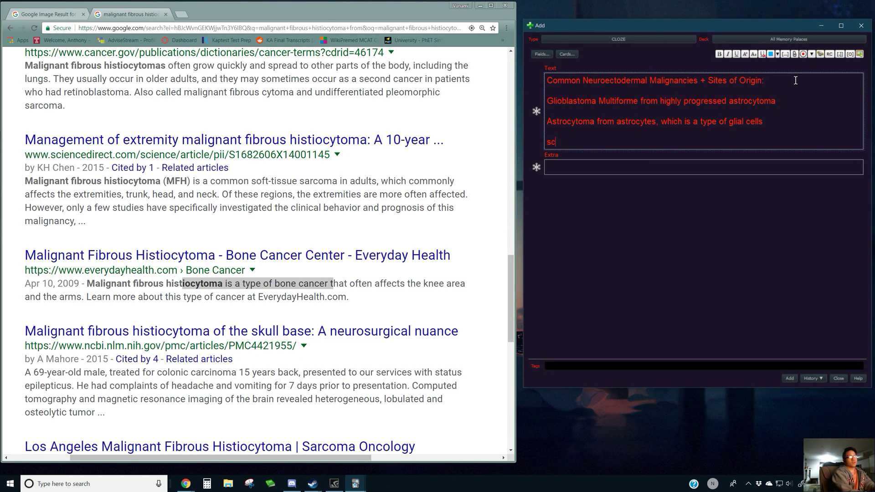
{"action": "type", "text": "h"}
{"action": "type", "text": "w"}
{"action": "key", "text": "BackSpace"}
{"action": "type", "text": "quan"}
{"action": "key", "text": "BackSpace"}
{"action": "key", "text": "BackSpace"}
{"action": "key", "text": "BackSpace"}
{"action": "key", "text": "BackSpace"}
{"action": "key", "text": "BackSpace"}
{"action": "type", "text": "cchwan"}
{"action": "key", "text": "BackSpace"}
{"action": "key", "text": "BackSpace"}
{"action": "key", "text": "BackSpace"}
{"action": "key", "text": "BackSpace"}
{"action": "key", "text": "BackSpace"}
{"action": "key", "text": "BackSpace"}
{"action": "key", "text": "BackSpace"}
Enter "shuanoma from squan cells" as the third list item.
{"action": "type", "text": "shuanoma"}
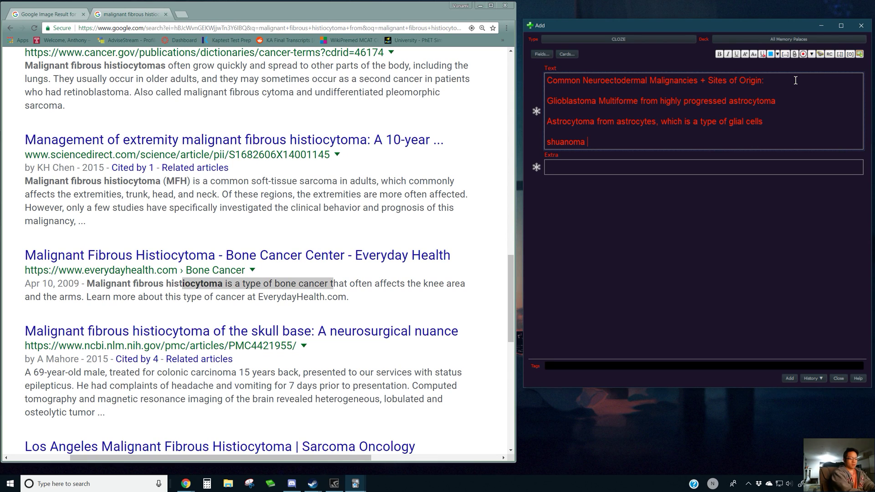
{"action": "type", "text": "from squan "}
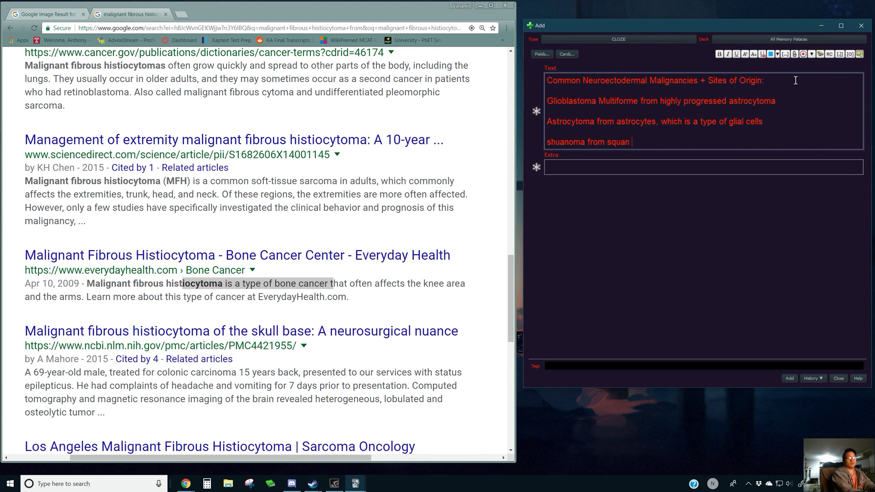
{"action": "type", "text": "cells"}
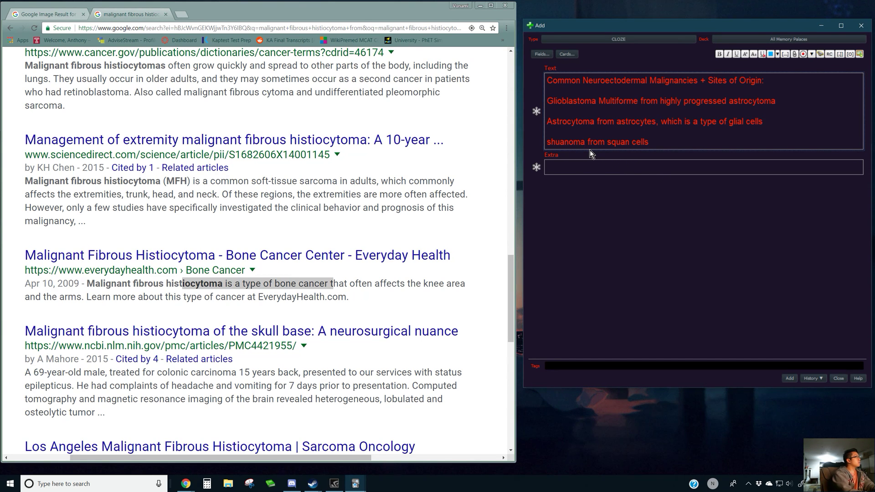
Correct the tumor name "shuanoma" in the third item to "schwannoma".
{"action": "key", "text": "BackSpace"}
{"action": "key", "text": "BackSpace"}
{"action": "key", "text": "BackSpace"}
{"action": "key", "text": "BackSpace"}
{"action": "key", "text": "BackSpace"}
{"action": "key", "text": "BackSpace"}
{"action": "key", "text": "BackSpace"}
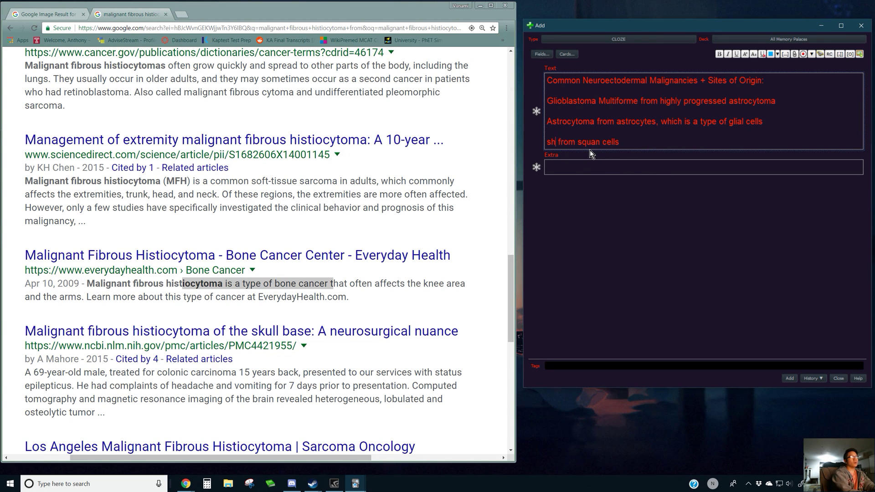
{"action": "type", "text": "chw"}
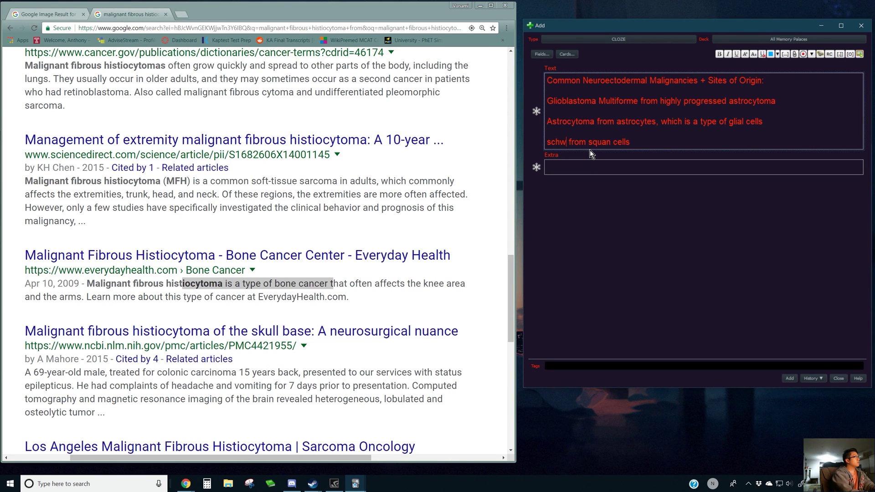
{"action": "type", "text": "annoma"}
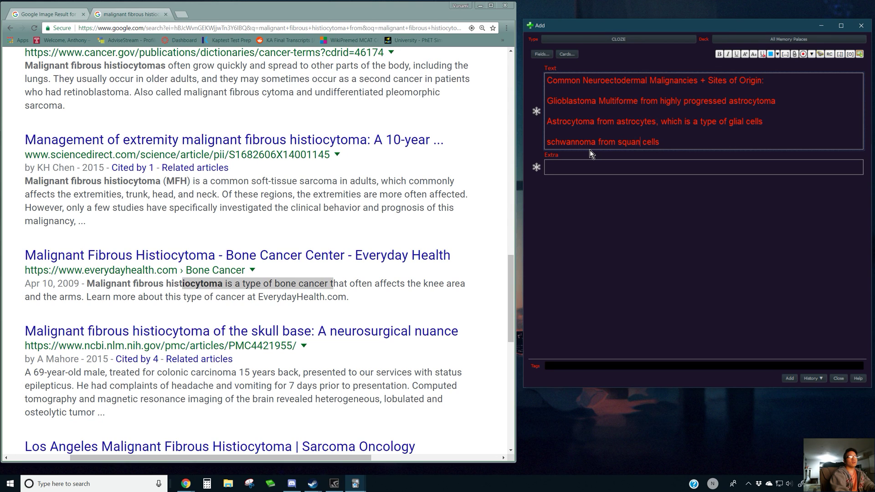
Correct the cell name "squan" in the schwannoma item to "schwann".
{"action": "key", "text": "BackSpace"}
{"action": "key", "text": "BackSpace"}
{"action": "key", "text": "BackSpace"}
{"action": "key", "text": "BackSpace"}
{"action": "type", "text": "chwan"}
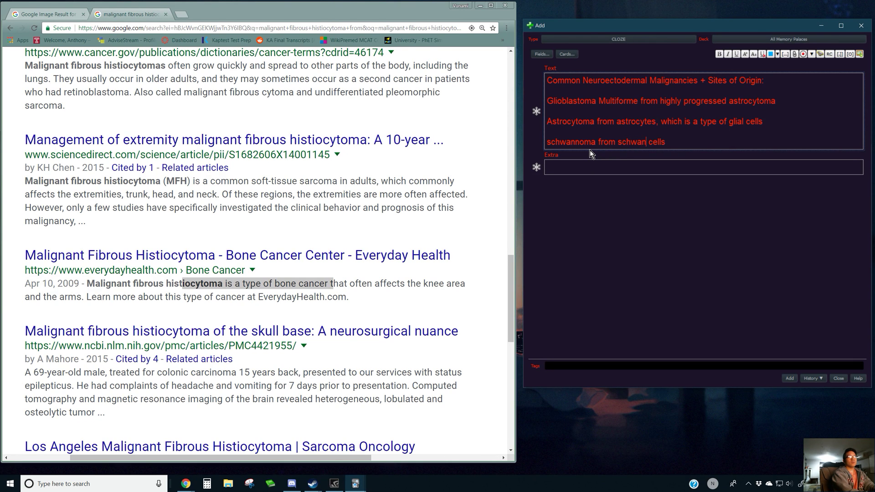
{"action": "type", "text": "n"}
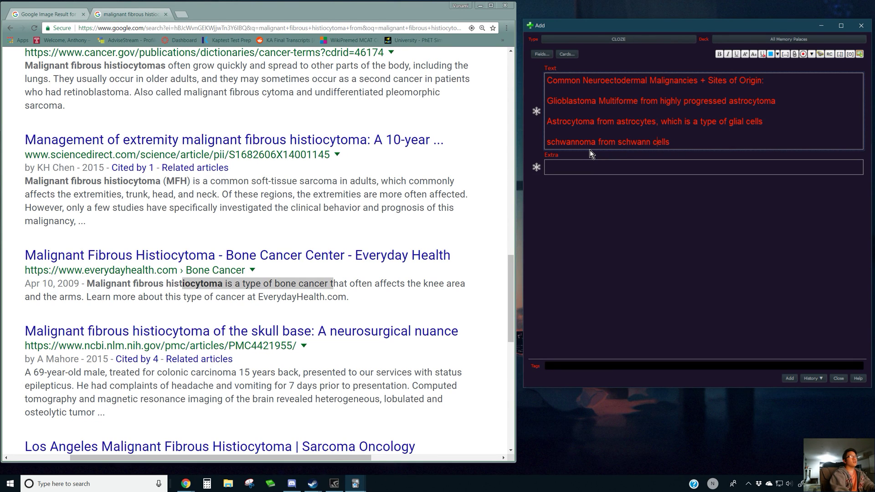
Append "around axons" to the end of the schwannoma item and start a new item below it.
{"action": "key", "text": "Right"}
{"action": "key", "text": "Right"}
{"action": "key", "text": "Right"}
{"action": "key", "text": "Right"}
{"action": "type", "text": "around axon"}
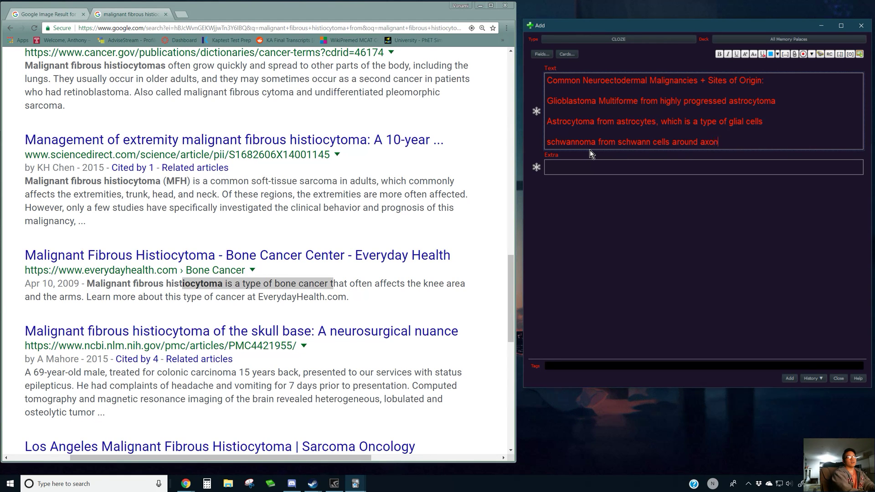
{"action": "type", "text": "s"}
{"action": "key", "text": "Return"}
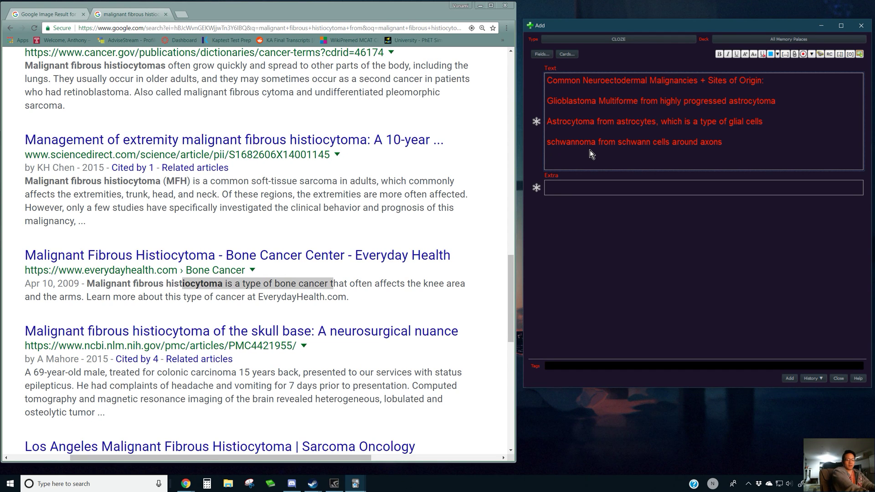
Enter "retinoblastoma from cones of retina" as the fourth item and start a new item below a blank line.
{"action": "type", "text": "retinoblastoma"}
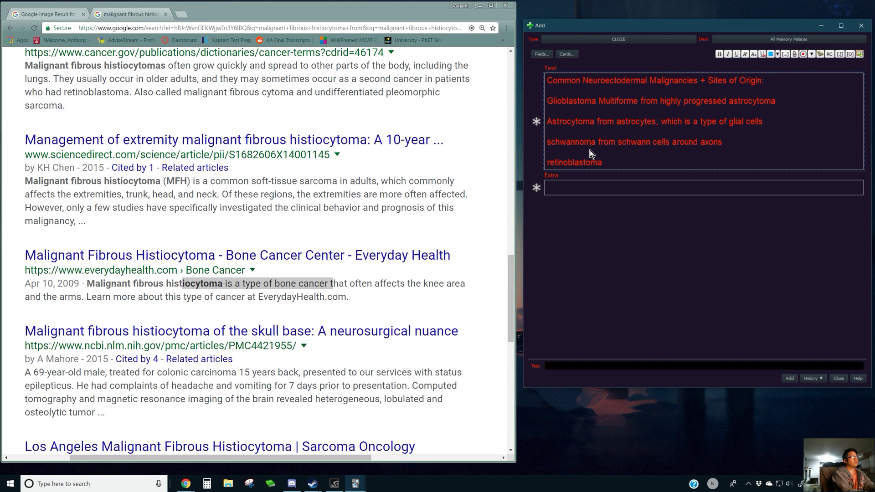
{"action": "type", "text": " from retina"}
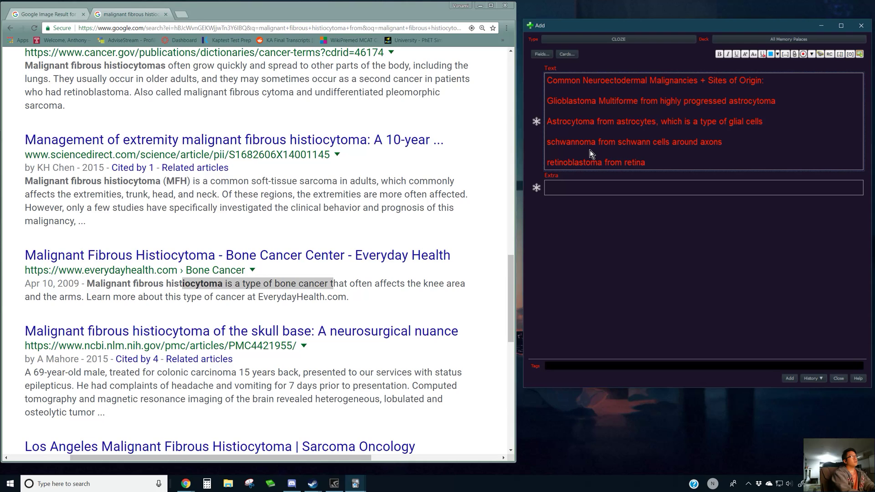
{"action": "type", "text": "cones of"}
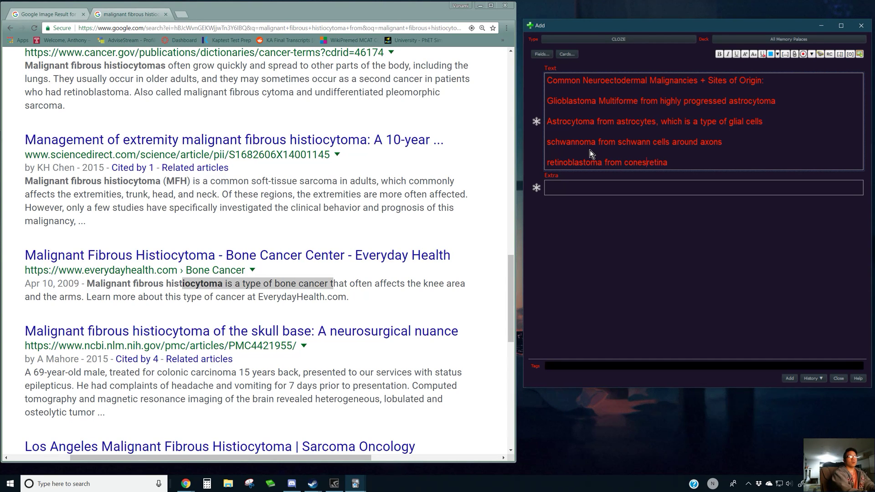
{"action": "key", "text": "Right"}
{"action": "key", "text": "Right"}
{"action": "key", "text": "Right"}
{"action": "key", "text": "Right"}
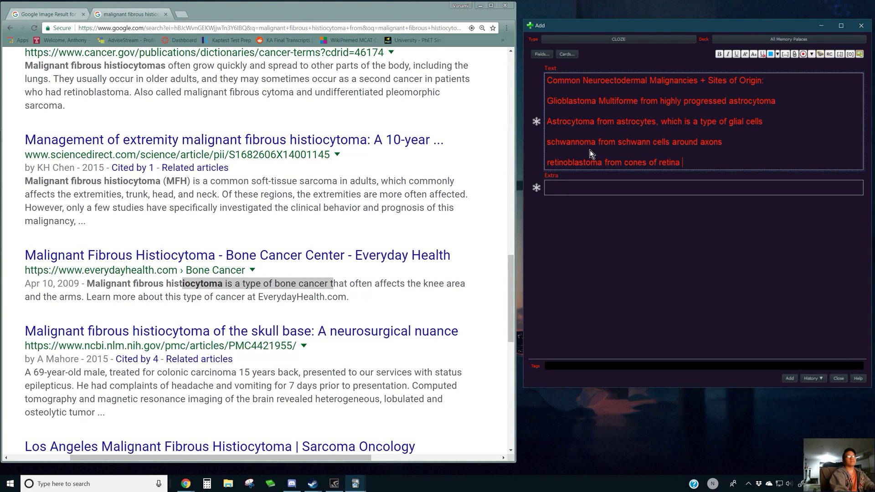
{"action": "key", "text": "Return"}
{"action": "key", "text": "Return"}
Enter "neuroblastoma from peripheral nervous system" as the fifth item and start a new item below it.
{"action": "type", "text": "neu"}
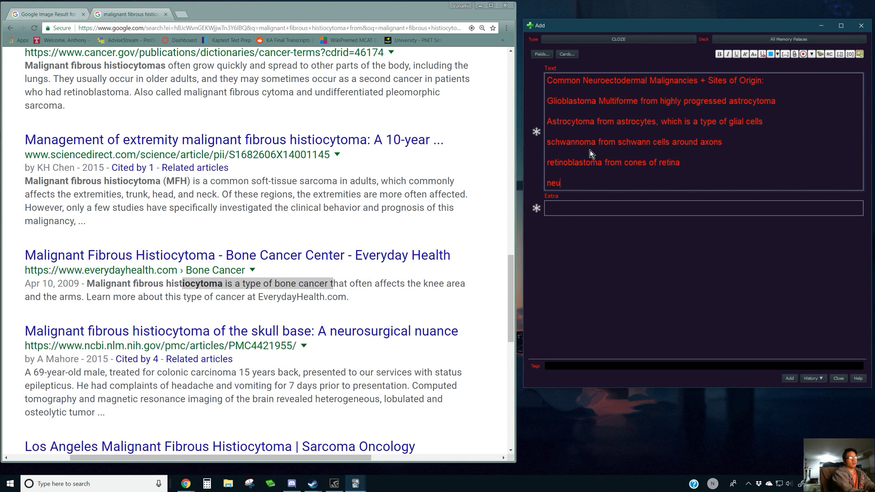
{"action": "type", "text": "rob"}
{"action": "key", "text": "BackSpace"}
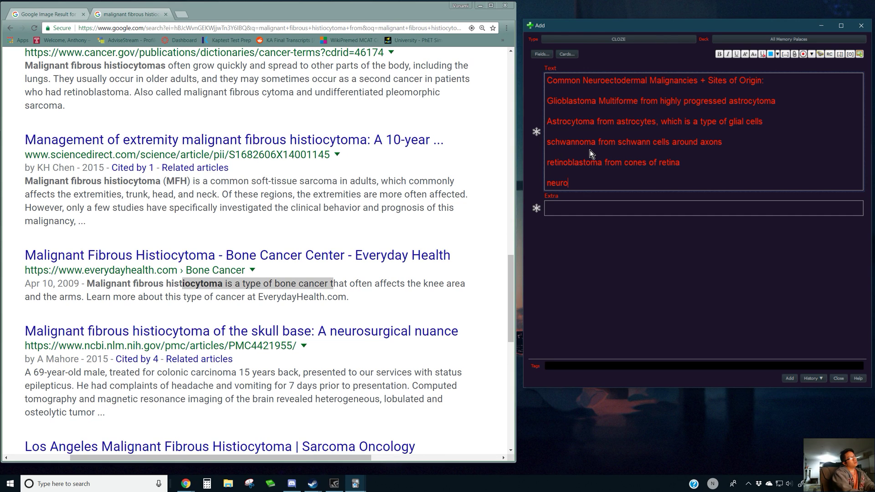
{"action": "type", "text": "blastoma"}
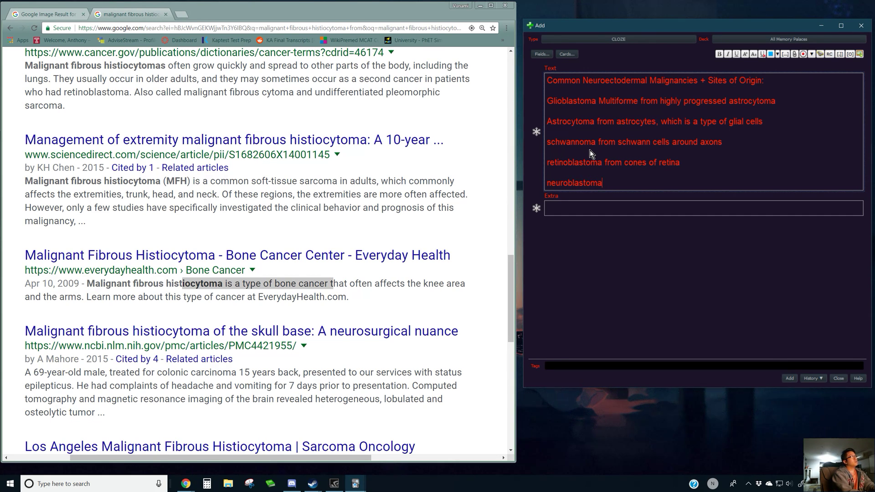
{"action": "type", "text": " from peripheral ner"}
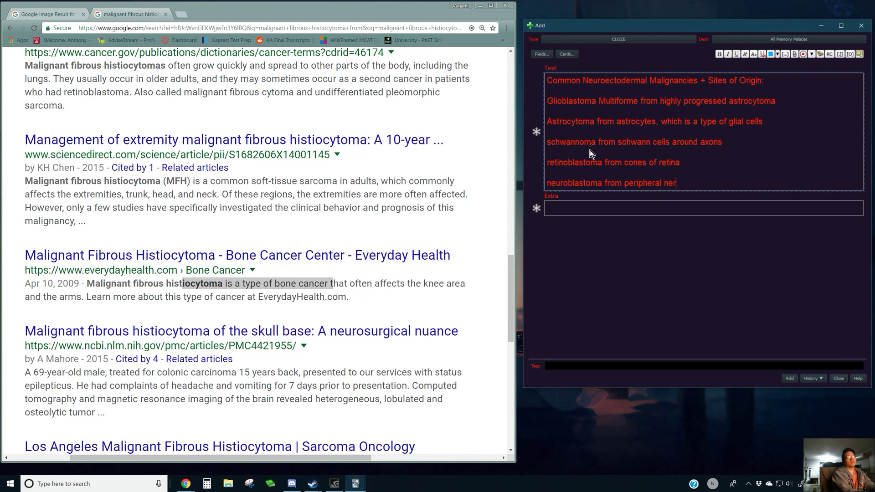
{"action": "type", "text": "vous system"}
{"action": "key", "text": "Return"}
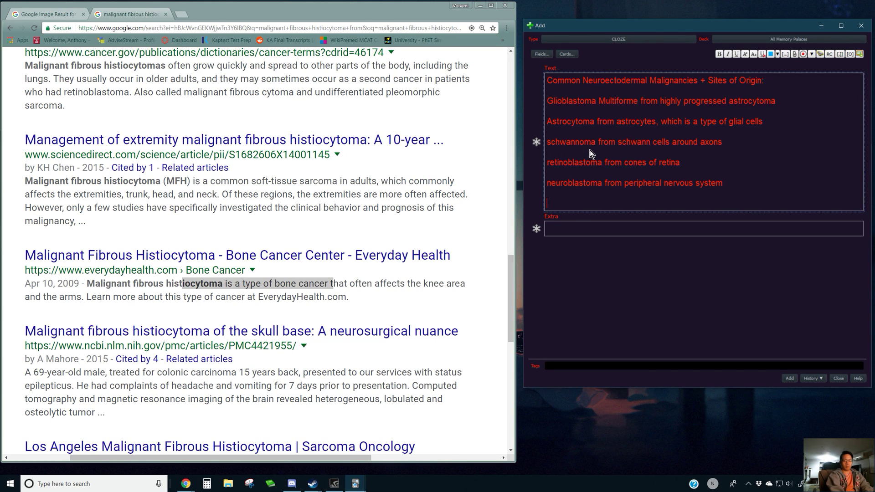
Enter "ependymoma from ventricles of the brain" as the sixth item, correcting the first letter of the tumor name.
{"action": "type", "text": "ependy"}
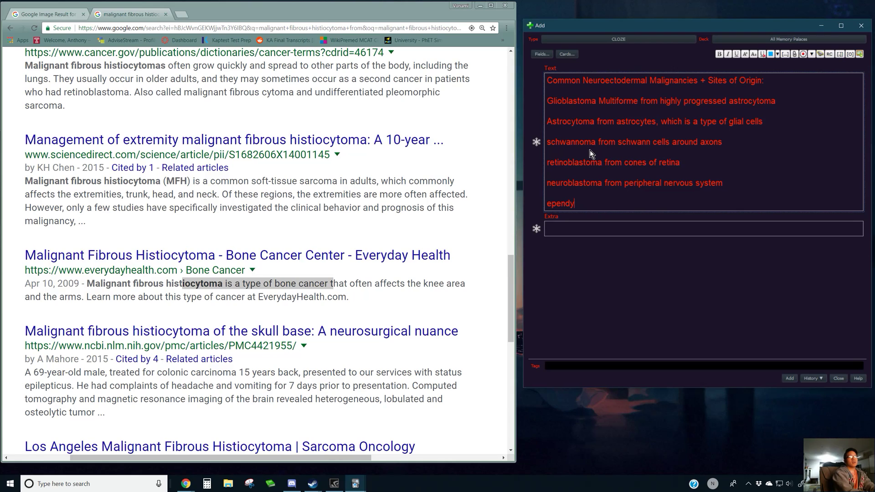
{"action": "type", "text": "moma"}
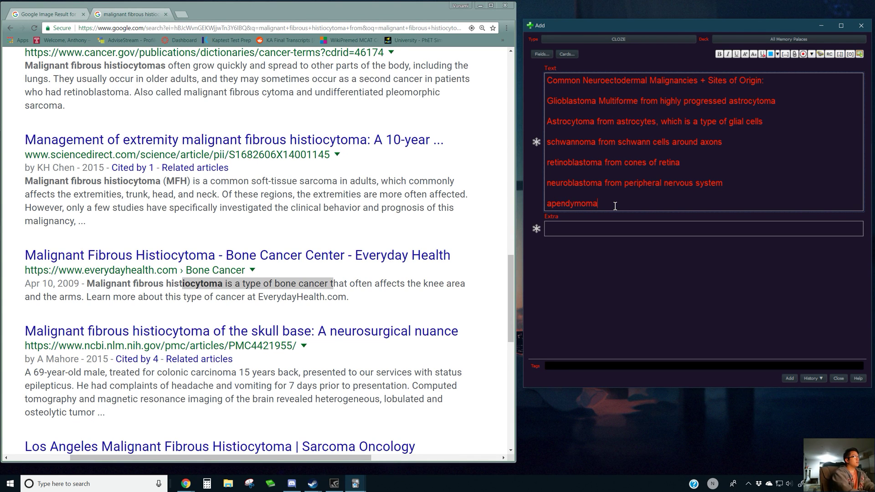
{"action": "left_click", "coordinate": [547, 210]}
{"action": "key", "text": "Delete"}
{"action": "type", "text": "e"}
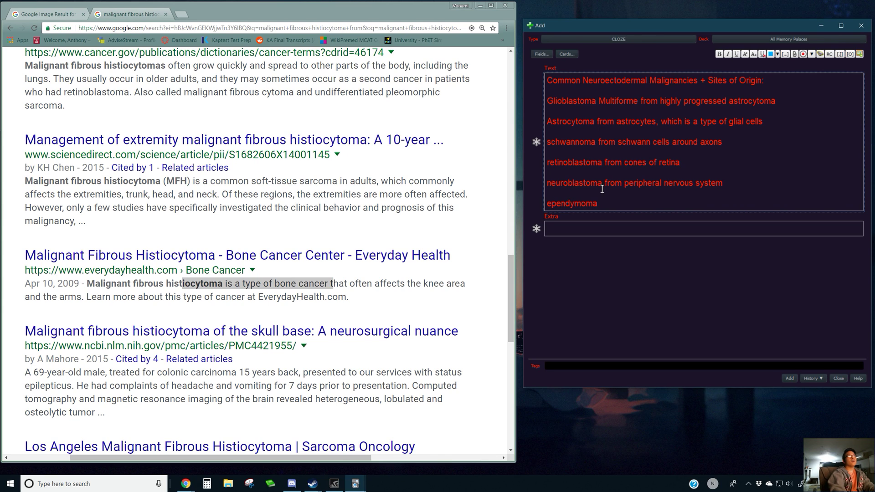
{"action": "left_click", "coordinate": [623, 203]}
{"action": "type", "text": "from "}
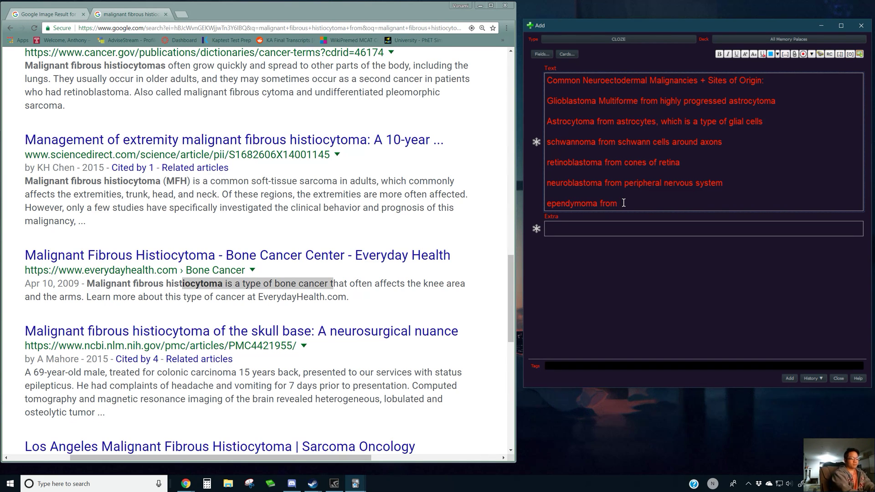
{"action": "type", "text": "ventricles of the b"}
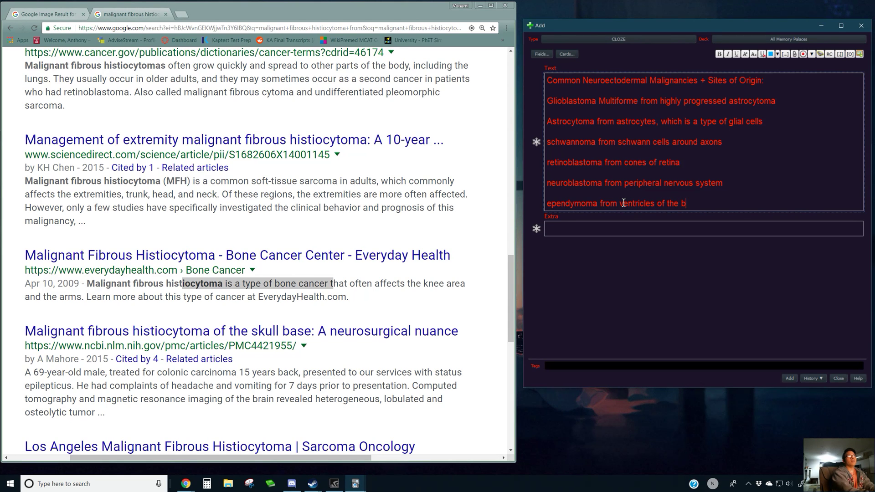
{"action": "type", "text": "rain"}
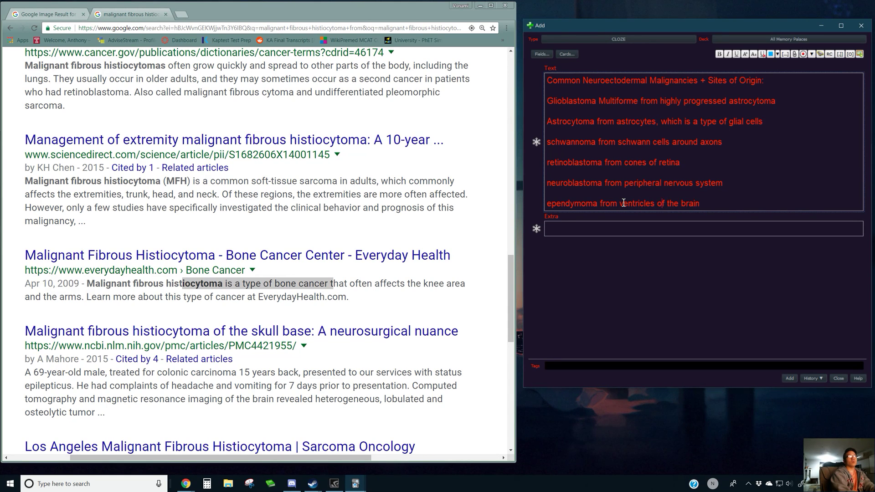
Reword the ependymoma item's origin to "cells lining ventricles of brain" and start a new item below a blank line.
{"action": "left_click", "coordinate": [623, 203]}
{"action": "type", "text": "cells lining"}
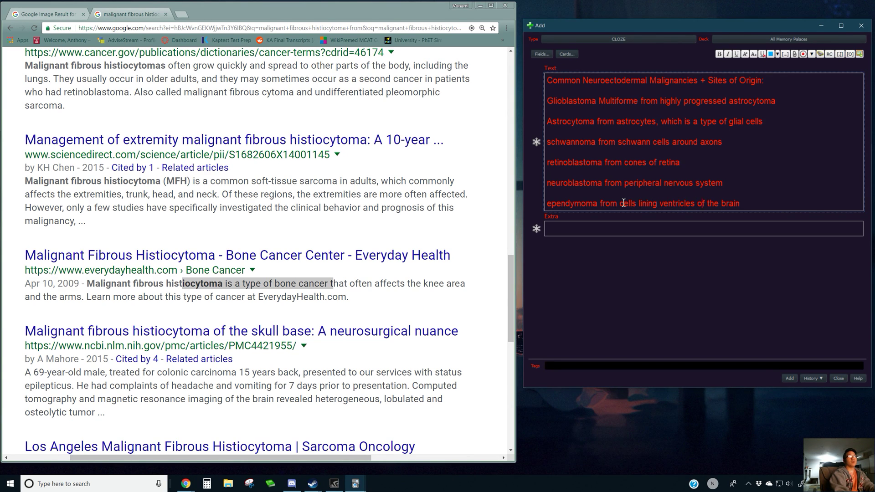
{"action": "key", "text": "BackSpace"}
{"action": "key", "text": "BackSpace"}
{"action": "key", "text": "BackSpace"}
{"action": "key", "text": "BackSpace"}
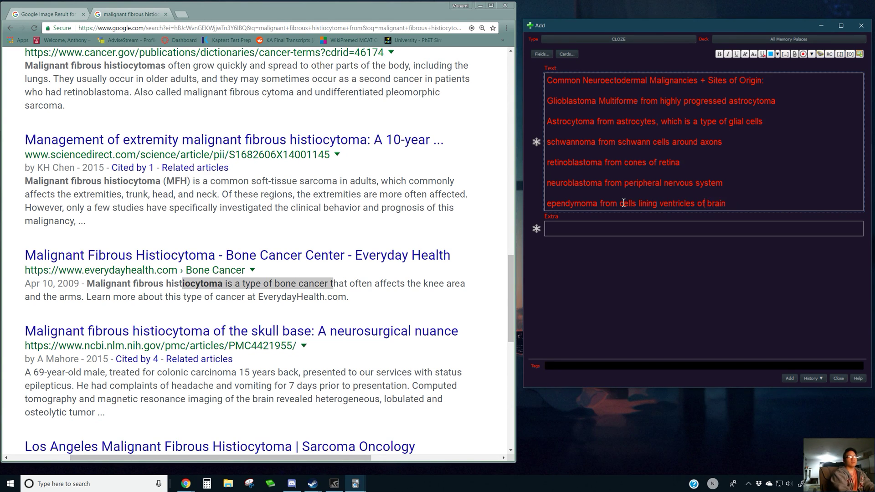
{"action": "key", "text": "Return"}
{"action": "key", "text": "Return"}
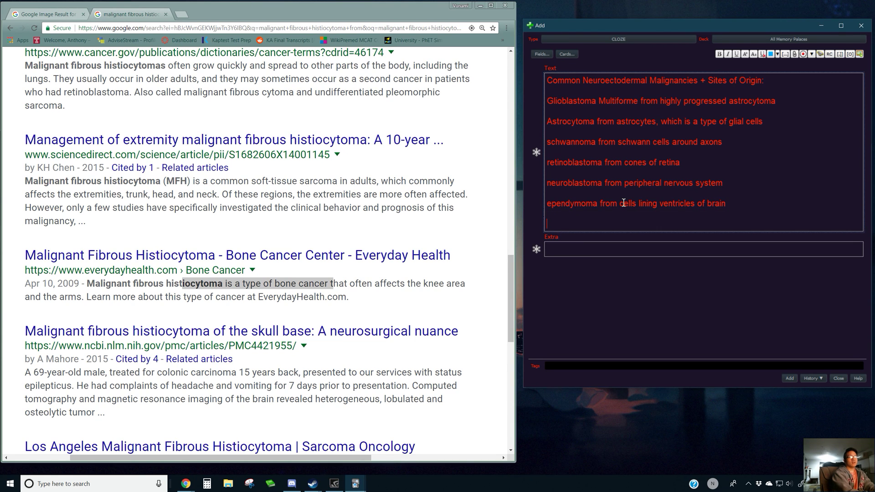
Begin the seventh item with "oligodendroglioma from".
{"action": "type", "text": "oli"}
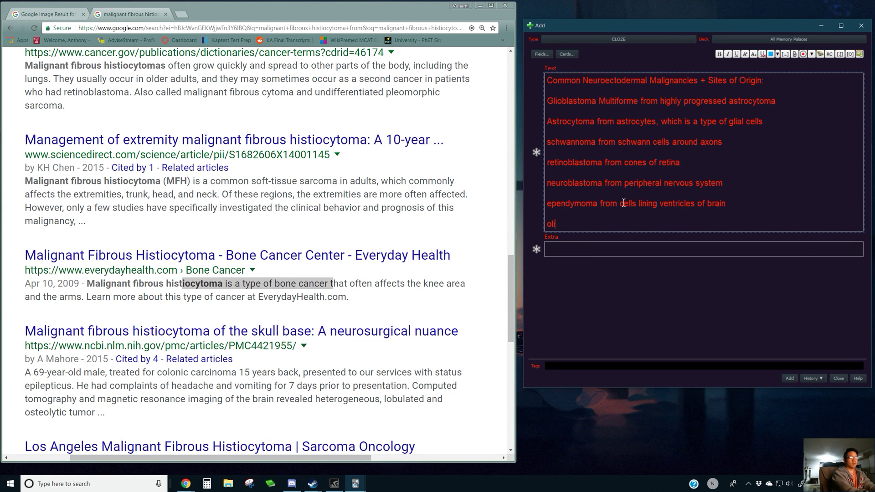
{"action": "type", "text": "godendroma"}
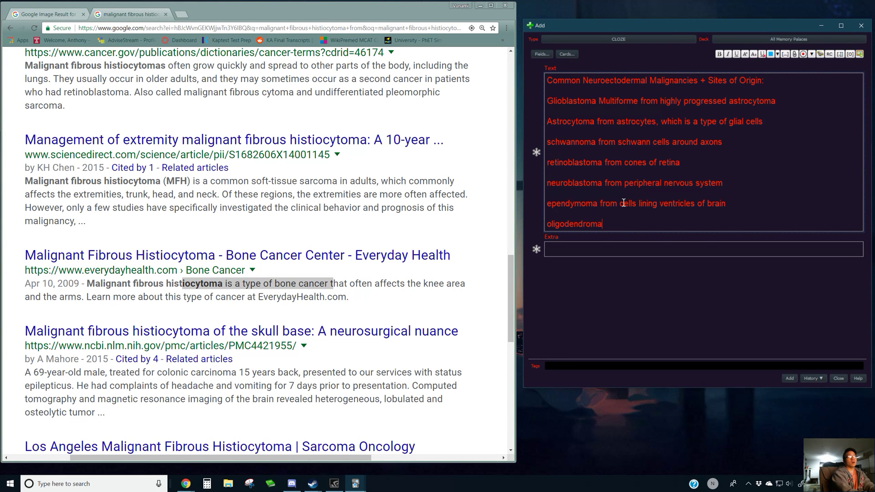
{"action": "key", "text": "BackSpace"}
{"action": "key", "text": "BackSpace"}
{"action": "key", "text": "BackSpace"}
{"action": "type", "text": "oglioma"}
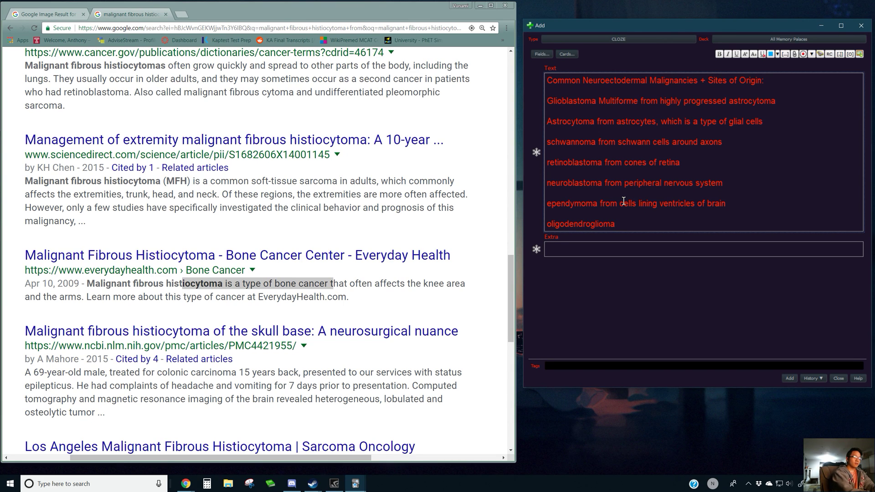
{"action": "type", "text": "from "}
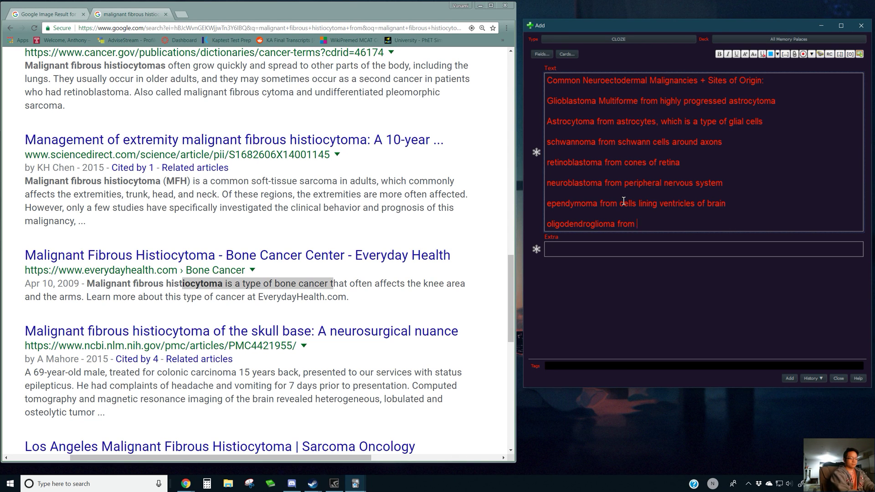
{"action": "type", "text": "dendrocytes"}
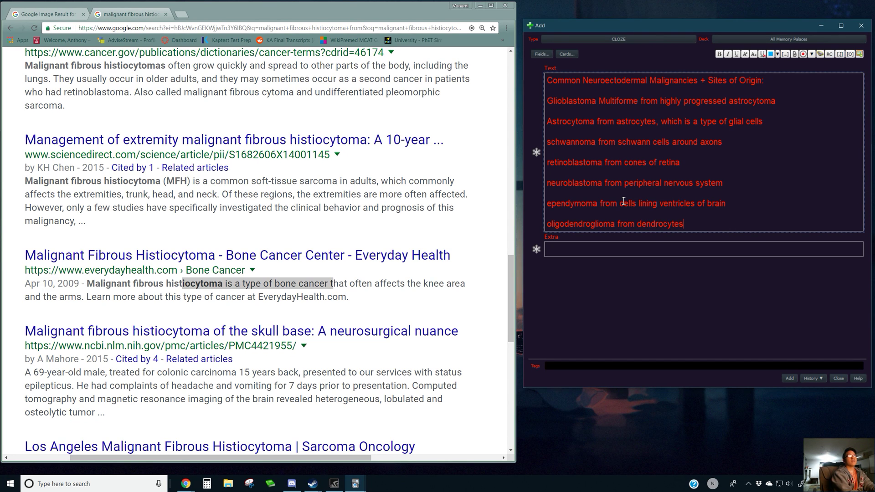
{"action": "key", "text": "BackSpace"}
{"action": "key", "text": "BackSpace"}
{"action": "key", "text": "BackSpace"}
{"action": "key", "text": "BackSpace"}
{"action": "key", "text": "BackSpace"}
{"action": "key", "text": "BackSpace"}
{"action": "key", "text": "BackSpace"}
{"action": "key", "text": "BackSpace"}
{"action": "key", "text": "BackSpace"}
{"action": "key", "text": "BackSpace"}
{"action": "key", "text": "BackSpace"}
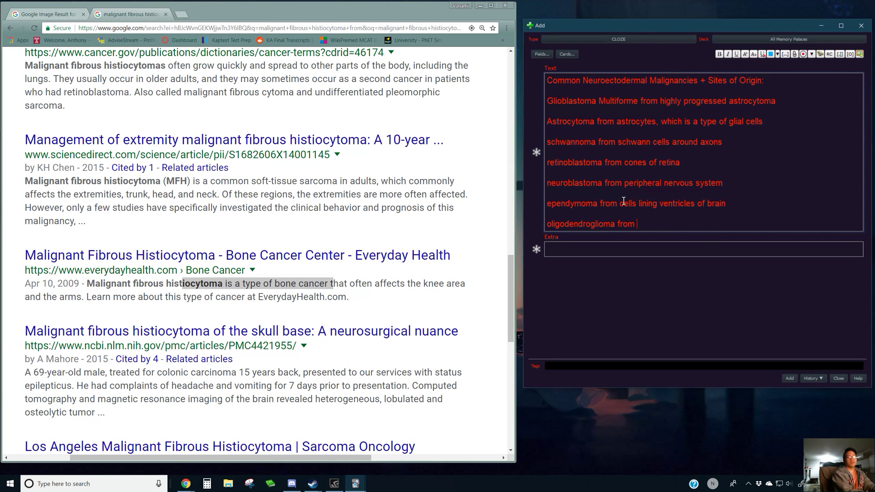
Complete the oligodendroglioma item with "oligodendrocytes covering axons" and start a new item below it.
{"action": "type", "text": "oligoden"}
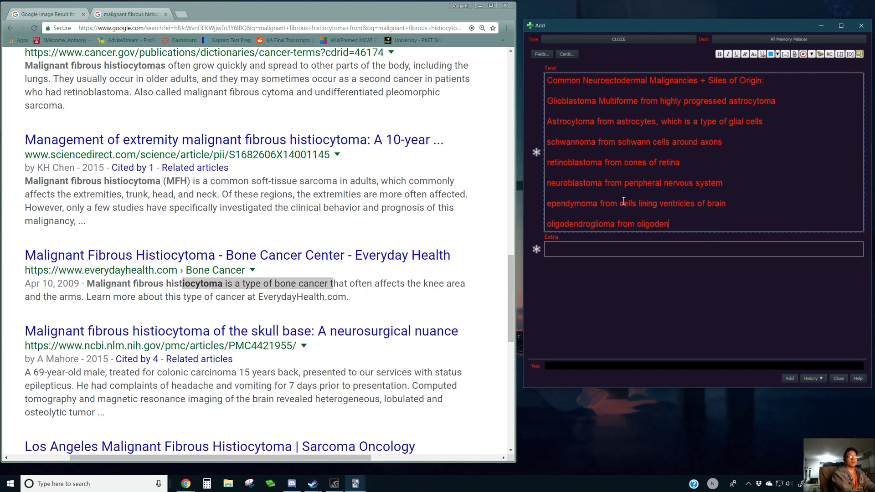
{"action": "type", "text": "drocytes covering axons"}
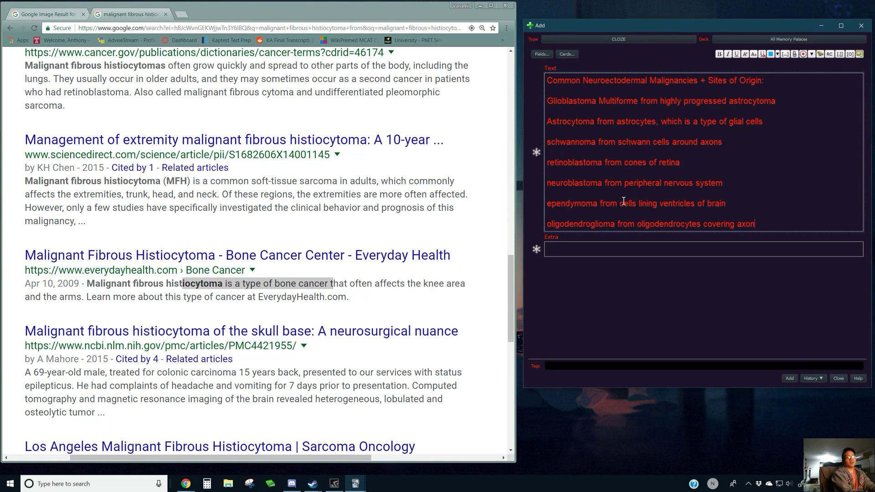
{"action": "key", "text": "Return"}
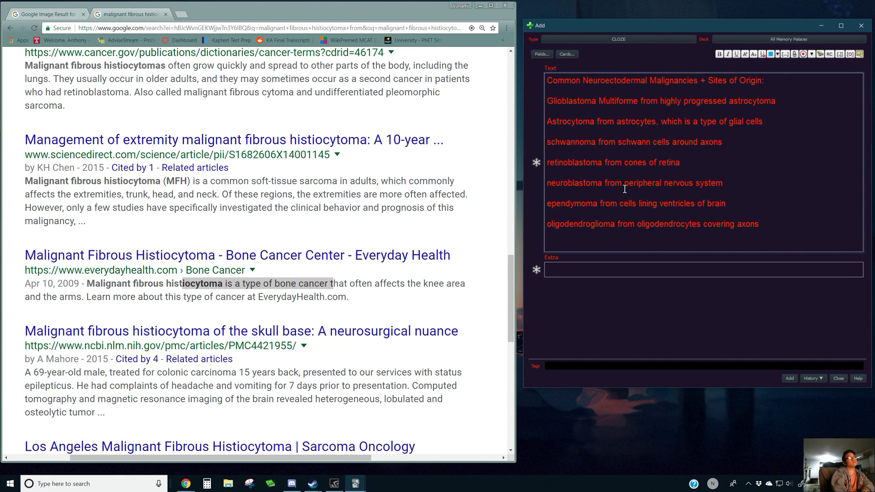
Enter "Meningioma from meninges" as the eighth item.
{"action": "type", "text": "M"}
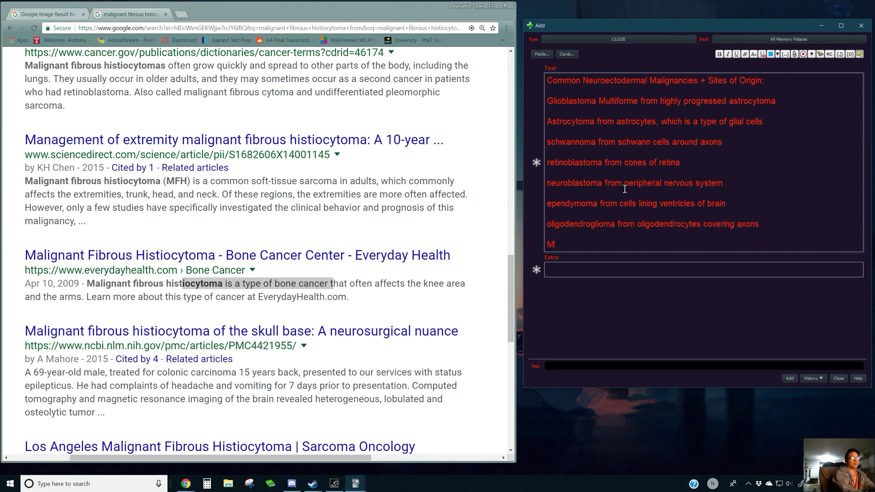
{"action": "type", "text": "eningioma"}
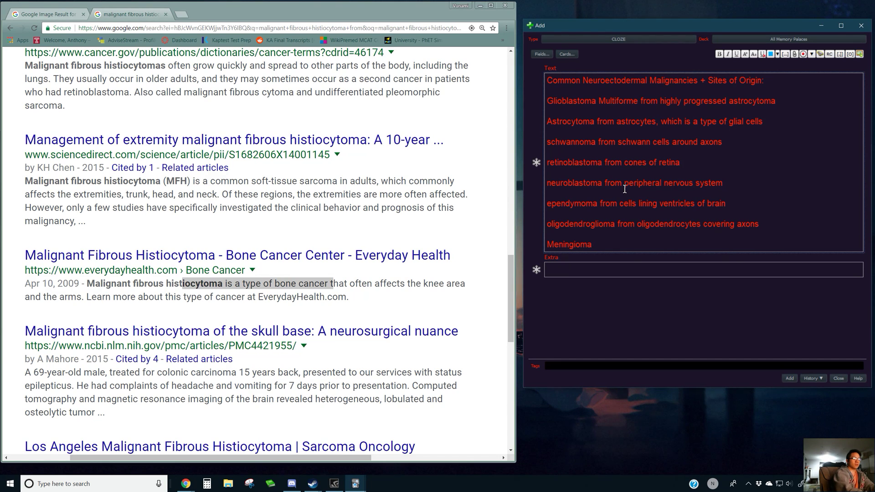
{"action": "type", "text": "from meninge"}
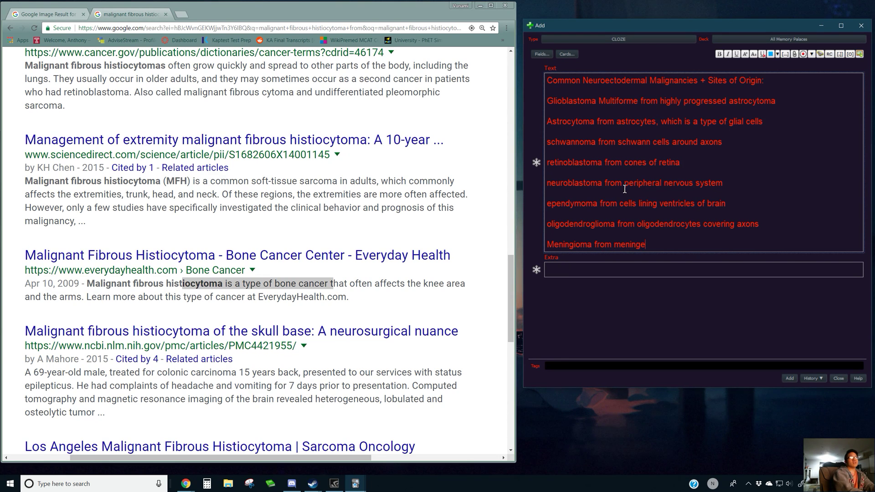
{"action": "type", "text": "s"}
Insert "arachnoidal cells of" before "meninges" in the meningioma item and start a new item below it.
{"action": "key", "text": "Left"}
{"action": "key", "text": "Left"}
{"action": "key", "text": "Left"}
{"action": "type", "text": "arachnoi"}
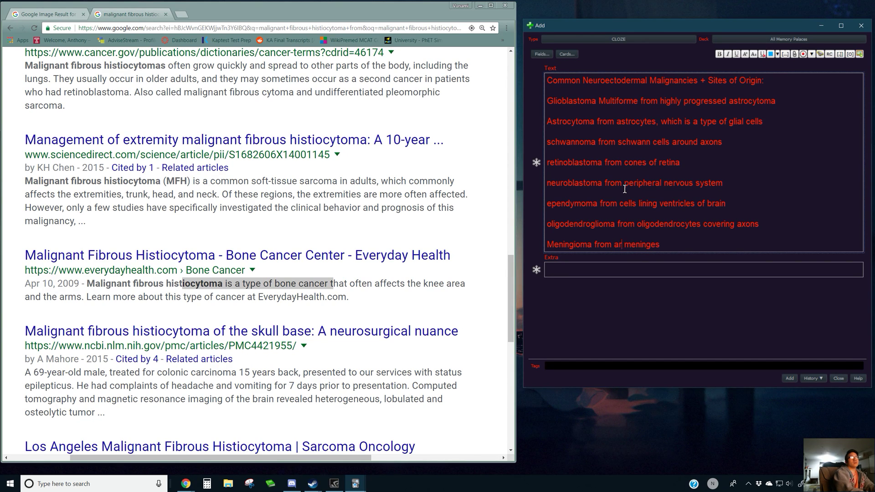
{"action": "type", "text": "dal cells of"}
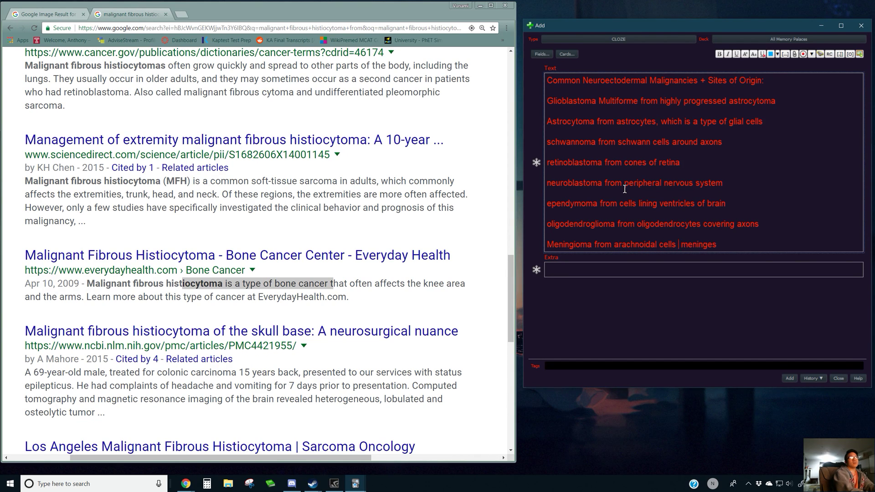
{"action": "key", "text": "BackSpace"}
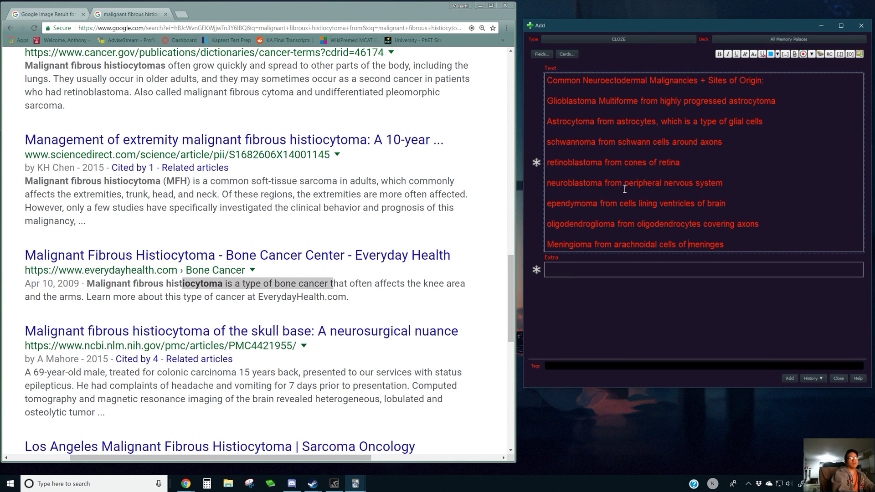
{"action": "key", "text": "Return"}
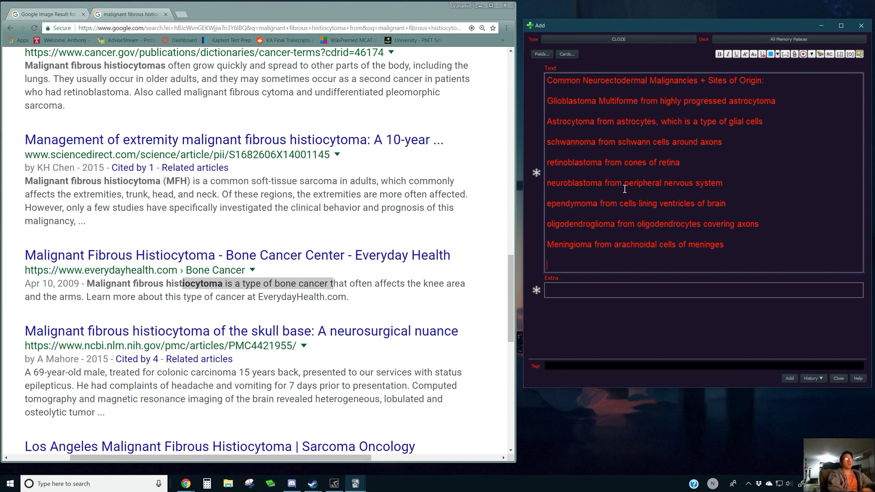
Enter "Medulloblastoma from granular cells of the cerebellum" as the ninth item.
{"action": "type", "text": "Medul"}
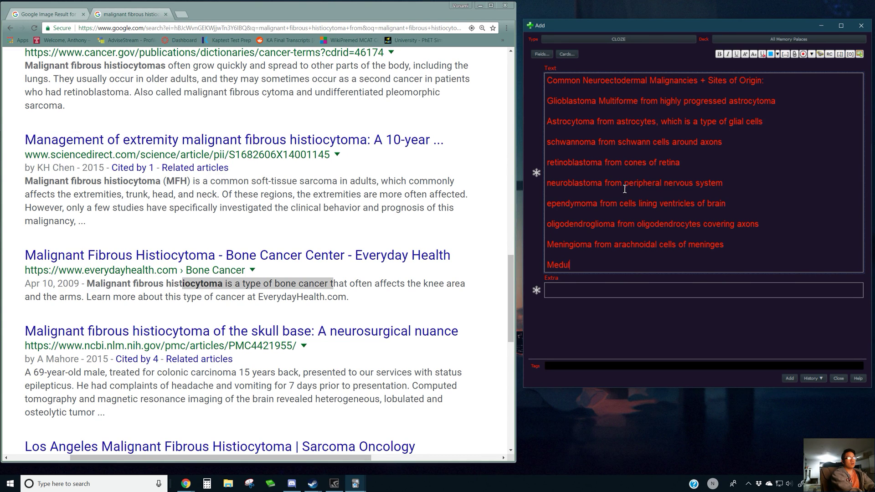
{"action": "type", "text": "loblastoma f"}
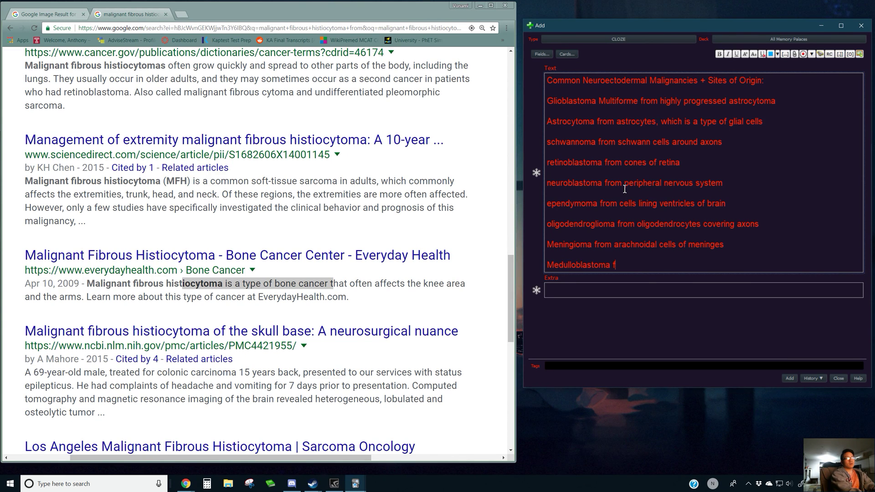
{"action": "type", "text": "rom granular cells of the cerel"}
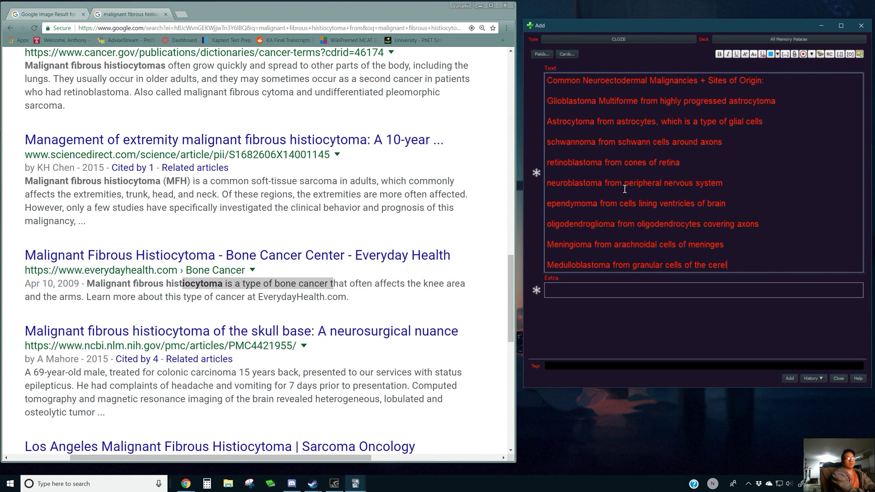
{"action": "key", "text": "BackSpace"}
{"action": "type", "text": "bellum"}
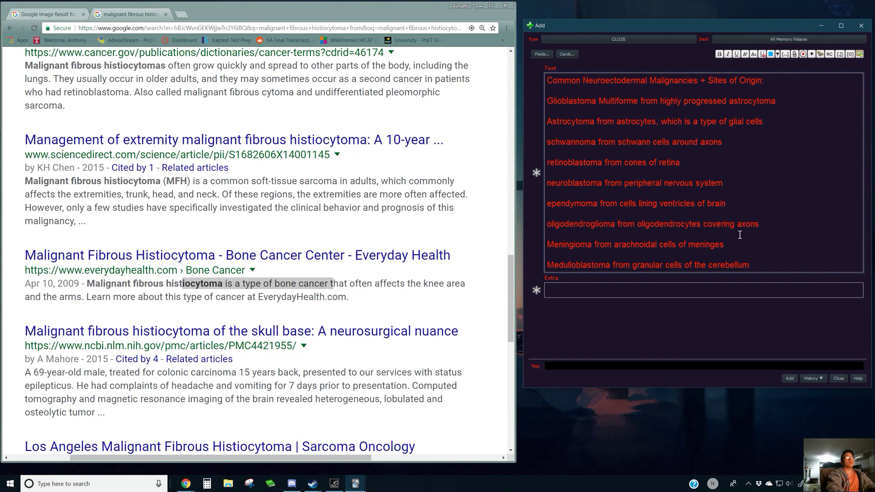
Wrap all nine items below the heading in a single c1 cloze deletion.
{"action": "left_click_drag", "start_coordinate": [760, 265], "coordinate": [544, 102]}
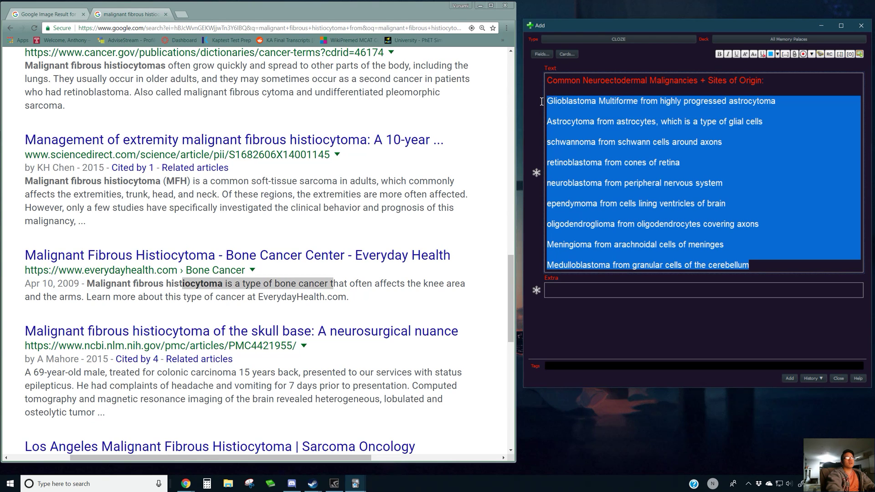
{"action": "key", "text": "ctrl+shift+c"}
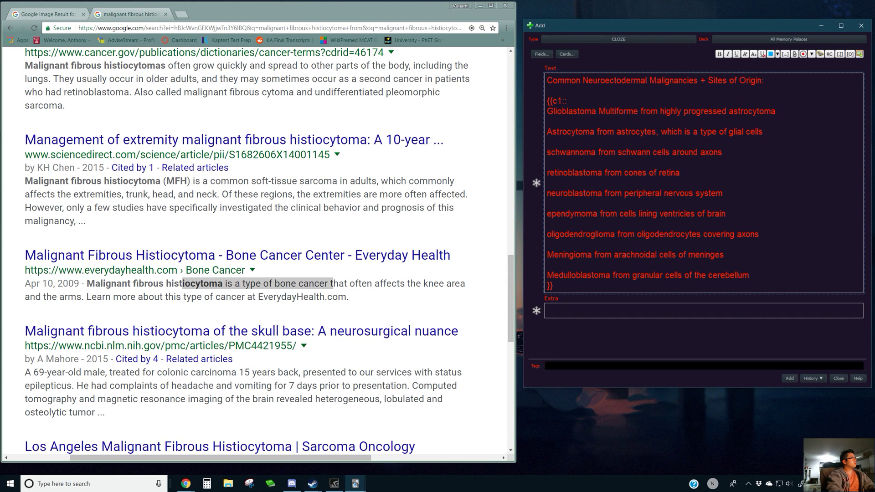
{"action": "key", "text": "alt+Tab"}
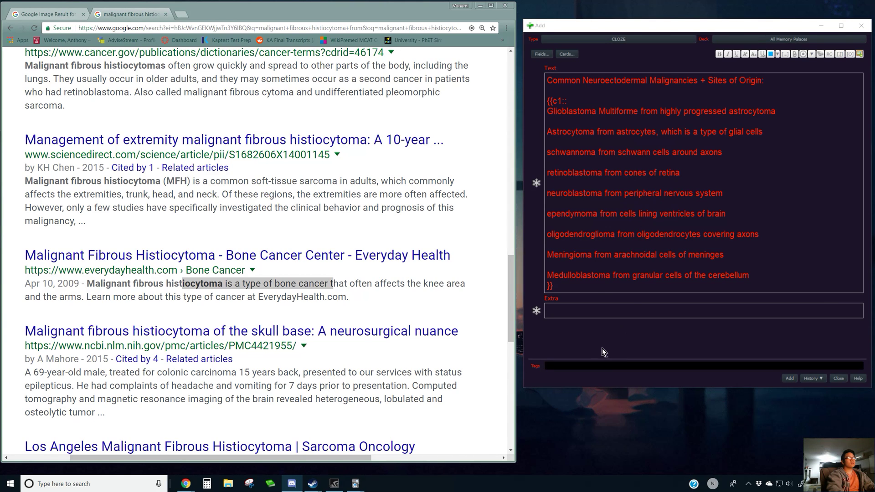
Enter "Hint: Alchemist Room" as the card's extra text and add the card to the deck.
{"action": "left_click", "coordinate": [581, 309]}
{"action": "type", "text": "Hint: "}
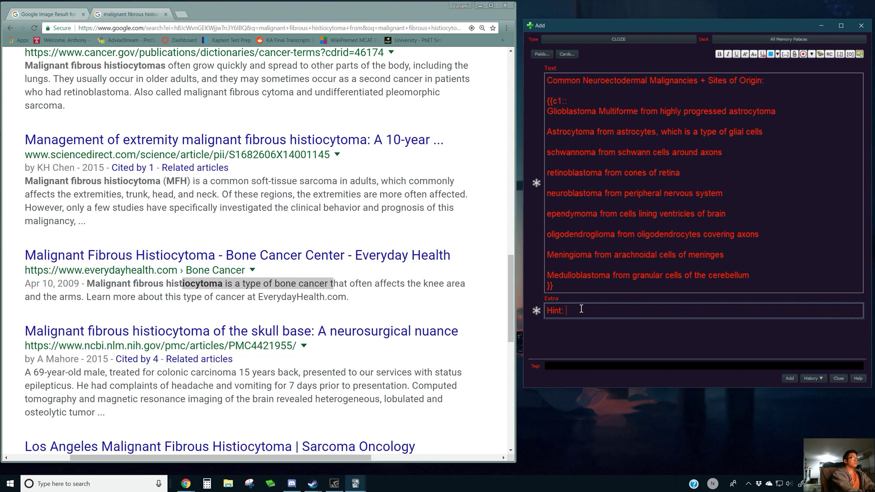
{"action": "type", "text": "Alchemist Room"}
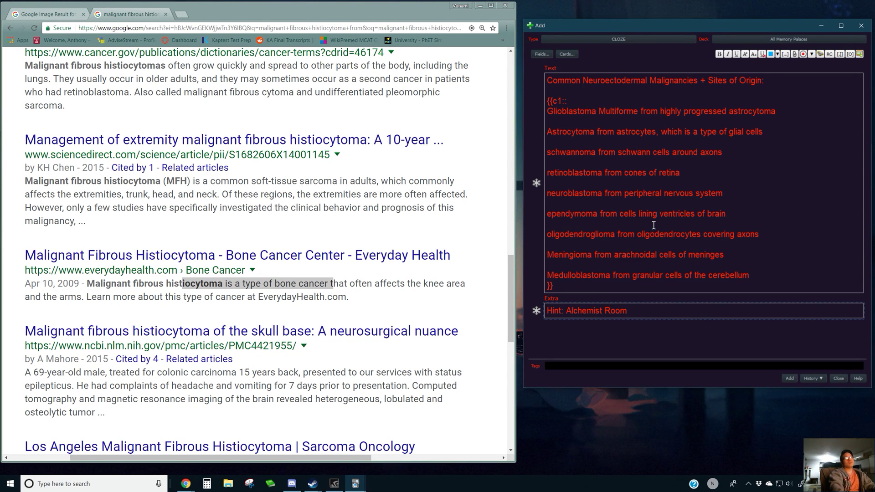
{"action": "left_click", "coordinate": [787, 381]}
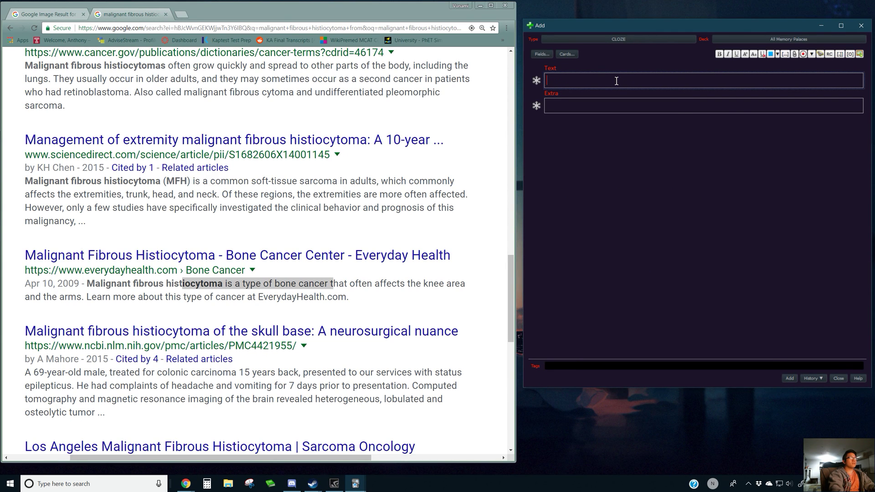
Enter "Benign Vs Malignant Tumors:" as the heading of the new cloze card's text and start a line below it.
{"action": "type", "text": "Ben"}
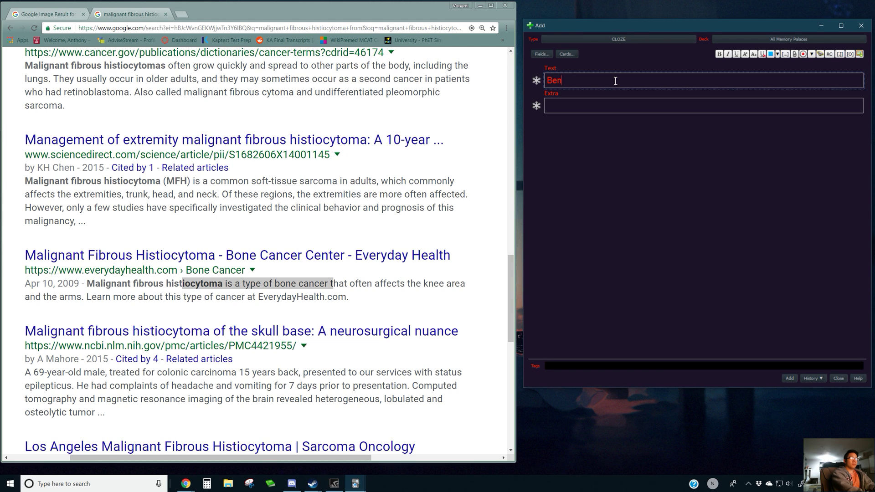
{"action": "type", "text": "ign Vs Malignant Tumors:"}
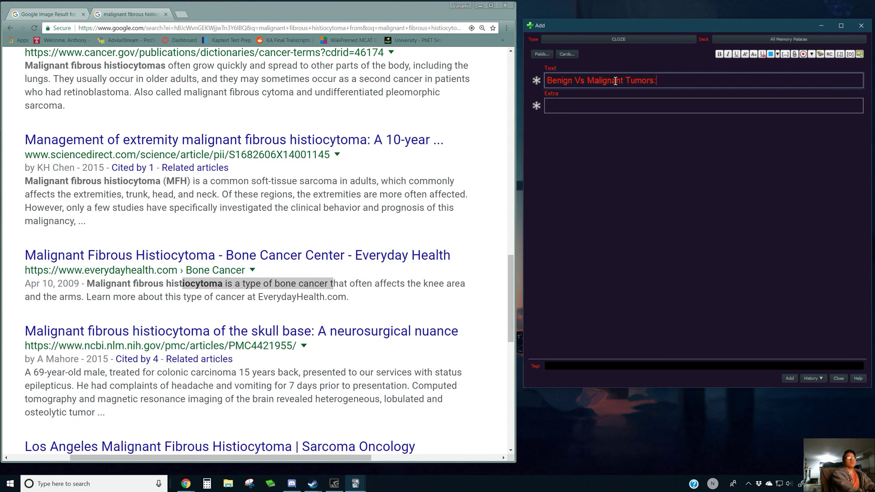
{"action": "key", "text": "Return"}
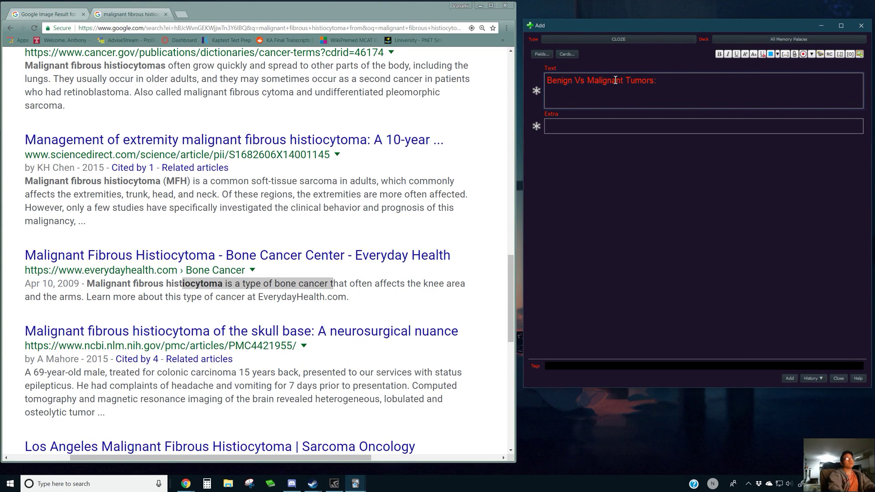
Enter "Rick and Morty VR Garage" as the card's extra text.
{"action": "left_click", "coordinate": [564, 129]}
{"action": "type", "text": "Rick and"}
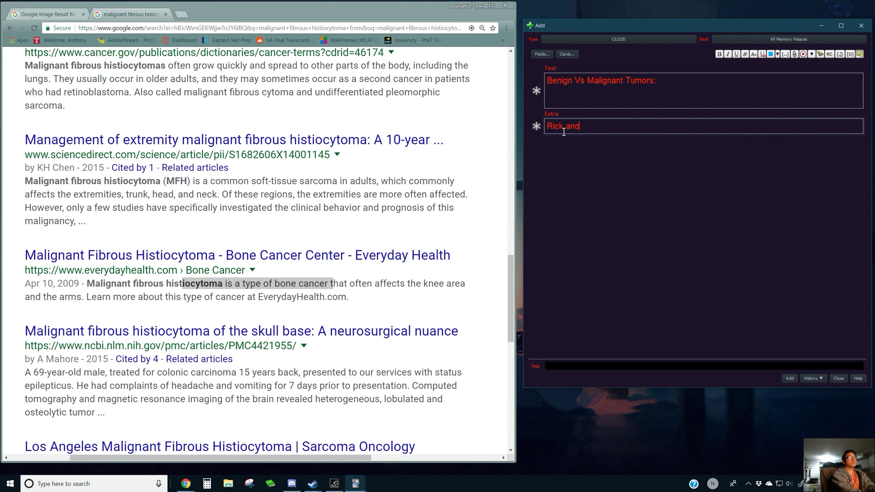
{"action": "type", "text": " Morty"}
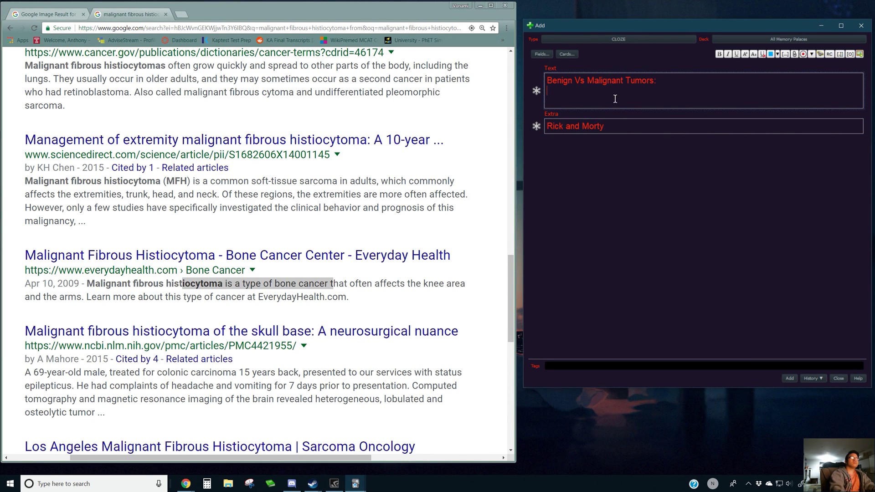
{"action": "type", "text": " VR G"}
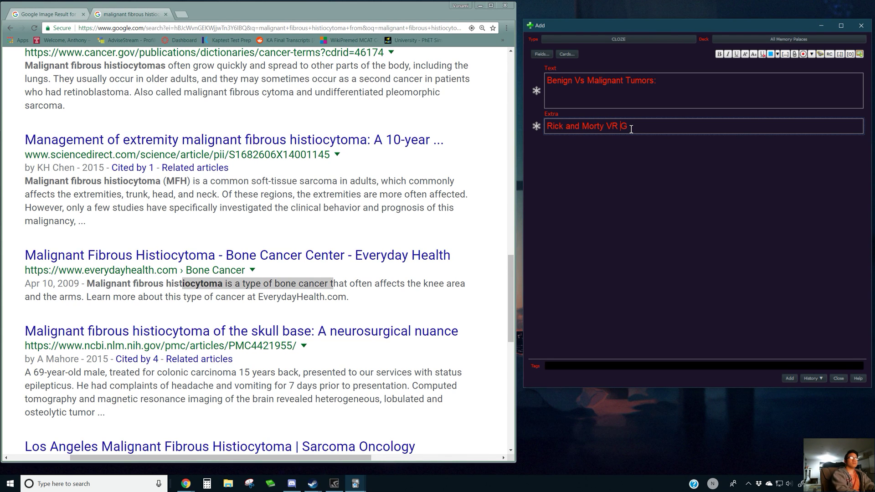
{"action": "key", "text": "BackSpace"}
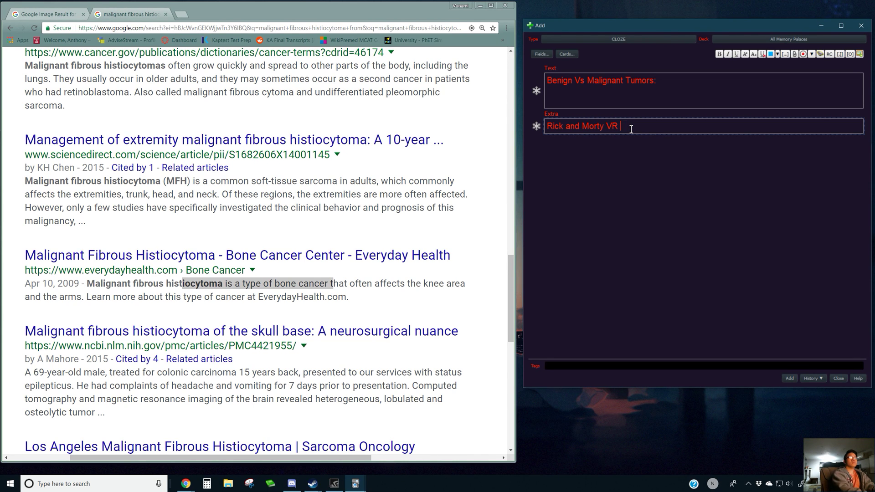
{"action": "type", "text": "Garage"}
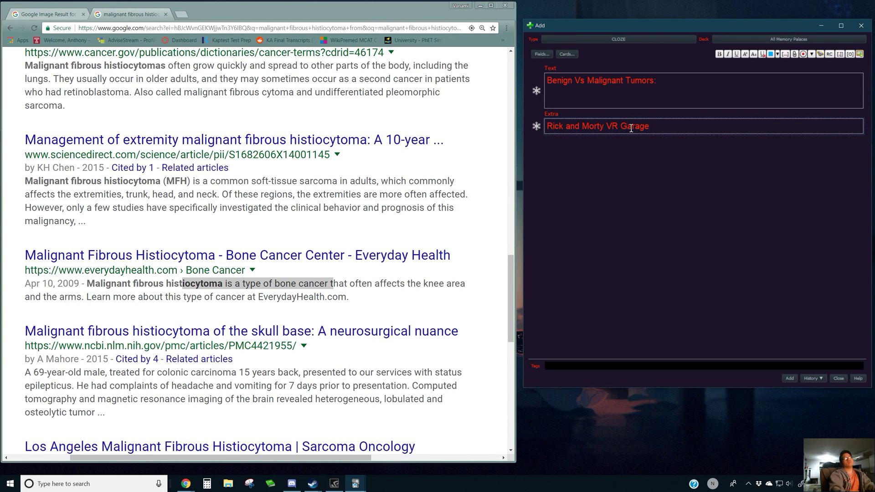
Enter "papilloma (B)" as the first item below the card's heading.
{"action": "left_click", "coordinate": [652, 95]}
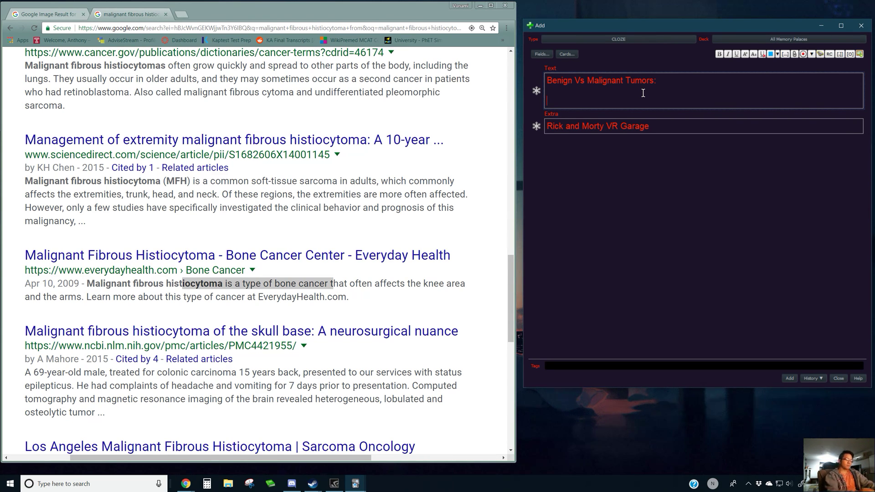
{"action": "type", "text": "pa"}
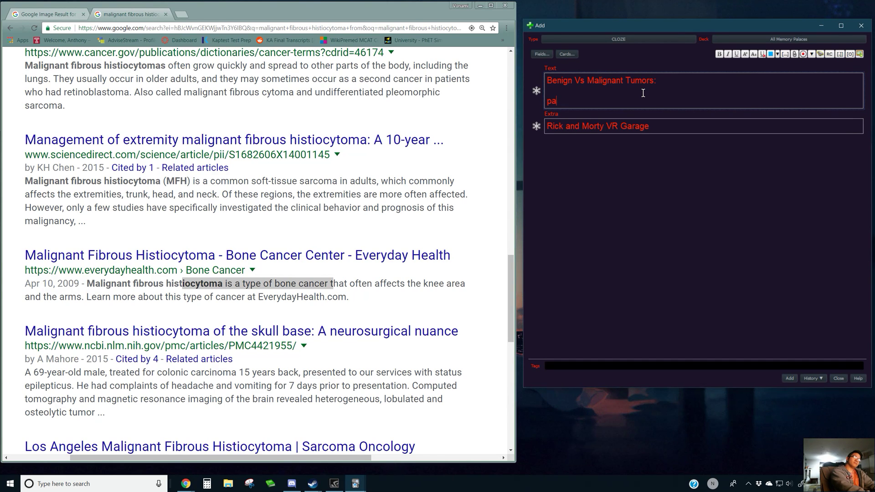
{"action": "type", "text": "pilloma"}
{"action": "key", "text": "BackSpace"}
{"action": "key", "text": "BackSpace"}
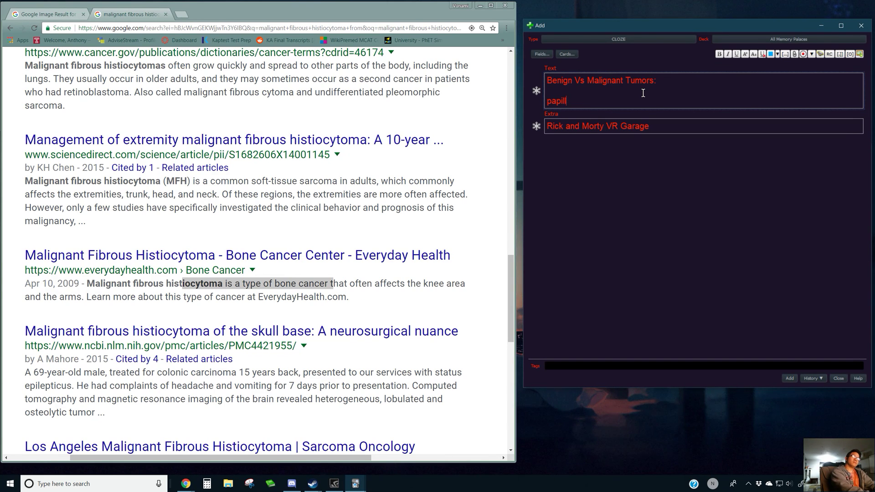
{"action": "type", "text": "loma (B)"}
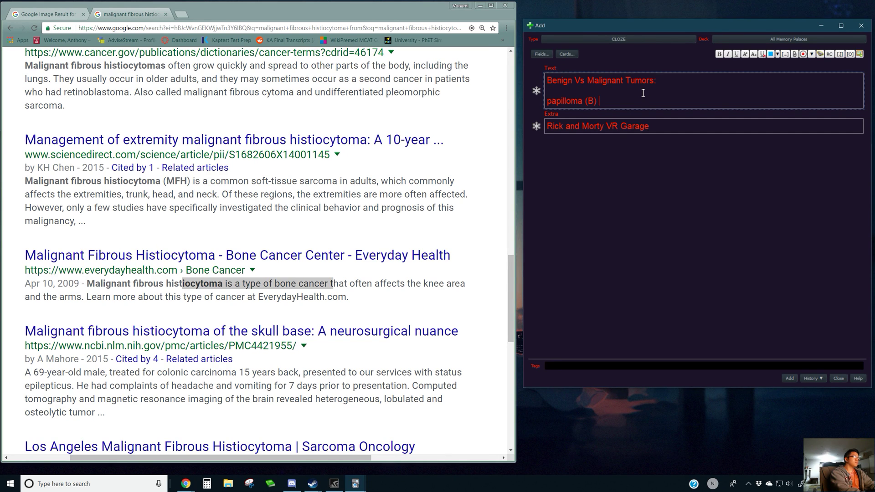
Insert "+ location of origin" before the colon in the card's heading.
{"action": "left_click", "coordinate": [658, 83]}
{"action": "type", "text": "+"}
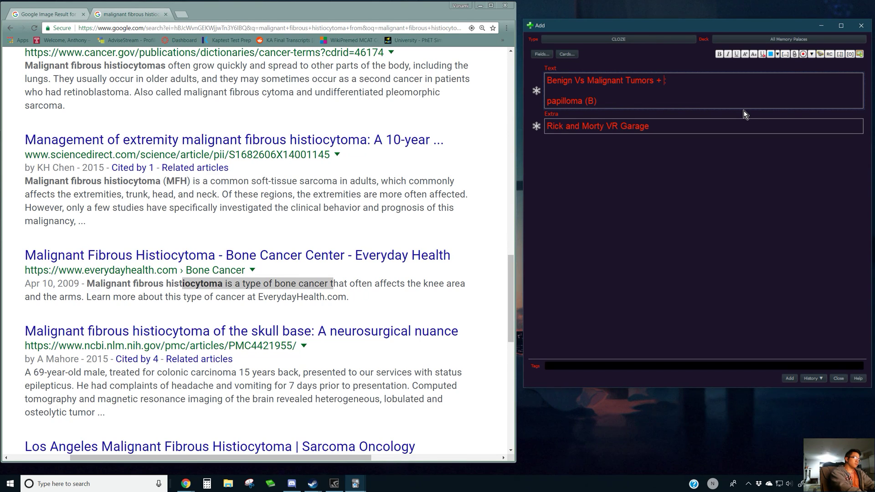
{"action": "type", "text": " place of"}
{"action": "key", "text": "BackSpace"}
{"action": "key", "text": "BackSpace"}
{"action": "key", "text": "BackSpace"}
{"action": "key", "text": "BackSpace"}
{"action": "key", "text": "BackSpace"}
{"action": "key", "text": "BackSpace"}
{"action": "key", "text": "BackSpace"}
{"action": "key", "text": "BackSpace"}
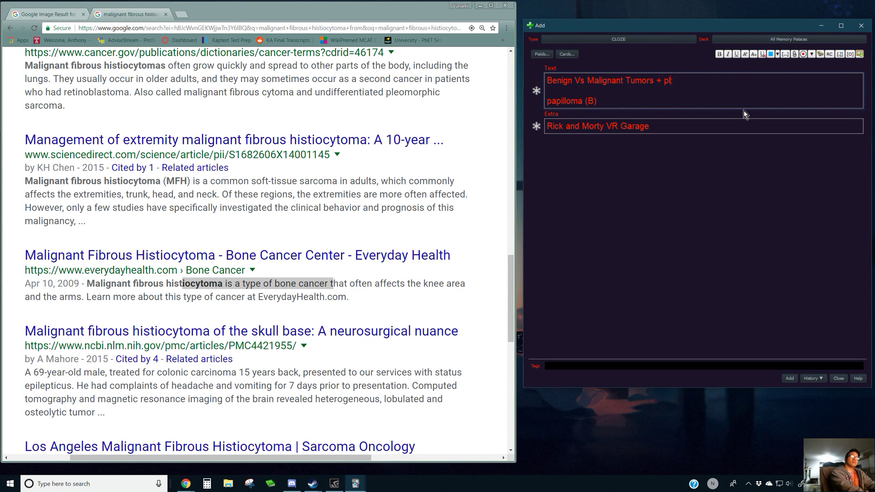
{"action": "type", "text": "location of origin"}
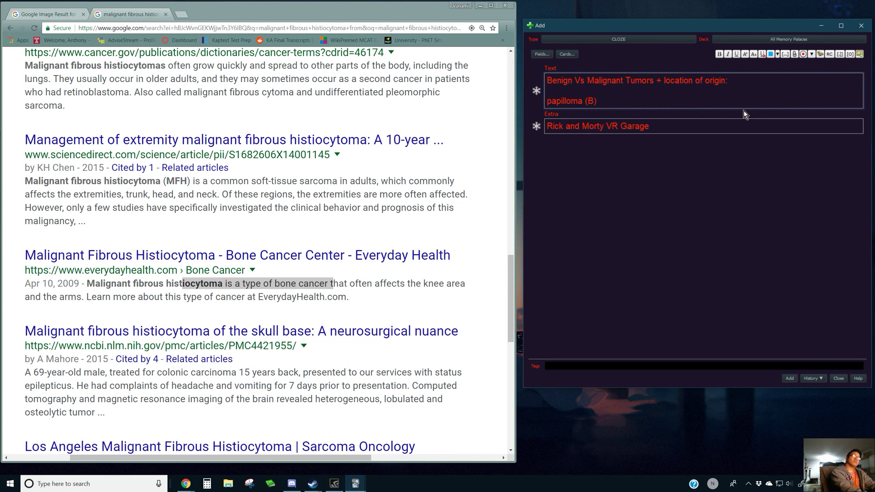
Complete the papilloma item with "+ carcinoma (M) = surface epithelium" and start a new item below it.
{"action": "type", "text": "+ papillosa"}
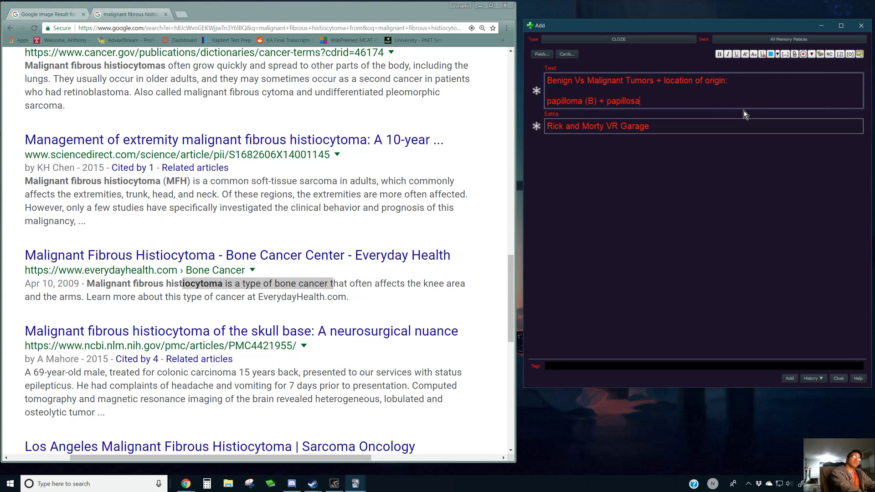
{"action": "type", "text": "rcoma"}
{"action": "key", "text": "BackSpace"}
{"action": "key", "text": "BackSpace"}
{"action": "key", "text": "BackSpace"}
{"action": "key", "text": "BackSpace"}
{"action": "key", "text": "BackSpace"}
{"action": "key", "text": "BackSpace"}
{"action": "key", "text": "BackSpace"}
{"action": "key", "text": "BackSpace"}
{"action": "key", "text": "BackSpace"}
{"action": "key", "text": "BackSpace"}
{"action": "key", "text": "BackSpace"}
{"action": "key", "text": "BackSpace"}
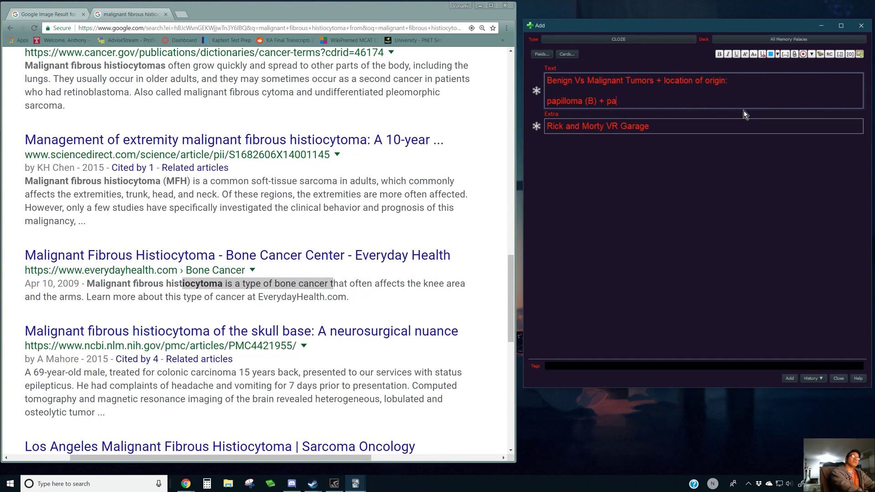
{"action": "key", "text": "BackSpace"}
{"action": "key", "text": "BackSpace"}
{"action": "type", "text": "carcinoma"}
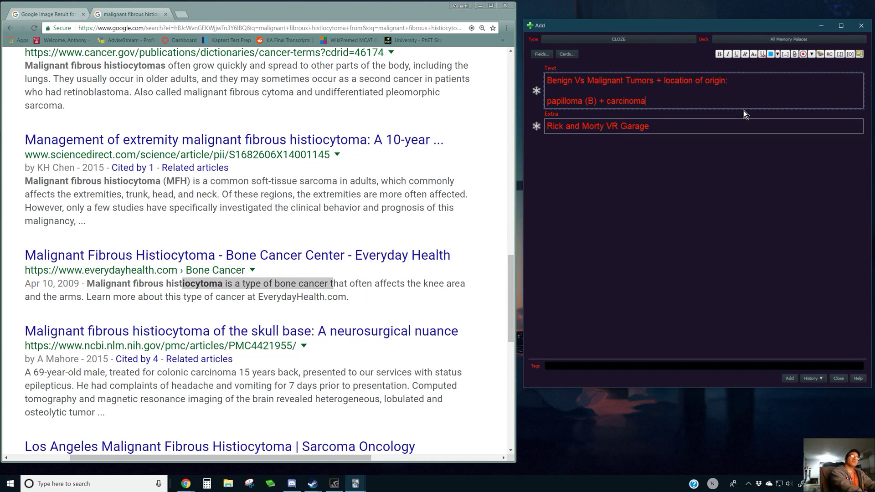
{"action": "type", "text": " (M) ="}
{"action": "type", "text": "sur"}
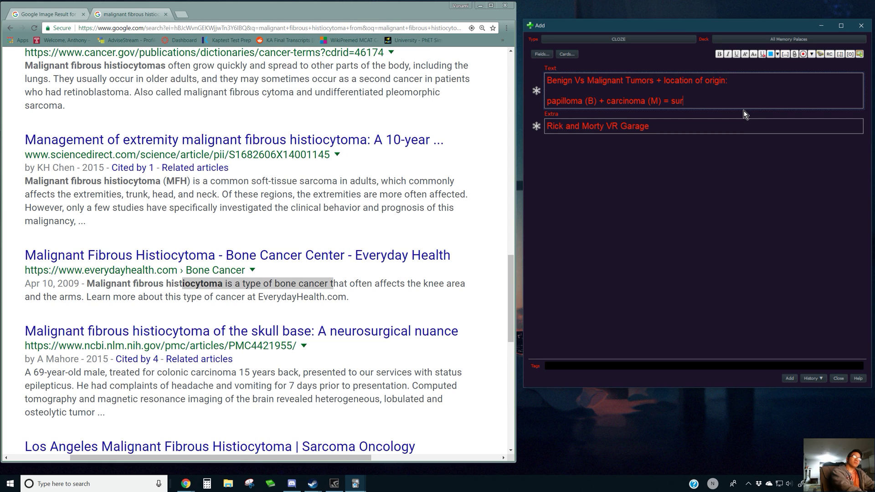
{"action": "type", "text": "face epithelium"}
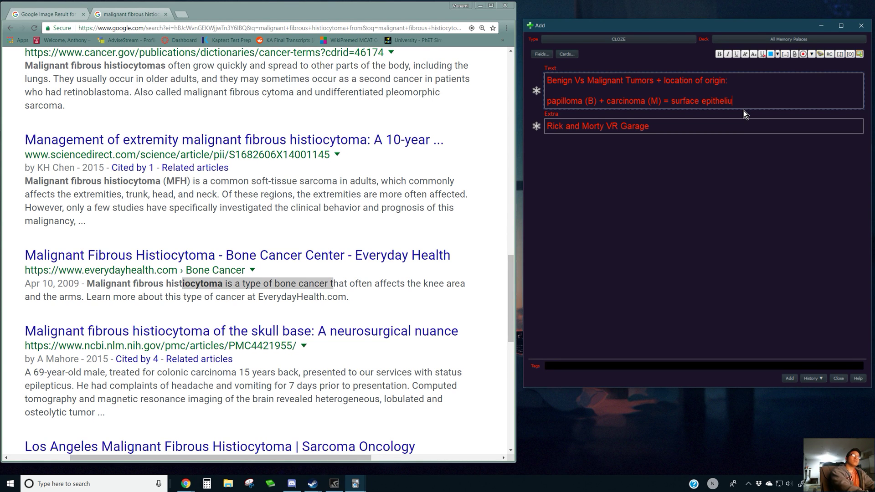
{"action": "key", "text": "Return"}
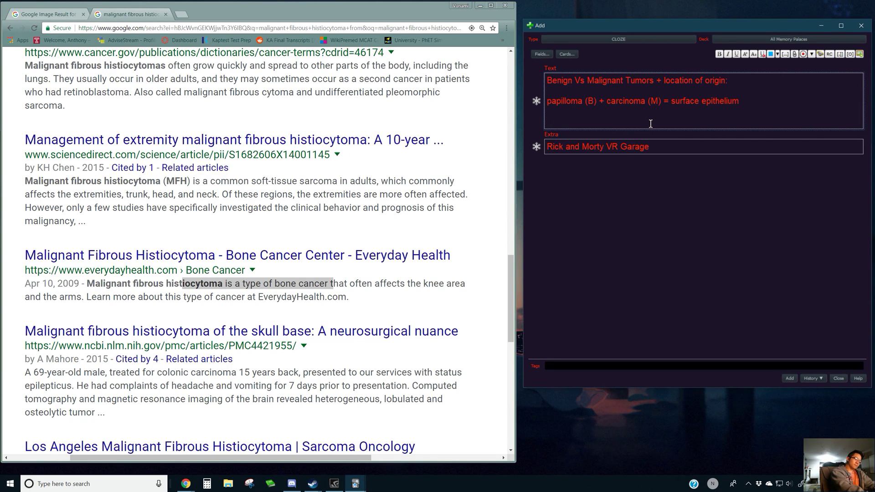
Enter "adenoid (B) + Adenocarcinoma (M) =" as the second item.
{"action": "type", "text": "adenoid"}
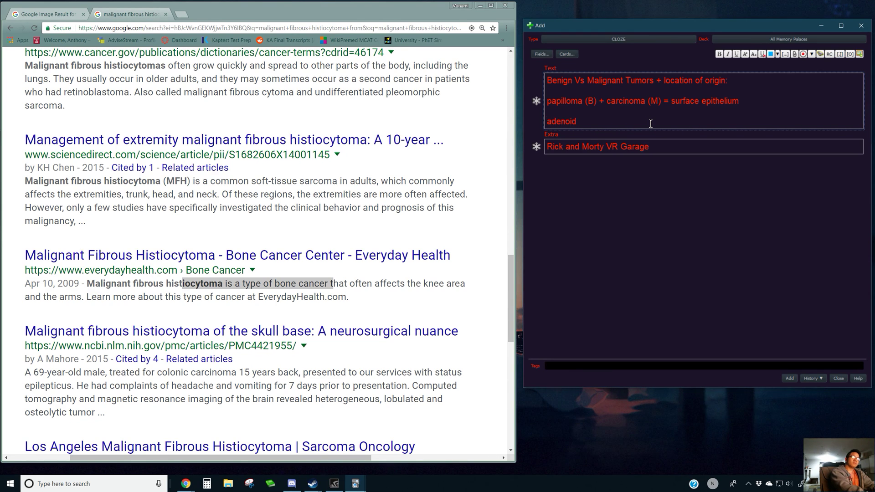
{"action": "type", "text": "s"}
{"action": "key", "text": "BackSpace"}
{"action": "type", "text": "(B) + Adenocard"}
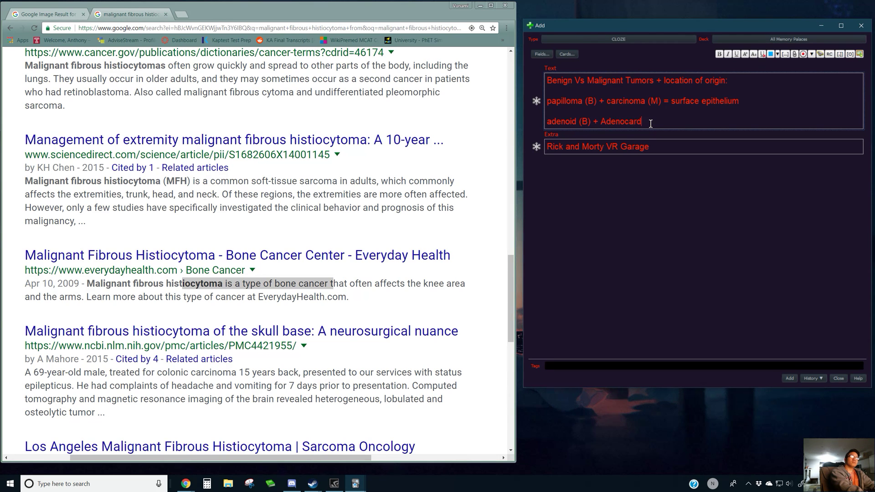
{"action": "key", "text": "BackSpace"}
{"action": "type", "text": "cinoma (M) ="}
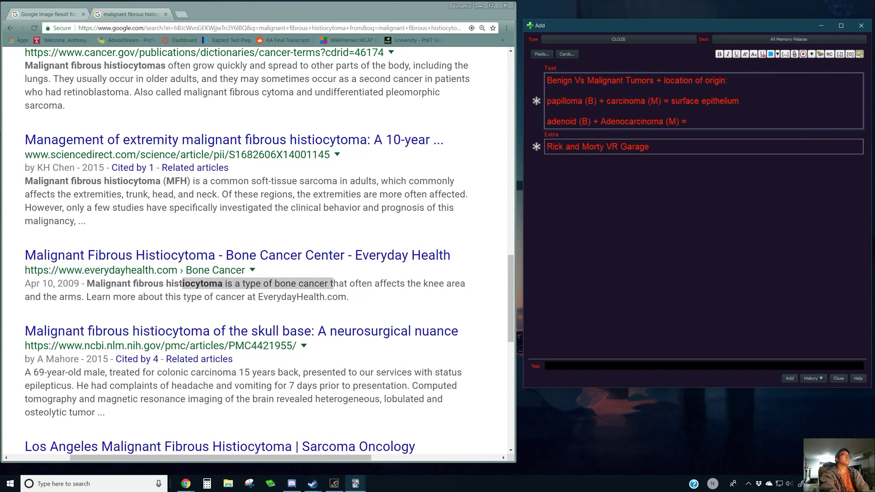
Replace "adenoid" with "adenoma" in the second item.
{"action": "left_click", "coordinate": [576, 122]}
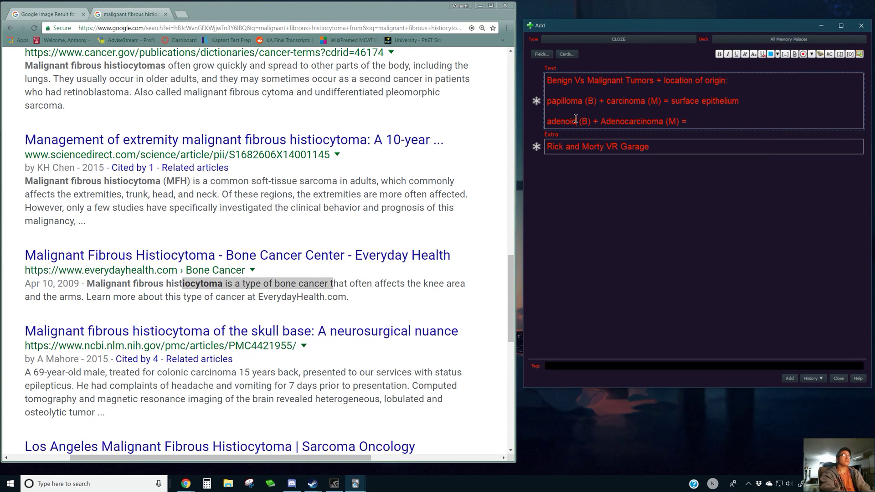
{"action": "key", "text": "BackSpace"}
{"action": "key", "text": "BackSpace"}
{"action": "type", "text": "ma"}
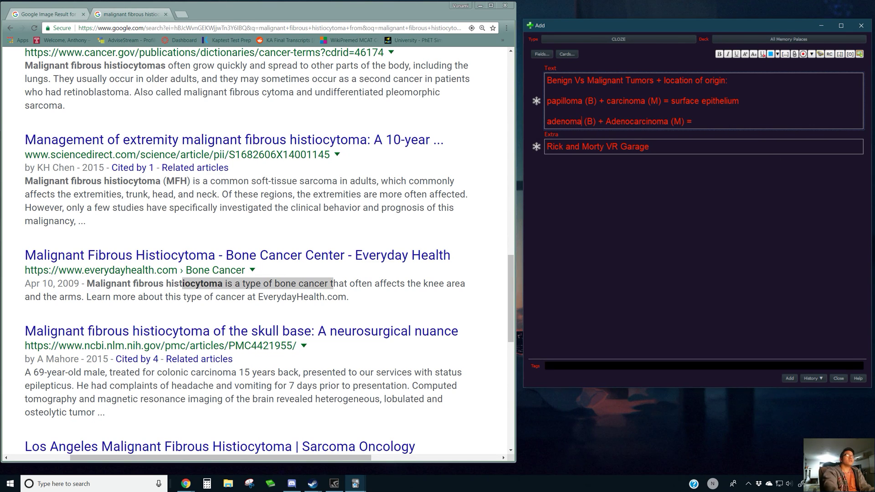
Complete the adenoma item with "grandular epithelium" as its location of origin and start a new item below it.
{"action": "key", "text": "alt+Tab"}
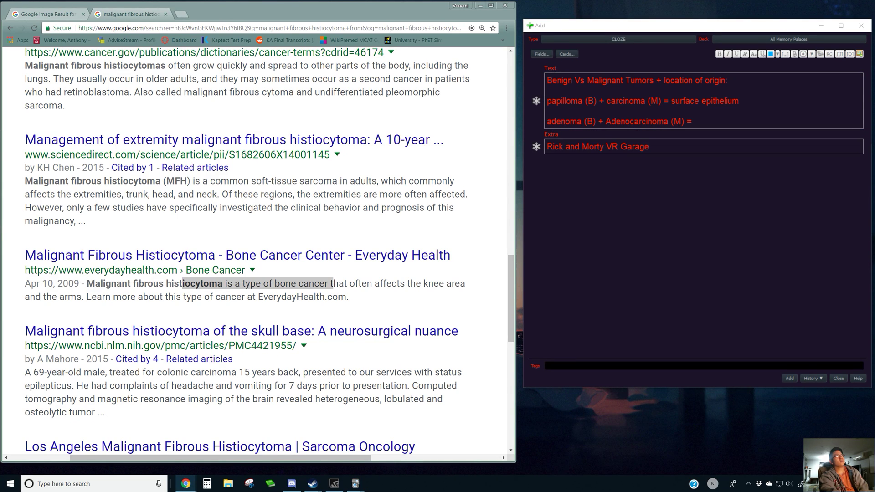
{"action": "left_click", "coordinate": [738, 122]}
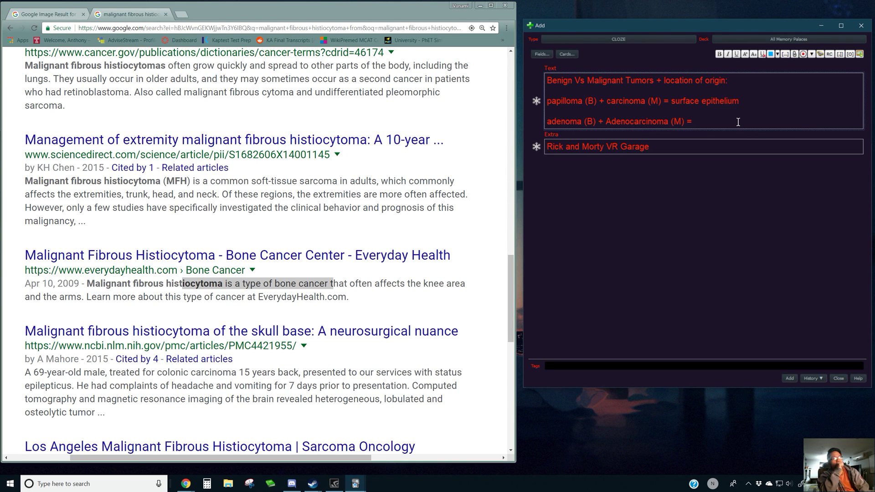
{"action": "type", "text": "grandu"}
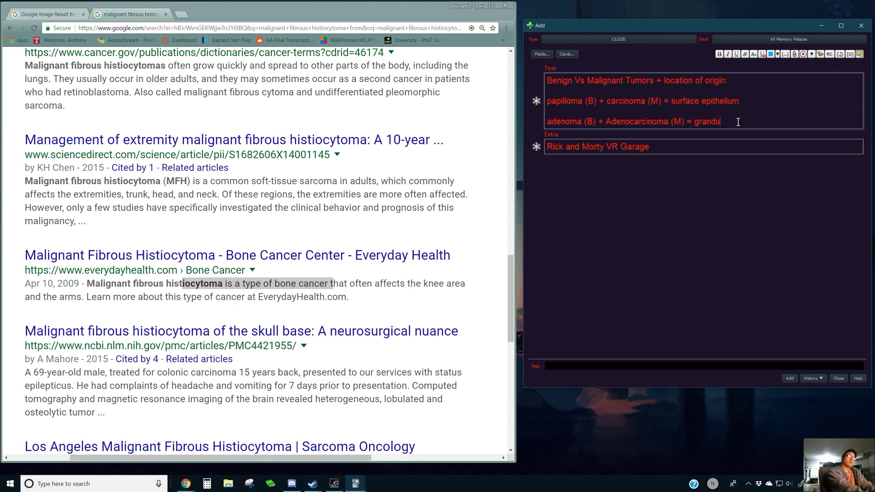
{"action": "type", "text": "lar epithelium"}
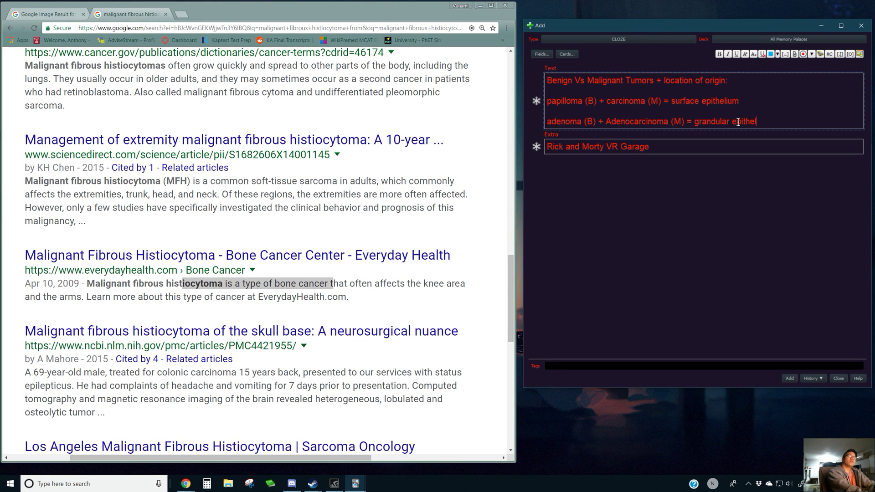
{"action": "key", "text": "Return"}
{"action": "key", "text": "Return"}
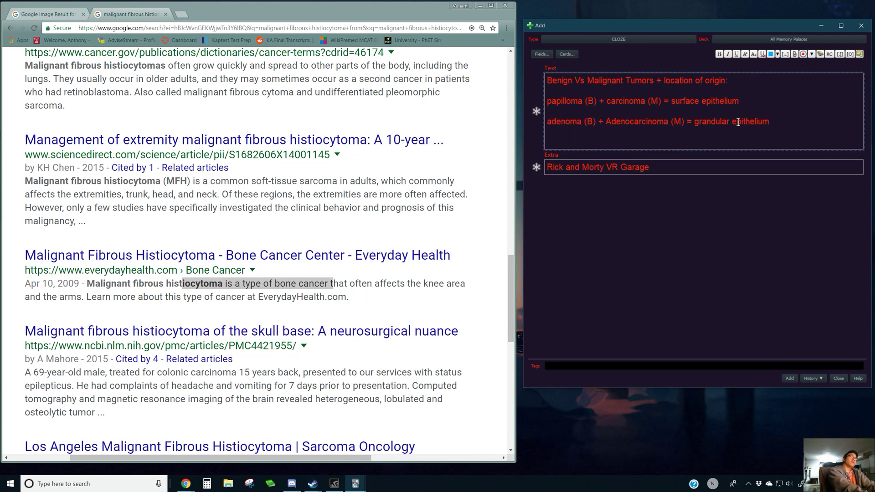
{"action": "type", "text": "Fibrous"}
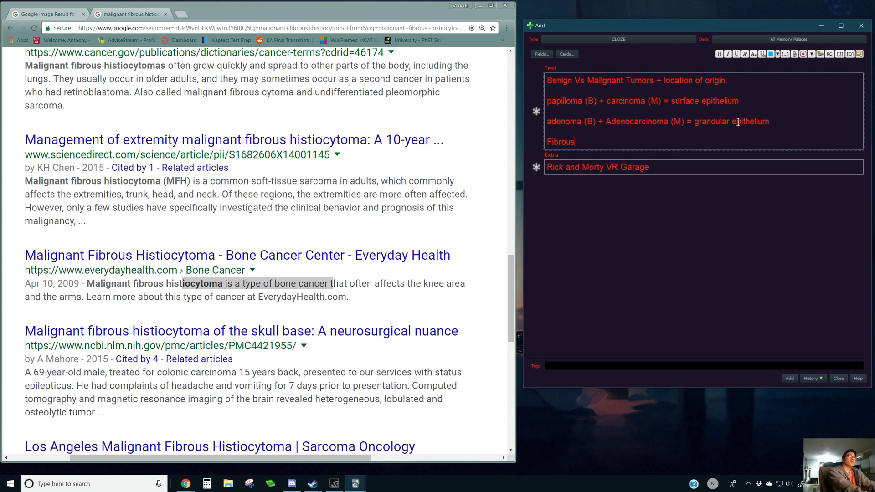
{"action": "key", "text": "BackSpace"}
{"action": "key", "text": "BackSpace"}
{"action": "key", "text": "BackSpace"}
{"action": "key", "text": "BackSpace"}
{"action": "key", "text": "BackSpace"}
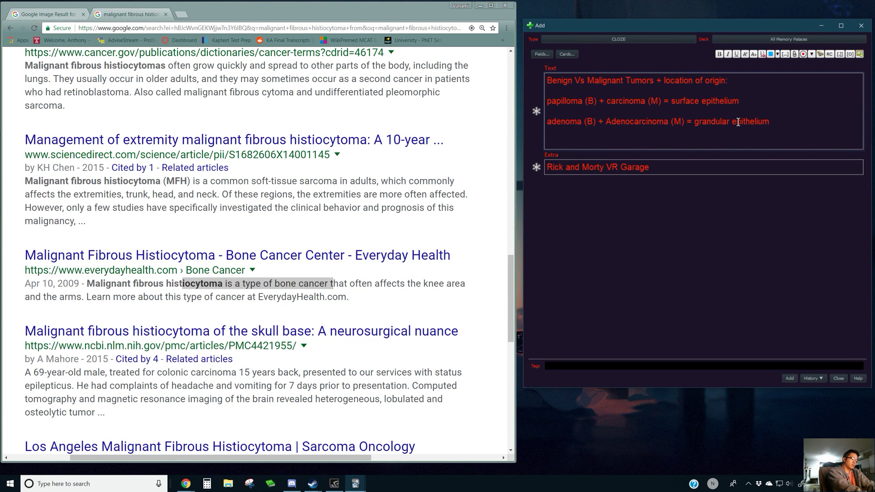
Enter "Fibroma (B) + Fibrocarcinoma (M) = Fibrous Tissue" as the third item and start a new item below it.
{"action": "type", "text": "Fibroma"}
{"action": "type", "text": " (B)  + "}
{"action": "type", "text": "Fri"}
{"action": "key", "text": "BackSpace"}
{"action": "key", "text": "BackSpace"}
{"action": "type", "text": "i"}
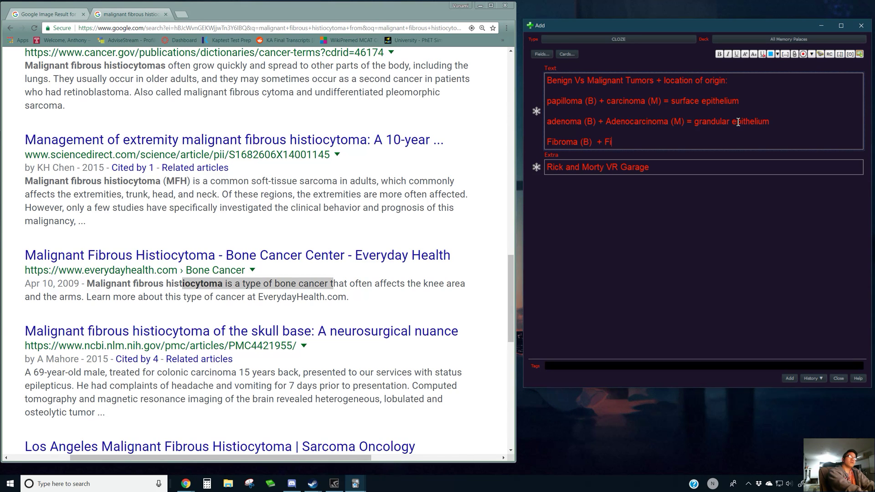
{"action": "type", "text": "brocarcinoma (M)  = "}
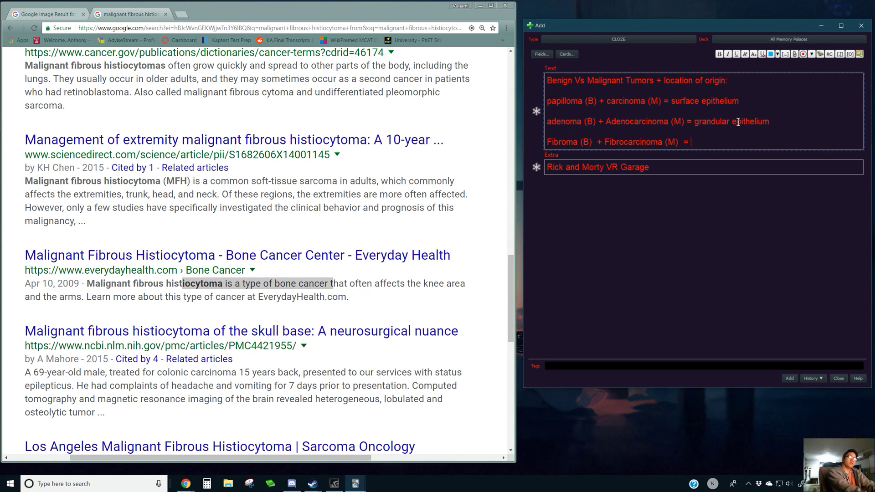
{"action": "type", "text": "Fibrous Tissue"}
{"action": "key", "text": "Return"}
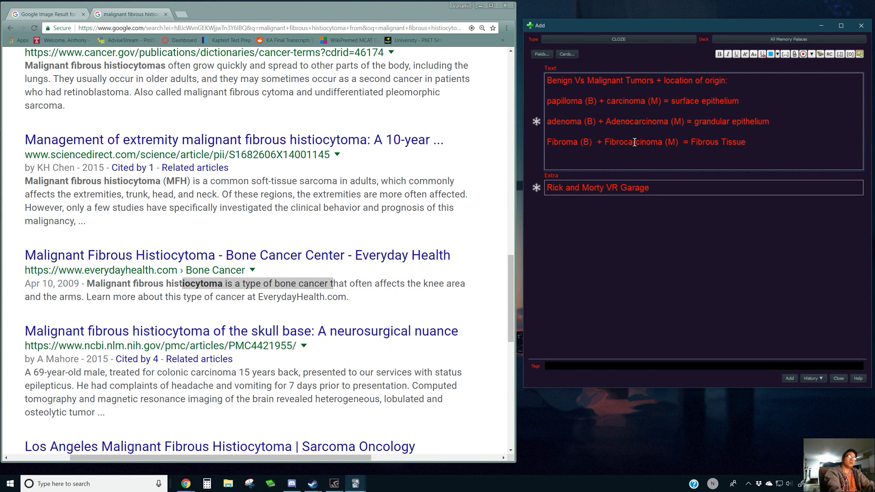
Replace "Fibrocarcinoma" with "Fibrosarcoma" in the fibroma item.
{"action": "key", "text": "BackSpace"}
{"action": "key", "text": "BackSpace"}
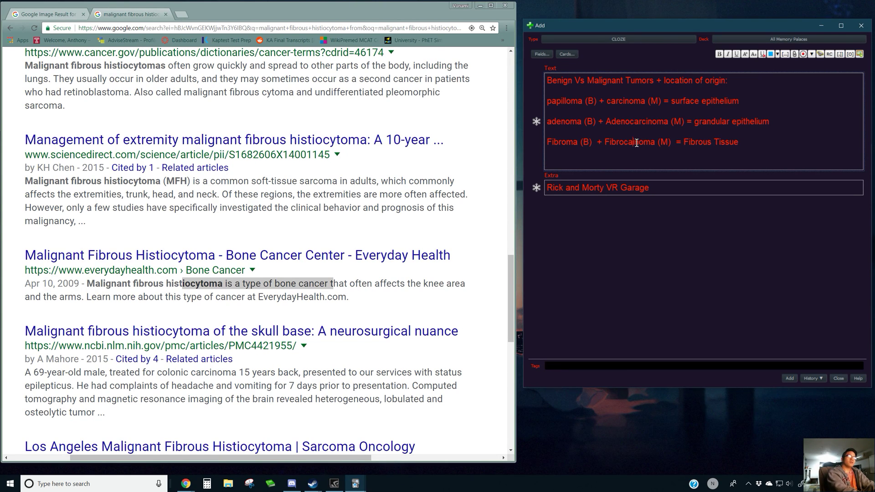
{"action": "key", "text": "Right"}
{"action": "key", "text": "Right"}
{"action": "key", "text": "Right"}
{"action": "key", "text": "Right"}
{"action": "key", "text": "Right"}
{"action": "key", "text": "BackSpace"}
{"action": "key", "text": "BackSpace"}
{"action": "key", "text": "BackSpace"}
{"action": "key", "text": "BackSpace"}
{"action": "key", "text": "BackSpace"}
{"action": "key", "text": "BackSpace"}
{"action": "key", "text": "BackSpace"}
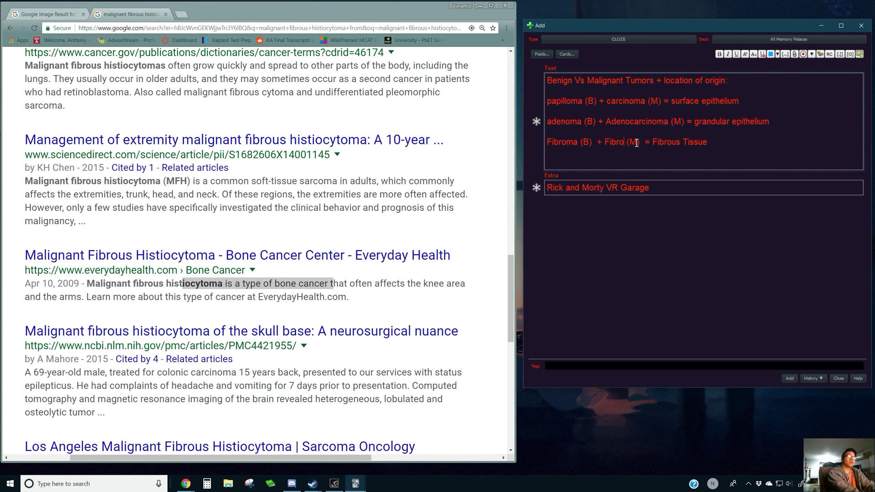
{"action": "type", "text": "sarcoma"}
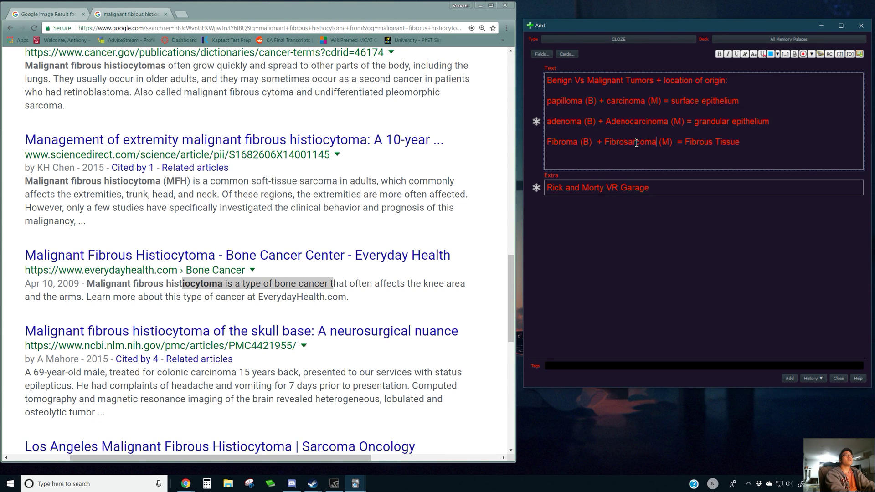
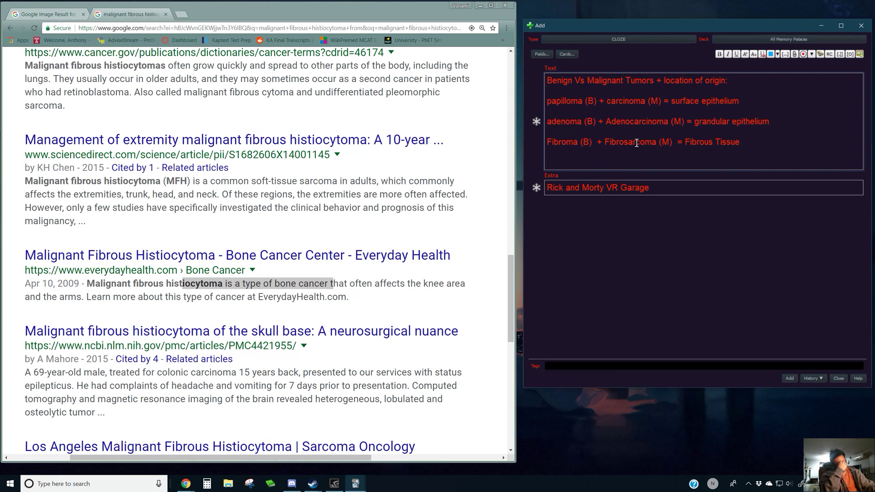
Enter "Osteoma (B) + Osteosarcoma (M) = Bones" as the fourth item and start a new item below it.
{"action": "type", "text": "Osteosa"}
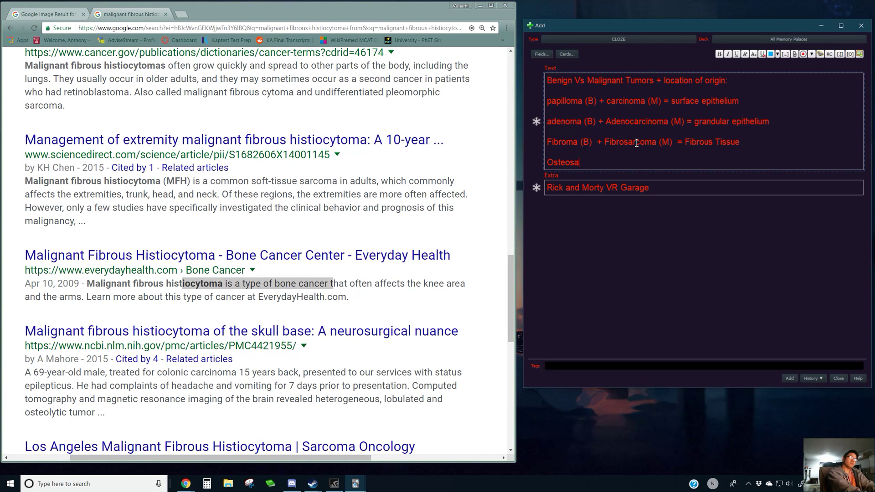
{"action": "type", "text": "rcoma"}
{"action": "key", "text": "BackSpace"}
{"action": "key", "text": "BackSpace"}
{"action": "key", "text": "BackSpace"}
{"action": "key", "text": "BackSpace"}
{"action": "key", "text": "BackSpace"}
{"action": "key", "text": "BackSpace"}
{"action": "key", "text": "BackSpace"}
{"action": "type", "text": "ma"}
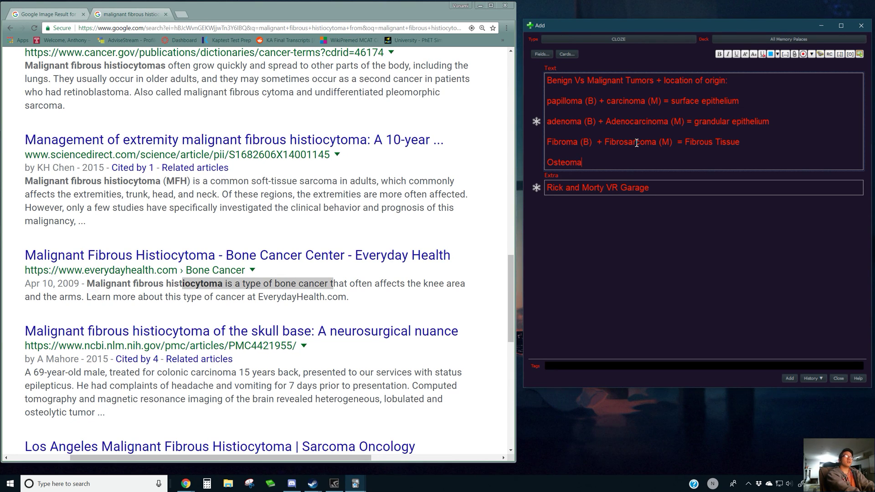
{"action": "type", "text": " (B) + "}
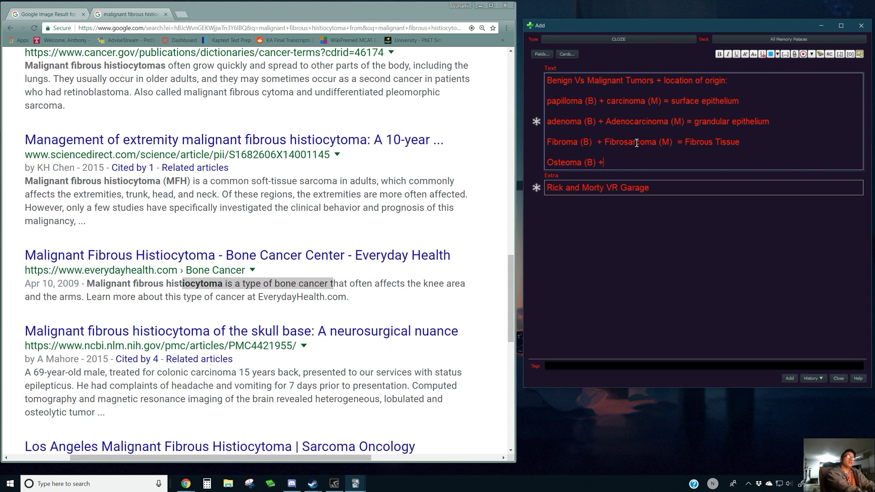
{"action": "type", "text": "Osteosarcoma (M) = Bones"}
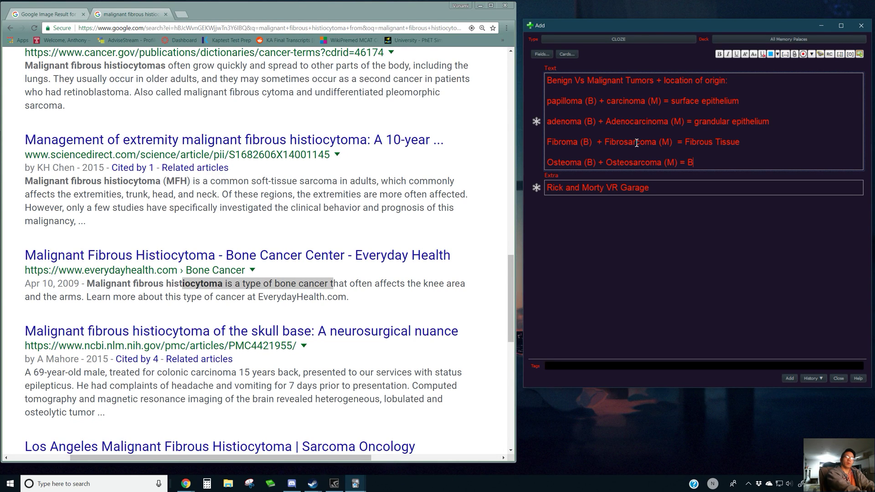
{"action": "key", "text": "Return"}
{"action": "key", "text": "Return"}
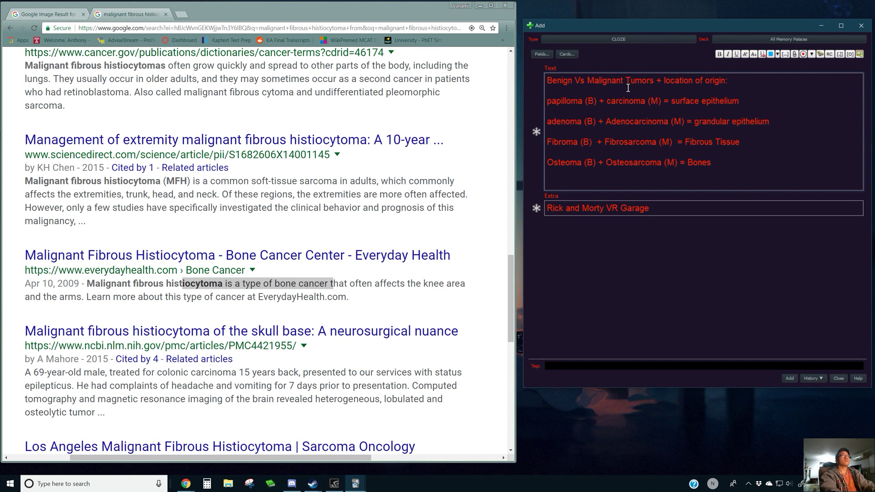
Insert the heading "EPITHELIUM" above the papilloma item and "CONNECTIVE TISSUE" above the fibroma item.
{"action": "key", "text": "Return"}
{"action": "type", "text": "EPITHELIUM"}
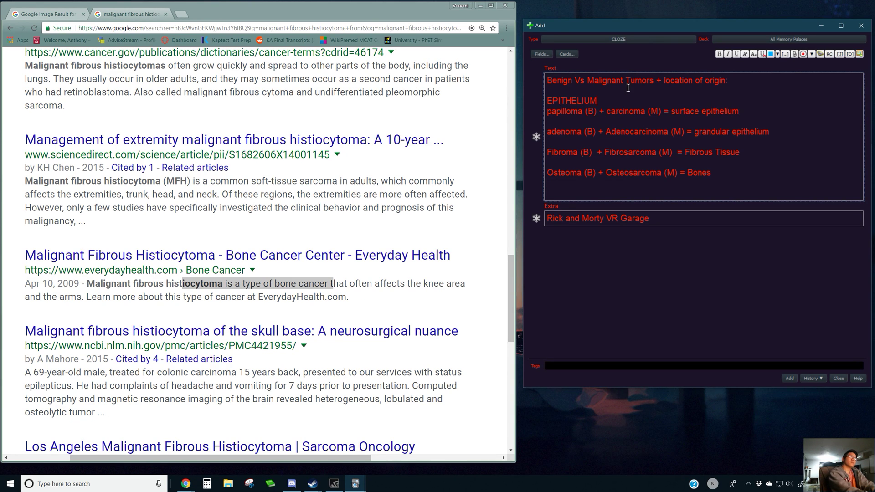
{"action": "key", "text": "Down"}
{"action": "key", "text": "Down"}
{"action": "key", "text": "Return"}
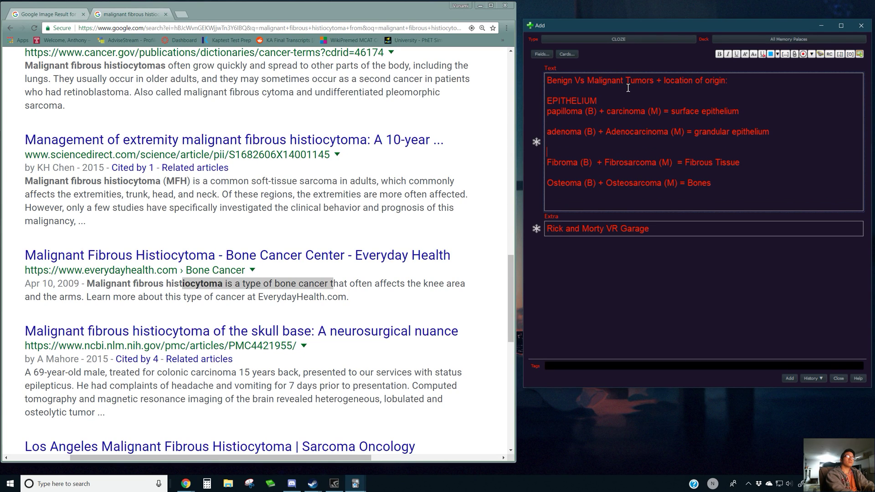
{"action": "type", "text": "CONNECT"}
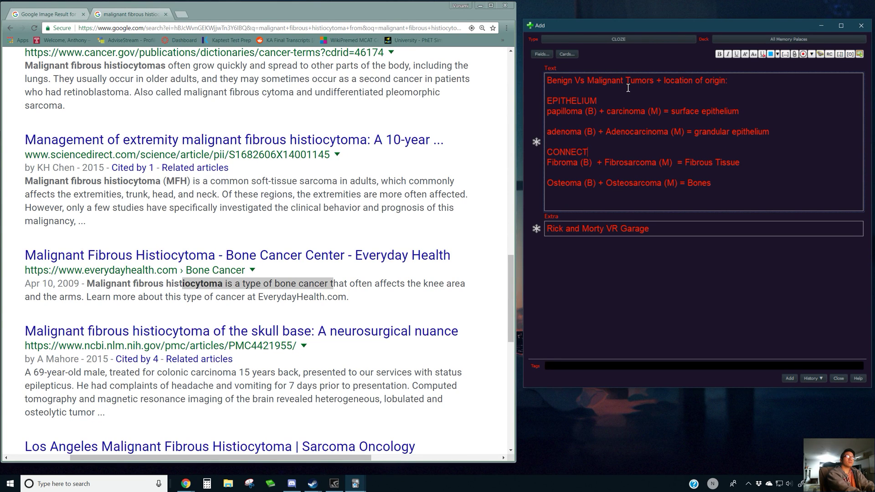
{"action": "type", "text": "IVE TISSUE"}
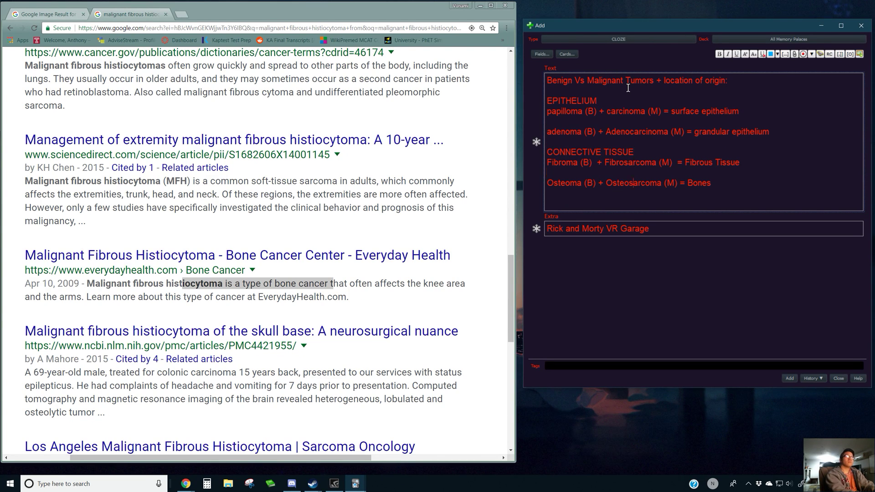
Add the heading "ENDOTHELIAL TISSUE" below the osteoma item at the end of the text.
{"action": "key", "text": "ctrl+End"}
{"action": "key", "text": "Return"}
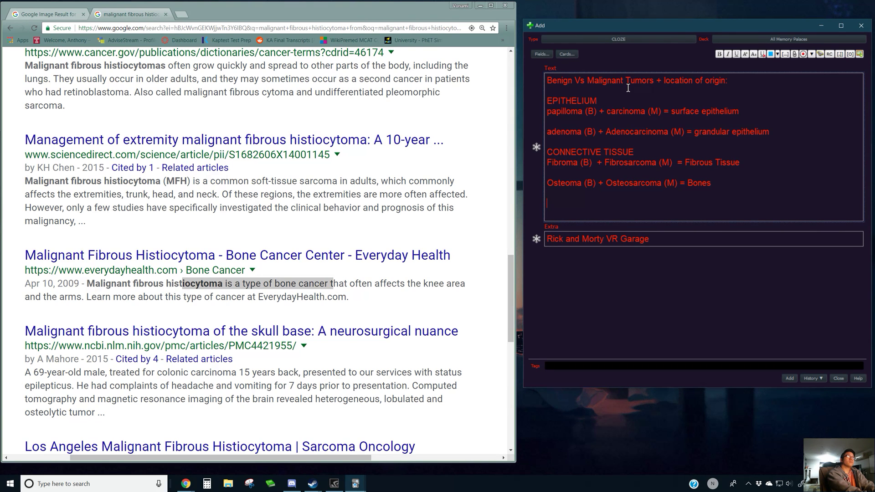
{"action": "type", "text": "ENDOTHELIAL "}
{"action": "type", "text": "TISS"}
{"action": "key", "text": "BackSpace"}
{"action": "type", "text": "S"}
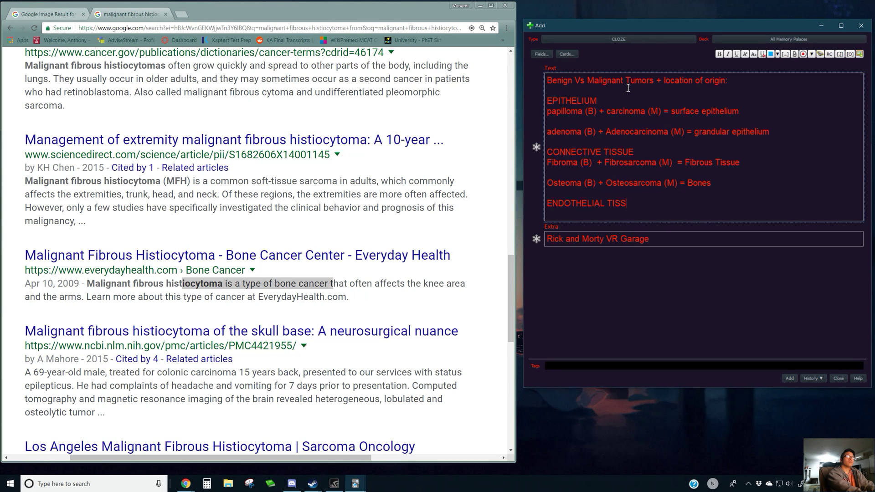
{"action": "type", "text": "UE"}
{"action": "key", "text": "Right"}
{"action": "key", "text": "Right"}
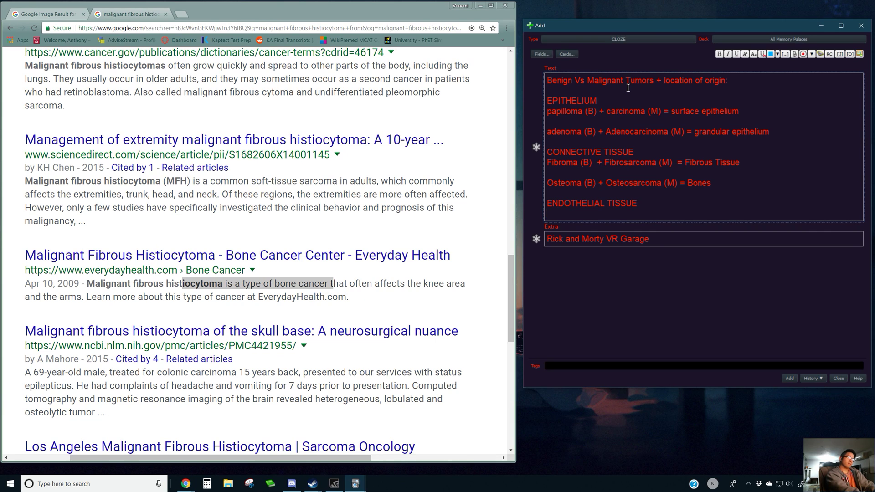
Enter "Angioma (B) + Angiosarcoma (M) = blood vessels" under the endothelial heading and start a new item below it.
{"action": "type", "text": "Angioma ("}
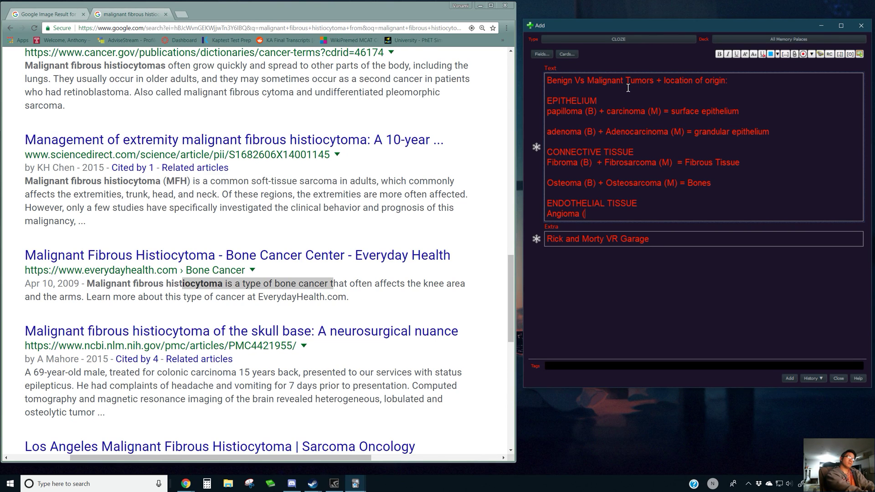
{"action": "type", "text": "B) + Angiosarcoma"}
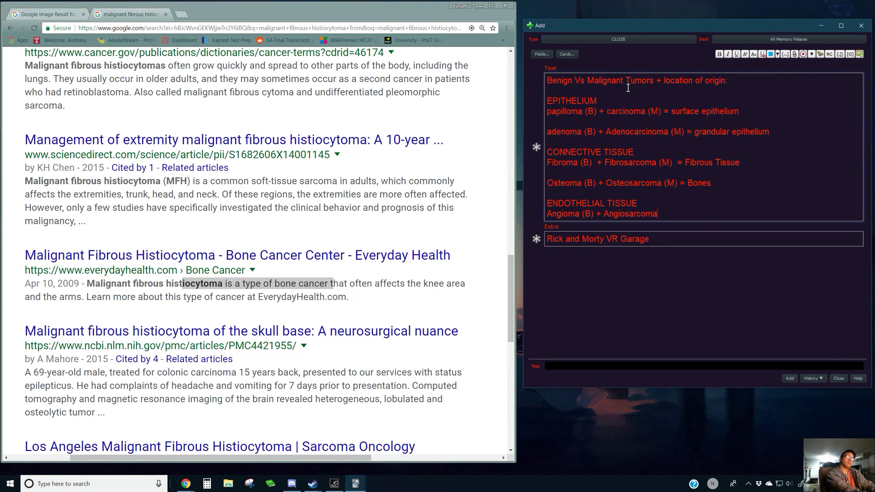
{"action": "type", "text": " (M) = blood vee"}
{"action": "type", "text": "sels"}
{"action": "key", "text": "Return"}
{"action": "key", "text": "Return"}
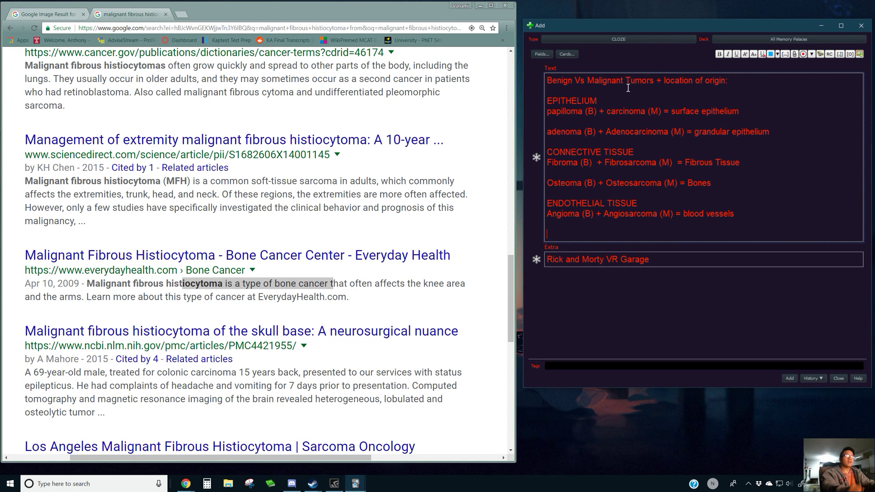
Change "Angioma" to "Hemangioma" and "Angiosarcoma" to "Hemangiosarcoma" in the blood vessels item.
{"action": "left_click", "coordinate": [586, 222]}
{"action": "double_click", "coordinate": [575, 215]}
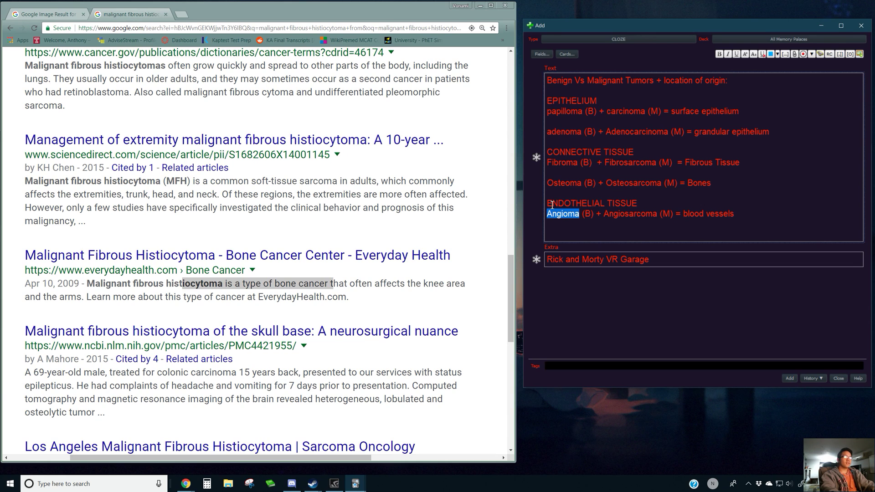
{"action": "type", "text": "Hemangioma"}
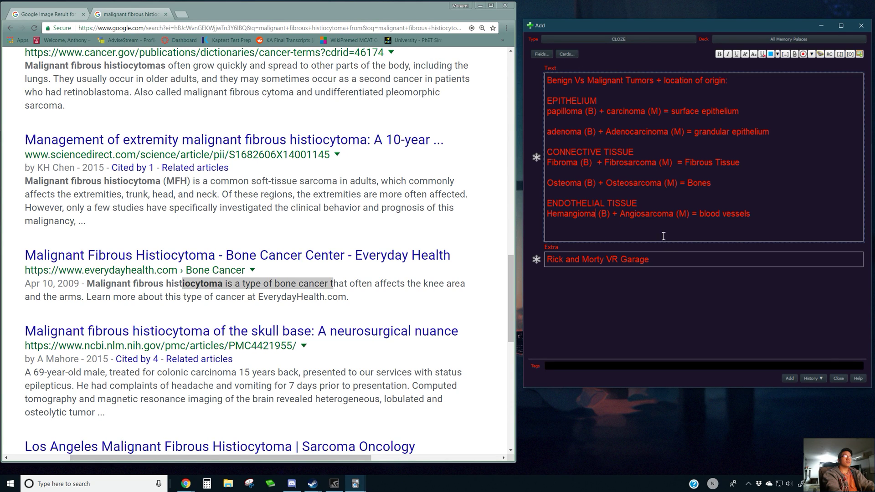
{"action": "left_click_drag", "start_coordinate": [671, 217], "coordinate": [622, 218]}
{"action": "type", "text": "Hemangiosarcoma"}
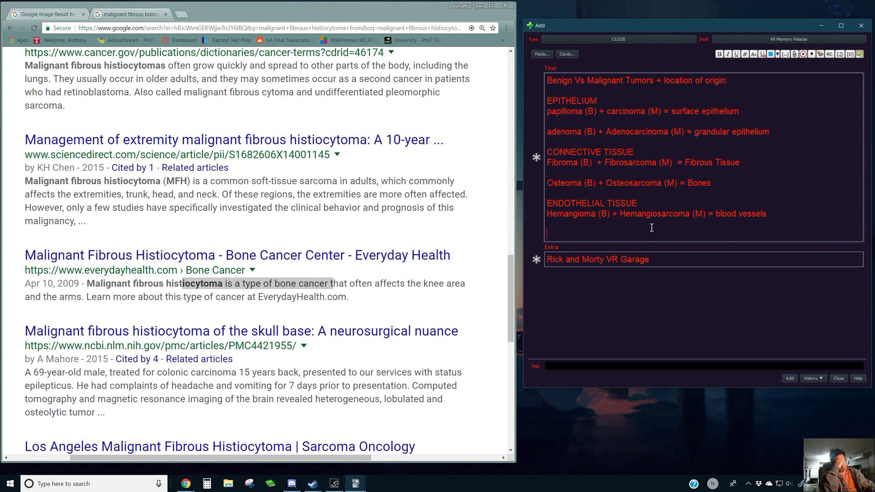
Begin the second endothelial item with "Lymphangioma" below the hemangioma item.
{"action": "type", "text": "Lymp"}
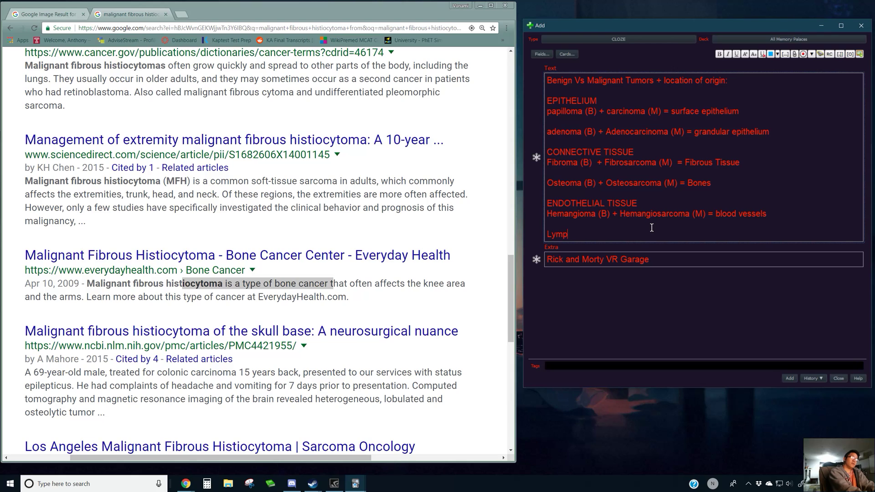
{"action": "key", "text": "BackSpace"}
{"action": "type", "text": "phoma"}
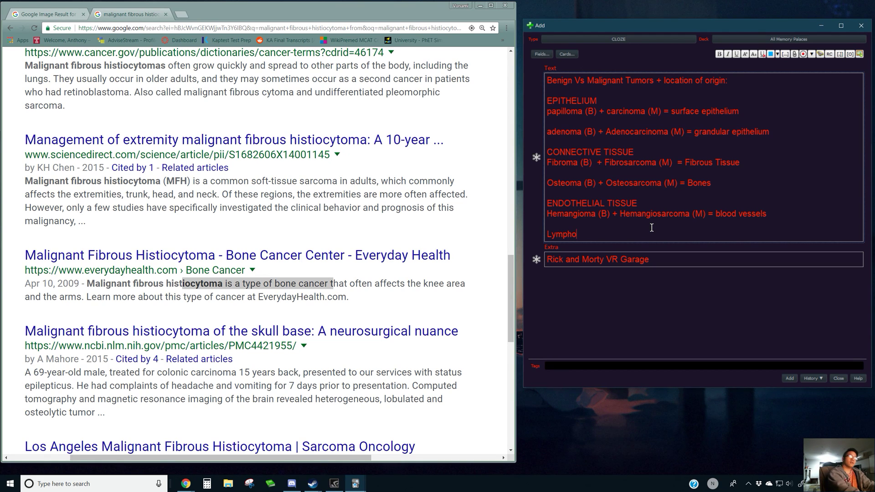
{"action": "key", "text": "BackSpace"}
{"action": "key", "text": "BackSpace"}
{"action": "key", "text": "BackSpace"}
{"action": "key", "text": "BackSpace"}
{"action": "type", "text": "hangioma"}
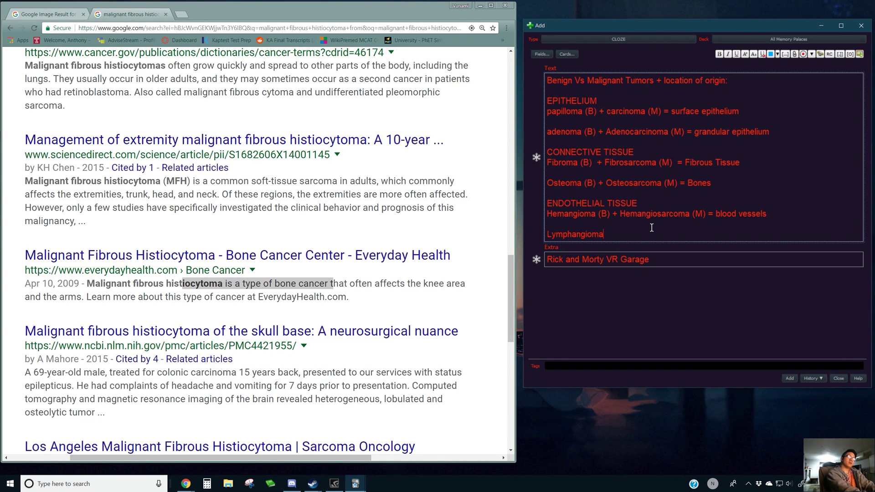
Continue the lymphangioma item with "(B) + Lymphangiosarcoma (M) =".
{"action": "type", "text": " (B) + Lymphan"}
{"action": "type", "text": "sarcoma"}
{"action": "key", "text": "BackSpace"}
{"action": "key", "text": "BackSpace"}
{"action": "key", "text": "BackSpace"}
{"action": "key", "text": "BackSpace"}
{"action": "key", "text": "BackSpace"}
{"action": "key", "text": "BackSpace"}
{"action": "key", "text": "BackSpace"}
{"action": "type", "text": "giosarcoma (M) = "}
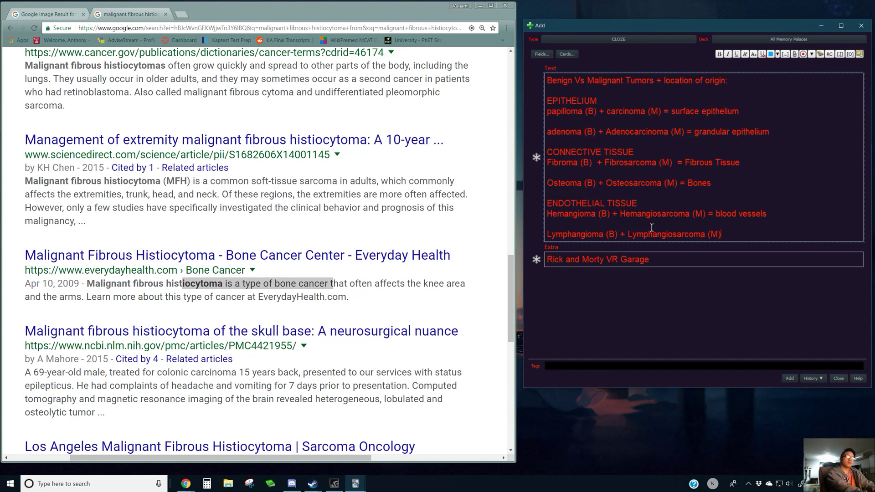
Complete the lymphangioma item with "Lymph vessels" as its location of origin.
{"action": "type", "text": "Lympathi"}
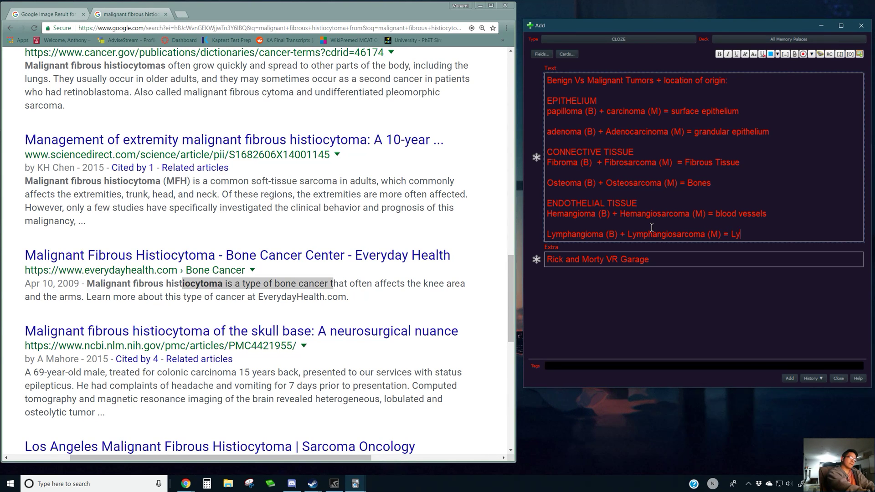
{"action": "key", "text": "BackSpace"}
{"action": "key", "text": "BackSpace"}
{"action": "key", "text": "BackSpace"}
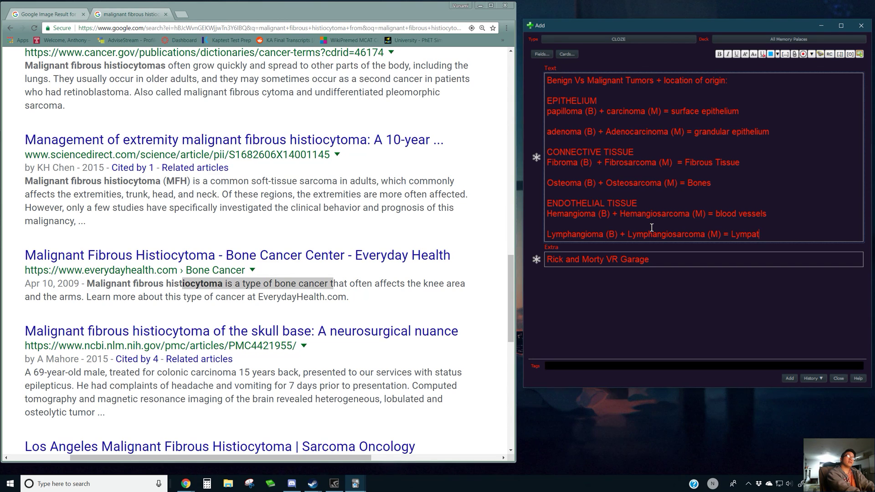
{"action": "key", "text": "BackSpace"}
{"action": "type", "text": "h vessels"}
Wrap everything from the "EPITHELIUM" heading through the lymphangioma item in one c1 cloze deletion and add the card to the deck.
{"action": "left_click_drag", "start_coordinate": [803, 236], "coordinate": [547, 101]}
{"action": "key", "text": "ctrl+shift+c"}
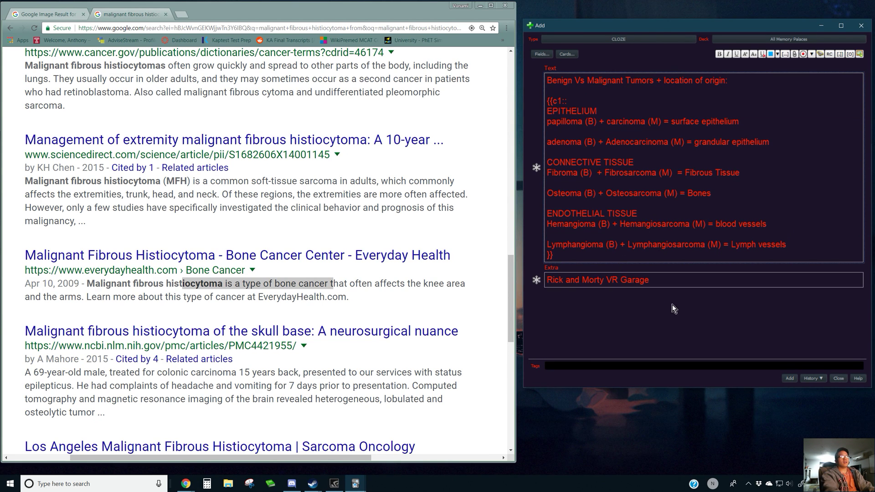
{"action": "left_click", "coordinate": [790, 379]}
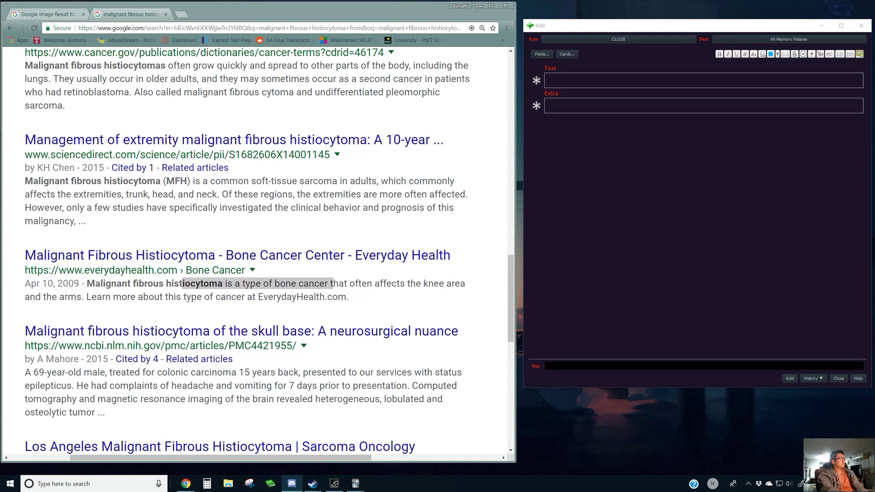
{"action": "left_click", "coordinate": [618, 82]}
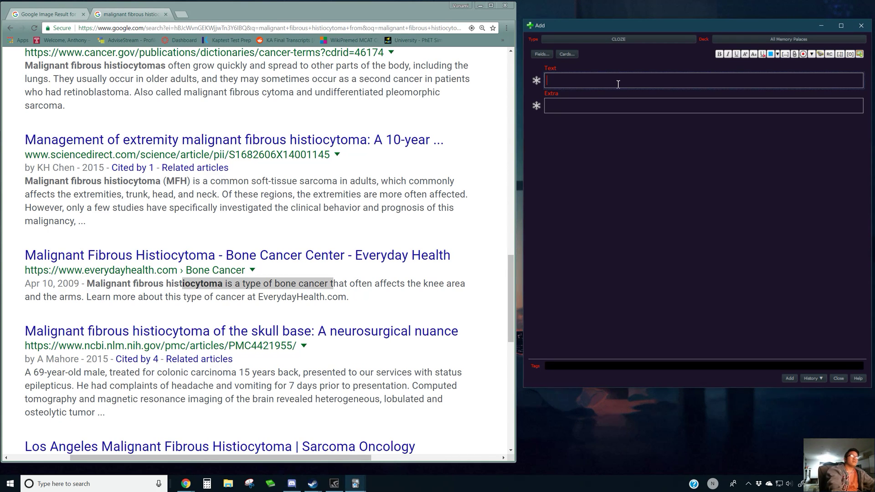
{"action": "type", "text": "Van Goh"}
{"action": "key", "text": "BackSpace"}
{"action": "key", "text": "BackSpace"}
{"action": "key", "text": "BackSpace"}
{"action": "key", "text": "BackSpace"}
{"action": "key", "text": "BackSpace"}
{"action": "key", "text": "BackSpace"}
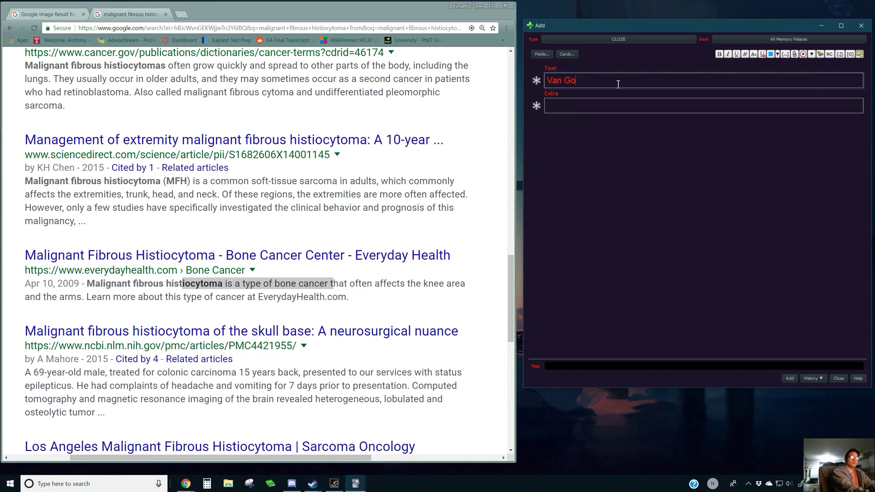
{"action": "key", "text": "BackSpace"}
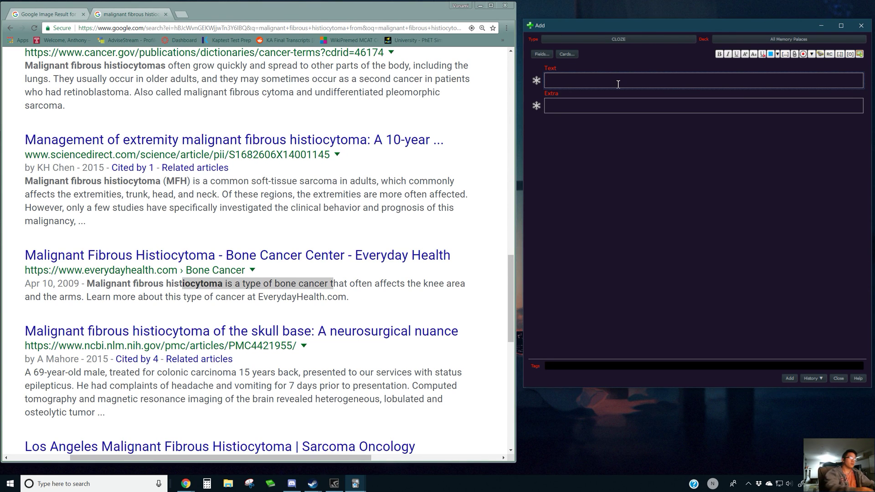
Title the new card "3 types of Somites" and enter "Scleroderm" as the first list item, separated by a blank line.
{"action": "type", "text": "3 types of Somites"}
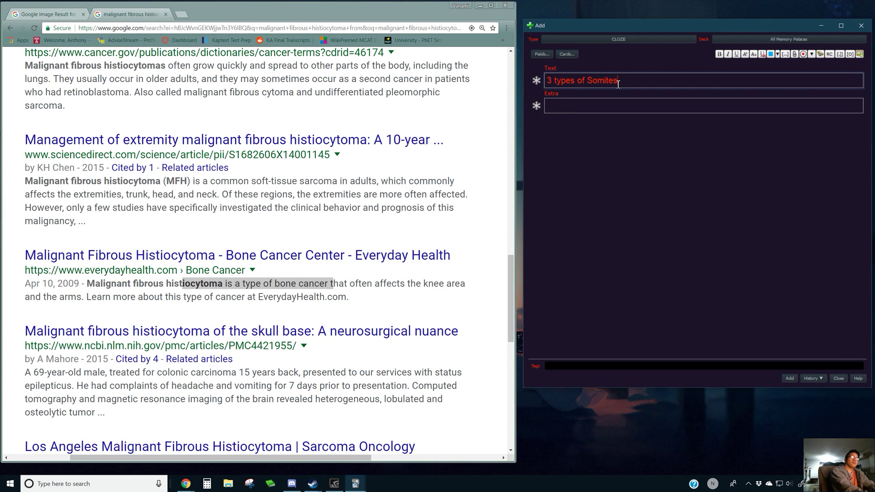
{"action": "key", "text": "Return"}
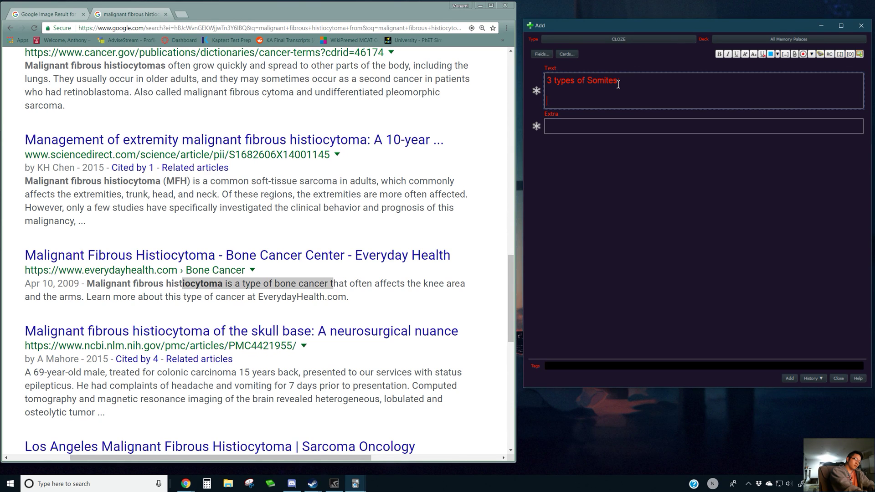
{"action": "key", "text": "Return"}
{"action": "key", "text": "Return"}
{"action": "type", "text": "Scleroderm"}
{"action": "key", "text": "Return"}
{"action": "key", "text": "Return"}
{"action": "key", "text": "Up"}
{"action": "key", "text": "Up"}
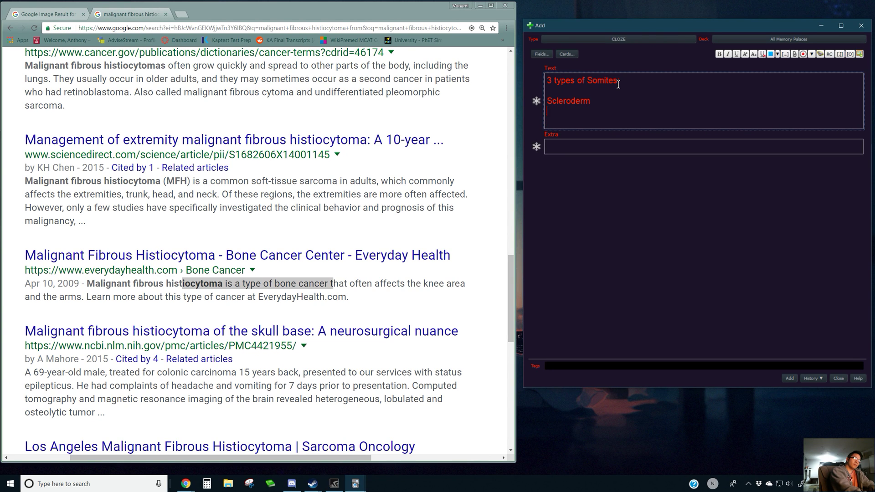
{"action": "key", "text": "Return"}
{"action": "key", "text": "Return"}
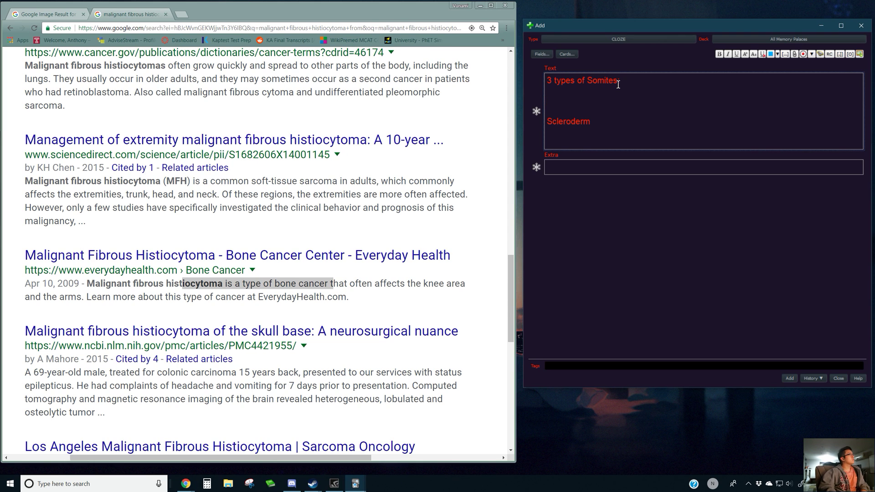
{"action": "key", "text": "BackSpace"}
{"action": "key", "text": "BackSpace"}
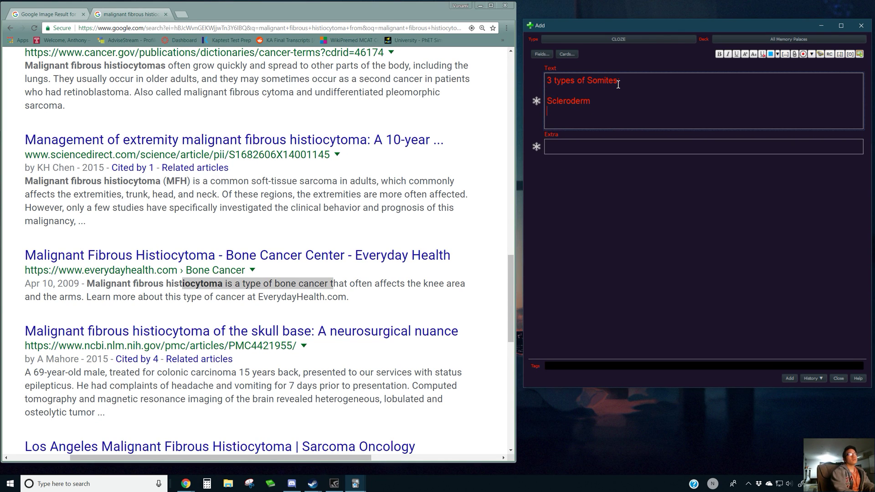
Add "Dermatone" as the second somite type, separated from the first item by a blank line.
{"action": "key", "text": "Return"}
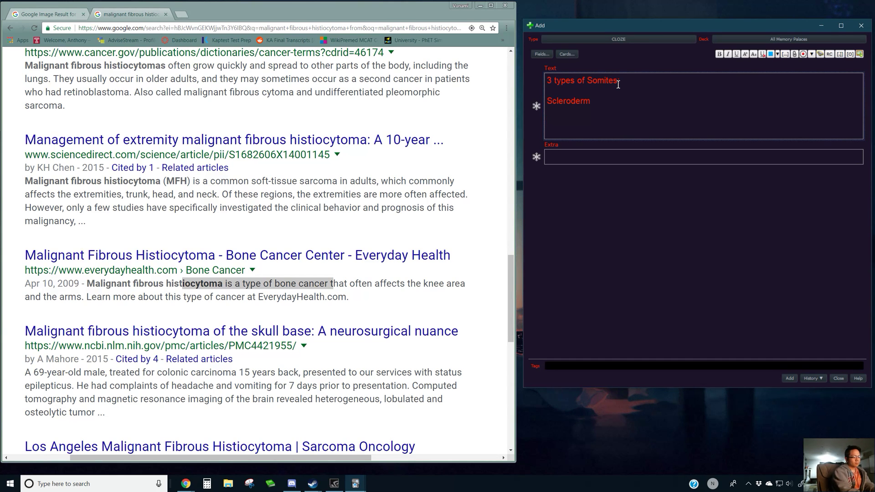
{"action": "type", "text": "Derma"}
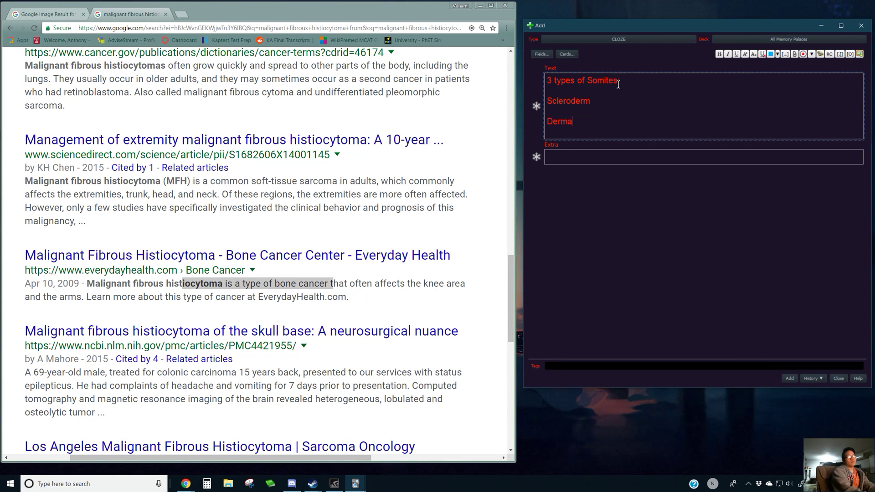
{"action": "type", "text": "tone"}
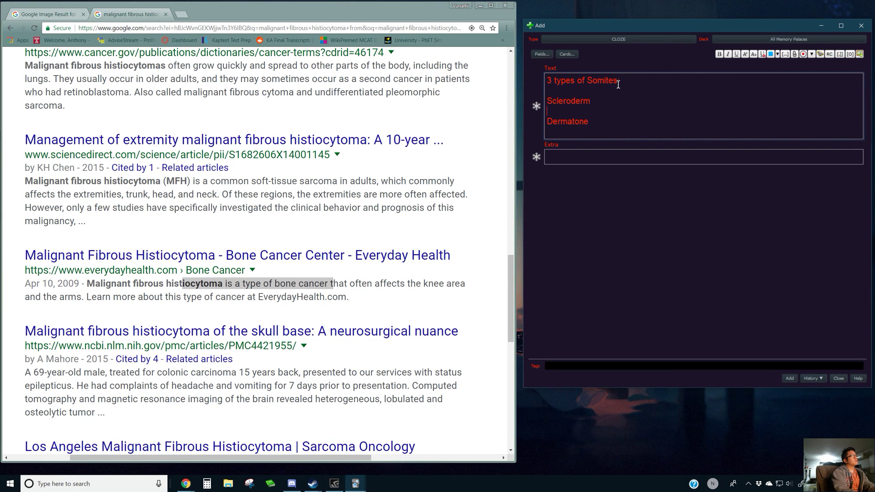
Correct the first somite type to "Sclerotome".
{"action": "key", "text": "BackSpace"}
{"action": "key", "text": "BackSpace"}
{"action": "key", "text": "BackSpace"}
{"action": "key", "text": "BackSpace"}
{"action": "type", "text": "tom"}
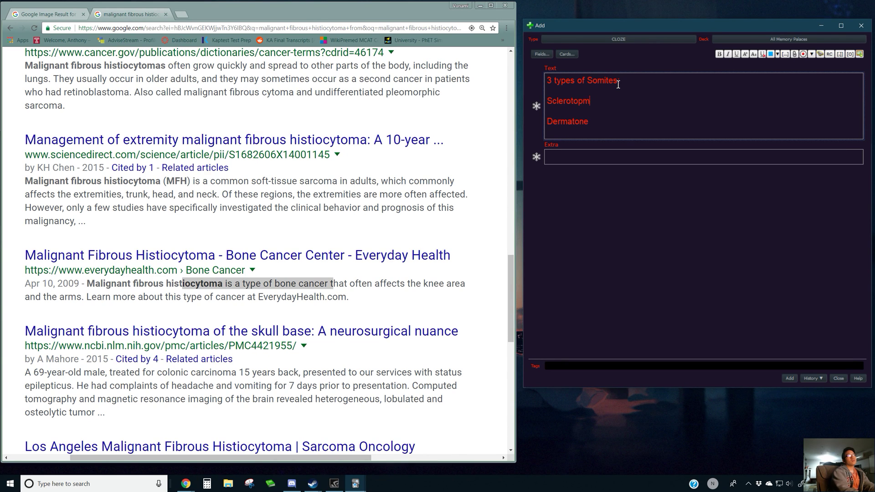
{"action": "type", "text": "e"}
Add "Myotome" as the third somite type below "Dermatone".
{"action": "key", "text": "Down"}
{"action": "key", "text": "Return"}
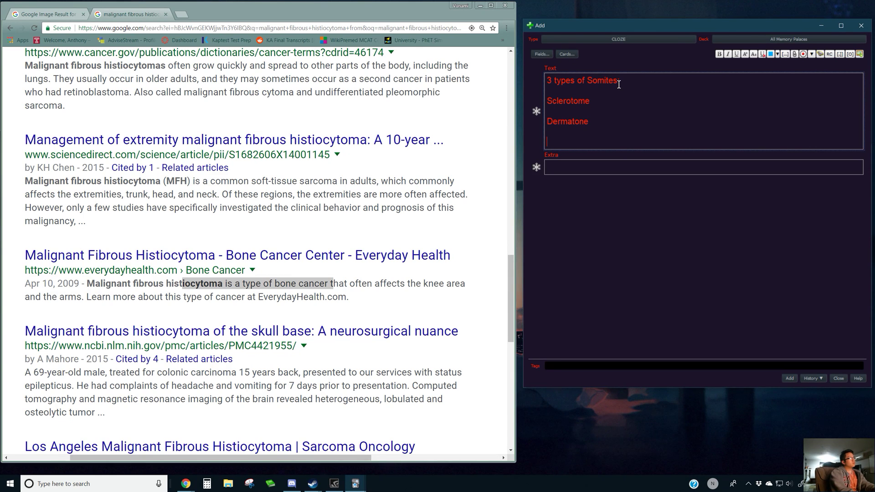
{"action": "type", "text": "Myotome"}
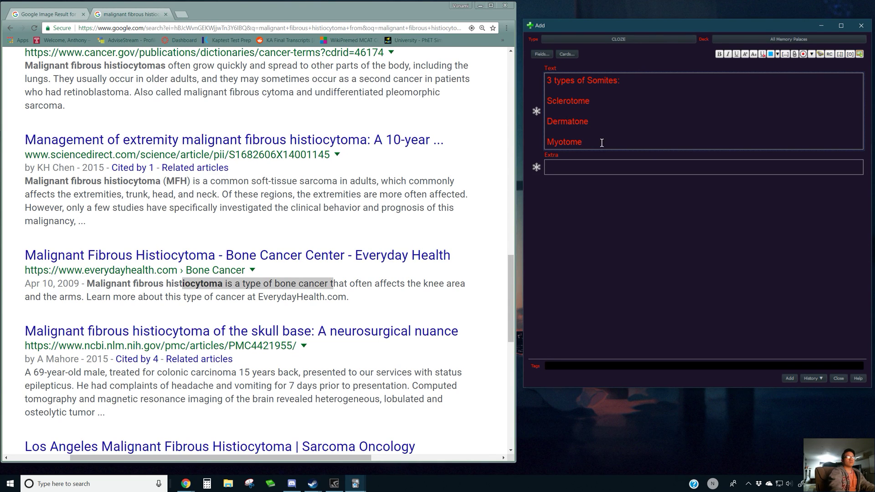
Wrap the three somite types in one c1 cloze deletion and add the card to the deck.
{"action": "left_click_drag", "start_coordinate": [602, 142], "coordinate": [536, 99]}
{"action": "key", "text": "ctrl+shift+c"}
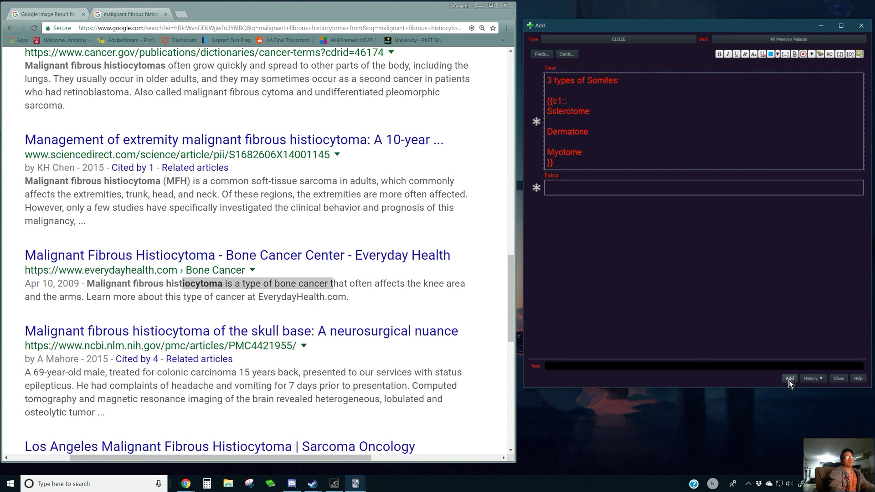
{"action": "left_click", "coordinate": [696, 329]}
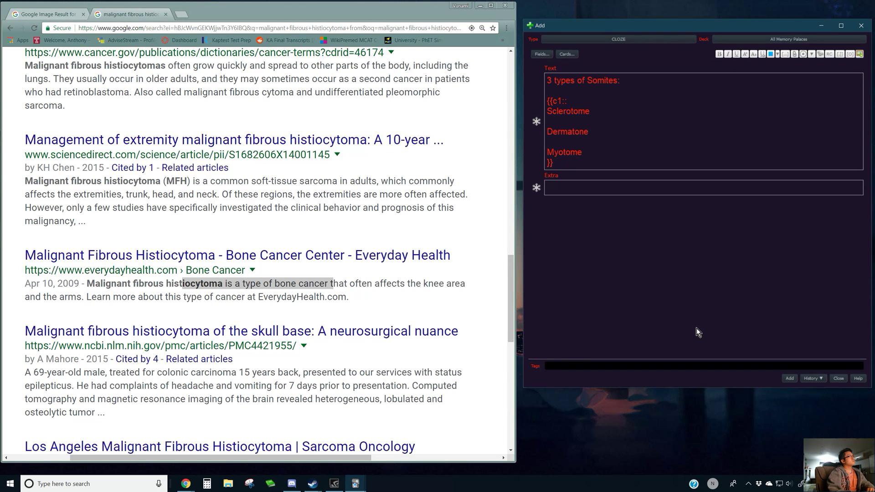
{"action": "left_click", "coordinate": [792, 381]}
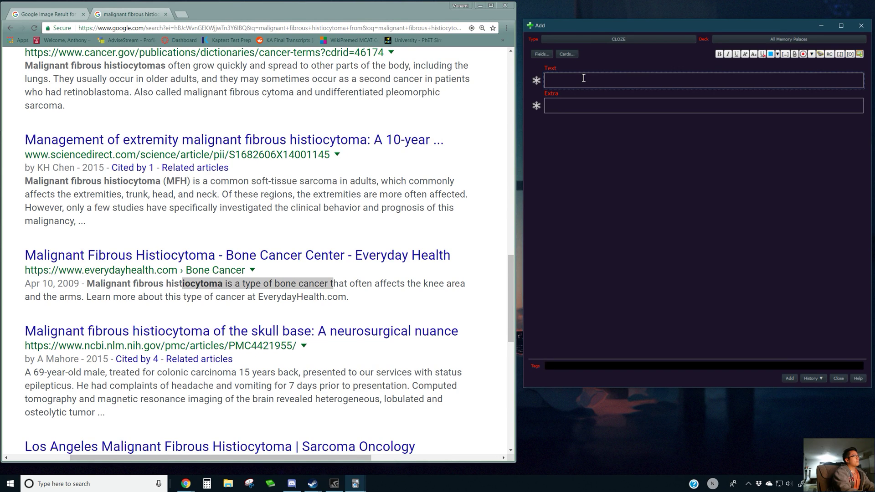
Start a new card with the title "5 Epidermal Strata" in the text field.
{"action": "type", "text": "Epidermal"}
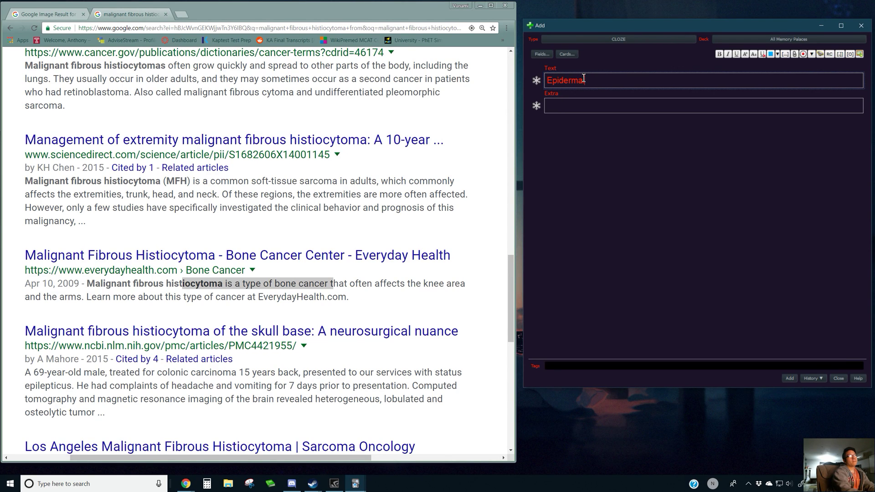
{"action": "type", "text": " Strata"}
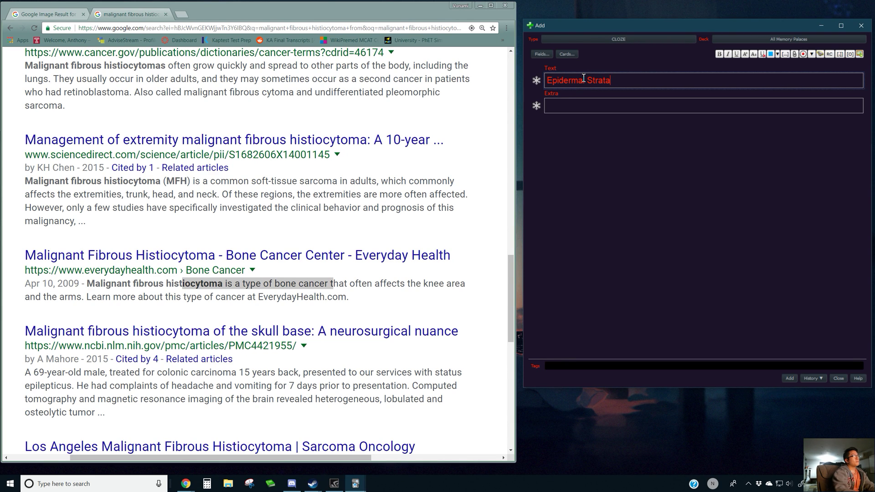
{"action": "key", "text": "Home"}
{"action": "type", "text": "5"}
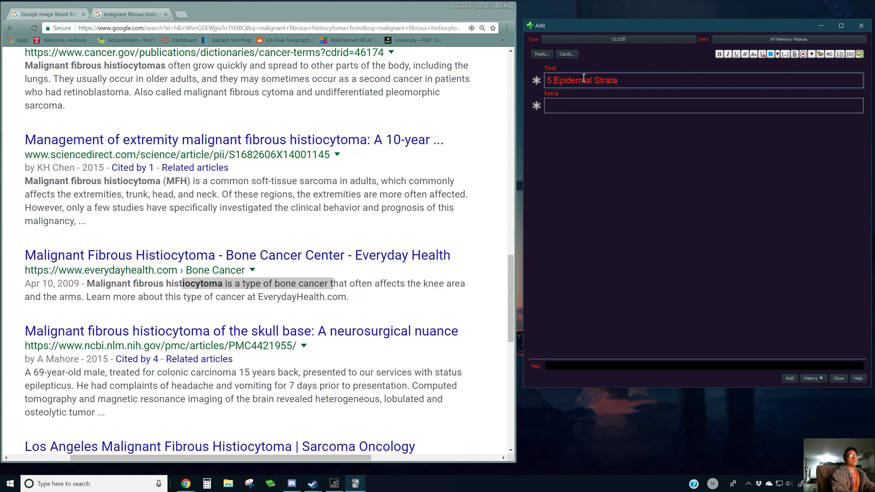
Extend the card title with "from Outer to Inner + Description:".
{"action": "key", "text": "Right"}
{"action": "key", "text": "Right"}
{"action": "key", "text": "Right"}
{"action": "key", "text": "Right"}
{"action": "key", "text": "Right"}
{"action": "key", "text": "Right"}
{"action": "key", "text": "Right"}
{"action": "key", "text": "Right"}
{"action": "key", "text": "Right"}
{"action": "key", "text": "Right"}
{"action": "key", "text": "Right"}
{"action": "key", "text": "Right"}
{"action": "key", "text": "Right"}
{"action": "key", "text": "Right"}
{"action": "key", "text": "Right"}
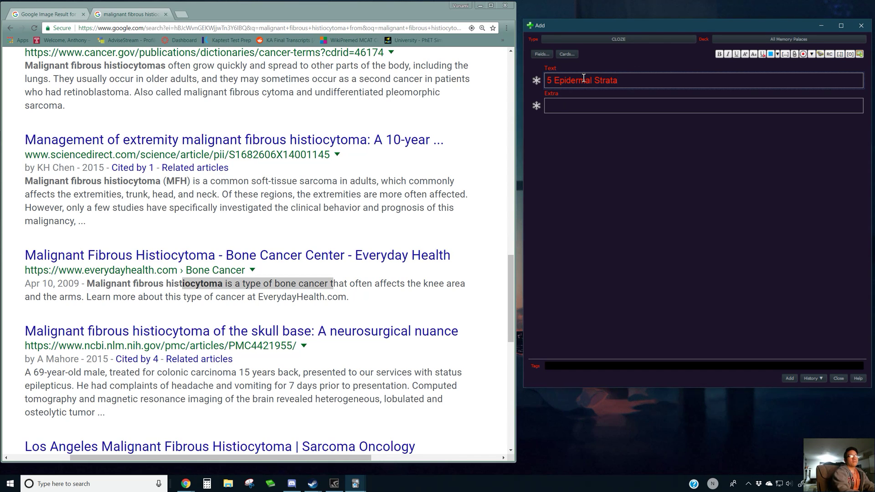
{"action": "type", "text": "from Out"}
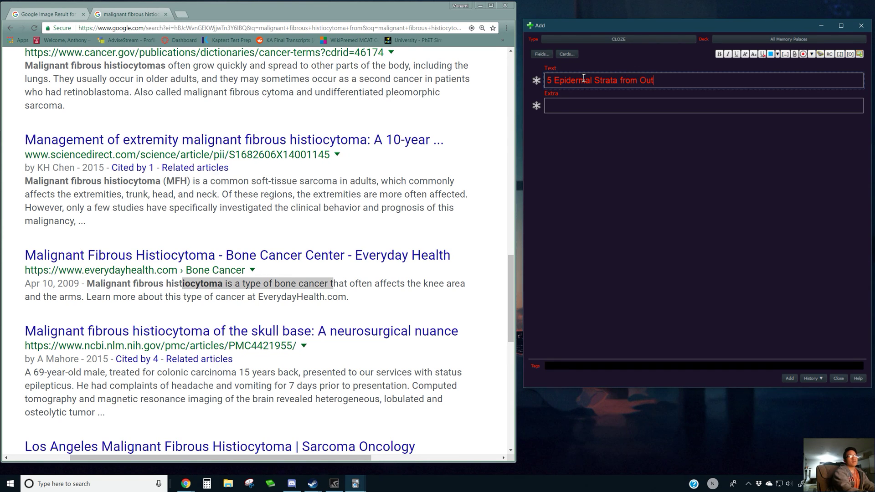
{"action": "type", "text": "er to Inner "}
{"action": "type", "text": "+ Description f"}
{"action": "type", "text": "o"}
{"action": "key", "text": "BackSpace"}
{"action": "key", "text": "BackSpace"}
{"action": "type", "text": ":"}
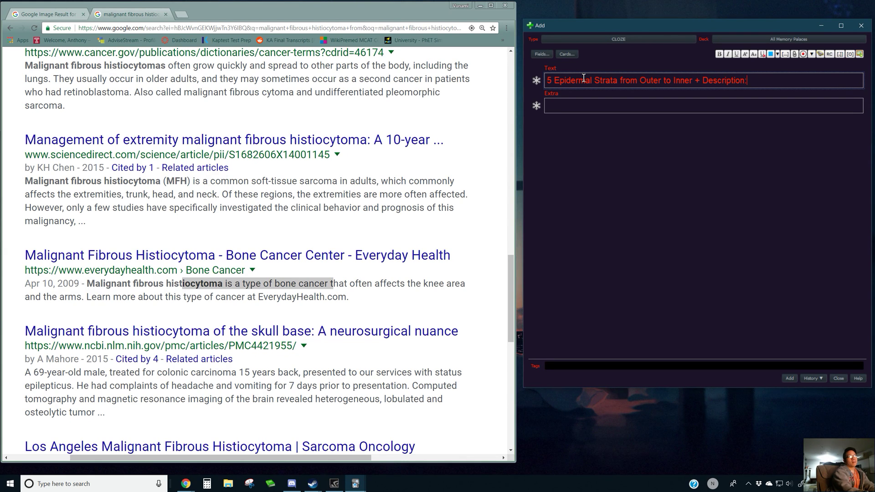
List "Stratum Corneum" and "Stratum Lucidum" below the title, each separated by a blank line.
{"action": "key", "text": "Return"}
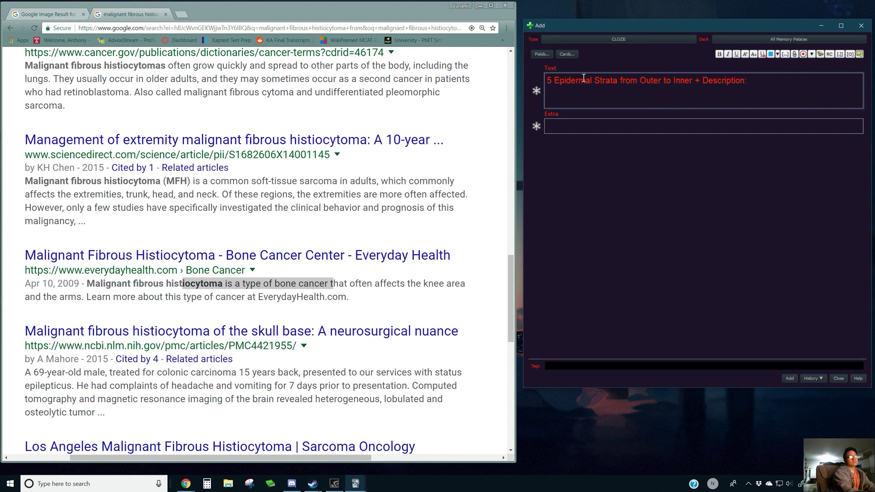
{"action": "type", "text": "Stratum Corneum"}
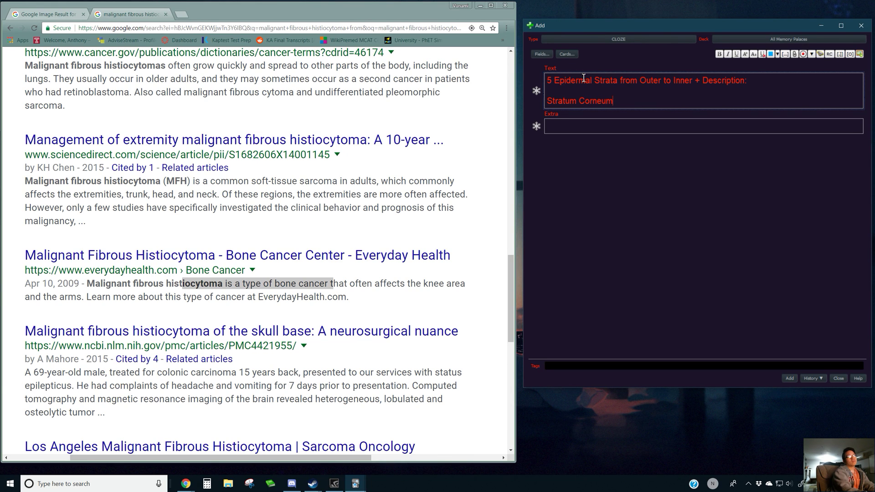
{"action": "key", "text": "Return"}
{"action": "key", "text": "Return"}
{"action": "type", "text": "Stratum"}
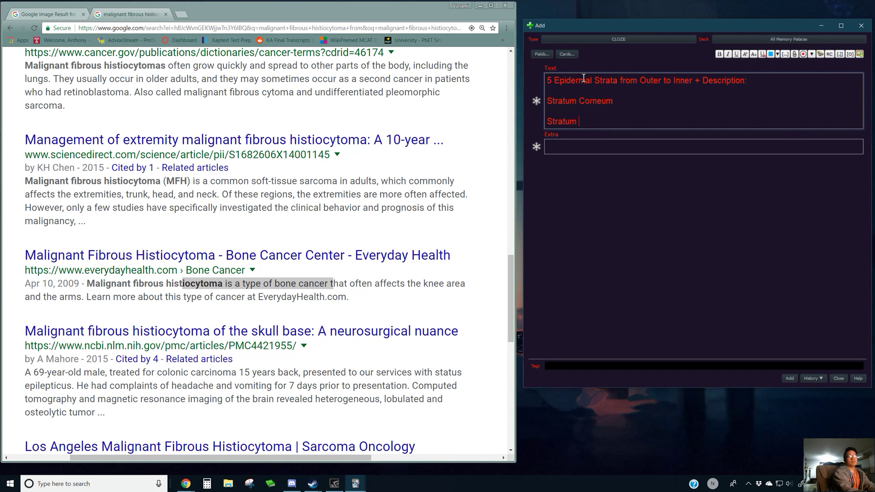
{"action": "type", "text": " Lucidum"}
Add "Stratum Granulosum" as the third layer in the list.
{"action": "key", "text": "Return"}
{"action": "key", "text": "Return"}
{"action": "type", "text": "Stratum "}
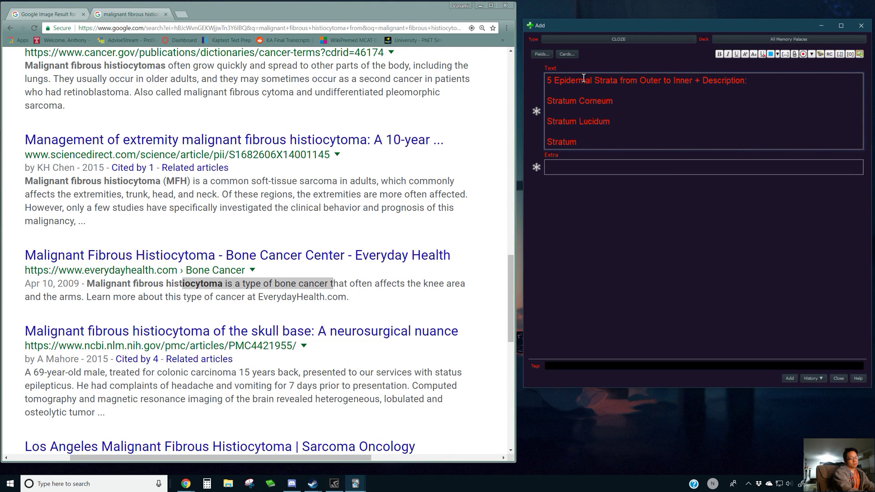
{"action": "type", "text": "Granul"}
{"action": "type", "text": "osum"}
{"action": "key", "text": "Return"}
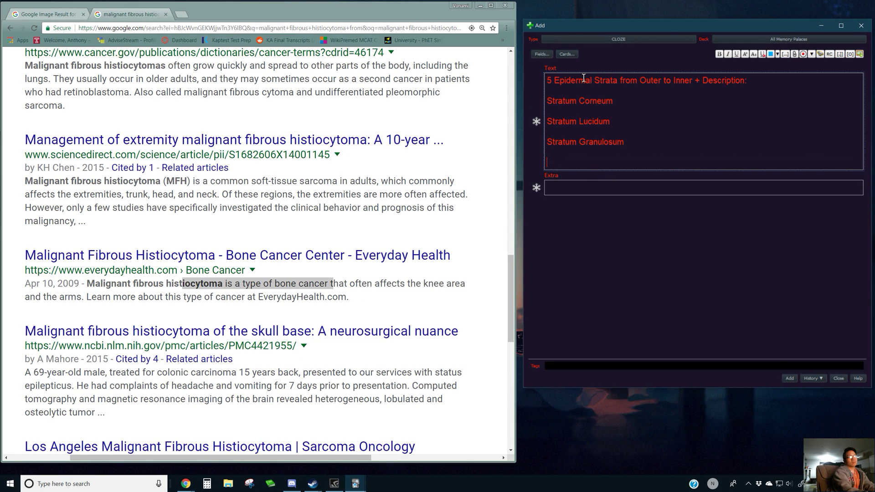
Add "Stratum Spinosum" and "Stratum Basale" as the last two layers in the list.
{"action": "type", "text": "Stratum Spinosum"}
{"action": "key", "text": "Return"}
{"action": "type", "text": "Stratum "}
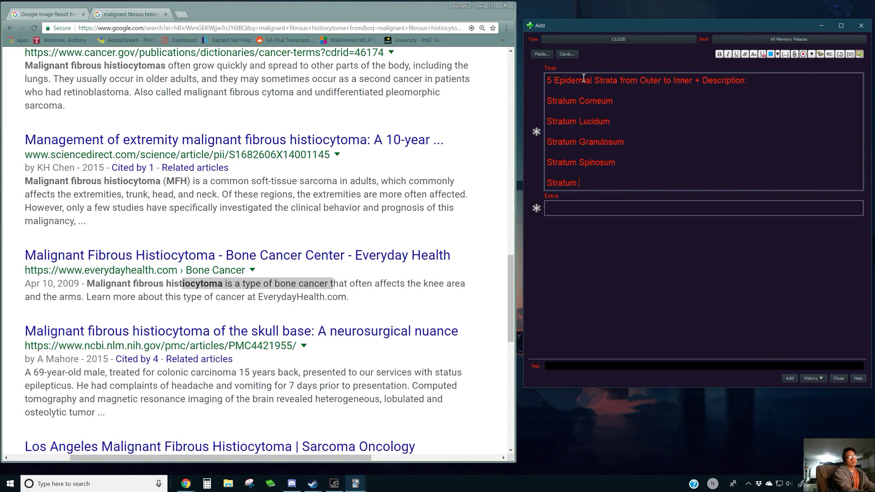
{"action": "type", "text": "Basale"}
{"action": "key", "text": "Return"}
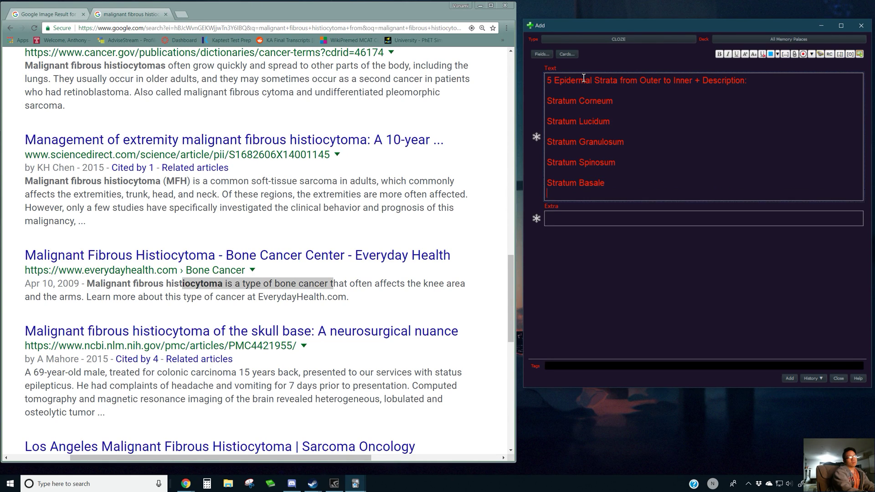
{"action": "key", "text": "BackSpace"}
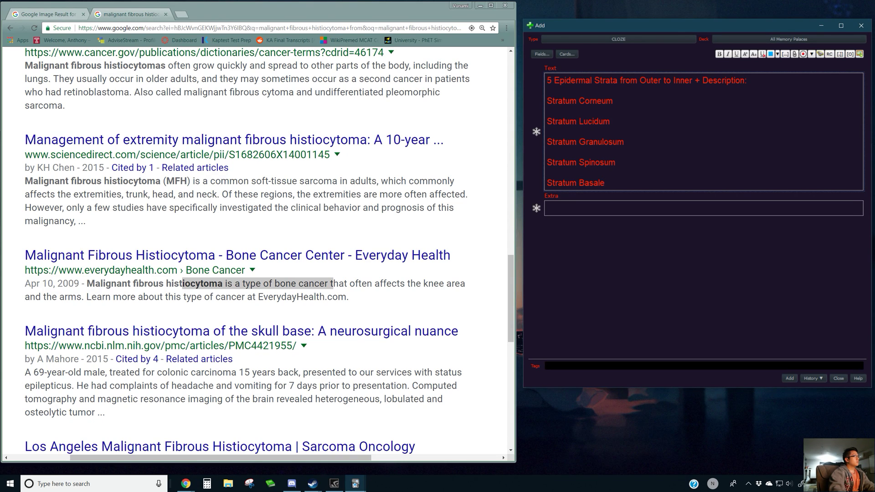
Append a colon to each of the five stratum names, from Stratum Corneum through Stratum Basale.
{"action": "left_click", "coordinate": [658, 105]}
{"action": "type", "text": ":"}
{"action": "key", "text": "Down"}
{"action": "key", "text": "Down"}
{"action": "type", "text": ":"}
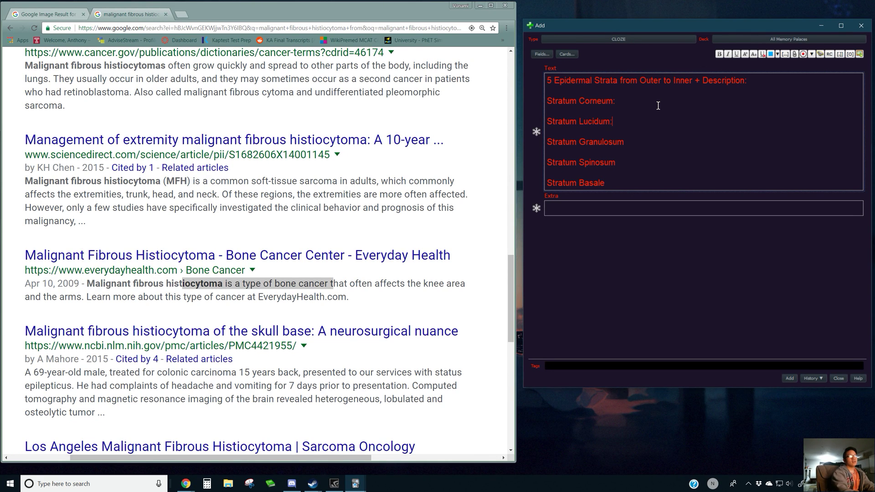
{"action": "key", "text": "Down"}
{"action": "key", "text": "Down"}
{"action": "key", "text": "End"}
{"action": "type", "text": ":"}
{"action": "key", "text": "Down"}
{"action": "key", "text": "Down"}
{"action": "type", "text": ":"}
{"action": "key", "text": "Down"}
{"action": "key", "text": "Down"}
{"action": "type", "text": ":"}
Describe Stratum Corneum as "Outer surface" and Stratum Lucidum as "Soles of feet and palms (thick)".
{"action": "left_click", "coordinate": [690, 101]}
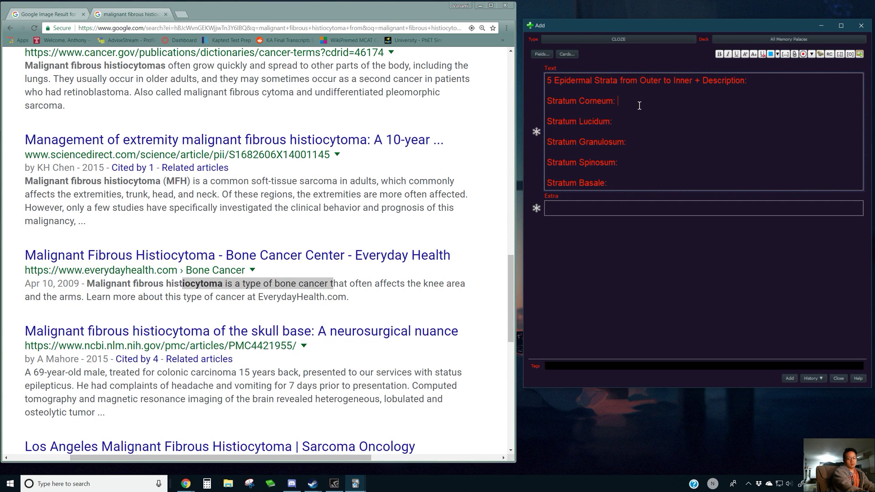
{"action": "type", "text": "Outer surface"}
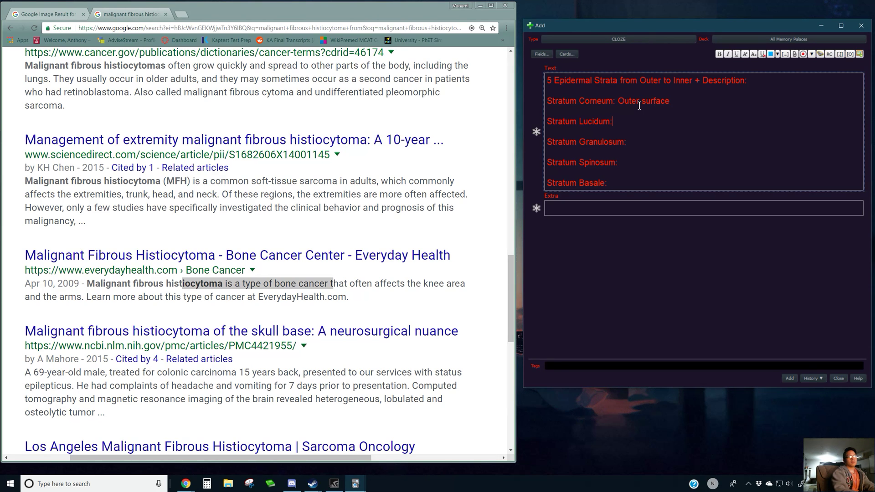
{"action": "key", "text": "Down"}
{"action": "type", "text": "So"}
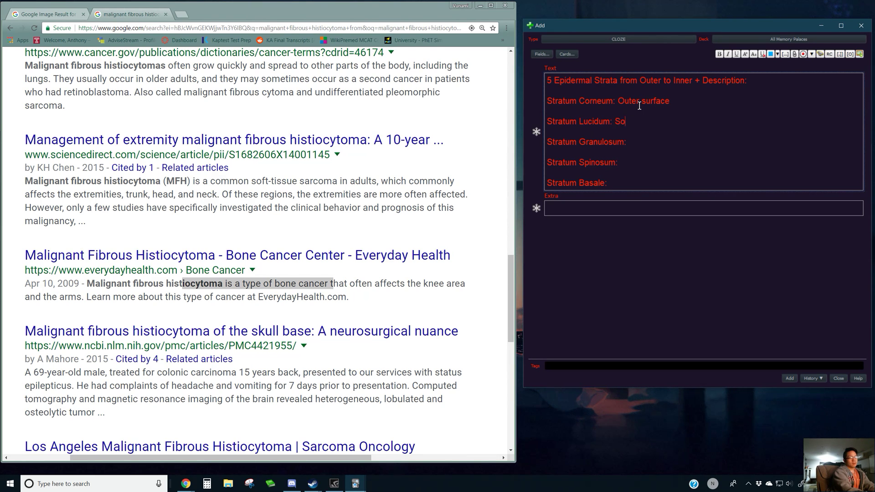
{"action": "type", "text": "les of feet and palms"}
{"action": "type", "text": "(thick)"}
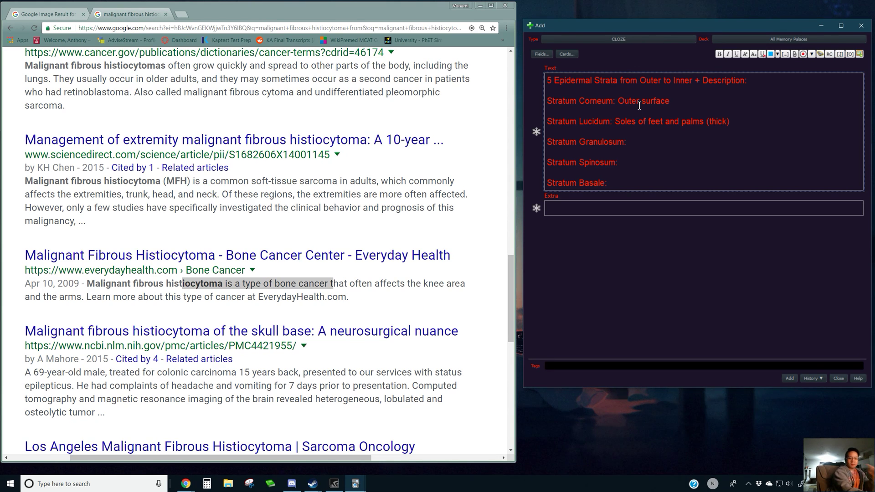
Enter "(thick)" after Stratum Granulosum and change the bracketed note on the Stratum Lucidum line to "eleidin".
{"action": "type", "text": "(thick)"}
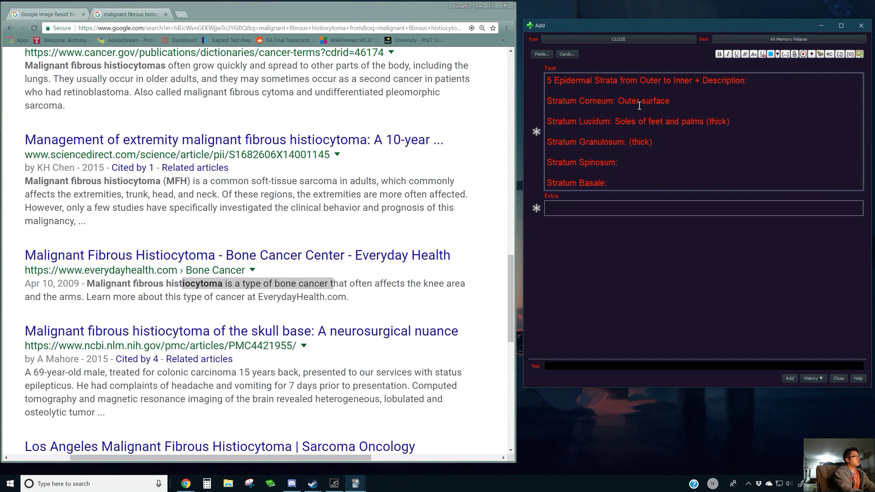
{"action": "left_click", "coordinate": [728, 122]}
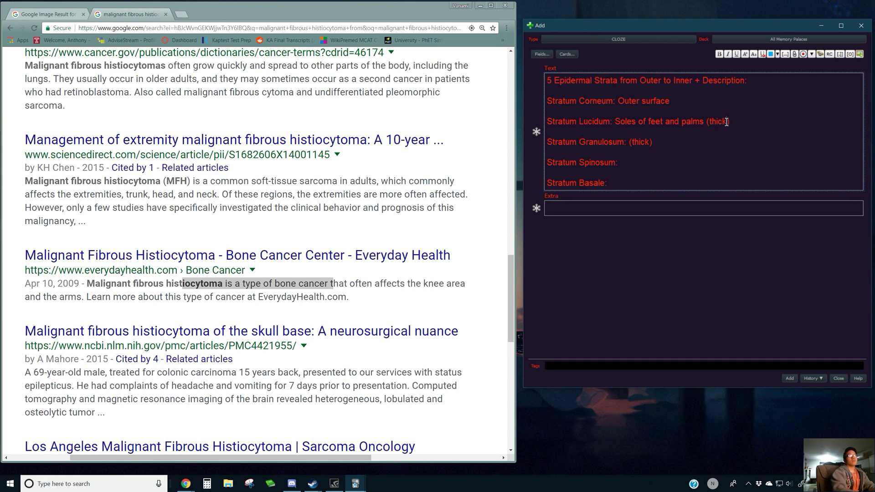
{"action": "key", "text": "BackSpace"}
{"action": "key", "text": "BackSpace"}
{"action": "key", "text": "BackSpace"}
{"action": "key", "text": "BackSpace"}
{"action": "key", "text": "BackSpace"}
{"action": "type", "text": "eleidin"}
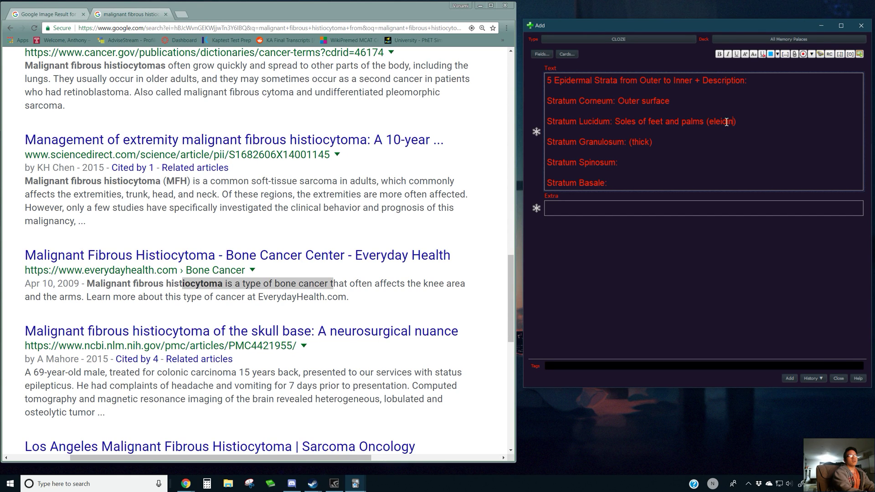
Replace the Stratum Granulosum description with "water protection + thickness".
{"action": "key", "text": "Down"}
{"action": "key", "text": "Down"}
{"action": "key", "text": "BackSpace"}
{"action": "key", "text": "BackSpace"}
{"action": "key", "text": "BackSpace"}
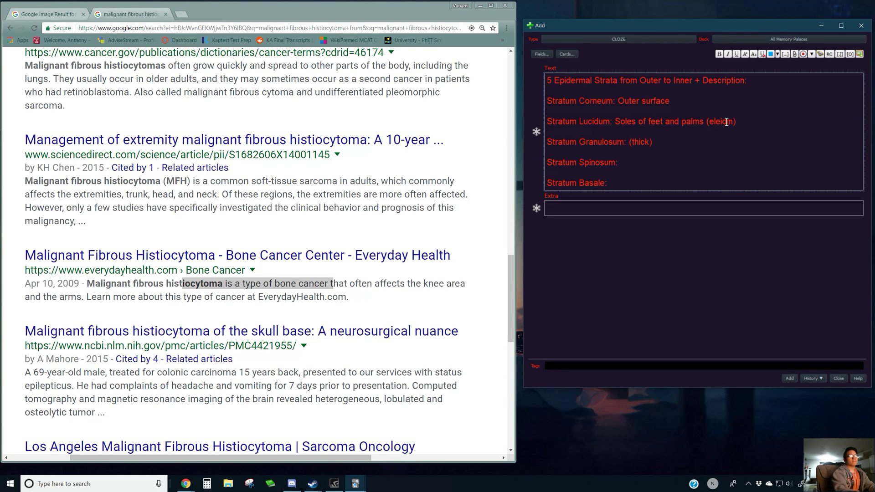
{"action": "key", "text": "BackSpace"}
{"action": "key", "text": "BackSpace"}
{"action": "key", "text": "BackSpace"}
{"action": "key", "text": "BackSpace"}
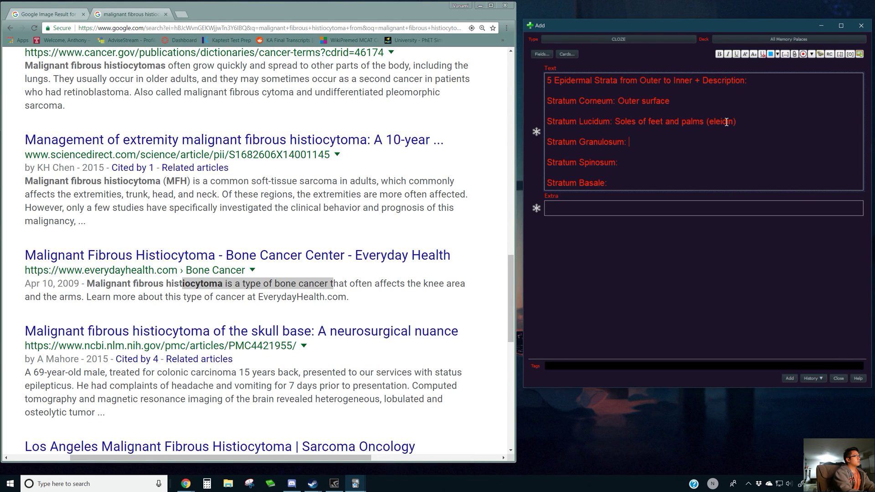
{"action": "type", "text": "water protection"}
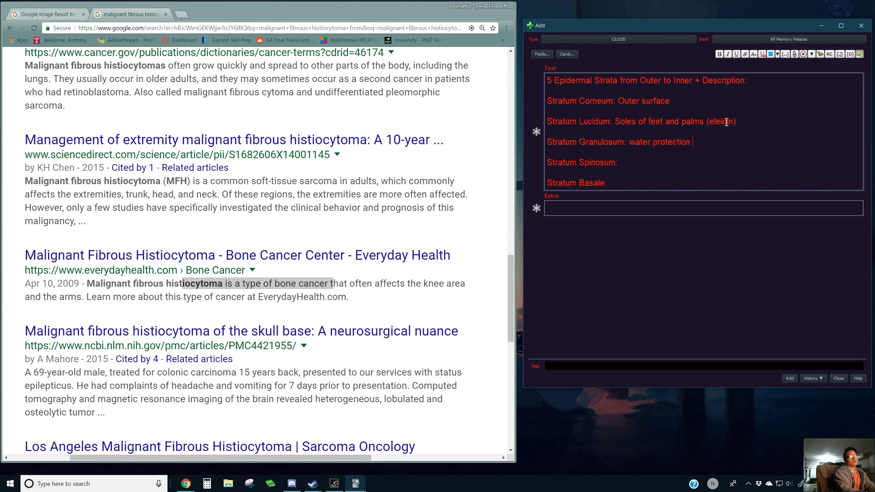
{"action": "type", "text": " + thickness"}
Describe Stratum Spinosum as "immune cells fighting infection, specialized keratinocytes".
{"action": "key", "text": "Down"}
{"action": "key", "text": "Down"}
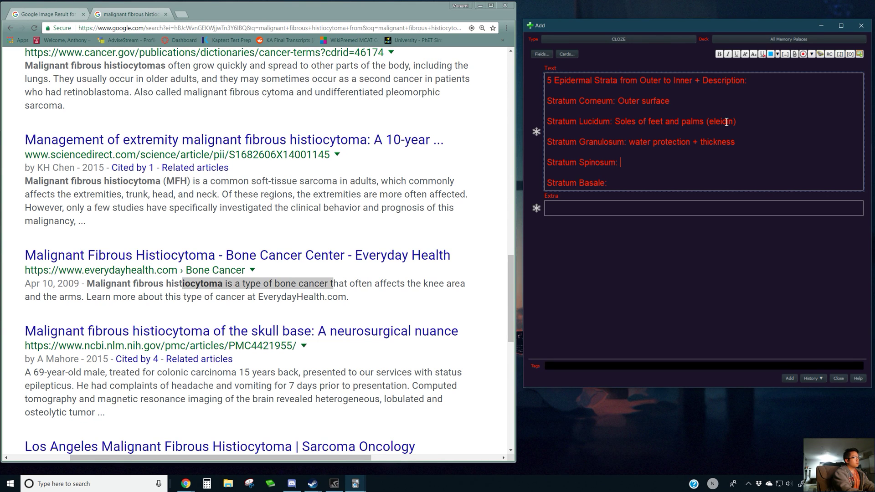
{"action": "type", "text": "immune"}
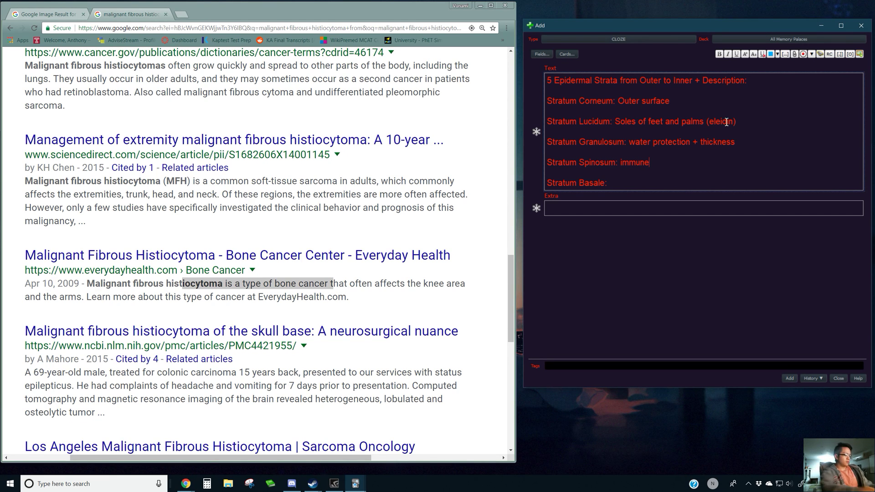
{"action": "type", "text": "cells fight"}
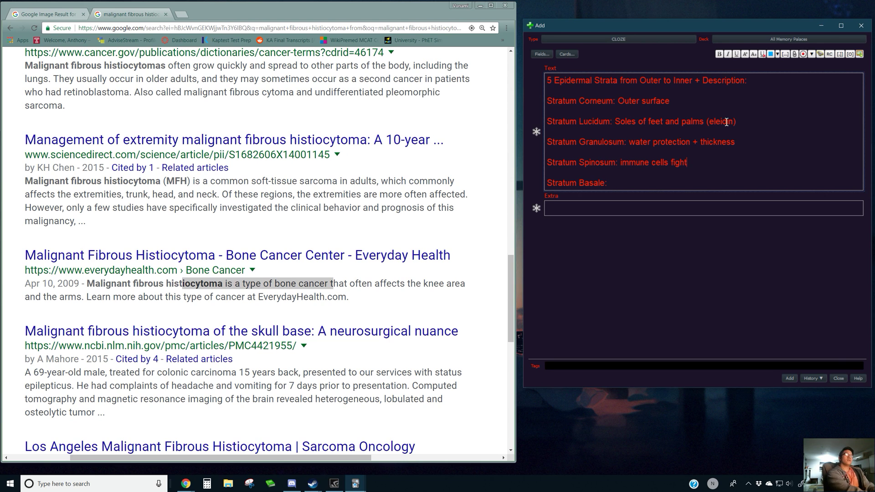
{"action": "type", "text": "ing infection"}
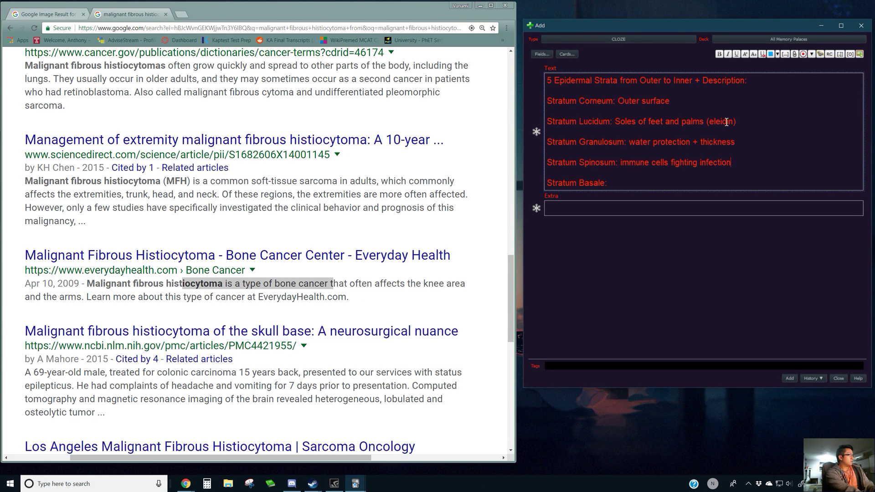
{"action": "type", "text": ","}
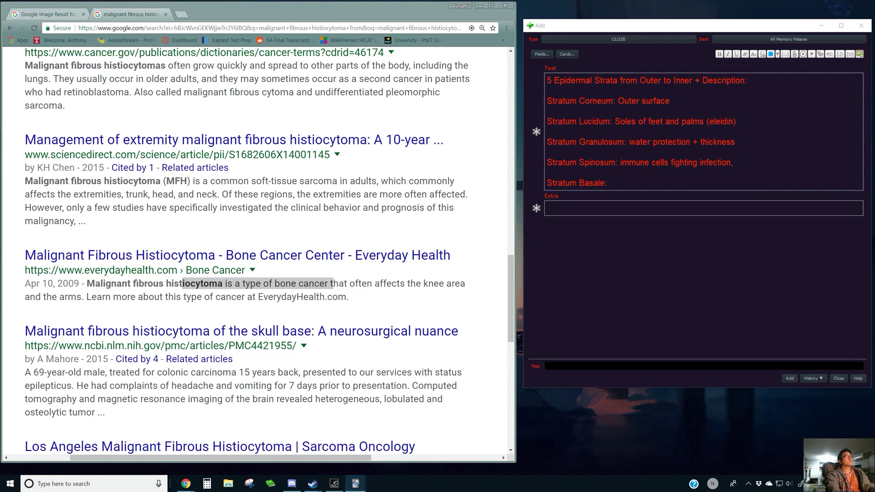
{"action": "key", "text": "alt+Tab"}
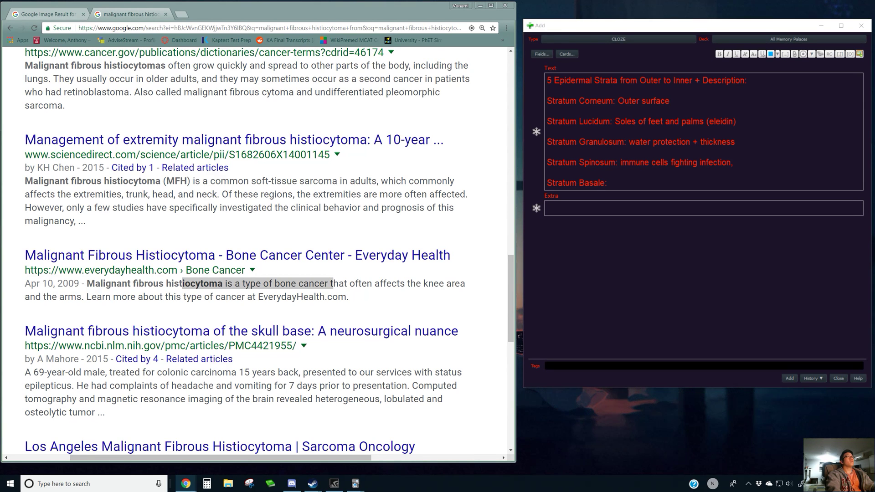
{"action": "left_click", "coordinate": [674, 182]}
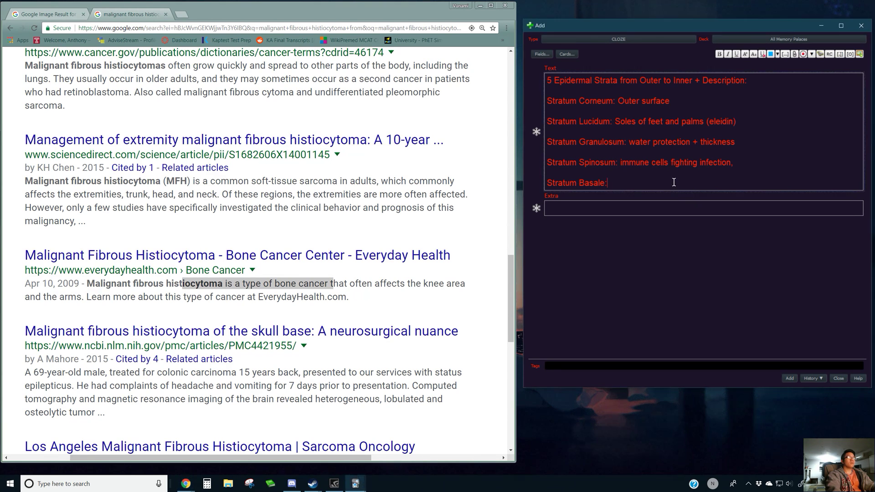
{"action": "left_click", "coordinate": [770, 154]}
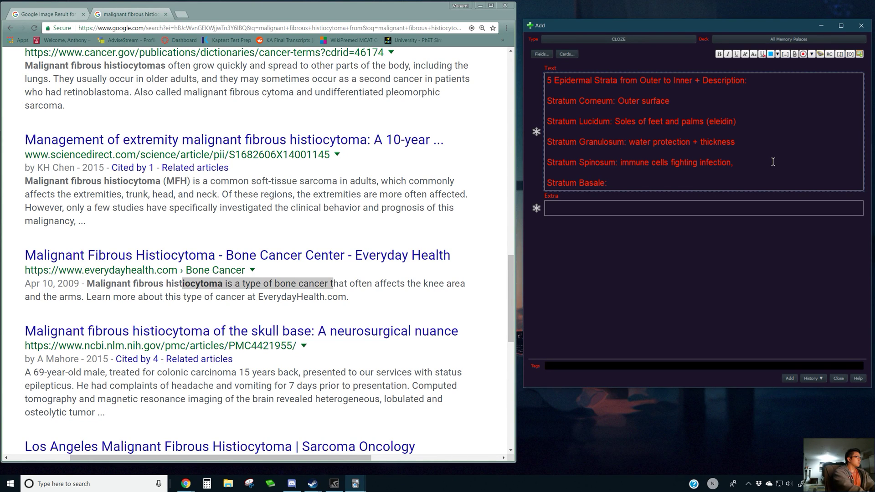
{"action": "type", "text": "speci"}
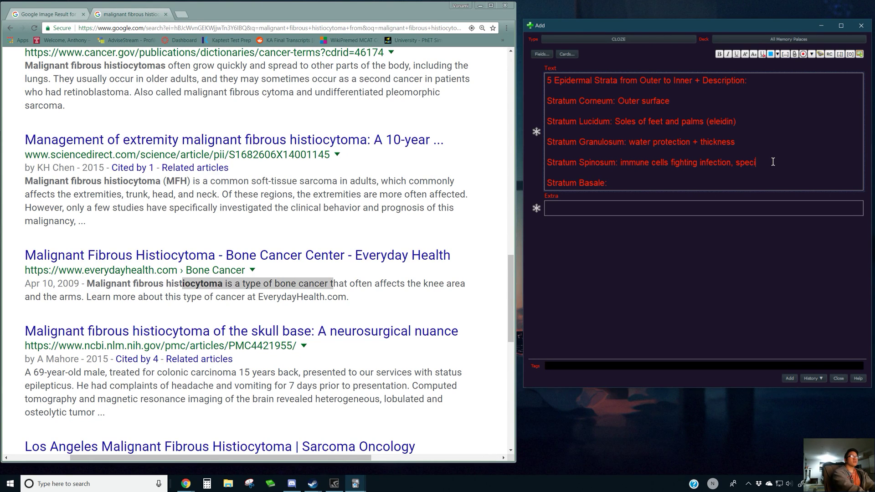
{"action": "type", "text": "alized keratinocytes"}
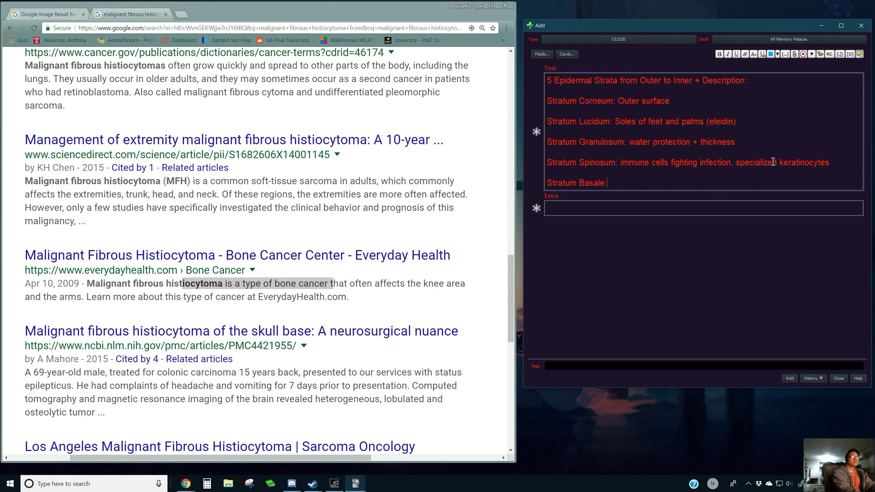
Describe Stratum Basale as "mitosis and melanin activity" and wrap all five stratum lines in one c1 cloze deletion.
{"action": "type", "text": "mito"}
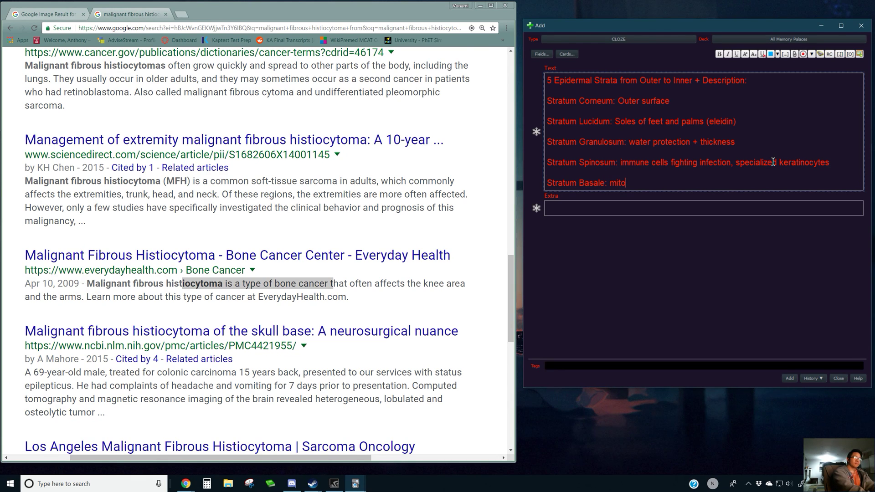
{"action": "type", "text": "sis and me"}
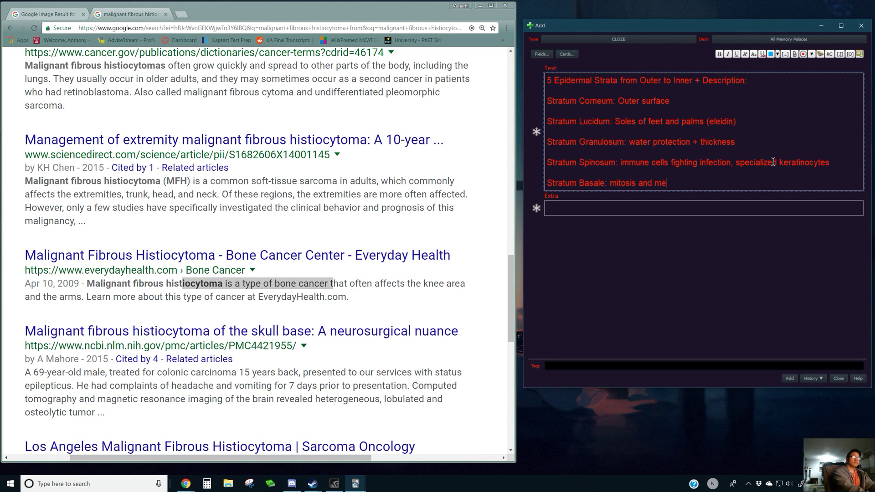
{"action": "type", "text": "lanin activity"}
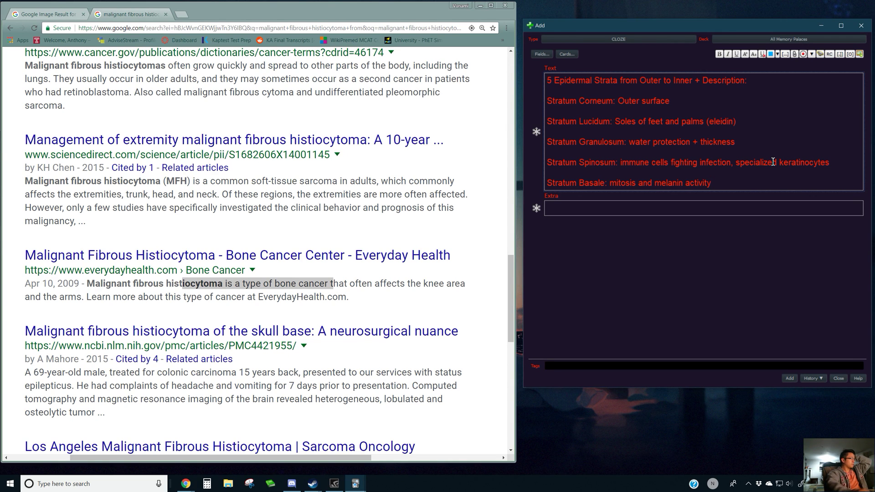
{"action": "left_click_drag", "start_coordinate": [728, 184], "coordinate": [546, 99]}
{"action": "key", "text": "ctrl+shift+c"}
Enter "Futurama VR" in the Extra field and add the epidermal strata note to the deck.
{"action": "left_click", "coordinate": [602, 227]}
{"action": "type", "text": "Futurama"}
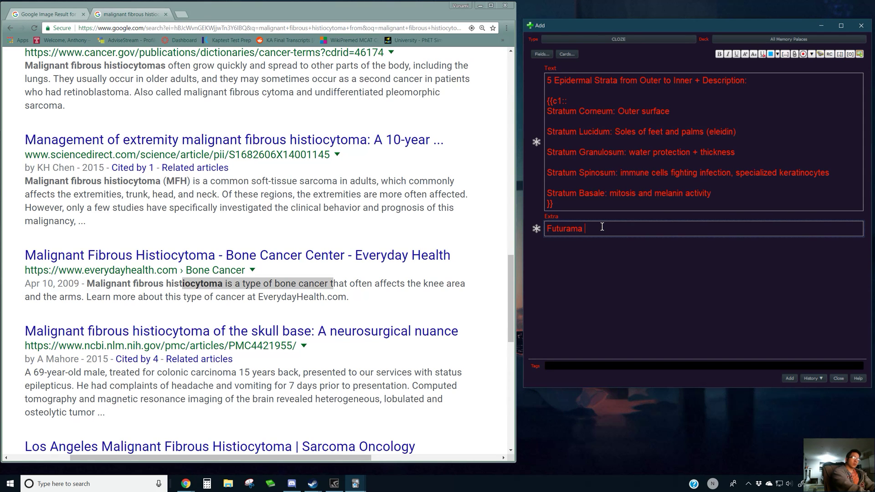
{"action": "type", "text": " VR"}
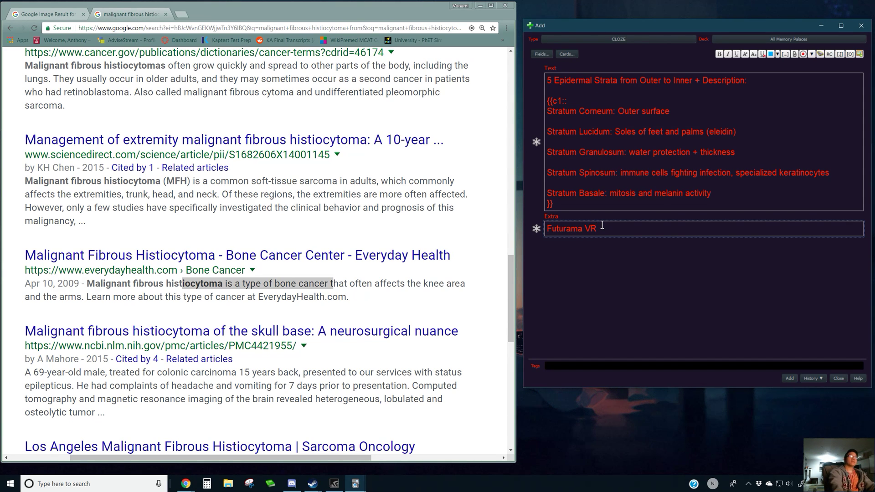
{"action": "left_click", "coordinate": [789, 380]}
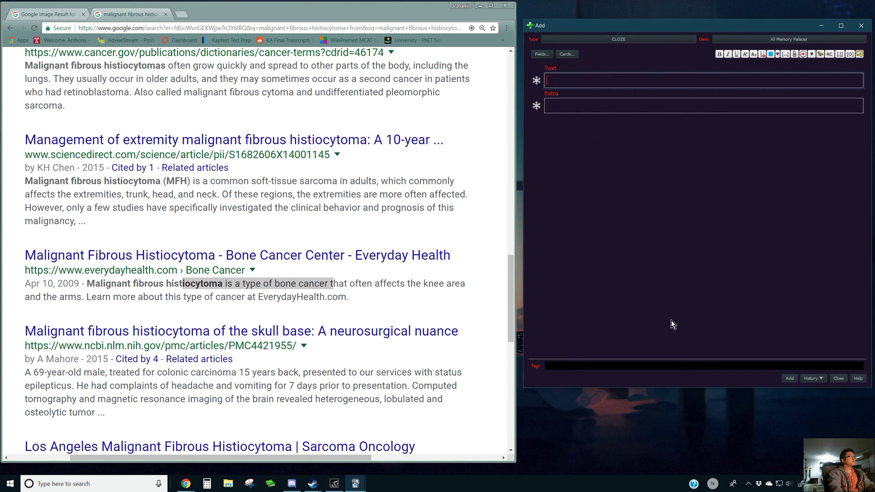
Start the text of a new cloze note with the title "Dermis Layers:" followed by a blank line.
{"action": "key", "text": "alt+Tab"}
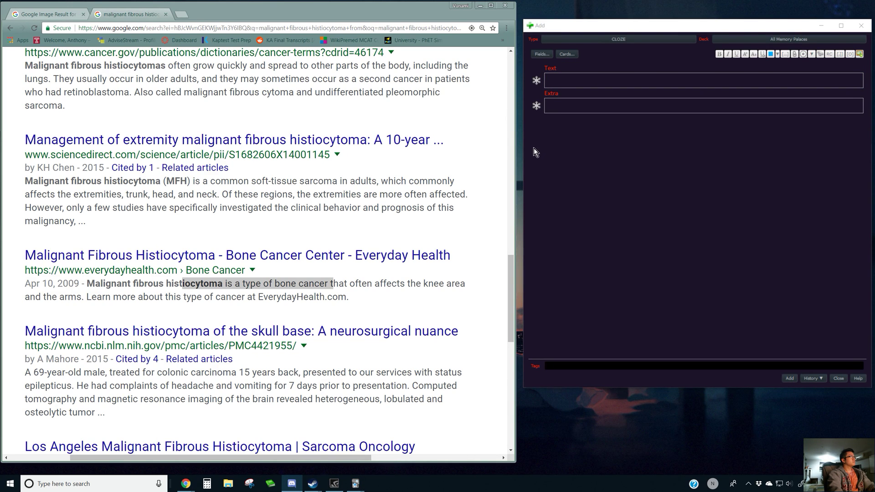
{"action": "left_click", "coordinate": [622, 81]}
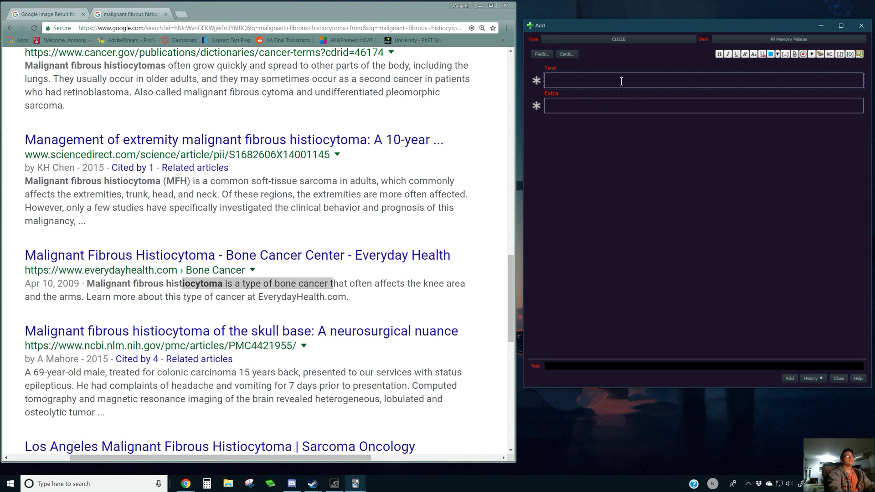
{"action": "type", "text": "D"}
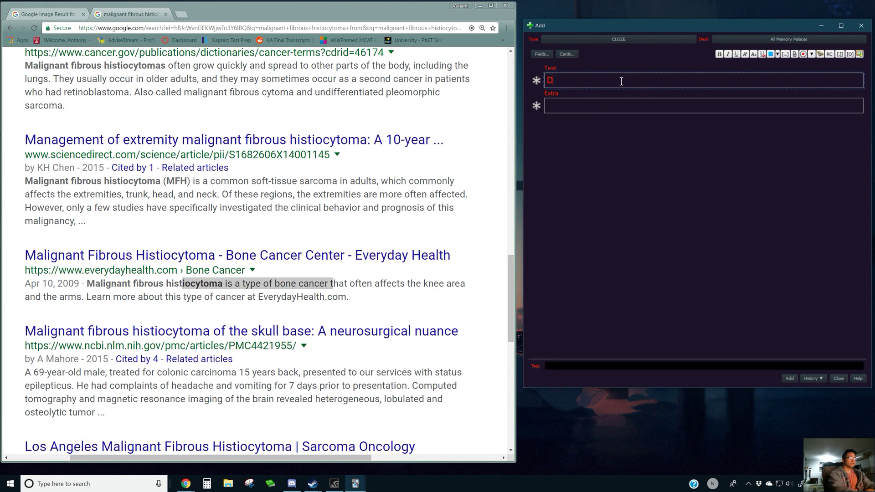
{"action": "type", "text": "ermis Layers:"}
{"action": "key", "text": "Return"}
{"action": "key", "text": "Return"}
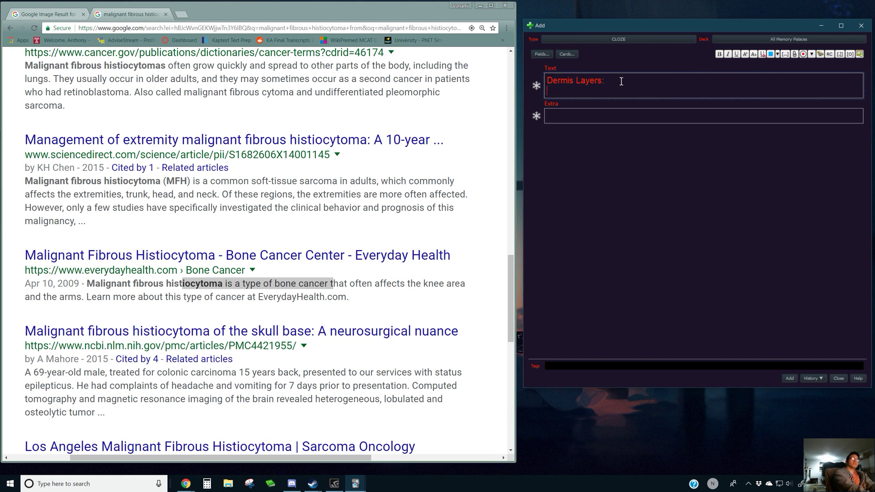
List "Papillary Layer" and "Reticular Layer" below the title, separated by a blank line.
{"action": "type", "text": "Papill"}
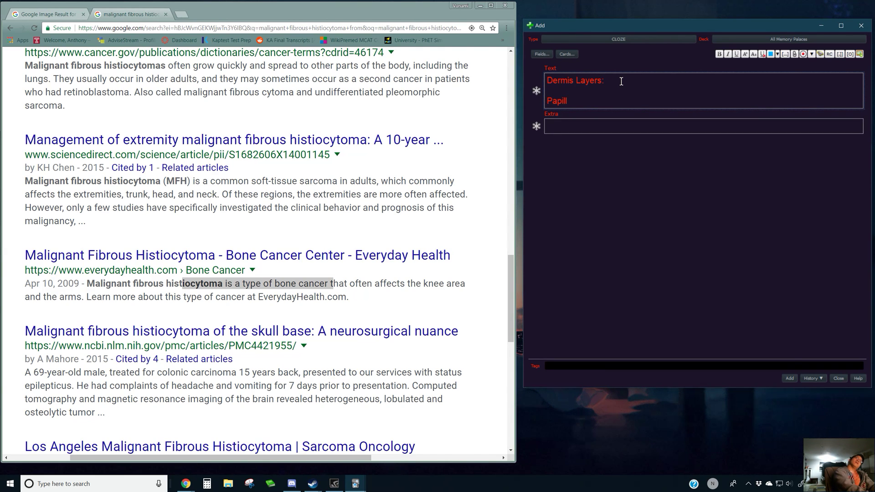
{"action": "type", "text": "ary Layer"}
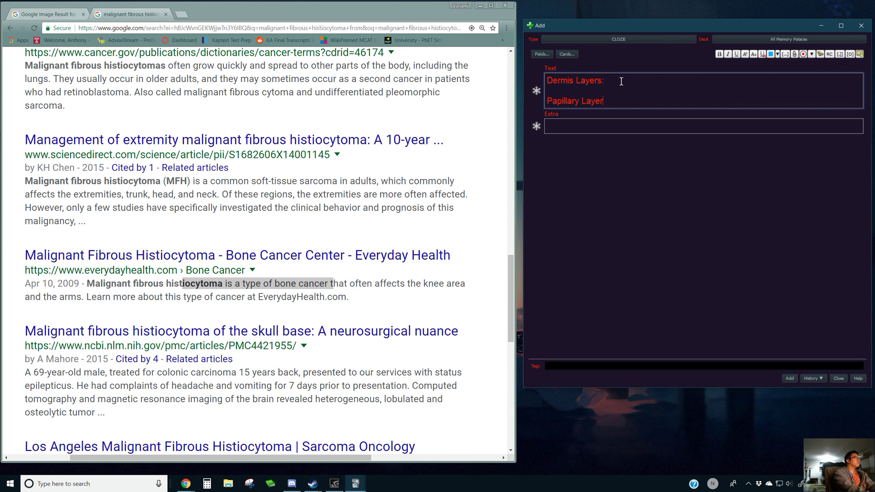
{"action": "key", "text": "Return"}
{"action": "key", "text": "Return"}
{"action": "type", "text": "Reticu"}
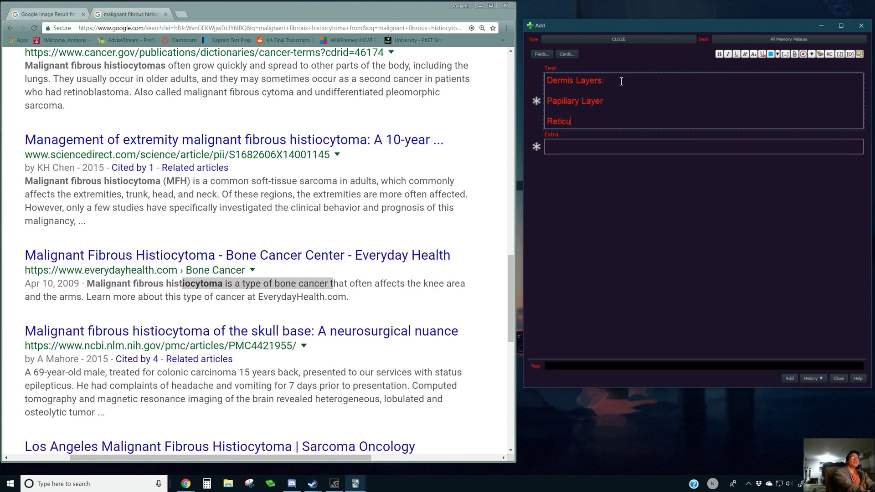
{"action": "type", "text": "lar Layer"}
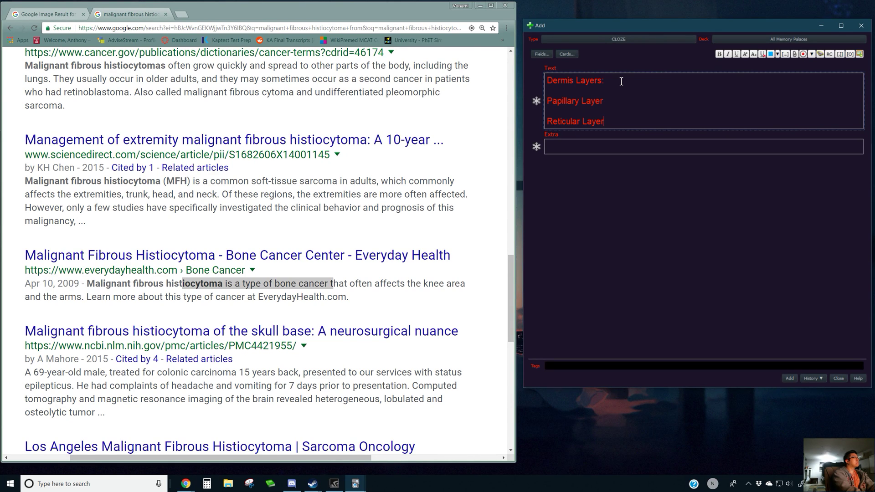
{"action": "key", "text": "Return"}
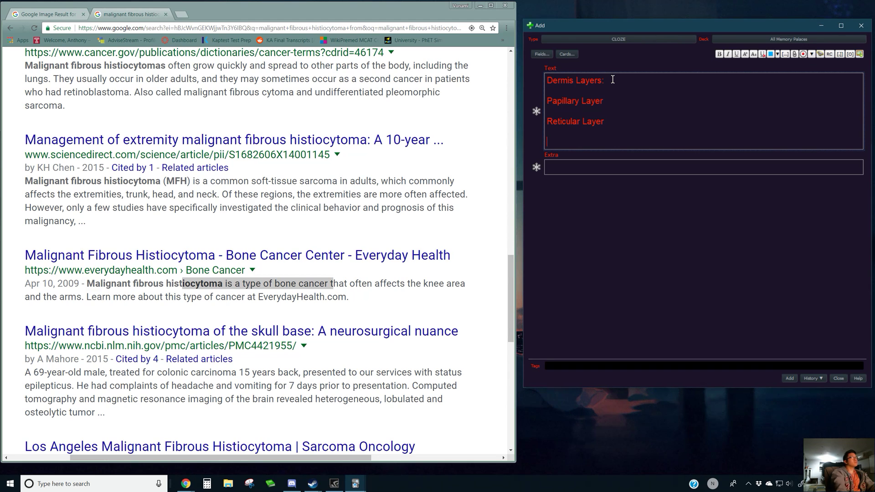
Wrap the Papillary and Reticular Layer lines in one c1 cloze deletion and add the dermis layers note to the deck.
{"action": "left_click_drag", "start_coordinate": [611, 122], "coordinate": [547, 100]}
{"action": "key", "text": "ctrl+shift+c"}
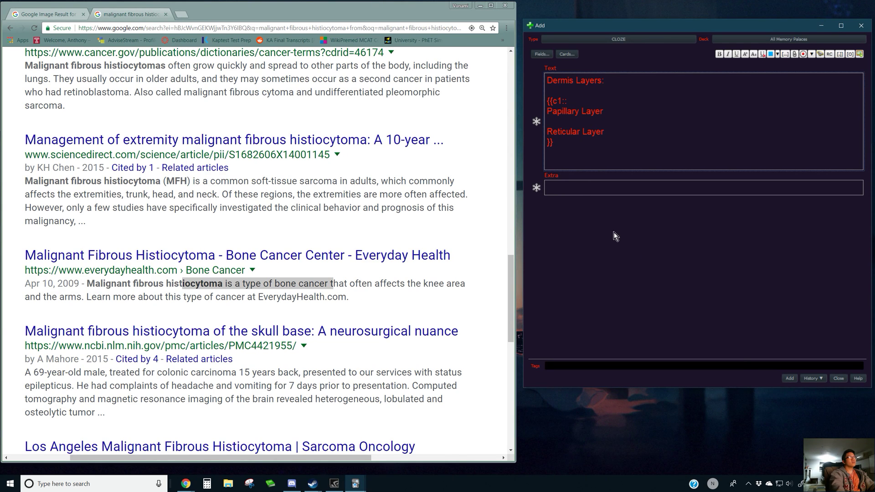
{"action": "left_click", "coordinate": [790, 378]}
Start the text of a new cloze note with the title "Coelom functions:" followed by a blank line.
{"action": "type", "text": "Co"}
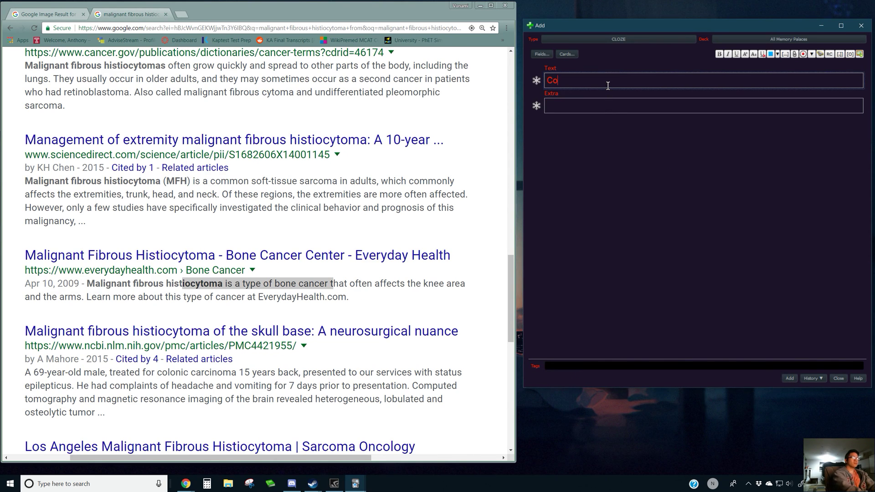
{"action": "type", "text": "loeum"}
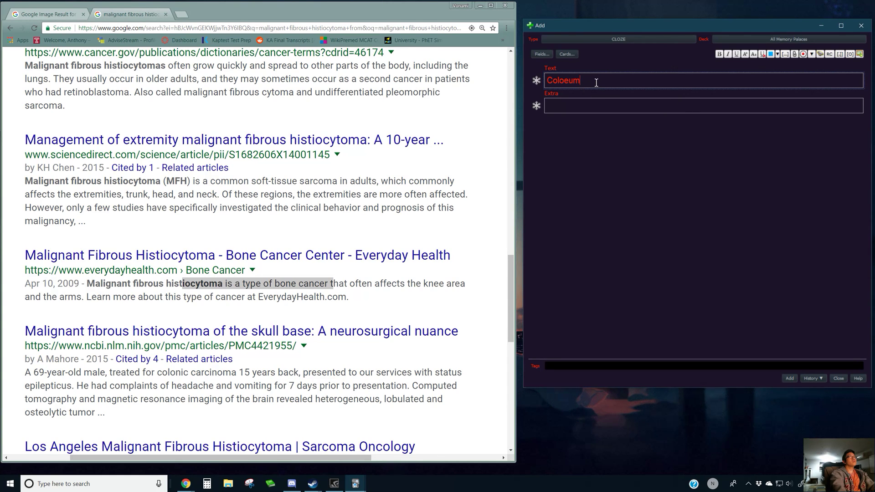
{"action": "left_click_drag", "start_coordinate": [603, 82], "coordinate": [379, 55]}
{"action": "type", "text": "C"}
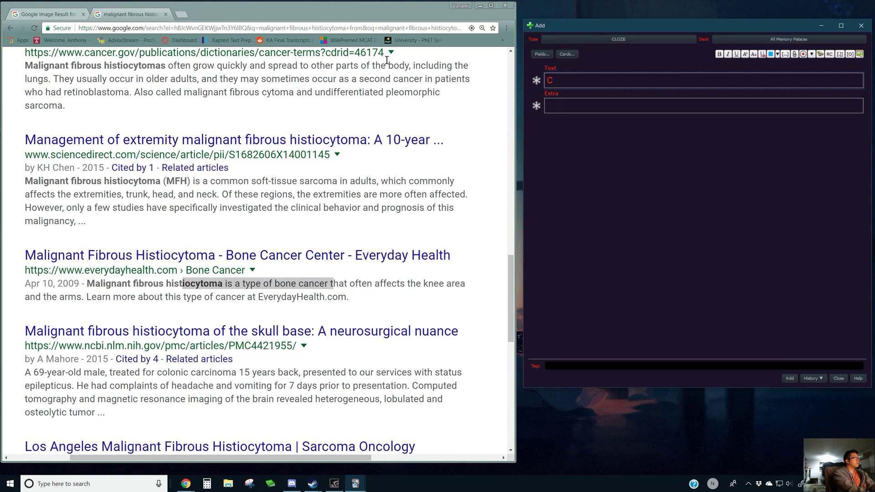
{"action": "type", "text": "oelom"}
{"action": "type", "text": "functions:"}
{"action": "key", "text": "Return"}
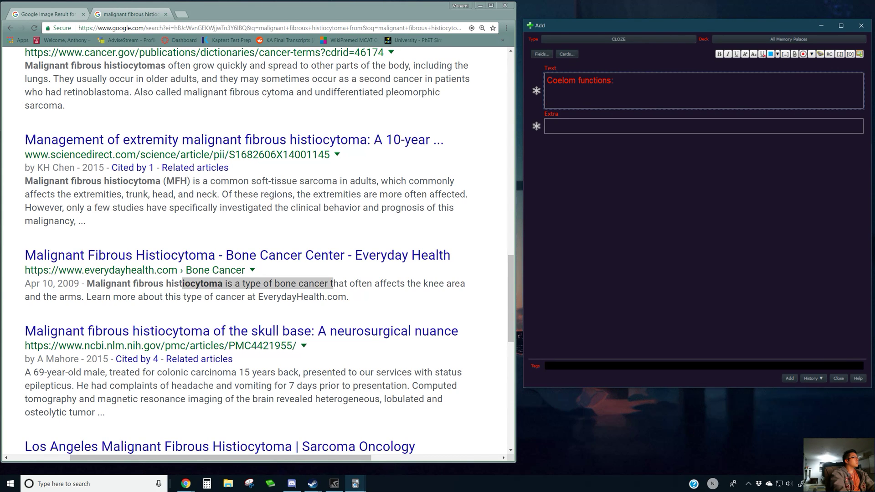
Paste the copied coelom text below the title, delete the colon-machine mnemonic sentence, and put the hydrostatic skeleton function on its own line.
{"action": "key", "text": "alt+Tab"}
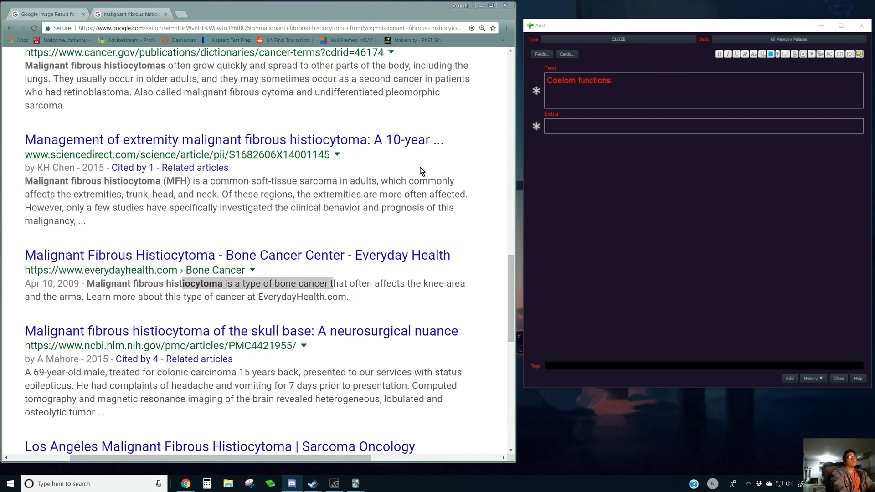
{"action": "left_click", "coordinate": [633, 102]}
{"action": "key", "text": "ctrl+v"}
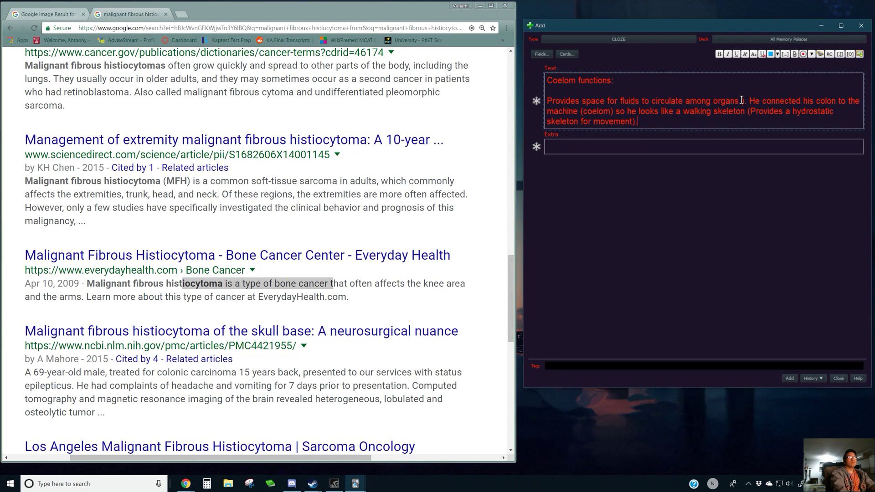
{"action": "left_click_drag", "start_coordinate": [749, 100], "coordinate": [746, 112]}
{"action": "key", "text": "BackSpace"}
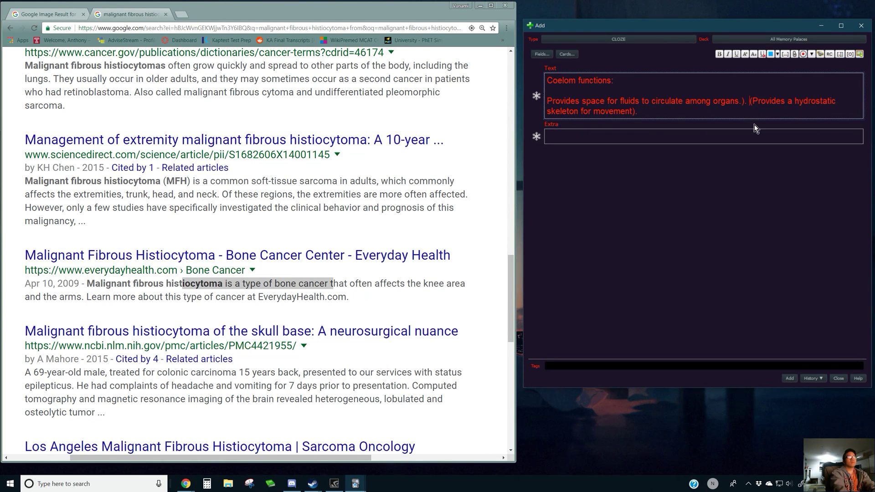
{"action": "key", "text": "Return"}
{"action": "key", "text": "Return"}
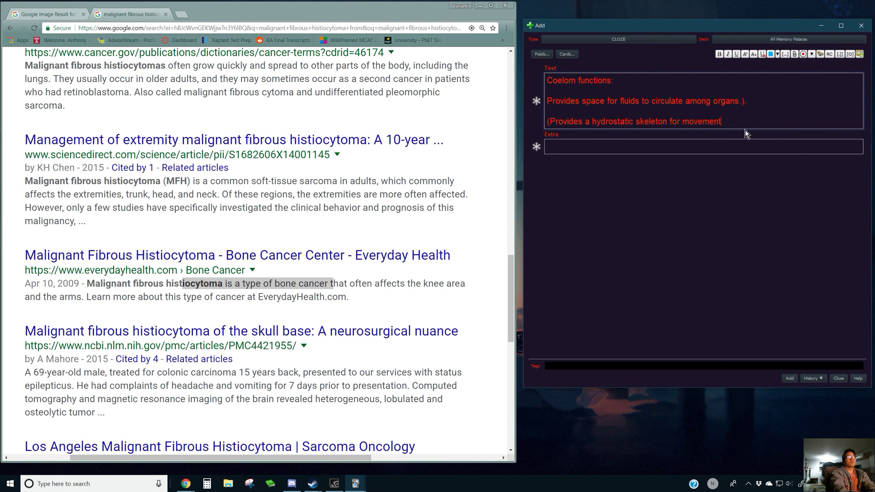
Remove the stray periods and parentheses around the two function lines and change the title to "Coelom 2 functions:".
{"action": "left_click", "coordinate": [758, 100]}
{"action": "key", "text": "BackSpace"}
{"action": "key", "text": "BackSpace"}
{"action": "key", "text": "BackSpace"}
{"action": "left_click", "coordinate": [552, 122]}
{"action": "key", "text": "BackSpace"}
{"action": "left_click", "coordinate": [549, 104]}
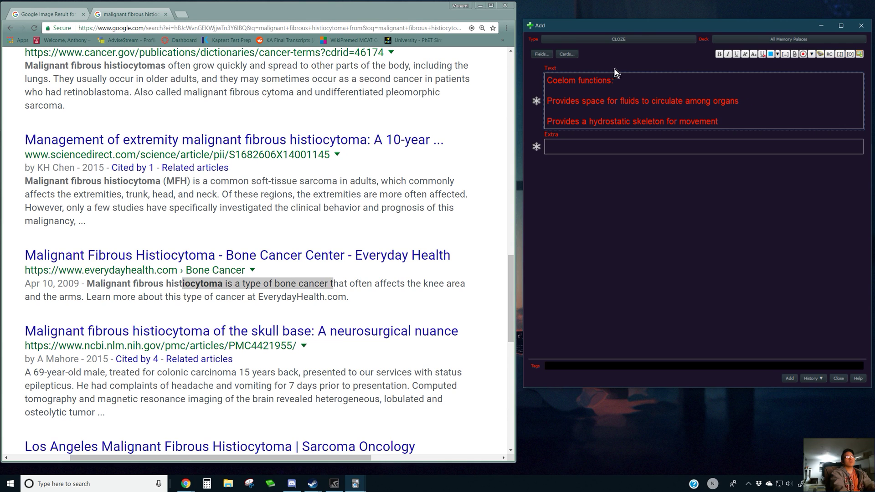
{"action": "left_click", "coordinate": [577, 80]}
{"action": "type", "text": "2"}
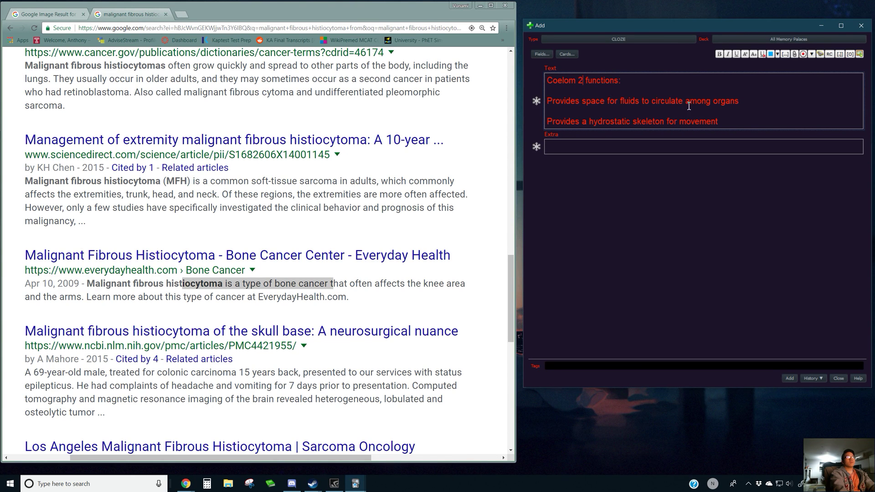
Wrap both coelom function lines in one c1 cloze deletion and add the note to the deck.
{"action": "left_click_drag", "start_coordinate": [573, 100], "coordinate": [549, 97]}
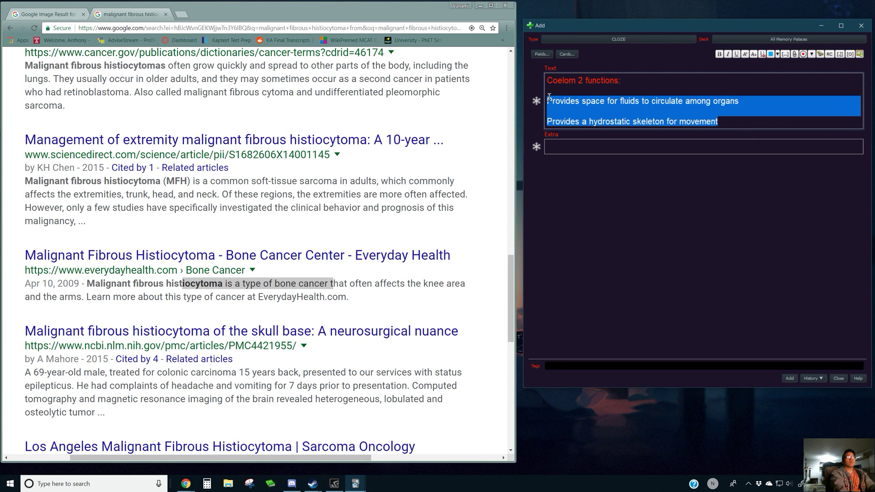
{"action": "key", "text": "ctrl+shift+c"}
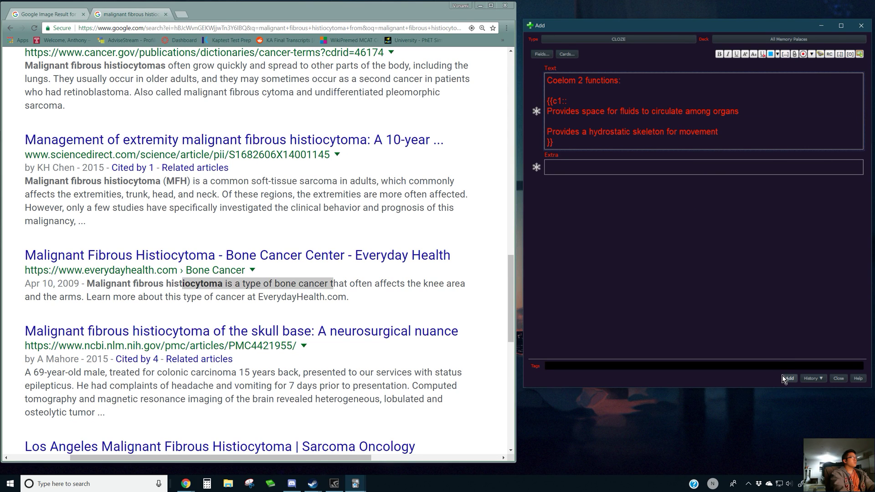
{"action": "left_click", "coordinate": [789, 378]}
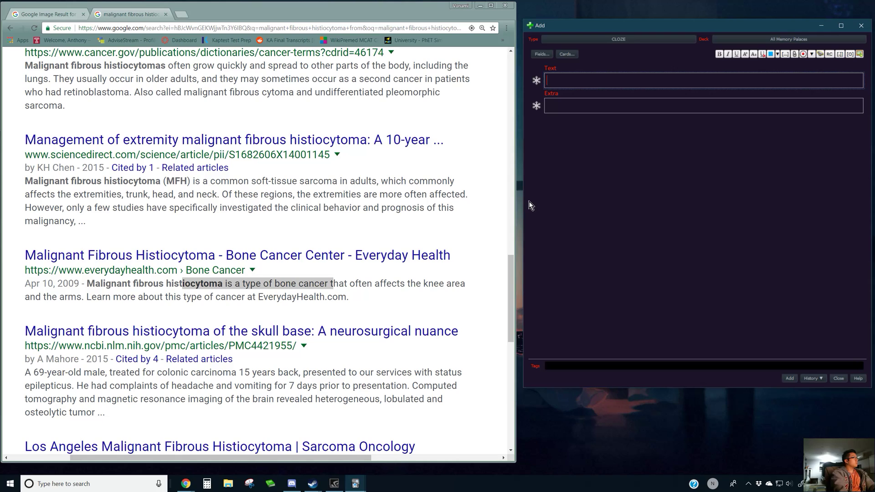
Start the text of a new cloze note with the title "5 regions of mesoderm + Descriptions:" followed by a blank line.
{"action": "left_click", "coordinate": [591, 83]}
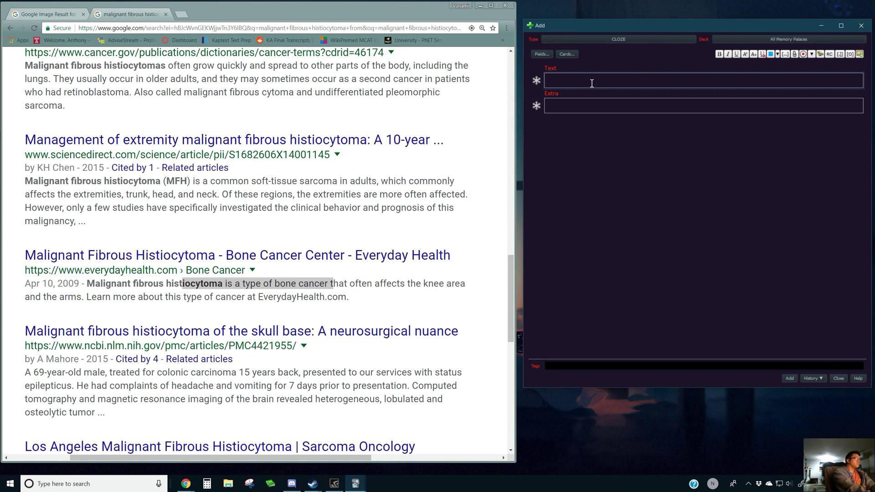
{"action": "type", "text": "5 regions of mesoderm:"}
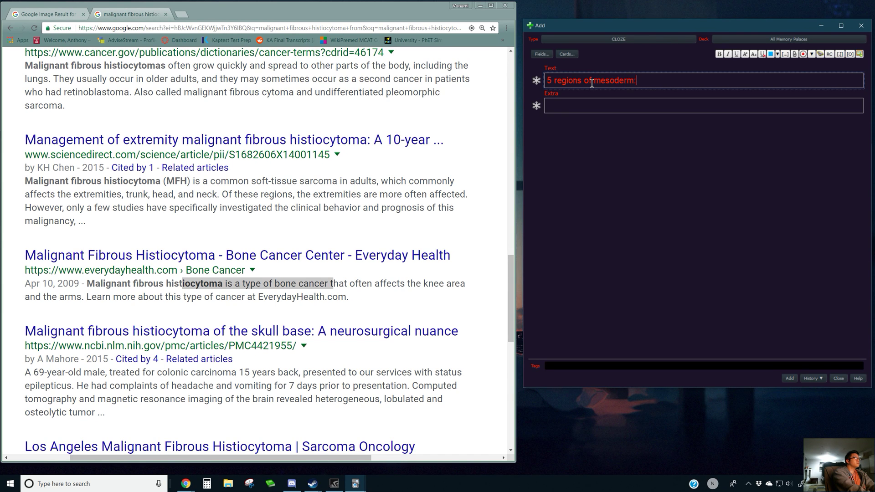
{"action": "key", "text": "Return"}
{"action": "key", "text": "Return"}
{"action": "key", "text": "BackSpace"}
{"action": "key", "text": "BackSpace"}
{"action": "key", "text": "BackSpace"}
{"action": "type", "text": "_+"}
{"action": "key", "text": "BackSpace"}
{"action": "key", "text": "BackSpace"}
{"action": "type", "text": "+ Descriptions:"}
{"action": "key", "text": "Return"}
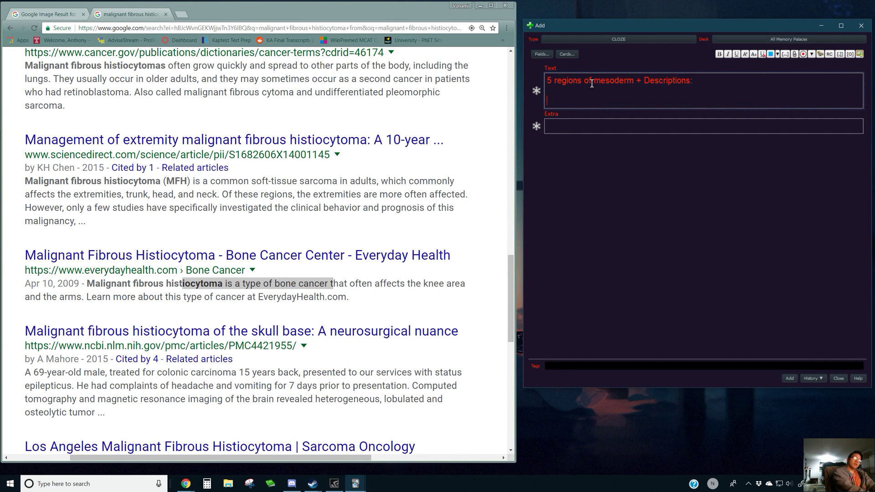
List "Notochord" and "paraxial mesoderm" below the title, separated by a blank line.
{"action": "type", "text": "Notochord"}
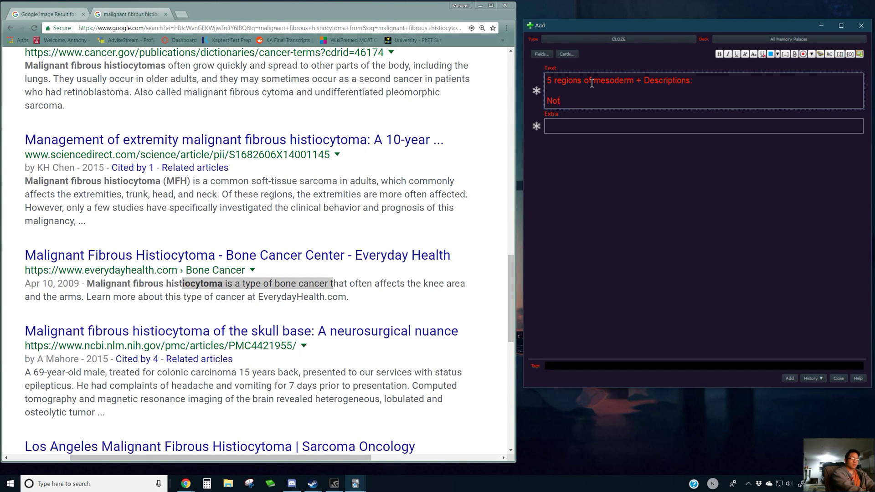
{"action": "key", "text": "Return"}
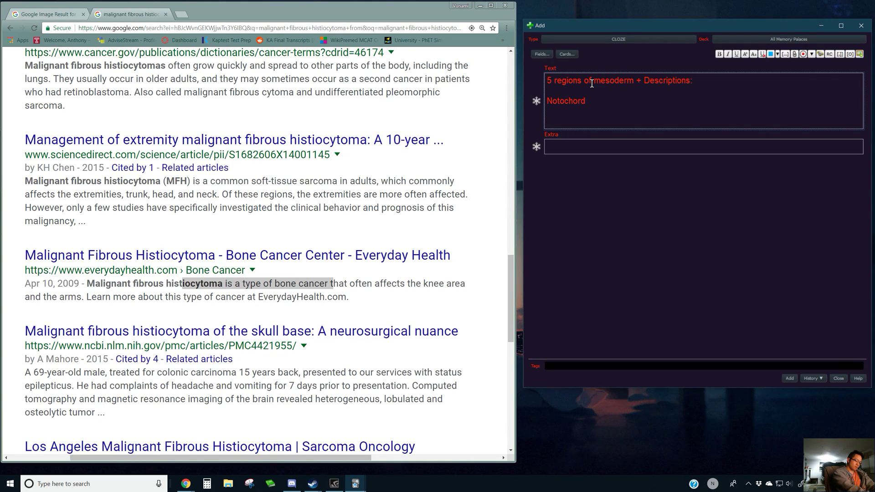
{"action": "type", "text": "paraxial"}
{"action": "key", "text": "Return"}
{"action": "key", "text": "BackSpace"}
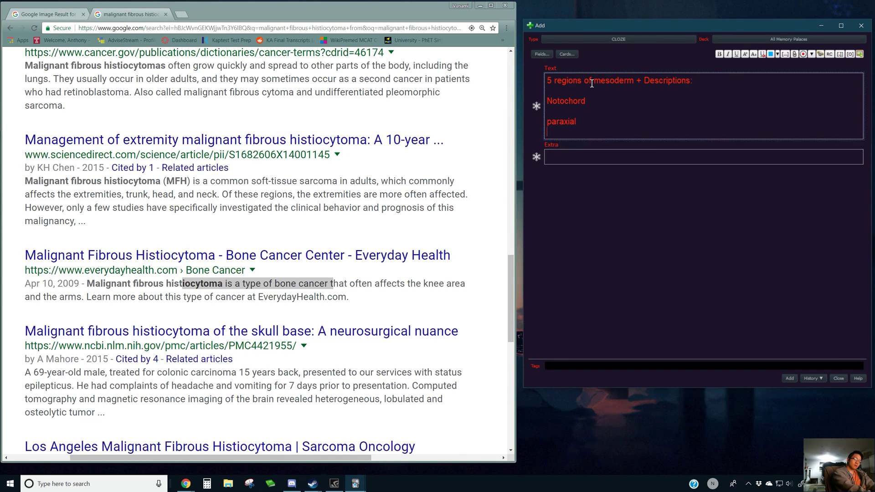
{"action": "type", "text": "mesoderm"}
{"action": "key", "text": "Return"}
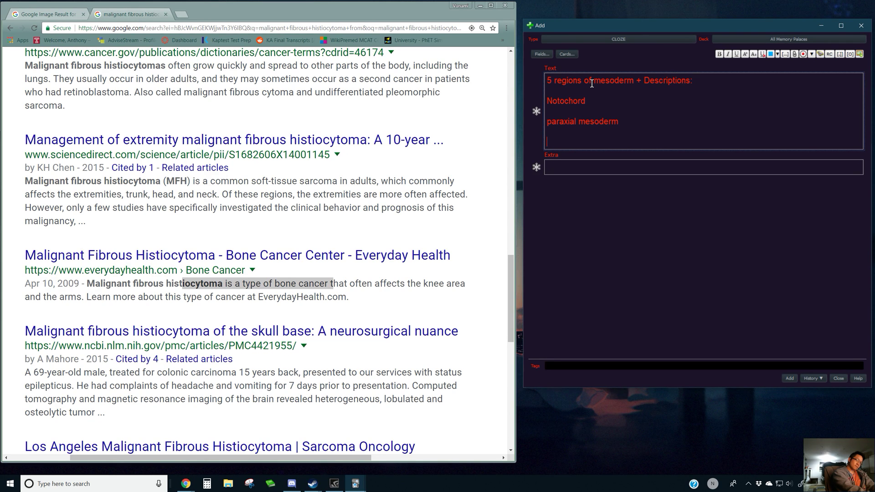
Continue the list with "intermediate mesoderm", "lateral plate mesoderm" and "head mesenchyme:", each separated by a blank line.
{"action": "type", "text": "intermediate mesoderm"}
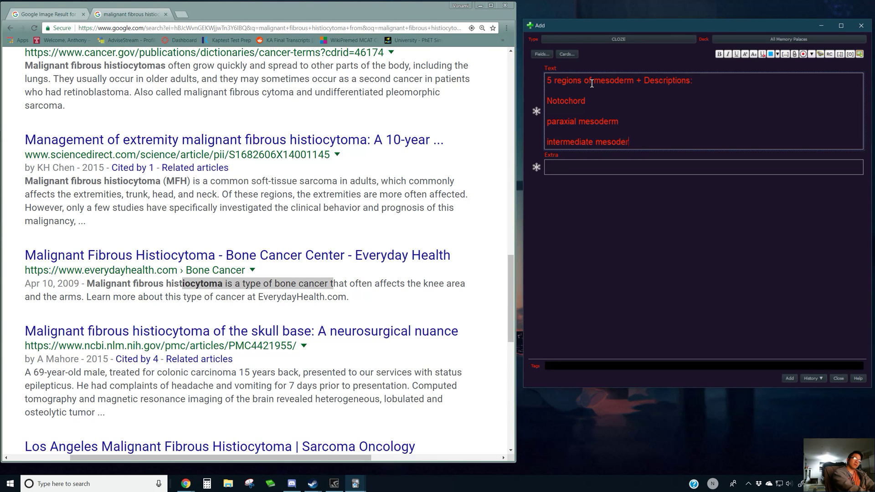
{"action": "key", "text": "Return"}
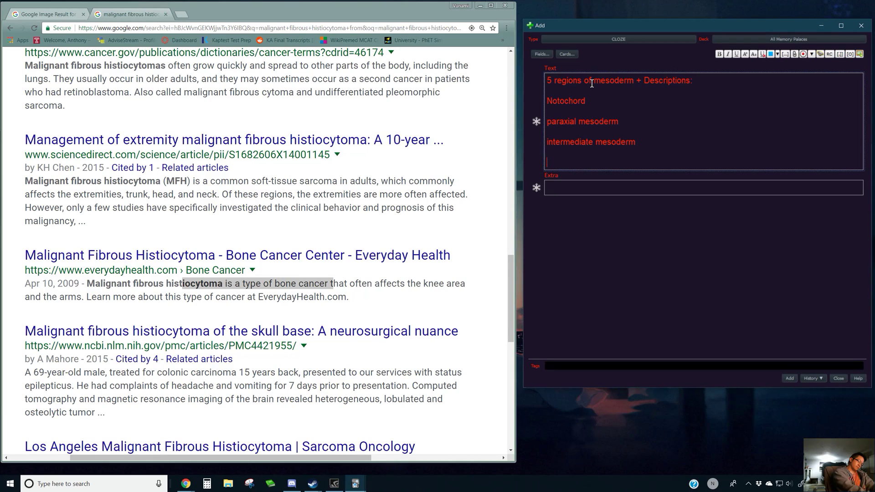
{"action": "type", "text": "lateral pla"}
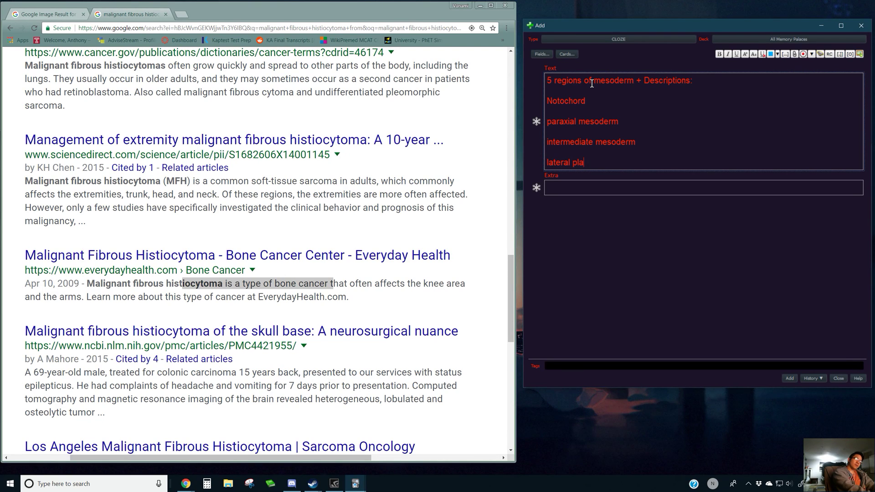
{"action": "type", "text": "te mesoderm"}
{"action": "key", "text": "Return"}
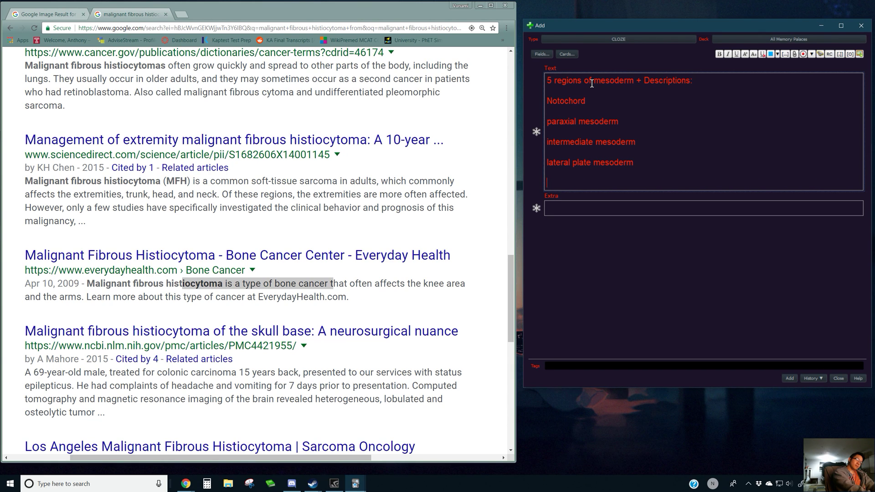
{"action": "type", "text": "head mesenchyme:"}
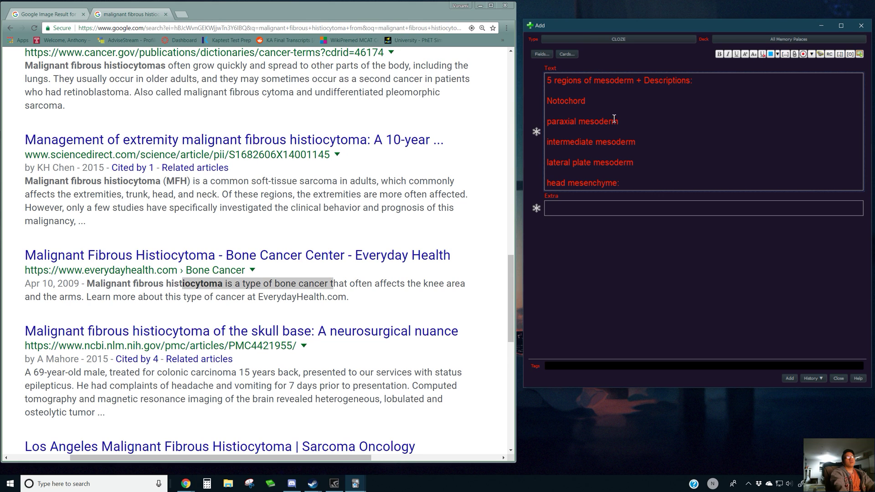
Add a colon after "Notochord" and move on to the paraxial mesoderm line.
{"action": "left_click", "coordinate": [631, 101]}
{"action": "type", "text": ":"}
{"action": "key", "text": "Down"}
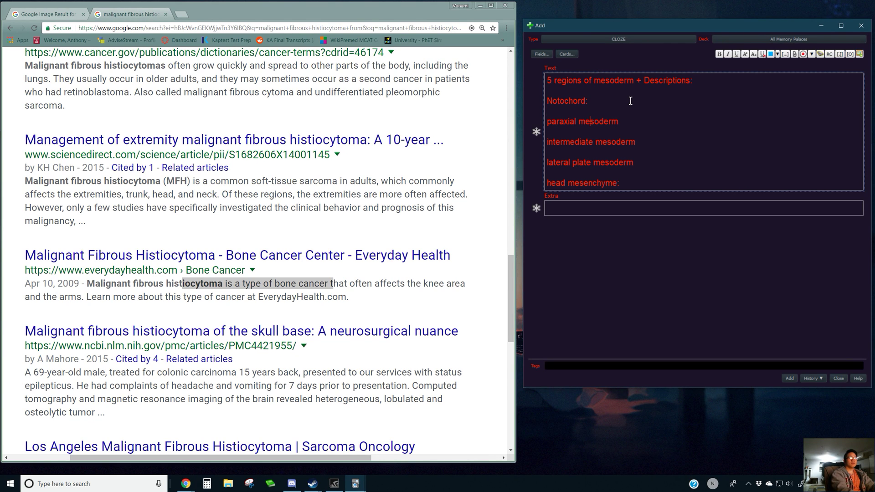
Add a colon after the paraxial, intermediate and lateral plate mesoderm entries in the card text.
{"action": "left_click", "coordinate": [642, 118]}
{"action": "type", "text": ":"}
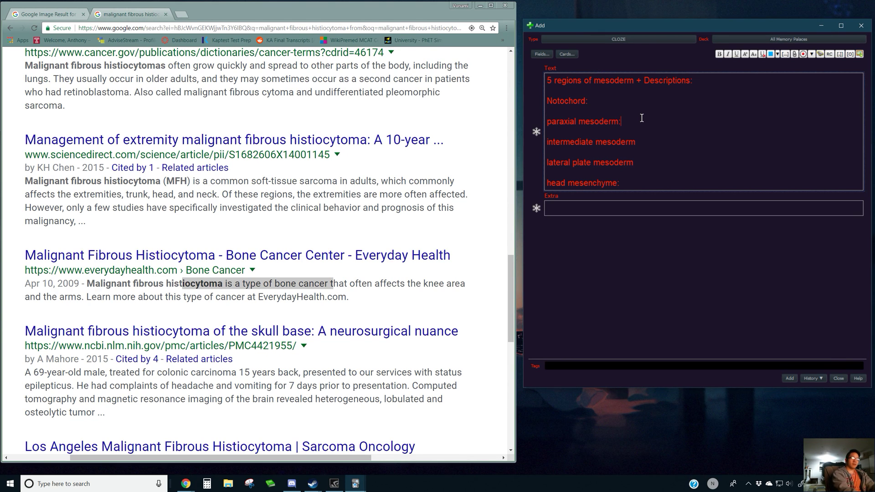
{"action": "type", "text": ":"}
{"action": "key", "text": "Down"}
{"action": "type", "text": ":"}
Describe the notochord as "placed in the middle of mesoderm" and the paraxial mesoderm as "full of somites".
{"action": "left_click", "coordinate": [626, 103]}
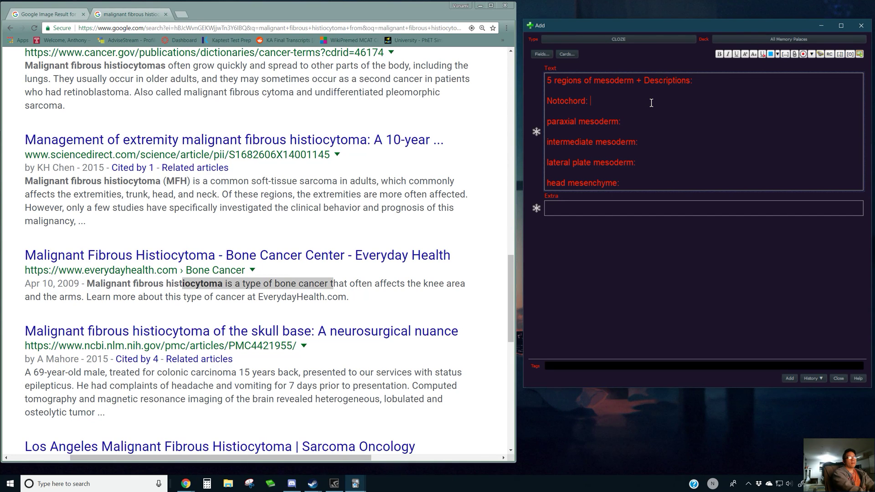
{"action": "type", "text": "placed in t"}
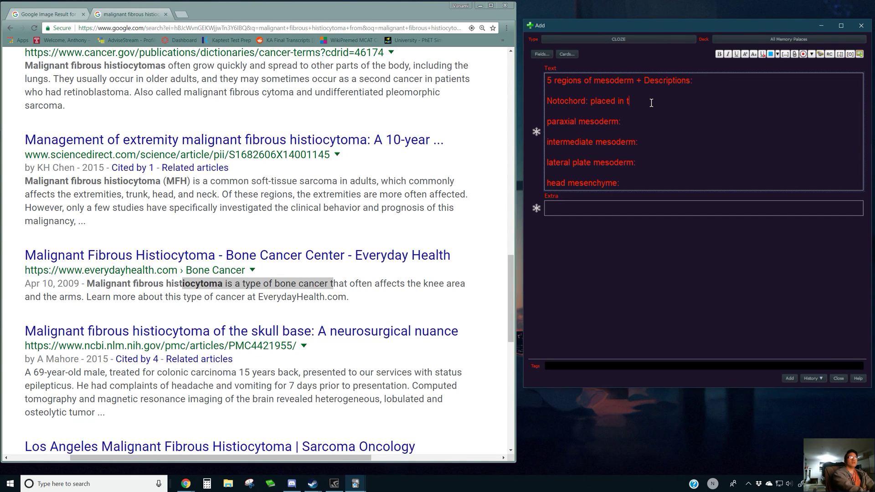
{"action": "type", "text": "he middle of mesoderm"}
{"action": "key", "text": "Down"}
{"action": "key", "text": "Down"}
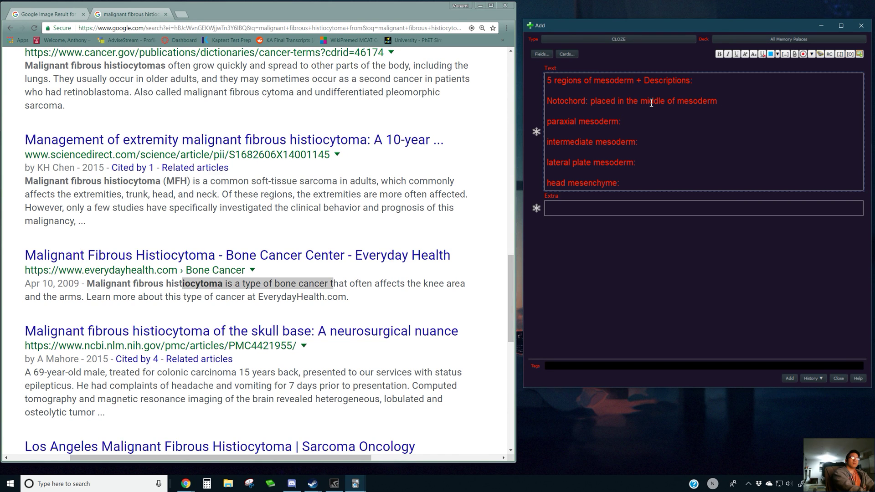
{"action": "type", "text": "full of somites"}
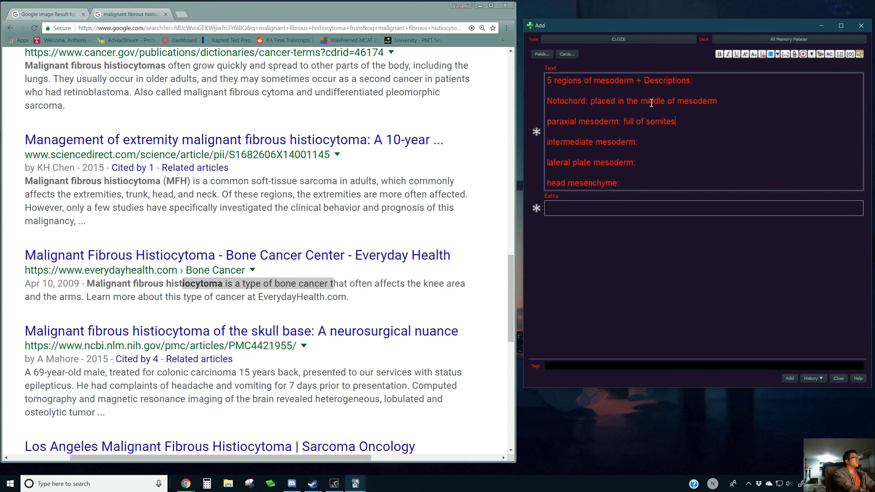
Describe the intermediate mesoderm as "urinary and reproductive systems".
{"action": "key", "text": "Down"}
{"action": "key", "text": "Down"}
{"action": "type", "text": "urinary and reproduc"}
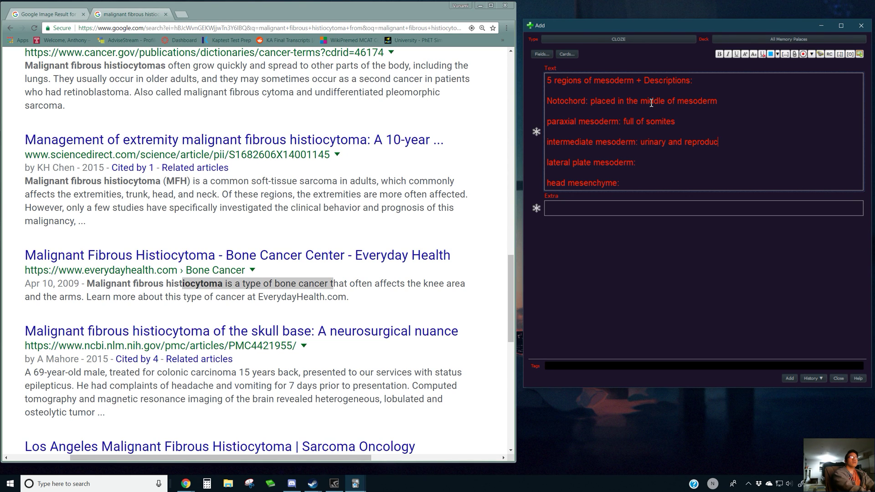
{"action": "type", "text": "tive systems"}
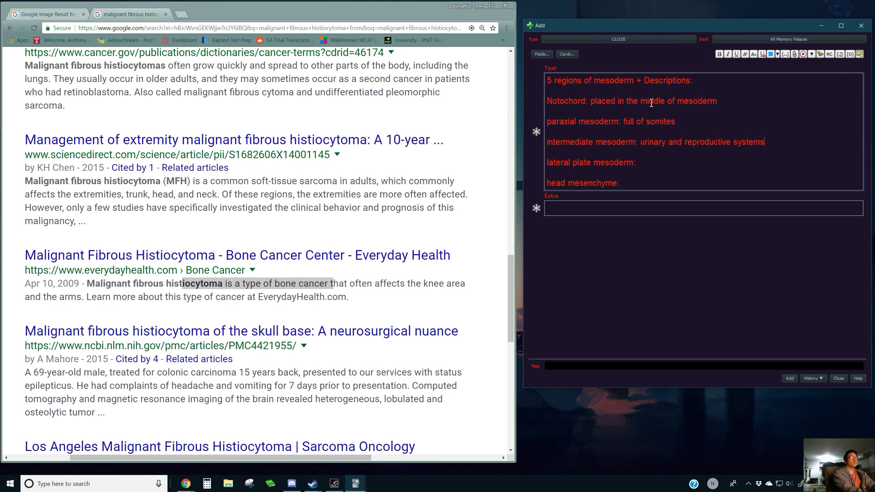
Describe the lateral plate mesoderm as "cardiovascular system" and the head mesenchyme as "facial musculature".
{"action": "key", "text": "Down"}
{"action": "key", "text": "Down"}
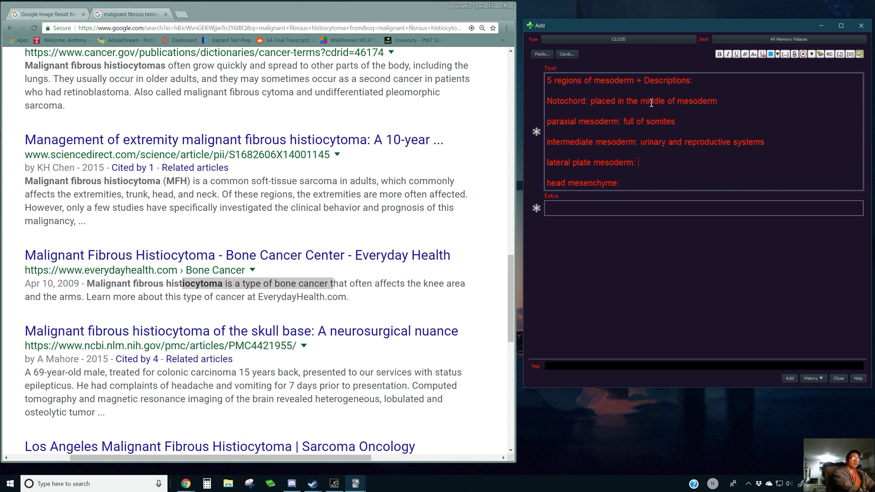
{"action": "type", "text": "cardiovas"}
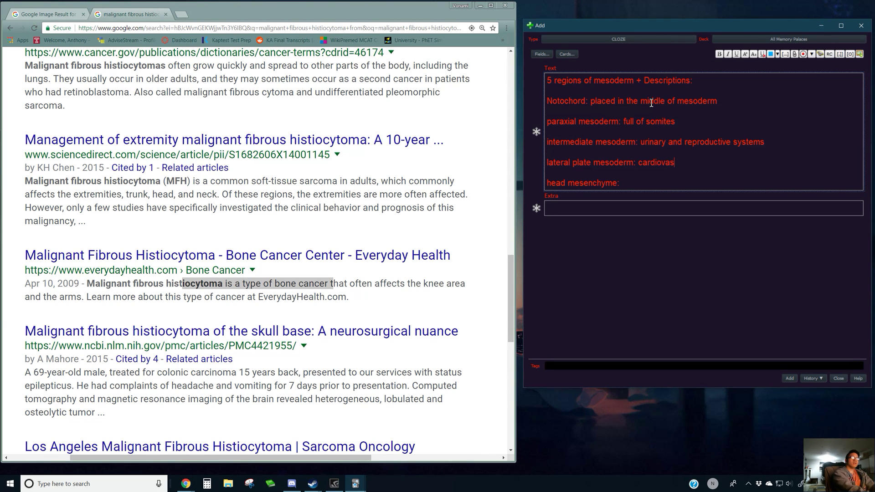
{"action": "type", "text": "cular system  head"}
{"action": "type", "text": " mesenchyme: facial m"}
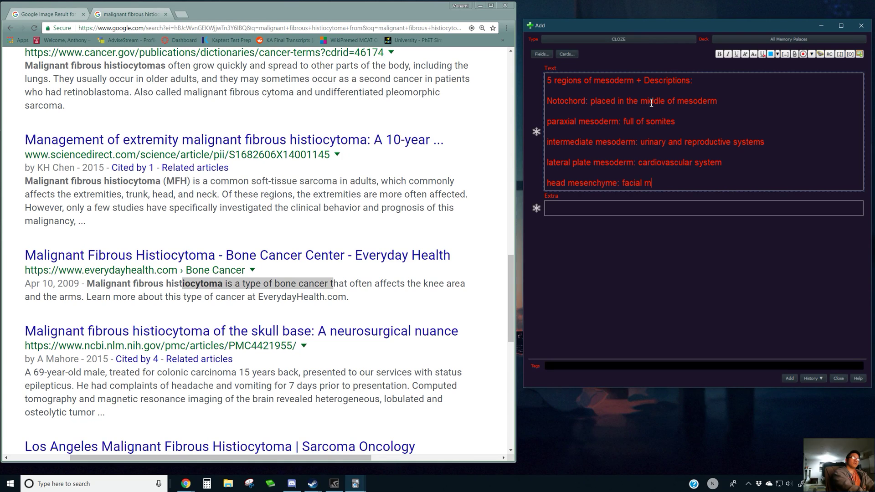
{"action": "type", "text": "usculature"}
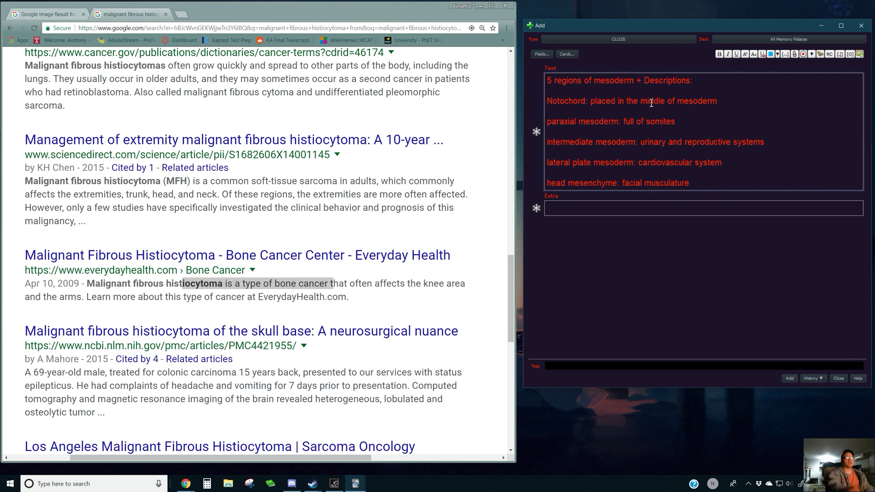
Turn the five mesoderm region lines into a cloze deletion and add the note to the deck.
{"action": "left_click_drag", "start_coordinate": [688, 183], "coordinate": [546, 102]}
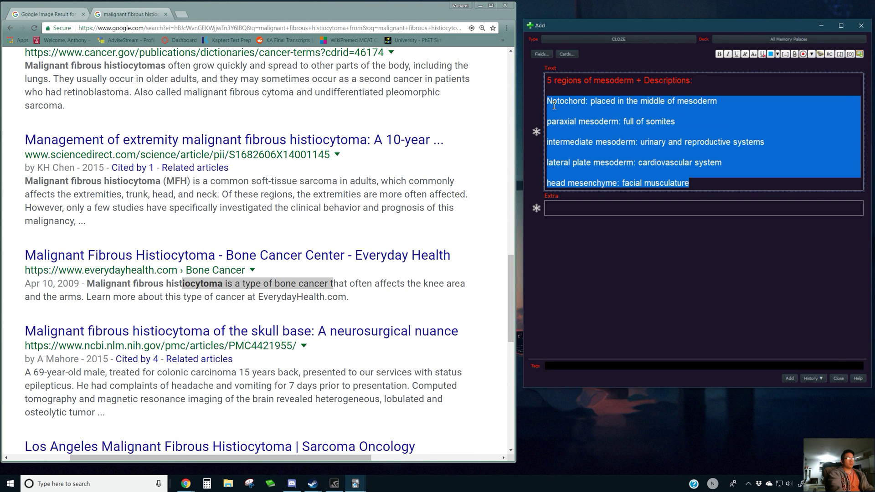
{"action": "key", "text": "ctrl+shift+c"}
{"action": "left_click", "coordinate": [789, 379]}
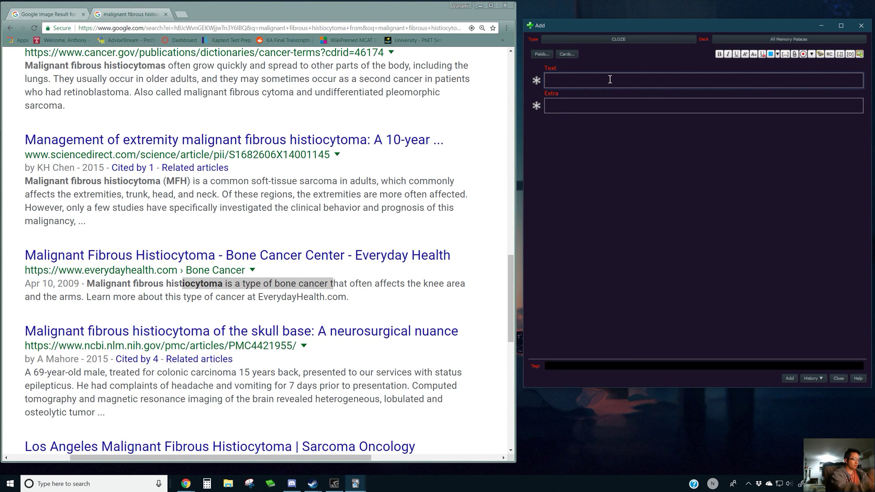
{"action": "type", "text": "Simpsons "}
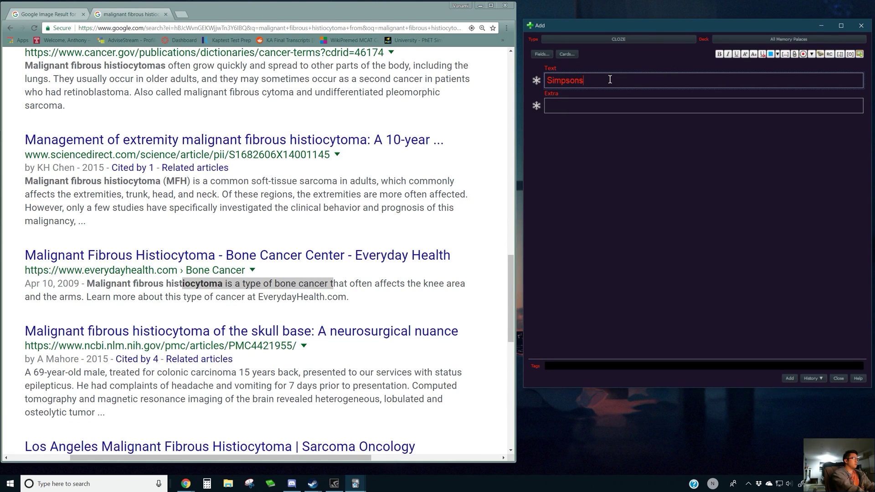
{"action": "type", "text": "VR:"}
{"action": "key", "text": "ctrl+BackSpace"}
{"action": "key", "text": "ctrl+BackSpace"}
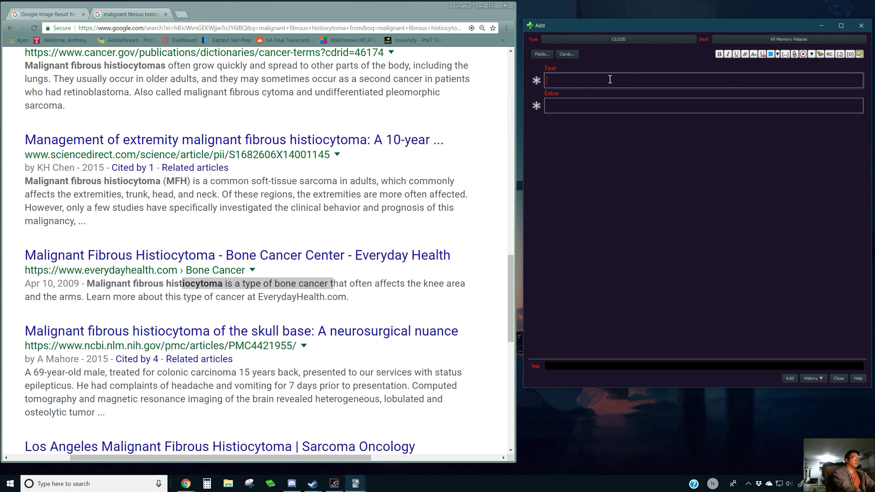
Enter "Simpsons House" in the Extra field of the new note.
{"action": "left_click", "coordinate": [615, 100]}
{"action": "type", "text": "Simpsons"}
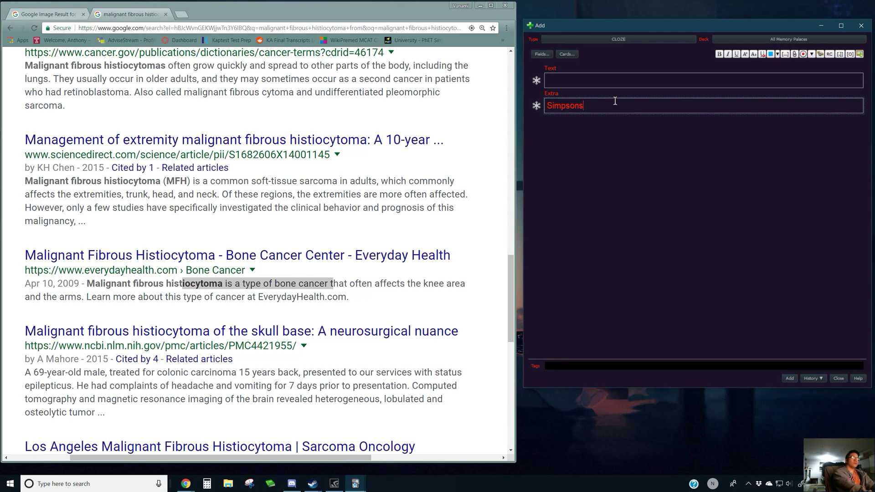
{"action": "type", "text": " House"}
Enter the heading "4 major types of tissue growth:" in the Text field, with "hypertrophy" as the first item below.
{"action": "left_click", "coordinate": [605, 83]}
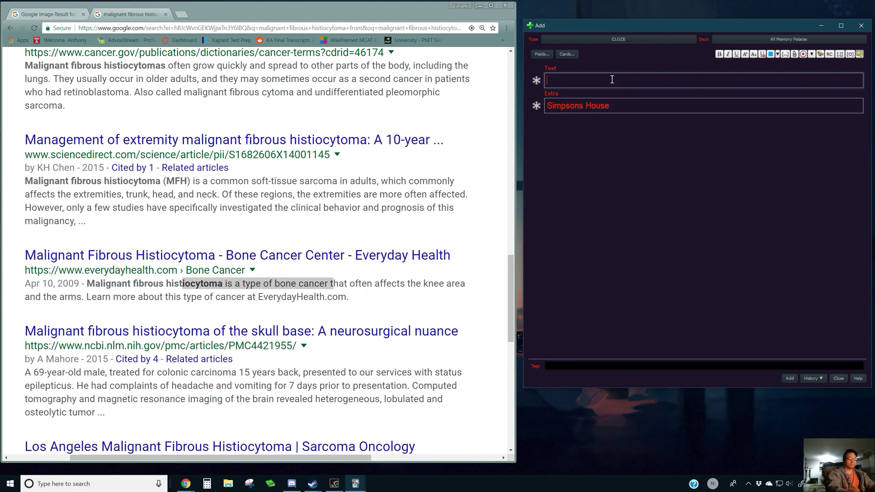
{"action": "type", "text": "4 "}
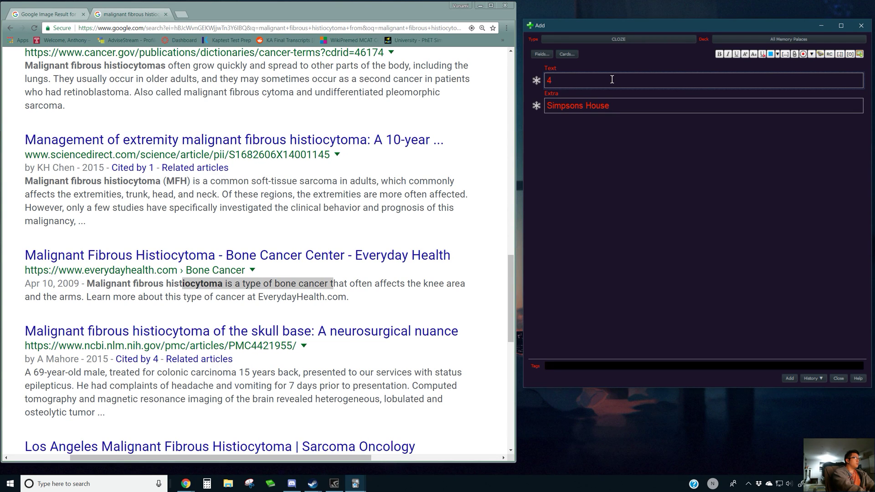
{"action": "type", "text": "major types of"}
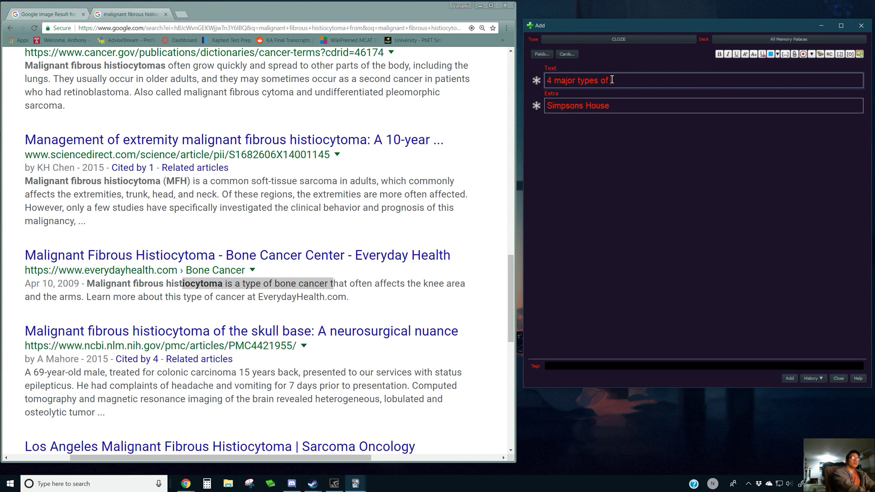
{"action": "type", "text": " tissue growth"}
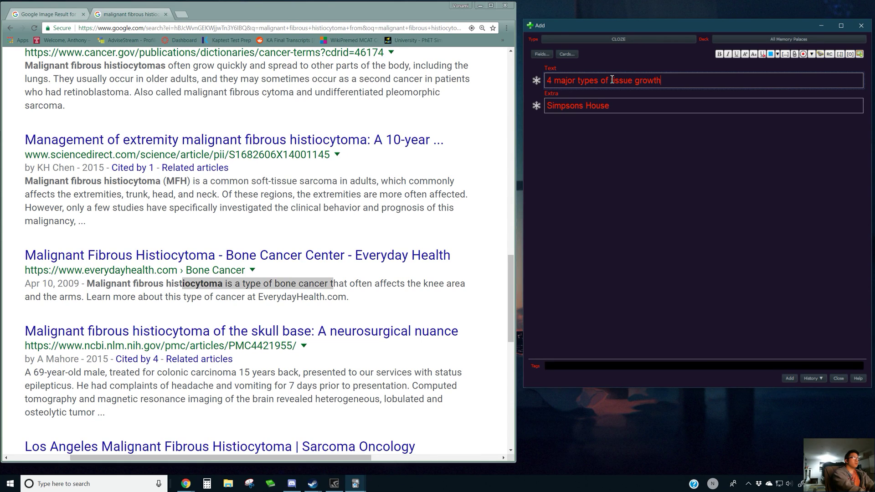
{"action": "type", "text": ":"}
{"action": "key", "text": "Return"}
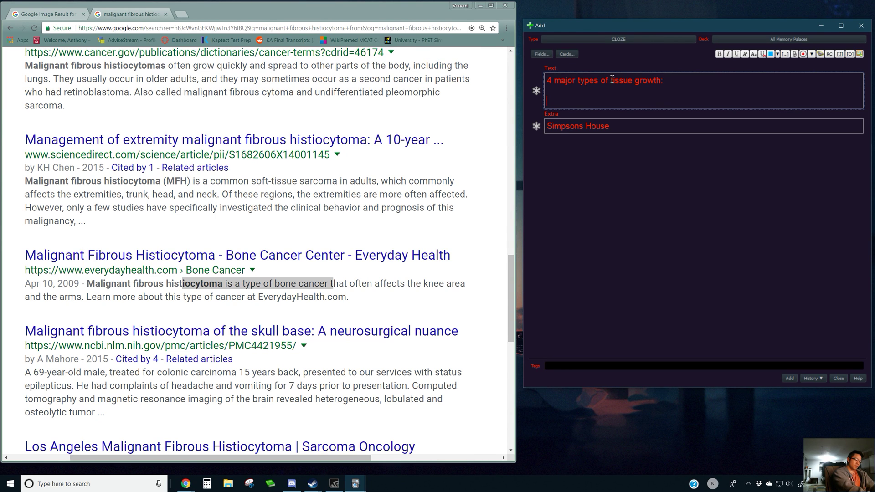
{"action": "type", "text": "hypertrophy"}
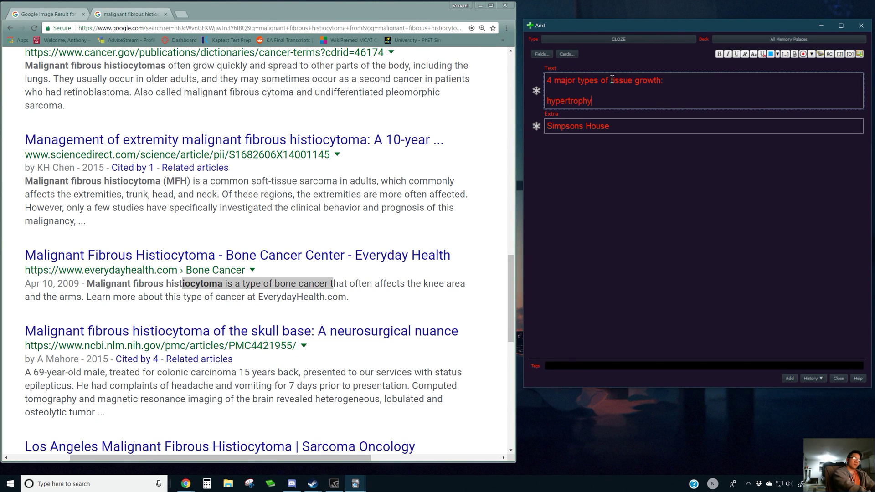
{"action": "key", "text": "Return"}
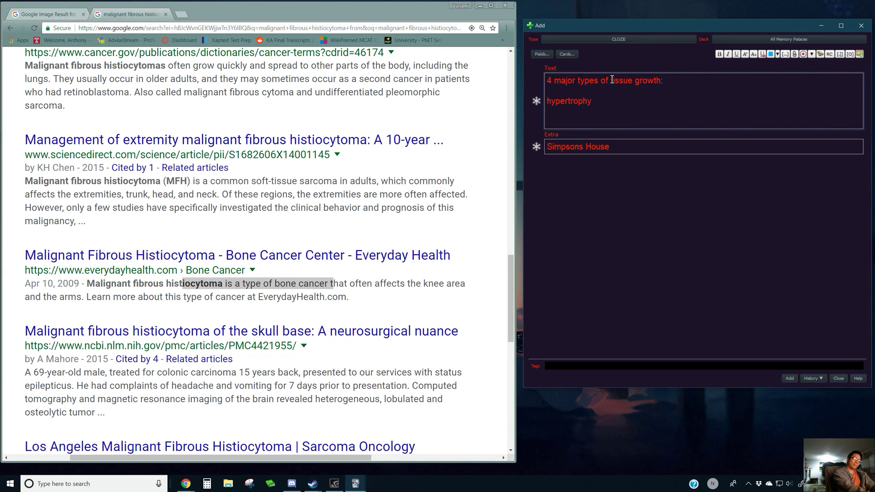
Extend the heading so it reads "4 major types of tissue growth + Criteria:".
{"action": "left_click", "coordinate": [662, 82]}
{"action": "type", "text": "Descriptions"}
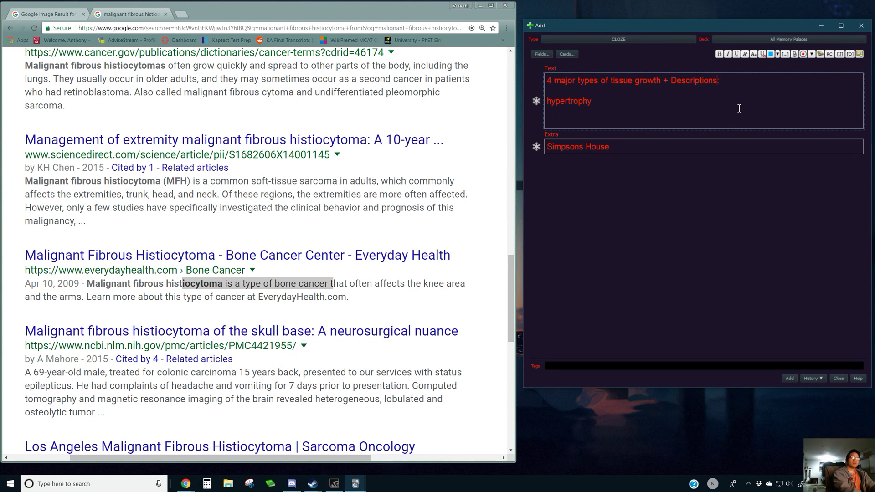
{"action": "key", "text": "BackSpace"}
{"action": "key", "text": "BackSpace"}
{"action": "key", "text": "BackSpace"}
{"action": "key", "text": "BackSpace"}
{"action": "key", "text": "BackSpace"}
{"action": "key", "text": "BackSpace"}
{"action": "key", "text": "BackSpace"}
{"action": "key", "text": "BackSpace"}
{"action": "key", "text": "BackSpace"}
{"action": "key", "text": "BackSpace"}
{"action": "key", "text": "BackSpace"}
{"action": "key", "text": "BackSpace"}
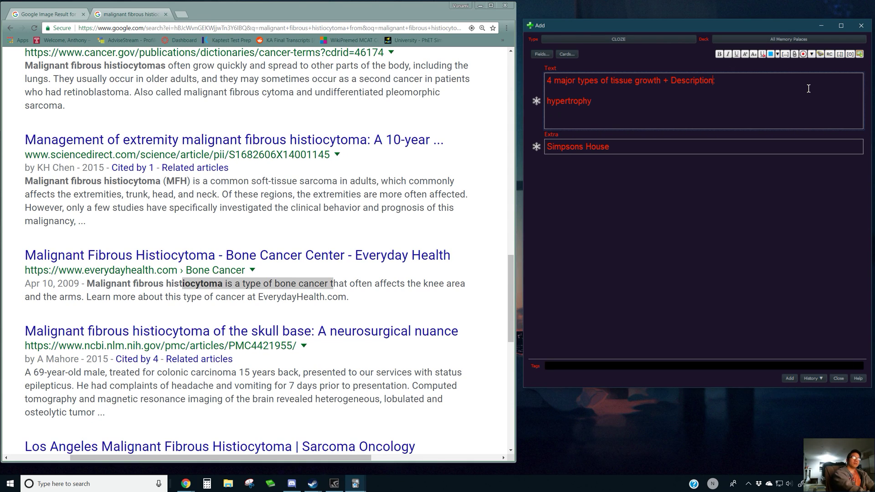
{"action": "type", "text": "Crt"}
{"action": "key", "text": "BackSpace"}
{"action": "type", "text": "iteria:"}
Add "Neoplasia", "Dysplasia" and "Hyperplasia" as separate items below hypertrophy.
{"action": "left_click", "coordinate": [610, 114]}
{"action": "key", "text": "Return"}
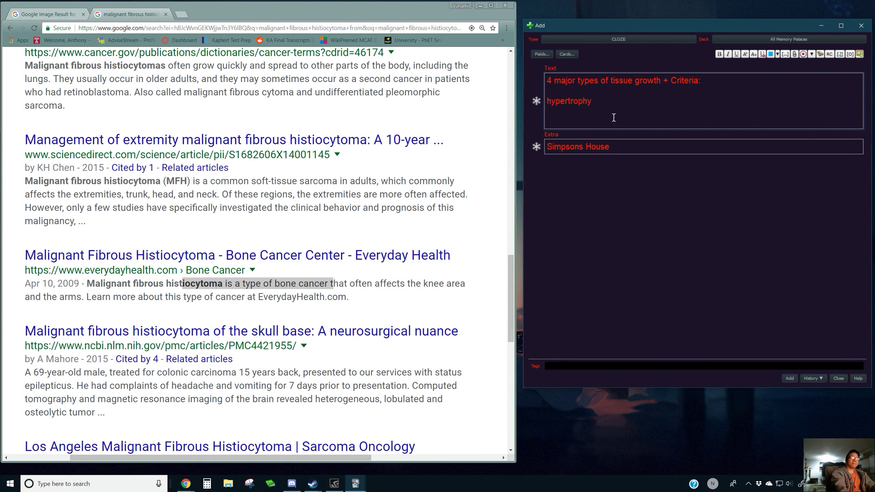
{"action": "type", "text": "Neoplasia"}
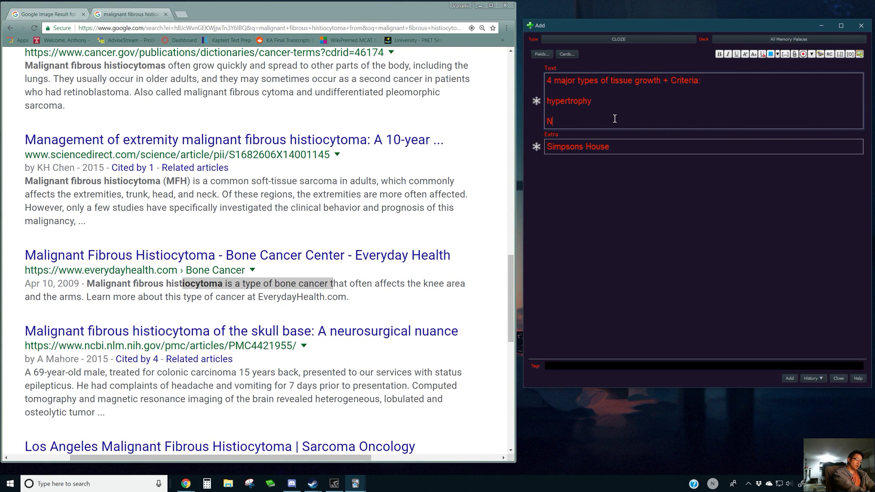
{"action": "key", "text": "Return"}
{"action": "key", "text": "Return"}
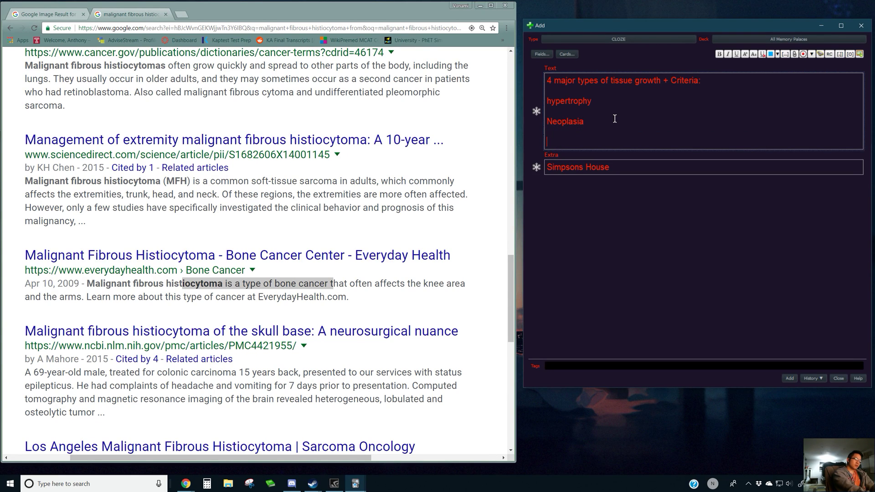
{"action": "type", "text": "H"}
{"action": "key", "text": "BackSpace"}
{"action": "type", "text": "Dysplasia"}
{"action": "key", "text": "Return"}
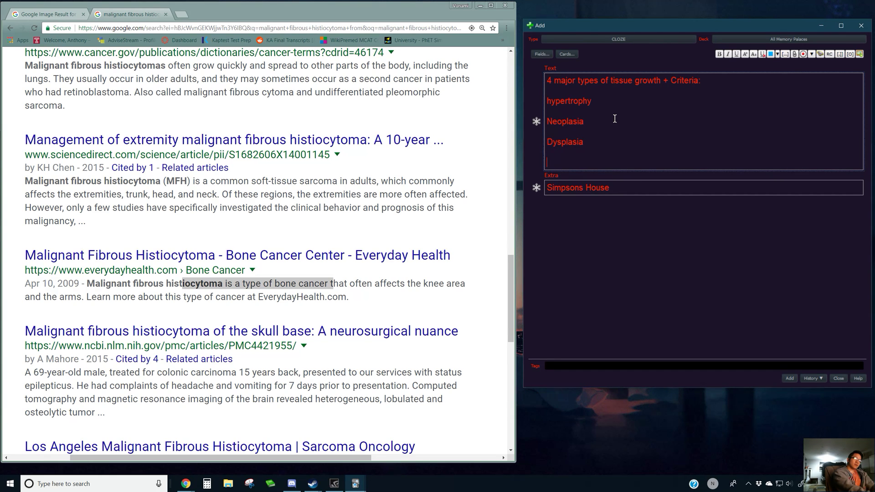
{"action": "type", "text": "Hyperplasia"}
Give hypertrophy the criteria "organized + larger cell" after a colon.
{"action": "key", "text": "Up"}
{"action": "key", "text": "Up"}
{"action": "key", "text": "Up"}
{"action": "type", "text": "hypertrophy"}
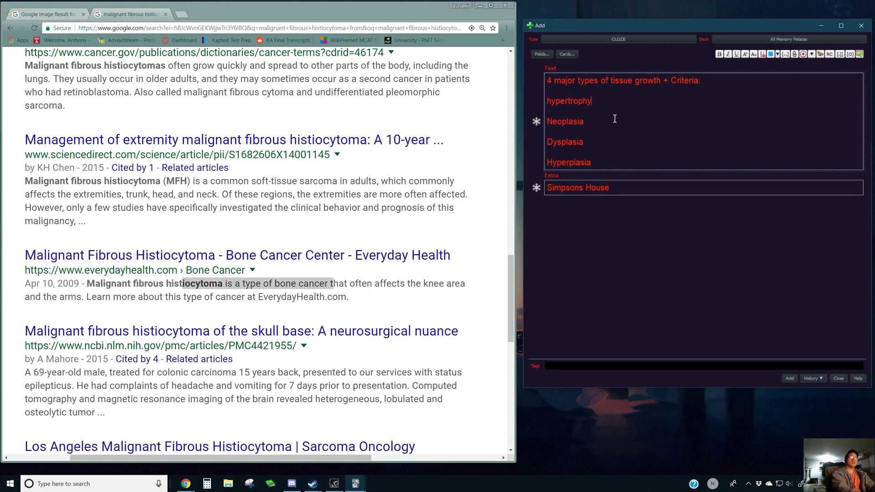
{"action": "type", "text": ": "}
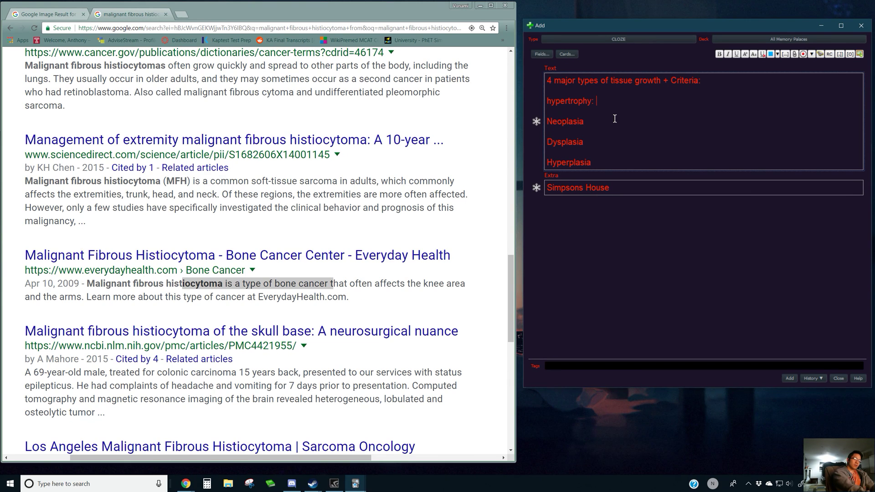
{"action": "type", "text": "organized + larger cell"}
Give Neoplasia the criteria "increase in cell numbers + disorganized" after a colon.
{"action": "left_click", "coordinate": [615, 118]}
{"action": "type", "text": ": "}
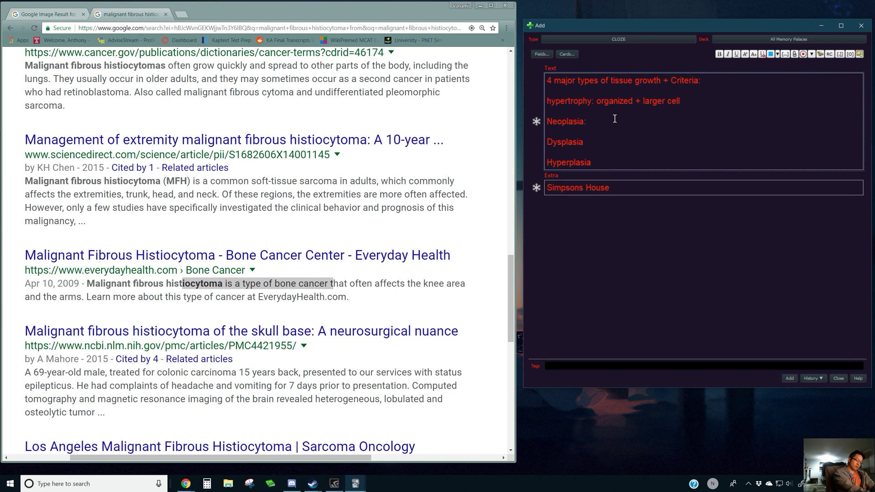
{"action": "type", "text": "increase in cell numbers + disorganized"}
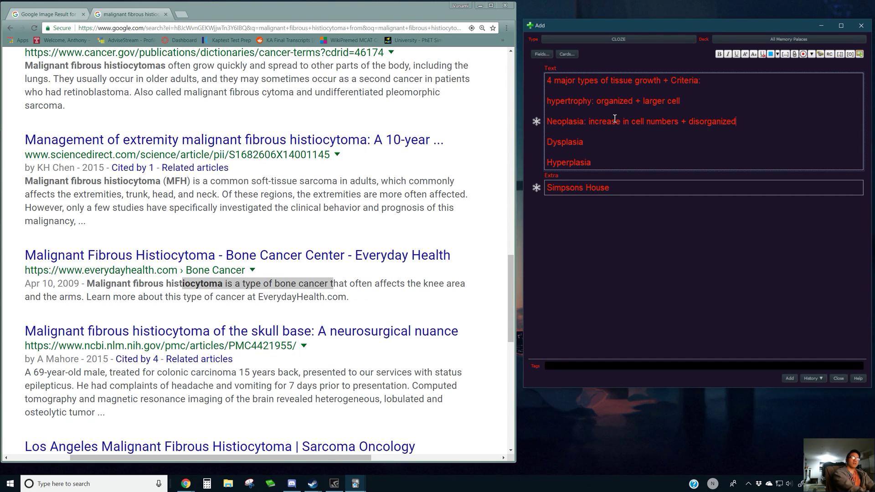
Give Dysplasia the single criterion "disorganized" after a colon.
{"action": "key", "text": "Down"}
{"action": "key", "text": "Down"}
{"action": "key", "text": "End"}
{"action": "type", "text": ": disorganized +"}
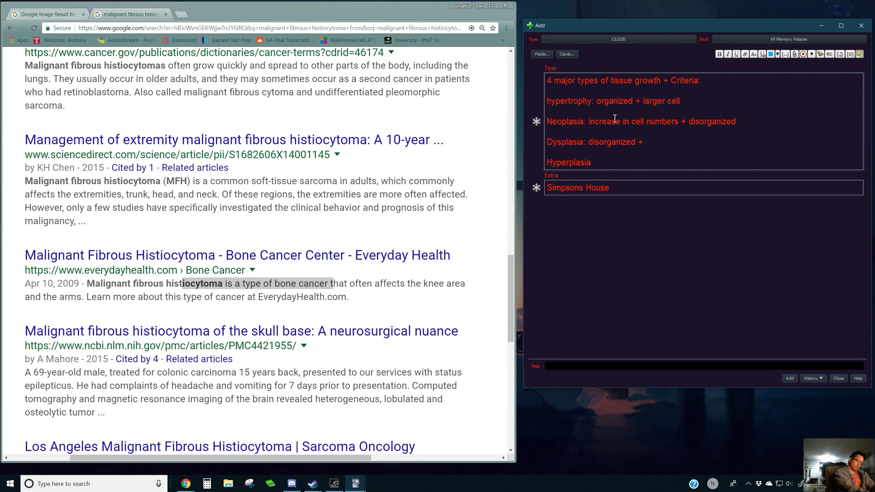
{"action": "key", "text": "BackSpace"}
{"action": "key", "text": "BackSpace"}
{"action": "key", "text": "BackSpace"}
Give Hyperplasia the criteria "increase in cell numbers + organized" after a colon.
{"action": "key", "text": "Down"}
{"action": "key", "text": "Down"}
{"action": "key", "text": "End"}
{"action": "type", "text": ": incre"}
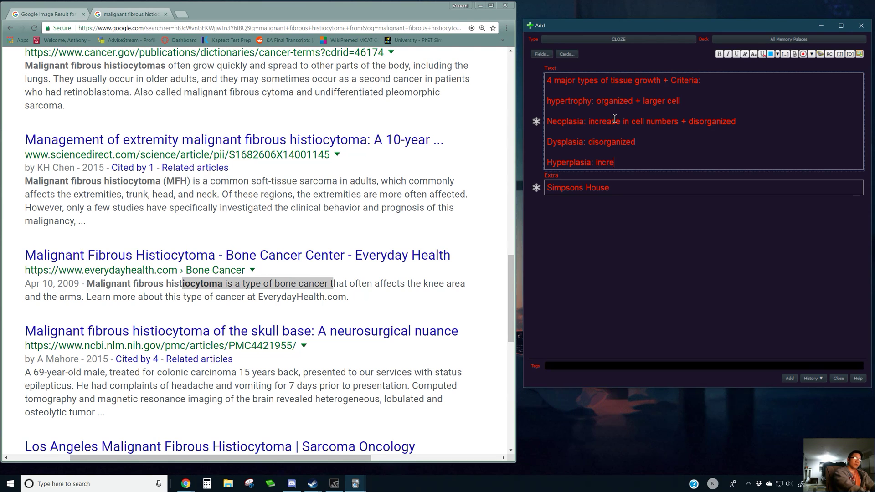
{"action": "type", "text": "ase in cell numbers"}
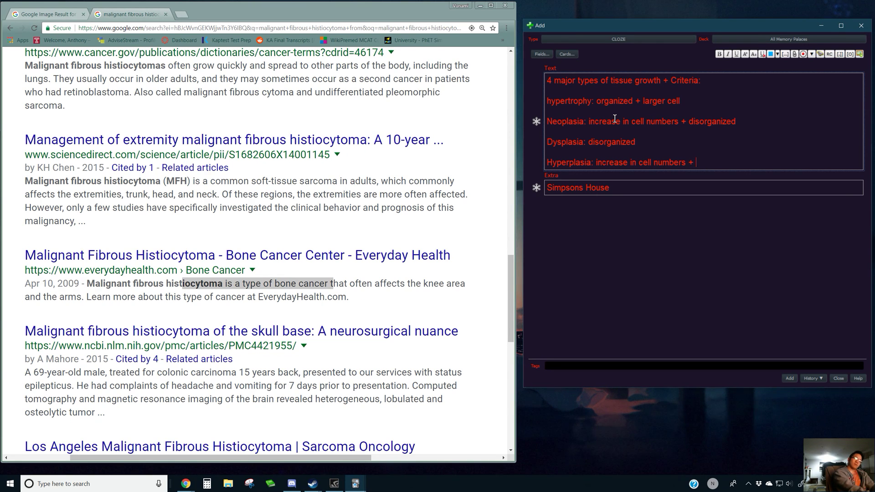
{"action": "type", "text": " + organized"}
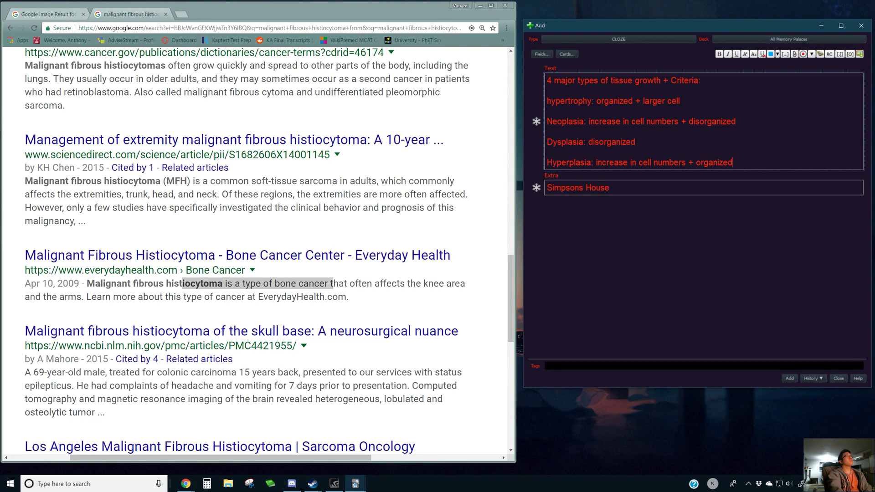
Add the word "growth" after the organized or disorganized criterion of Neoplasia, Hyperplasia and hypertrophy.
{"action": "key", "text": "alt+Tab"}
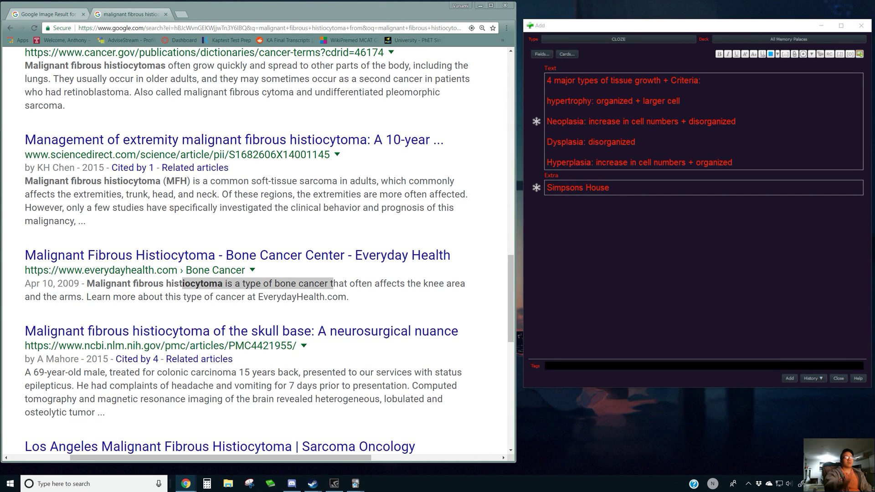
{"action": "left_click", "coordinate": [757, 123]}
{"action": "type", "text": "growth"}
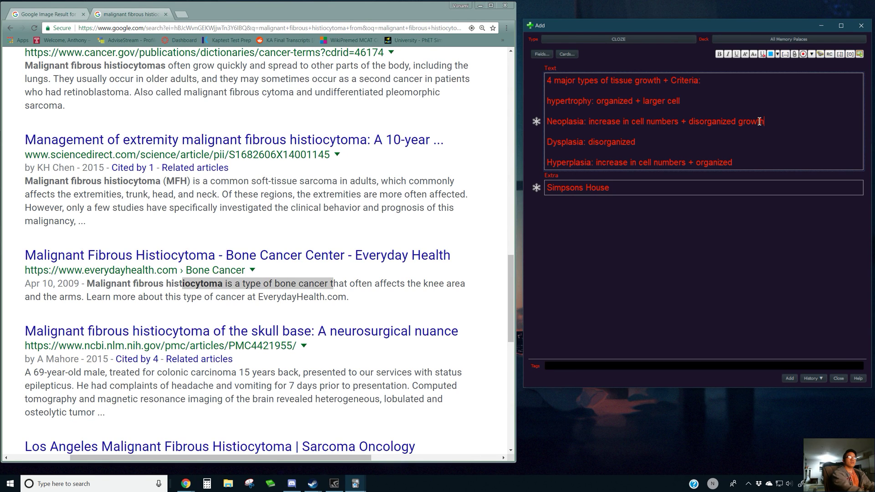
{"action": "key", "text": "ctrl+End"}
{"action": "type", "text": "growth"}
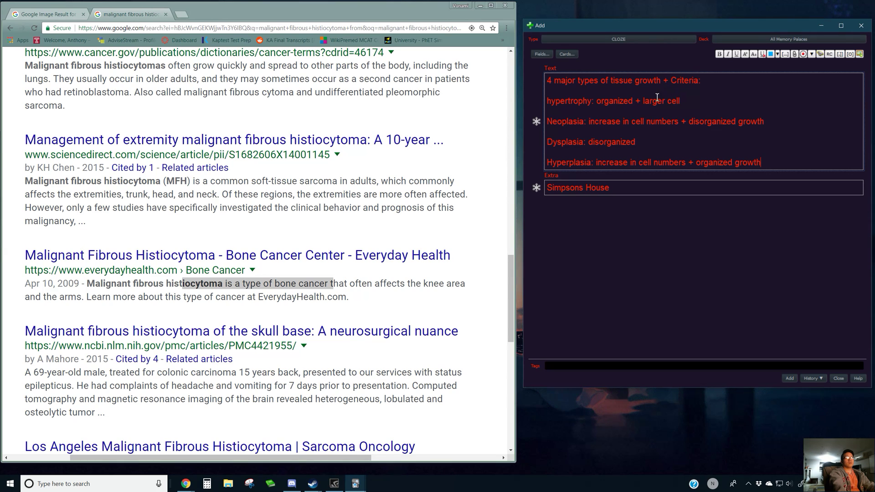
{"action": "type", "text": " growth"}
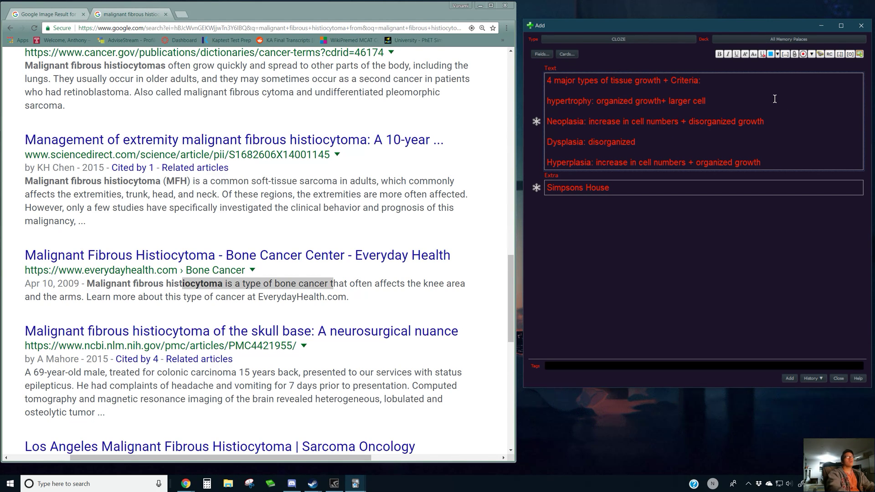
Reword Neoplasia's first criterion as "increase in dividing cell numbers".
{"action": "key", "text": "BackSpace"}
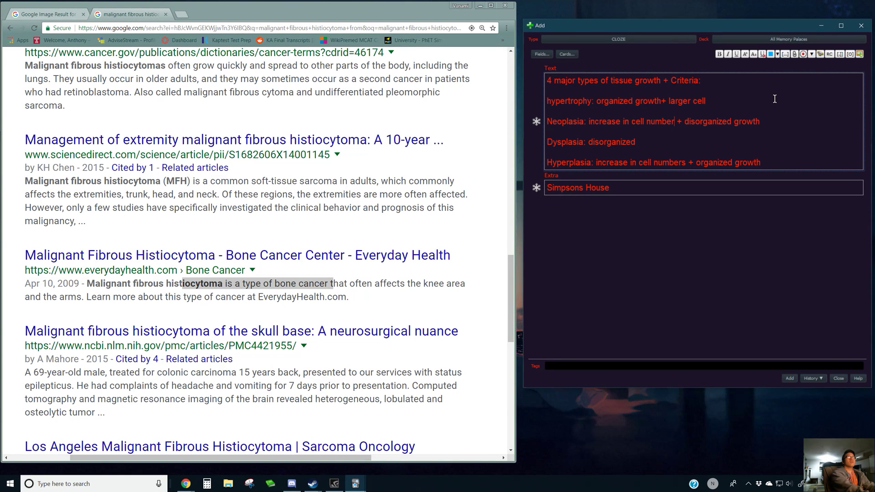
{"action": "key", "text": "BackSpace"}
{"action": "key", "text": "BackSpace"}
{"action": "key", "text": "BackSpace"}
{"action": "key", "text": "BackSpace"}
{"action": "key", "text": "BackSpace"}
{"action": "key", "text": "BackSpace"}
{"action": "key", "text": "BackSpace"}
{"action": "key", "text": "BackSpace"}
{"action": "key", "text": "BackSpace"}
{"action": "key", "text": "BackSpace"}
{"action": "key", "text": "BackSpace"}
{"action": "type", "text": "divid"}
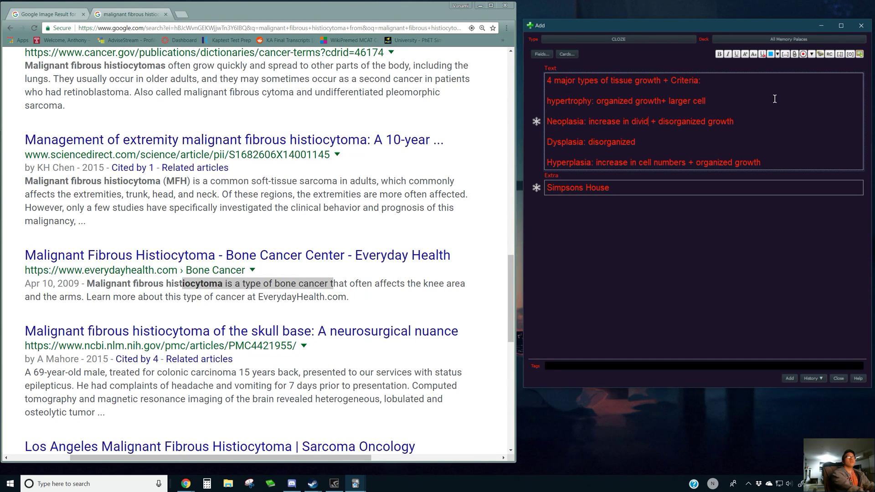
{"action": "type", "text": "ing cell num"}
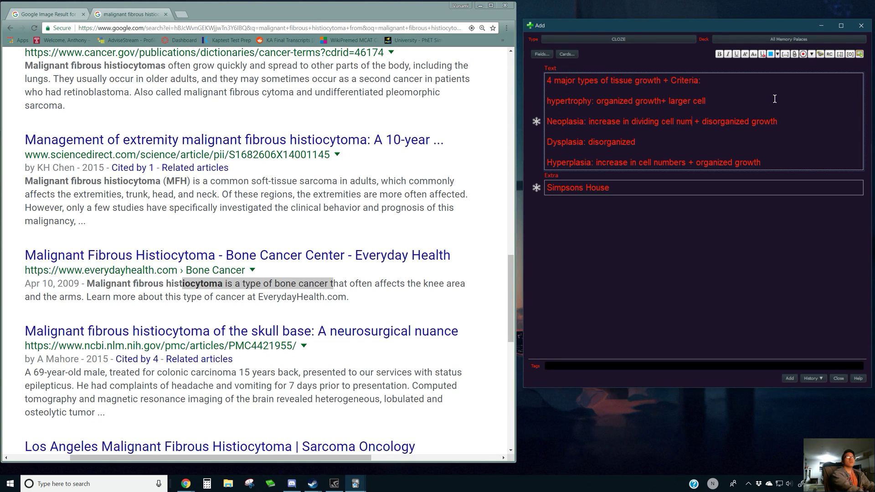
{"action": "type", "text": "bers"}
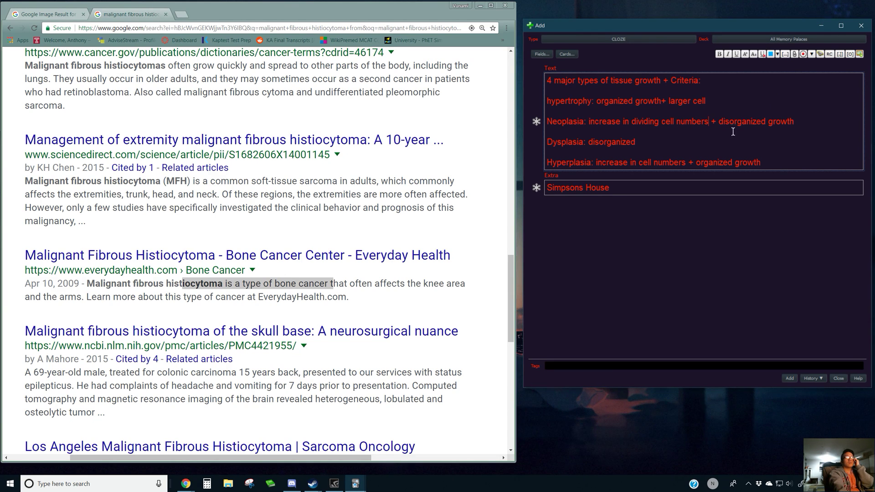
Turn the four tissue growth lines from hypertrophy to Hyperplasia into one cloze deletion and add the card to the deck.
{"action": "left_click_drag", "start_coordinate": [771, 163], "coordinate": [530, 99]}
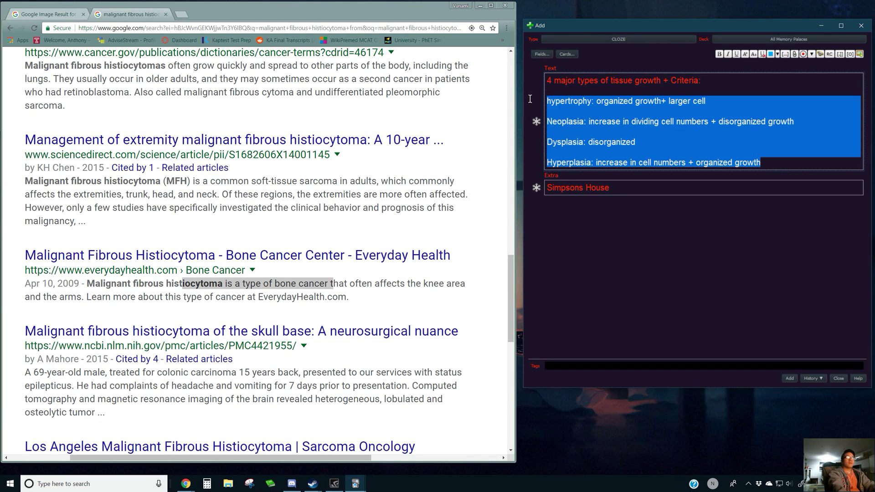
{"action": "key", "text": "ctrl+shift+c"}
{"action": "left_click", "coordinate": [790, 379]}
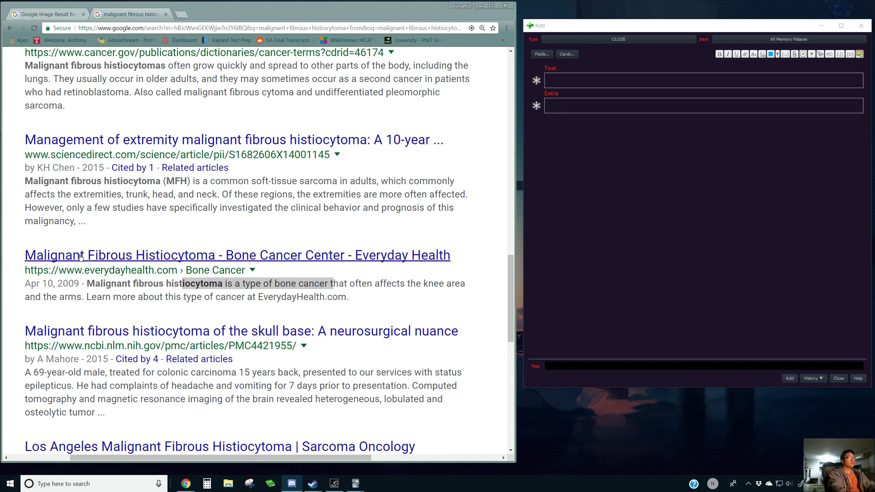
Enter "Jesus is born" as the extra information of the new blank card.
{"action": "left_click", "coordinate": [613, 85]}
{"action": "left_click", "coordinate": [592, 107]}
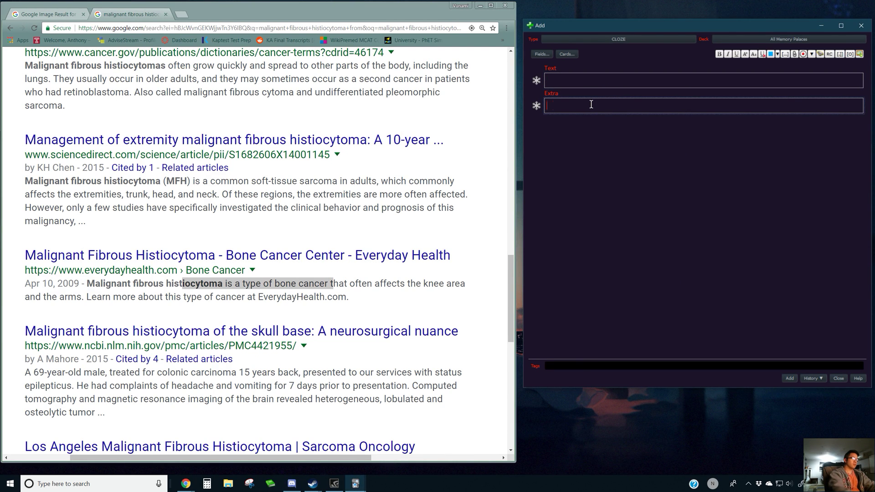
{"action": "type", "text": "Chr"}
{"action": "key", "text": "BackSpace"}
{"action": "key", "text": "BackSpace"}
{"action": "key", "text": "BackSpace"}
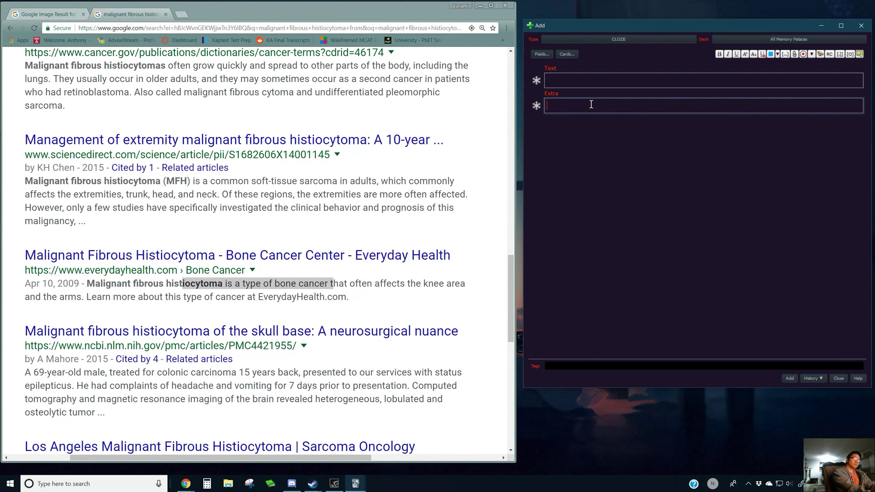
{"action": "type", "text": "Jesus is born"}
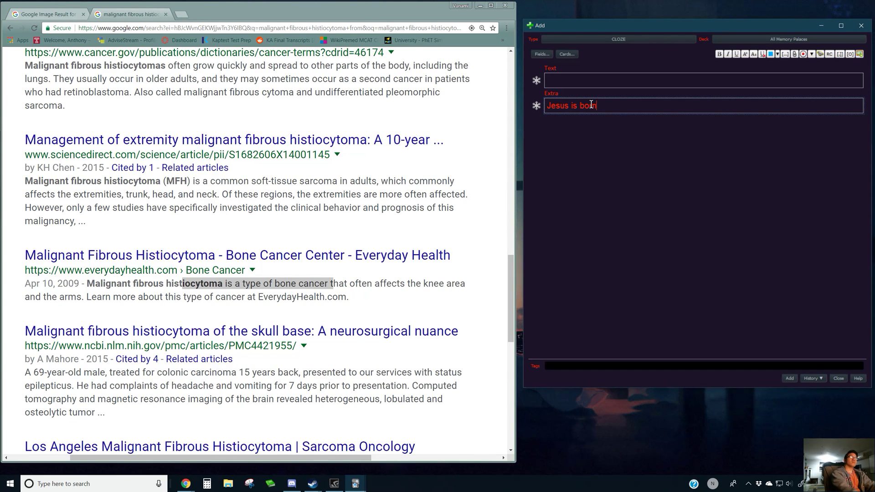
Head the new card's text with "Acne types:" and list "Whitehead" and "Blackhead" as separate items below it.
{"action": "left_click", "coordinate": [612, 77]}
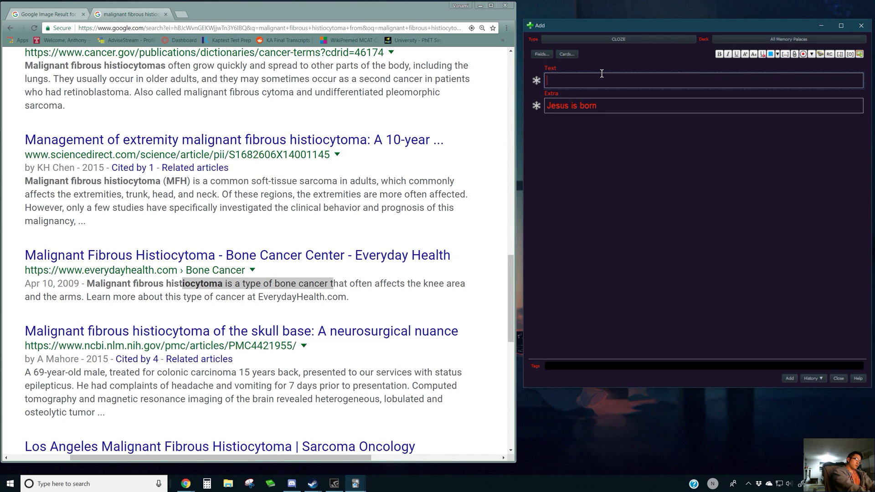
{"action": "type", "text": "Acne types:"}
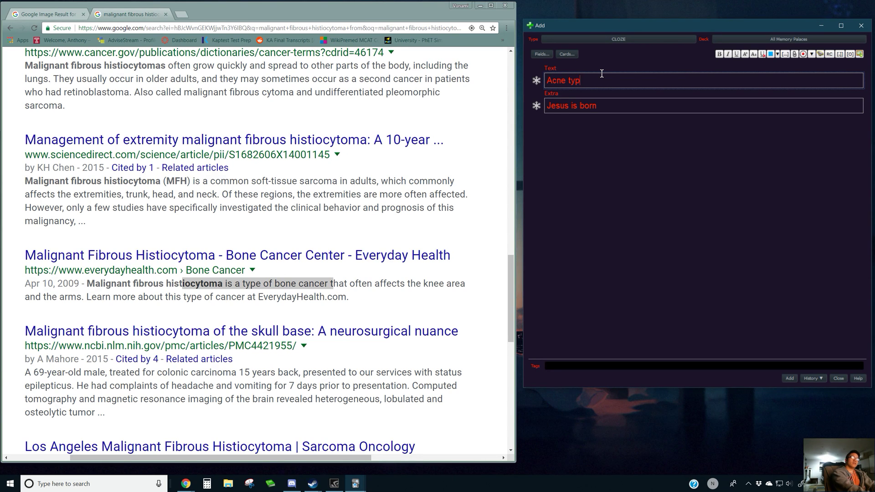
{"action": "key", "text": "Return"}
{"action": "key", "text": "Return"}
{"action": "type", "text": "Whitehead"}
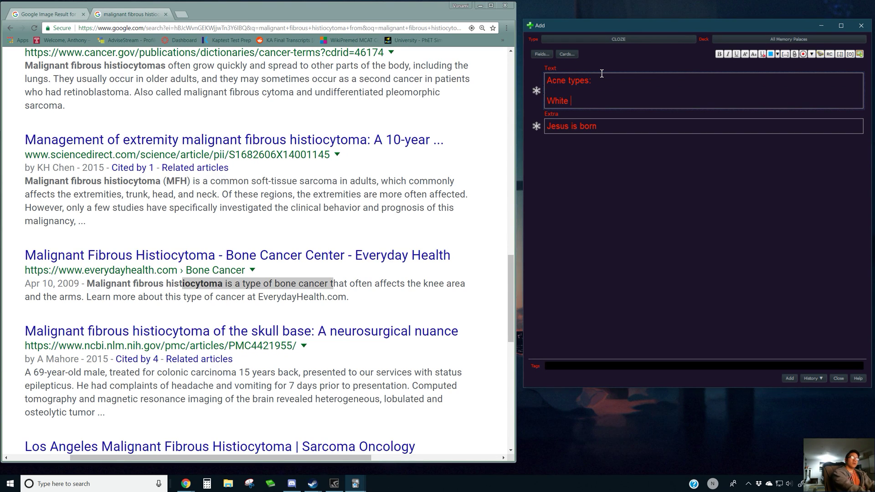
{"action": "key", "text": "Return"}
{"action": "key", "text": "Return"}
{"action": "type", "text": "Blackhead"}
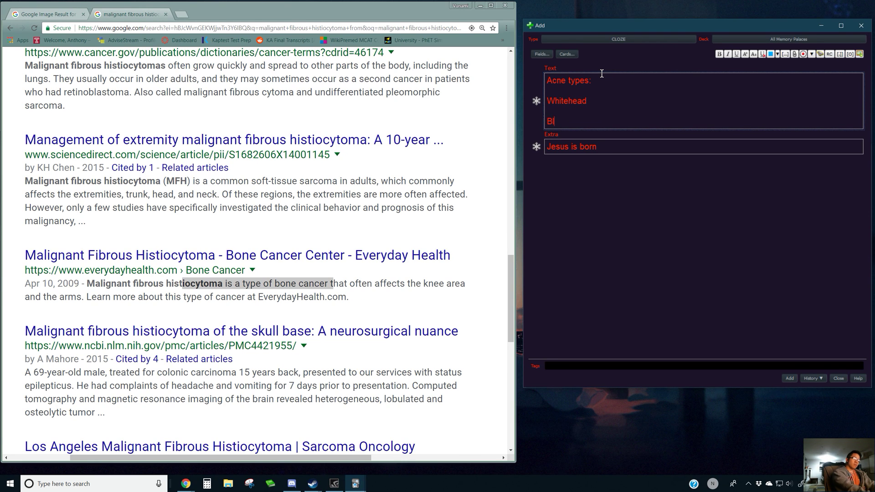
{"action": "key", "text": "Return"}
{"action": "key", "text": "Return"}
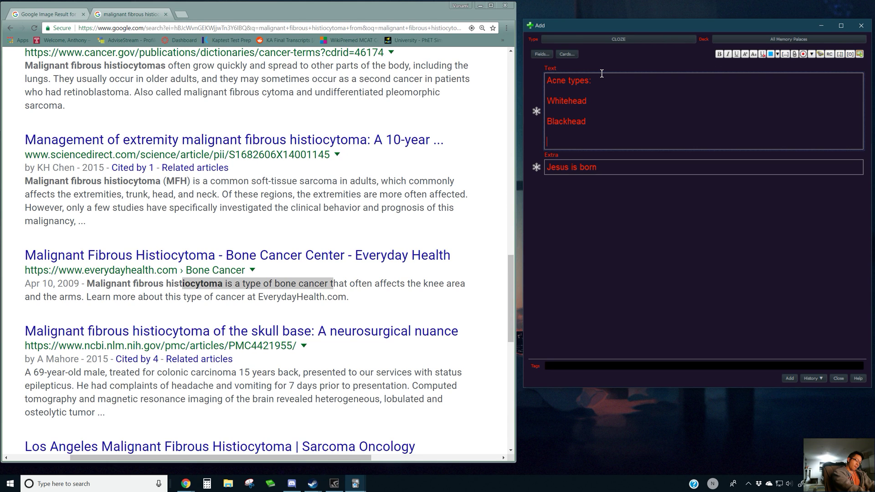
{"action": "type", "text": "pustul"}
{"action": "key", "text": "BackSpace"}
{"action": "key", "text": "BackSpace"}
{"action": "key", "text": "BackSpace"}
{"action": "key", "text": "BackSpace"}
{"action": "key", "text": "BackSpace"}
{"action": "key", "text": "BackSpace"}
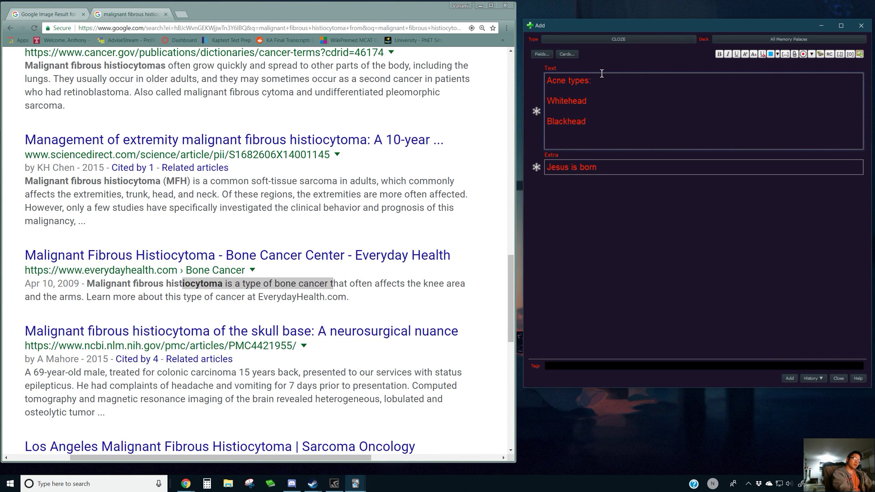
Rewrite the two acne items so that "Blackhead" comes before "Whitehead".
{"action": "left_click_drag", "start_coordinate": [599, 120], "coordinate": [514, 109]}
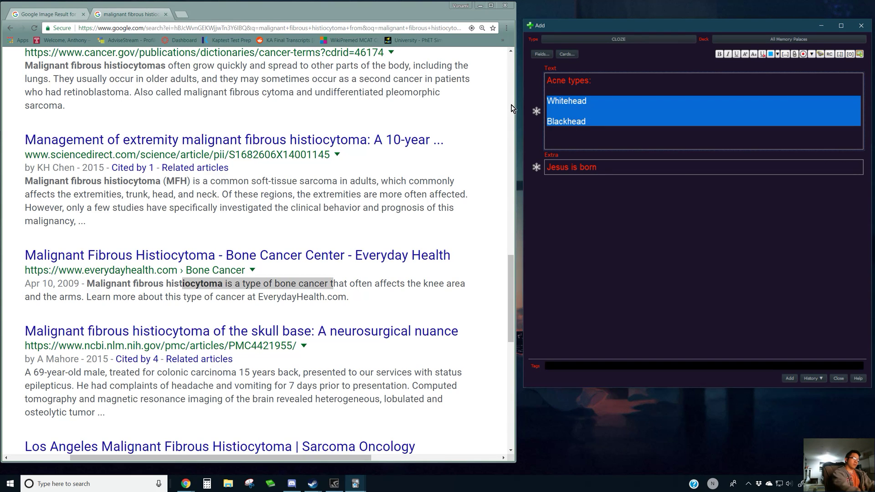
{"action": "type", "text": "Blackhead"}
{"action": "key", "text": "Return"}
{"action": "key", "text": "Return"}
{"action": "type", "text": "Whitehead"}
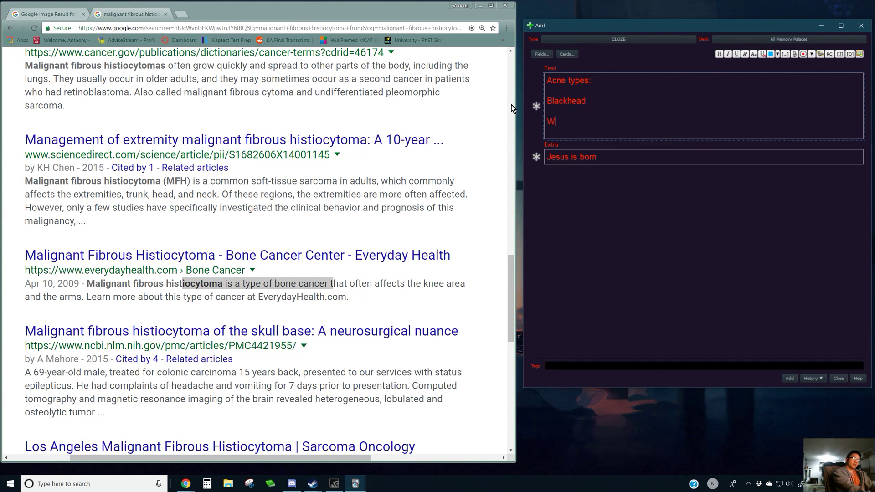
{"action": "key", "text": "Return"}
{"action": "key", "text": "Return"}
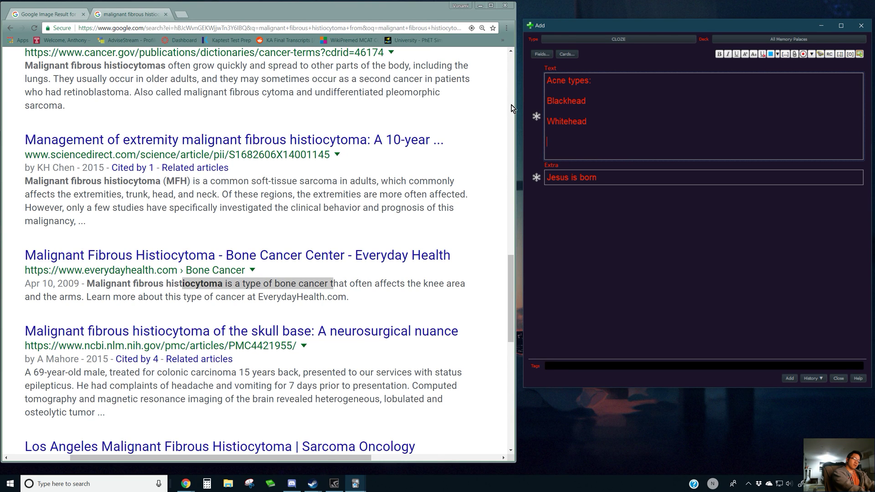
Add "papule" as the third acne type below Whitehead.
{"action": "type", "text": "papule"}
{"action": "key", "text": "Return"}
{"action": "key", "text": "Return"}
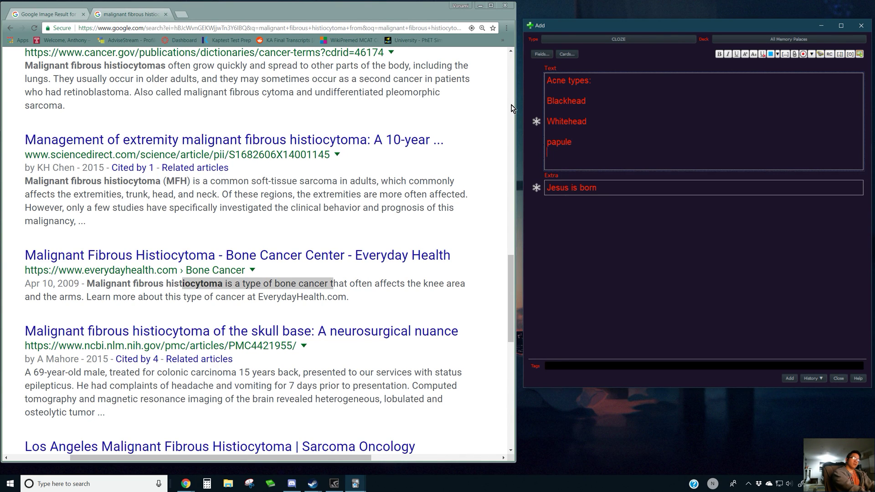
{"action": "type", "text": "pustu"}
{"action": "key", "text": "BackSpace"}
{"action": "key", "text": "BackSpace"}
{"action": "key", "text": "BackSpace"}
{"action": "key", "text": "BackSpace"}
{"action": "key", "text": "BackSpace"}
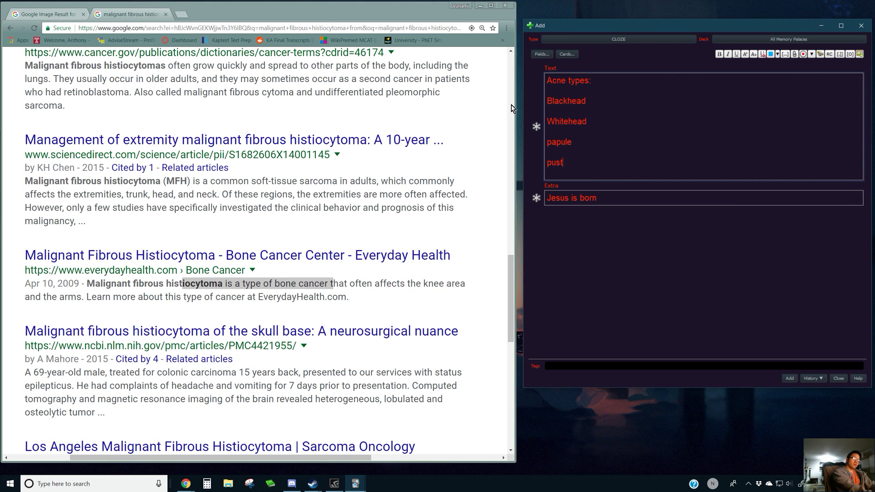
Complete the acne list with "nodule", "pustule" and "cyst" as separate items below papule.
{"action": "type", "text": "nodule"}
{"action": "key", "text": "Return"}
{"action": "key", "text": "Return"}
{"action": "type", "text": "pu"}
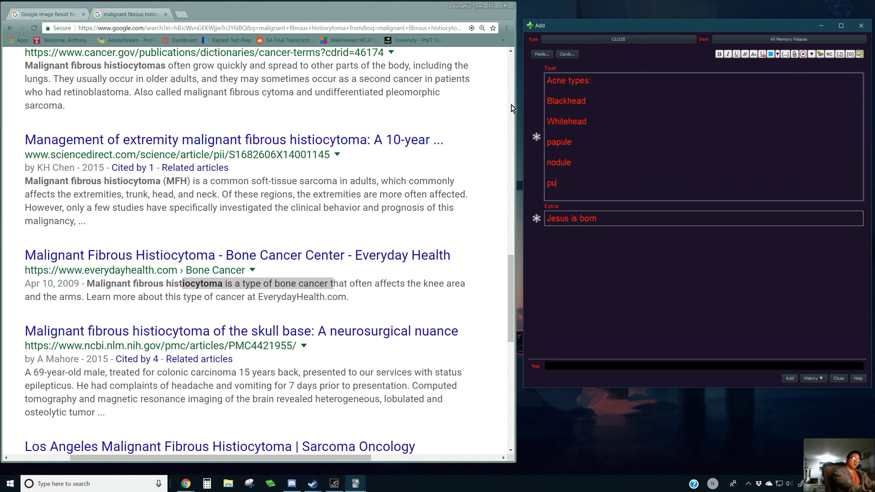
{"action": "type", "text": "stule"}
{"action": "key", "text": "Return"}
{"action": "key", "text": "Return"}
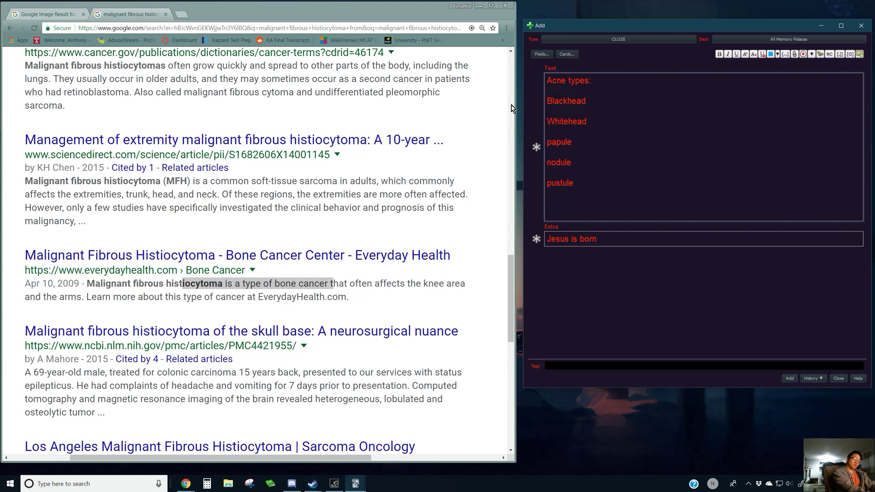
{"action": "type", "text": "cyst"}
{"action": "key", "text": "Up"}
{"action": "key", "text": "Up"}
{"action": "key", "text": "Return"}
{"action": "key", "text": "Return"}
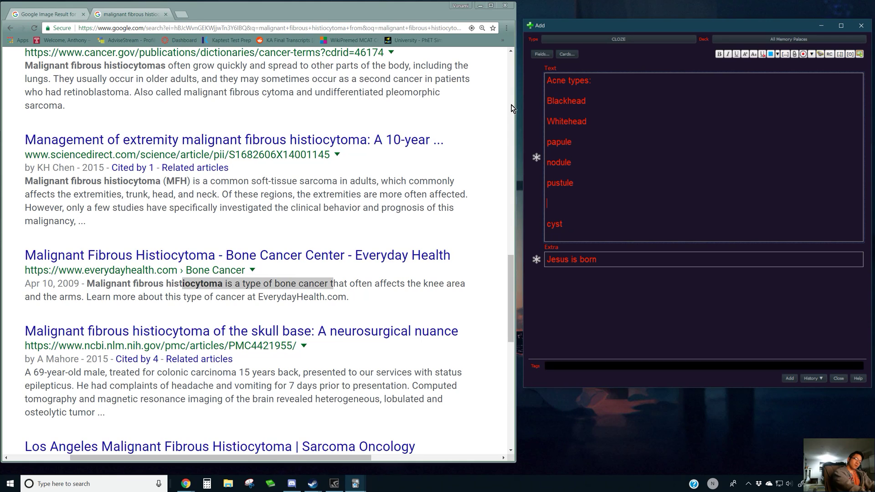
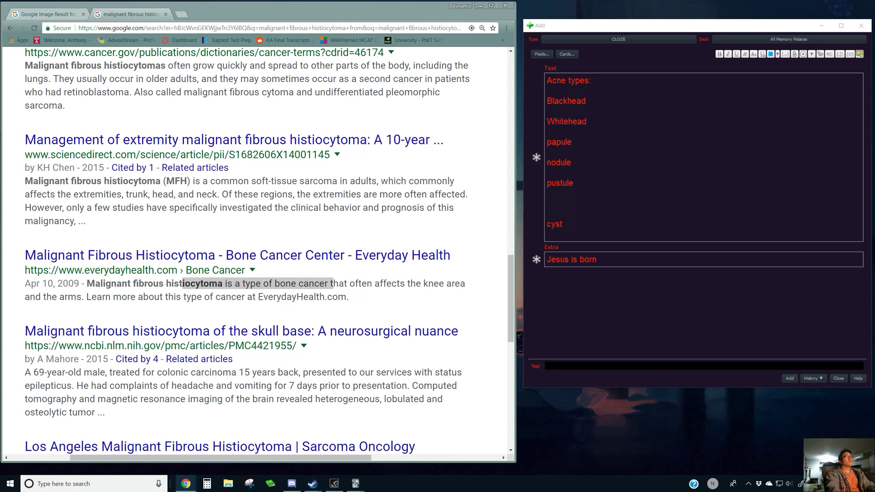
{"action": "left_click", "coordinate": [363, 15]}
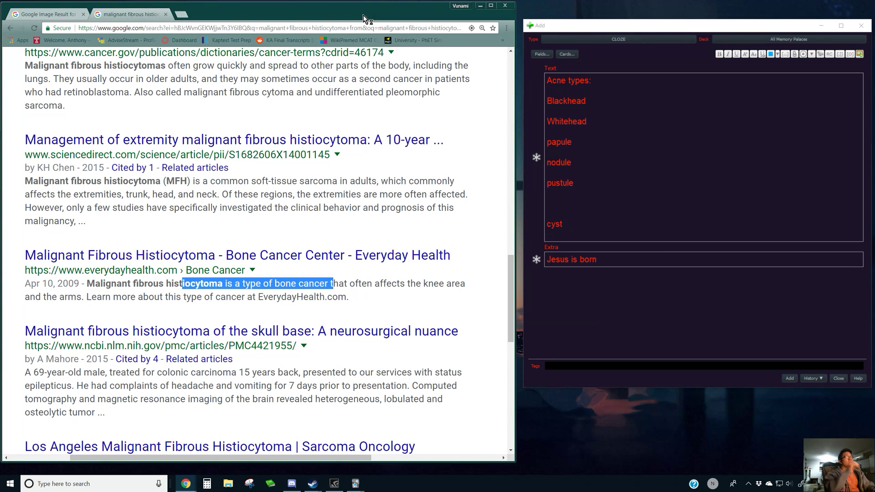
{"action": "left_click", "coordinate": [620, 211]}
{"action": "key", "text": "BackSpace"}
{"action": "key", "text": "BackSpace"}
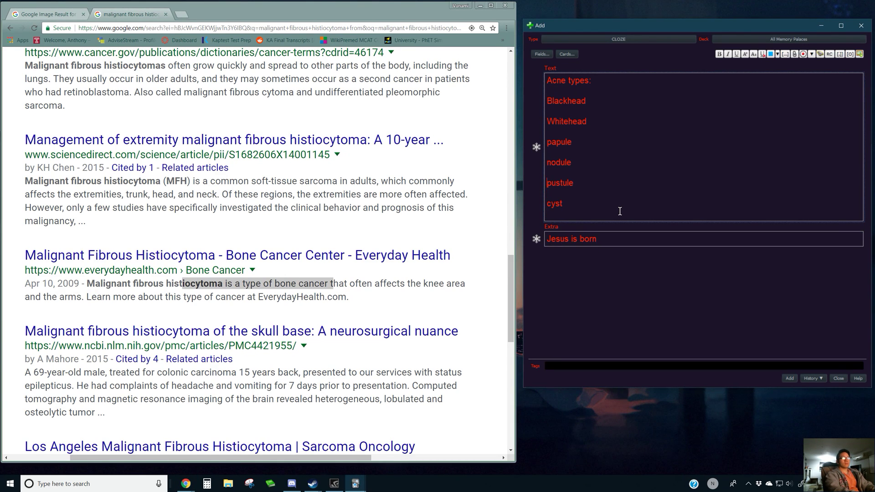
{"action": "key", "text": "Return"}
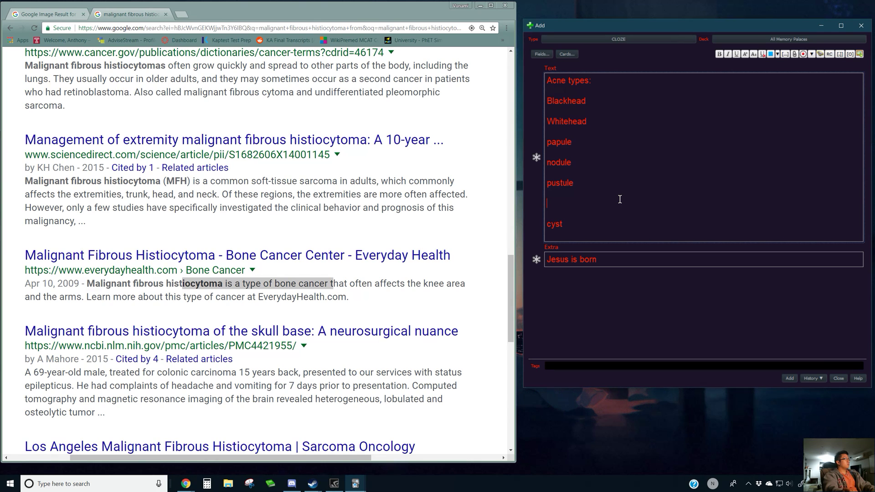
{"action": "key", "text": "BackSpace"}
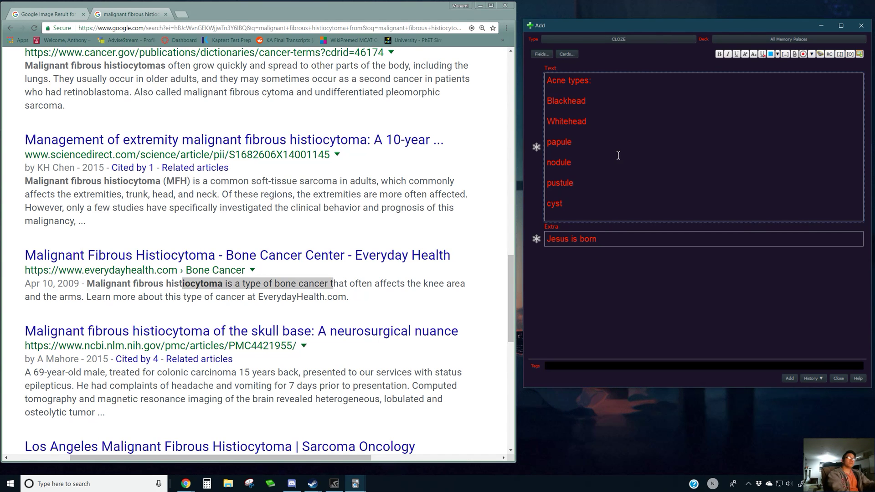
Extend the card's heading to read "Acne types + Descriptions:".
{"action": "left_click", "coordinate": [626, 97]}
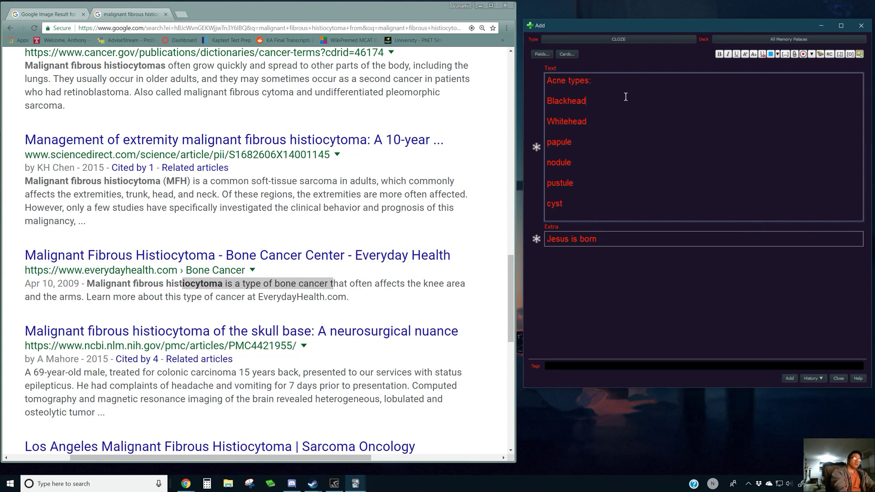
{"action": "key", "text": "Up"}
{"action": "type", "text": "+ "}
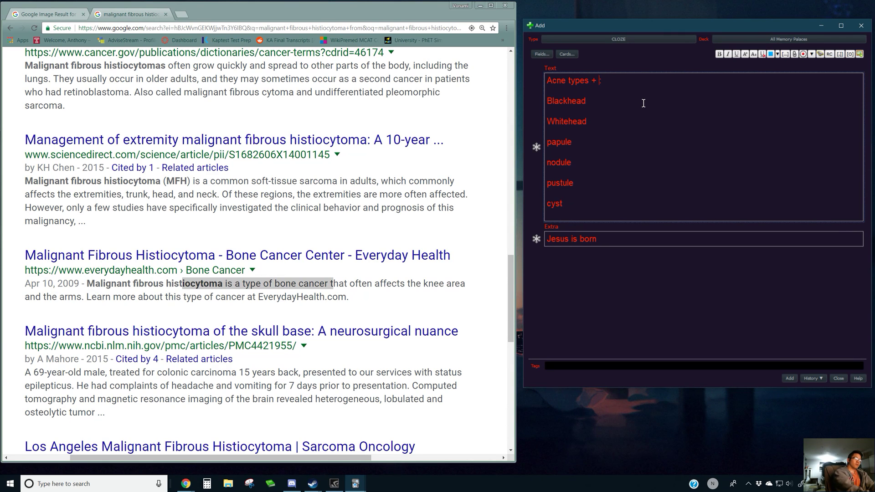
{"action": "type", "text": "Descriptions"}
Describe Blackhead as "open comedo" and Whitehead as "Closed comedo", each after a colon.
{"action": "key", "text": "Down"}
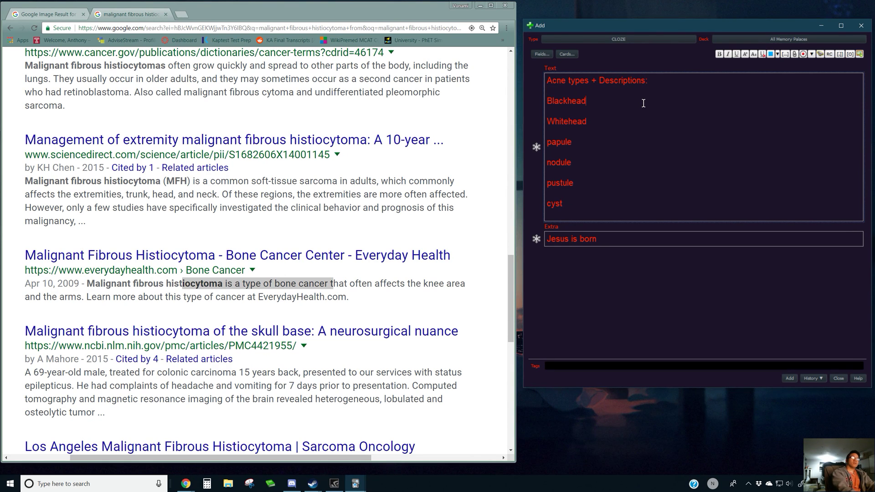
{"action": "type", "text": ": open comedo"}
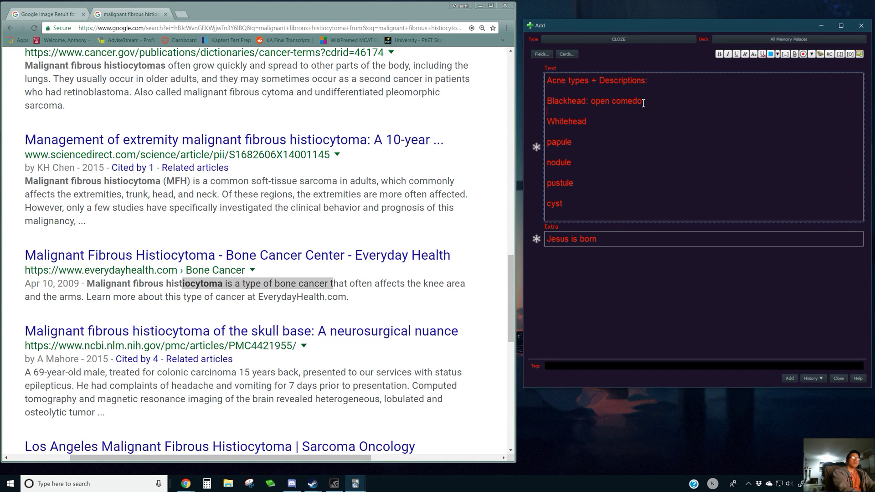
{"action": "key", "text": "Down"}
{"action": "key", "text": "End"}
{"action": "type", "text": ": Closed co"}
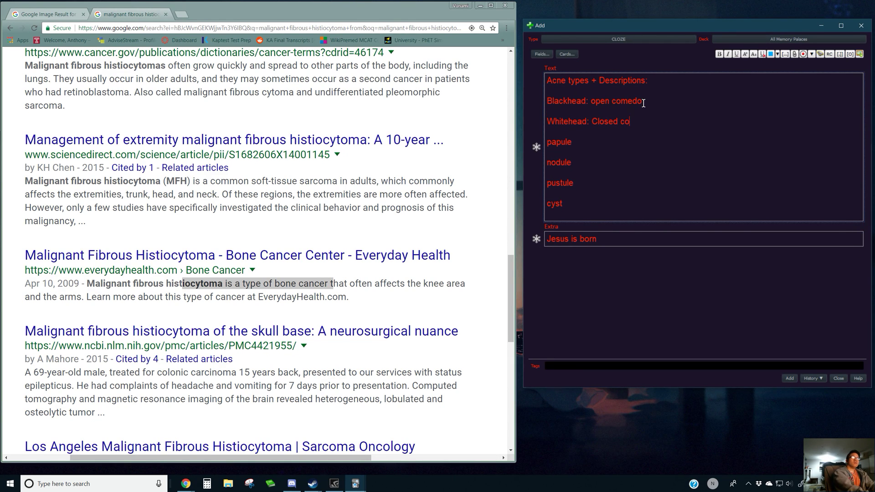
{"action": "type", "text": "medo  papule"}
Describe papule as "red no pus" and nodule as "deepening pus", each after a colon.
{"action": "type", "text": ": red no push"}
{"action": "key", "text": "BackSpace"}
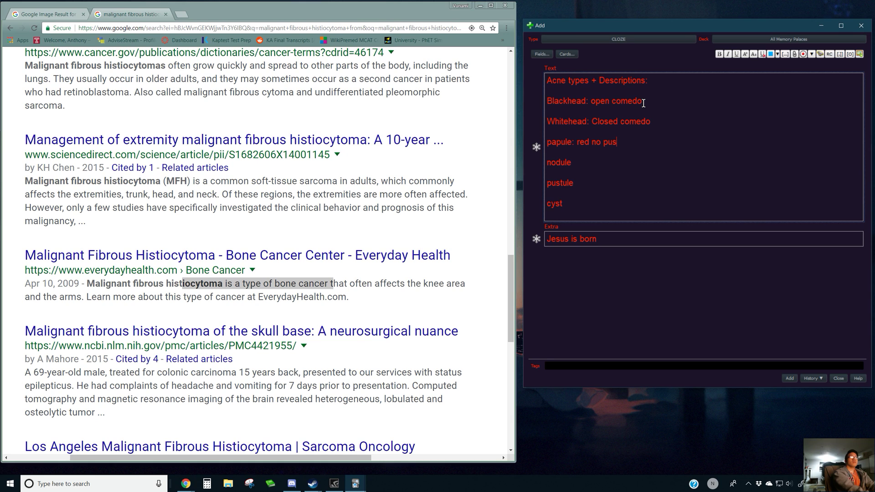
{"action": "key", "text": "Down"}
{"action": "key", "text": "Down"}
{"action": "type", "text": ": deepening"}
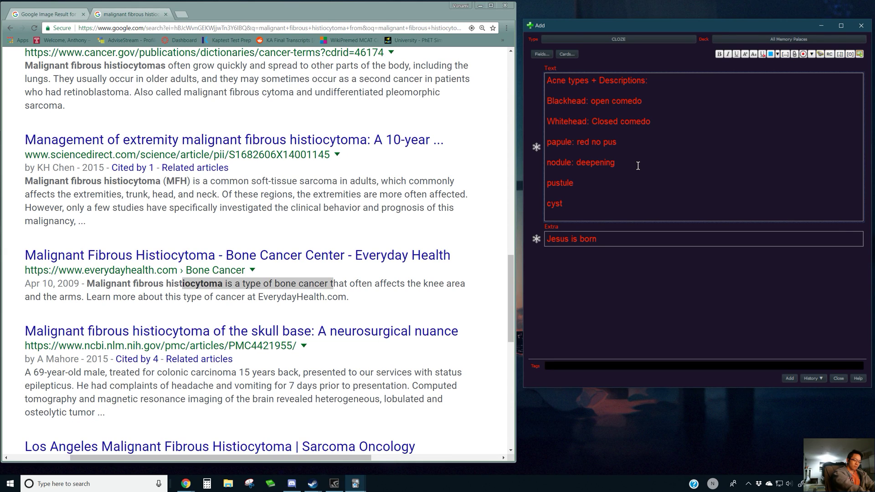
{"action": "type", "text": "pus"}
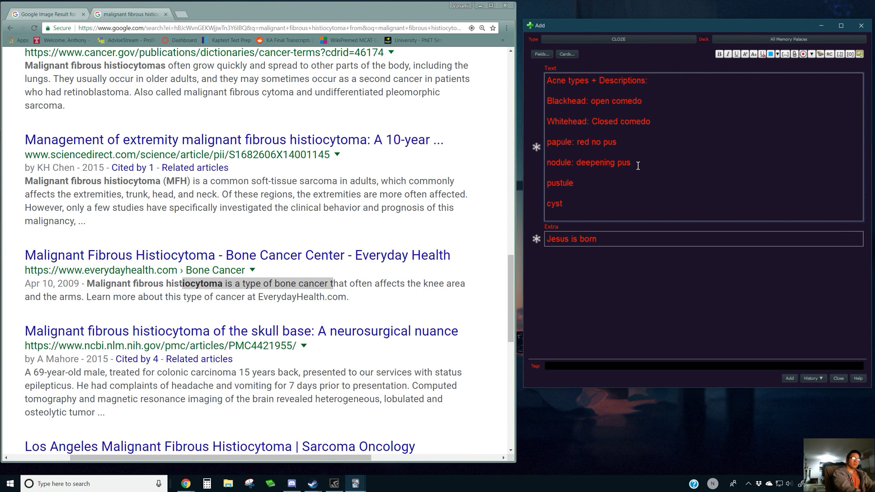
Put a colon after pustule and extend the nodule description to "deepening pus w/ hair follicle rupture".
{"action": "key", "text": "Down"}
{"action": "key", "text": "Down"}
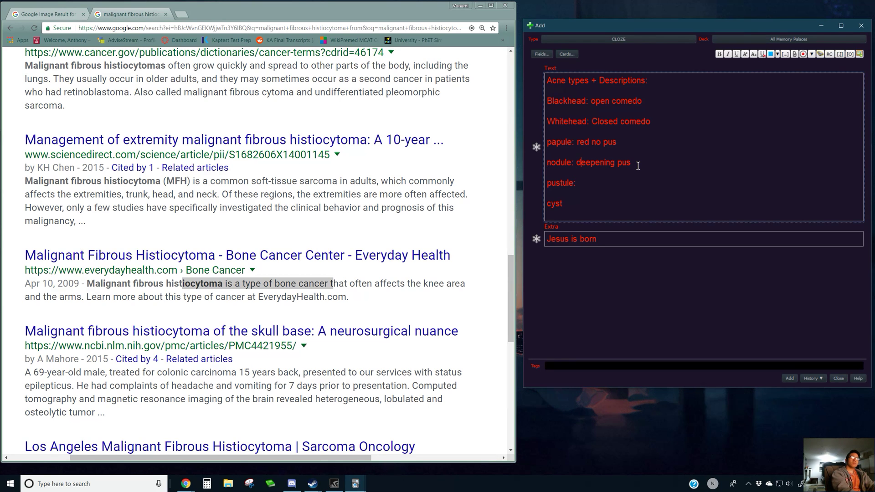
{"action": "left_click", "coordinate": [640, 162]}
{"action": "key", "text": "BackSpace"}
{"action": "key", "text": "BackSpace"}
{"action": "key", "text": "BackSpace"}
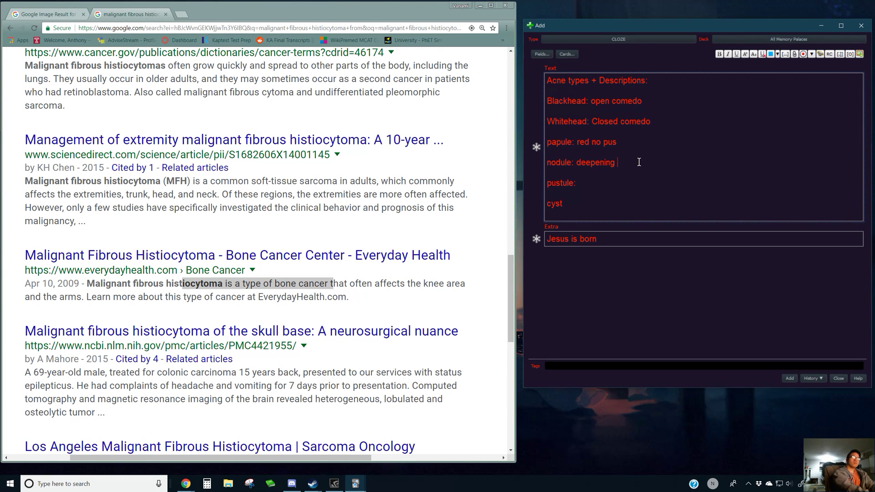
{"action": "type", "text": "pus w/ hair "}
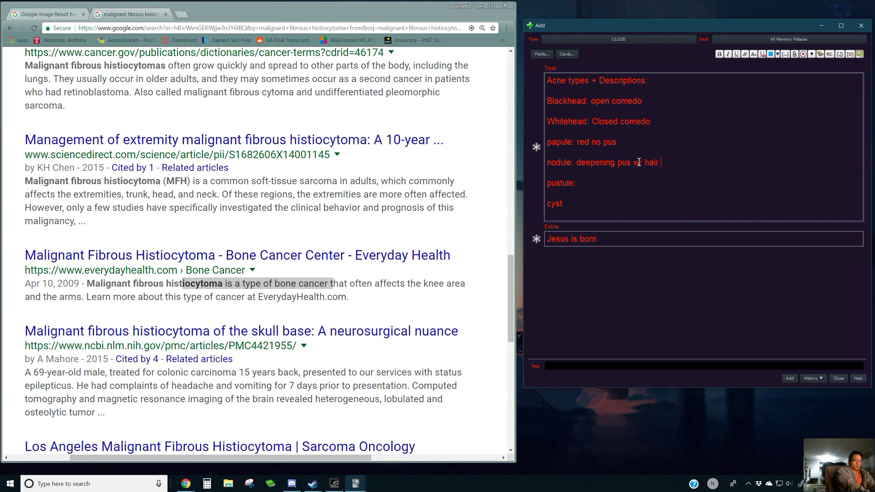
{"action": "type", "text": "ru"}
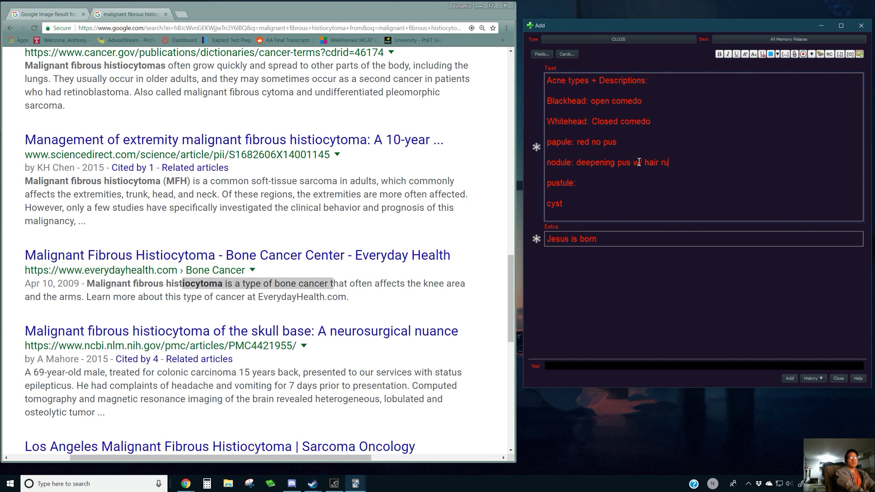
{"action": "key", "text": "BackSpace"}
{"action": "key", "text": "BackSpace"}
{"action": "type", "text": "follicle rupture"}
{"action": "key", "text": "Down"}
{"action": "key", "text": "Down"}
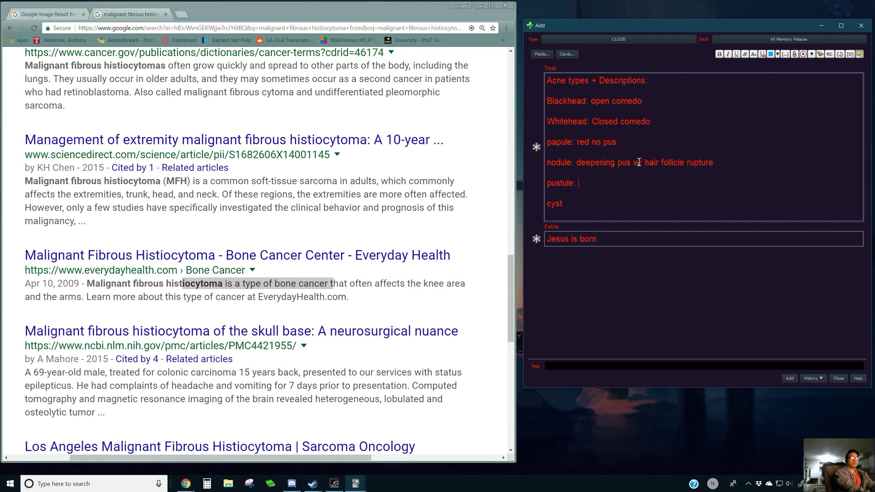
Switch to the Chrome browser and search Google for "nodule vs pustule".
{"action": "left_click", "coordinate": [170, 28]}
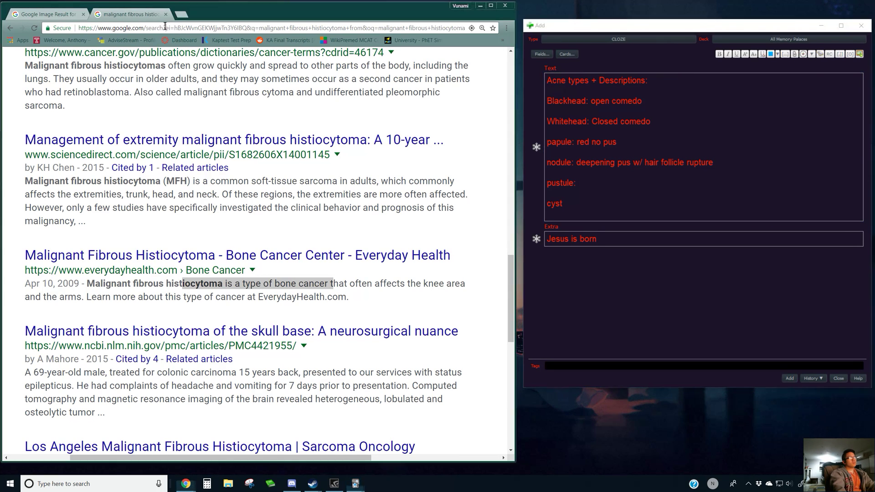
{"action": "type", "text": "d"}
{"action": "key", "text": "BackSpace"}
{"action": "key", "text": "BackSpace"}
{"action": "type", "text": "nod"}
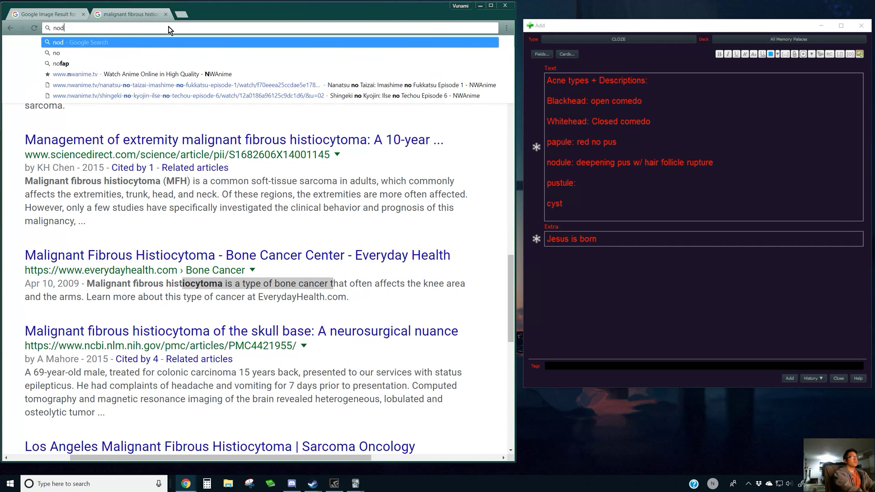
{"action": "type", "text": "ule vs p"}
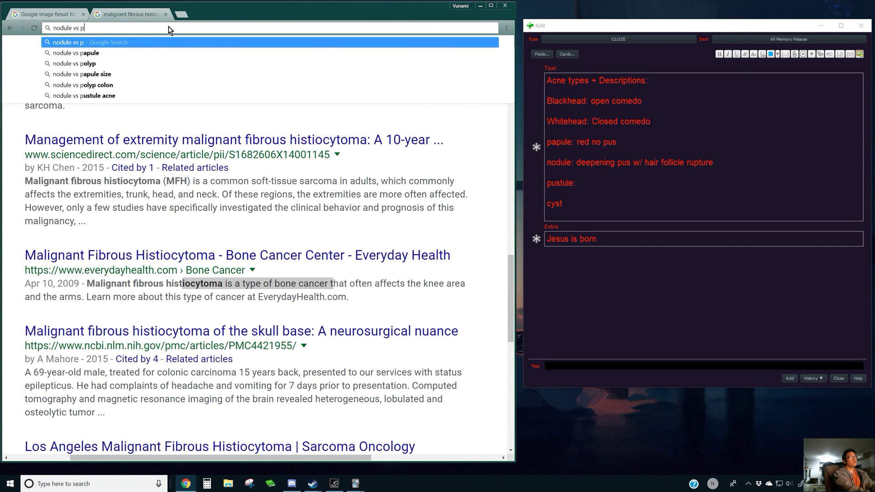
{"action": "type", "text": "ustule"}
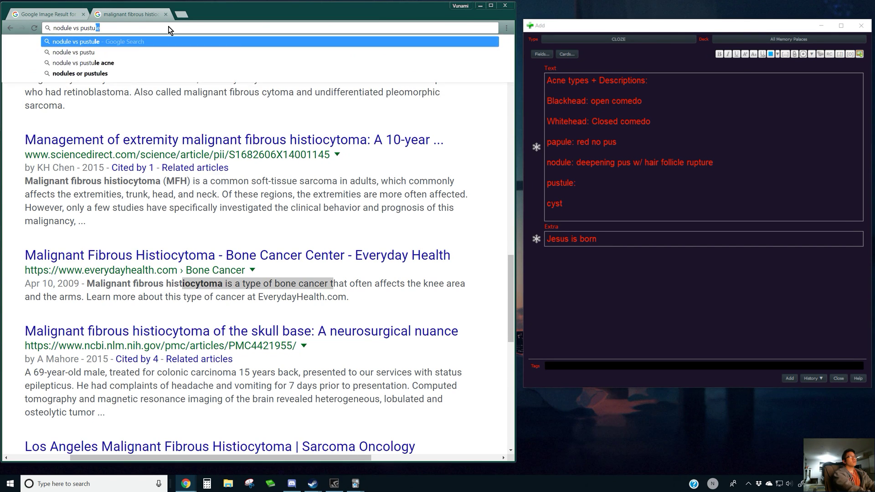
{"action": "key", "text": "Return"}
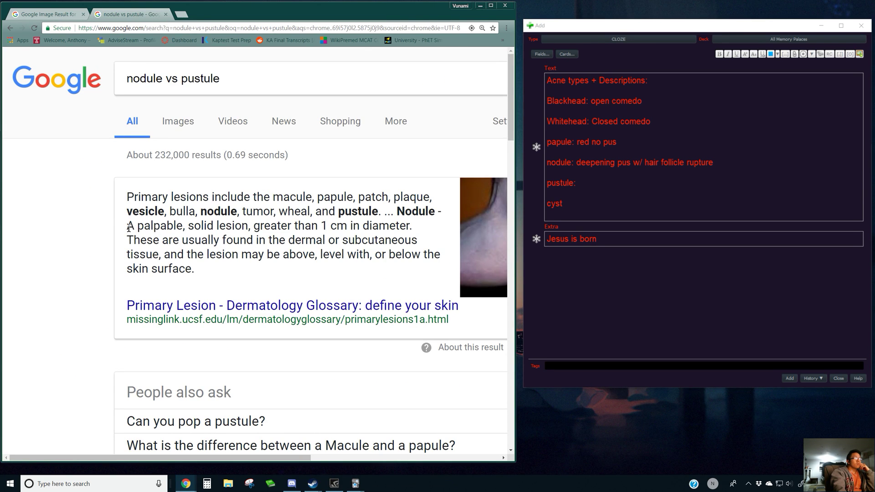
Read through the nodule vs pustule results and enlarge the "Types of Acne Pimples" diagram.
{"action": "left_click_drag", "start_coordinate": [128, 227], "coordinate": [395, 227]}
{"action": "left_click", "coordinate": [257, 258]}
{"action": "left_click_drag", "start_coordinate": [276, 458], "coordinate": [258, 385]}
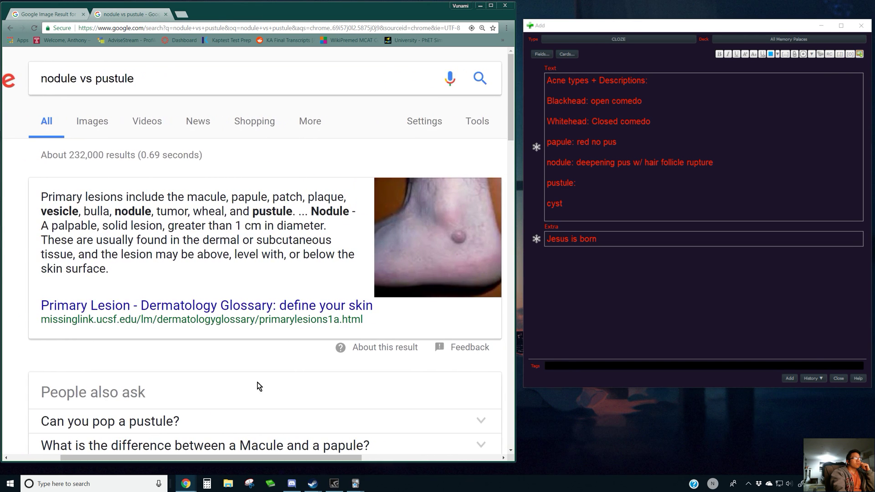
{"action": "scroll", "coordinate": [209, 317], "scroll_direction": "down", "scroll_amount": 3}
{"action": "left_click", "coordinate": [212, 294]}
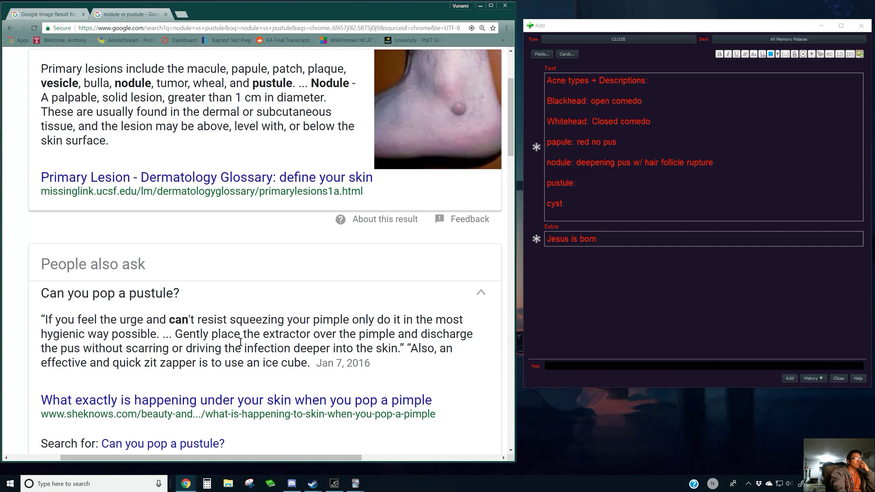
{"action": "scroll", "coordinate": [256, 328], "scroll_direction": "down", "scroll_amount": 8}
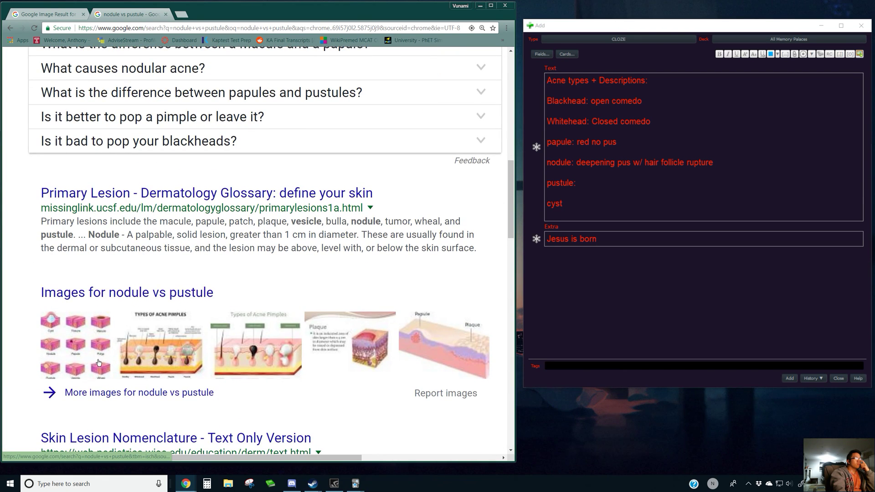
{"action": "left_click", "coordinate": [157, 341]}
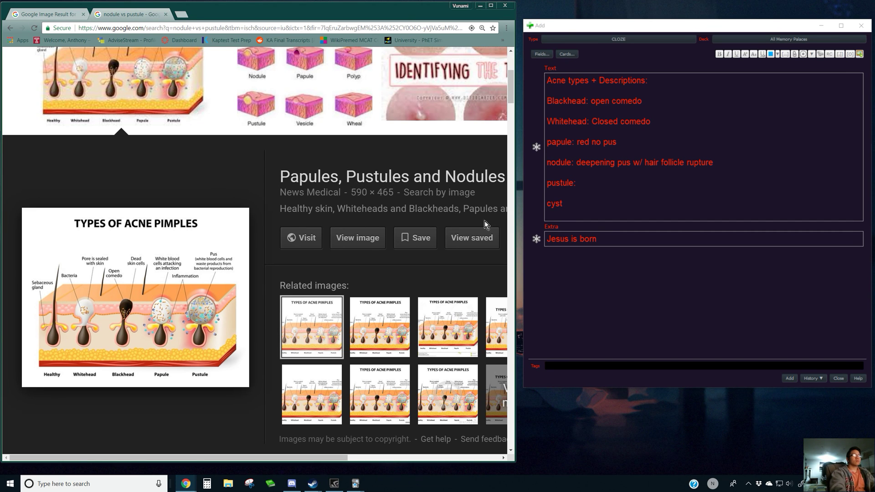
Back on the Anki card, describe pustule as "white blood cells and waste products from the pus".
{"action": "left_click", "coordinate": [621, 182]}
{"action": "type", "text": "white blood cells"}
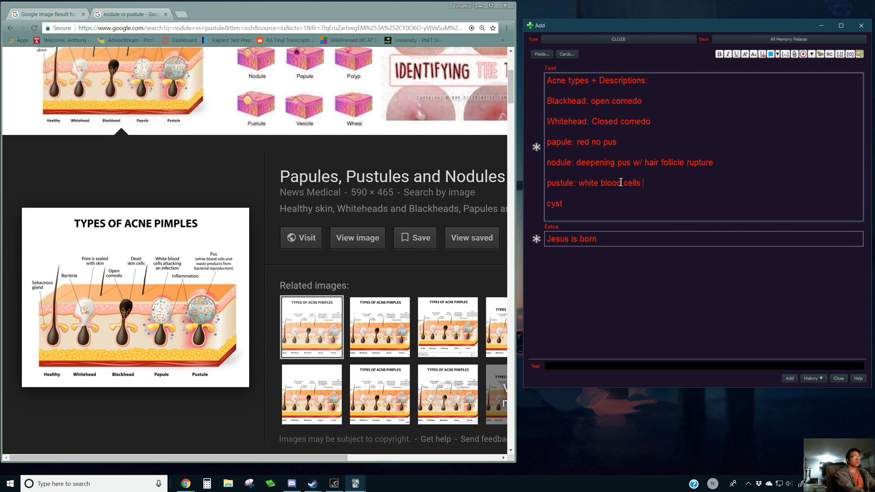
{"action": "type", "text": " and waste products from the pus"}
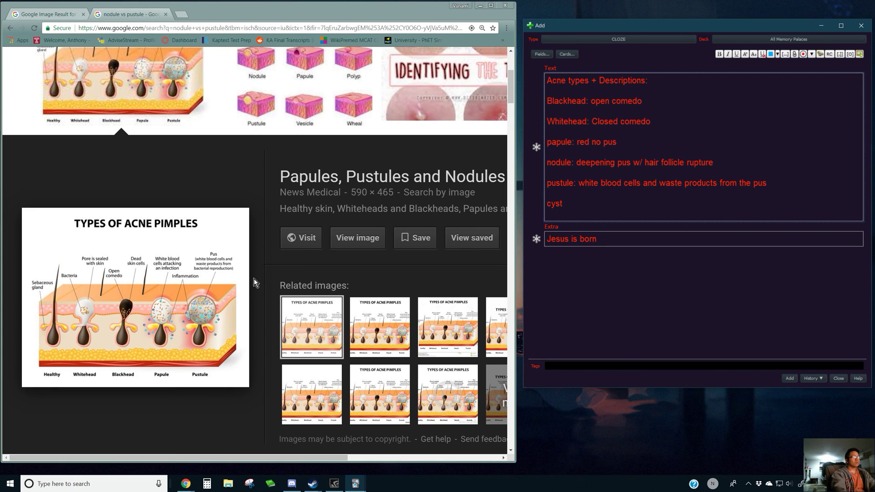
Browse the browser's image results for nodule descriptions and enlarge the "Types of skin lesions" picture comparing pustule, cyst and nodule.
{"action": "left_click", "coordinate": [269, 202]}
{"action": "scroll", "coordinate": [283, 214], "scroll_direction": "up", "scroll_amount": 2}
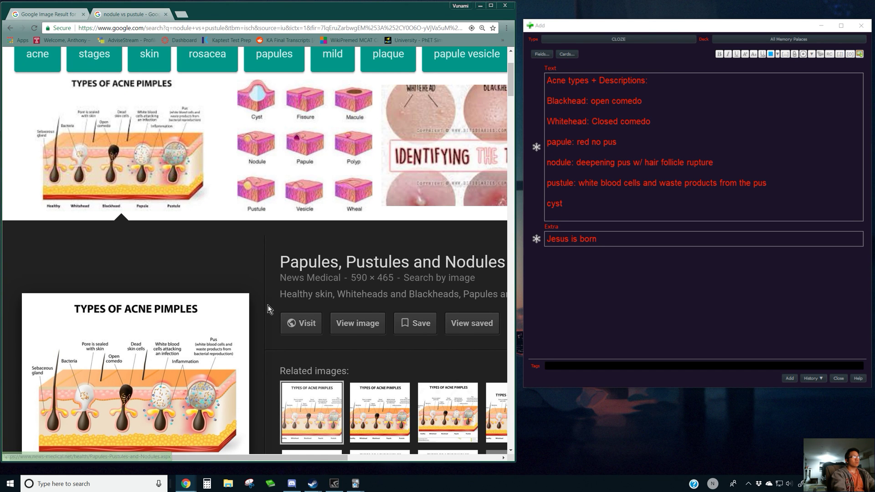
{"action": "scroll", "coordinate": [270, 307], "scroll_direction": "down", "scroll_amount": 8}
{"action": "scroll", "coordinate": [111, 308], "scroll_direction": "down", "scroll_amount": 4}
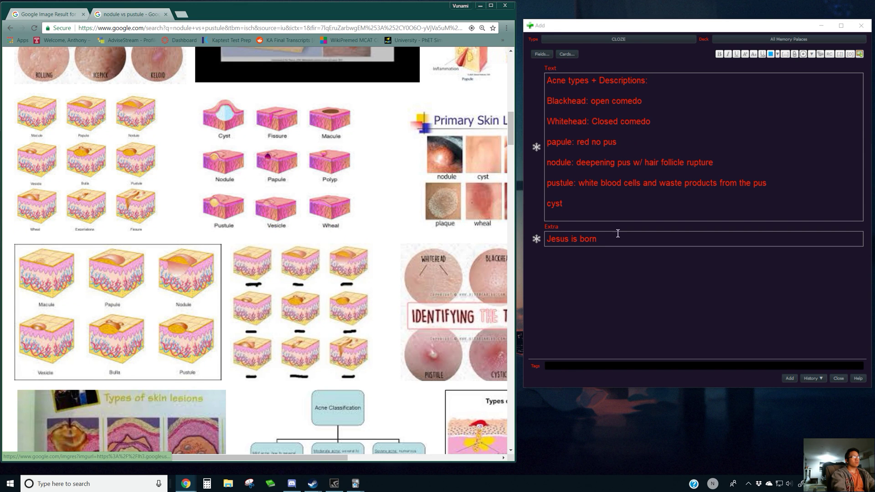
{"action": "left_click", "coordinate": [745, 168]}
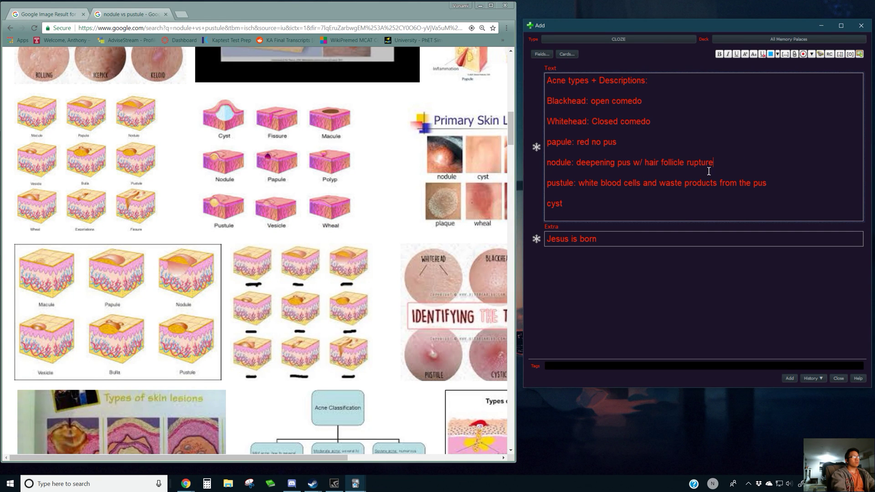
{"action": "left_click", "coordinate": [456, 173]}
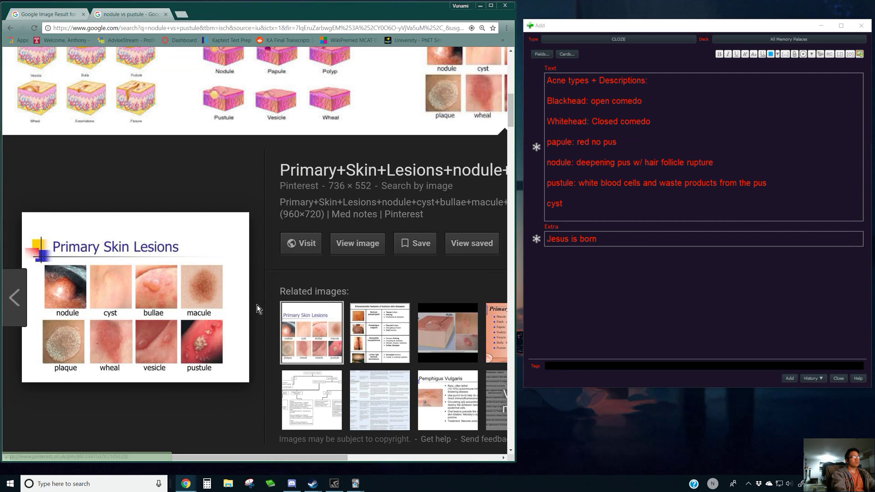
{"action": "scroll", "coordinate": [248, 301], "scroll_direction": "down", "scroll_amount": 6}
{"action": "scroll", "coordinate": [223, 296], "scroll_direction": "down", "scroll_amount": 5}
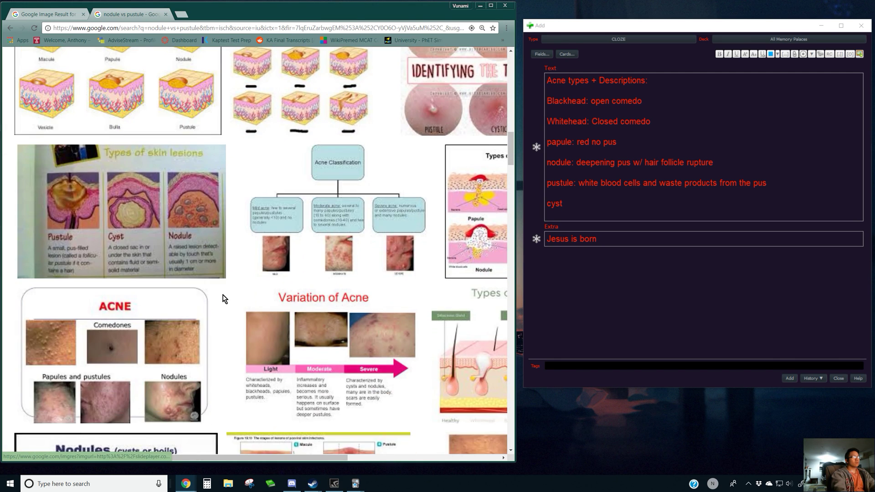
{"action": "left_click", "coordinate": [163, 224]}
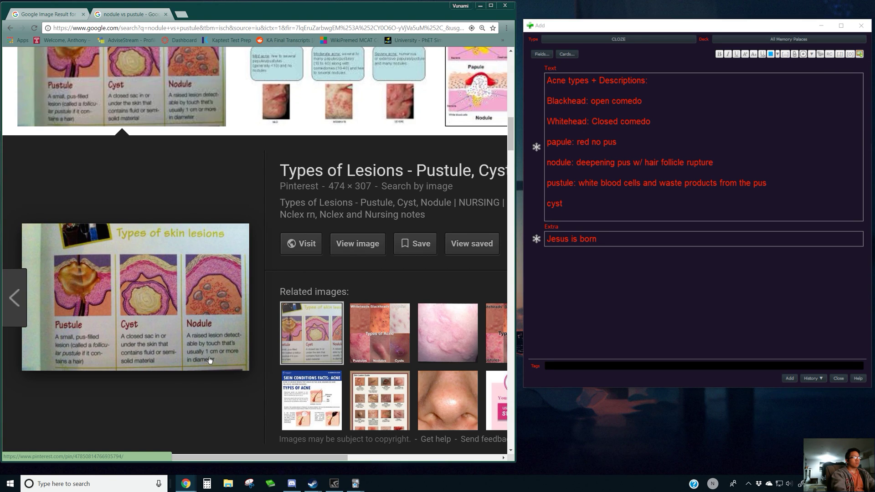
Reword the card's nodule description to "rasied lesion w/ deepening w/ hair follicle rupture", removing "pus".
{"action": "left_click", "coordinate": [685, 165]}
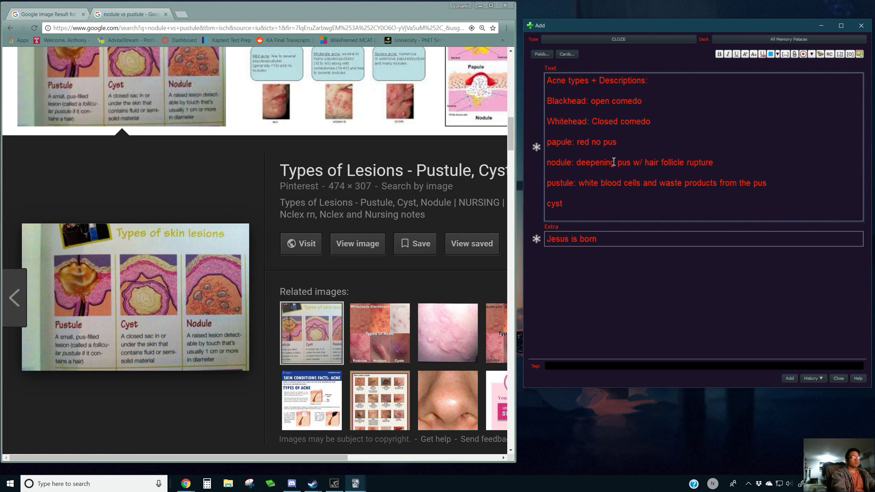
{"action": "key", "text": "BackSpace"}
{"action": "key", "text": "BackSpace"}
{"action": "key", "text": "BackSpace"}
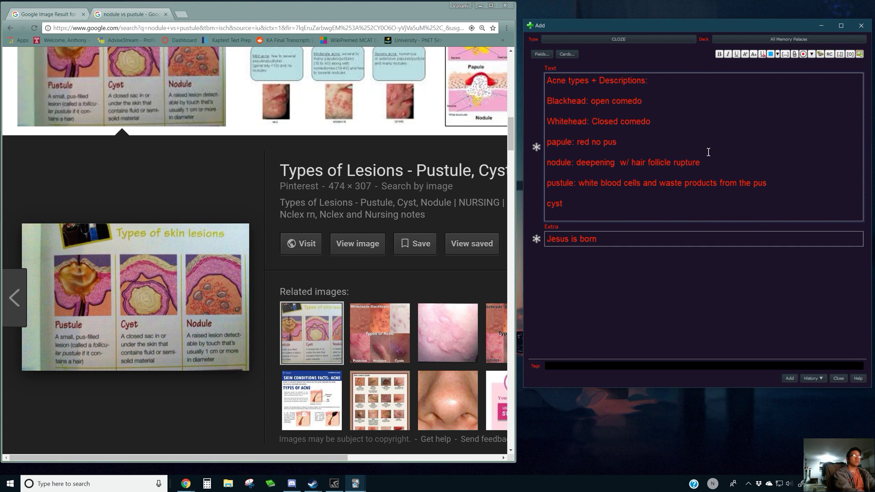
{"action": "key", "text": "BackSpace"}
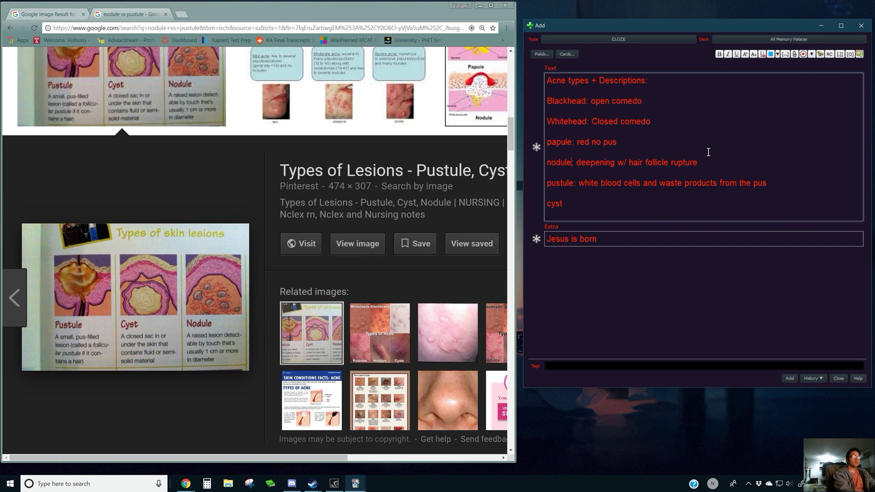
{"action": "type", "text": ": rasied lesion "}
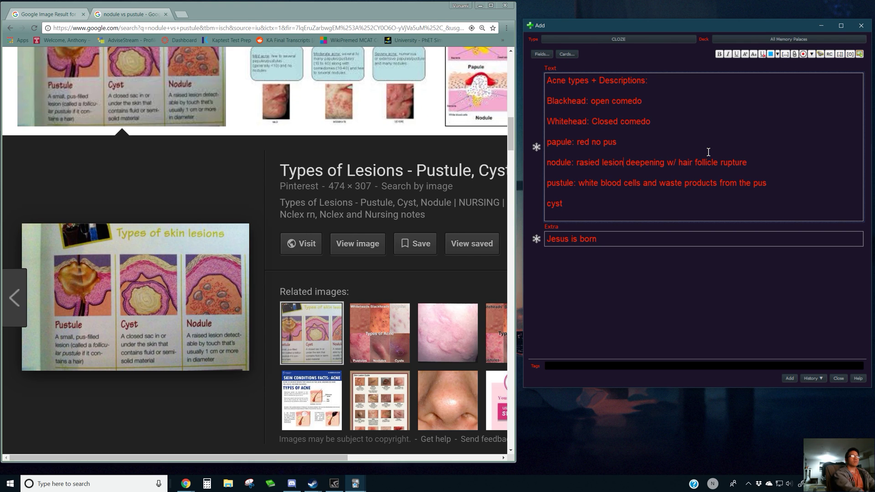
{"action": "type", "text": "w/"}
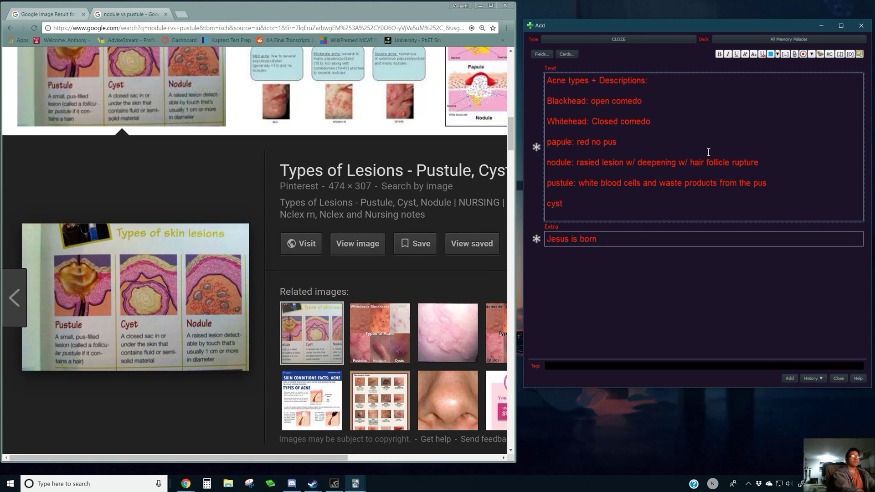
Reword the card's nodule description to "rasied lesion w/ deepening pus", dropping the hair follicle rupture.
{"action": "key", "text": "BackSpace"}
{"action": "key", "text": "BackSpace"}
{"action": "key", "text": "BackSpace"}
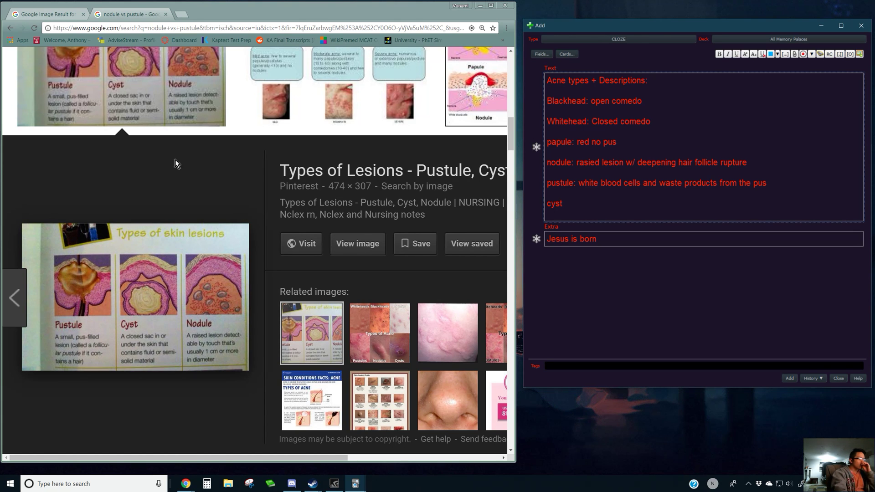
{"action": "scroll", "coordinate": [309, 317], "scroll_direction": "down", "scroll_amount": 5}
{"action": "scroll", "coordinate": [308, 319], "scroll_direction": "down", "scroll_amount": 4}
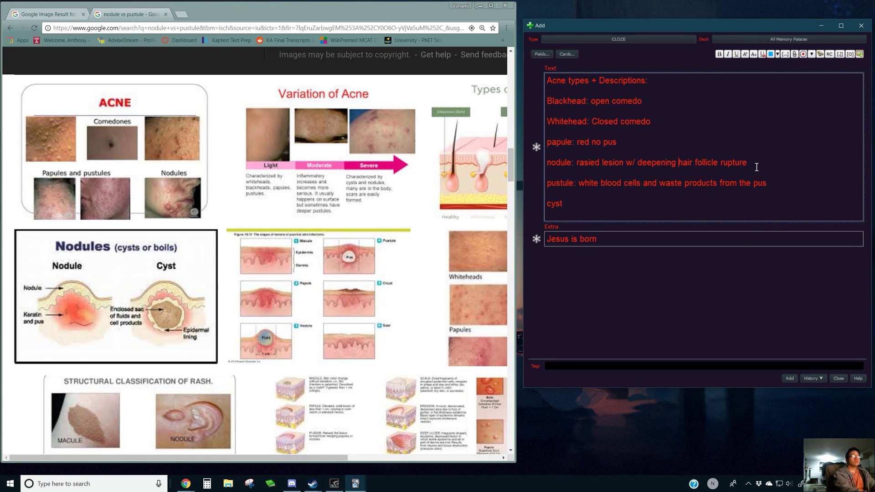
{"action": "type", "text": "pus +"}
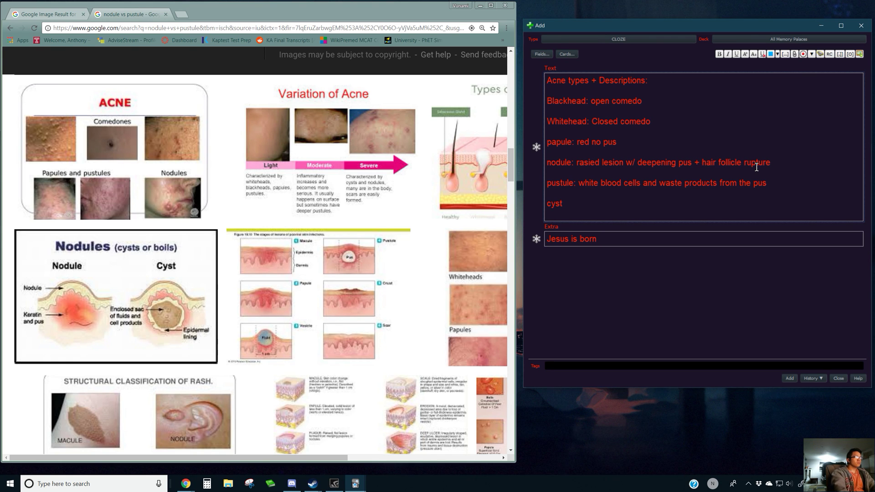
{"action": "left_click_drag", "start_coordinate": [794, 163], "coordinate": [705, 164]}
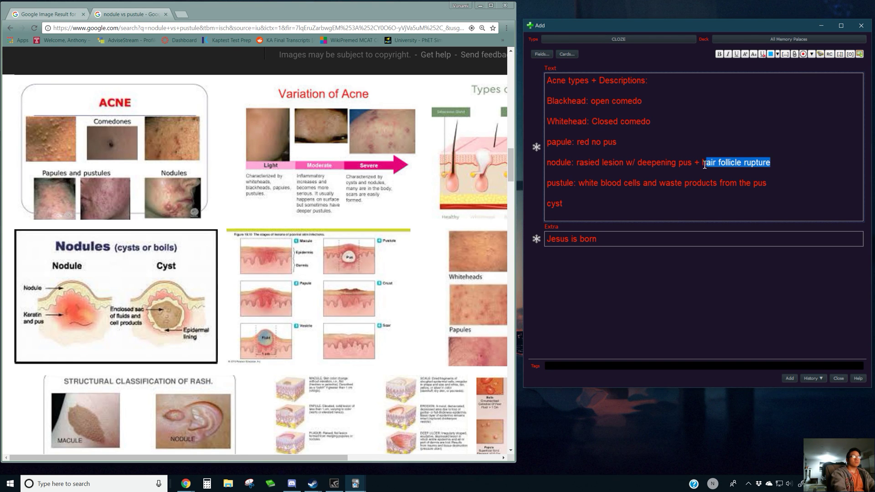
{"action": "key", "text": "BackSpace"}
{"action": "key", "text": "BackSpace"}
{"action": "key", "text": "BackSpace"}
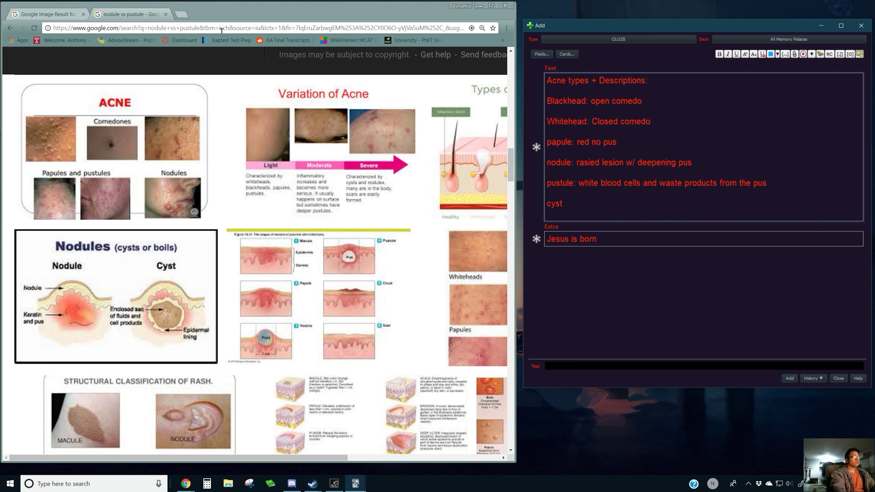
Enlarge the skin infection stages figure in the browser's image results, and search images for "what is a nodule".
{"action": "left_click", "coordinate": [291, 351]}
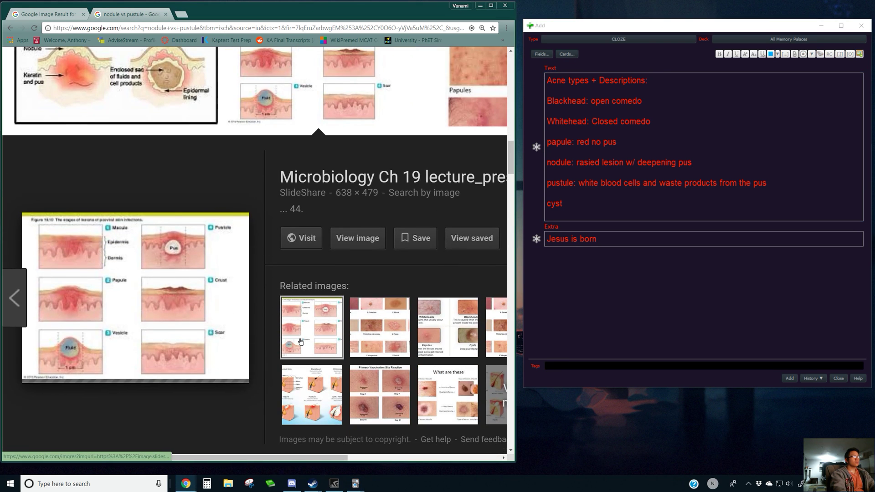
{"action": "scroll", "coordinate": [130, 423], "scroll_direction": "up", "scroll_amount": 10}
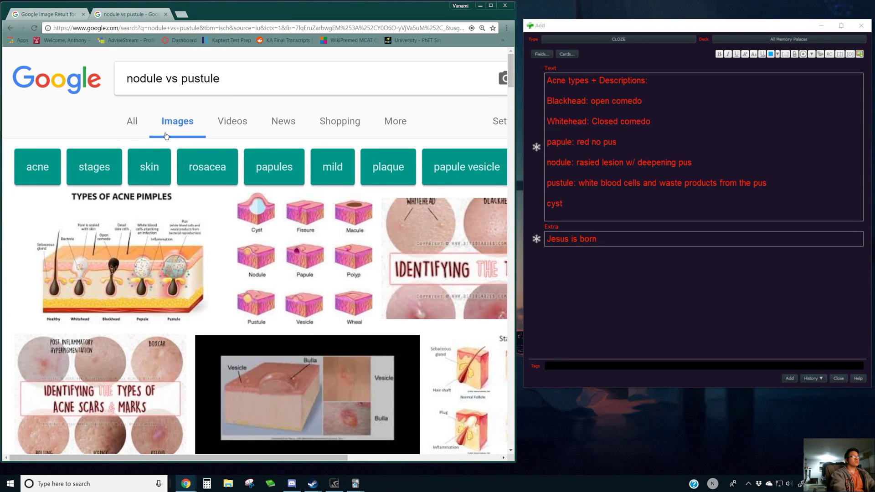
{"action": "left_click", "coordinate": [205, 79]}
{"action": "type", "text": "what"}
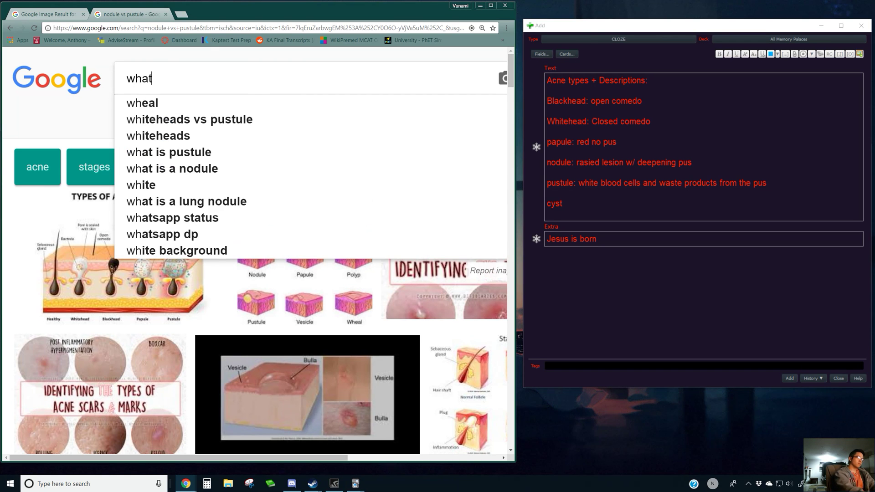
{"action": "type", "text": " is a nodule"}
{"action": "key", "text": "Return"}
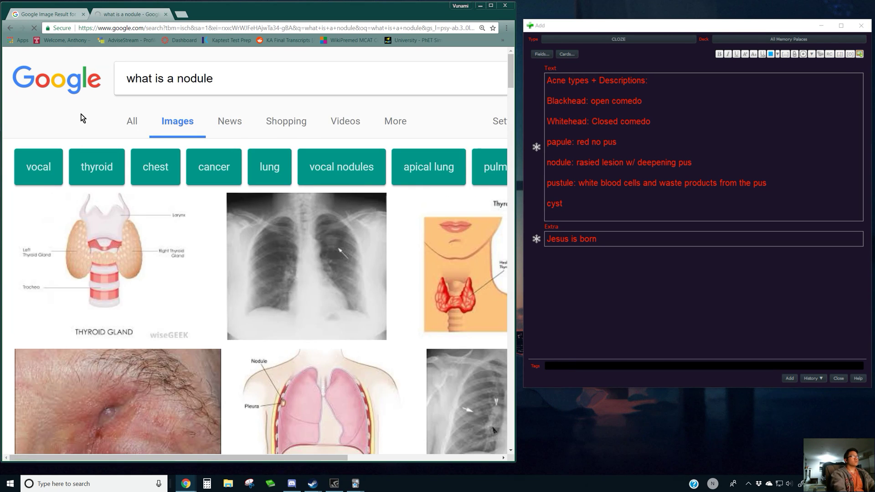
{"action": "scroll", "coordinate": [123, 224], "scroll_direction": "down", "scroll_amount": 2}
{"action": "scroll", "coordinate": [133, 117], "scroll_direction": "up", "scroll_amount": 2}
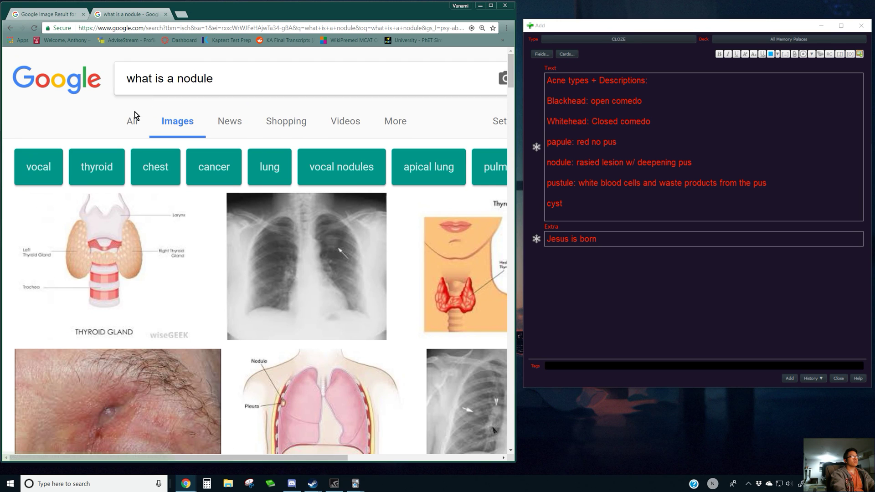
Switch to general web results, search for "what is a nodule acne" and read the featured definition of nodular acne.
{"action": "left_click", "coordinate": [251, 72]}
{"action": "left_click", "coordinate": [129, 130]}
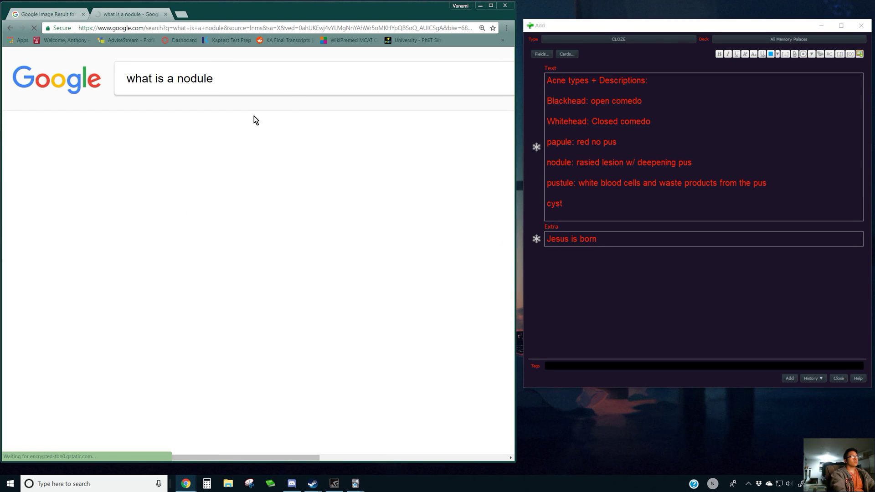
{"action": "left_click", "coordinate": [296, 84]}
{"action": "type", "text": "acne"}
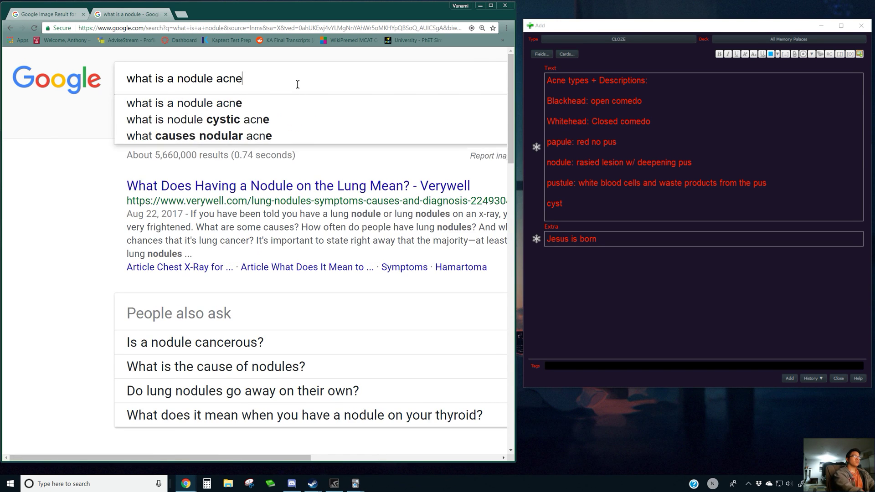
{"action": "key", "text": "Return"}
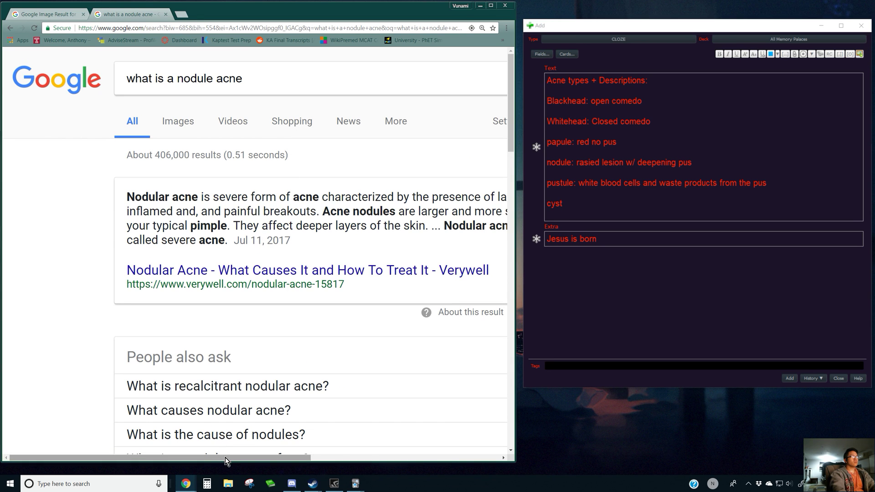
{"action": "left_click_drag", "start_coordinate": [225, 458], "coordinate": [290, 457]}
{"action": "left_click_drag", "start_coordinate": [104, 212], "coordinate": [203, 212]}
{"action": "left_click", "coordinate": [204, 212]}
On the Anki card, append "w/ pain to touch" to the nodule description and describe cyst as "Painful to touch".
{"action": "left_click", "coordinate": [706, 163]}
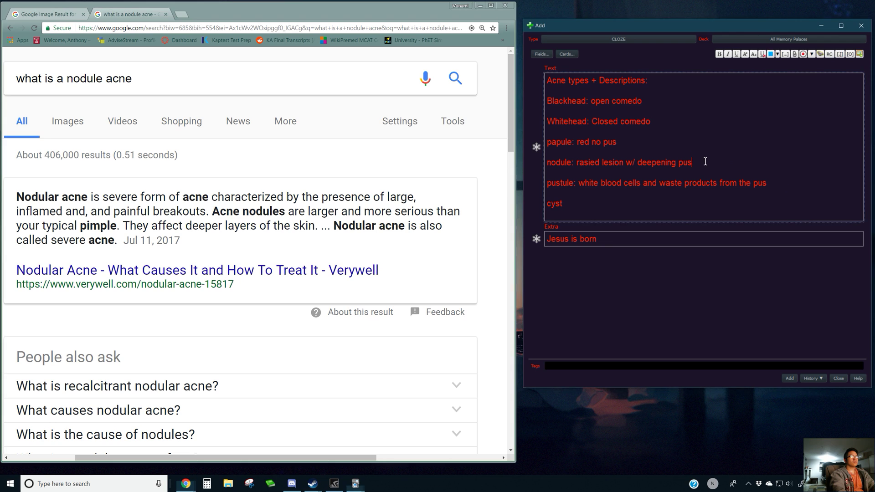
{"action": "type", "text": "w/ pain"}
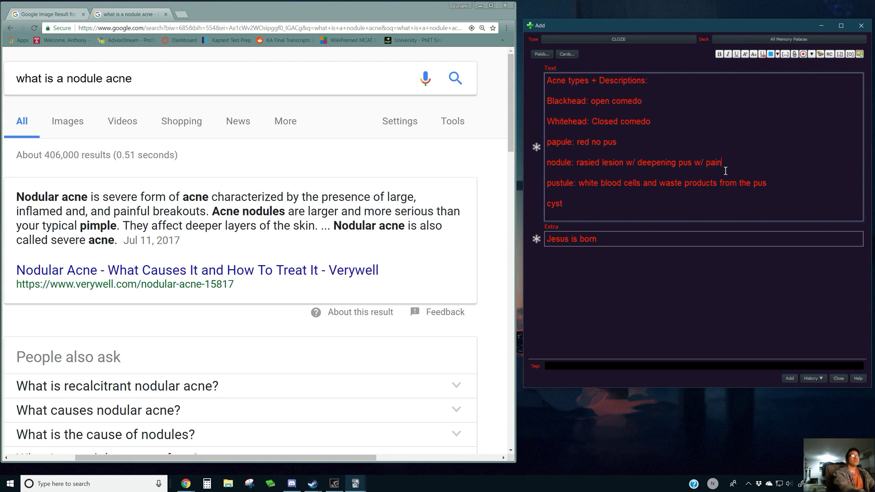
{"action": "type", "text": " to touch"}
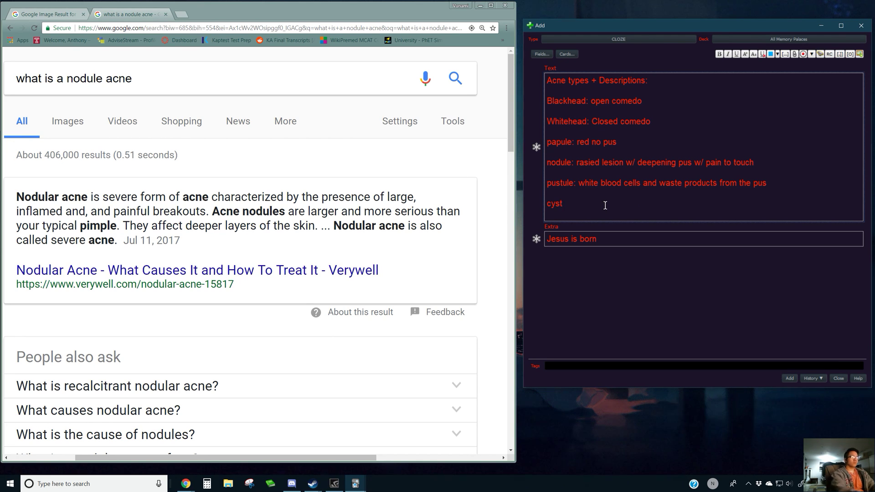
{"action": "type", "text": ": Painful to touch"}
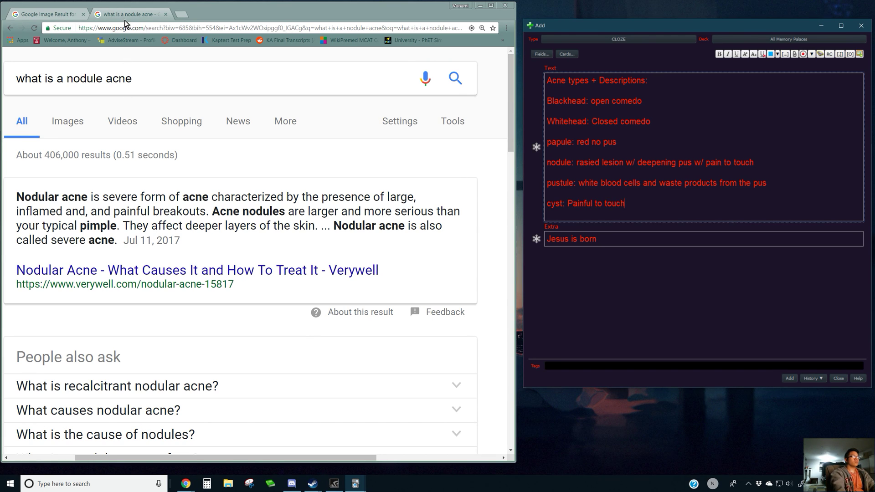
Search the web for "what is a cyst acne" in the browser and skim the results.
{"action": "double_click", "coordinate": [97, 79]}
{"action": "type", "text": "cy"}
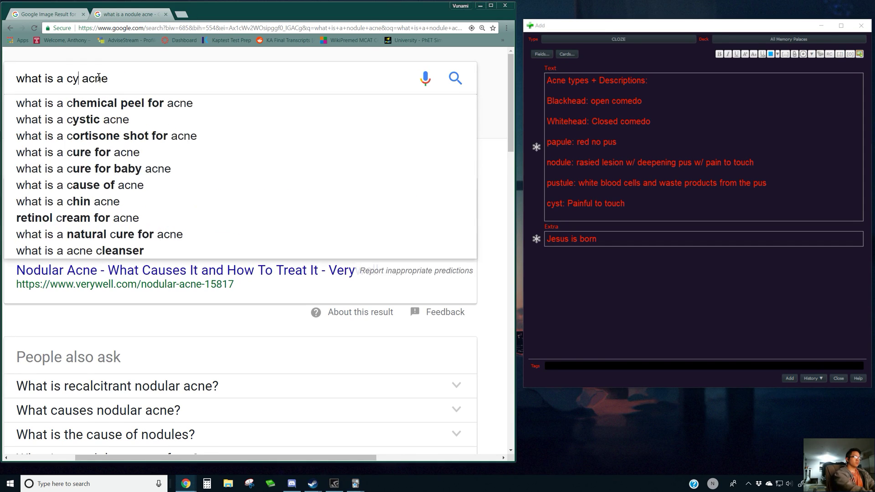
{"action": "type", "text": "st"}
{"action": "key", "text": "Return"}
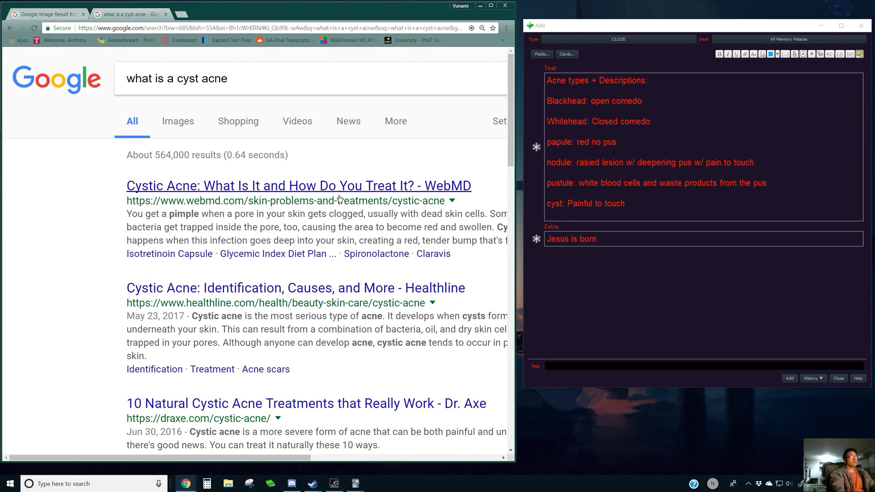
{"action": "scroll", "coordinate": [289, 375], "scroll_direction": "down", "scroll_amount": 4}
{"action": "scroll", "coordinate": [278, 244], "scroll_direction": "up", "scroll_amount": 1}
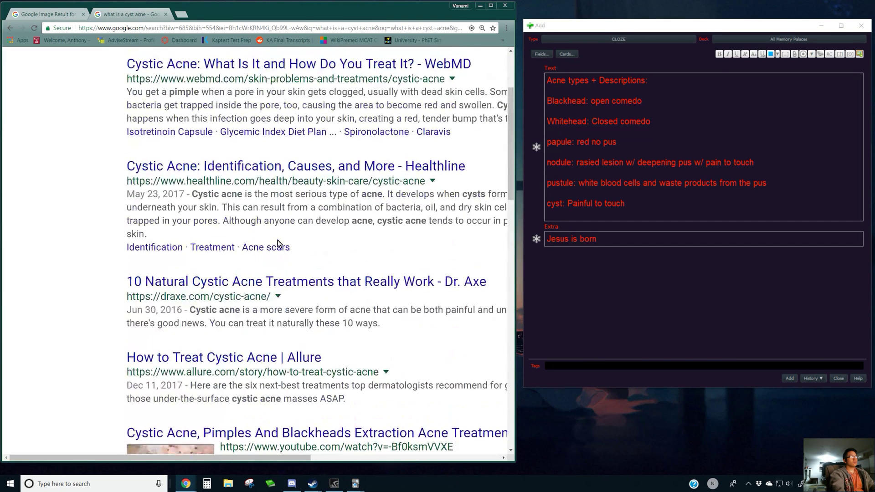
{"action": "scroll", "coordinate": [278, 244], "scroll_direction": "up", "scroll_amount": 3}
Search for "cyst acne" and open the WebMD cystic acne article.
{"action": "triple_click", "coordinate": [191, 78]}
{"action": "type", "text": "c"}
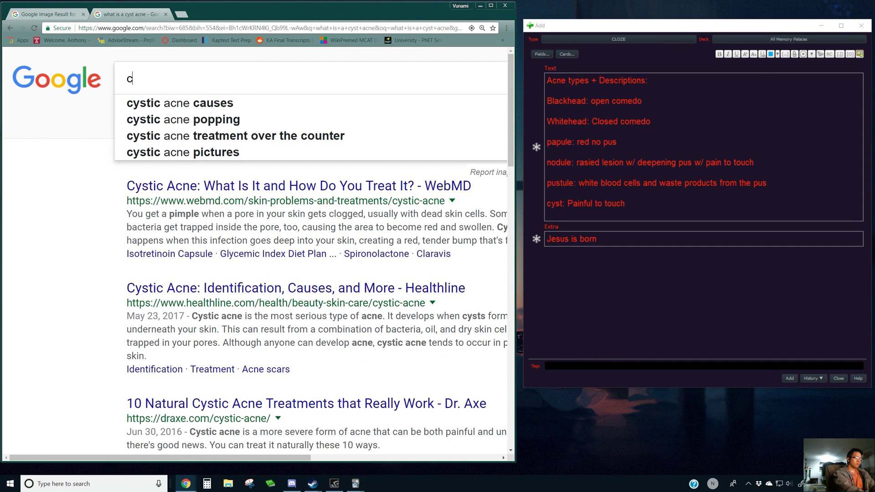
{"action": "type", "text": "yst acne"}
{"action": "key", "text": "Return"}
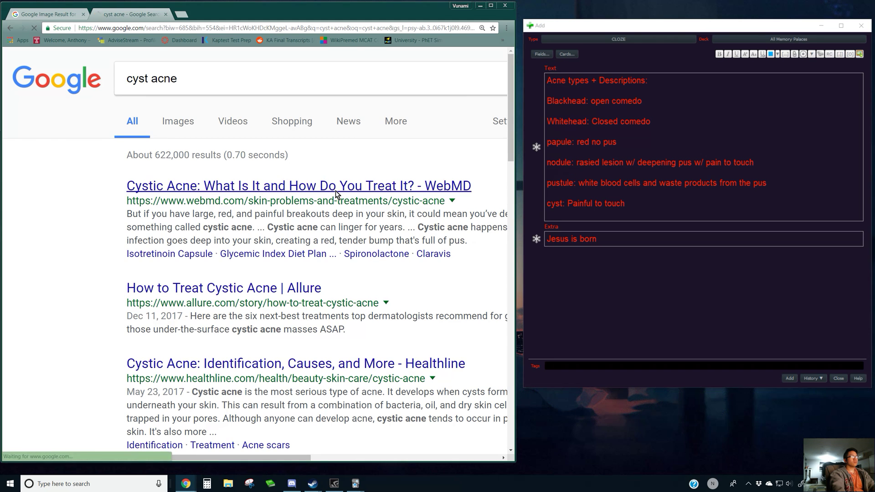
Append ", large, red," to the cyst description on the Anki card.
{"action": "left_click", "coordinate": [674, 214]}
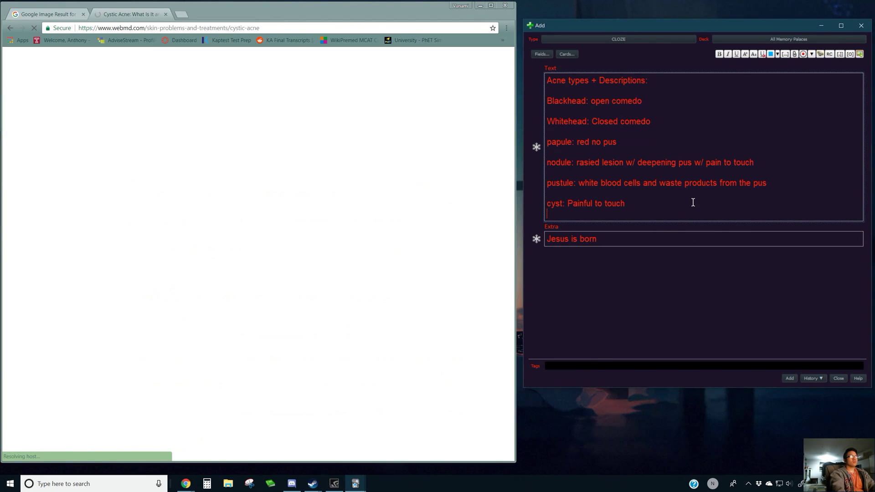
{"action": "key", "text": "BackSpace"}
{"action": "type", "text": ", large,"}
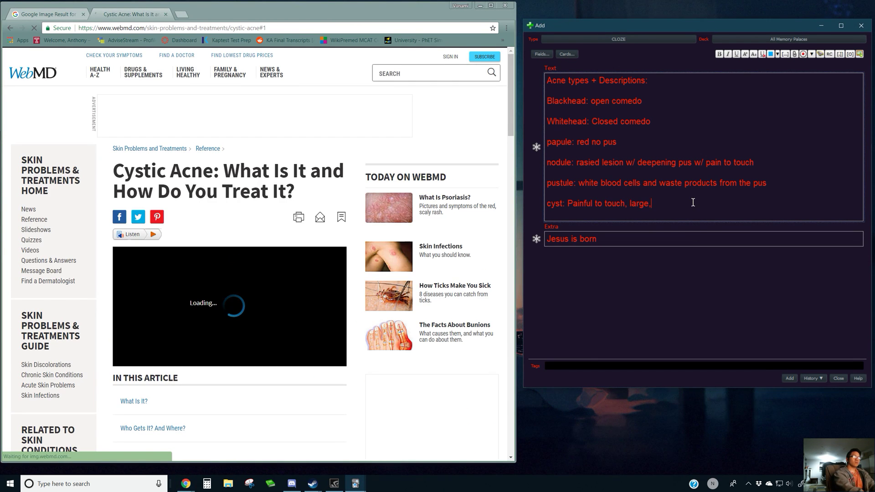
{"action": "type", "text": " red,"}
Read the WebMD article's introduction and "What Is It?" section for the characteristics of cystic acne.
{"action": "scroll", "coordinate": [263, 252], "scroll_direction": "down", "scroll_amount": 8}
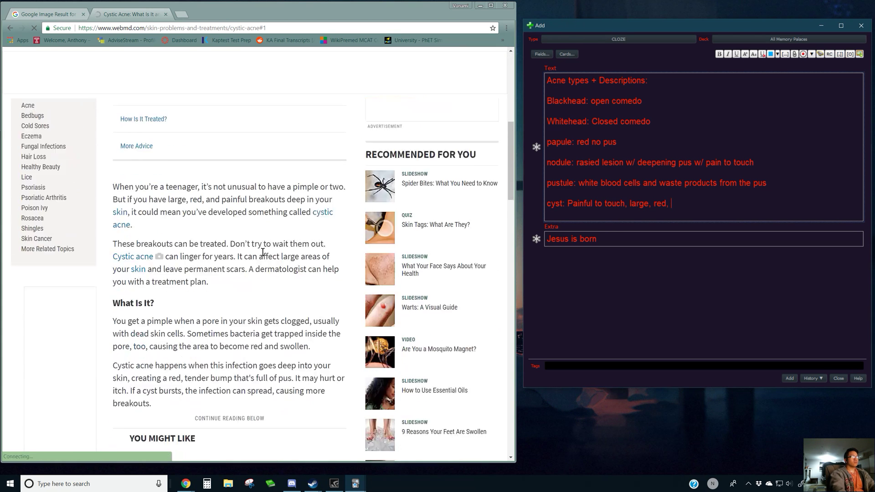
{"action": "scroll", "coordinate": [262, 252], "scroll_direction": "down", "scroll_amount": 2}
{"action": "scroll", "coordinate": [243, 255], "scroll_direction": "up", "scroll_amount": 10}
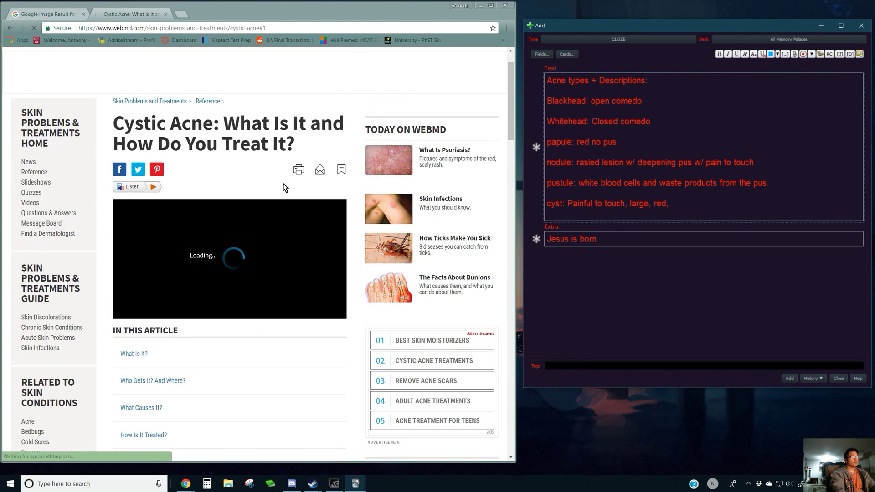
{"action": "scroll", "coordinate": [251, 201], "scroll_direction": "down", "scroll_amount": 7}
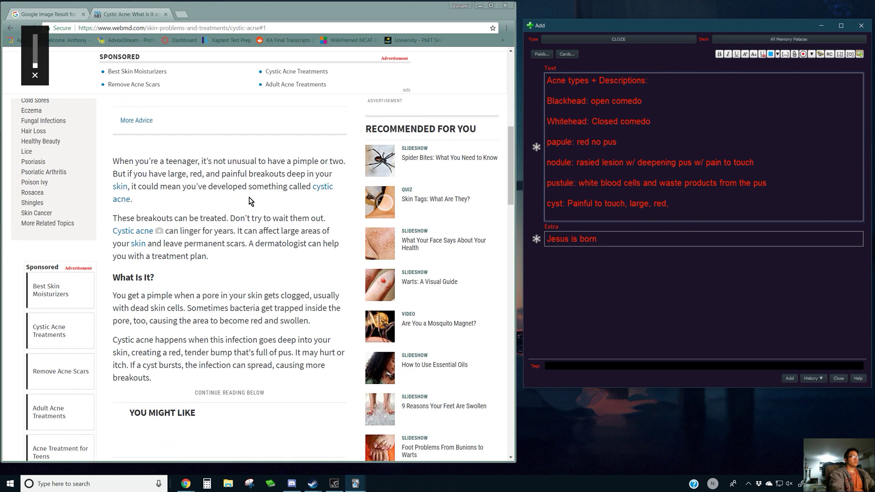
{"action": "left_click_drag", "start_coordinate": [178, 161], "coordinate": [218, 213]}
{"action": "left_click", "coordinate": [218, 213]}
{"action": "scroll", "coordinate": [218, 213], "scroll_direction": "down", "scroll_amount": 2}
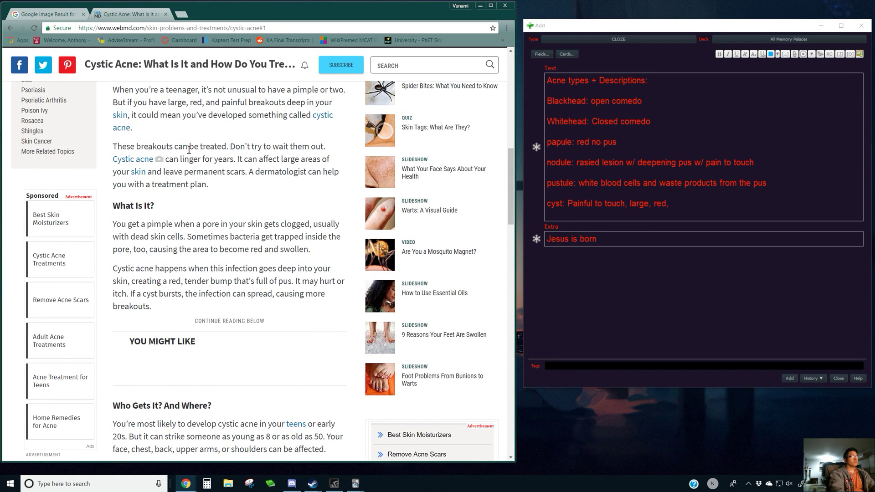
{"action": "left_click_drag", "start_coordinate": [183, 146], "coordinate": [213, 203]}
{"action": "left_click", "coordinate": [213, 202]}
{"action": "scroll", "coordinate": [212, 203], "scroll_direction": "down", "scroll_amount": 2}
{"action": "left_click_drag", "start_coordinate": [154, 138], "coordinate": [314, 167]}
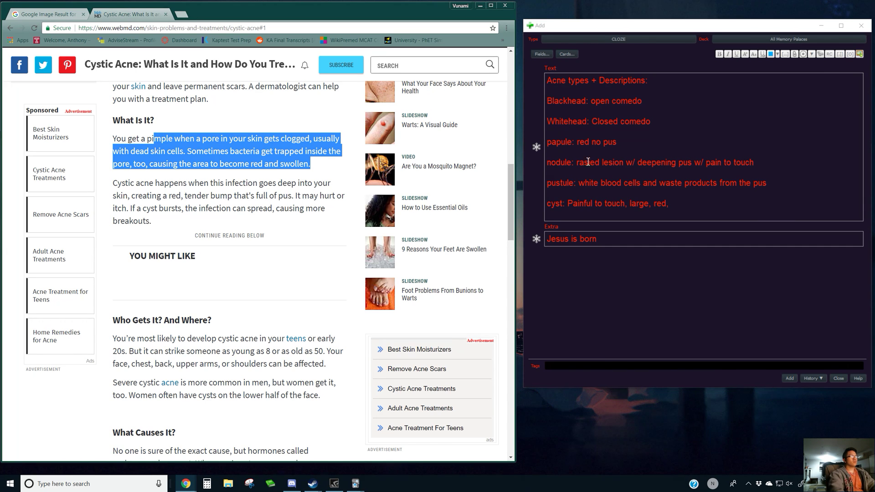
Finish the card's cyst description with "full of pus.".
{"action": "left_click", "coordinate": [694, 207]}
{"action": "type", "text": "f"}
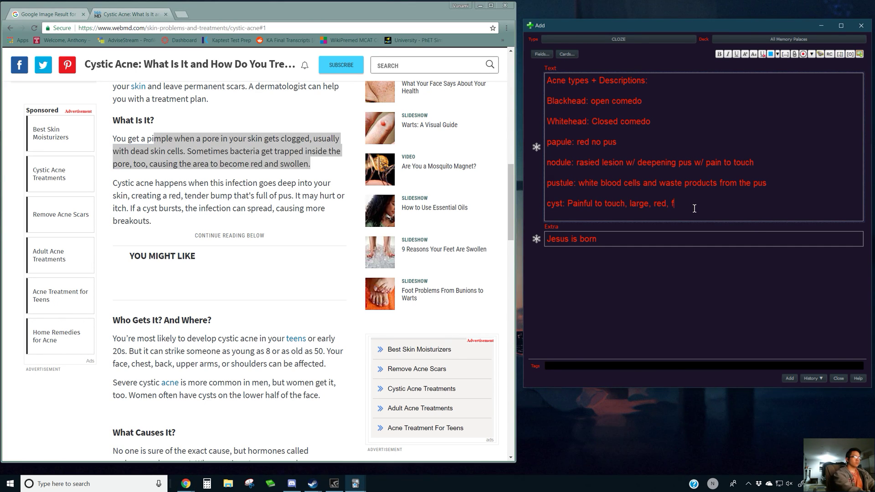
{"action": "type", "text": "ull of pus."}
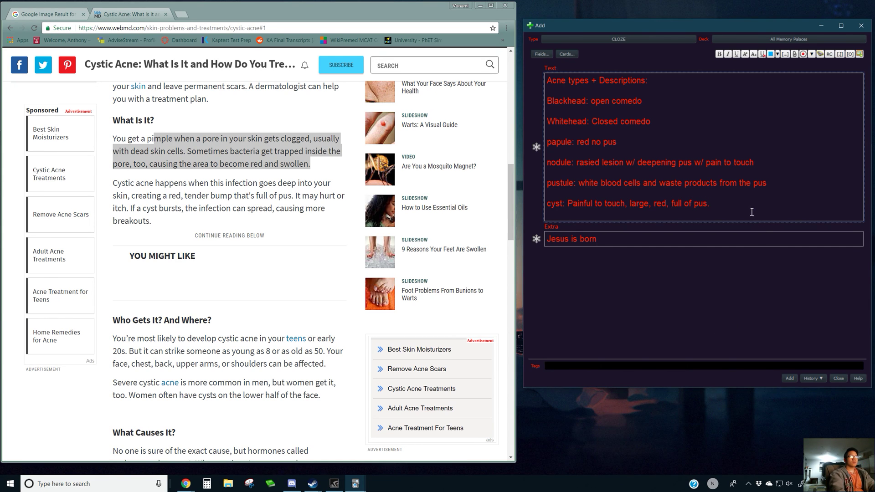
Wrap the whole list from Blackhead to cyst in one c1 cloze deletion and add the card to the deck.
{"action": "left_click_drag", "start_coordinate": [752, 212], "coordinate": [547, 101]}
{"action": "left_click", "coordinate": [785, 54]}
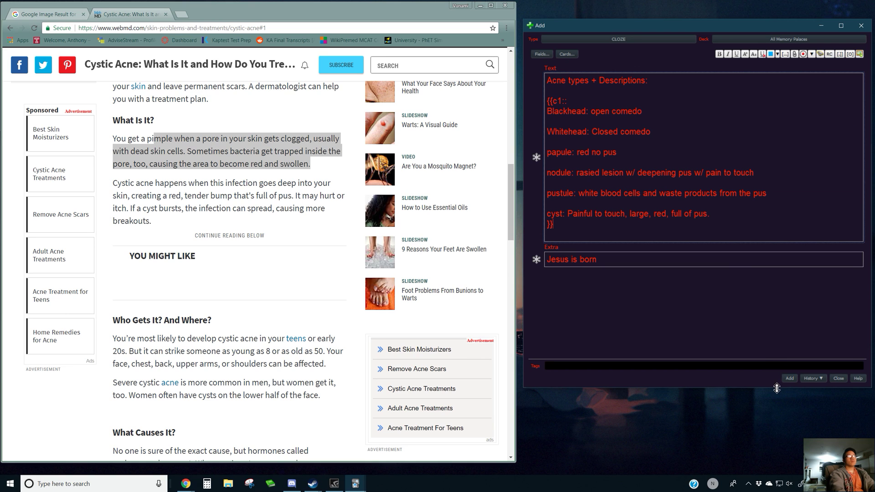
{"action": "left_click", "coordinate": [790, 379]}
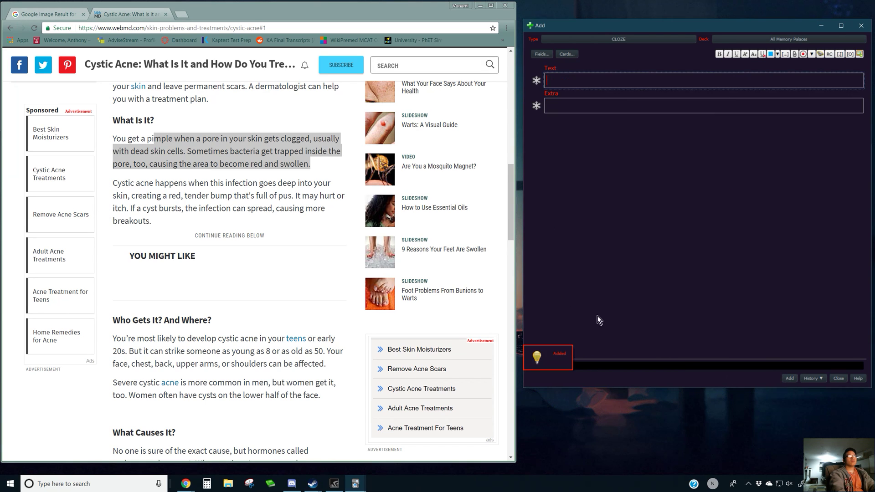
Close the cystic acne article and enter "Valve Lobby VR" in the new card's Extra field.
{"action": "middle_click", "coordinate": [142, 16]}
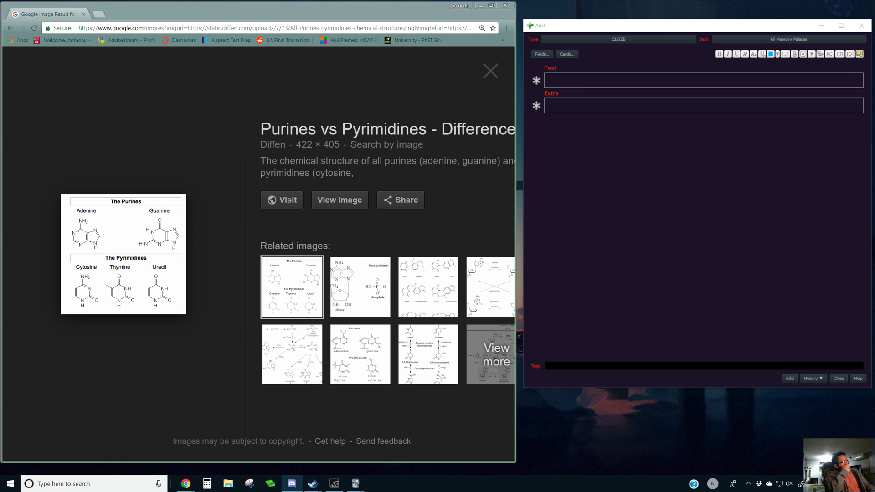
{"action": "left_click", "coordinate": [650, 78]}
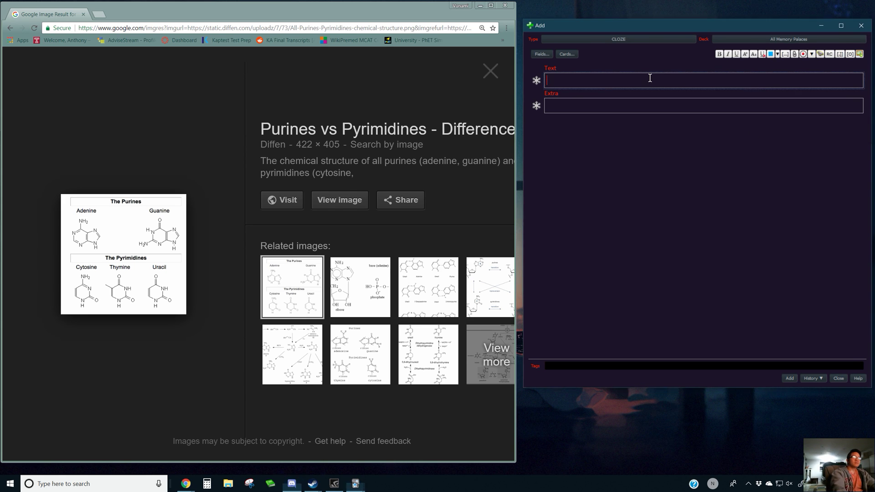
{"action": "key", "text": "BackSpace"}
{"action": "key", "text": "BackSpace"}
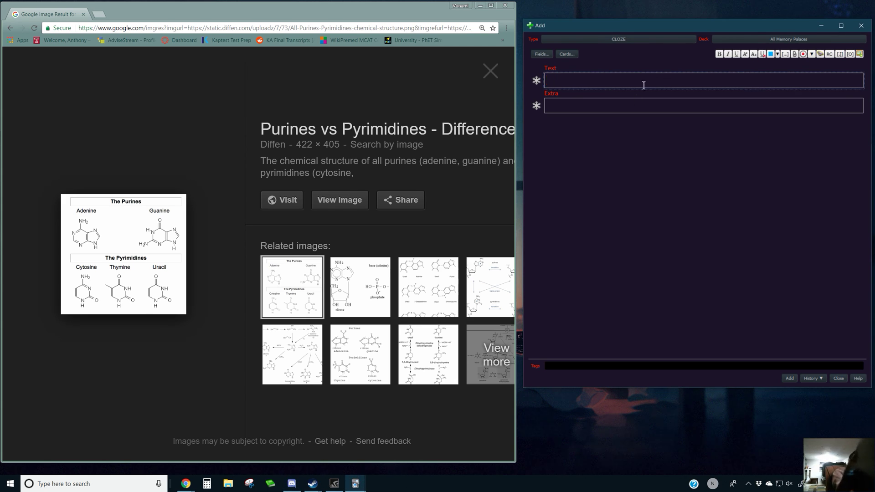
{"action": "left_click", "coordinate": [641, 100]}
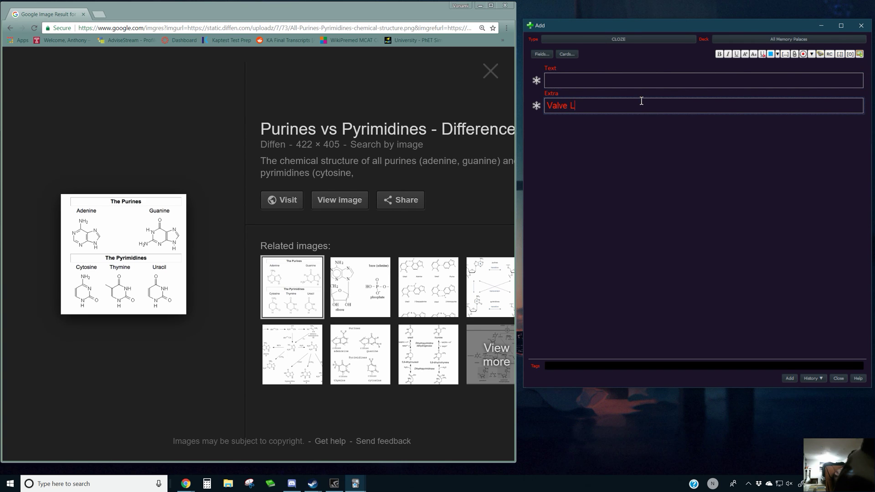
{"action": "type", "text": "Valve Lobby VR"}
Head the card's Text field with "4 Types of Nail bed conditions:".
{"action": "left_click", "coordinate": [655, 82]}
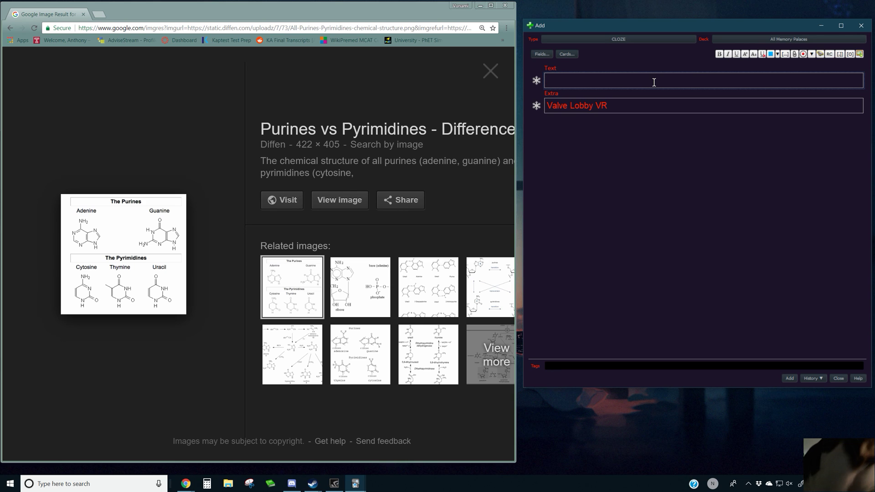
{"action": "type", "text": "4 Types of n"}
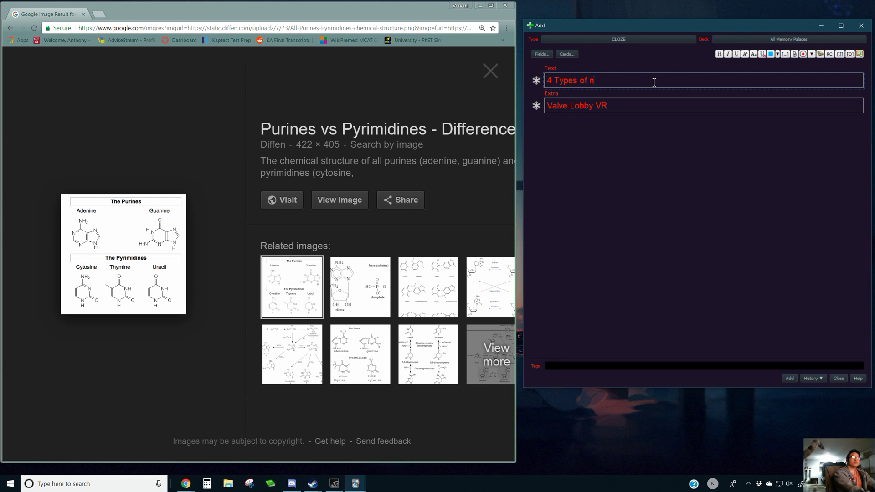
{"action": "key", "text": "BackSpace"}
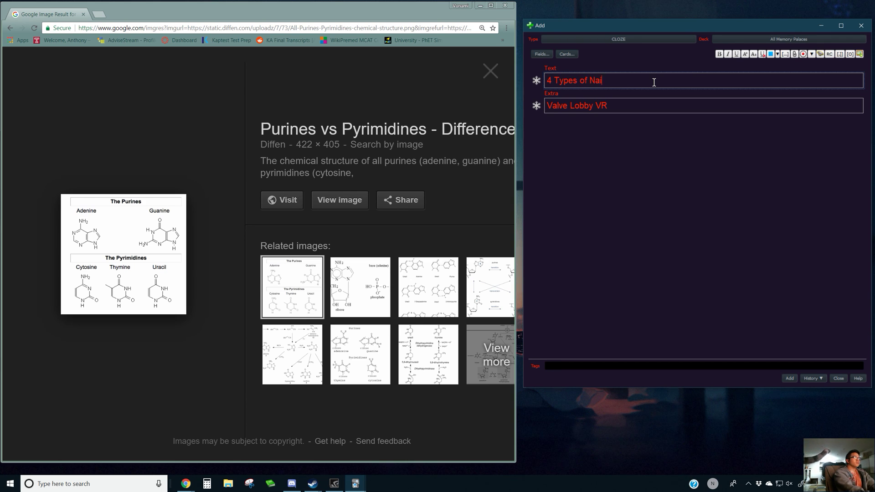
{"action": "type", "text": "Nail bed conditions"}
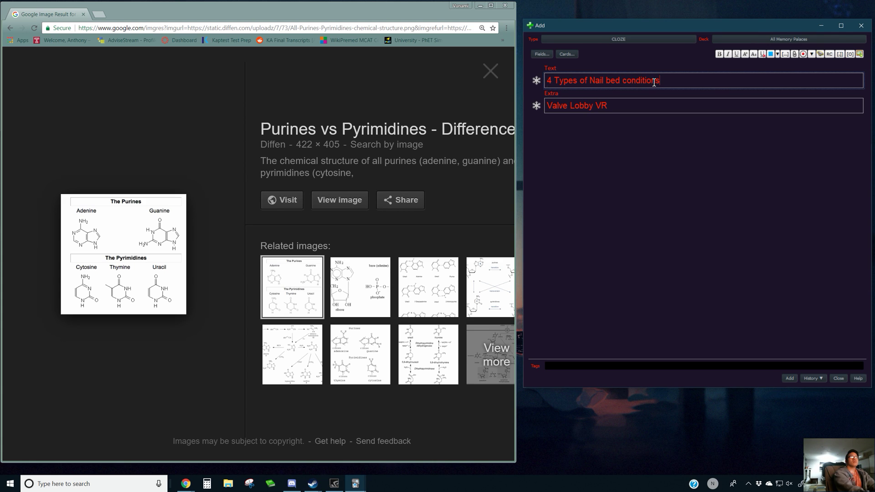
{"action": "type", "text": ":"}
{"action": "key", "text": "Return"}
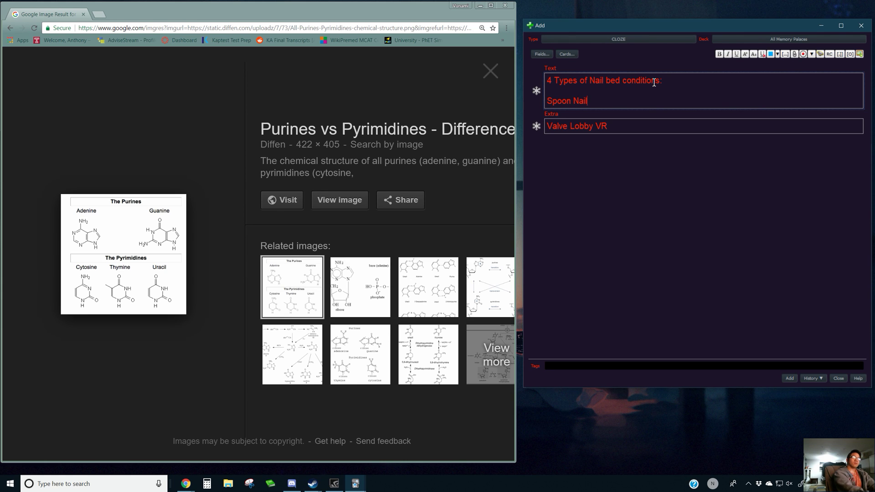
List "Spoon Nail" and "Yellow Nail syndrome" as separate entries below the card's heading.
{"action": "type", "text": "Spoon Nail"}
{"action": "key", "text": "Return"}
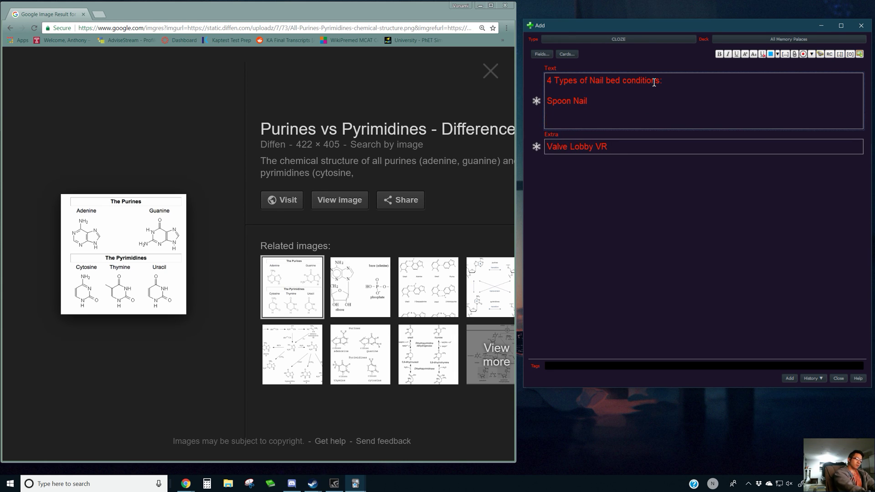
{"action": "type", "text": "Yellow No"}
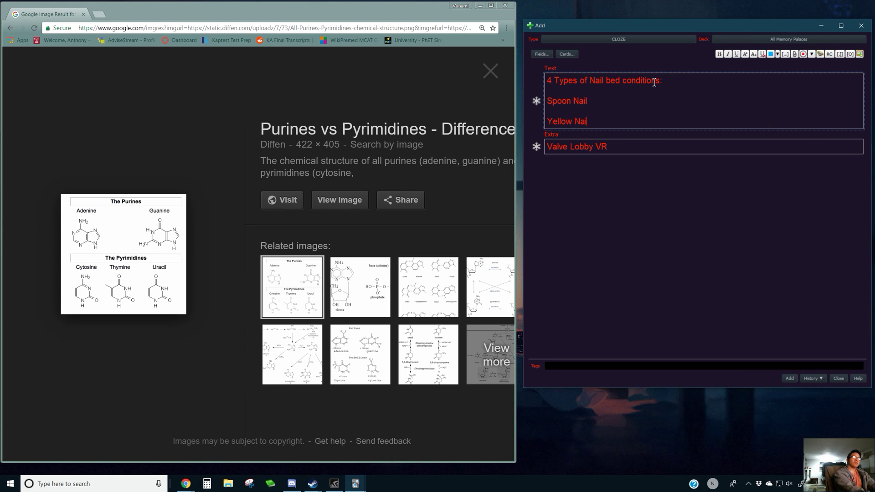
{"action": "type", "text": "yndrome"}
{"action": "key", "text": "Return"}
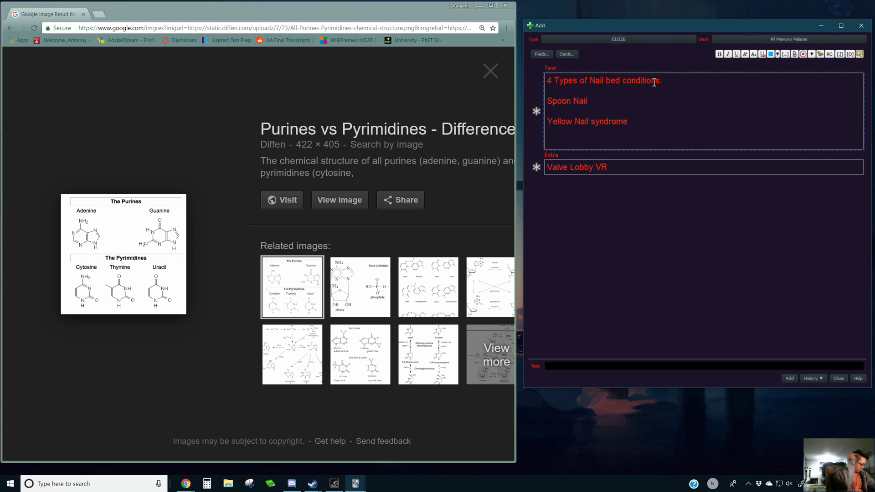
Add "Beau's Nail" as the last entry in the list and insert "Onychomycosis" above it.
{"action": "key", "text": "Return"}
{"action": "type", "text": "N"}
{"action": "key", "text": "BackSpace"}
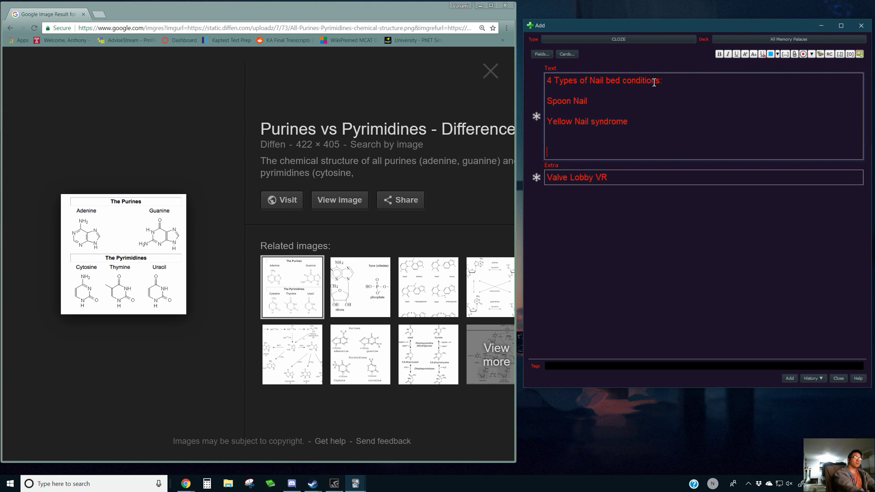
{"action": "type", "text": "Beau's Nail"}
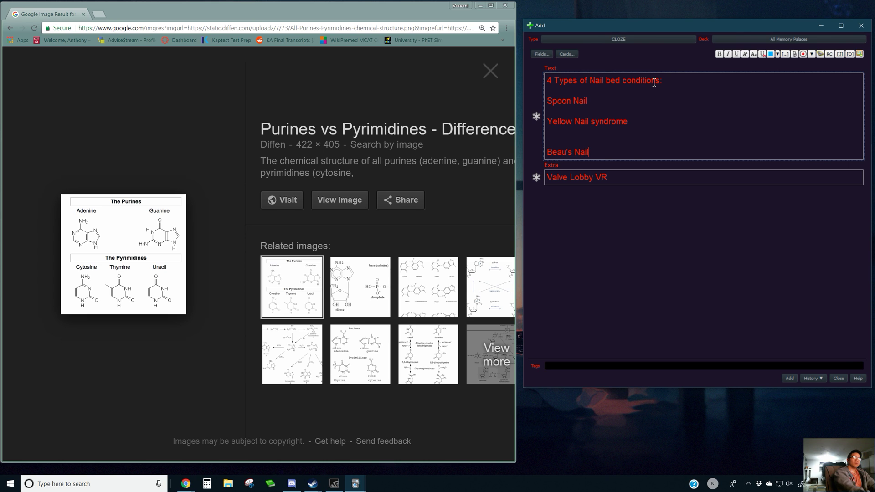
{"action": "key", "text": "Up"}
{"action": "key", "text": "Return"}
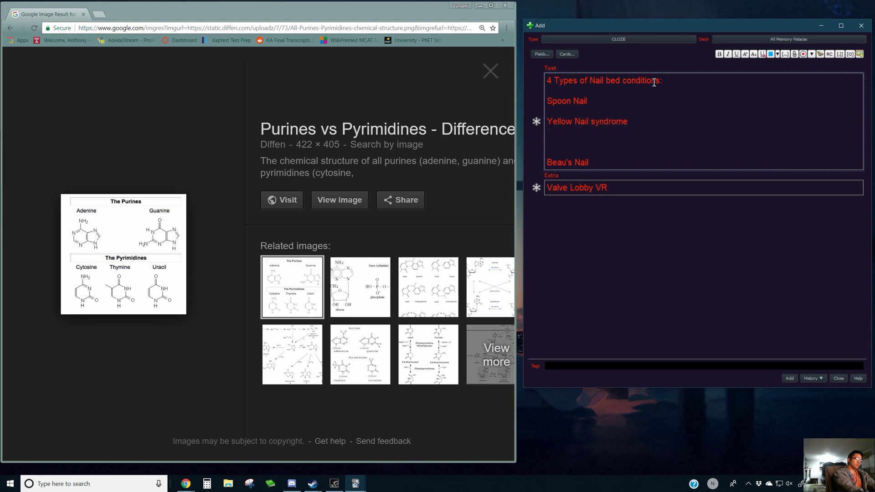
{"action": "type", "text": "Onycho"}
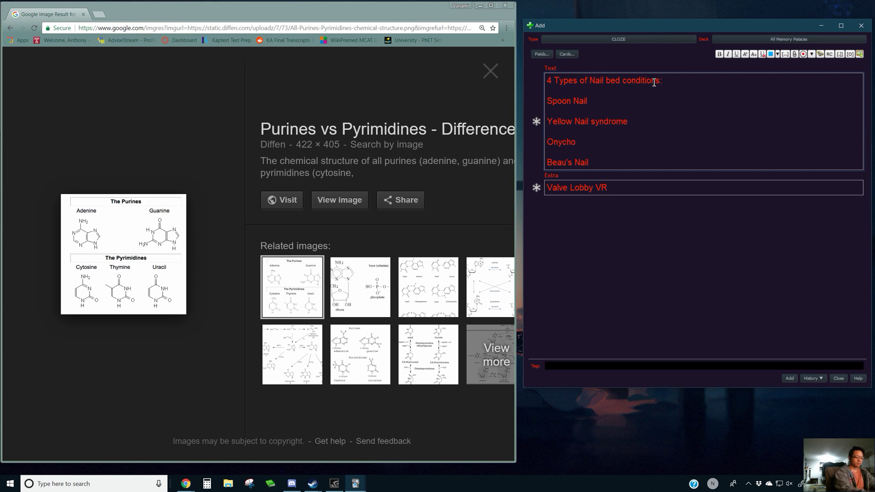
{"action": "type", "text": "mycosis"}
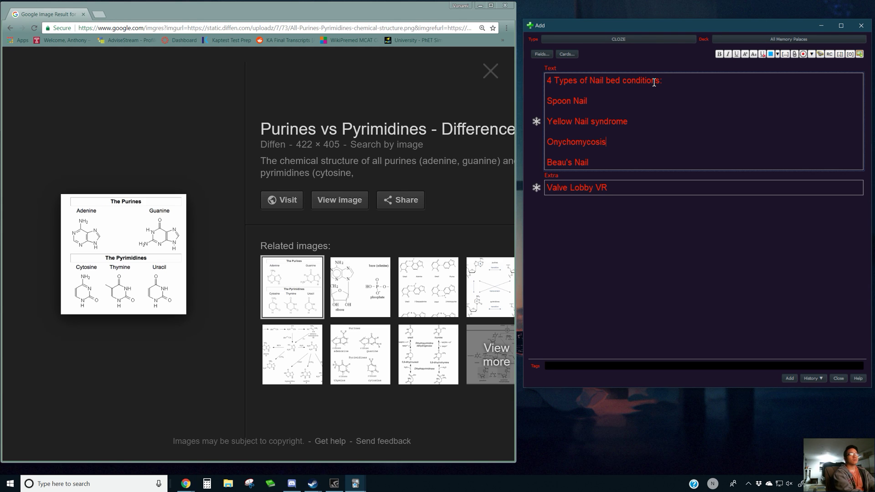
Add a colon after each of the four nail condition names on the card.
{"action": "left_click", "coordinate": [628, 96]}
{"action": "type", "text": ":"}
{"action": "key", "text": "Down"}
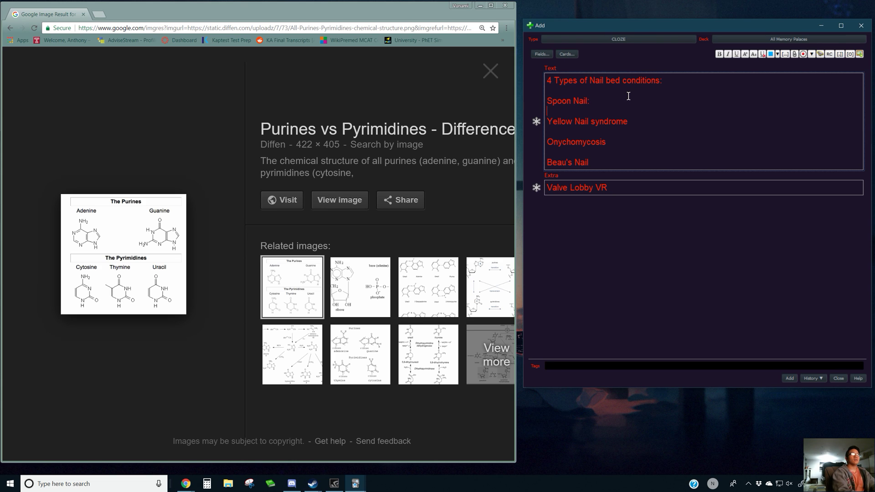
{"action": "left_click", "coordinate": [659, 120]}
{"action": "type", "text": ":"}
{"action": "key", "text": "Down"}
{"action": "key", "text": "Down"}
{"action": "type", "text": ":"}
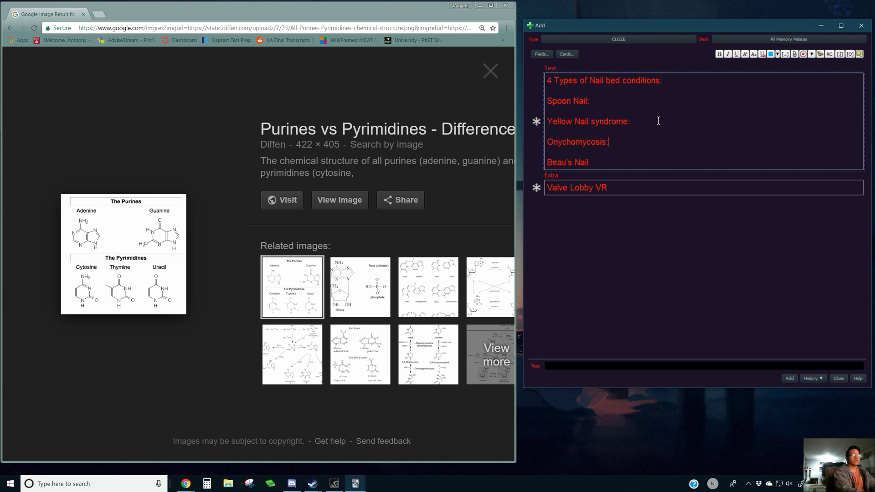
Describe Spoon Nail on the card as "Concave instead of convex, Iron deficiency".
{"action": "left_click", "coordinate": [672, 98]}
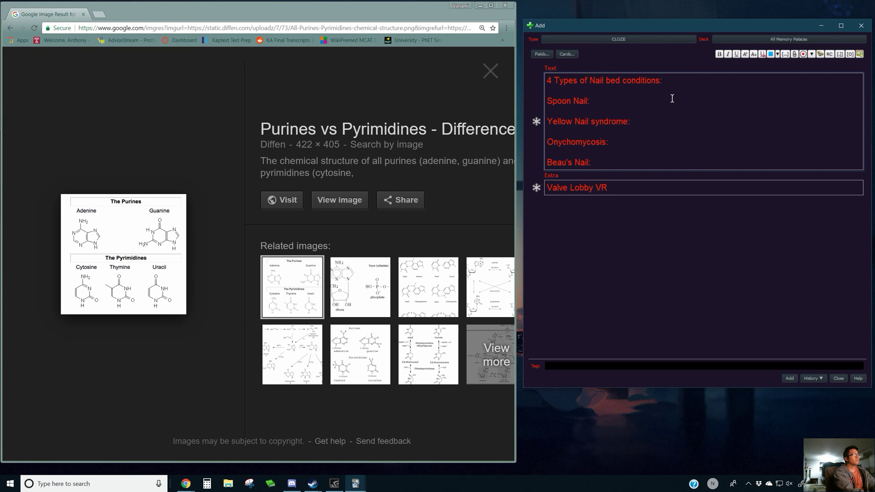
{"action": "type", "text": "Concave instead of con"}
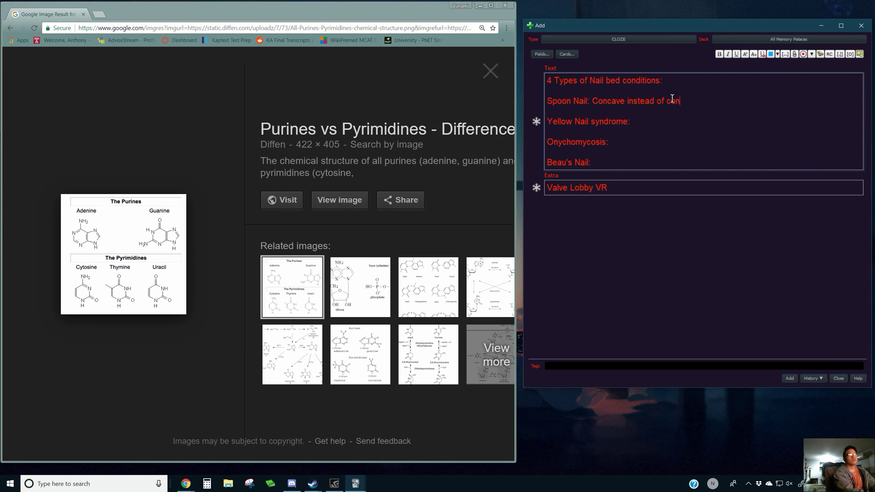
{"action": "type", "text": "vex"}
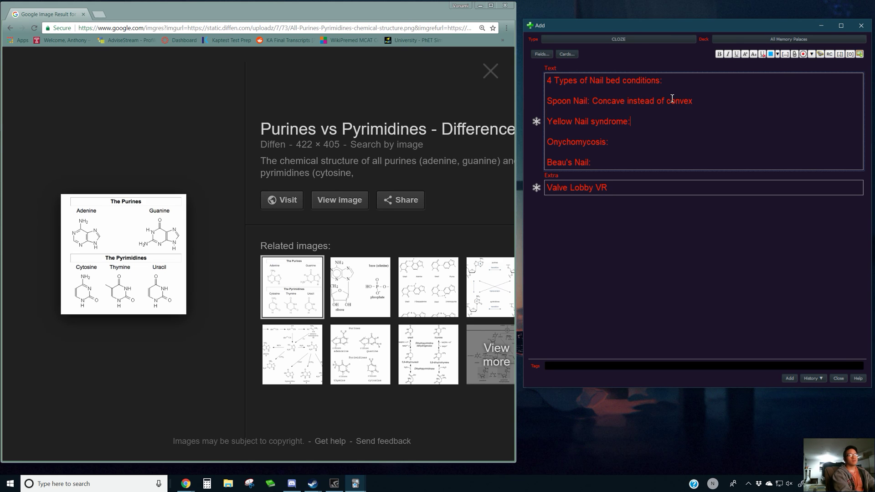
{"action": "key", "text": "Down"}
{"action": "key", "text": "Down"}
{"action": "double_click", "coordinate": [745, 106]}
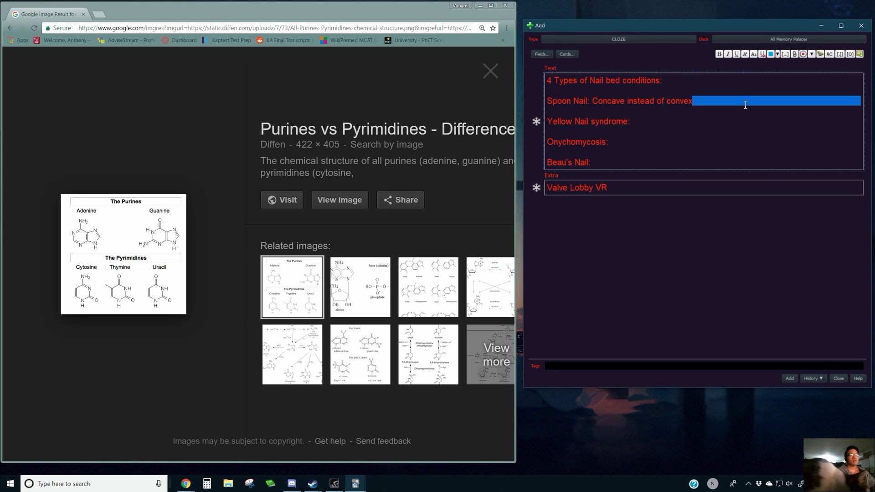
{"action": "left_click", "coordinate": [745, 106]}
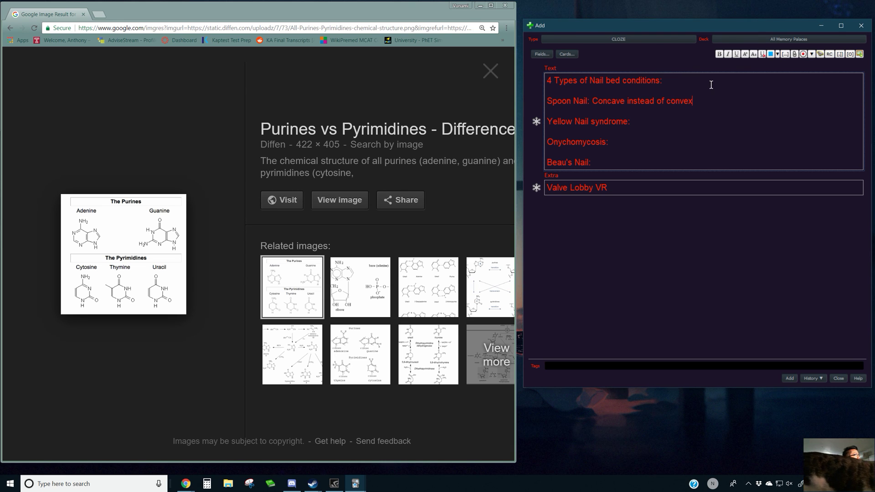
{"action": "type", "text": ","}
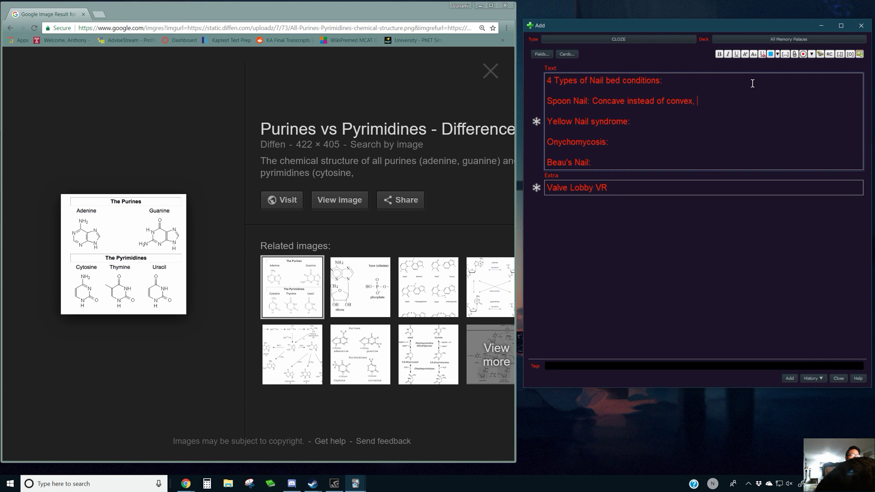
{"action": "type", "text": " Iron defici"}
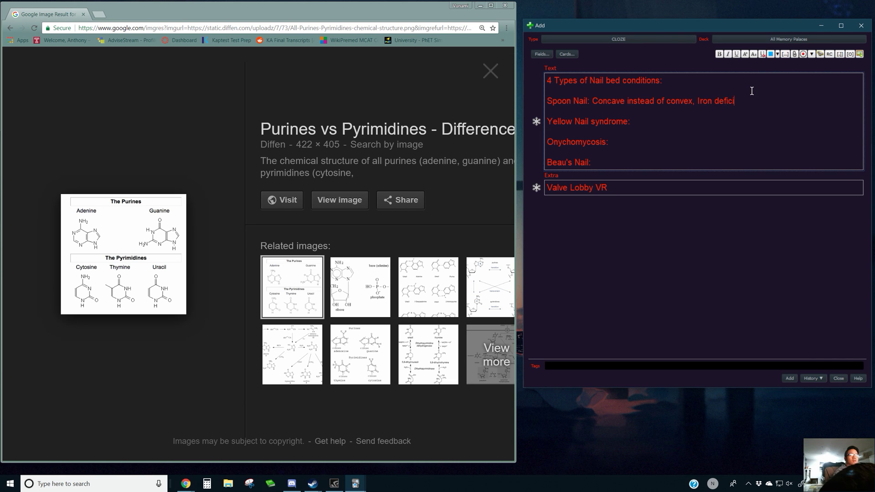
{"action": "type", "text": "ency"}
Describe Yellow Nail syndrome on the card as "discoloration d/t respiratory dz".
{"action": "key", "text": "Down"}
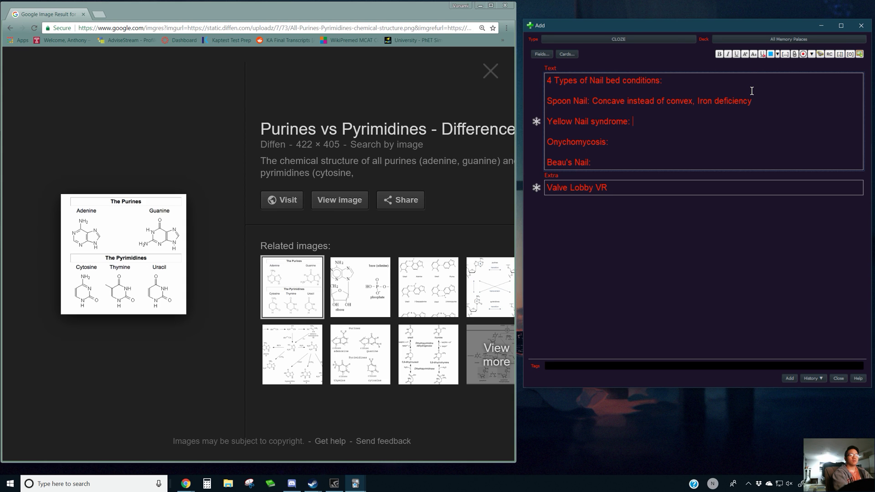
{"action": "key", "text": "Down"}
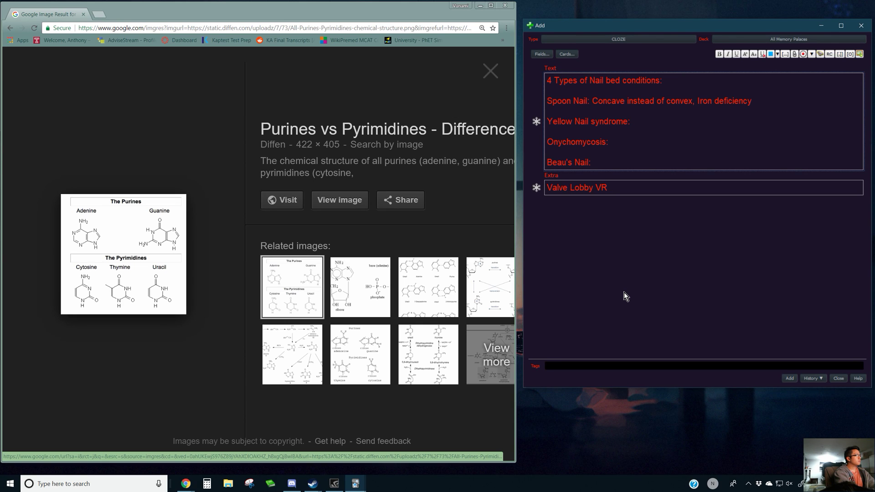
{"action": "type", "text": "discoloratio"}
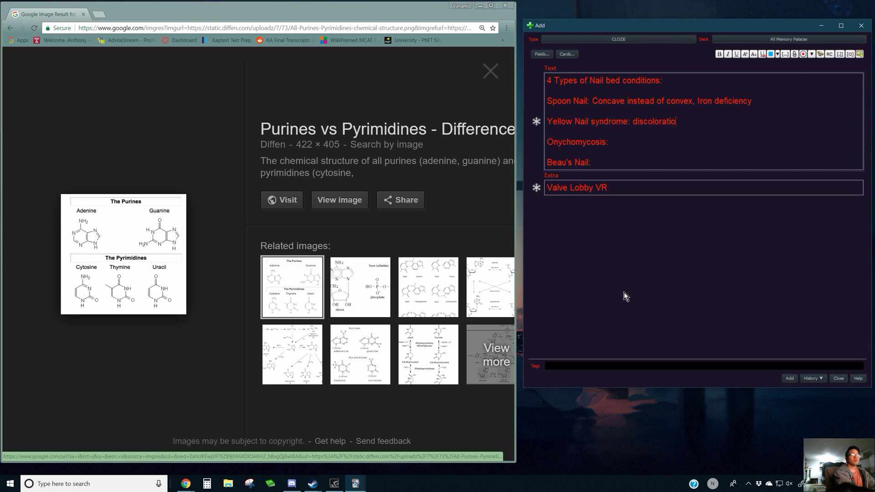
{"action": "type", "text": "n d/t respiratory "}
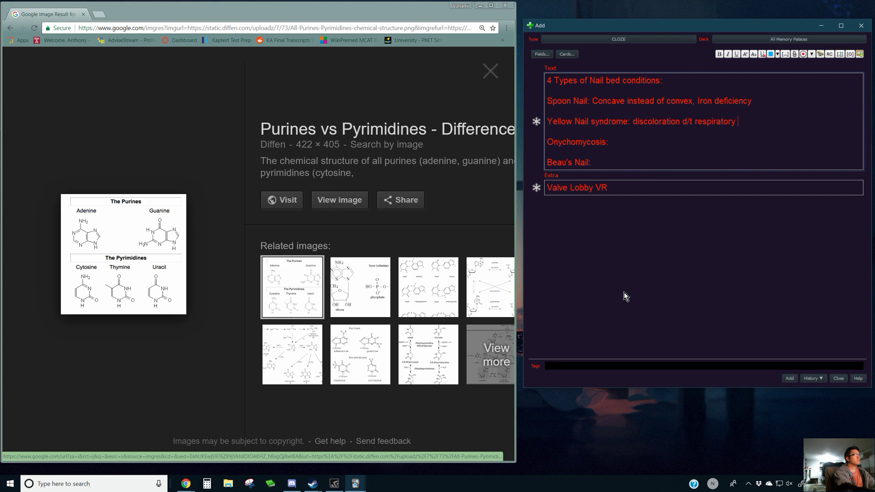
{"action": "type", "text": "dz"}
{"action": "key", "text": "Return"}
{"action": "key", "text": "BackSpace"}
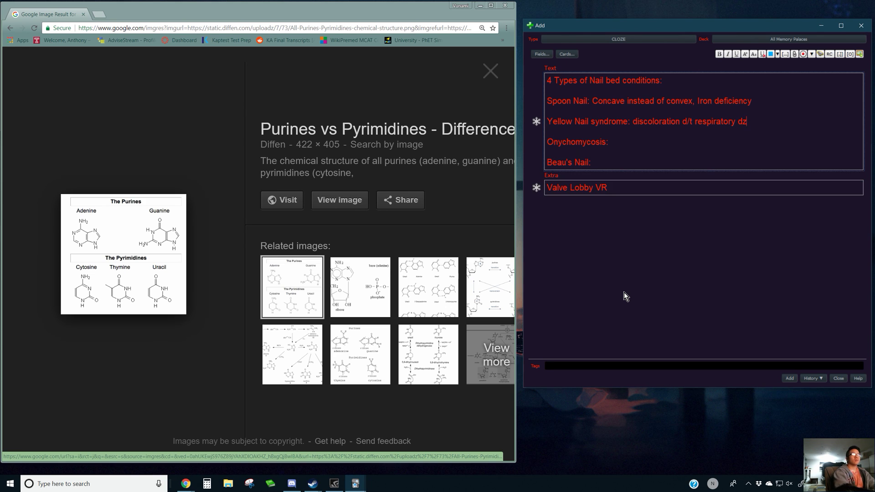
Describe Onychomycosis on the card as "fungal infection, nail thickening, and cracked".
{"action": "key", "text": "Down"}
{"action": "key", "text": "Down"}
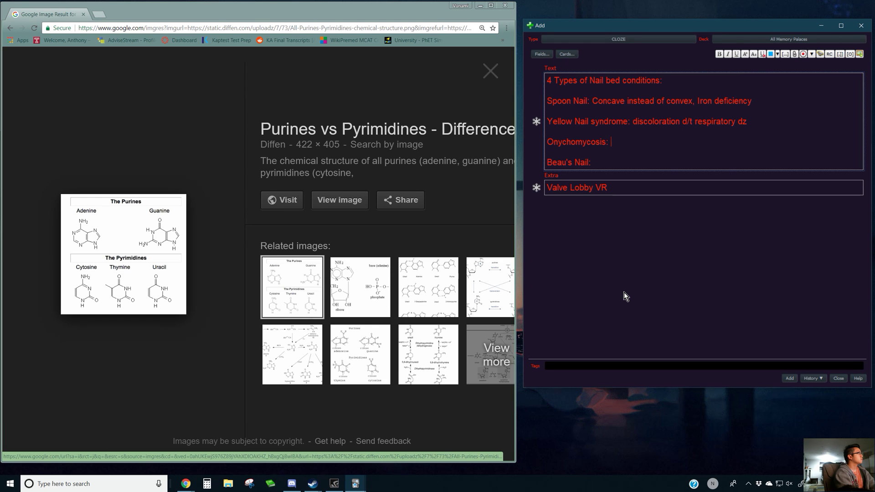
{"action": "type", "text": "fungal in"}
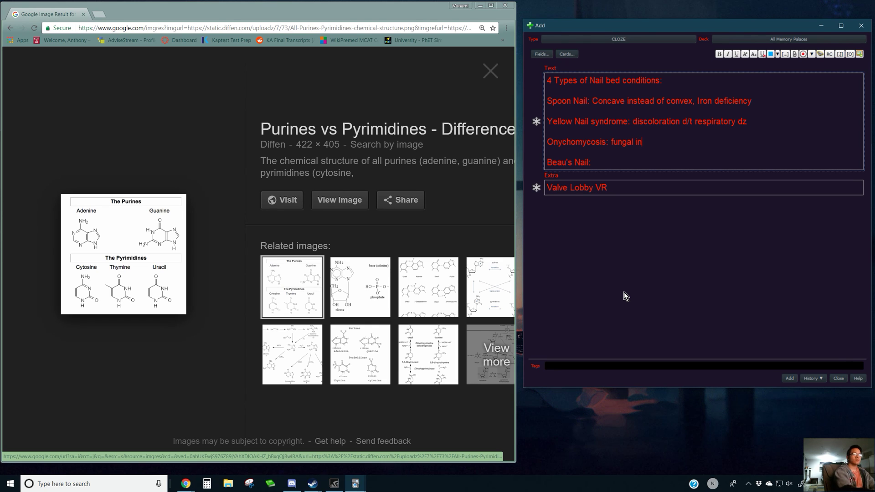
{"action": "type", "text": "fection,"}
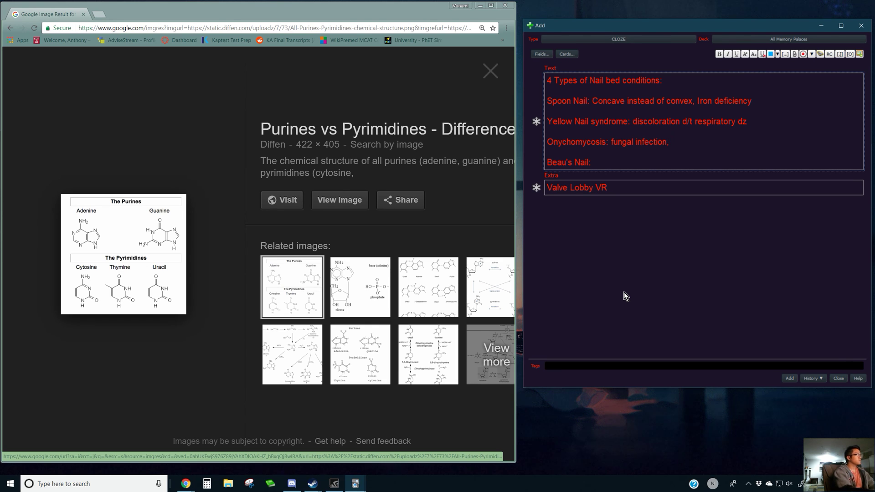
{"action": "type", "text": " nail thickening, "}
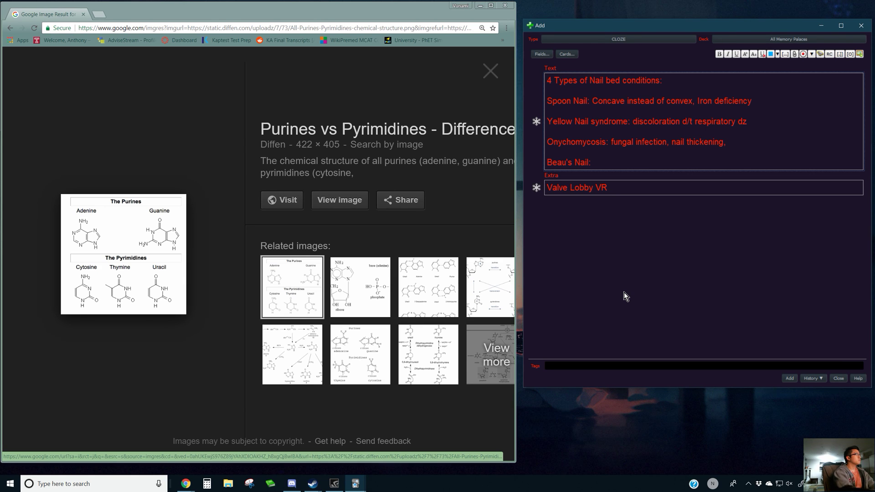
{"action": "type", "text": "and creacke"}
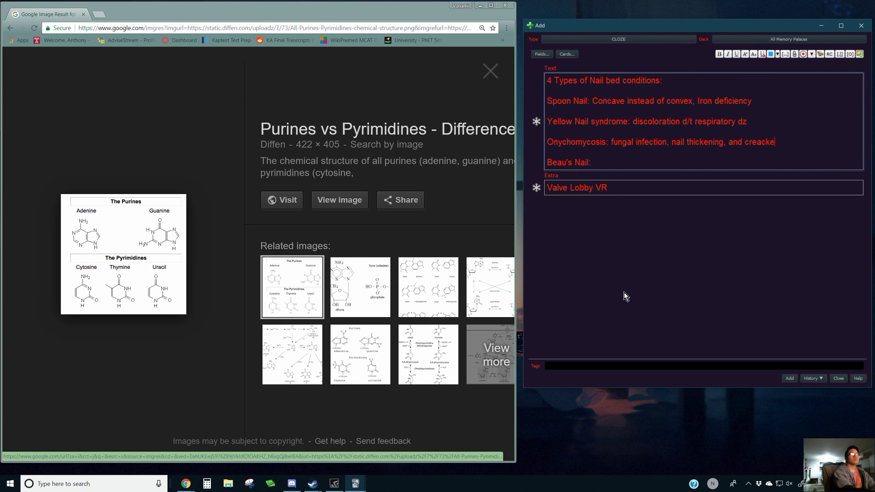
{"action": "key", "text": "BackSpace"}
{"action": "key", "text": "BackSpace"}
{"action": "key", "text": "BackSpace"}
{"action": "key", "text": "BackSpace"}
{"action": "key", "text": "BackSpace"}
{"action": "type", "text": "acked"}
Begin the Beau's Nail description on the card with "interference in".
{"action": "key", "text": "Down"}
{"action": "key", "text": "Down"}
{"action": "type", "text": "interference in "}
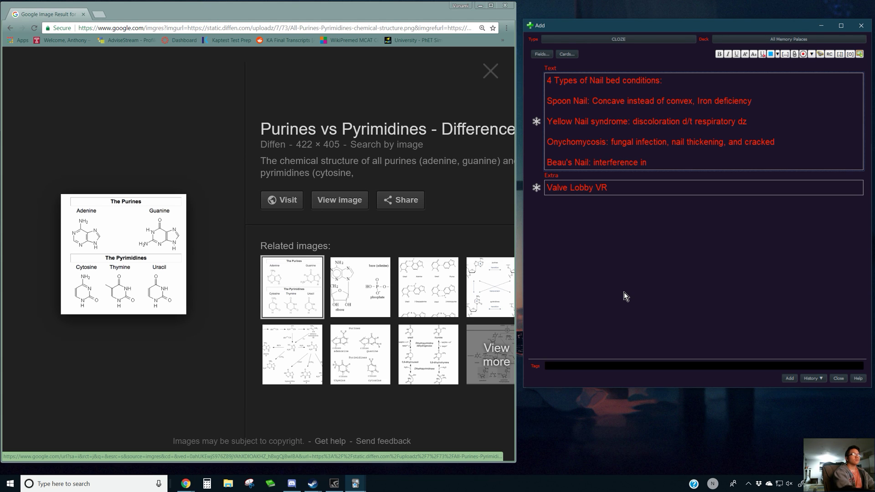
{"action": "type", "text": "lining of nail bed"}
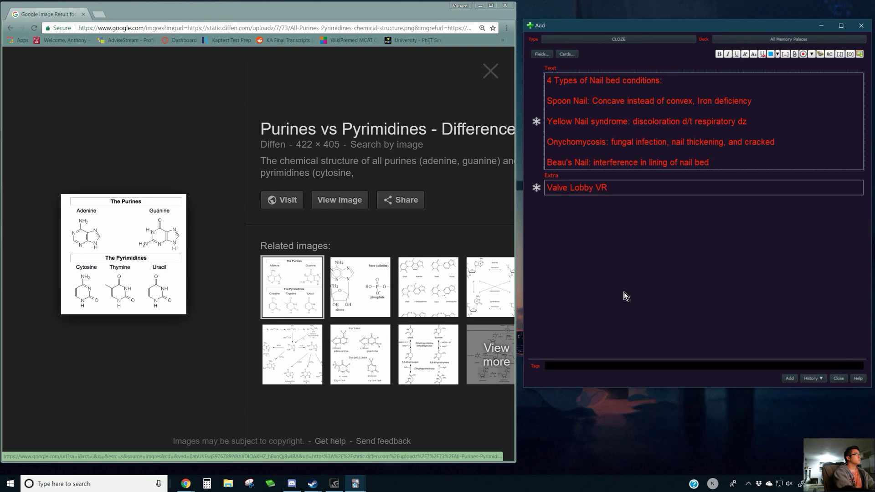
{"action": "key", "text": "BackSpace"}
{"action": "key", "text": "BackSpace"}
{"action": "key", "text": "BackSpace"}
{"action": "key", "text": "BackSpace"}
{"action": "key", "text": "BackSpace"}
{"action": "key", "text": "BackSpace"}
{"action": "key", "text": "BackSpace"}
{"action": "key", "text": "BackSpace"}
{"action": "key", "text": "BackSpace"}
{"action": "key", "text": "BackSpace"}
{"action": "key", "text": "BackSpace"}
{"action": "key", "text": "BackSpace"}
{"action": "key", "text": "BackSpace"}
{"action": "key", "text": "BackSpace"}
{"action": "key", "text": "BackSpace"}
{"action": "key", "text": "BackSpace"}
{"action": "key", "text": "BackSpace"}
{"action": "key", "text": "BackSpace"}
Complete the Beau's Nail description with "nail growth at the time the nail was formed d/t injury, illness, or malnutrition.".
{"action": "type", "text": "nail "}
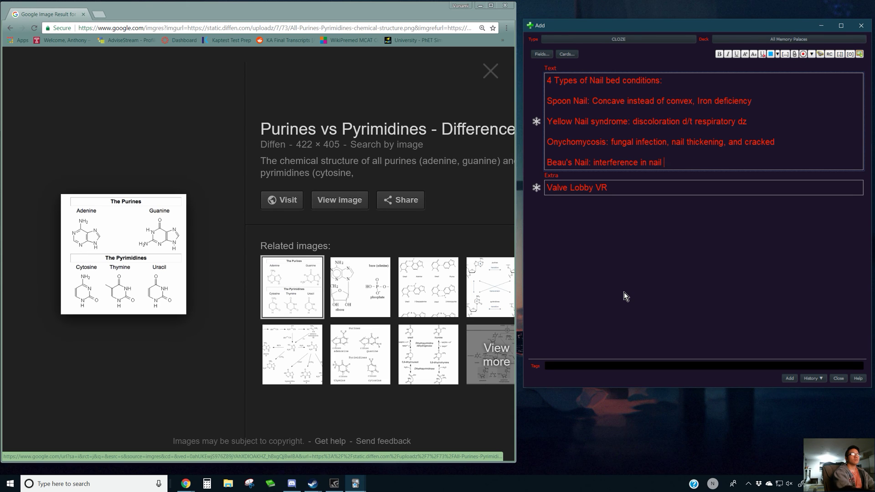
{"action": "type", "text": "growth at the"}
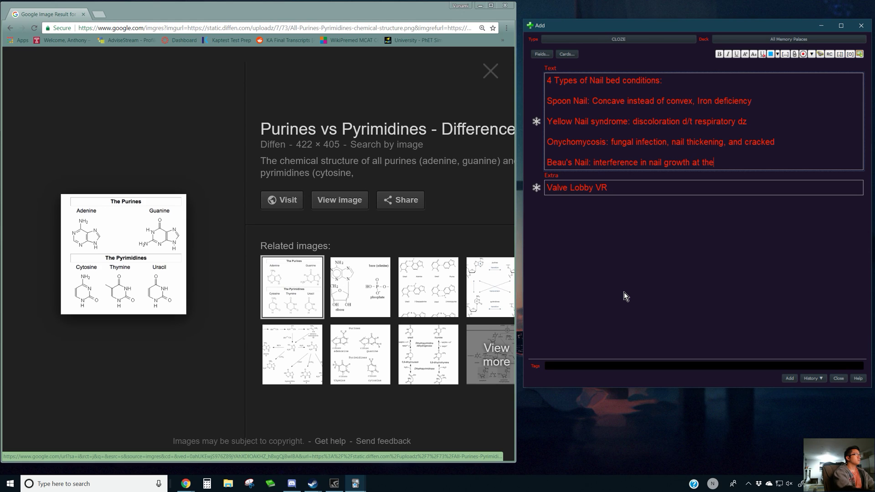
{"action": "type", "text": " time the nail was injury"}
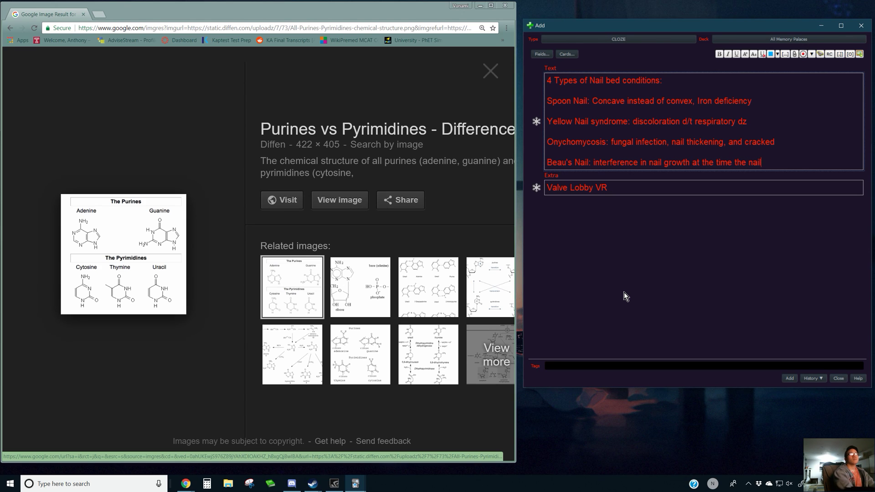
{"action": "key", "text": "BackSpace"}
{"action": "type", "text": "ed"}
{"action": "key", "text": "BackSpace"}
{"action": "key", "text": "BackSpace"}
{"action": "key", "text": "BackSpace"}
{"action": "key", "text": "BackSpace"}
{"action": "key", "text": "BackSpace"}
{"action": "key", "text": "BackSpace"}
{"action": "key", "text": "BackSpace"}
{"action": "type", "text": "formed d/t injury"}
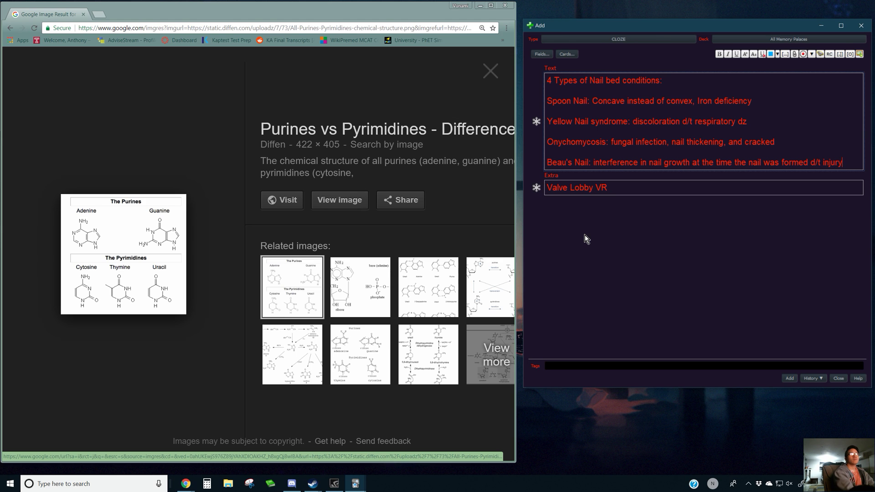
{"action": "type", "text": ", illness, or "}
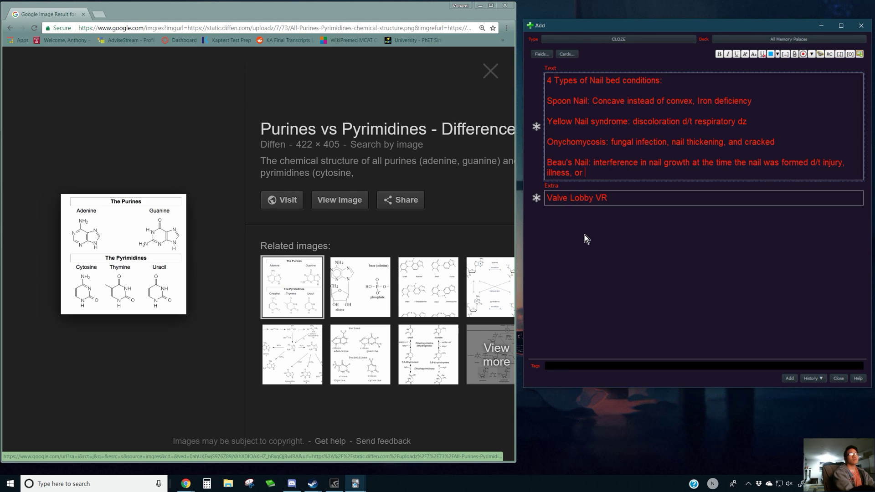
{"action": "type", "text": "malnutrition."}
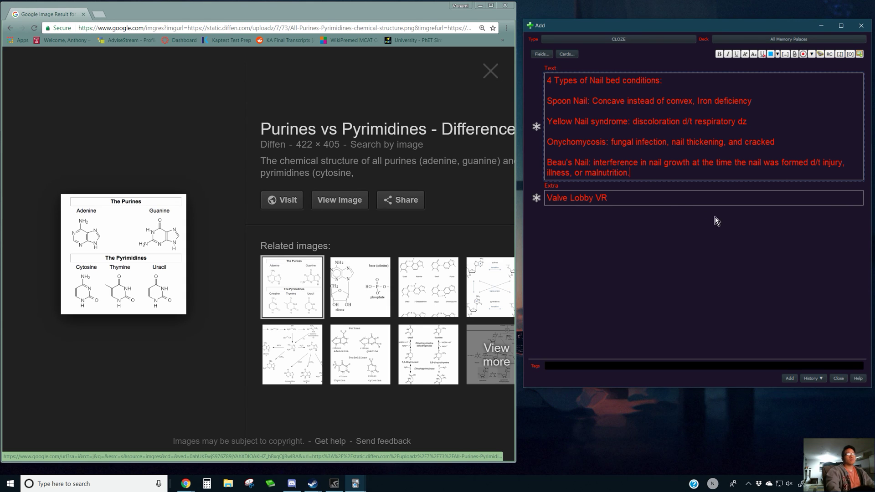
Wrap all four nail conditions and their descriptions in one cloze deletion and add the card to the deck.
{"action": "left_click_drag", "start_coordinate": [657, 175], "coordinate": [535, 100]}
{"action": "key", "text": "ctrl+shift+c"}
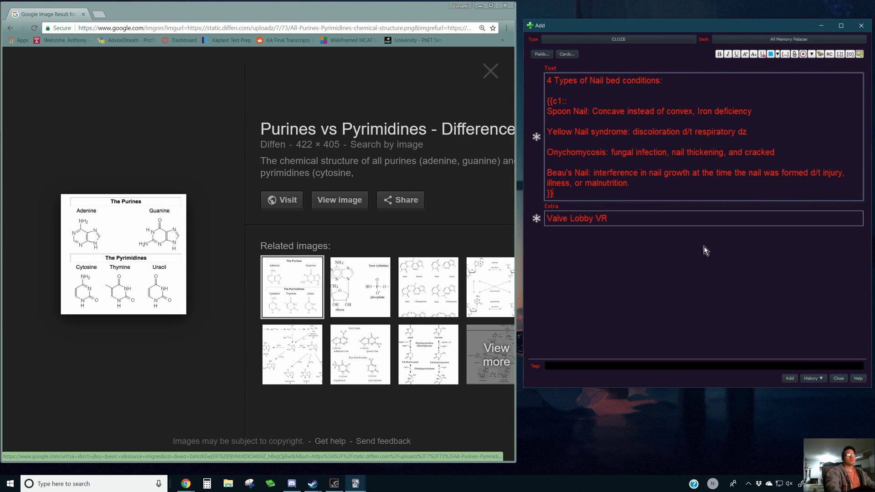
{"action": "left_click", "coordinate": [792, 379]}
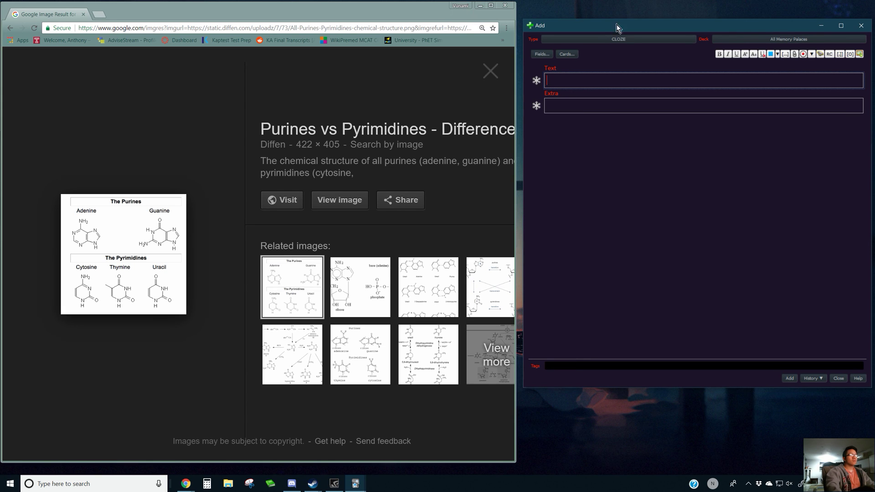
{"action": "type", "text": "Exo"}
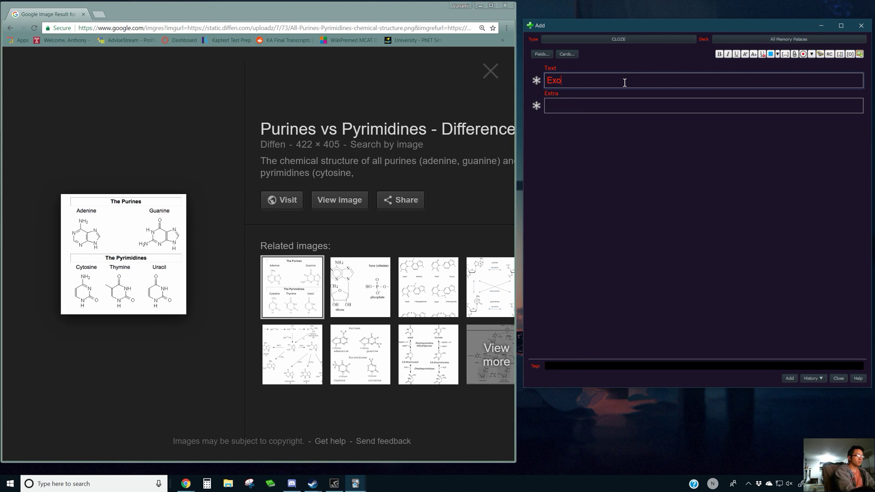
{"action": "type", "text": "crine glands of the s"}
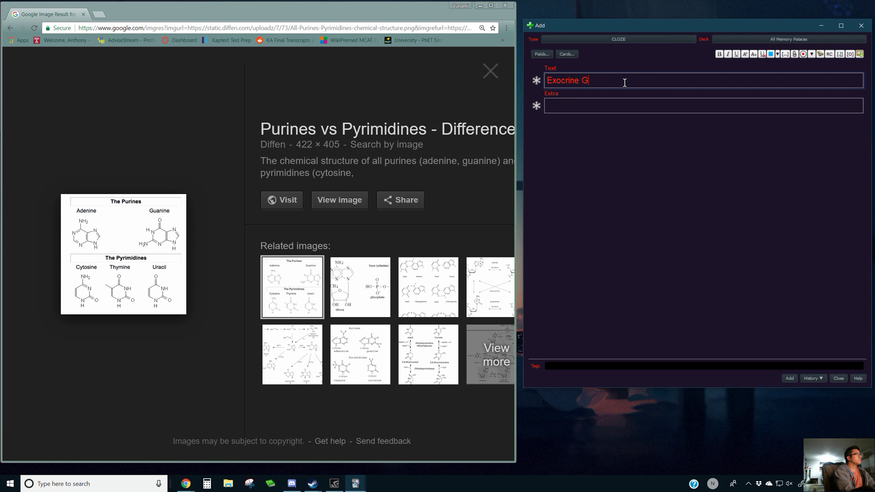
{"action": "type", "text": "kin w/"}
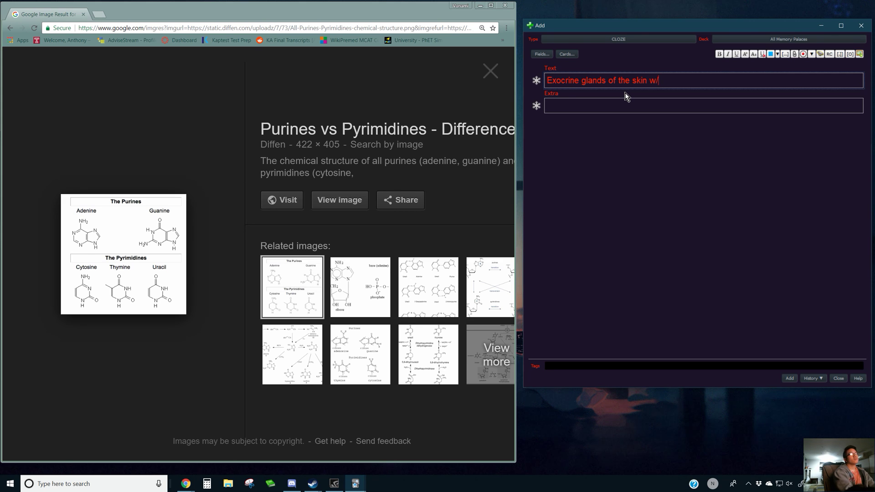
{"action": "key", "text": "BackSpace"}
{"action": "key", "text": "BackSpace"}
{"action": "key", "text": "BackSpace"}
{"action": "key", "text": "BackSpace"}
{"action": "key", "text": "BackSpace"}
{"action": "key", "text": "BackSpace"}
{"action": "key", "text": "BackSpace"}
{"action": "key", "text": "BackSpace"}
{"action": "key", "text": "BackSpace"}
{"action": "key", "text": "BackSpace"}
{"action": "key", "text": "BackSpace"}
{"action": "key", "text": "BackSpace"}
{"action": "key", "text": "BackSpace"}
{"action": "key", "text": "BackSpace"}
{"action": "key", "text": "BackSpace"}
{"action": "key", "text": "BackSpace"}
{"action": "key", "text": "BackSpace"}
{"action": "key", "text": "BackSpace"}
{"action": "key", "text": "BackSpace"}
{"action": "key", "text": "BackSpace"}
{"action": "type", "text": "ocrine gland"}
{"action": "key", "text": "BackSpace"}
{"action": "key", "text": "BackSpace"}
{"action": "key", "text": "BackSpace"}
{"action": "key", "text": "BackSpace"}
{"action": "key", "text": "BackSpace"}
{"action": "key", "text": "BackSpace"}
{"action": "key", "text": "BackSpace"}
{"action": "key", "text": "BackSpace"}
{"action": "key", "text": "BackSpace"}
{"action": "key", "text": "BackSpace"}
{"action": "key", "text": "BackSpace"}
{"action": "key", "text": "BackSpace"}
{"action": "key", "text": "BackSpace"}
{"action": "key", "text": "BackSpace"}
Head the new card's text with "Exocrine glands of the skin + Description:" and leave a blank line below it.
{"action": "type", "text": "Exocr"}
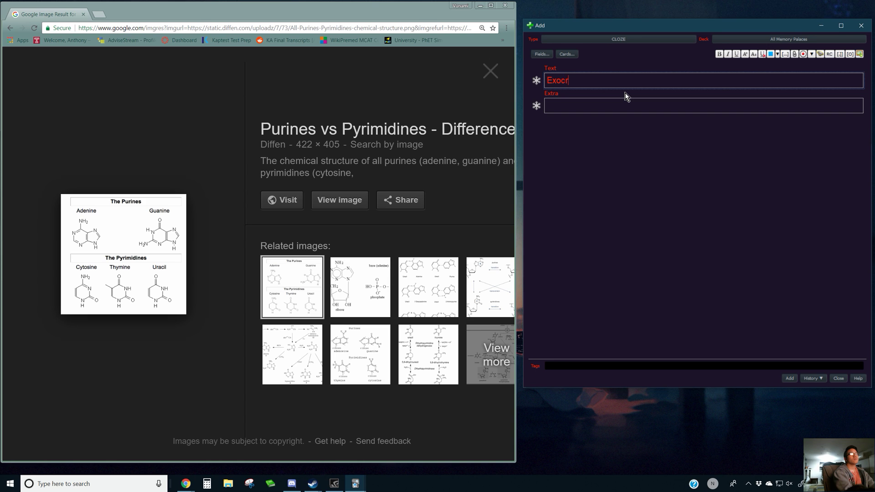
{"action": "type", "text": "ine glands of the skin:"}
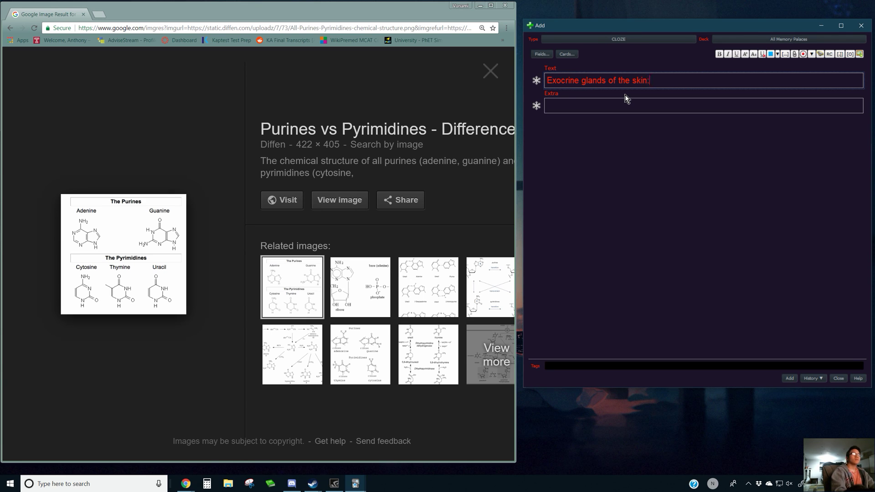
{"action": "key", "text": "Return"}
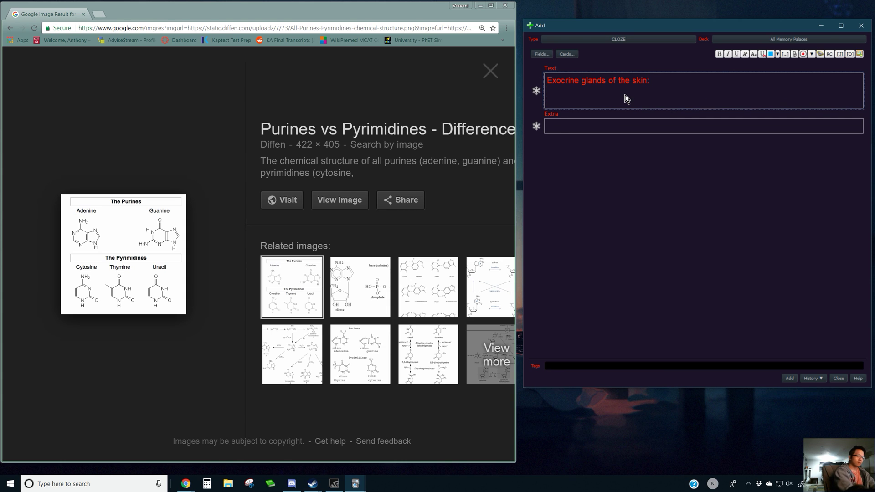
{"action": "left_click", "coordinate": [647, 86]}
{"action": "type", "text": "+ Description"}
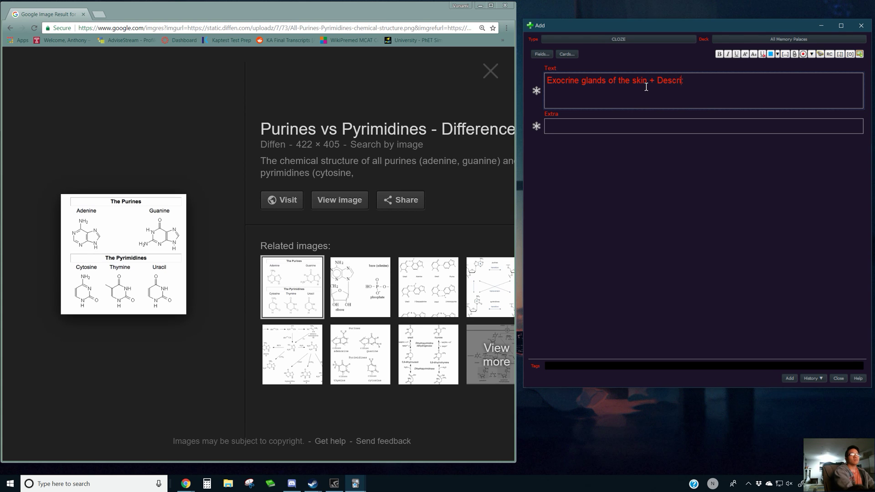
{"action": "key", "text": "Down"}
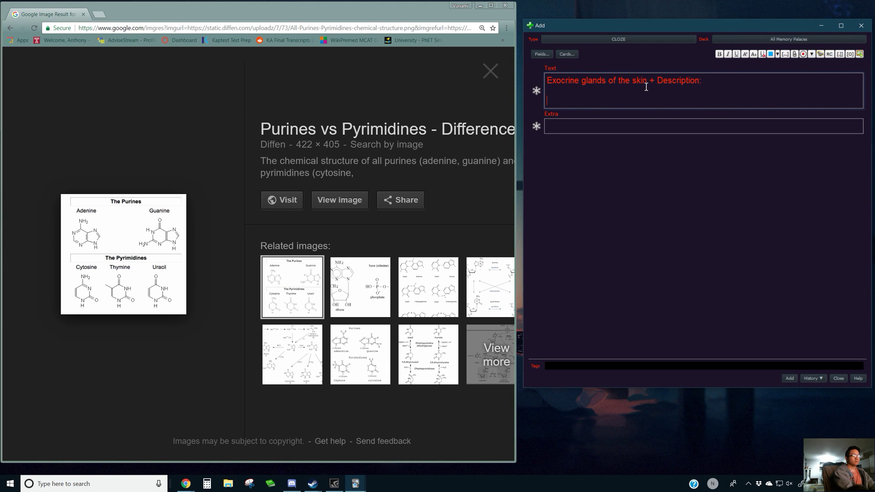
List "Apocrine" under the card heading and insert "Merocrine" above it, separated by a blank line.
{"action": "type", "text": "Apocrine"}
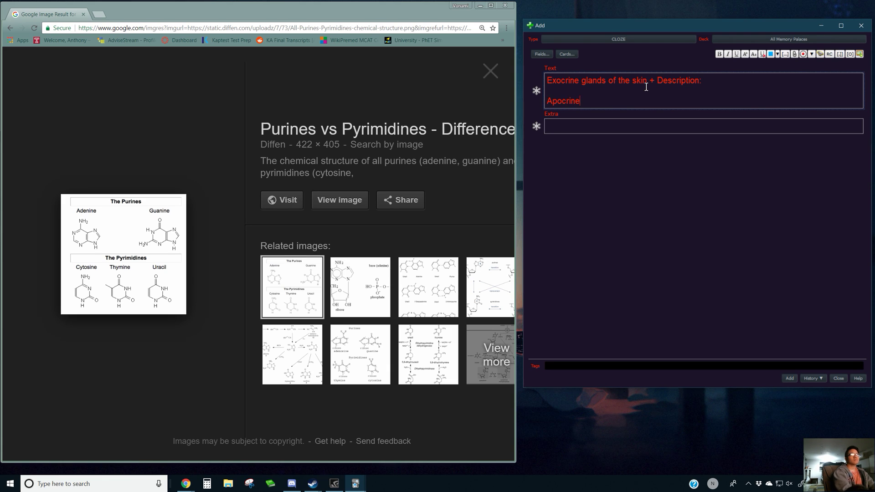
{"action": "key", "text": "Home"}
{"action": "key", "text": "Return"}
{"action": "key", "text": "Return"}
{"action": "key", "text": "Up"}
{"action": "type", "text": "Mer"}
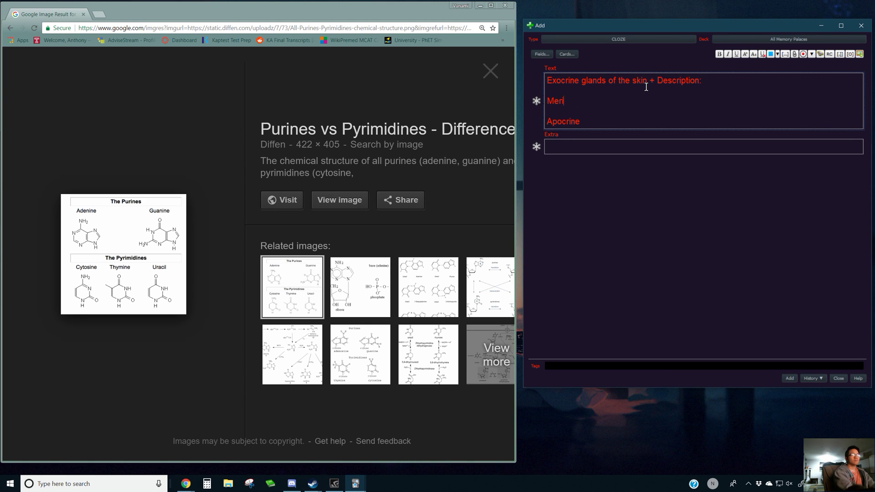
{"action": "type", "text": "icrine"}
{"action": "key", "text": "BackSpace"}
{"action": "type", "text": "o"}
Add "Sebatious gland" as the last entry in the gland list, below Apocrine.
{"action": "key", "text": "Down"}
{"action": "key", "text": "Down"}
{"action": "key", "text": "Return"}
{"action": "key", "text": "Return"}
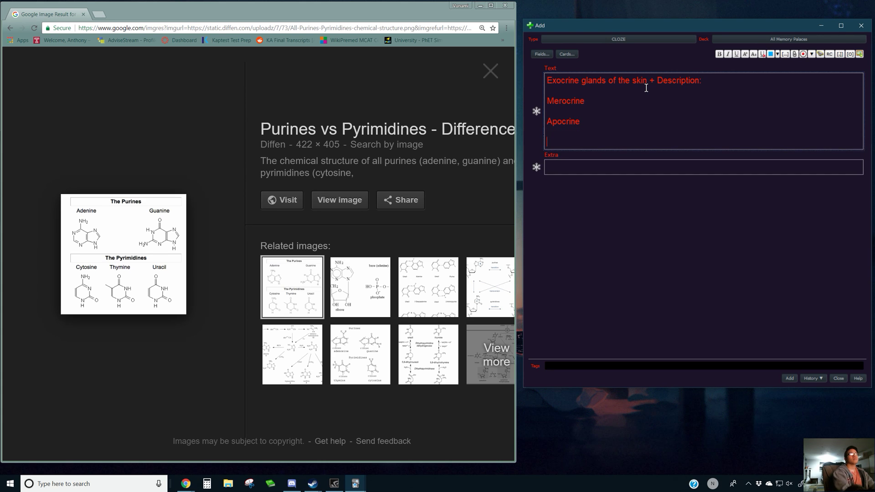
{"action": "type", "text": "Seba"}
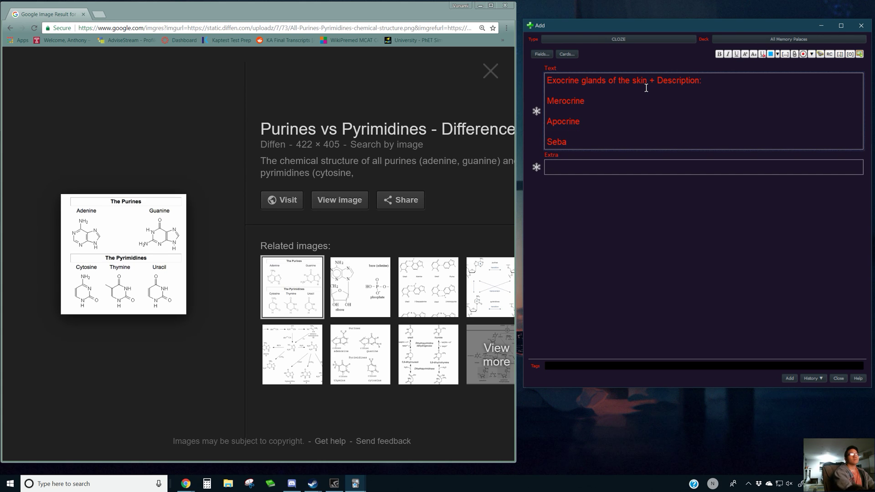
{"action": "type", "text": "cious gland"}
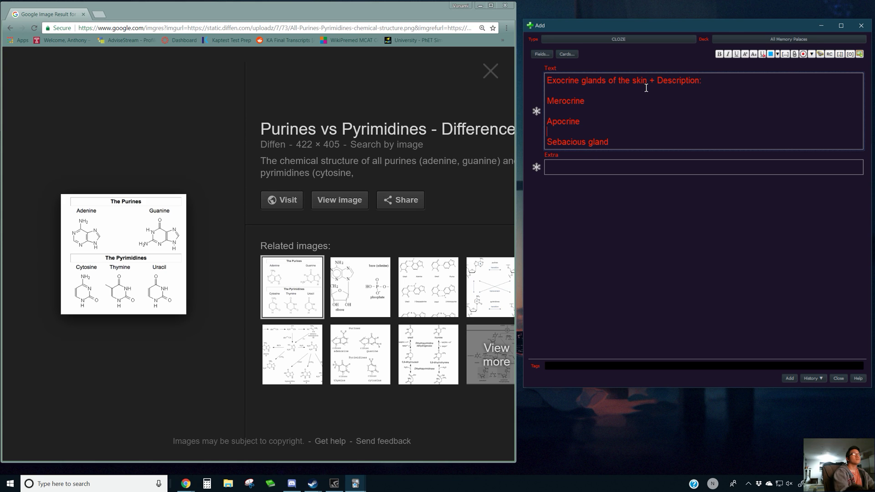
{"action": "key", "text": "Delete"}
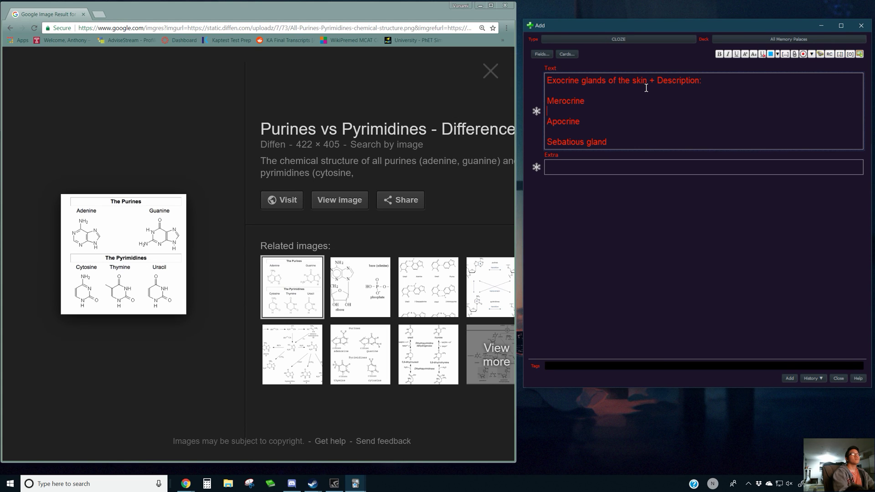
Describe Merocrine on the card as "Secretes 99% water on palms on hands, soles of feet, and forehead".
{"action": "key", "text": "Up"}
{"action": "key", "text": "Up"}
{"action": "key", "text": "Up"}
{"action": "key", "text": "Up"}
{"action": "key", "text": "End"}
{"action": "type", "text": ": Secre"}
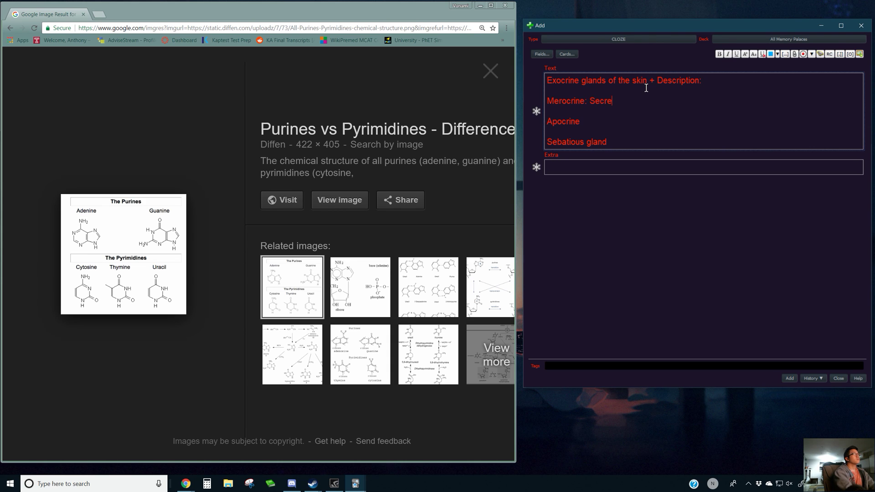
{"action": "type", "text": "tes 99% water on palm"}
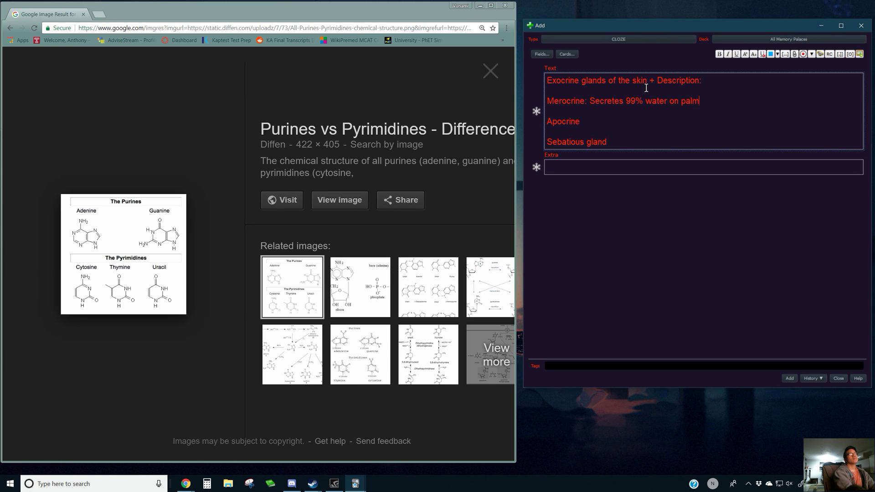
{"action": "type", "text": "s on hands, soles of feet, a"}
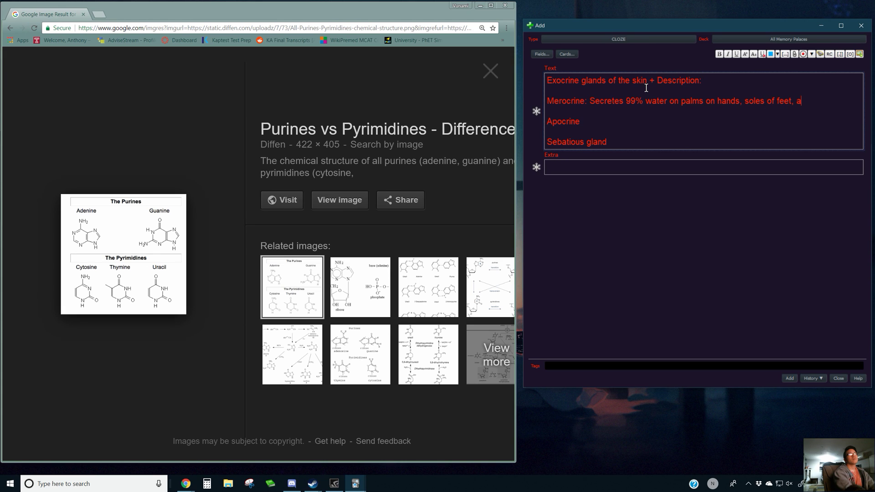
{"action": "type", "text": "nd forehead"}
Describe Apocrine on the card as "thick secretions that increases w/ bacterial growth on armpits, anus, pubic area, and nipples".
{"action": "key", "text": "Down"}
{"action": "key", "text": "Down"}
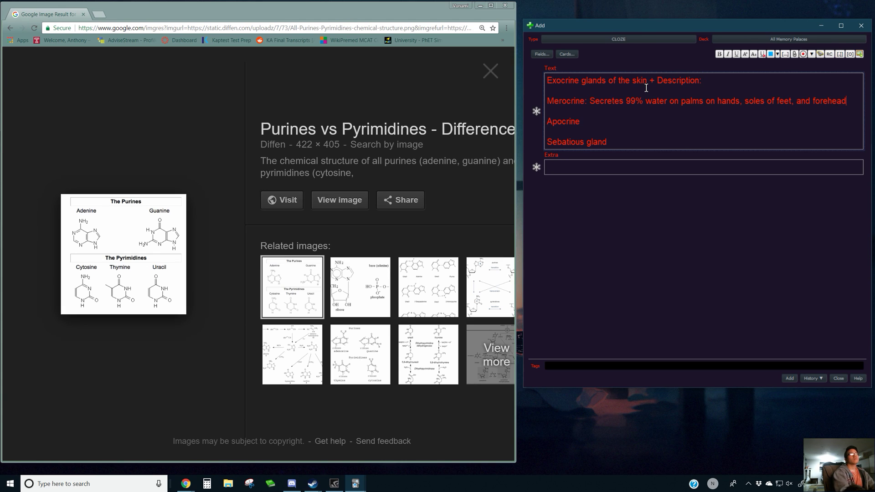
{"action": "type", "text": ":"}
{"action": "type", "text": "thick secretions"}
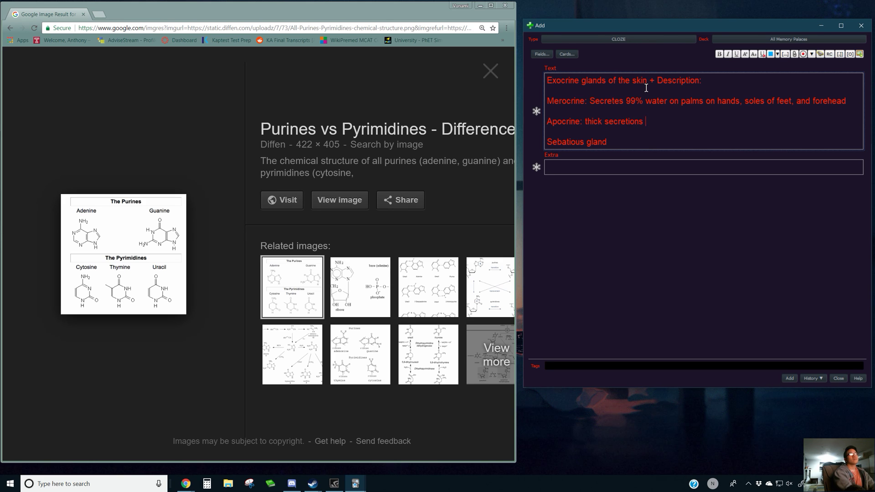
{"action": "type", "text": "that "}
{"action": "type", "text": "grows"}
{"action": "key", "text": "BackSpace"}
{"action": "key", "text": "BackSpace"}
{"action": "key", "text": "BackSpace"}
{"action": "key", "text": "BackSpace"}
{"action": "key", "text": "BackSpace"}
{"action": "key", "text": "BackSpace"}
{"action": "type", "text": "increases w/ bacterial "}
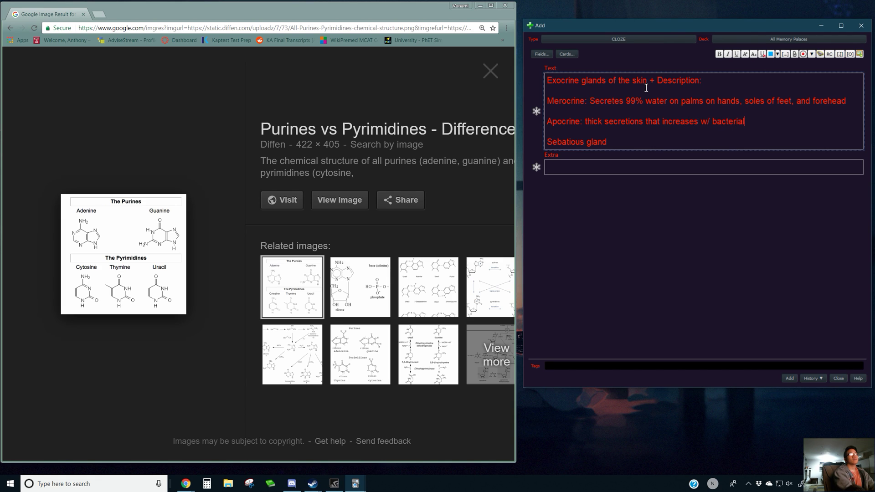
{"action": "type", "text": "growth on armpits, anus, "}
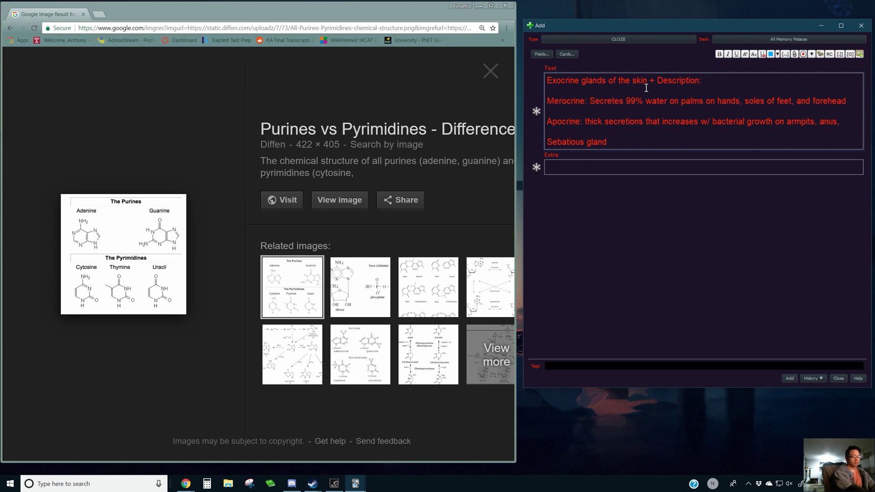
{"action": "type", "text": "pubic area,"}
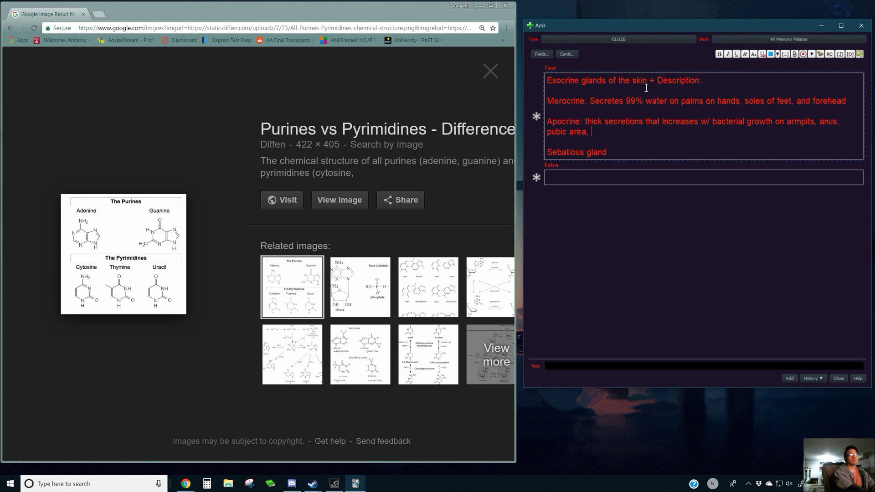
{"action": "type", "text": " and nipples"}
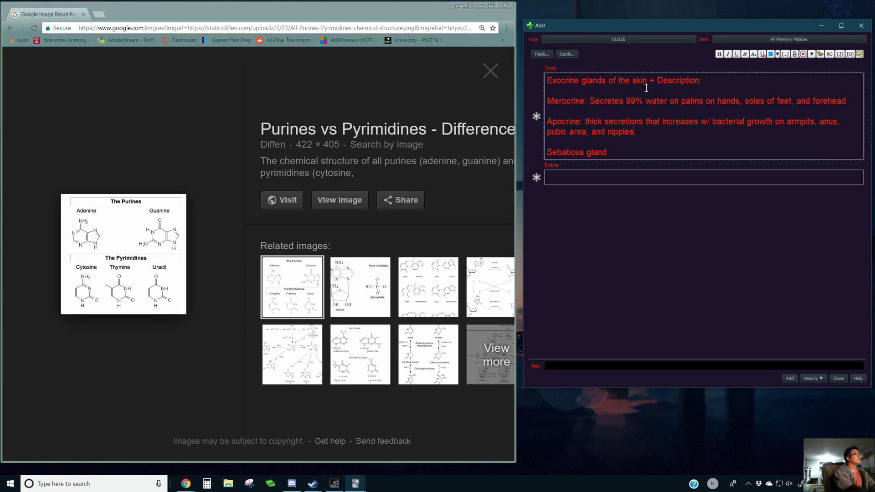
Describe Sebatious gland on the card as "Oil production by sebum".
{"action": "key", "text": "Down"}
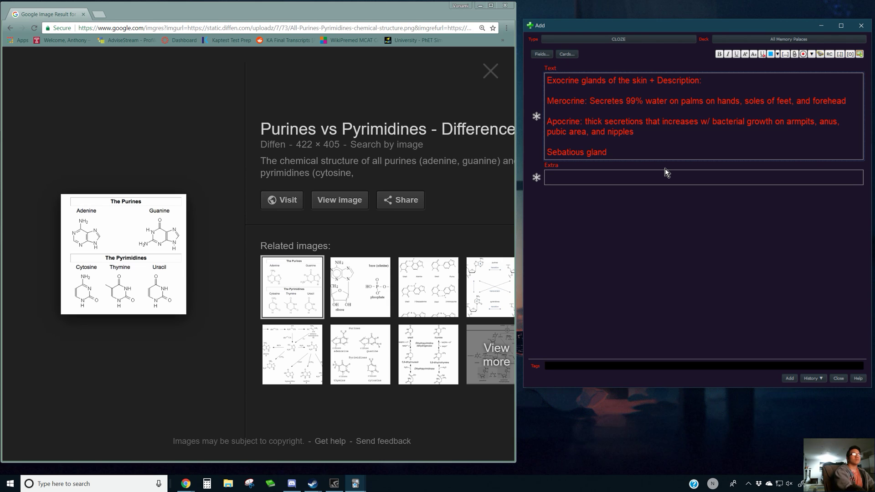
{"action": "type", "text": ": Oil"}
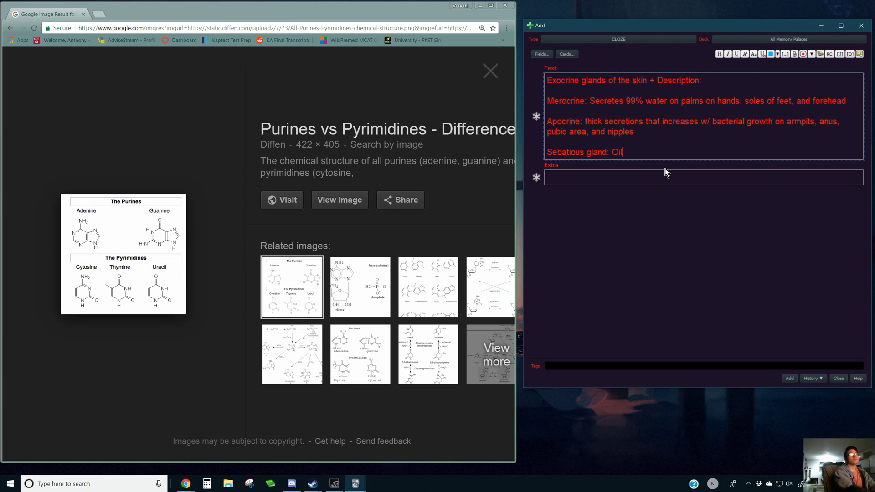
{"action": "type", "text": " production by sebum"}
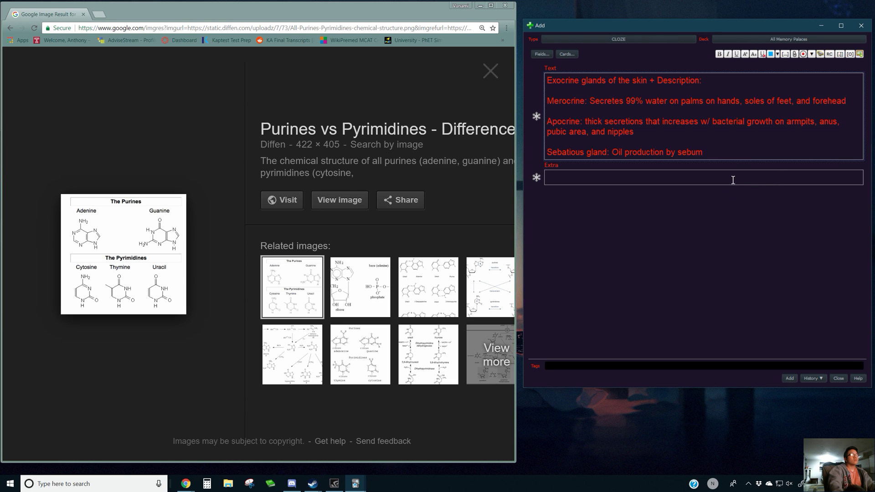
Turn the three gland entries below the heading into one c1 cloze deletion and add the card to the deck.
{"action": "left_click_drag", "start_coordinate": [740, 161], "coordinate": [538, 102]}
{"action": "key", "text": "ctrl+shift+c"}
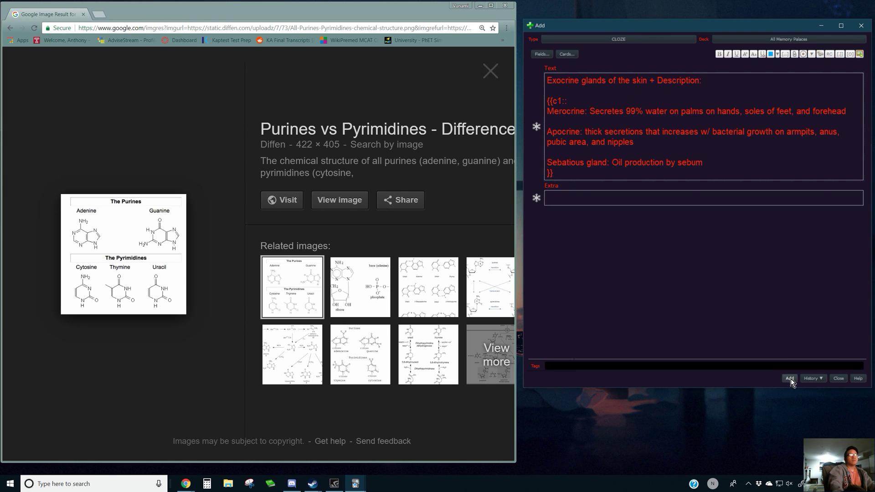
{"action": "left_click", "coordinate": [790, 379]}
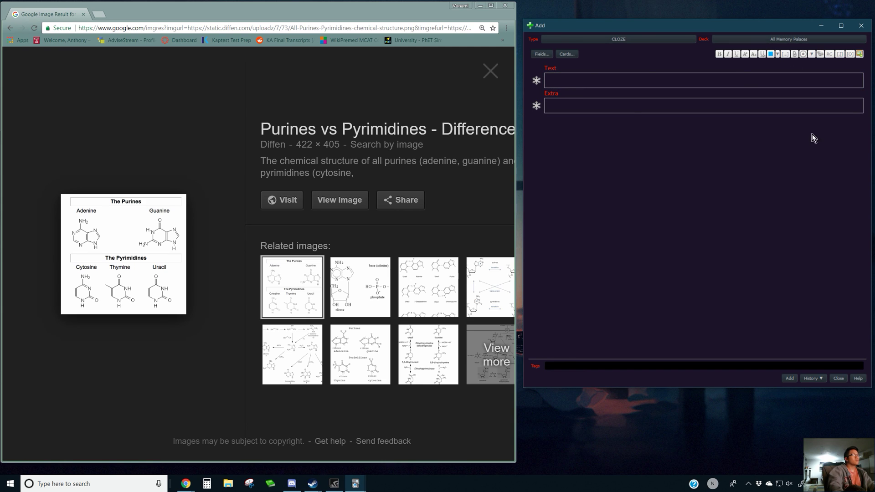
Head the new card's text with "3 General Sources of Human Stem Cells:" and leave a blank line below it.
{"action": "left_click", "coordinate": [590, 82]}
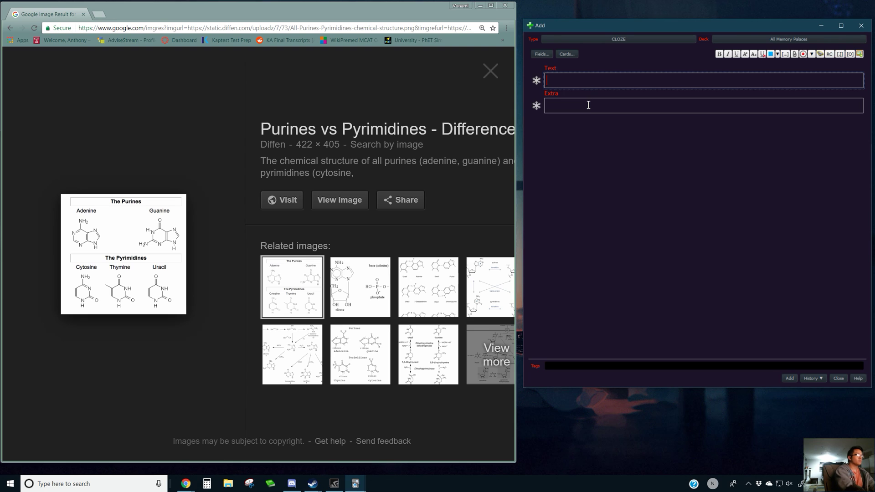
{"action": "type", "text": "3 General Sources of H"}
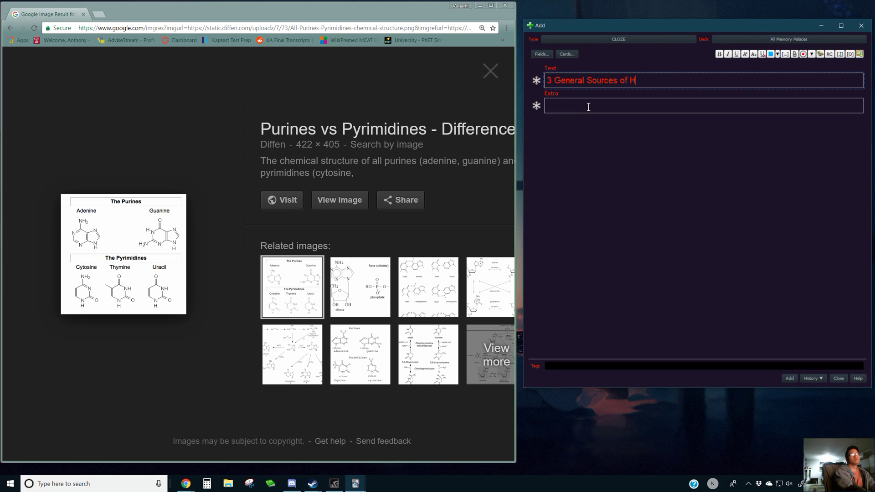
{"action": "type", "text": "uman Stem Cells:"}
{"action": "key", "text": "Return"}
{"action": "key", "text": "Return"}
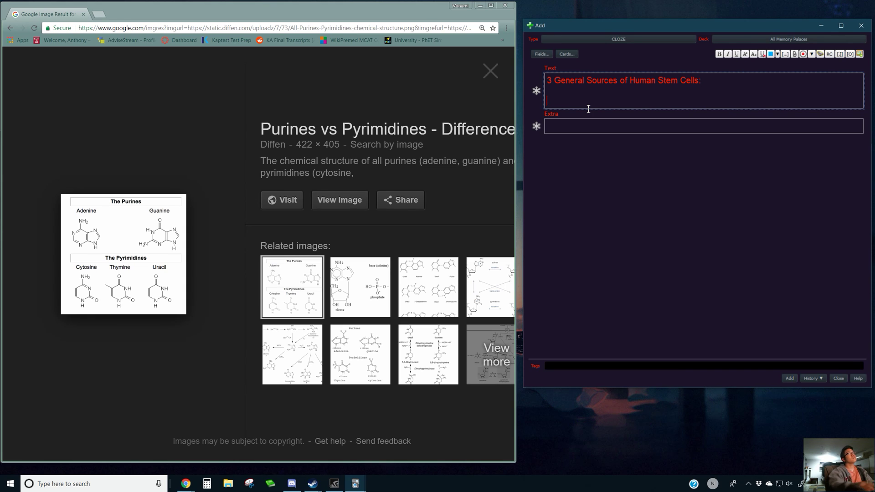
{"action": "key", "text": "alt+Tab"}
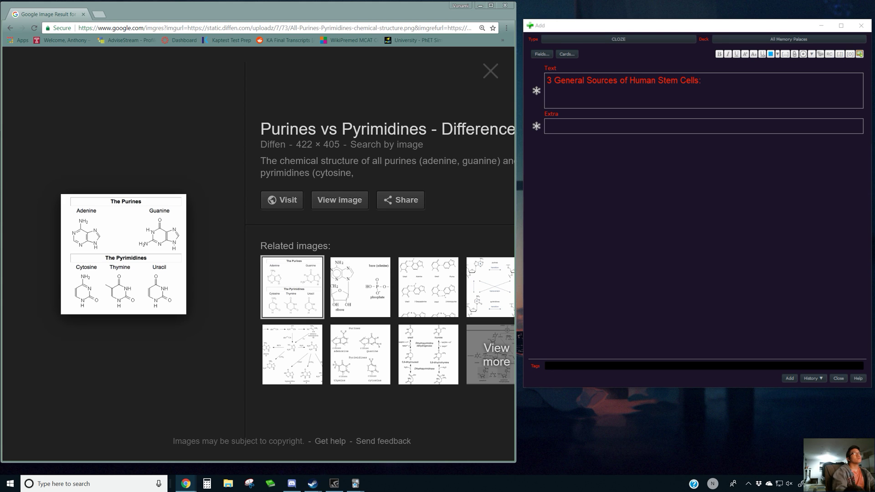
{"action": "left_click", "coordinate": [733, 216]}
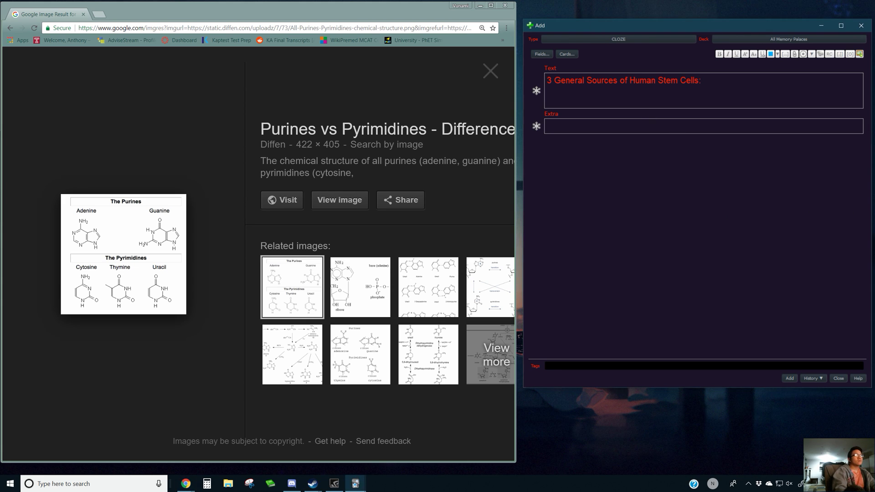
{"action": "key", "text": "alt+Tab"}
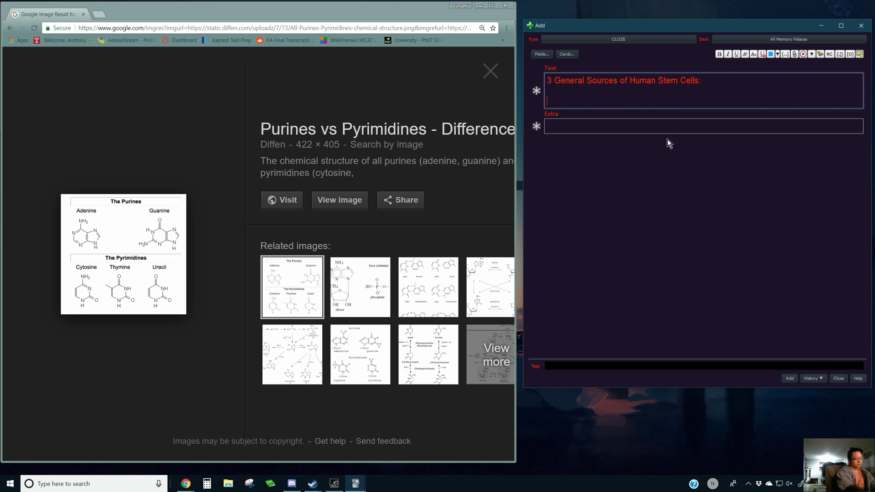
Enter "Embryonic Stem cells from plates" as the first stem cell source, followed by a blank line.
{"action": "type", "text": "Embryonic Stem"}
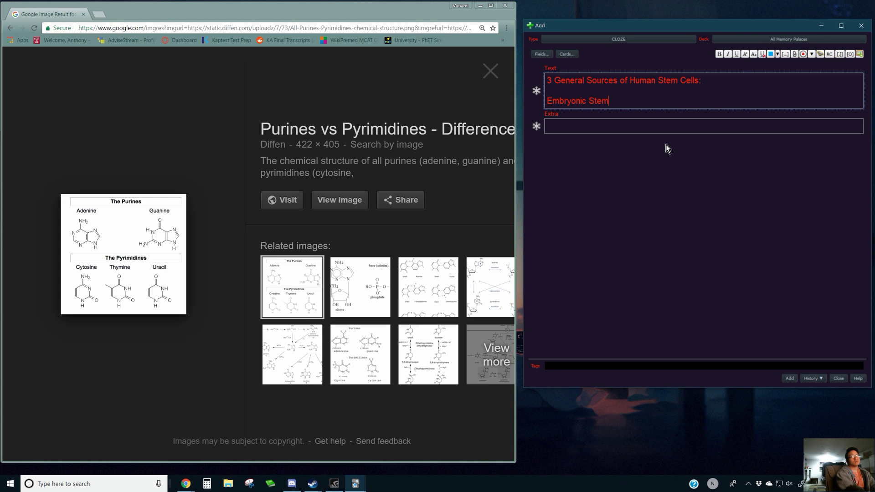
{"action": "type", "text": " cells from plates"}
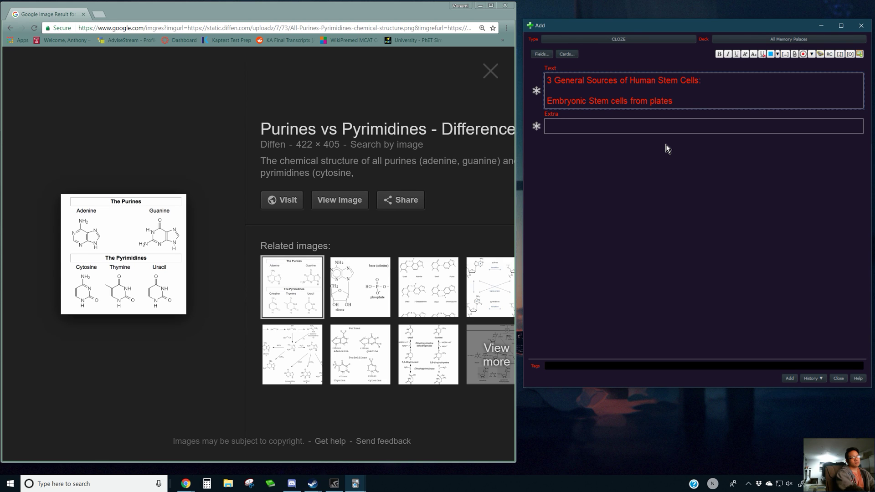
{"action": "key", "text": "Return"}
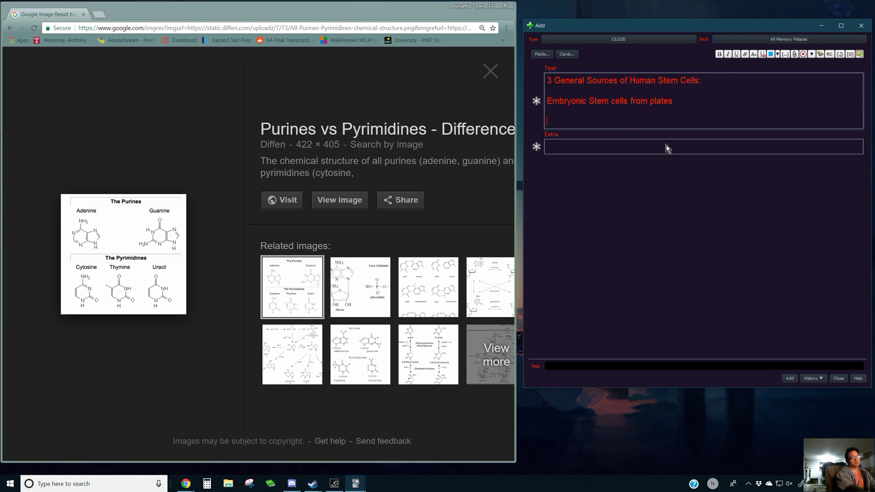
Enter "Induced Pluripotent Stem Cells from somites" as the second source on the card.
{"action": "type", "text": "H"}
{"action": "key", "text": "BackSpace"}
{"action": "type", "text": "Induced Pluripotent"}
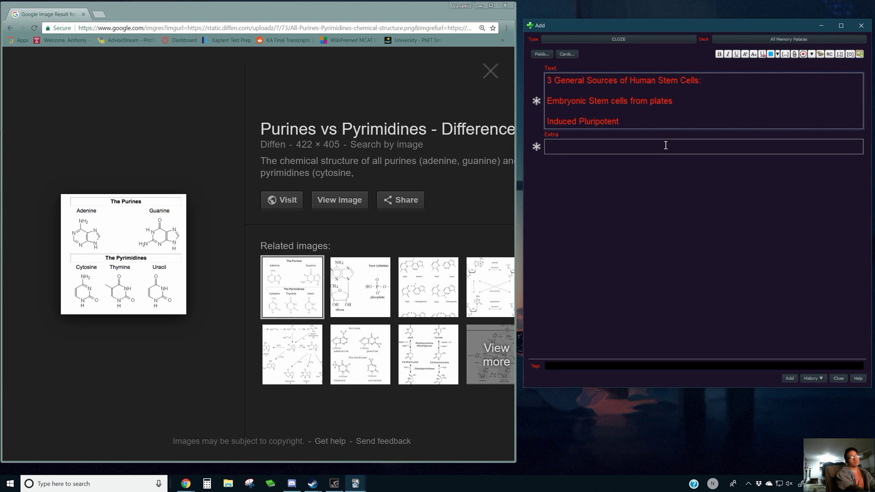
{"action": "type", "text": " Stem Cells from"}
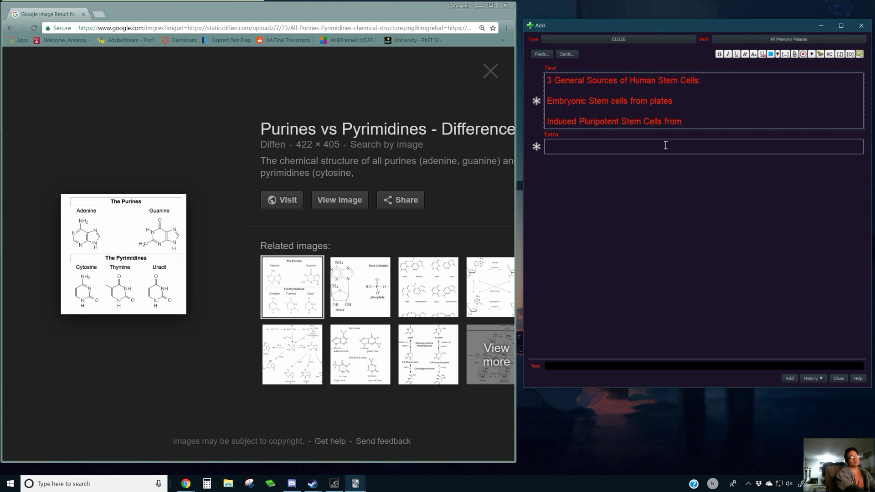
{"action": "type", "text": " somites"}
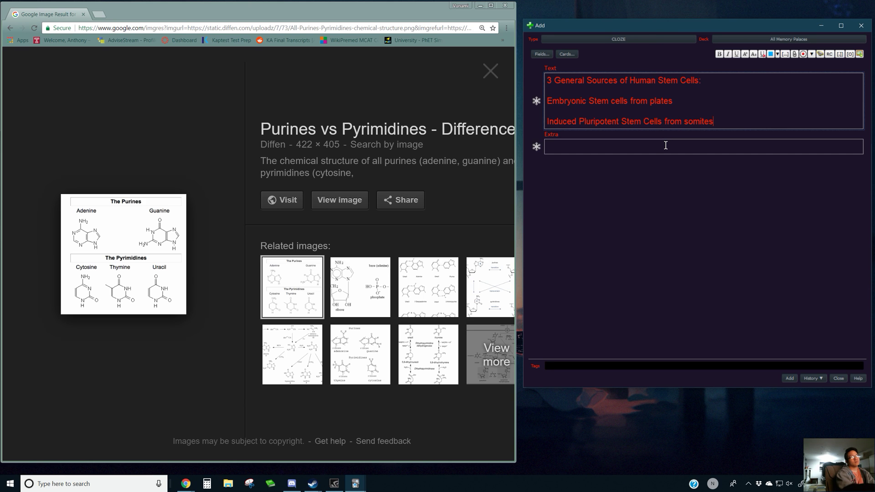
Reword the end of the Induced Pluripotent Stem Cells entry from "from somites" to "w/ somites".
{"action": "key", "text": "BackSpace"}
{"action": "key", "text": "BackSpace"}
{"action": "key", "text": "BackSpace"}
{"action": "key", "text": "BackSpace"}
{"action": "key", "text": "BackSpace"}
{"action": "key", "text": "BackSpace"}
{"action": "key", "text": "BackSpace"}
{"action": "key", "text": "BackSpace"}
{"action": "key", "text": "BackSpace"}
{"action": "key", "text": "BackSpace"}
{"action": "key", "text": "BackSpace"}
{"action": "type", "text": "w/ somites"}
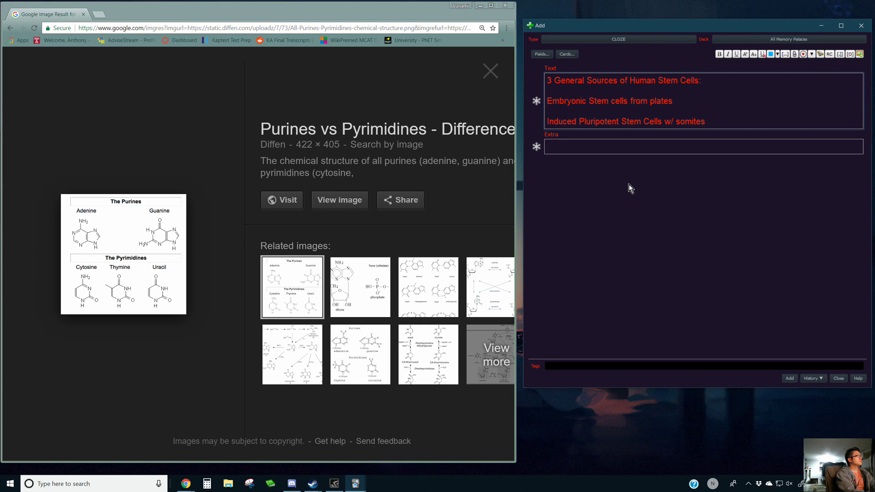
Replace "somites" in the Induced Pluripotent Stem Cells entry with "somatic cell differentiation".
{"action": "key", "text": "BackSpace"}
{"action": "key", "text": "BackSpace"}
{"action": "key", "text": "BackSpace"}
{"action": "key", "text": "BackSpace"}
{"action": "key", "text": "BackSpace"}
{"action": "key", "text": "BackSpace"}
{"action": "key", "text": "BackSpace"}
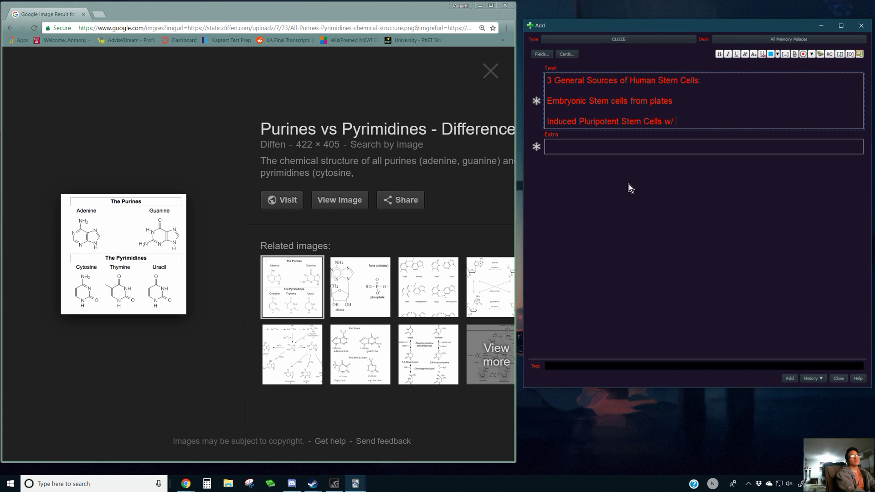
{"action": "type", "text": "somatic cell differentiation"}
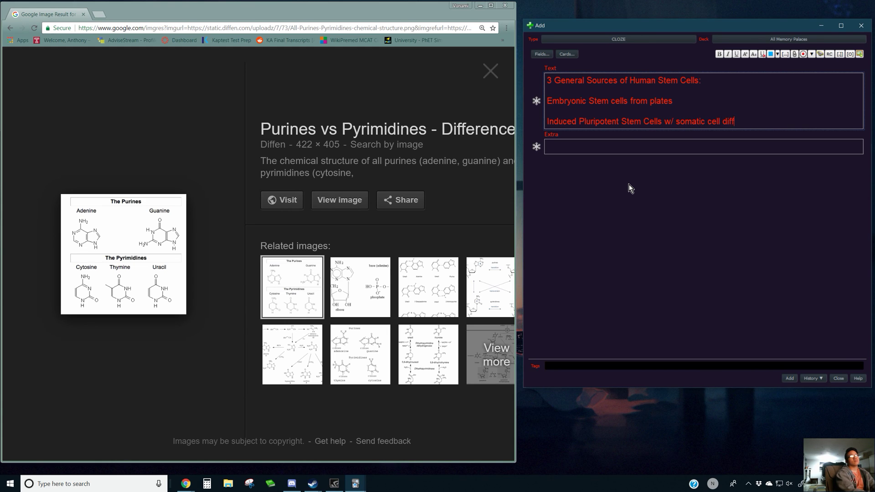
Enter "Adult Stem Cell w/ somatic + tissue specific stem cells" as the third source, separated by a blank line.
{"action": "key", "text": "Return"}
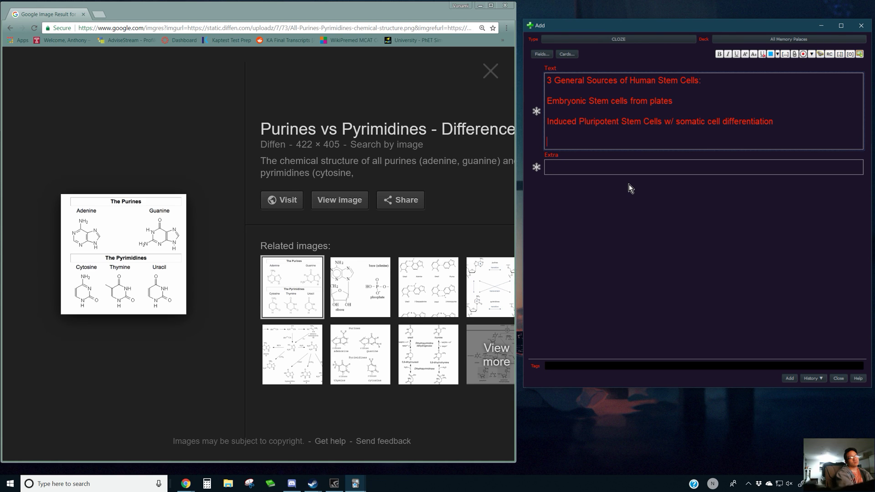
{"action": "type", "text": "a"}
{"action": "key", "text": "BackSpace"}
{"action": "type", "text": "Adult "}
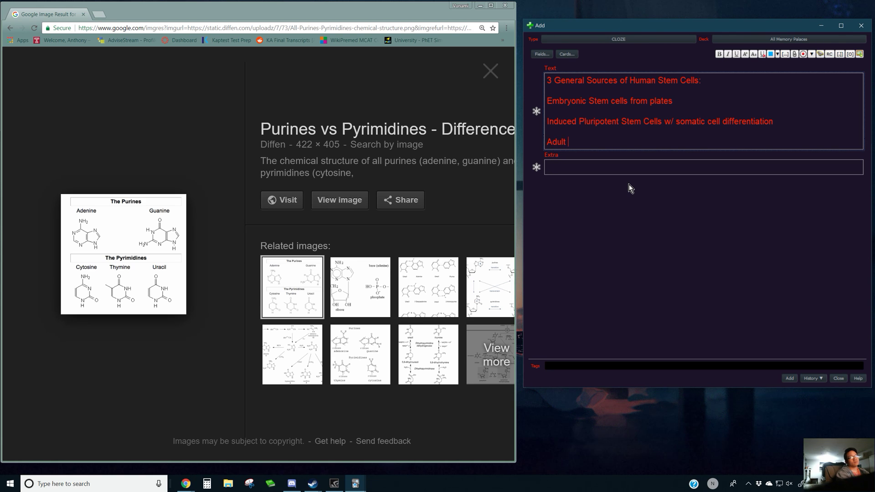
{"action": "type", "text": "Stem Cell "}
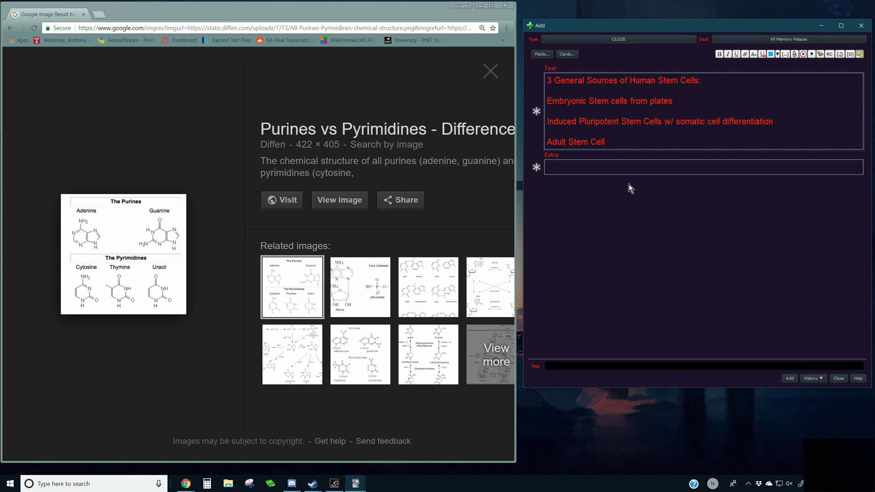
{"action": "type", "text": "w/"}
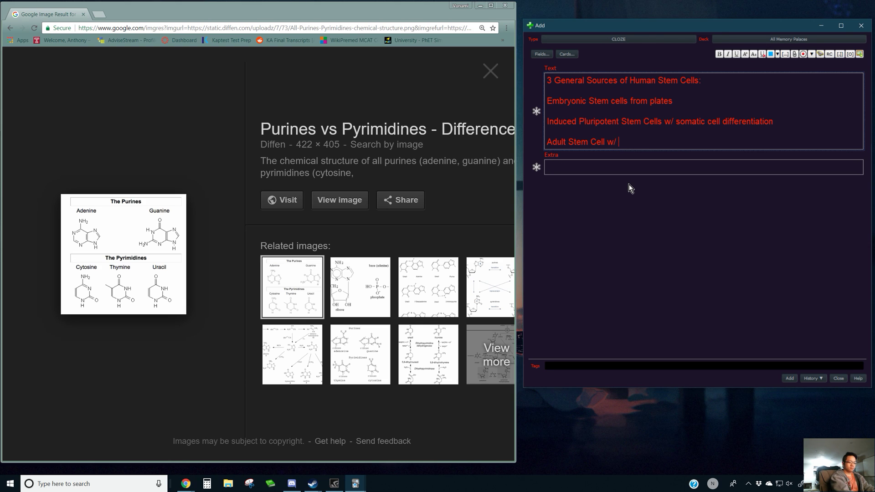
{"action": "type", "text": "somatic +"}
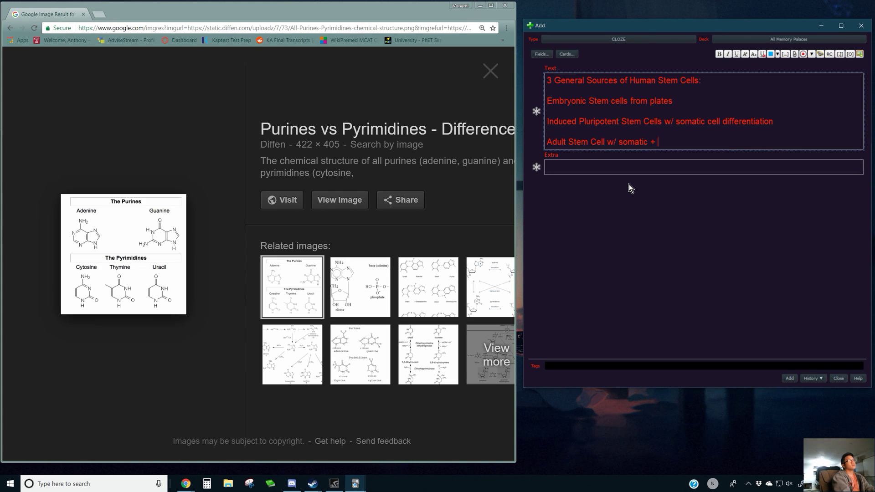
{"action": "type", "text": "tissue specifi"}
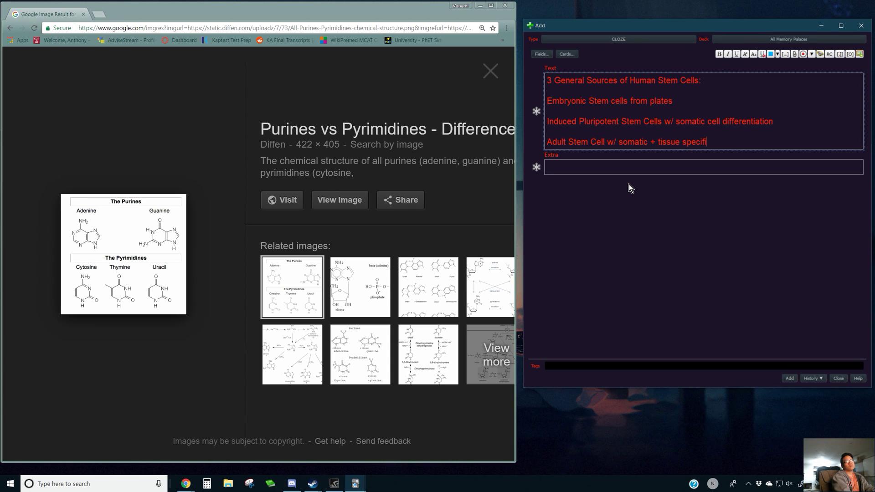
{"action": "type", "text": "c stem cells"}
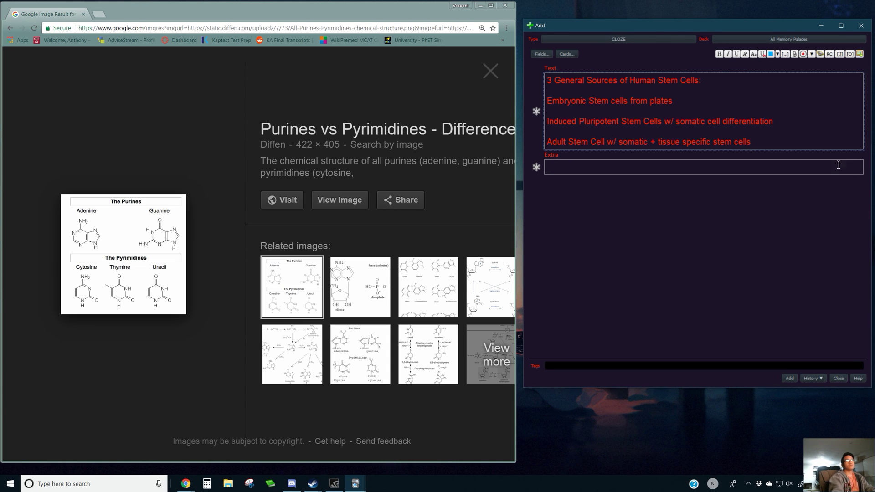
Turn the three stem cell source entries into one c1 cloze deletion and add the card to the deck.
{"action": "left_click_drag", "start_coordinate": [781, 139], "coordinate": [547, 100]}
{"action": "key", "text": "ctrl+shift+c"}
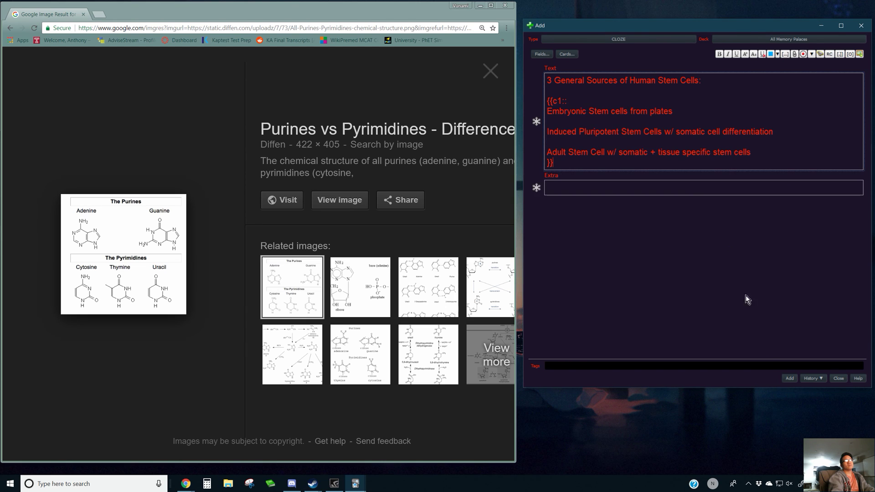
{"action": "left_click", "coordinate": [790, 378]}
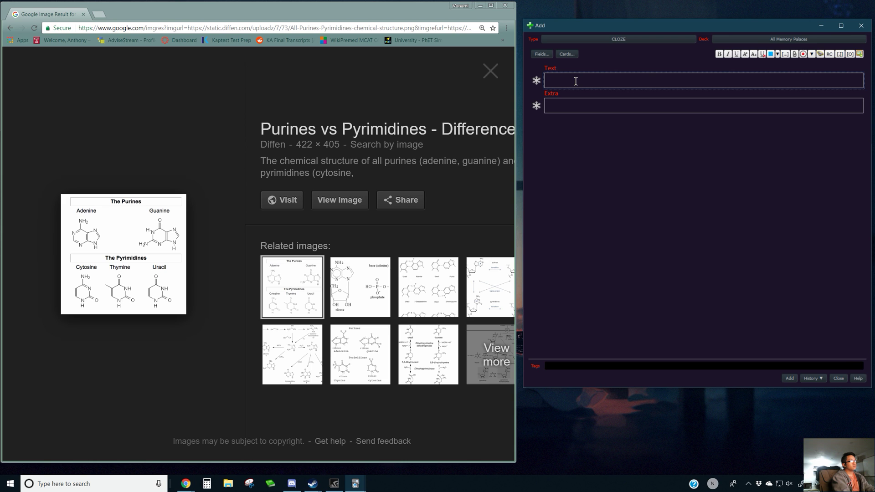
Head the new card's text with "3 Major Zones of Hair Follicle:", leaving a blank line below it.
{"action": "type", "text": "Major Zones of Hair:"}
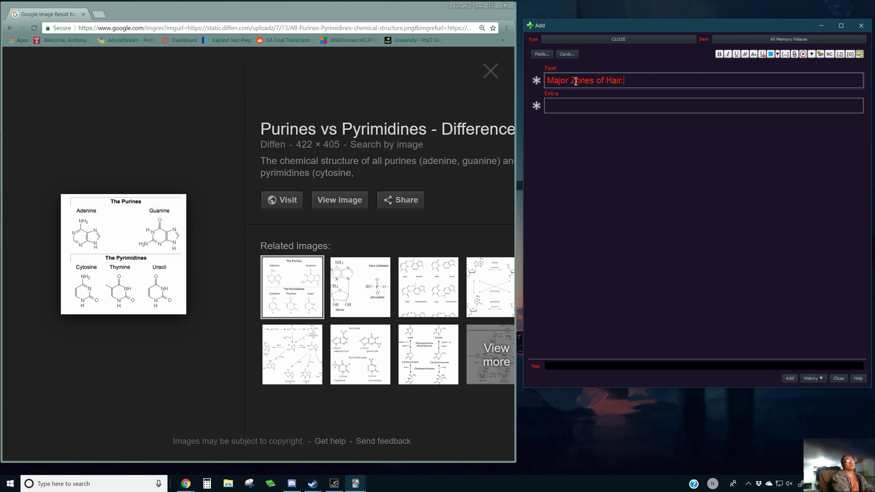
{"action": "key", "text": "Return"}
{"action": "key", "text": "BackSpace"}
{"action": "key", "text": "BackSpace"}
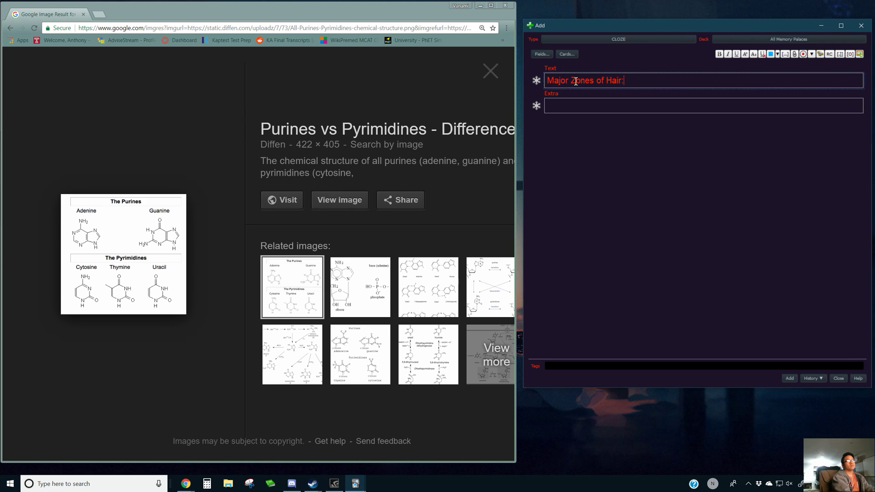
{"action": "type", "text": "Follicle:"}
{"action": "key", "text": "Return"}
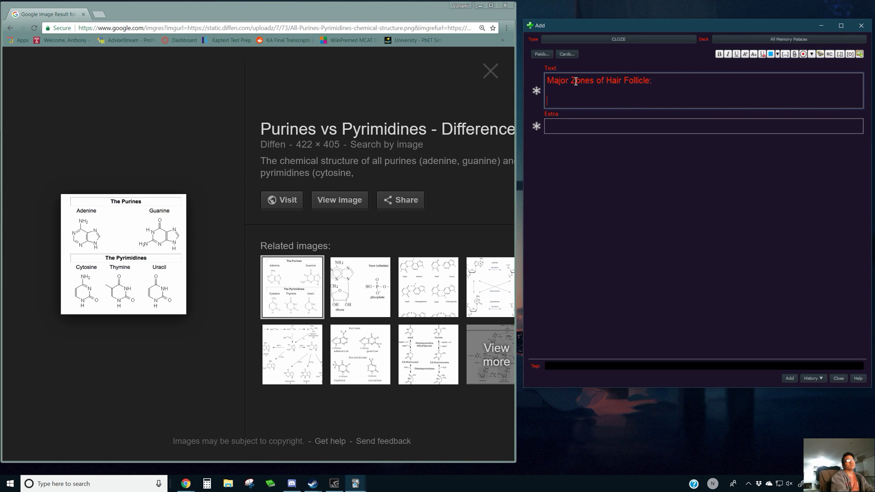
{"action": "type", "text": "3 "}
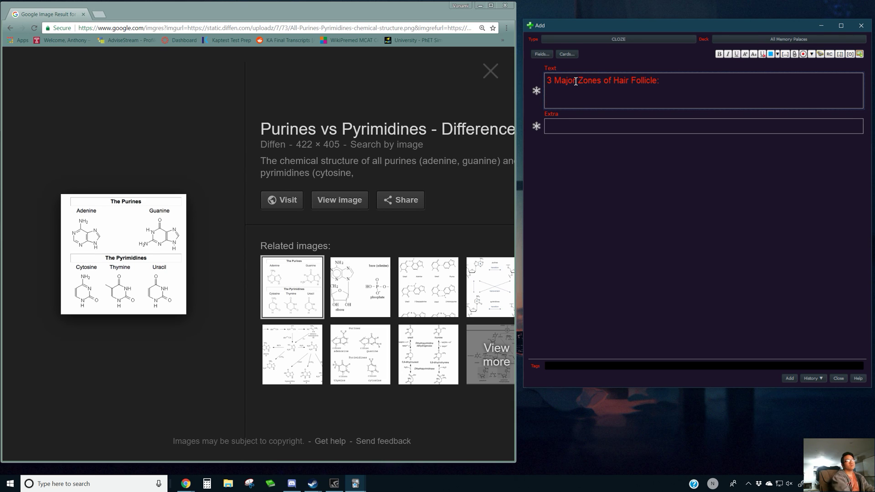
Enter "Hair root" and "Hair Shaft" as entries below the heading, separated by a blank line.
{"action": "type", "text": "Hair root"}
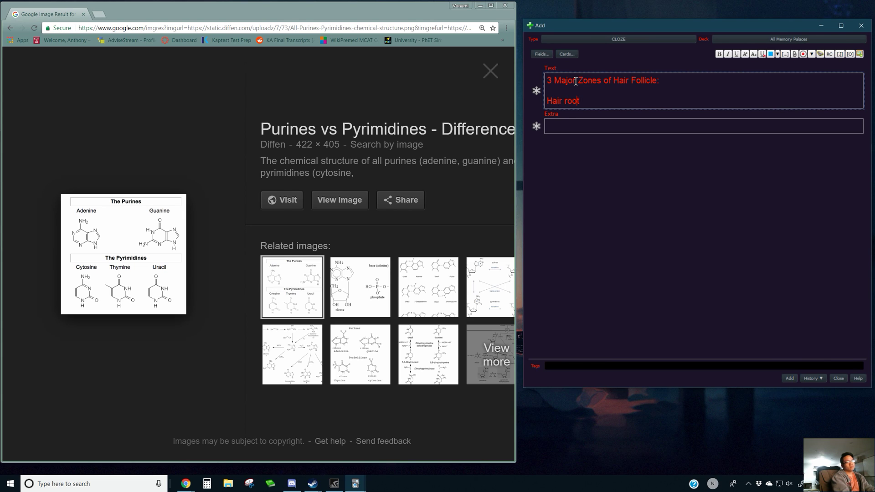
{"action": "key", "text": "Return"}
{"action": "key", "text": "Return"}
{"action": "type", "text": "Hair Shaft"}
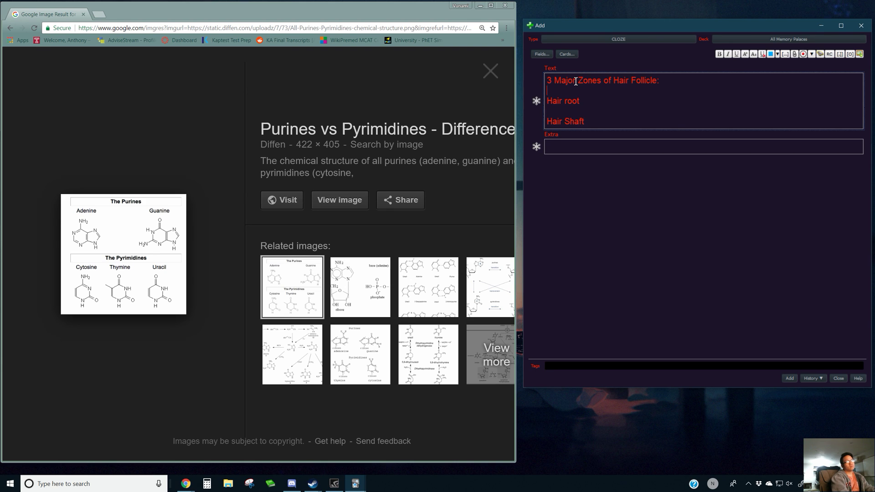
Insert a "Hair bulb:" entry above Hair root and put a colon after Hair root and Hair Shaft.
{"action": "key", "text": "Return"}
{"action": "key", "text": "Return"}
{"action": "type", "text": "Hair"}
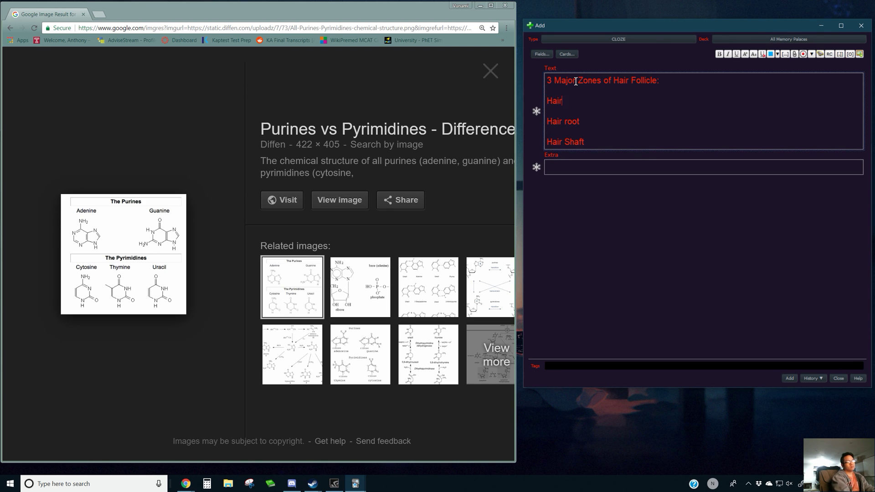
{"action": "type", "text": ":"}
{"action": "key", "text": "BackSpace"}
{"action": "key", "text": "BackSpace"}
{"action": "type", "text": "Bu"}
{"action": "key", "text": "BackSpace"}
{"action": "key", "text": "BackSpace"}
{"action": "type", "text": "b"}
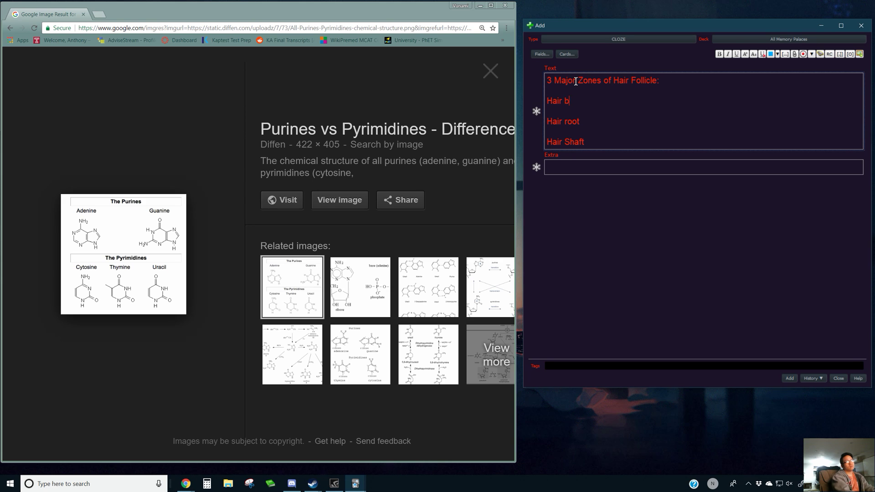
{"action": "type", "text": "ulb: "}
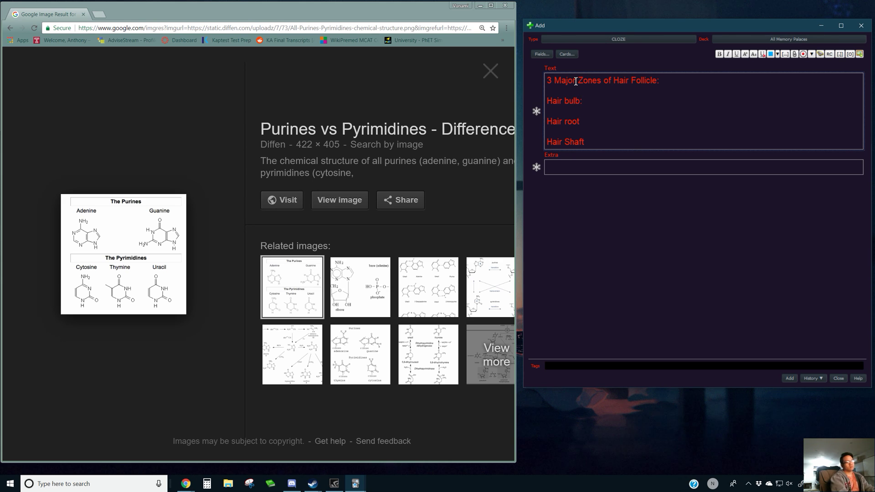
{"action": "type", "text": ":"}
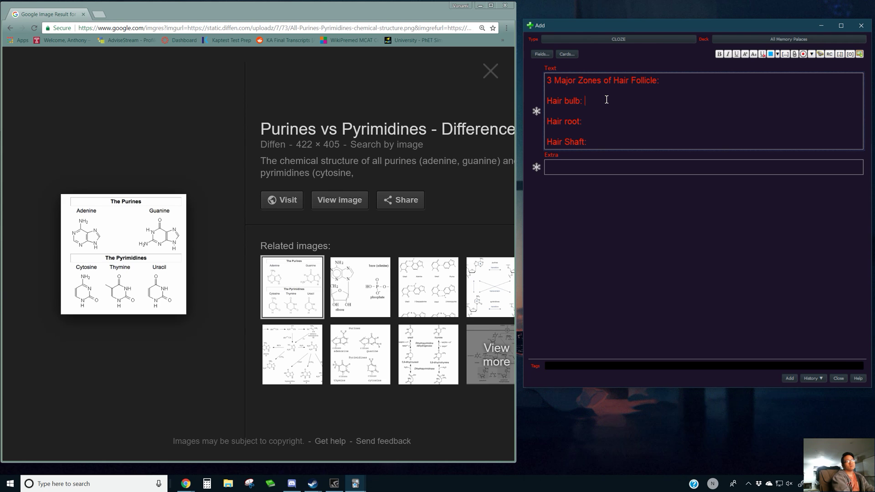
{"action": "key", "text": "Down"}
{"action": "left_click", "coordinate": [607, 99]}
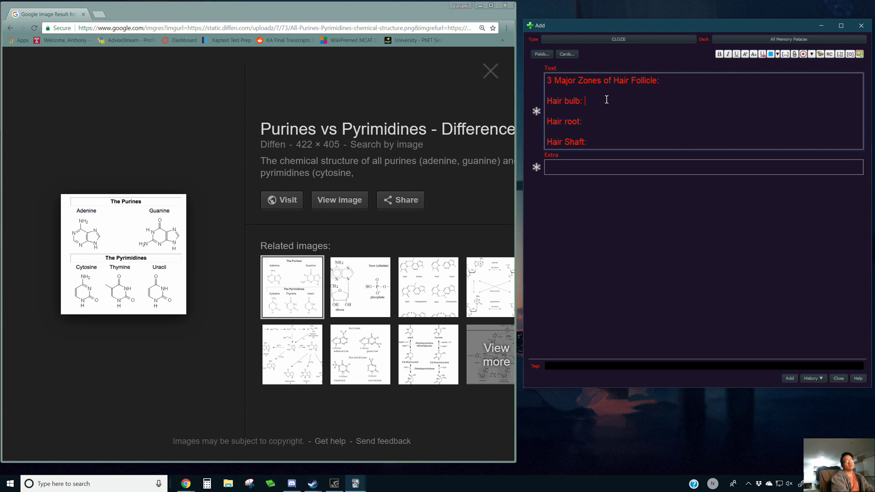
{"action": "type", "text": "root"}
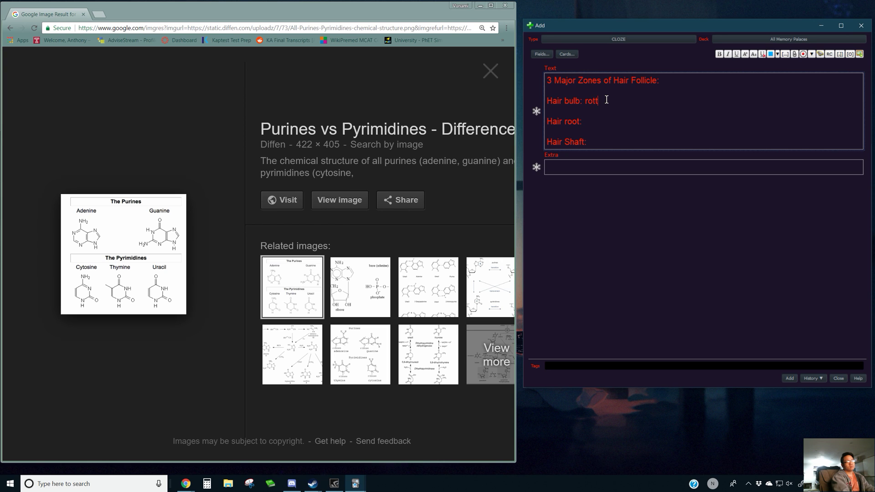
{"action": "key", "text": "BackSpace"}
{"action": "key", "text": "BackSpace"}
{"action": "key", "text": "BackSpace"}
{"action": "key", "text": "BackSpace"}
{"action": "type", "text": "kansdlawndlk"}
{"action": "key", "text": "BackSpace"}
{"action": "key", "text": "BackSpace"}
{"action": "key", "text": "BackSpace"}
{"action": "key", "text": "BackSpace"}
{"action": "key", "text": "BackSpace"}
{"action": "key", "text": "BackSpace"}
{"action": "key", "text": "BackSpace"}
{"action": "key", "text": "BackSpace"}
{"action": "key", "text": "BackSpace"}
{"action": "key", "text": "BackSpace"}
{"action": "key", "text": "BackSpace"}
{"action": "key", "text": "BackSpace"}
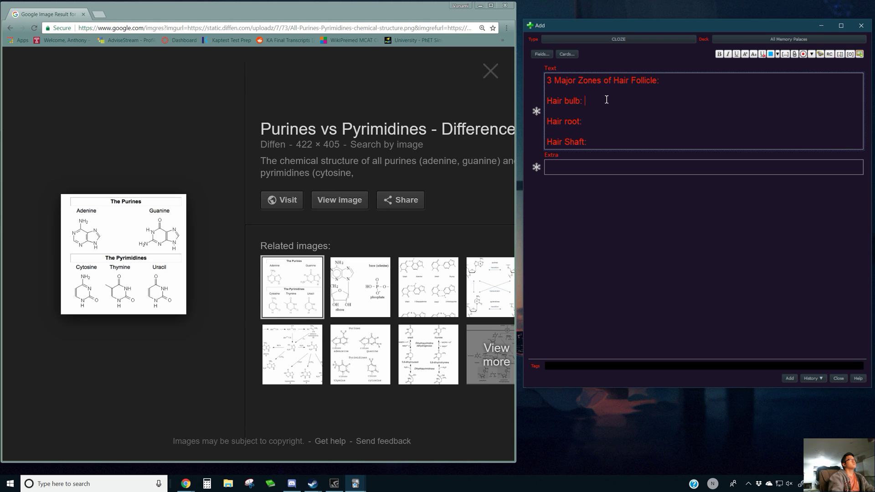
{"action": "key", "text": "alt+Tab"}
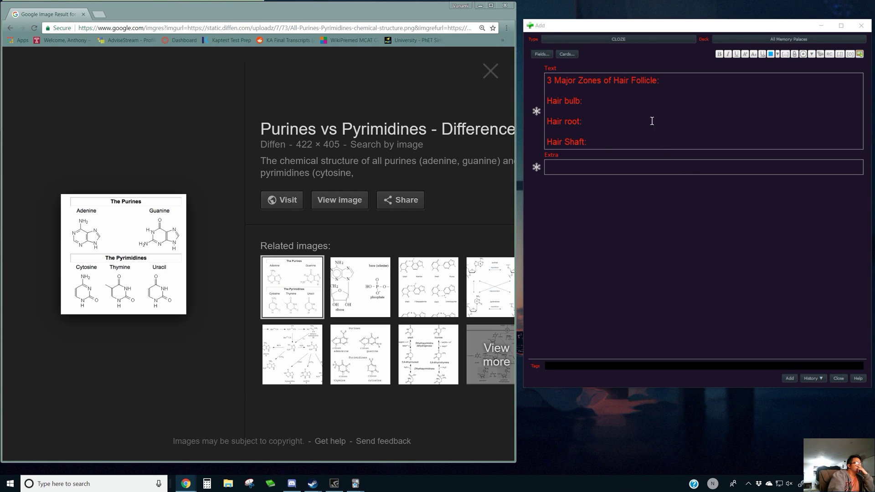
Add a "Provides:" section below the Hair Shaft entry, with "Protection" on its own line.
{"action": "left_click", "coordinate": [615, 140]}
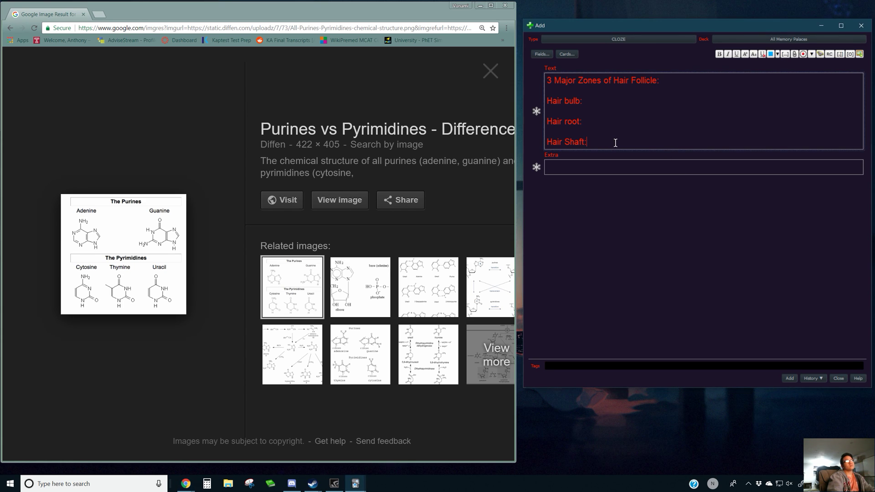
{"action": "key", "text": "Return"}
{"action": "type", "text": "Provid"}
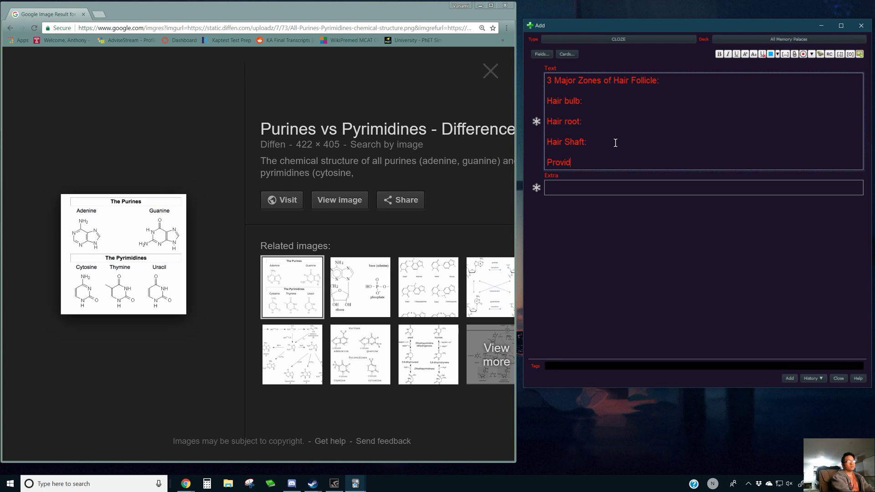
{"action": "type", "text": "es Protection"}
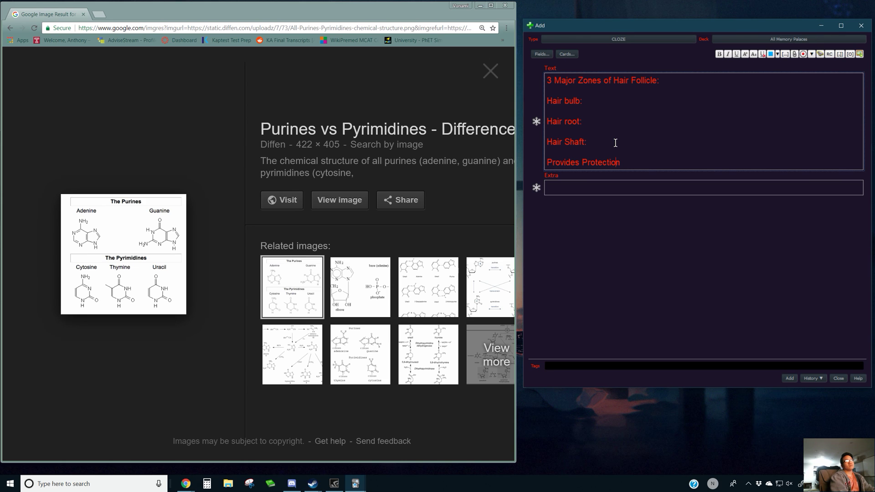
{"action": "type", "text": ":"}
{"action": "key", "text": "Return"}
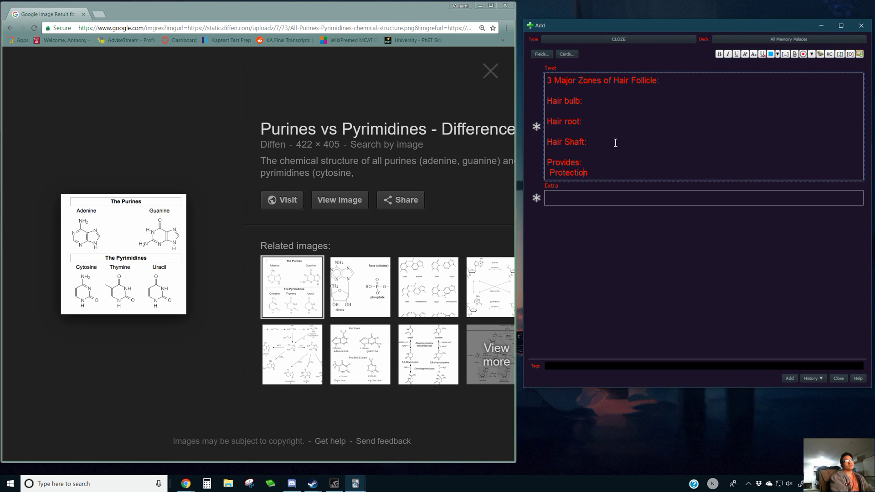
{"action": "key", "text": "Return"}
{"action": "key", "text": "Return"}
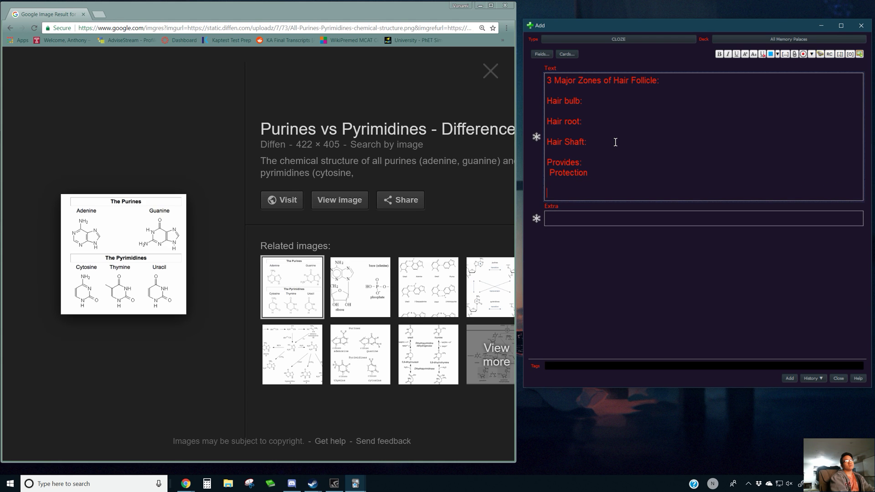
Extend the card's heading to "3 Major Zones of Hair Follicle and the major features:".
{"action": "left_click", "coordinate": [656, 81]}
{"action": "type", "text": "and the "}
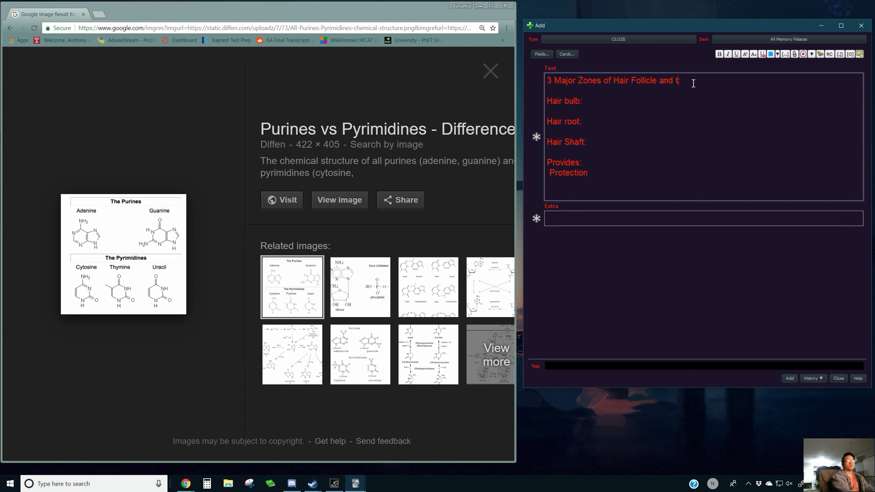
{"action": "type", "text": "major features:"}
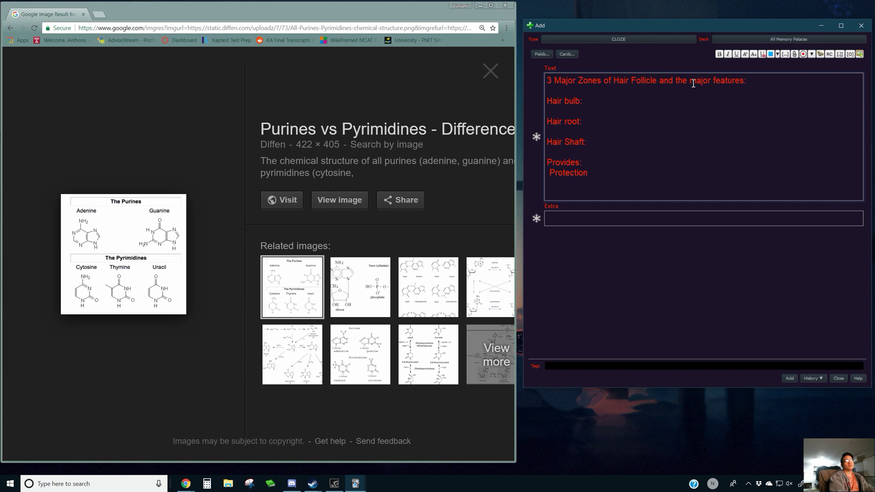
List "sensory retention", "thermoregulator", "visual identification" and "chemical signal dispersal" on separate lines under Protection.
{"action": "key", "text": "Return"}
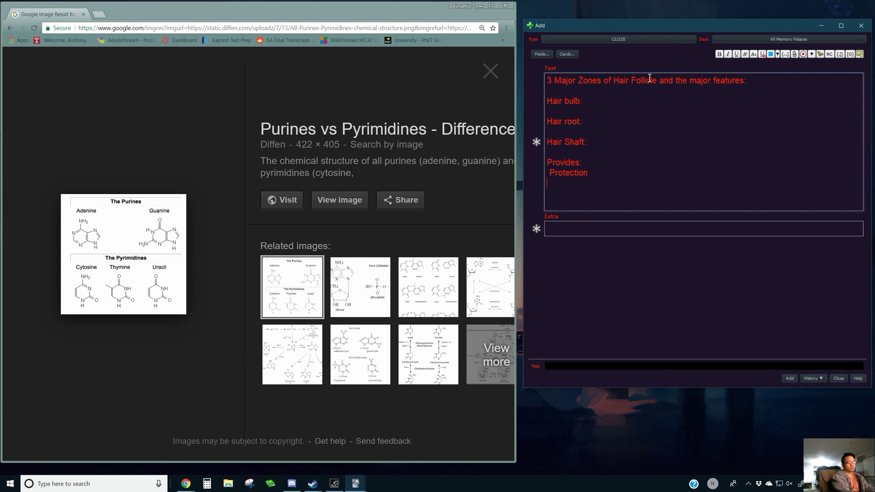
{"action": "type", "text": "sensory retn"}
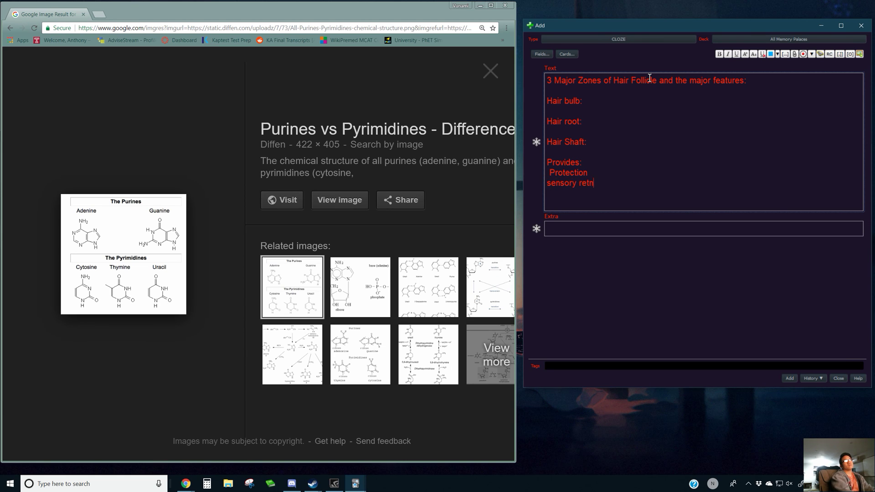
{"action": "key", "text": "BackSpace"}
{"action": "type", "text": "ention"}
{"action": "key", "text": "Return"}
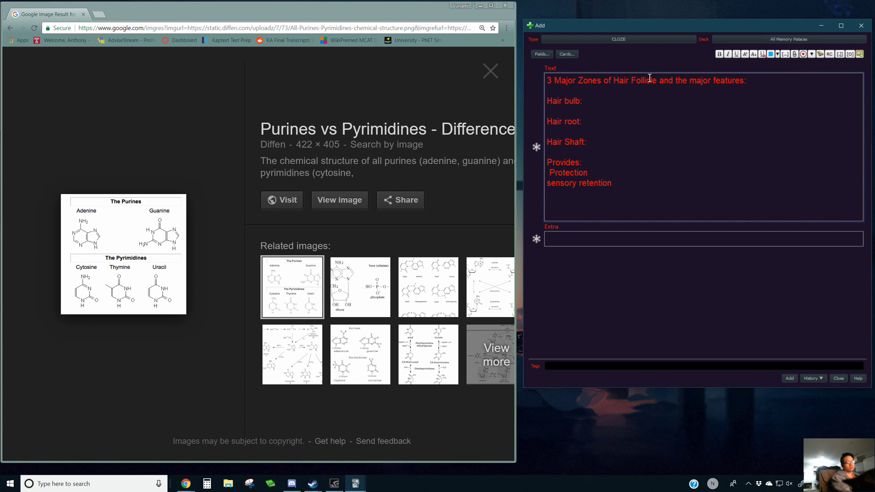
{"action": "type", "text": "ther"}
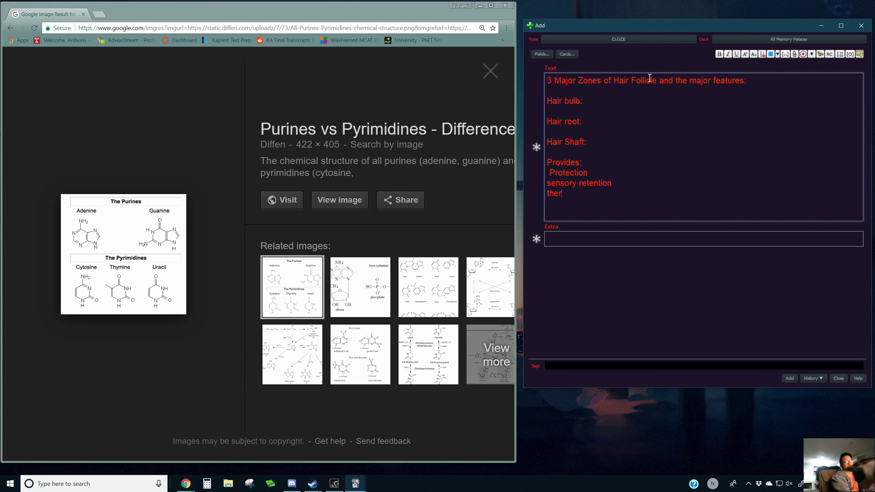
{"action": "type", "text": "moregulator"}
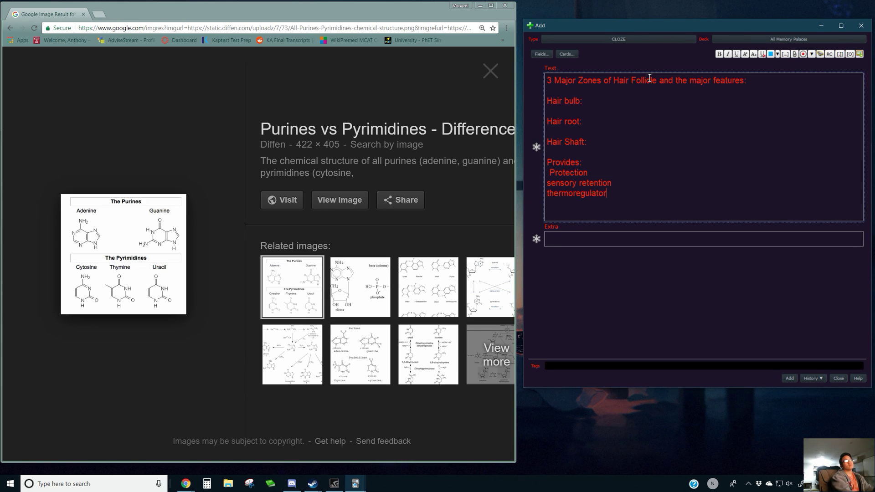
{"action": "key", "text": "Return"}
{"action": "key", "text": "BackSpace"}
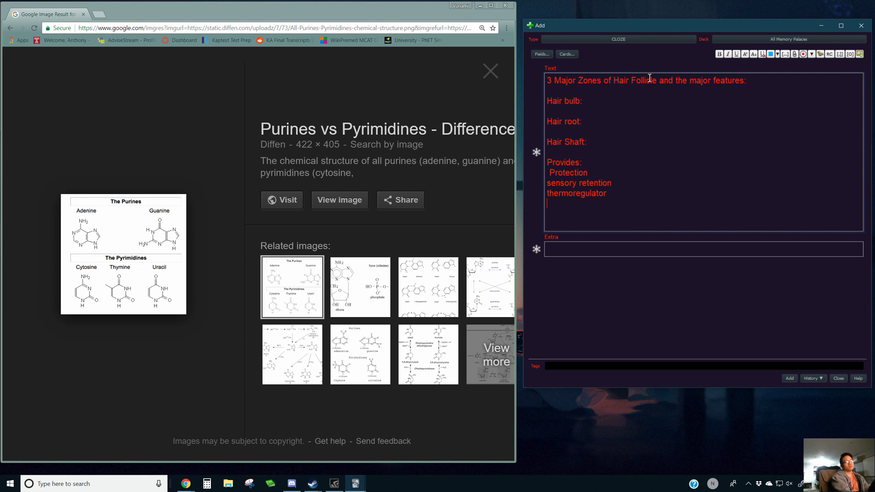
{"action": "type", "text": "visual identification"}
{"action": "key", "text": "Return"}
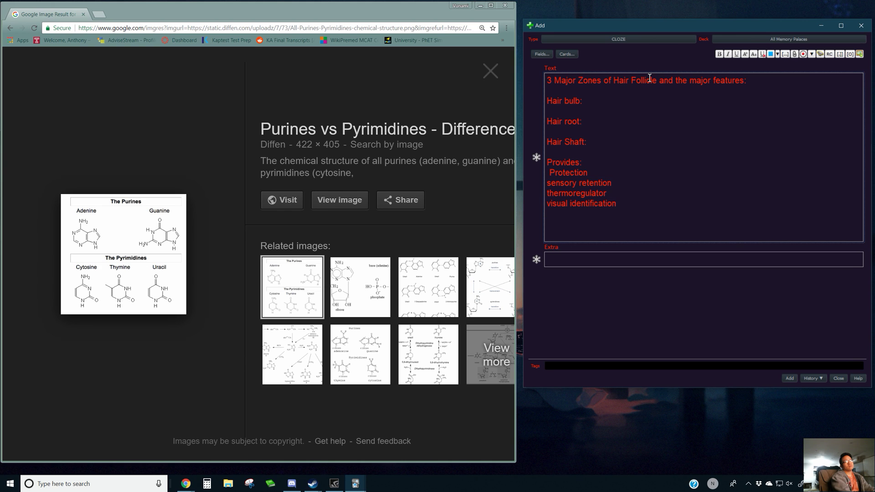
{"action": "type", "text": "chemical signal dispersal"}
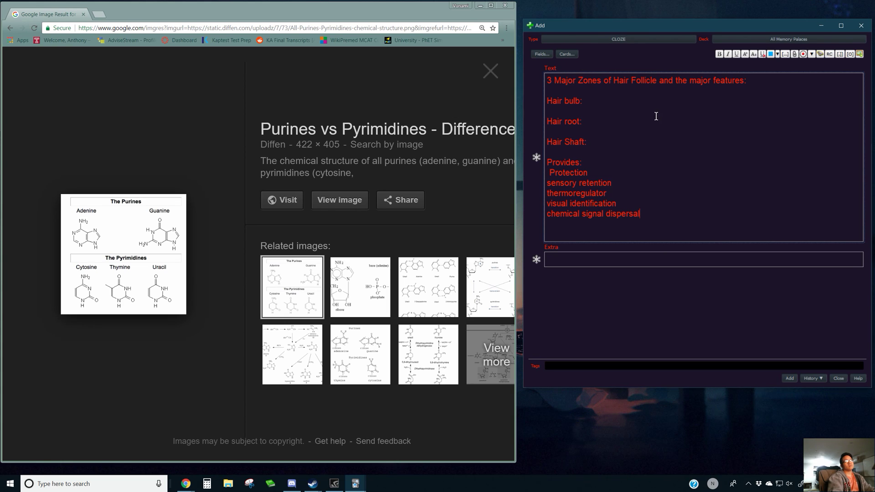
Describe the Hair bulb entry as "swelling of epithelial cells".
{"action": "left_click", "coordinate": [635, 102]}
{"action": "key", "text": "alt+Tab"}
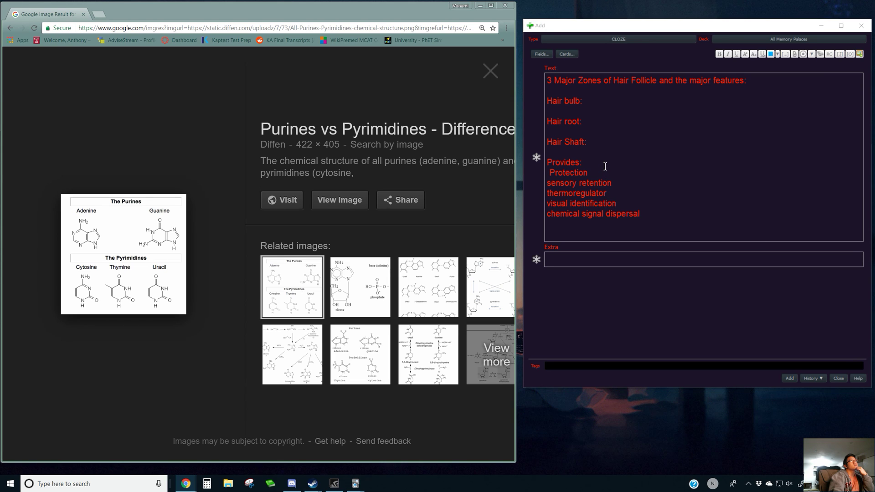
{"action": "left_click", "coordinate": [600, 98]}
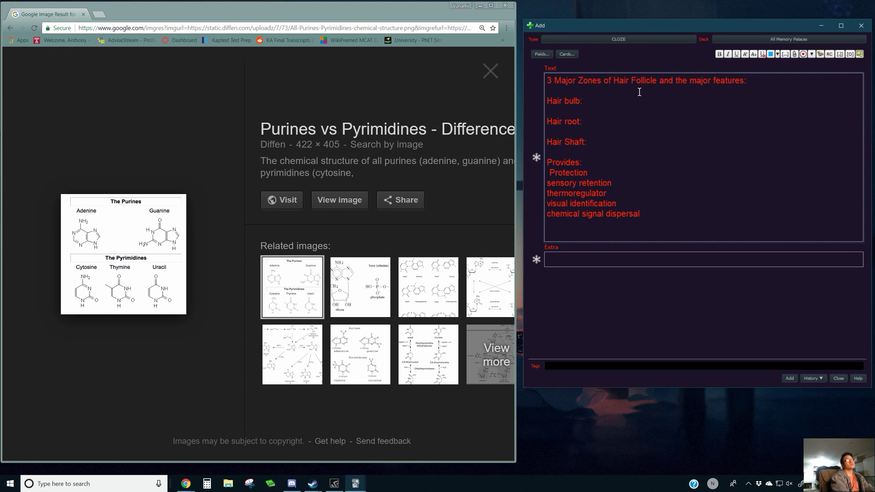
{"action": "type", "text": "swelling of "}
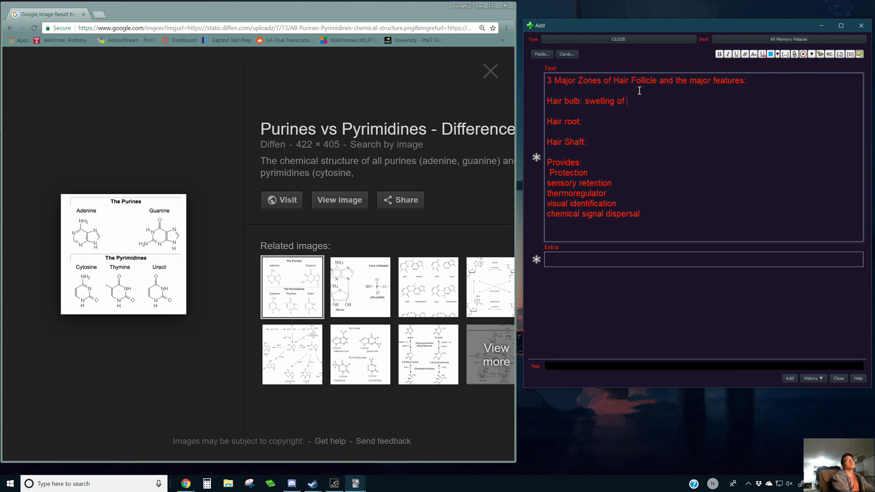
{"action": "type", "text": "epithelial cells"}
Describe the Hair root entry as "deep in skin surface".
{"action": "key", "text": "Return"}
{"action": "type", "text": "deep"}
{"action": "key", "text": "Down"}
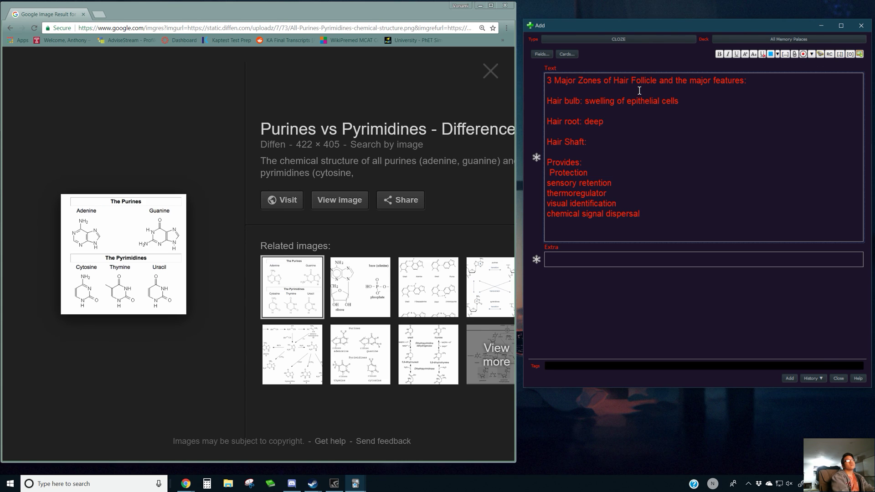
{"action": "type", "text": "in skin surface"}
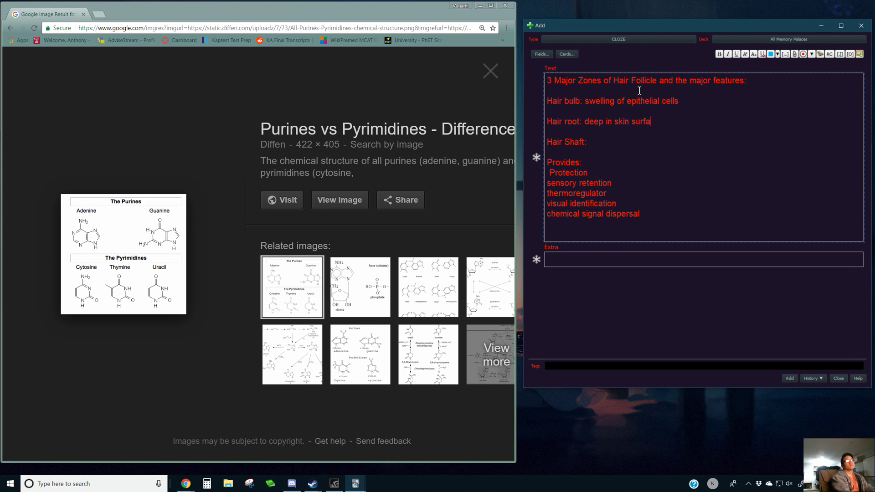
Describe the Hair Shaft entry as "extending beyond skin surface".
{"action": "key", "text": "Down"}
{"action": "key", "text": "Down"}
{"action": "type", "text": "extending bey"}
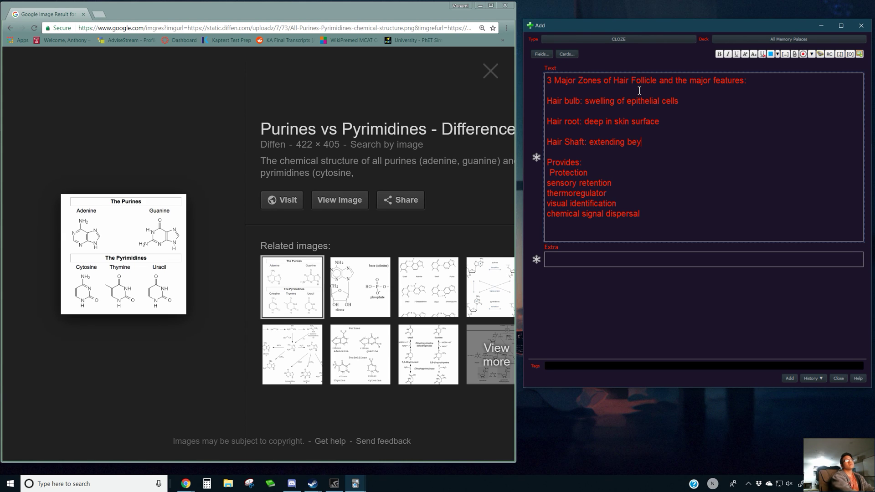
{"action": "type", "text": "ond skin surface"}
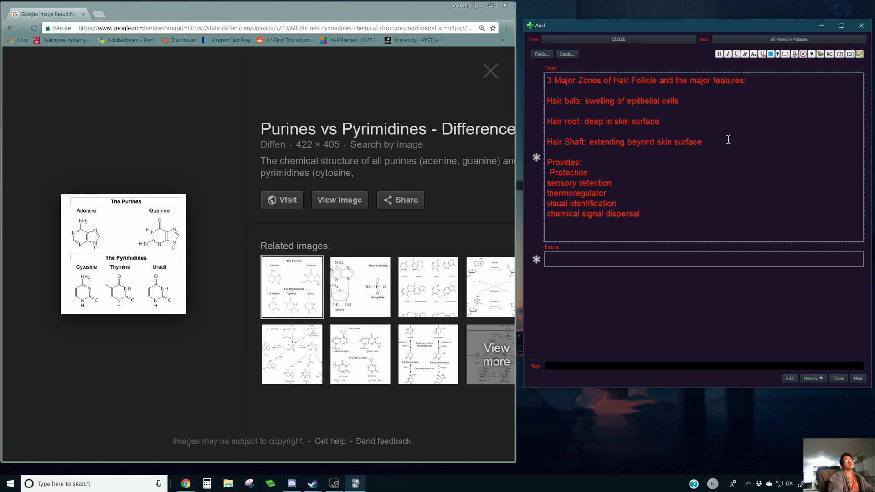
{"action": "key", "text": "Return"}
{"action": "key", "text": "Return"}
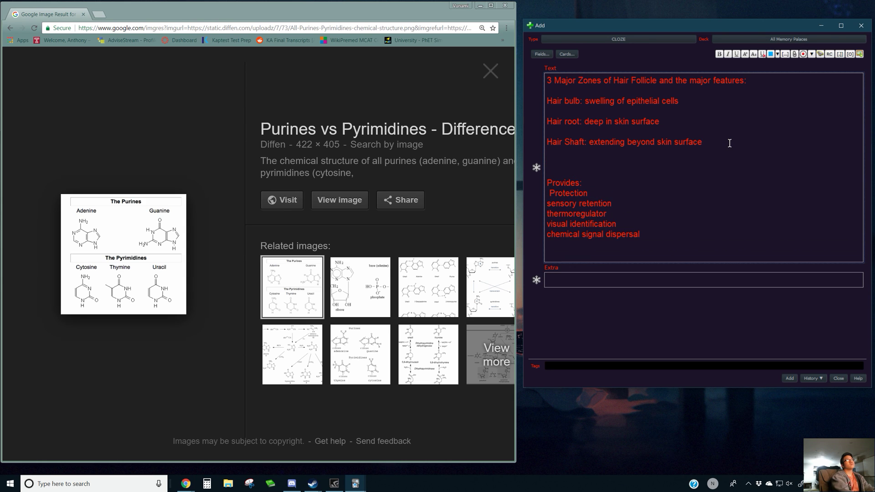
{"action": "key", "text": "BackSpace"}
{"action": "key", "text": "BackSpace"}
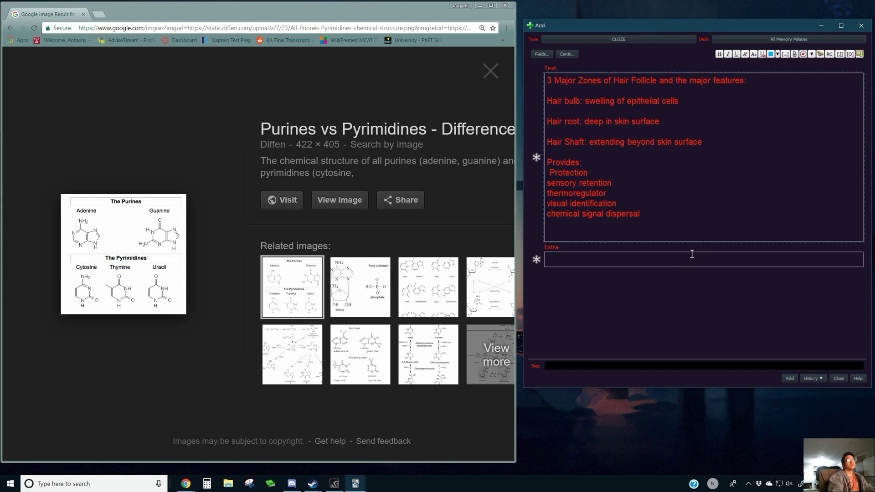
Enter "Hyrule Temple" as the card's Extra text.
{"action": "left_click", "coordinate": [633, 259]}
{"action": "type", "text": "Arrect"}
{"action": "key", "text": "BackSpace"}
{"action": "key", "text": "BackSpace"}
{"action": "key", "text": "BackSpace"}
{"action": "key", "text": "BackSpace"}
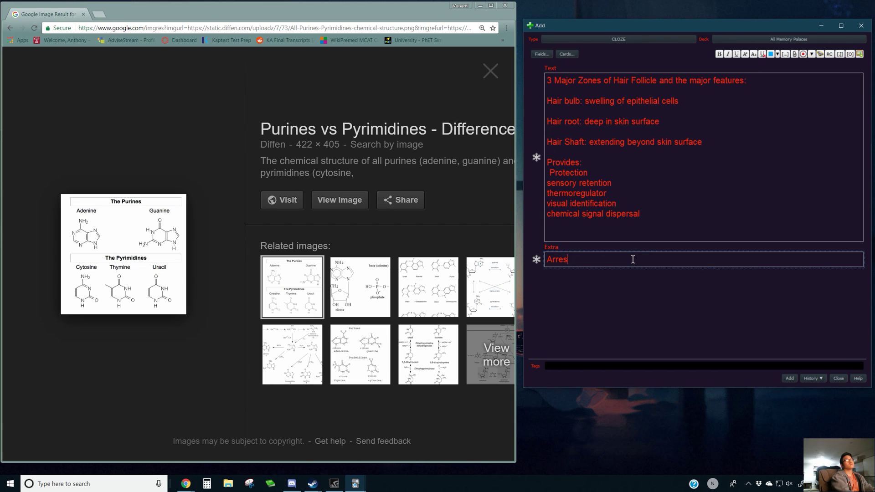
{"action": "key", "text": "BackSpace"}
{"action": "key", "text": "BackSpace"}
{"action": "type", "text": "H"}
{"action": "key", "text": "BackSpace"}
{"action": "type", "text": "Hyrule Temple"}
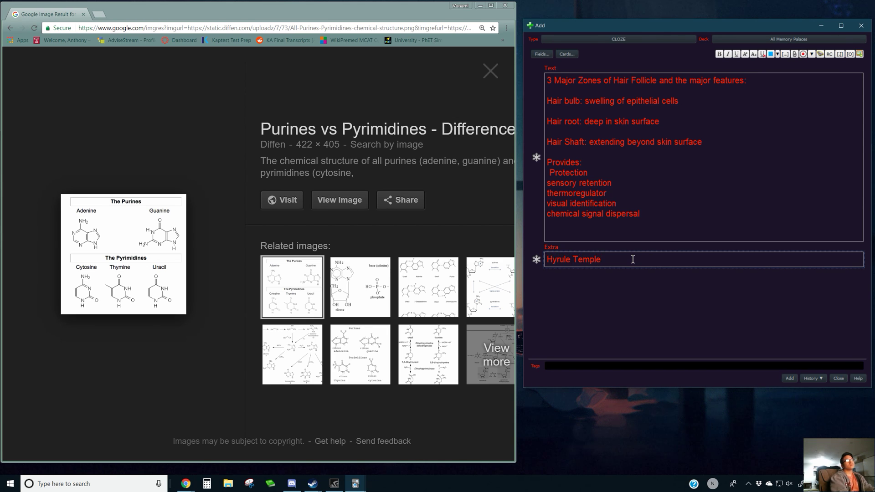
Add the note "Arrector pili attach to hair shaft for goosebumps" below Hyrule Temple, separated by a blank line.
{"action": "key", "text": "Return"}
{"action": "type", "text": "Arrect"}
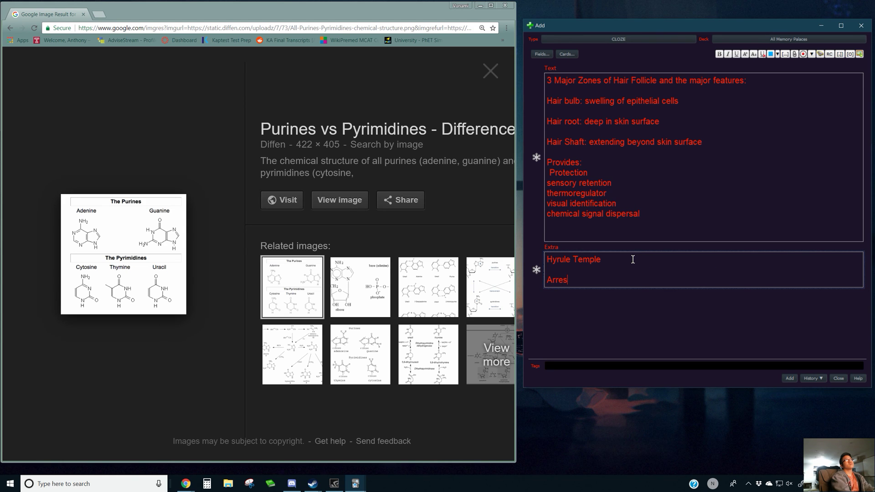
{"action": "type", "text": "or pi"}
{"action": "key", "text": "BackSpace"}
{"action": "key", "text": "BackSpace"}
{"action": "type", "text": "pili attach to hair shaft"}
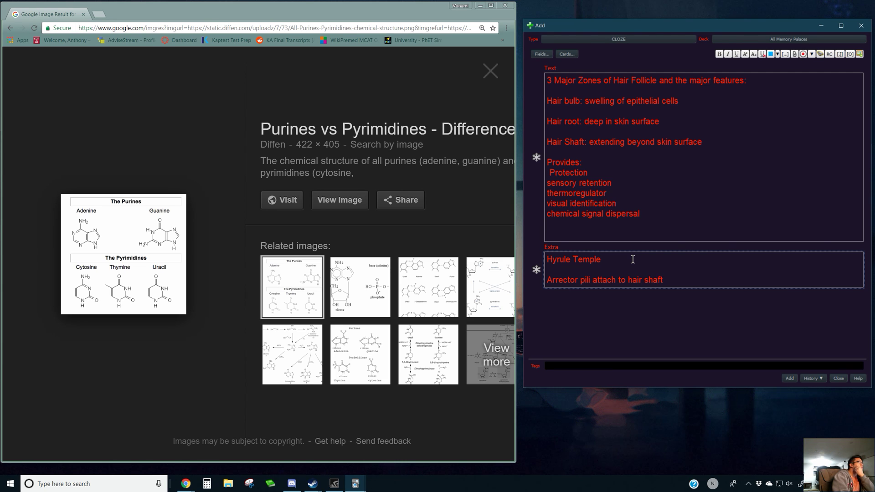
{"action": "key", "text": "BackSpace"}
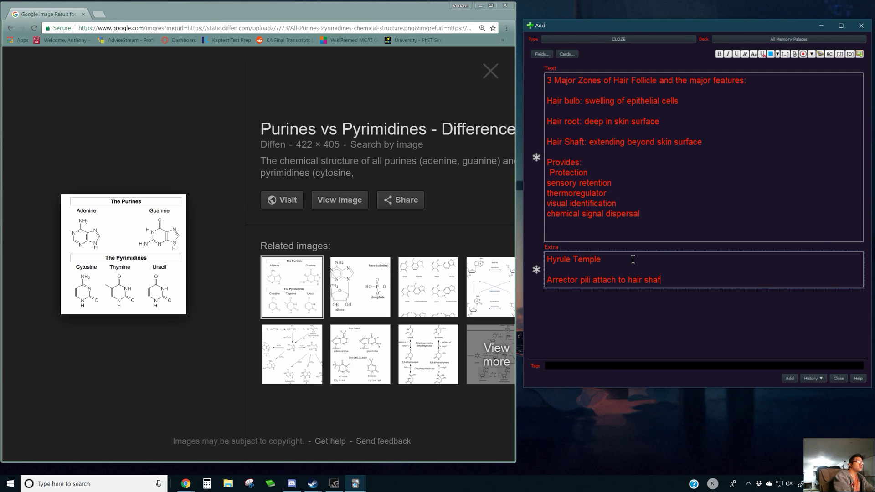
{"action": "type", "text": "t for goose"}
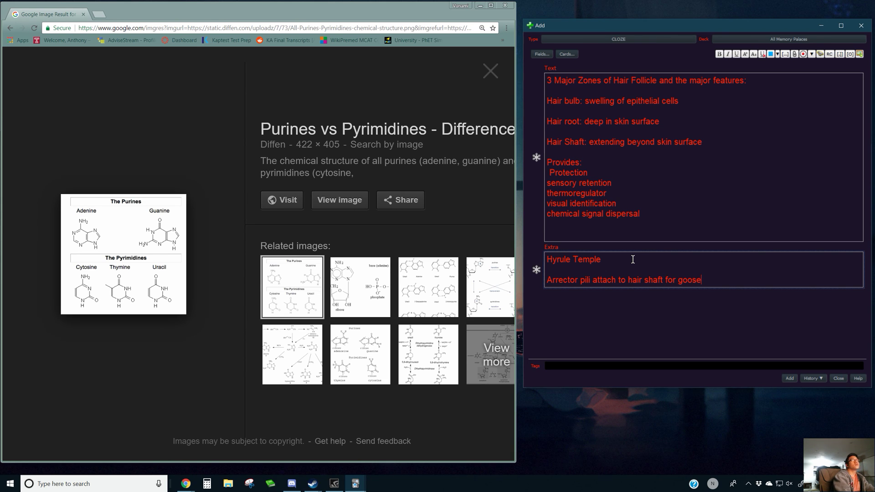
{"action": "type", "text": "bumps"}
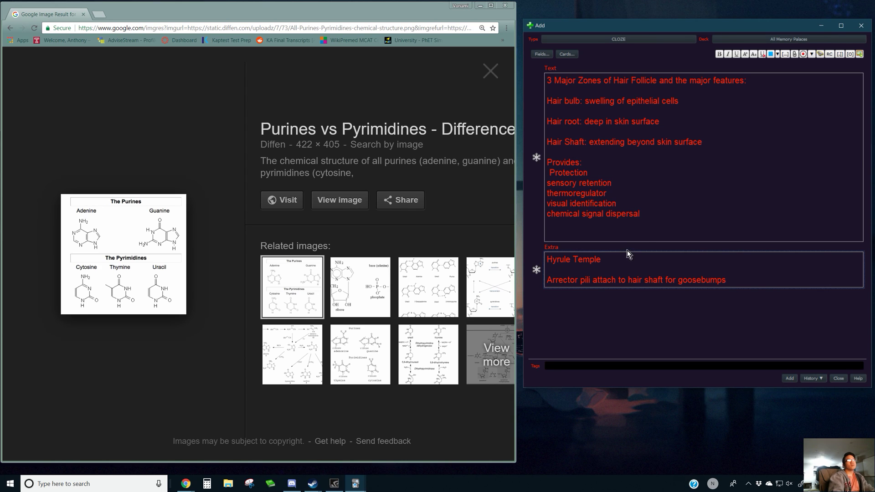
Turn everything below the hair follicle heading into a single c1 cloze deletion and add the card to the deck.
{"action": "left_click_drag", "start_coordinate": [675, 214], "coordinate": [545, 90]}
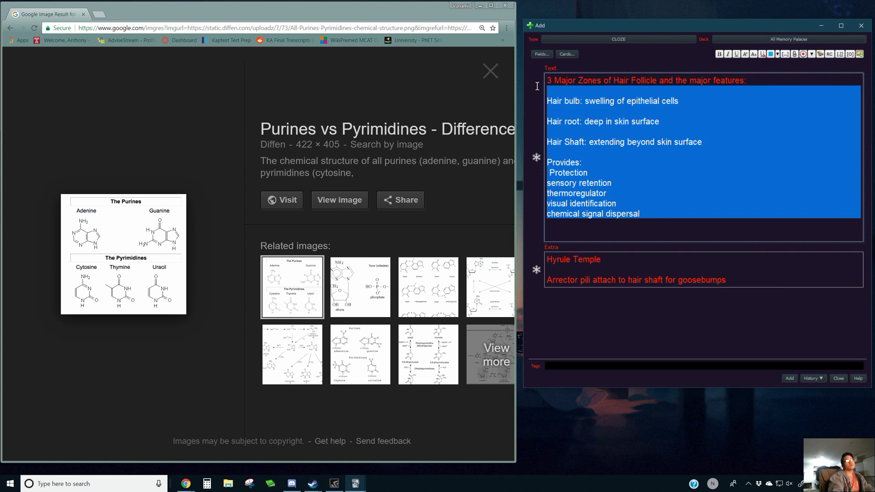
{"action": "key", "text": "ctrl+shift+c"}
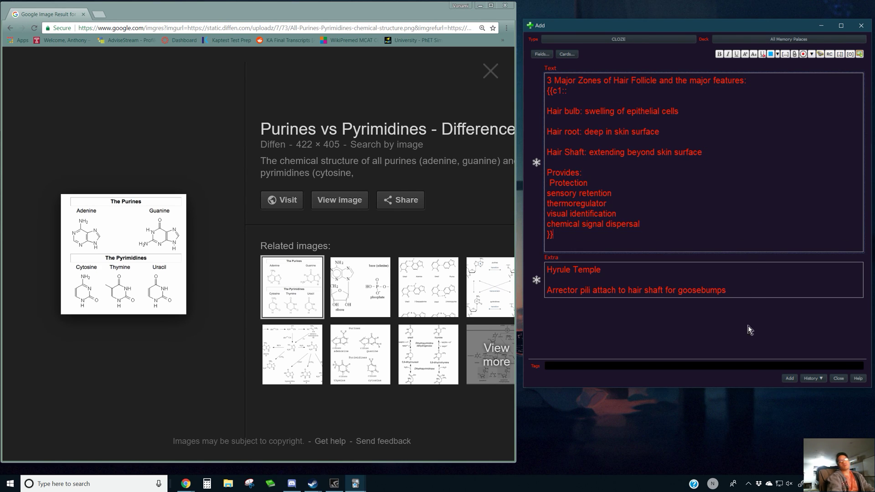
{"action": "left_click", "coordinate": [789, 379]}
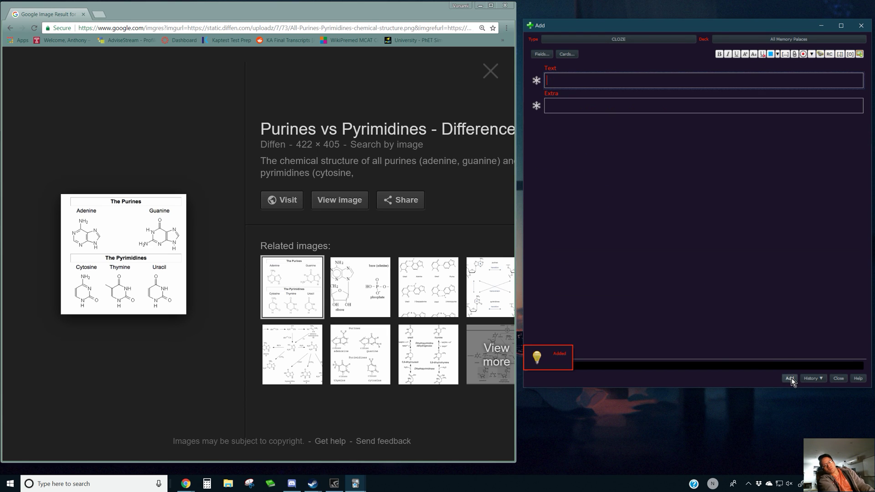
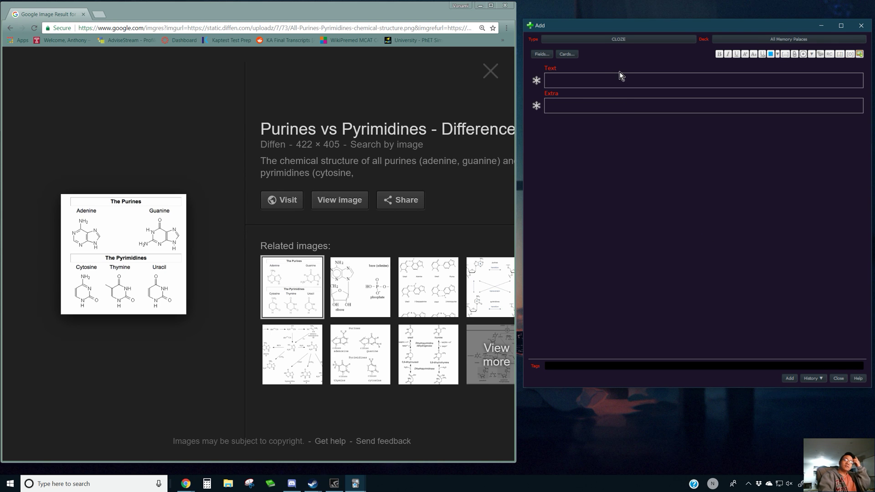
Start a new card with the heading "3 pigments that determine skin color:".
{"action": "left_click", "coordinate": [633, 86]}
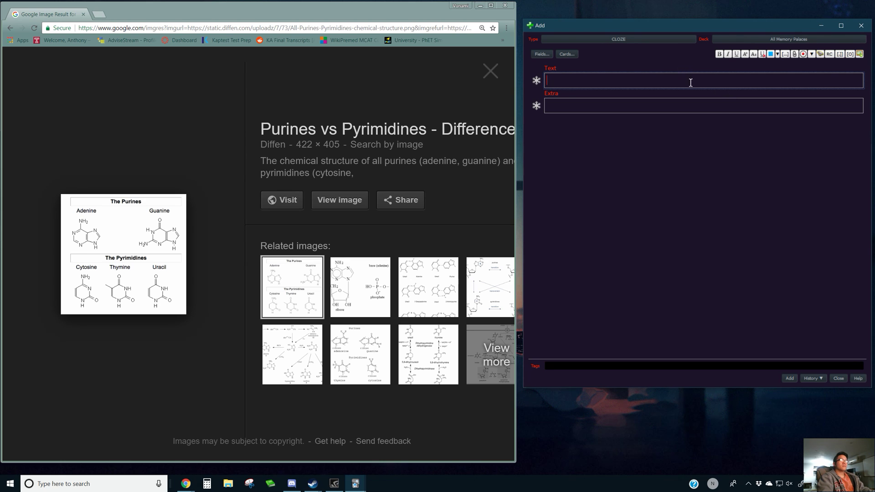
{"action": "type", "text": "3 pigm"}
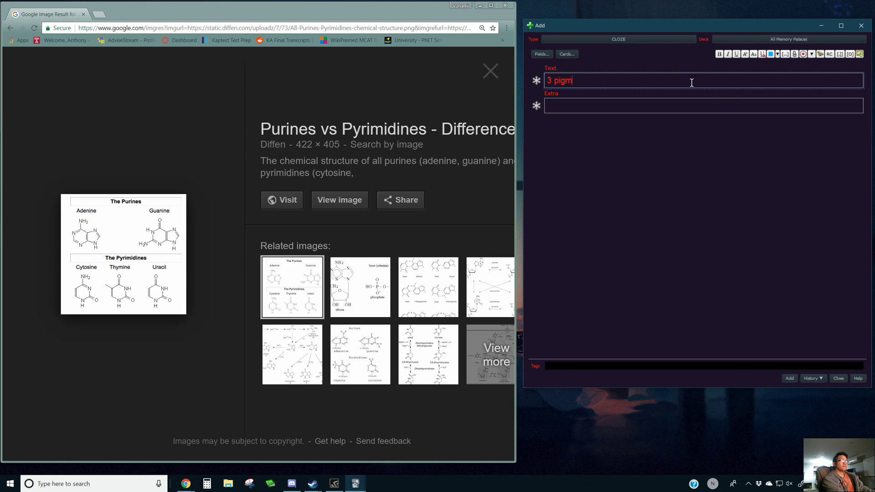
{"action": "type", "text": "ents that determine "}
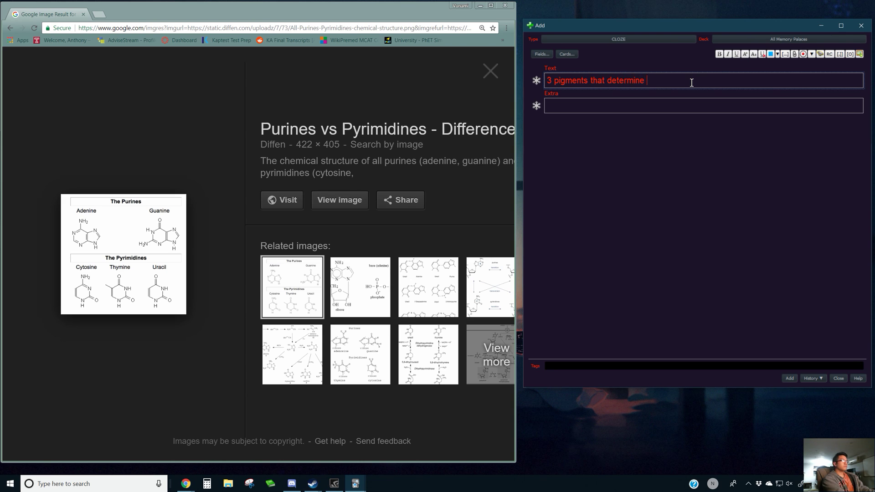
{"action": "type", "text": "skin color"}
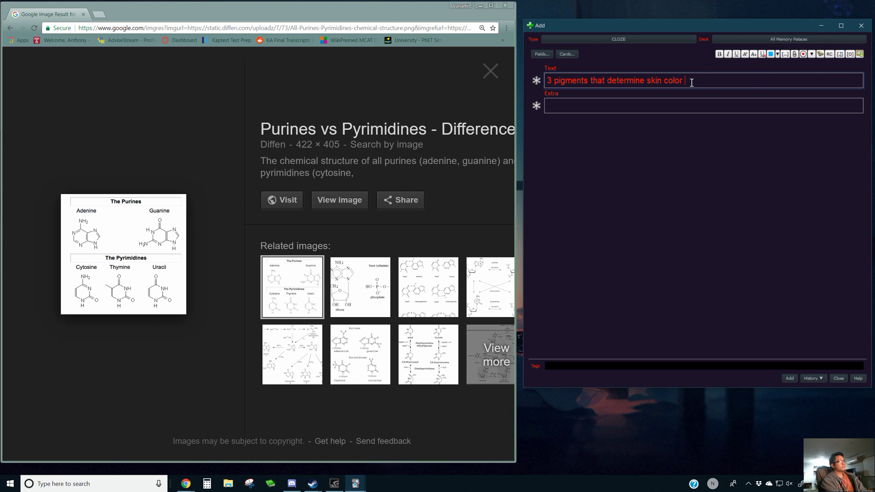
{"action": "key", "text": "BackSpace"}
{"action": "type", "text": ":"}
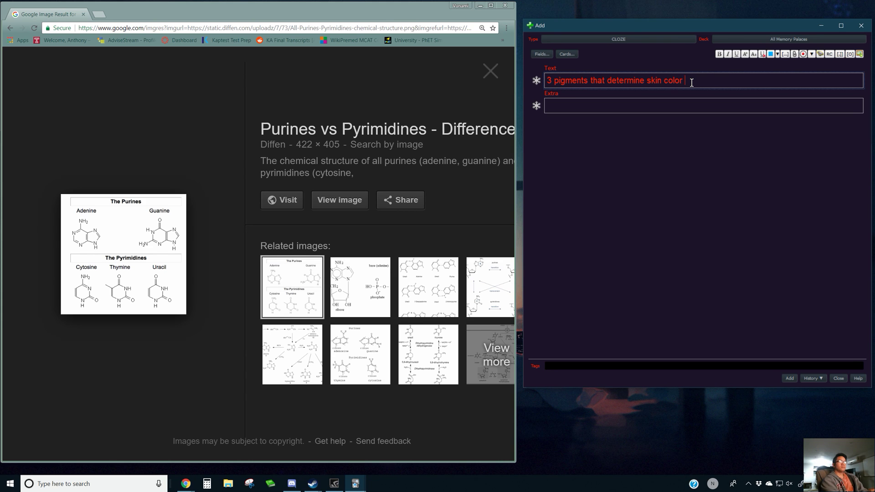
Enter "Hemoglobin" as the first pigment, one blank line below the heading.
{"action": "key", "text": "Return"}
{"action": "key", "text": "Return"}
{"action": "type", "text": "H"}
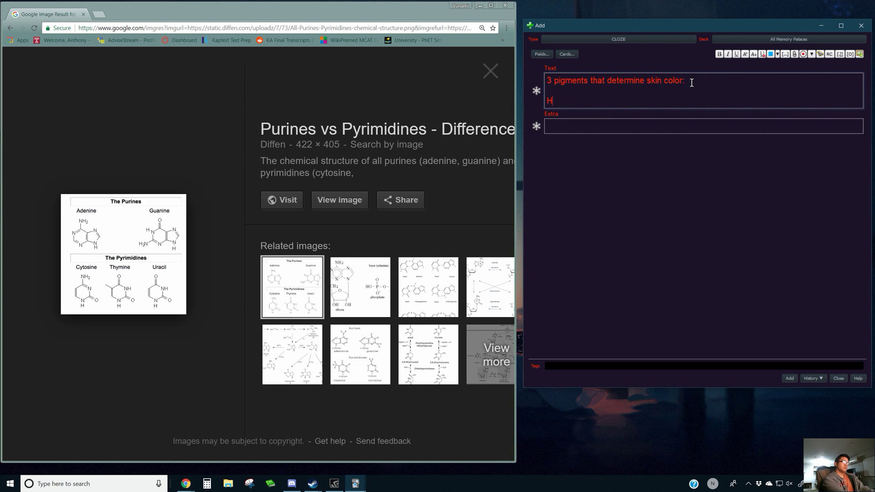
{"action": "type", "text": "emoglobin"}
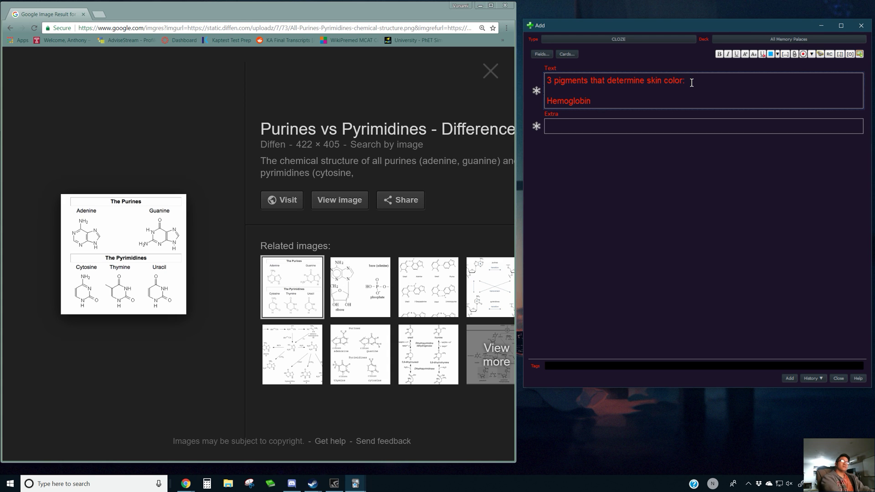
Extend the card's heading to "3 pigments that determine skin color + Description:".
{"action": "left_click", "coordinate": [712, 85]}
{"action": "key", "text": "BackSpace"}
{"action": "type", "text": "+ Description:"}
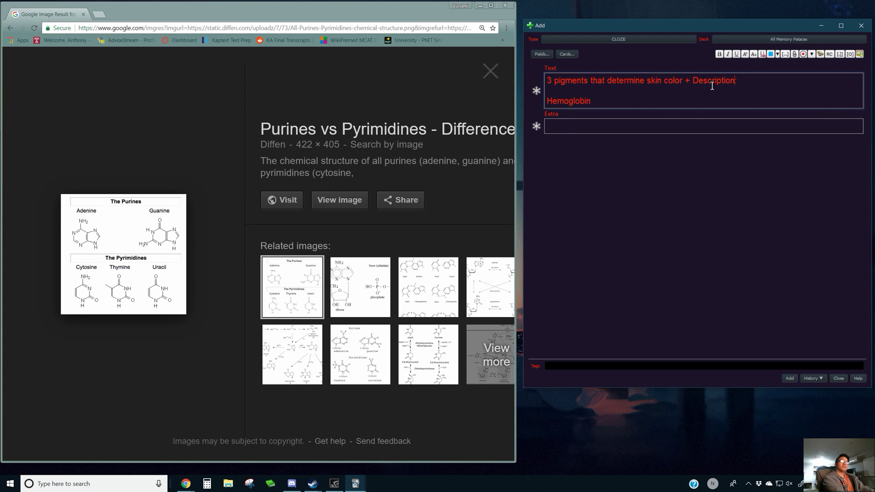
Put a colon after Hemoglobin and list "Melanin:" and "Carotene:" below it, separated by blank lines.
{"action": "key", "text": "Down"}
{"action": "key", "text": "Down"}
{"action": "type", "text": ":"}
{"action": "key", "text": "Return"}
{"action": "key", "text": "Return"}
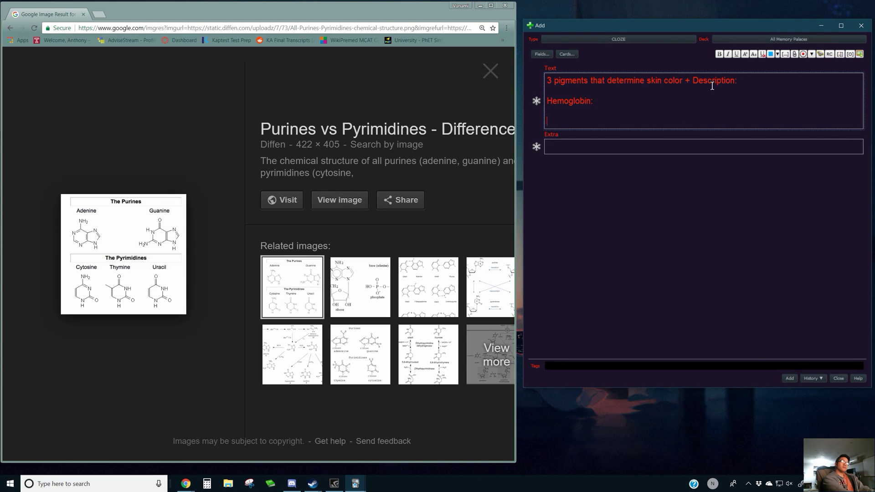
{"action": "type", "text": "Melanin"}
{"action": "key", "text": "Return"}
{"action": "key", "text": "Return"}
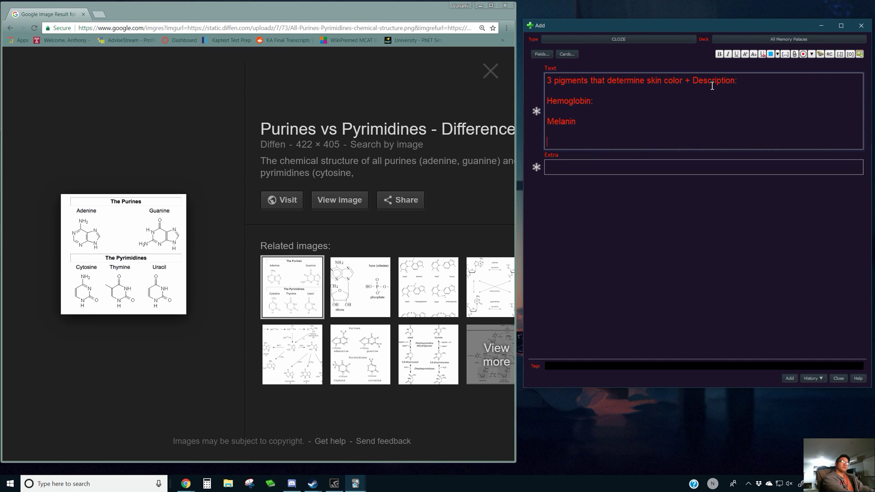
{"action": "type", "text": "Carotene:"}
{"action": "key", "text": "Up"}
{"action": "key", "text": "Up"}
{"action": "type", "text": ":"}
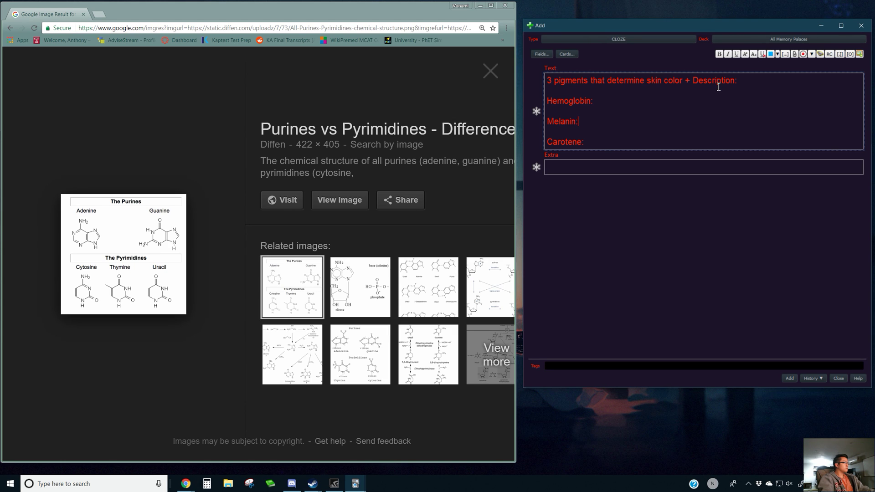
{"action": "left_click", "coordinate": [636, 100]}
{"action": "key", "text": "alt+Tab"}
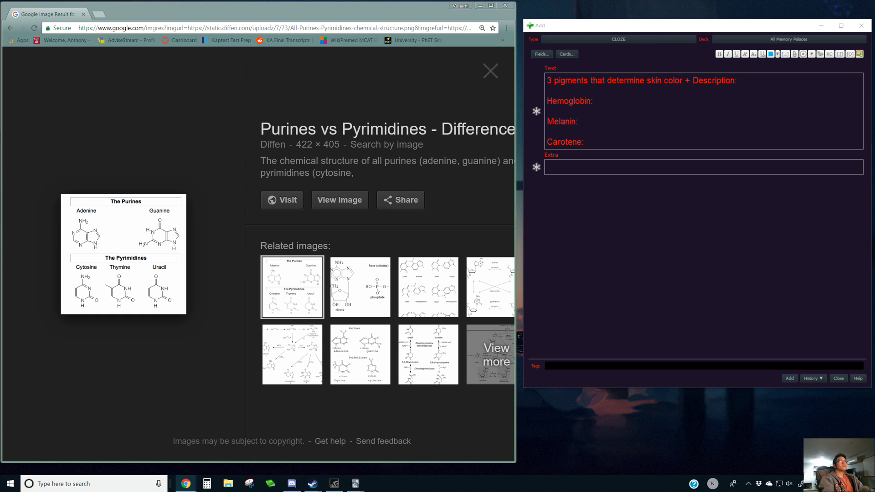
{"action": "mouse_move", "coordinate": [158, 8]}
{"action": "left_mouse_down"}
{"action": "mouse_move", "coordinate": [191, 43]}
{"action": "mouse_move", "coordinate": [179, 7]}
{"action": "mouse_move", "coordinate": [155, 9]}
{"action": "left_mouse_up"}
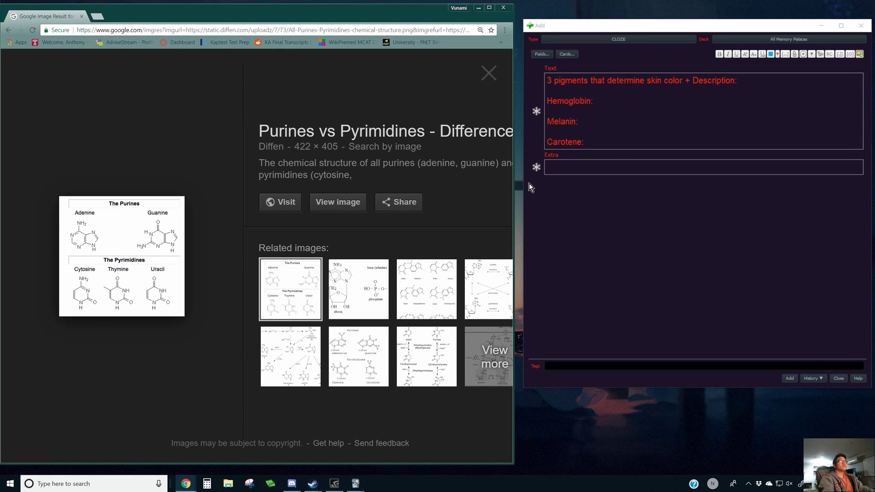
{"action": "left_click", "coordinate": [622, 157]}
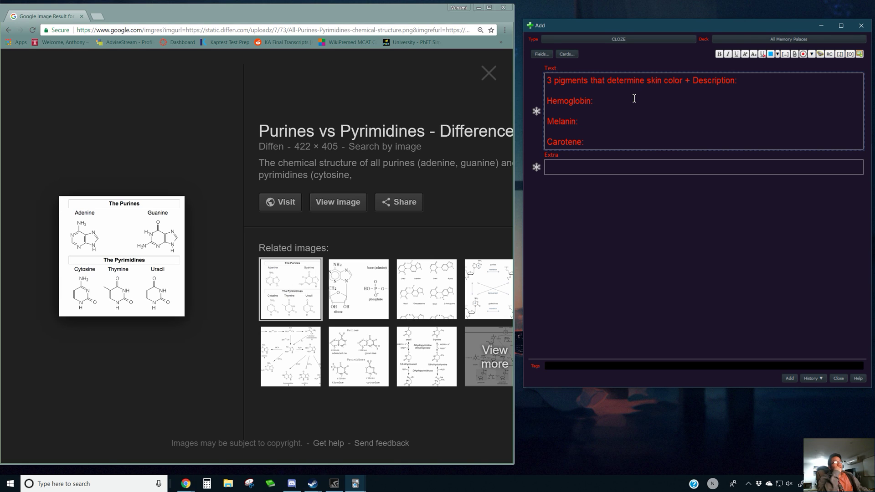
{"action": "key", "text": "Down"}
{"action": "key", "text": "Down"}
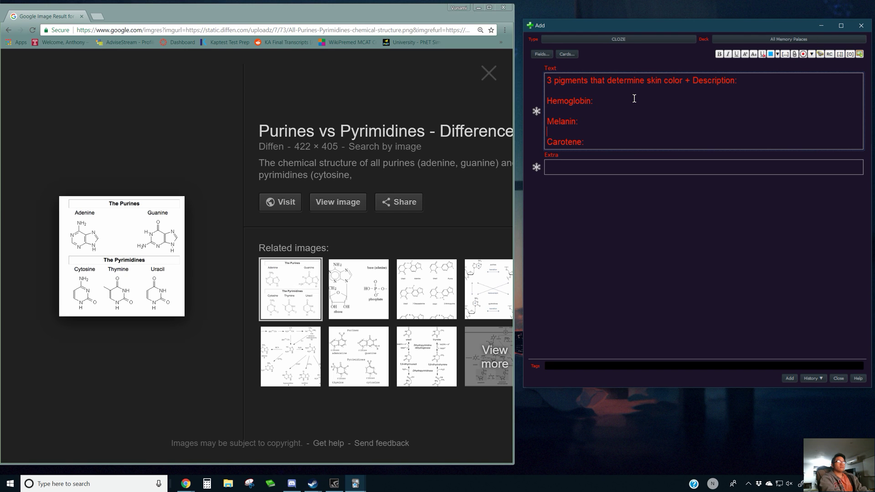
{"action": "key", "text": "Up"}
{"action": "key", "text": "Up"}
{"action": "key", "text": "Up"}
{"action": "key", "text": "Up"}
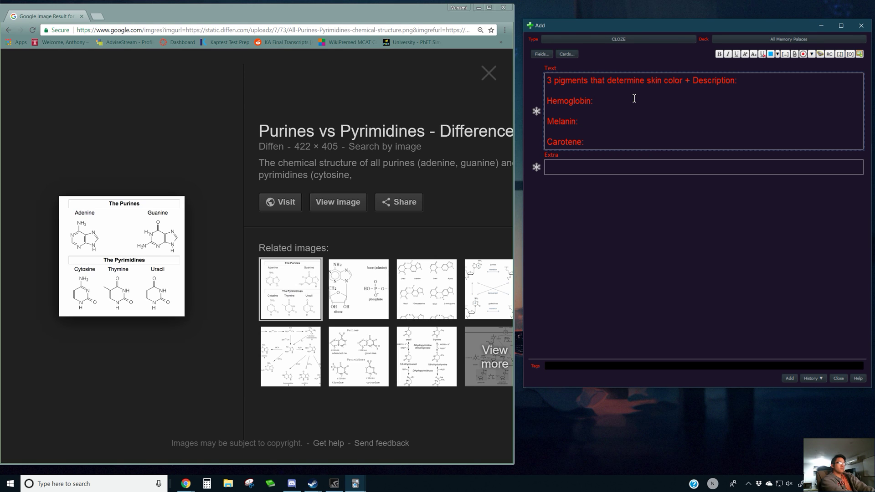
{"action": "type", "text": "In"}
{"action": "key", "text": "BackSpace"}
{"action": "key", "text": "BackSpace"}
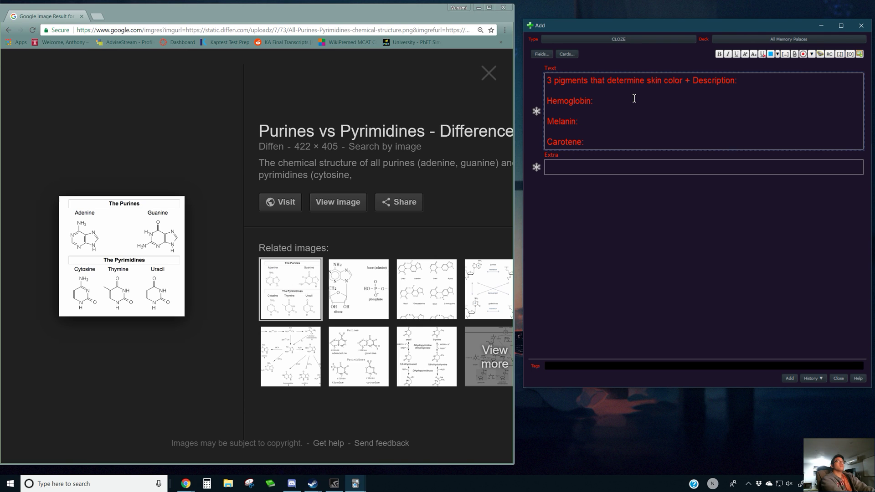
{"action": "key", "text": "alt+Tab"}
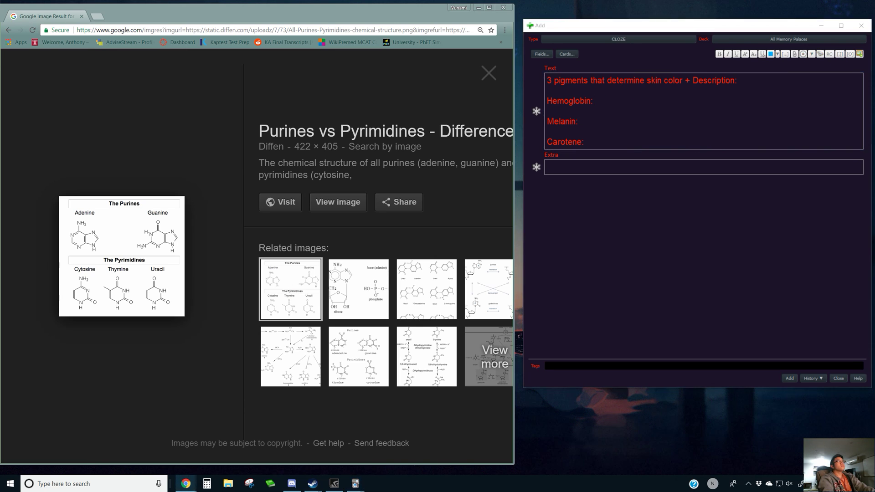
Describe the Hemoglobin entry as "blood pigment".
{"action": "left_click", "coordinate": [632, 102]}
{"action": "type", "text": "bl"}
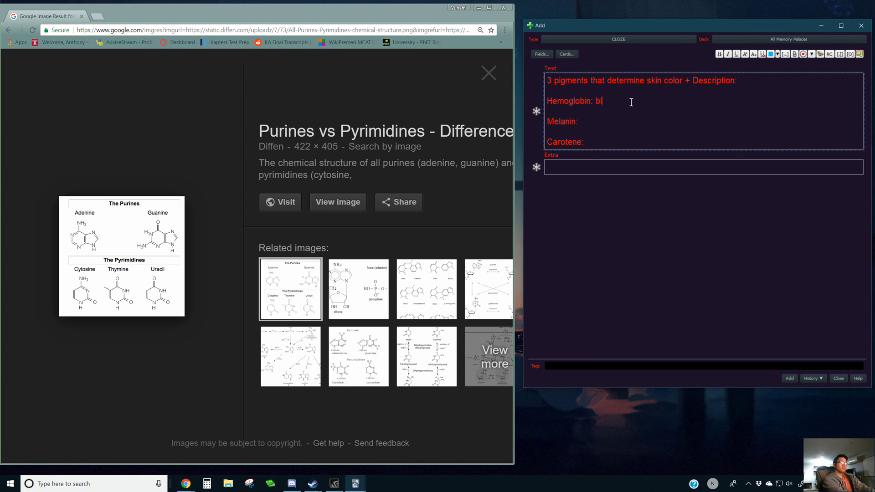
{"action": "type", "text": "ood pigment"}
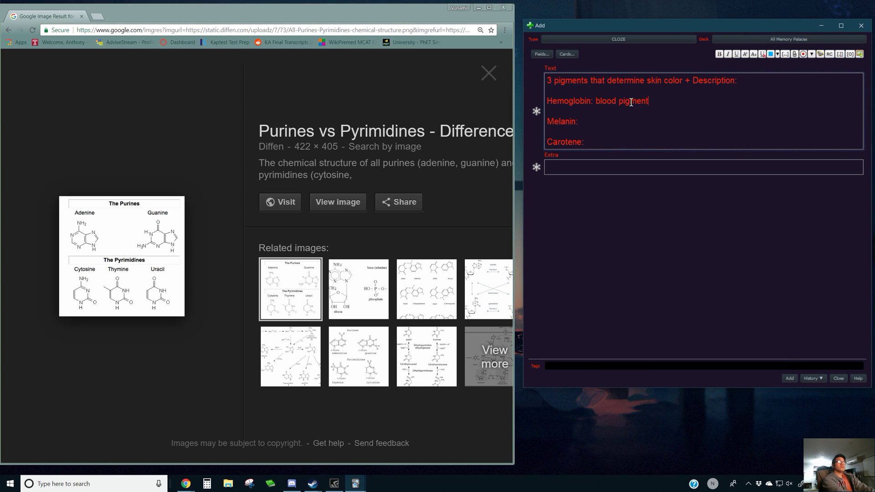
Extend the Hemoglobin description with "that is low when sick" and describe Melanin as "by melanocytes, that increase activation w/ UV radiation".
{"action": "type", "text": " that is low when sick"}
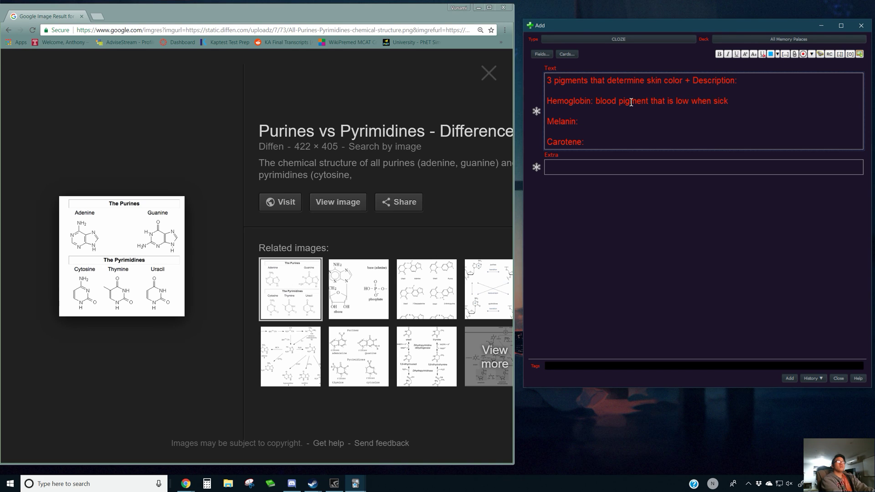
{"action": "key", "text": "Down"}
{"action": "key", "text": "Down"}
{"action": "type", "text": "by melanoc"}
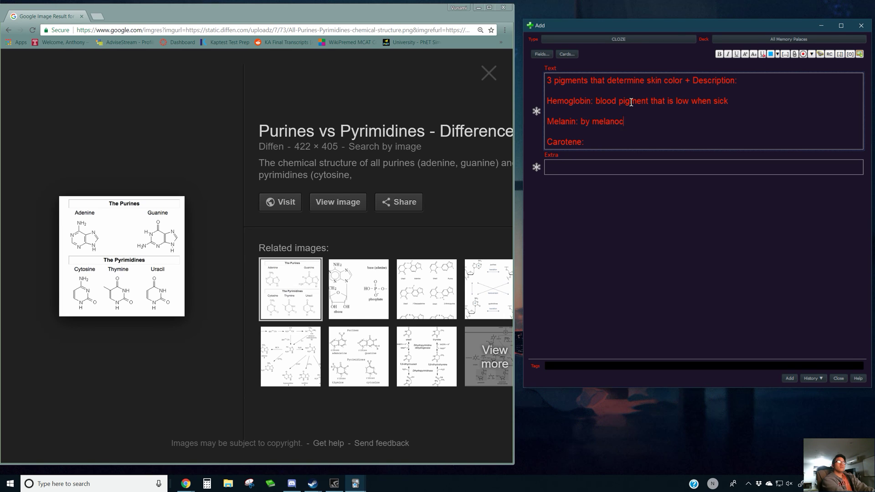
{"action": "type", "text": "ytes, that increase activation w/"}
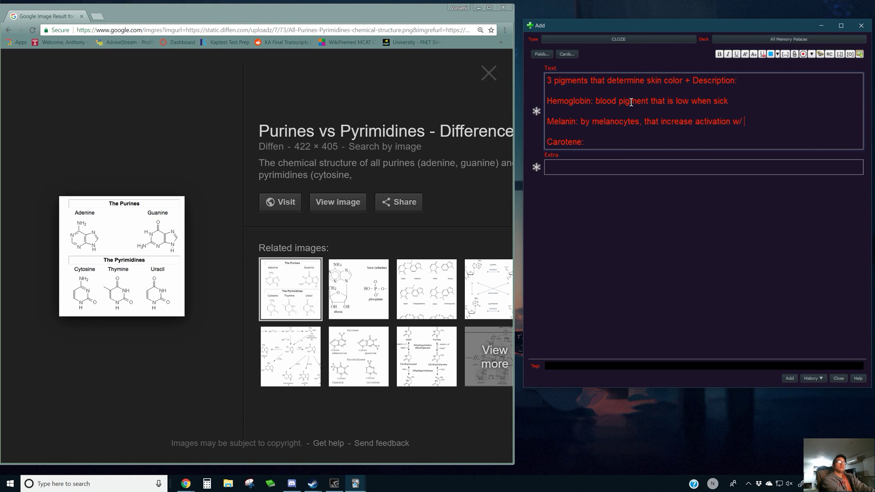
{"action": "type", "text": " UV radiation"}
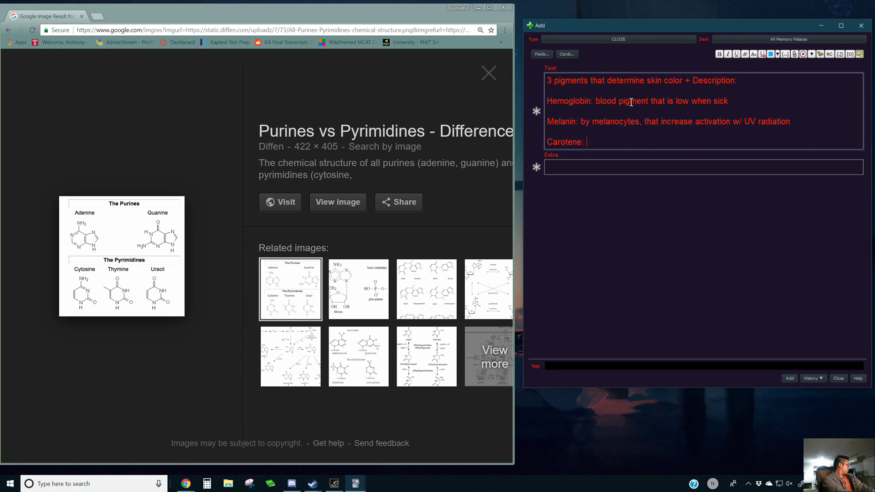
Describe the Carotene entry as "yellow orange pigment coloring from foods that build up in the skin.".
{"action": "type", "text": "yellow orange pi"}
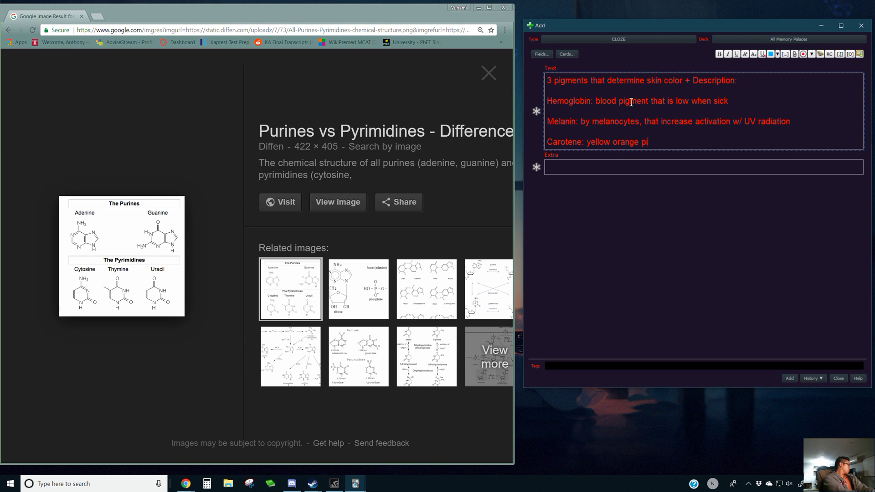
{"action": "type", "text": "gment colorio"}
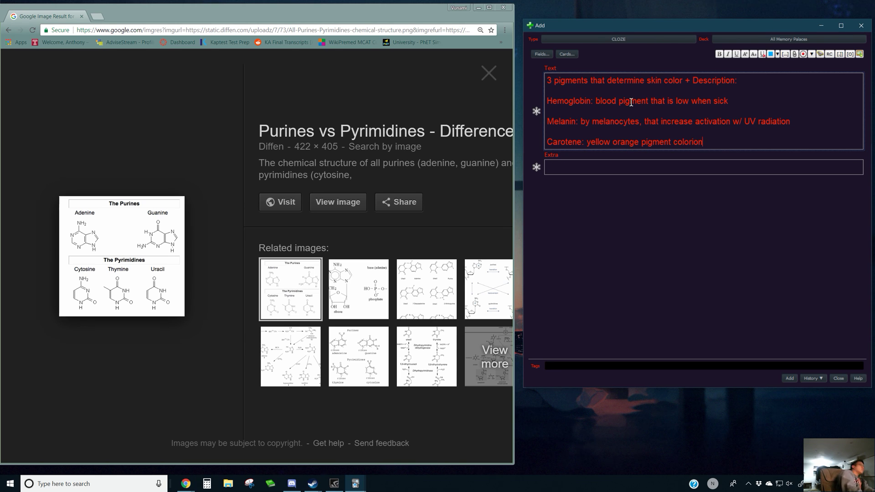
{"action": "key", "text": "BackSpace"}
{"action": "type", "text": "ng fro"}
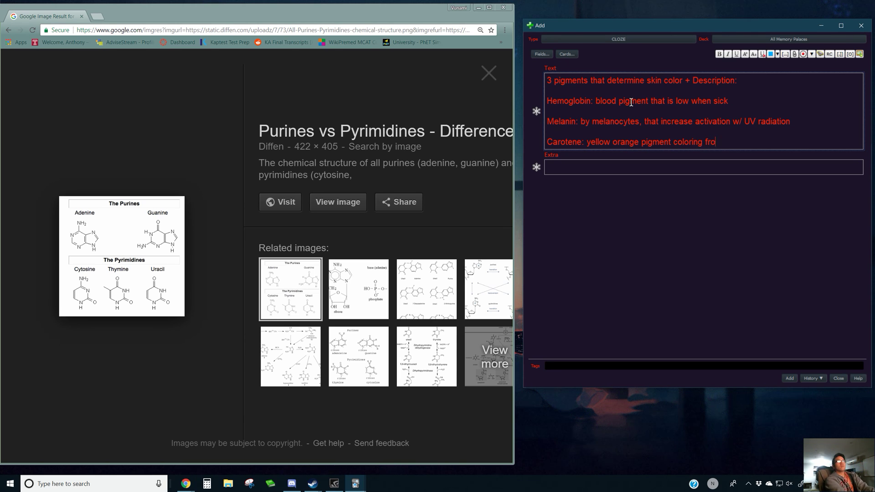
{"action": "type", "text": "m foods that build up"}
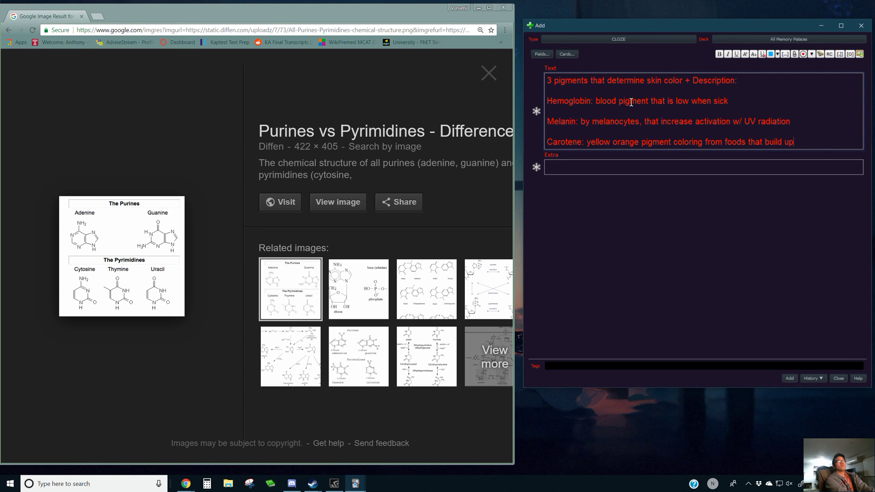
{"action": "type", "text": " in the skin."}
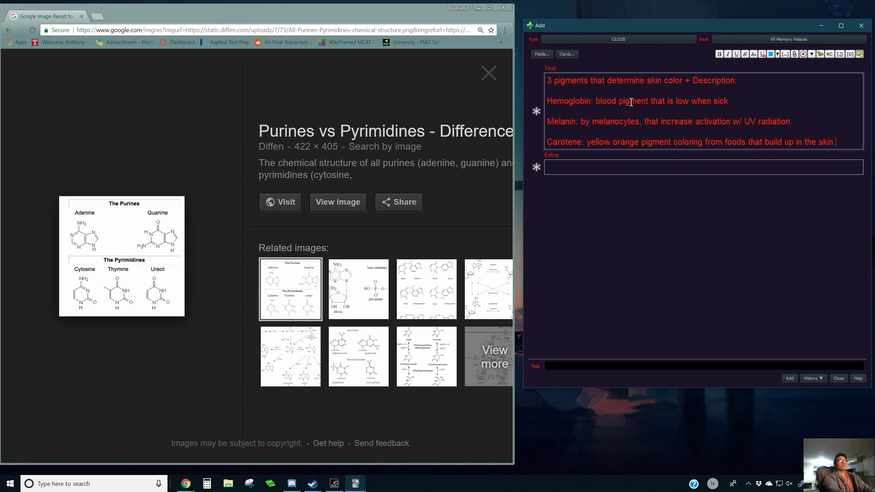
Enclose all three pigment entries in a single c1 cloze deletion and add the finished card to the deck.
{"action": "left_click_drag", "start_coordinate": [854, 142], "coordinate": [531, 105]}
{"action": "key", "text": "ctrl+shift+c"}
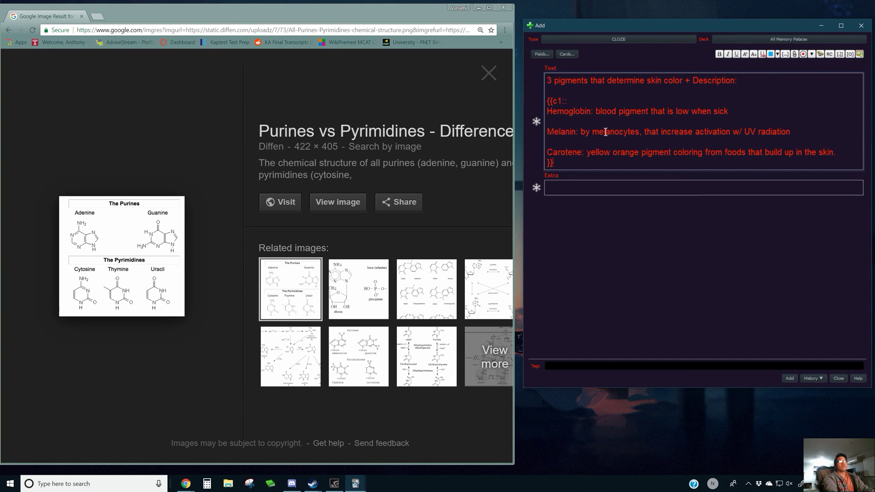
{"action": "left_click", "coordinate": [790, 379]}
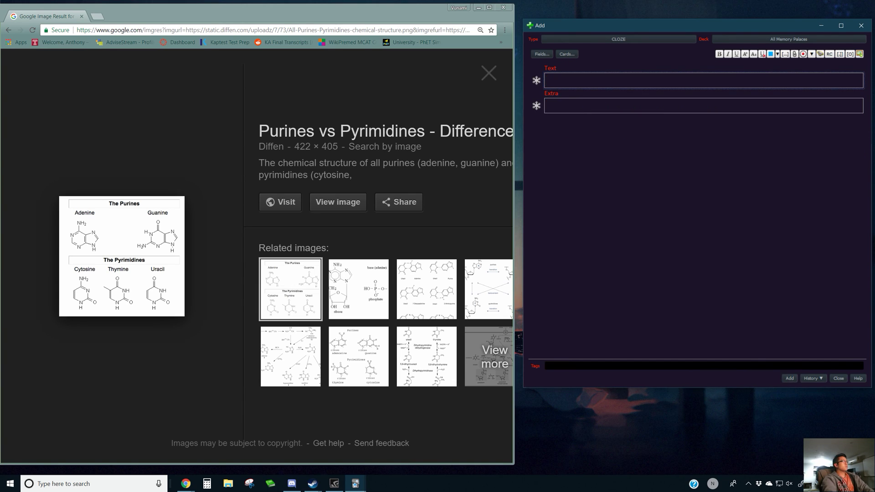
{"action": "left_click", "coordinate": [833, 381]}
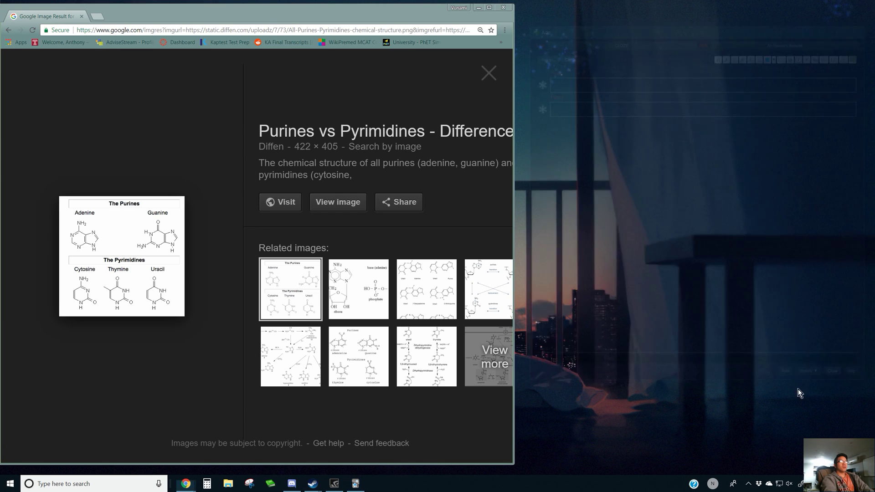
Switch the All Memory Palaces deck to the Important options group in its deck options.
{"action": "left_click", "coordinate": [356, 485]}
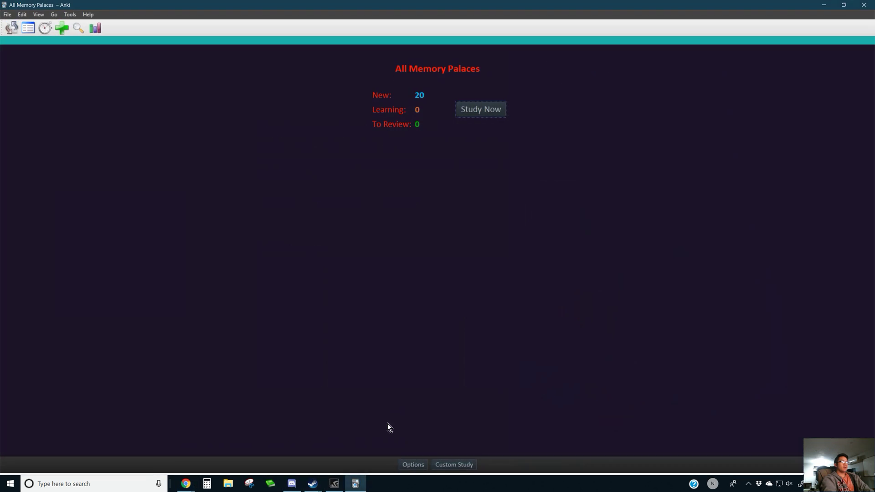
{"action": "left_click", "coordinate": [24, 31]}
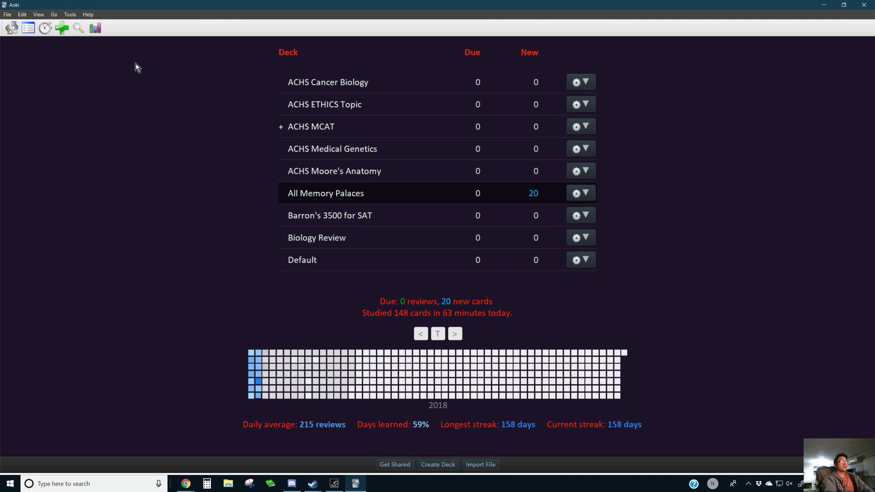
{"action": "left_click", "coordinate": [586, 194]}
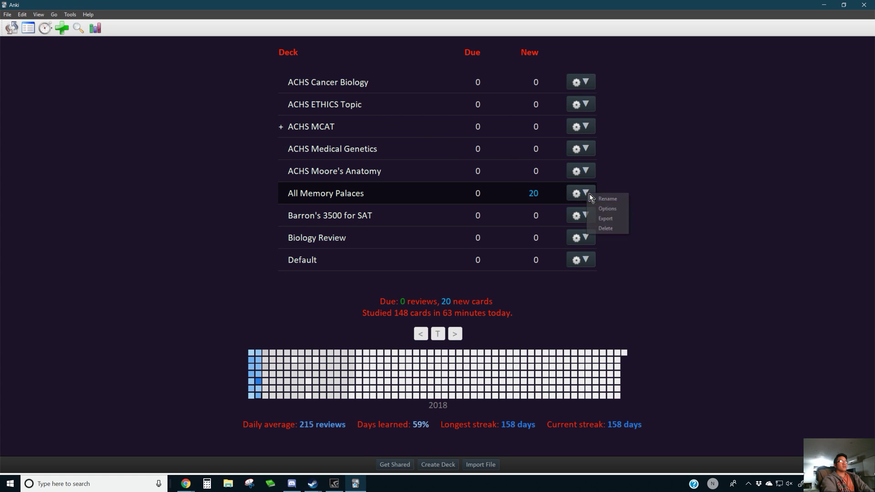
{"action": "left_click", "coordinate": [615, 208]}
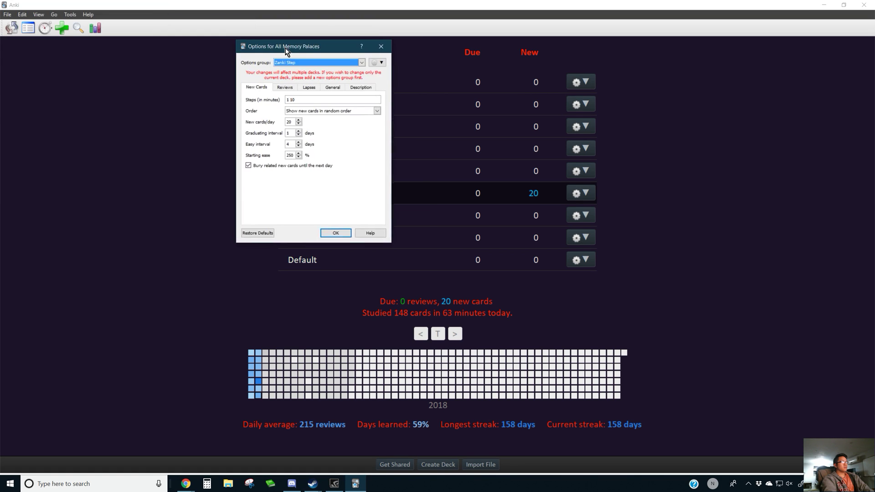
{"action": "left_click", "coordinate": [340, 156]}
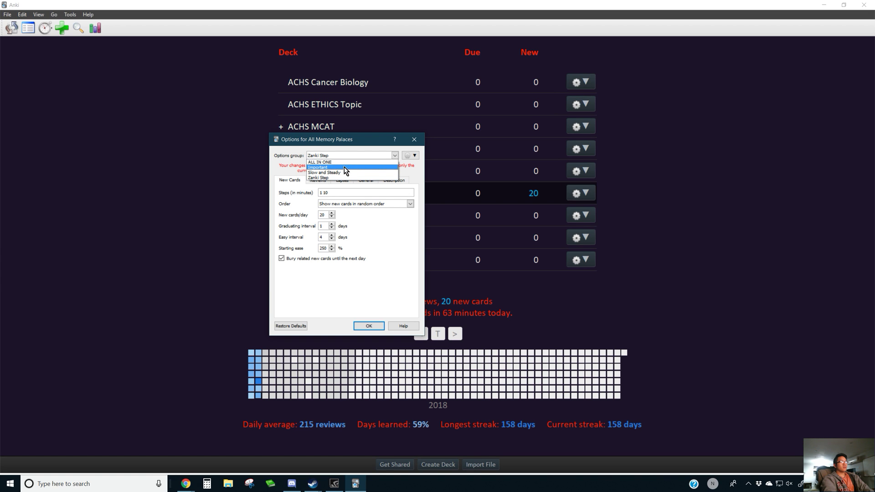
{"action": "left_click", "coordinate": [358, 164]}
{"action": "left_click", "coordinate": [362, 157]}
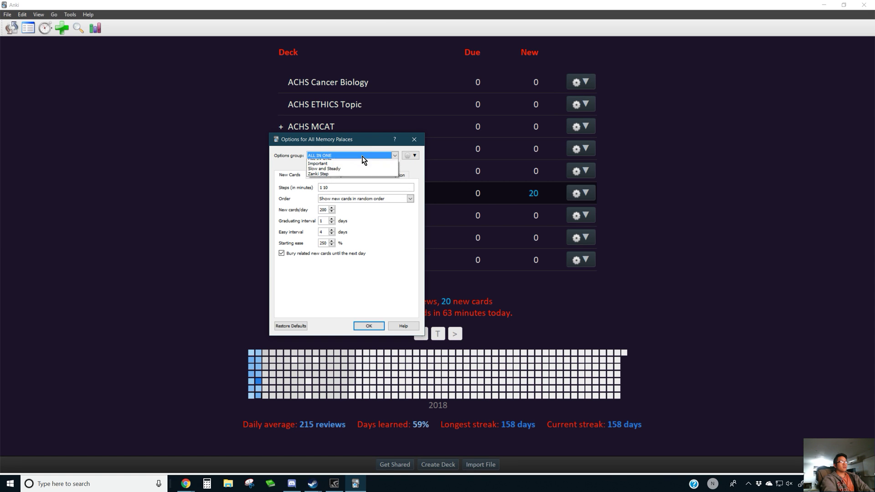
{"action": "left_click", "coordinate": [362, 167]}
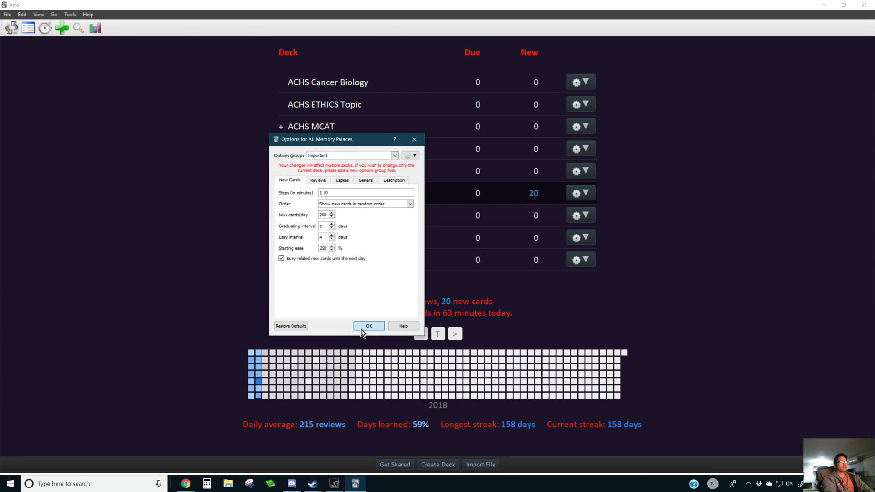
{"action": "left_click", "coordinate": [361, 328]}
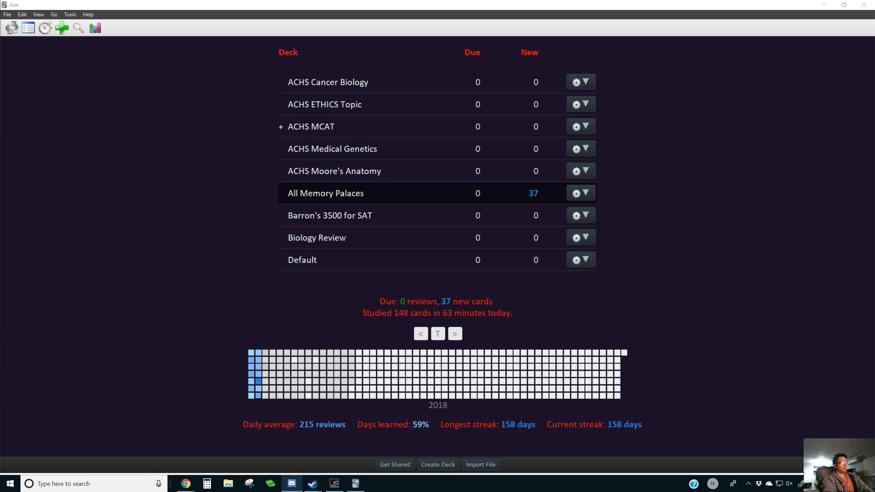
{"action": "left_click", "coordinate": [672, 275]}
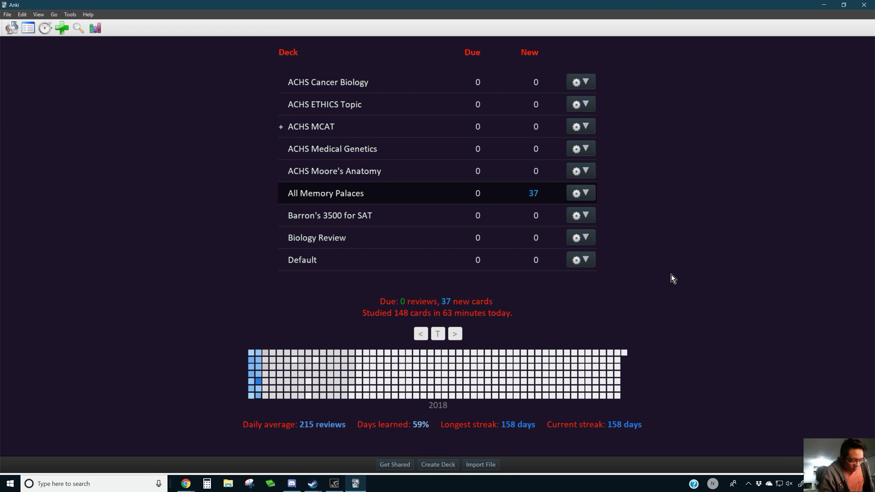